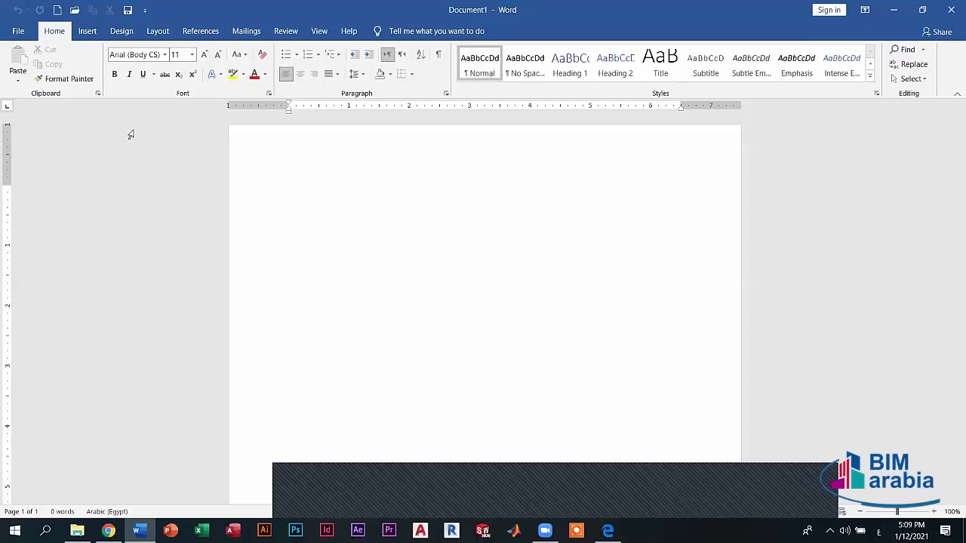
Switch the ribbon to the Insert tab with Alt+N.
key("alt+n")
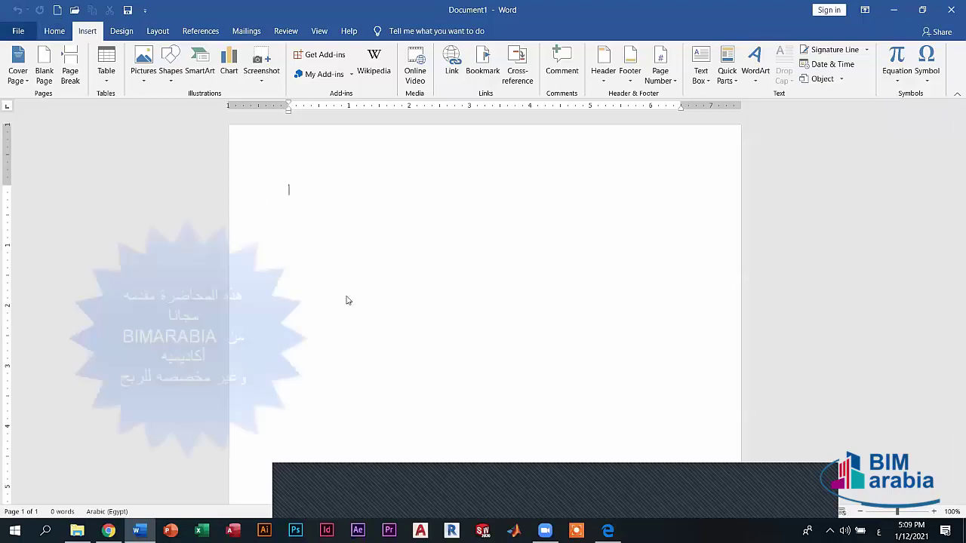
Browse the Recent documents list under File, then return to the blank document.
left_click(18, 31)
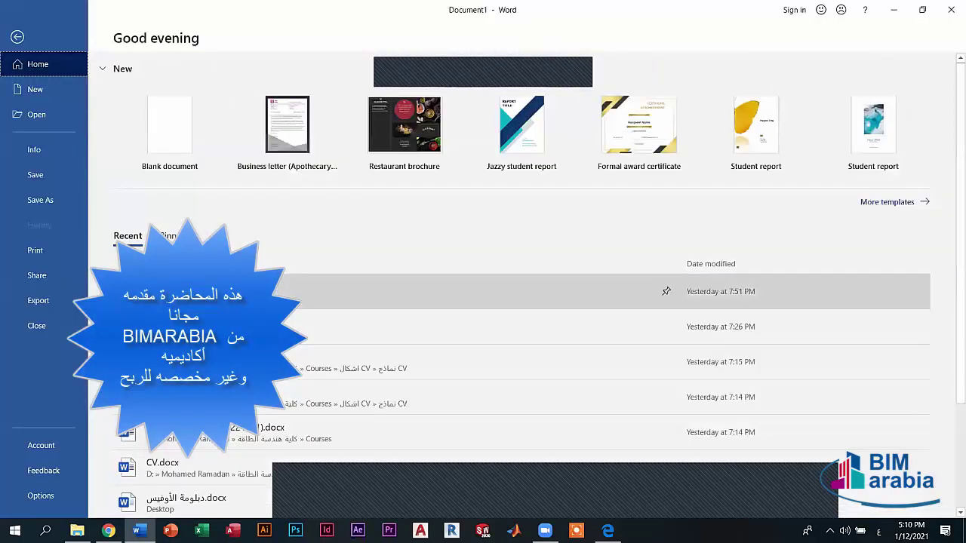
scroll(521, 317, "down", 2)
scroll(520, 317, "down", 2)
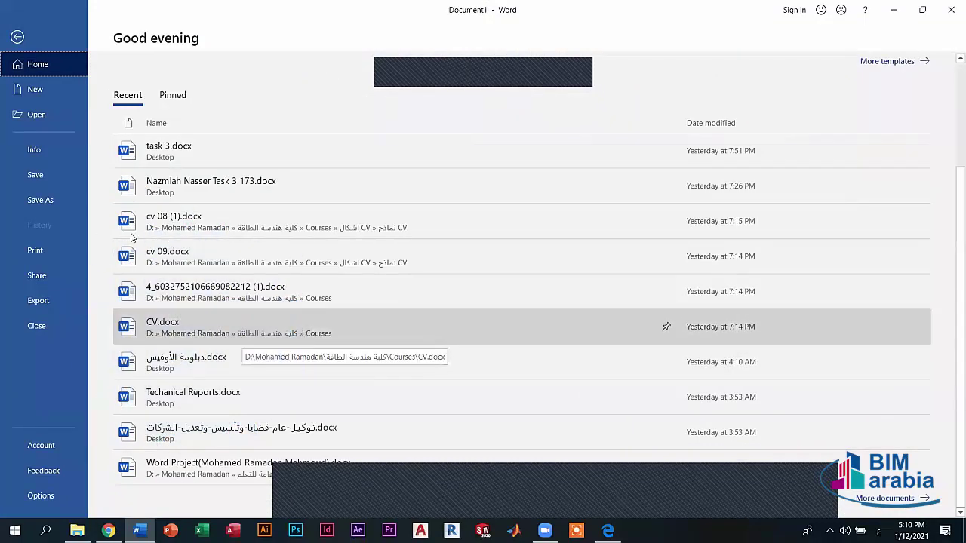
scroll(130, 237, "up", 4)
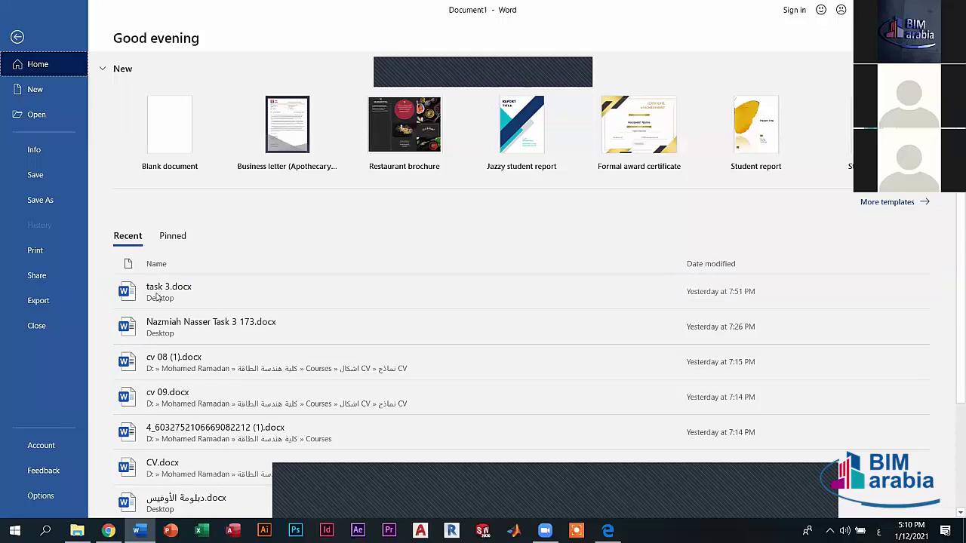
scroll(168, 232, "down", 2)
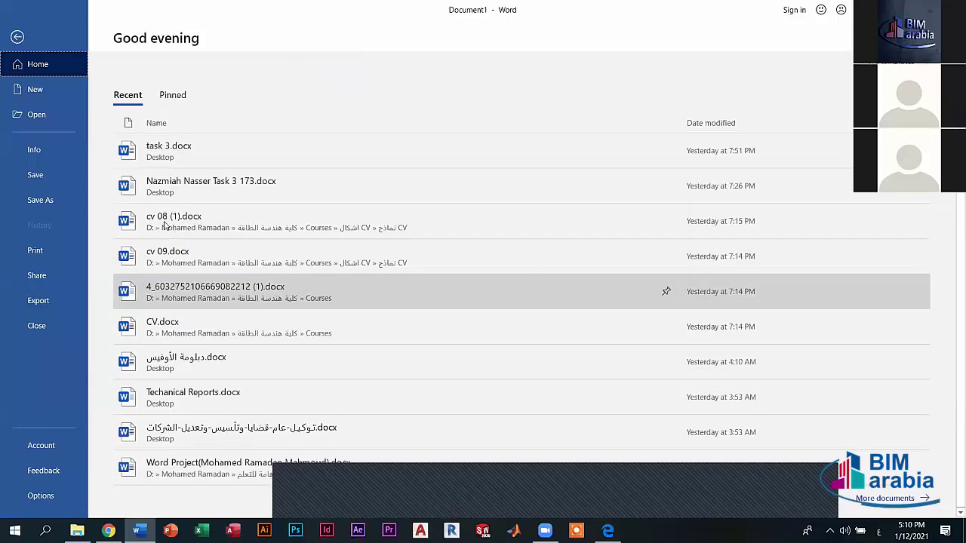
scroll(153, 279, "up", 2)
scroll(119, 212, "down", 1)
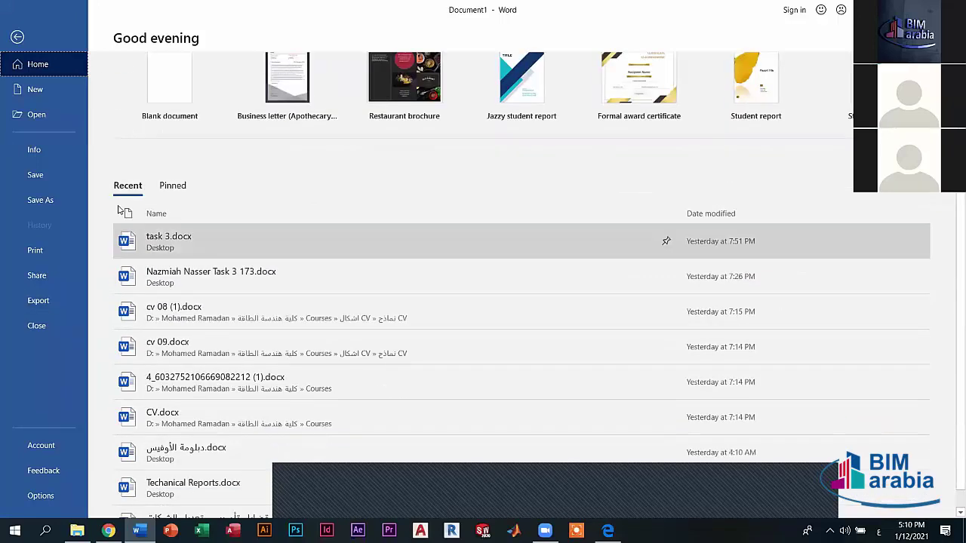
scroll(115, 212, "up", 1)
scroll(115, 212, "down", 2)
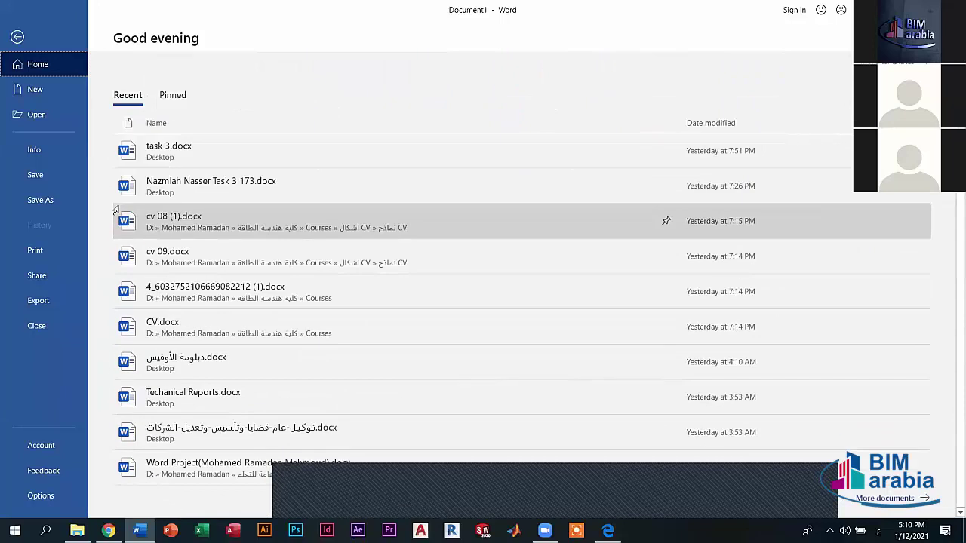
key("Escape")
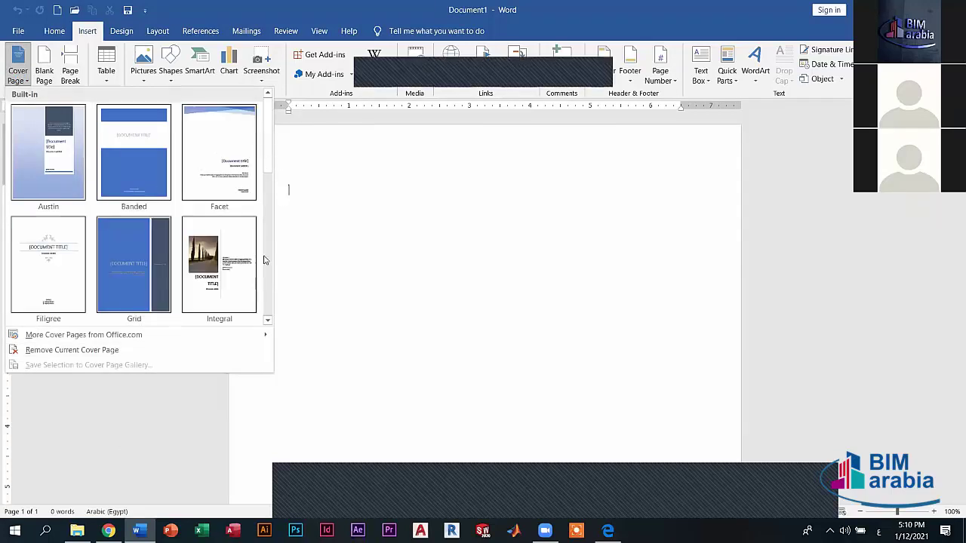
Scroll through the Cover Page designs and dismiss the gallery without adding one.
scroll(134, 227, "down", 3)
scroll(134, 226, "down", 3)
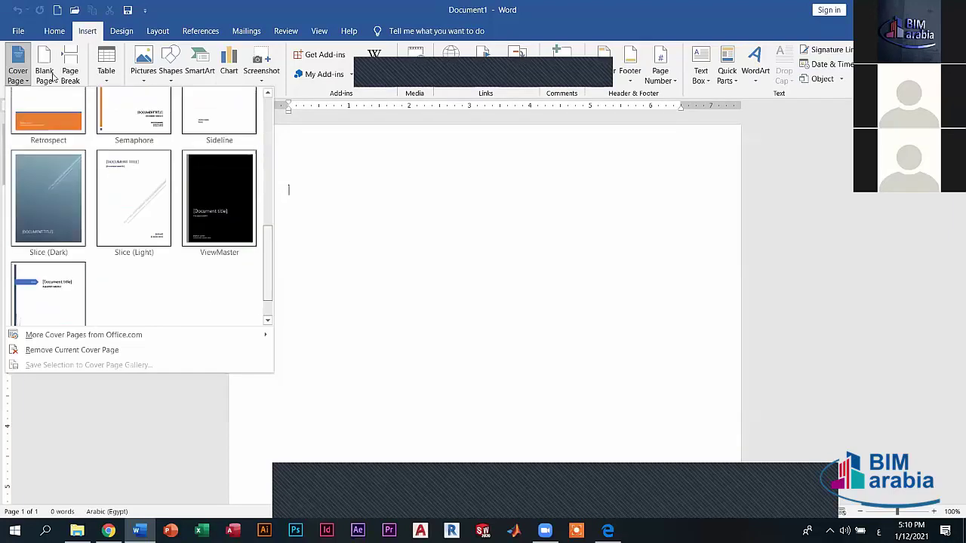
left_click(18, 68)
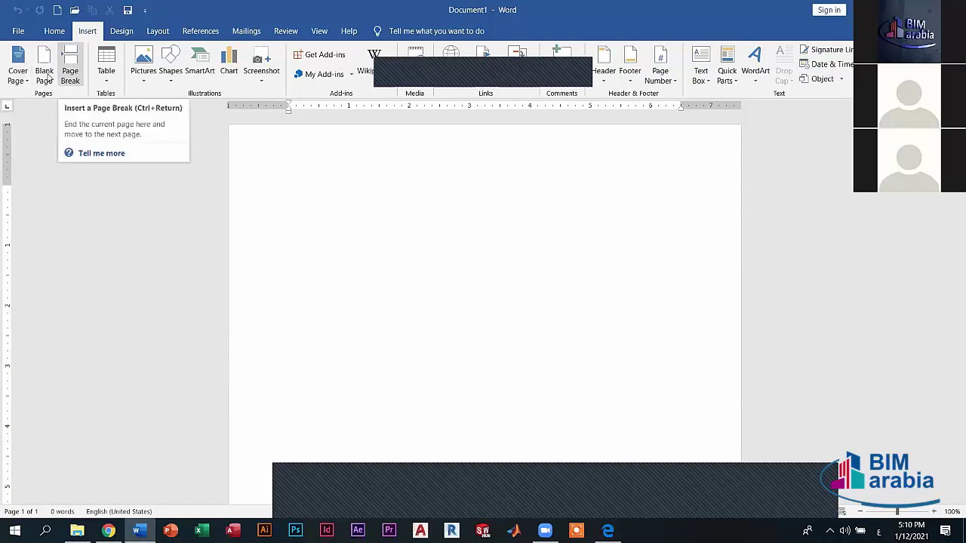
Insert a six-column, six-row table from the Table size grid.
left_click(106, 66)
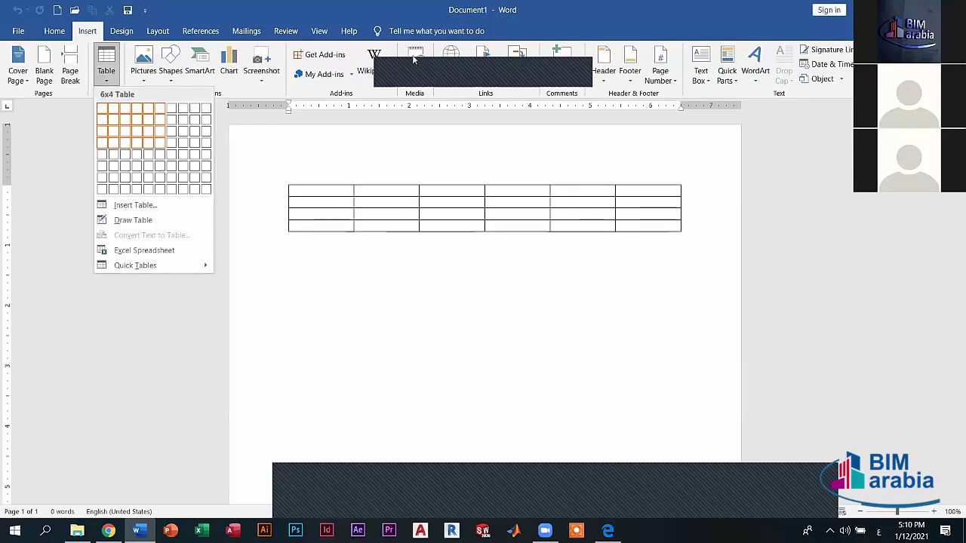
left_click(160, 166)
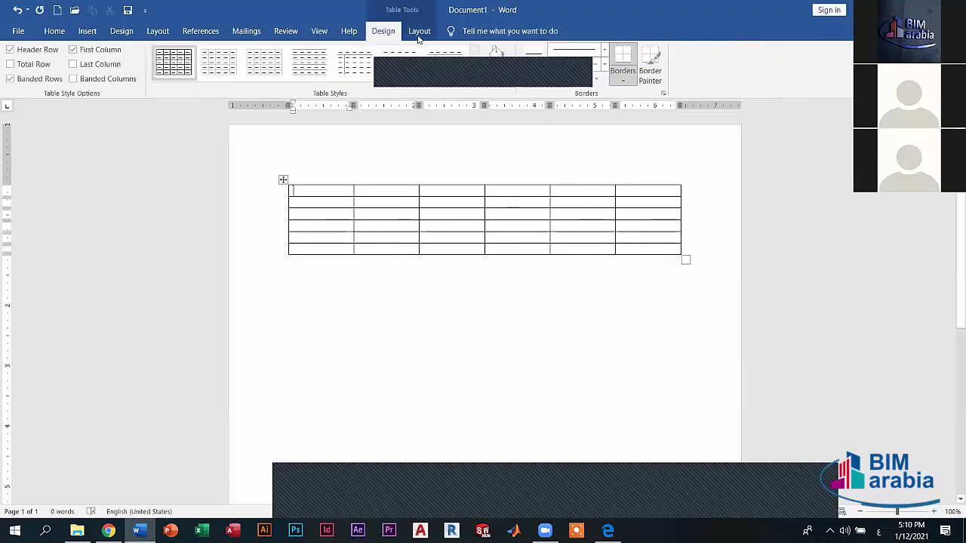
mouse_move(484, 219)
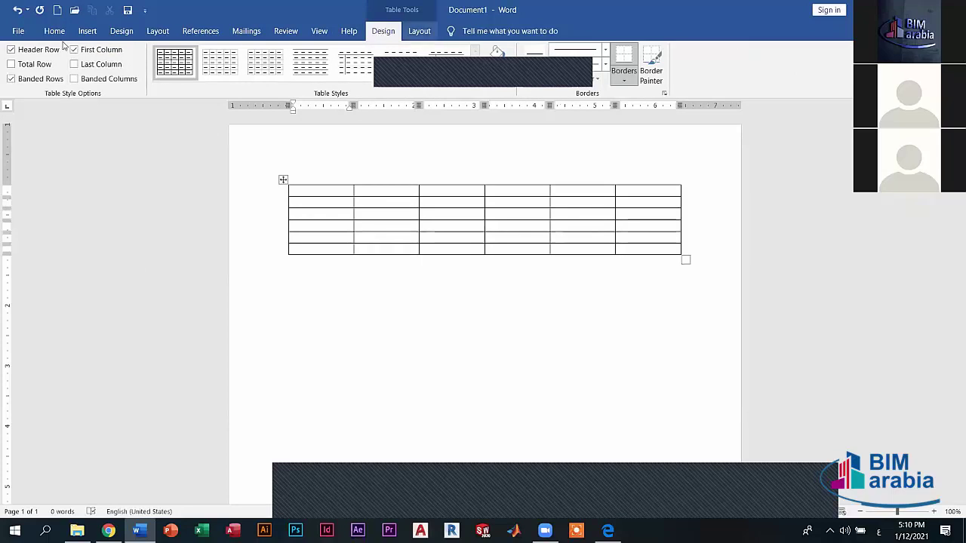
left_click(419, 31)
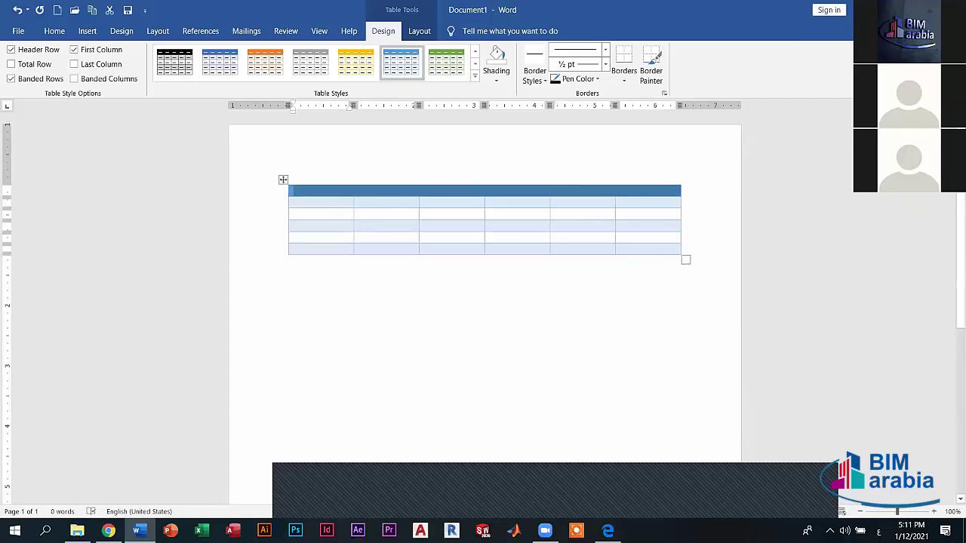
Turn the table's Header Row styling off, then restore it with Ctrl+Z.
left_click(10, 49)
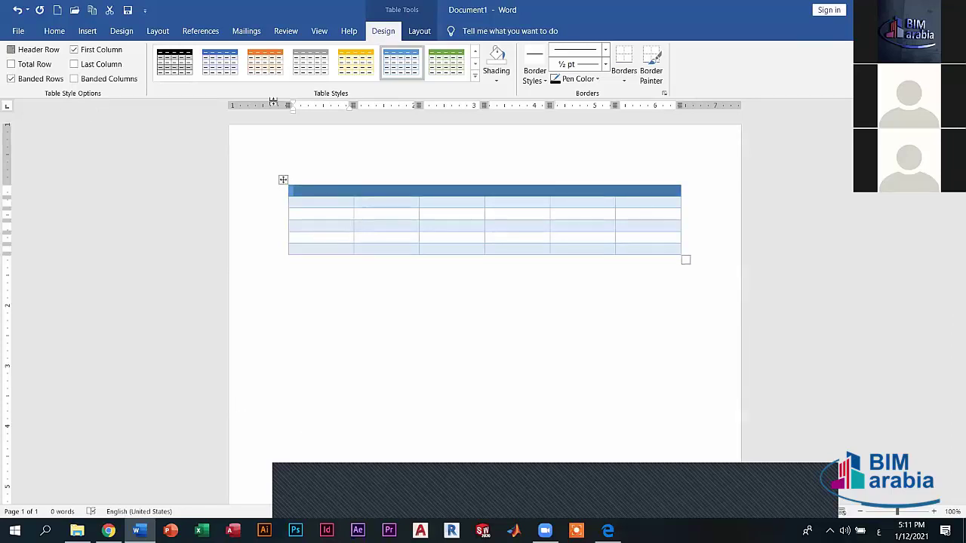
left_click(294, 264)
left_click(359, 213)
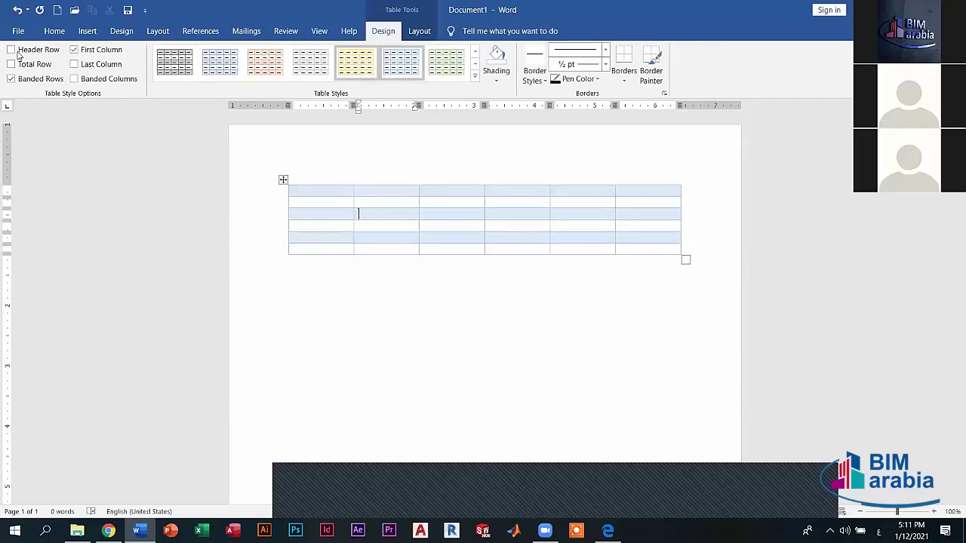
key("ctrl+z")
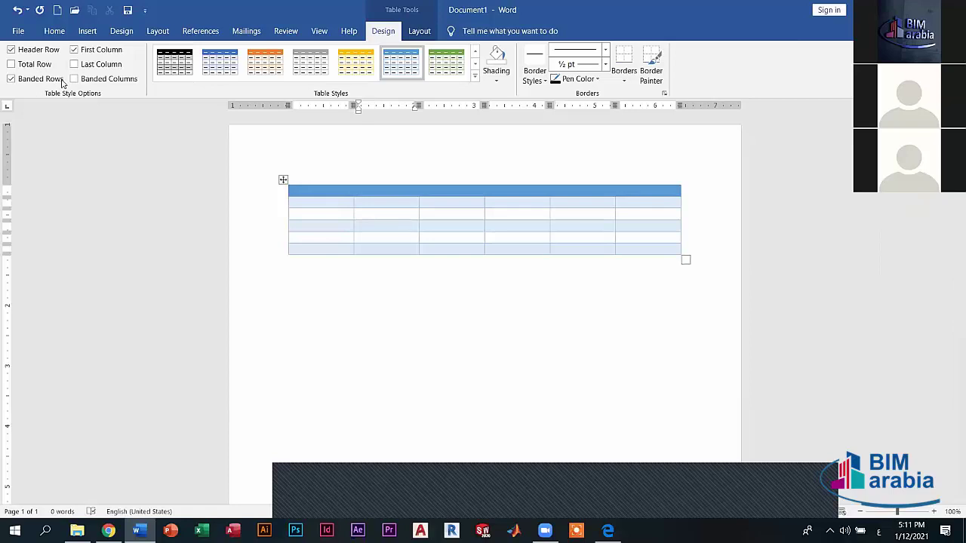
Enter ١٠٠, ٢٠٠, ٣٠٠ and ٤٠٠ down the first column's body cells.
left_click(333, 208)
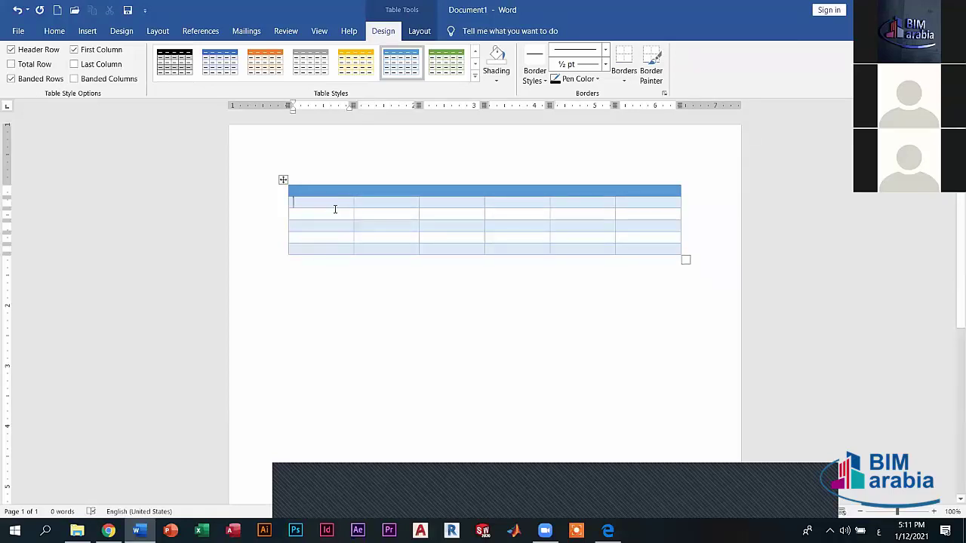
type("١٠٠")
left_click(315, 216)
type("٠٠")
left_click(320, 225)
type("٣٠٠")
left_click(321, 242)
type("٤٠٠")
key("alt+shift")
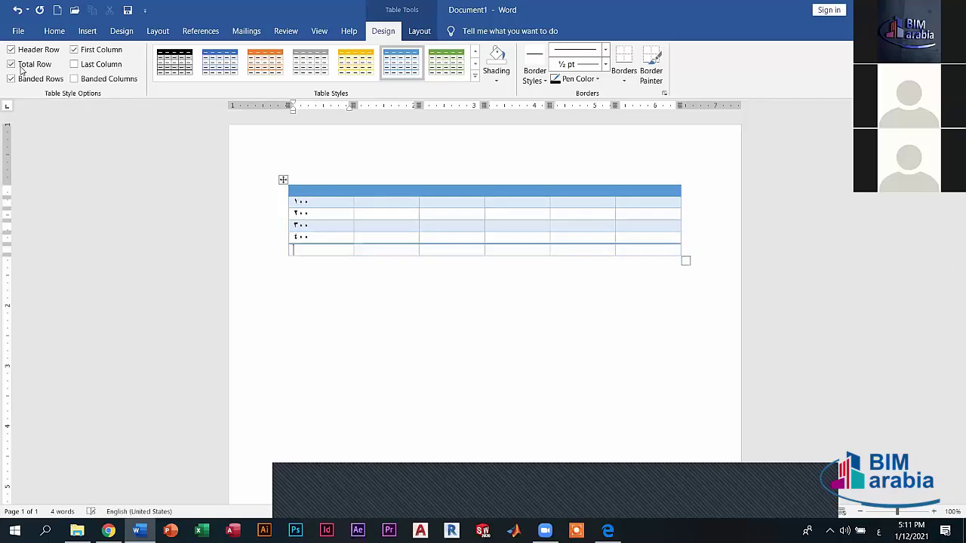
Turn off Total Row styling and erase the ٤٠٠ and ٣٠٠ entries.
left_click(11, 64)
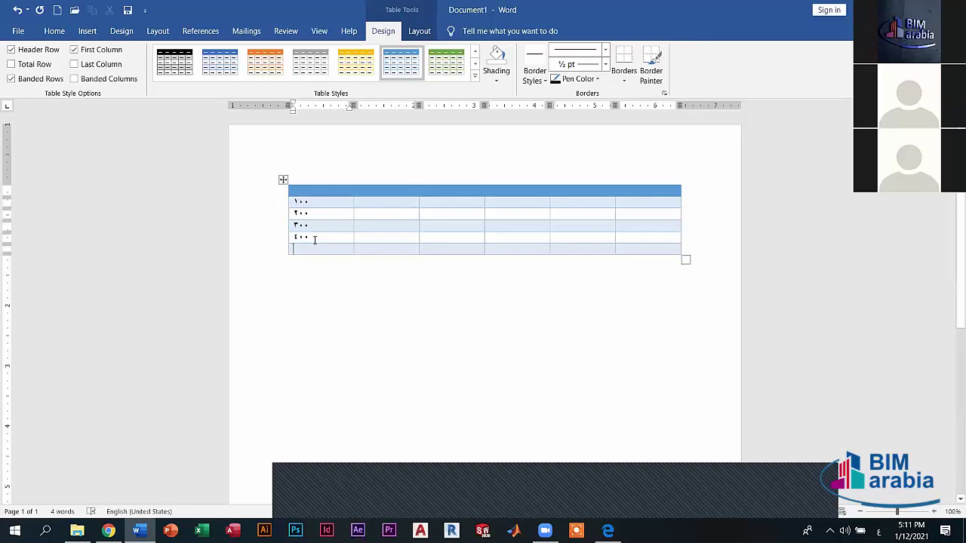
key("alt+shift")
key("BackSpace")
key("BackSpace")
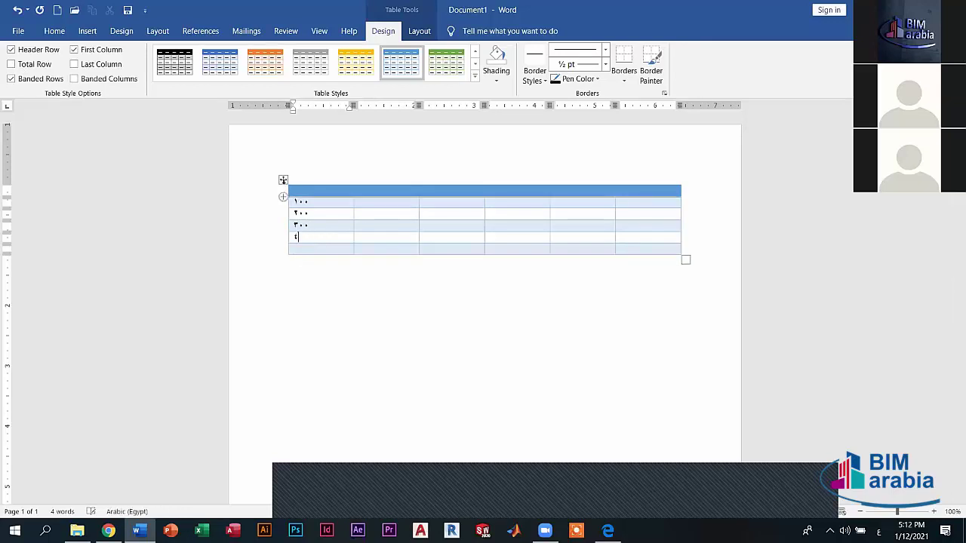
key("BackSpace")
key("BackSpace")
key("BackSpace")
key("BackSpace")
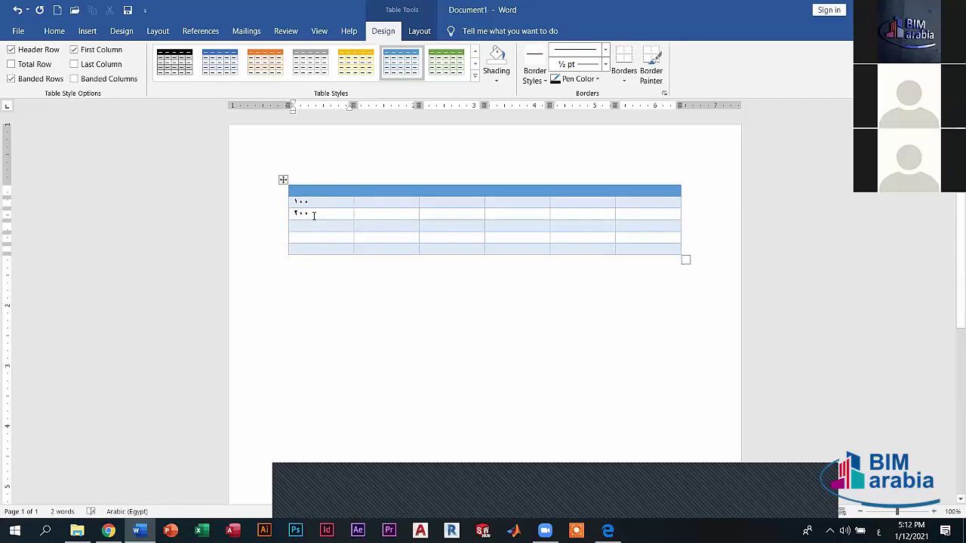
Delete the entire rows holding ١٠٠ and ٢٠٠ from the table.
left_click_drag(293, 201, 295, 214)
key("BackSpace")
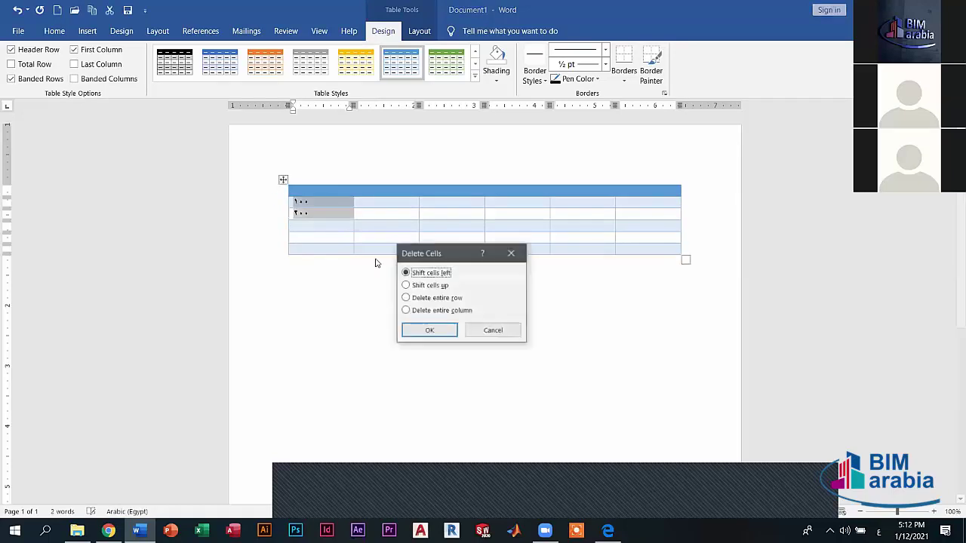
left_click(405, 297)
left_click(430, 330)
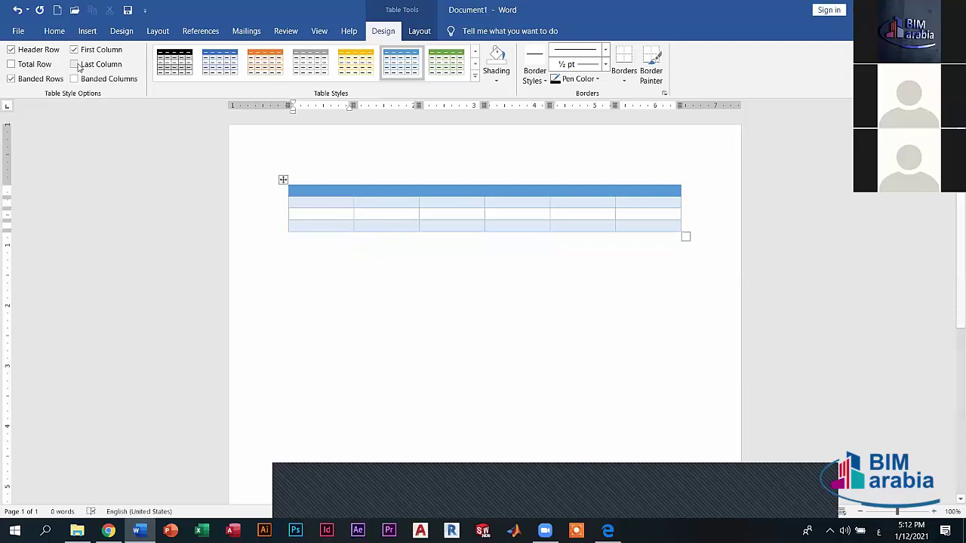
Toggle Banded Rows off and back on, and Banded Columns on and off again.
left_click(25, 81)
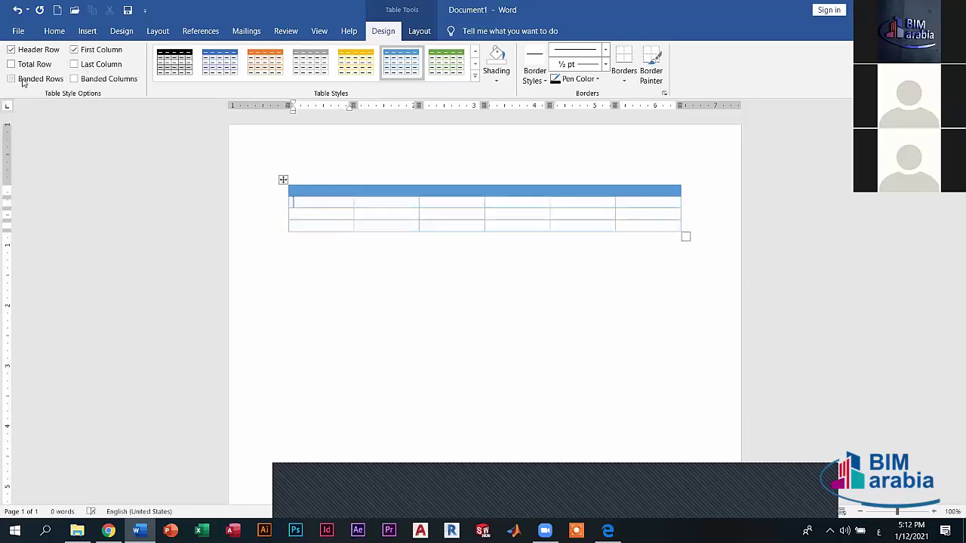
left_click(27, 85)
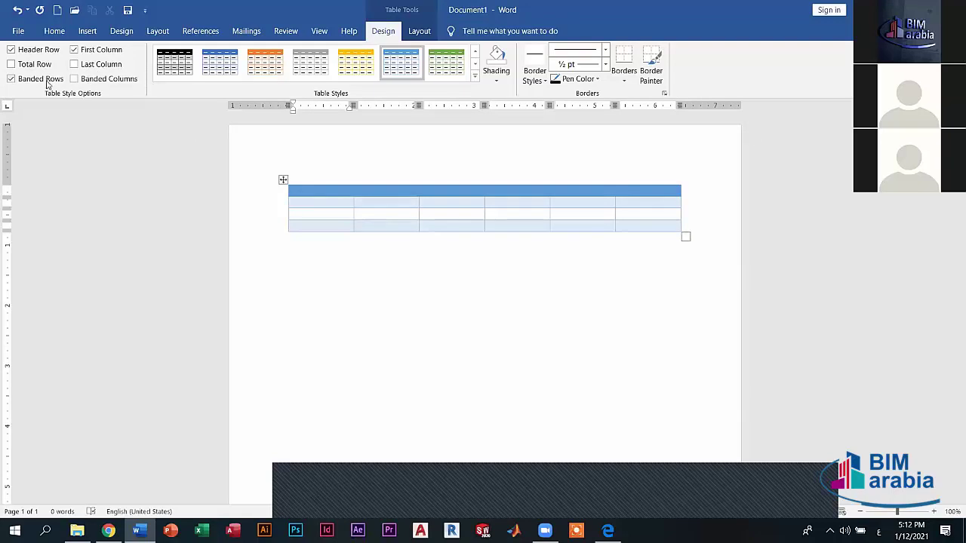
left_click(92, 83)
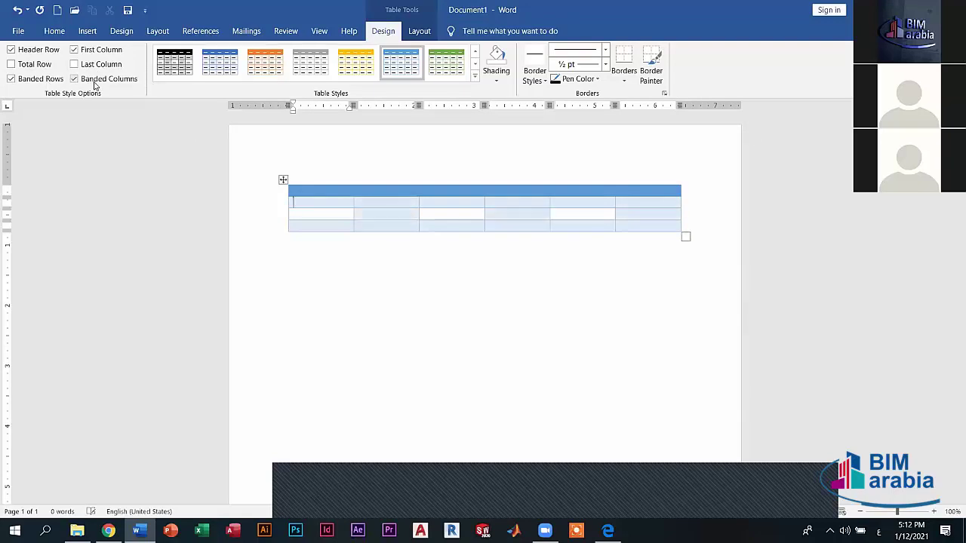
left_click(103, 83)
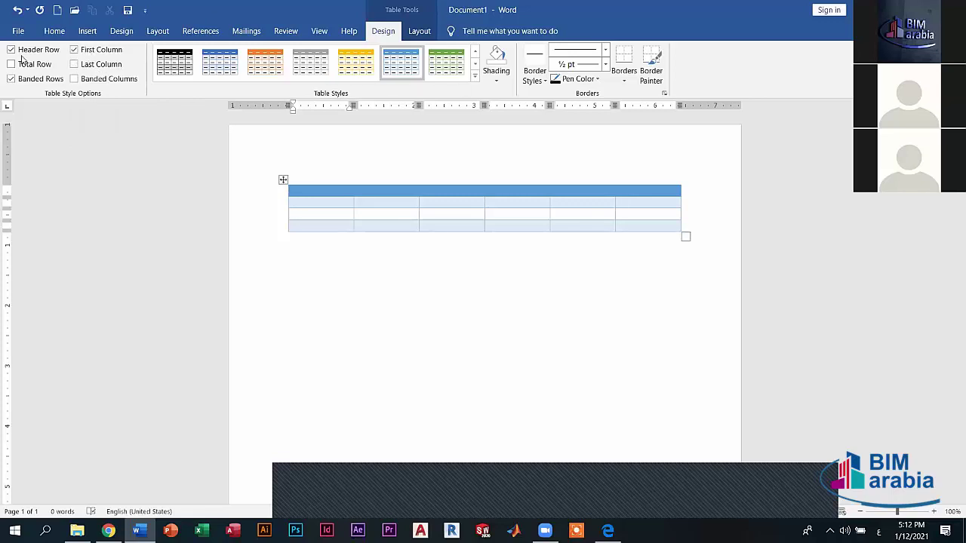
left_click(415, 32)
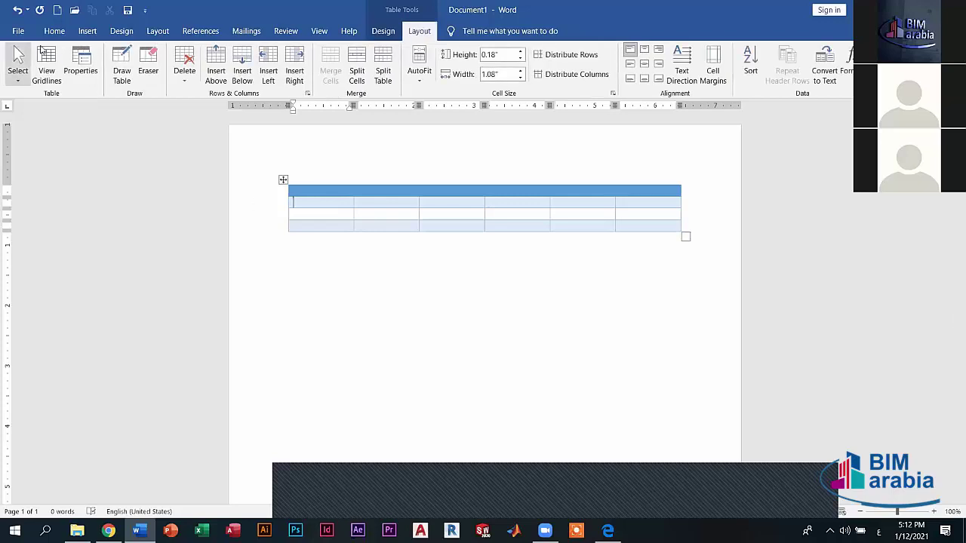
Show table gridlines, zoom to 420% to work on the header row, then zoom back out.
left_click(45, 72)
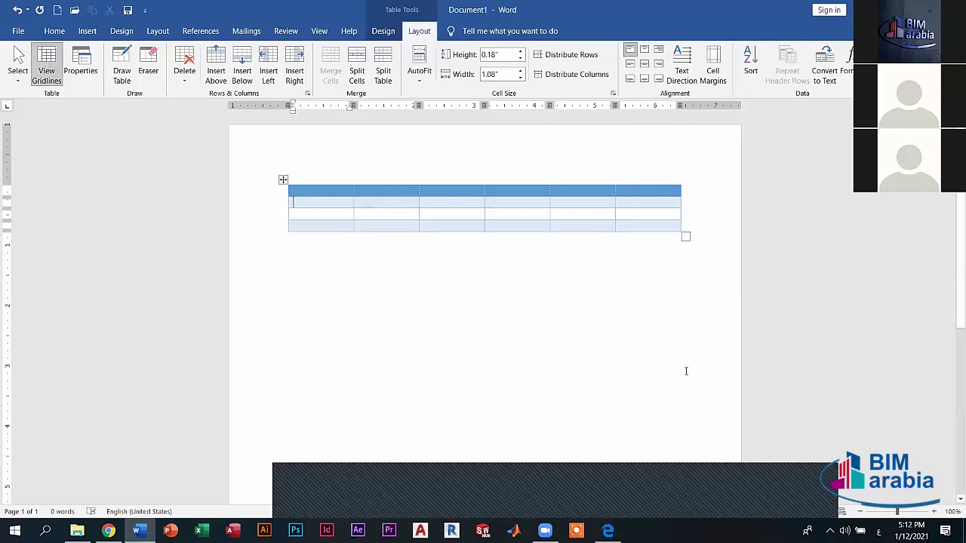
left_click_drag(901, 513, 922, 513)
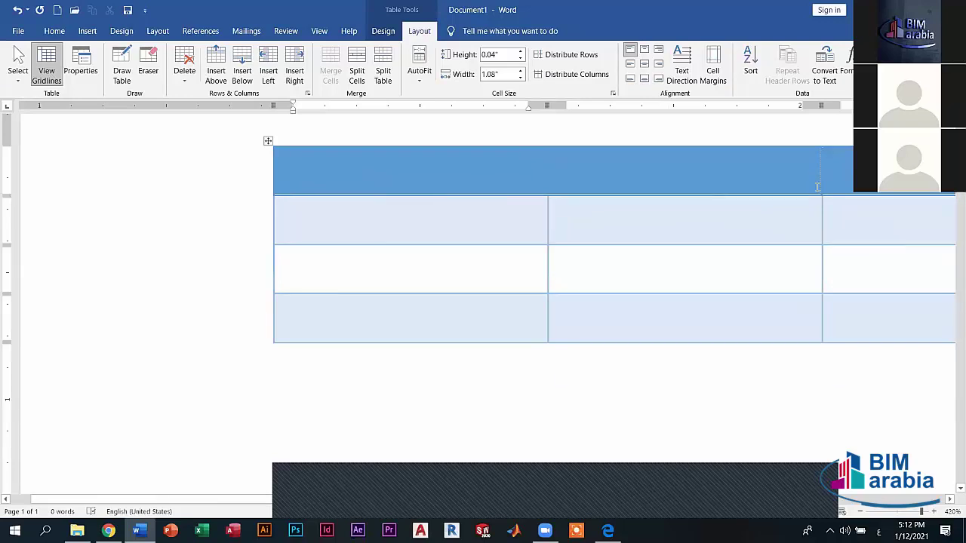
left_click(816, 187)
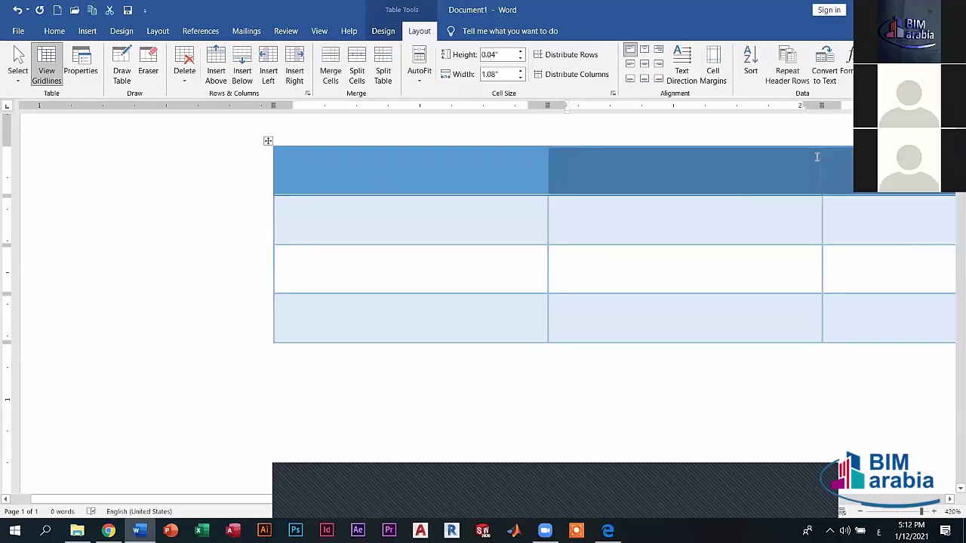
left_click(815, 156)
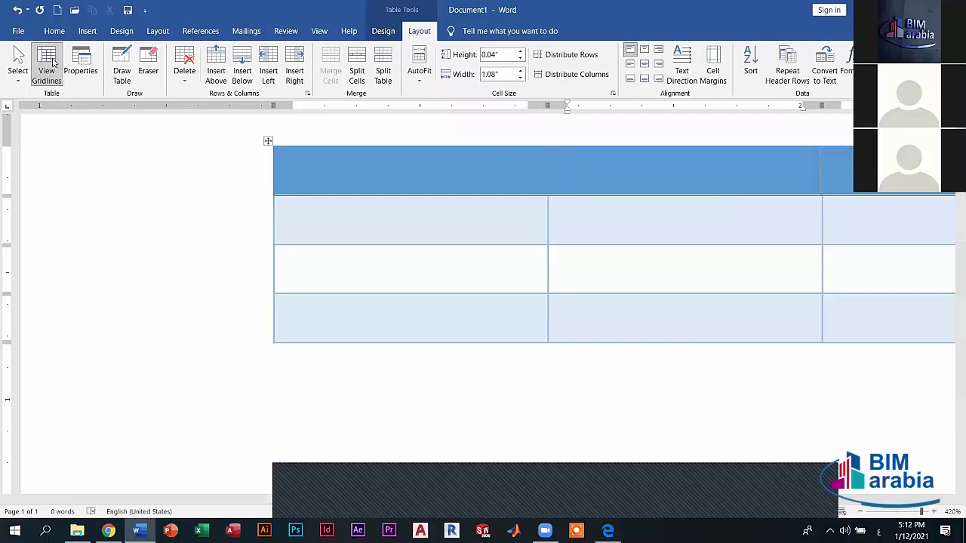
scroll(523, 192, "down", 3)
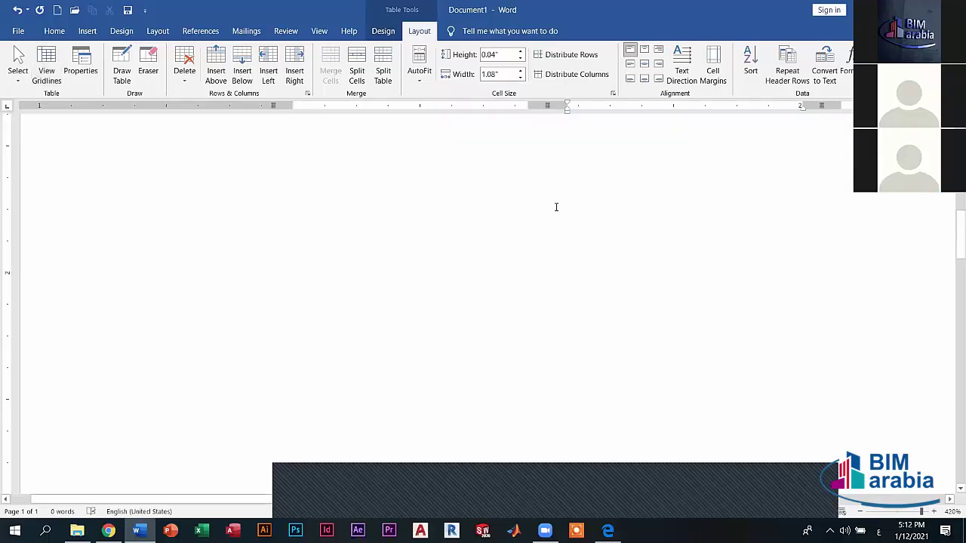
scroll(556, 207, "up", 3)
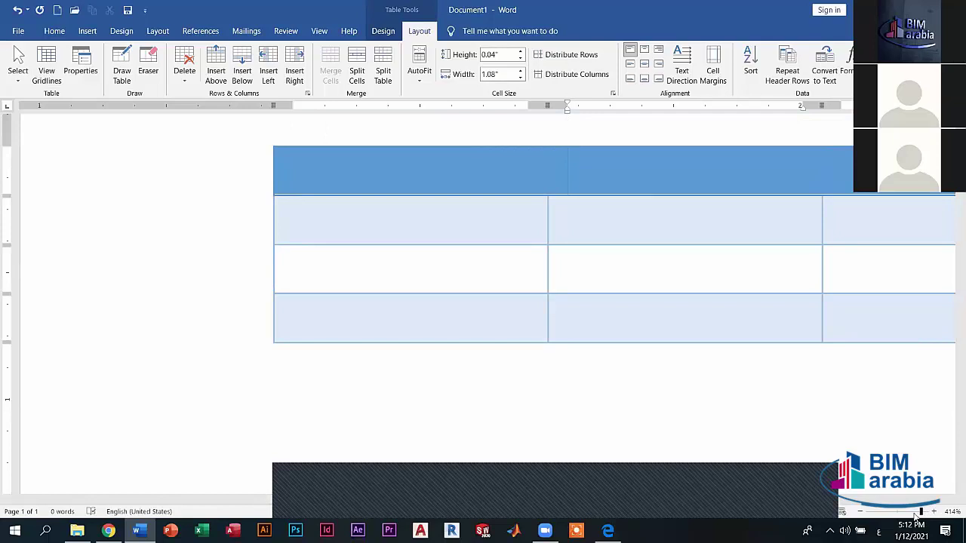
left_click_drag(924, 513, 901, 513)
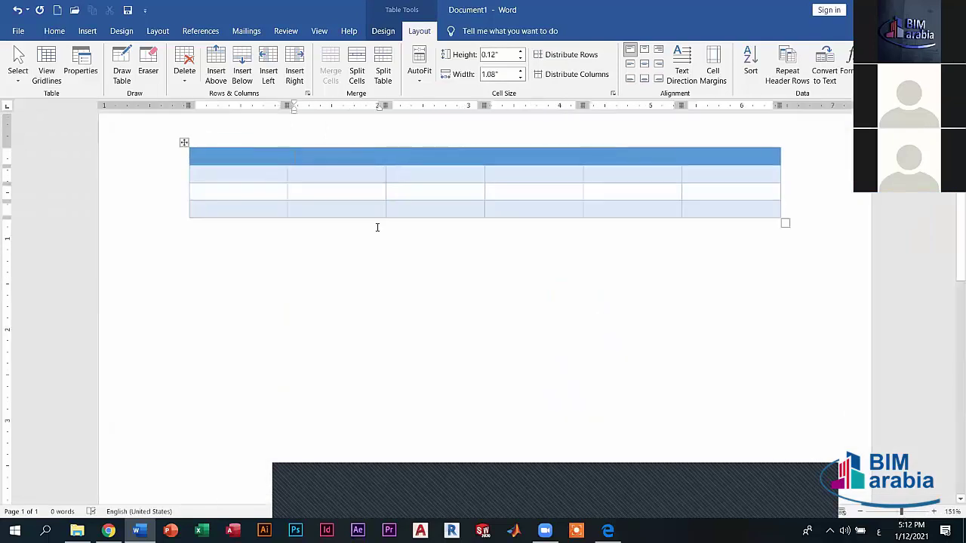
Try AutoFit Contents, undo it, then apply AutoFit Window for full page width.
left_click(418, 75)
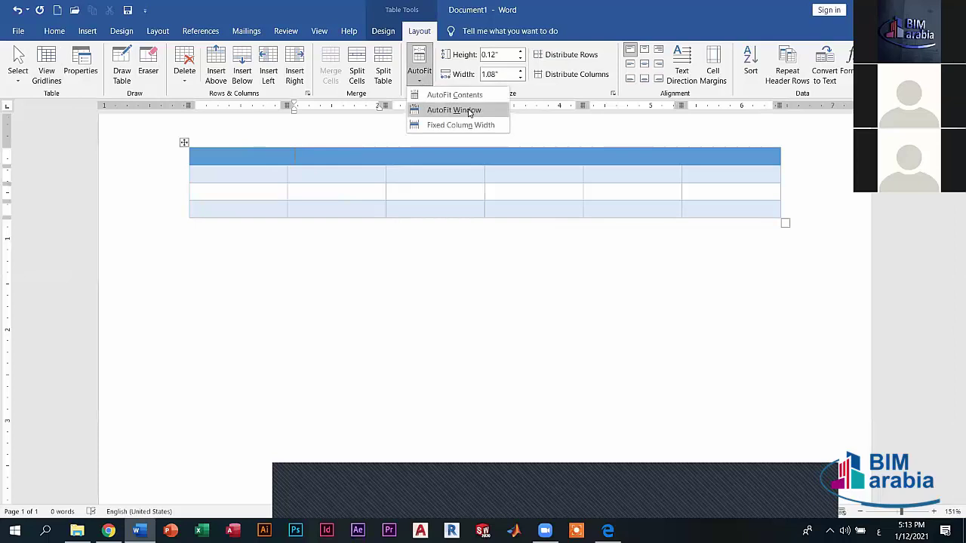
left_click(726, 160)
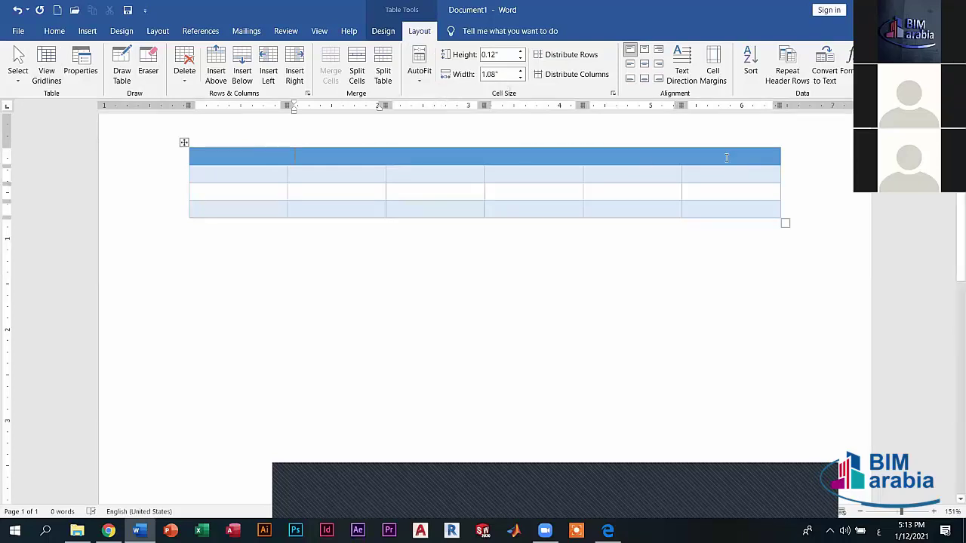
left_click(419, 78)
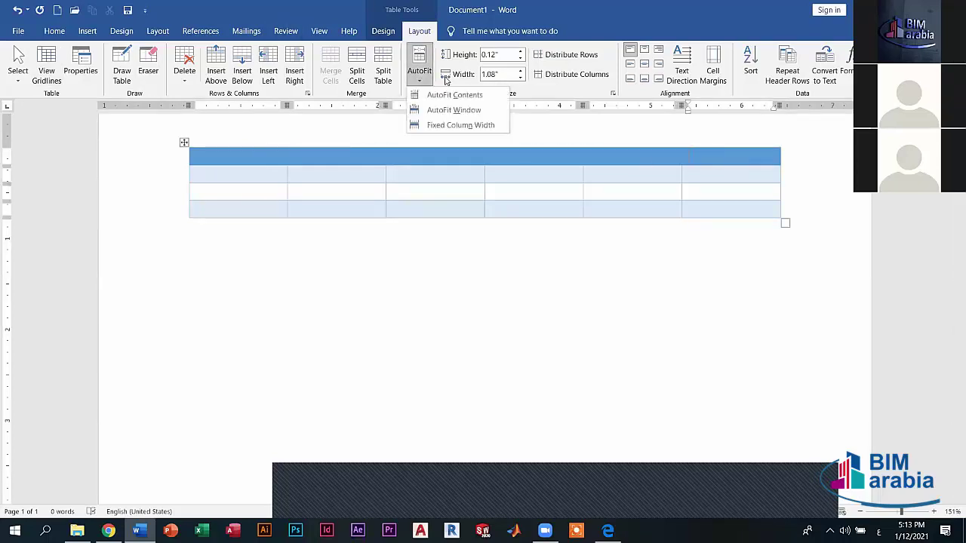
left_click(463, 101)
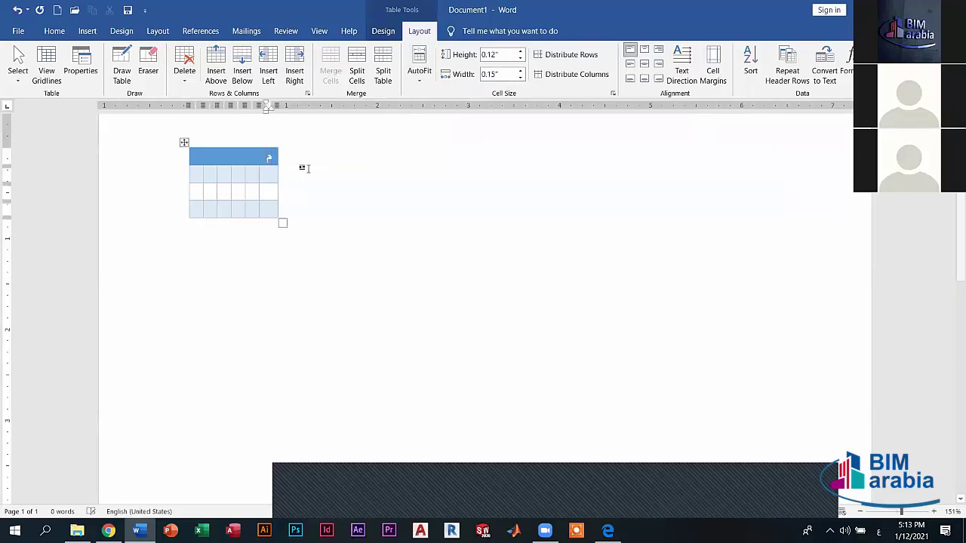
type("محمد")
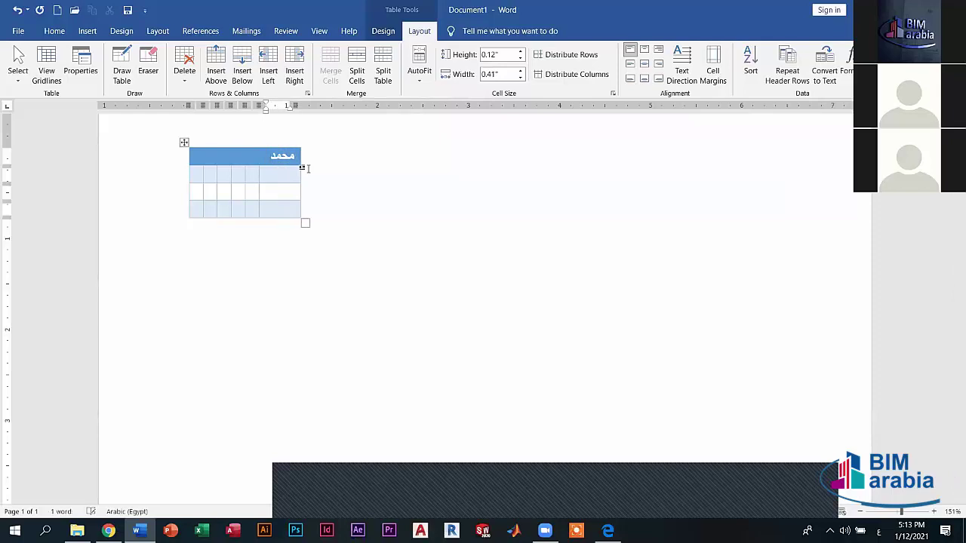
type(" رمضان")
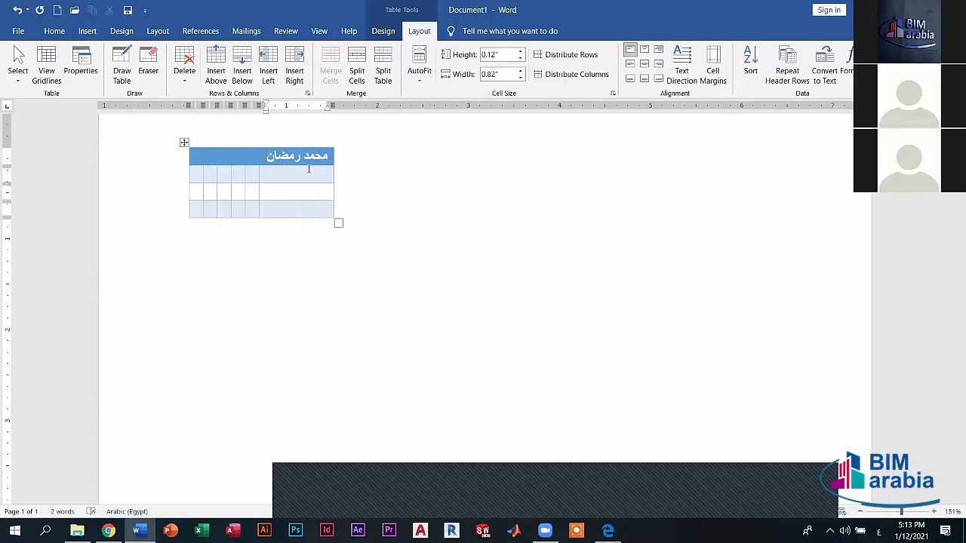
key("ctrl+z")
key("ctrl+z")
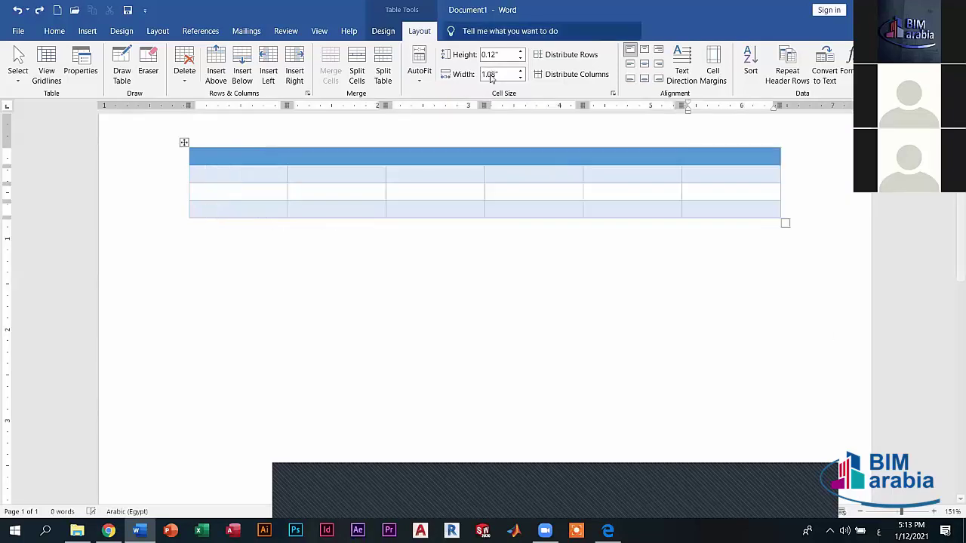
left_click(420, 71)
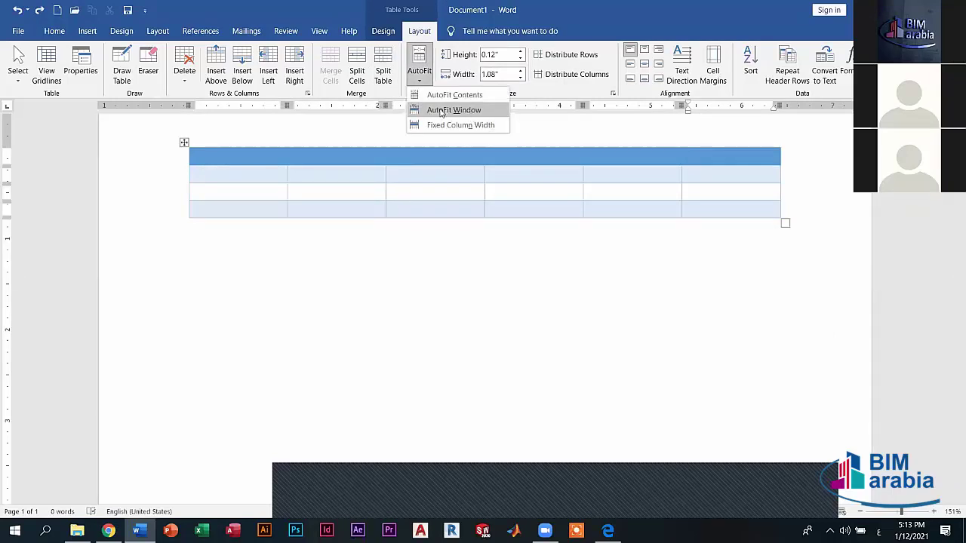
left_click(442, 111)
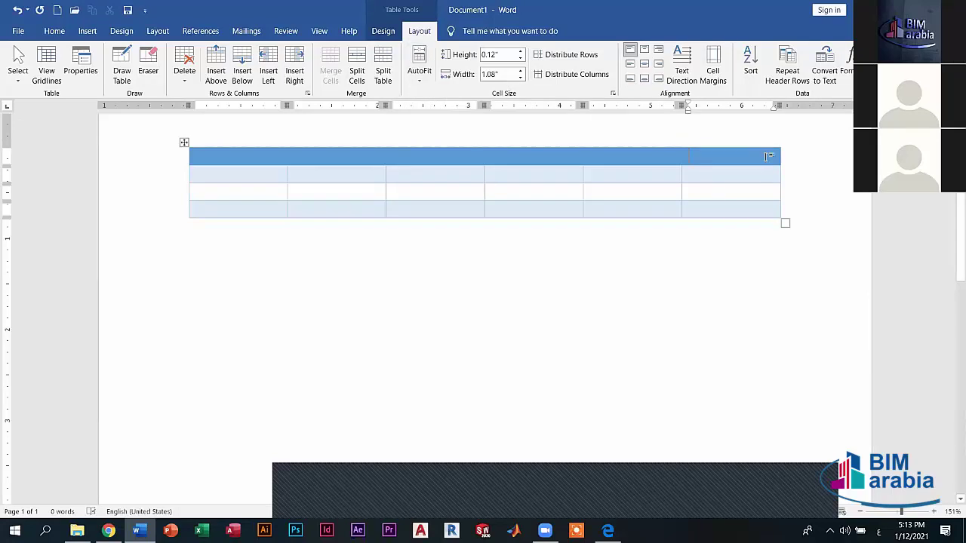
left_click(789, 154)
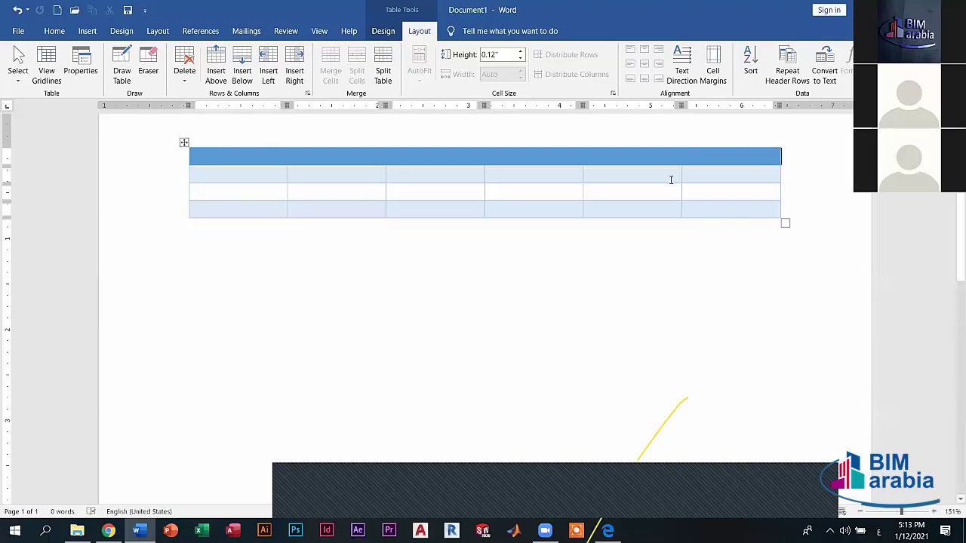
Set the table to Fixed Column Width and clear the trial header text.
left_click(593, 195)
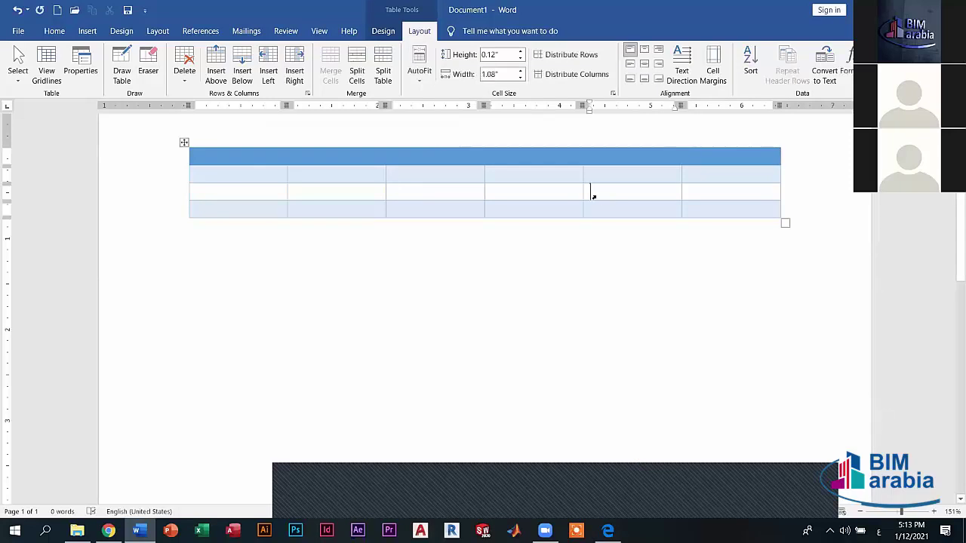
left_click(419, 71)
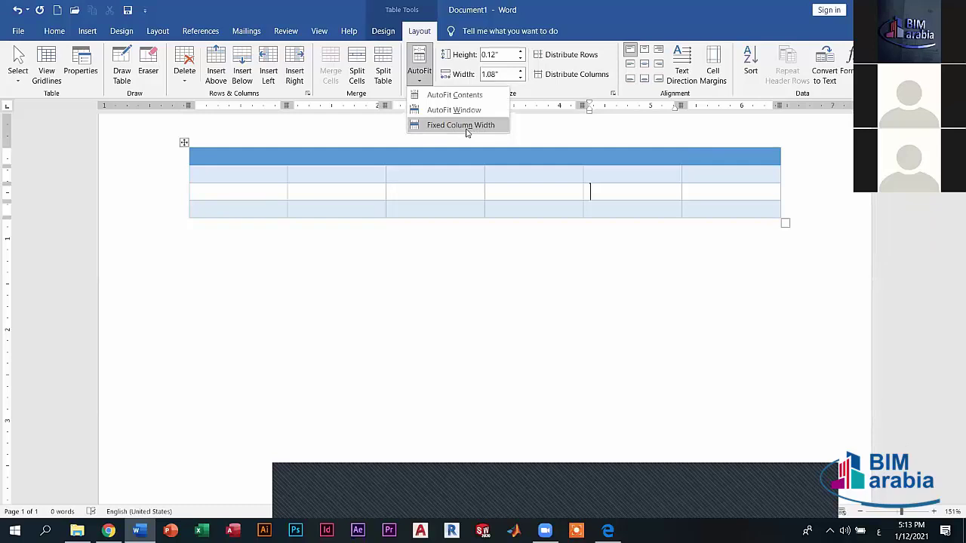
left_click(441, 126)
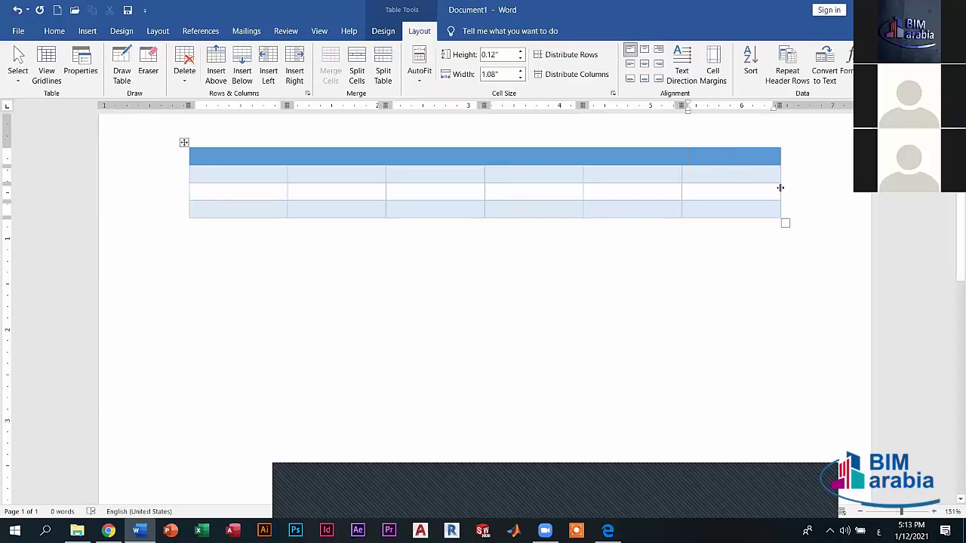
left_click(716, 162)
type("الملاحظات")
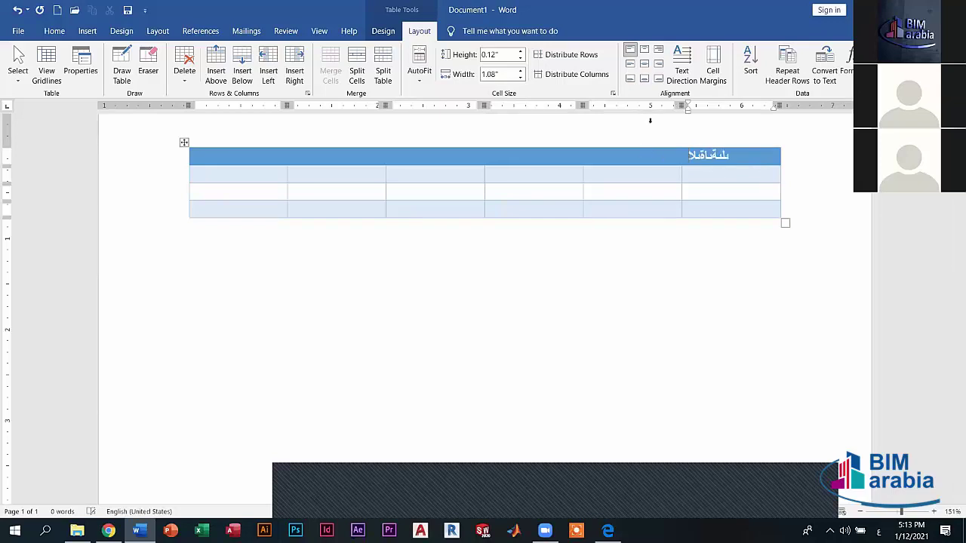
key("BackSpace")
key("BackSpace")
key("BackSpace")
key("BackSpace")
key("BackSpace")
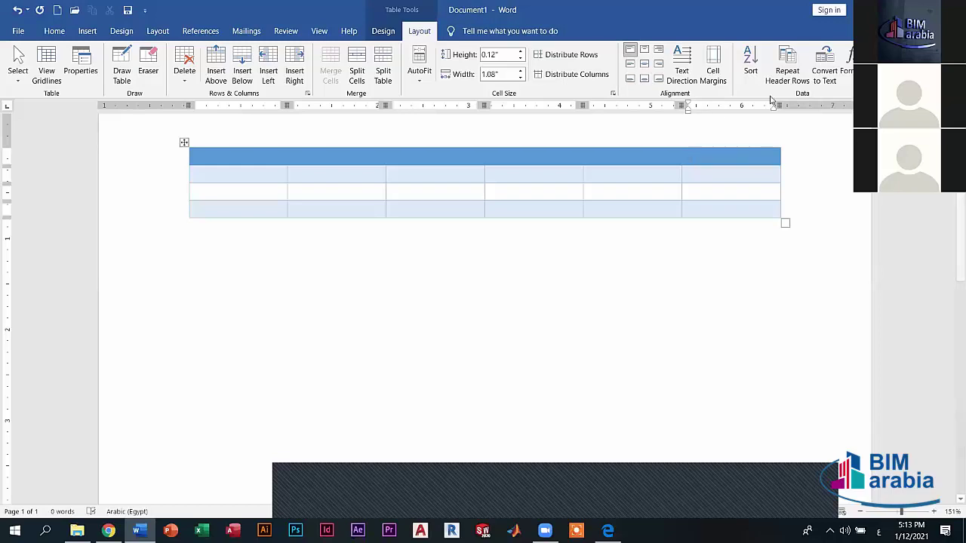
Place the insertion point a few lines below the blue table.
left_click(380, 31)
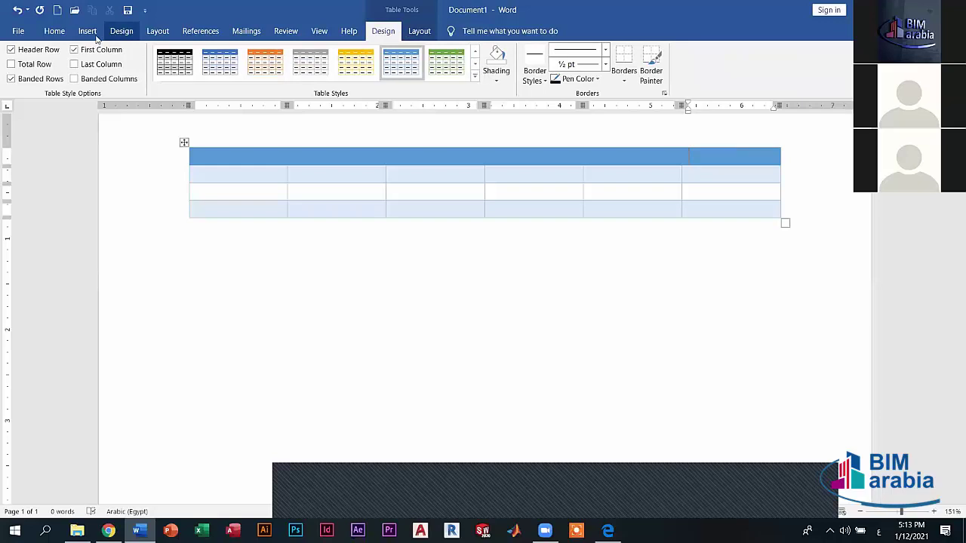
left_click(121, 31)
left_click(87, 30)
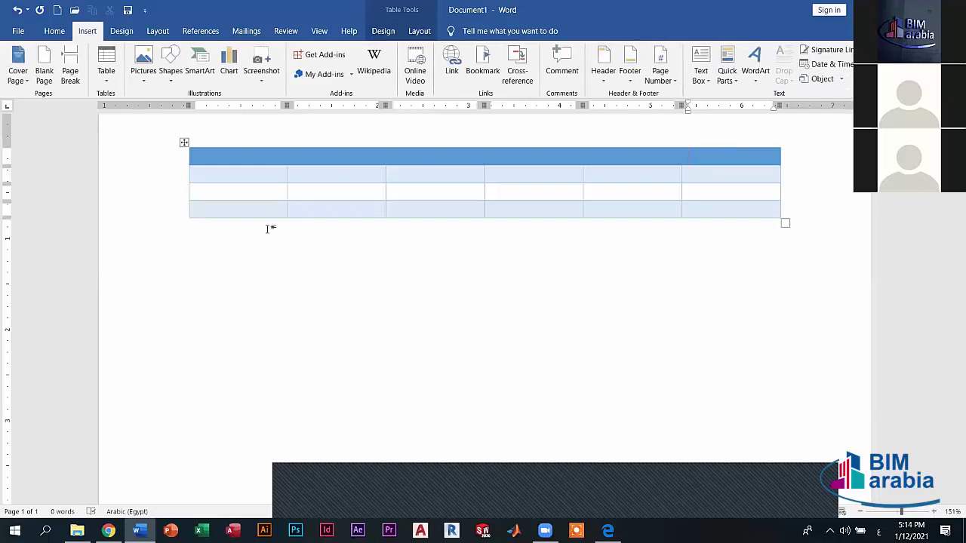
left_click(268, 228)
left_click(106, 70)
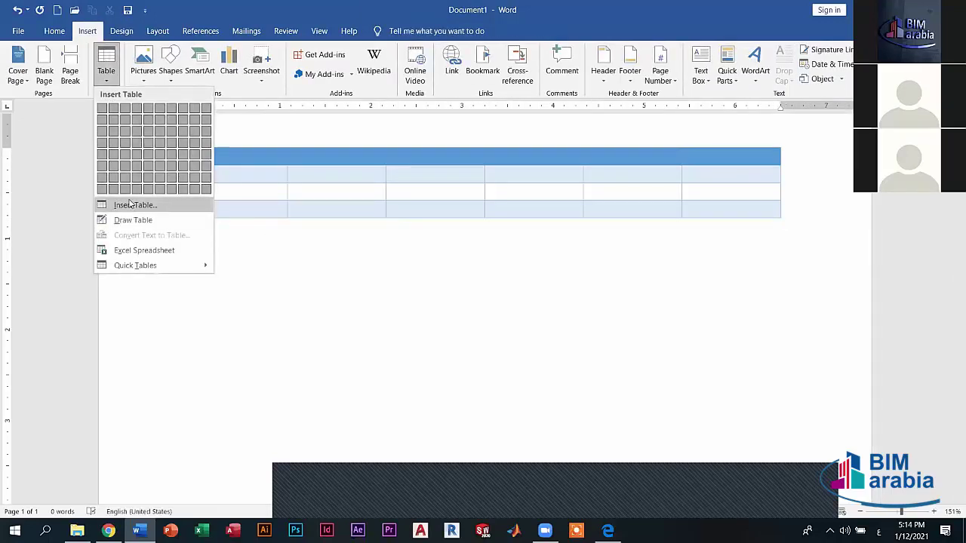
left_click(340, 299)
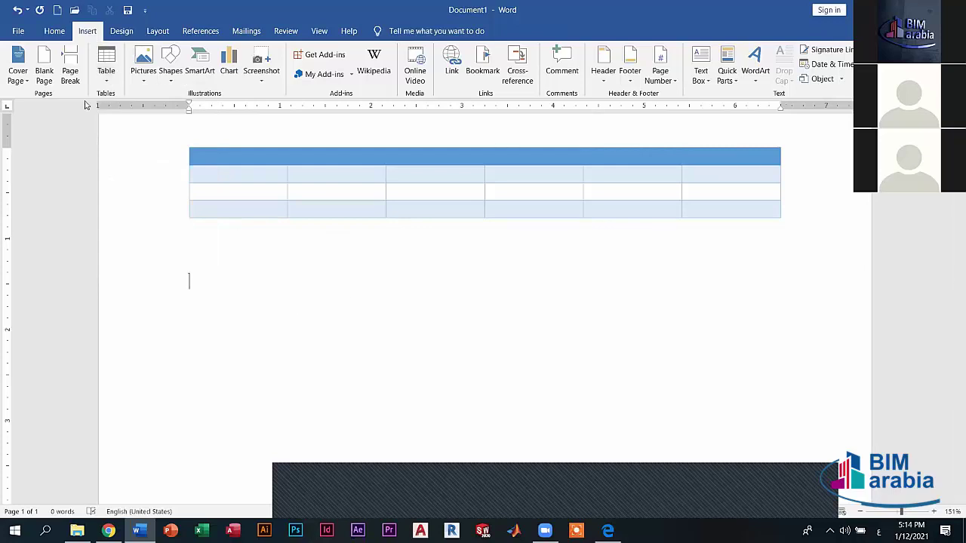
Insert a 4-column, 2-row table with a fixed 1.2" column width.
left_click(108, 76)
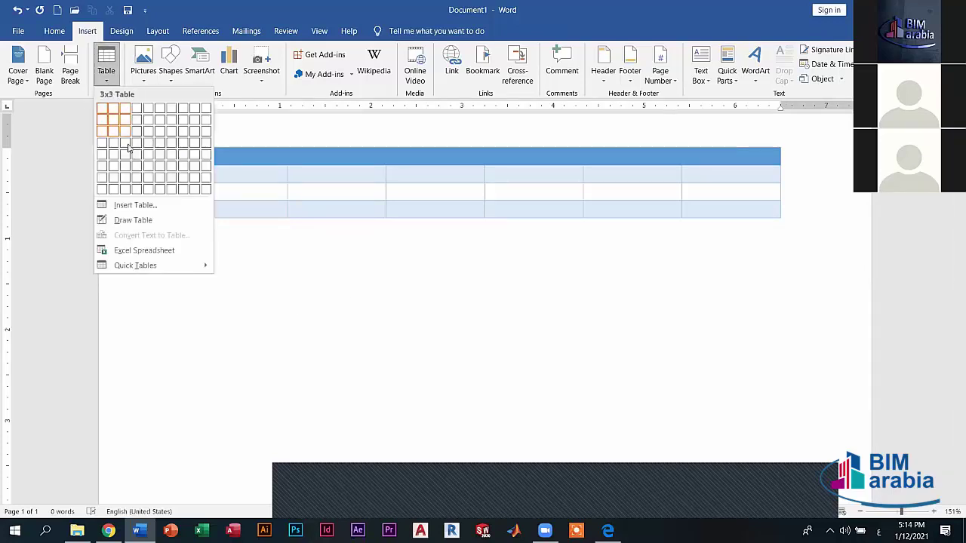
left_click(131, 210)
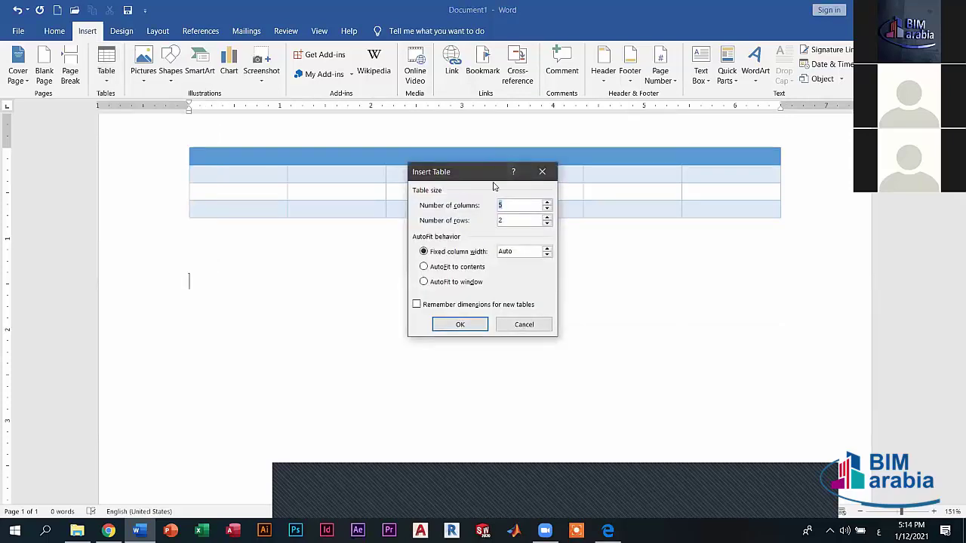
left_click_drag(494, 186, 500, 237)
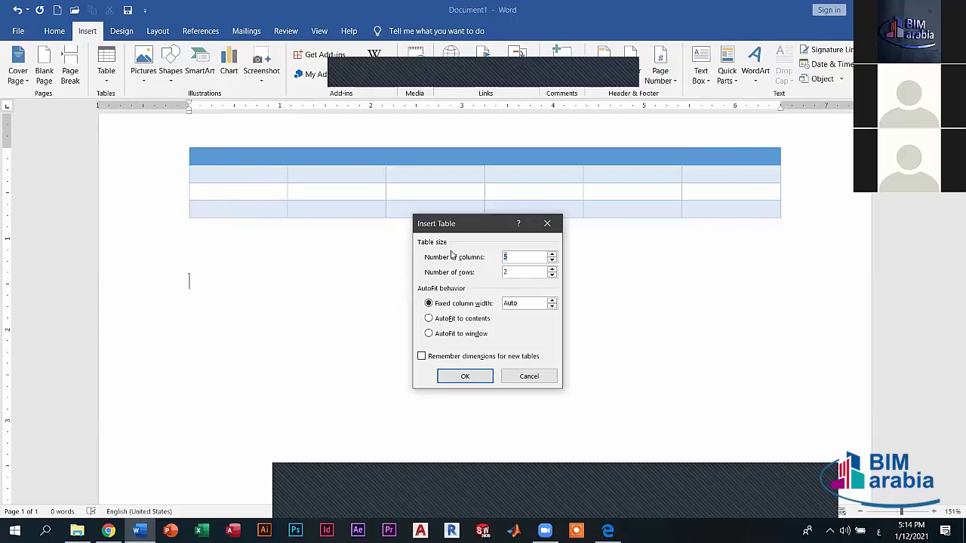
left_click(552, 260)
left_click(553, 301)
left_click(551, 307)
left_click(463, 376)
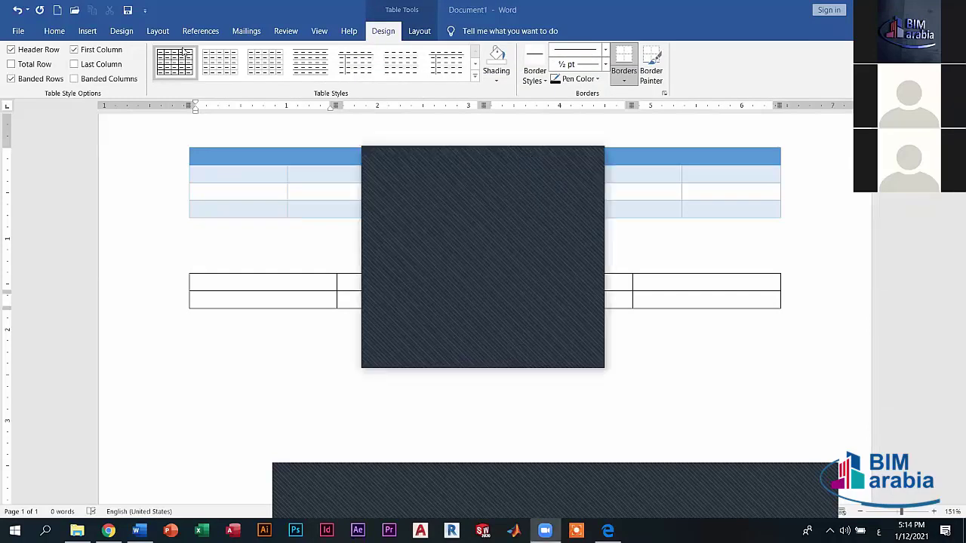
left_click(87, 31)
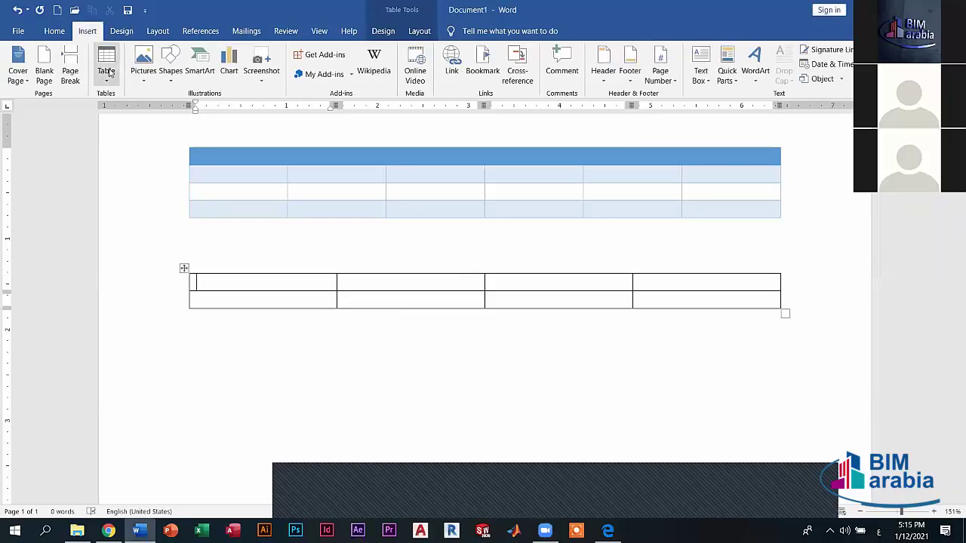
left_click(107, 72)
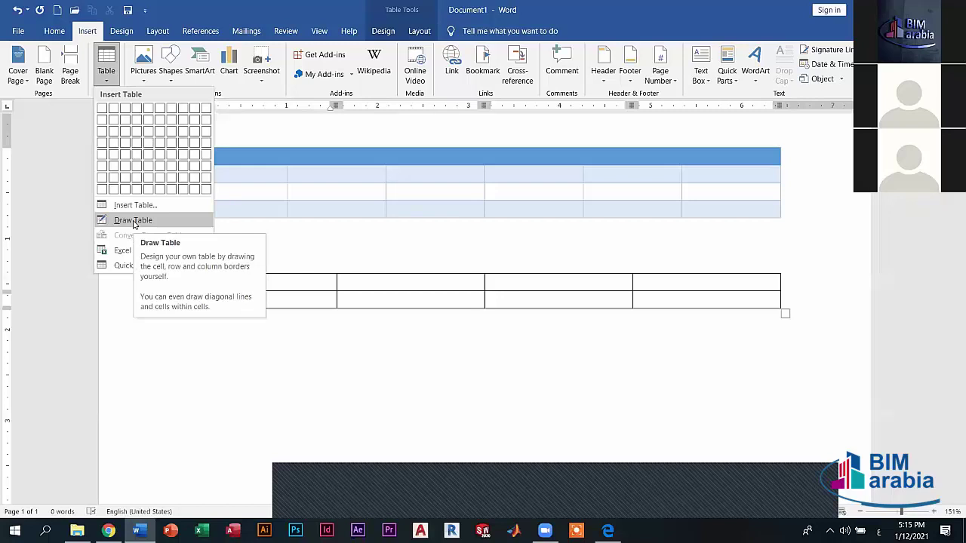
left_click(382, 30)
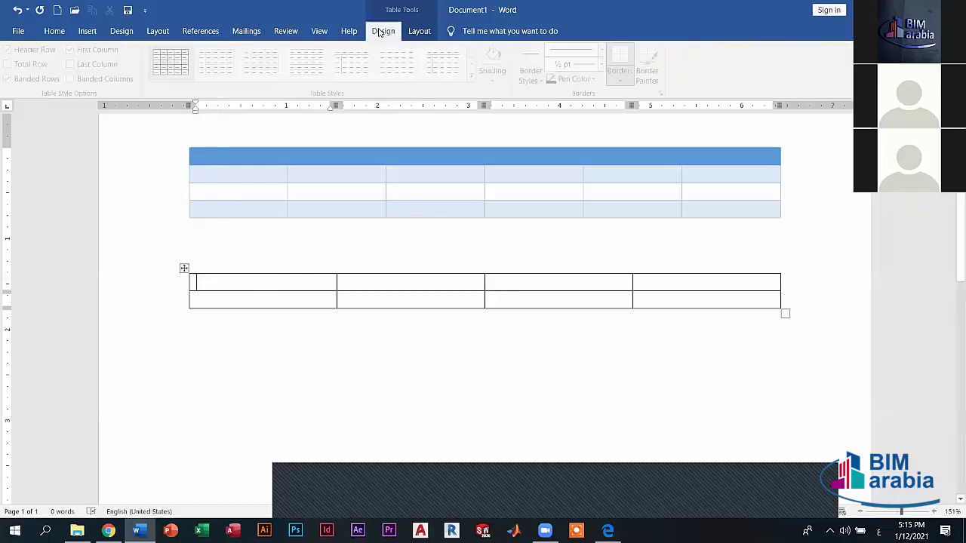
left_click(419, 31)
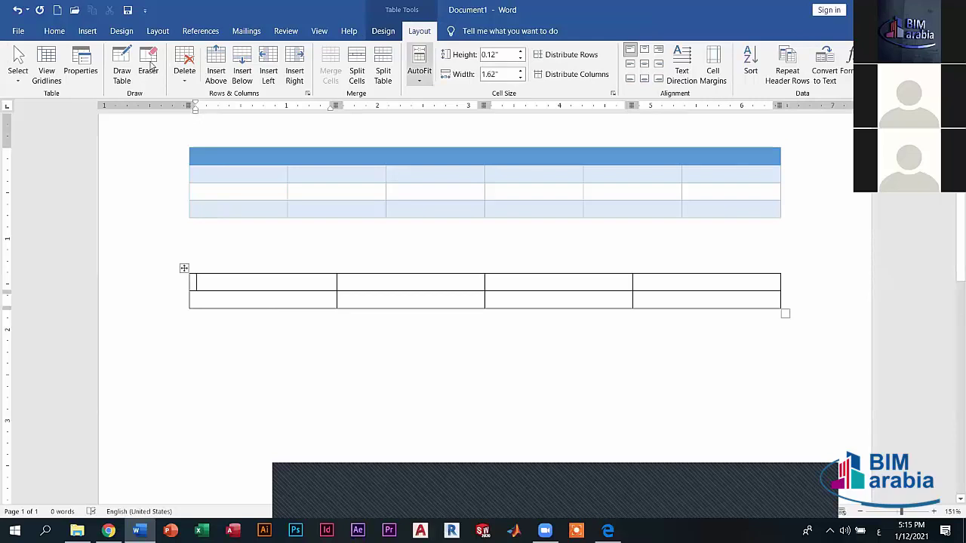
left_click(88, 31)
left_click(106, 76)
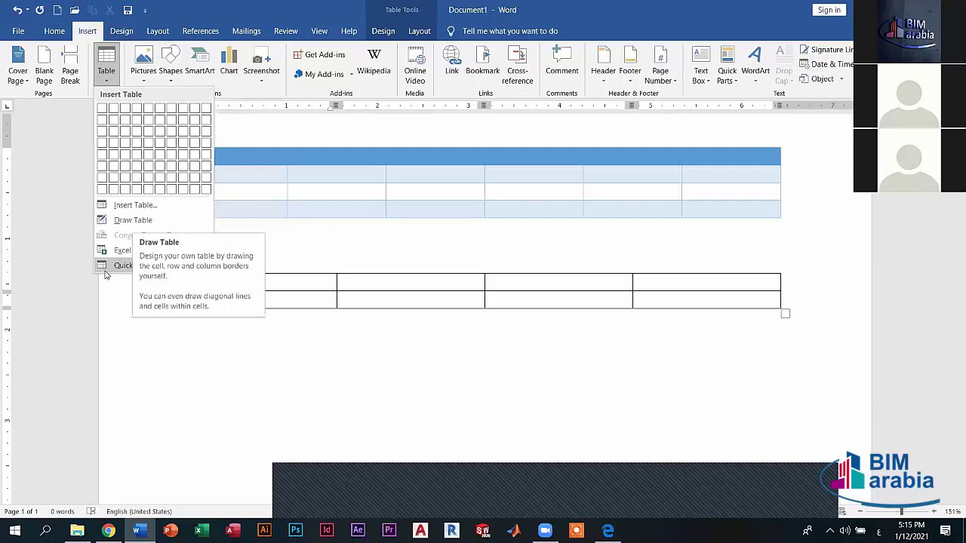
mouse_move(136, 265)
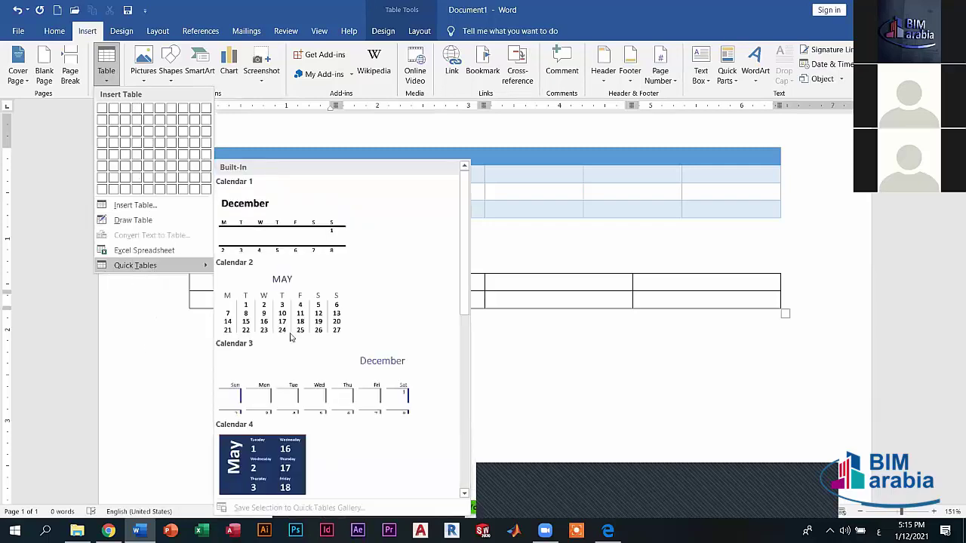
scroll(266, 359, "down", 3)
scroll(268, 358, "down", 3)
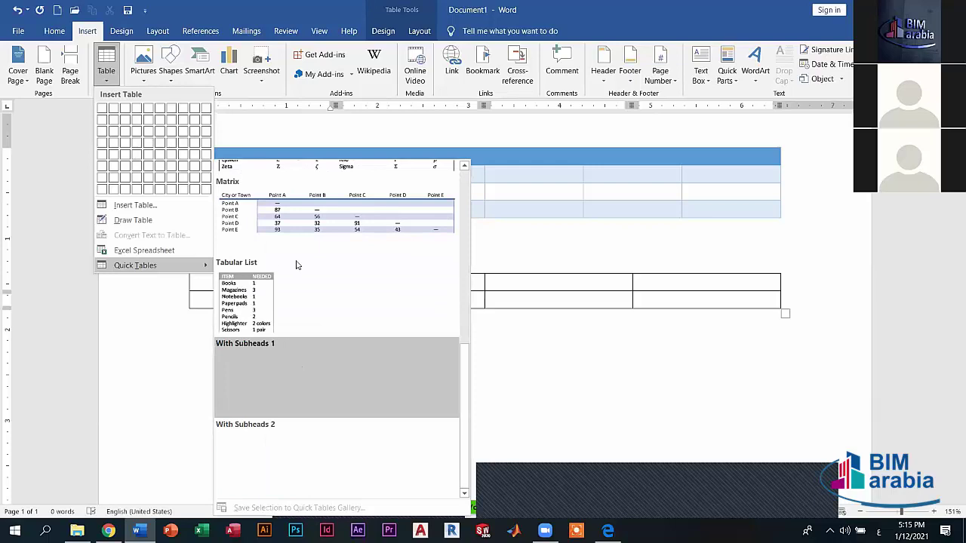
scroll(297, 264, "up", 10)
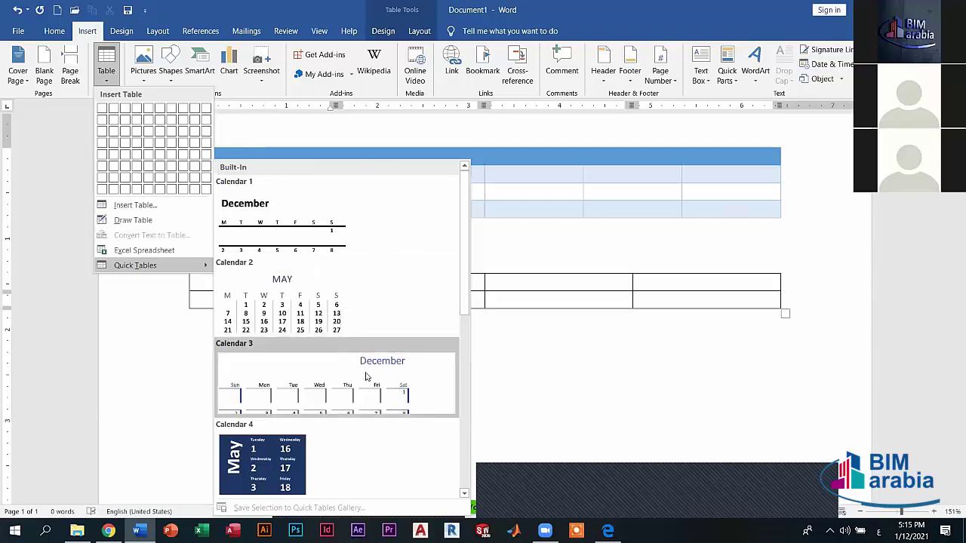
scroll(347, 386, "down", 5)
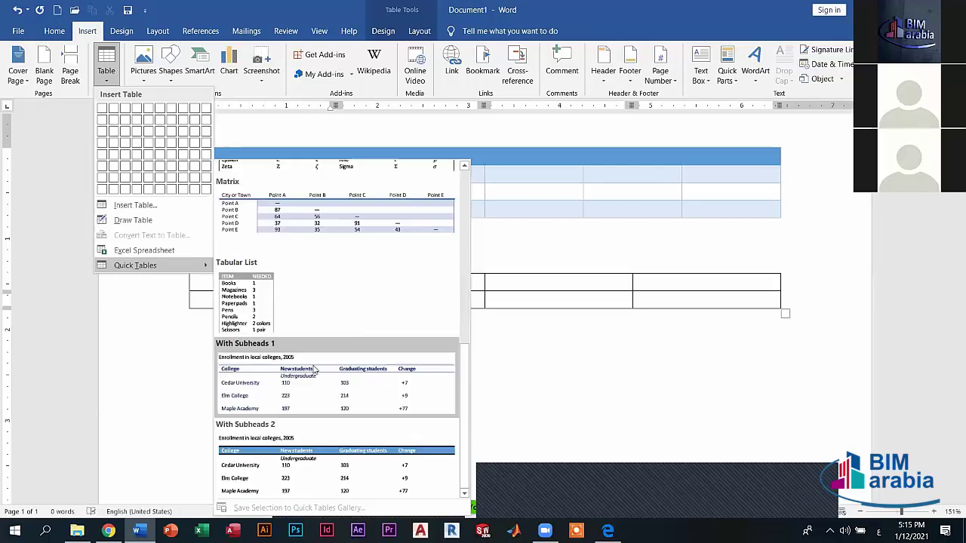
scroll(298, 451, "up", 5)
scroll(298, 452, "down", 5)
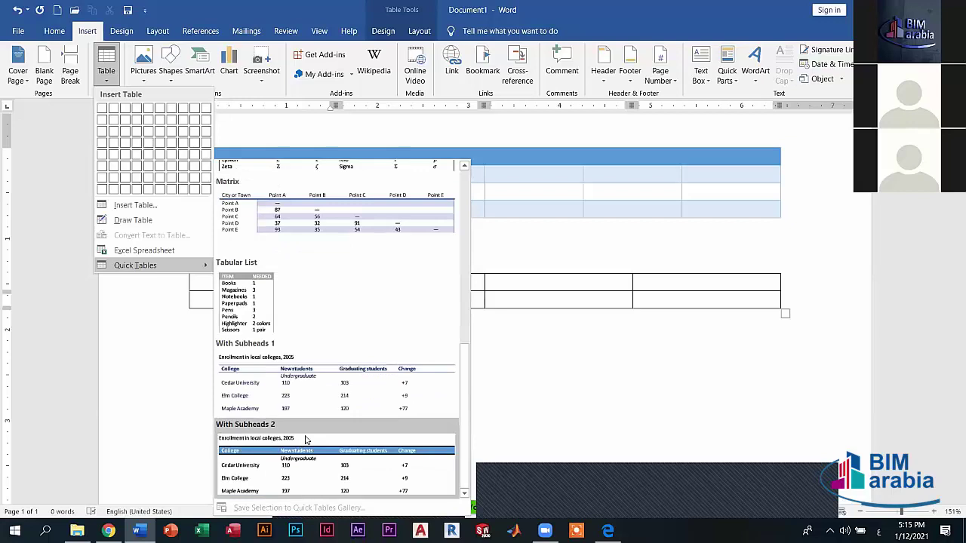
scroll(253, 393, "up", 5)
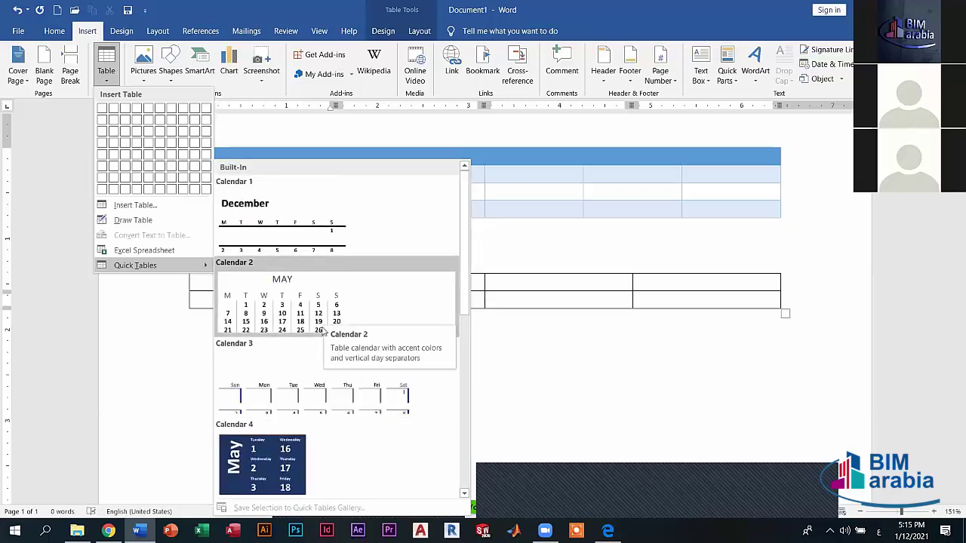
left_click(136, 326)
left_click(105, 79)
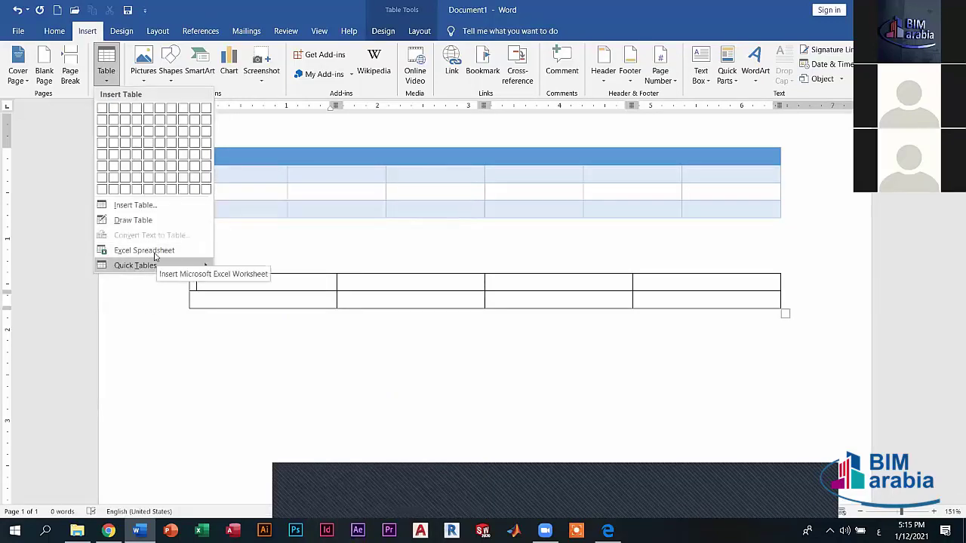
Embed an Excel spreadsheet, select cells A1 through C3, then return to Word.
left_click(173, 252)
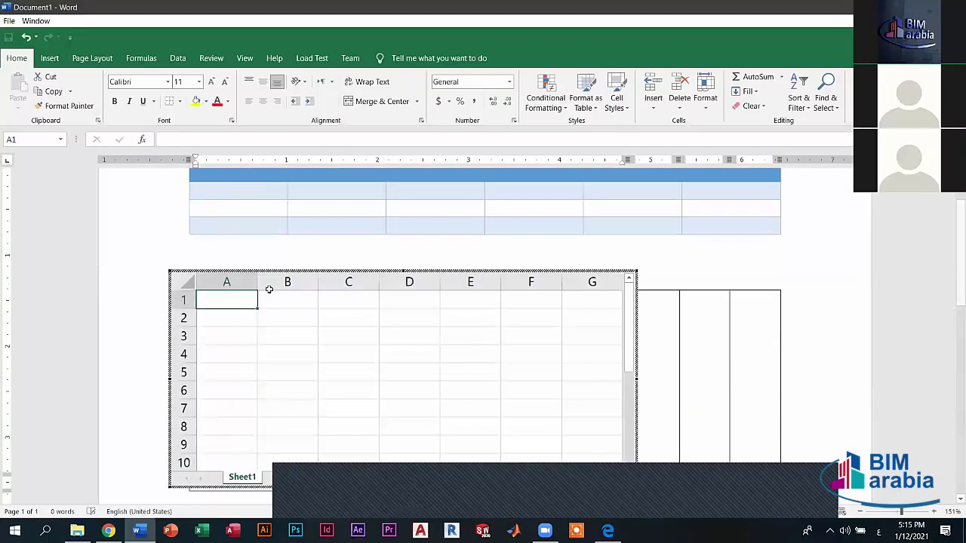
left_click(235, 321)
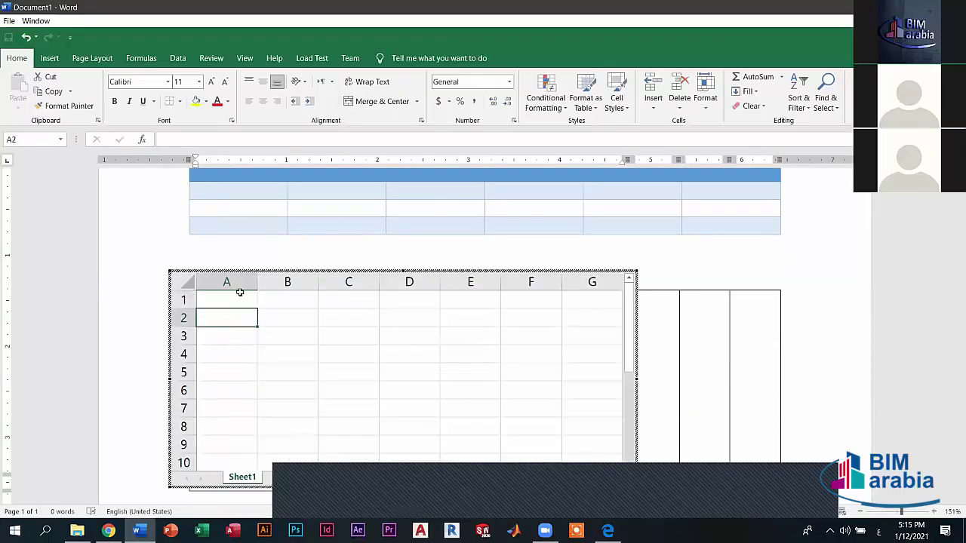
left_click(310, 300)
left_click(336, 300)
left_click(319, 323)
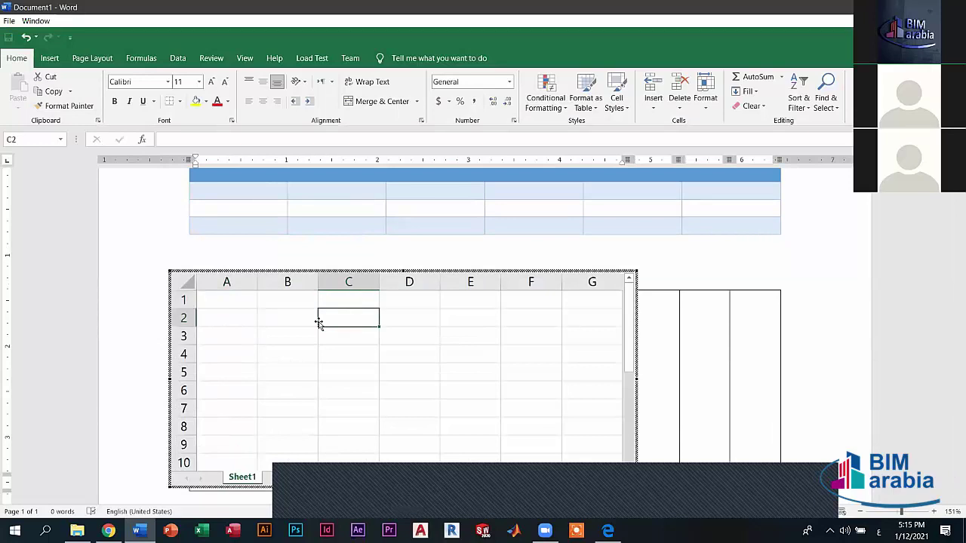
left_click(287, 320)
left_click(242, 321)
left_click(234, 335)
left_click(301, 335)
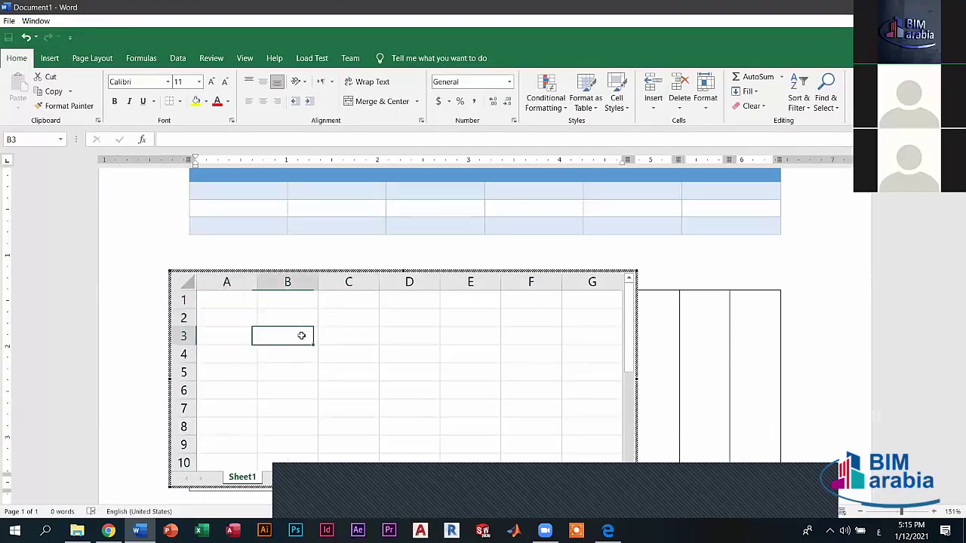
left_click(364, 332)
left_click_drag(225, 300, 537, 392)
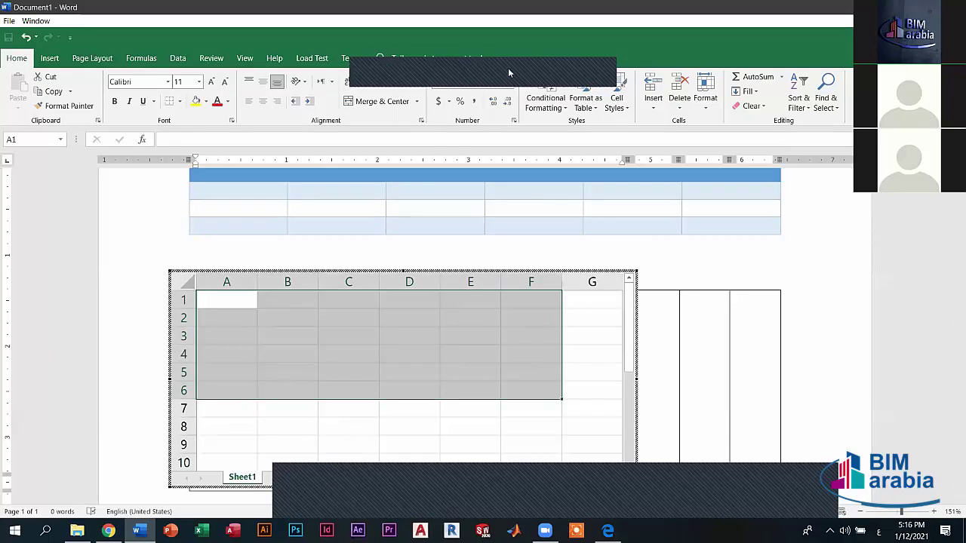
left_click(657, 363)
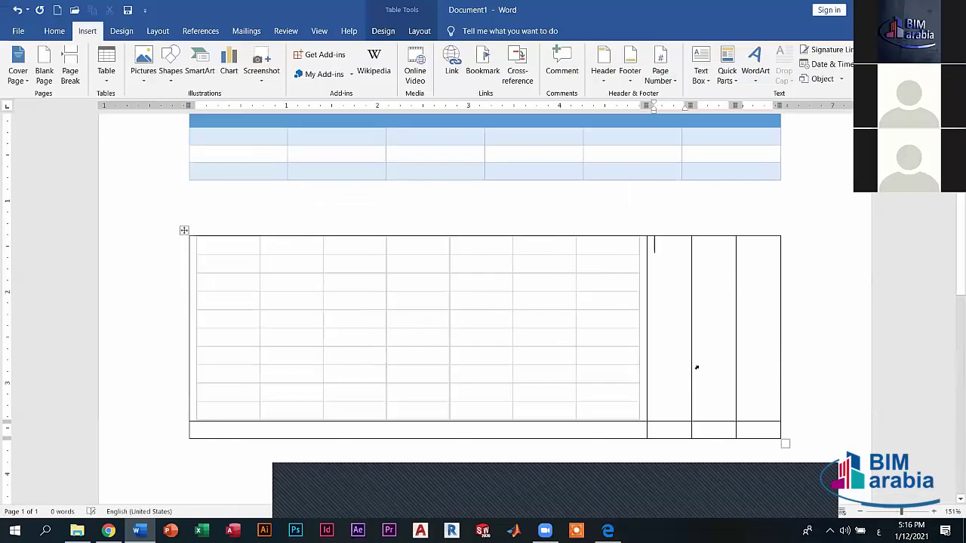
Delete the lower table along with its embedded worksheet.
scroll(523, 345, "up", 3)
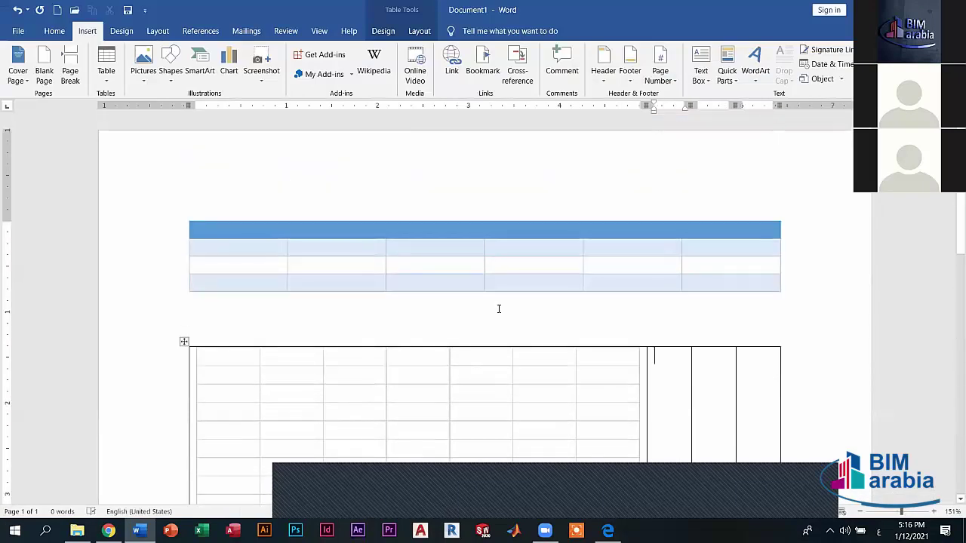
key("ctrl+z")
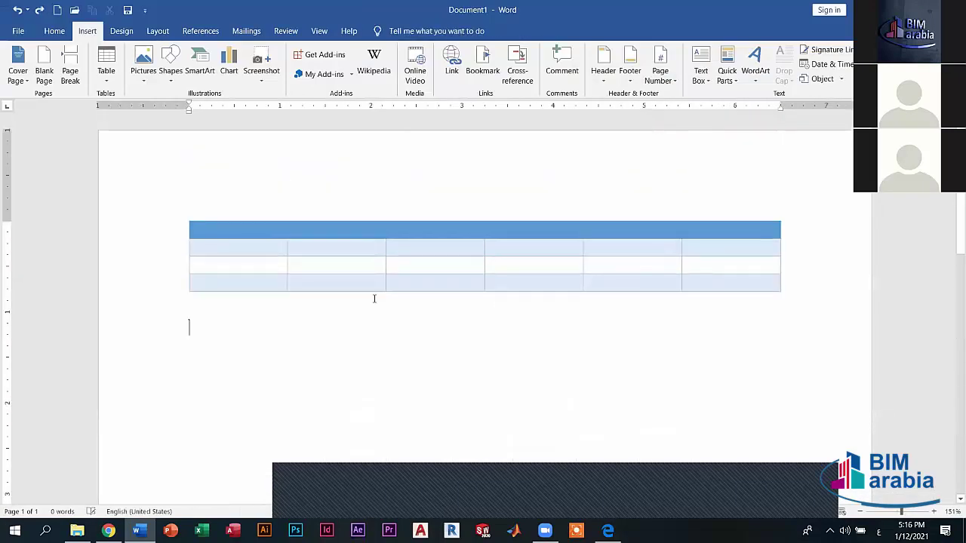
left_click(106, 72)
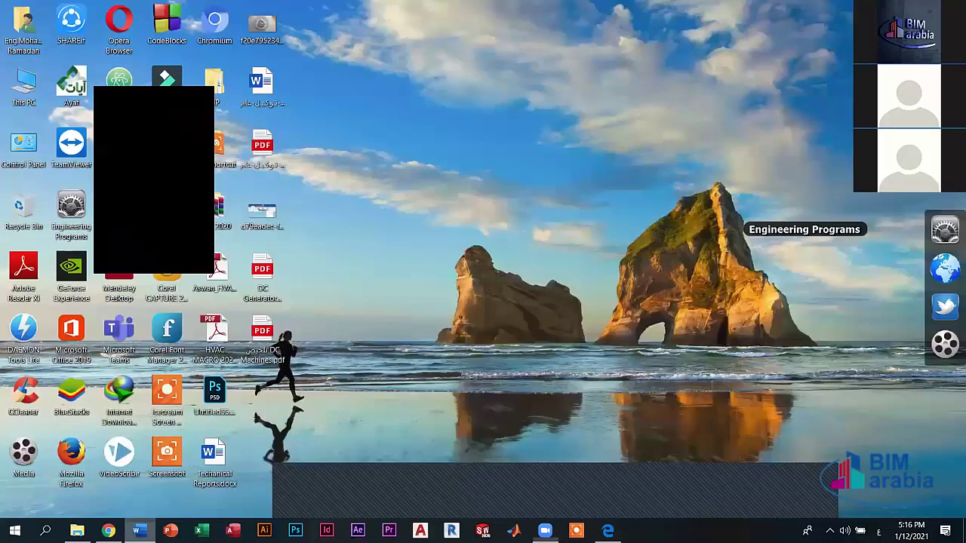
left_click(138, 530)
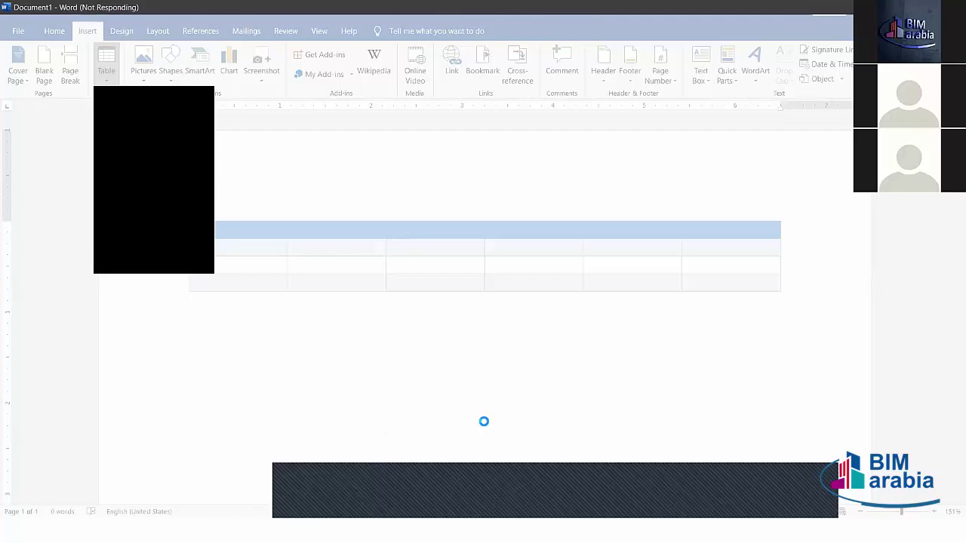
Recover the frozen Word via Task Manager, close the Cross-reference dialog, and zoom out to full page width.
key("ctrl+shift+Escape")
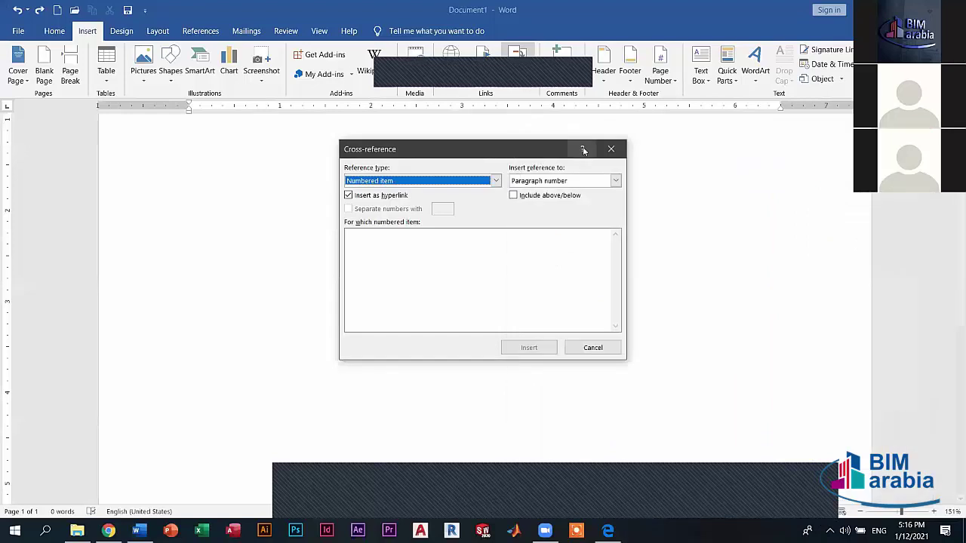
left_click(616, 148)
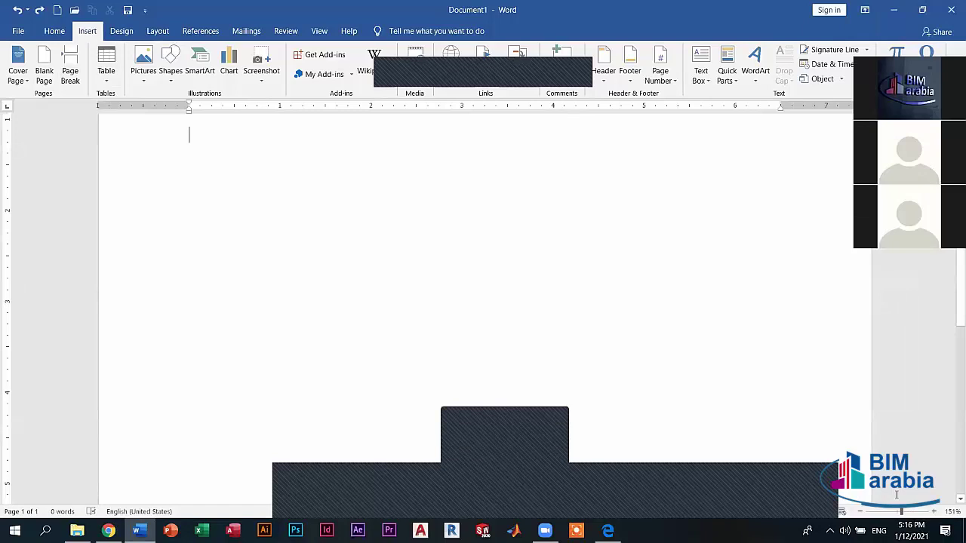
left_click_drag(901, 512, 897, 512)
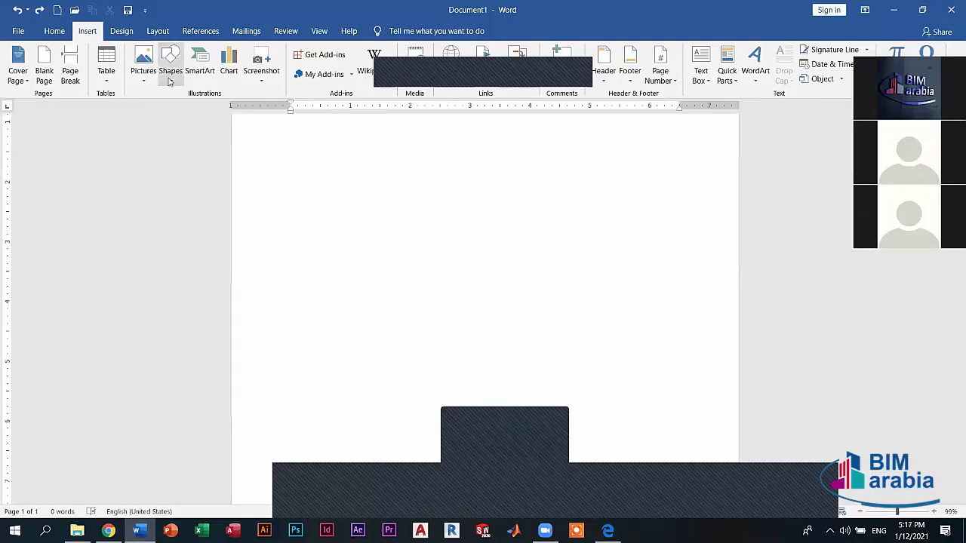
Insert the picture Screenshot (2).png from the Screenshots folder.
left_click(143, 81)
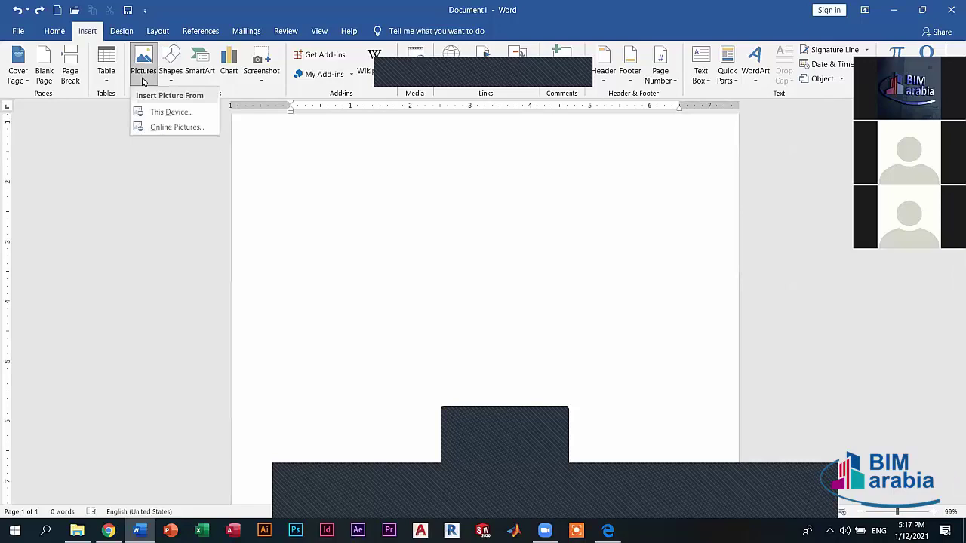
left_click(186, 112)
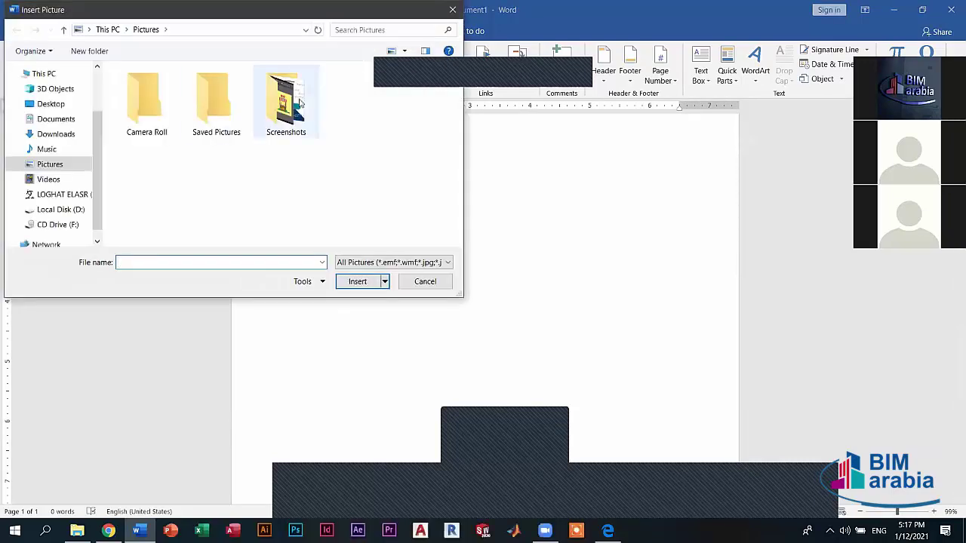
double_click(283, 101)
left_click(214, 95)
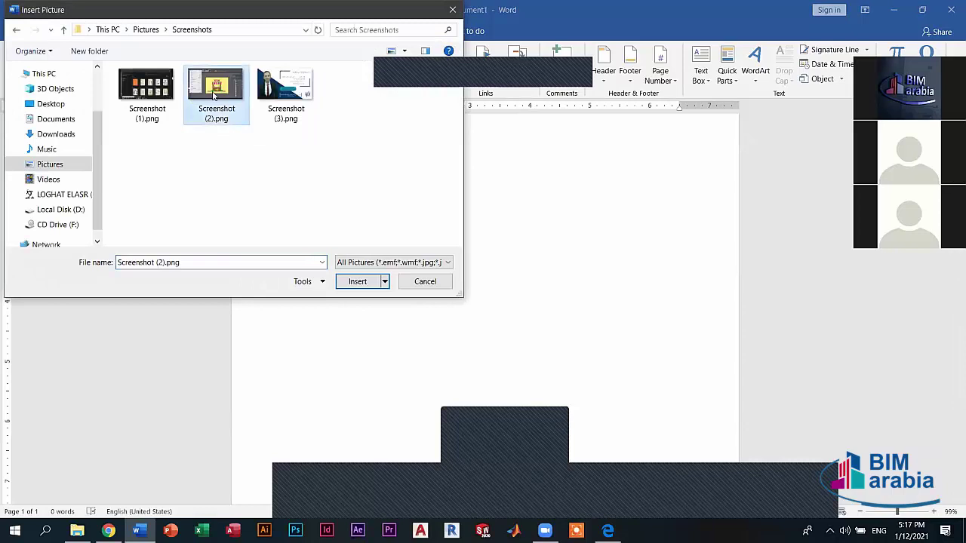
left_click(358, 282)
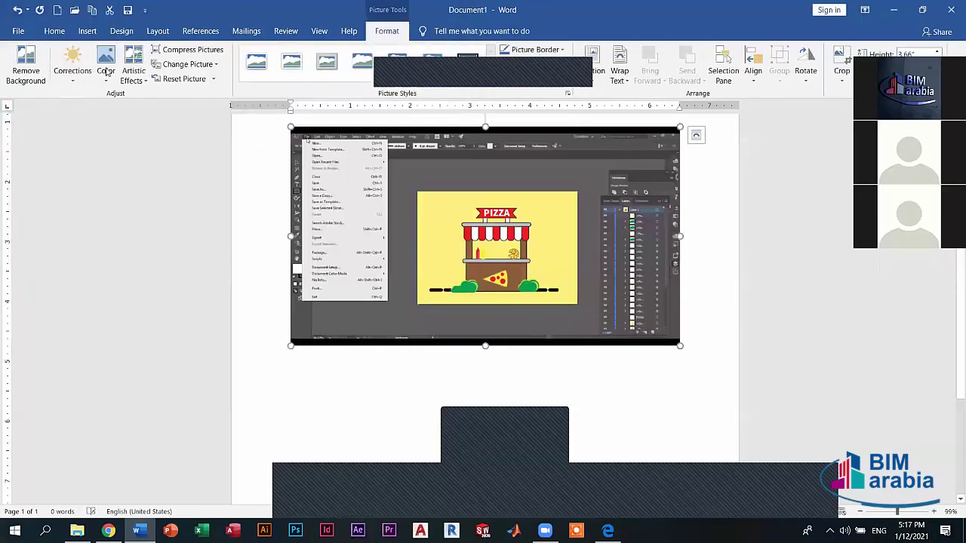
Start background removal, stretch the kept area to the picture's top and bottom edges, and mark the menu to keep.
left_click(30, 72)
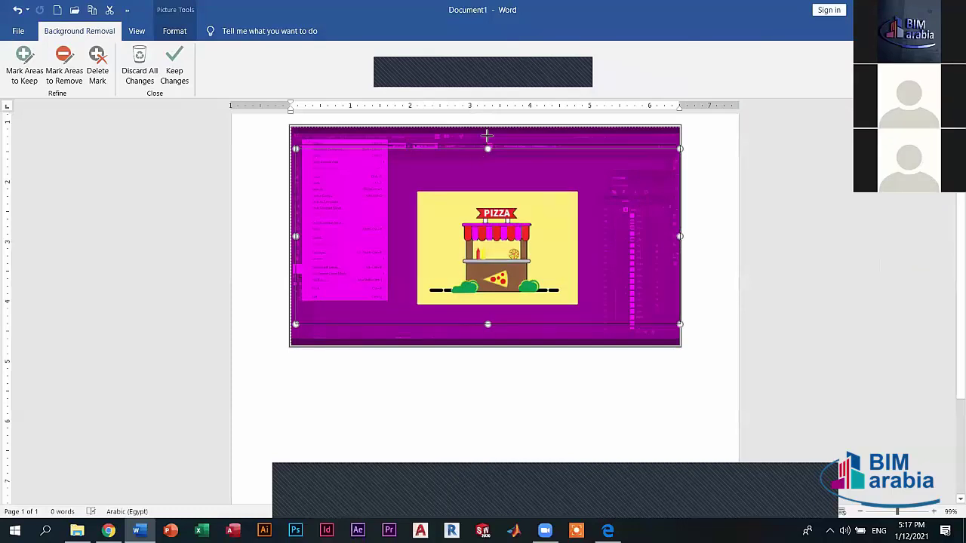
left_click_drag(488, 134, 488, 127)
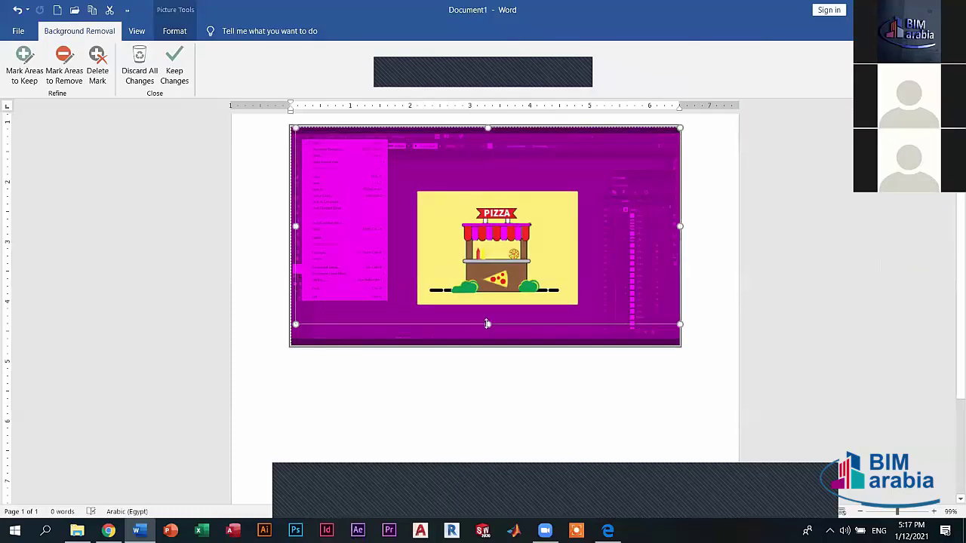
left_click_drag(487, 324, 487, 341)
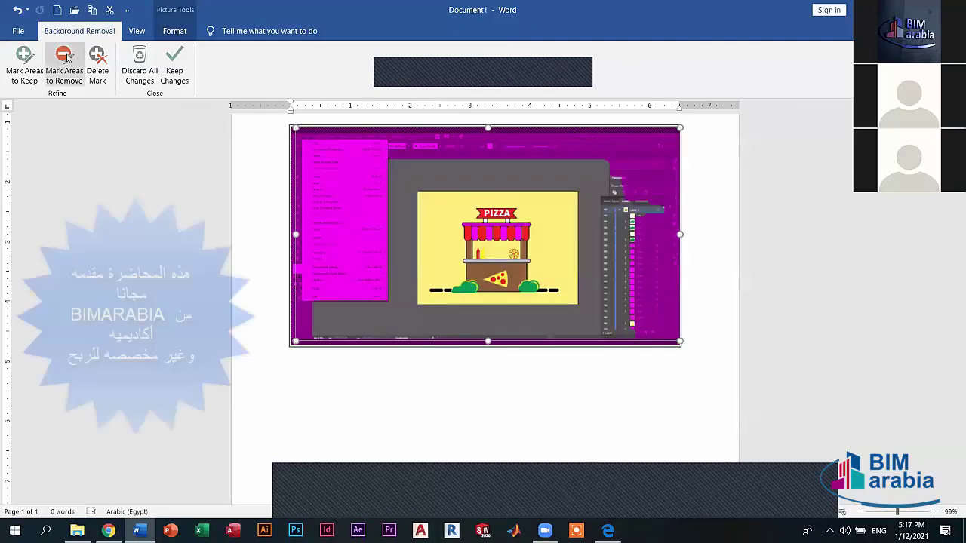
left_click(25, 66)
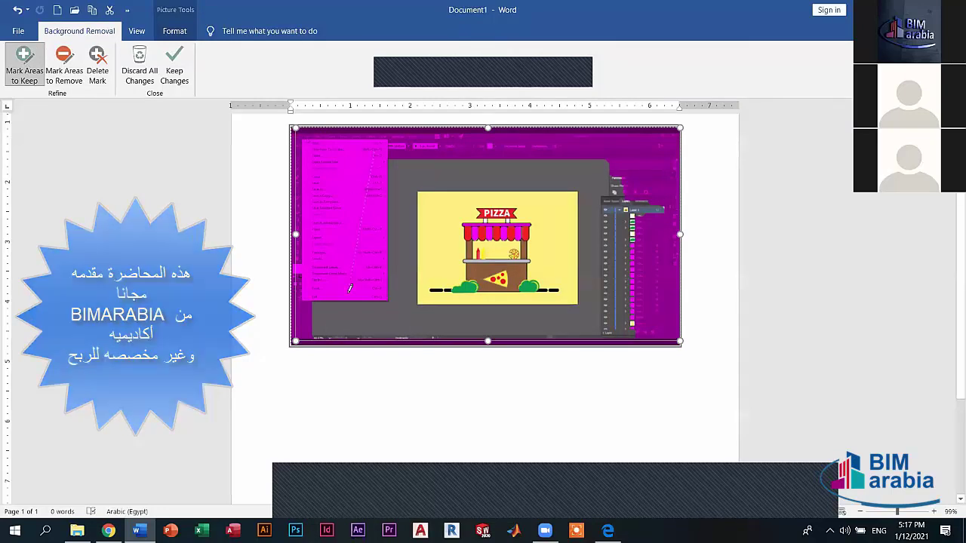
left_click_drag(352, 262, 350, 296)
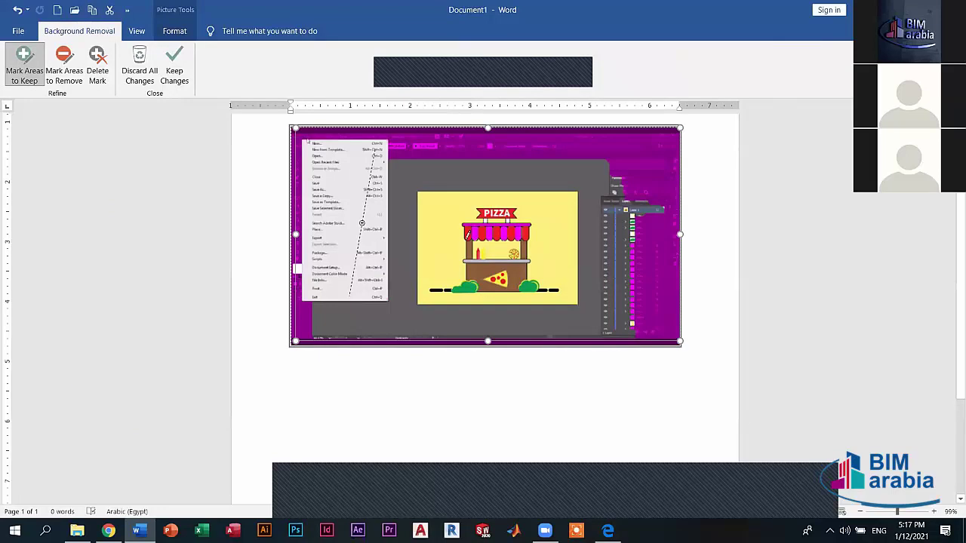
Mark the grey backdrop for removal, then delete that mark so the backdrop is kept.
left_click(67, 67)
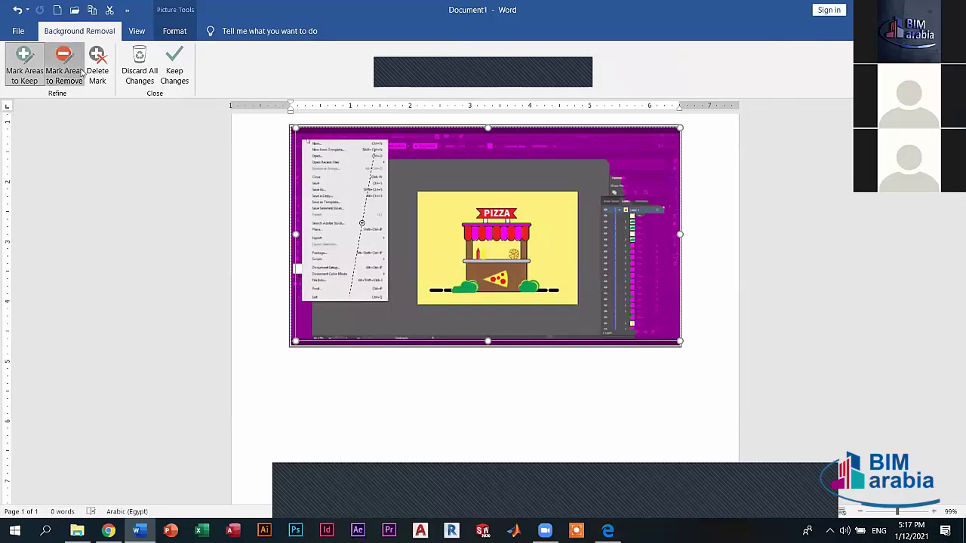
left_click(473, 181)
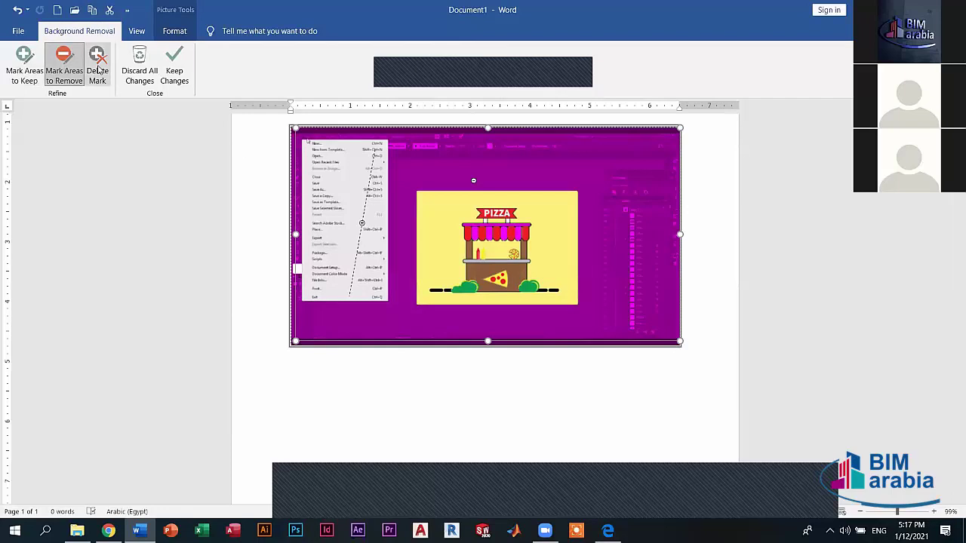
scroll(497, 192, "up", 3)
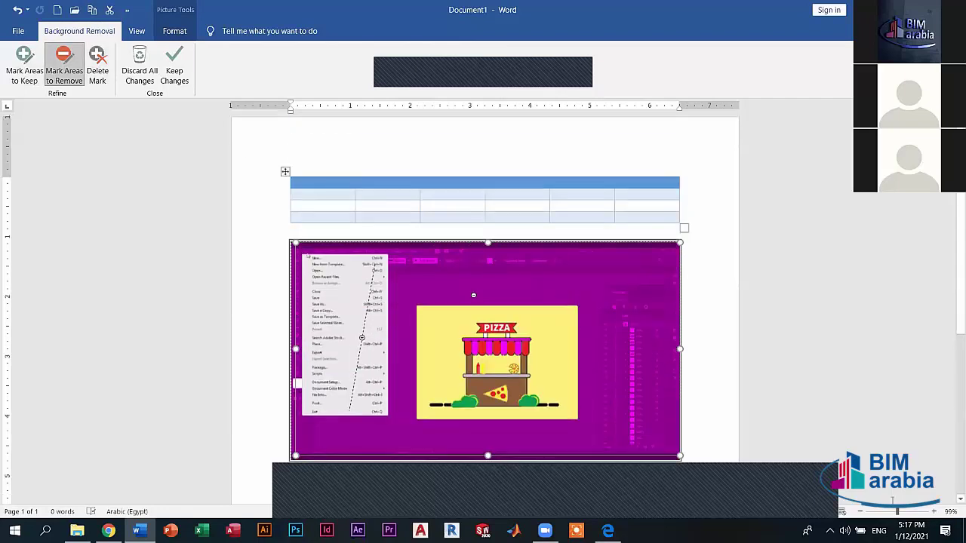
left_click_drag(897, 513, 906, 513)
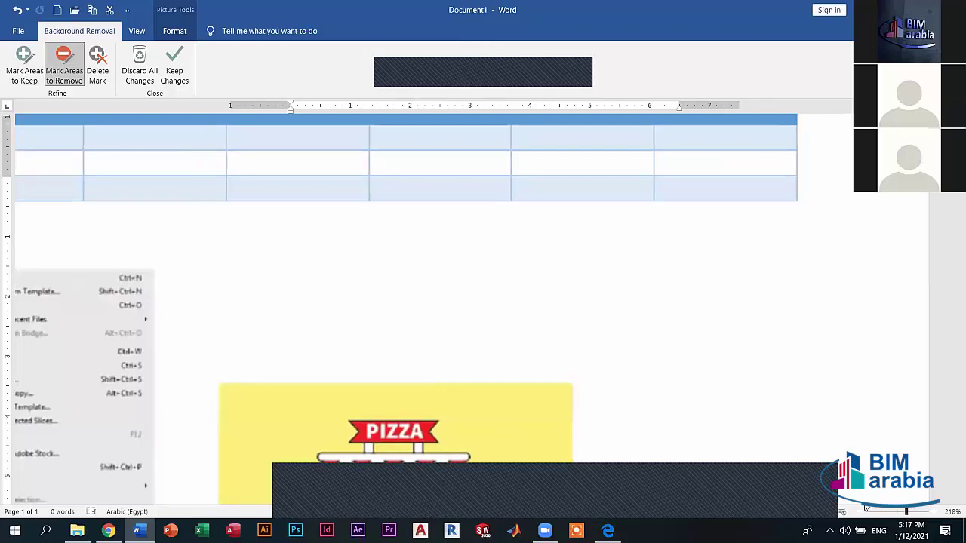
scroll(400, 282, "down", 3)
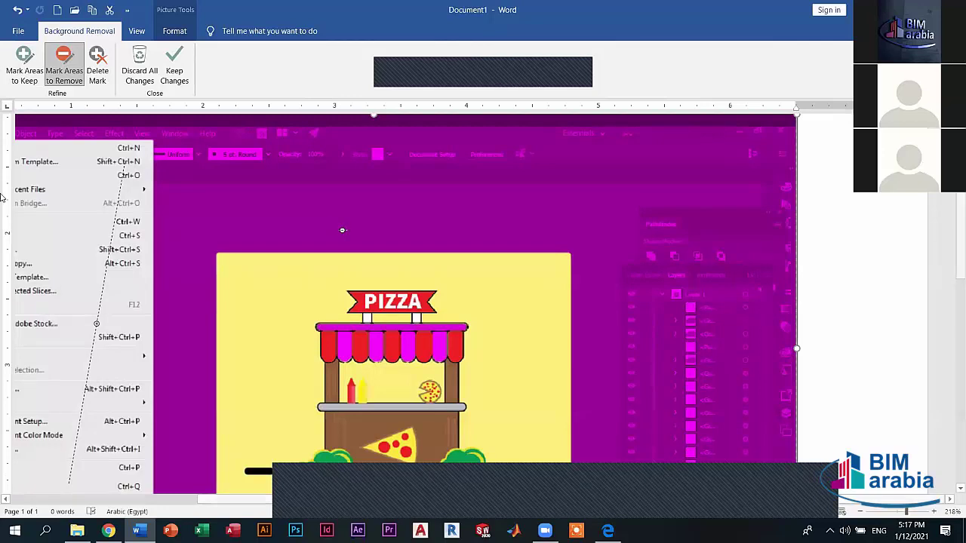
left_click(97, 68)
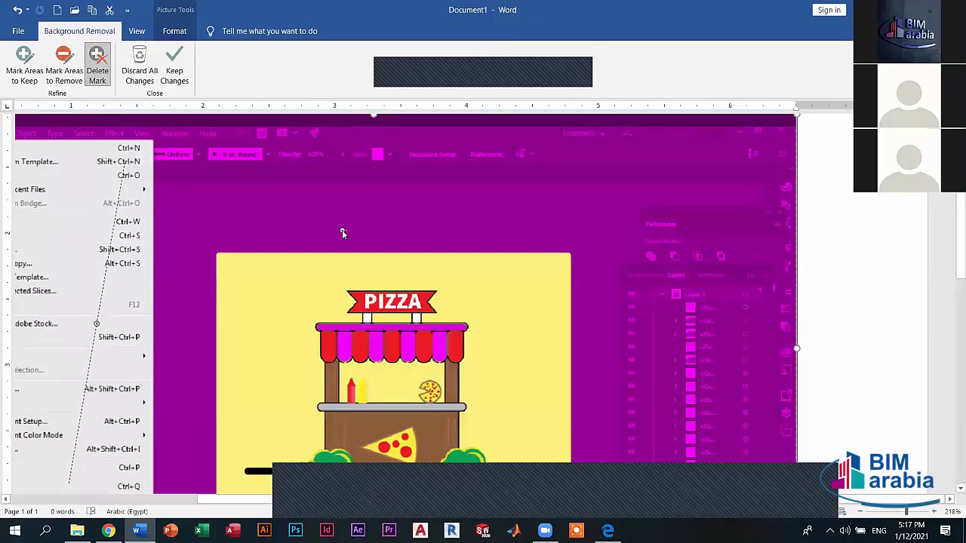
left_click(343, 231)
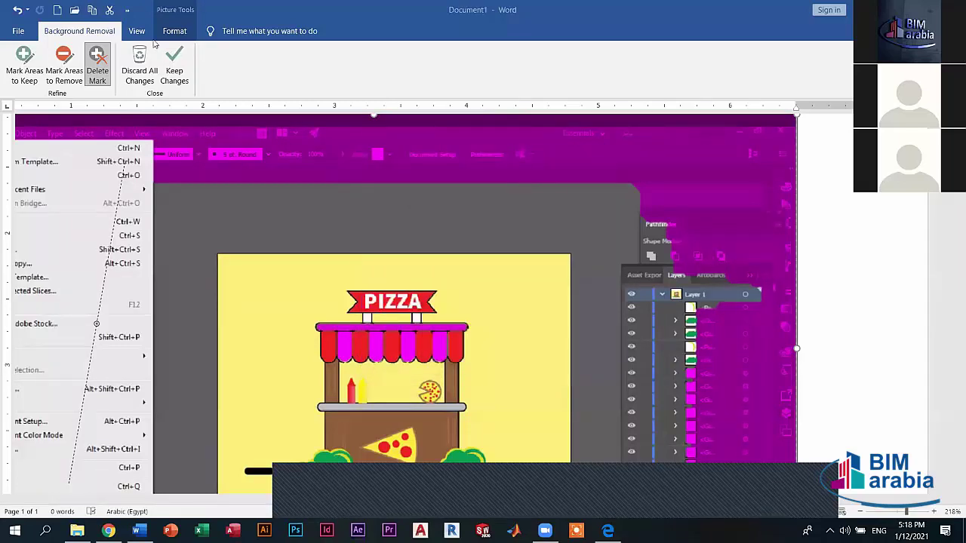
left_click(174, 31)
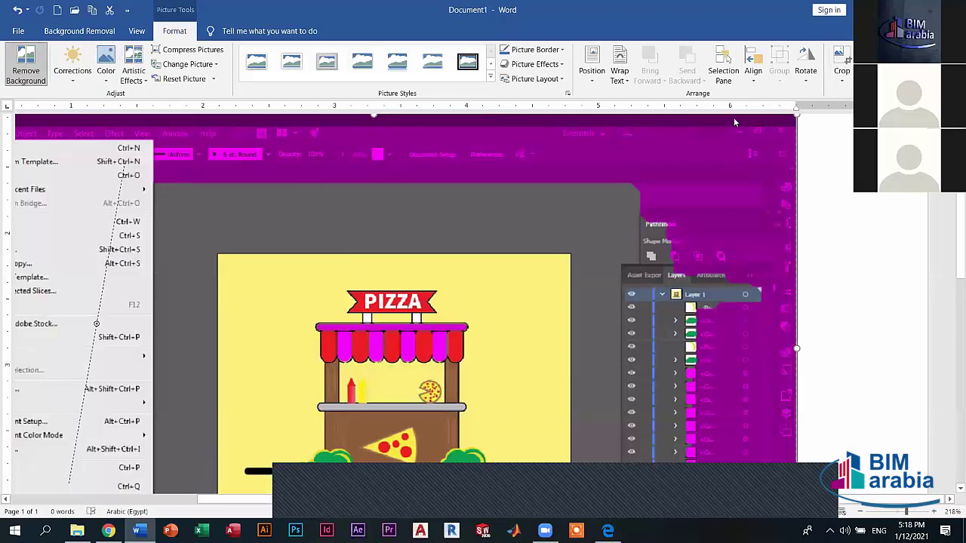
Finish background removal, delete the pizza screenshot, and return the view to 100% zoom.
left_click(837, 256)
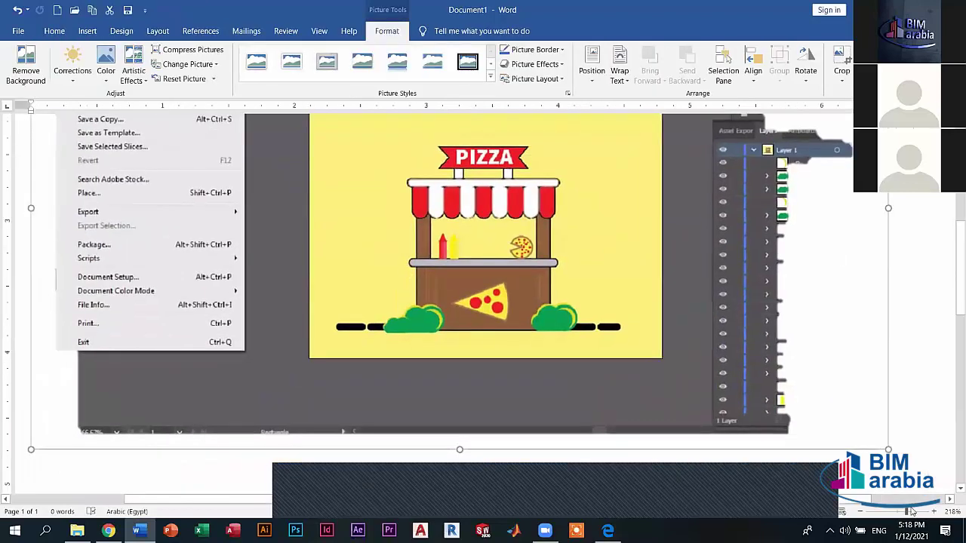
left_click(908, 513)
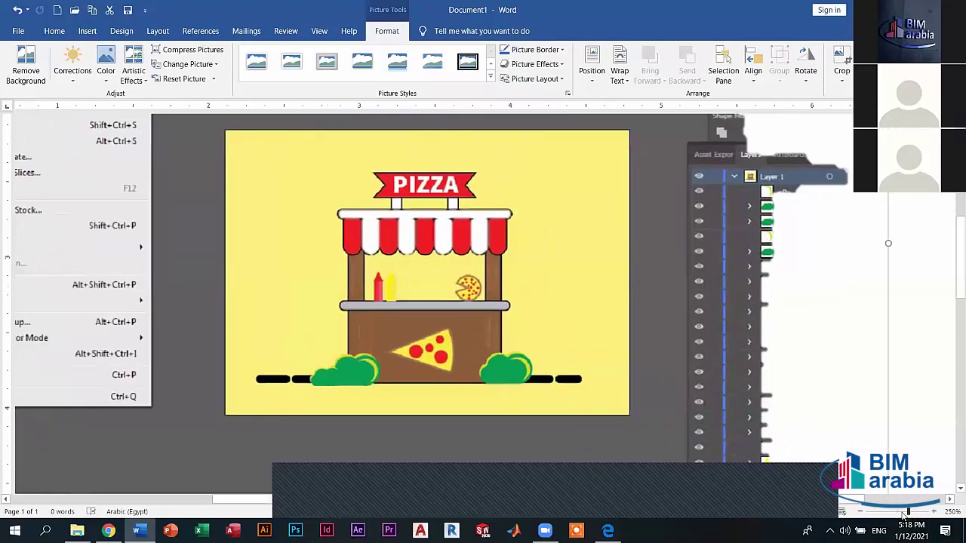
left_click_drag(906, 513, 900, 513)
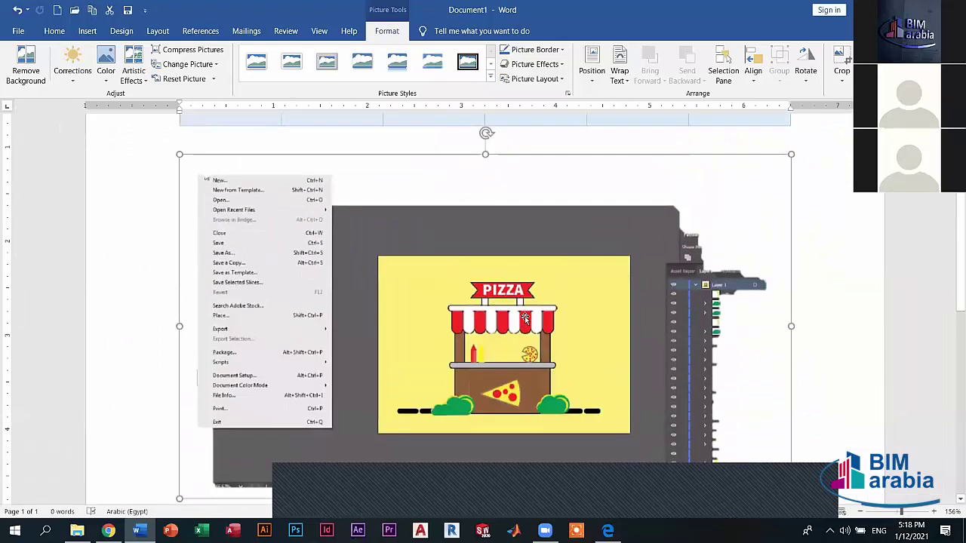
key("Delete")
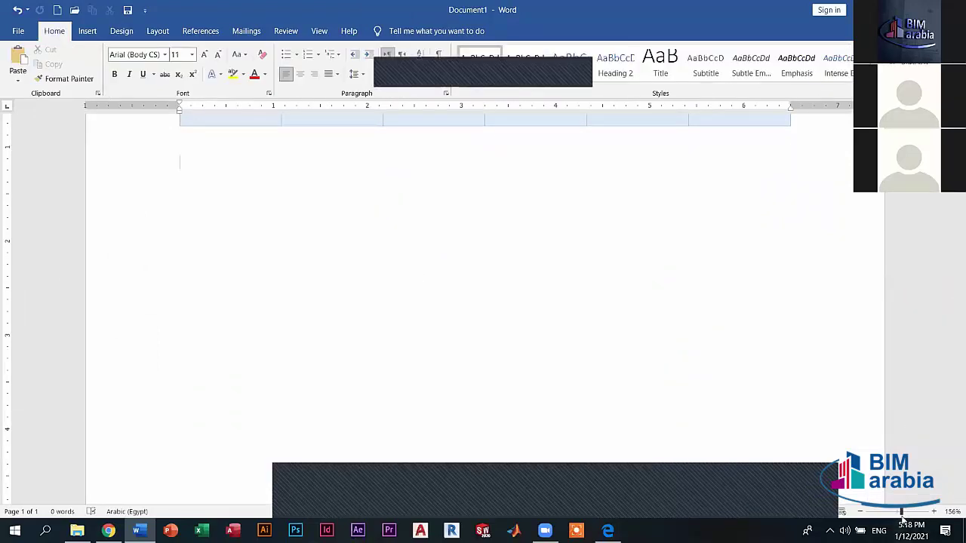
left_click_drag(903, 514, 898, 513)
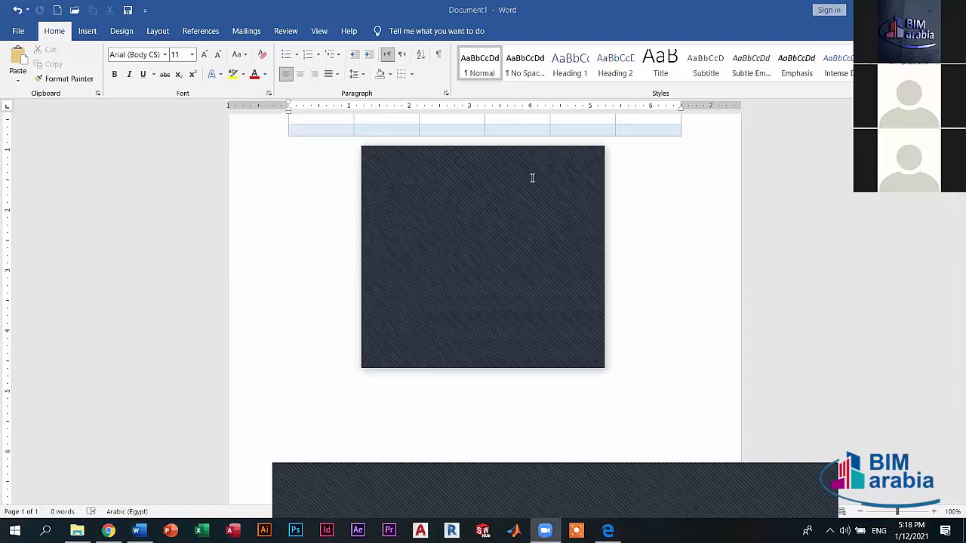
Draw a large blue Block Arc from Basic Shapes on the page below the table.
left_click(79, 32)
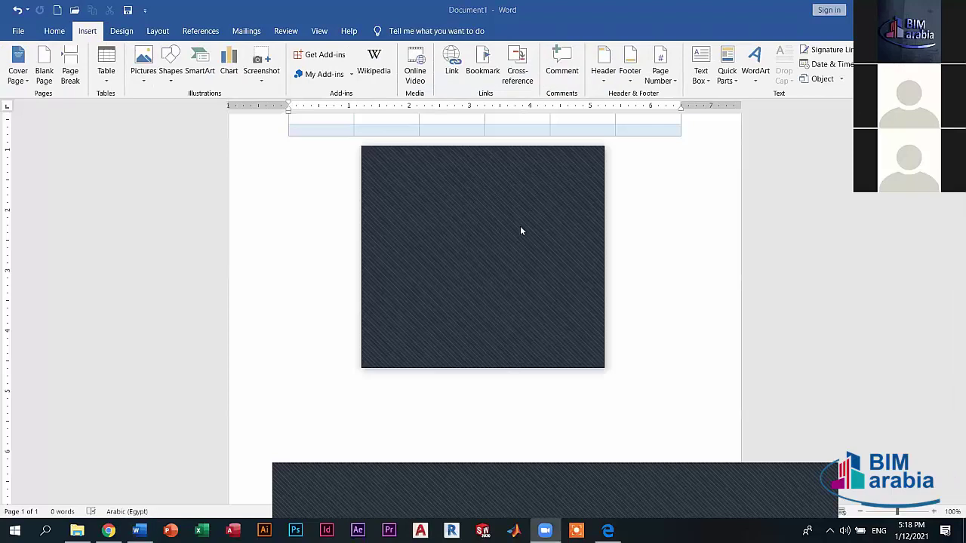
left_click(146, 80)
left_click(147, 80)
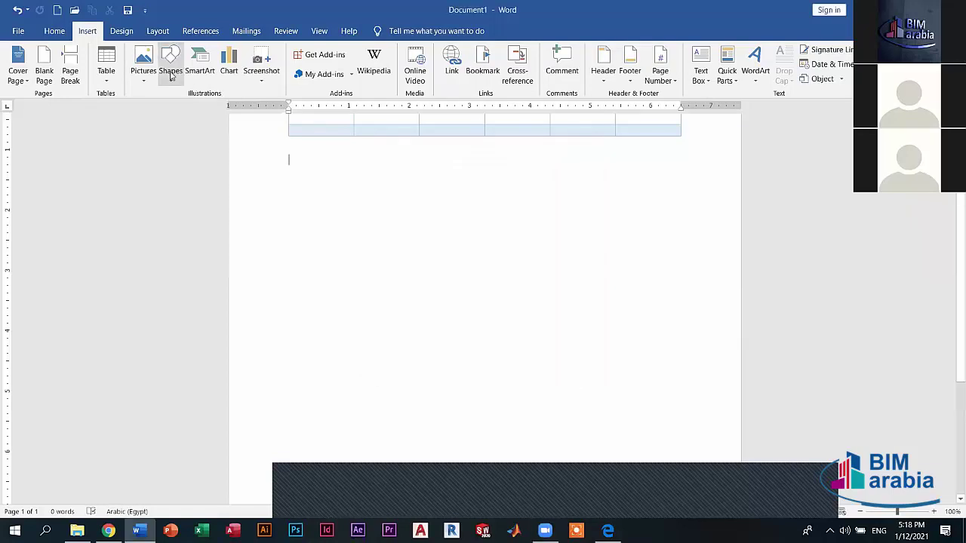
left_click(170, 71)
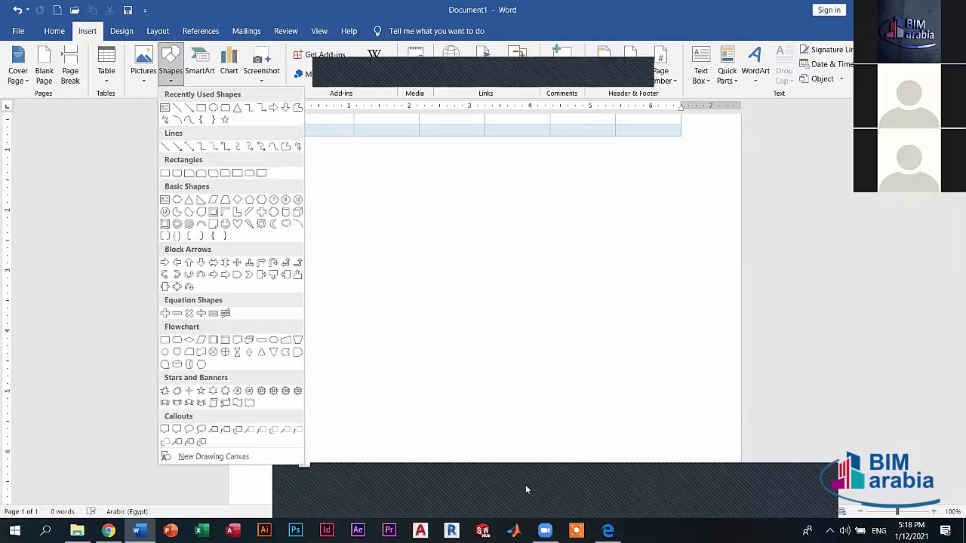
left_click(517, 231)
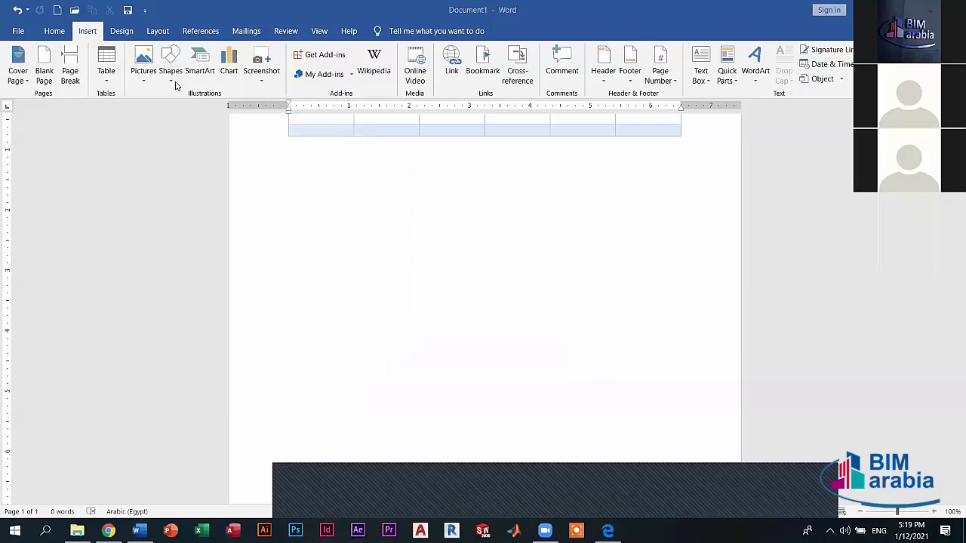
left_click(172, 67)
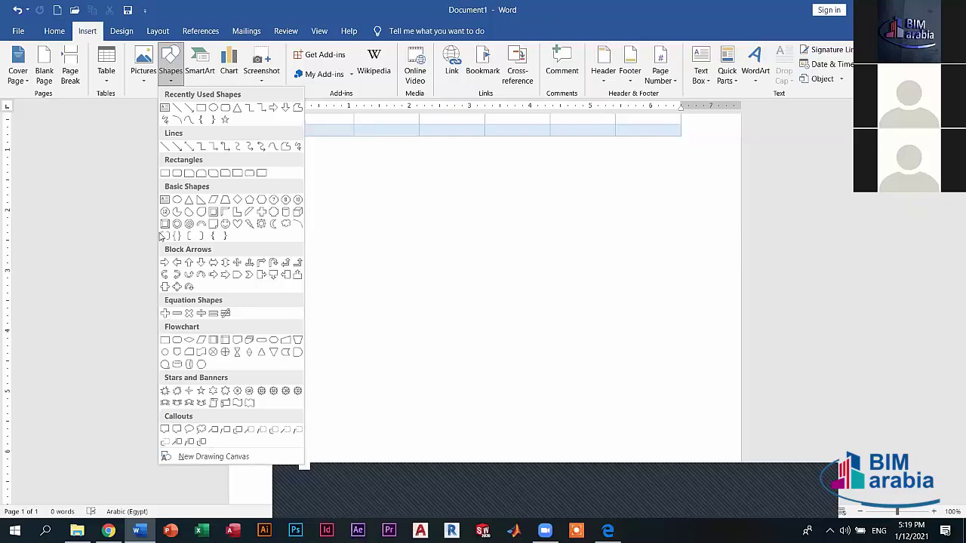
left_click(201, 224)
mouse_move(306, 256)
left_mouse_down()
mouse_move(531, 478)
mouse_move(506, 451)
left_mouse_up()
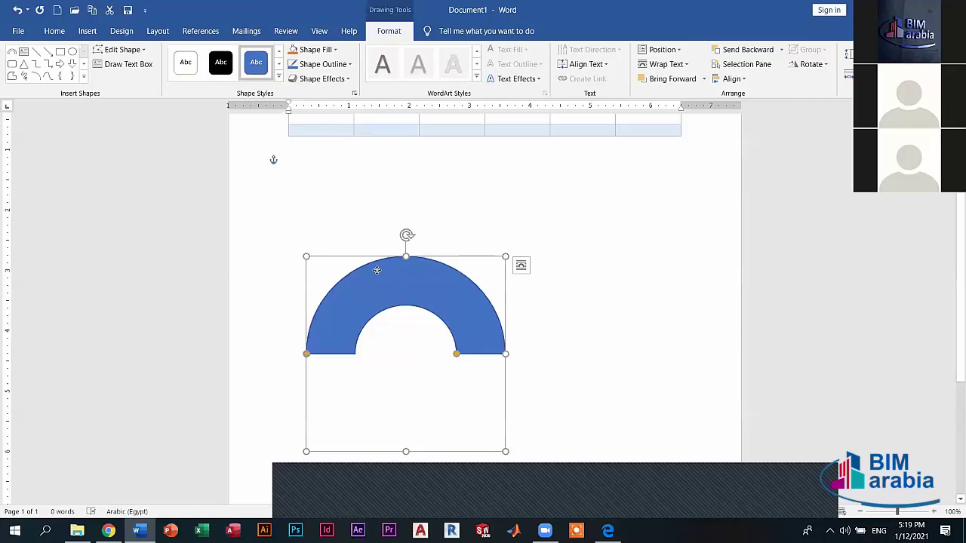
Duplicate the arc, make the copy black, align it over the blue arc, and shorten its sweep.
mouse_move(377, 270)
left_mouse_down()
mouse_move(344, 199)
mouse_move(357, 284)
left_mouse_up()
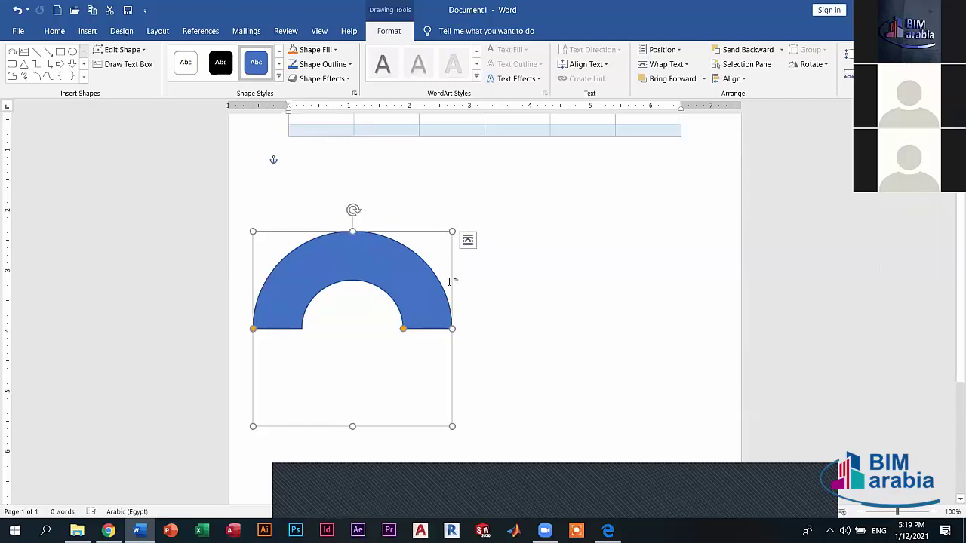
key("ctrl+d")
left_click(225, 68)
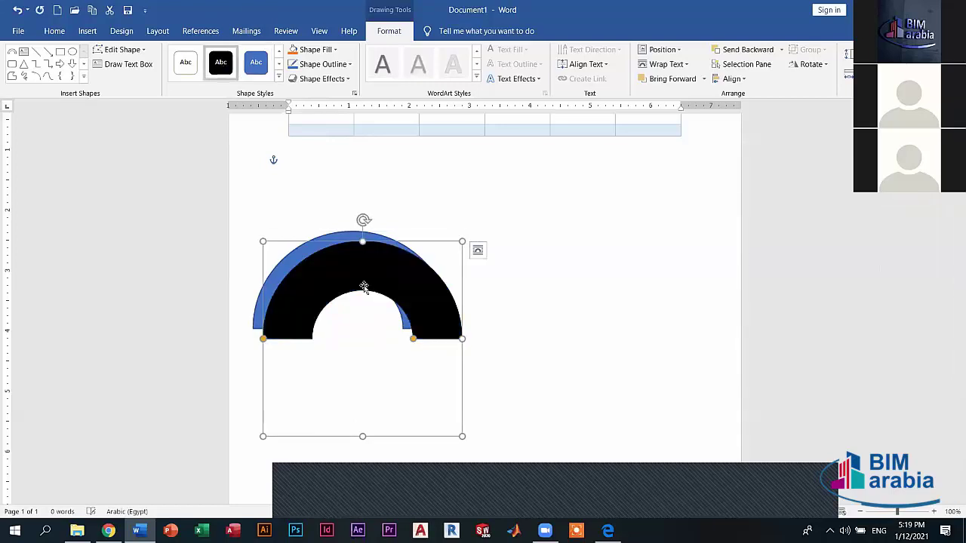
mouse_move(432, 321)
left_mouse_down()
mouse_move(416, 323)
mouse_move(408, 293)
left_mouse_up()
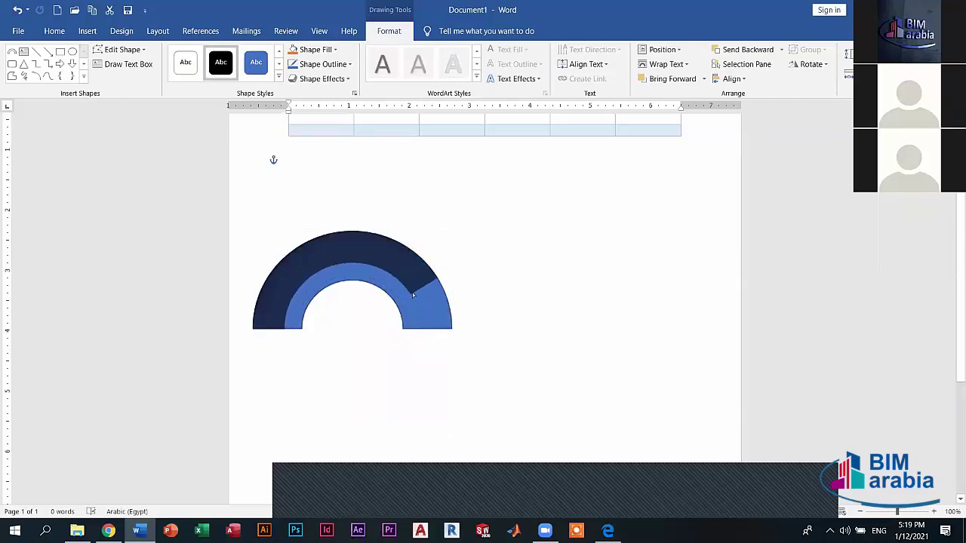
mouse_move(408, 292)
left_mouse_down()
mouse_move(424, 316)
mouse_move(401, 326)
left_mouse_up()
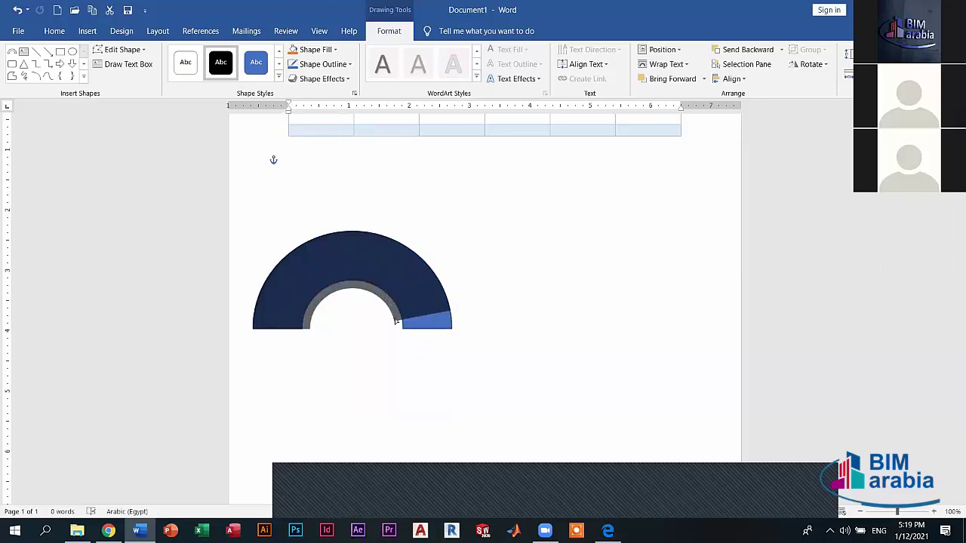
left_click_drag(402, 326, 396, 300)
Select the trial gauge together with the empty line above it and delete them.
left_click(615, 333)
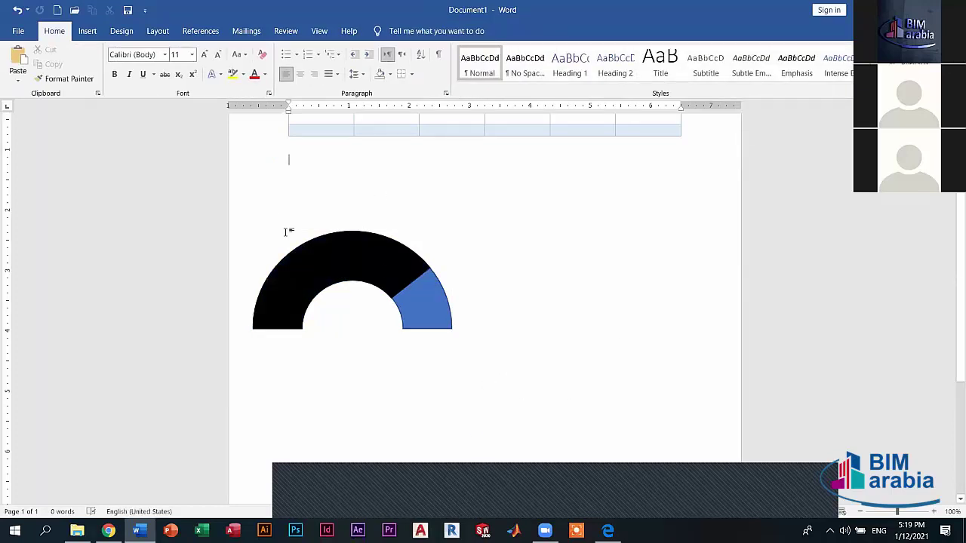
left_click_drag(287, 232, 431, 369)
key("Delete")
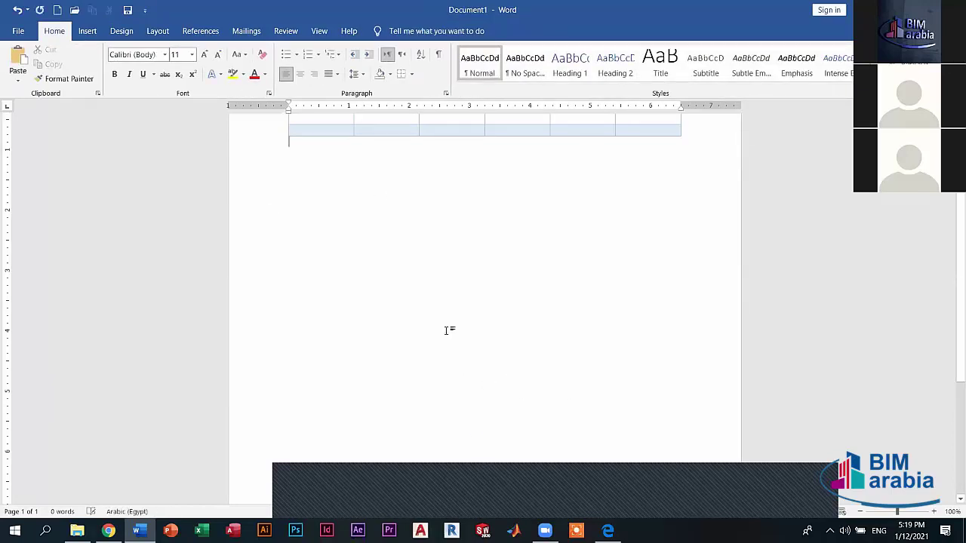
Draw a large block arc on the page below the table.
left_click(87, 31)
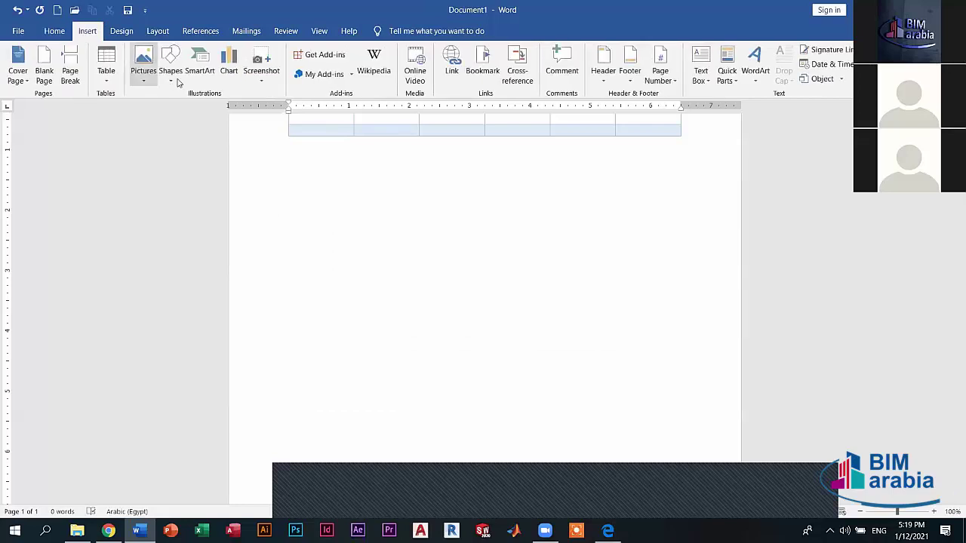
left_click(171, 71)
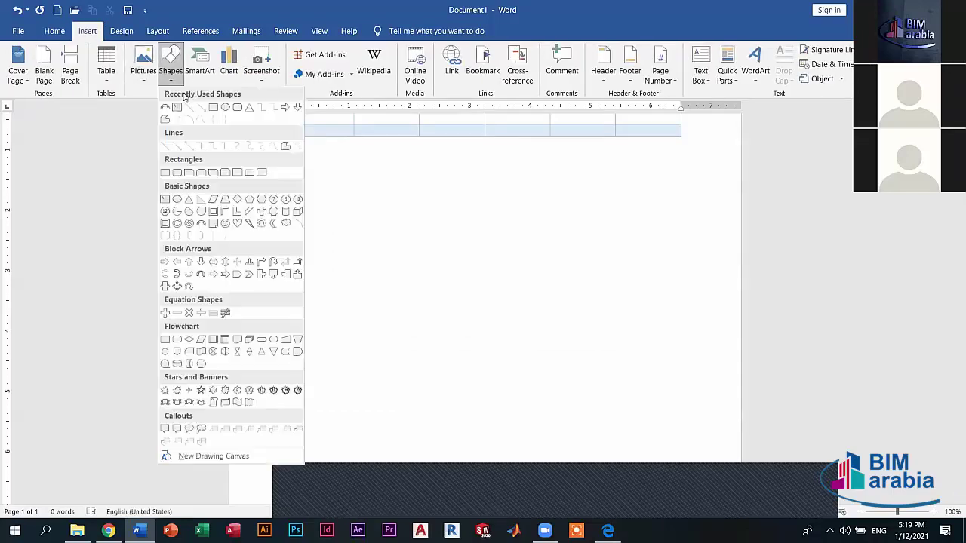
left_click(201, 225)
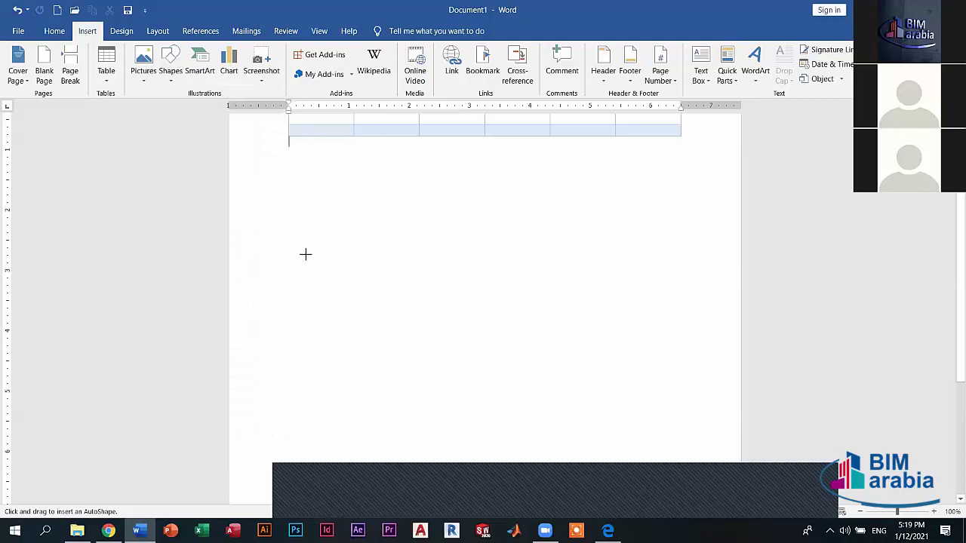
left_click_drag(316, 267, 451, 405)
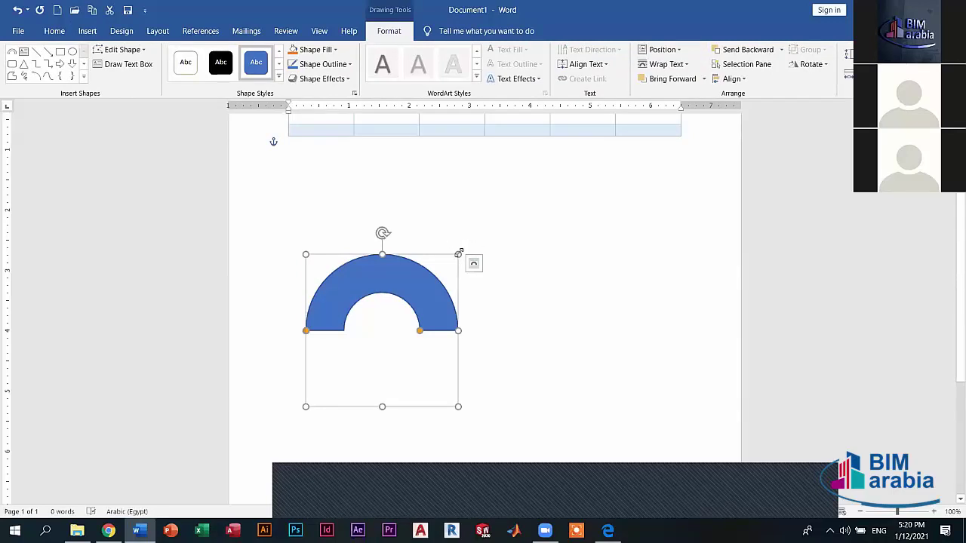
key("alt")
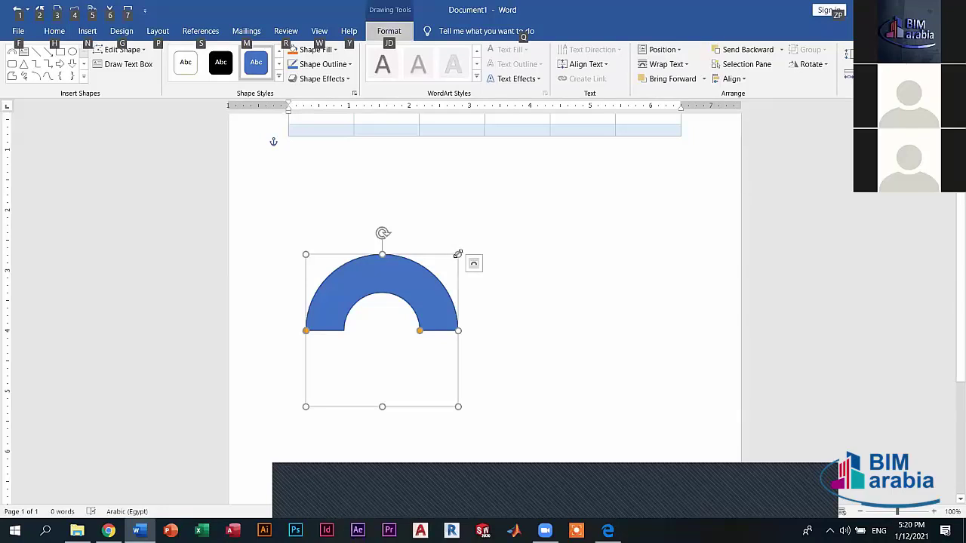
Try shrinking, heightening and widening the arch, then delete it.
left_click_drag(458, 254, 410, 300)
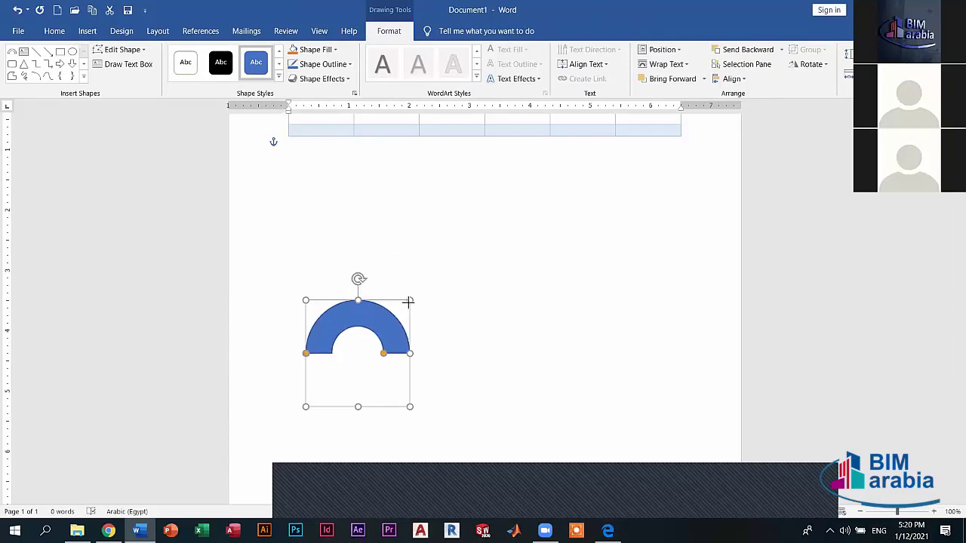
left_click_drag(409, 300, 409, 303)
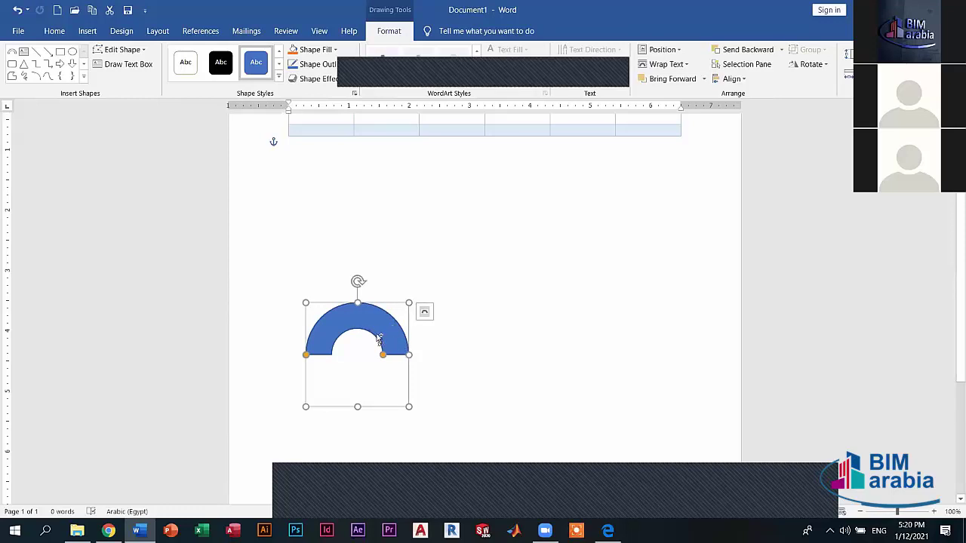
left_click(424, 312)
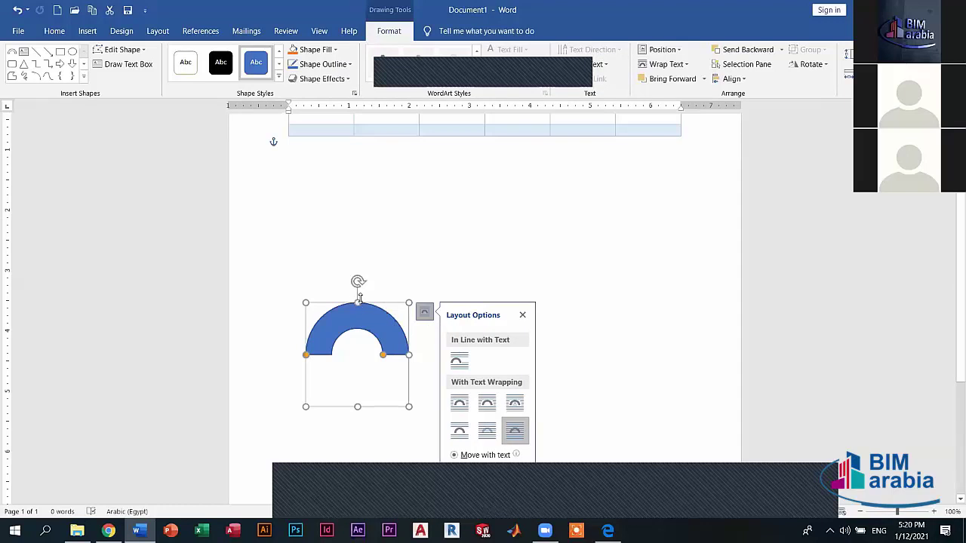
left_click_drag(360, 298, 396, 272)
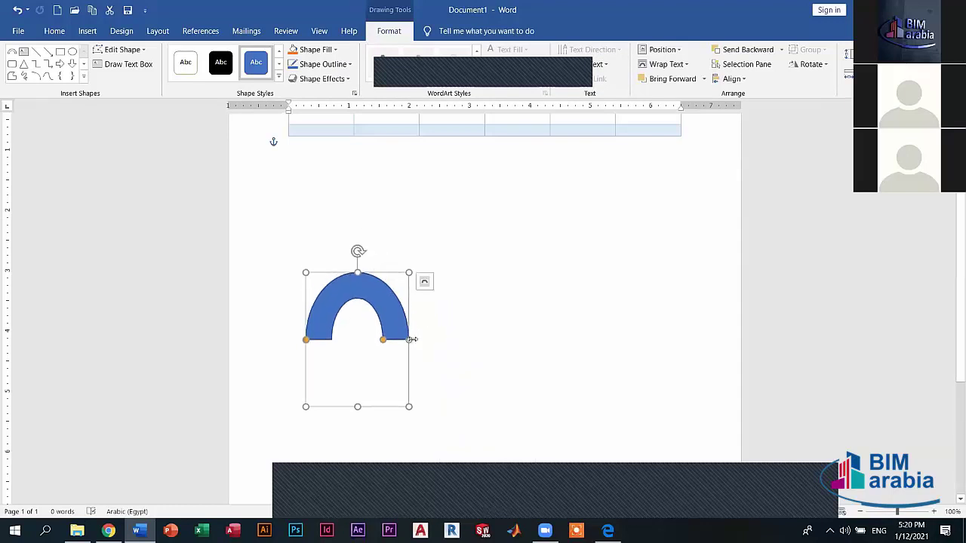
mouse_move(412, 339)
left_mouse_down()
mouse_move(463, 345)
mouse_move(453, 366)
mouse_move(429, 367)
left_mouse_up()
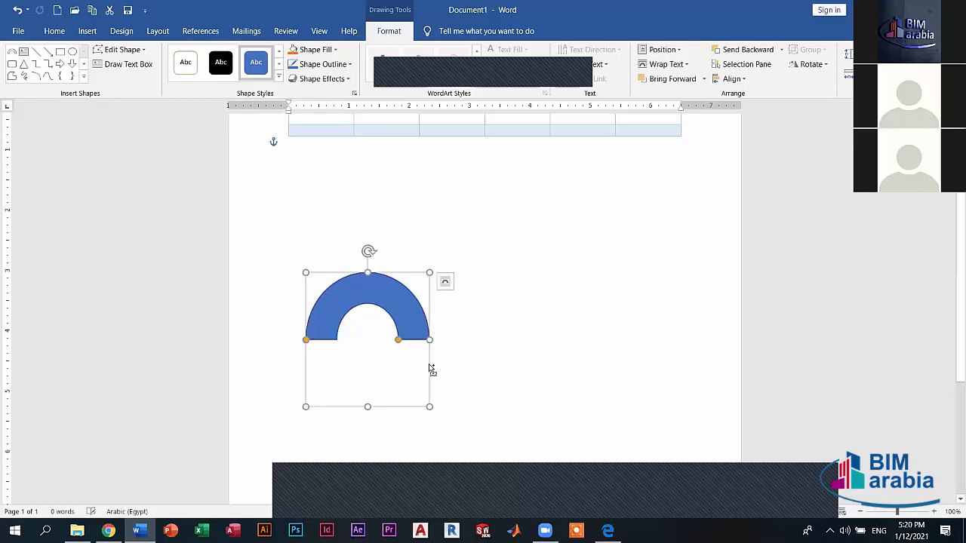
key("Delete")
left_click(88, 31)
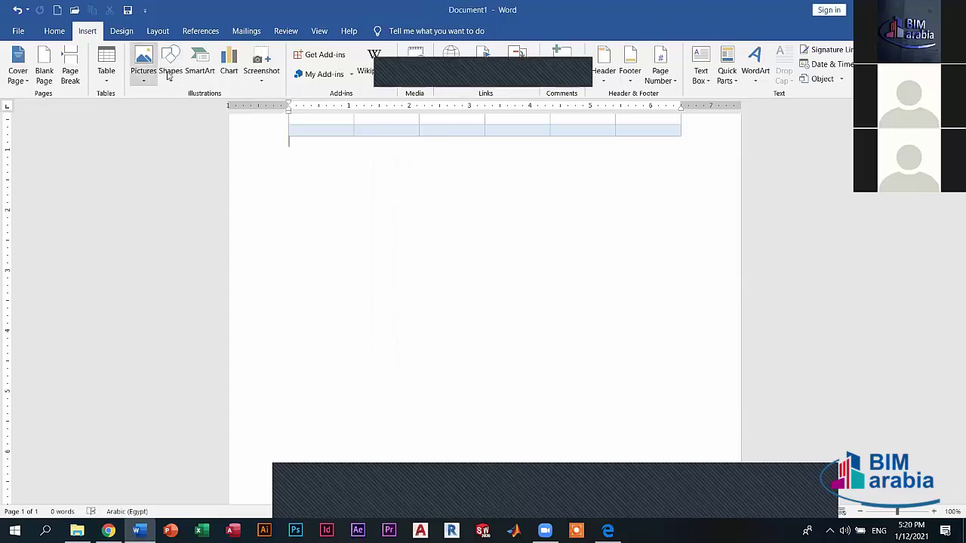
left_click(170, 75)
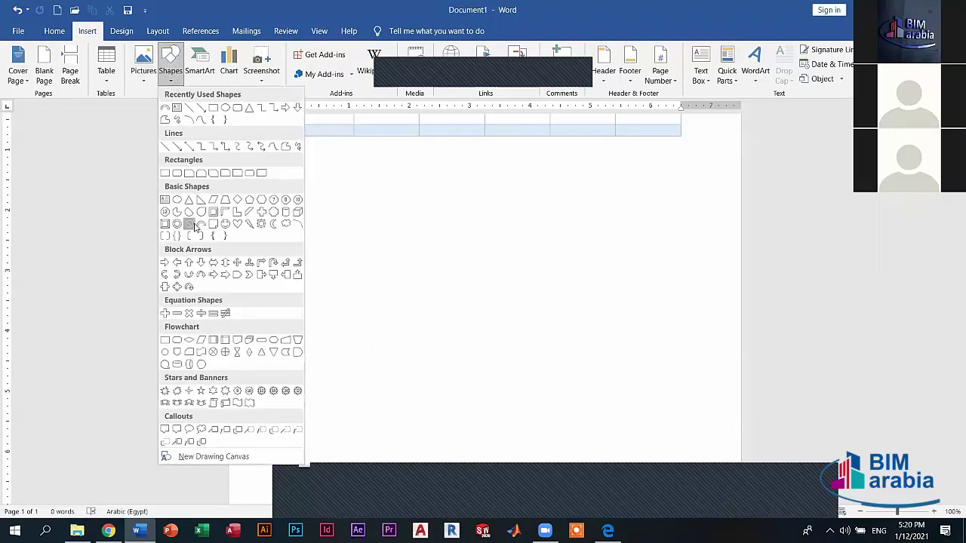
left_click(190, 224)
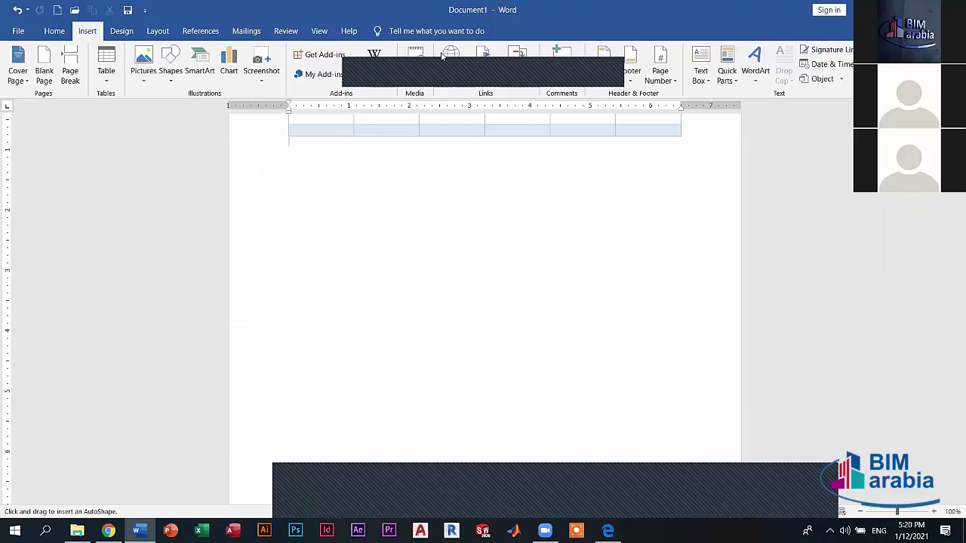
left_click(171, 75)
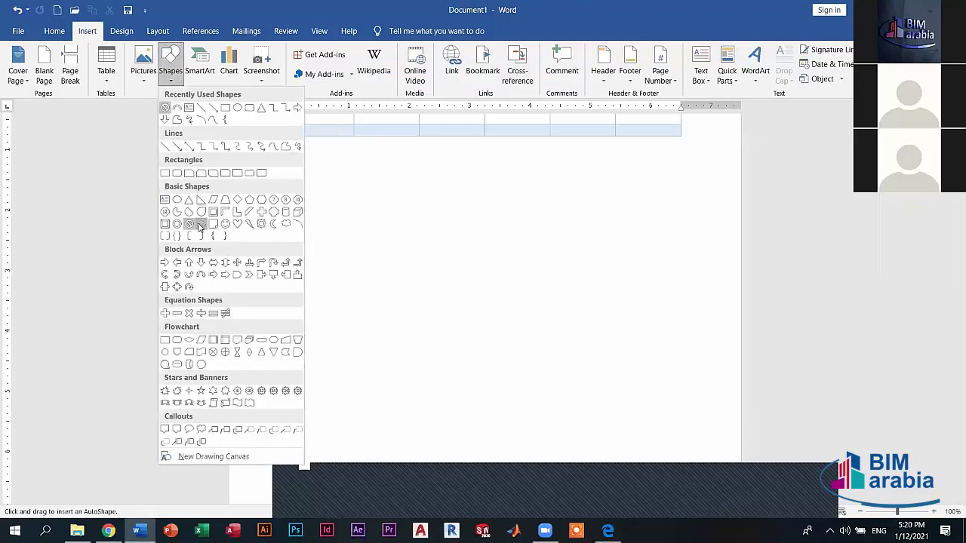
left_click(201, 224)
left_click_drag(341, 231, 492, 329)
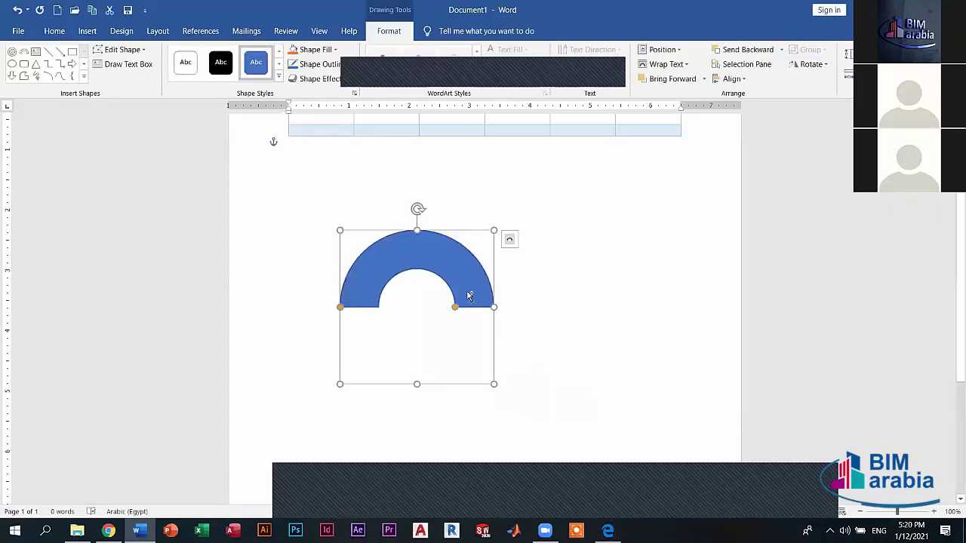
key("ctrl+d")
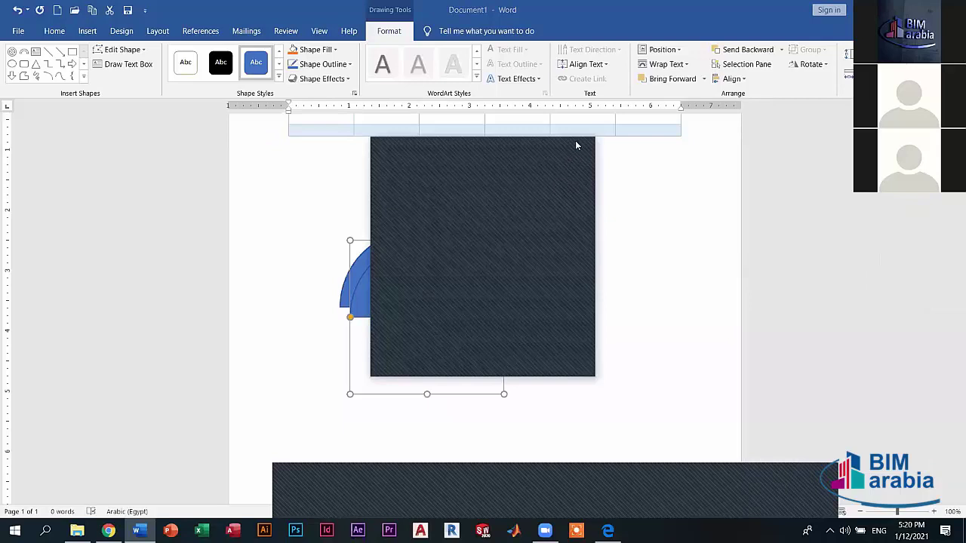
left_click(531, 398)
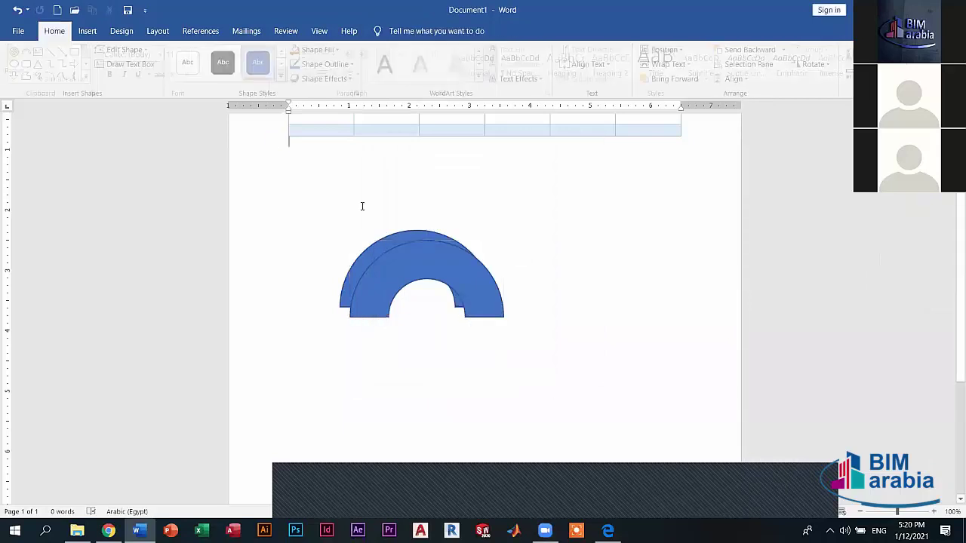
left_click(458, 265)
key("Delete")
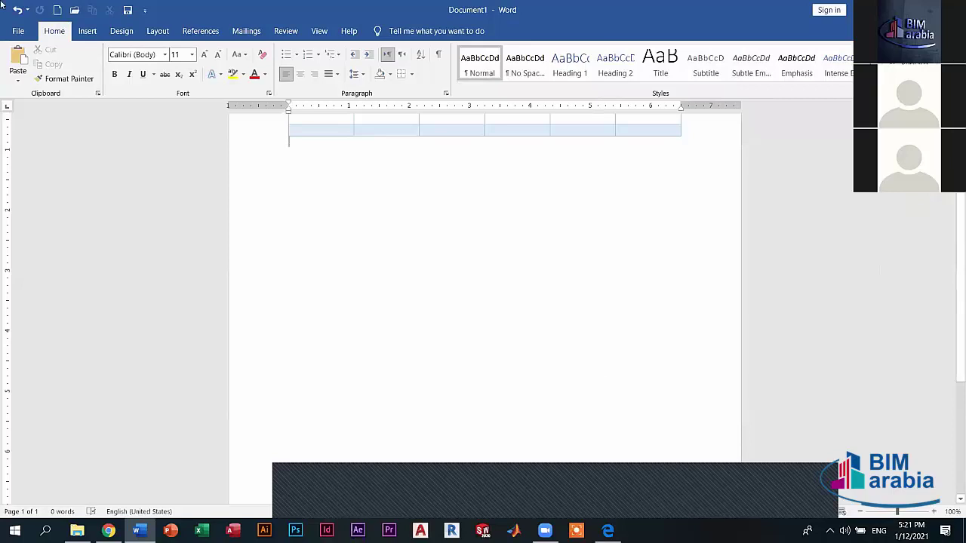
left_click(85, 32)
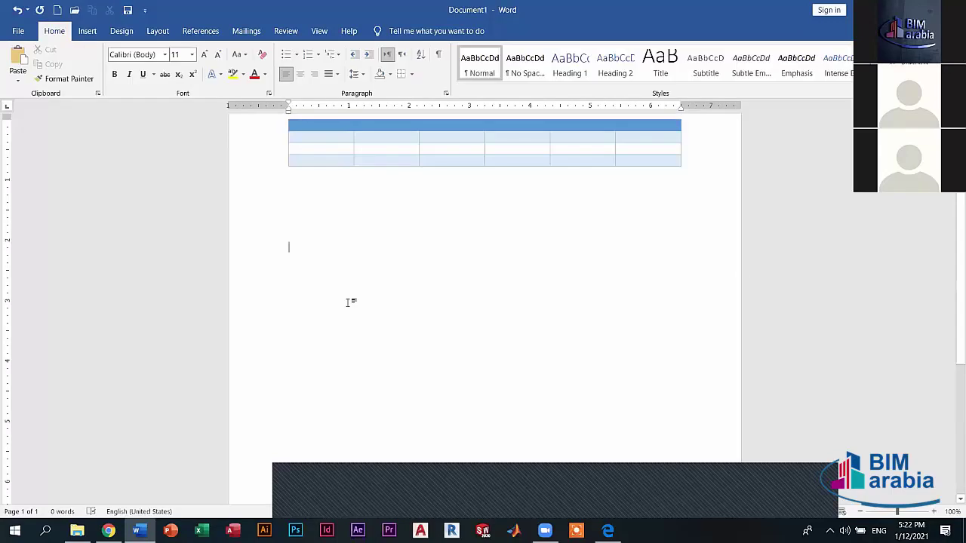
Draw a new blue half-ring block arc below the table, dragging it out to a large size.
left_click(88, 31)
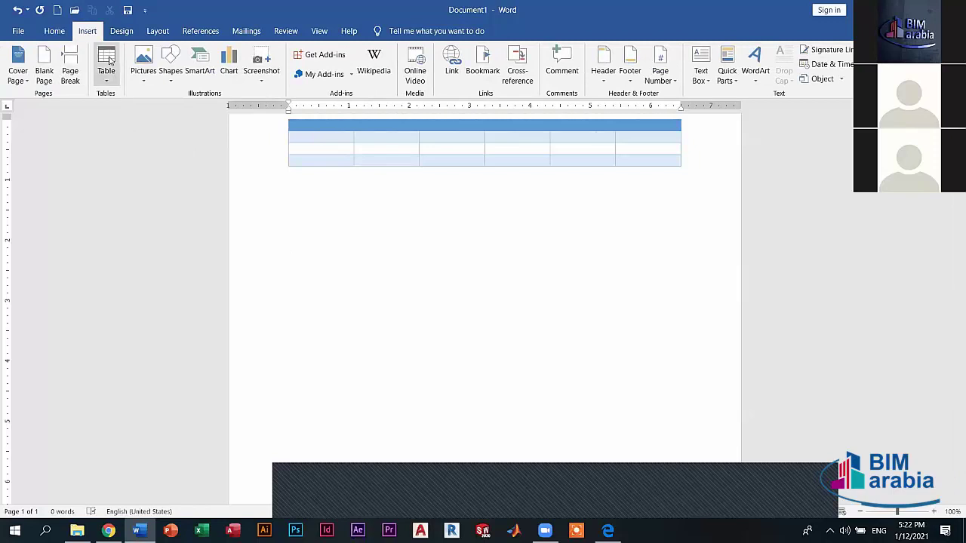
left_click(170, 78)
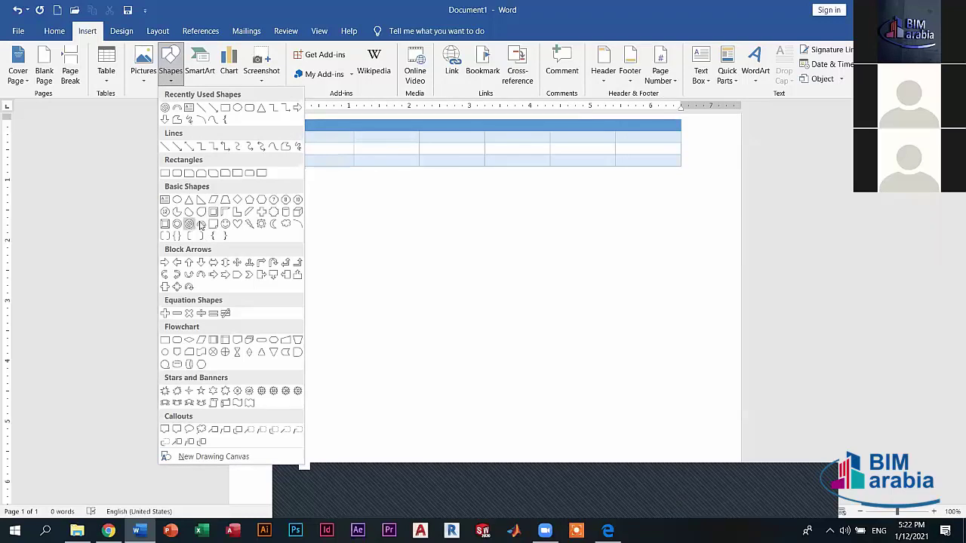
left_click(200, 224)
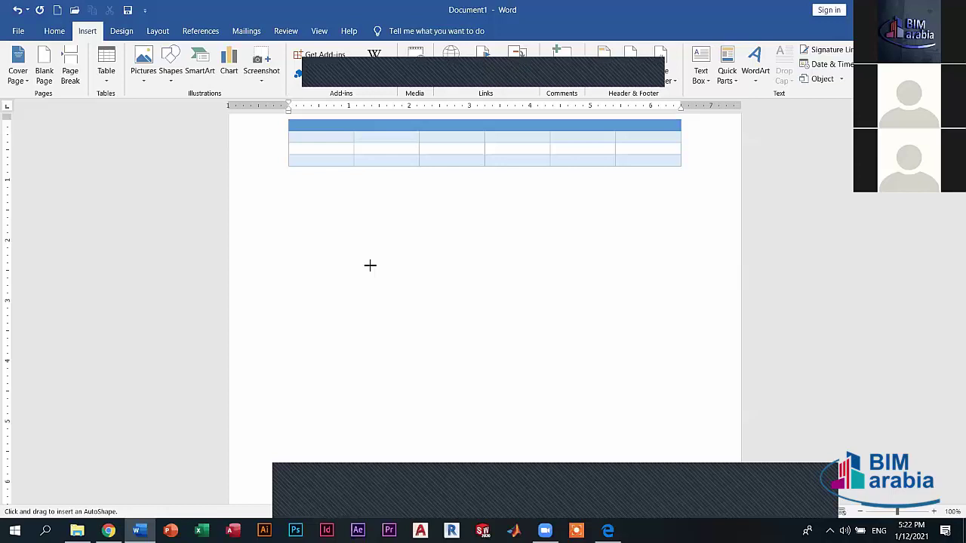
left_click_drag(370, 265, 498, 407)
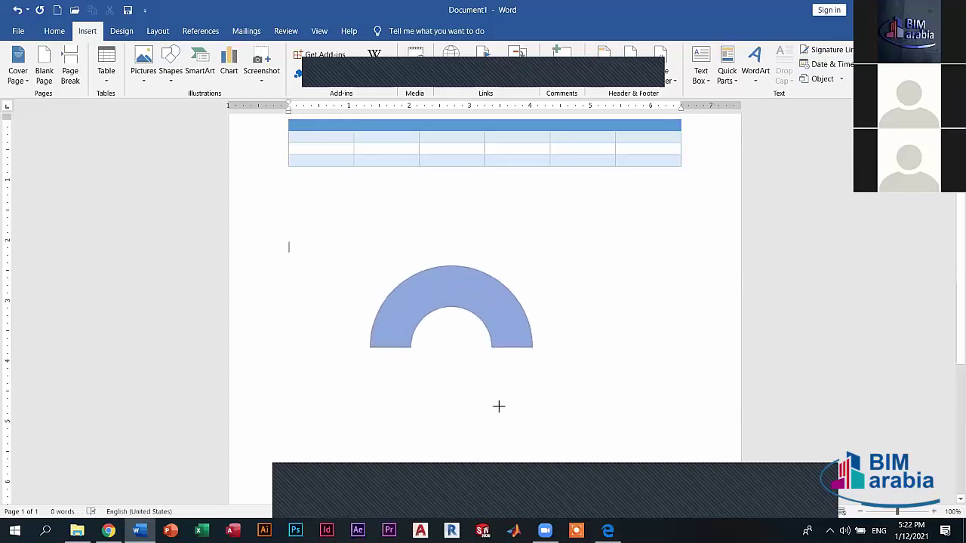
mouse_move(498, 407)
left_mouse_down()
mouse_move(547, 467)
mouse_move(544, 427)
left_mouse_up()
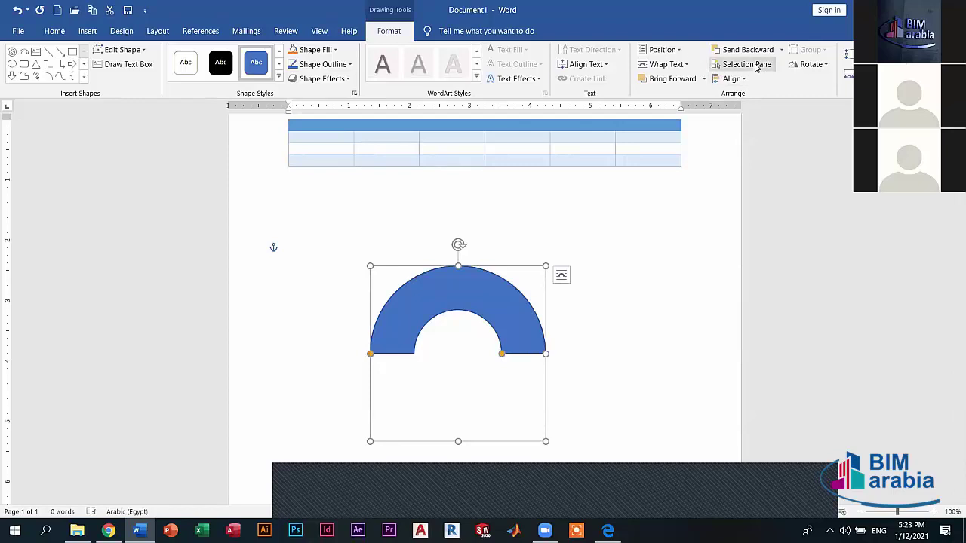
Flip the arc horizontally and layer a shortened grey copy over it to form a two-tone gauge.
left_click(812, 64)
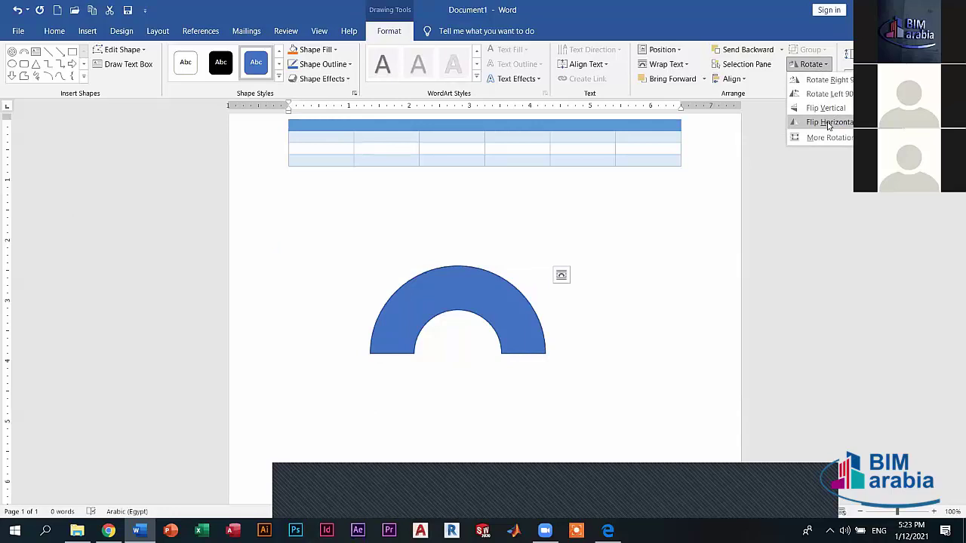
left_click(828, 123)
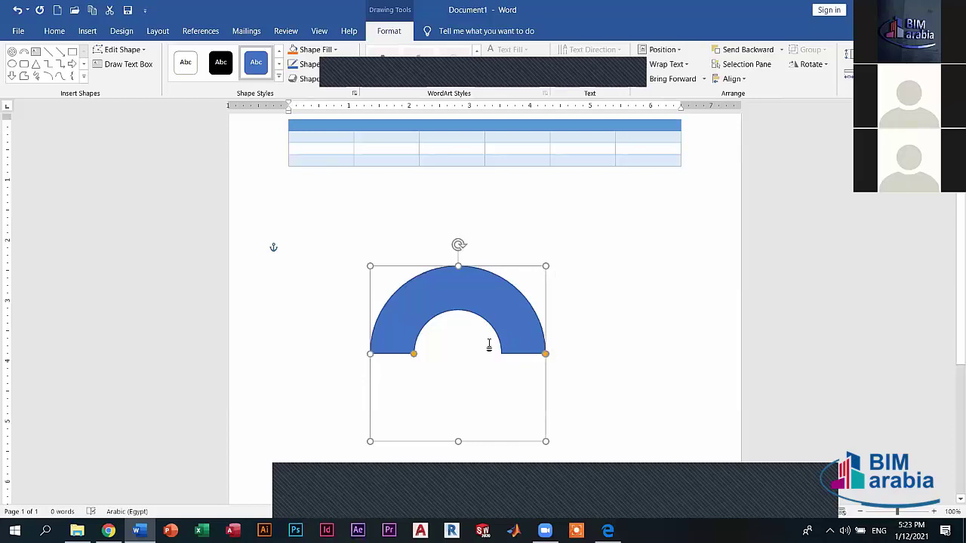
left_click_drag(489, 344, 484, 315)
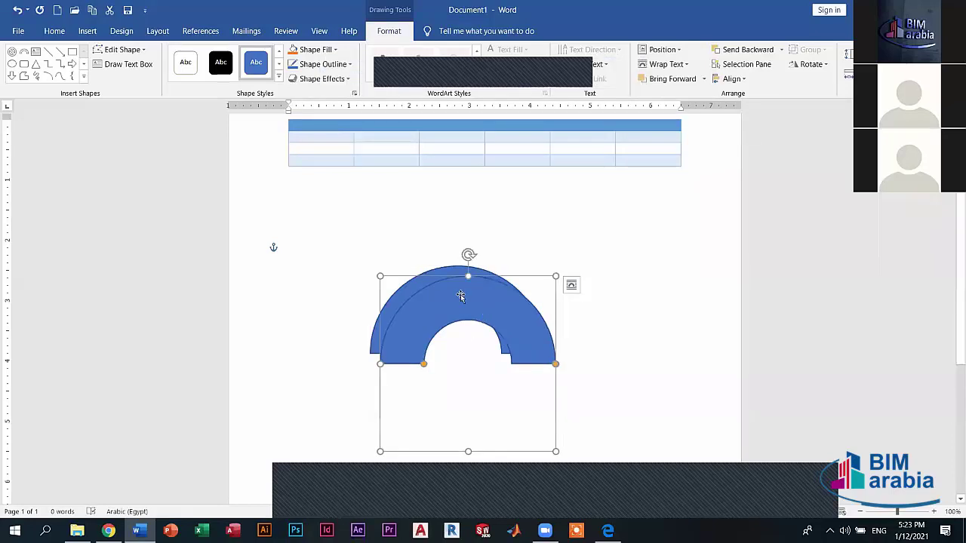
left_click(278, 64)
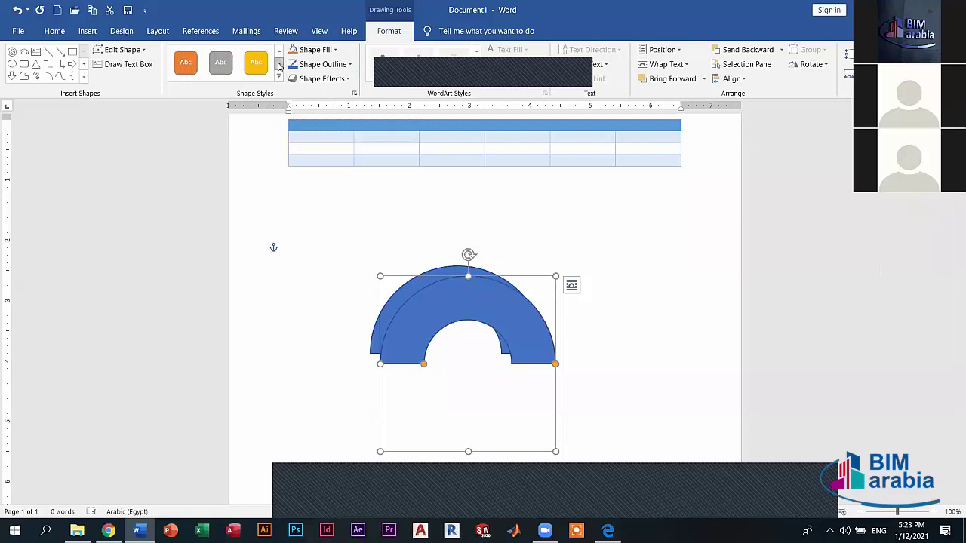
left_click(220, 62)
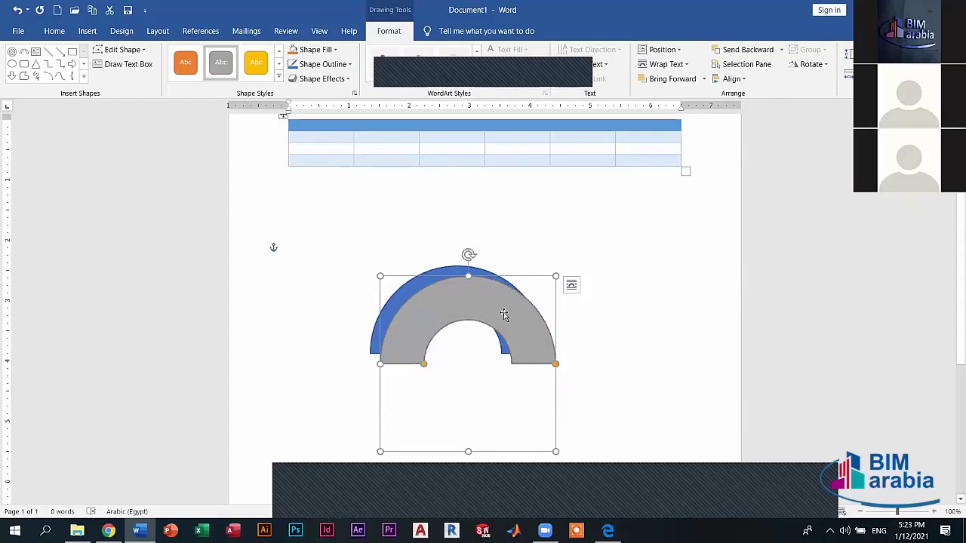
key("Left")
key("Left")
key("Up")
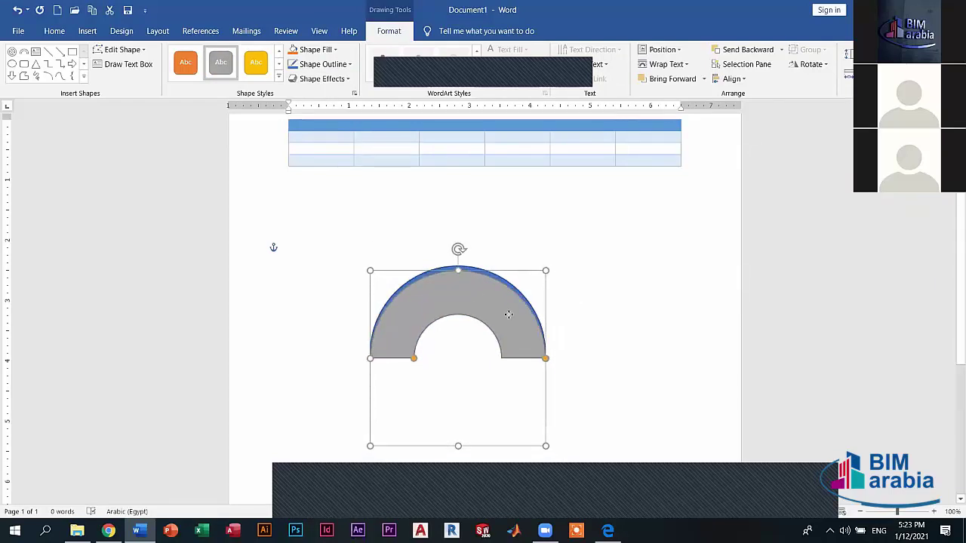
left_click_drag(505, 316, 510, 311)
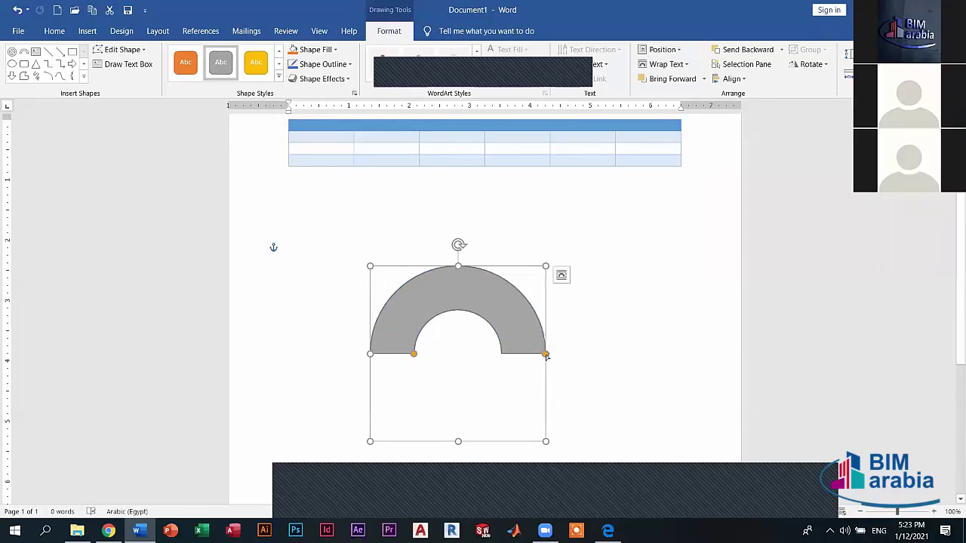
mouse_move(545, 356)
left_mouse_down()
mouse_move(398, 304)
mouse_move(517, 336)
mouse_move(442, 292)
mouse_move(519, 302)
mouse_move(523, 313)
left_mouse_up()
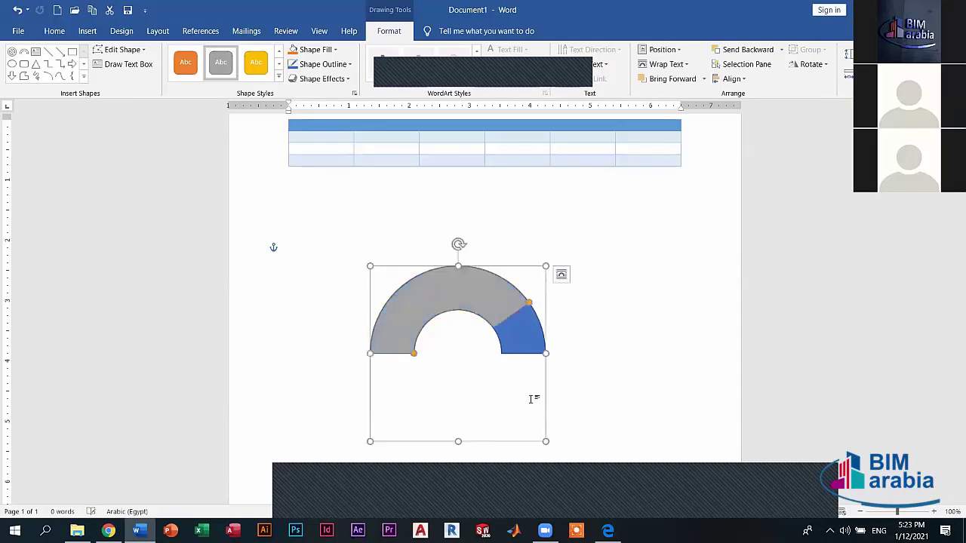
left_click(638, 340)
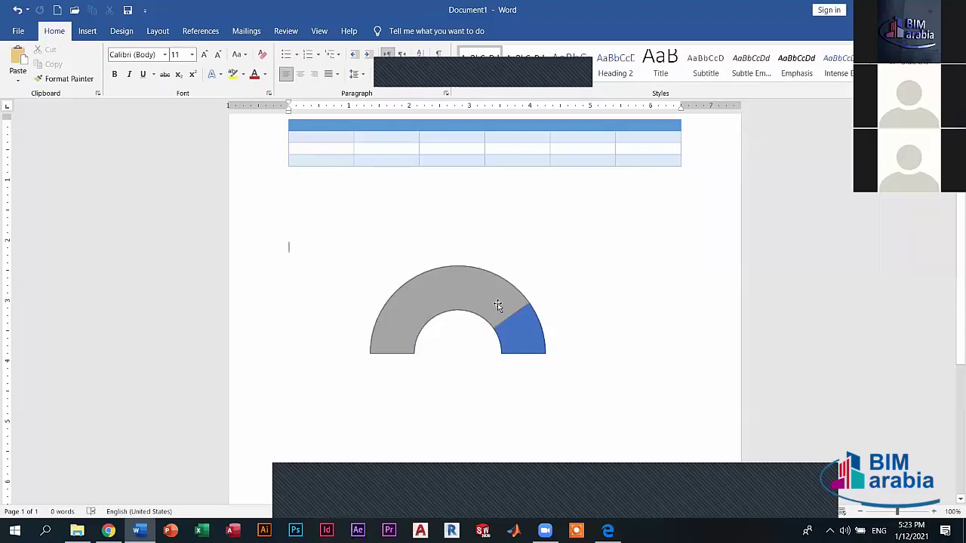
Extend the gauge's blue segment so it spans a larger angle.
left_click_drag(459, 314, 601, 304)
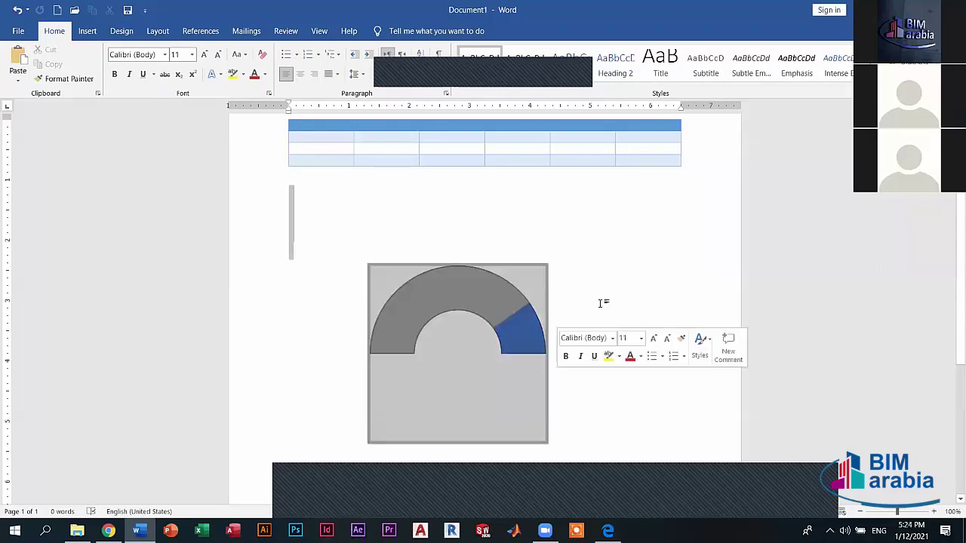
left_click(599, 252)
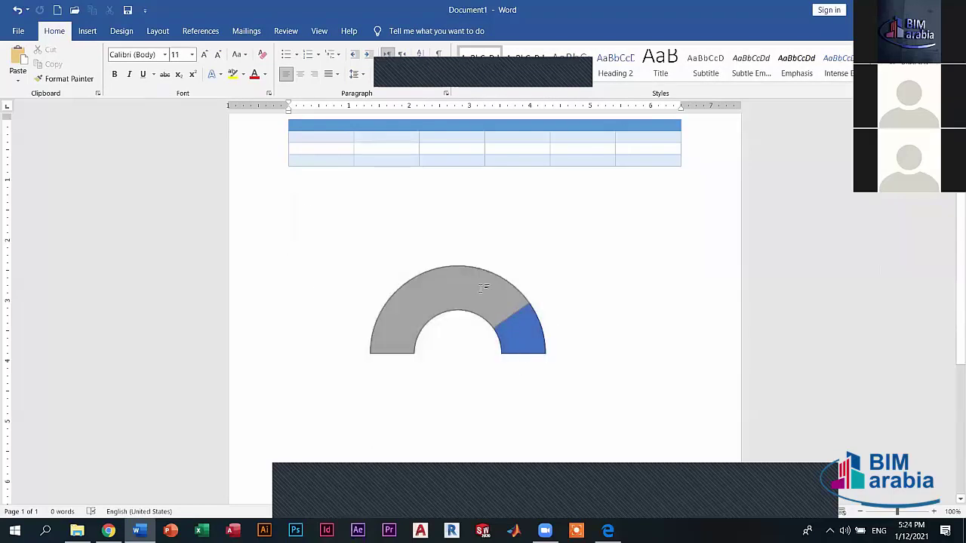
left_click(510, 305)
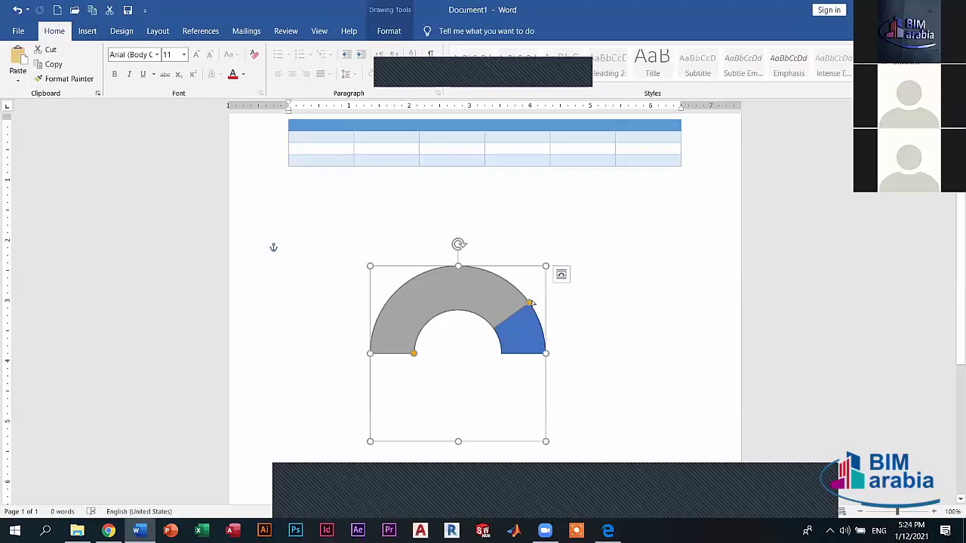
left_click_drag(531, 303, 518, 290)
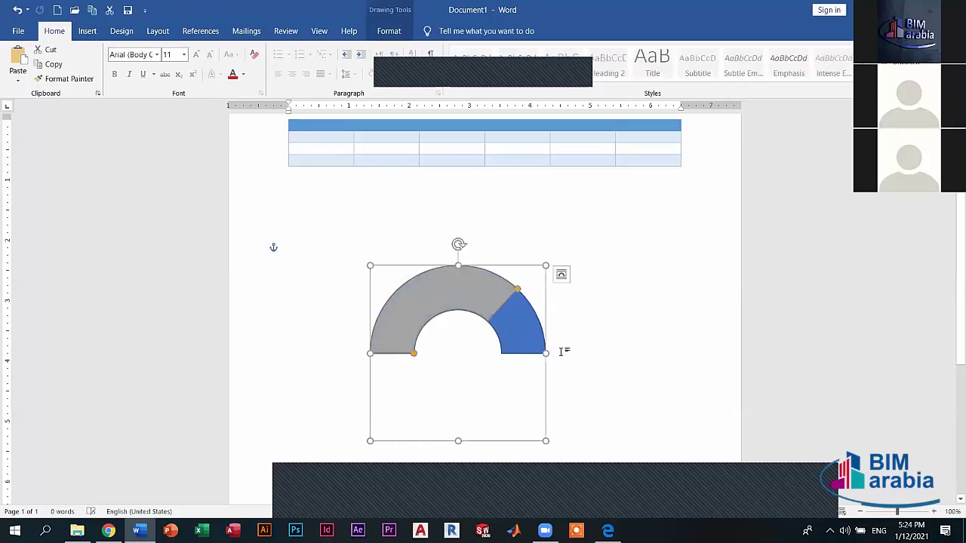
left_click(584, 354)
scroll(535, 431, "down", 2)
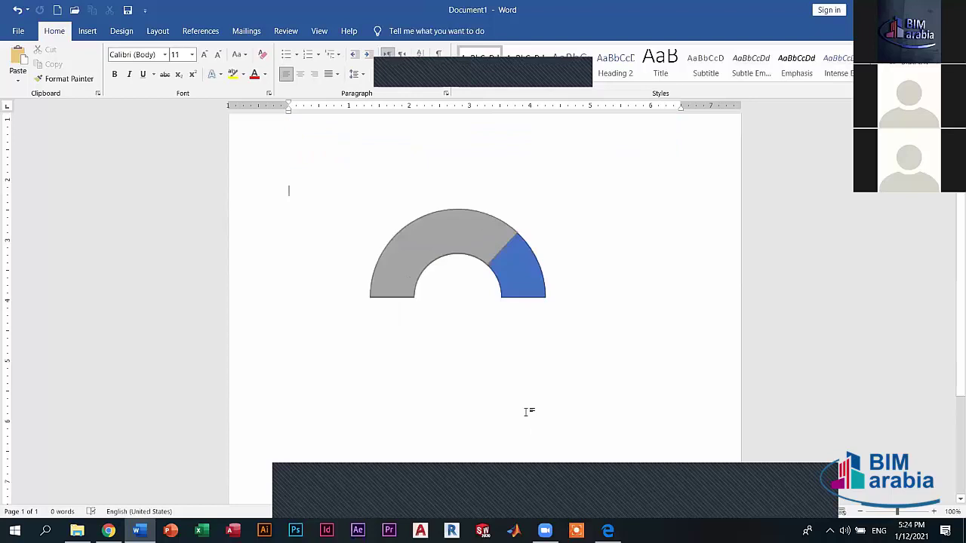
scroll(526, 410, "down", 2)
left_click(87, 31)
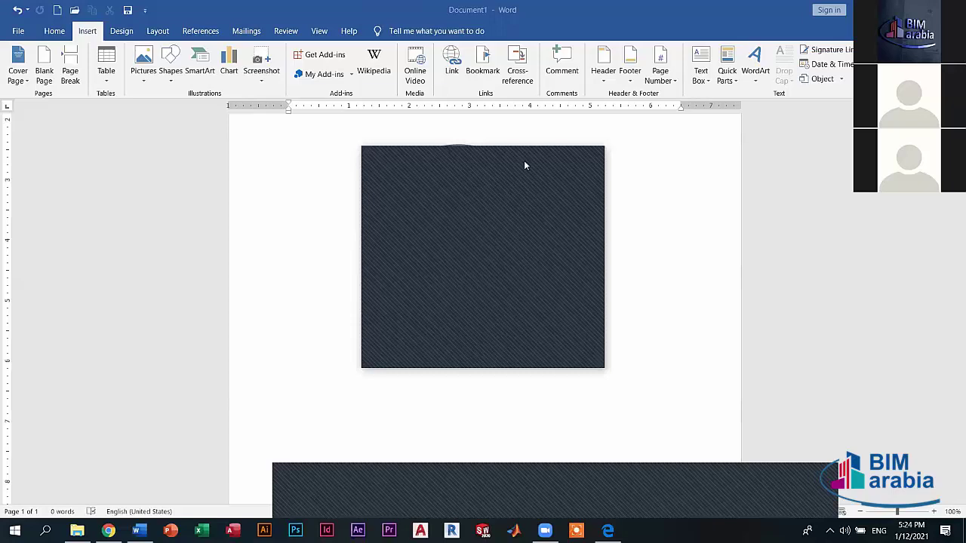
Draw a second block arc under the gauge, align it, and apply the yellow style preset.
left_click(170, 76)
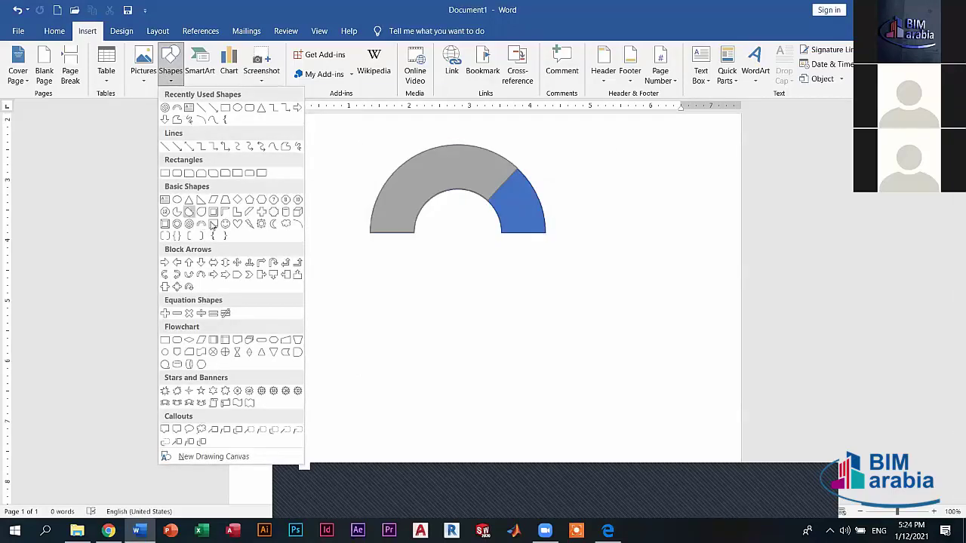
left_click(201, 224)
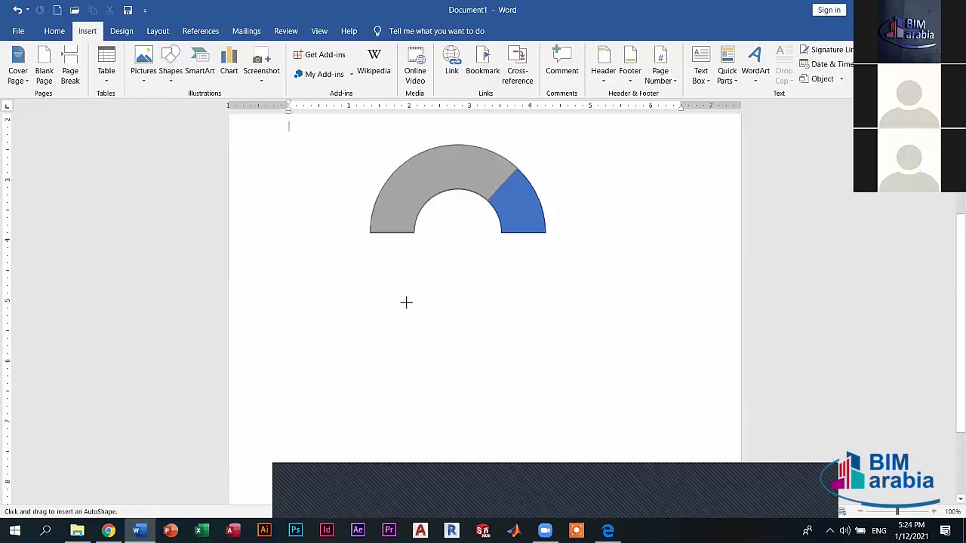
left_click_drag(393, 299, 567, 427)
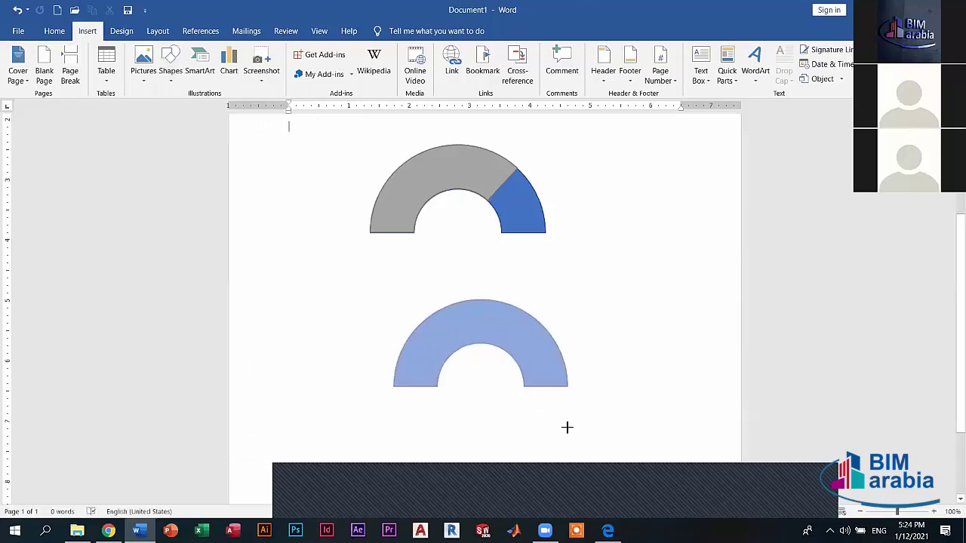
left_click_drag(464, 324, 424, 325)
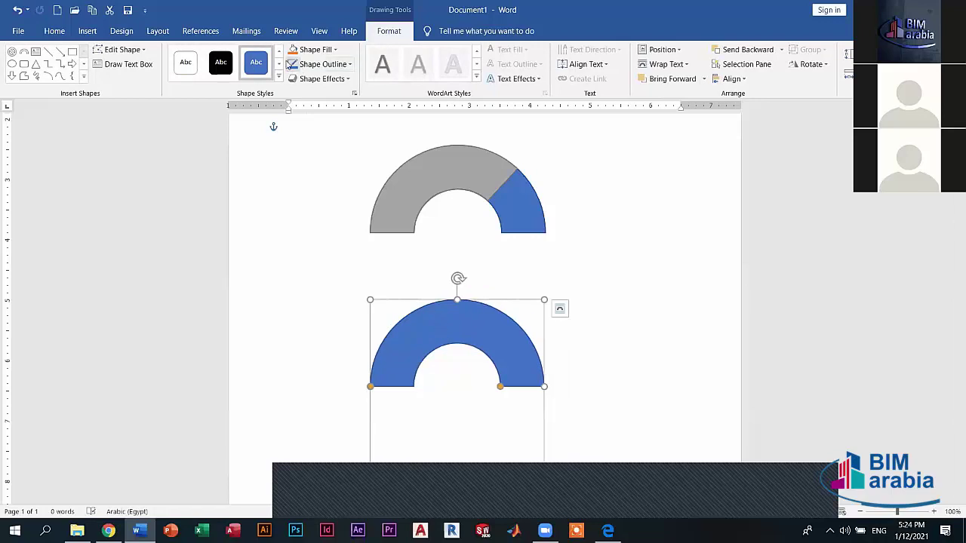
left_click(279, 64)
left_click(256, 62)
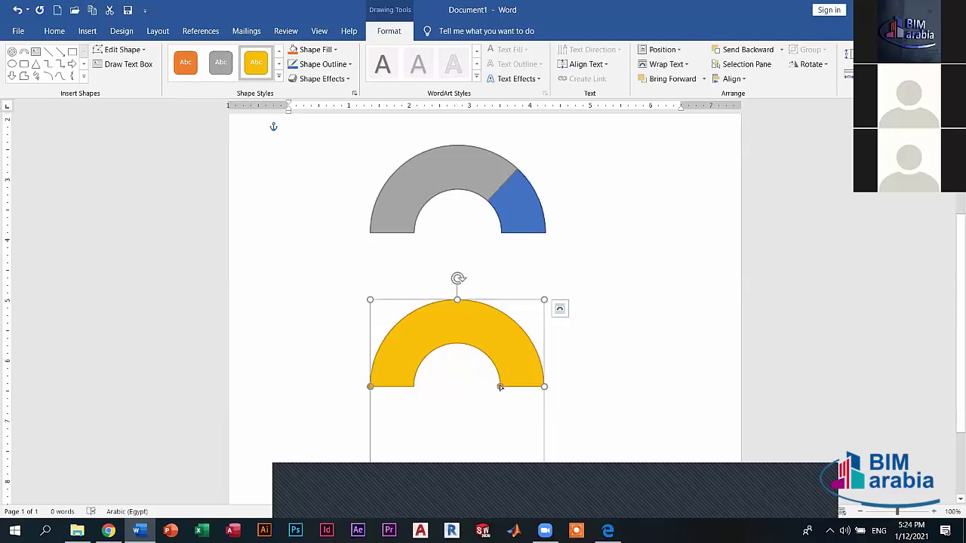
left_click(820, 69)
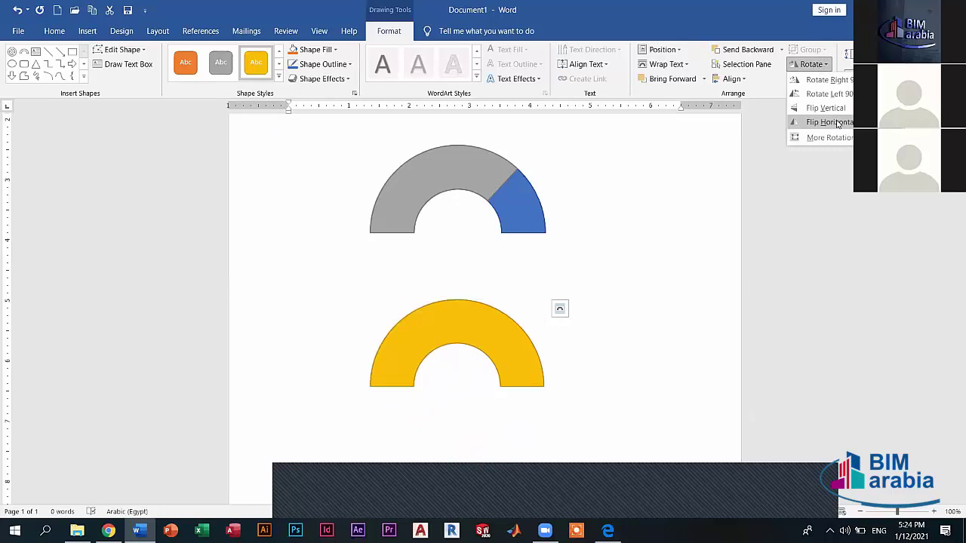
Flip the yellow arc, overlay an orange duplicate, and shorten it to a small left-hand segment.
left_click(836, 124)
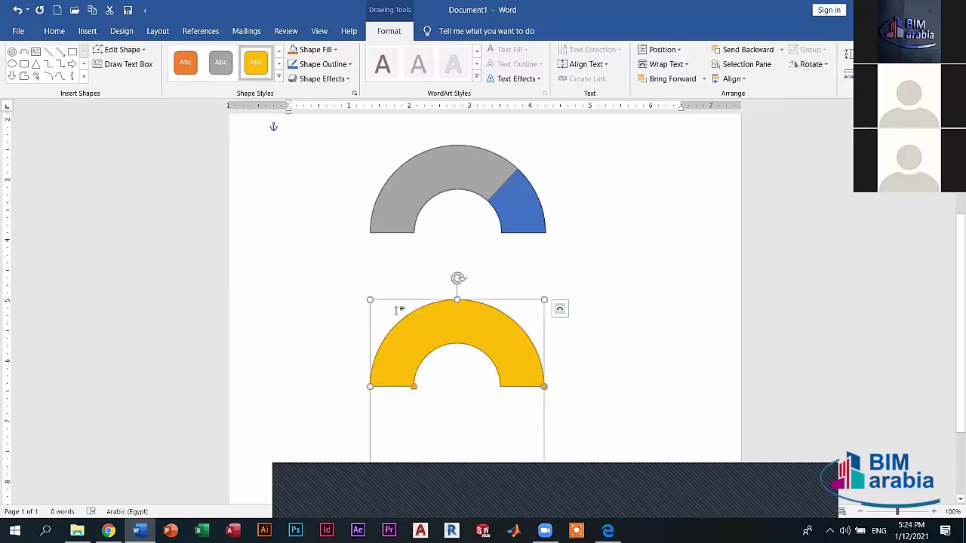
key("ctrl+d")
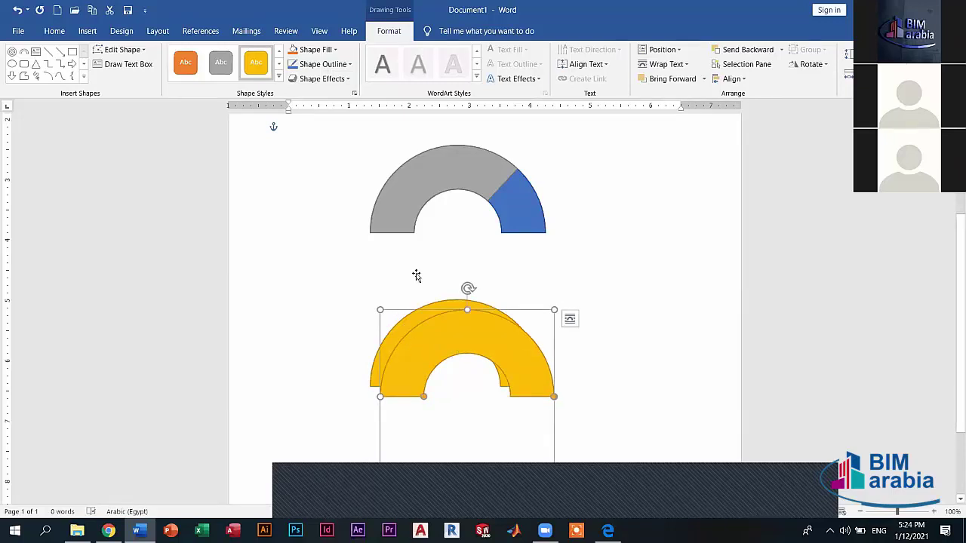
left_click(186, 63)
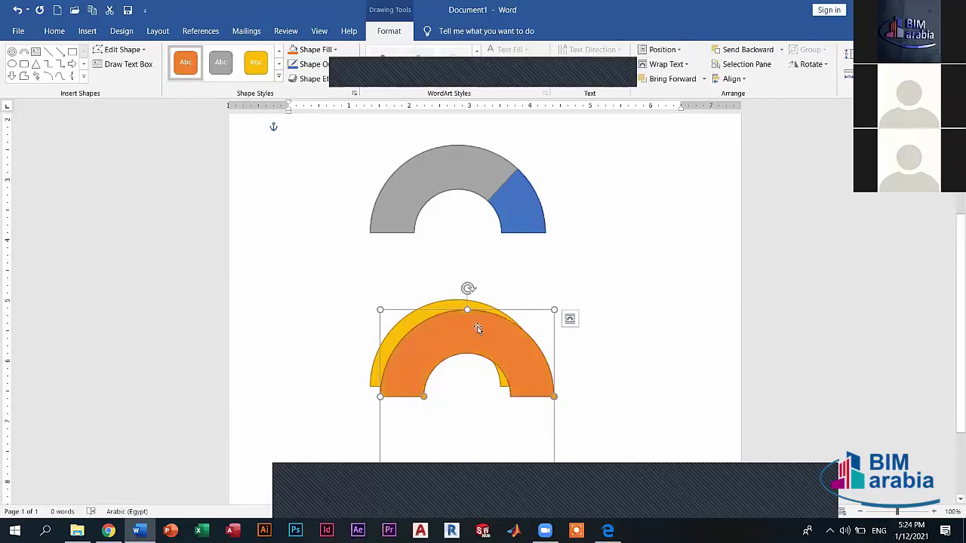
left_click_drag(509, 363, 500, 353)
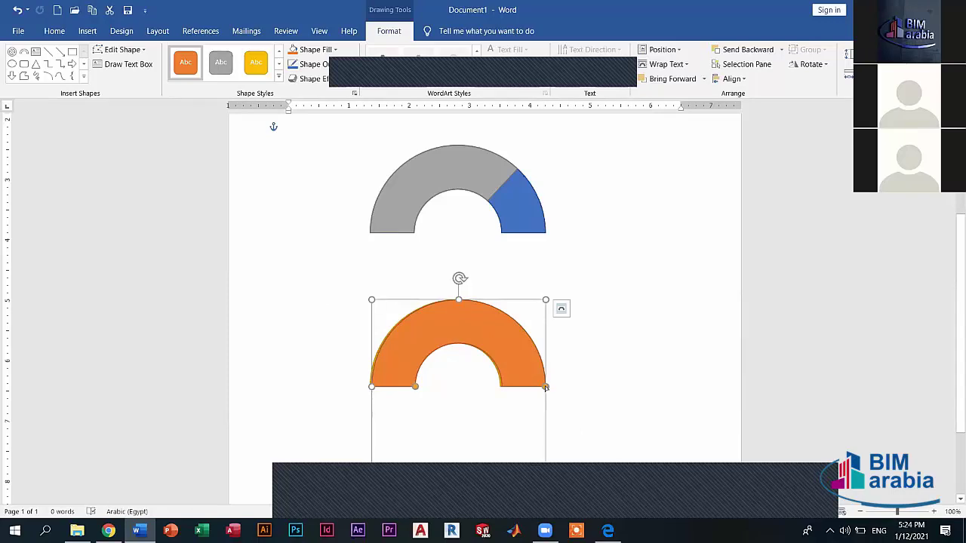
left_click_drag(545, 387, 405, 326)
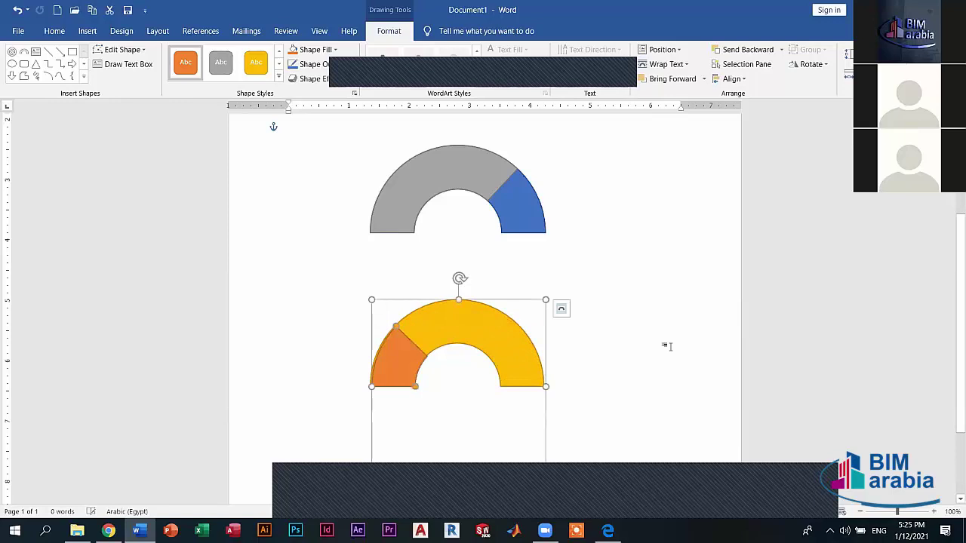
left_click(643, 333)
scroll(585, 394, "down", 2)
scroll(588, 394, "up", 4)
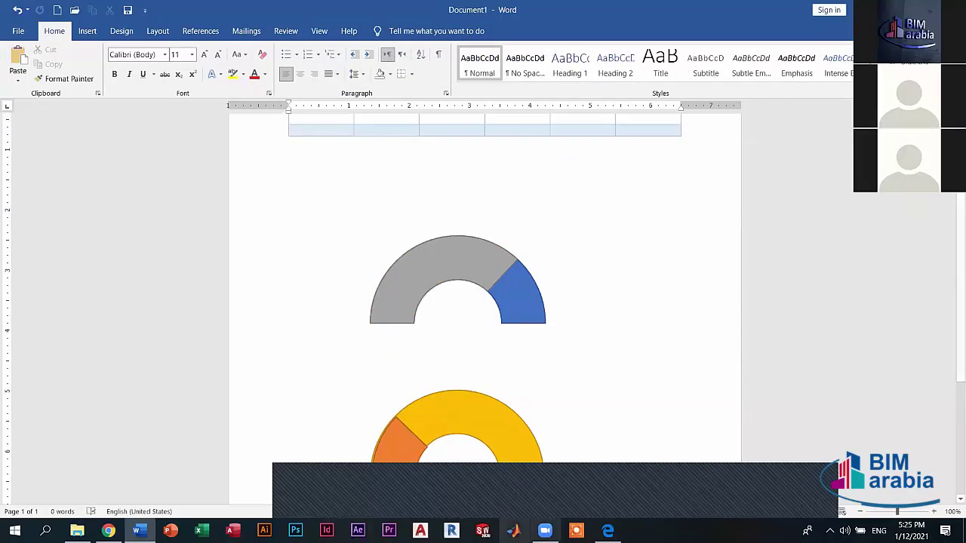
Insert a page break so a blank second page follows the two gauges.
left_click(88, 34)
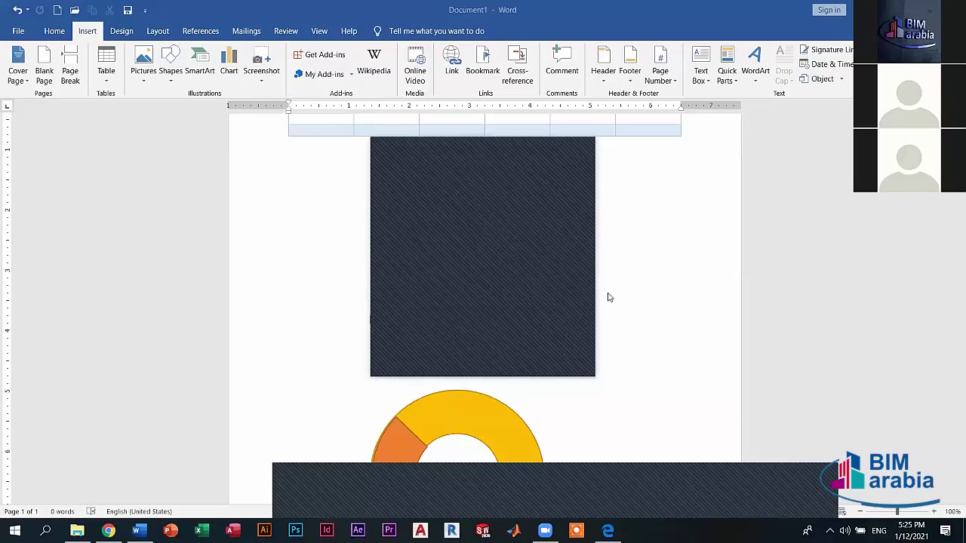
left_click(581, 149)
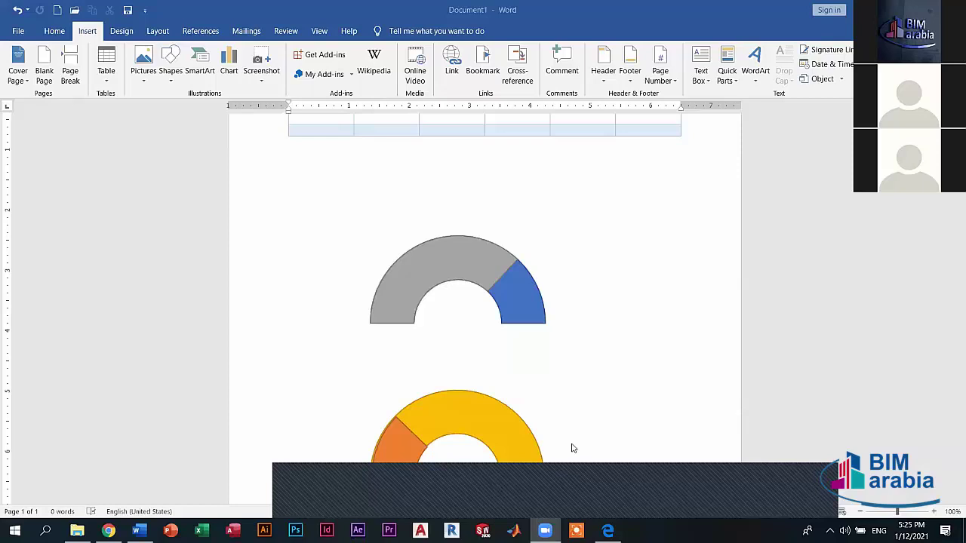
scroll(571, 448, "down", 1)
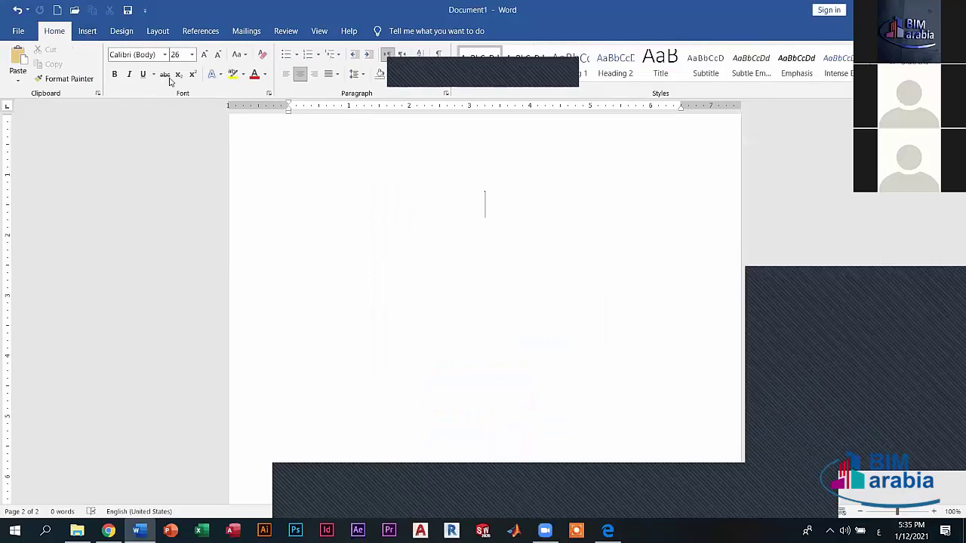
Draw a Block Arc on the new page, give it a light orange gradient, and flip it horizontally.
left_click(88, 31)
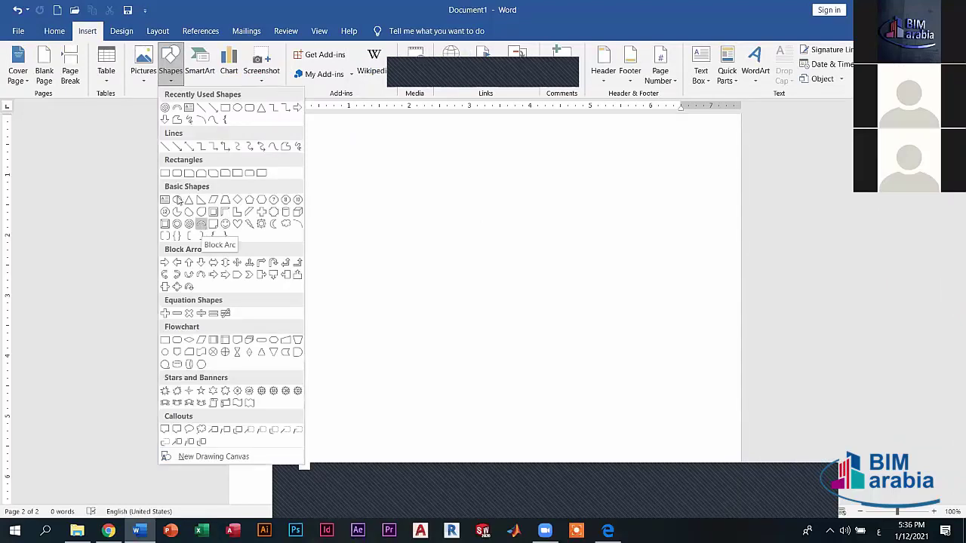
left_click(189, 223)
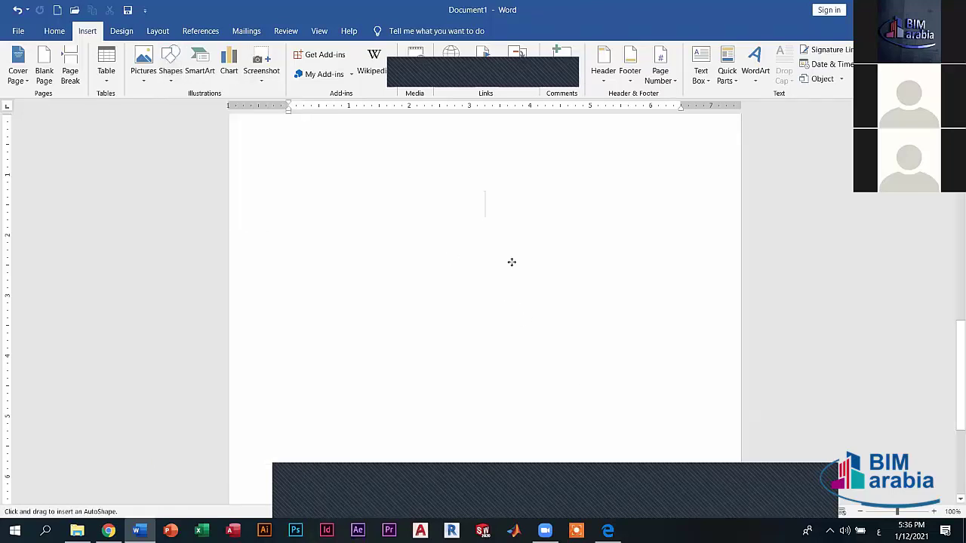
left_click_drag(427, 228, 588, 387)
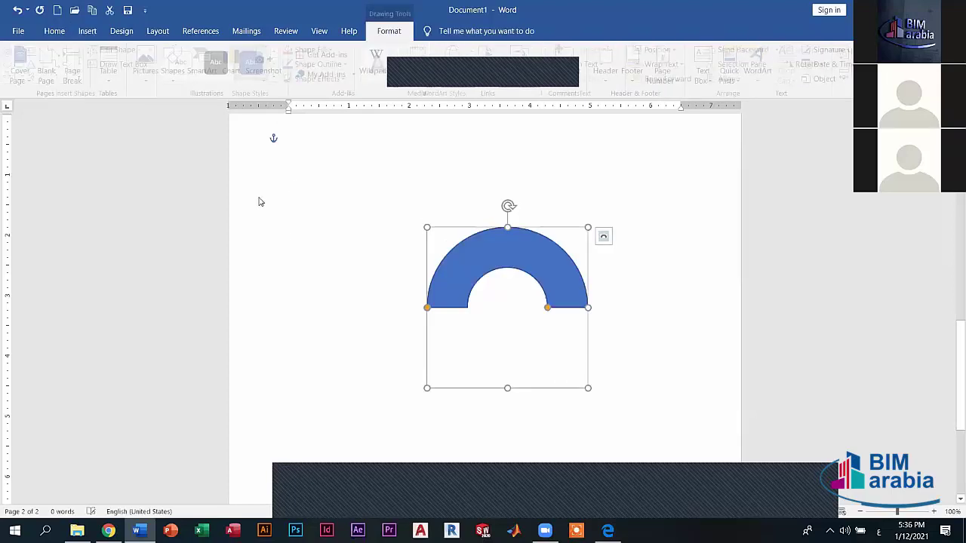
left_click_drag(550, 311, 521, 341)
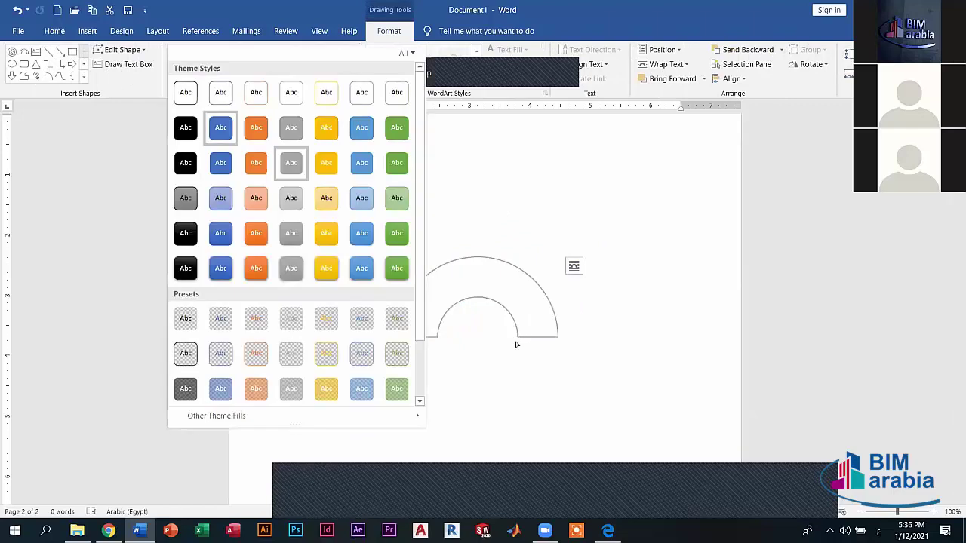
left_click(745, 82)
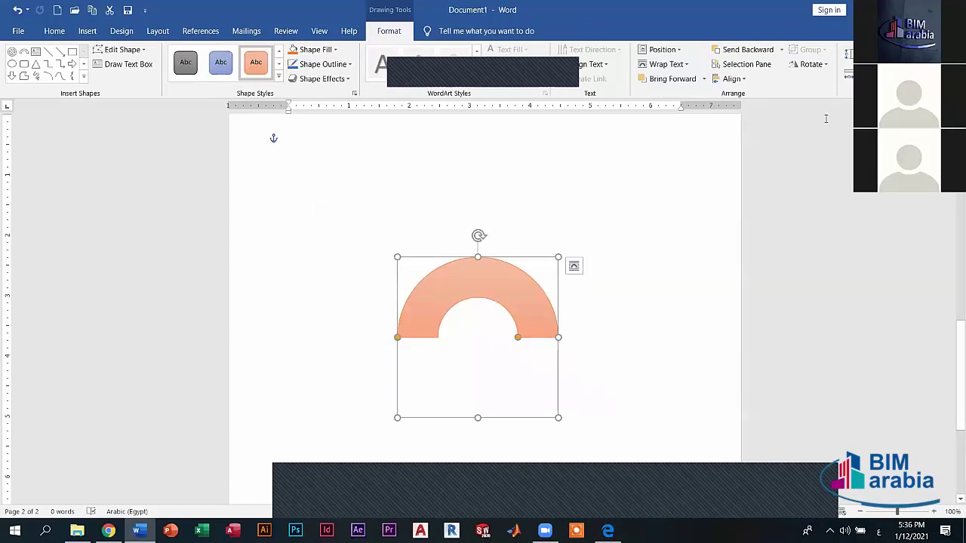
left_click(808, 65)
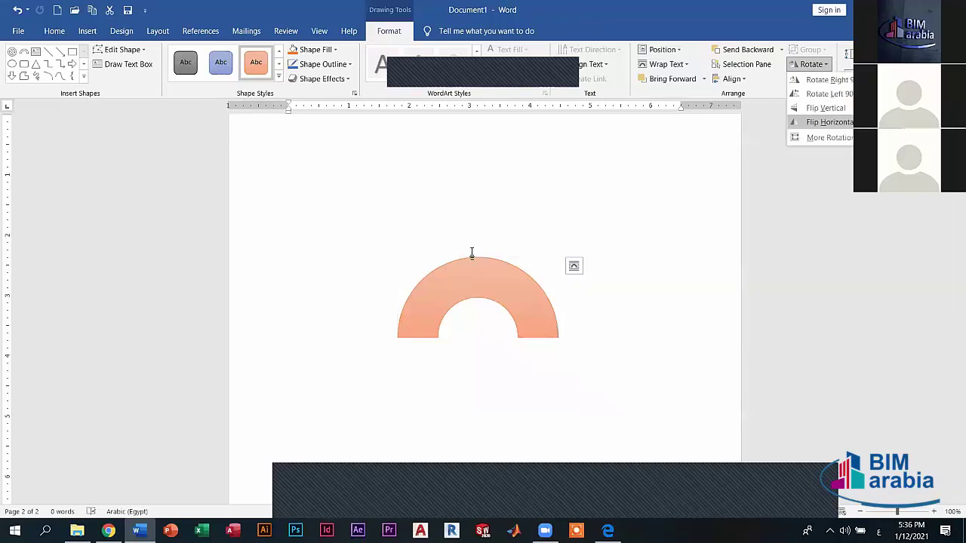
left_click(475, 257)
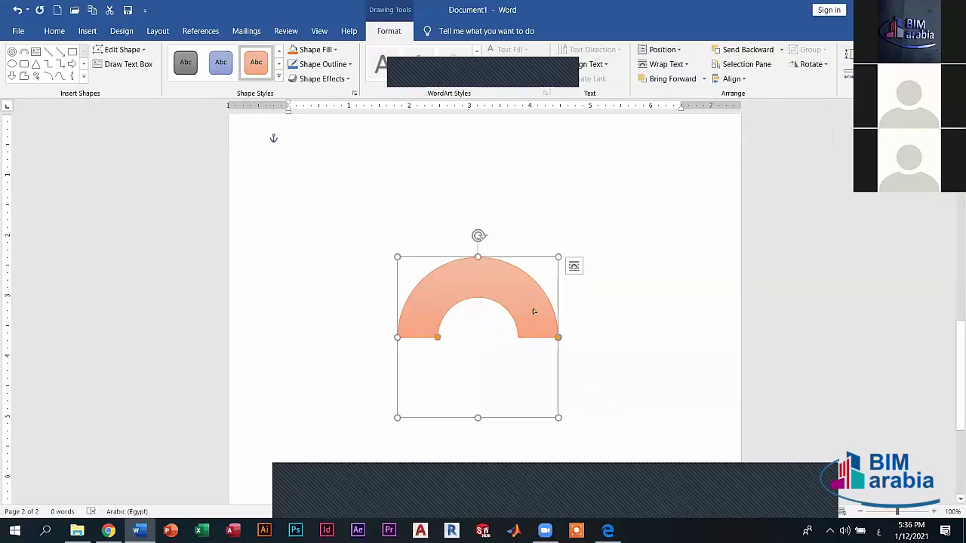
mouse_move(533, 309)
left_mouse_down()
mouse_move(548, 338)
mouse_move(540, 313)
left_mouse_up()
Duplicate the orange arc, make the copy blue, and place it exactly over the original.
key("ctrl+d")
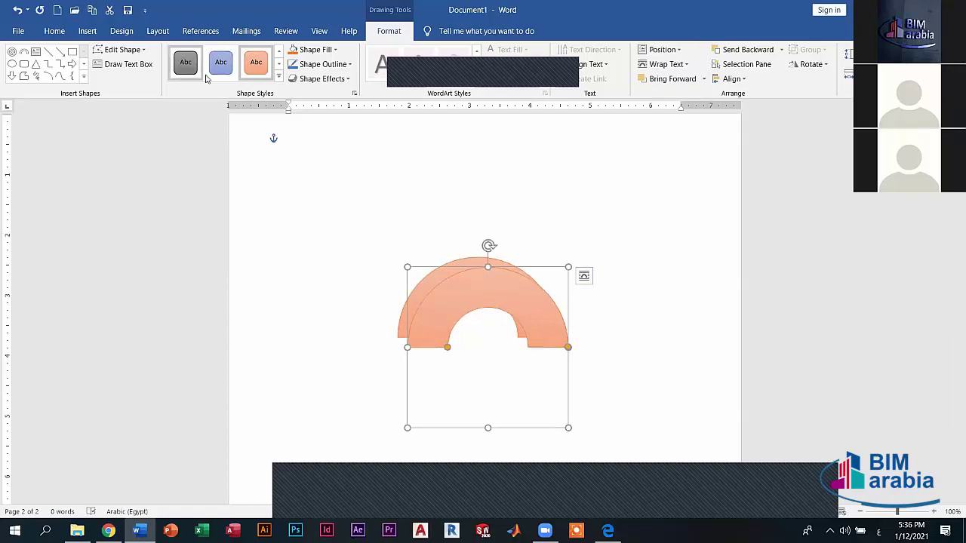
left_click(219, 64)
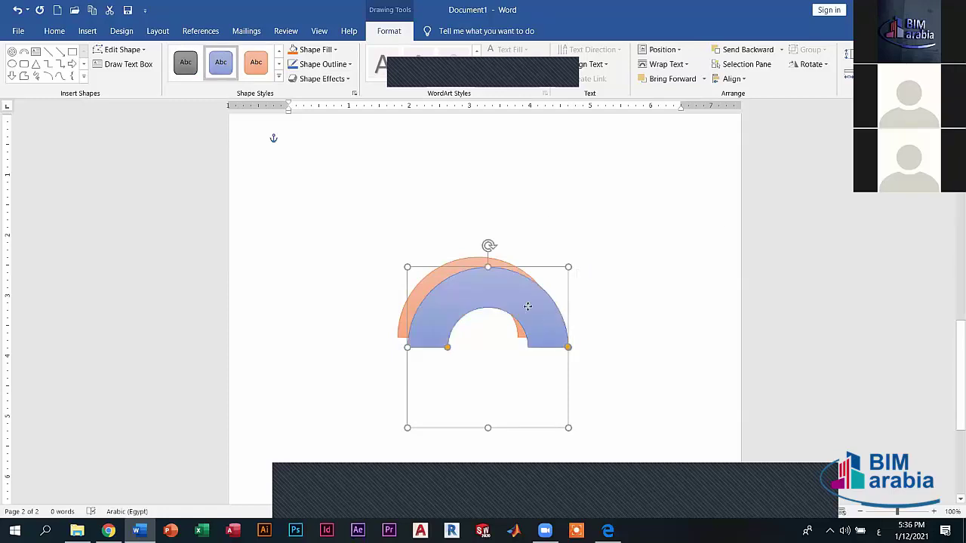
left_click_drag(527, 306, 518, 297)
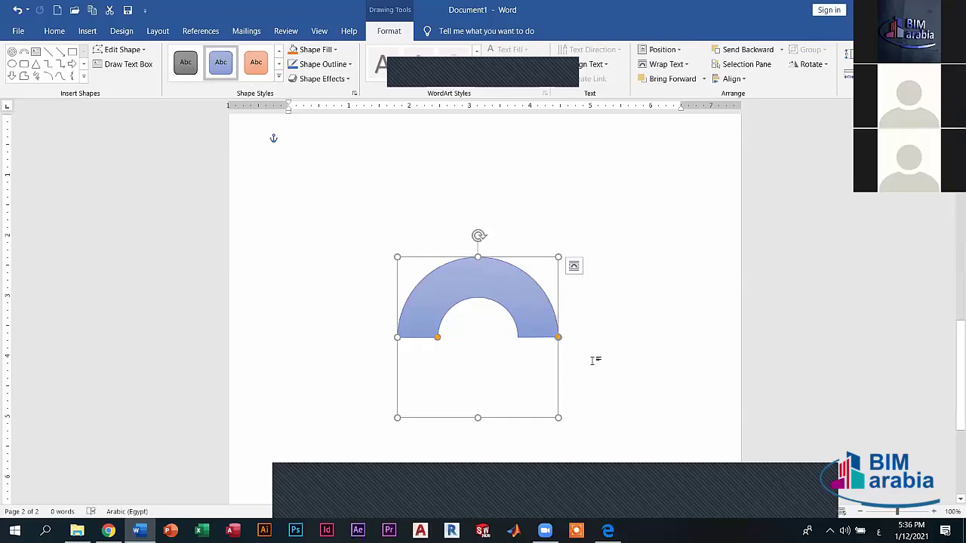
left_click(595, 360)
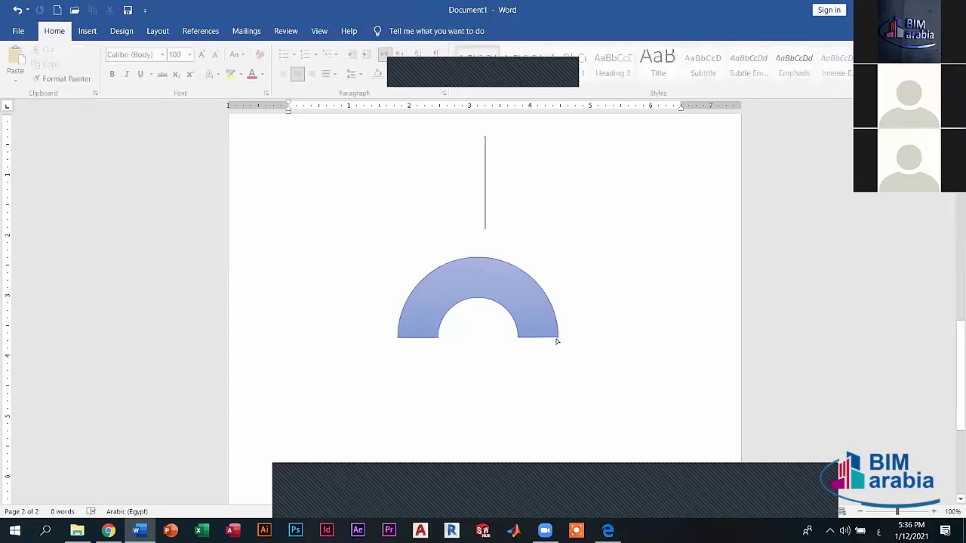
left_click(558, 339)
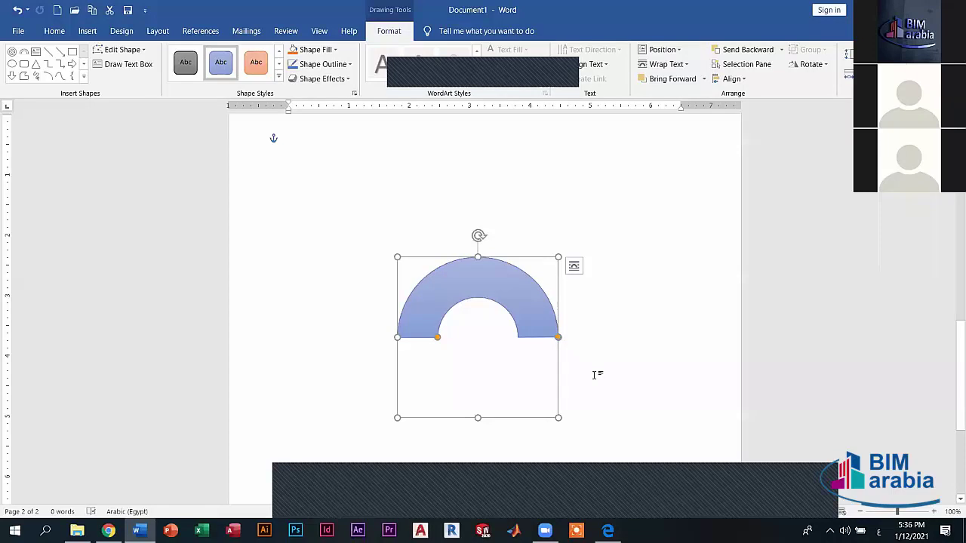
Select the blue arc together with the orange piece and show the Drawing Tools Format options.
left_click(553, 386)
left_click(553, 385)
left_click(528, 380)
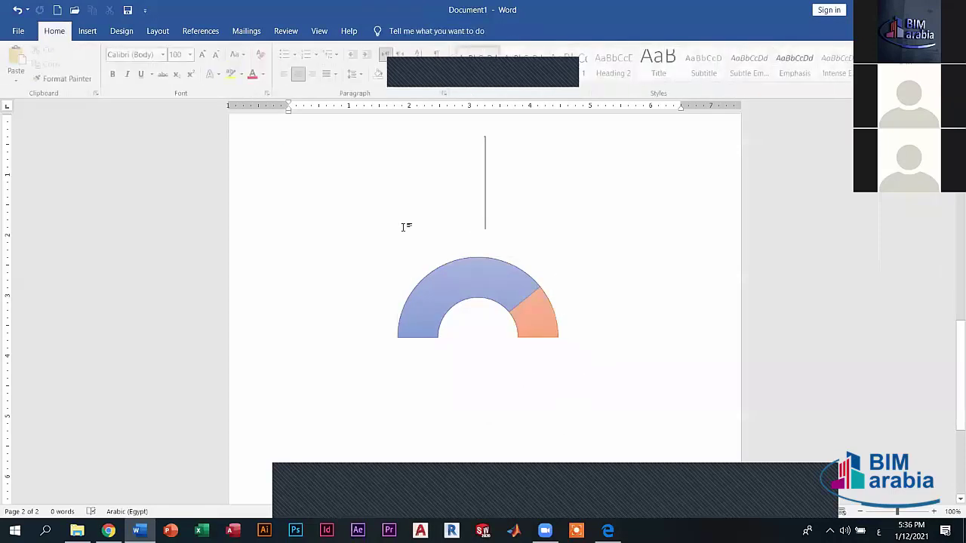
left_click(542, 319)
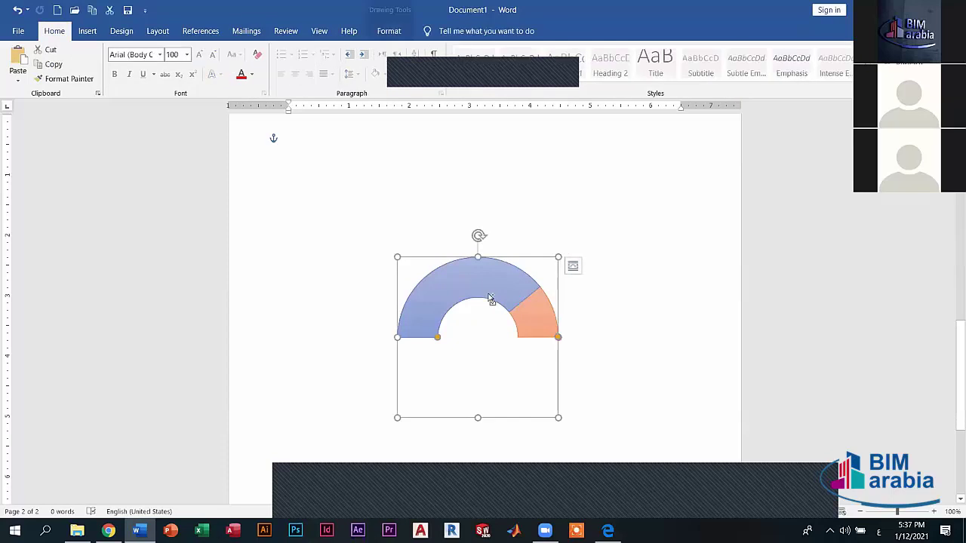
left_click(545, 329, "shift")
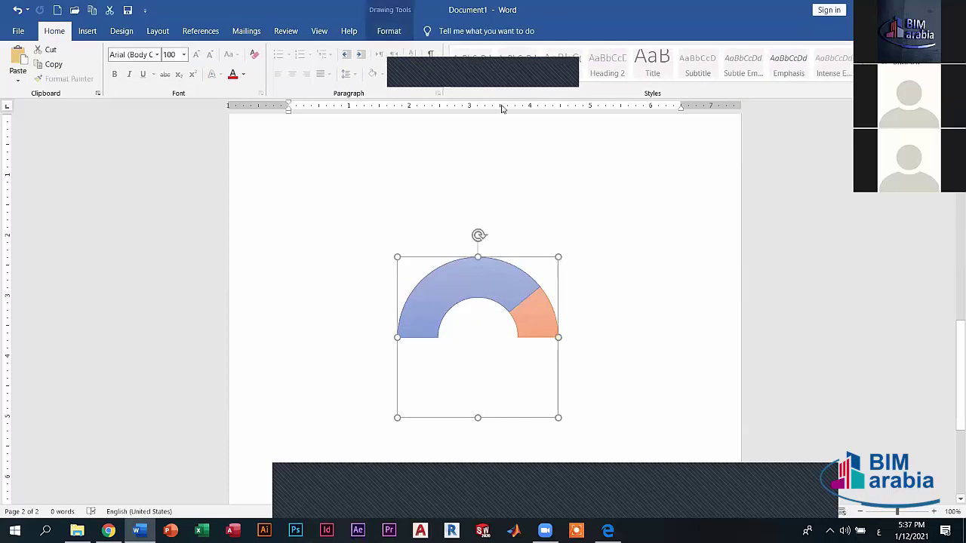
left_click(412, 34)
Group the blue arc and orange piece into a single gauge shape.
left_click(808, 49)
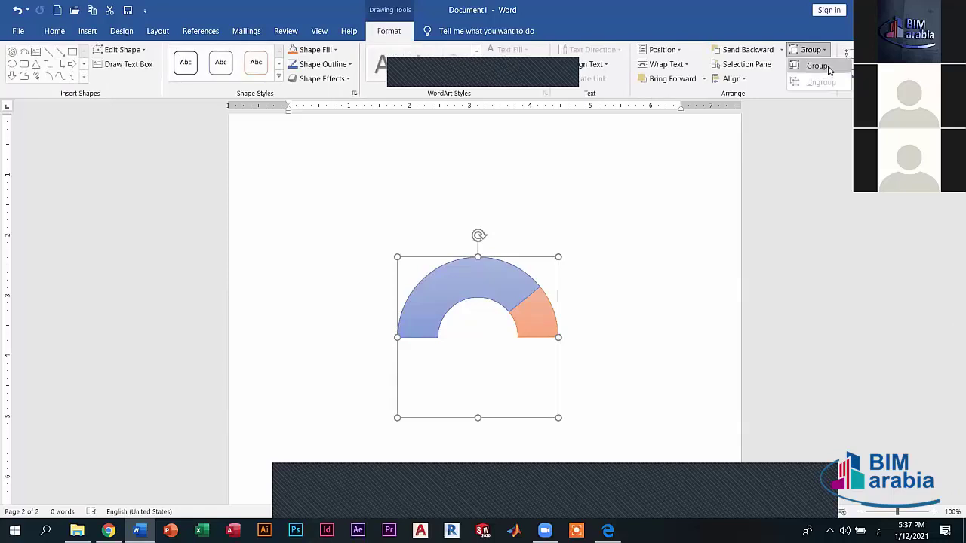
left_click(815, 64)
left_click(572, 309)
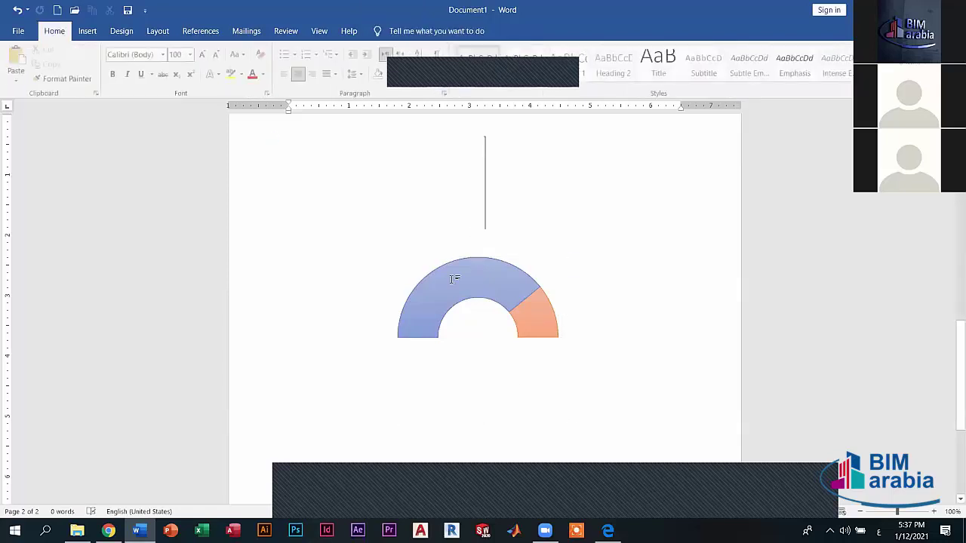
key("ctrl+a")
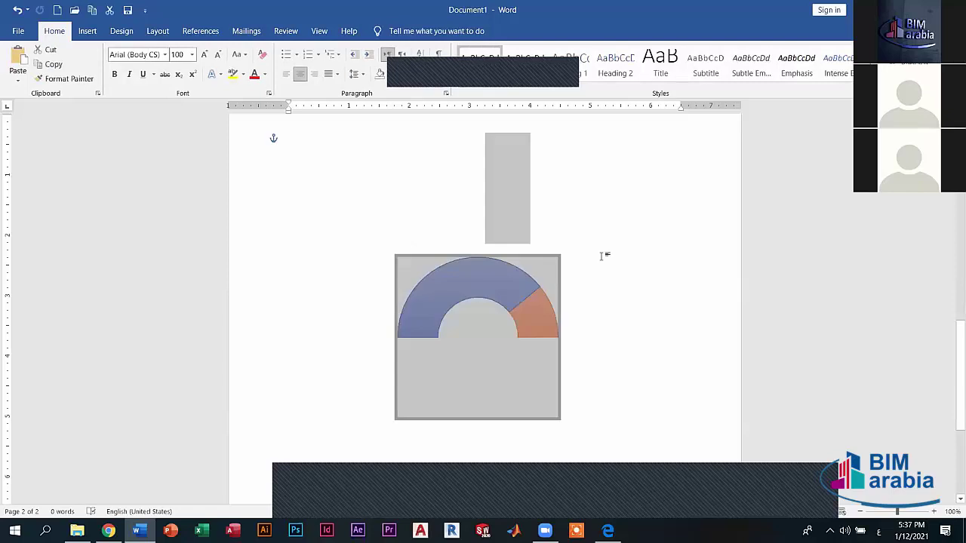
left_click(626, 371)
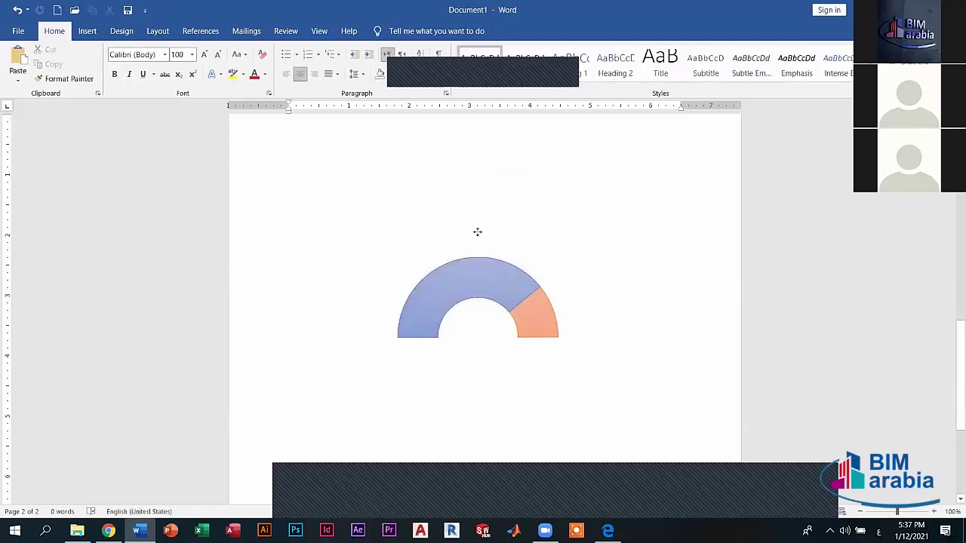
left_click(533, 161)
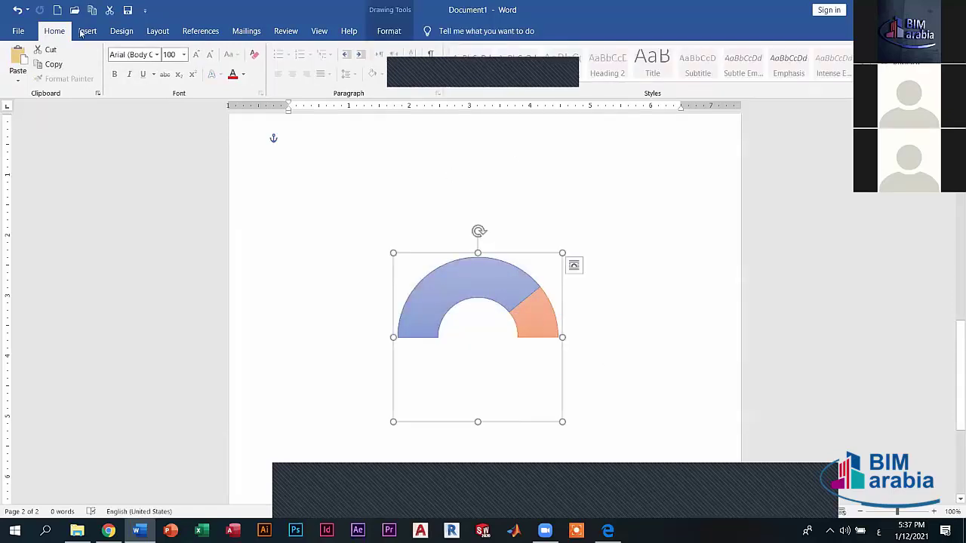
Insert a new drawing canvas, click outside it, then pick the Rectangle shape.
scroll(175, 78, "down", 3)
scroll(169, 81, "down", 1)
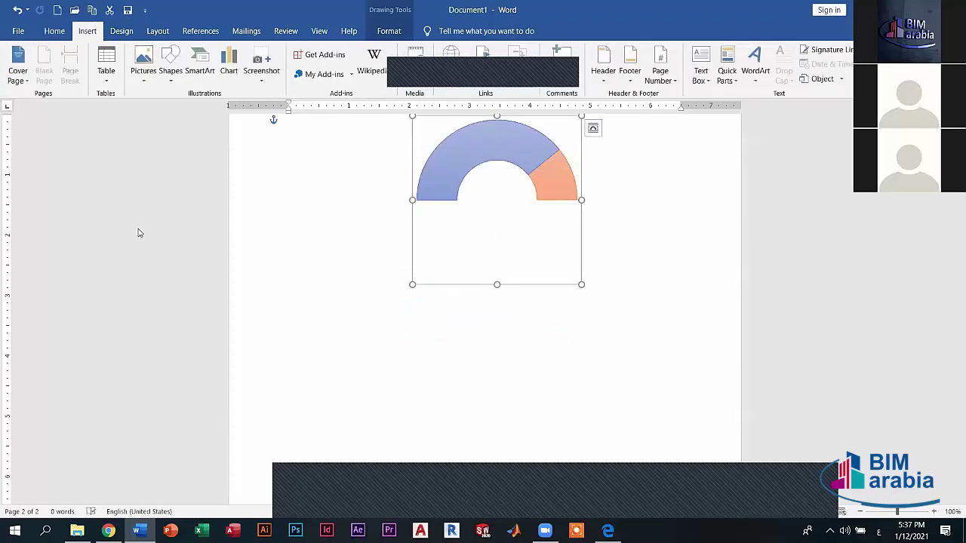
left_click(169, 79)
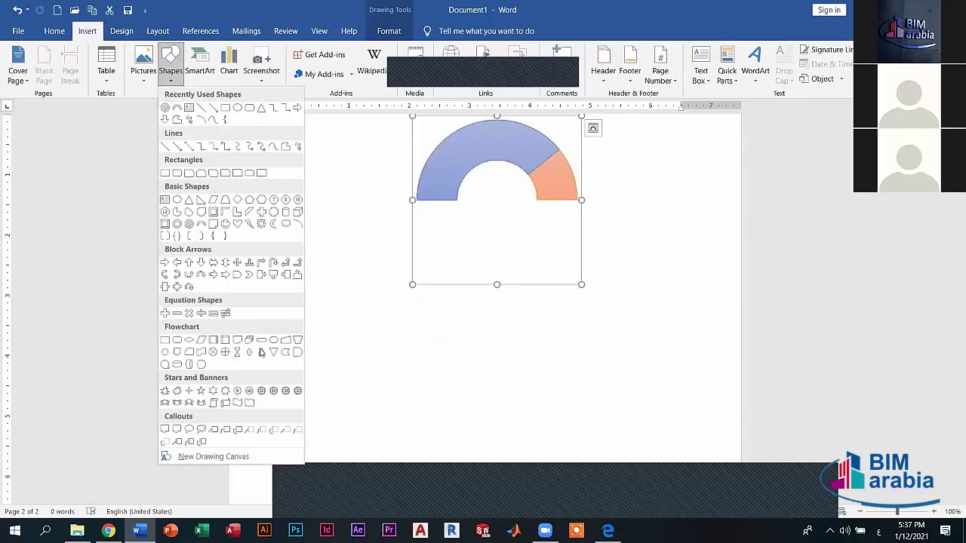
left_click(231, 458)
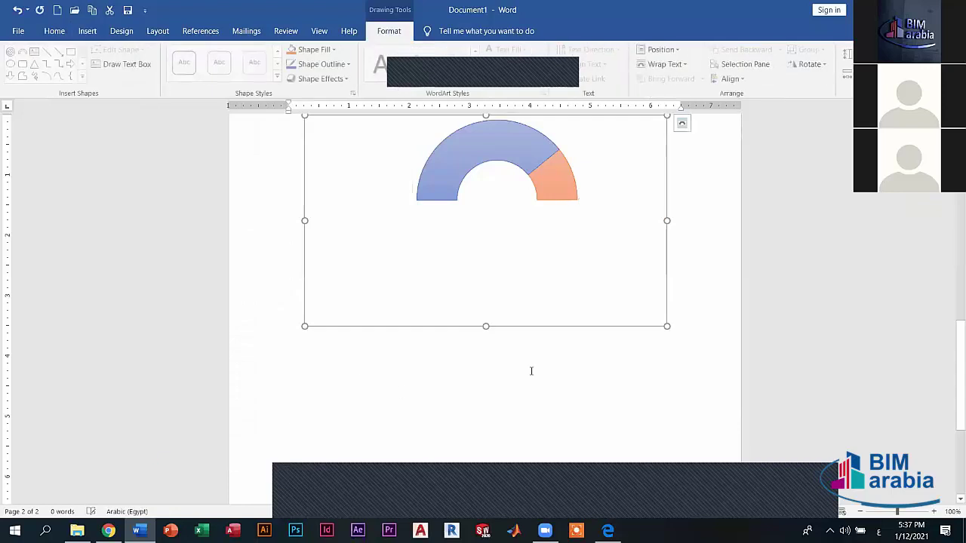
left_click(295, 173)
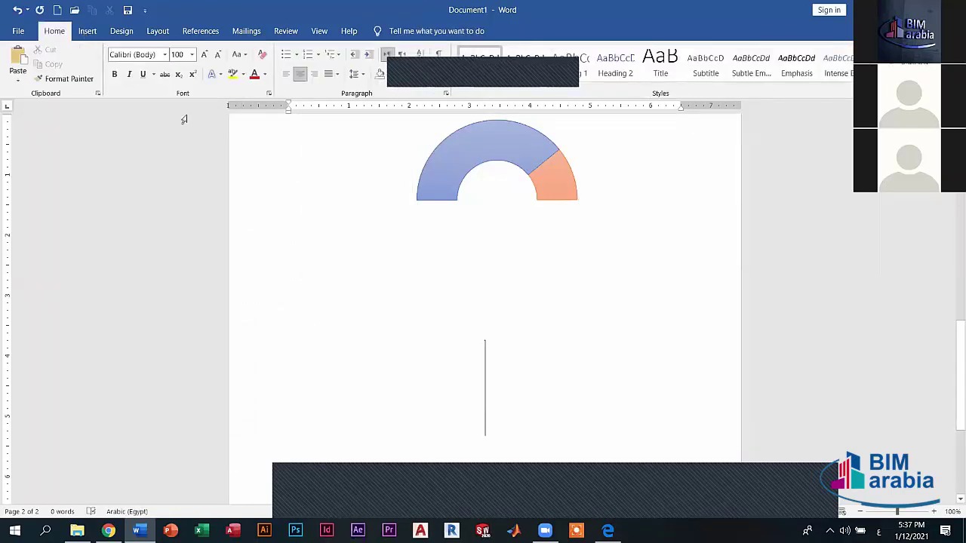
left_click(87, 31)
left_click(171, 72)
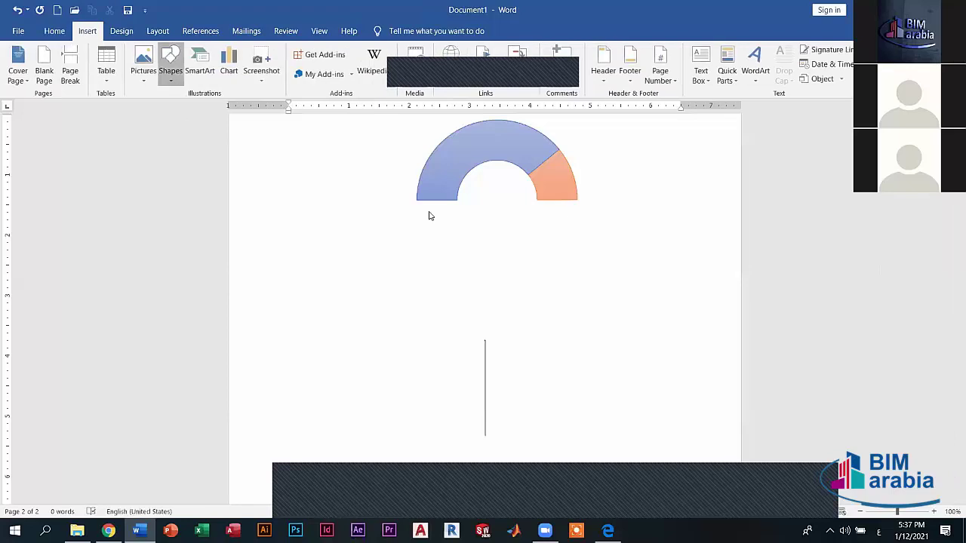
left_click(164, 173)
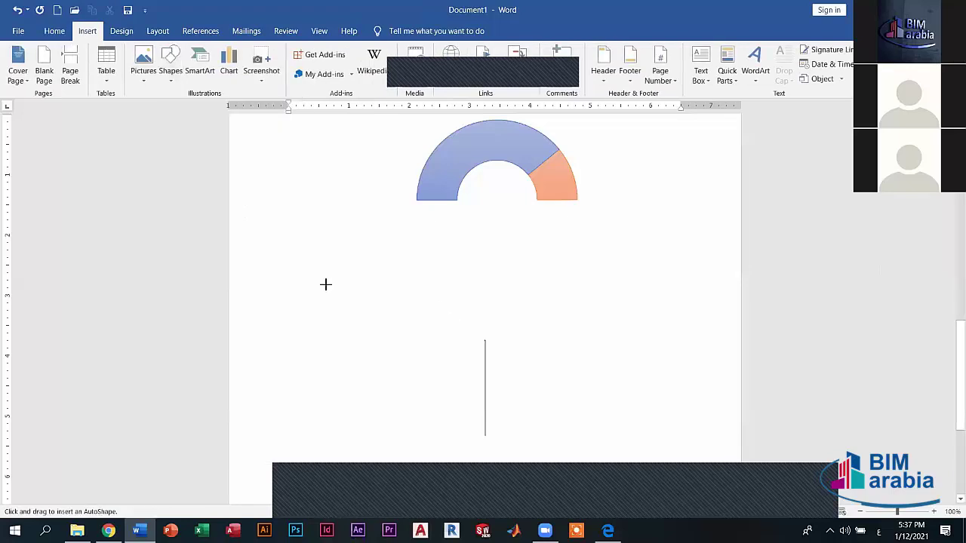
Draw a wide rectangle below the gauge and type the title دبلومة مايكروسوفت أوفيس inside it.
left_click_drag(300, 280, 617, 407)
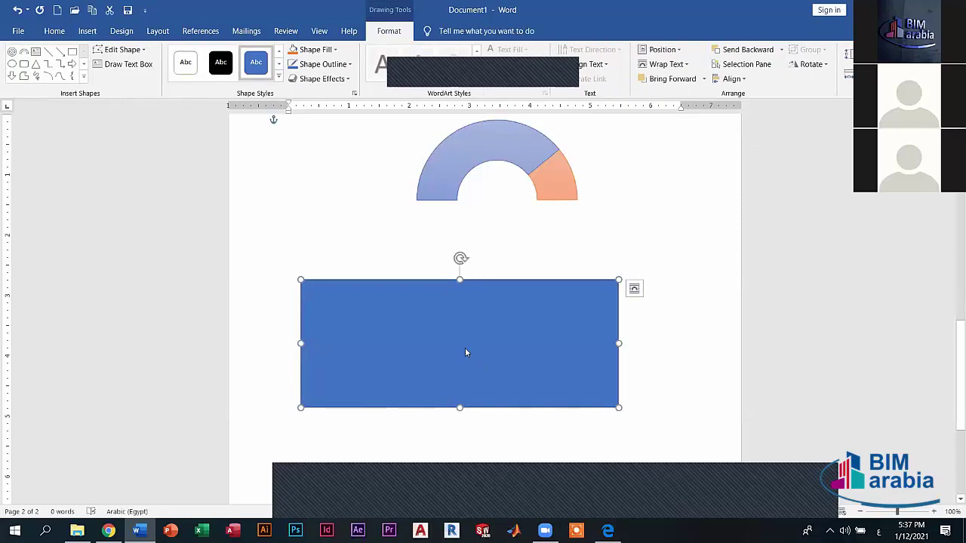
right_click(465, 351)
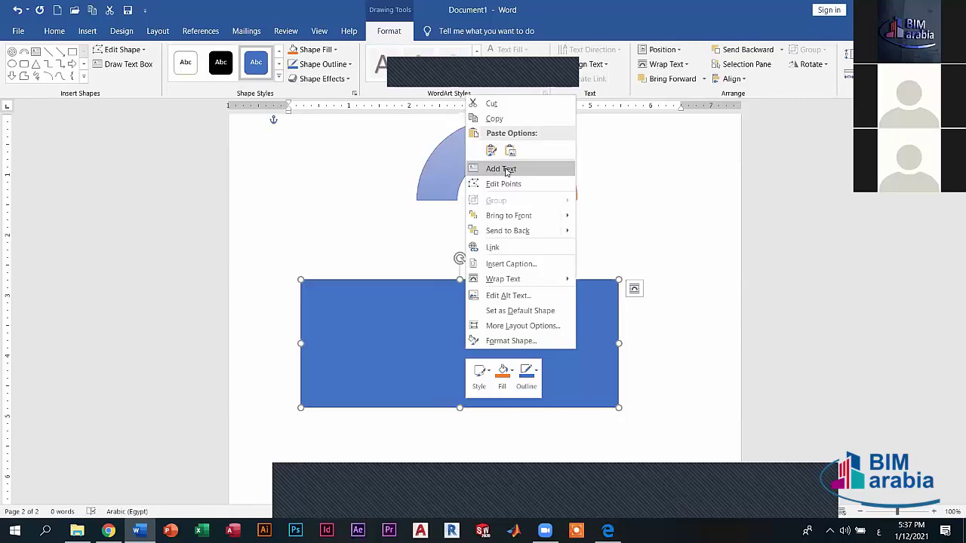
left_click(506, 171)
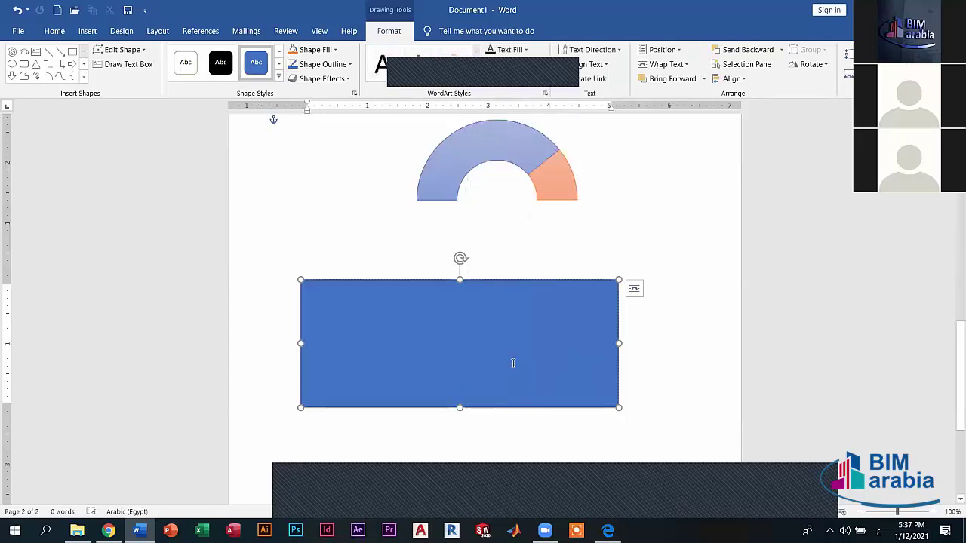
type("ة")
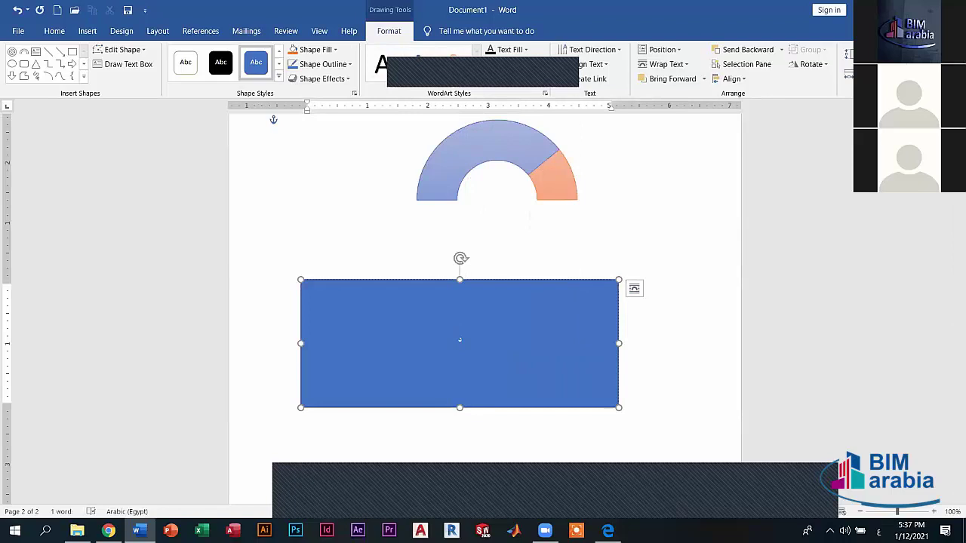
type("مة")
type("ايكروسوفت")
key("BackSpace")
key("BackSpace")
type("فت")
type(" أوفيس")
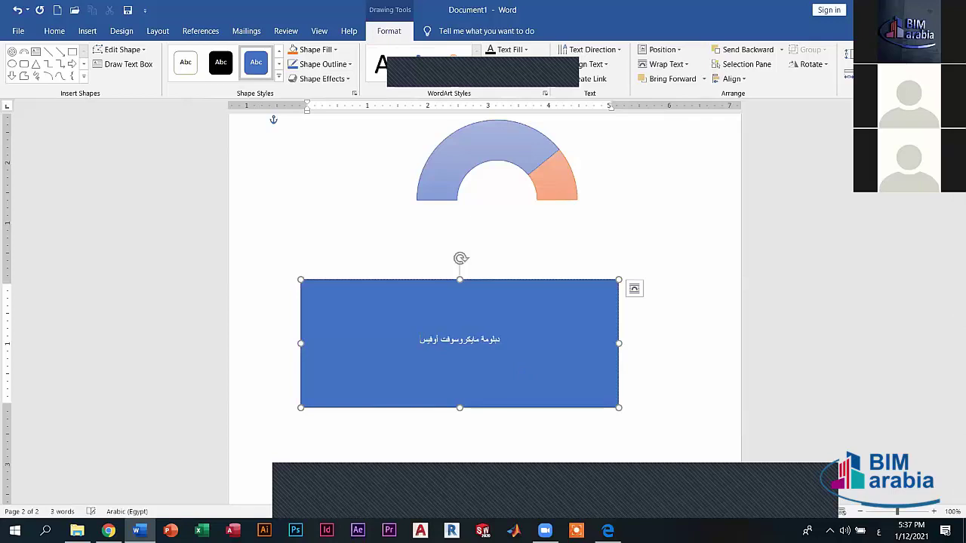
Make the Arabic title bold at 26 pt.
triple_click(472, 339)
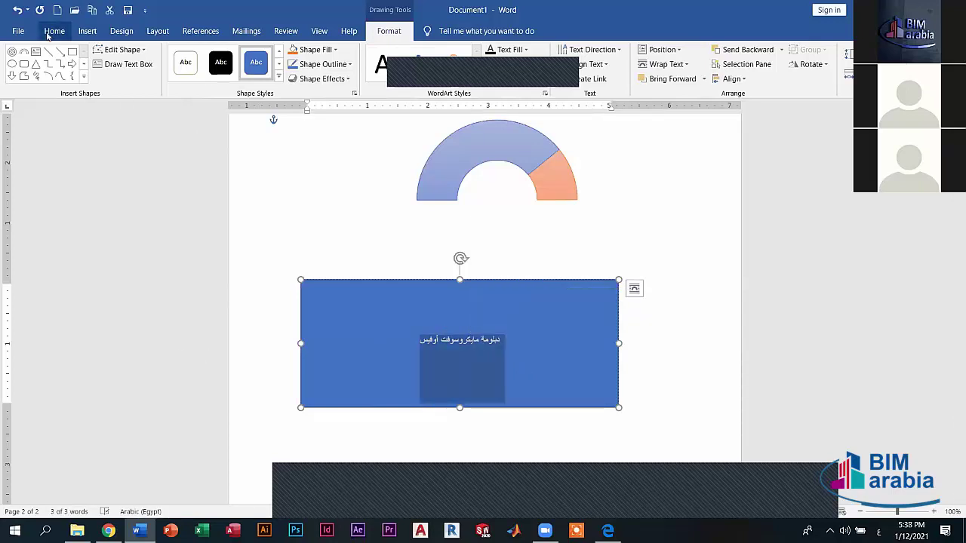
left_click(53, 31)
left_click(204, 54)
left_click(204, 54)
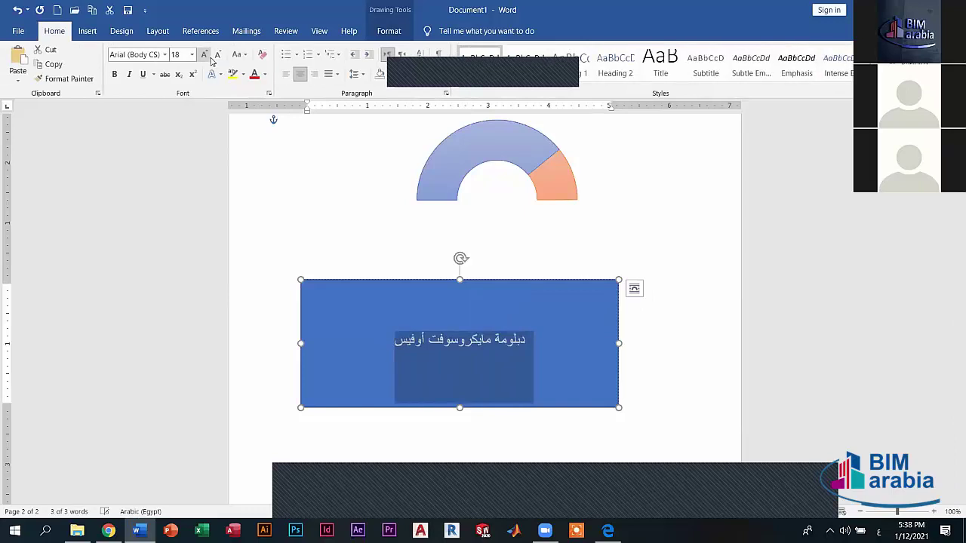
left_click(204, 54)
left_click(204, 55)
left_click(114, 74)
left_click(526, 332)
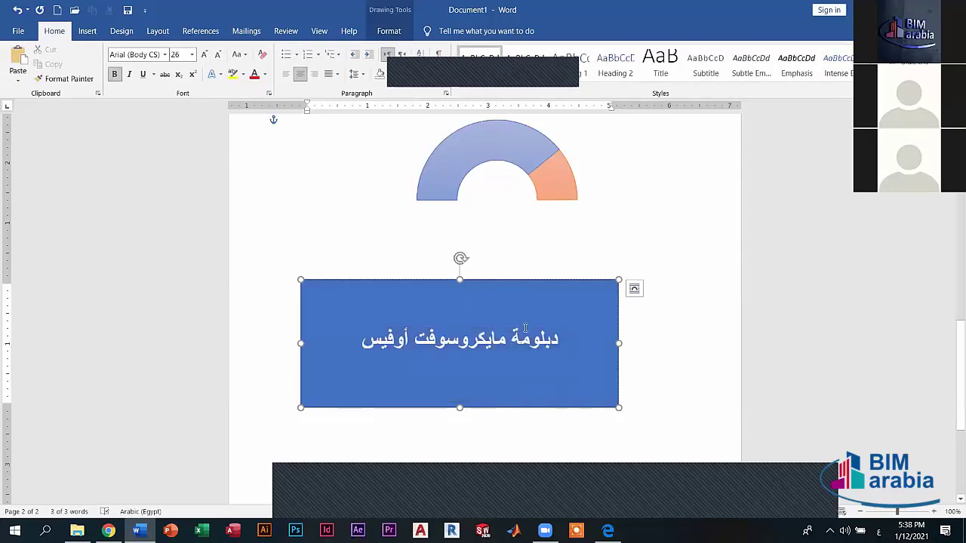
right_click(556, 309)
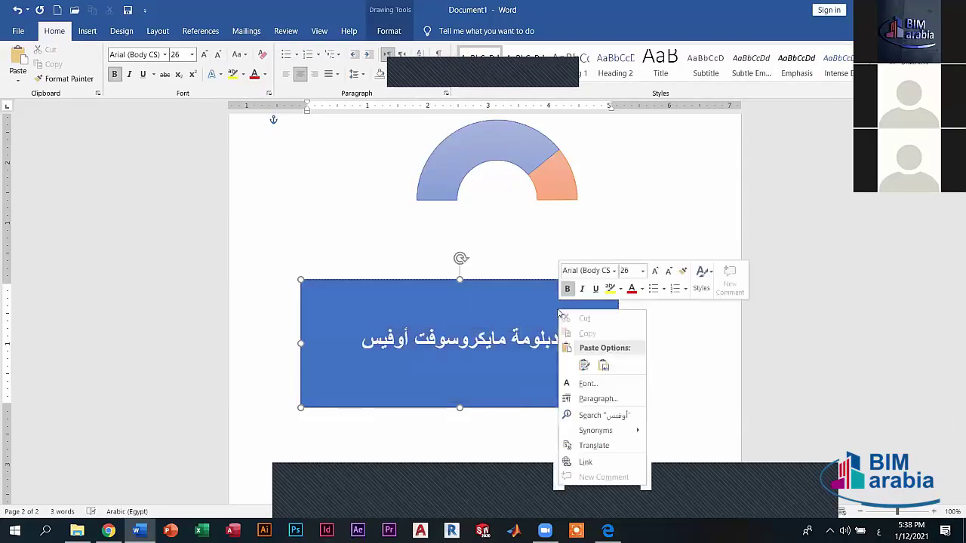
left_click(496, 315)
right_click(495, 312)
key("Escape")
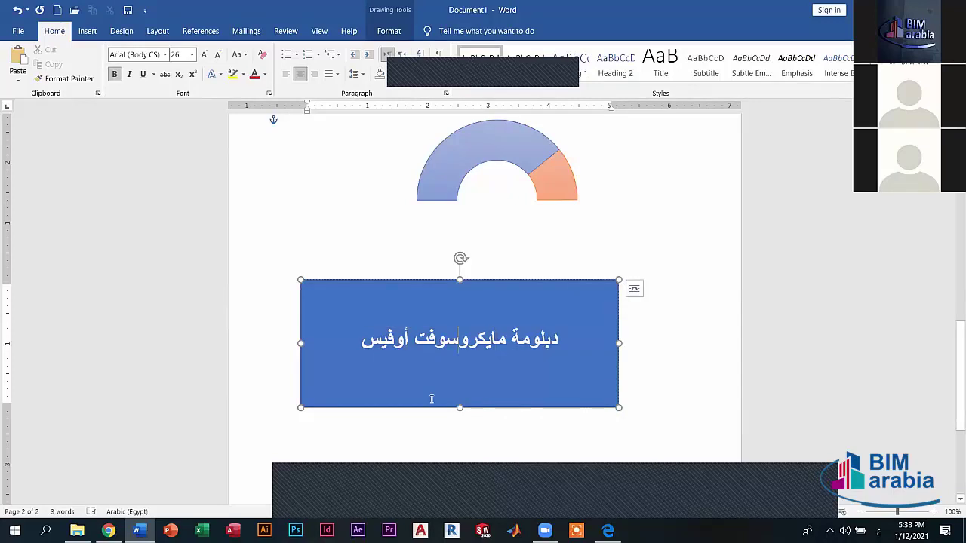
Use Edit Points to bend the rectangle's edge into a shallow curve.
right_click(421, 411)
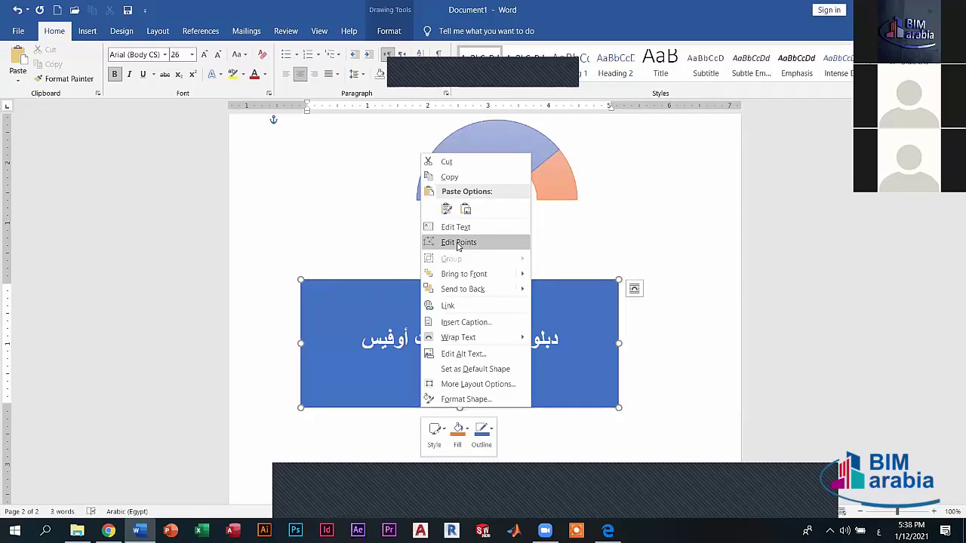
left_click(458, 243)
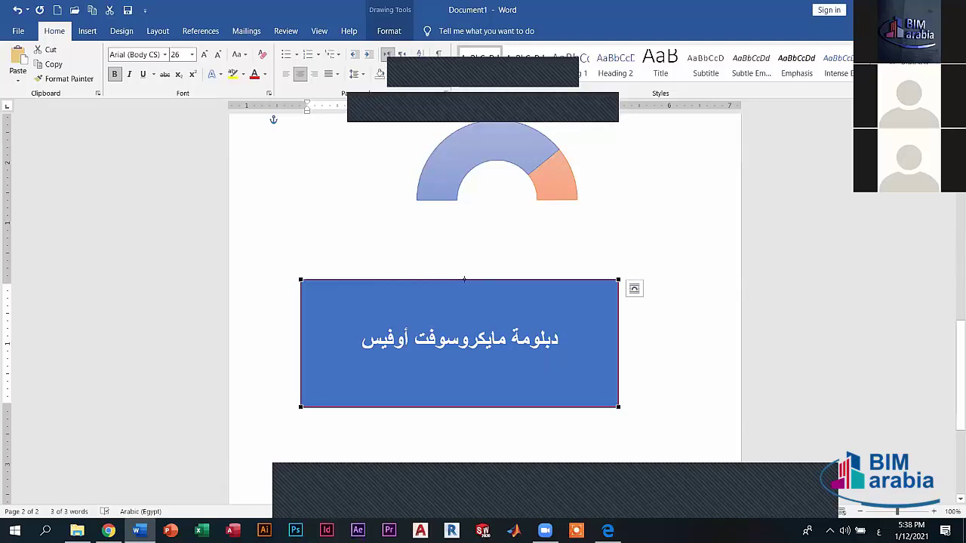
left_click_drag(464, 279, 447, 322)
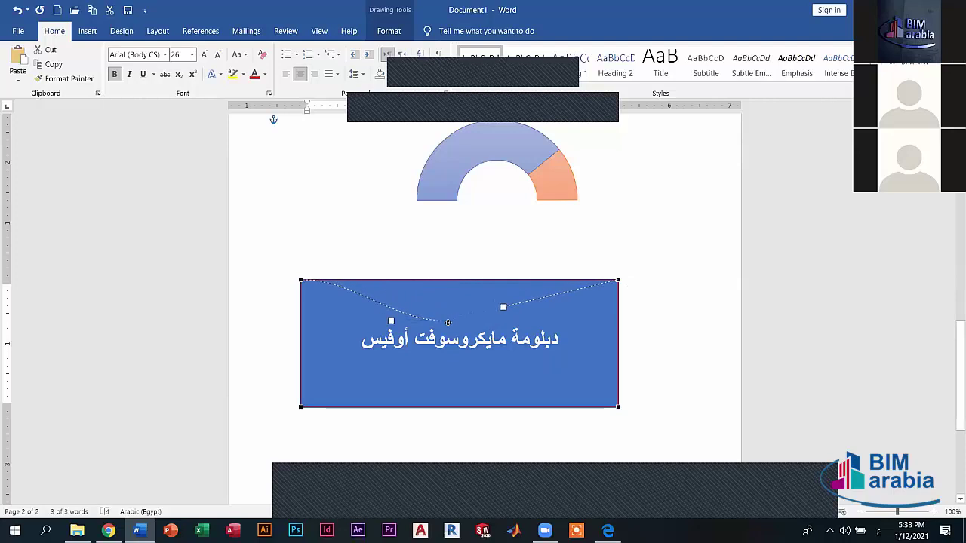
mouse_move(447, 322)
left_mouse_down()
mouse_move(449, 305)
mouse_move(449, 317)
left_mouse_up()
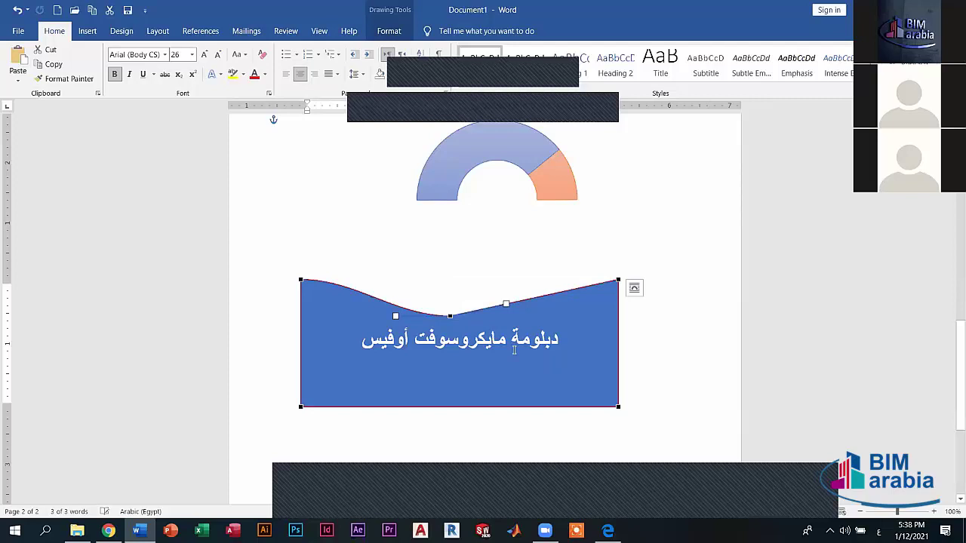
left_click(477, 264)
left_click(662, 384)
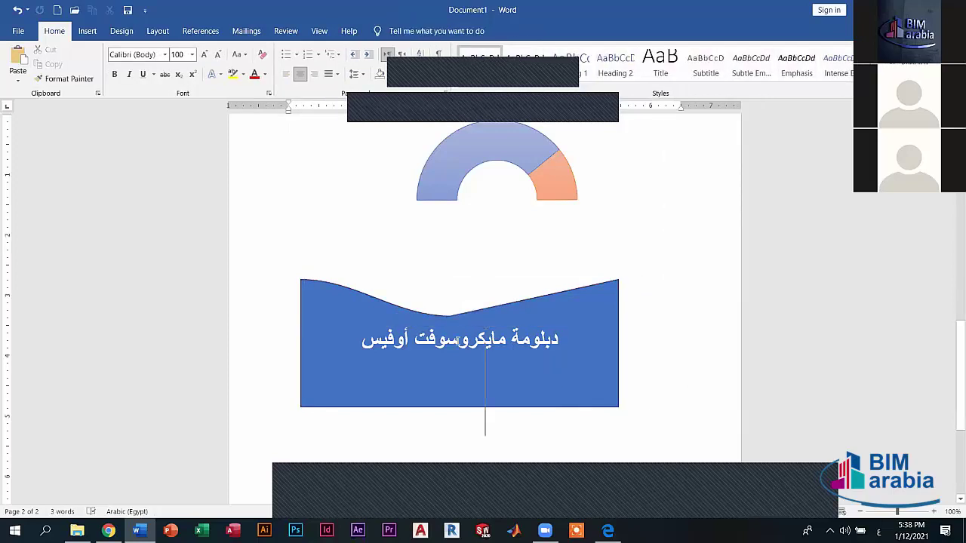
left_click(471, 397)
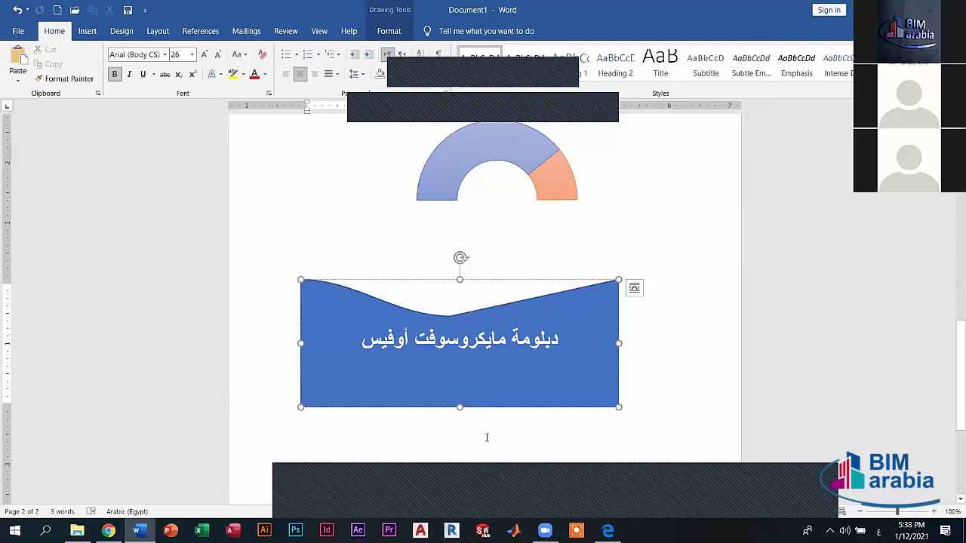
Edit the points again so the banner's bottom edge curves upward on the right.
right_click(486, 394)
left_click(476, 407)
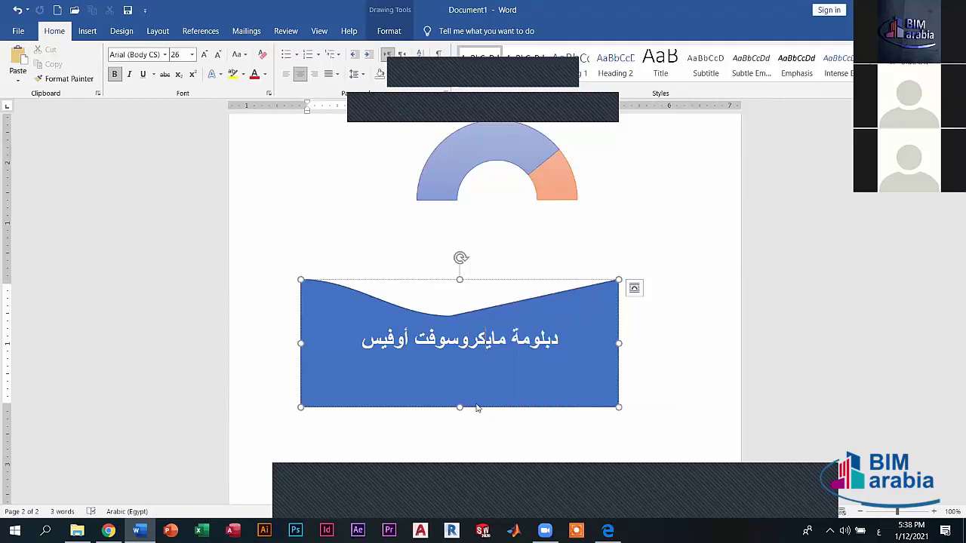
right_click(508, 308)
left_click(521, 240)
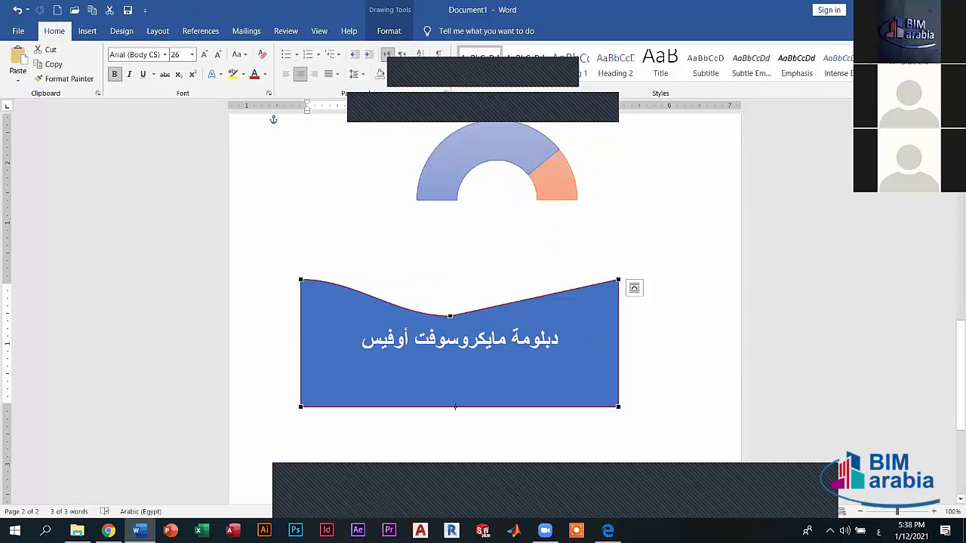
left_click_drag(455, 407, 596, 361)
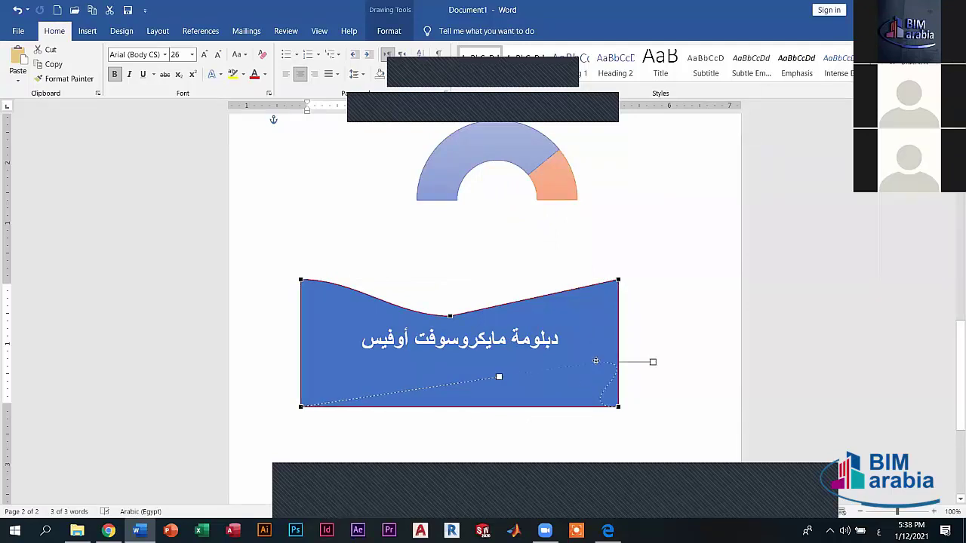
left_click_drag(595, 361, 545, 372)
left_click(520, 429)
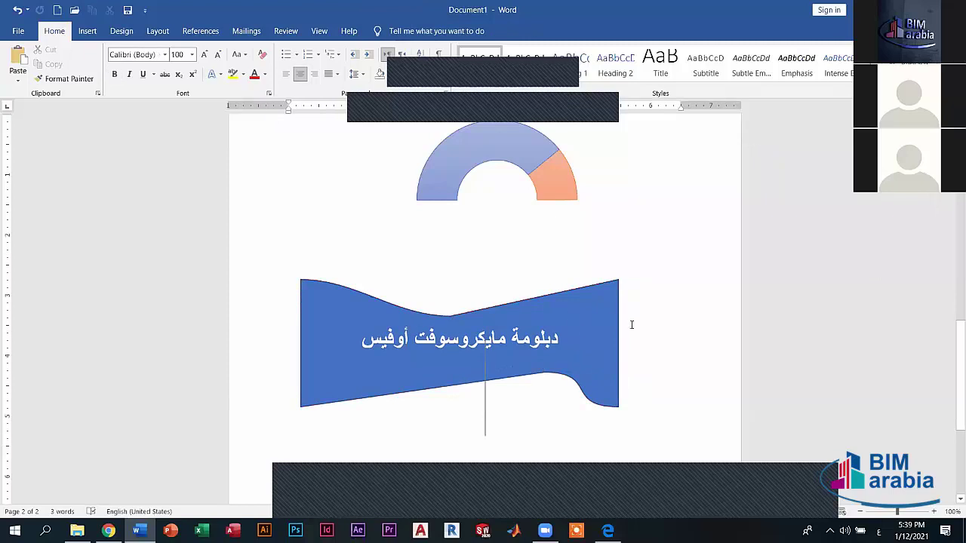
Nudge the banner upward, then undo the last move to restore its position.
right_click(578, 332)
left_click(421, 362)
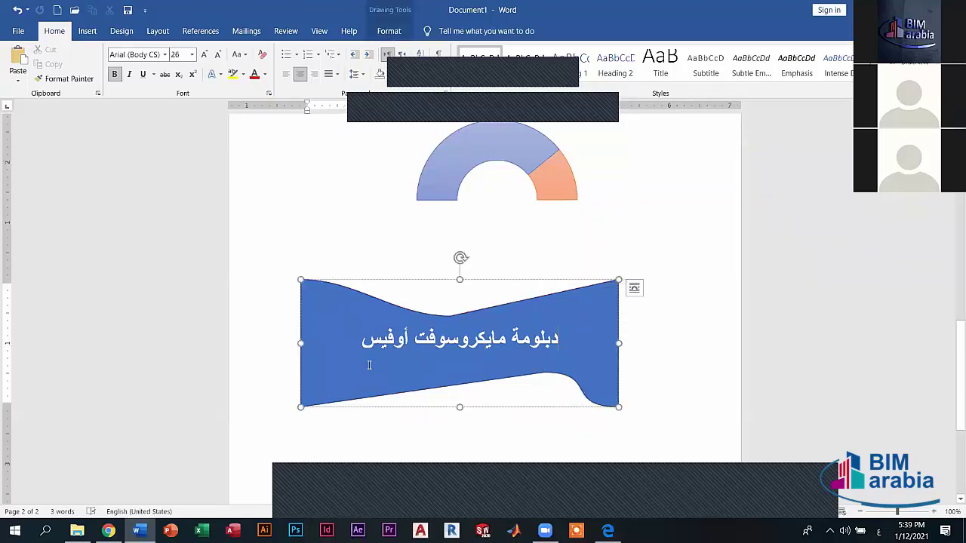
left_click(359, 411)
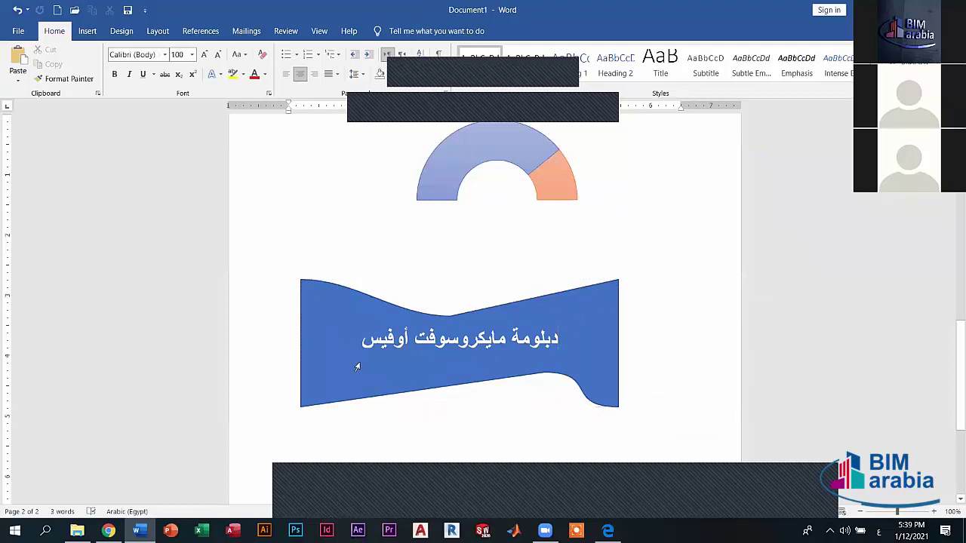
right_click(356, 366)
left_click(343, 406)
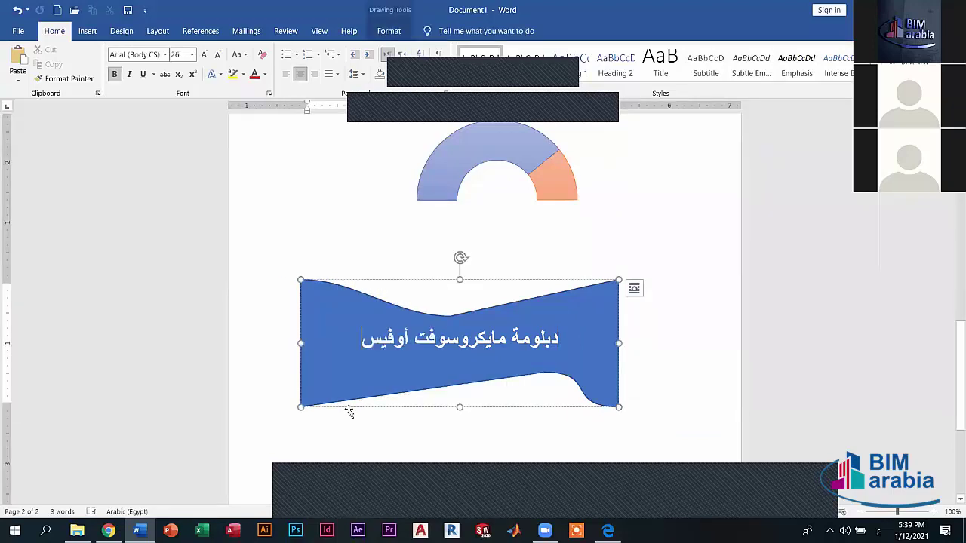
left_click_drag(349, 411, 359, 378)
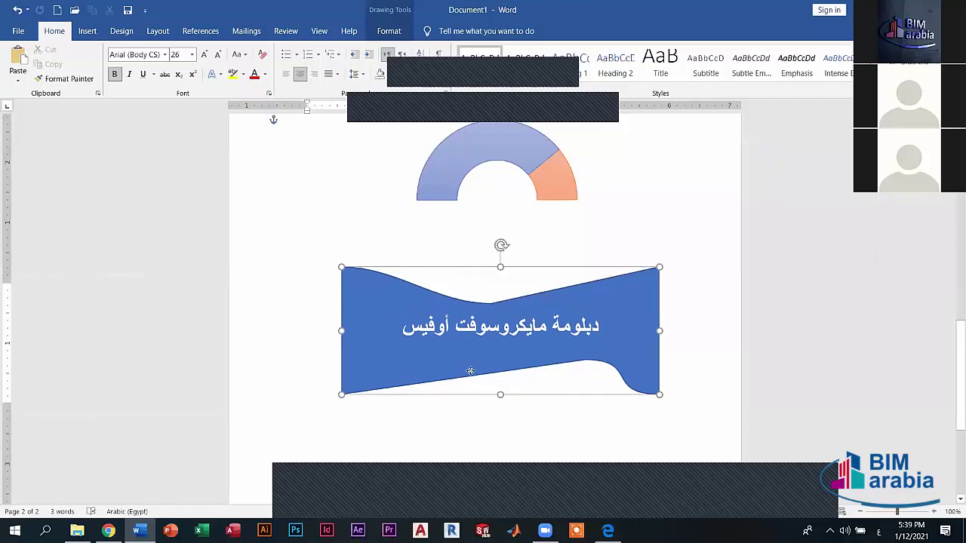
left_click_drag(470, 371, 472, 357)
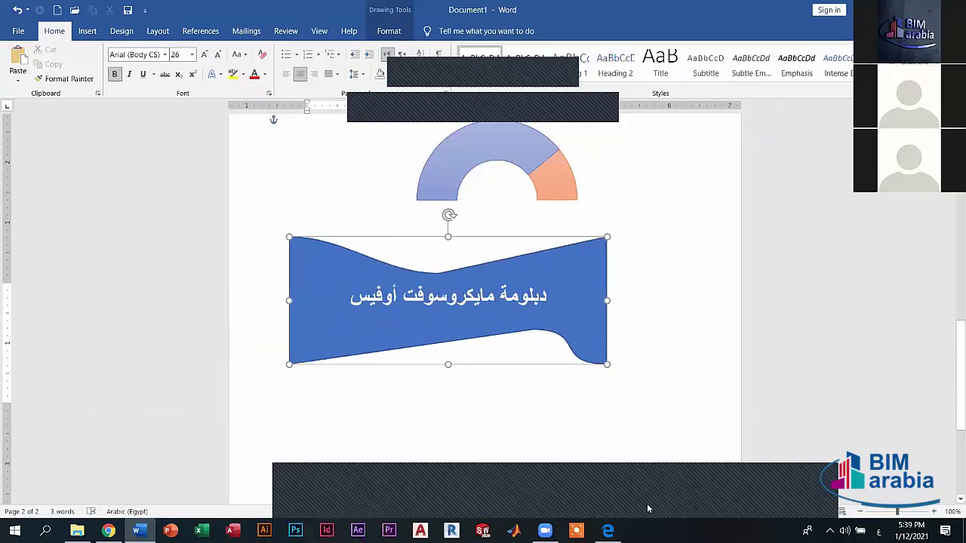
key("ctrl+z")
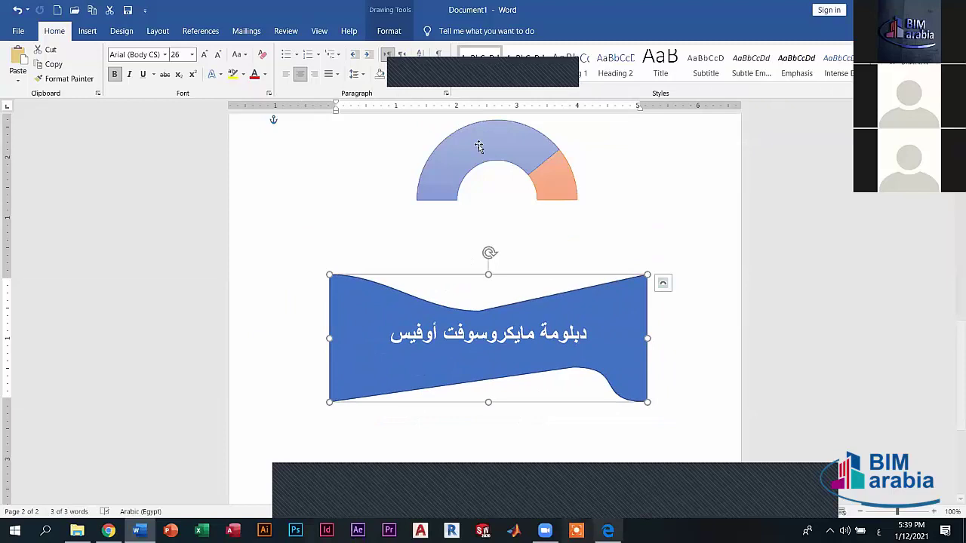
Select the drawing group and bring up the Insert shapes gallery.
left_click(468, 151)
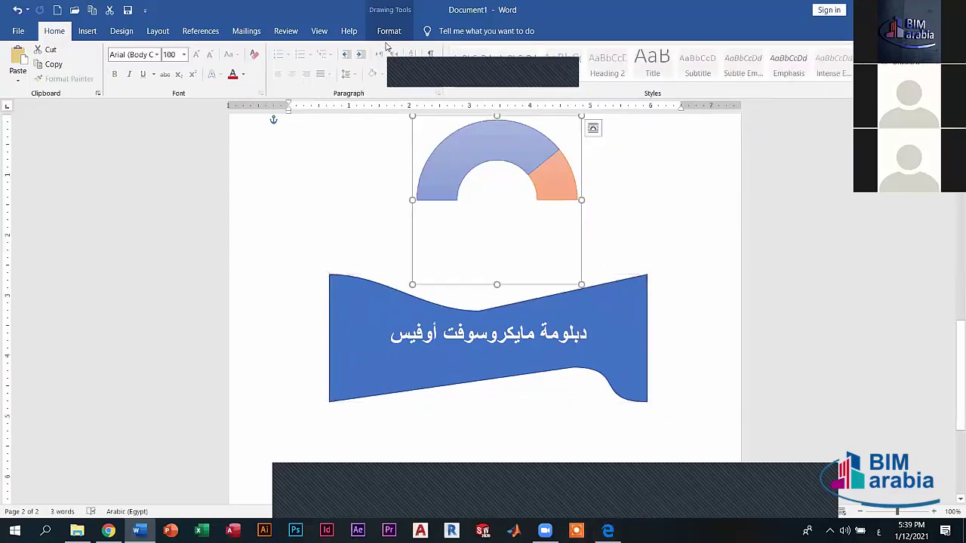
left_click(389, 31)
left_click(87, 32)
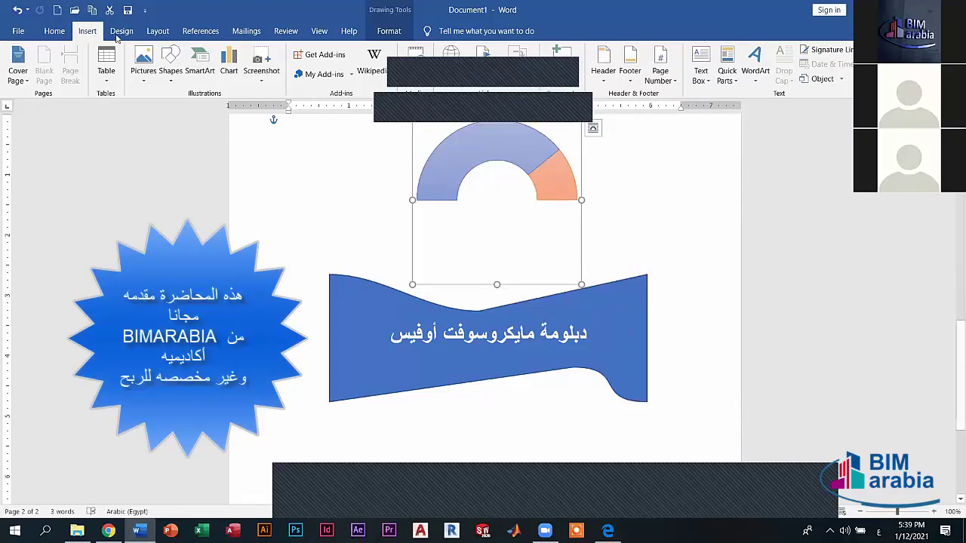
scroll(117, 36, "down", 1)
scroll(117, 37, "down", 1)
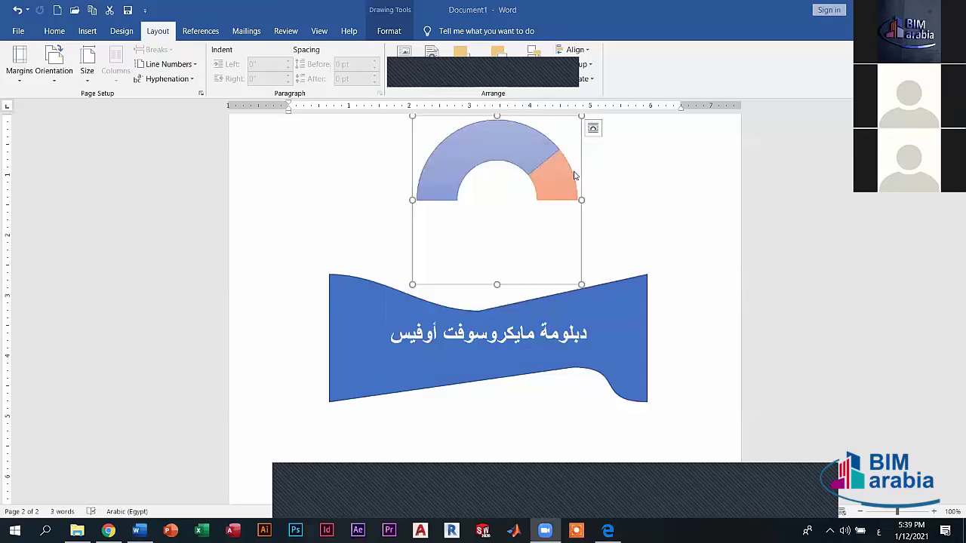
left_click(315, 204)
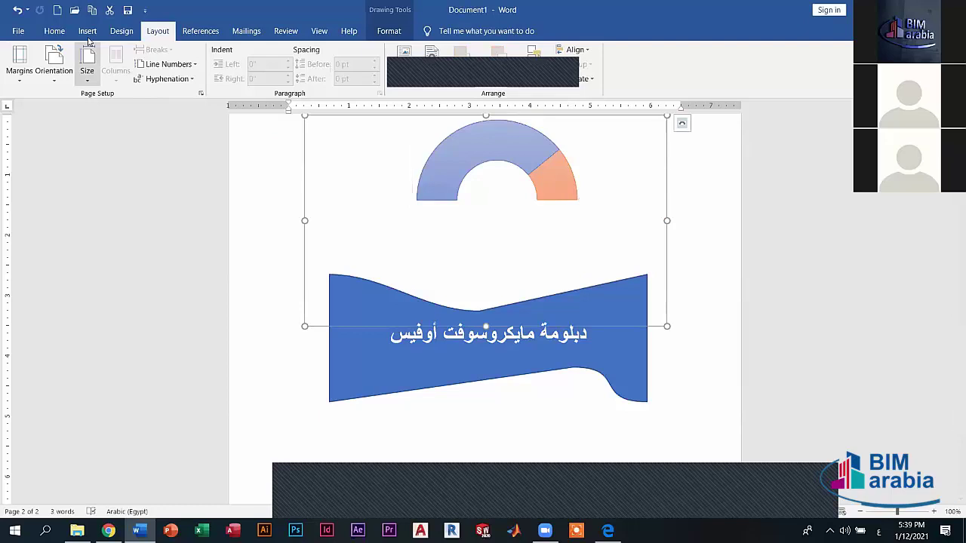
left_click(88, 31)
left_click(170, 68)
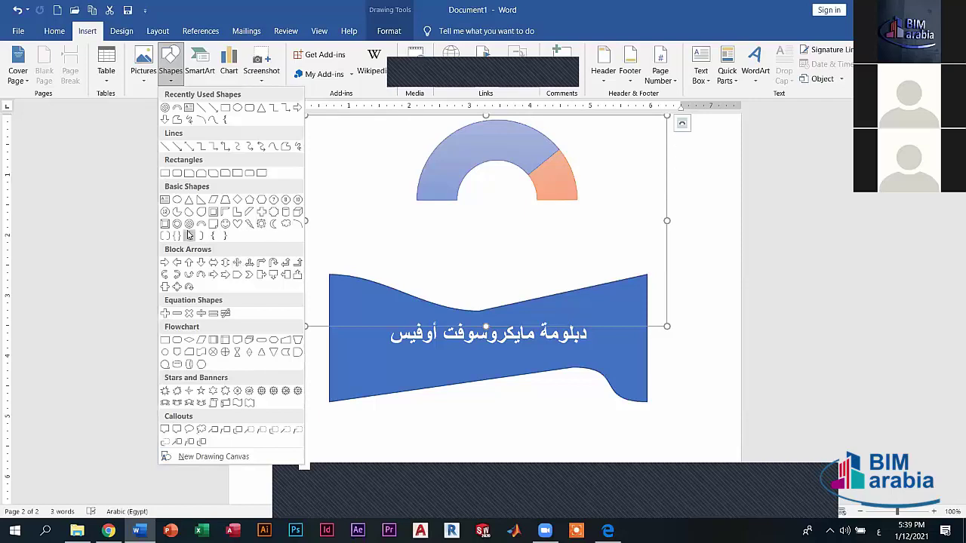
Draw a narrow trapezoid trunk below the banner and fill it dark brown.
left_click(225, 199)
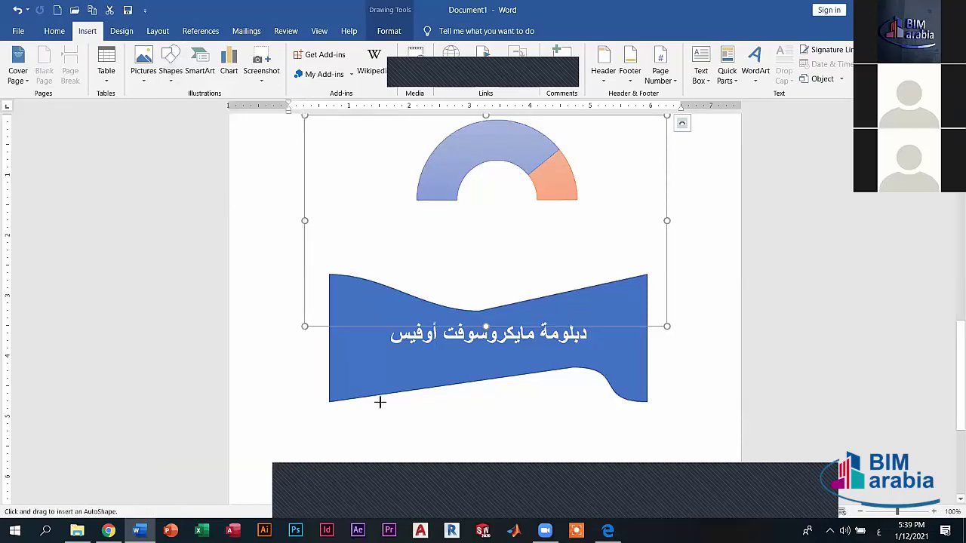
scroll(483, 422, "down", 1)
scroll(494, 434, "down", 4)
left_click_drag(479, 340, 511, 438)
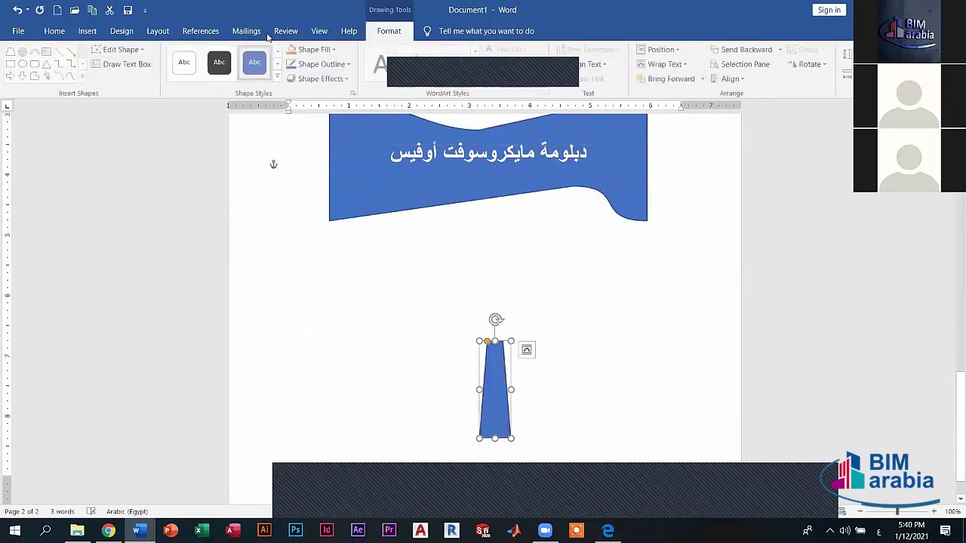
left_click(316, 49)
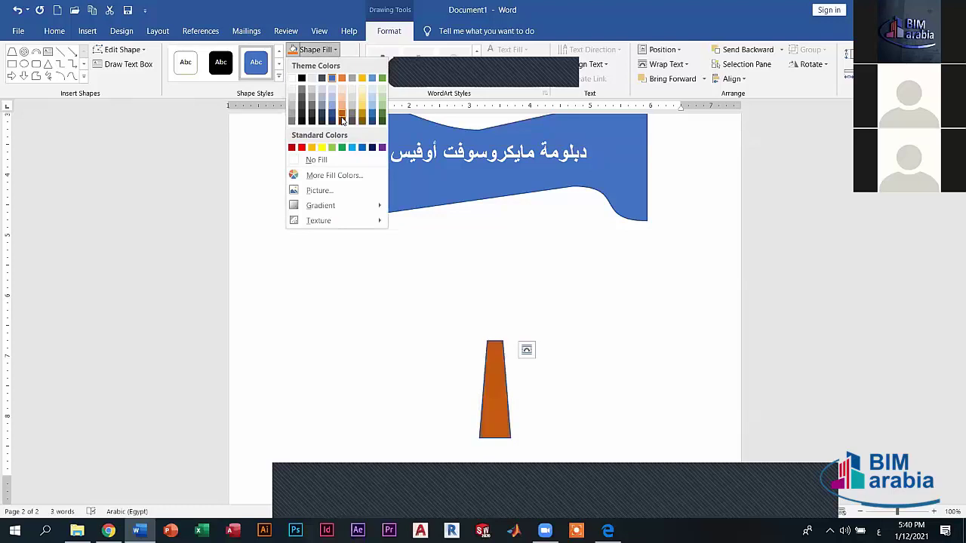
left_click(341, 122)
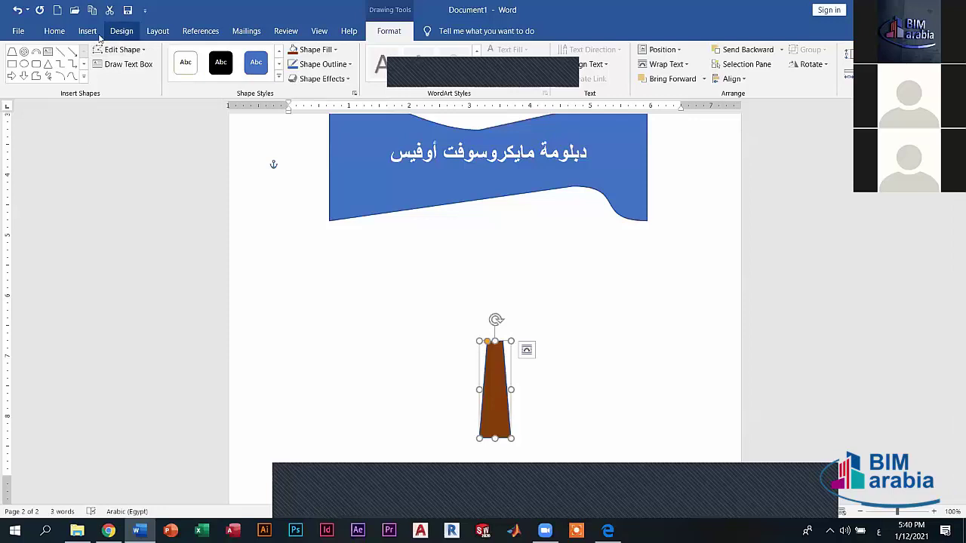
left_click(88, 30)
left_click(170, 74)
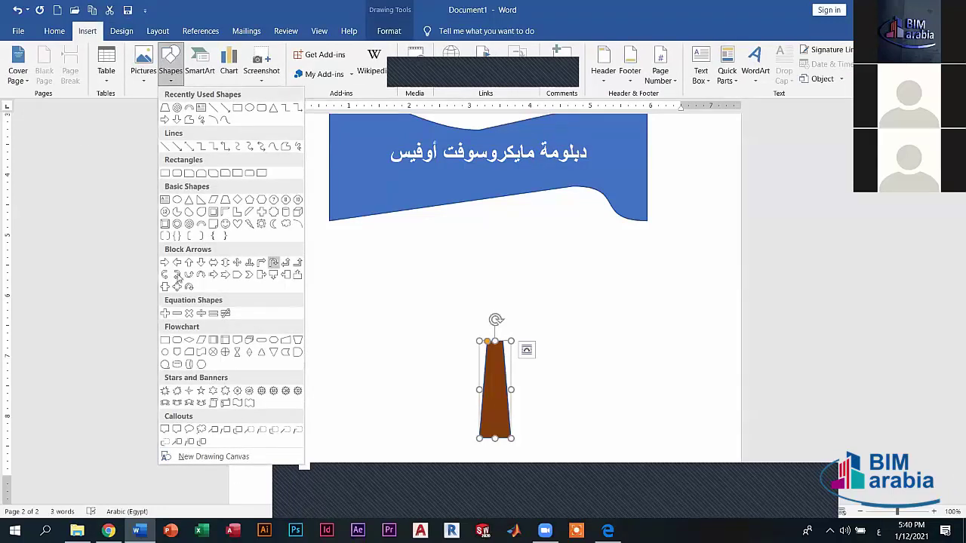
Draw a cloud above the brown trunk and fill it dark green.
left_click(287, 225)
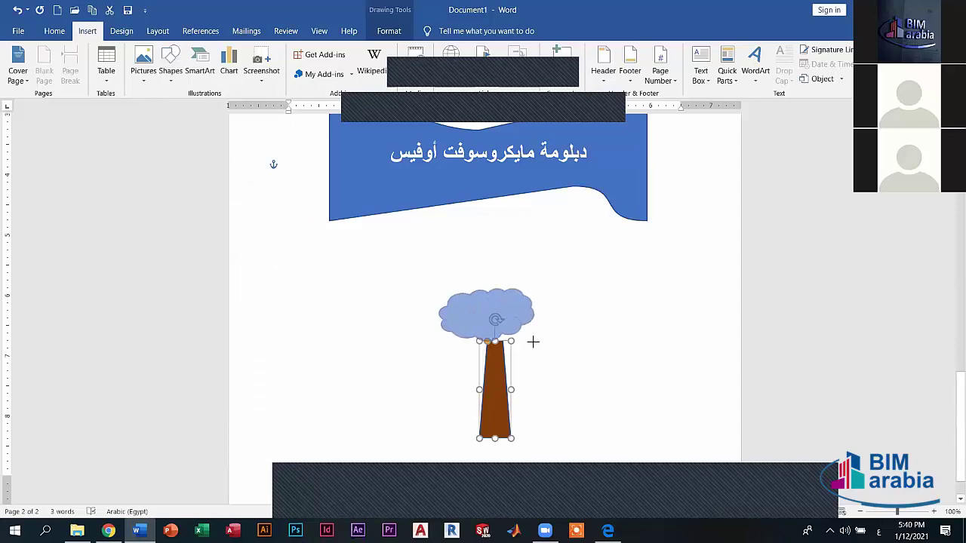
left_click_drag(438, 288, 535, 341)
left_click_drag(480, 319, 486, 320)
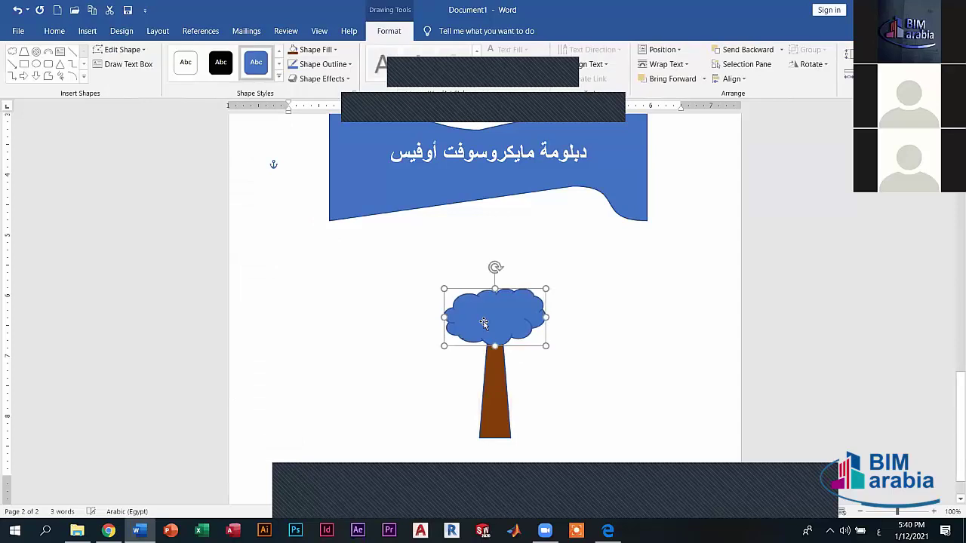
left_click(337, 50)
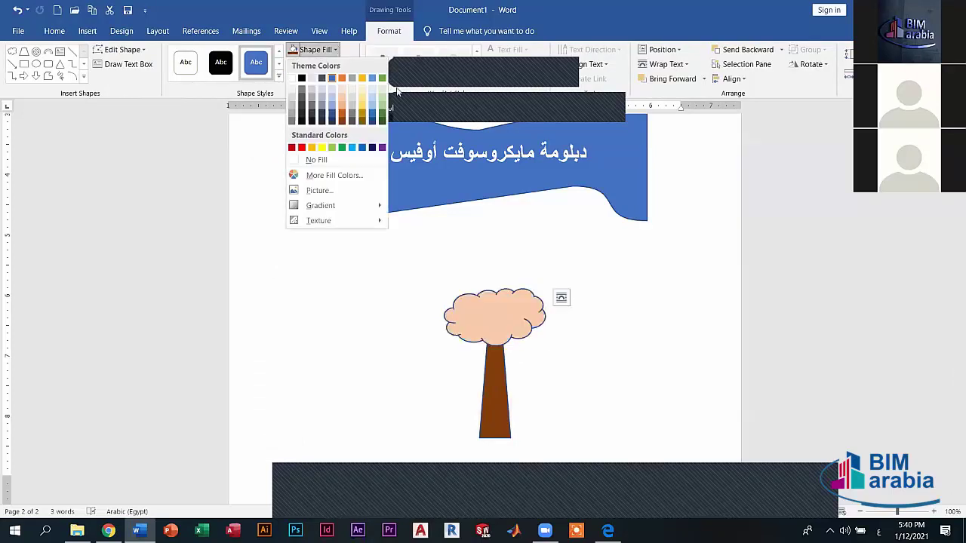
left_click(384, 123)
left_click(596, 436)
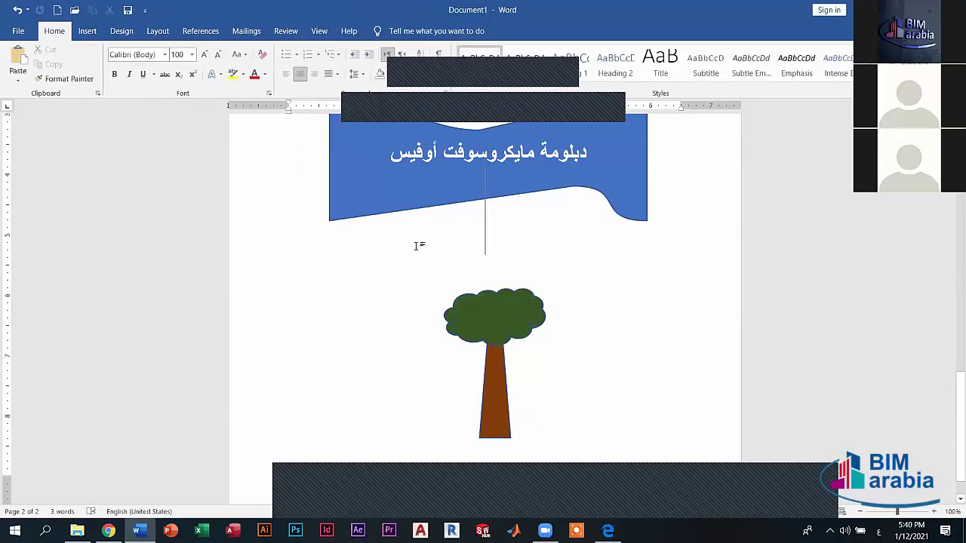
Group the cloud and trunk into one tree shape and nudge it into place.
left_click_drag(458, 293, 541, 449)
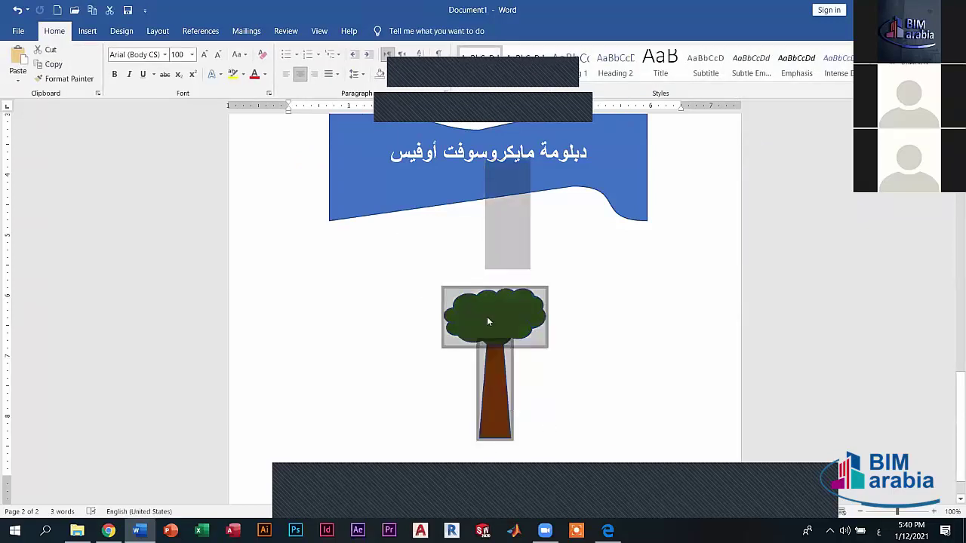
left_click(519, 395)
left_click(499, 406)
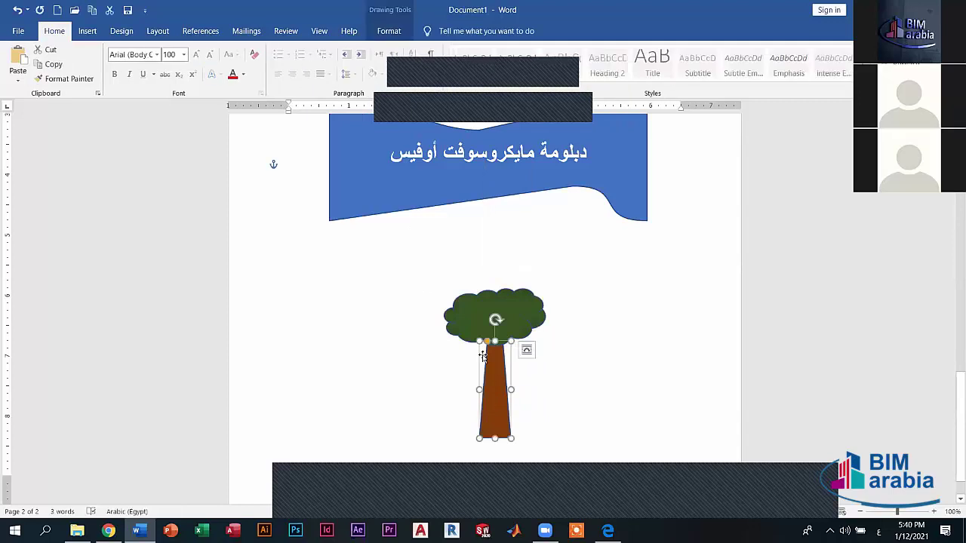
left_click(491, 320, "shift")
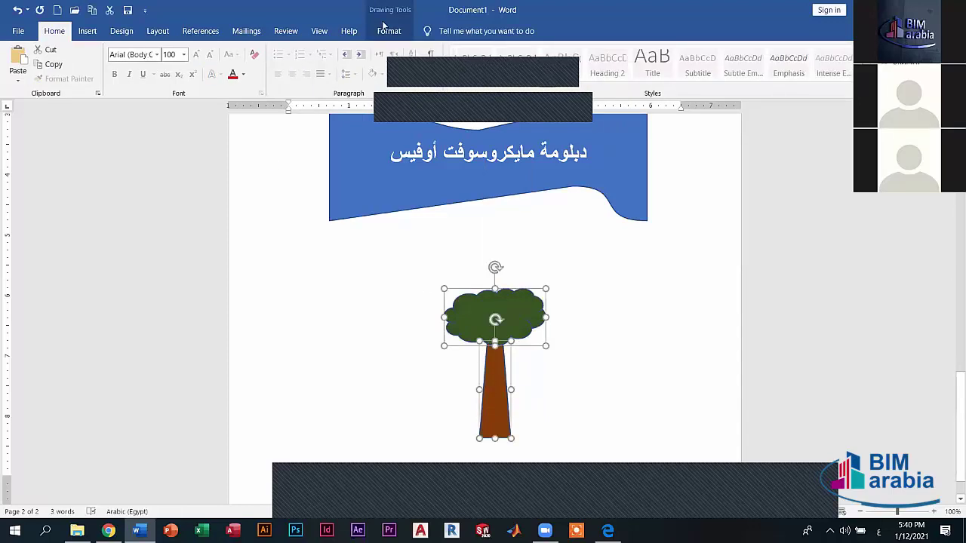
left_click(384, 26)
left_click(808, 49)
left_click(809, 65)
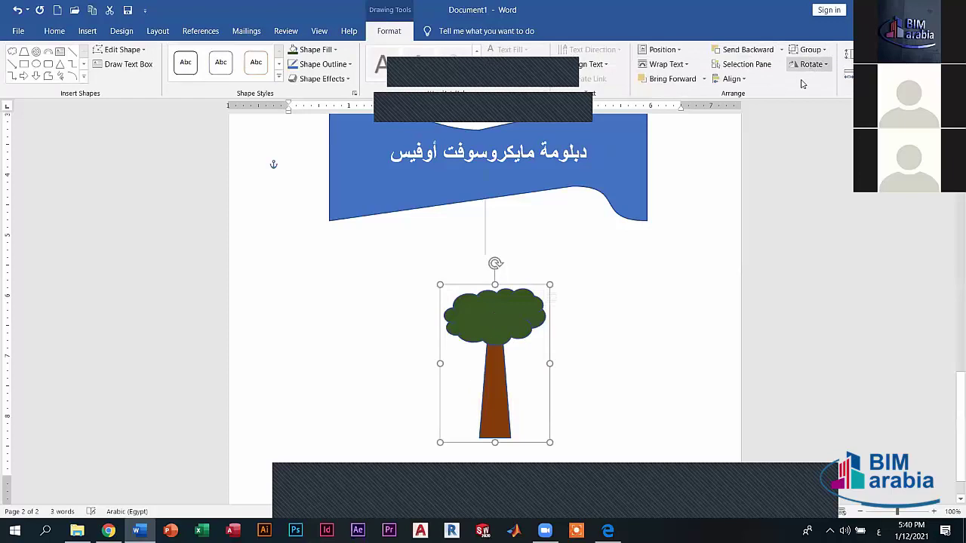
mouse_move(495, 284)
left_mouse_down()
mouse_move(485, 297)
mouse_move(507, 262)
left_mouse_up()
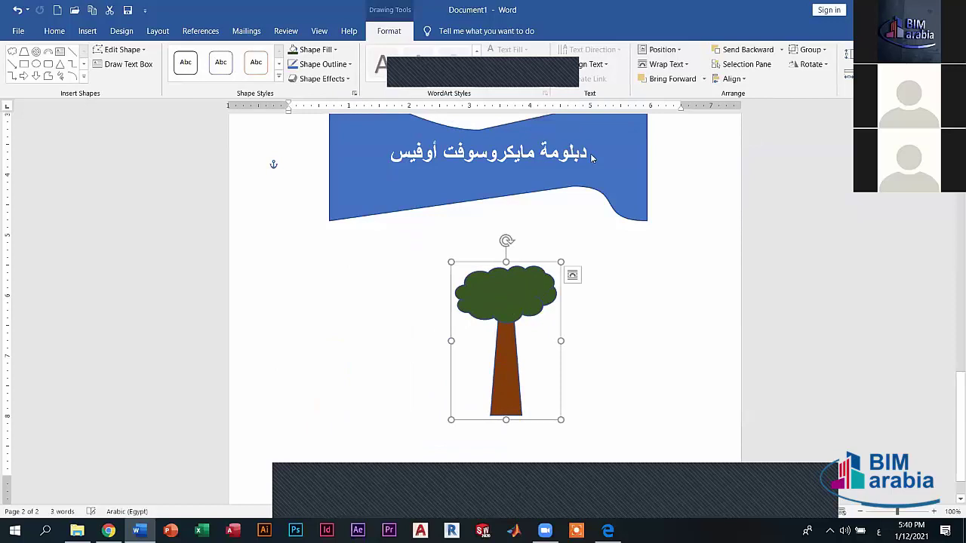
Scroll through the document, briefly entering and leaving footer editing.
scroll(563, 309, "up", 1)
scroll(587, 302, "up", 4)
scroll(588, 304, "down", 3)
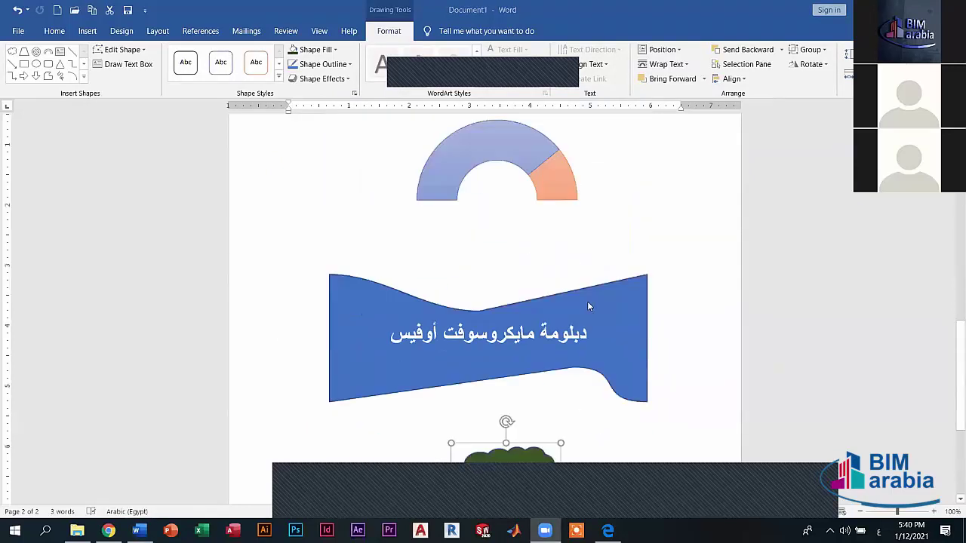
scroll(589, 305, "down", 3)
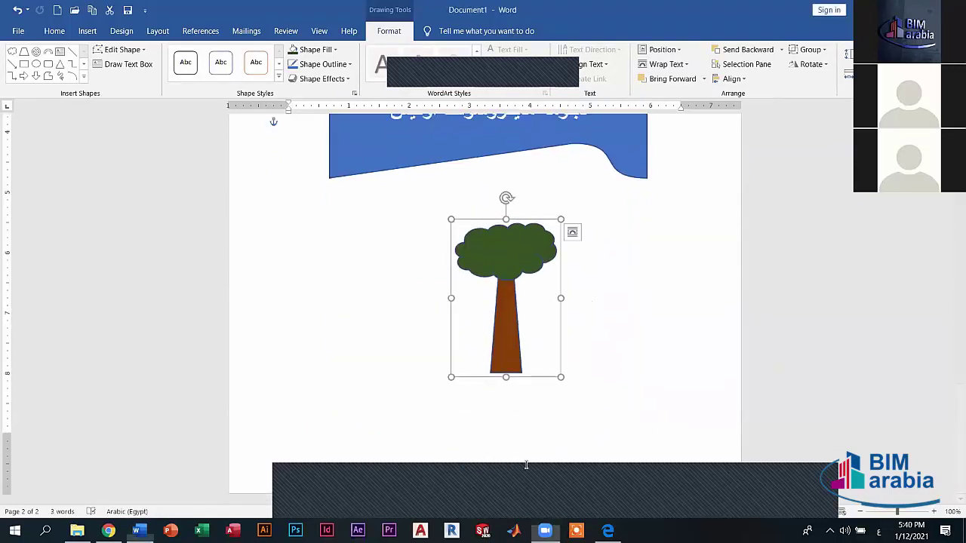
double_click(507, 440)
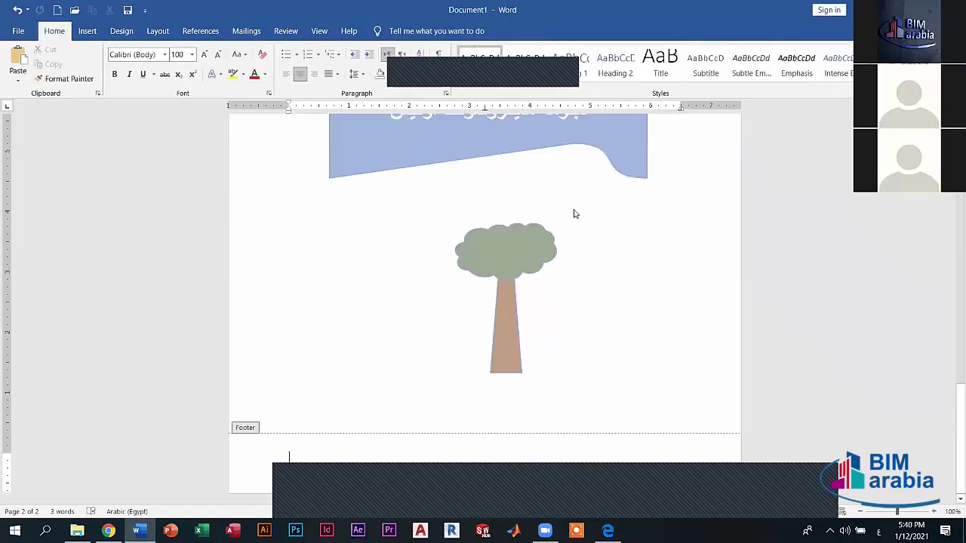
scroll(539, 185, "up", 2)
scroll(539, 185, "up", 1)
scroll(539, 185, "up", 2)
scroll(538, 185, "down", 1)
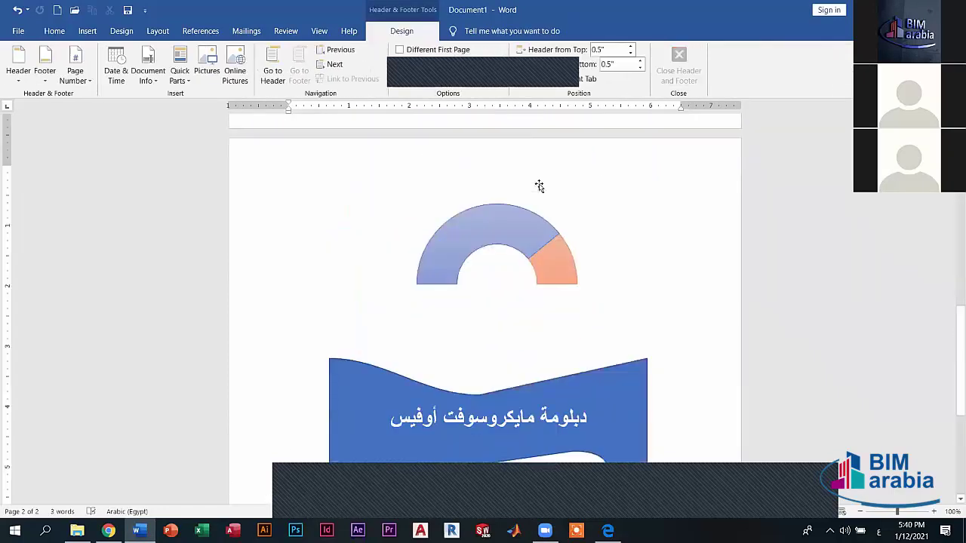
double_click(508, 274)
scroll(517, 286, "down", 3)
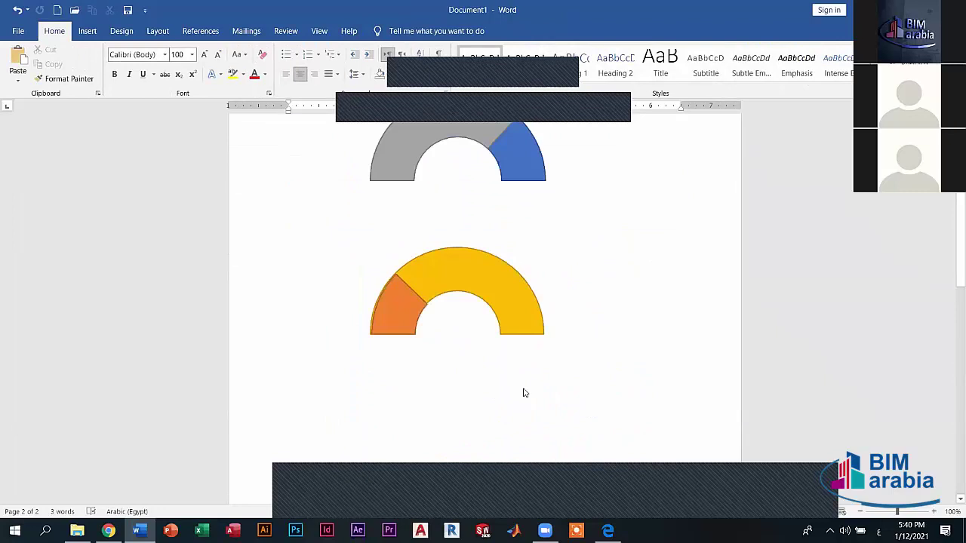
scroll(521, 390, "down", 3)
Press Enter beside the tree to start page 3 and shrink the font size to 16.
left_click(510, 408)
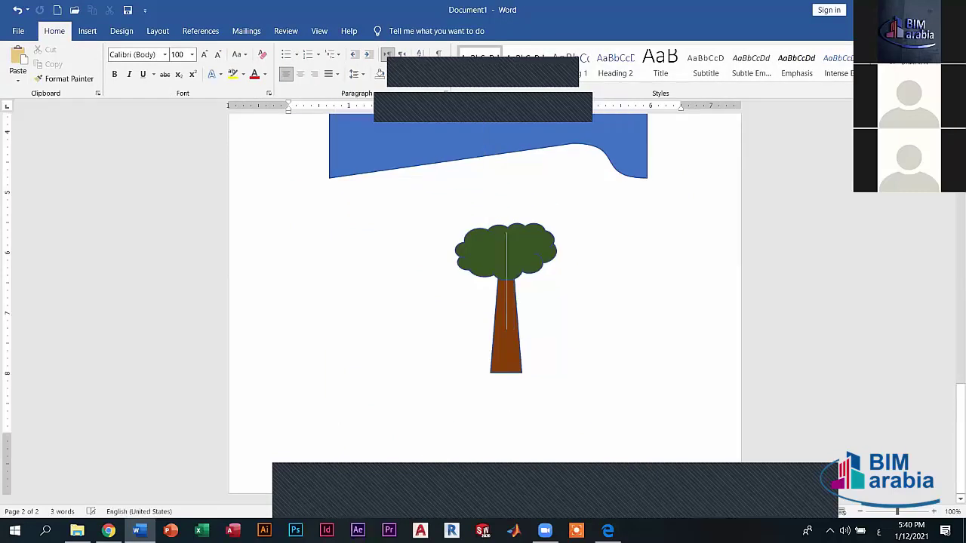
key("Return")
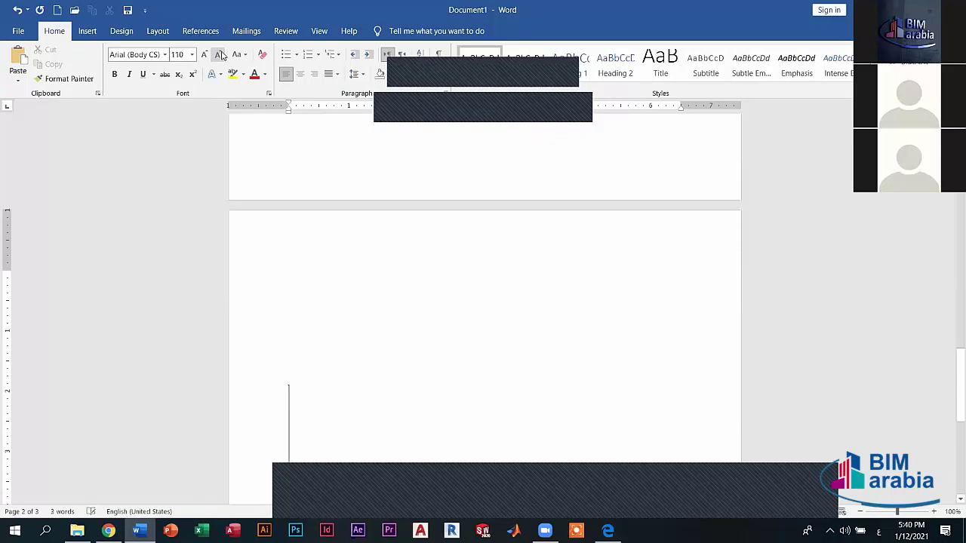
key("alt+shift")
left_click(218, 55)
left_click(219, 56)
left_click(219, 55)
left_click(218, 55)
left_click(218, 55)
left_click(219, 55)
left_click(219, 55)
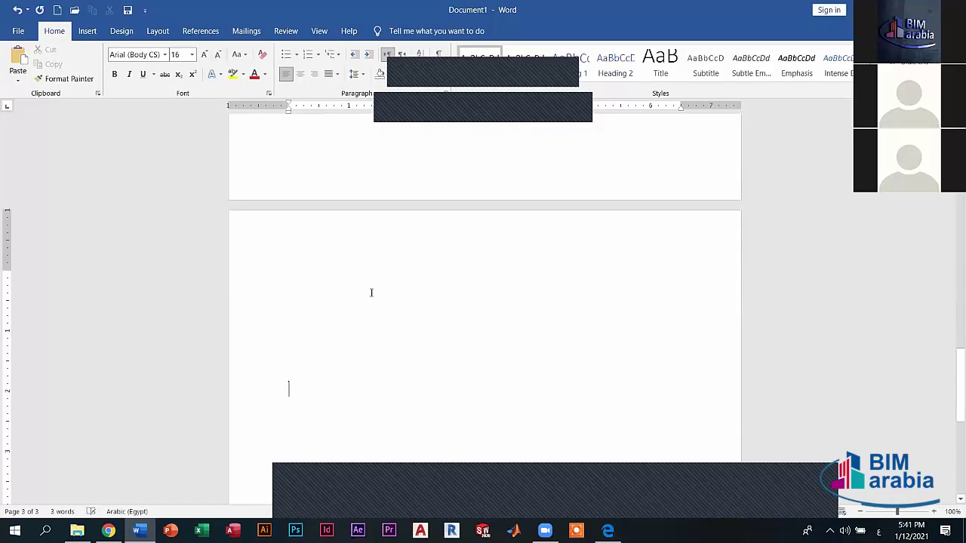
Reduce the font size to 22 lower on the page and add lines onto the third page.
double_click(426, 273)
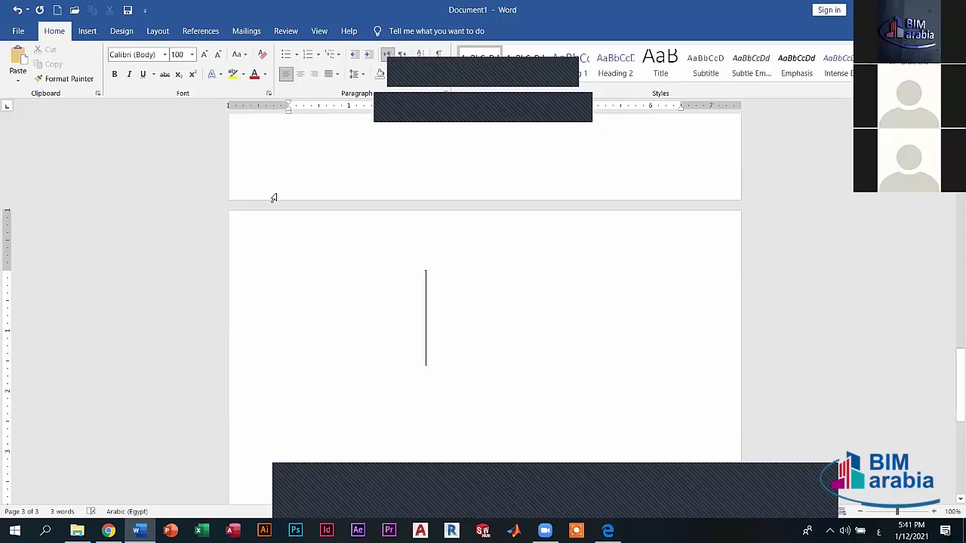
left_click(219, 55)
left_click(219, 55)
left_click(219, 55)
left_click(219, 55)
left_click(219, 55)
left_click(219, 55)
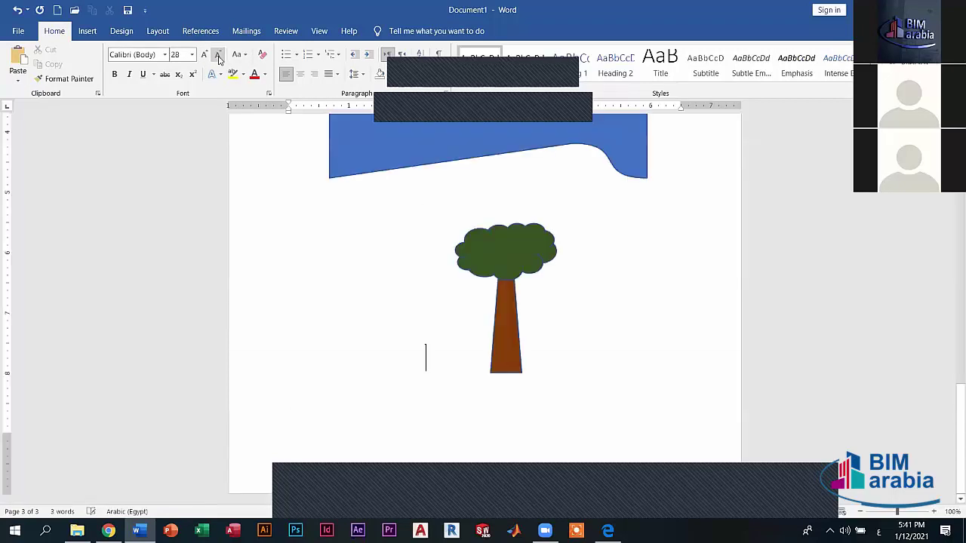
left_click(219, 58)
left_click(219, 57)
left_click(219, 58)
key("Return")
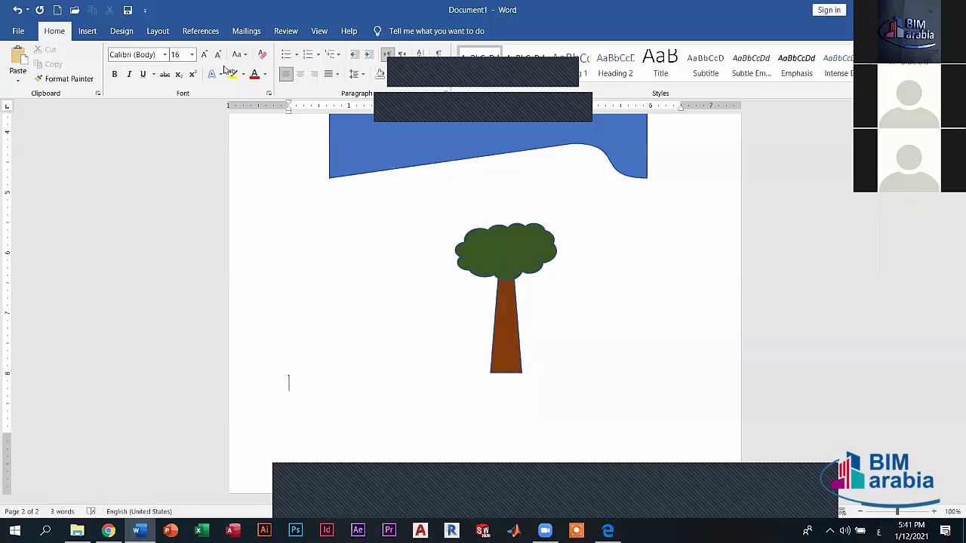
left_click(157, 30)
key("Return")
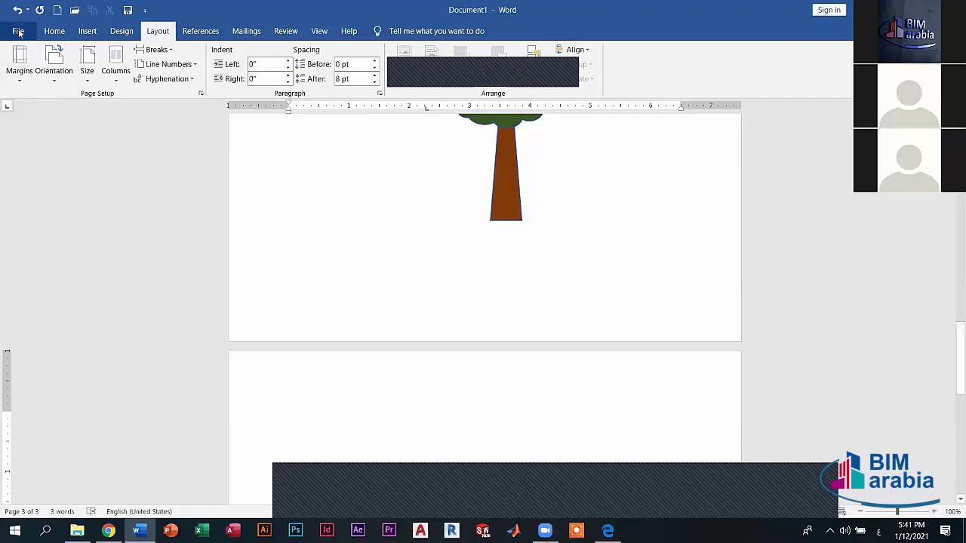
Open Word Options and scroll the Advanced settings toward Show document content.
left_click(16, 32)
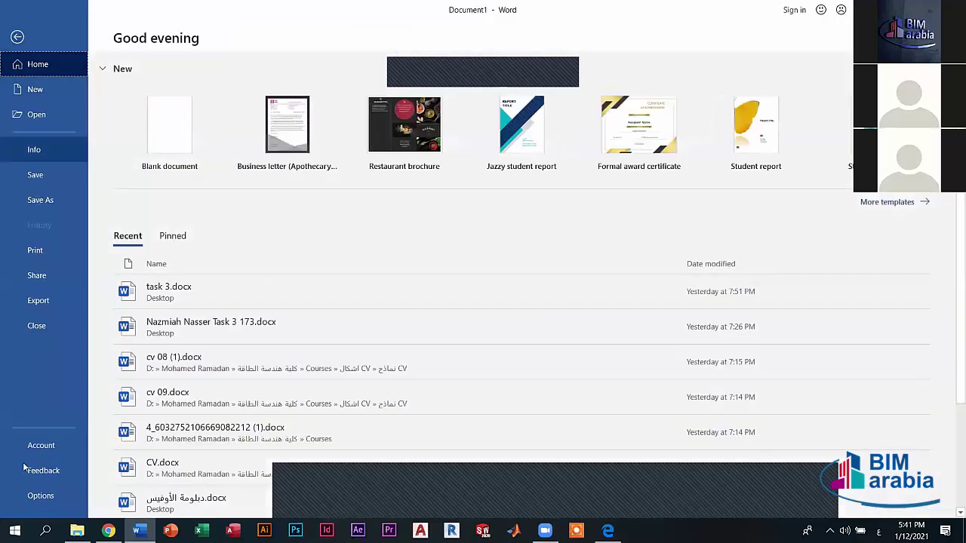
left_click(41, 495)
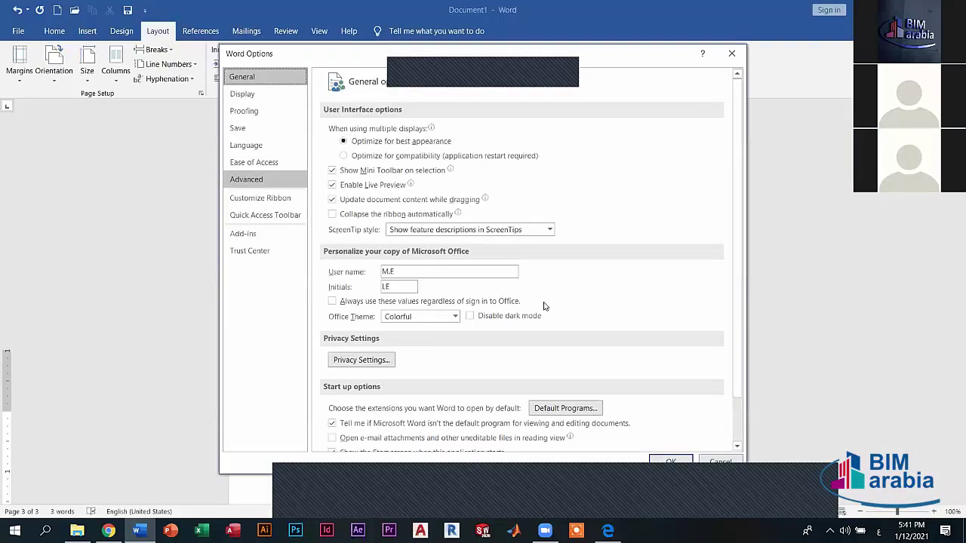
scroll(741, 158, "down", 2)
scroll(741, 147, "down", 2)
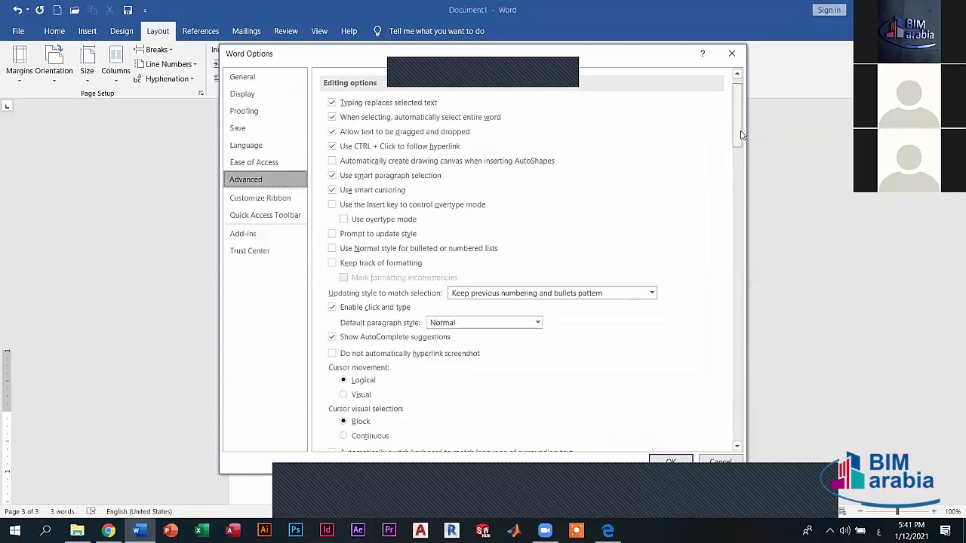
scroll(741, 140, "down", 2)
scroll(740, 140, "up", 3)
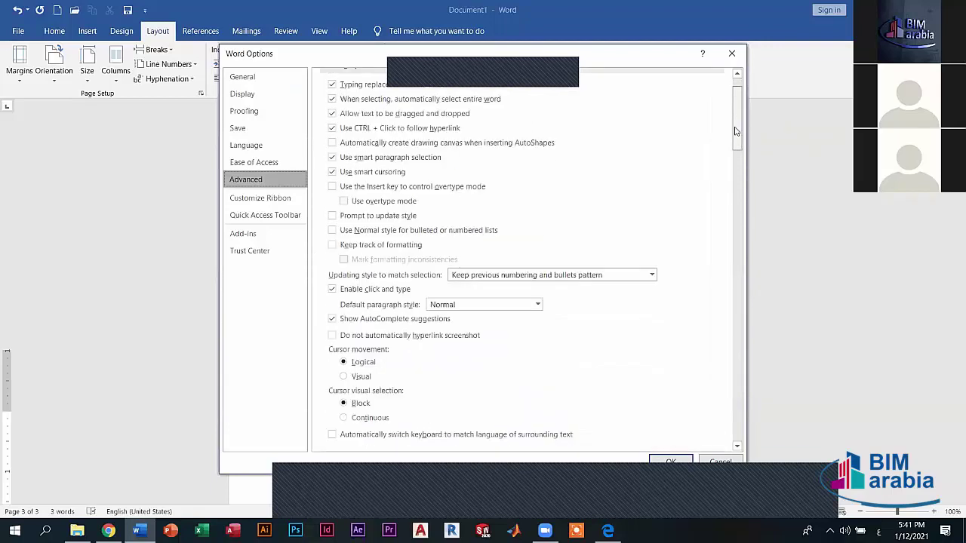
scroll(732, 140, "down", 3)
scroll(730, 140, "down", 2)
Open the Numeral dropdown under Show document content, currently set to Context.
scroll(730, 140, "up", 2)
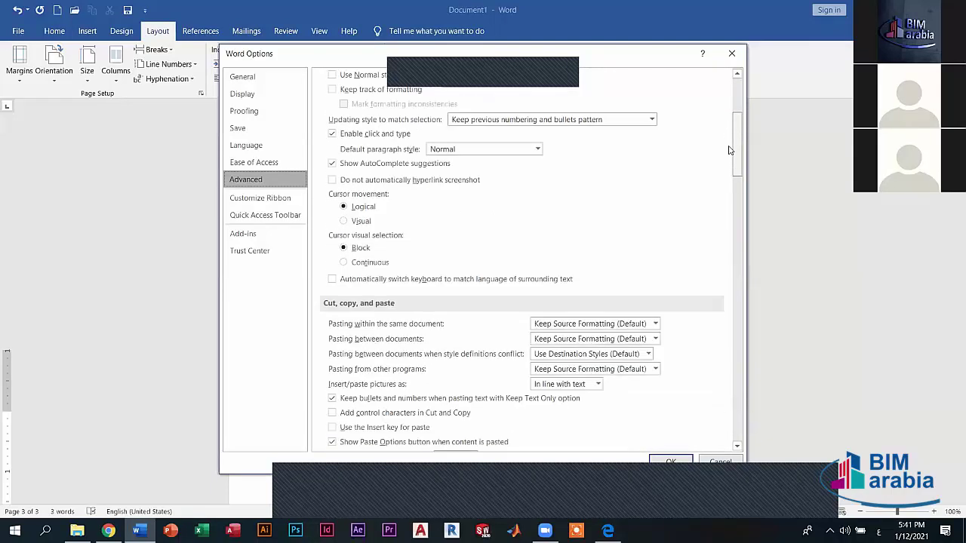
scroll(731, 140, "down", 3)
left_click_drag(732, 159, 728, 213)
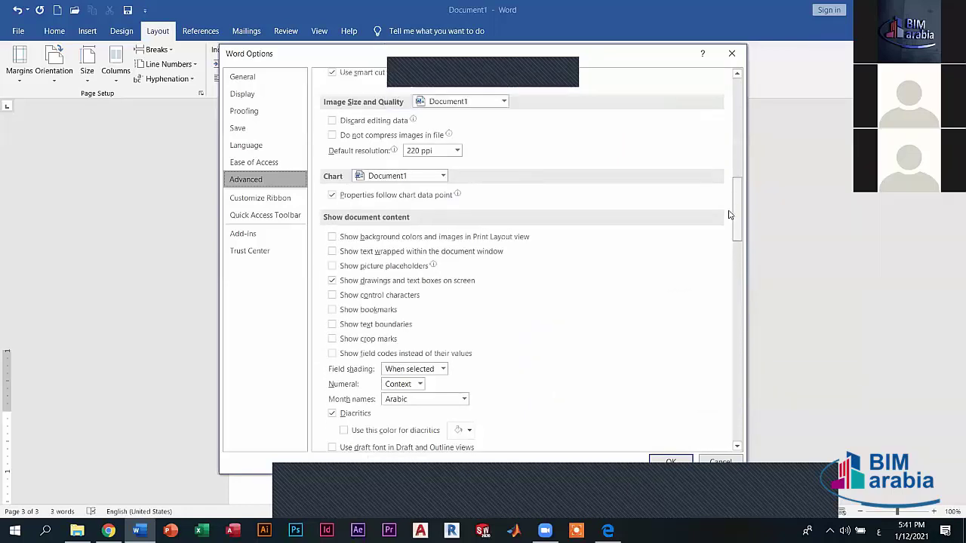
scroll(324, 196, "down", 3)
scroll(324, 196, "down", 1)
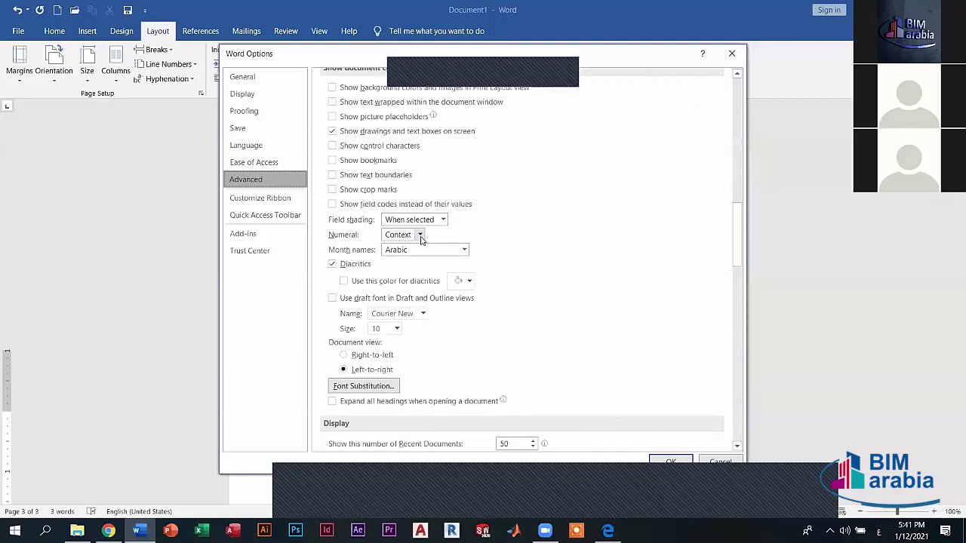
left_click(413, 234)
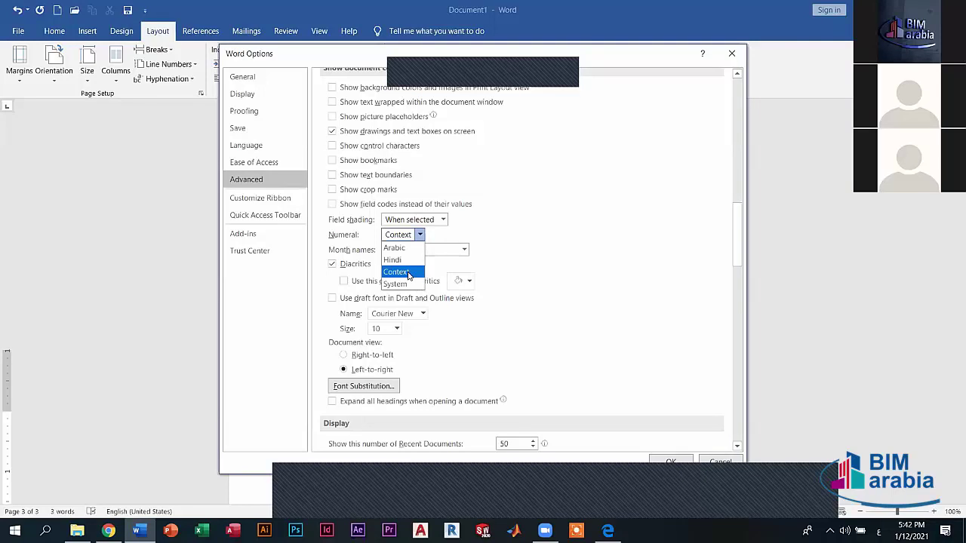
Keep the numeral style at Context and close Word Options to return to the document.
left_click(419, 236)
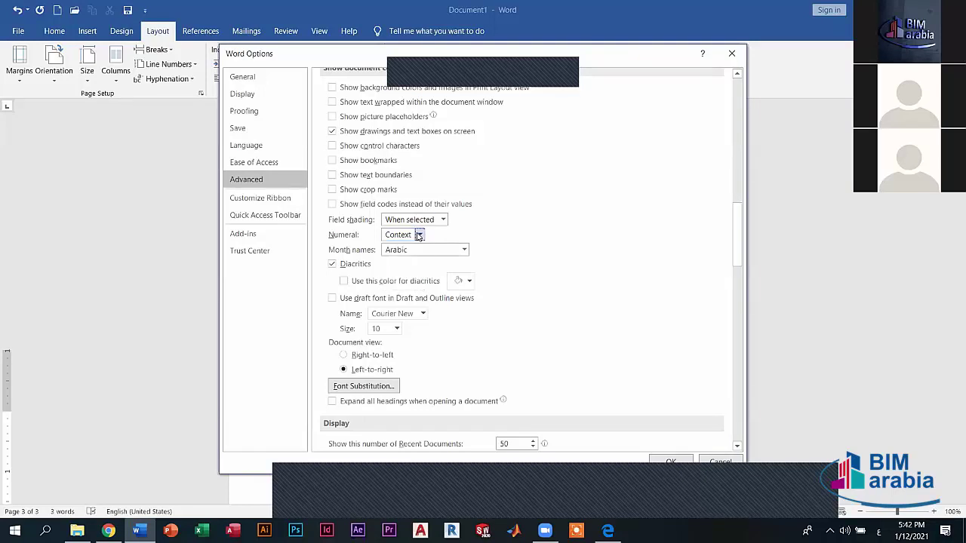
left_click(421, 235)
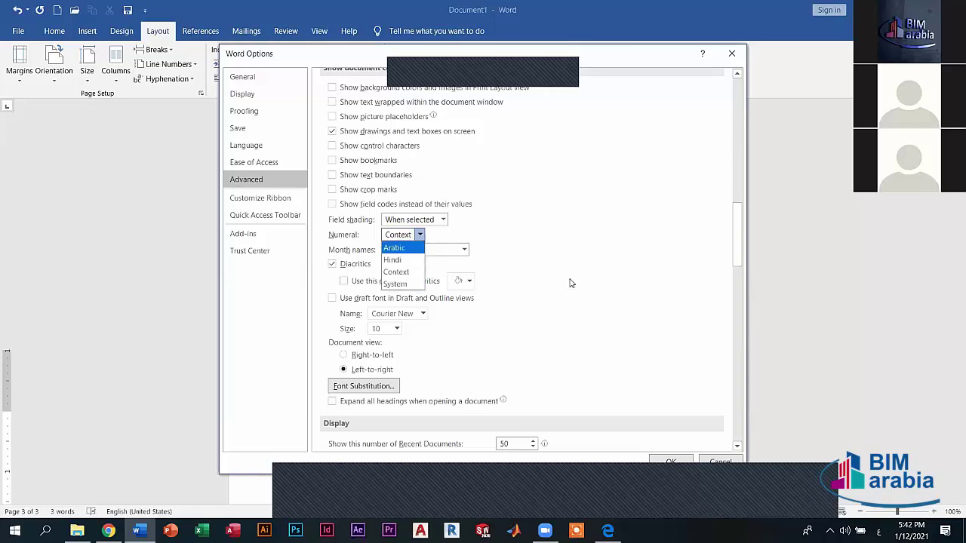
left_click(732, 57)
left_click(732, 57)
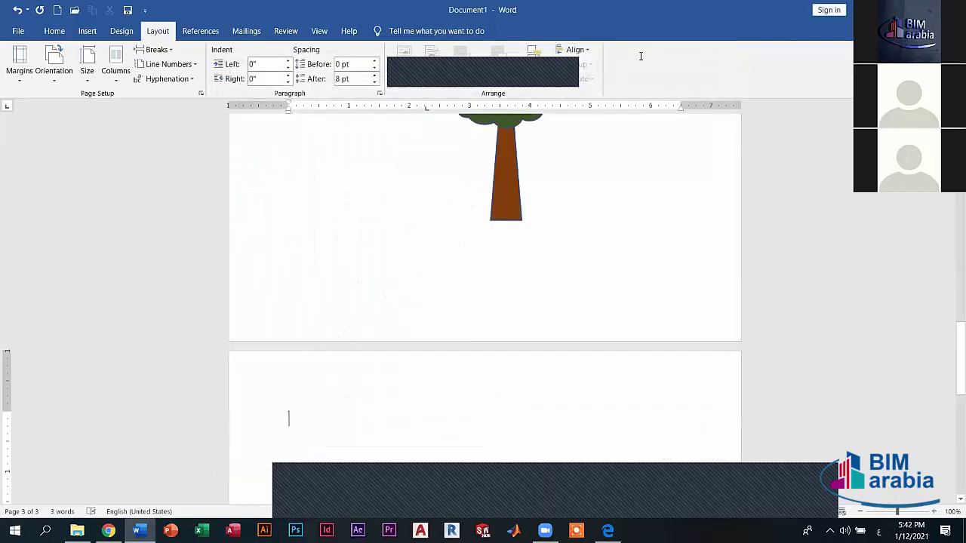
Open the SmartArt chooser and preview List layouts such as Vertical Box List and Stacked List.
left_click(88, 31)
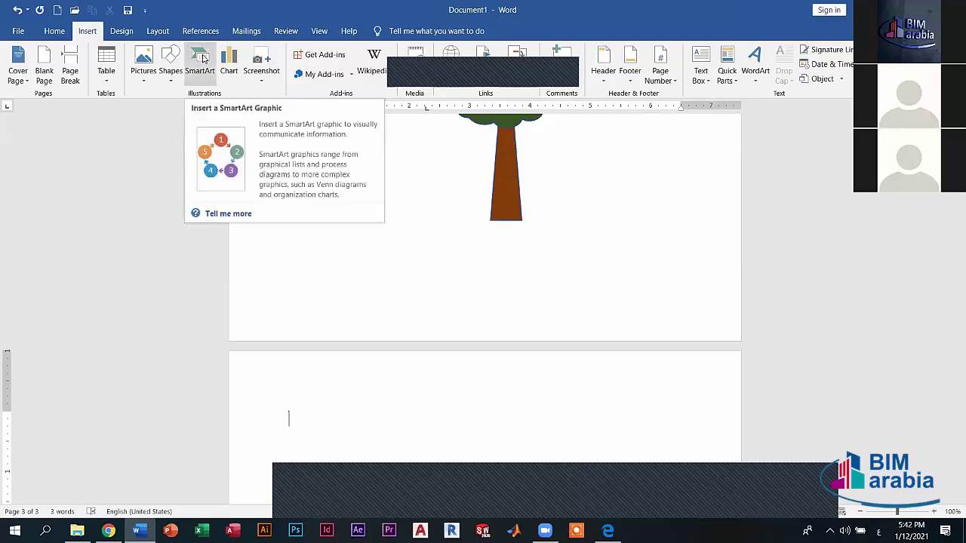
left_click(200, 61)
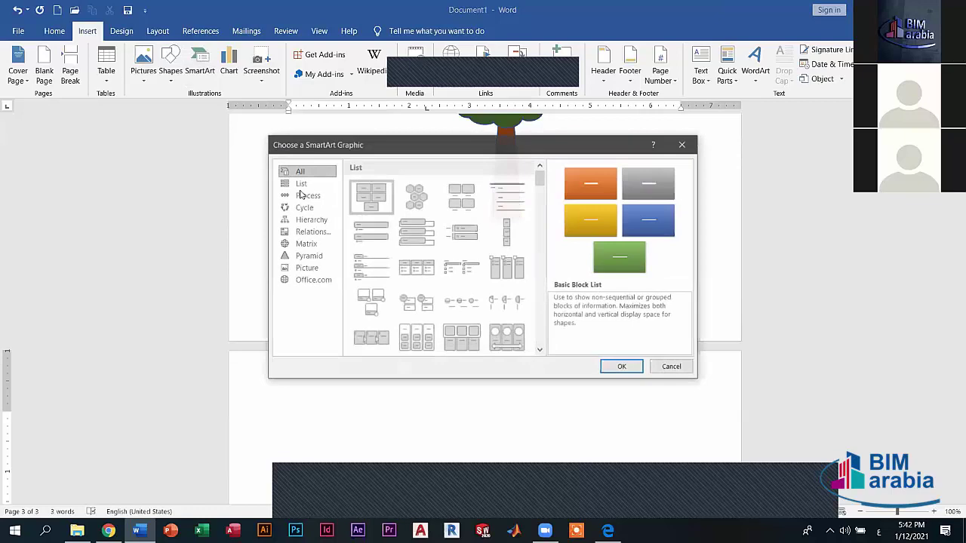
left_click(302, 195)
left_click(302, 185)
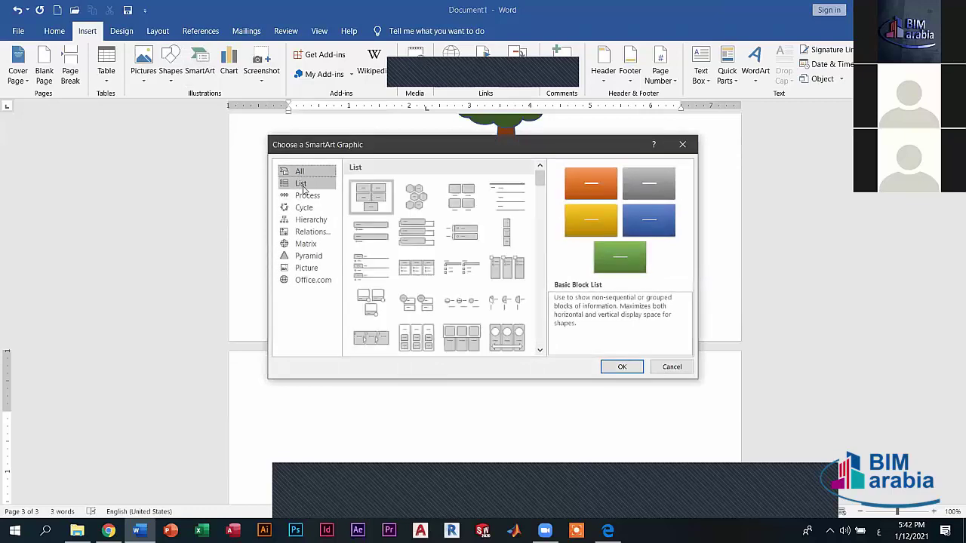
left_click(302, 195)
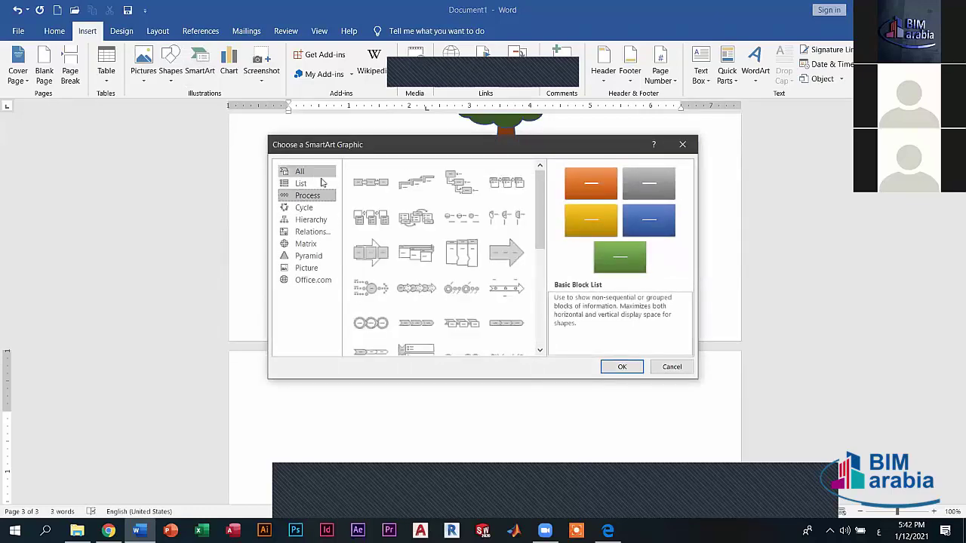
left_click(321, 183)
left_click(433, 225)
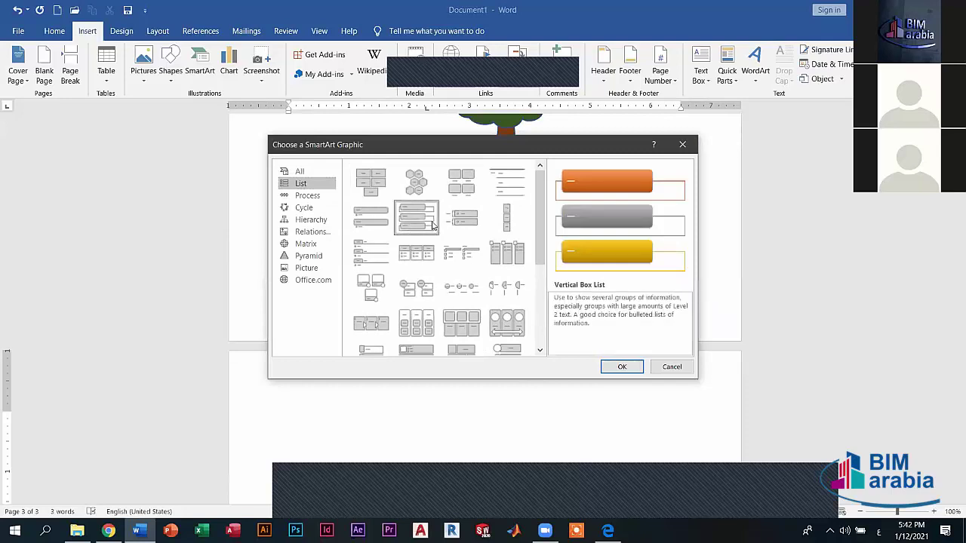
left_click(498, 226)
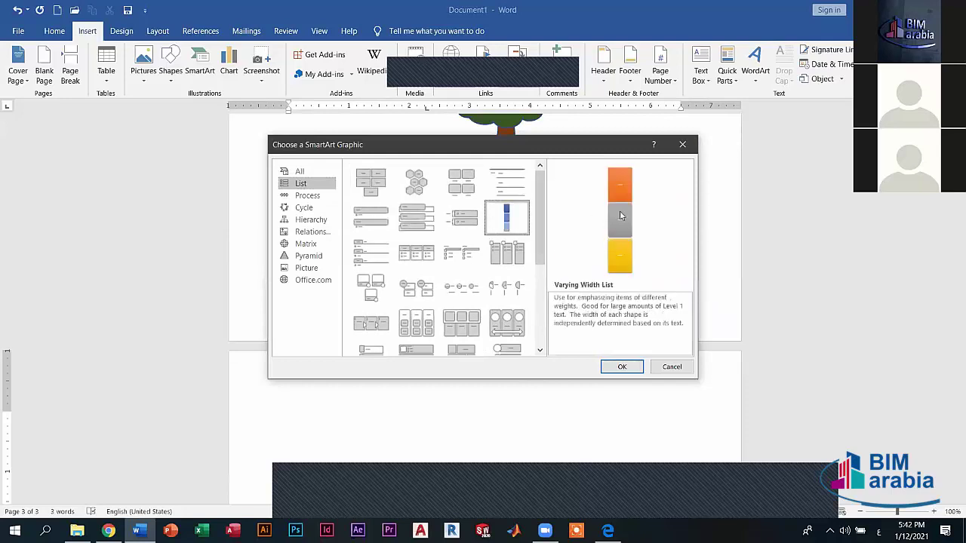
left_click(416, 289)
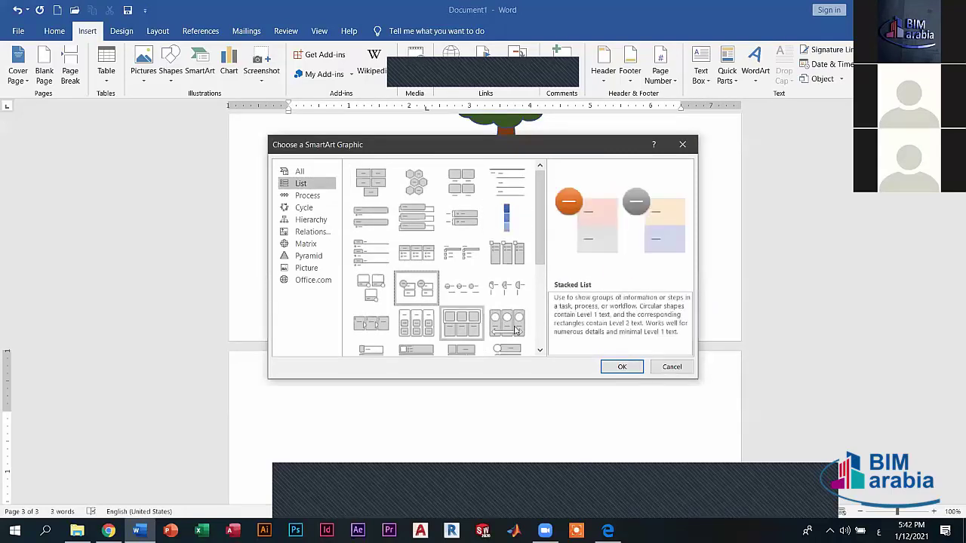
left_click(516, 330)
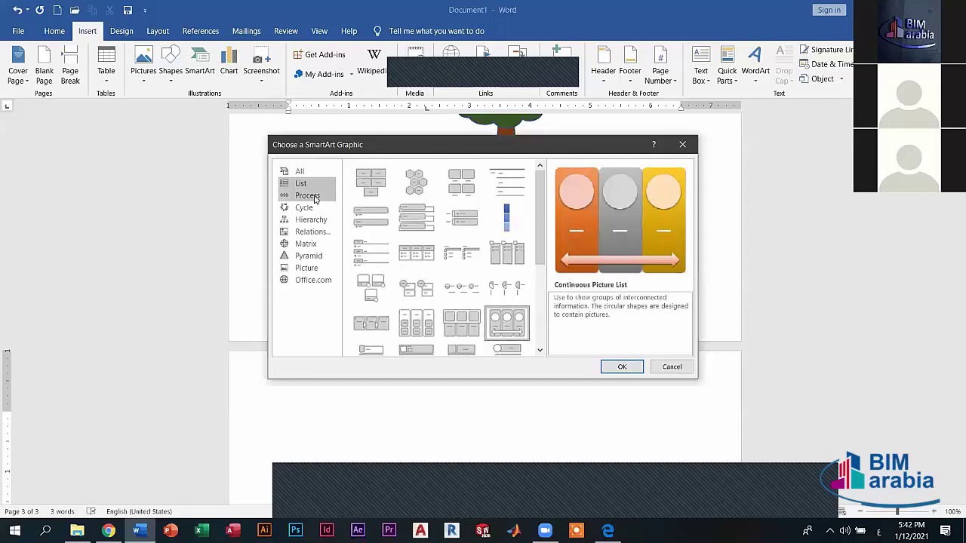
Preview Process layouts like Process Arrows and Step Down Process, then view the Cycle category.
left_click(307, 195)
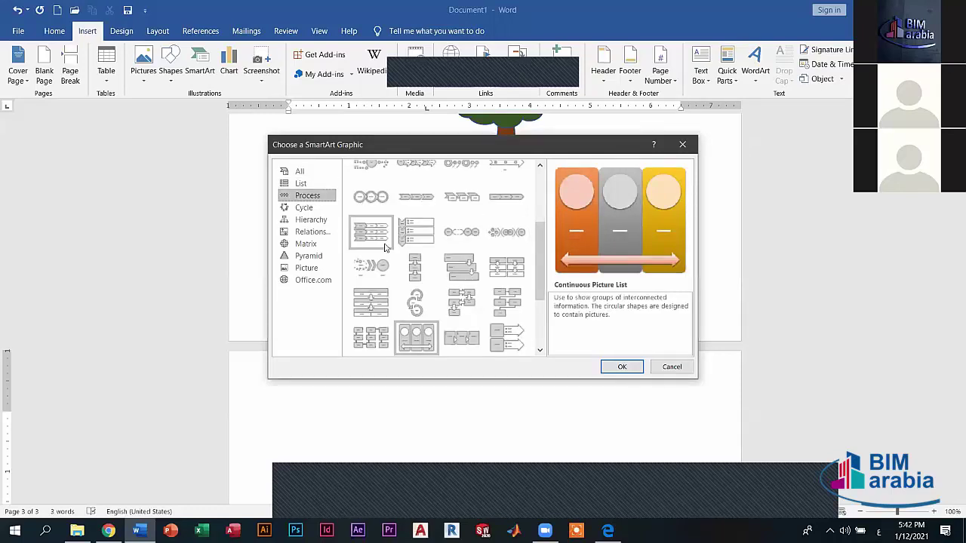
scroll(385, 248, "up", 3)
left_click(416, 289)
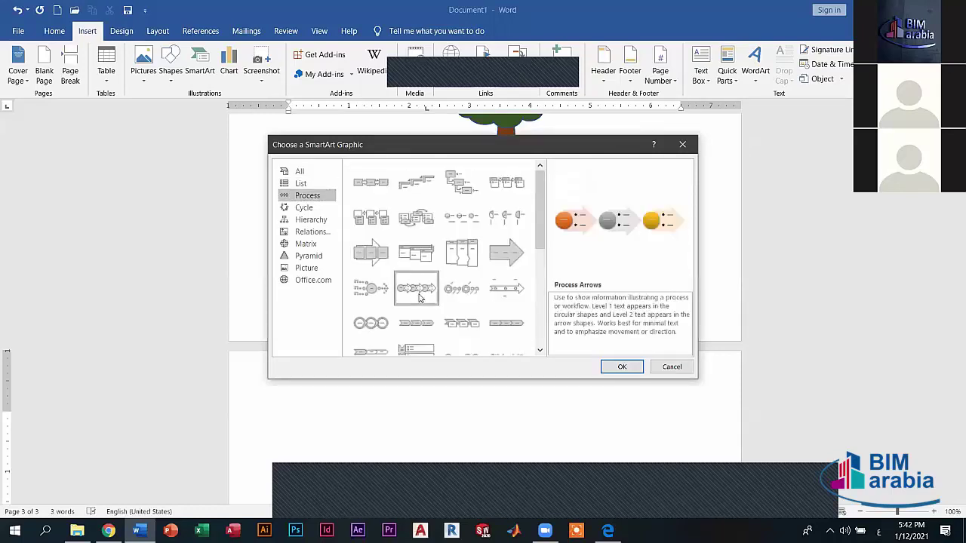
left_click(360, 291)
left_click(459, 294)
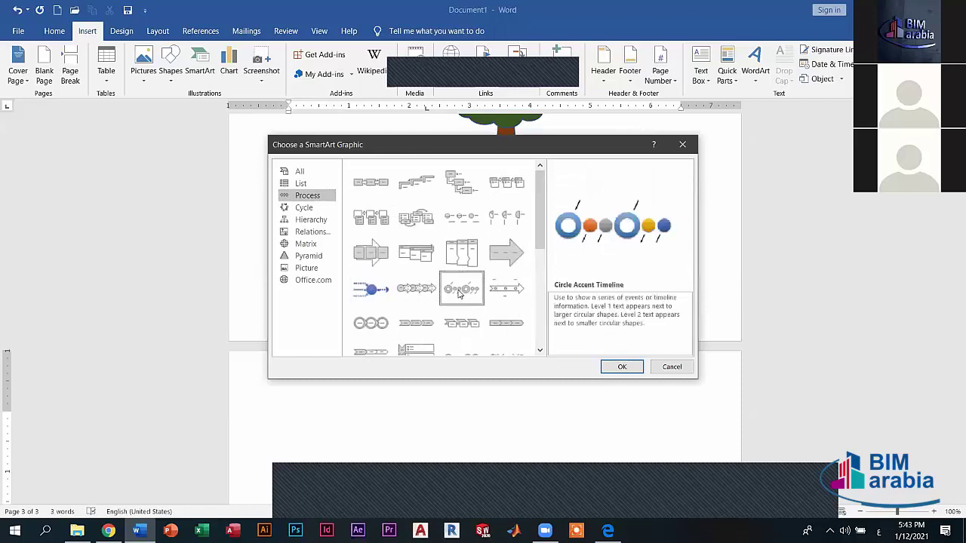
left_click(462, 185)
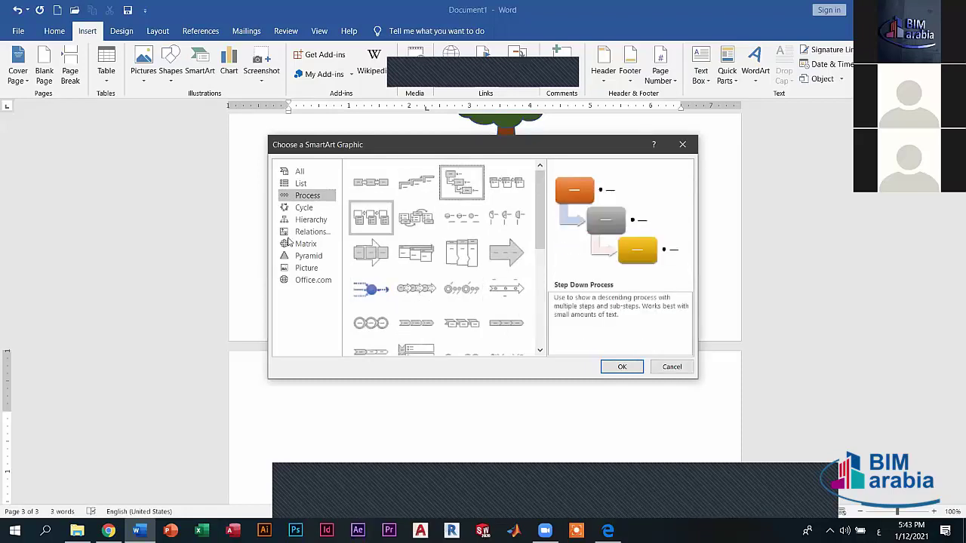
left_click(317, 210)
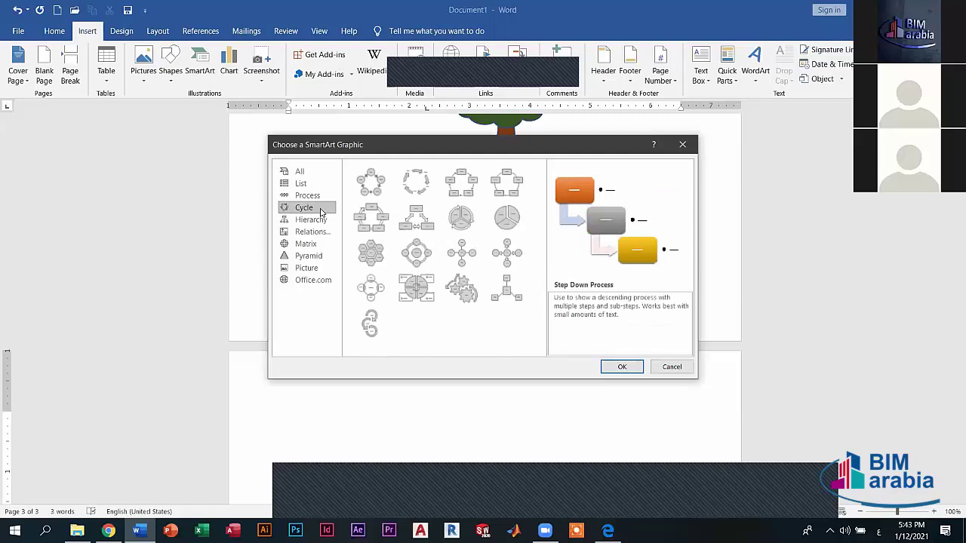
Preview Cycle, Hierarchy and Relationship layouts such as Segmented Cycle, Table Hierarchy and Gear.
left_click(459, 218)
left_click(416, 288)
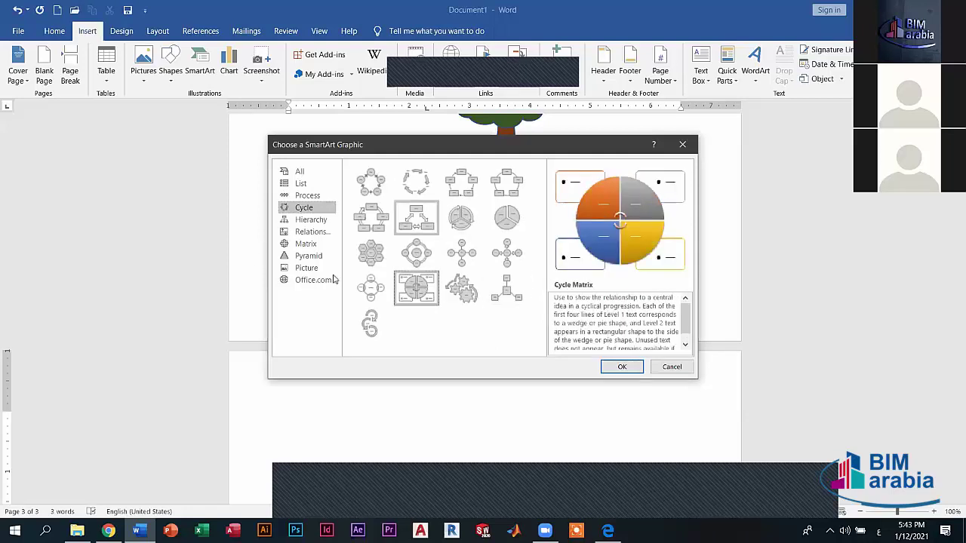
left_click(306, 219)
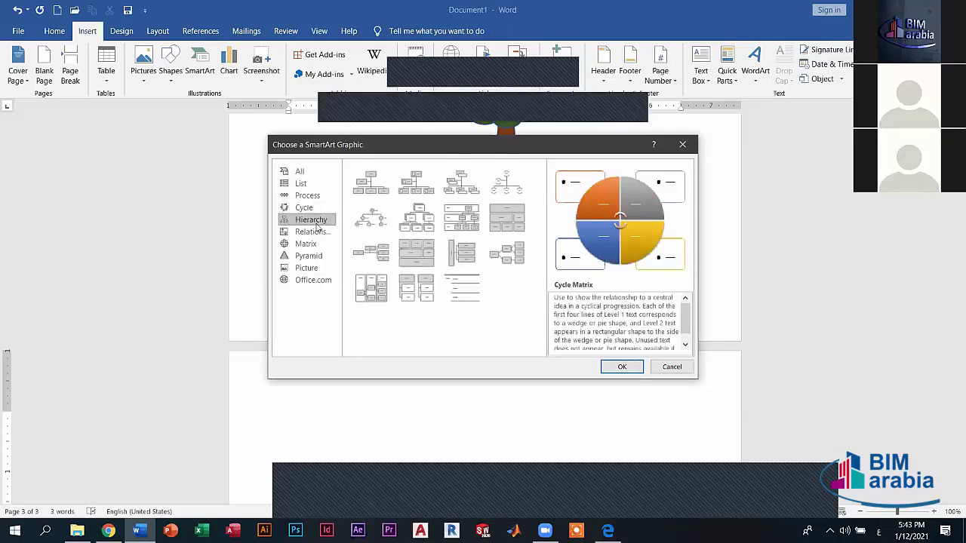
left_click(415, 214)
left_click(457, 216)
left_click(506, 218)
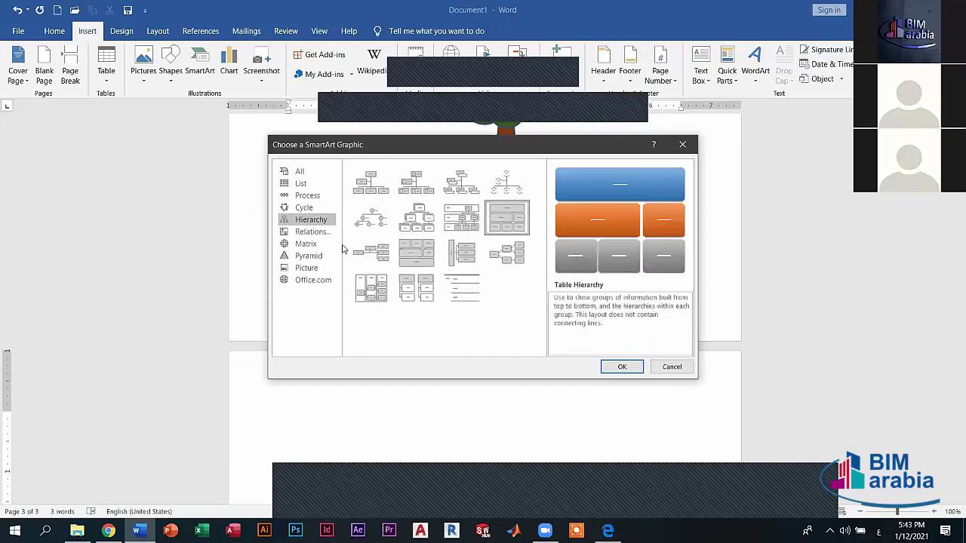
left_click(310, 232)
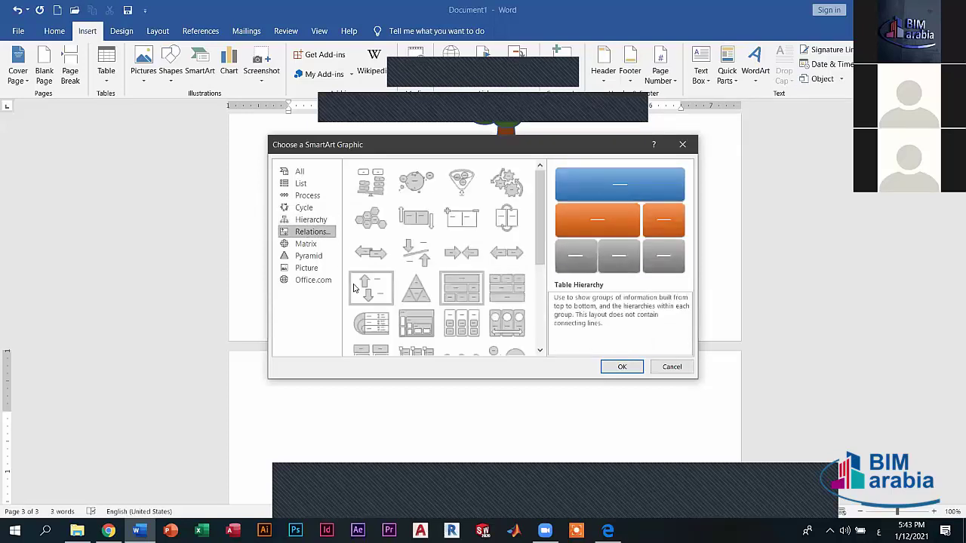
left_click(461, 183)
left_click(507, 183)
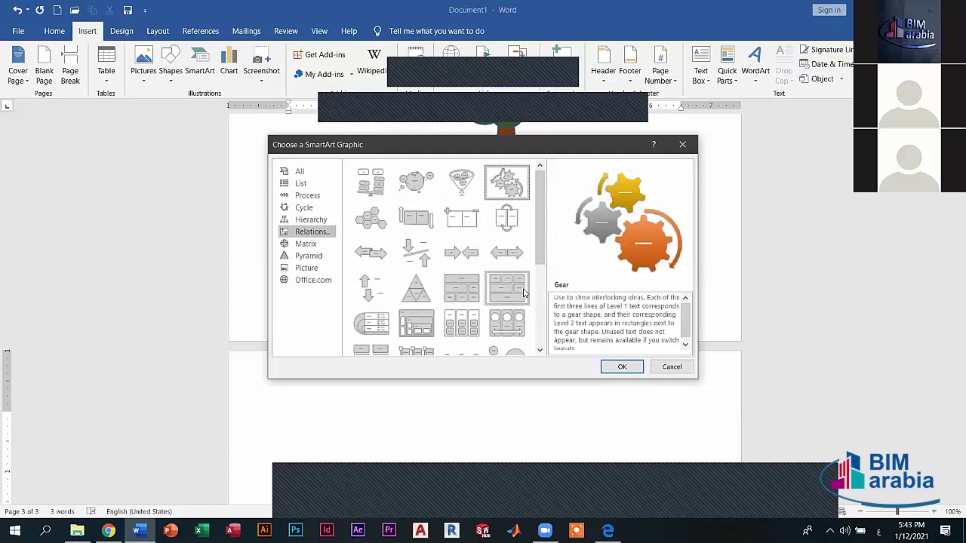
left_click(506, 323)
Preview Matrix and Pyramid layouts, including Grid Matrix, Basic Matrix and Basic Pyramid.
left_click(305, 244)
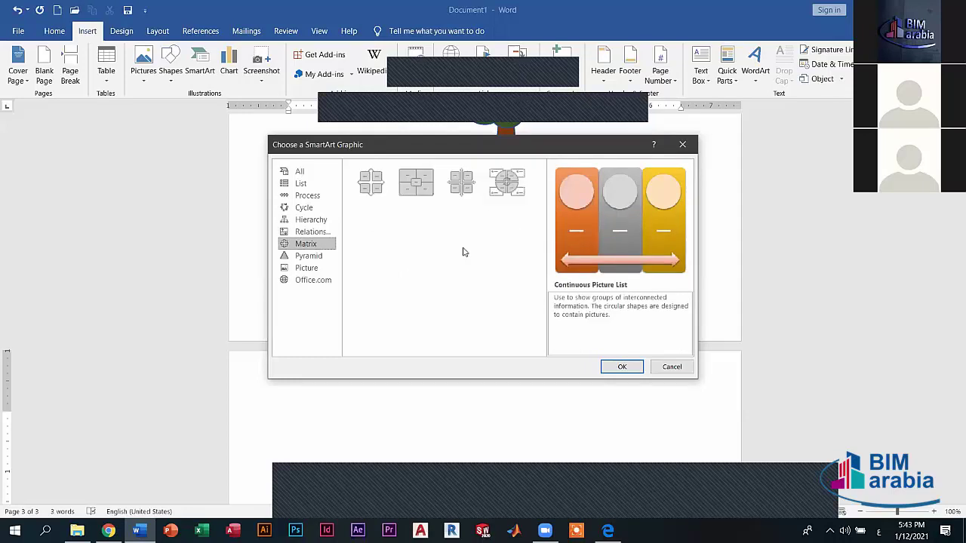
left_click(506, 183)
left_click(461, 183)
left_click(416, 183)
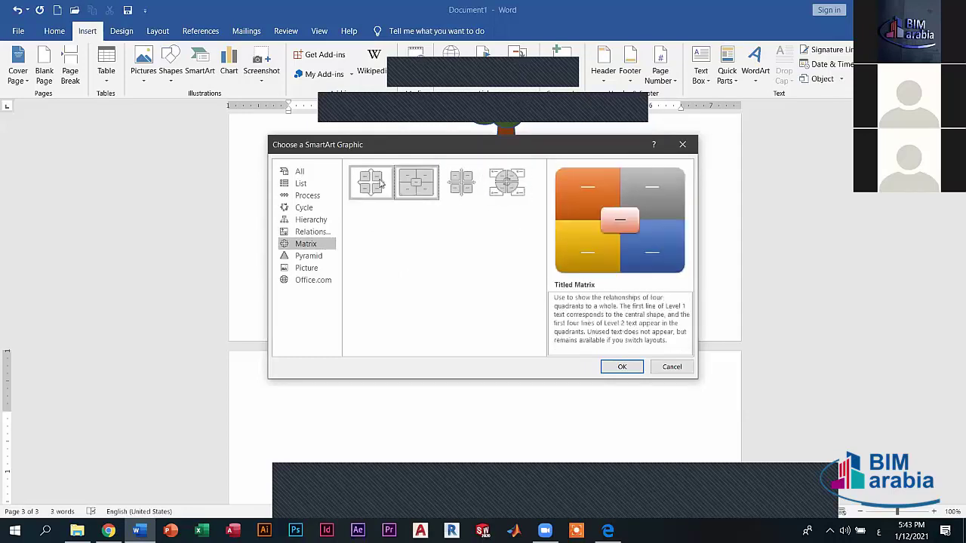
left_click(381, 183)
left_click(308, 255)
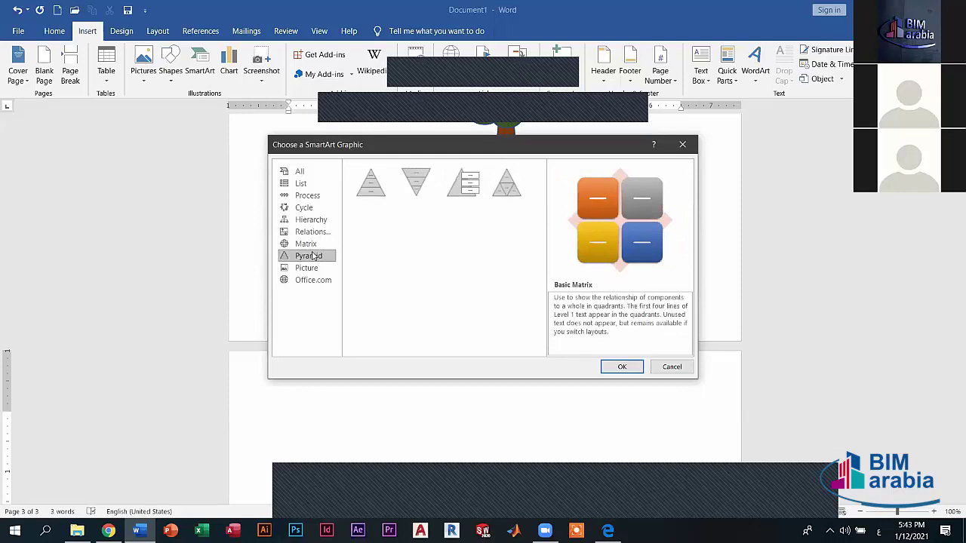
left_click(472, 176)
left_click(377, 188)
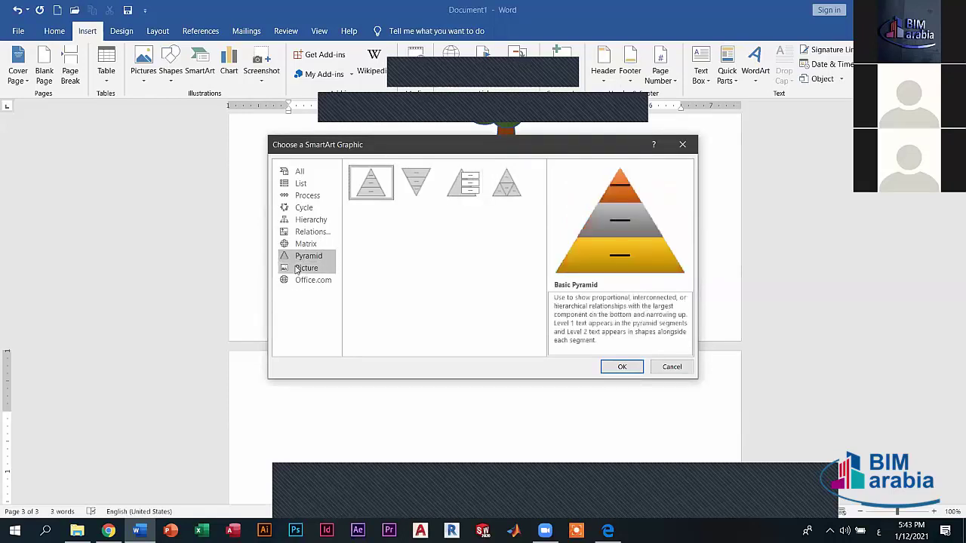
Preview Picture, Office.com and Process layouts like Picture Grid, Interconnected Rings and Circular Bending Process.
left_click(298, 268)
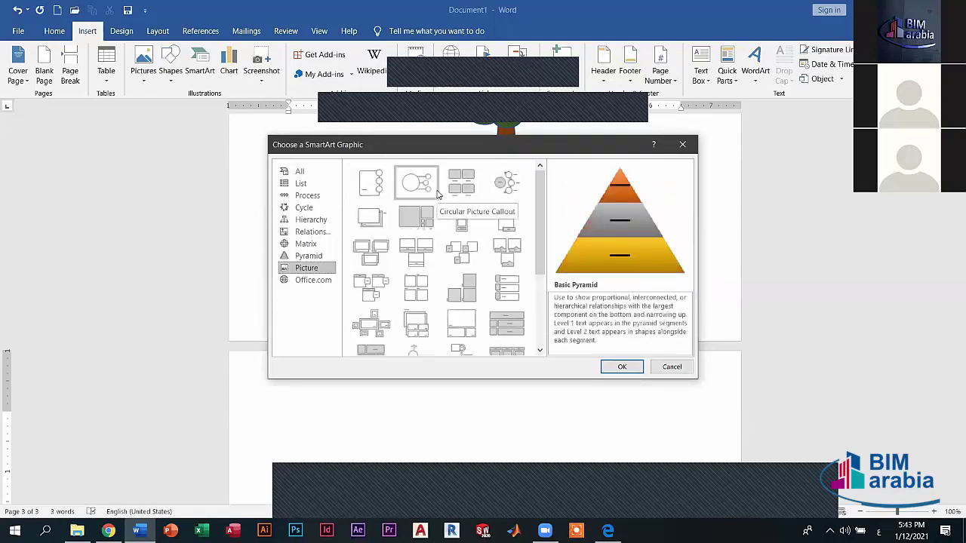
left_click(381, 178)
left_click(446, 225)
left_click(447, 288)
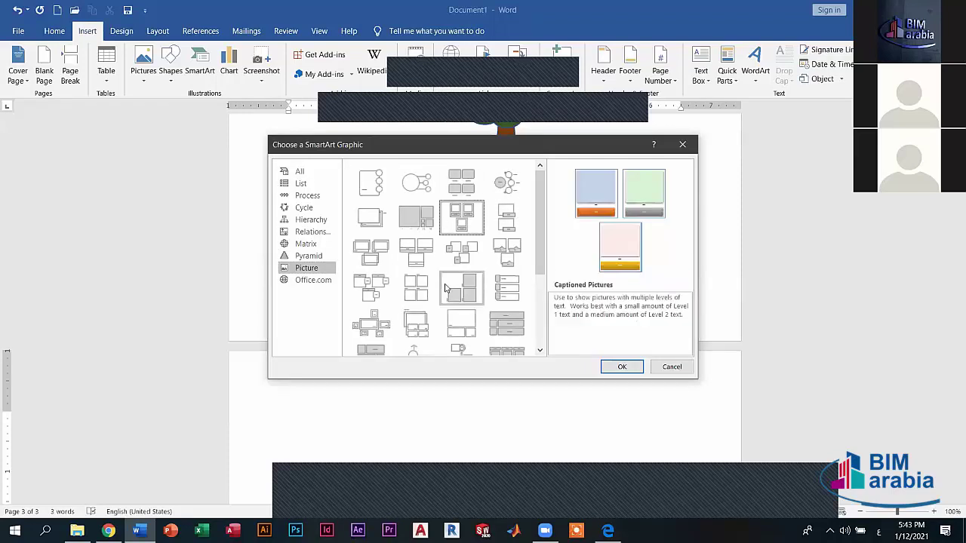
left_click(429, 301)
left_click(313, 282)
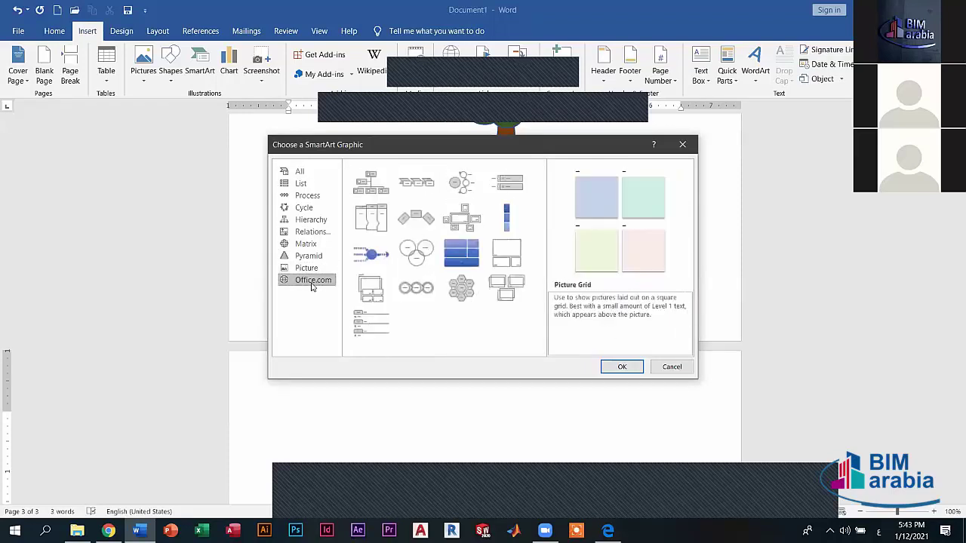
left_click(428, 253)
left_click(337, 195)
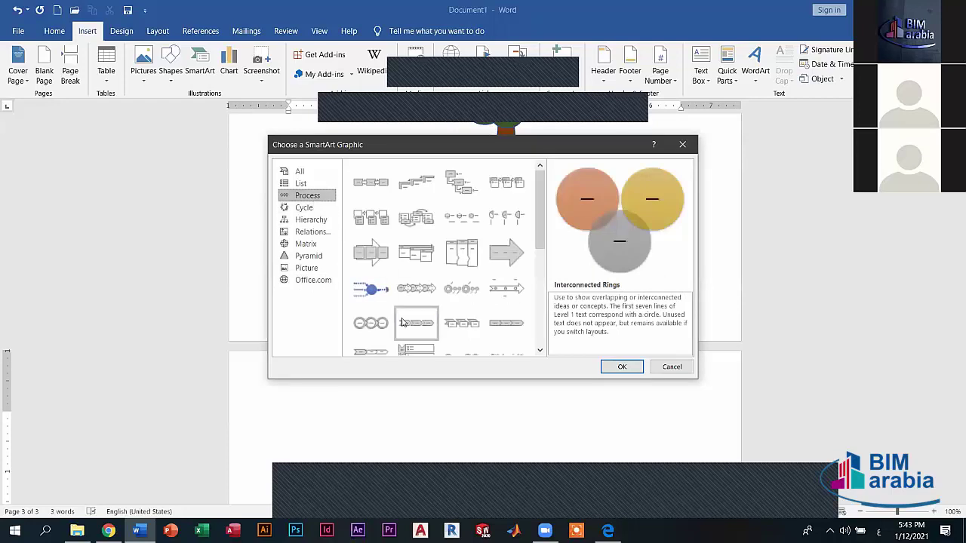
scroll(404, 323, "down", 5)
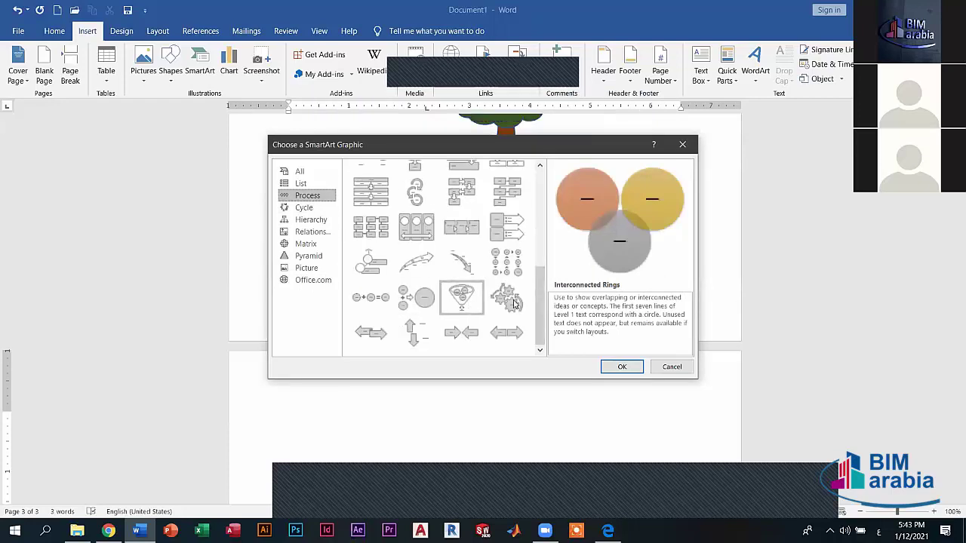
left_click(505, 260)
Choose the Vertical Box List layout from the List category and insert it.
left_click(300, 183)
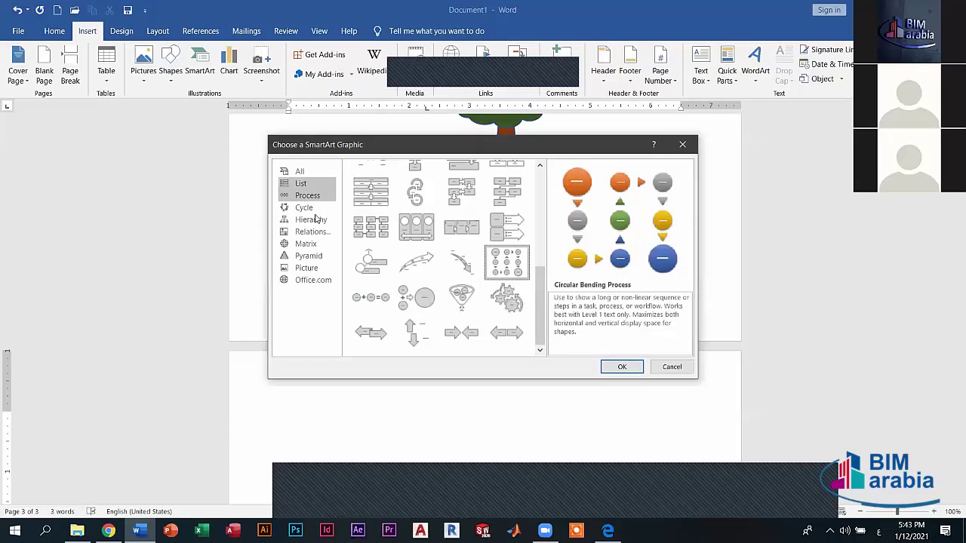
scroll(441, 298, "up", 5)
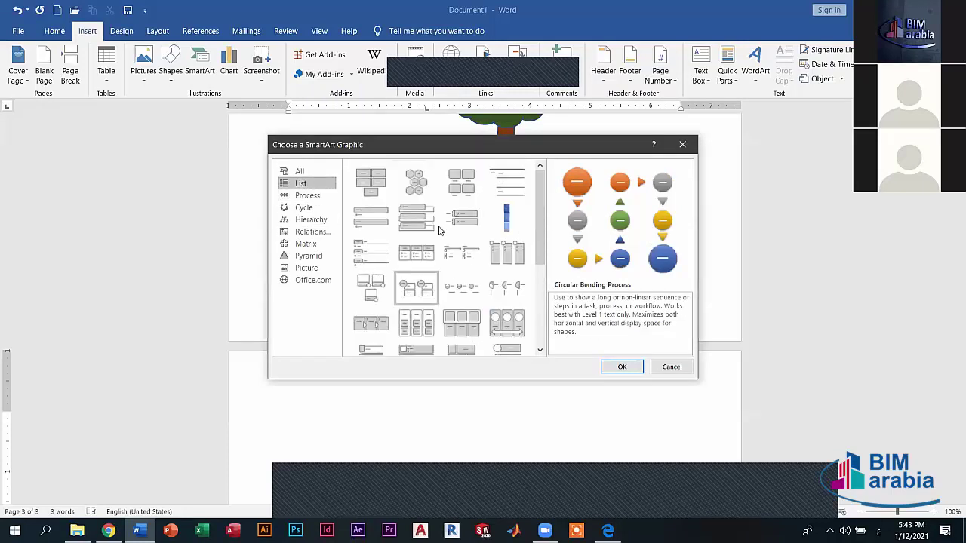
left_click(329, 173)
scroll(390, 208, "down", 3)
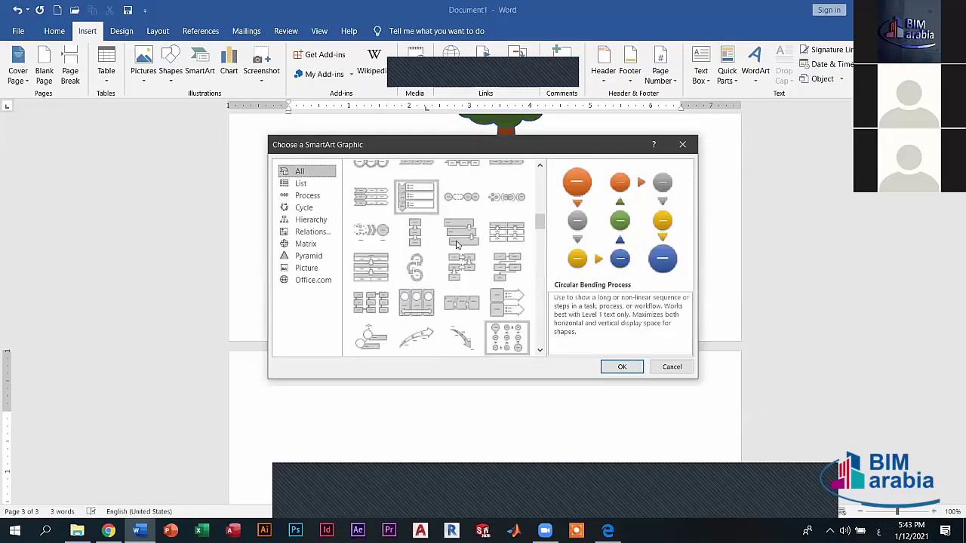
scroll(486, 239, "up", 3)
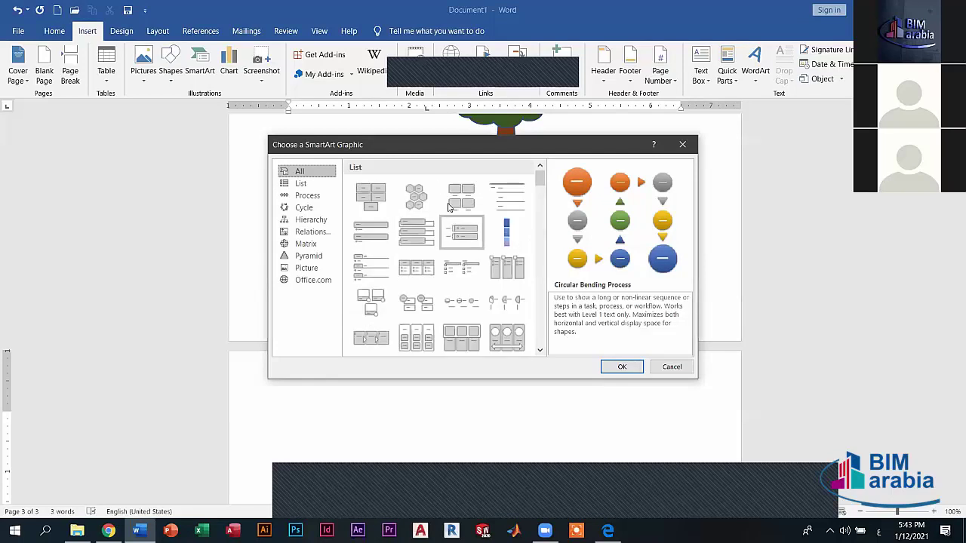
left_click(416, 264)
left_click(422, 229)
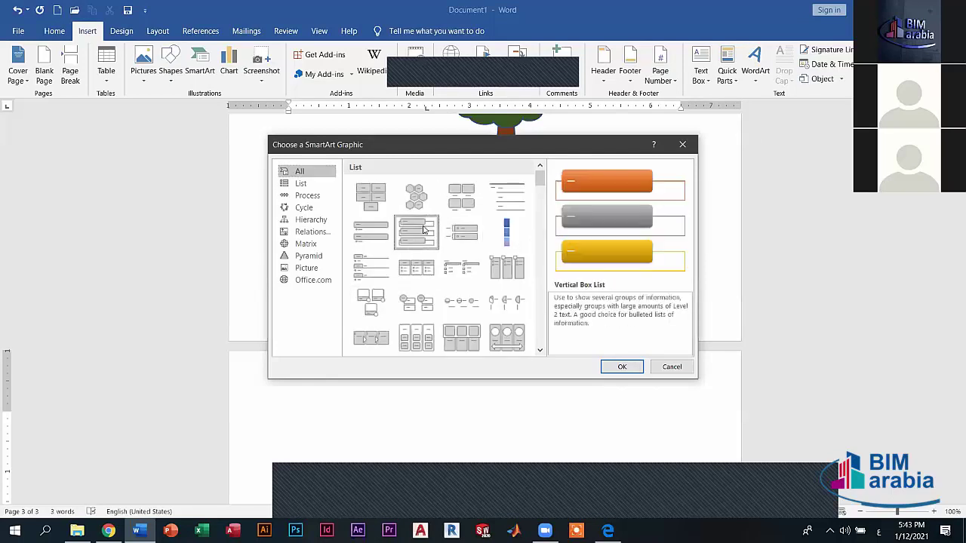
left_click(622, 367)
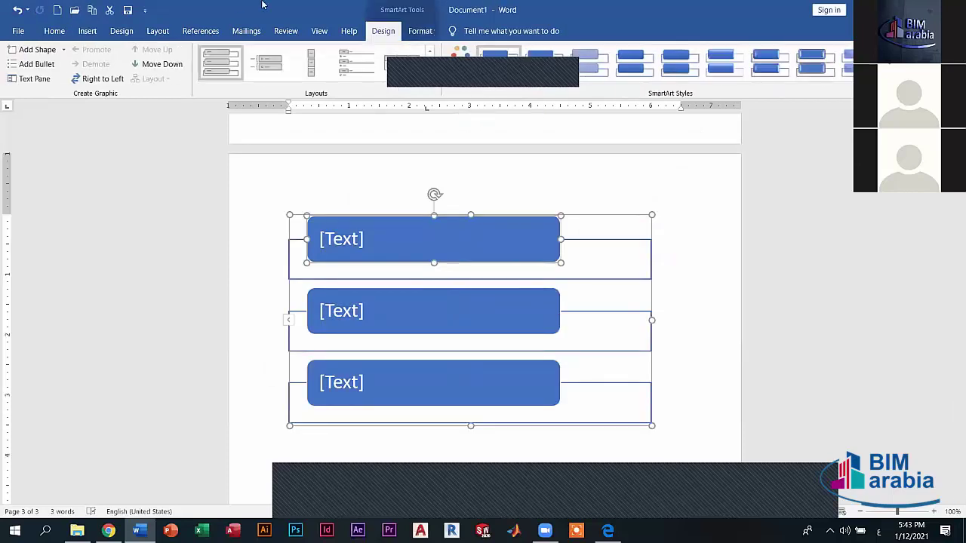
Select the top box and use Add Shape to place a new fourth box below it.
left_click(30, 78)
key("Escape")
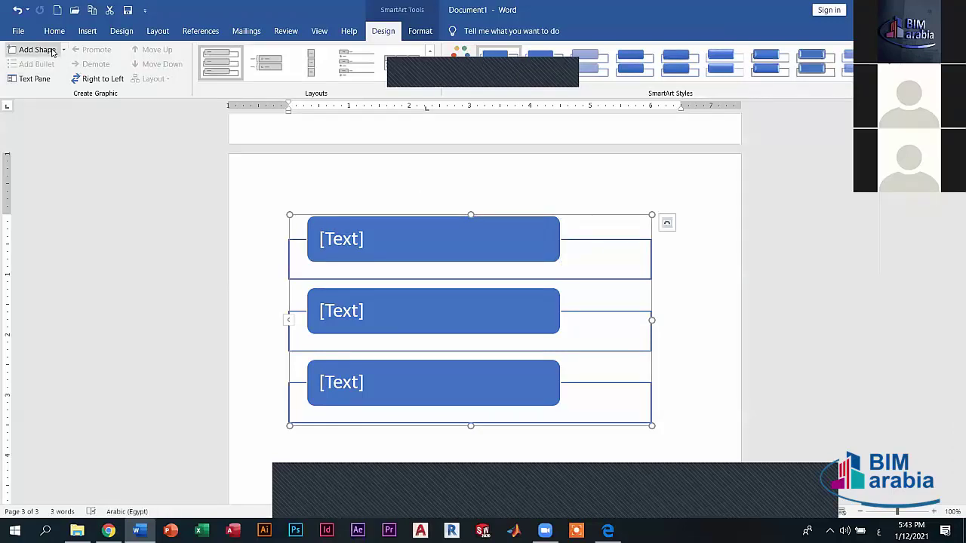
left_click(443, 235)
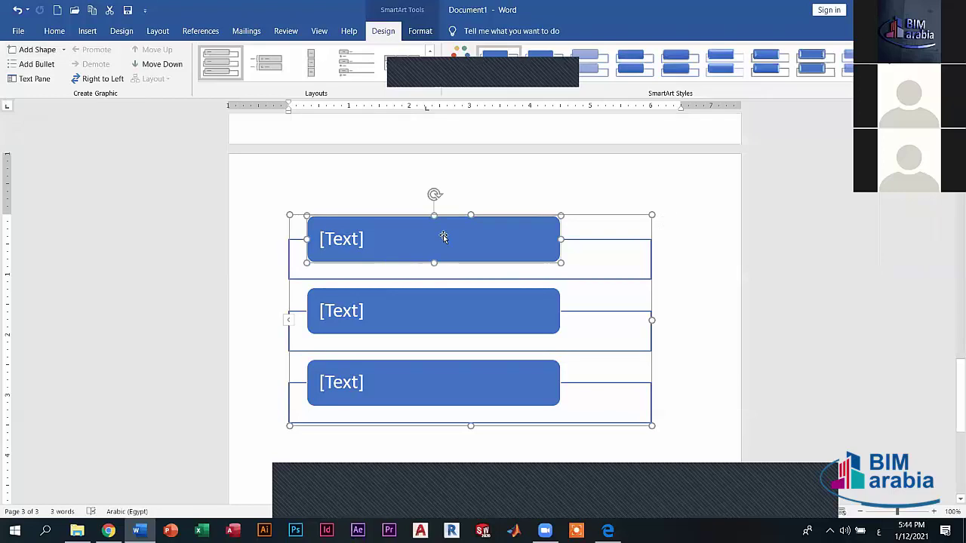
left_click(50, 53)
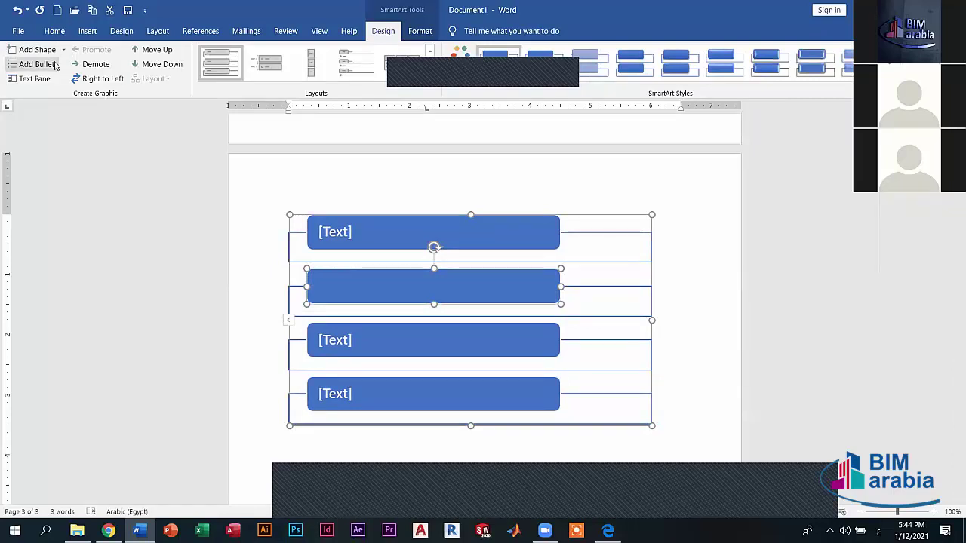
left_click(395, 226)
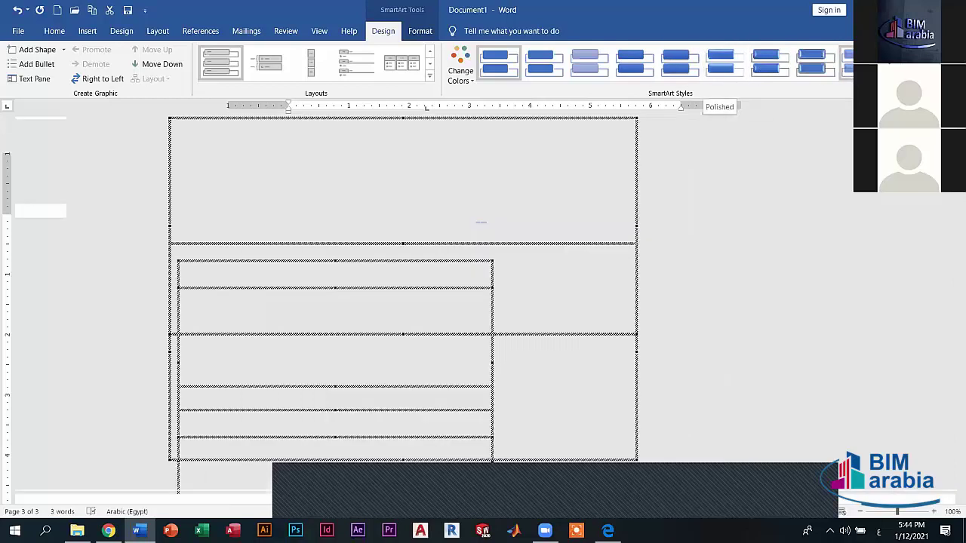
Apply a 3-D SmartArt style so the four entries become tilted blue bars.
scroll(658, 67, "down", 1)
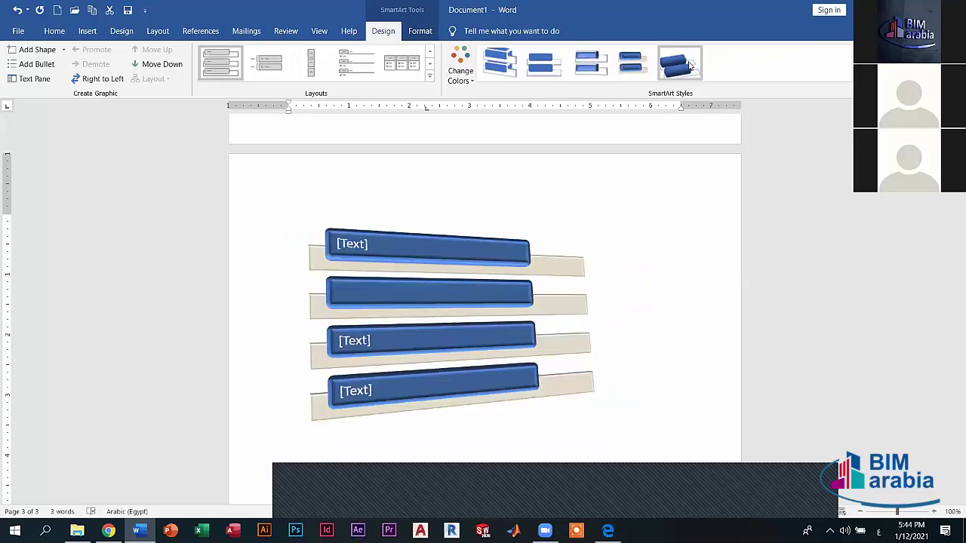
left_click(689, 66)
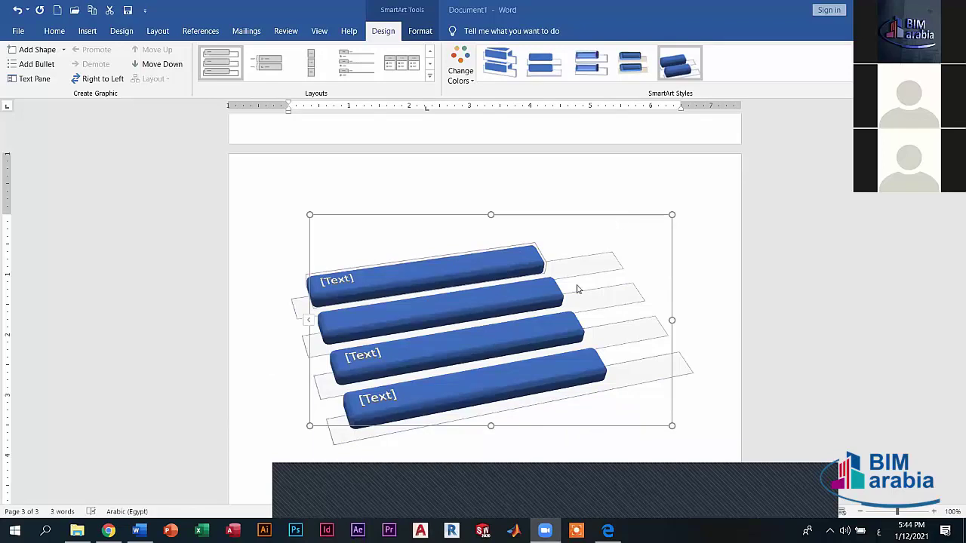
Apply the Colorful colour scheme to the 3-D box list.
left_click(466, 79)
left_click(466, 79)
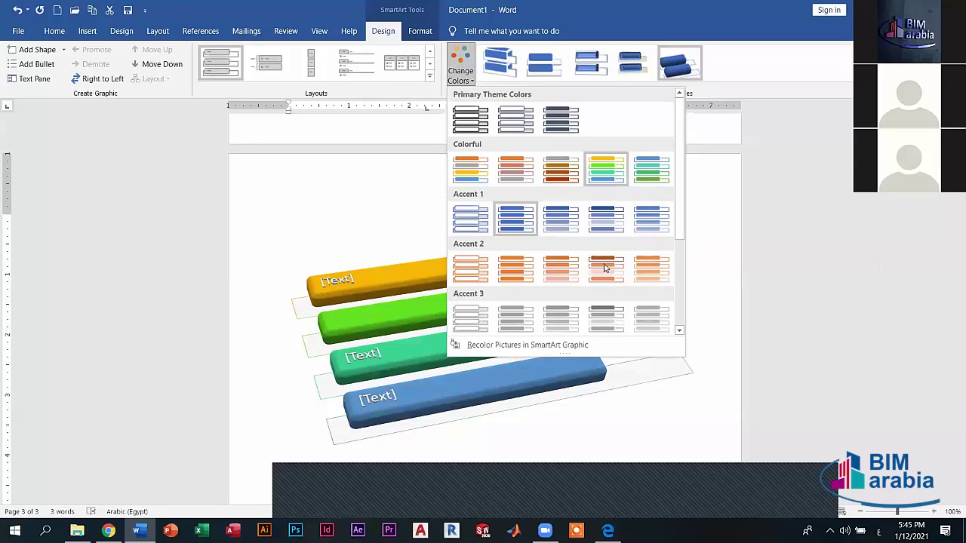
key("Escape")
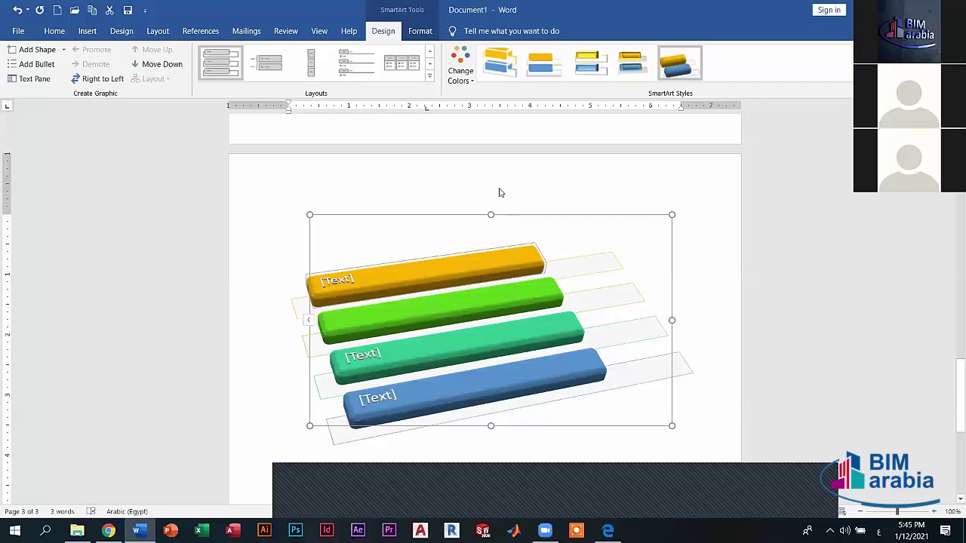
Delete the top bar, then delete the entire SmartArt graphic from the page.
key("Delete")
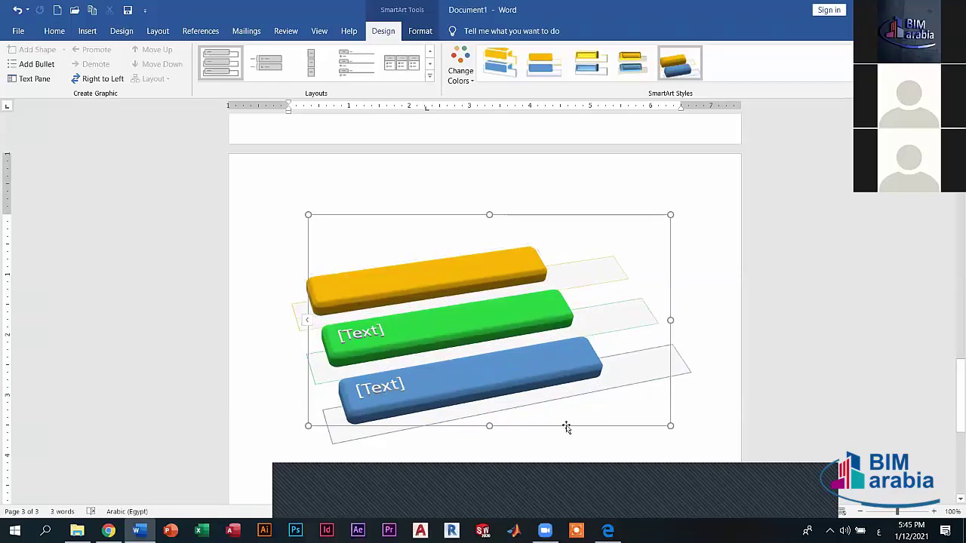
left_click(573, 427)
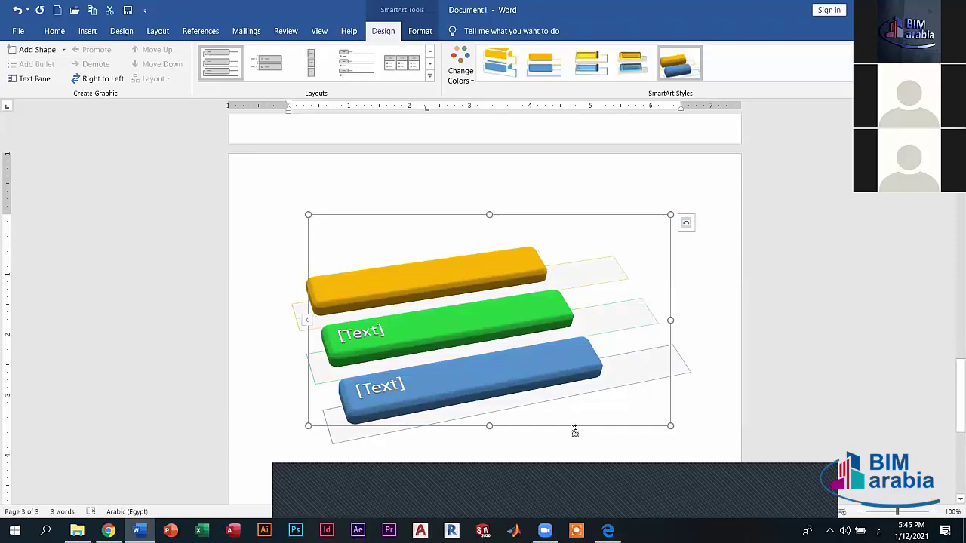
key("Delete")
left_click(121, 31)
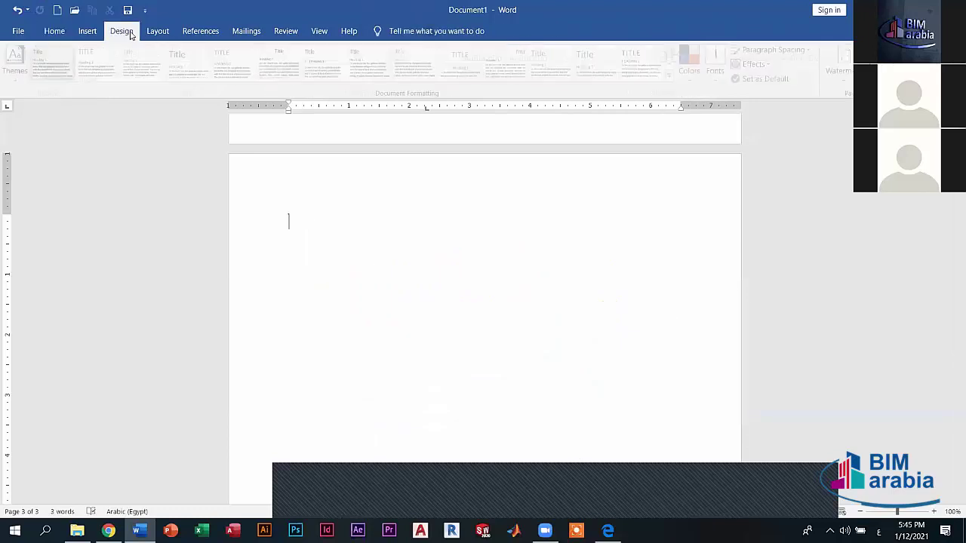
Insert a five-block Basic Block List from the SmartArt chooser.
left_click(88, 31)
left_click(197, 68)
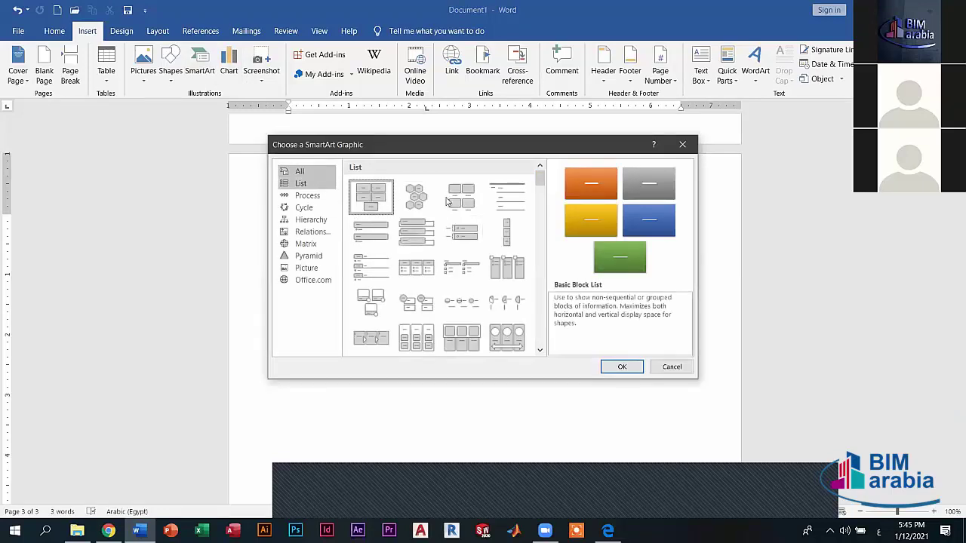
left_click(612, 360)
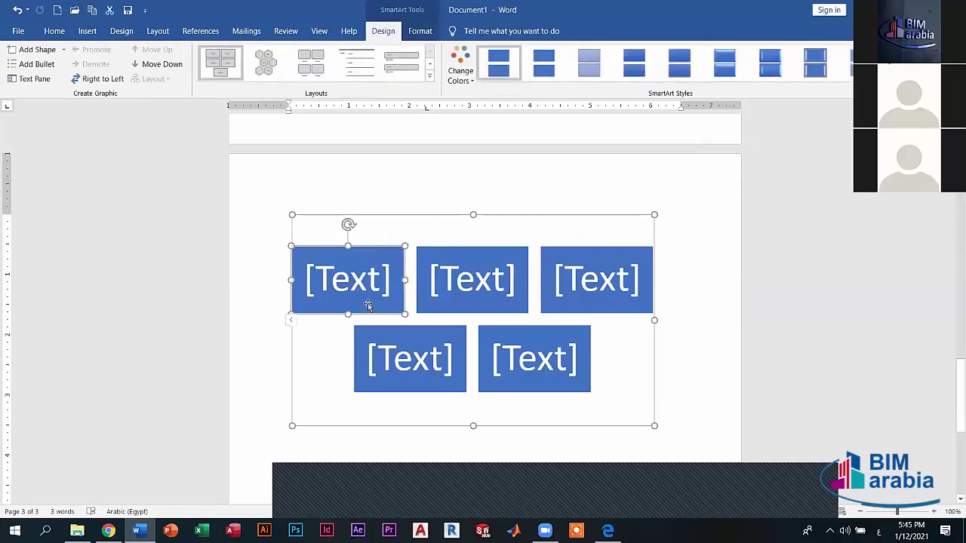
Add a sixth block and switch the graphic's layout to right-to-left.
left_click(339, 297)
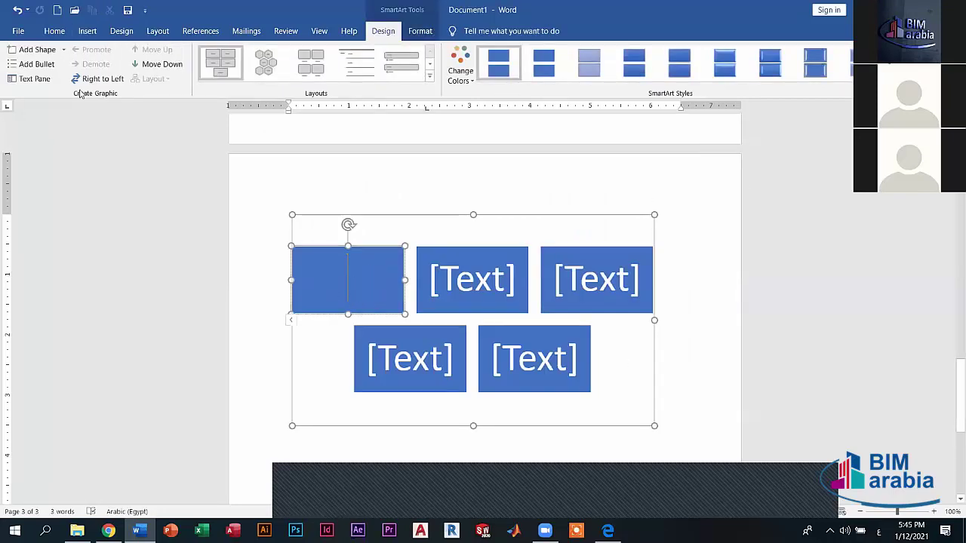
left_click(48, 53)
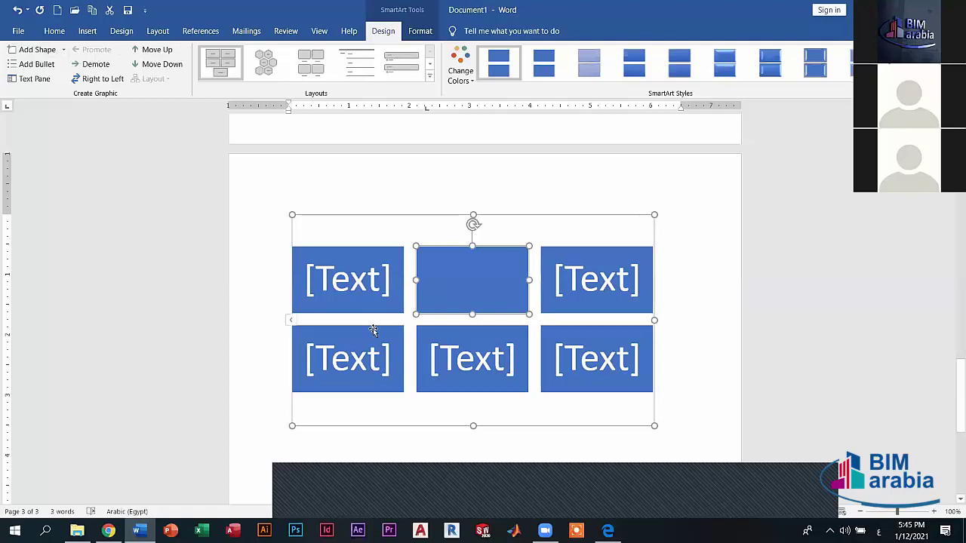
left_click(620, 285)
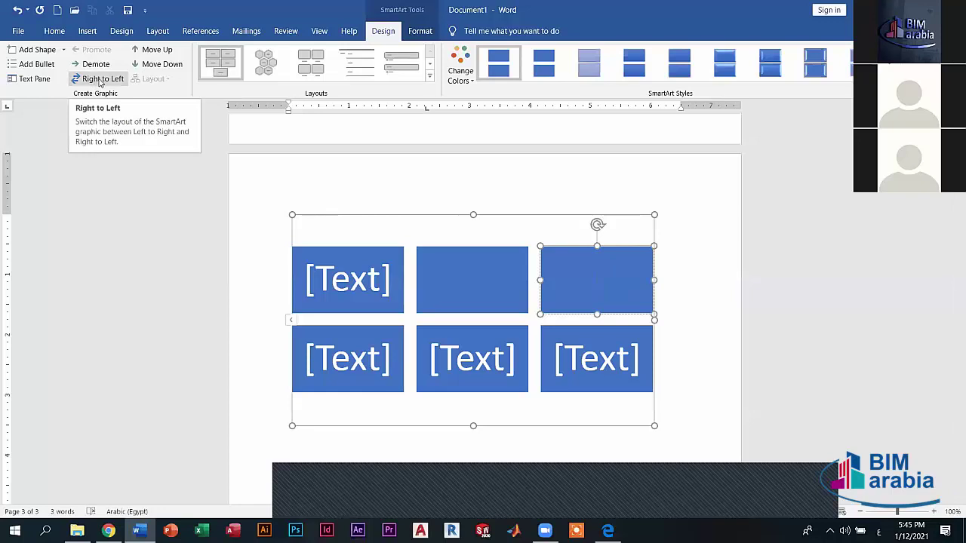
left_click(100, 80)
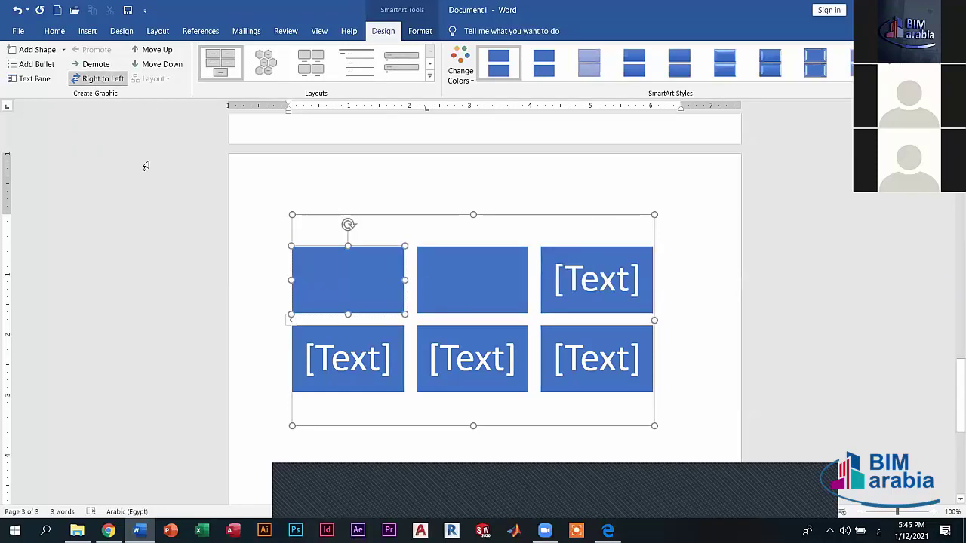
Move the empty block down and back up, then demote it into its neighbour's bullet.
left_click(468, 361)
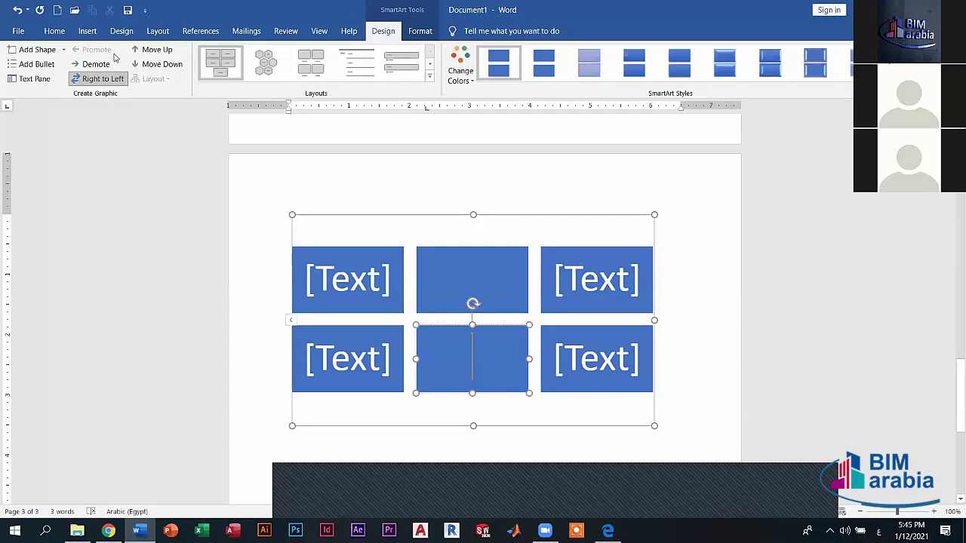
left_click(161, 53)
left_click(159, 64)
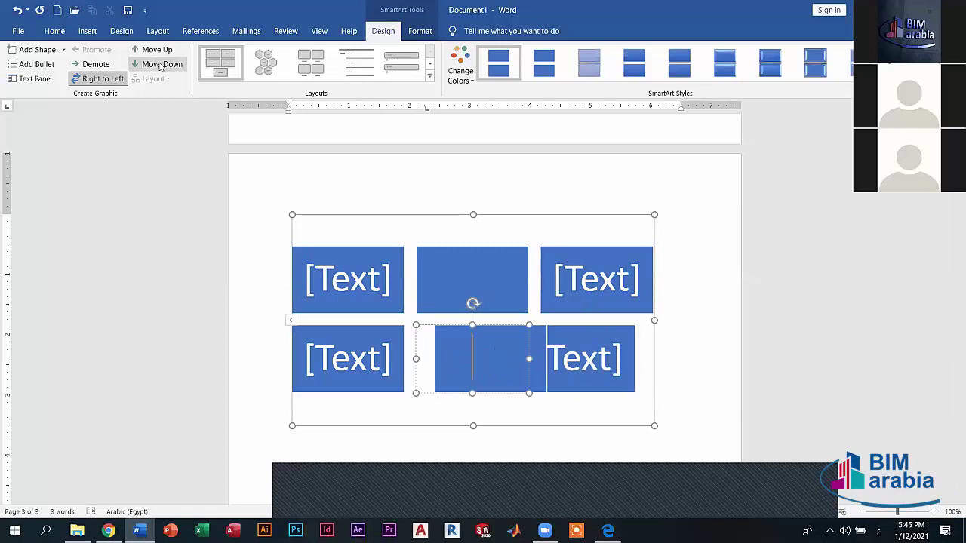
left_click(104, 68)
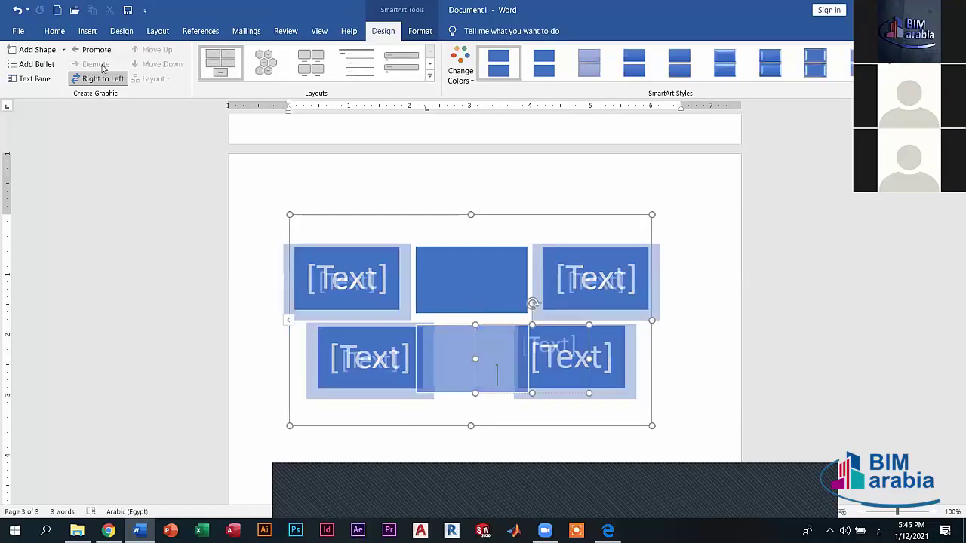
Dismiss the bullet library without adding bullets and select the empty middle box.
left_click(37, 65)
left_click(44, 68)
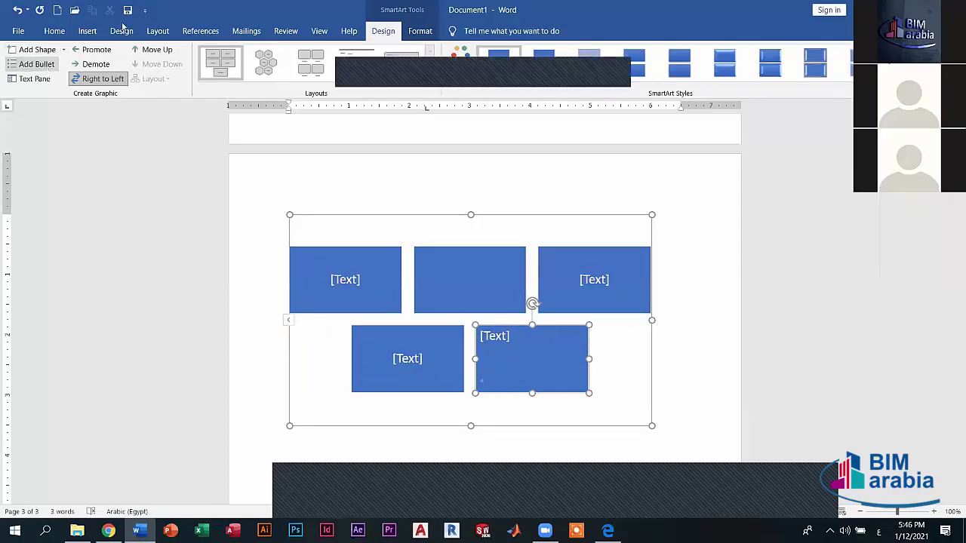
left_click(55, 33)
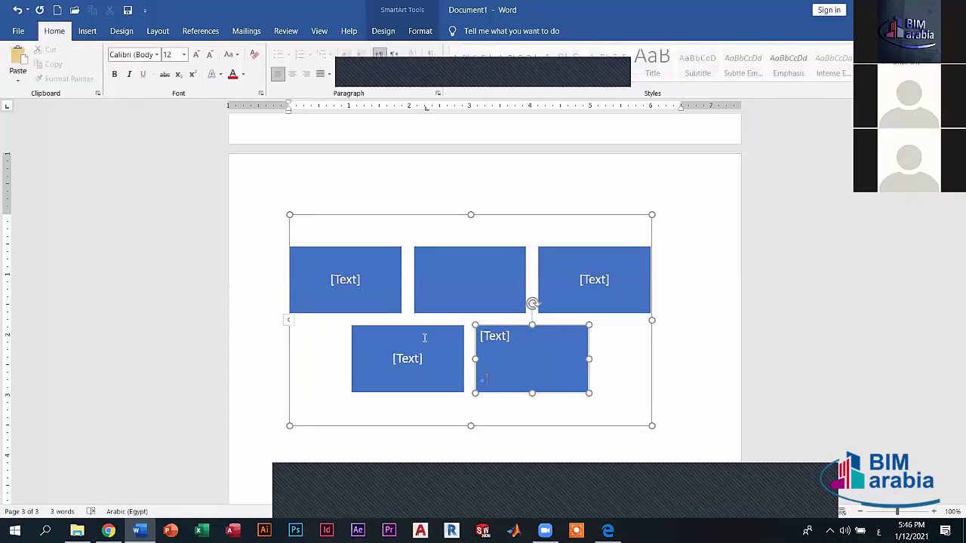
key("Escape")
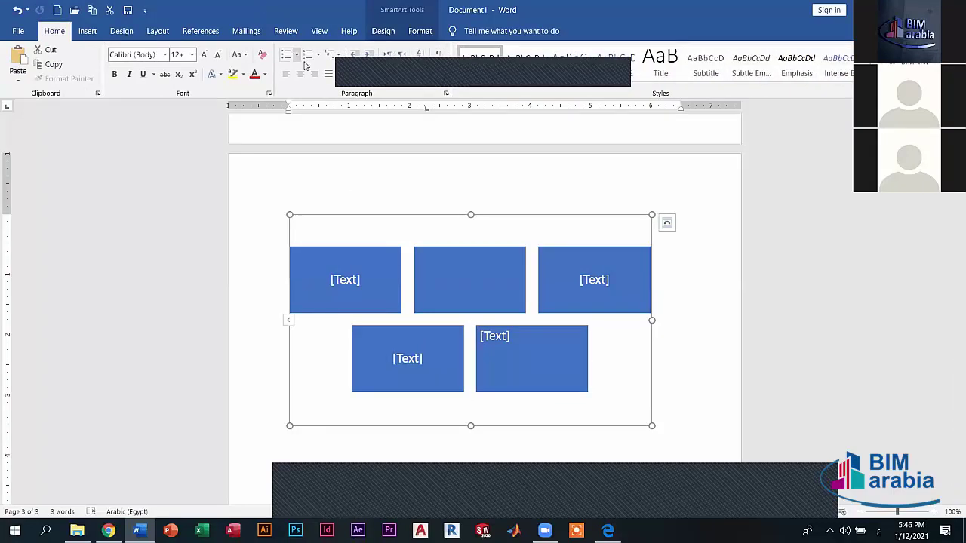
left_click(296, 55)
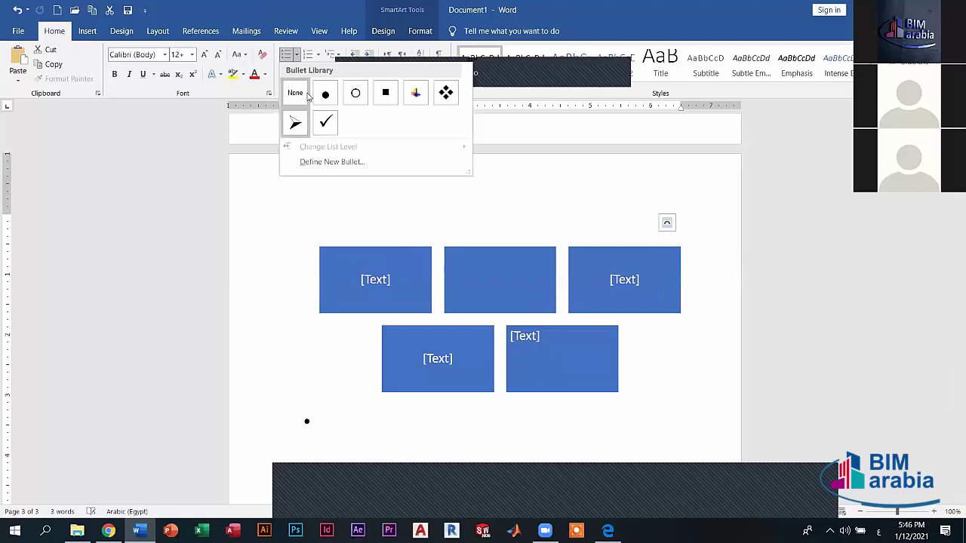
left_click(88, 31)
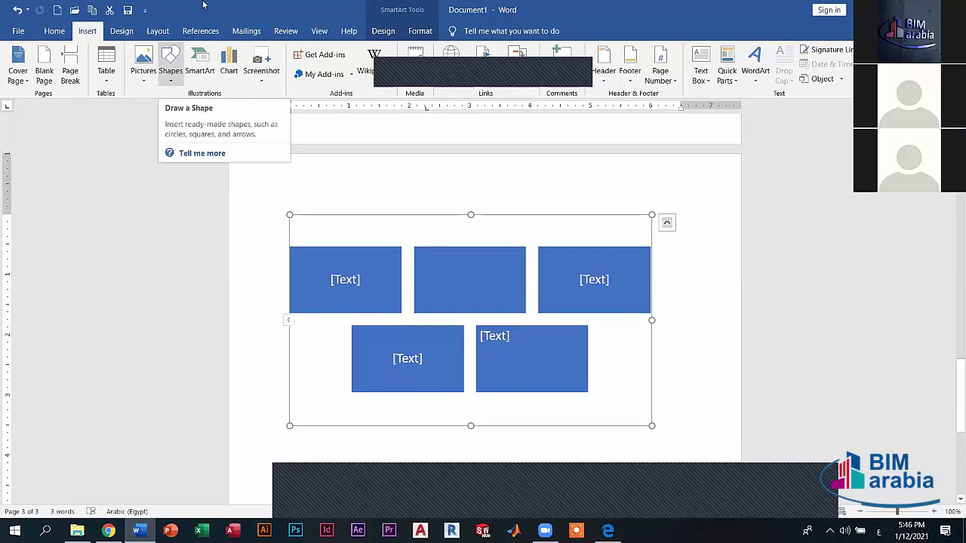
left_click(469, 264)
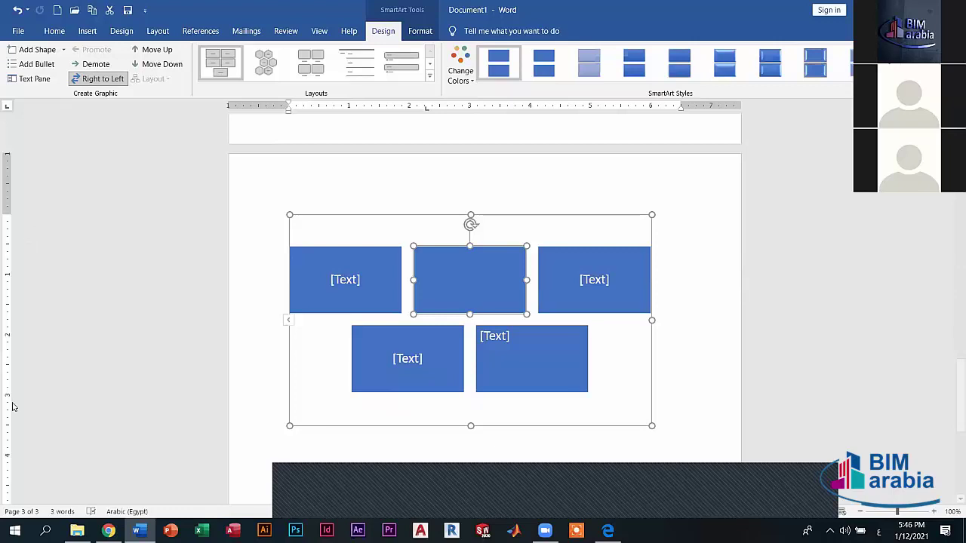
left_click(35, 79)
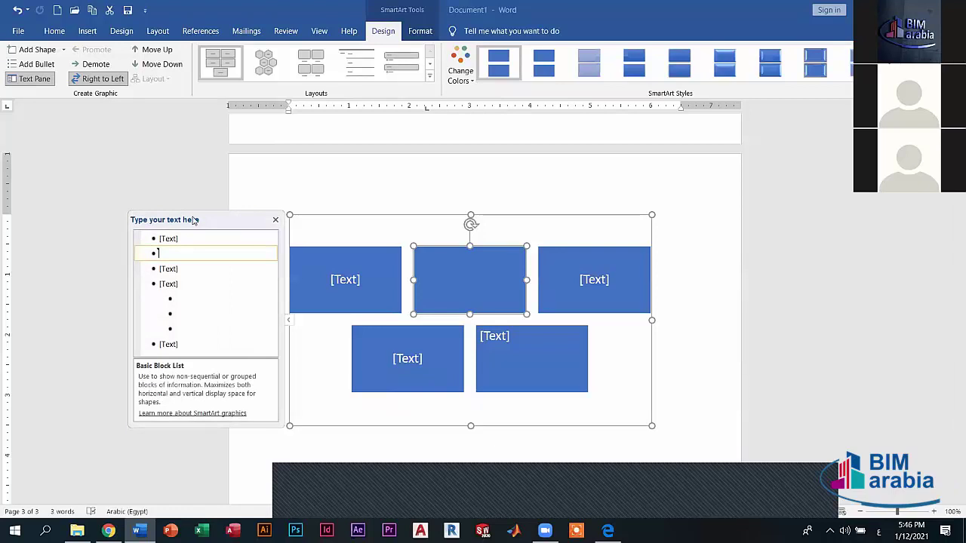
left_click_drag(193, 220, 274, 157)
left_click(258, 206)
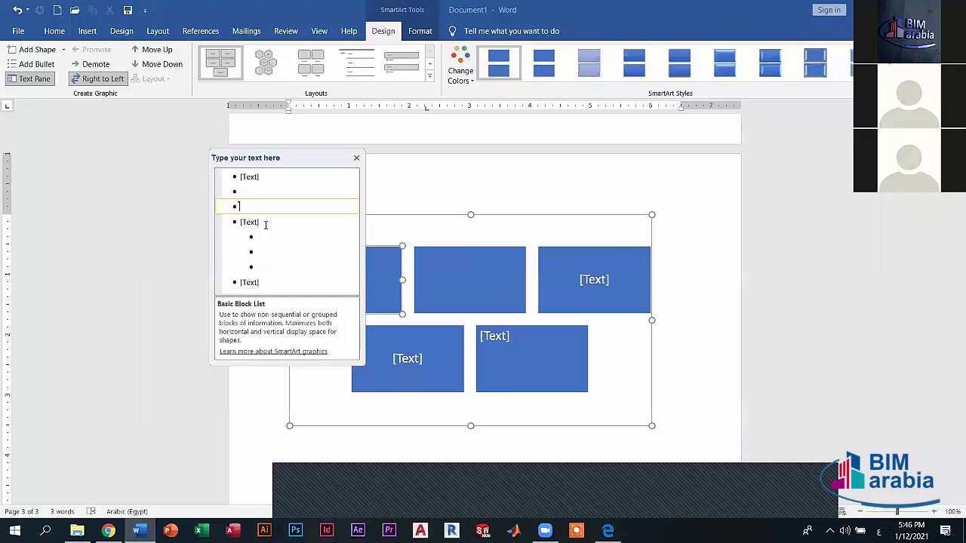
left_click(263, 221)
left_click(259, 237)
left_click(262, 266)
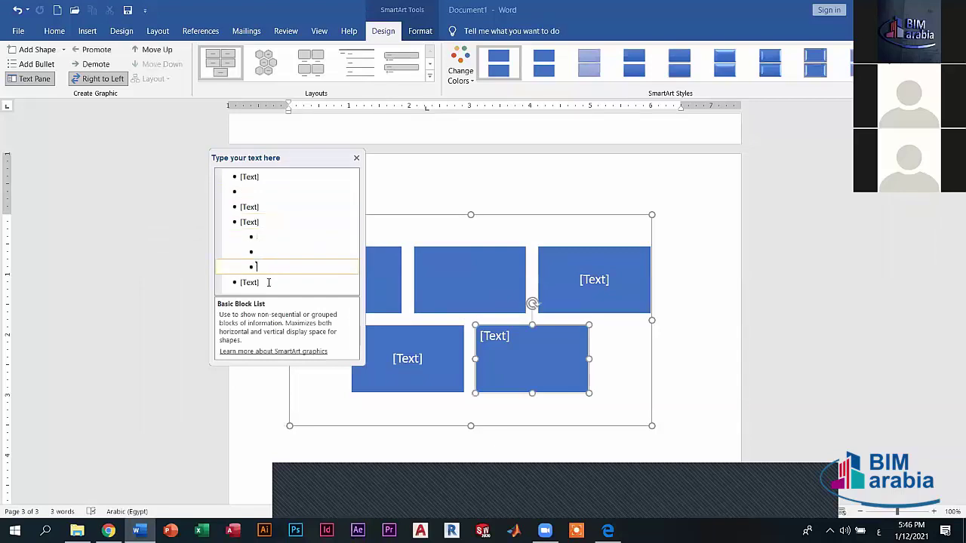
left_click(264, 282)
left_click(356, 159)
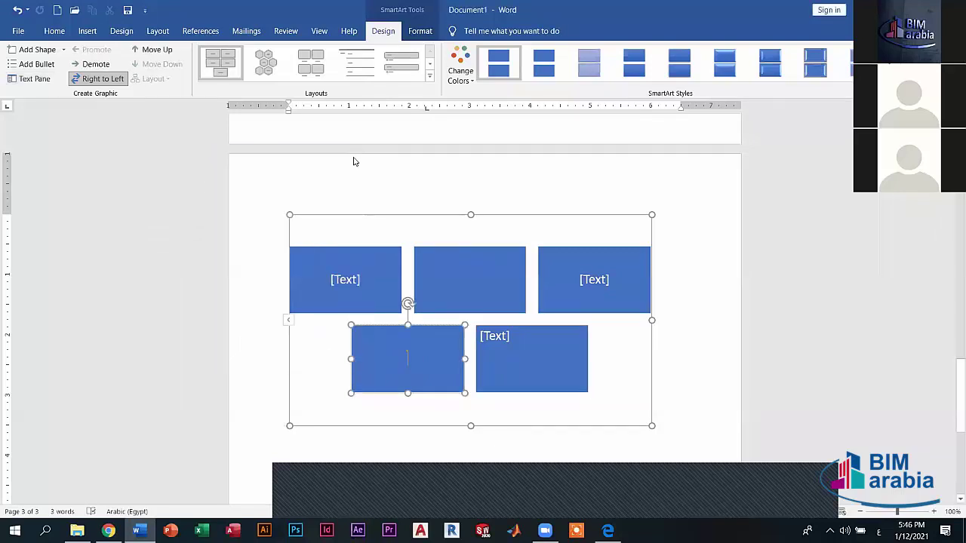
Try the orange Accent 2 colour scheme, then reset the graphic to its default blue appearance.
left_click(465, 78)
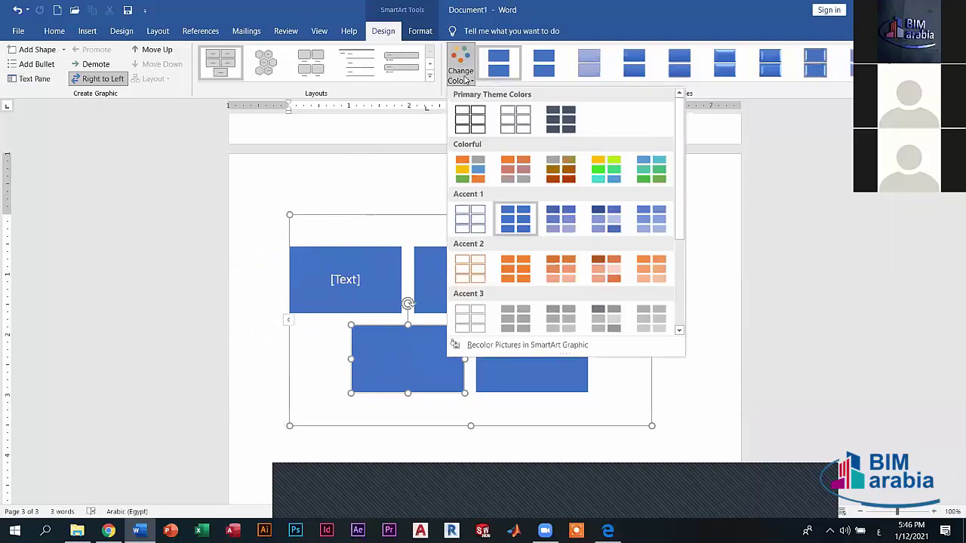
left_click(595, 279)
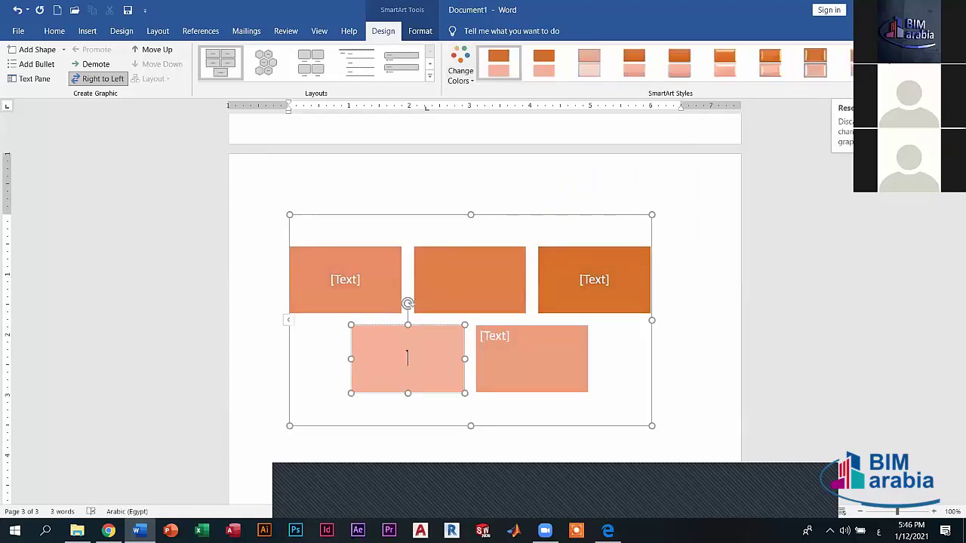
left_click(872, 64)
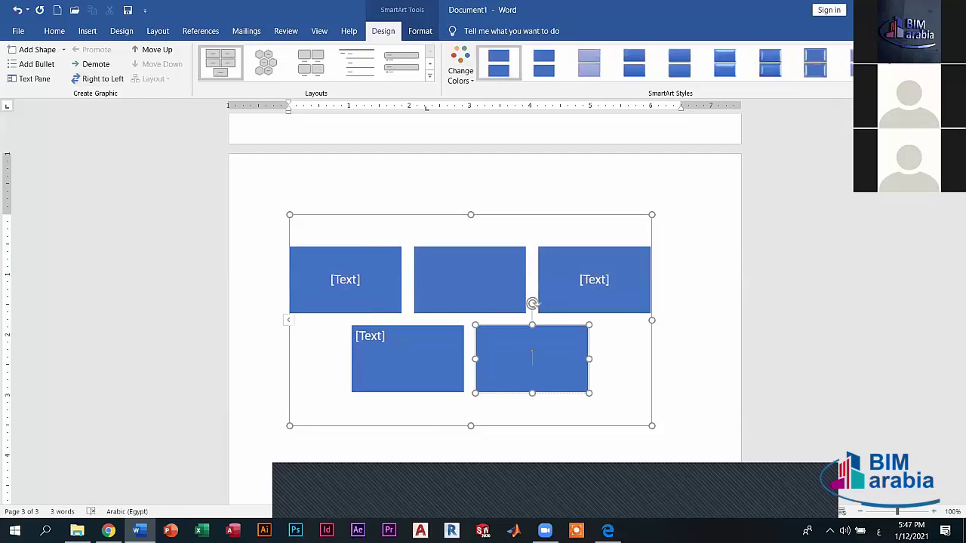
left_click(419, 31)
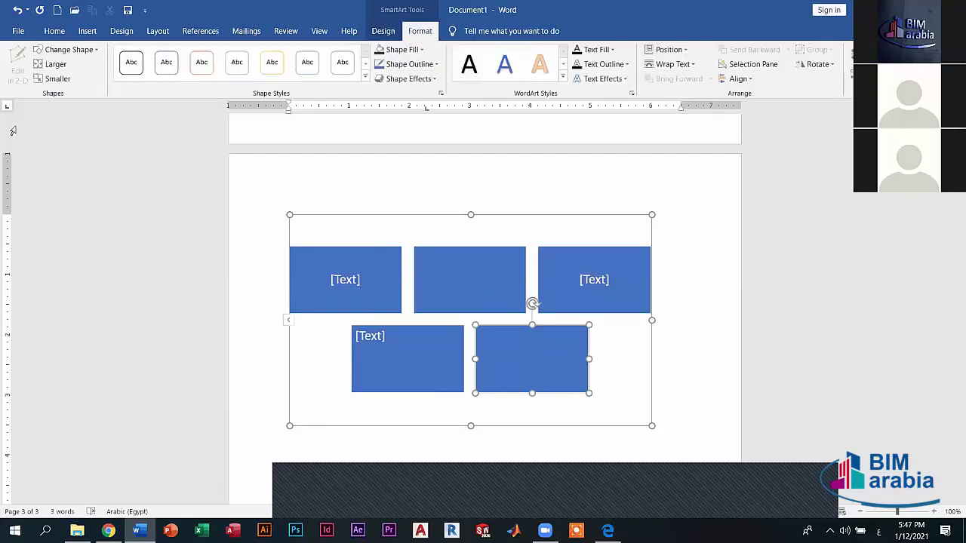
Change three SmartArt boxes to Flowchart: Display, Can and Bent Arrow shapes.
left_click(81, 50)
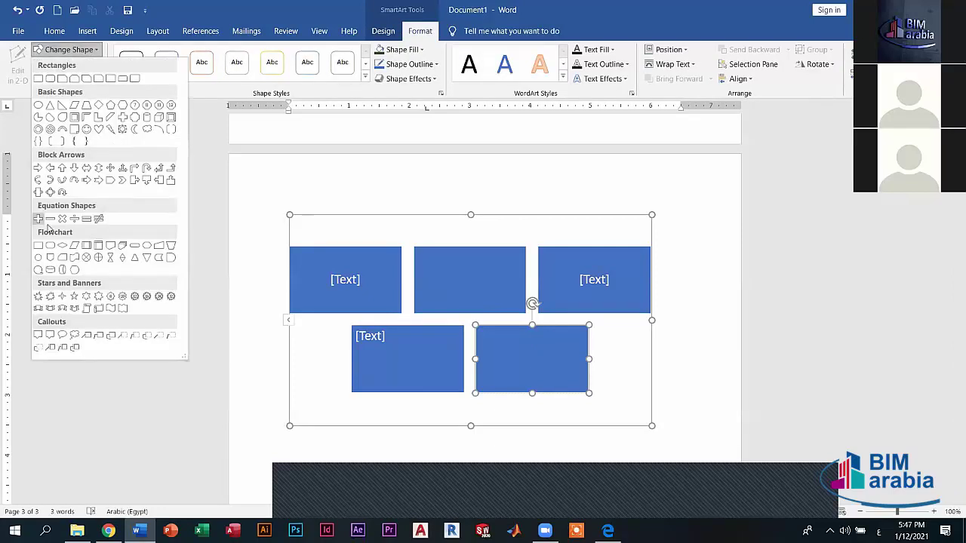
left_click(73, 272)
left_click(478, 284)
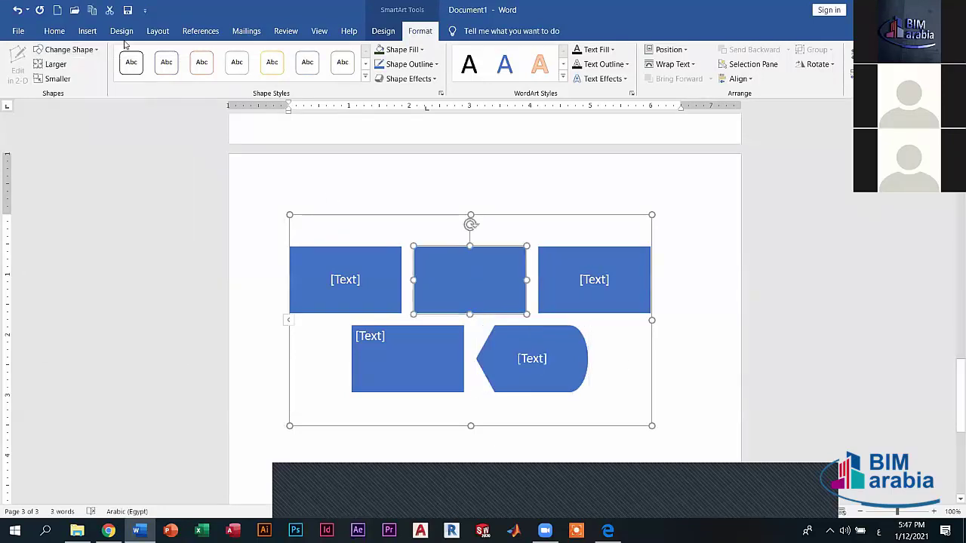
left_click(76, 50)
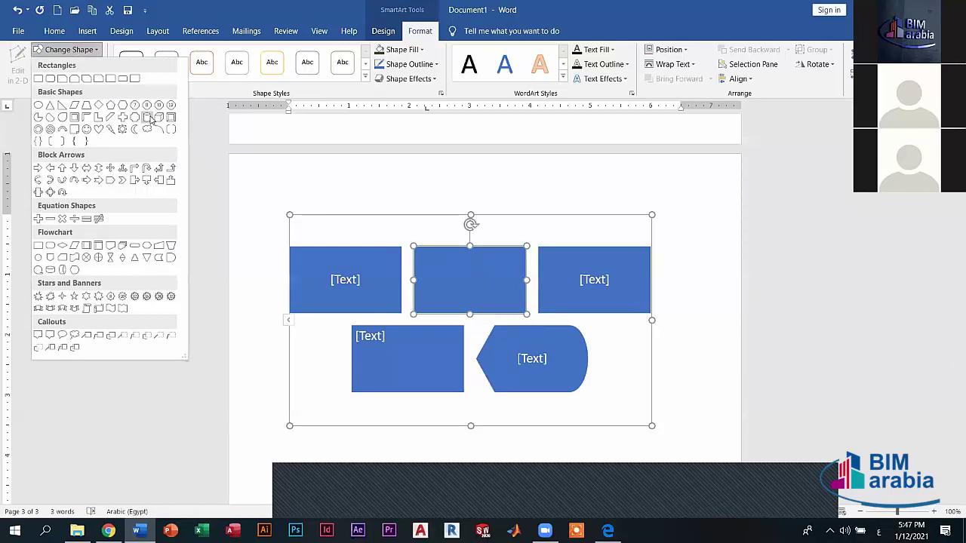
left_click(147, 118)
key("Tab")
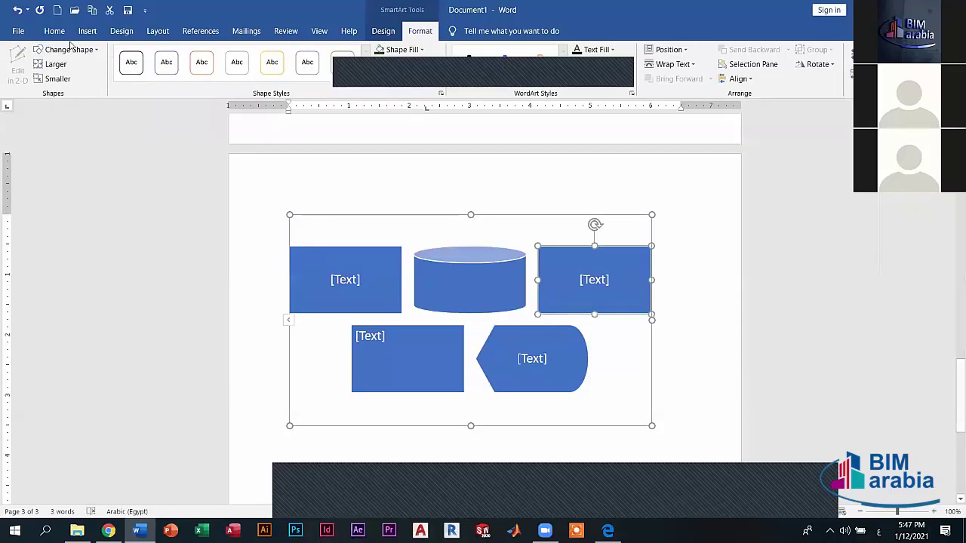
left_click(54, 31)
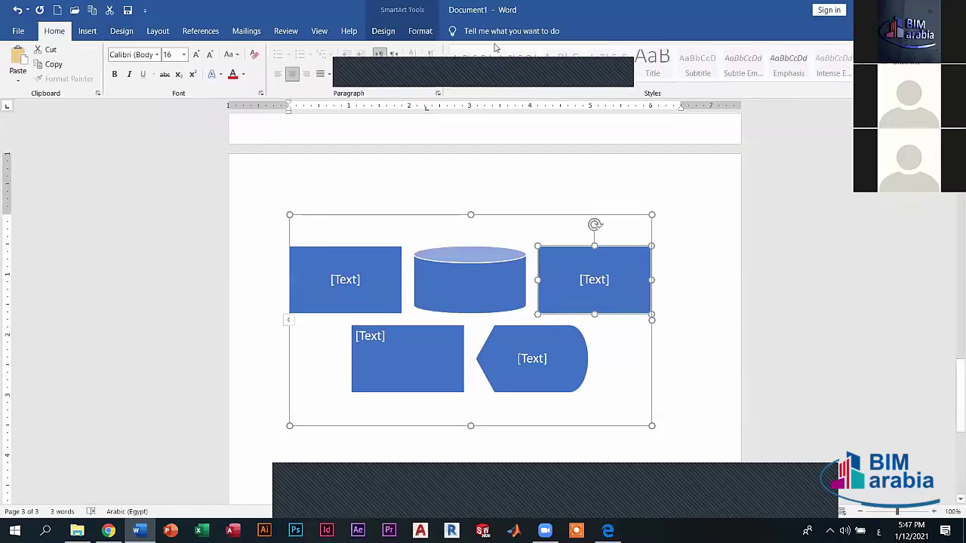
left_click(384, 31)
left_click(421, 31)
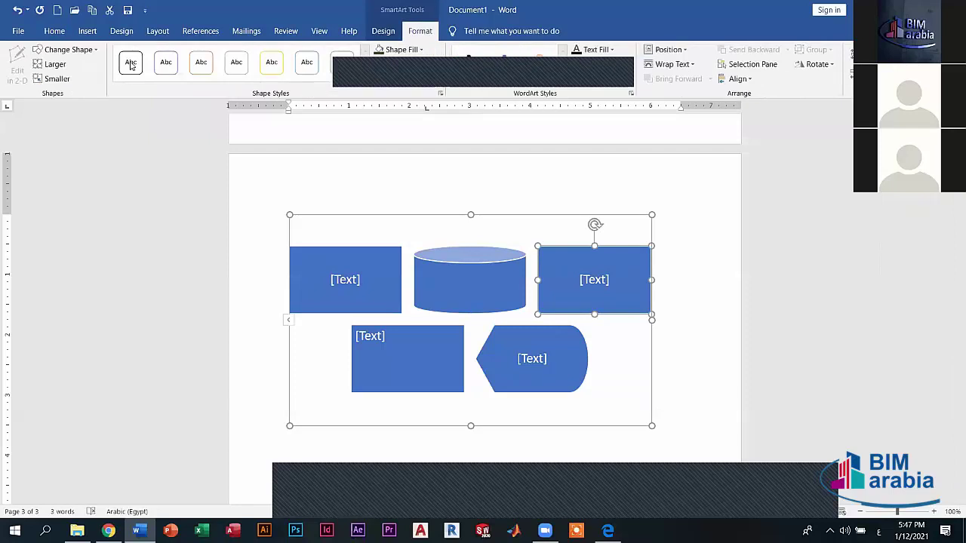
left_click(68, 49)
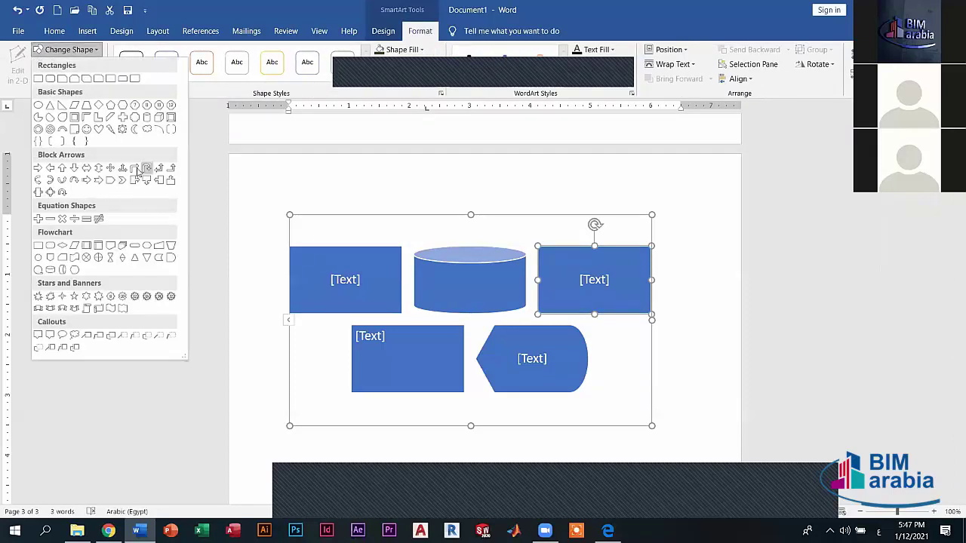
left_click(135, 168)
Resize the top-left box, applying Larger three times and then Smaller three times.
left_click(559, 353)
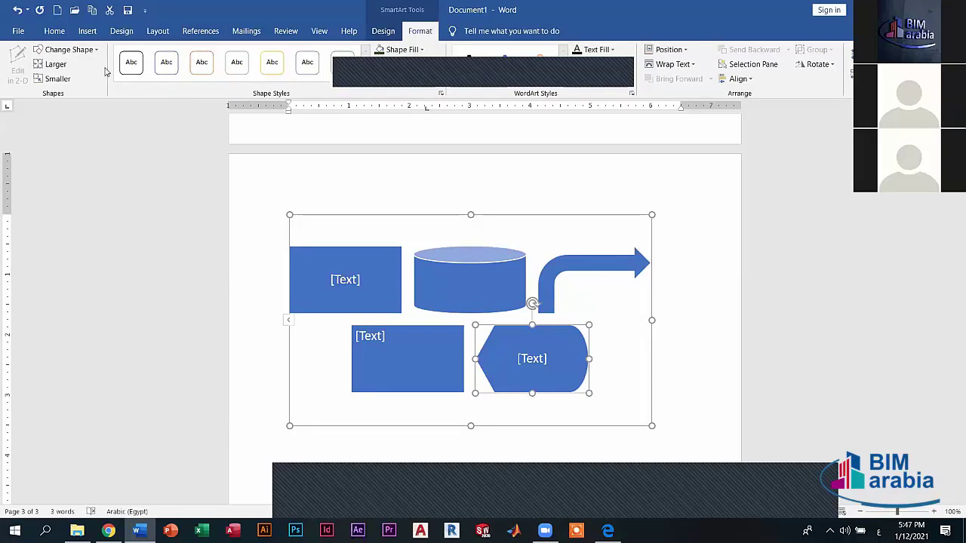
left_click(335, 273)
left_click(56, 64)
left_click(56, 64)
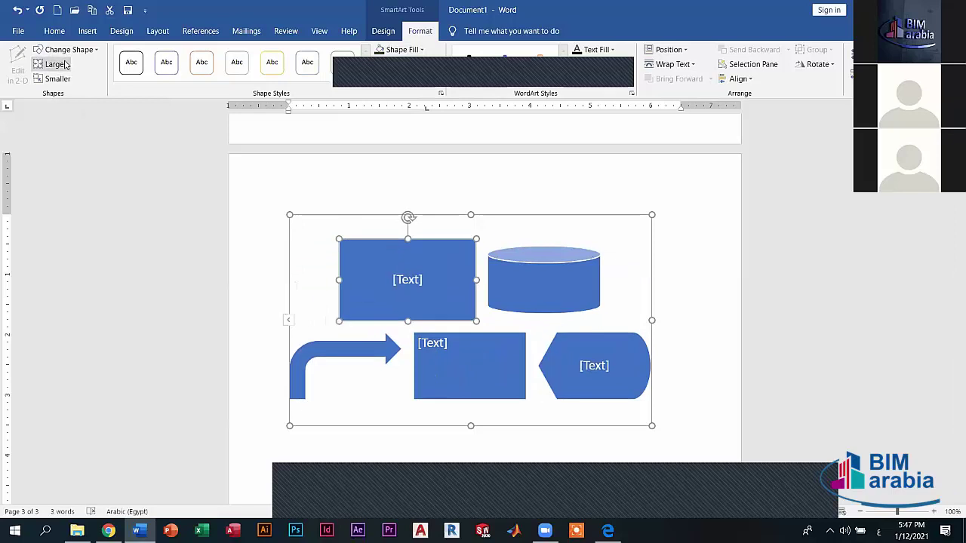
left_click(56, 64)
left_click(56, 64)
left_click(56, 64)
left_click(362, 365)
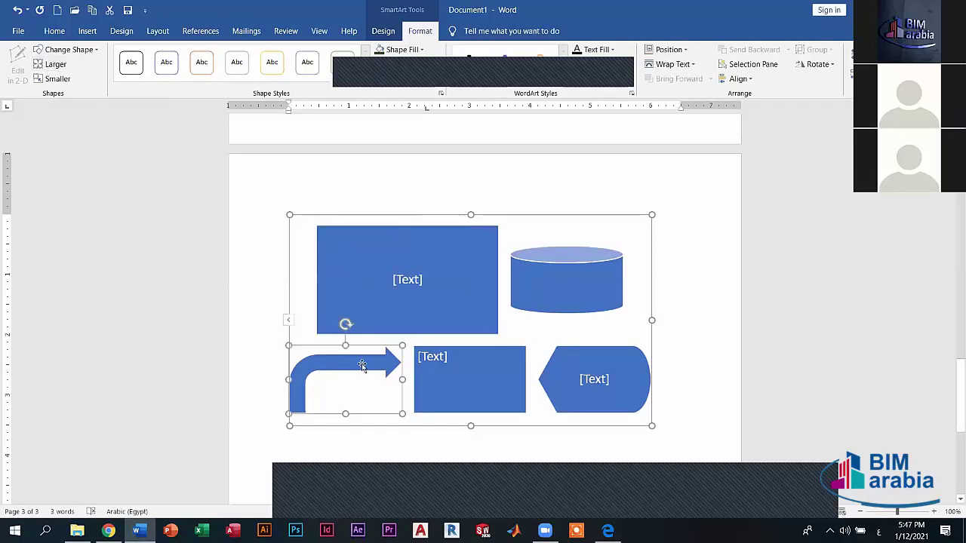
left_click(395, 254)
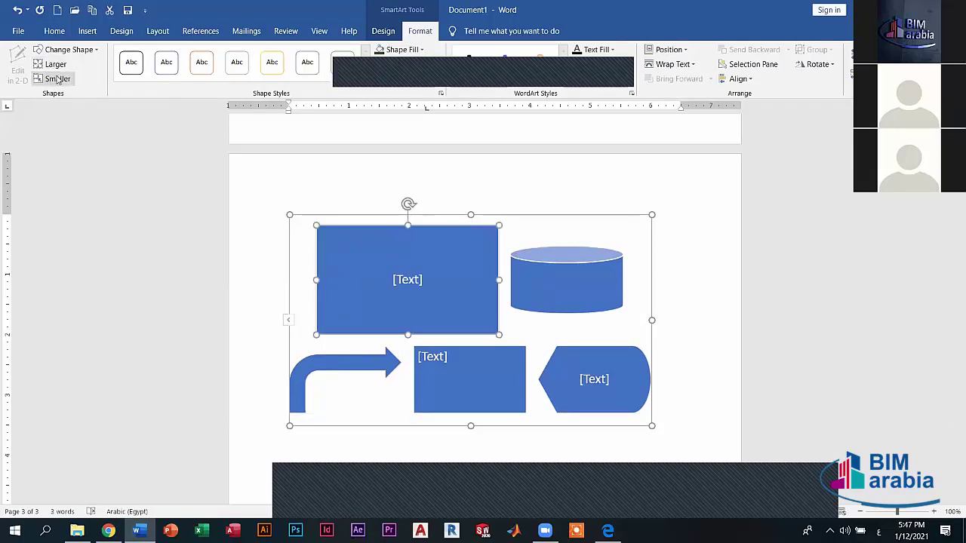
left_click(57, 78)
left_click(58, 78)
left_click(58, 78)
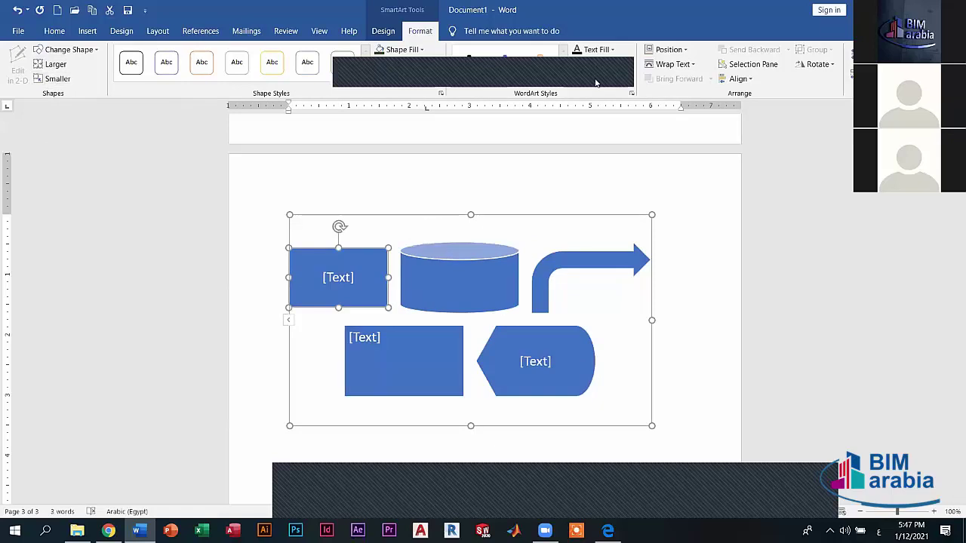
Add a reflection effect beneath the top-left box, leaving its fill unchanged.
left_click(409, 49)
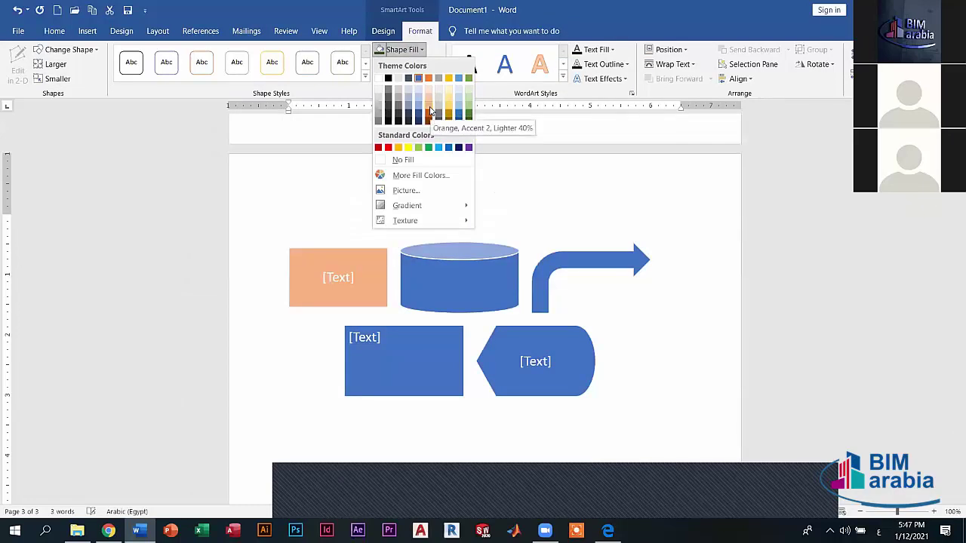
key("Escape")
left_click(410, 65)
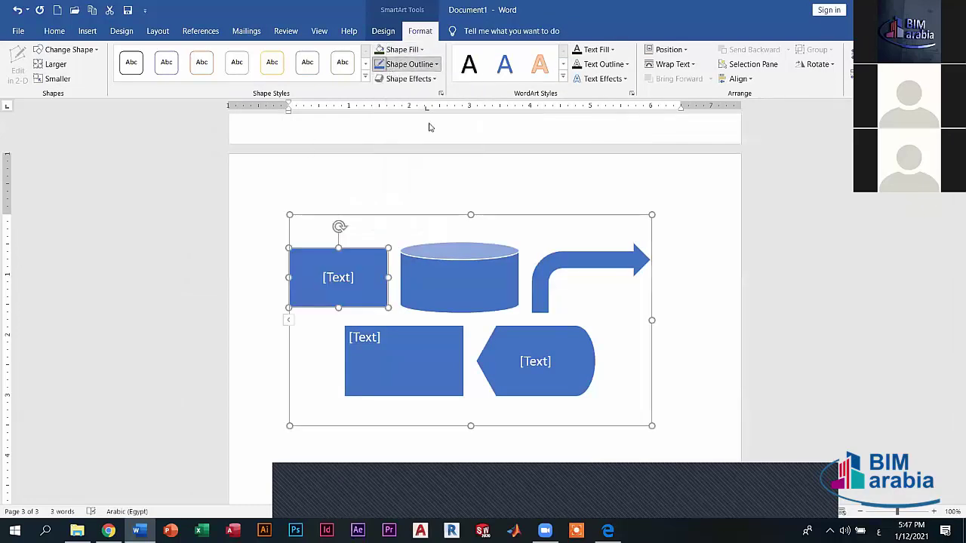
left_click(421, 81)
mouse_move(419, 160)
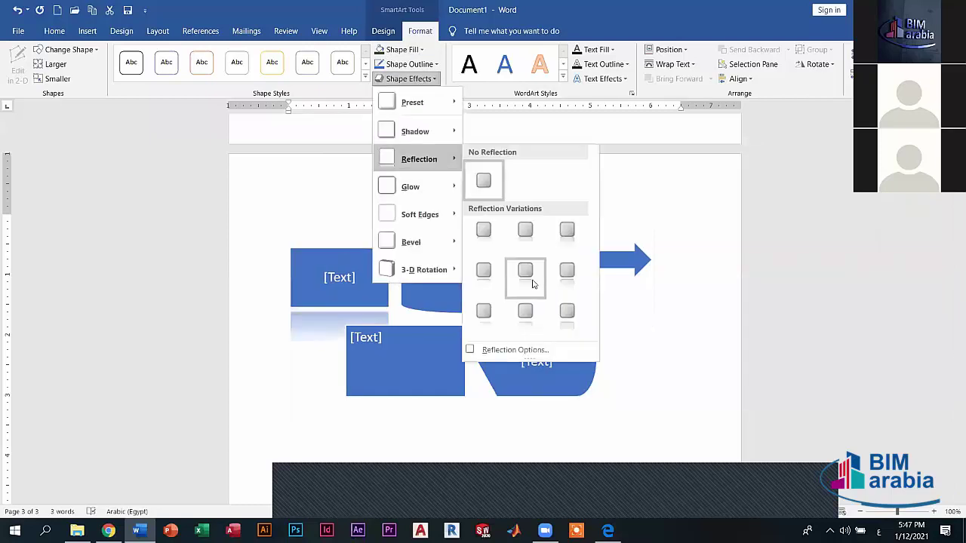
left_click(525, 270)
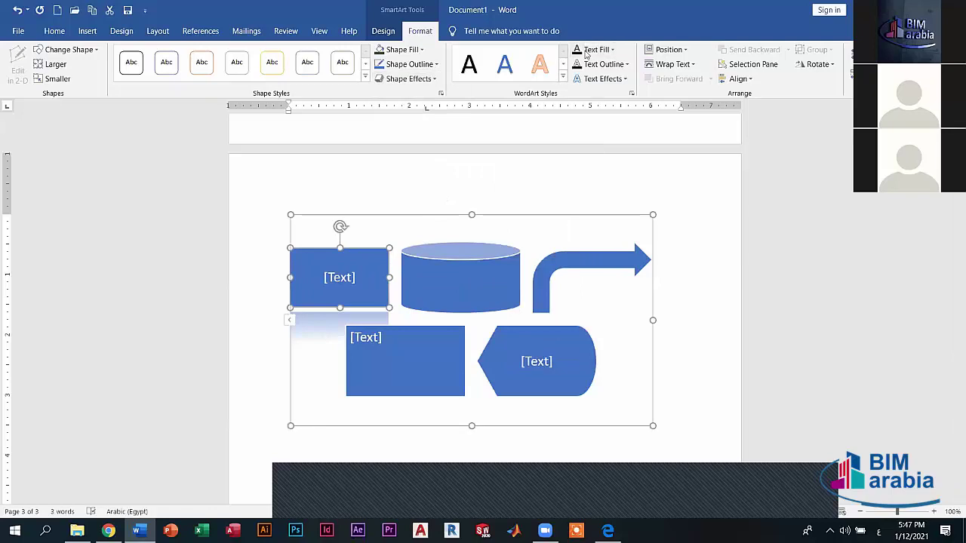
Colour the top-left box's text orange with Text Fill.
left_click(593, 50)
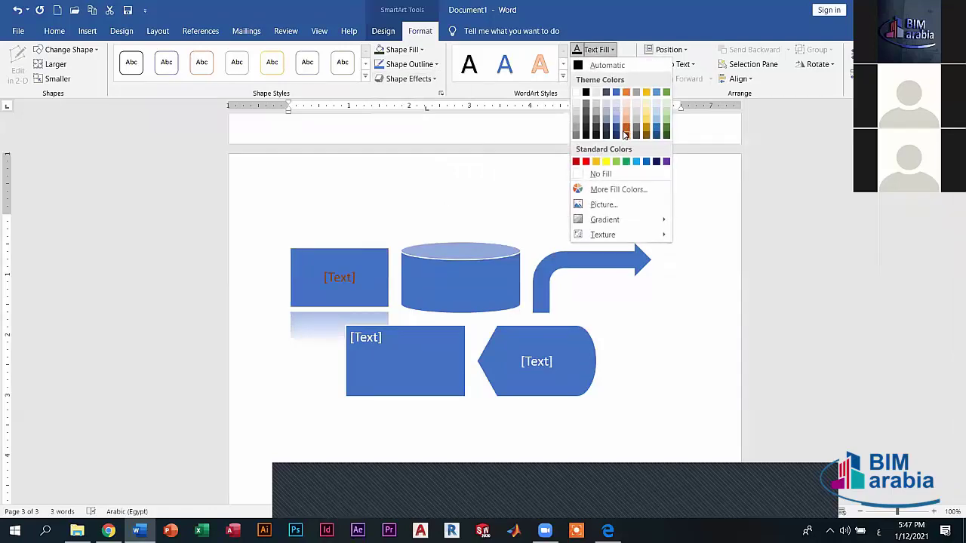
left_click(624, 133)
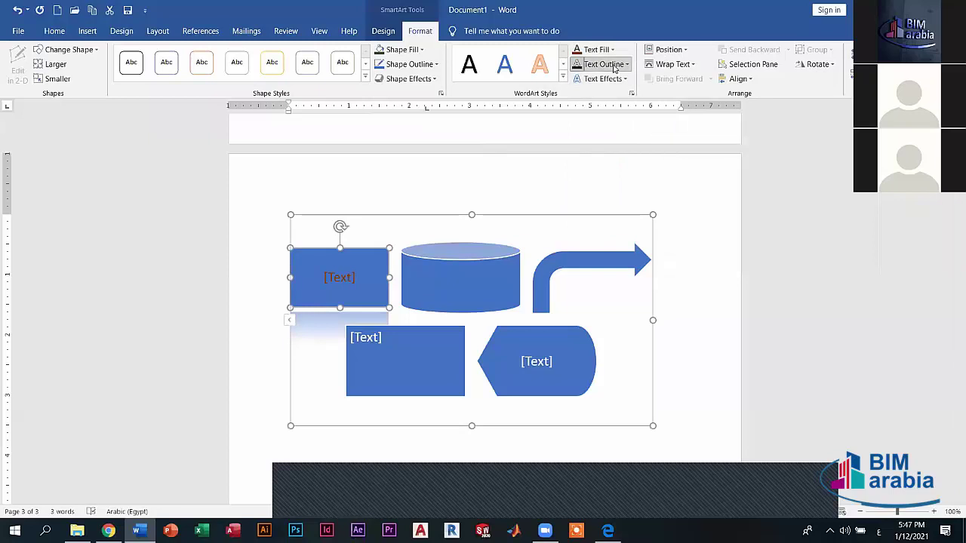
left_click(614, 66)
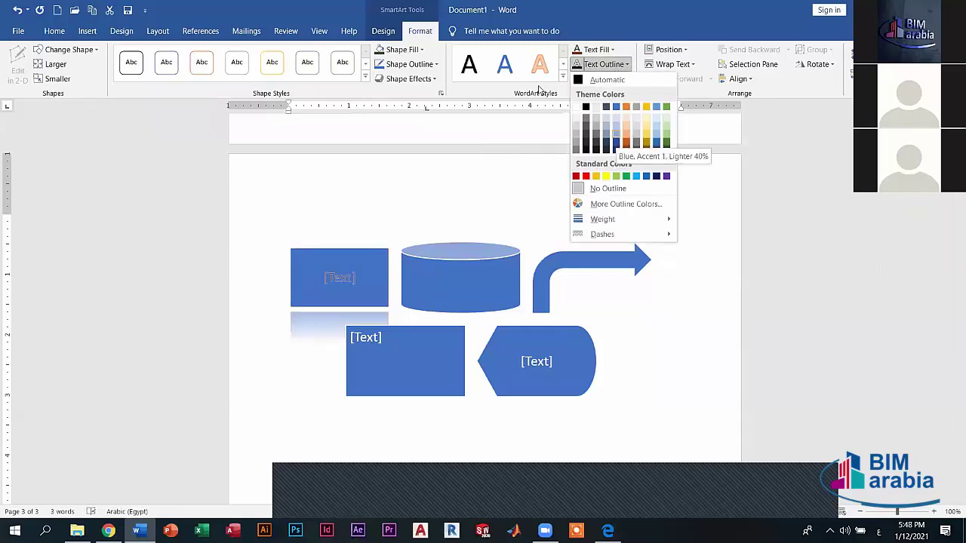
left_click(641, 154)
left_click(602, 78)
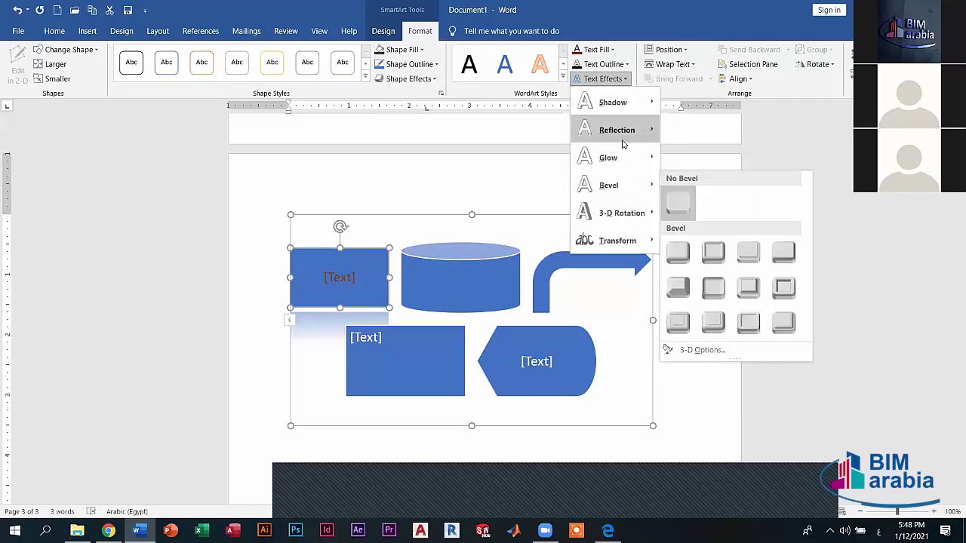
left_click(682, 54)
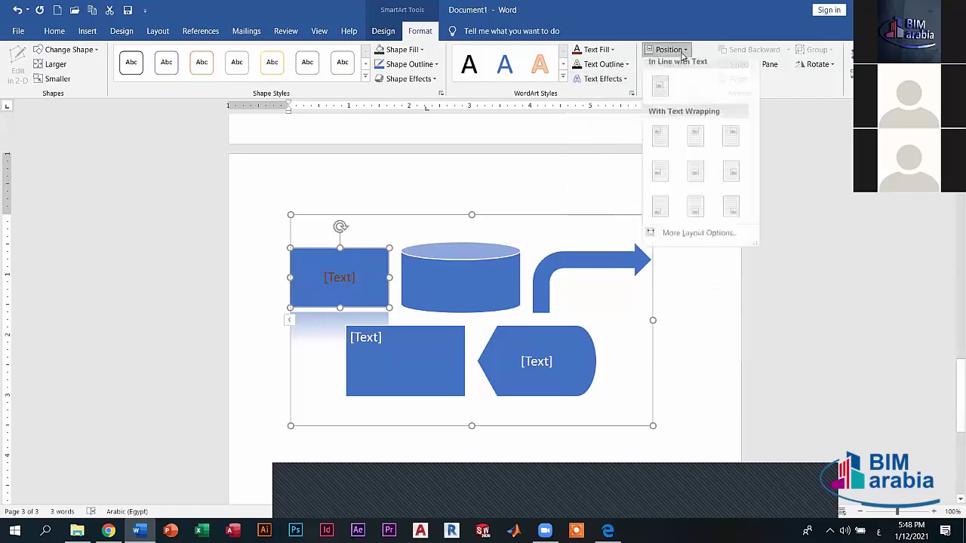
left_click(682, 54)
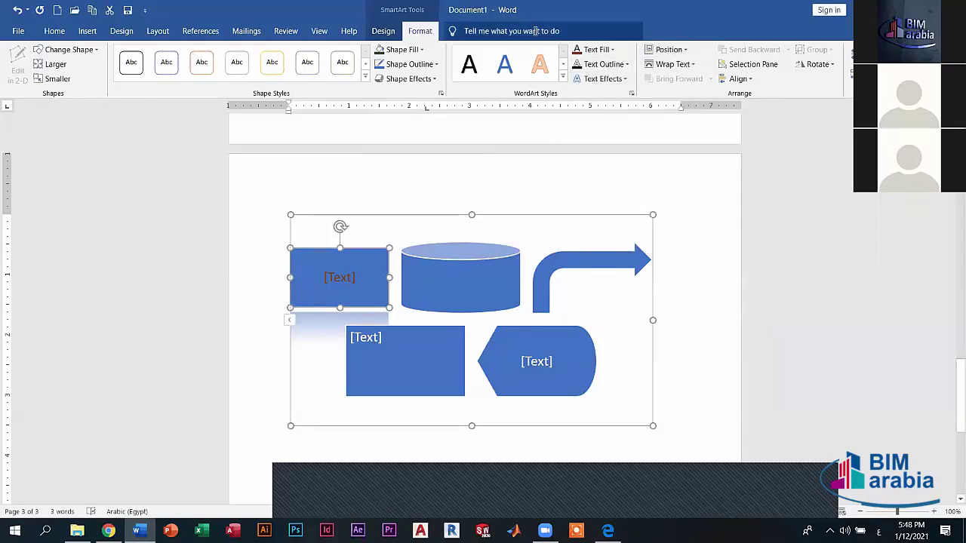
left_click(672, 65)
left_click(676, 65)
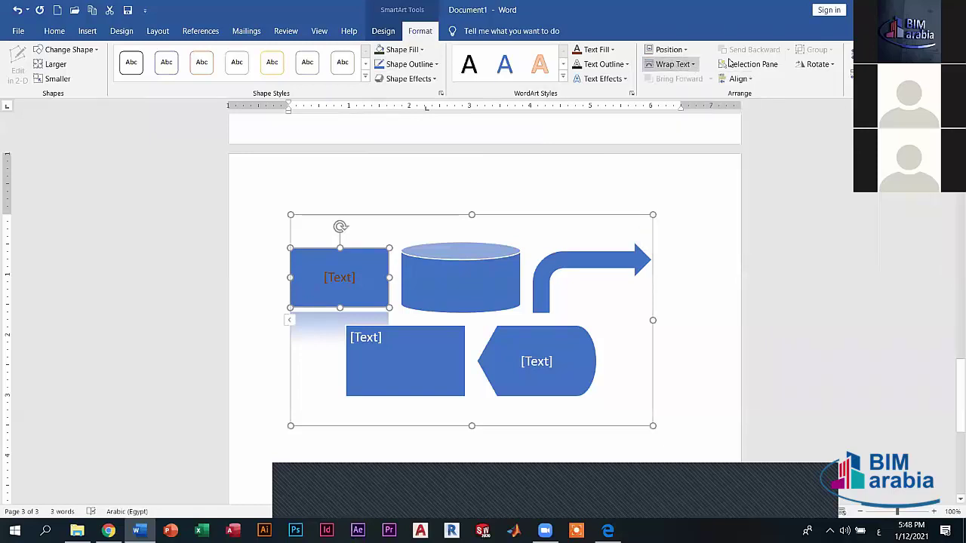
left_click(758, 68)
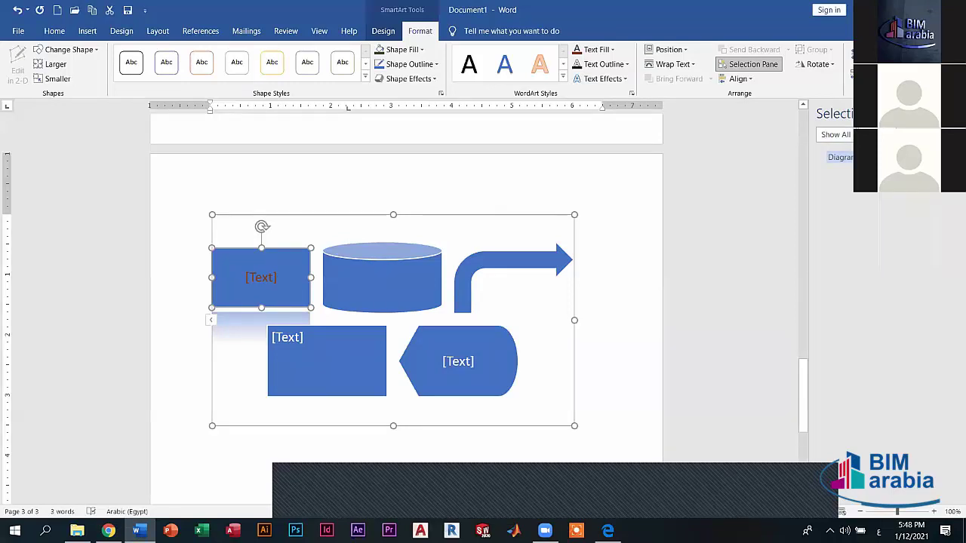
key("alt+F10")
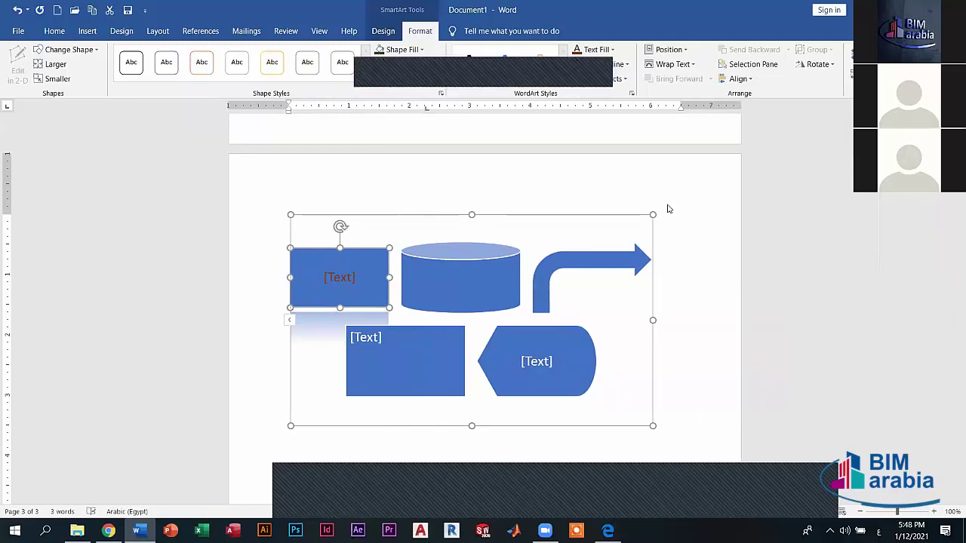
left_click(738, 79)
left_click(727, 159)
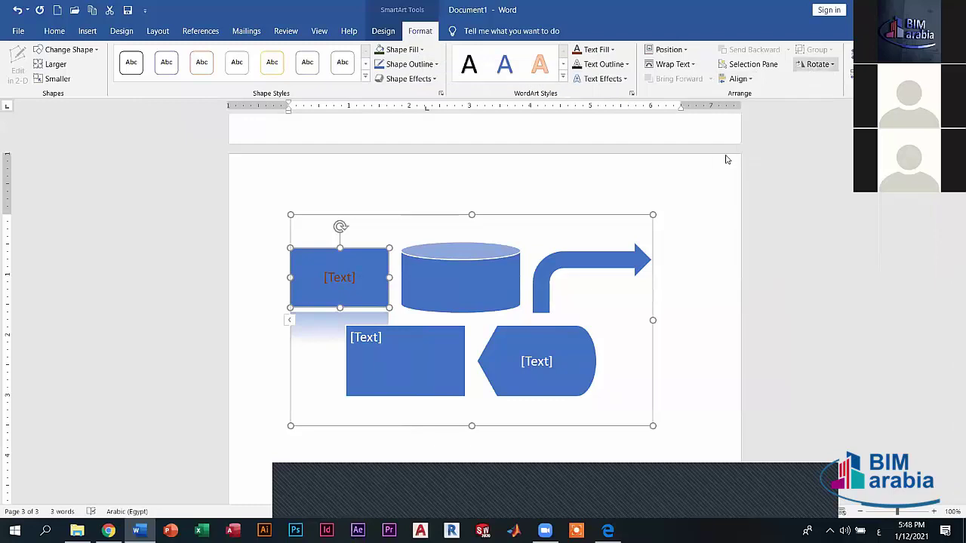
key("Return")
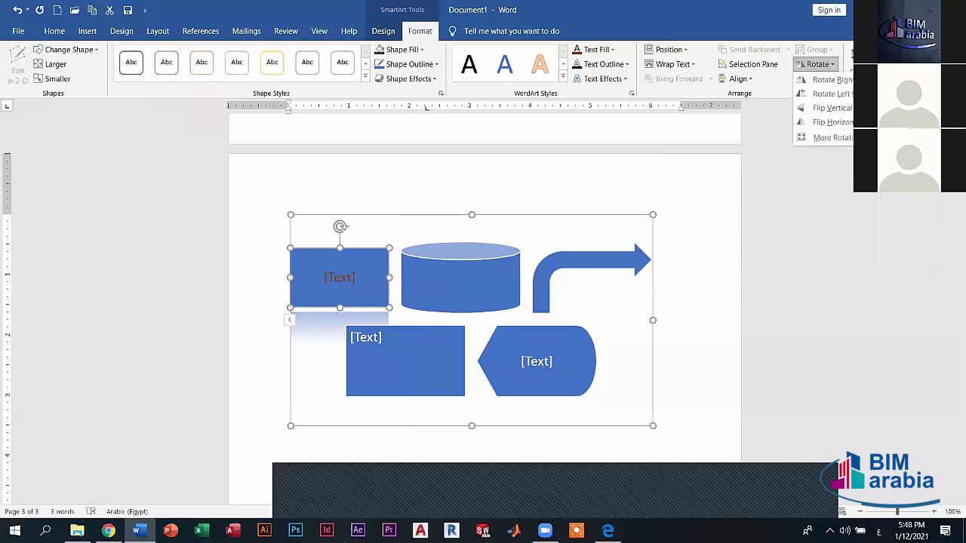
left_click(817, 64)
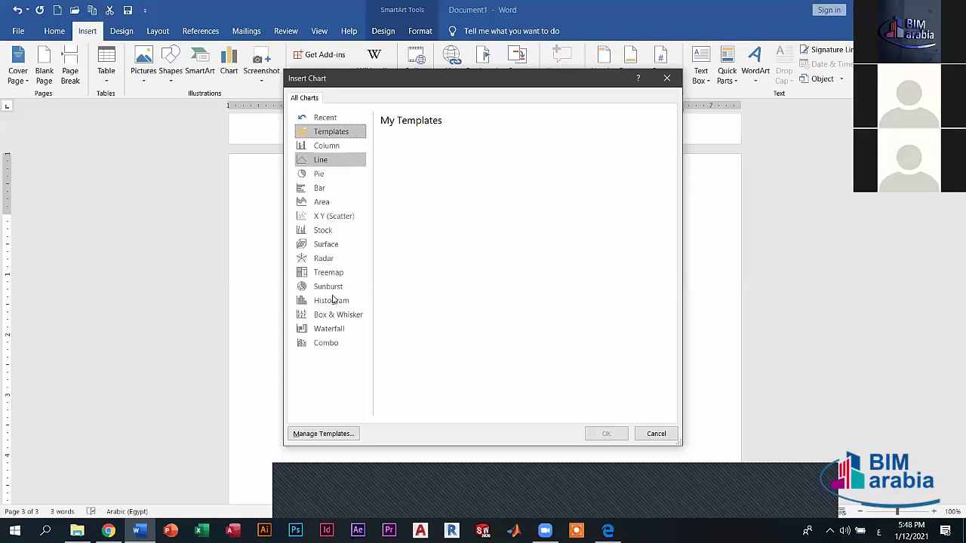
Browse the Radar, Histogram and Combo chart types, then insert a Pie chart.
left_click(325, 261)
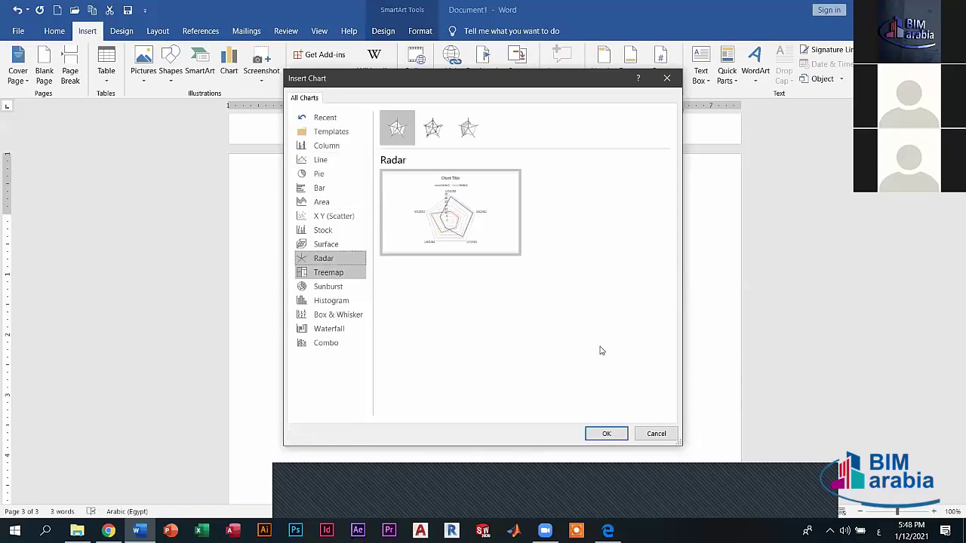
left_click(331, 301)
left_click(326, 342)
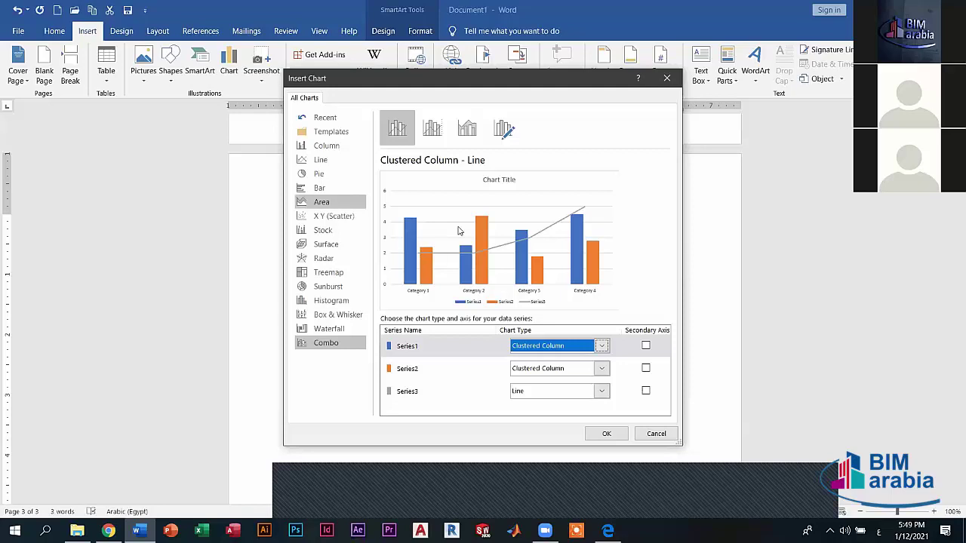
left_click(601, 437)
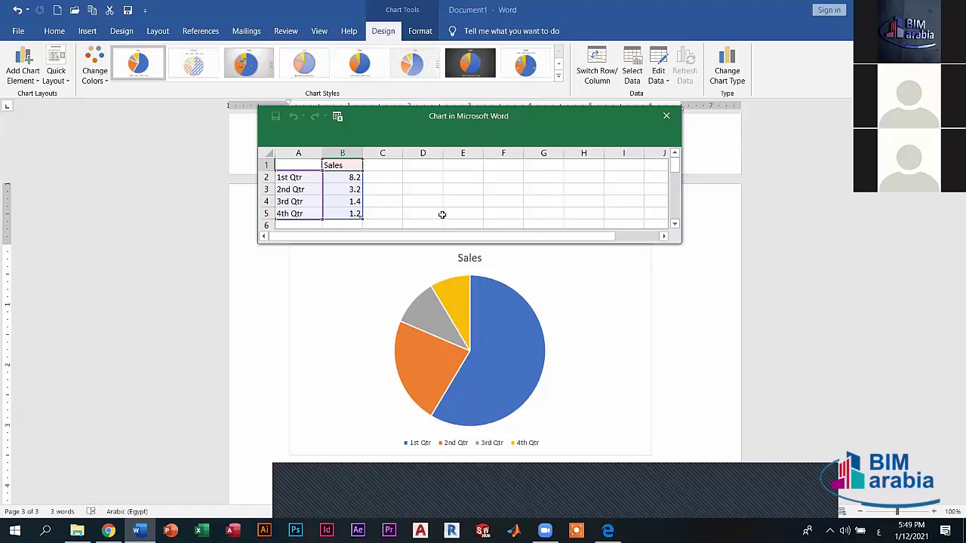
Label A2 'الاول' and A3 'الثاني', set B2 to 7, and close the data sheet.
key("Left")
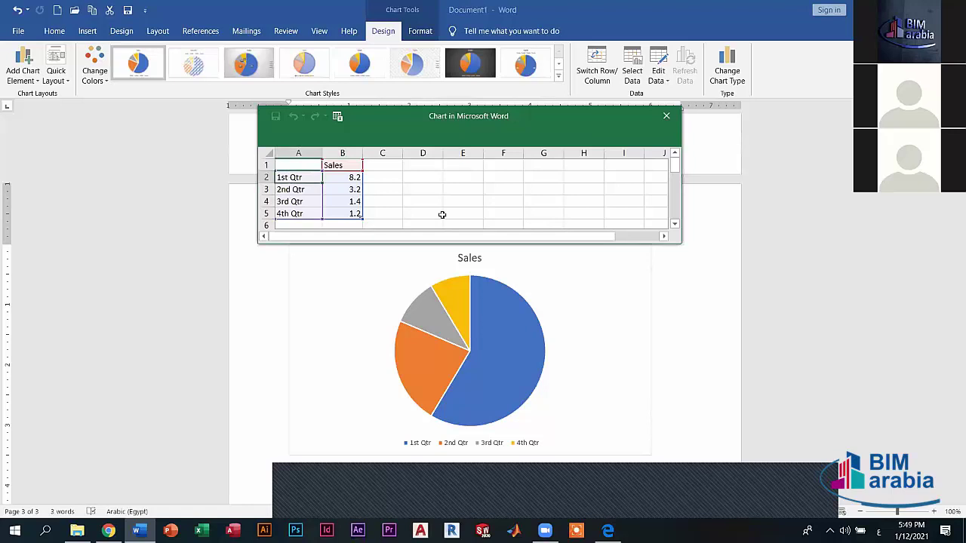
type("ال")
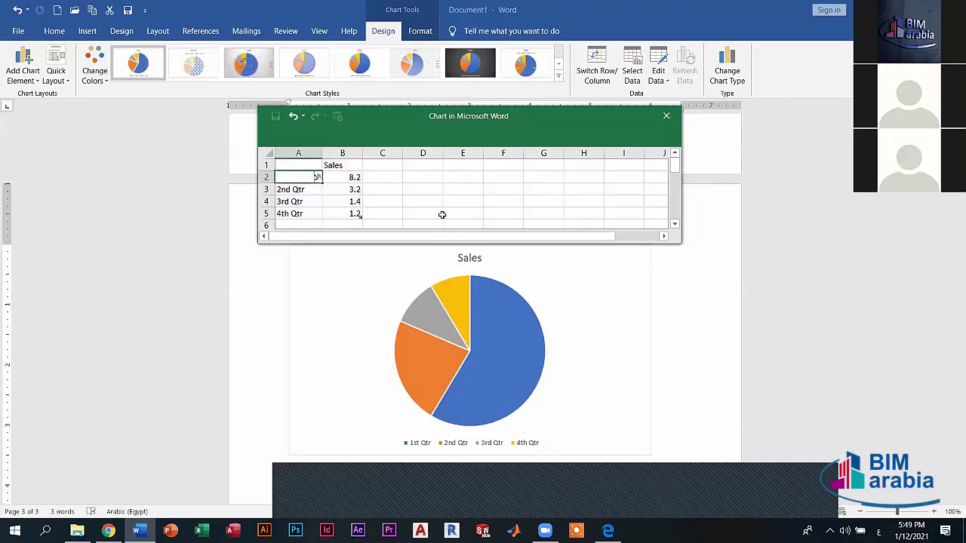
type("اول")
left_click(305, 193)
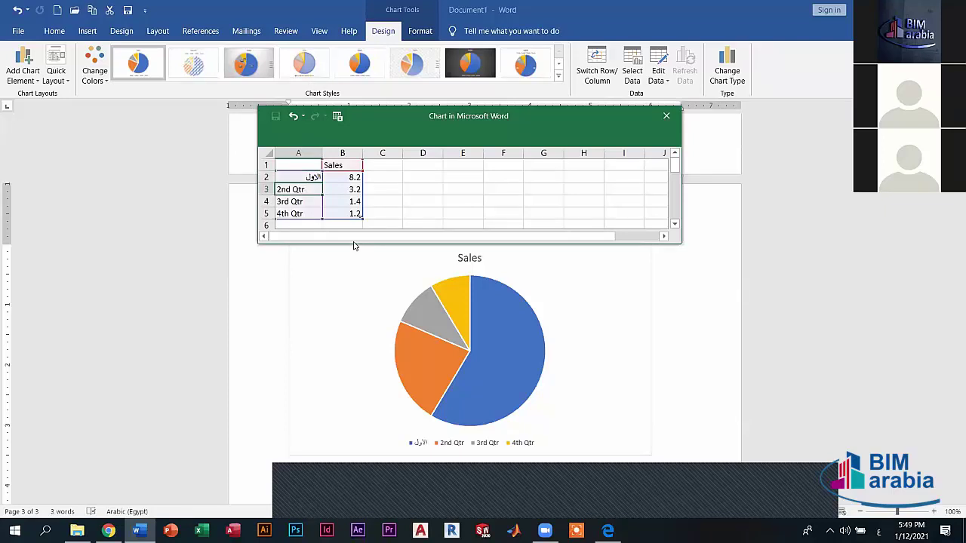
type("الثاني")
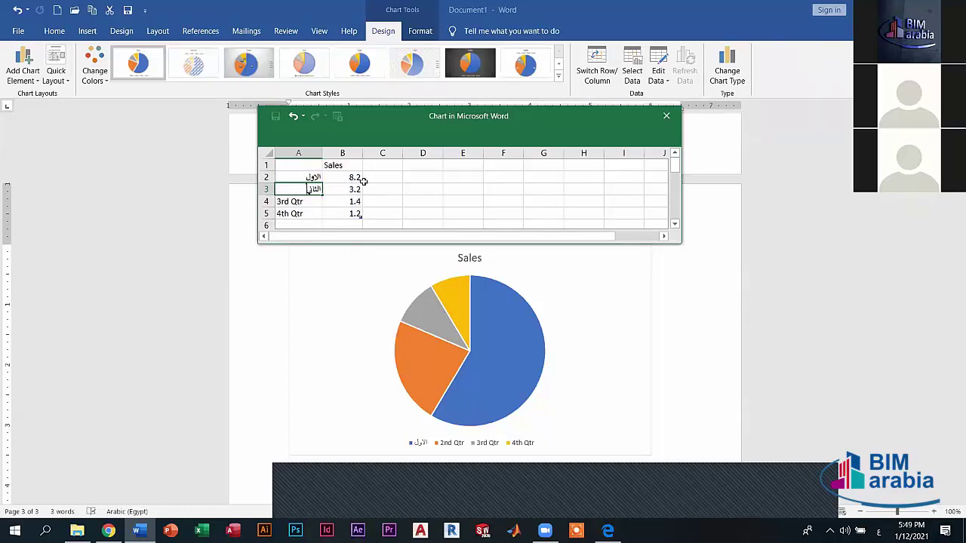
left_click(424, 216)
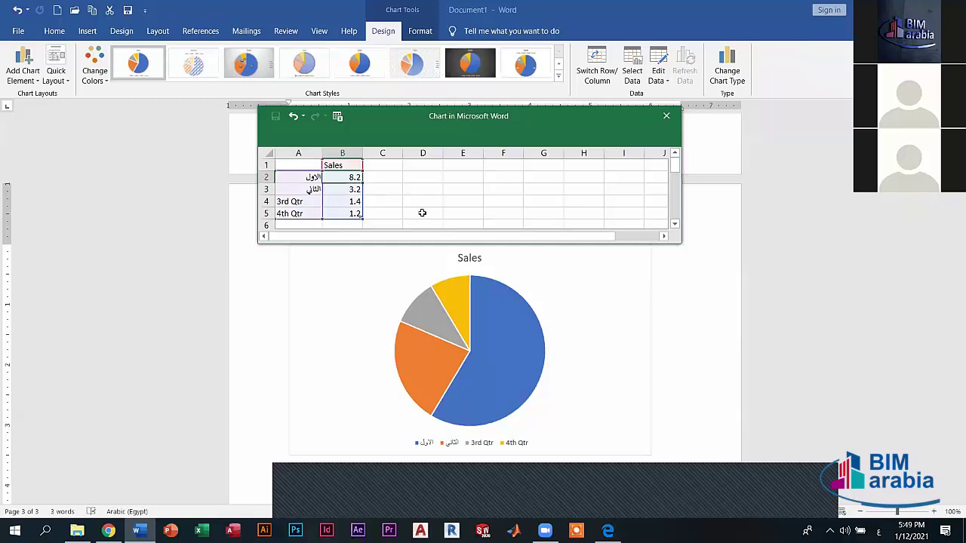
type("7")
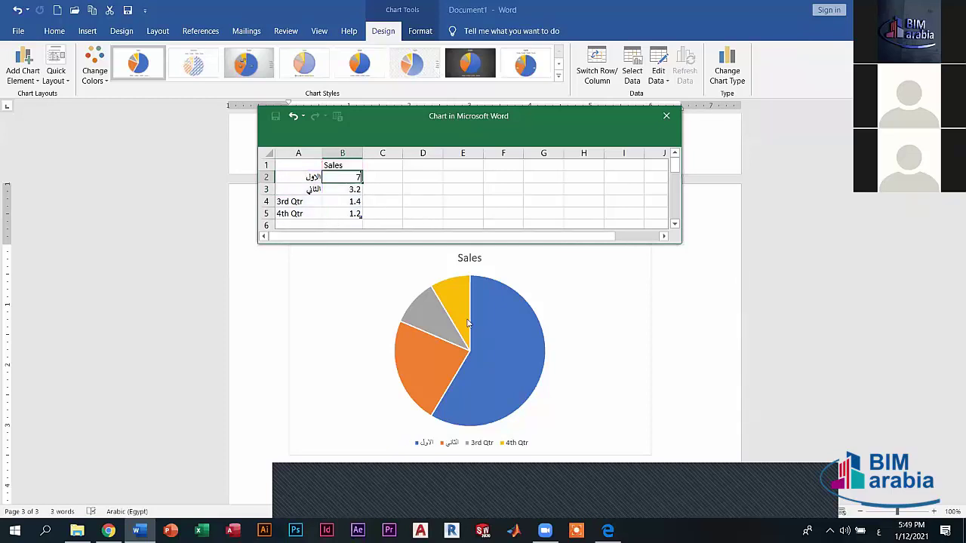
left_click(467, 323)
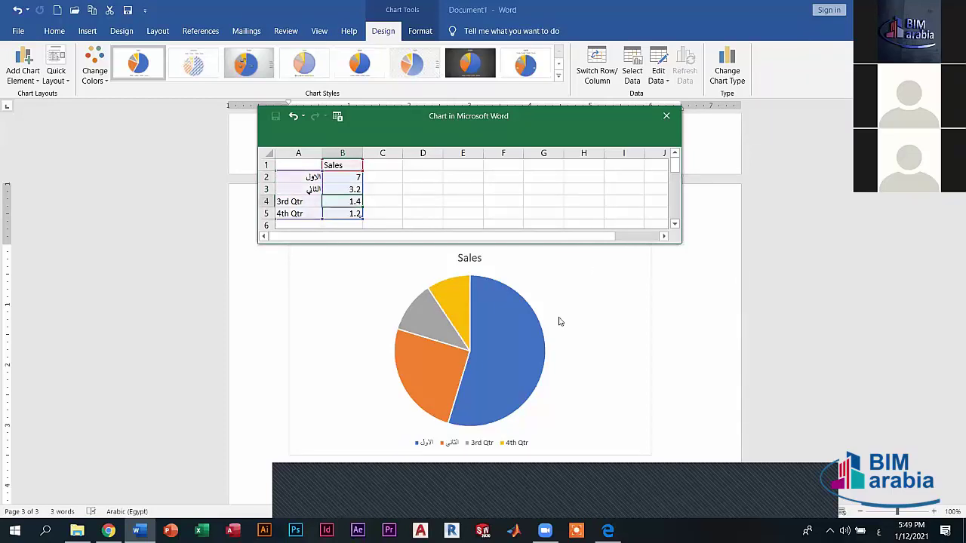
left_click(667, 116)
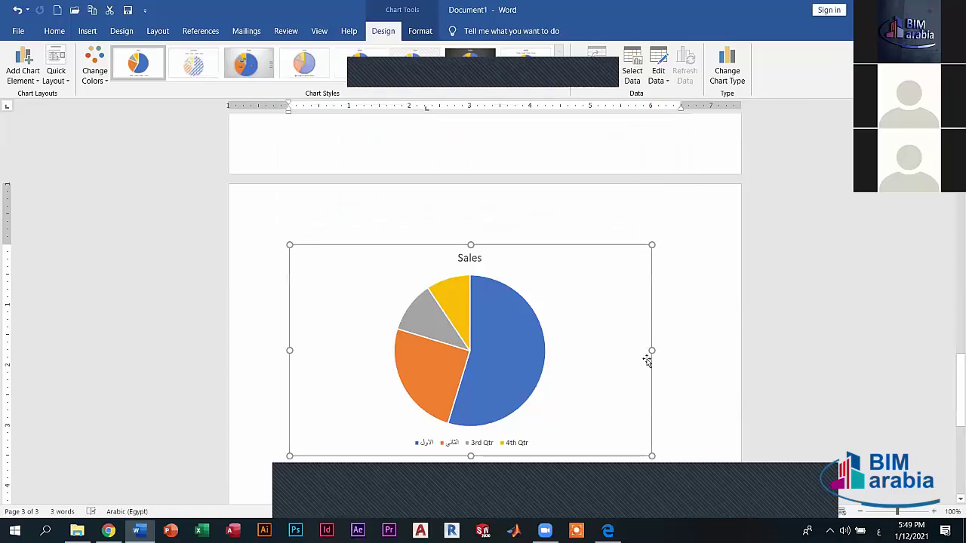
Apply a pale, outlined chart style to the Sales pie chart.
left_click(97, 79)
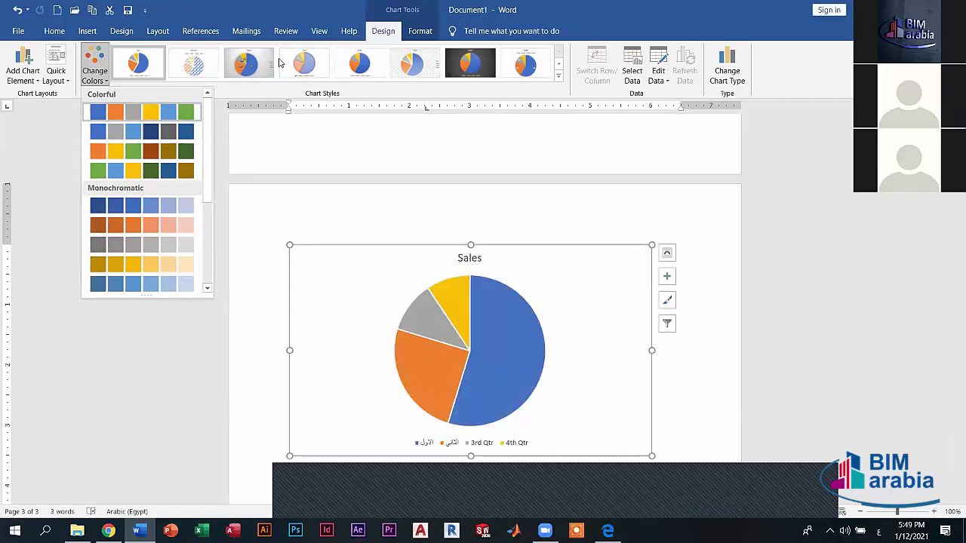
left_click(424, 81)
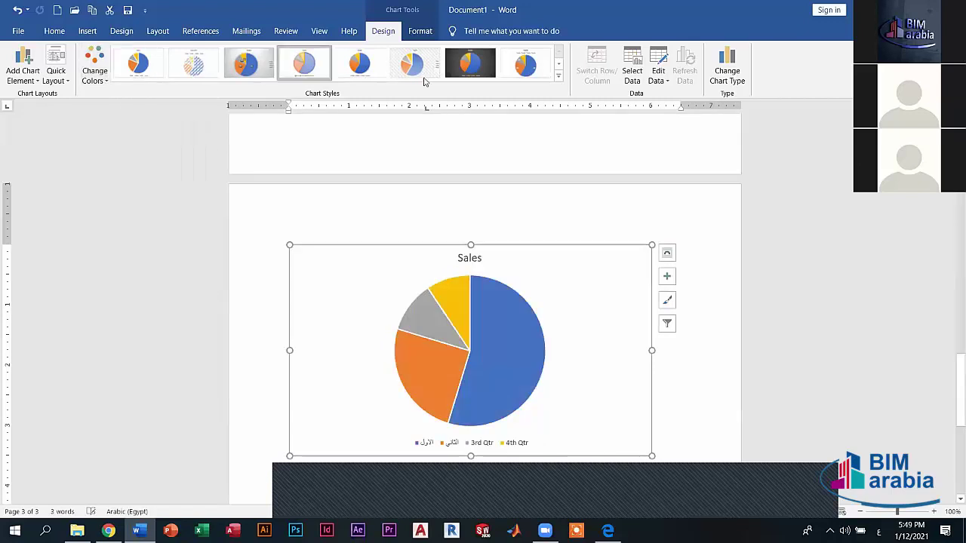
left_click(423, 76)
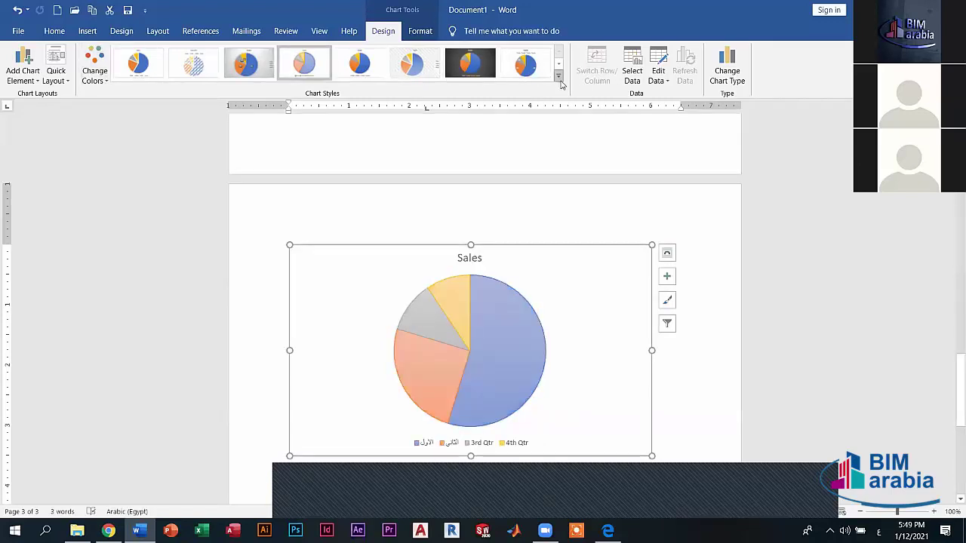
Review the Sales series in Select Data and the data in Excel, then close them.
left_click(640, 78)
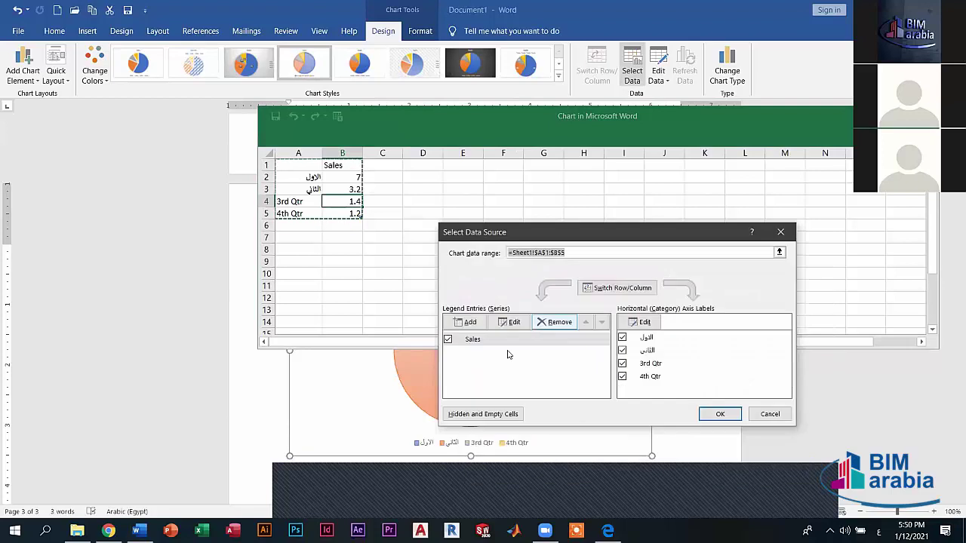
left_click(504, 342)
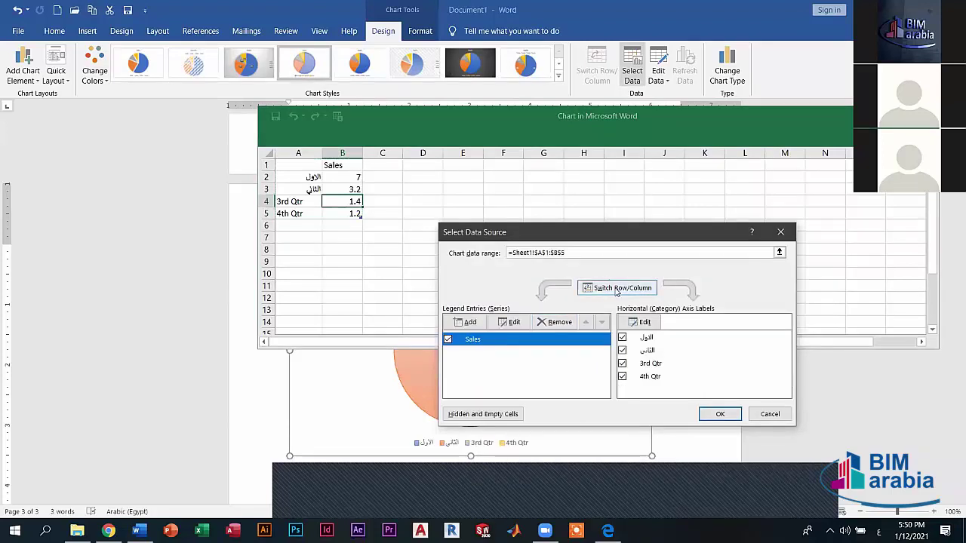
left_click(780, 234)
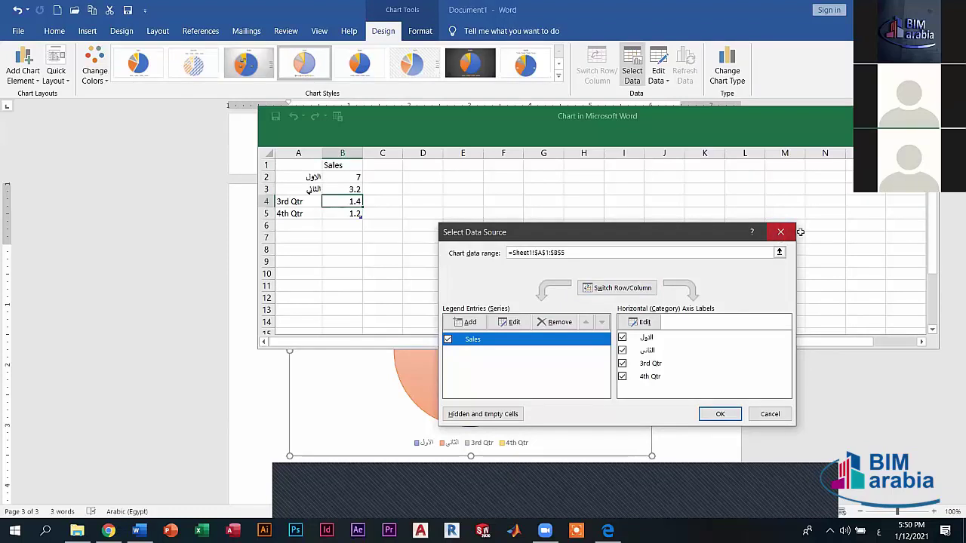
left_click(667, 118)
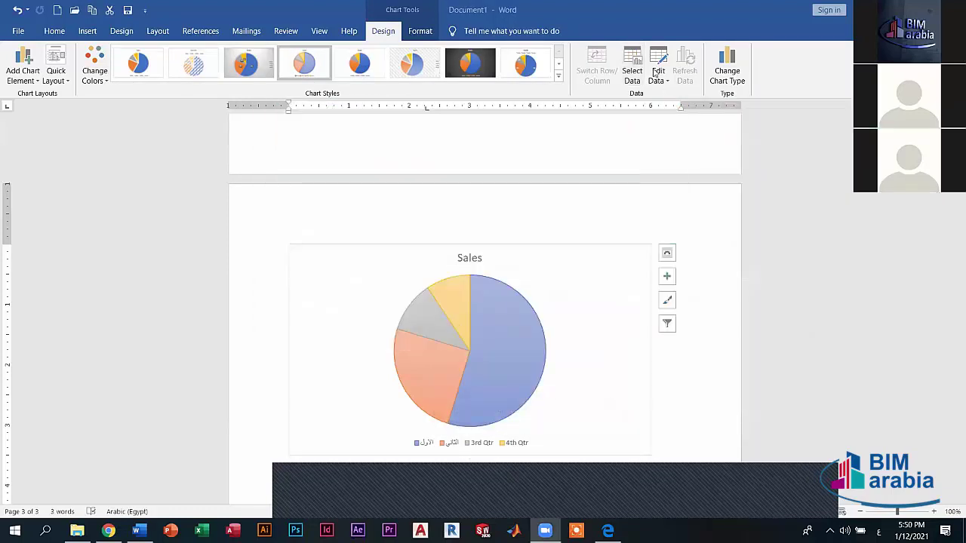
left_click(659, 79)
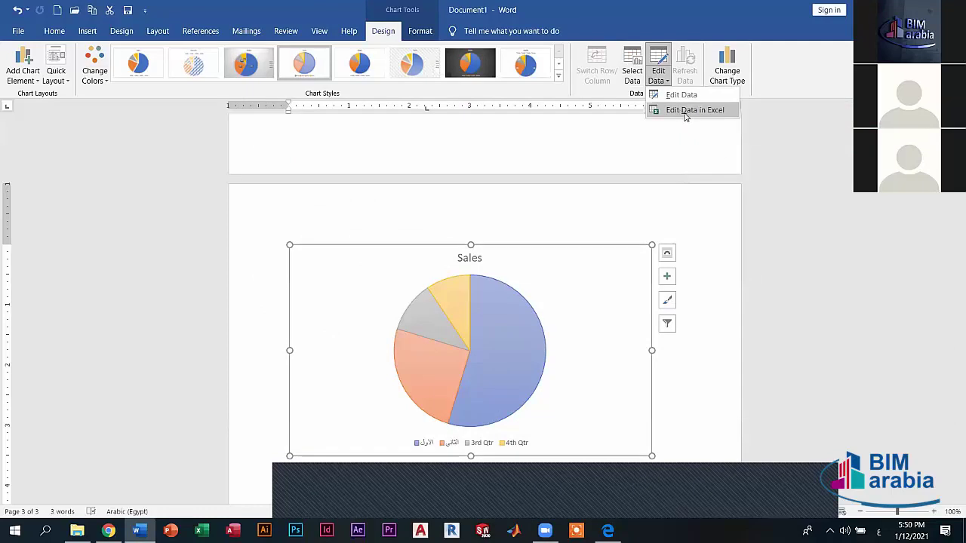
left_click(683, 111)
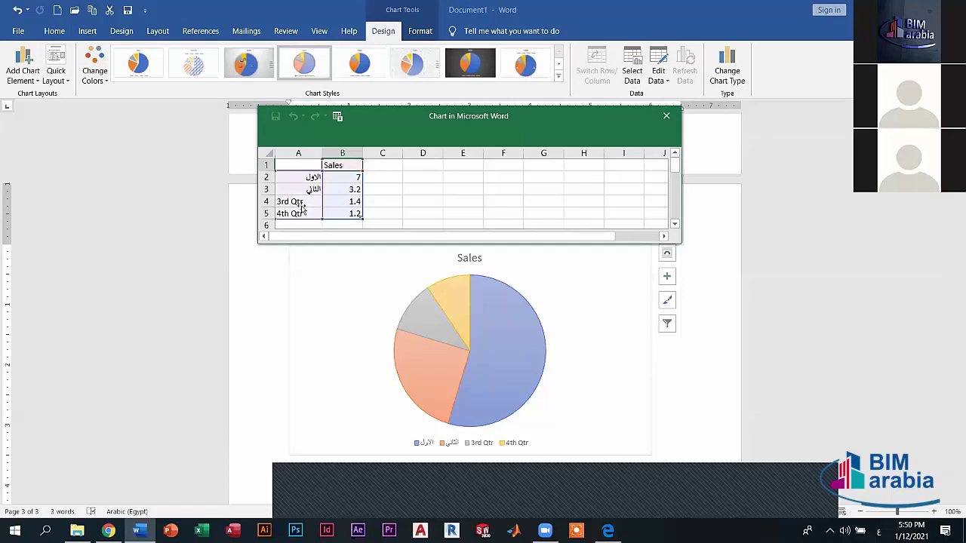
left_click(301, 209)
left_click(679, 119)
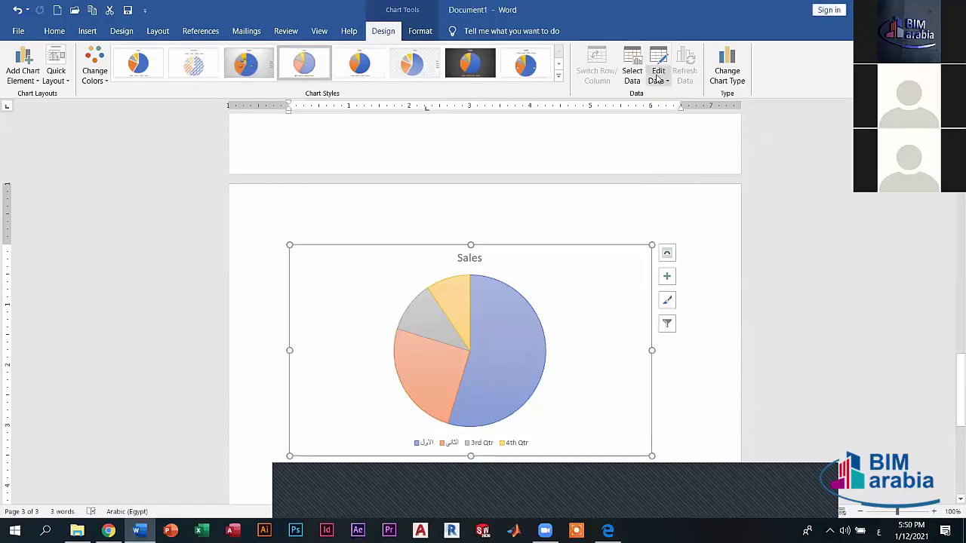
left_click(658, 76)
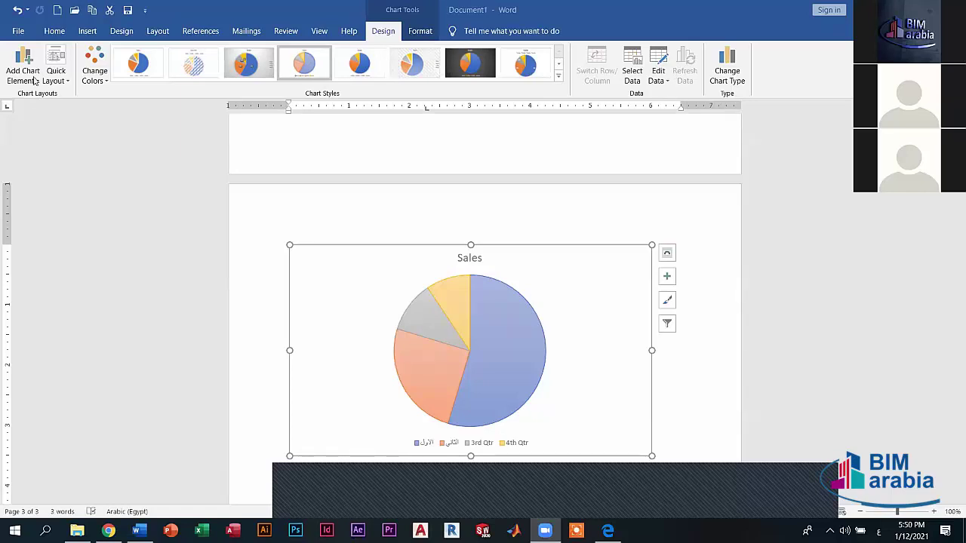
Change the Sales pie chart's type to Radar.
left_click(727, 76)
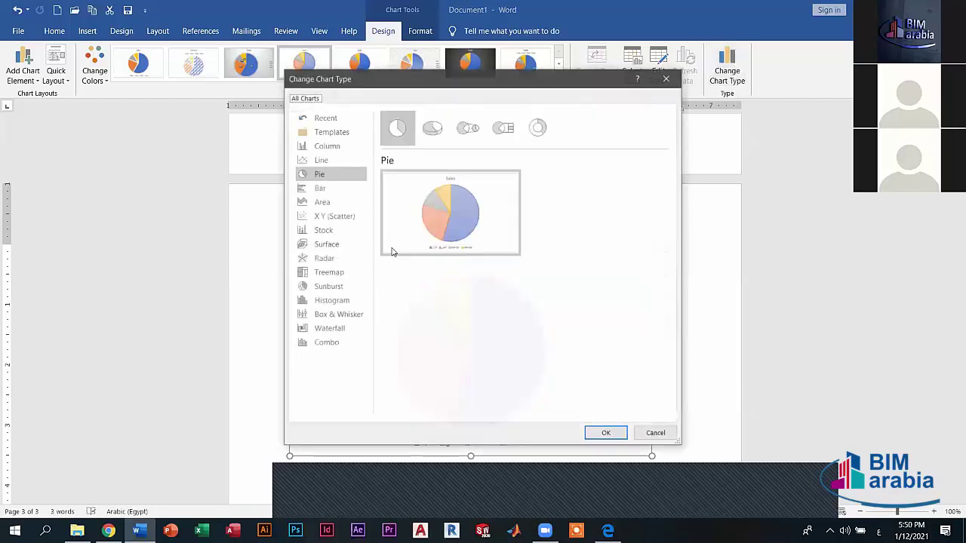
left_click(330, 231)
left_click(320, 260)
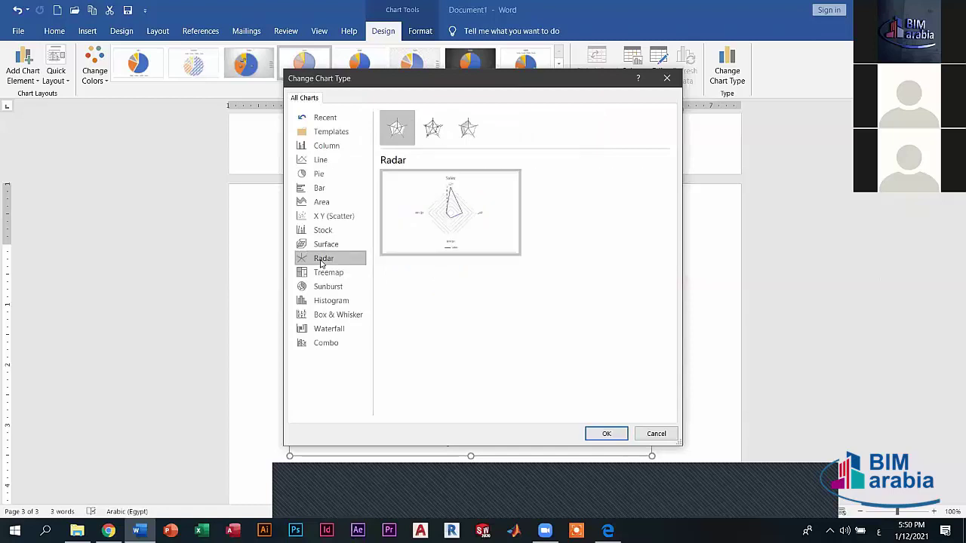
left_click(606, 434)
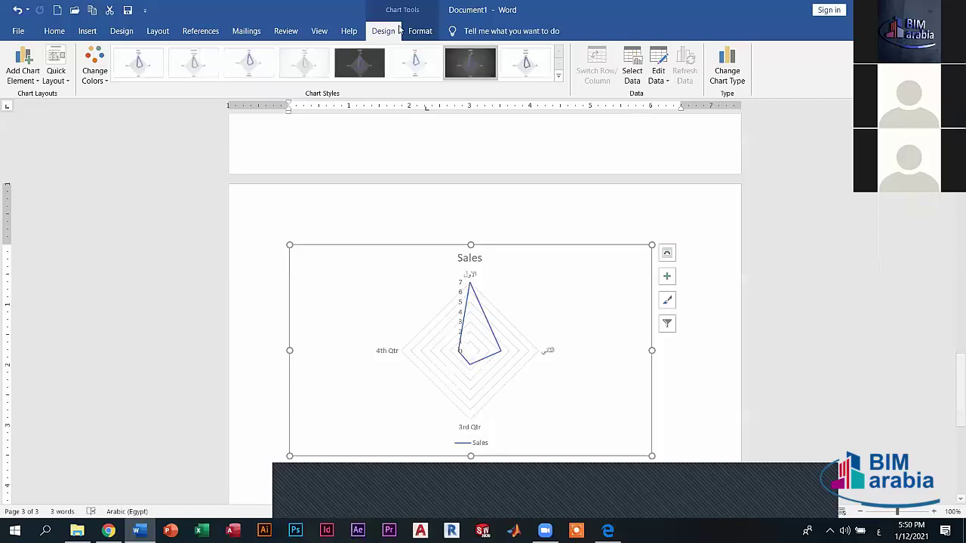
left_click(56, 76)
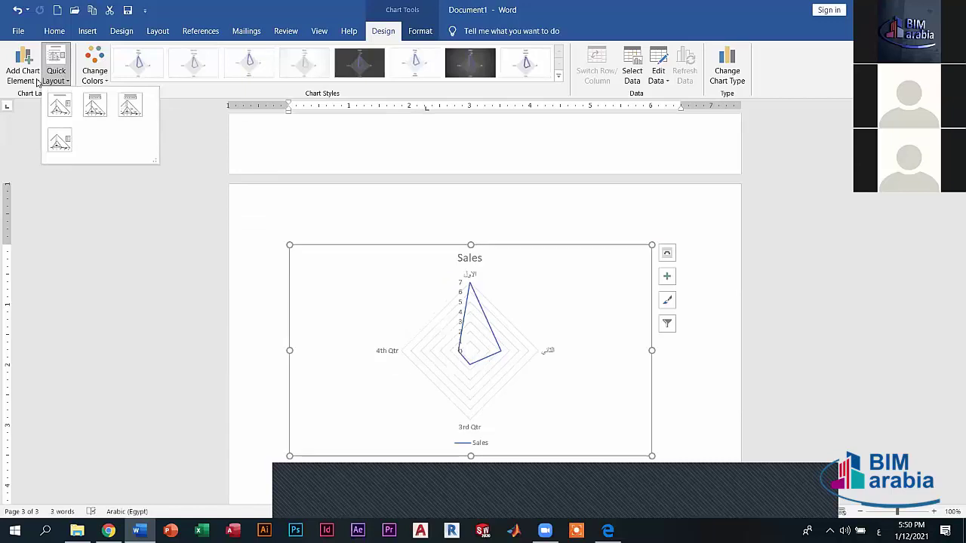
Remove the primary vertical axis and overlay the Sales title, dragging it to the left.
left_click(36, 82)
left_click(30, 78)
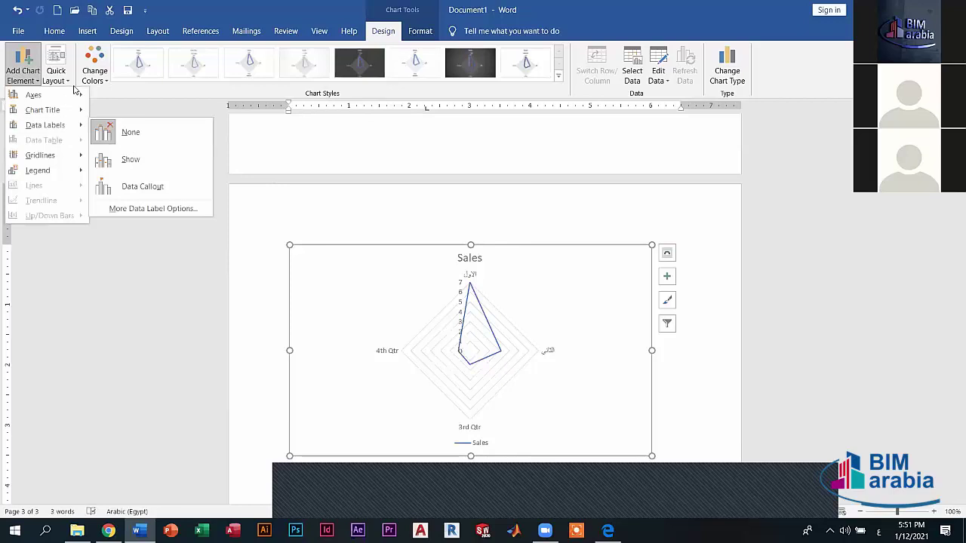
mouse_move(33, 95)
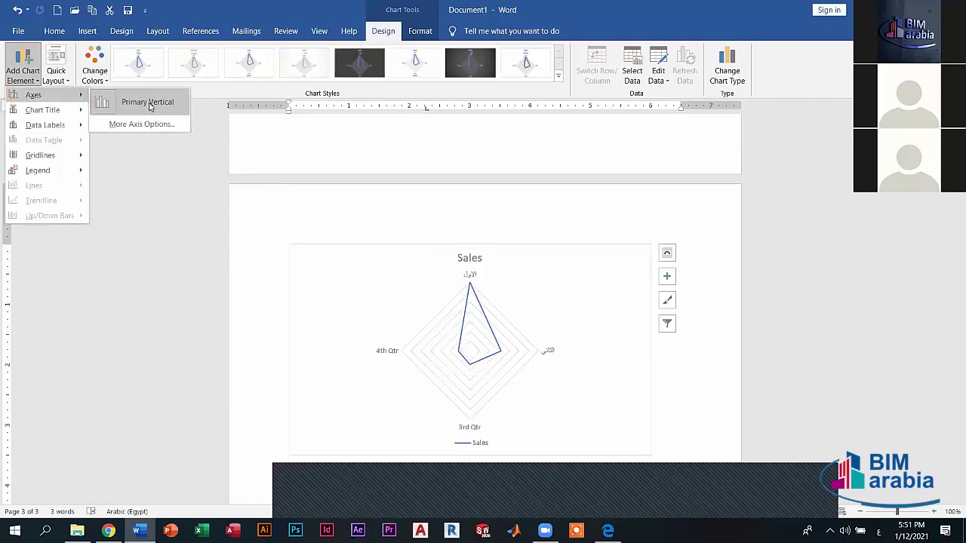
left_click(149, 103)
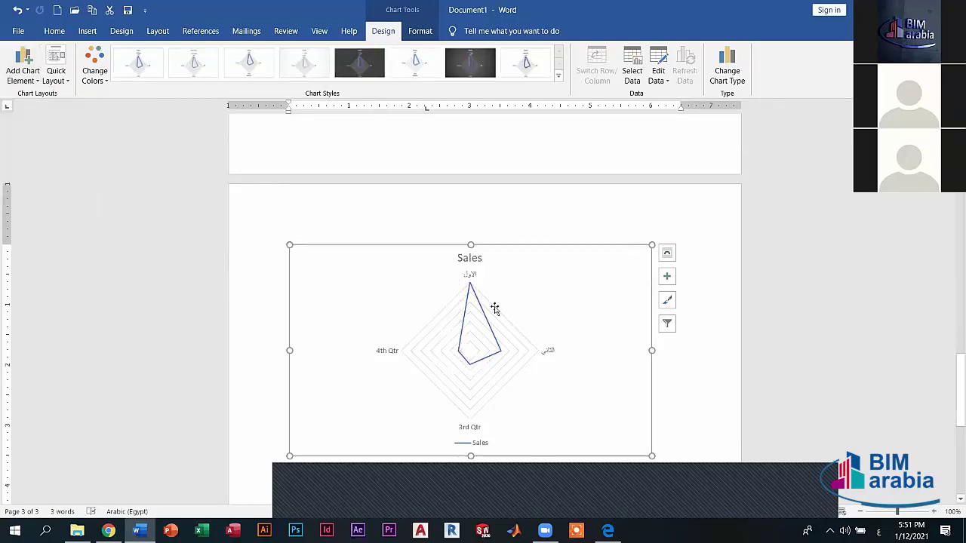
left_click(22, 74)
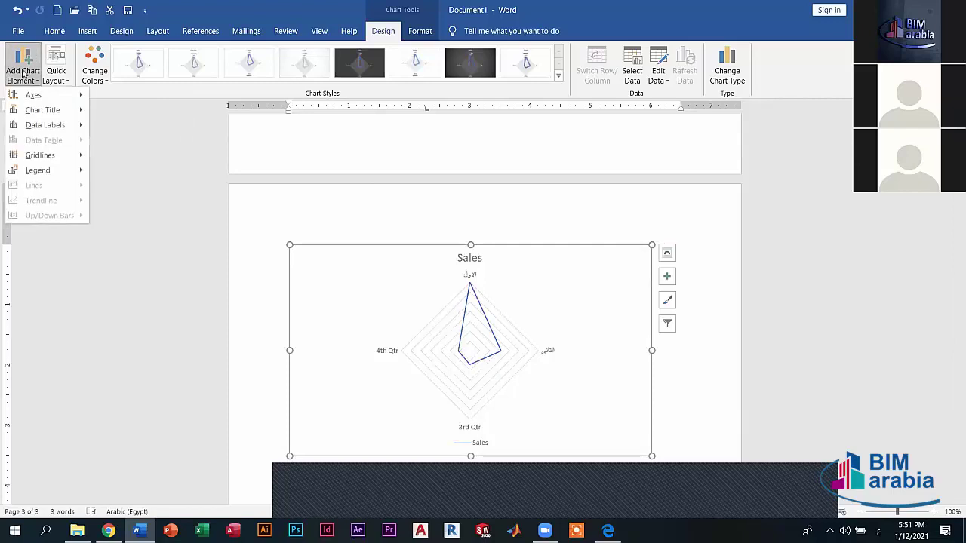
mouse_move(42, 110)
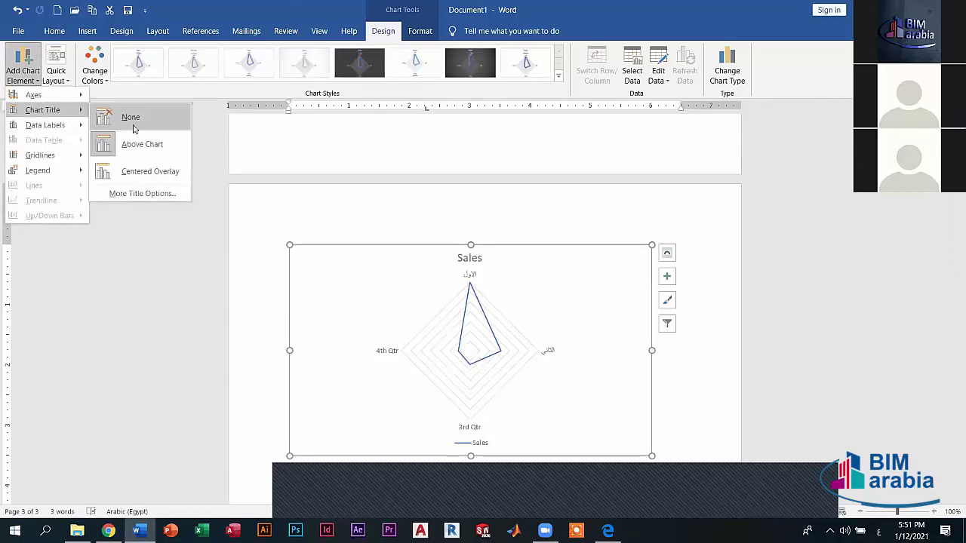
left_click(133, 172)
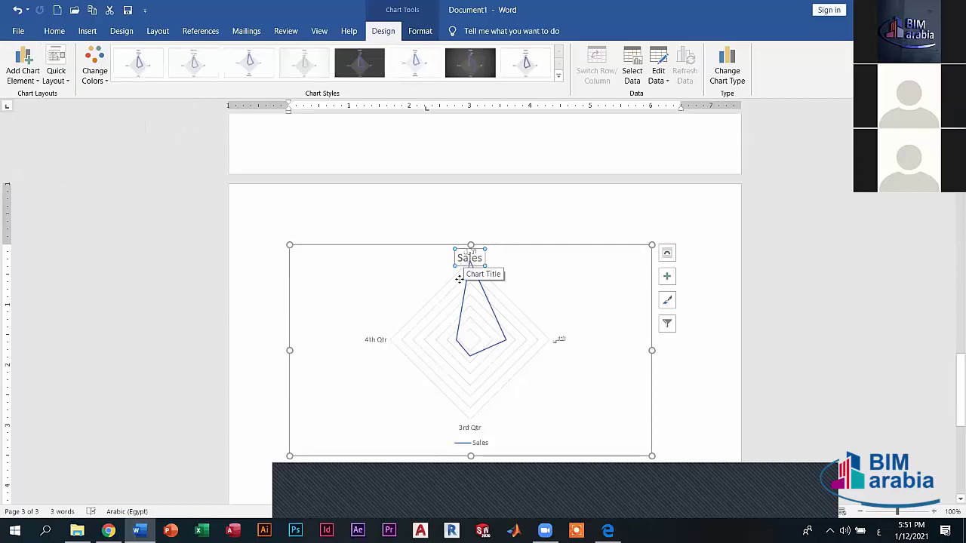
left_click_drag(459, 279, 325, 345)
left_click(36, 82)
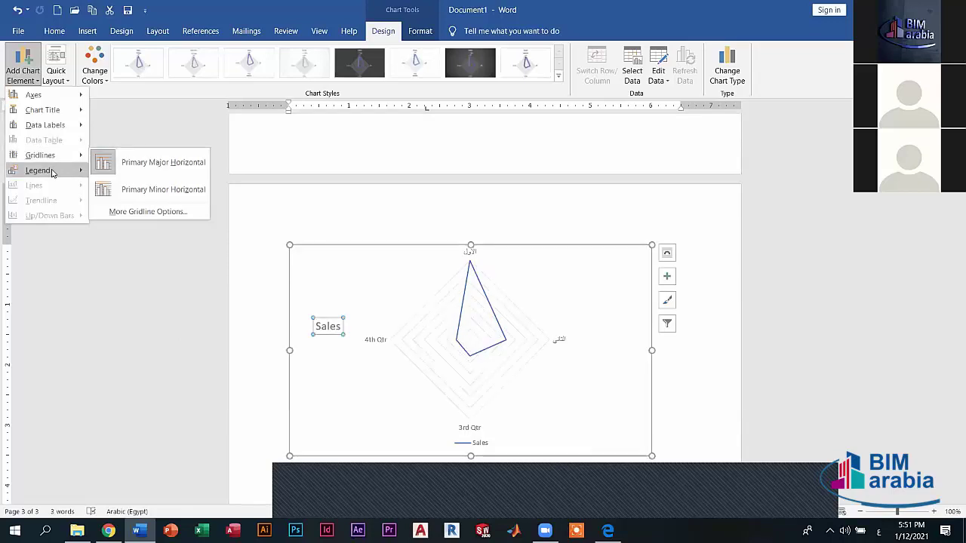
mouse_move(37, 170)
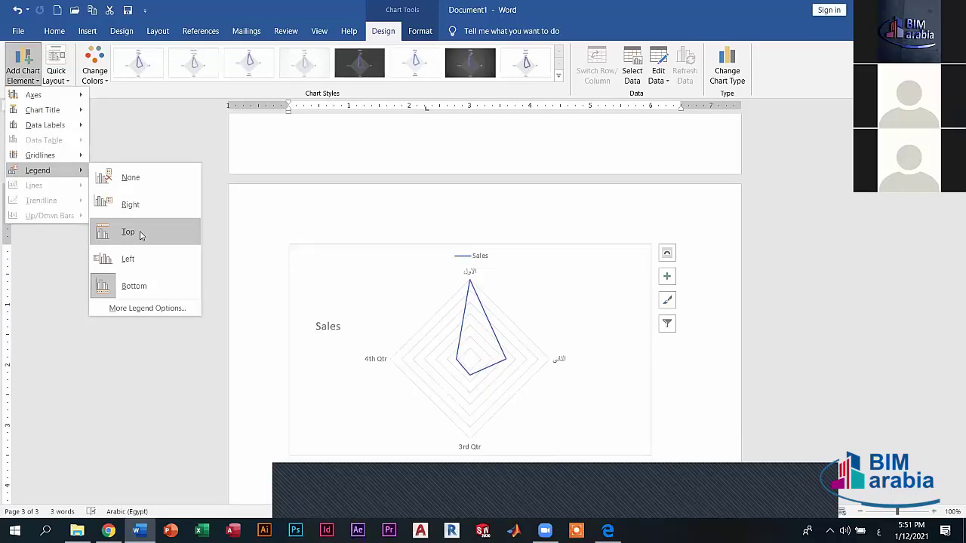
Place the radar chart's legend on the left, beneath the Sales title.
left_click(140, 233)
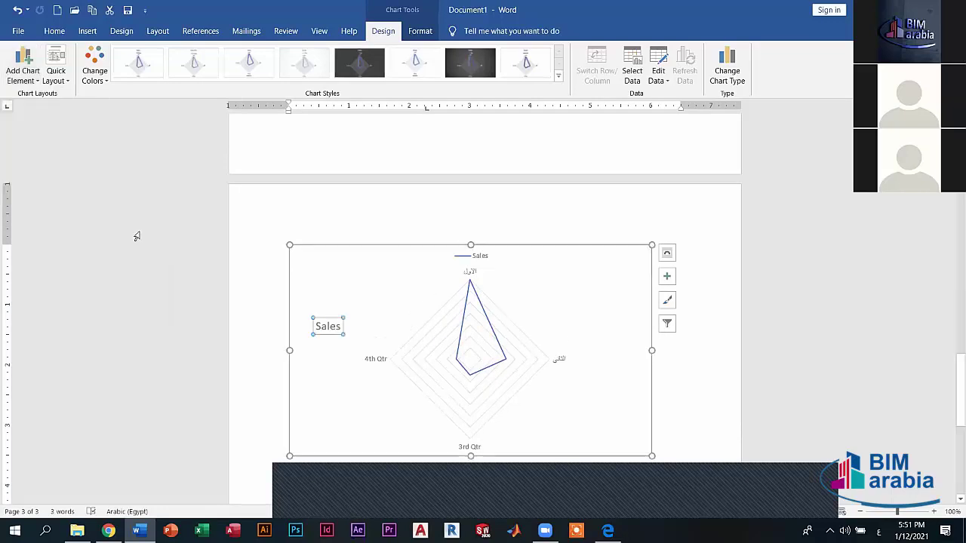
left_click(22, 68)
mouse_move(38, 170)
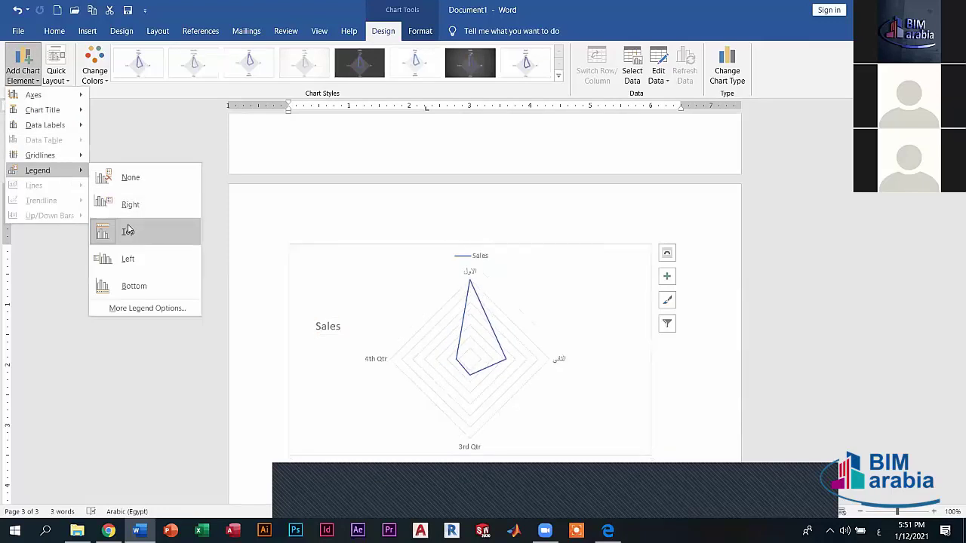
left_click(138, 267)
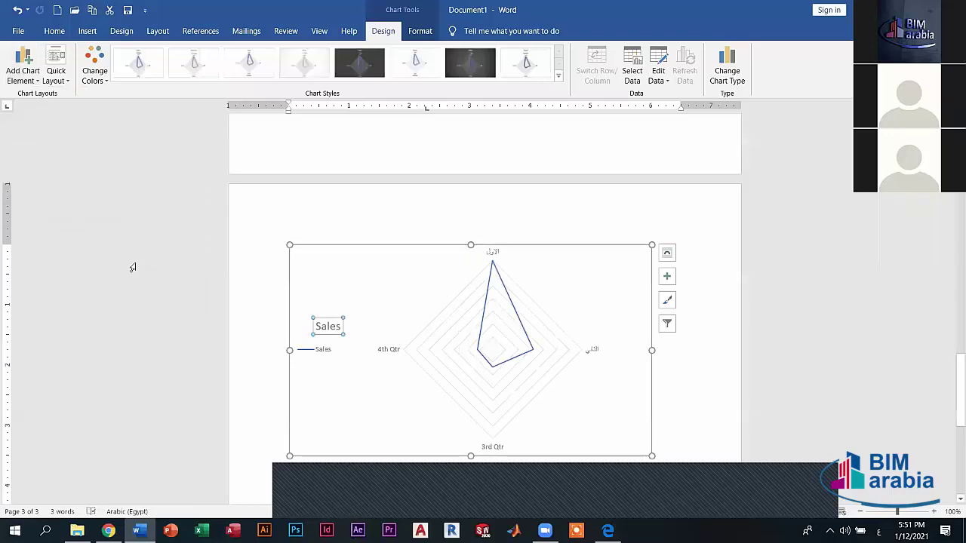
left_click(321, 352)
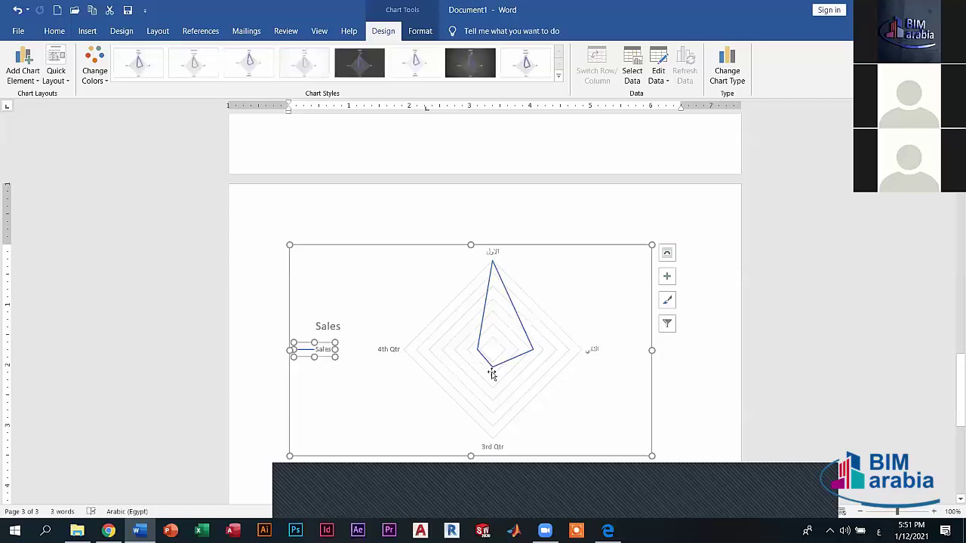
left_click(23, 67)
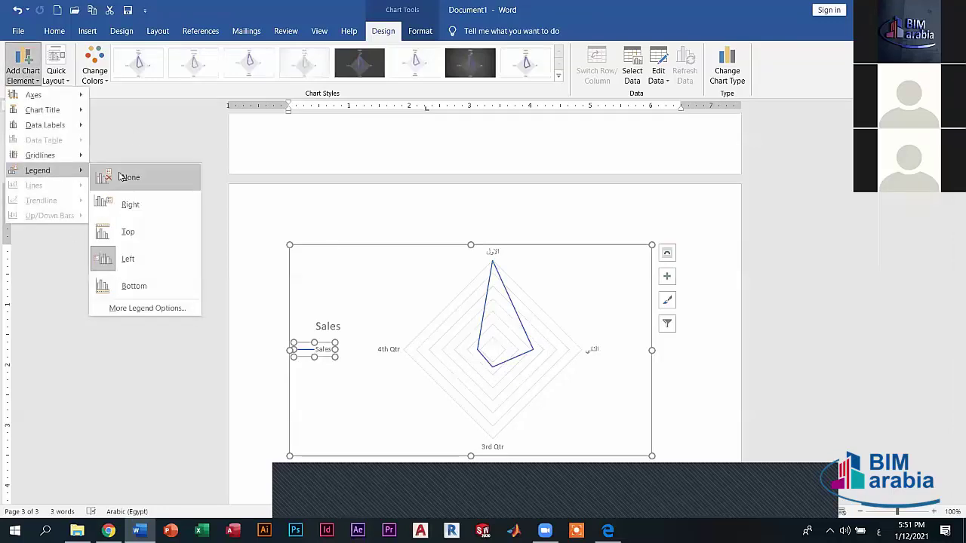
left_click(157, 109)
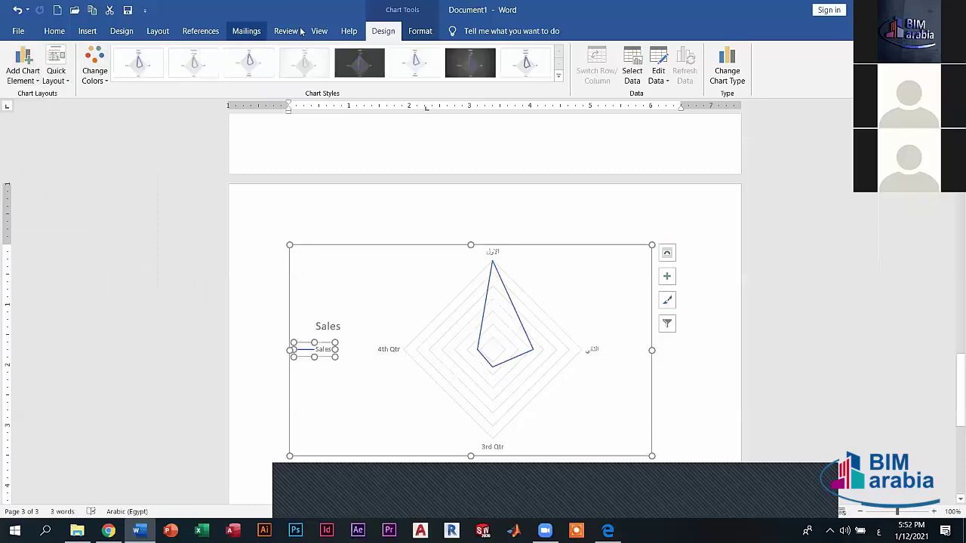
left_click(428, 33)
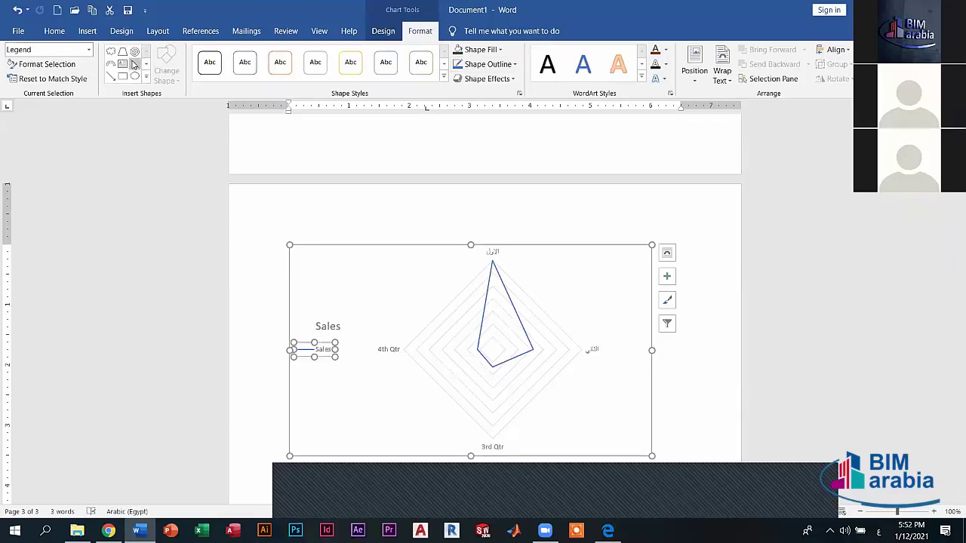
left_click(88, 51)
Select the plot area and drag it left toward the legend.
left_click(22, 112)
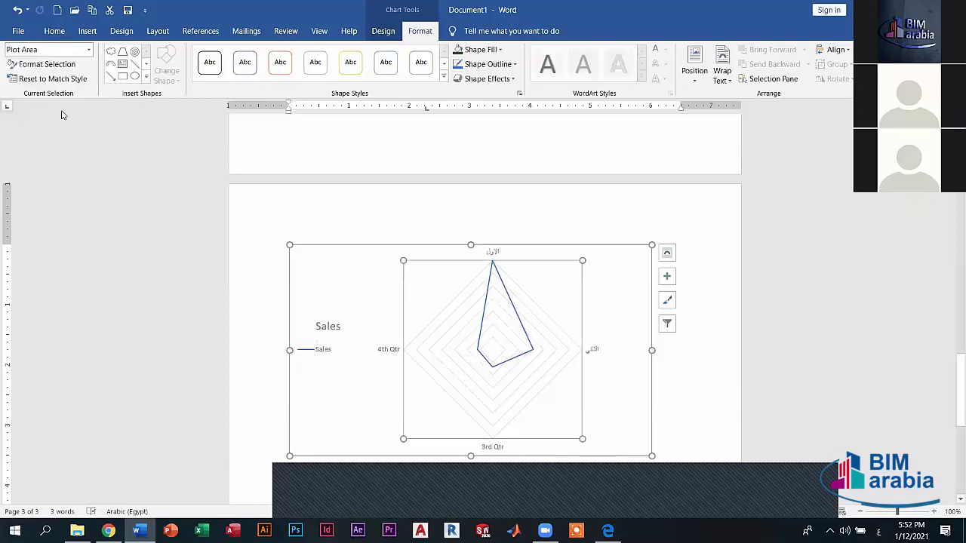
left_click_drag(396, 289, 356, 289)
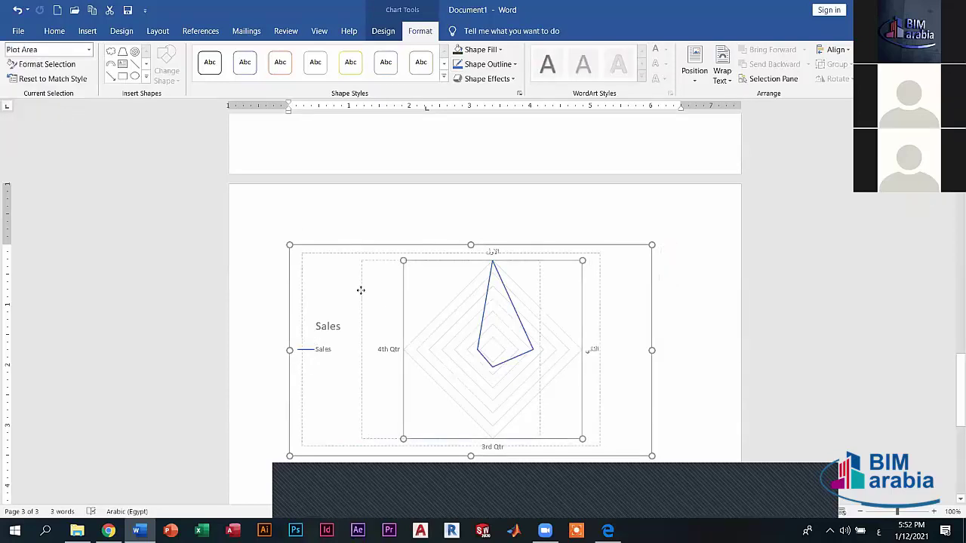
left_click(89, 50)
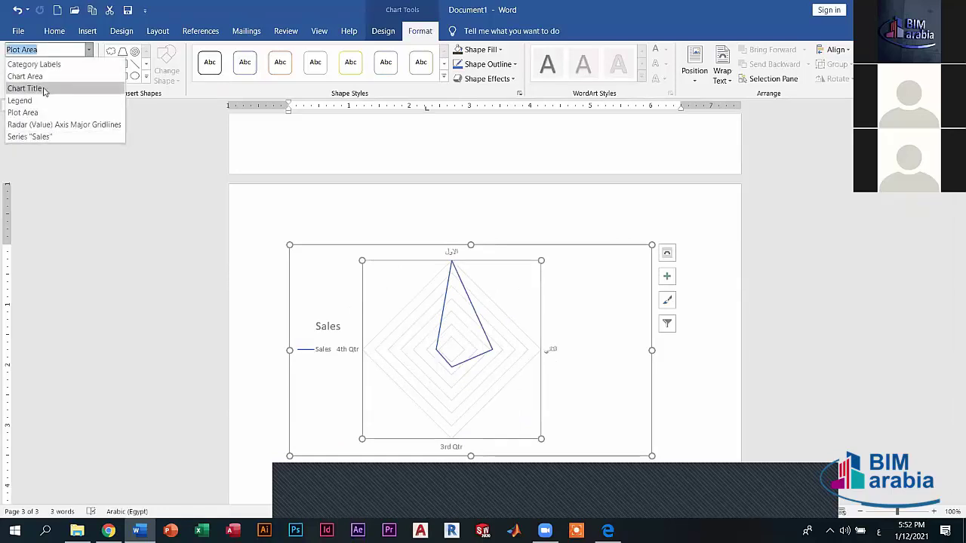
left_click(89, 50)
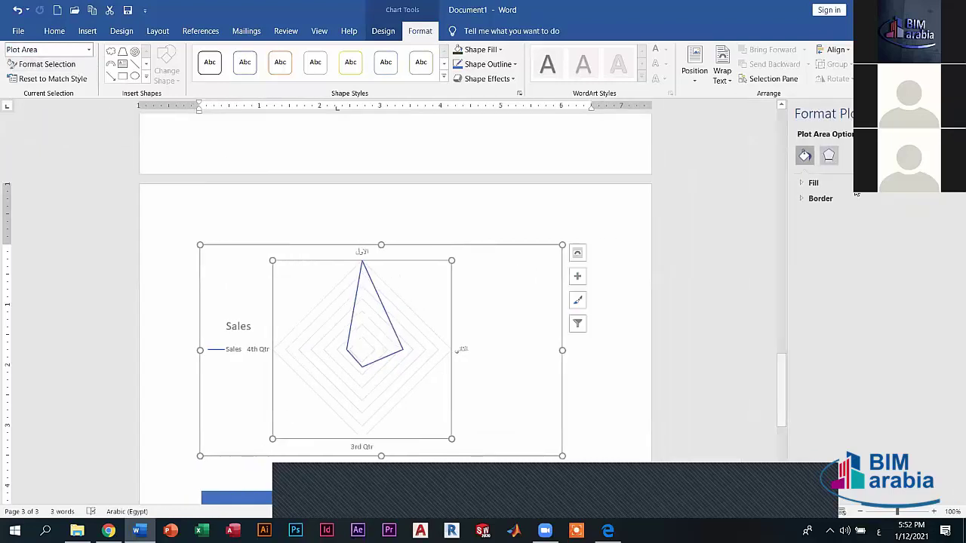
Try a blue gradient fill and yellow radial gradient border, then reset the plot area to match style.
left_click(808, 185)
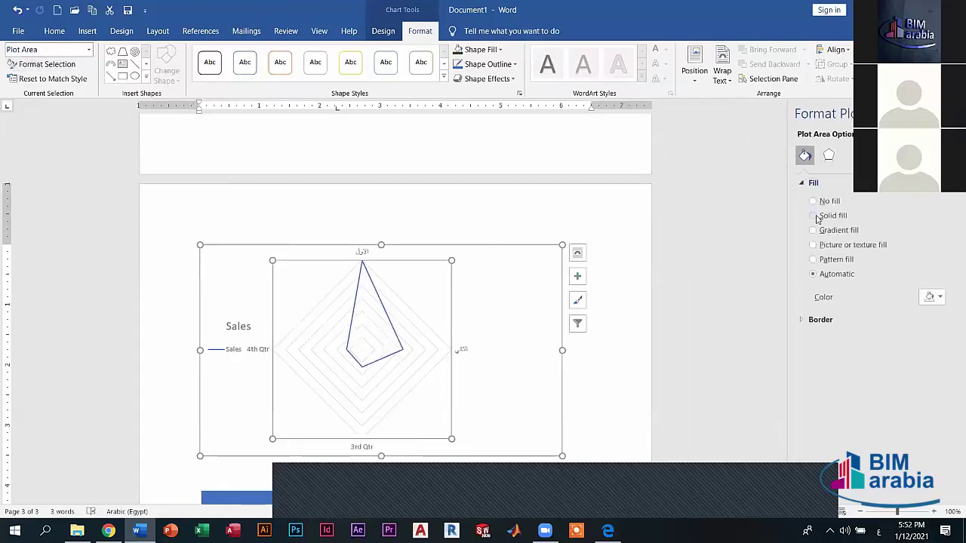
left_click(815, 215)
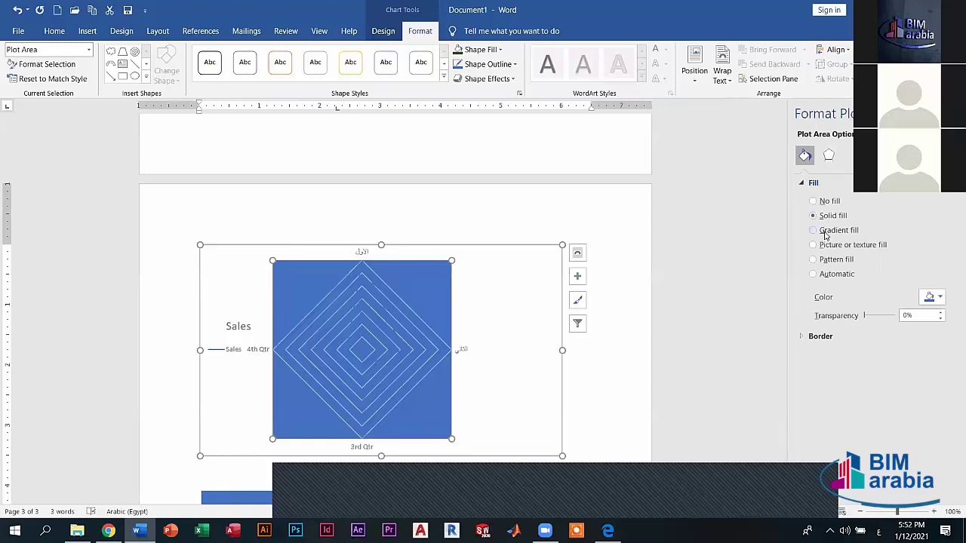
left_click(825, 233)
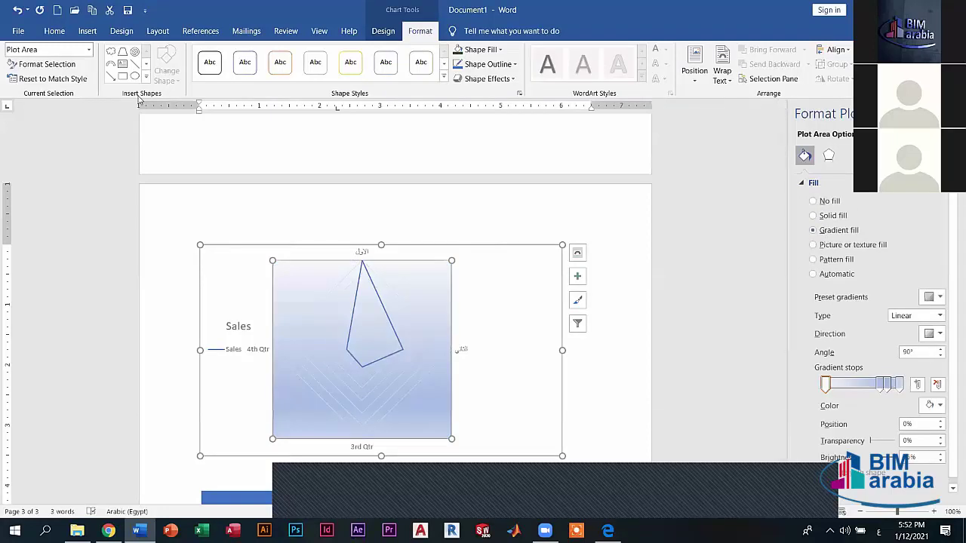
left_click(801, 184)
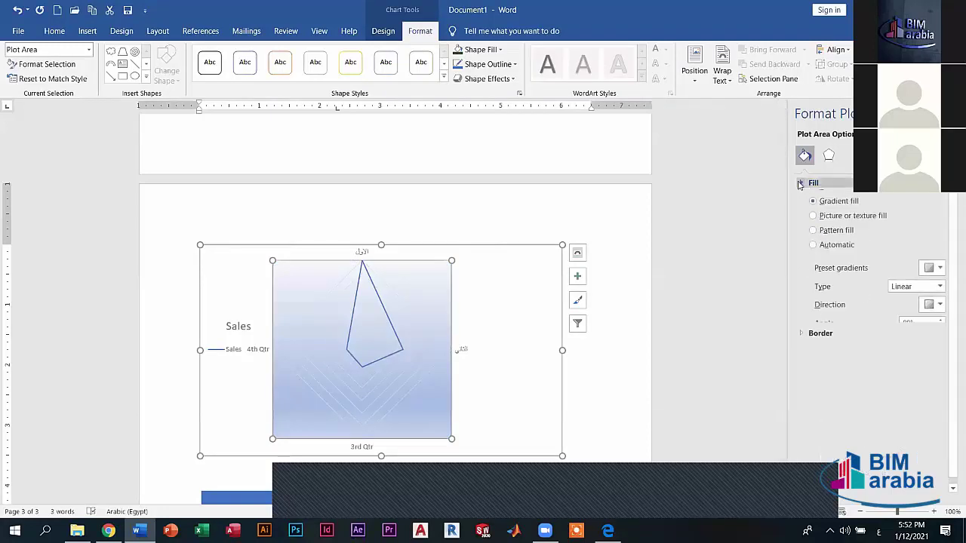
left_click(812, 199)
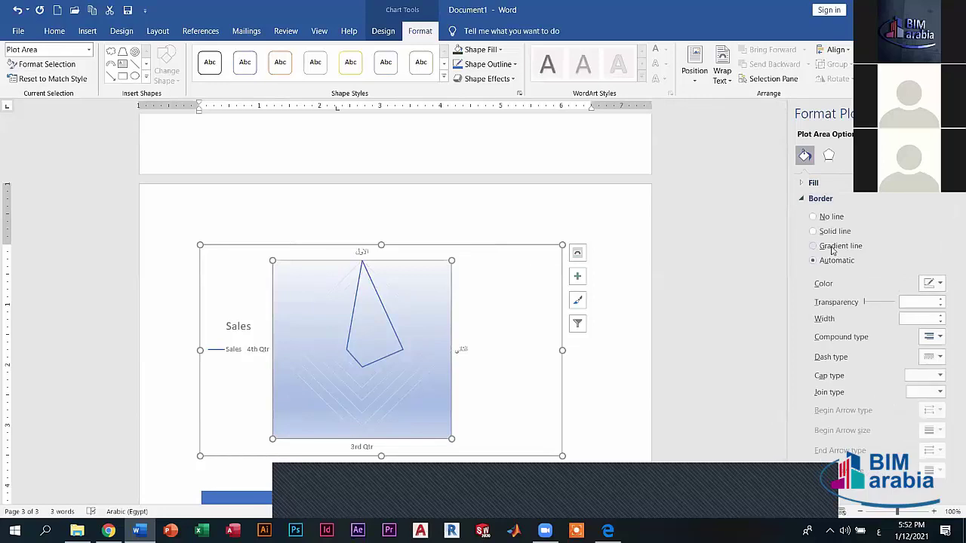
left_click(833, 246)
left_click(924, 287)
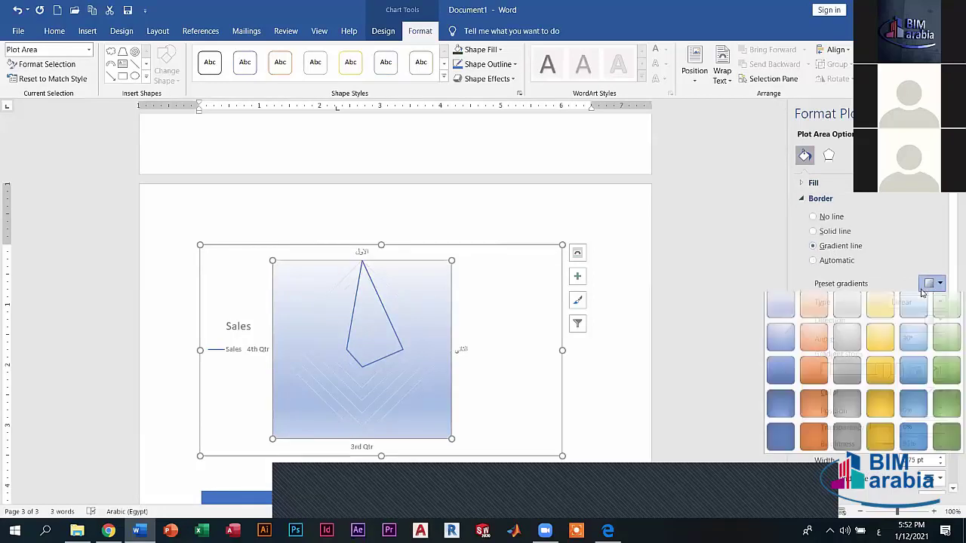
left_click(880, 337)
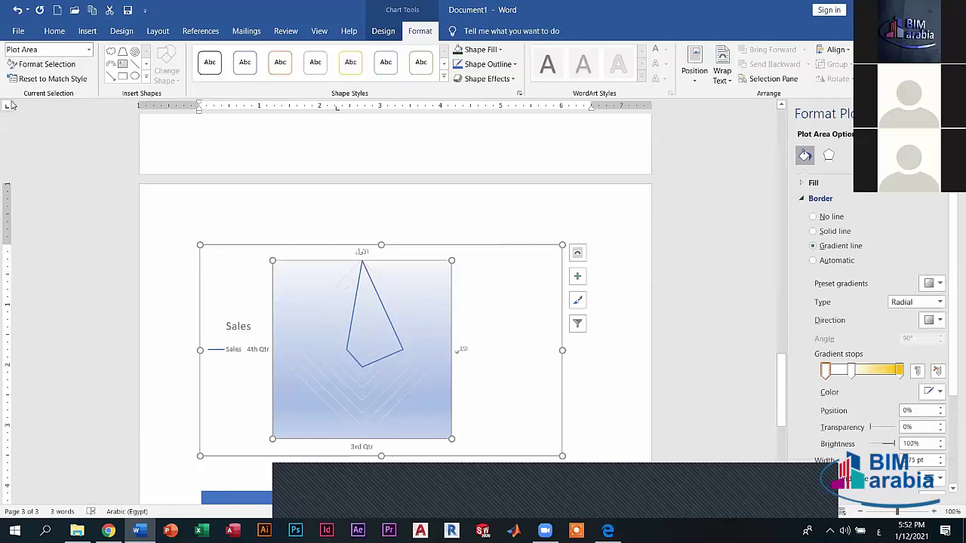
left_click(53, 79)
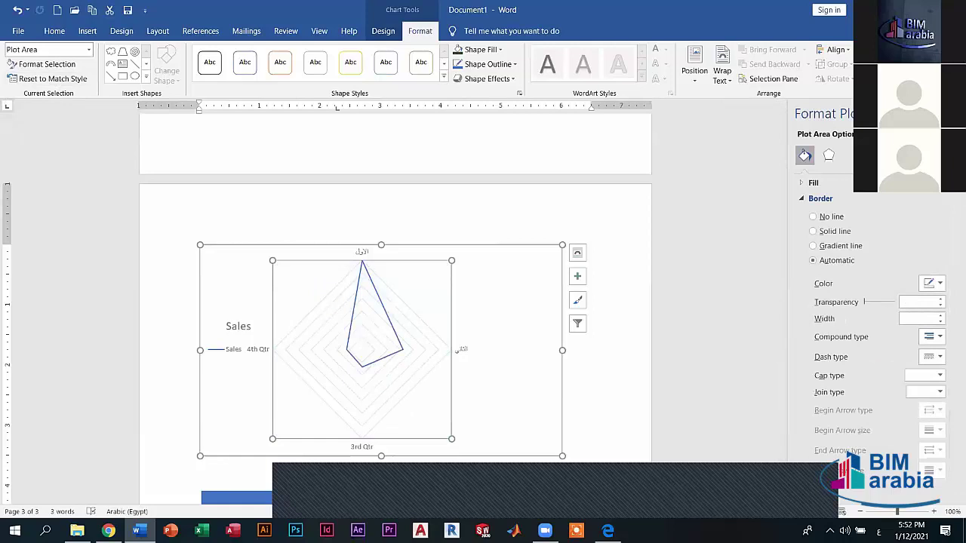
left_click(955, 113)
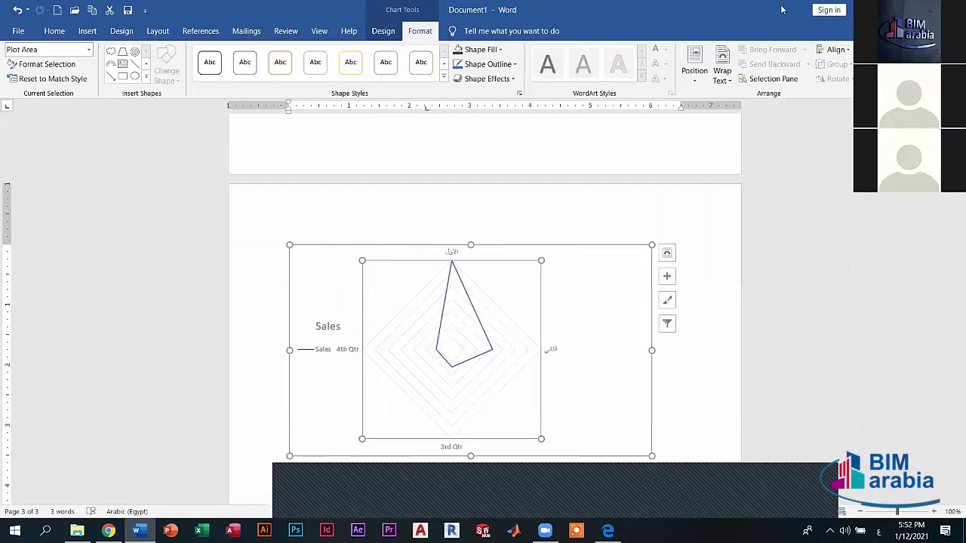
Insert a screen clipping of the desktop onto page 3, then switch to Chrome and back.
left_click(93, 34)
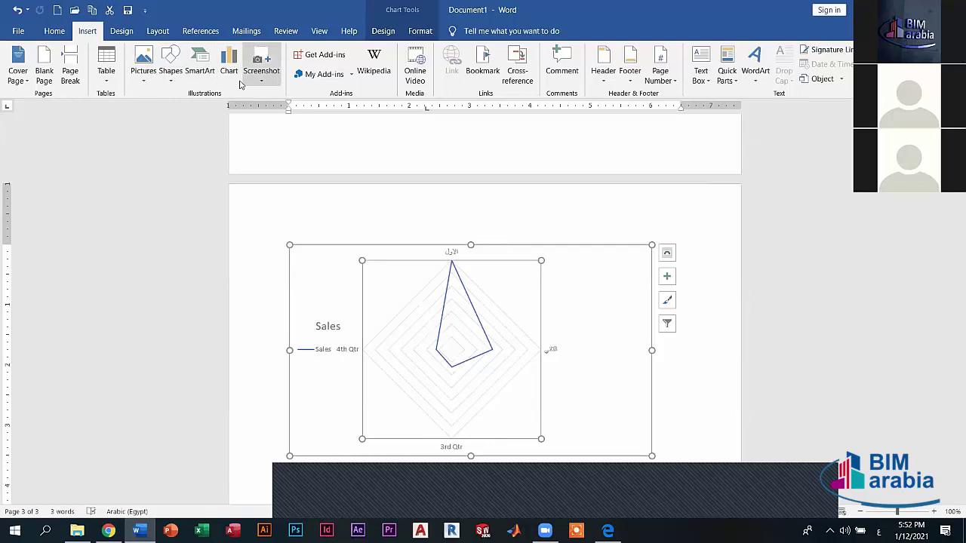
left_click(265, 83)
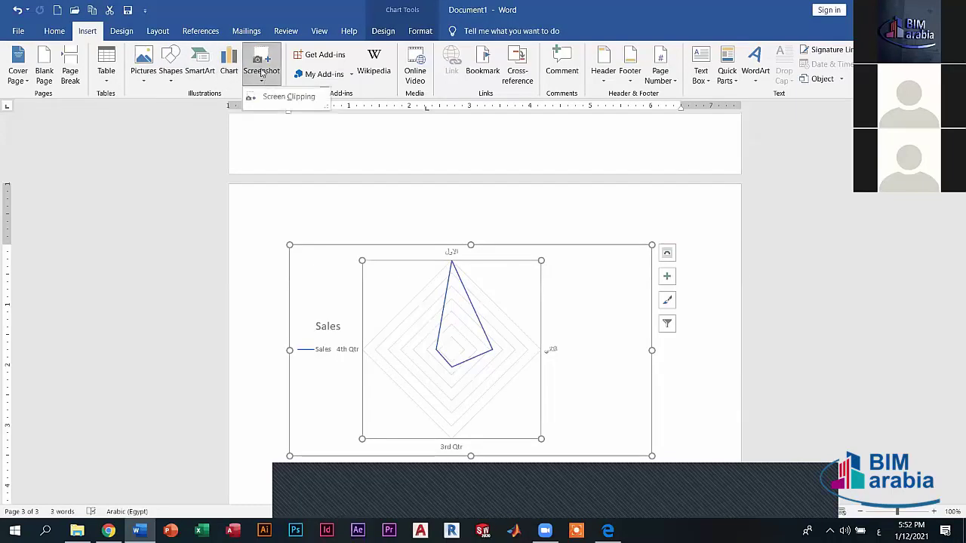
left_click(261, 73)
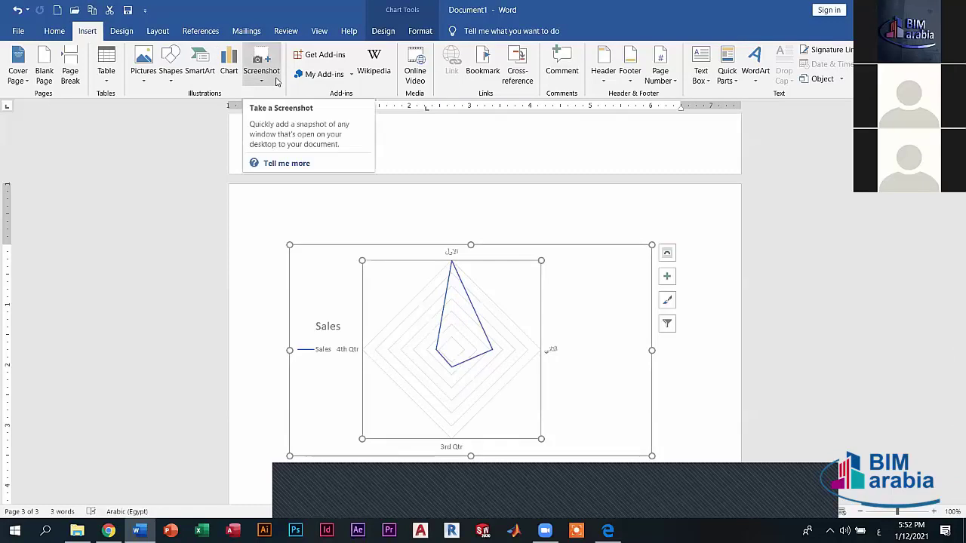
left_click(158, 31)
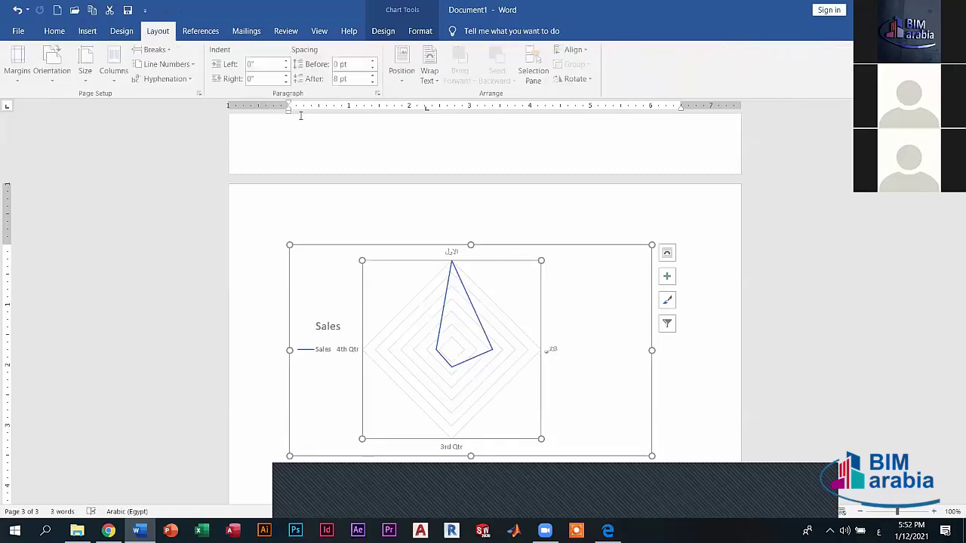
left_click(87, 31)
left_click(261, 67)
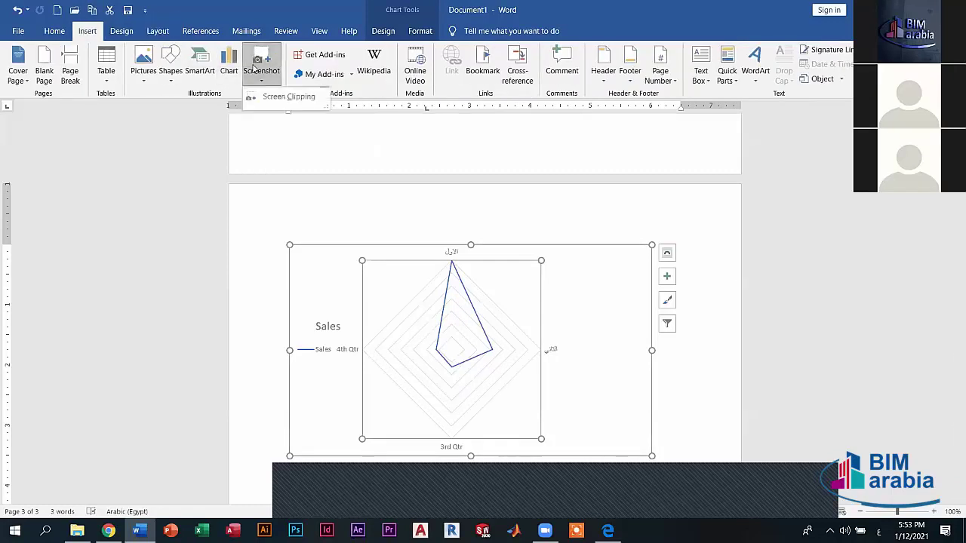
left_click(273, 96)
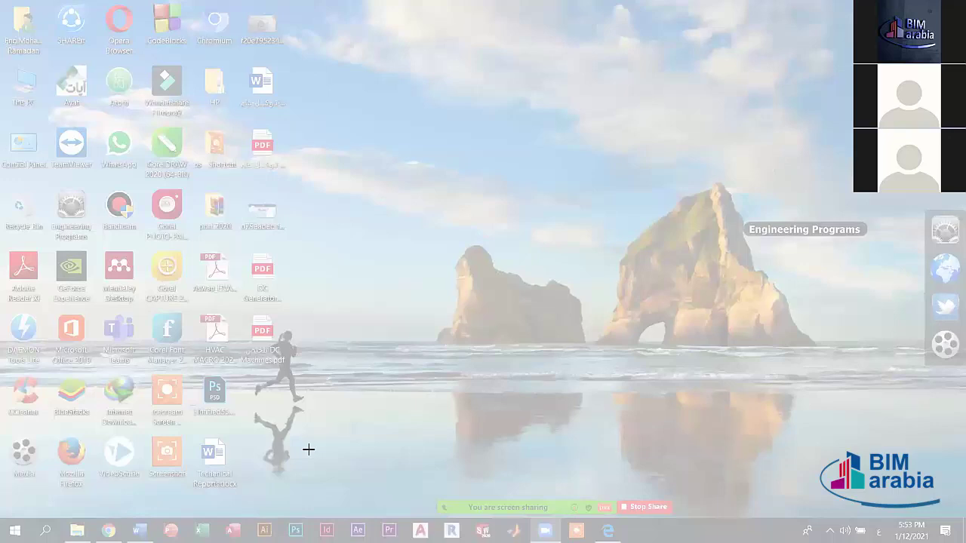
left_click_drag(360, 511, 7, 7)
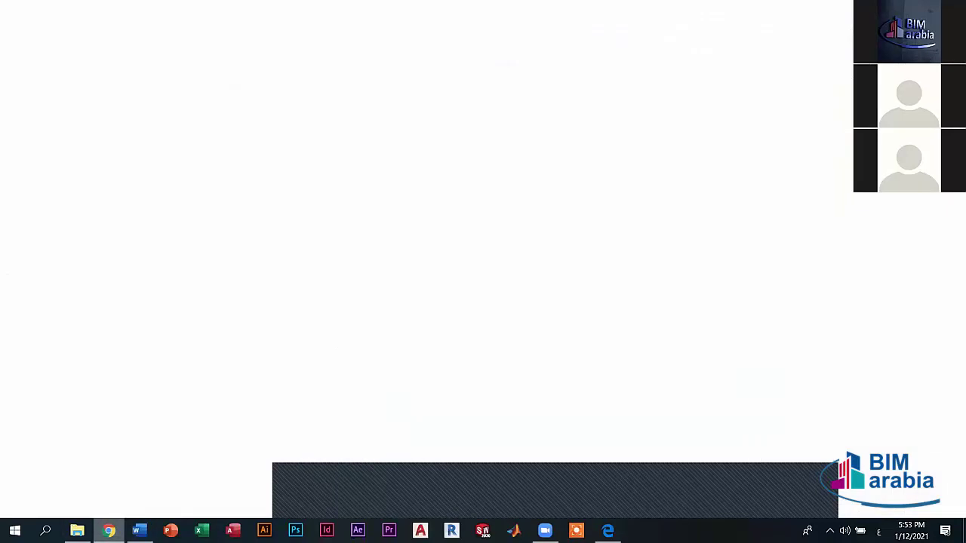
left_click(108, 531)
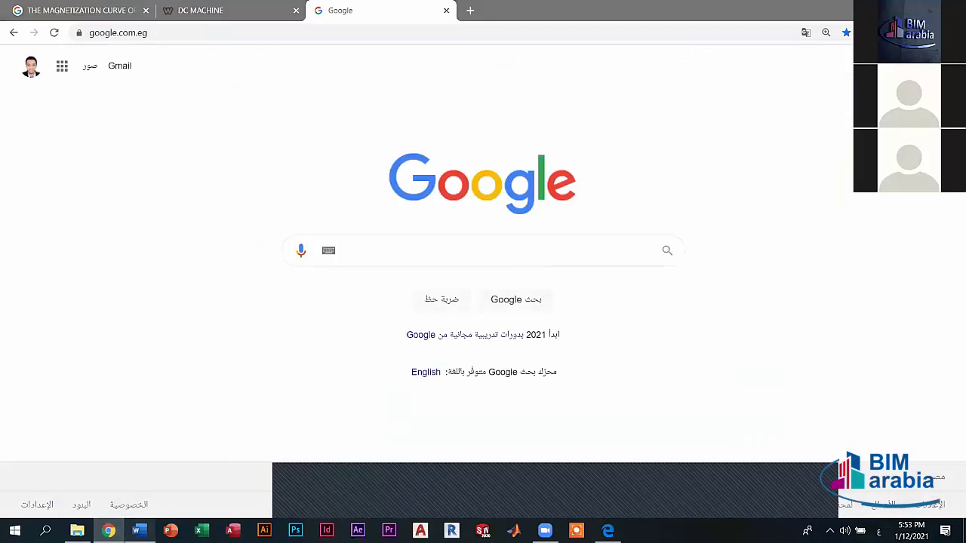
left_click(138, 531)
Clip the Google homepage from Chrome into Word's third page and drag the picture wider.
left_click(87, 31)
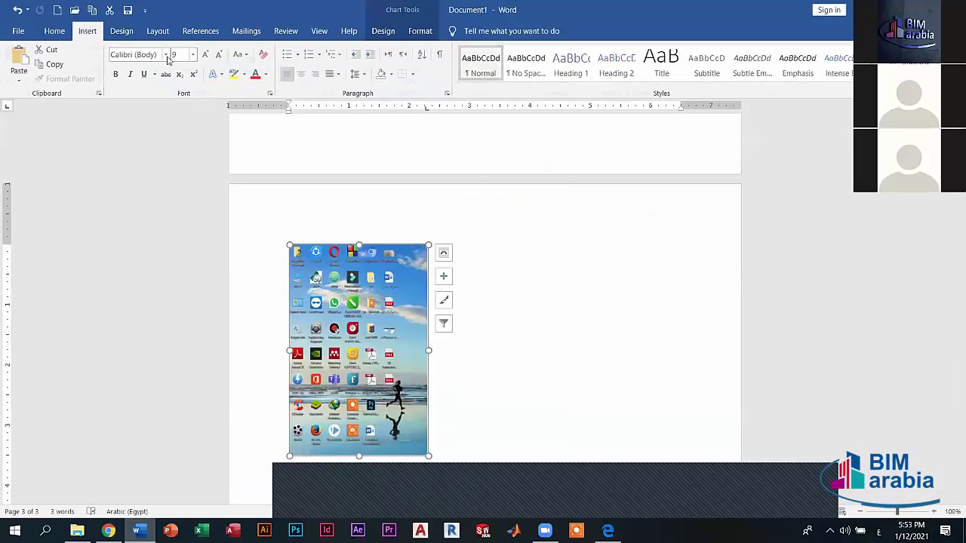
left_click(262, 76)
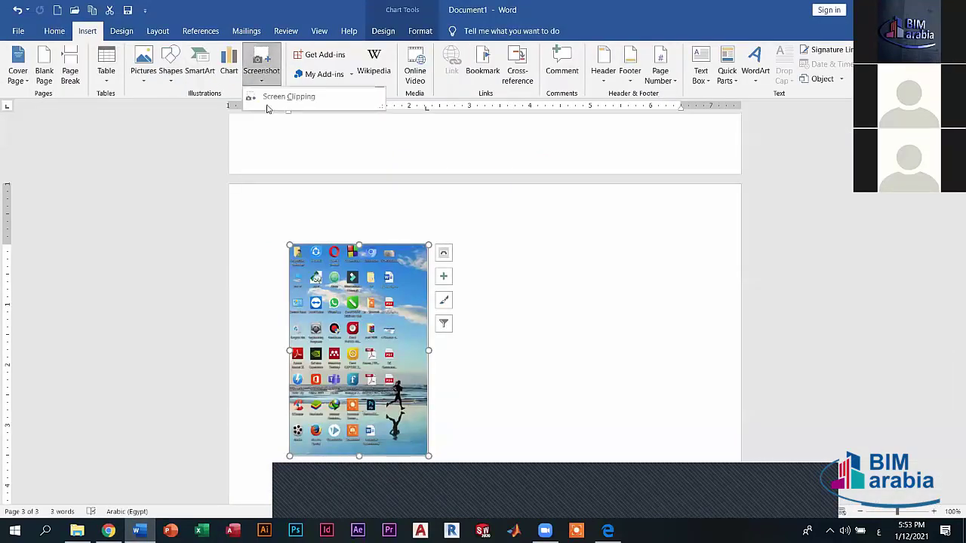
left_click(267, 105)
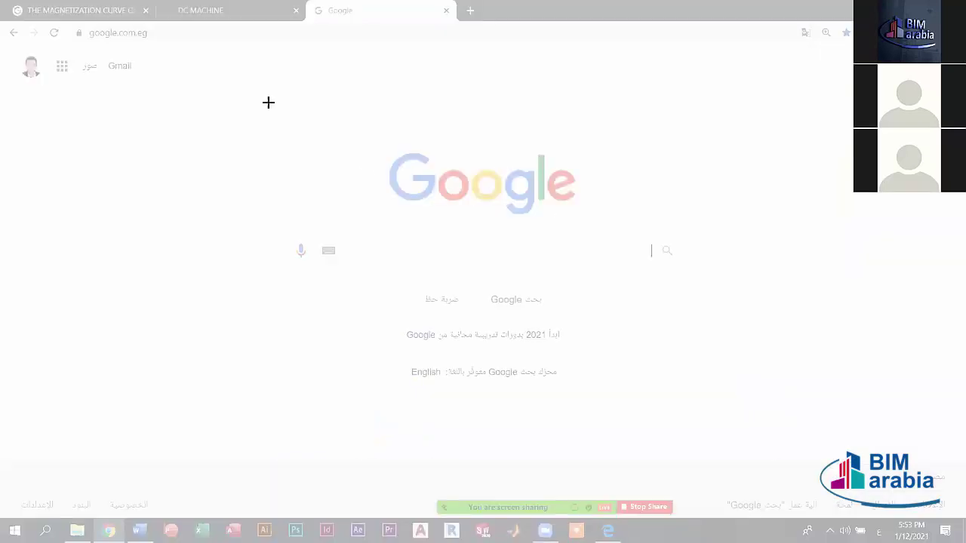
left_click_drag(240, 93, 719, 398)
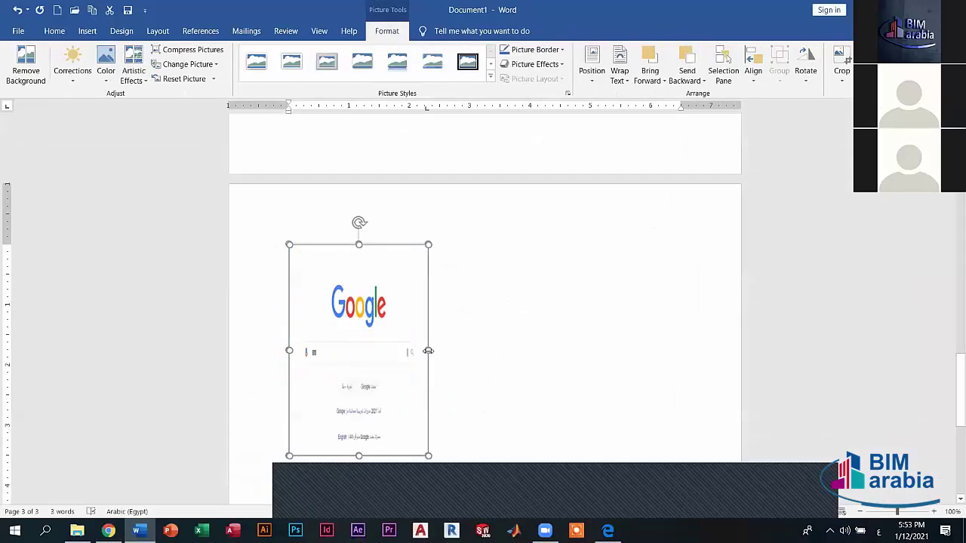
left_click_drag(427, 351, 662, 375)
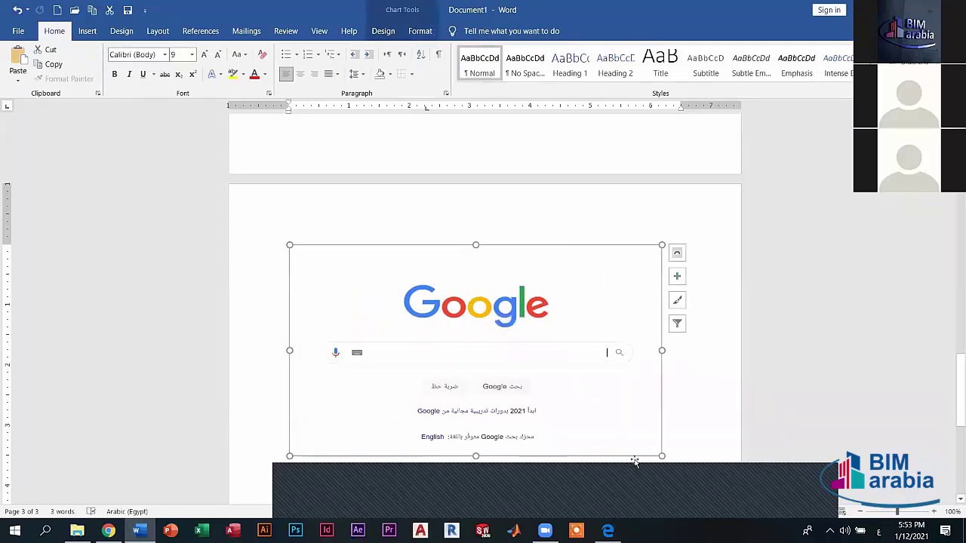
scroll(596, 267, "down", 3)
scroll(647, 255, "down", 3)
scroll(648, 255, "down", 3)
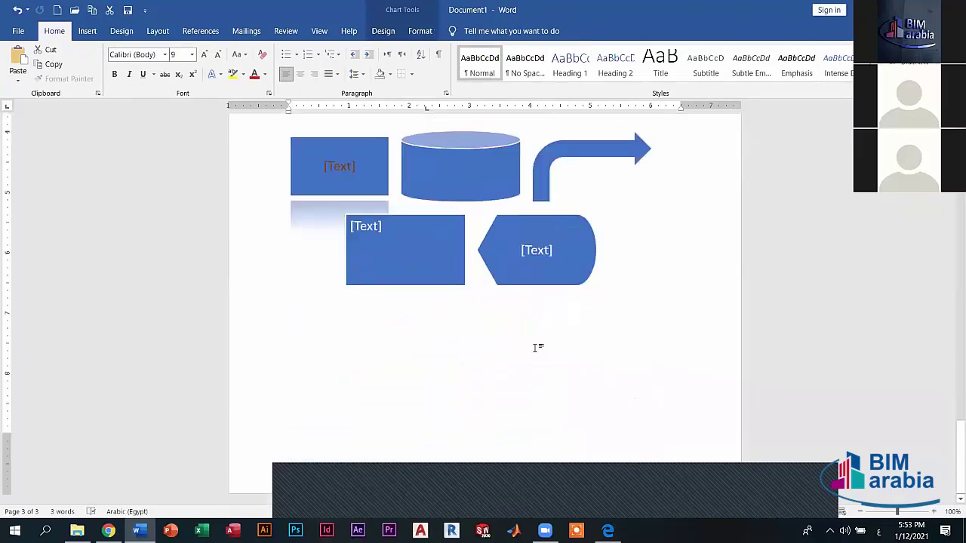
Add empty lines below the SmartArt shapes until a fourth page appears.
left_click(535, 347)
key("Return")
key("Return")
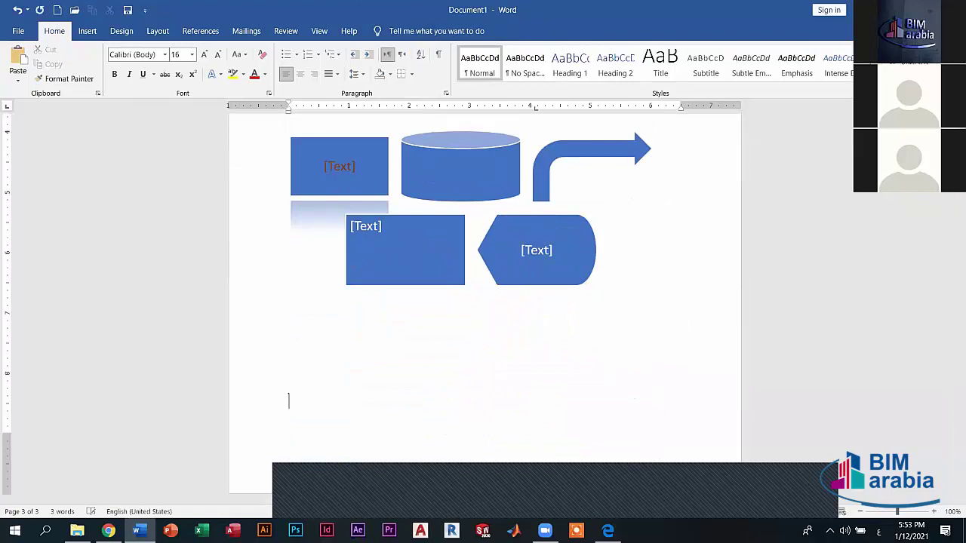
key("Return")
key("Return")
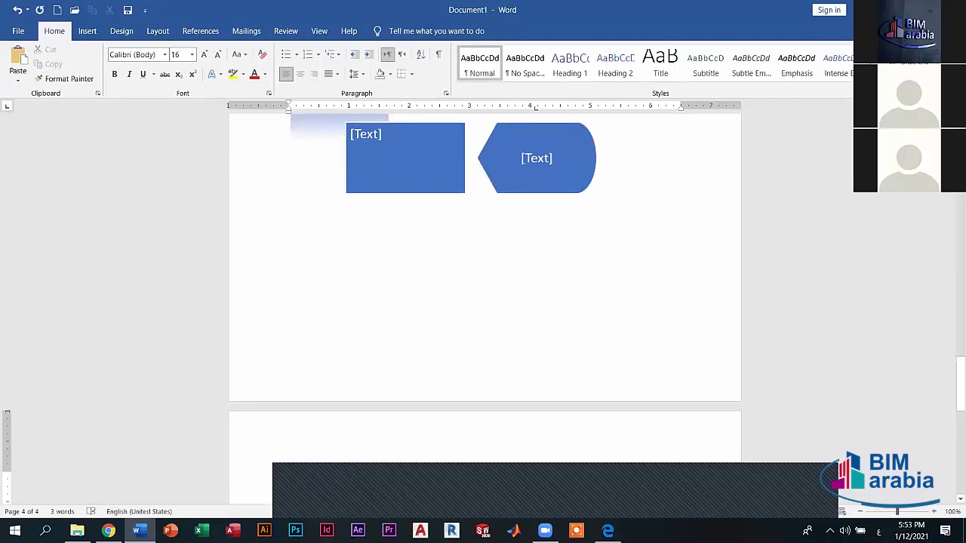
Browse the Layout, Design and Insert ribbon tabs.
left_click(157, 30)
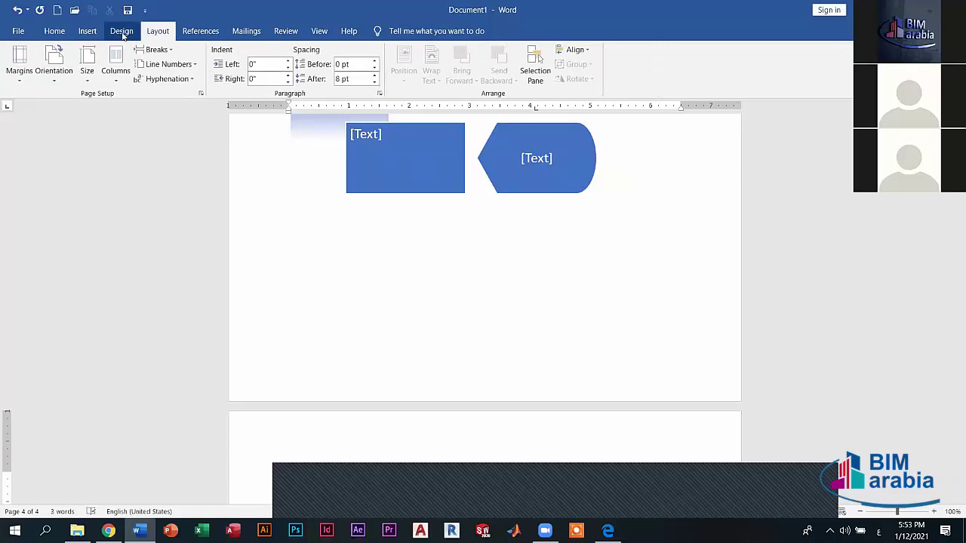
left_click(121, 31)
left_click(88, 31)
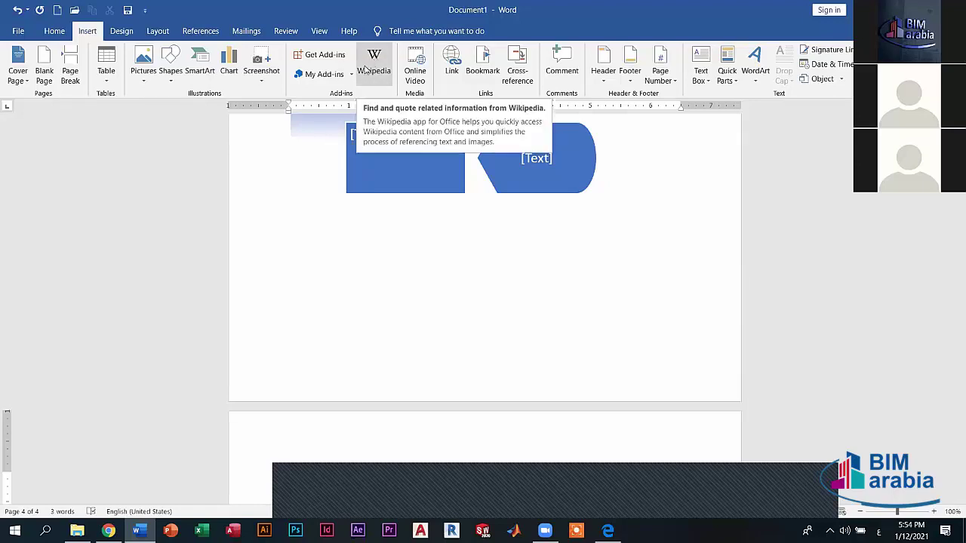
left_click(372, 70)
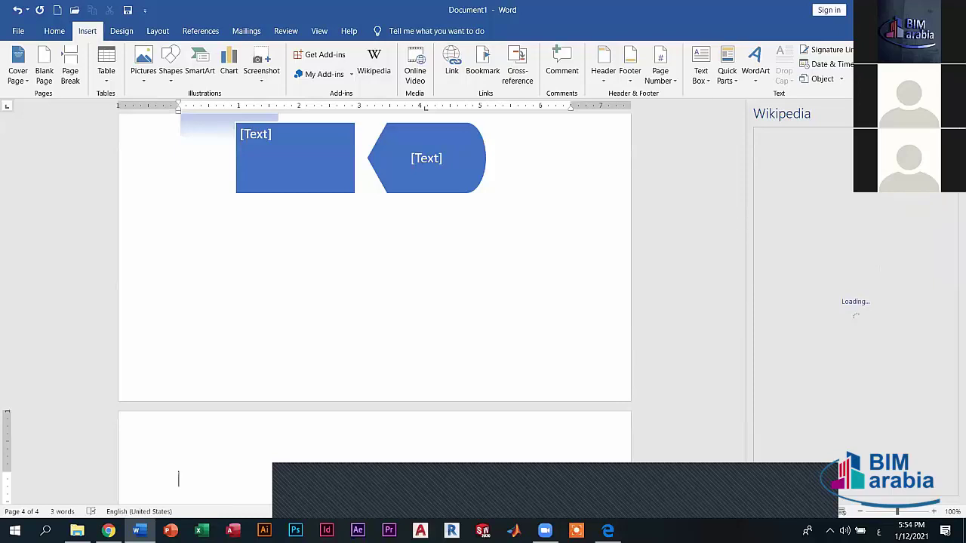
left_click(952, 113)
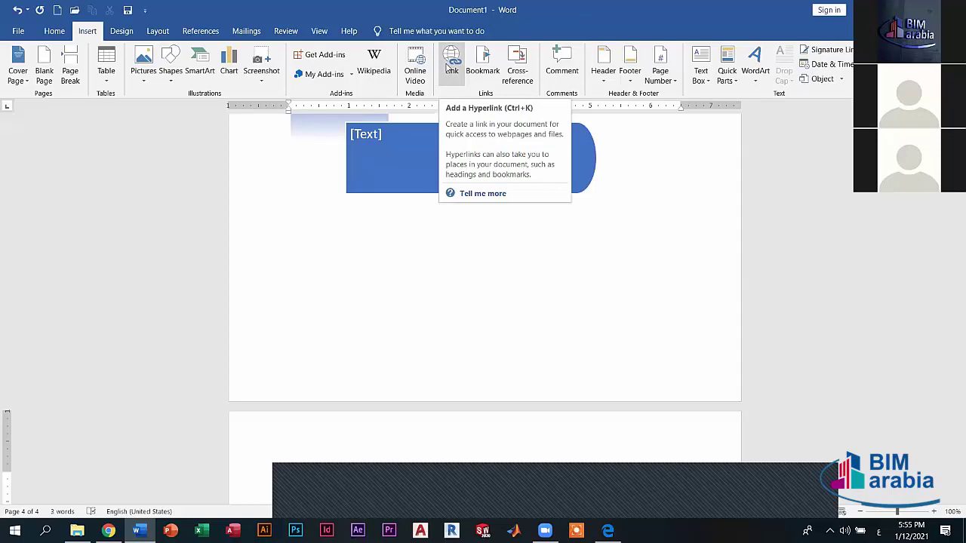
Open Insert Hyperlink, choose Existing File or Web Page, and look through the Corel folder.
left_click(452, 62)
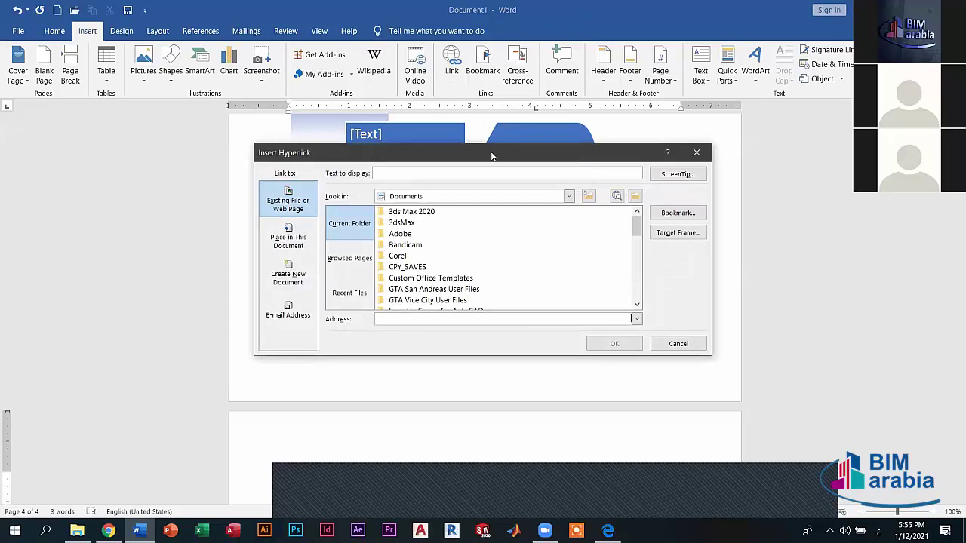
left_click_drag(491, 155, 529, 140)
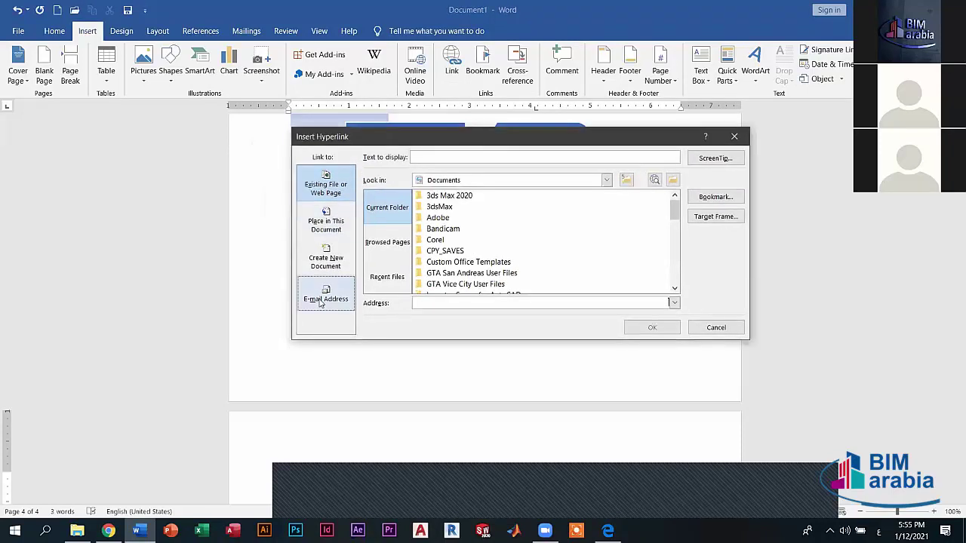
left_click(315, 192)
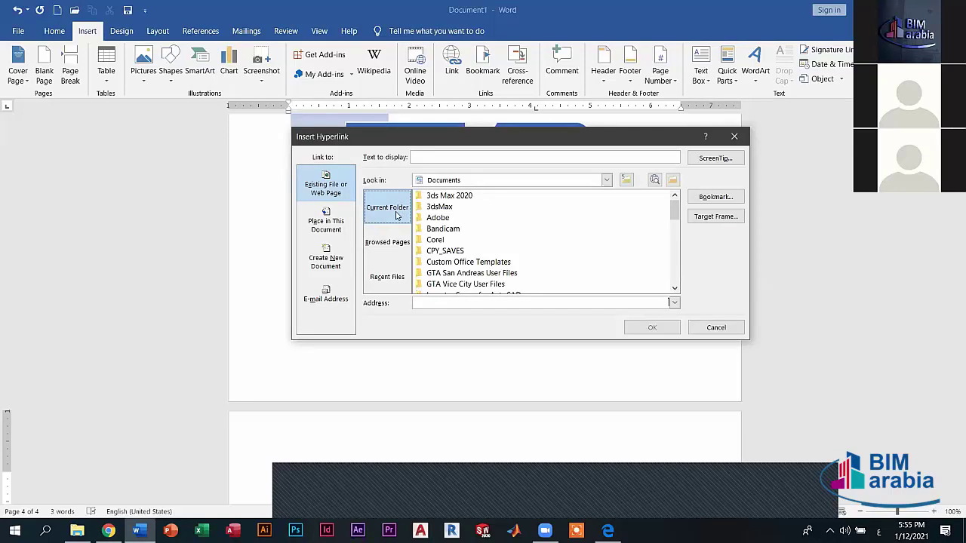
left_click(435, 239)
scroll(468, 241, "down", 3)
scroll(468, 241, "down", 3)
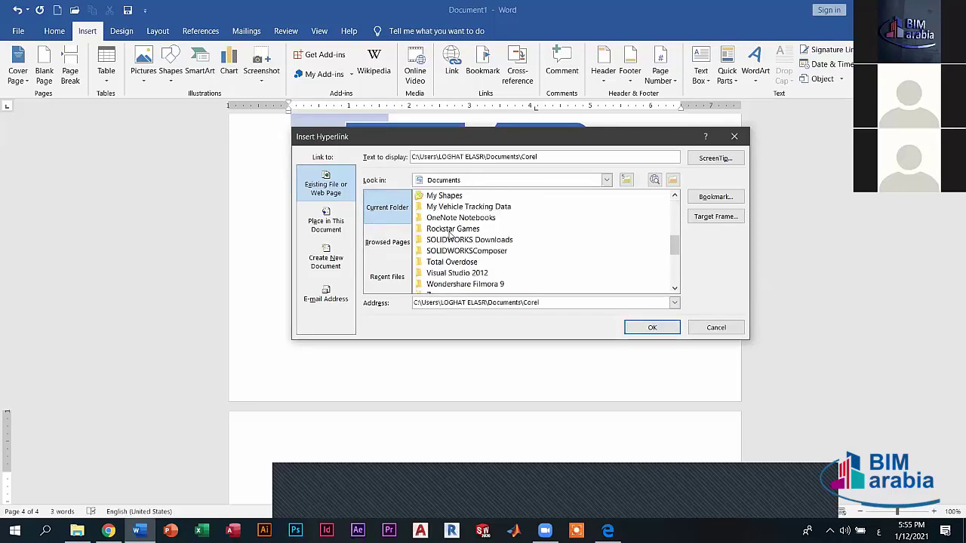
scroll(452, 242, "down", 4)
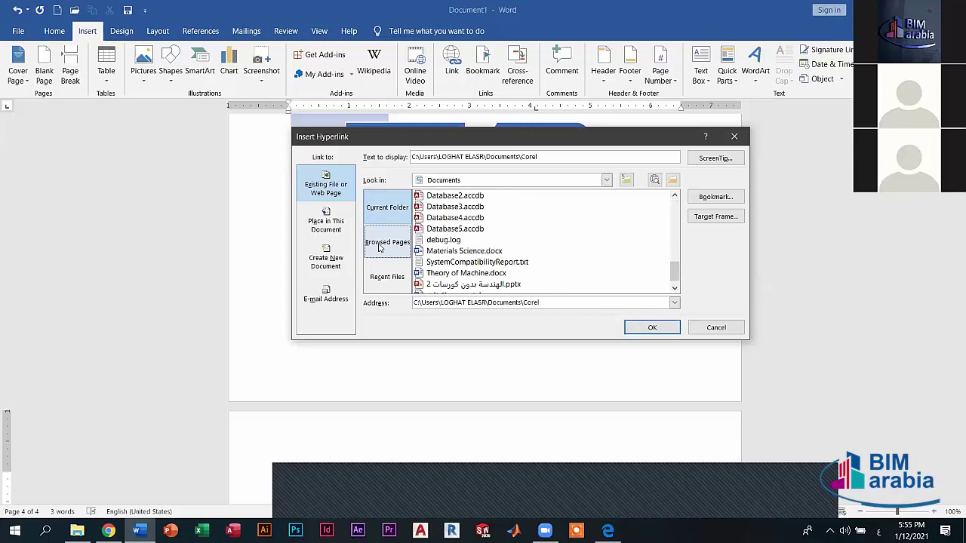
Look through the Browsed Pages and Recent Files lists, then return to Current Folder.
left_click(379, 243)
scroll(506, 241, "down", 2)
scroll(507, 243, "down", 2)
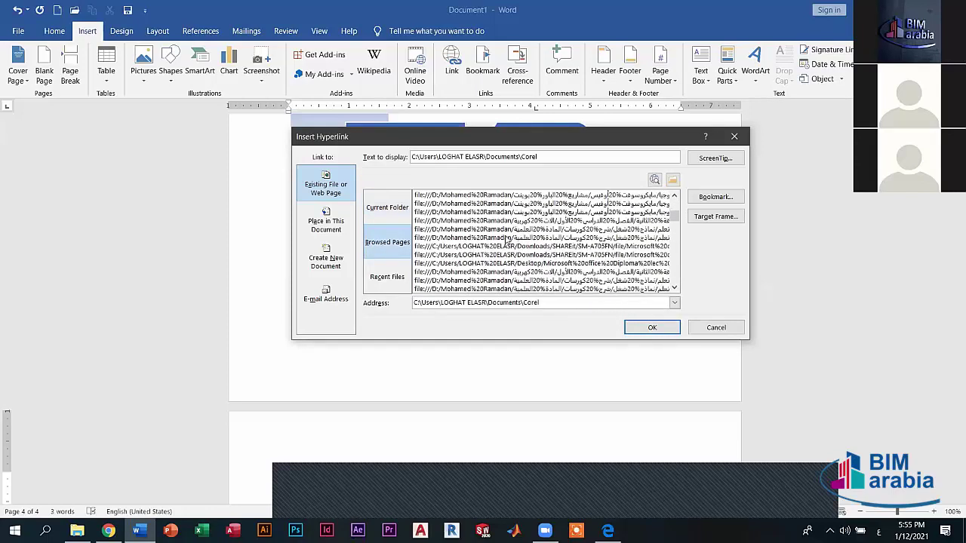
scroll(507, 243, "down", 2)
scroll(507, 243, "down", 2)
left_click(387, 276)
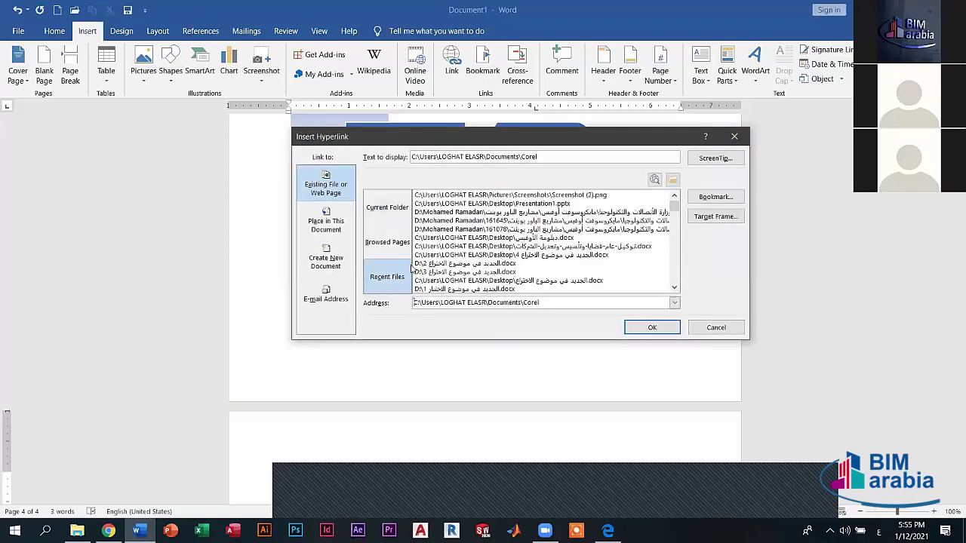
left_click(388, 209)
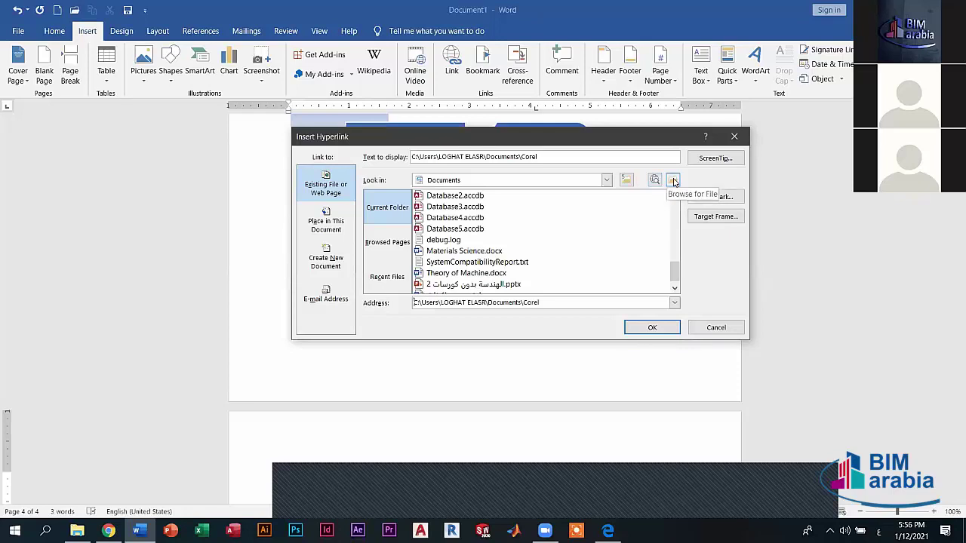
Link to Techanical Reports.docx on the Desktop, then start another hyperlink and switch to Chrome.
left_click(673, 181)
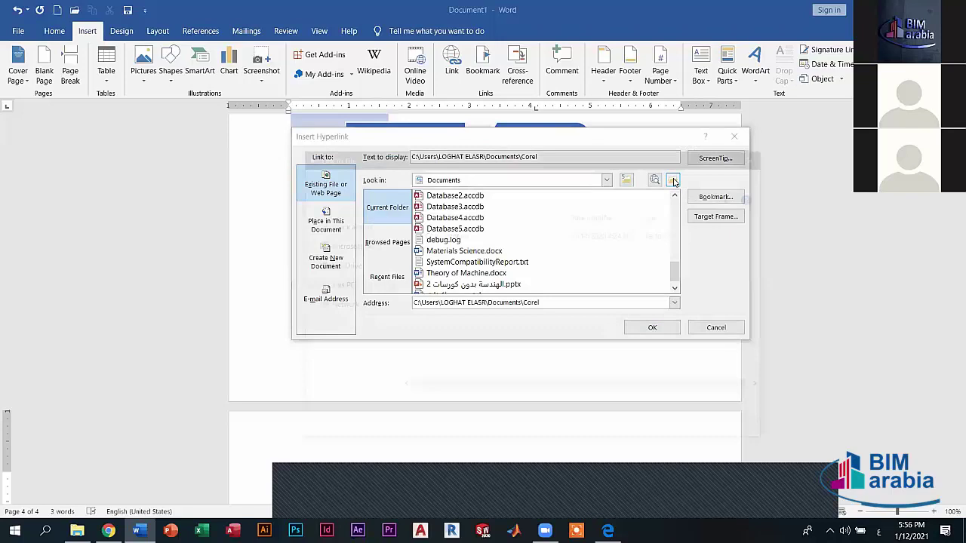
left_click(342, 250)
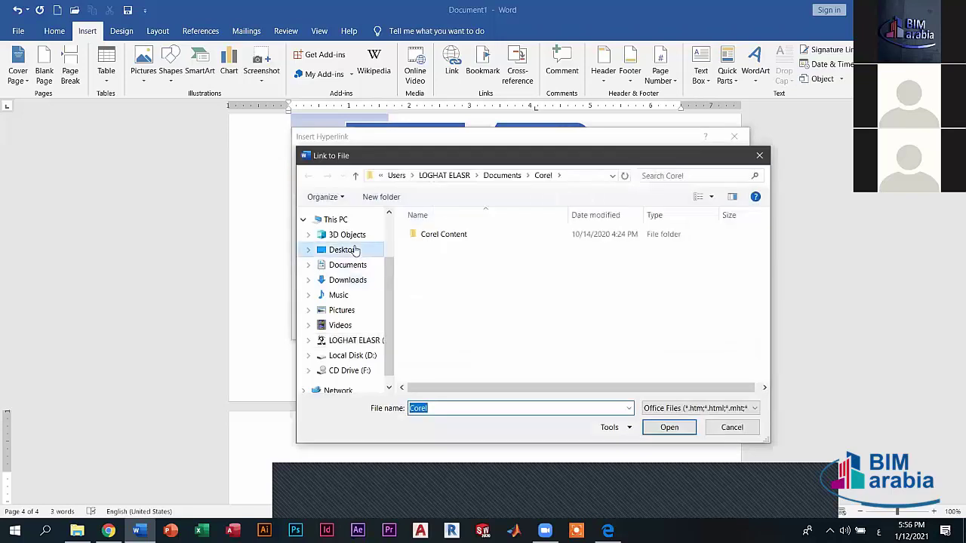
left_click(510, 336)
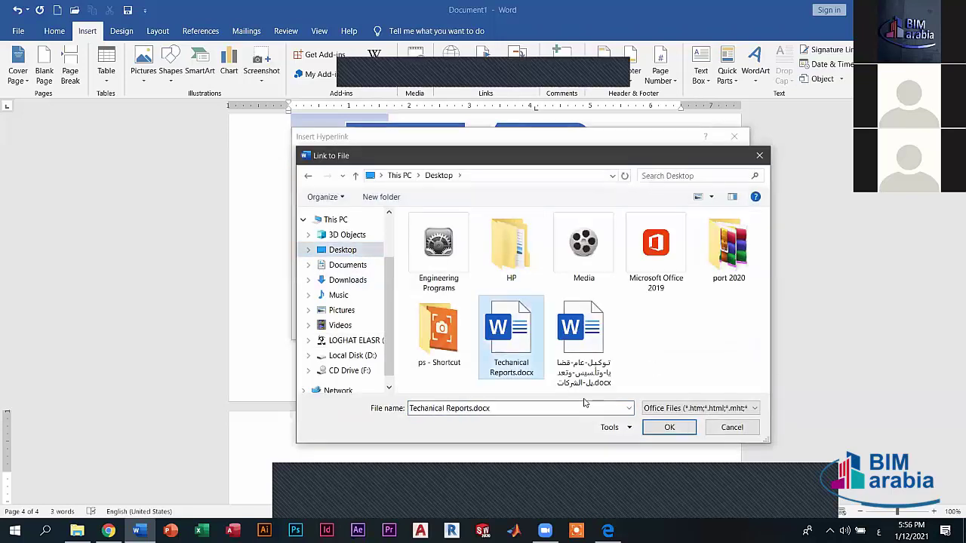
left_click(671, 427)
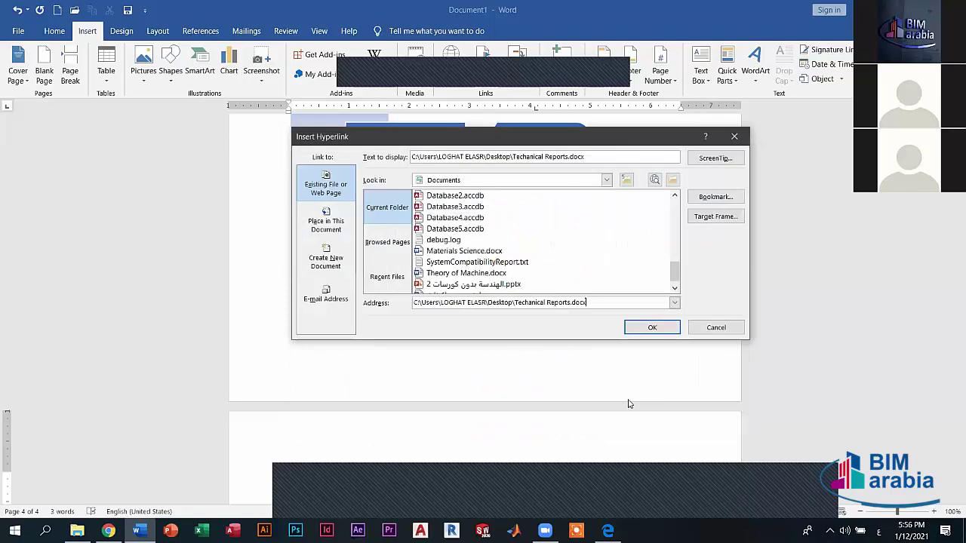
left_click(652, 327)
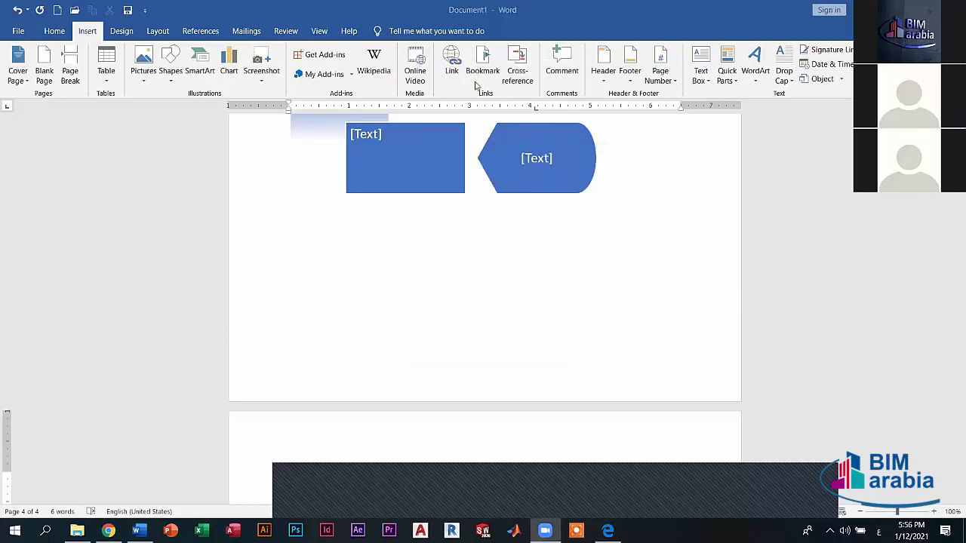
left_click(452, 71)
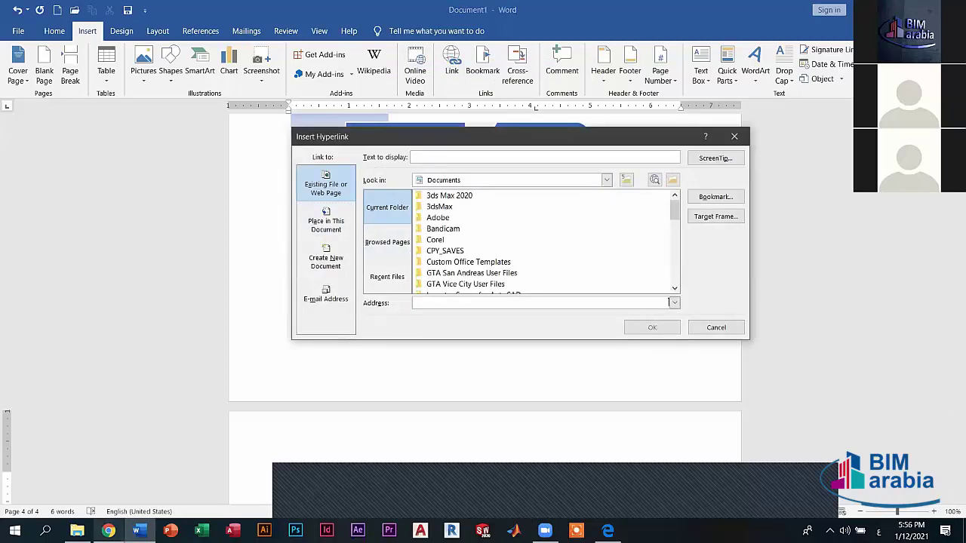
left_click(109, 530)
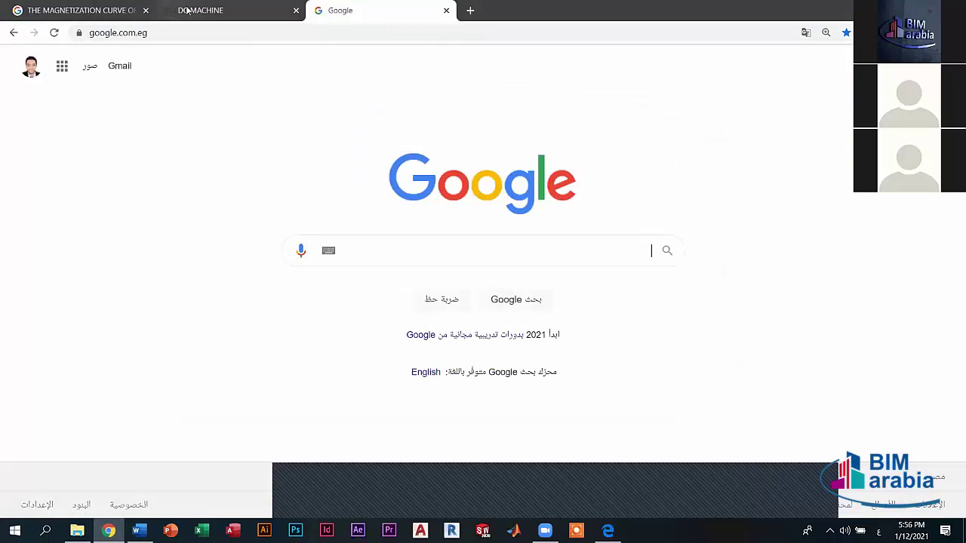
Search Google for 'hvac system' and open the video 'What is an HVAC System and How Does It Work?'.
left_click(242, 5)
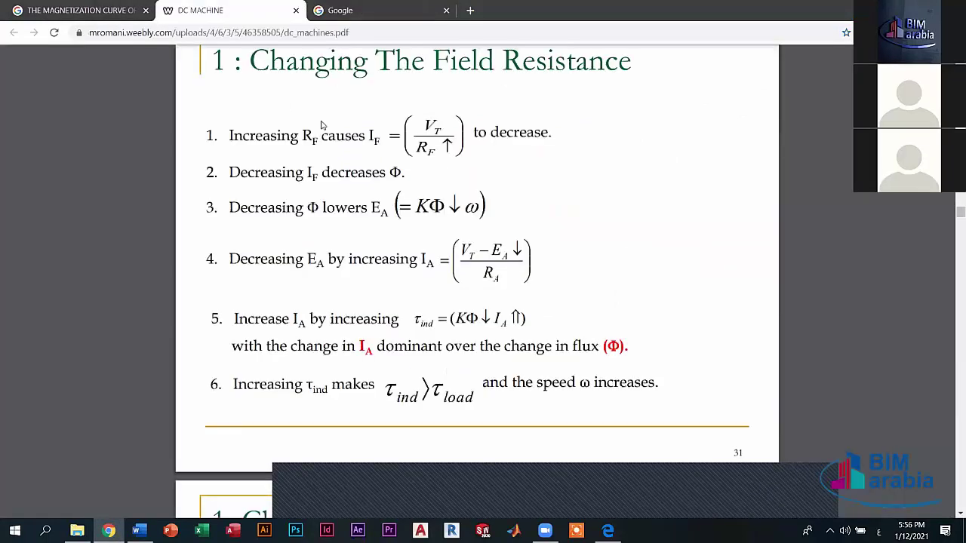
left_click(377, 9)
left_click(541, 258)
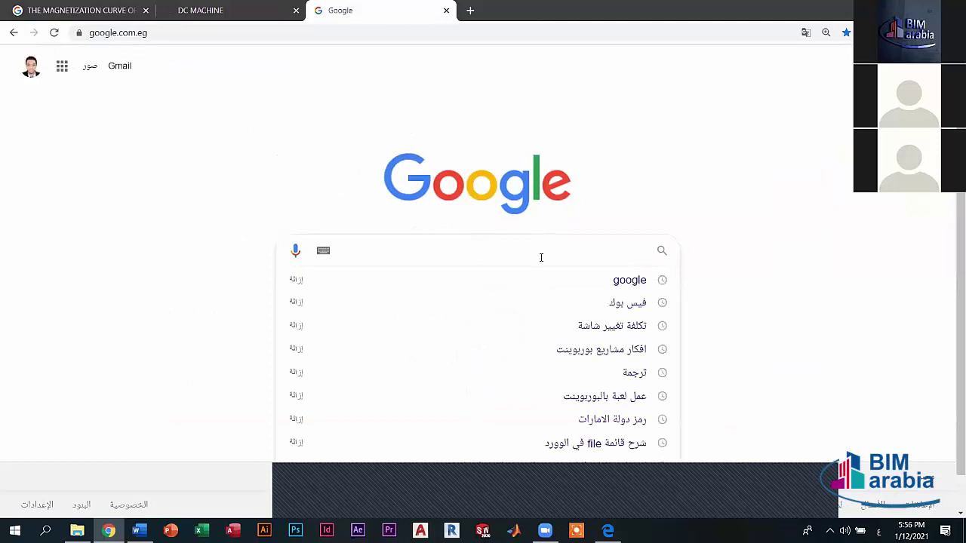
type("ي")
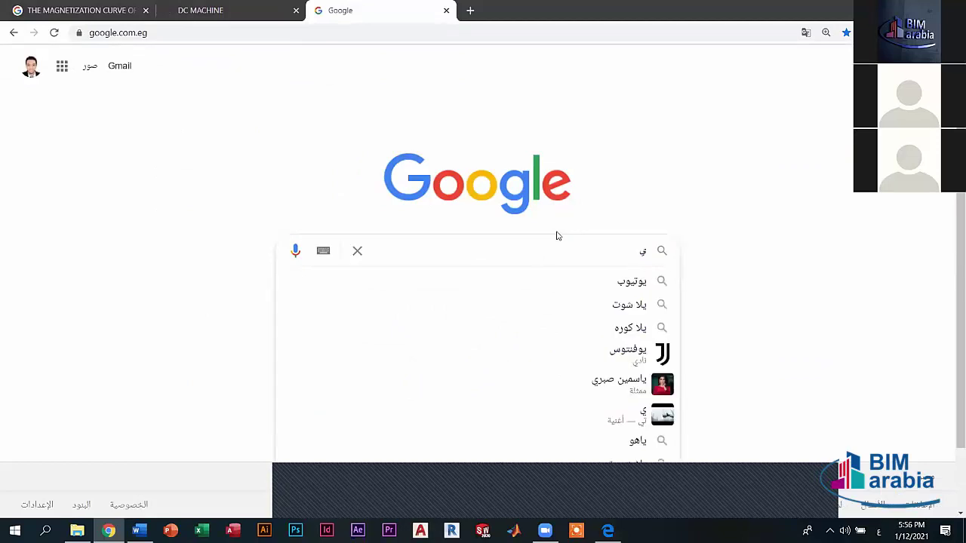
key("BackSpace")
type("h")
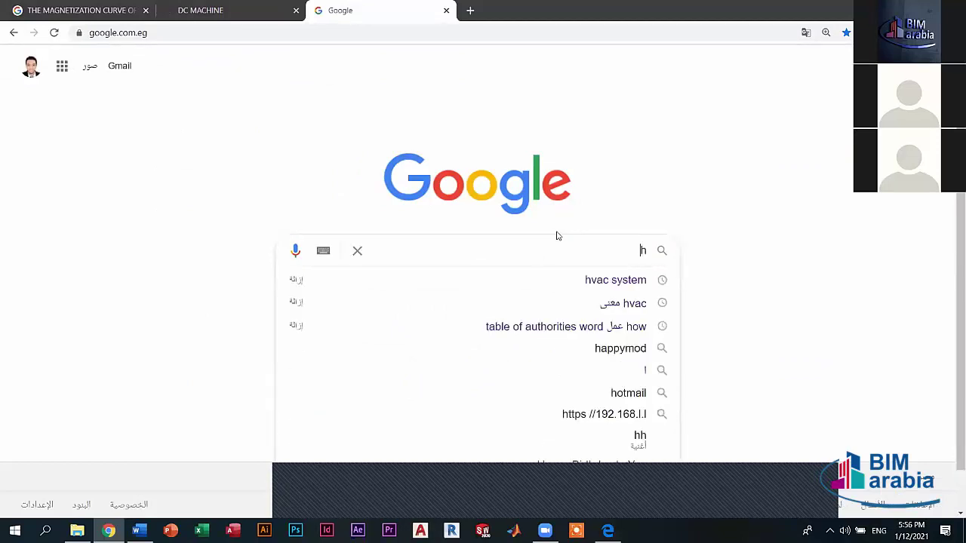
type("va")
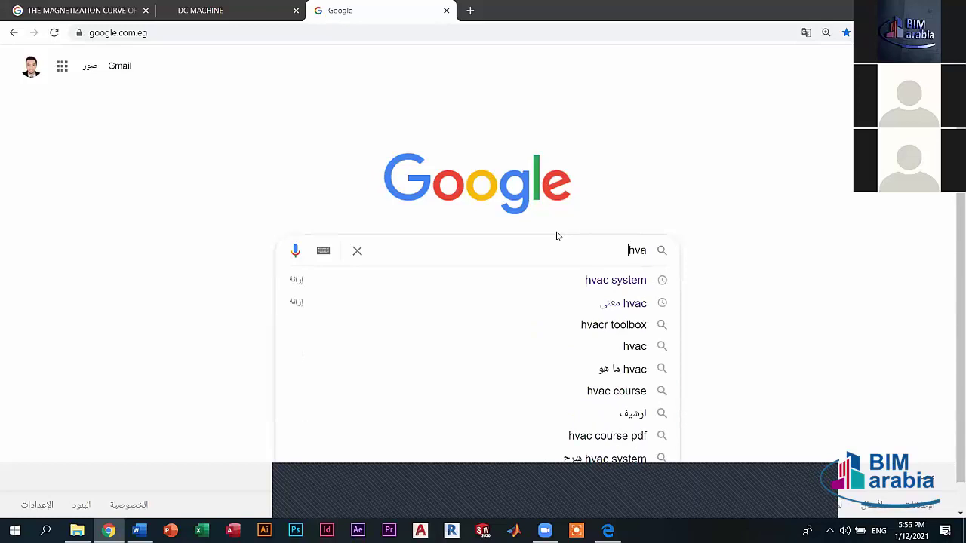
left_click(615, 282)
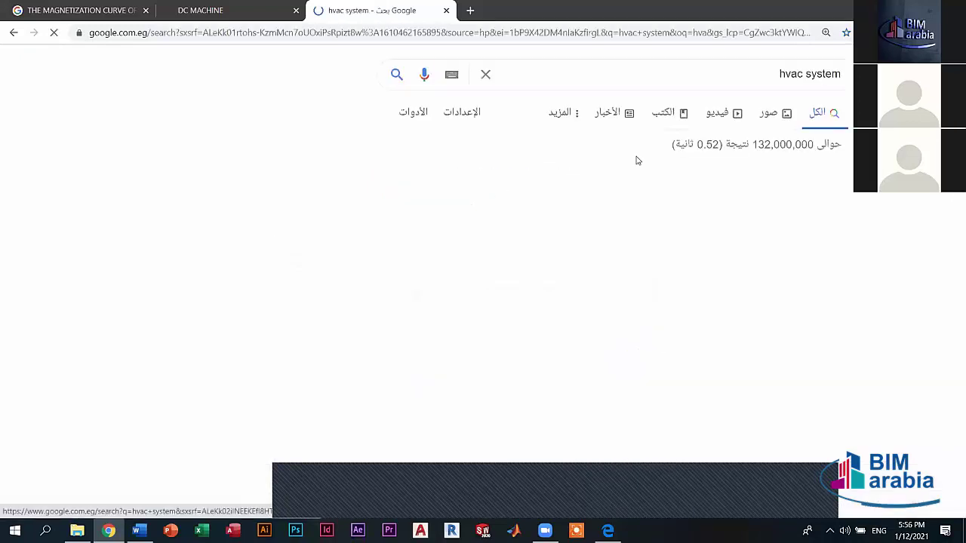
left_click(712, 120)
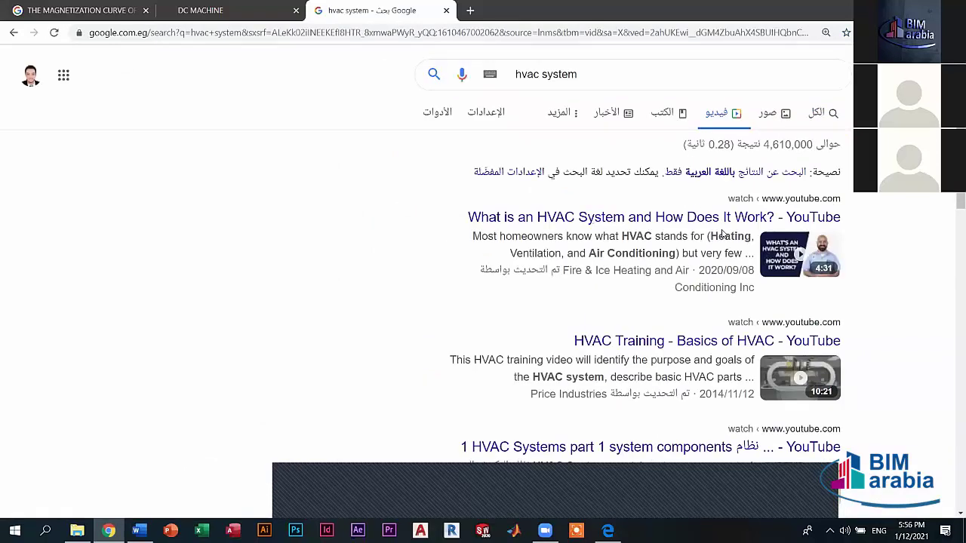
left_click(721, 222)
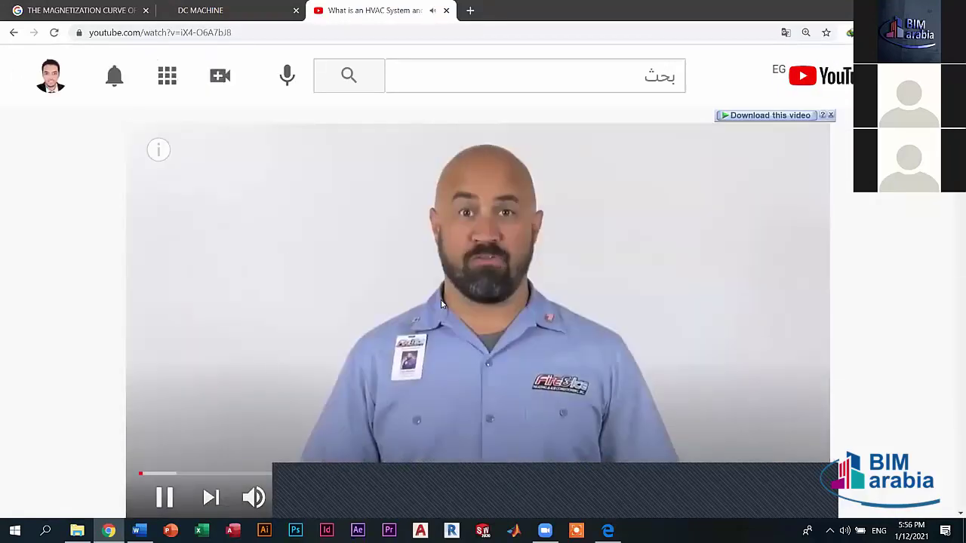
Pause the HVAC video, copy its address from the address bar, and return to Word.
left_click(302, 263)
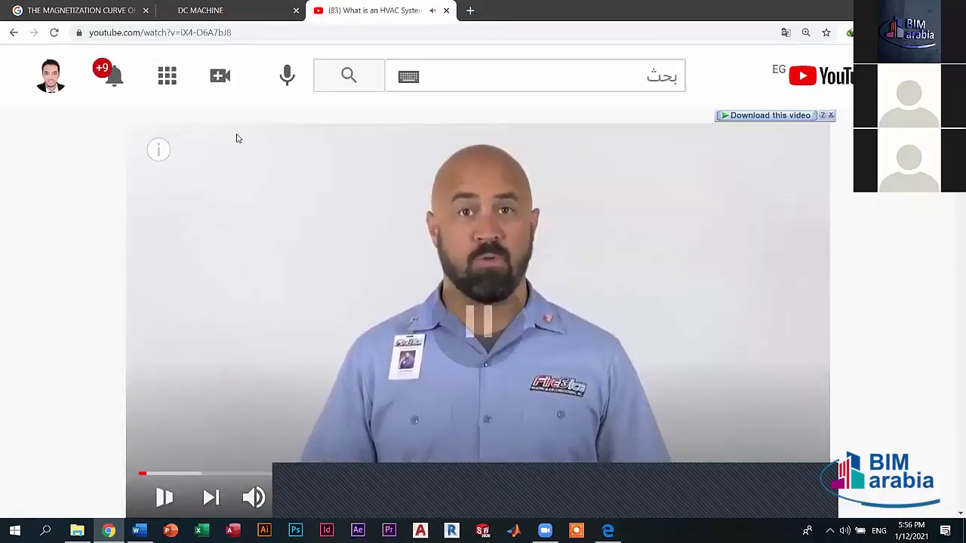
left_click(185, 34)
right_click(185, 34)
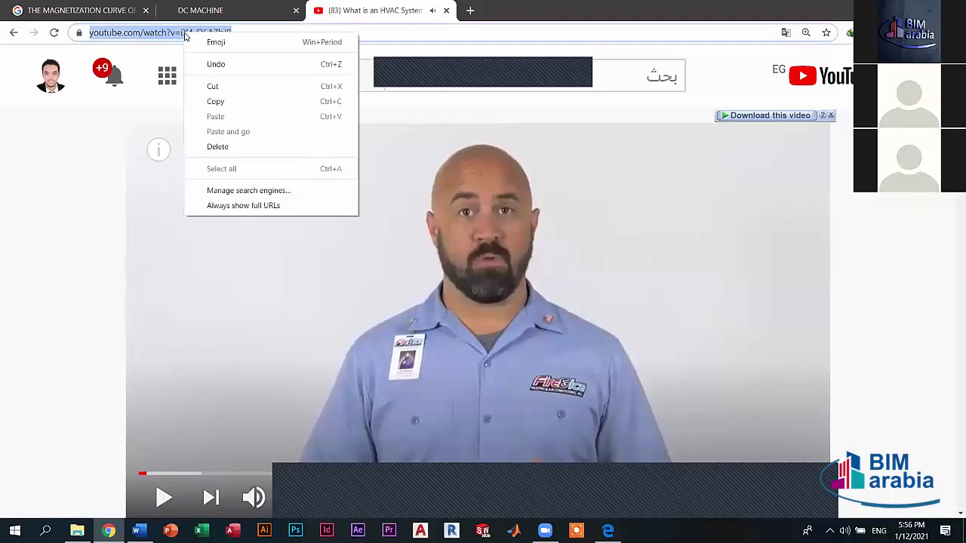
left_click(464, 73)
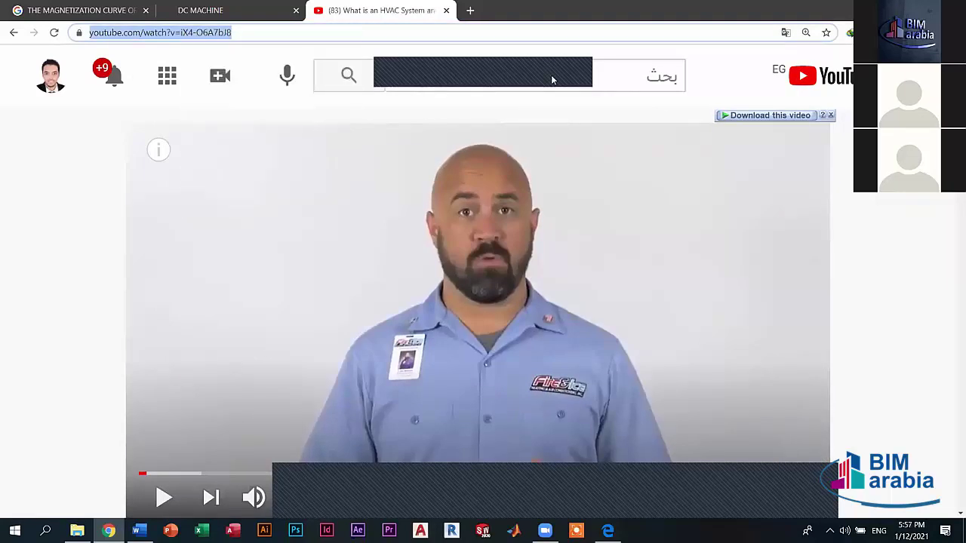
left_click(594, 156)
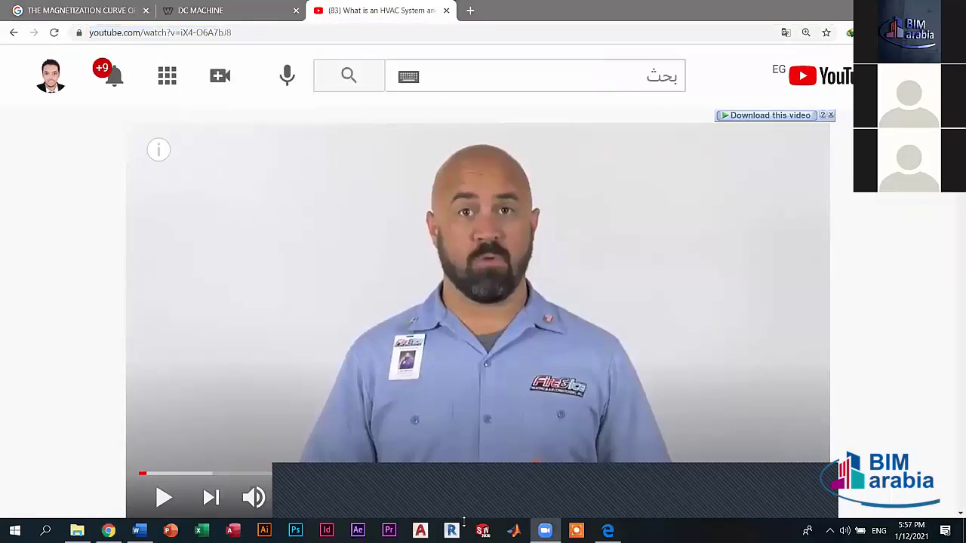
left_click(139, 531)
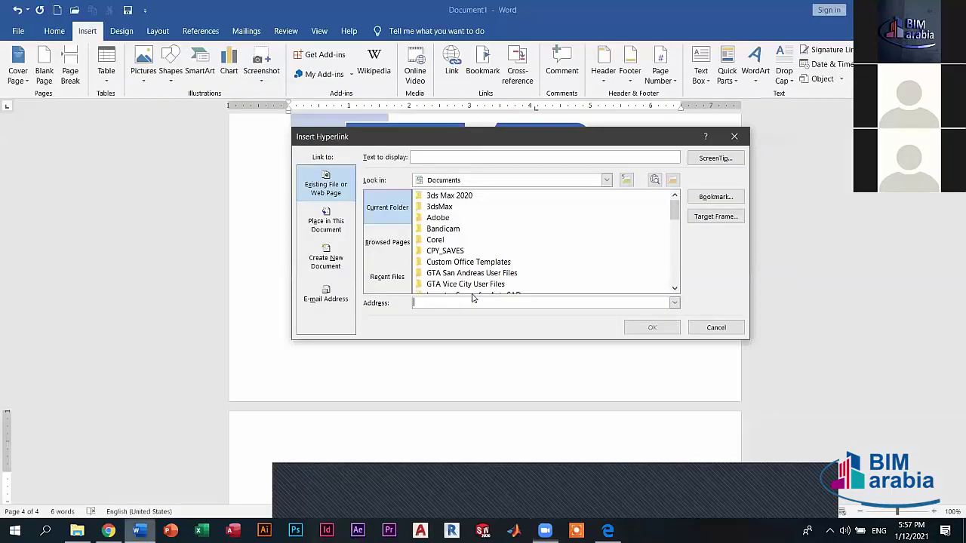
Paste the copied YouTube address into the hyperlink's Address field and insert the link.
left_click(337, 226)
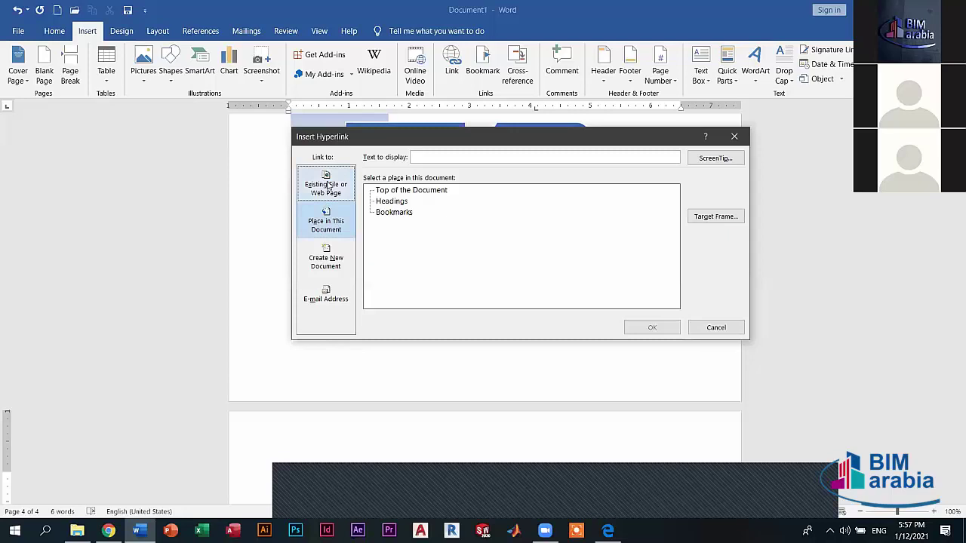
left_click(328, 188)
left_click(445, 303)
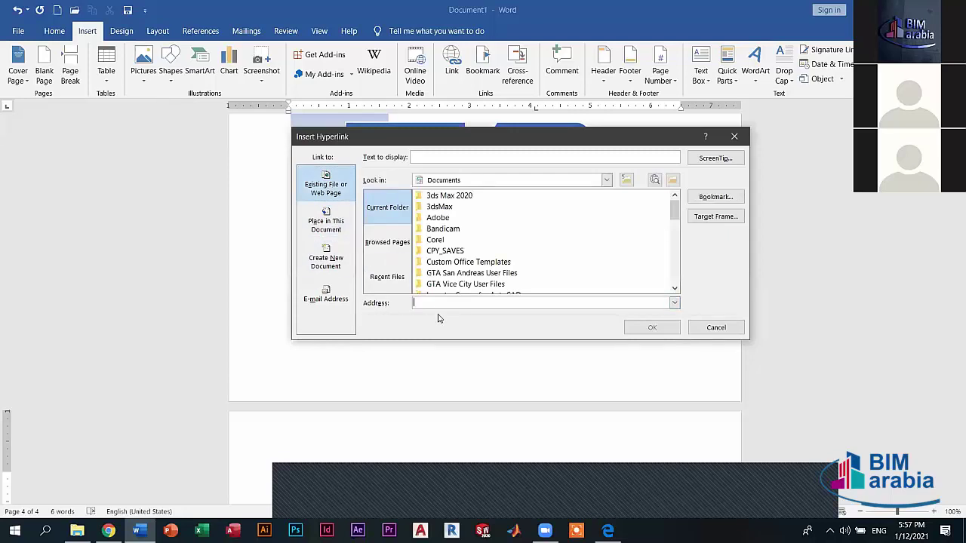
right_click(461, 302)
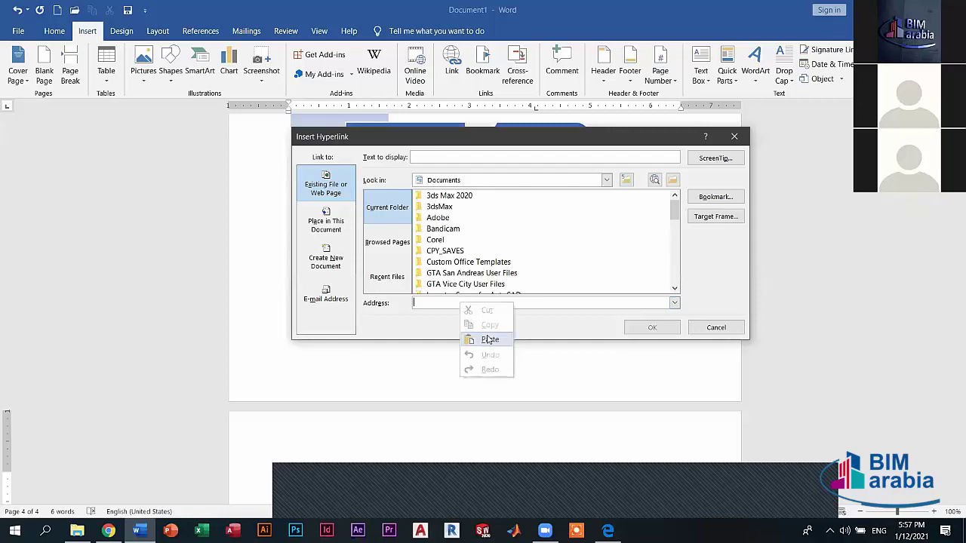
left_click(483, 340)
left_click(650, 327)
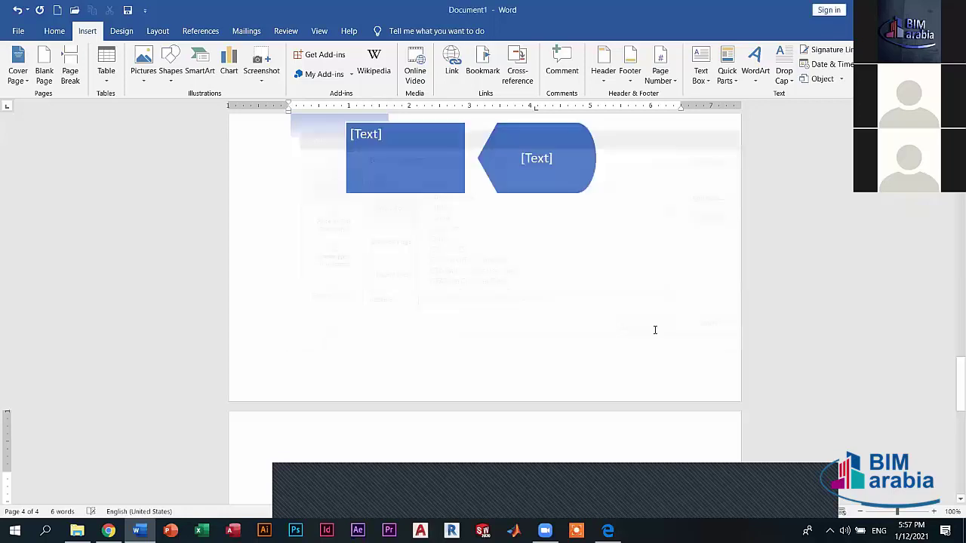
Check the inserted link on page 4 and place the cursor at its end.
scroll(528, 362, "down", 5)
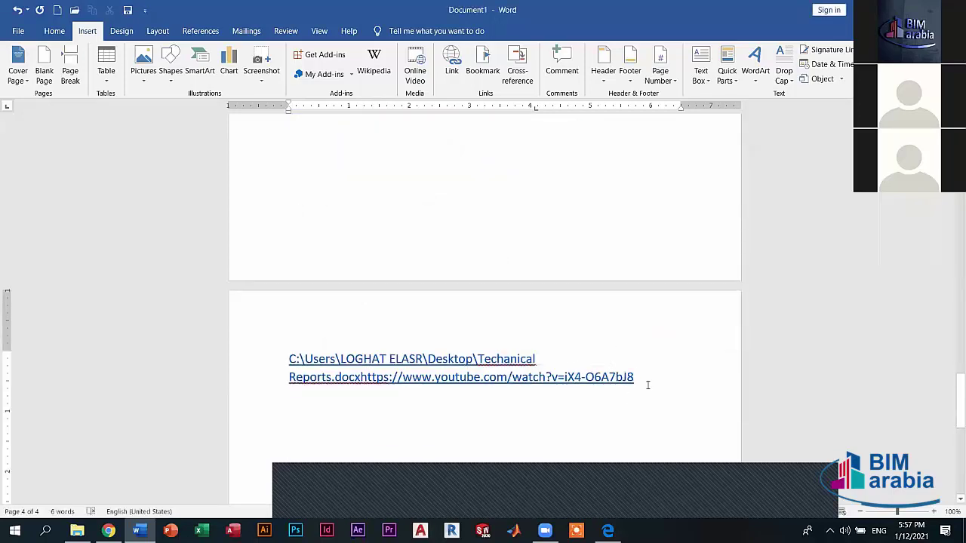
right_click(605, 377)
left_click(605, 377)
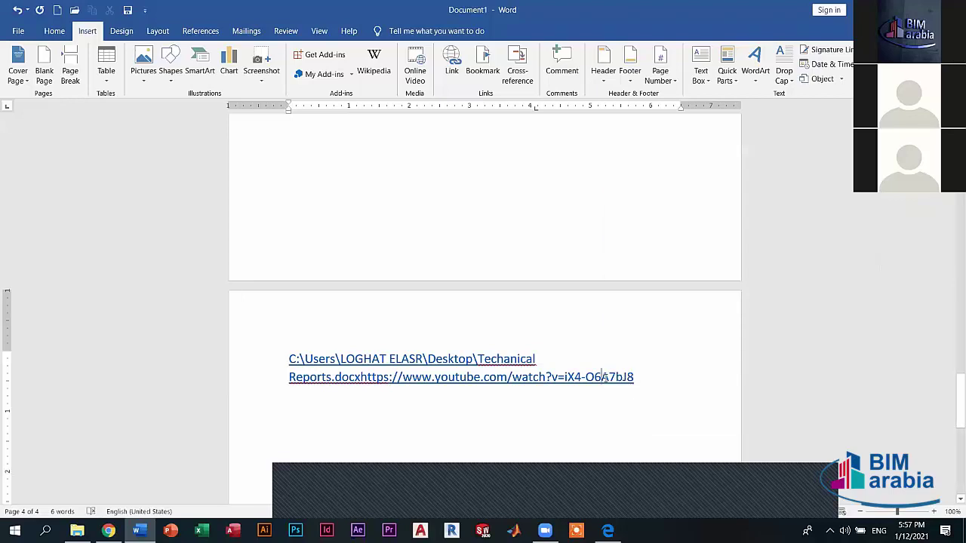
right_click(643, 382)
left_click(643, 382)
left_click(656, 385)
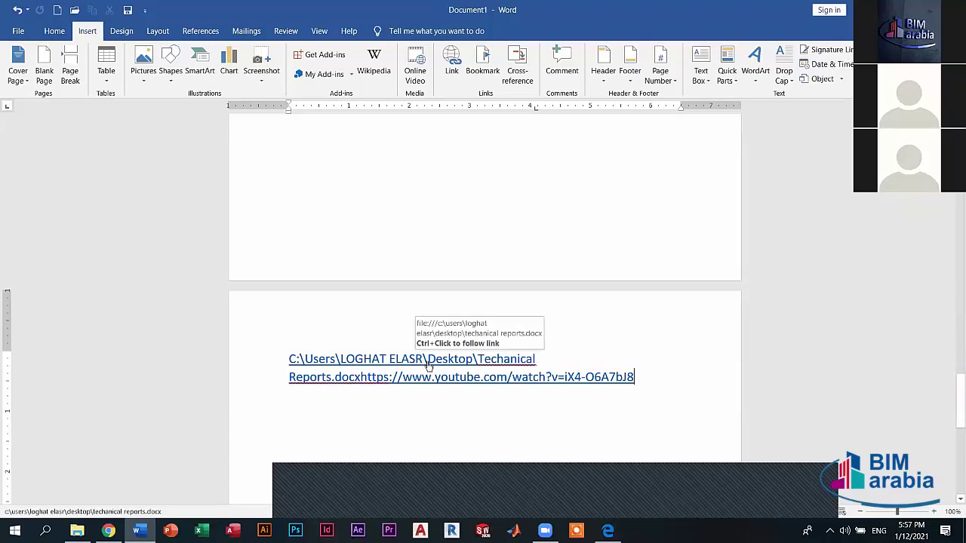
Follow the new hyperlink, accept the Security Notice, and open the HVAC video in Chrome.
left_click(429, 359)
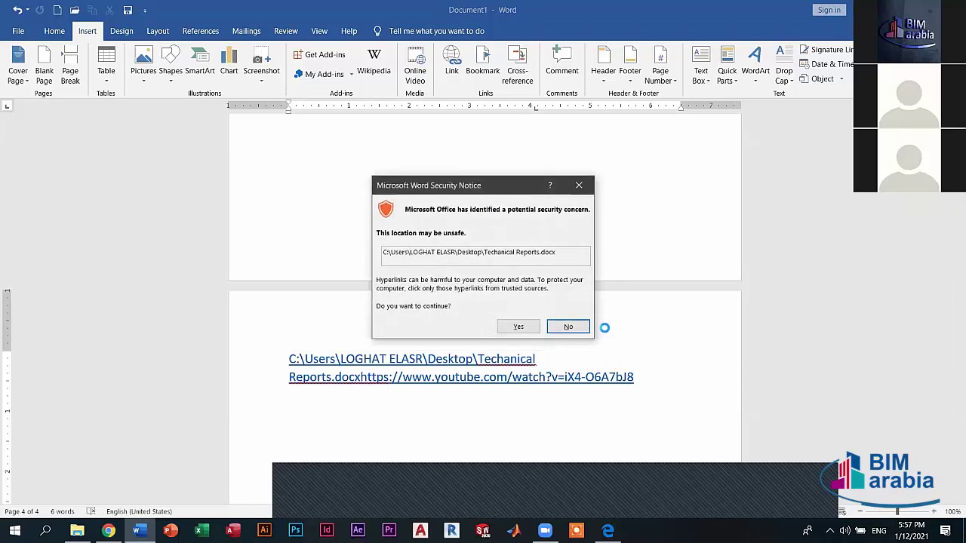
left_click(518, 326)
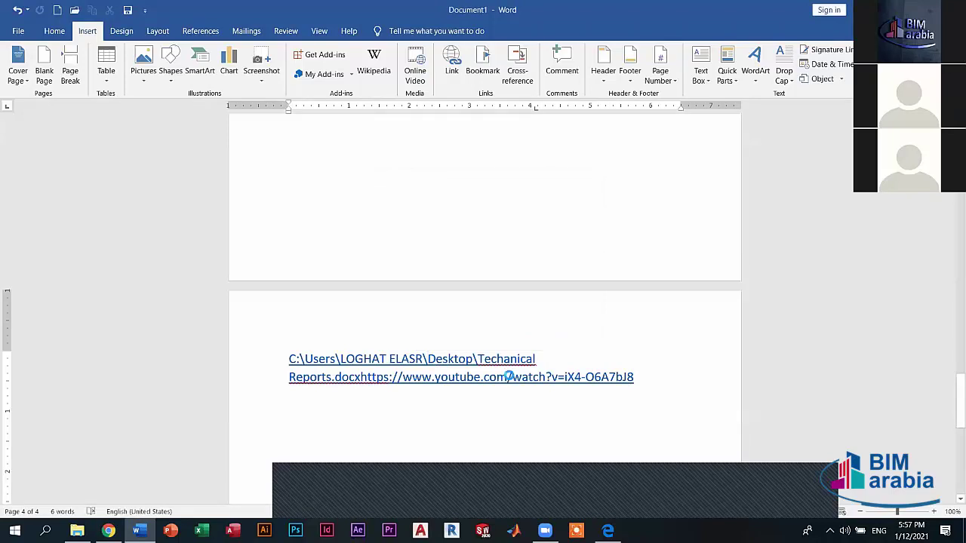
left_click(507, 375, "ctrl")
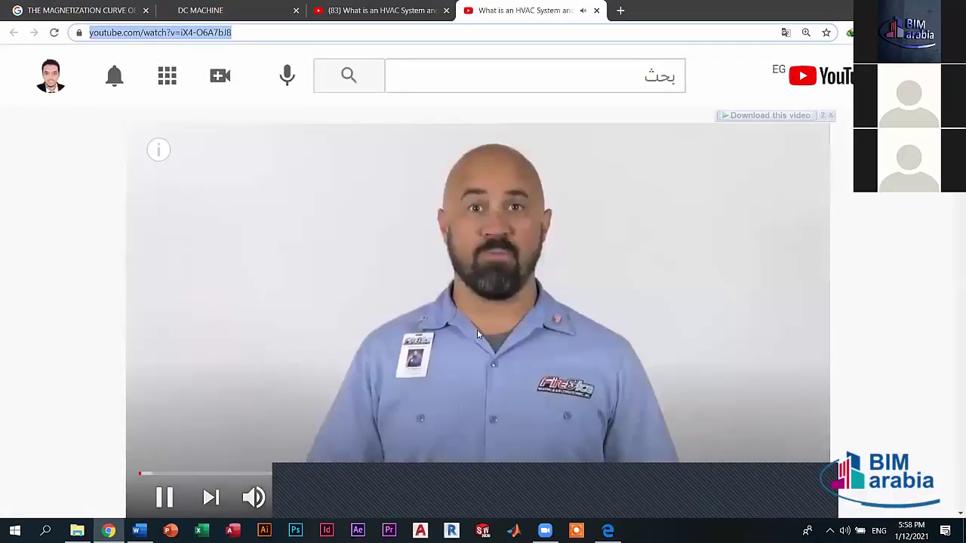
Pause the duplicate HVAC video, close its tab, and switch back to Word.
left_click(477, 334)
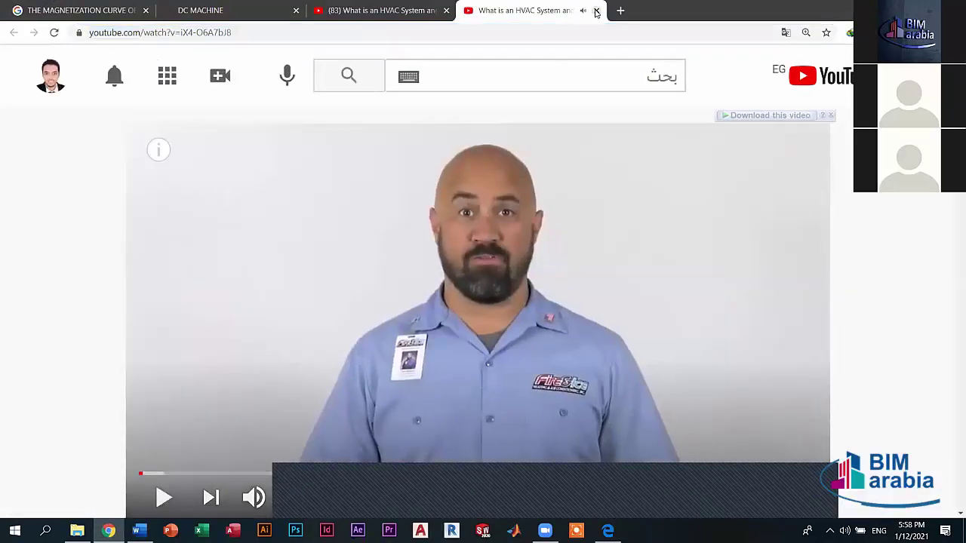
left_click(596, 10)
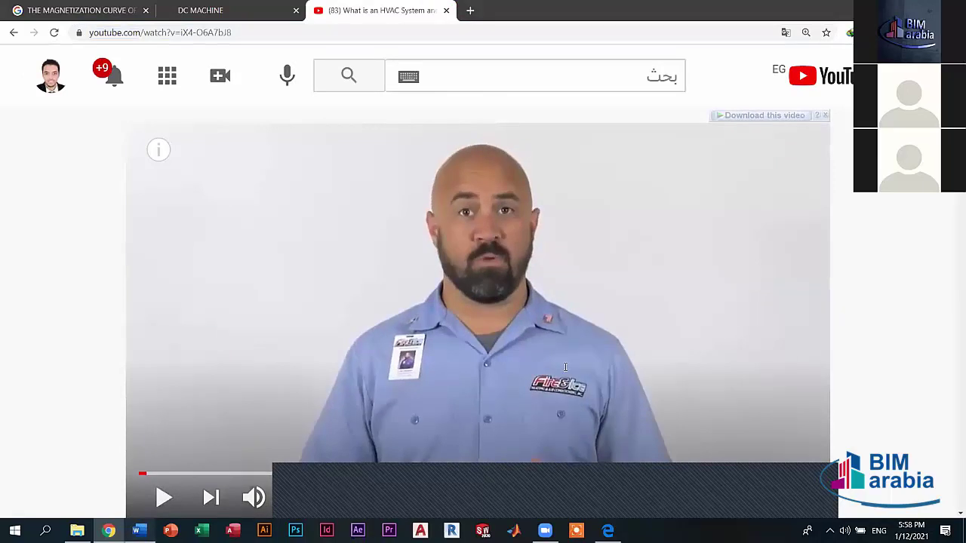
key("alt+Tab")
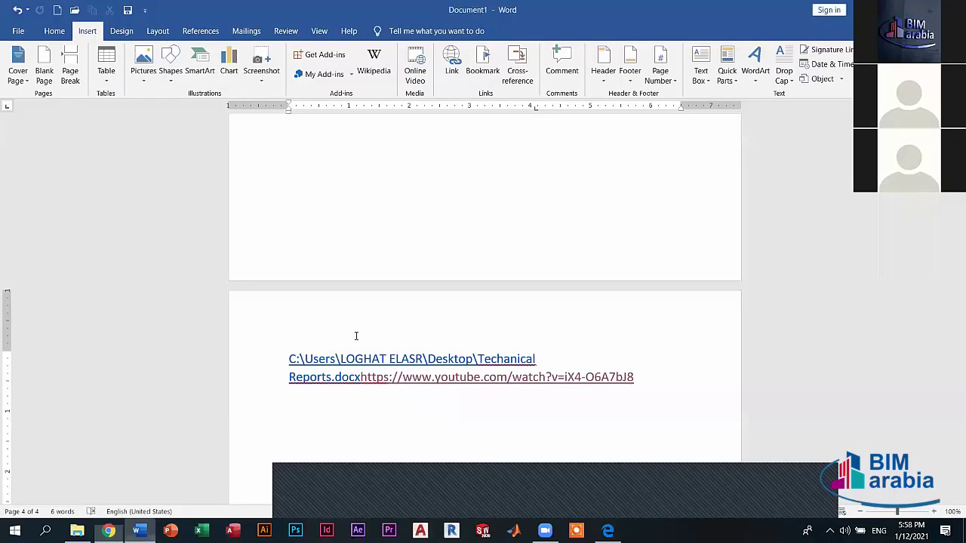
Delete the link text from page 4 and recopy the HVAC video's address from Chrome.
key("ctrl+a")
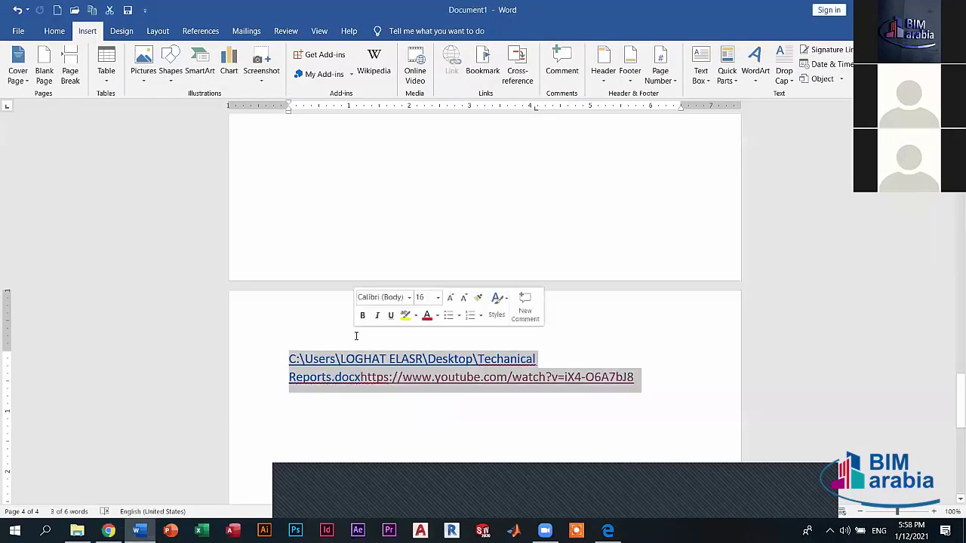
key("Delete")
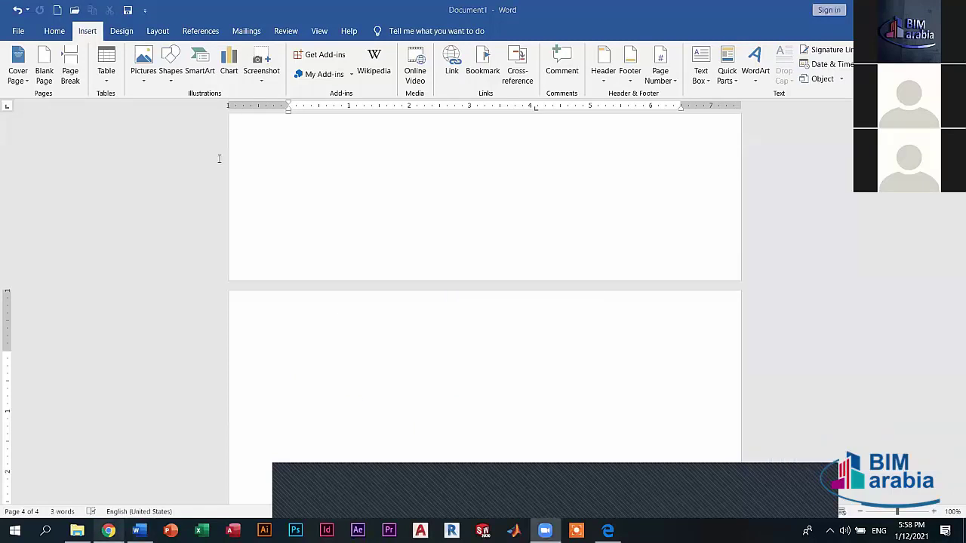
key("alt+Tab")
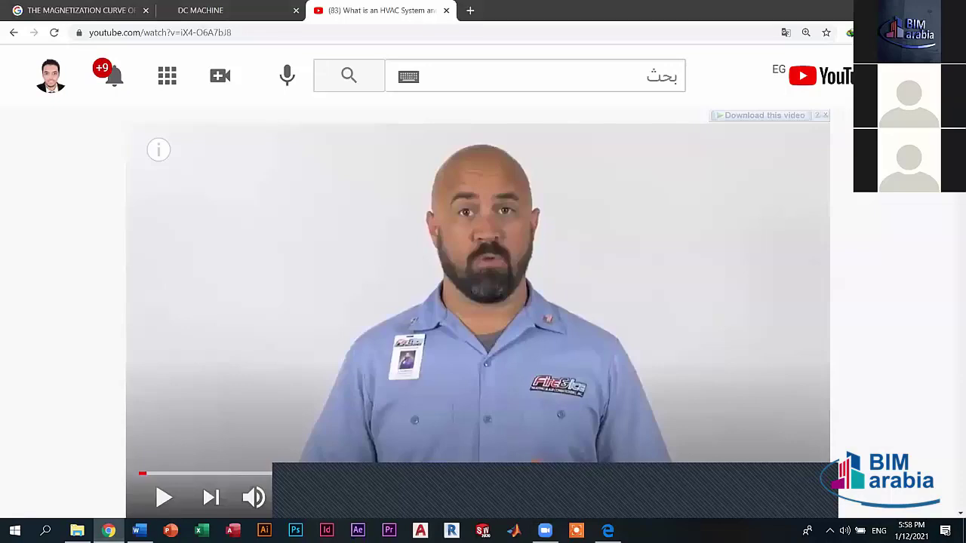
right_click(185, 32)
key("Up")
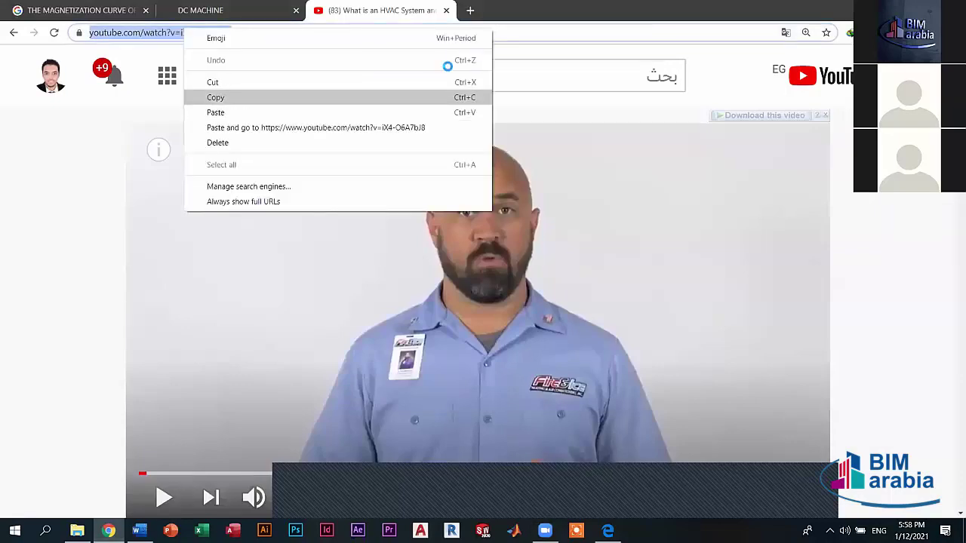
key("Return")
key("alt+Tab")
key("ctrl+k")
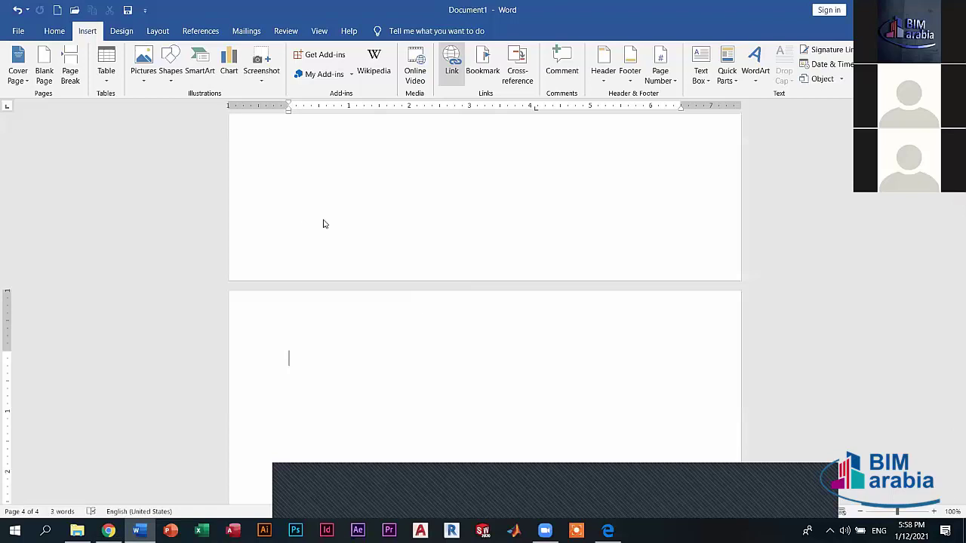
Paste the YouTube HVAC video address as a web-page hyperlink and insert it.
left_click(329, 194)
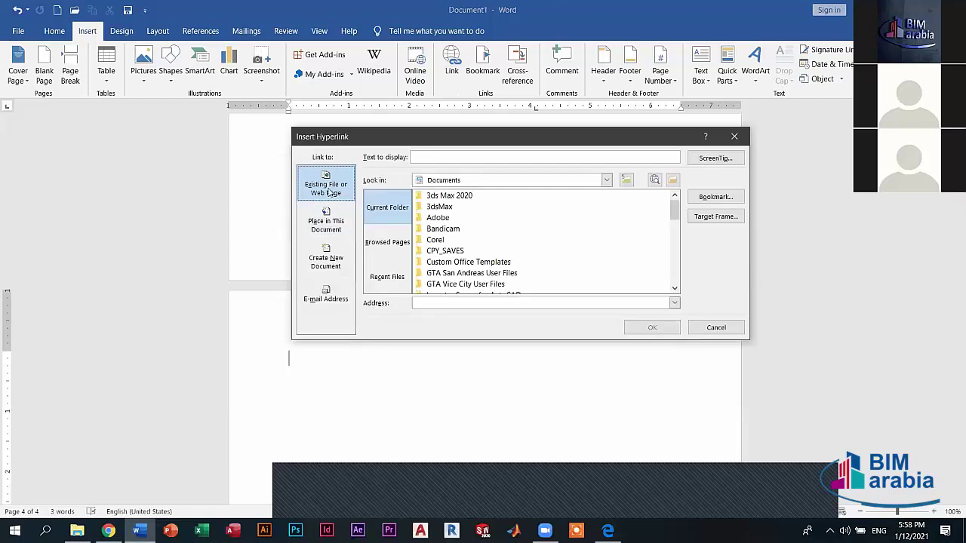
left_click(377, 207)
left_click(417, 303)
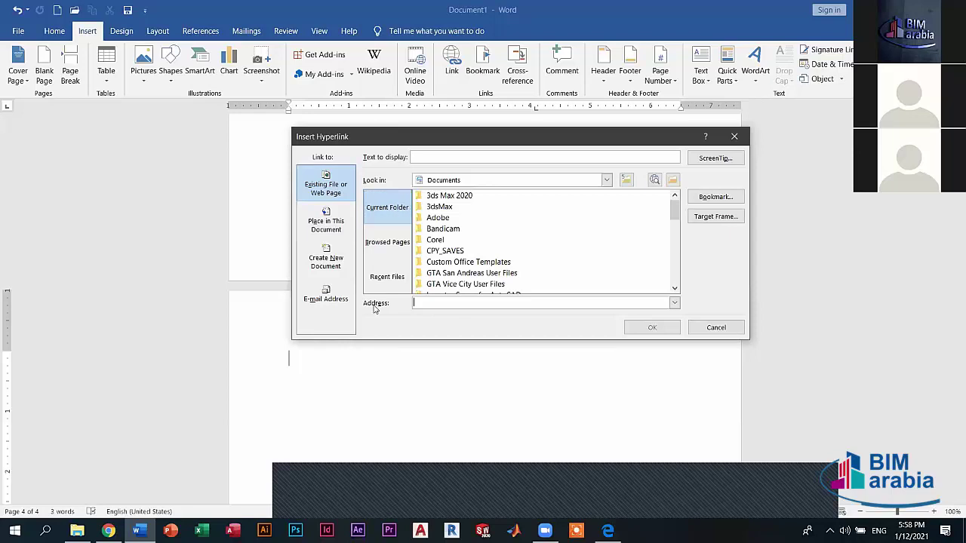
right_click(476, 304)
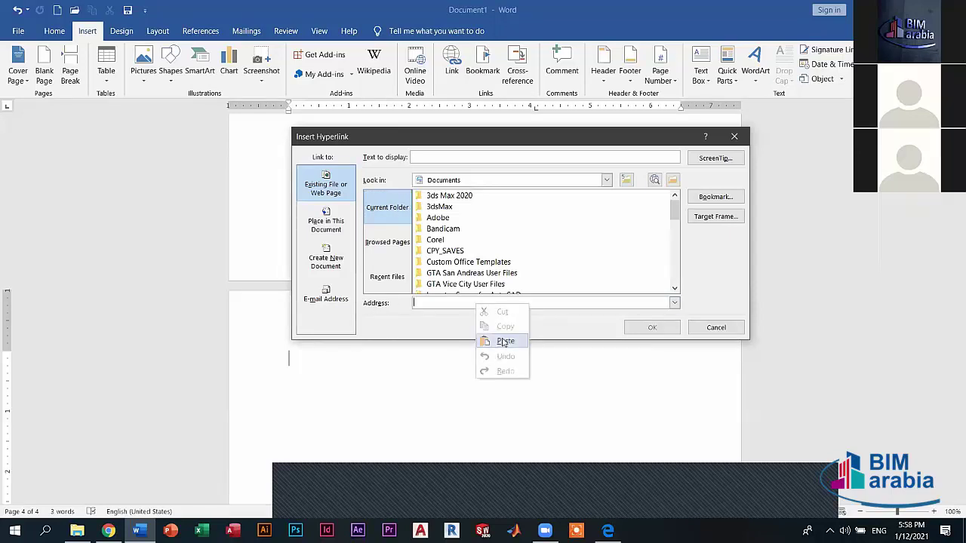
left_click(504, 341)
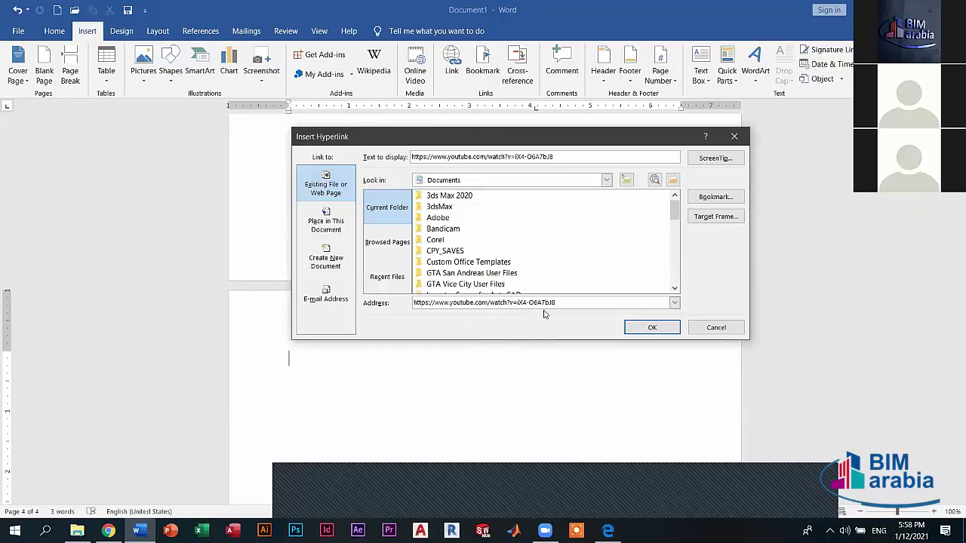
left_click(647, 326)
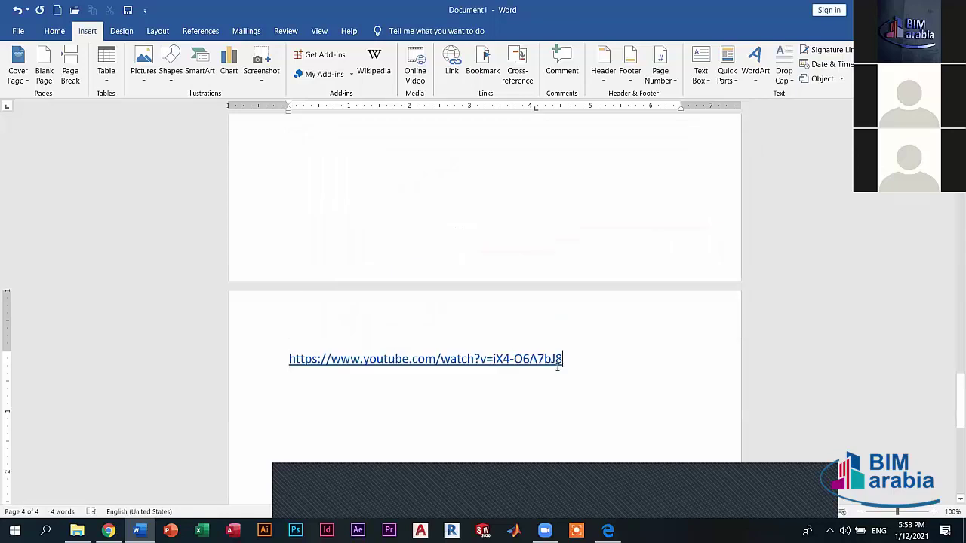
mouse_move(507, 362)
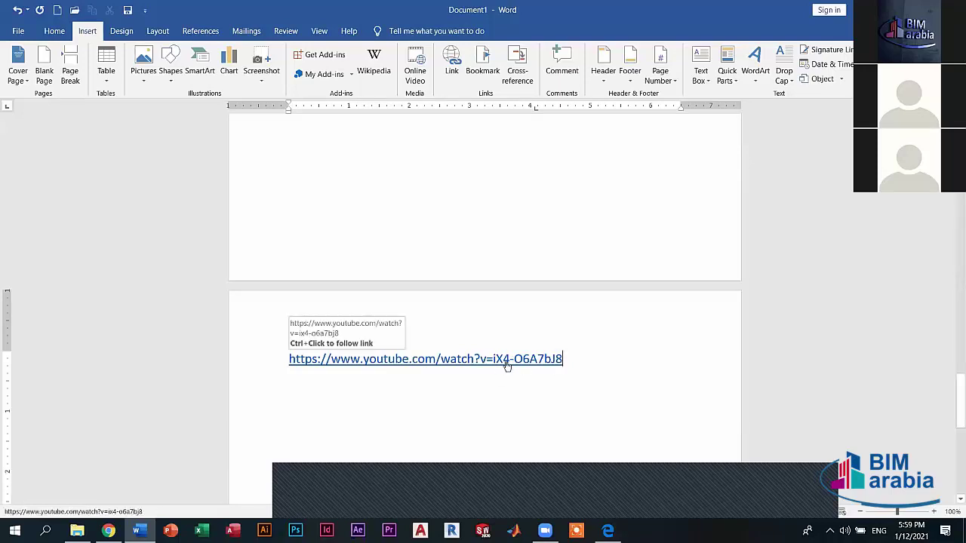
Inspect the new link text on page 4 and return from the video to the document.
left_click_drag(507, 366, 480, 362)
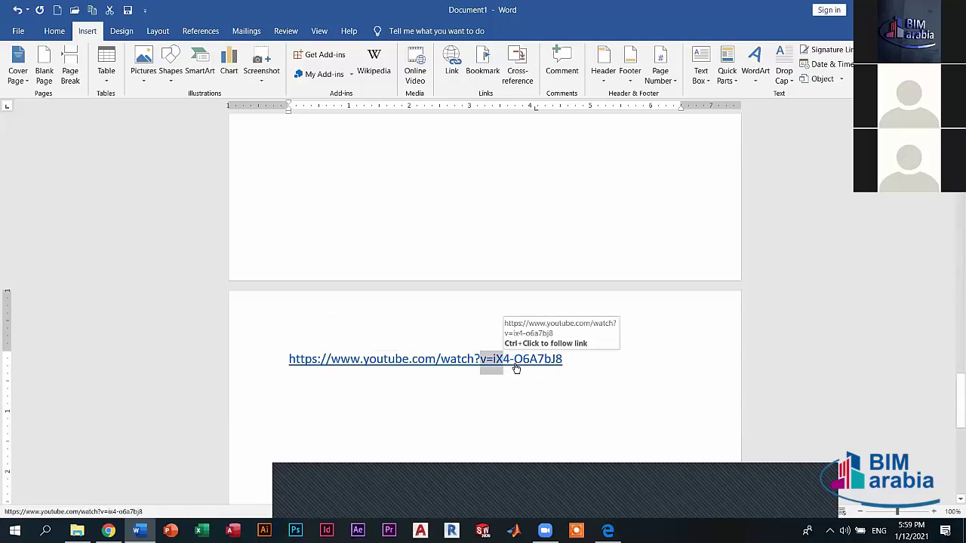
left_click(518, 362)
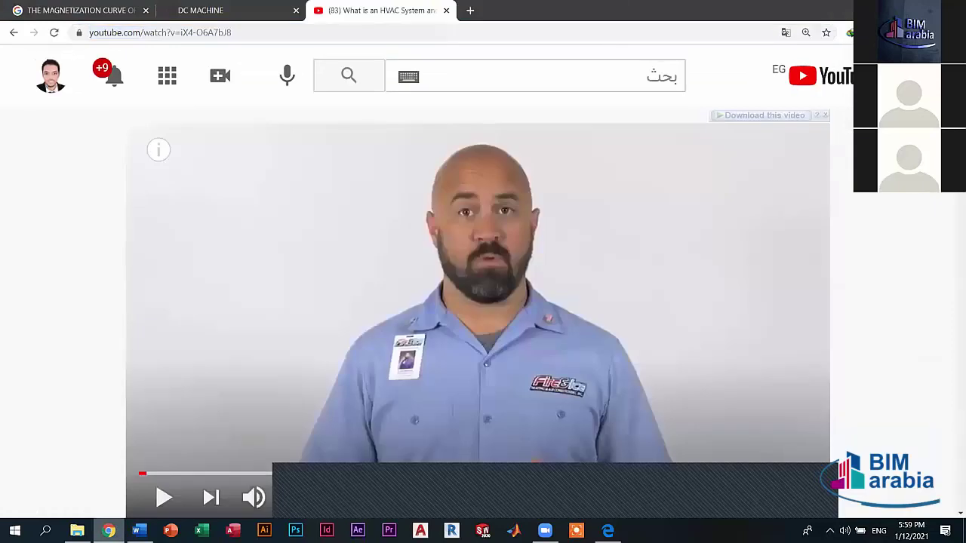
left_click(108, 530)
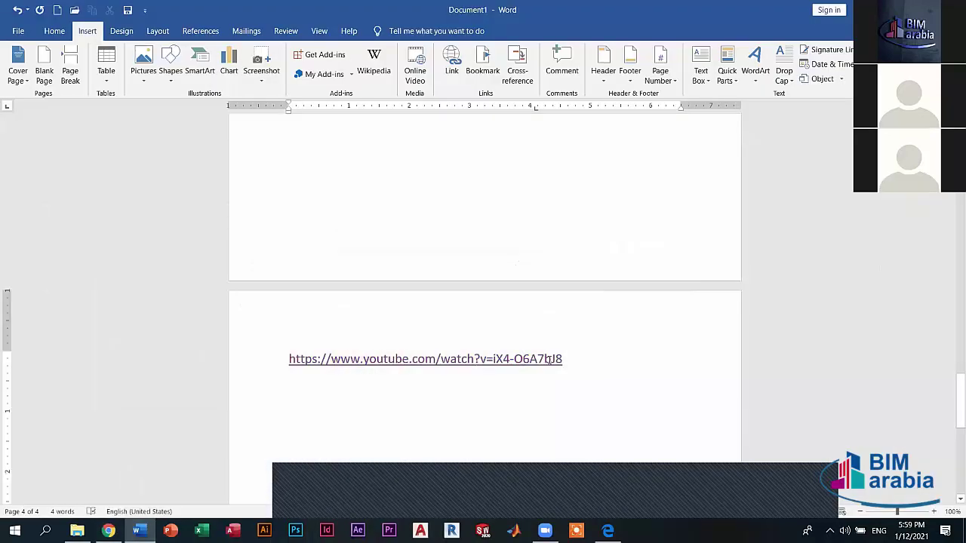
Recolour the whole YouTube link line, trying one palette colour and then switching to another.
triple_click(584, 362)
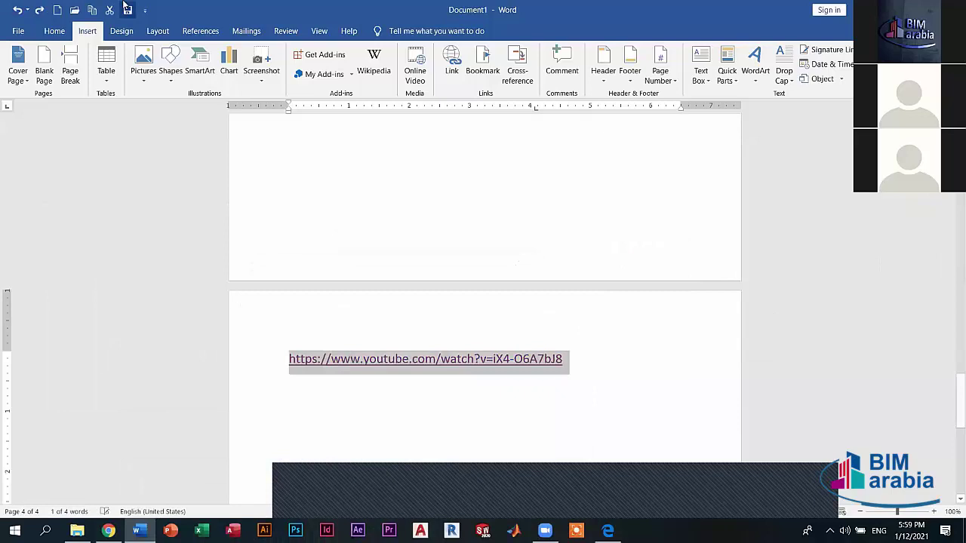
scroll(271, 78, "up", 1)
left_click(265, 74)
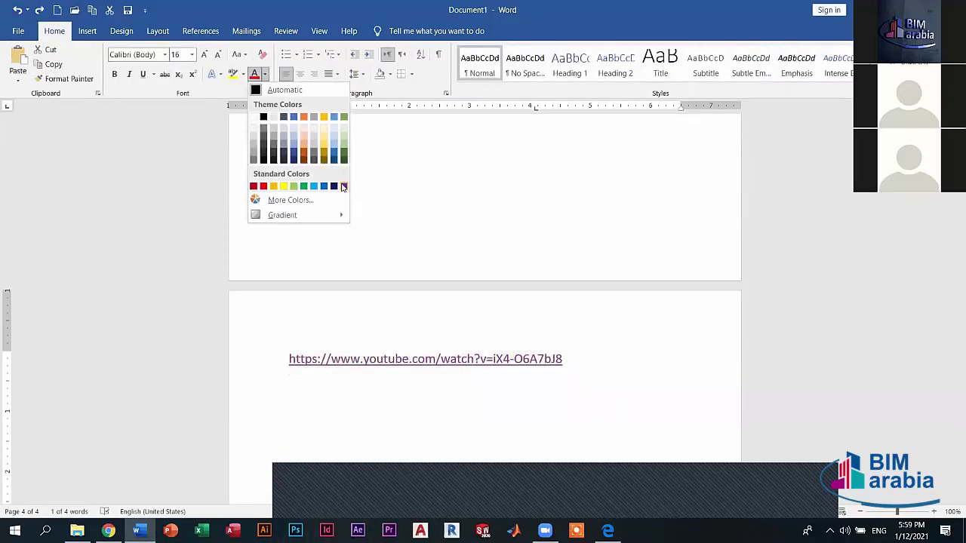
left_click(340, 185)
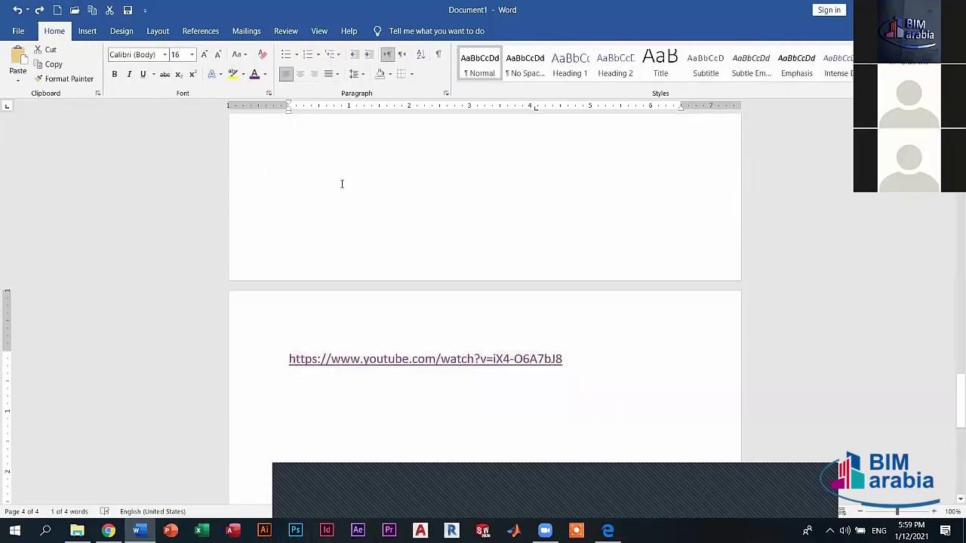
left_click(265, 74)
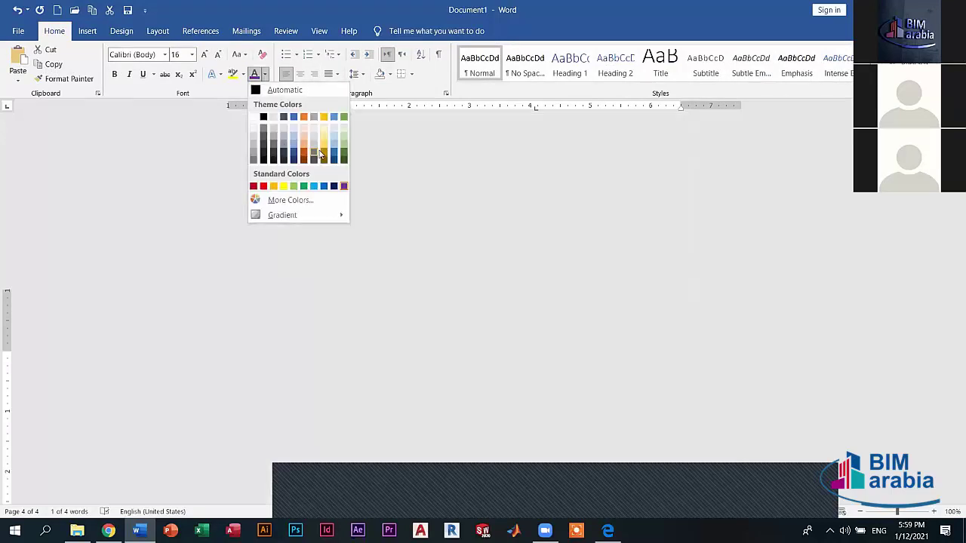
left_click(316, 168)
left_click(606, 367)
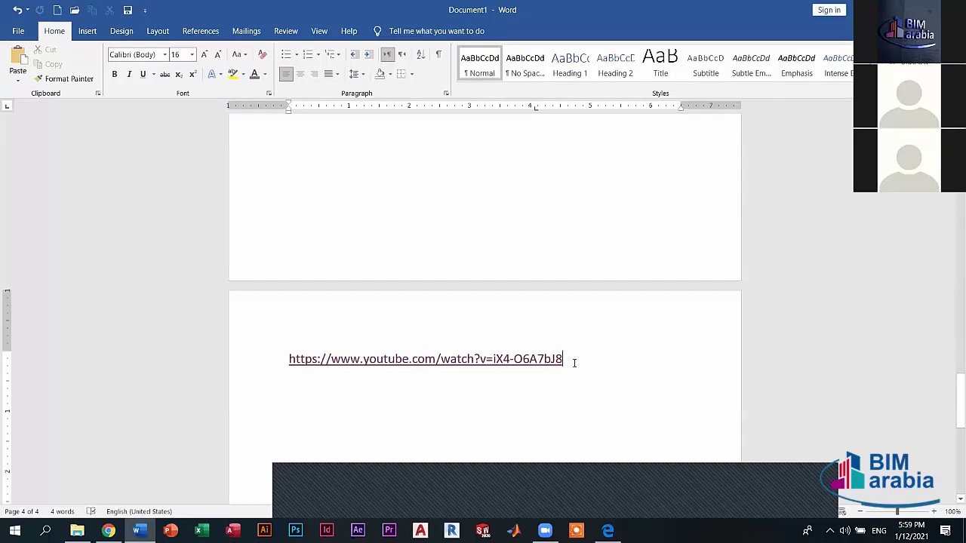
left_click(87, 31)
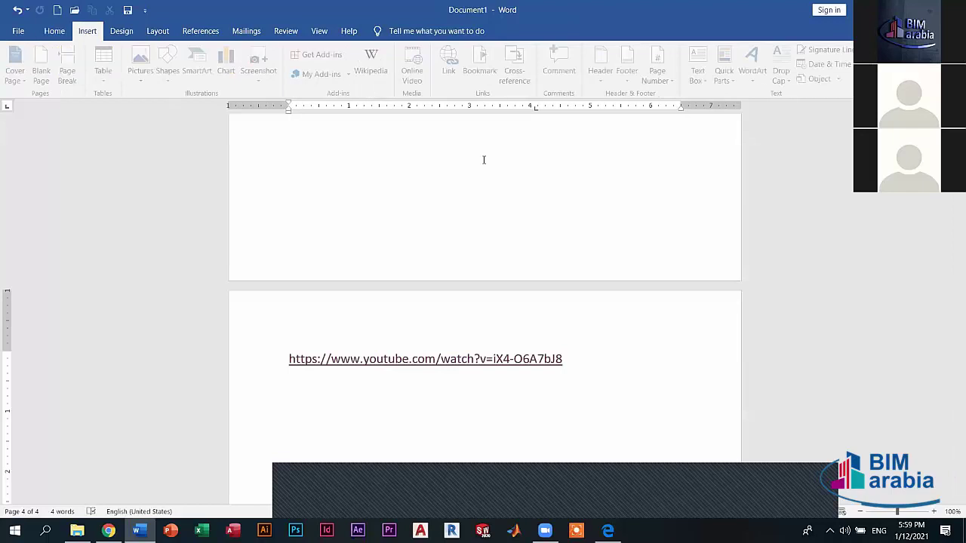
left_click(480, 70)
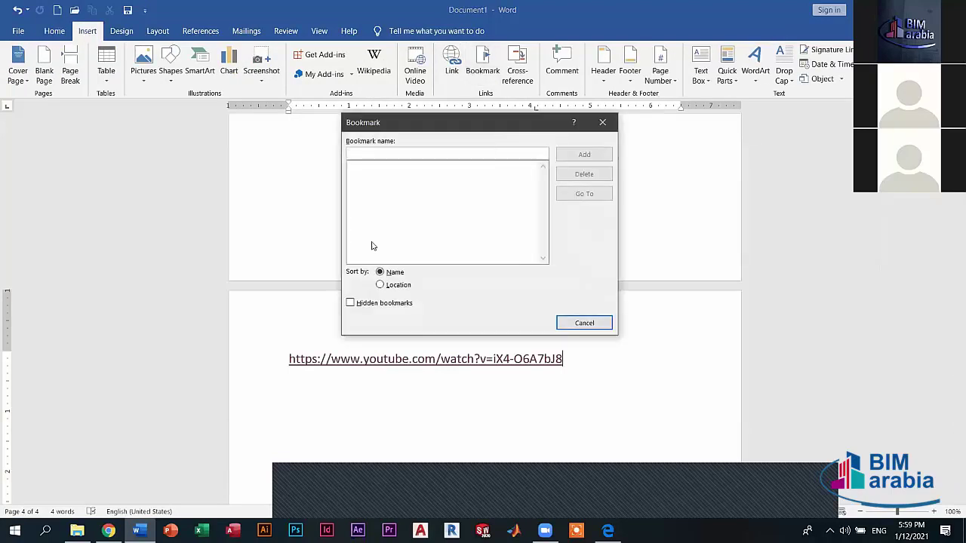
left_click(381, 284)
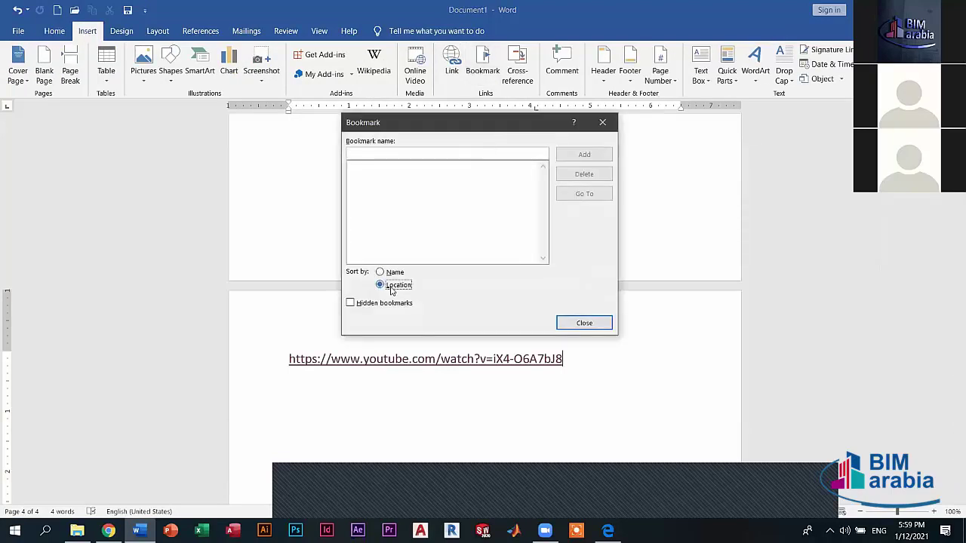
left_click(602, 123)
left_click(519, 64)
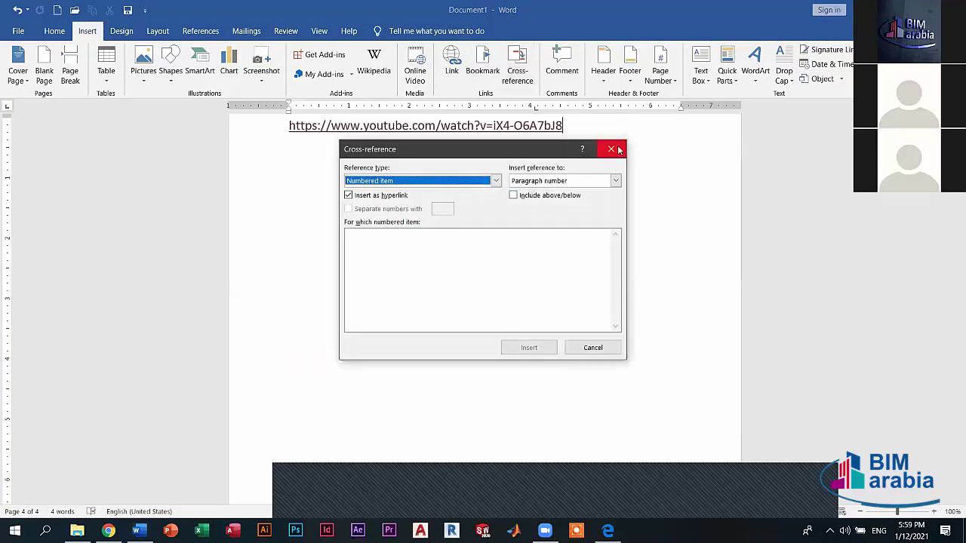
left_click(618, 149)
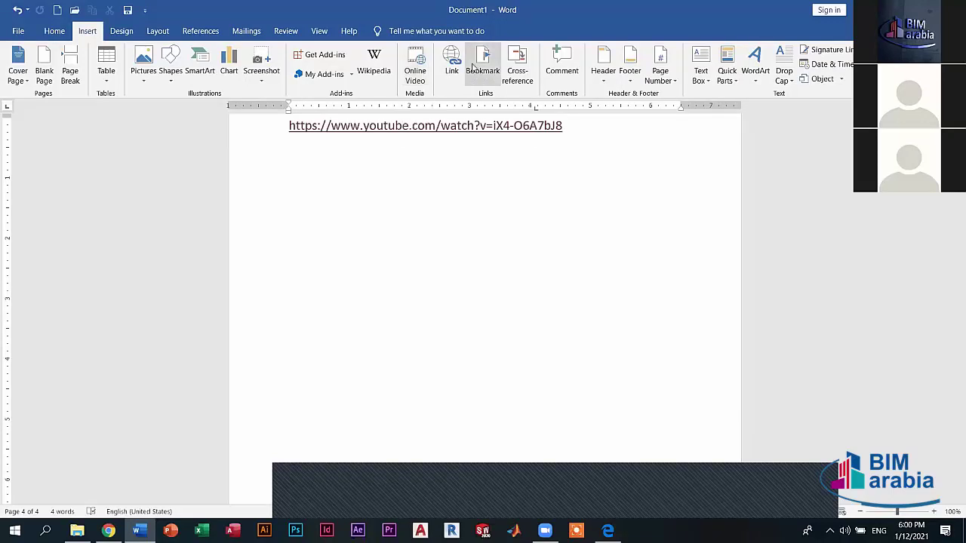
Enter =rand() on the blank centred line below the link, then select the first generated paragraph.
scroll(578, 143, "up", 2)
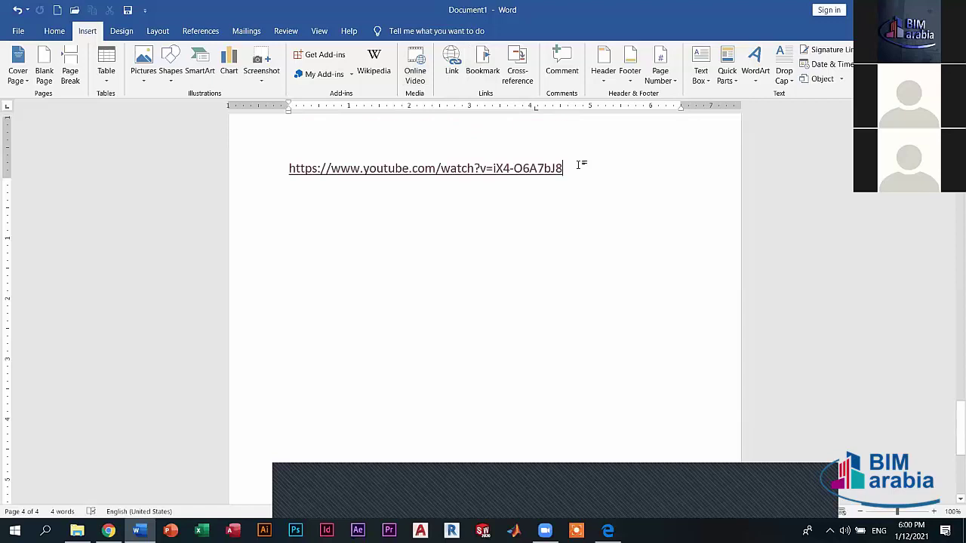
left_click(493, 279)
double_click(492, 278)
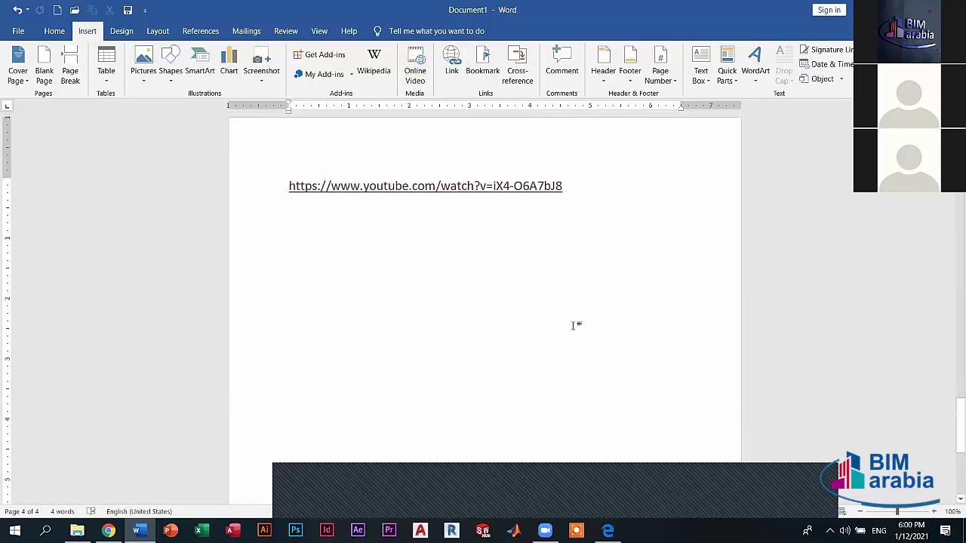
left_click(485, 283)
type("=")
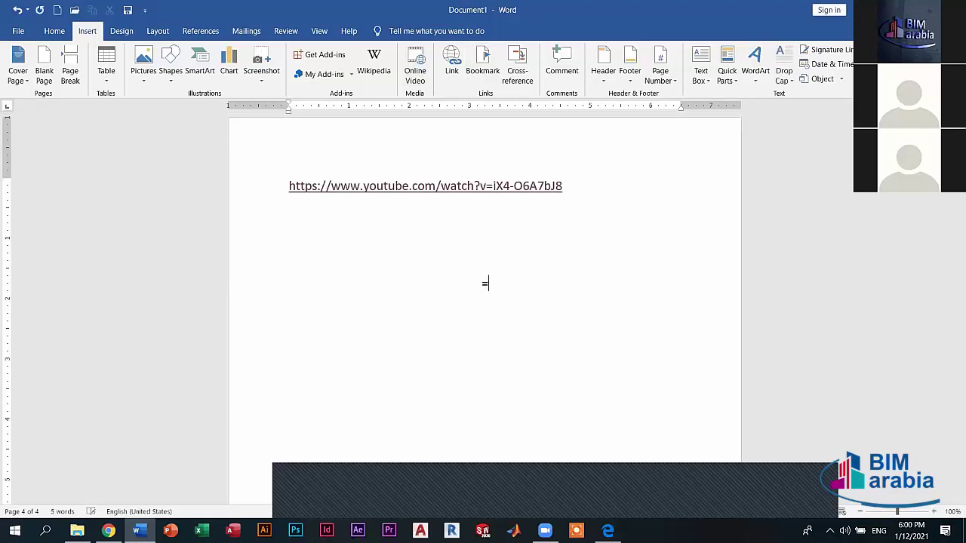
type("ra")
type("nd()")
key("Return")
scroll(558, 328, "up", 3)
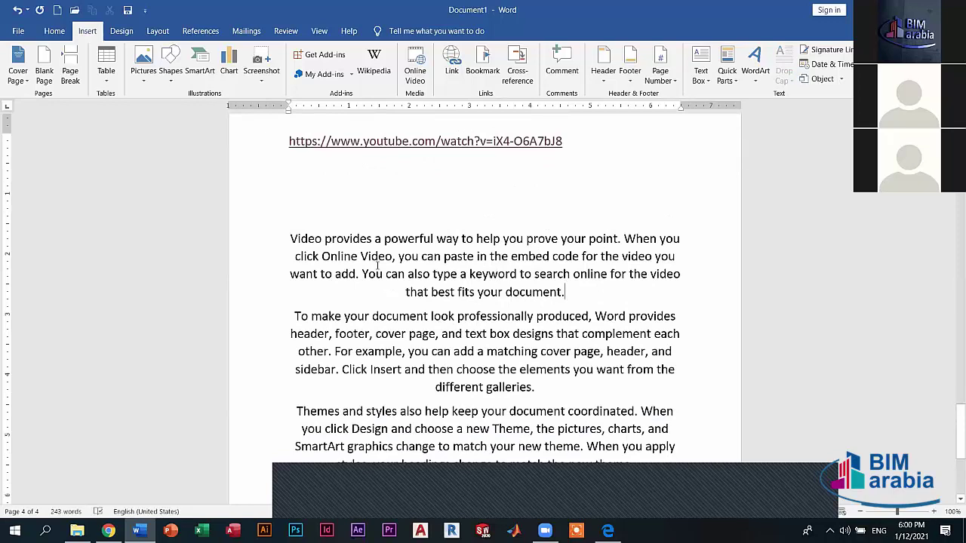
left_click_drag(377, 266, 290, 239)
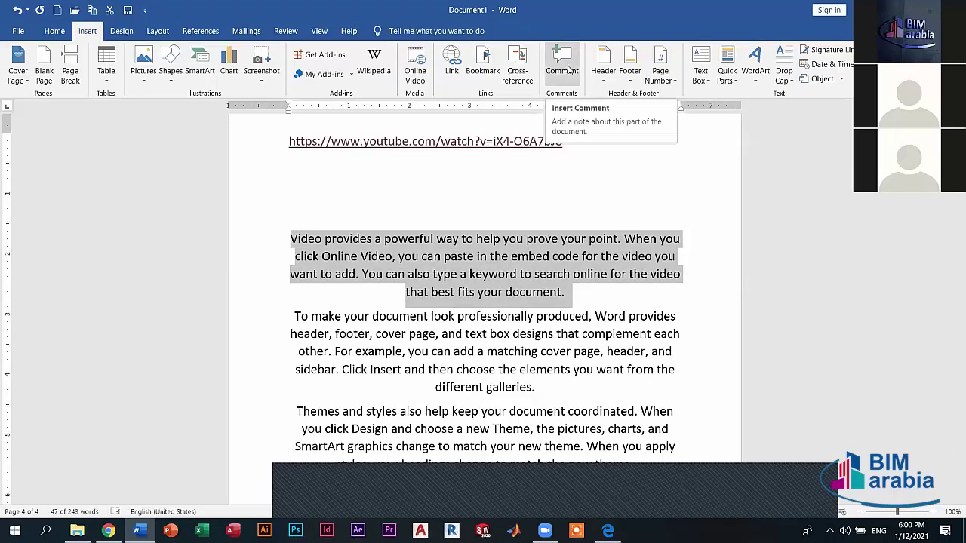
Add the comment 'Microsoft Diploma' to the first paragraph and reselect it.
left_click(571, 72)
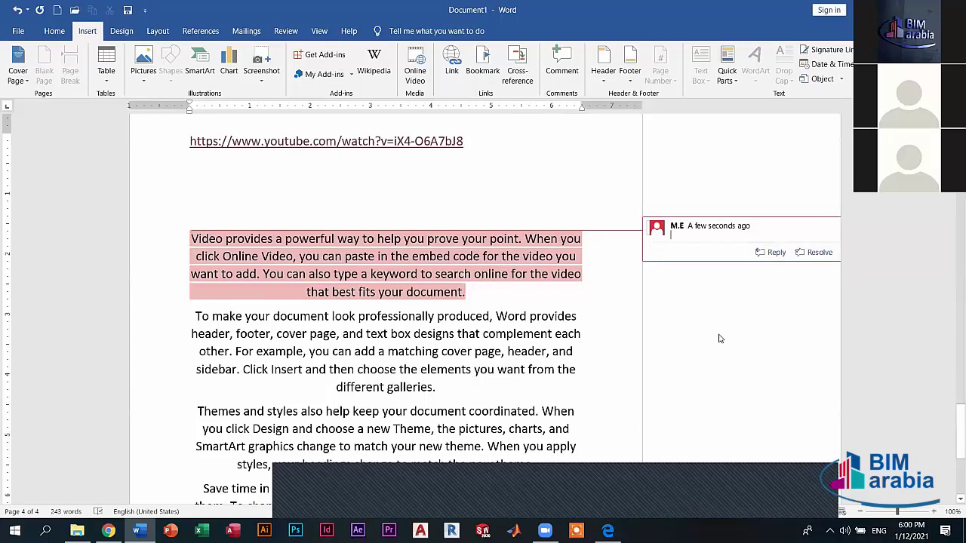
type("M")
type("icrosoft ")
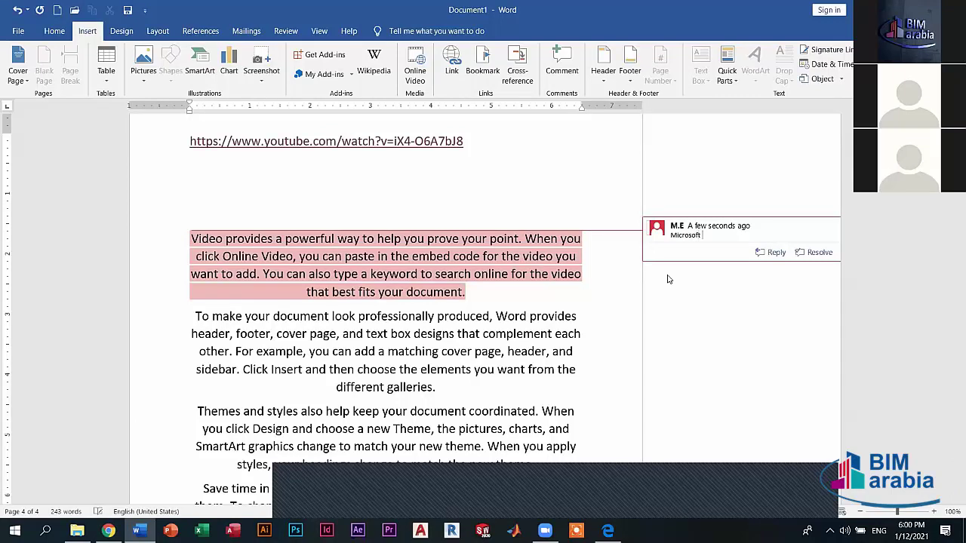
type("Dip")
type("lom")
type("a")
left_click(621, 330)
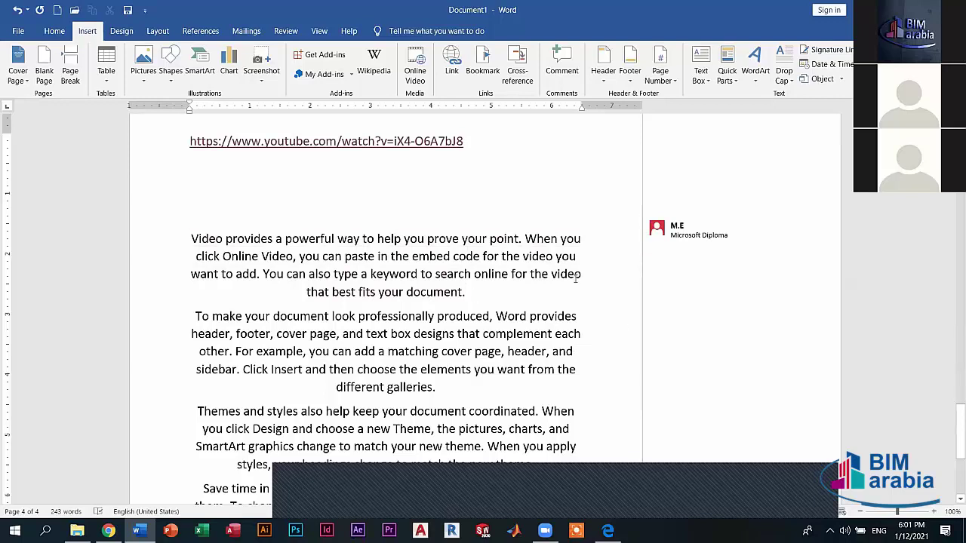
left_click(676, 226)
left_click(526, 249)
left_click(750, 239)
left_click(600, 334)
left_click(709, 240)
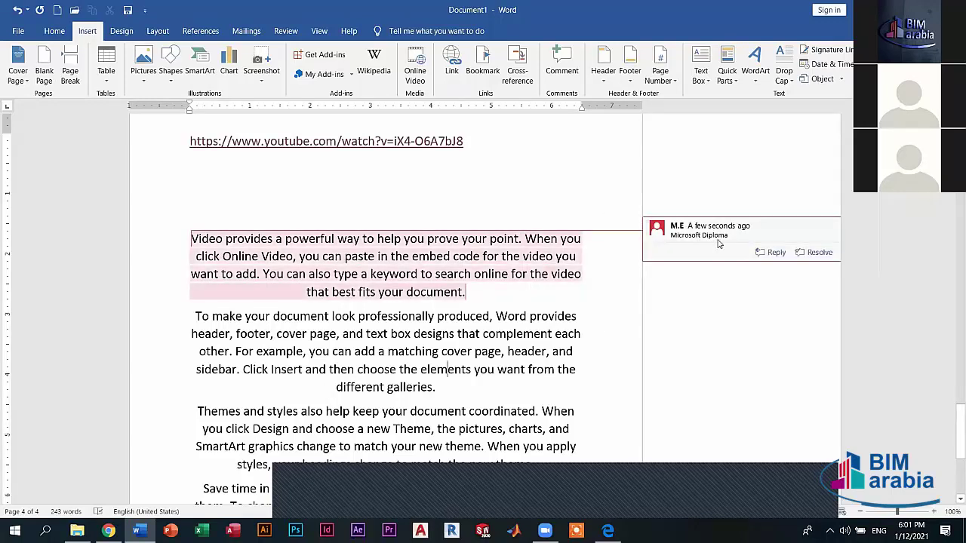
left_click(483, 273)
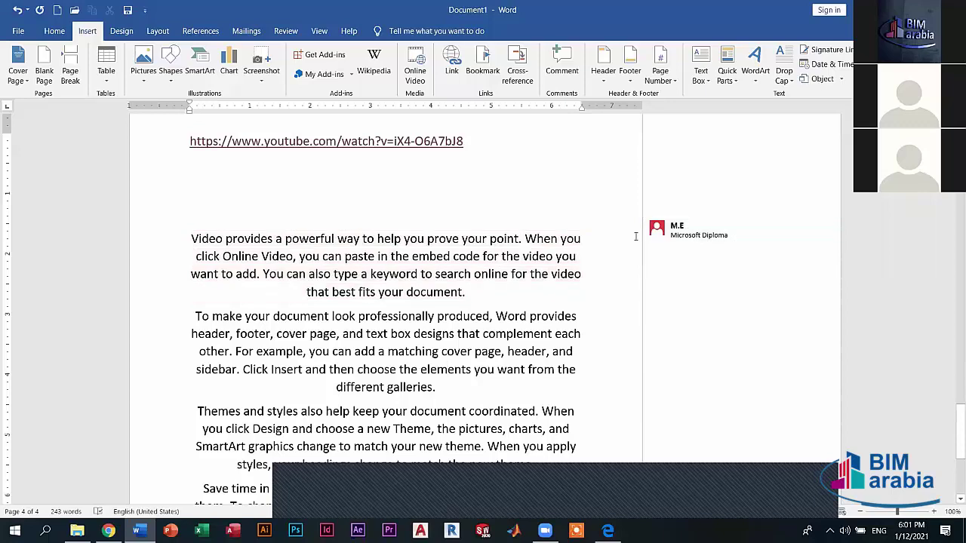
left_click(700, 231)
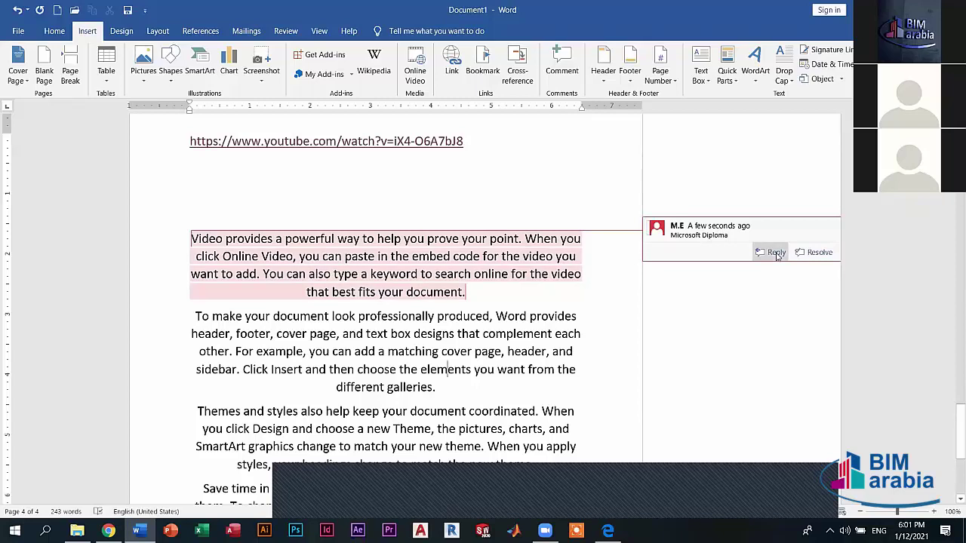
Reply to the comment, resolve and reopen it, add a second reply, then resolve the thread.
left_click(775, 255)
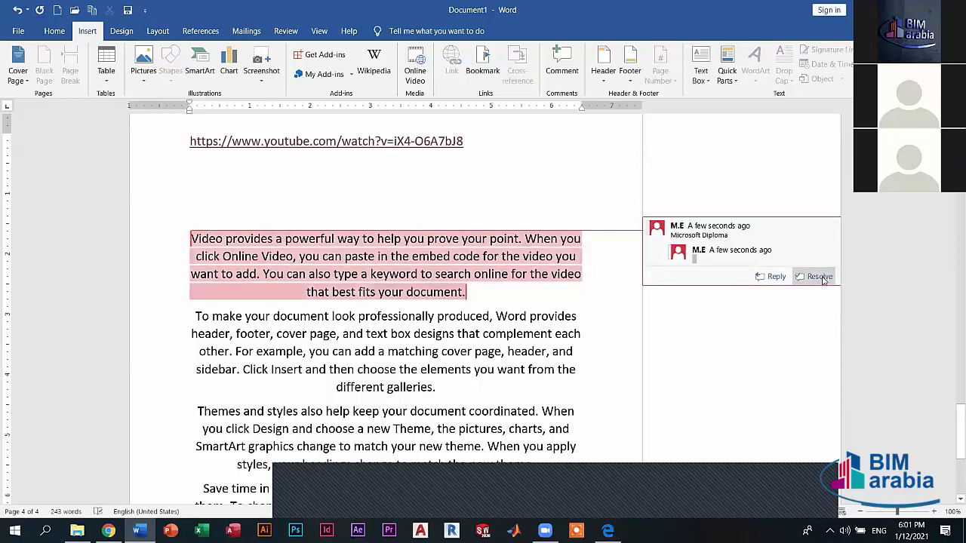
left_click(818, 277)
left_click(816, 277)
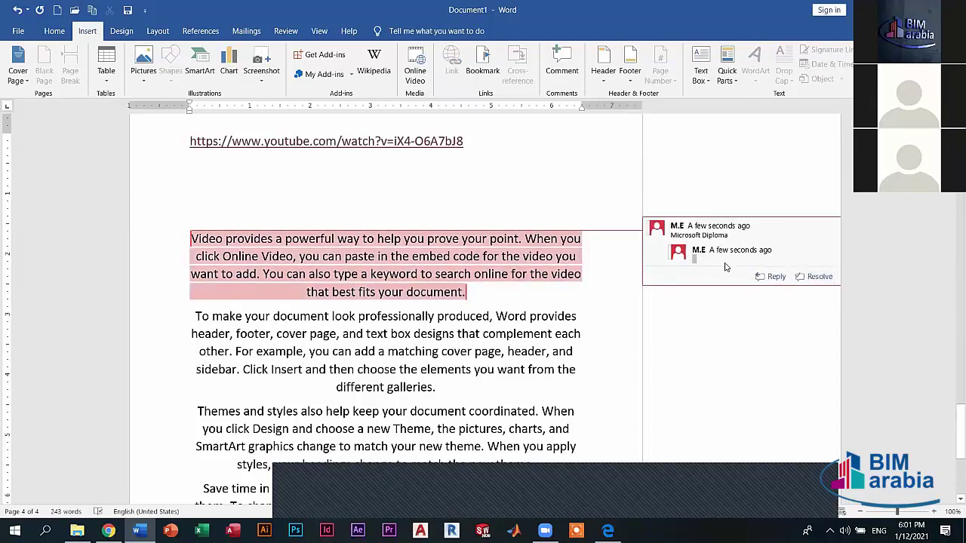
left_click(820, 277)
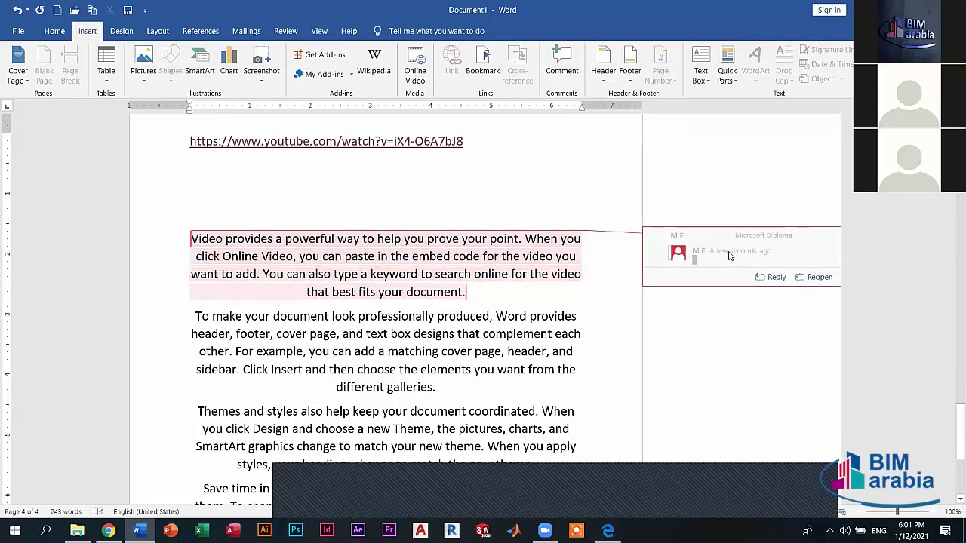
left_click(815, 277)
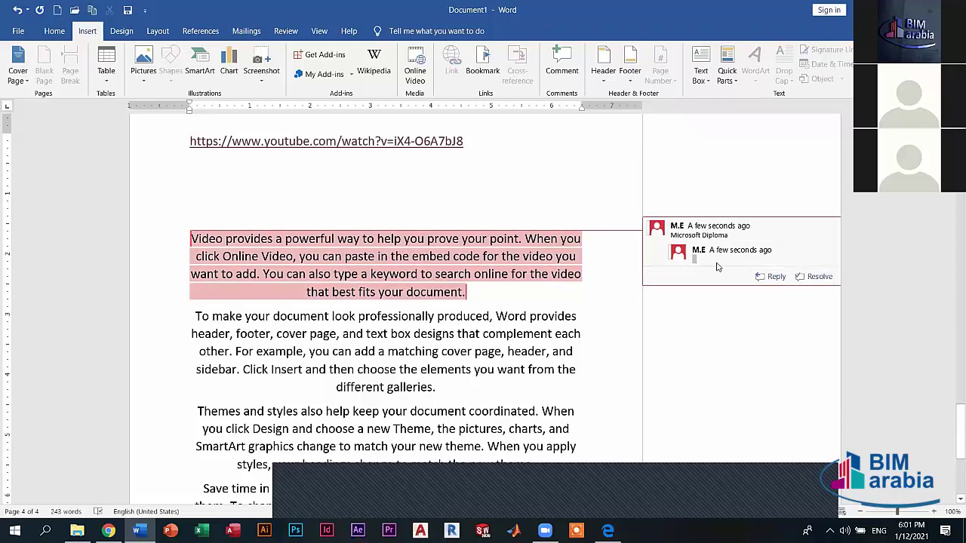
left_click(574, 80)
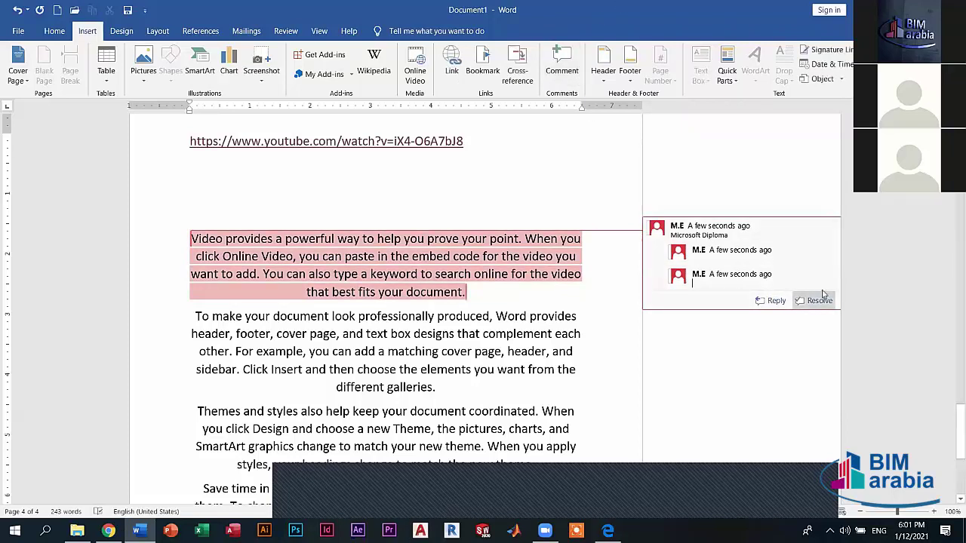
left_click(823, 294)
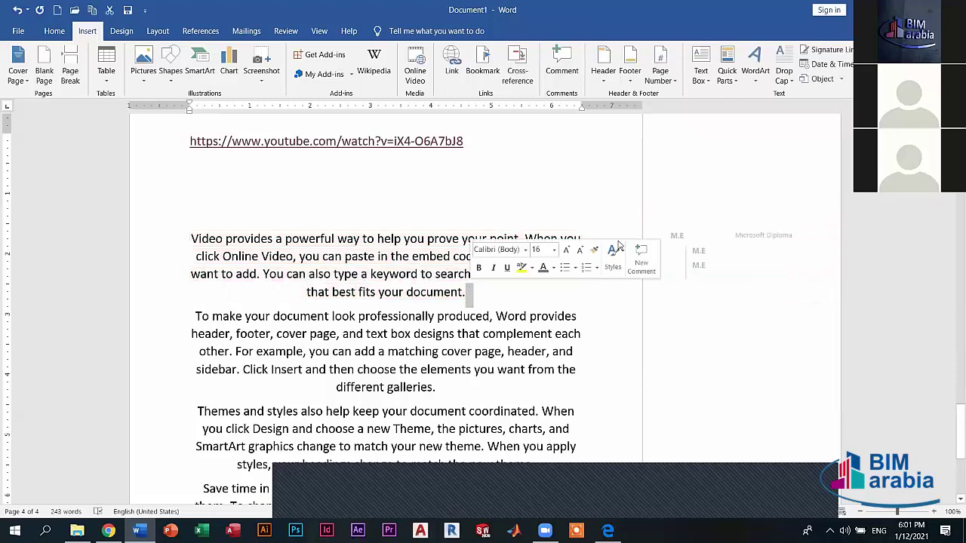
left_click(599, 234)
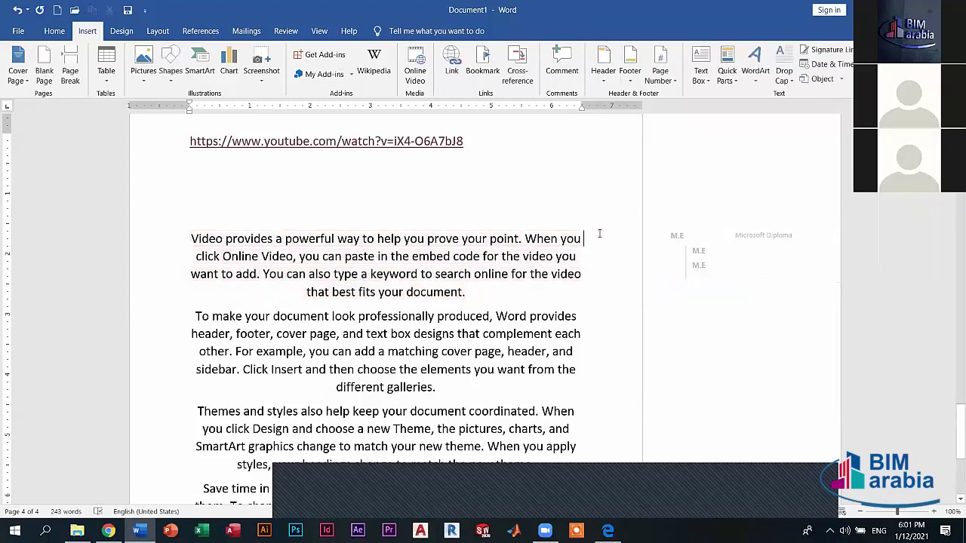
scroll(702, 183, "up", 5)
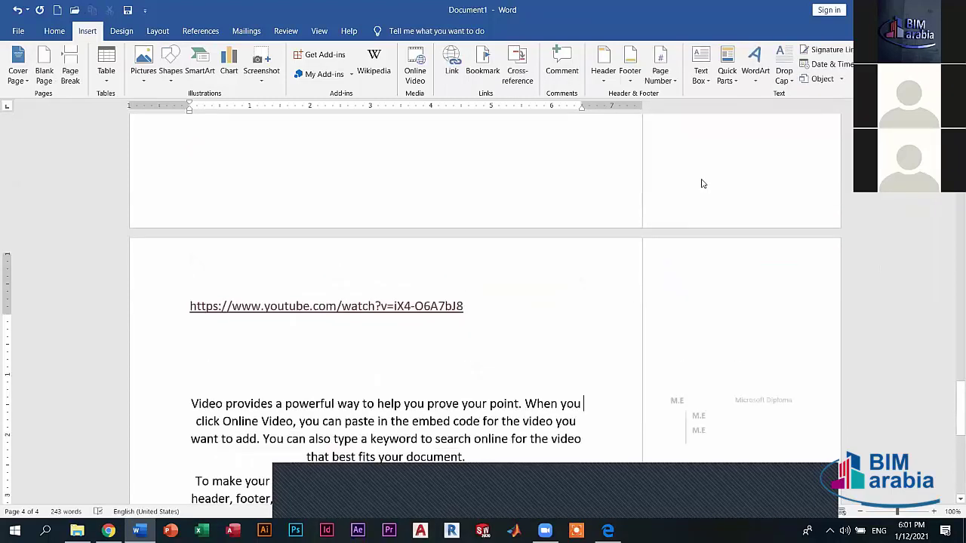
scroll(701, 183, "down", 2)
scroll(564, 123, "down", 3)
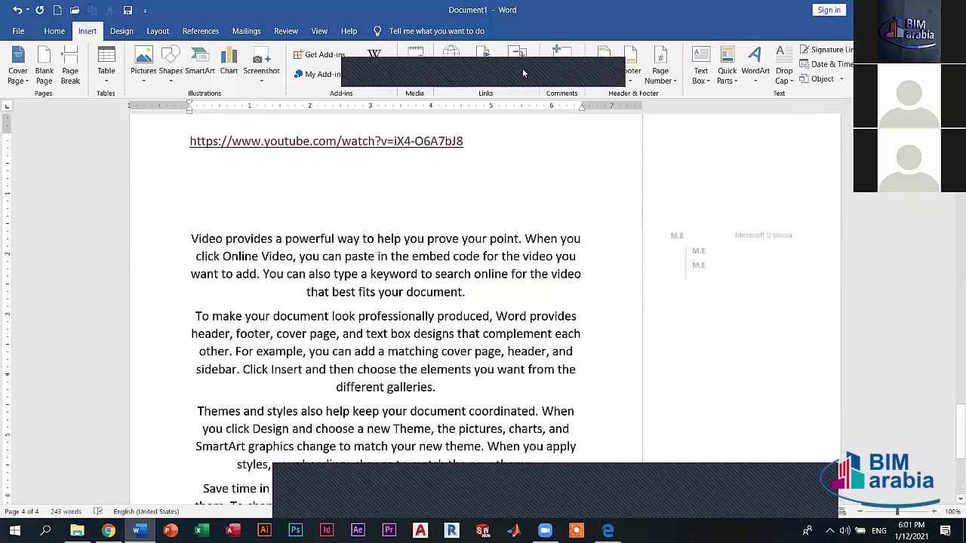
Attach a new comment to the word 'click' in the first paragraph.
left_click(582, 240)
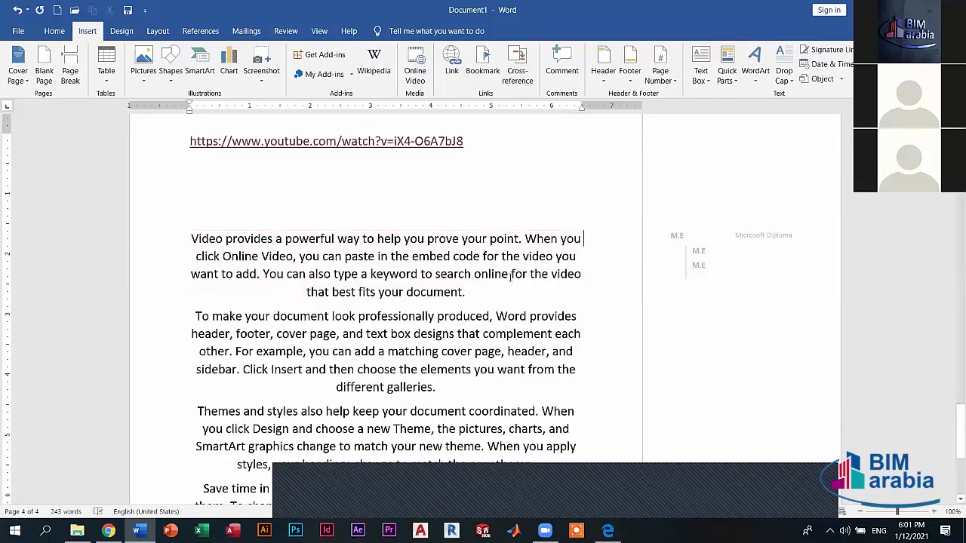
right_click(596, 245)
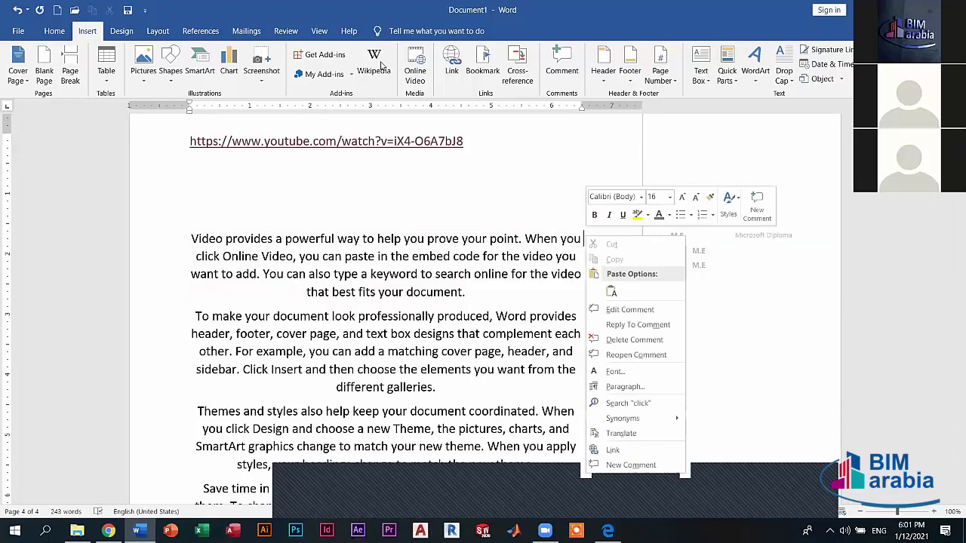
left_click(573, 59)
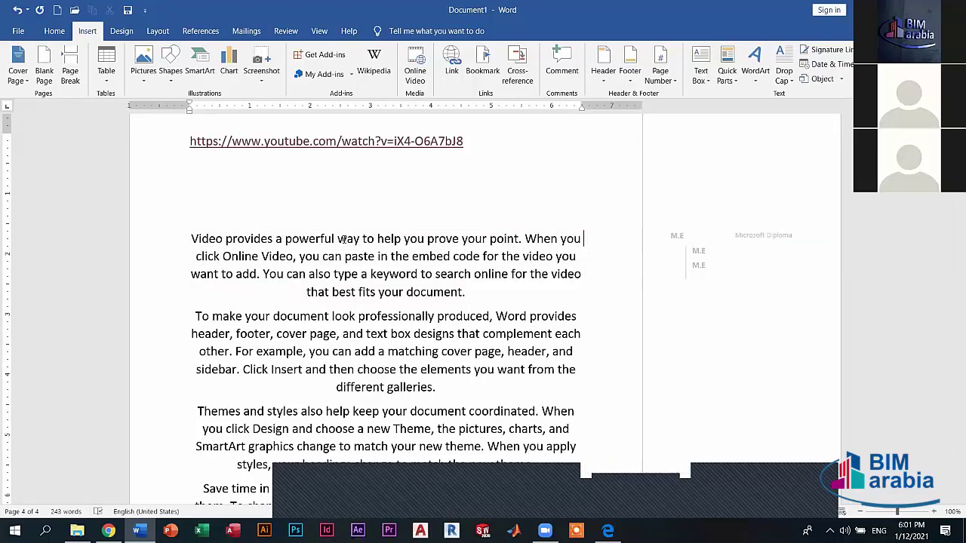
left_click(209, 261)
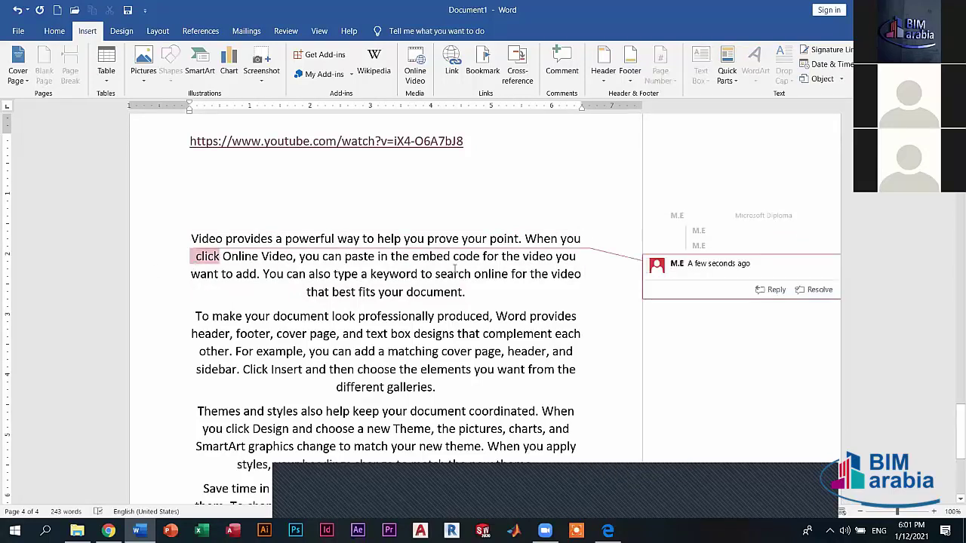
left_click(705, 264)
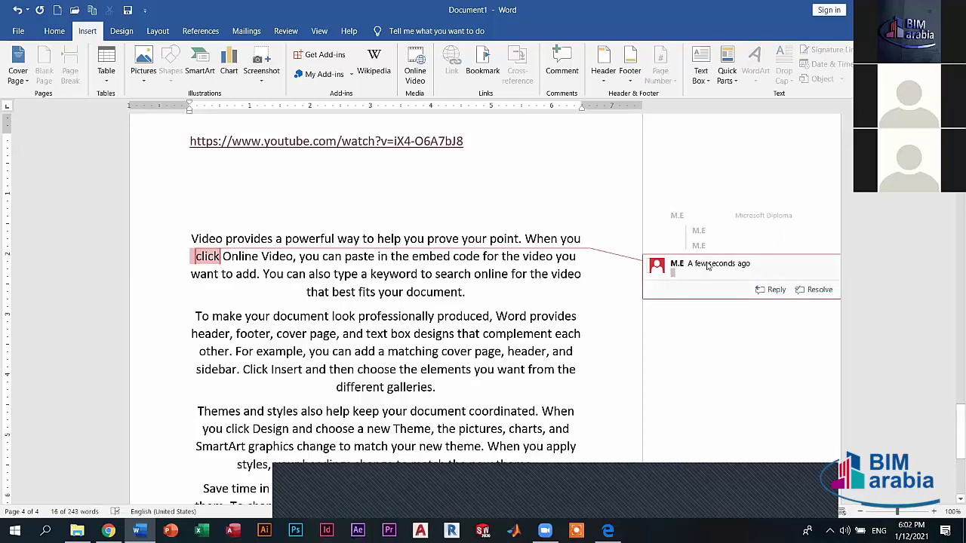
Resolve and then delete the 'click' comment, then select the word 'best'.
right_click(708, 265)
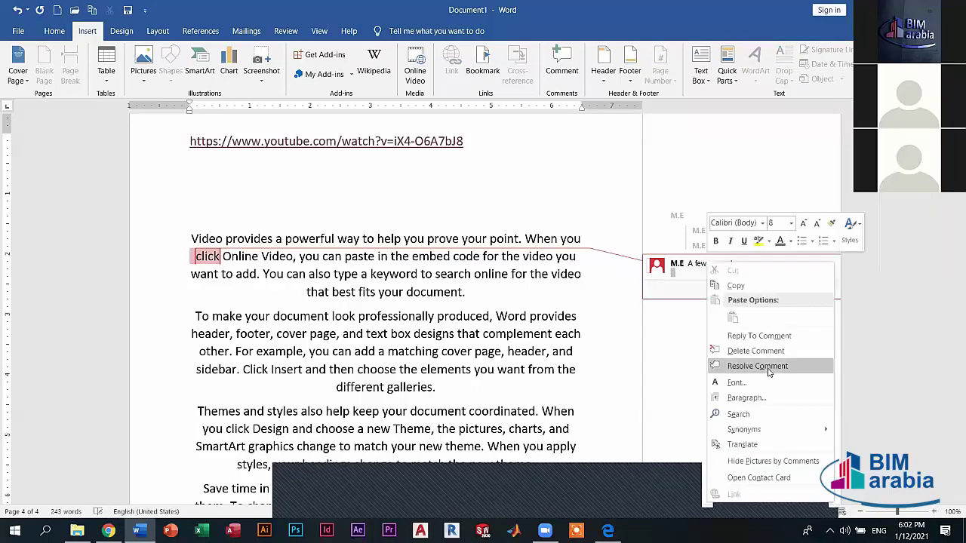
left_click(756, 366)
right_click(694, 252)
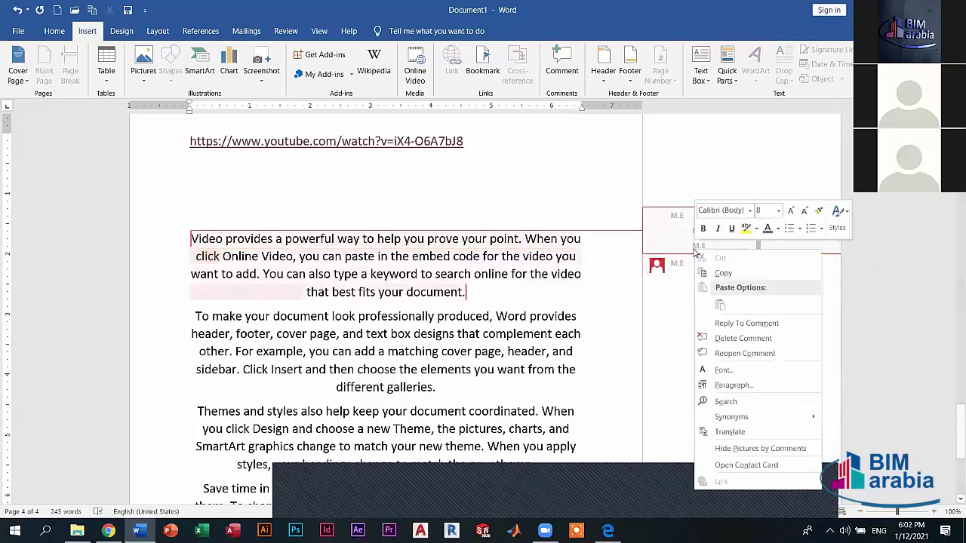
left_click(736, 338)
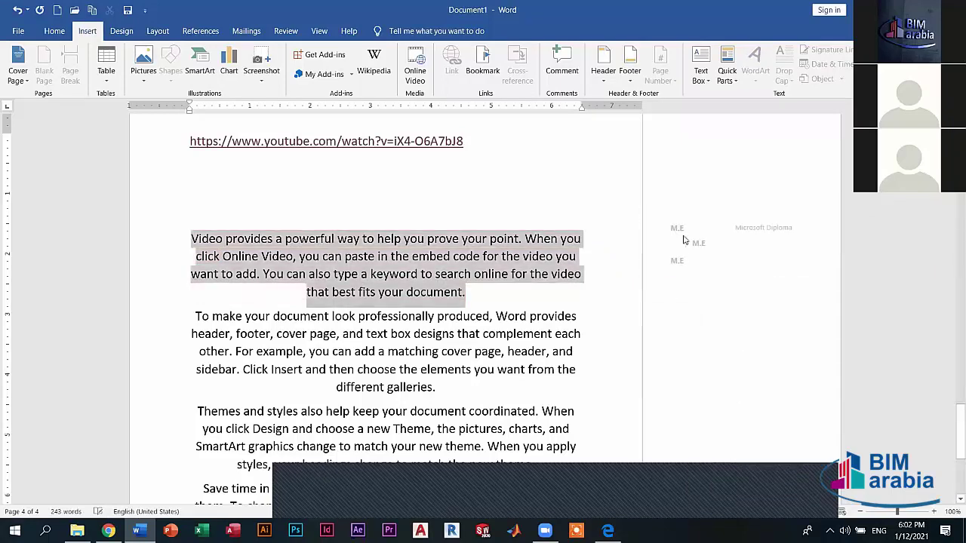
right_click(726, 303)
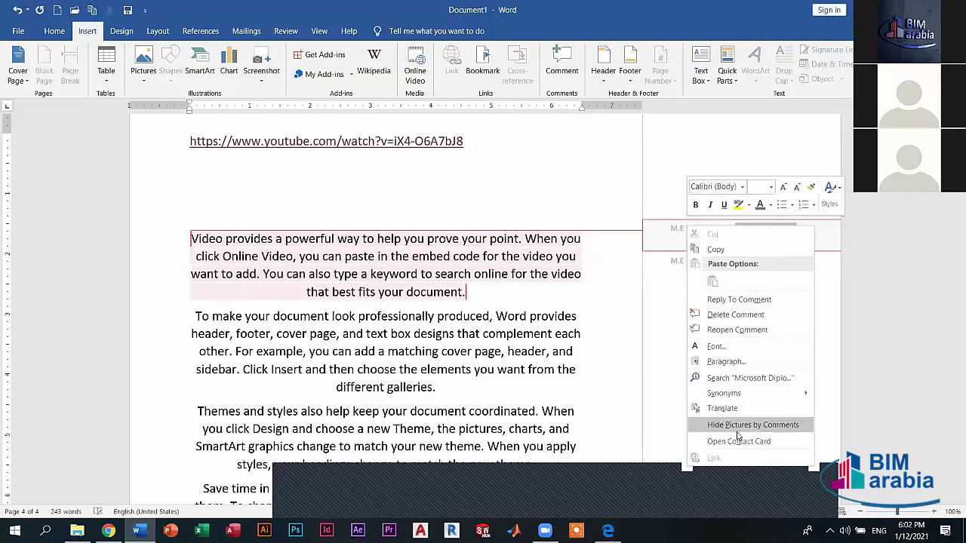
left_click(662, 287)
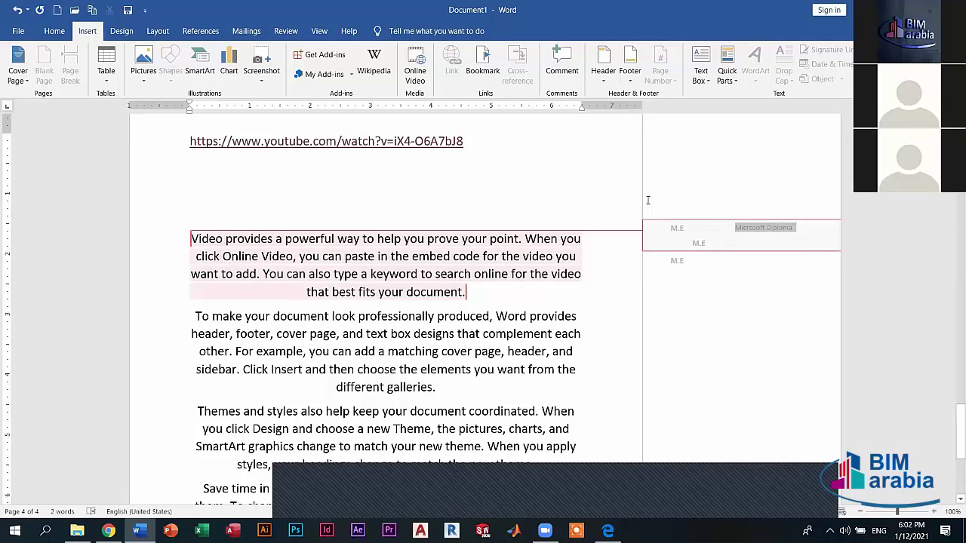
left_click(555, 73)
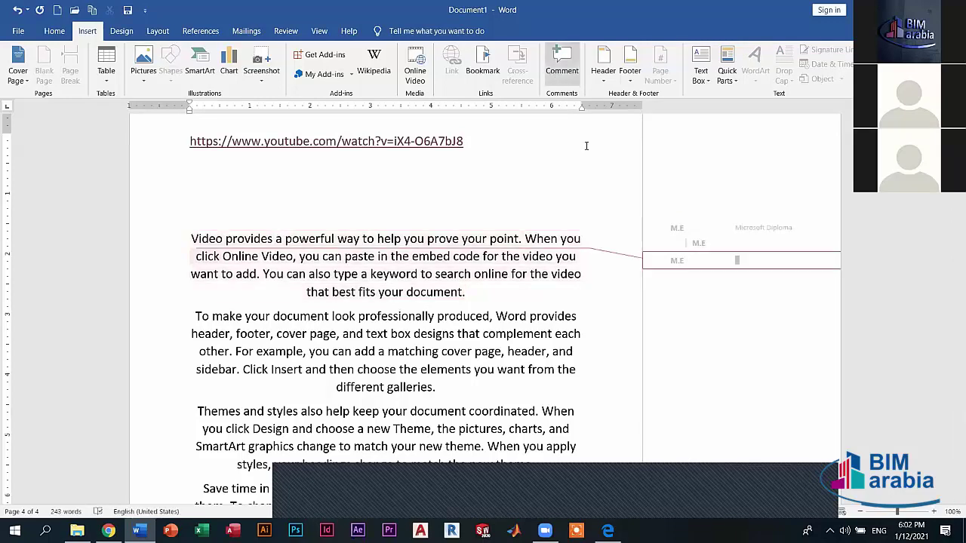
double_click(348, 297)
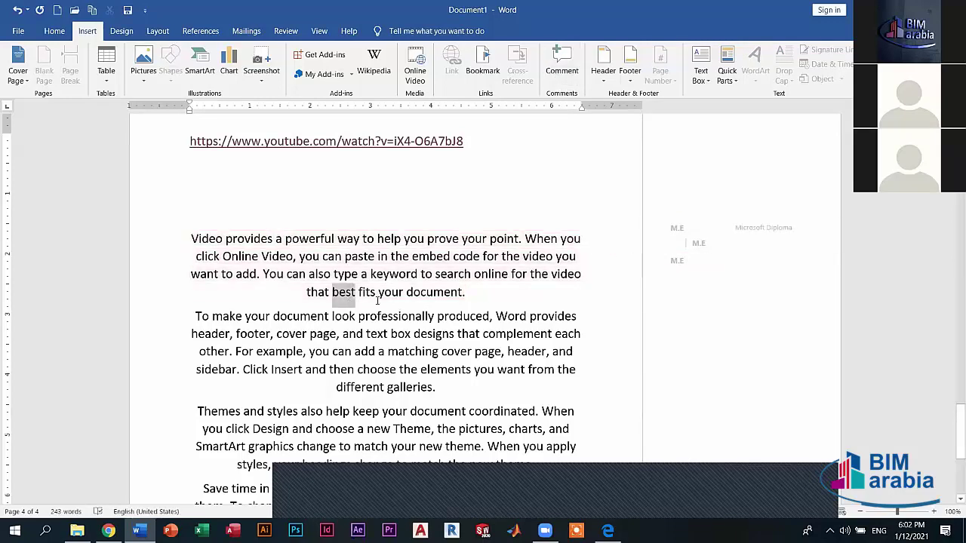
Undo the generated paragraphs back to the =rand() line, then delete that line.
left_click(495, 392)
key("ctrl+Up")
key("ctrl+Up")
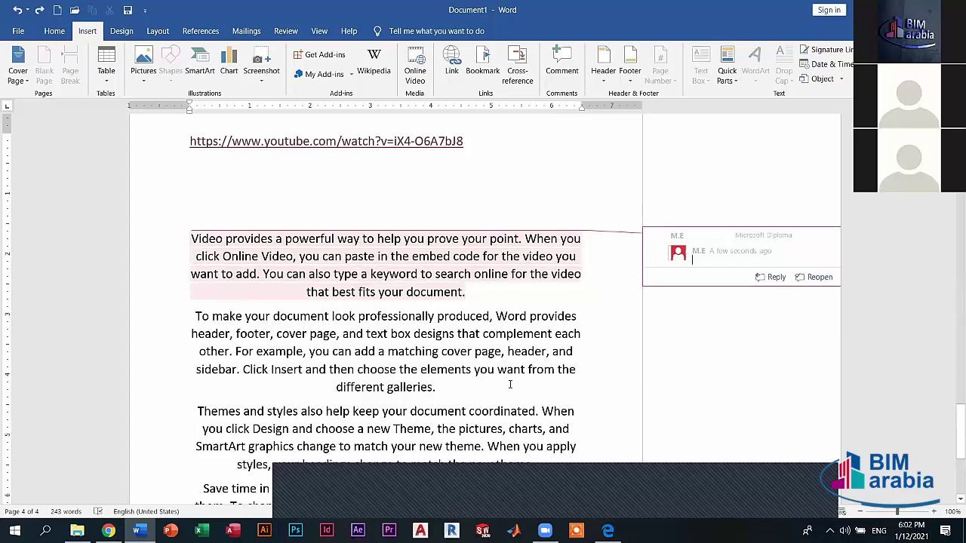
key("BackSpace")
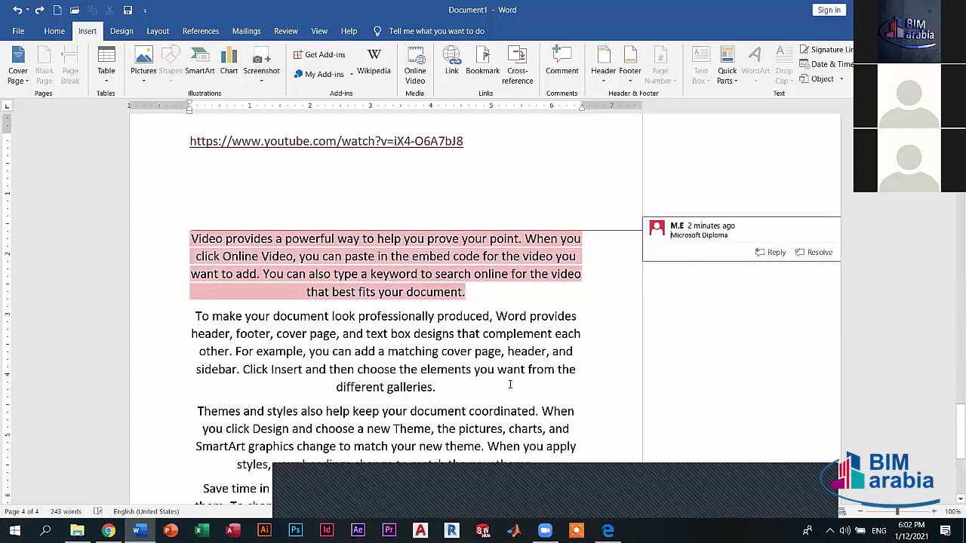
key("ctrl+z")
key("ctrl+z")
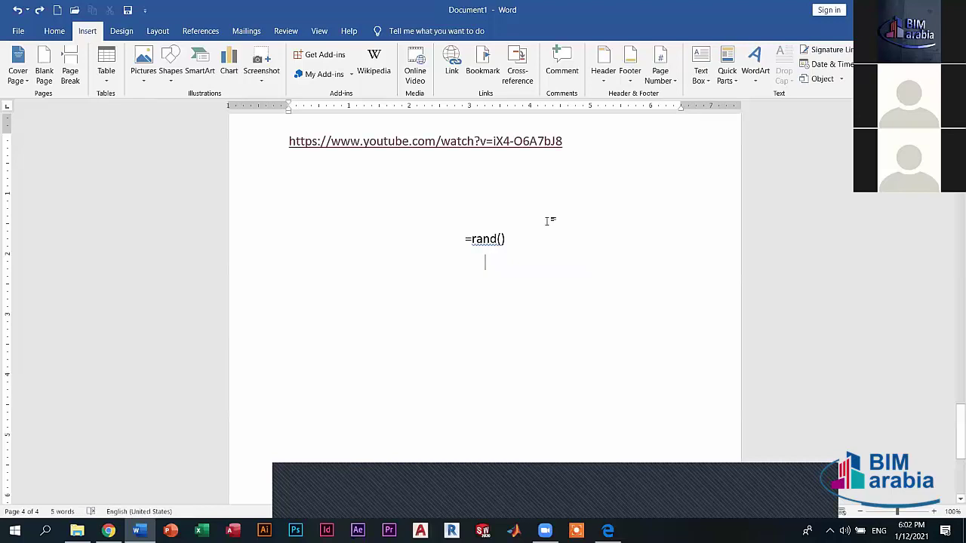
left_click_drag(506, 240, 445, 243)
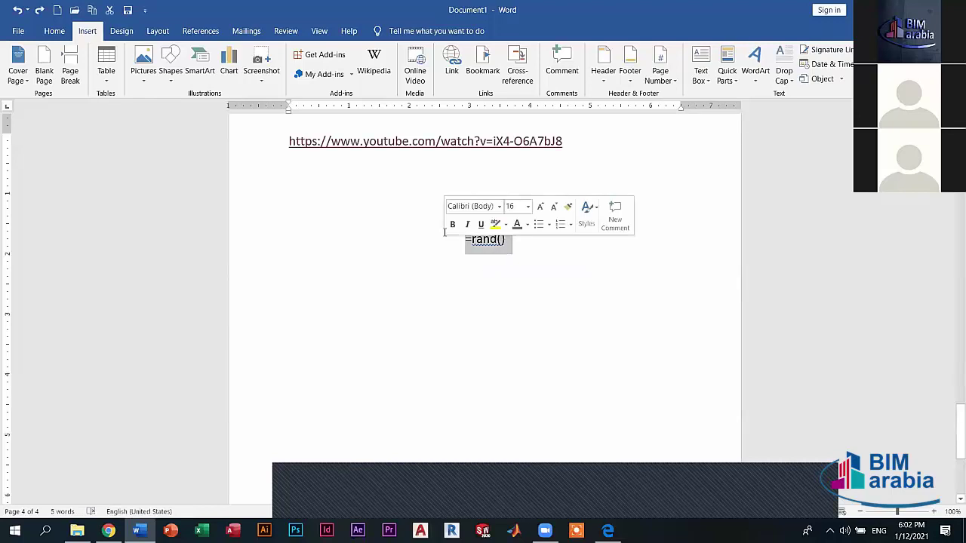
key("Delete")
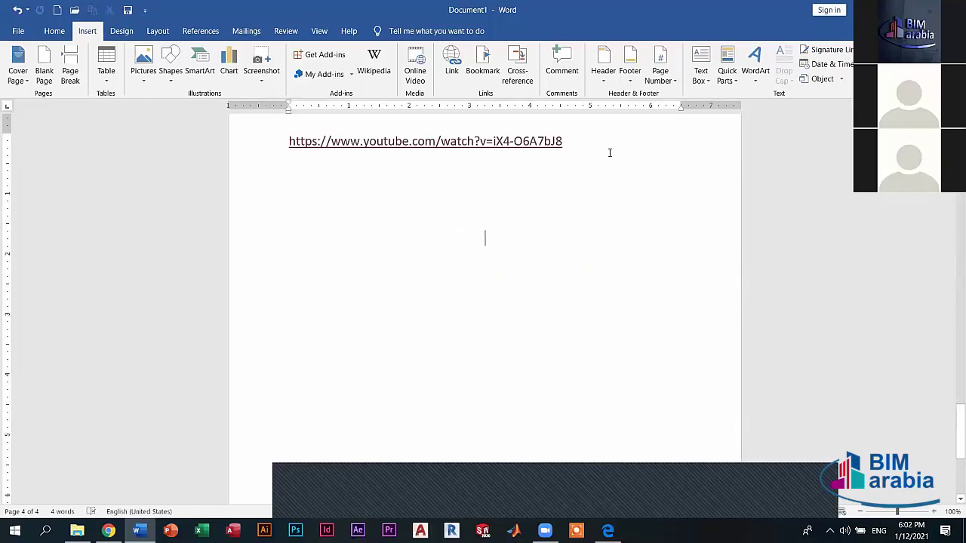
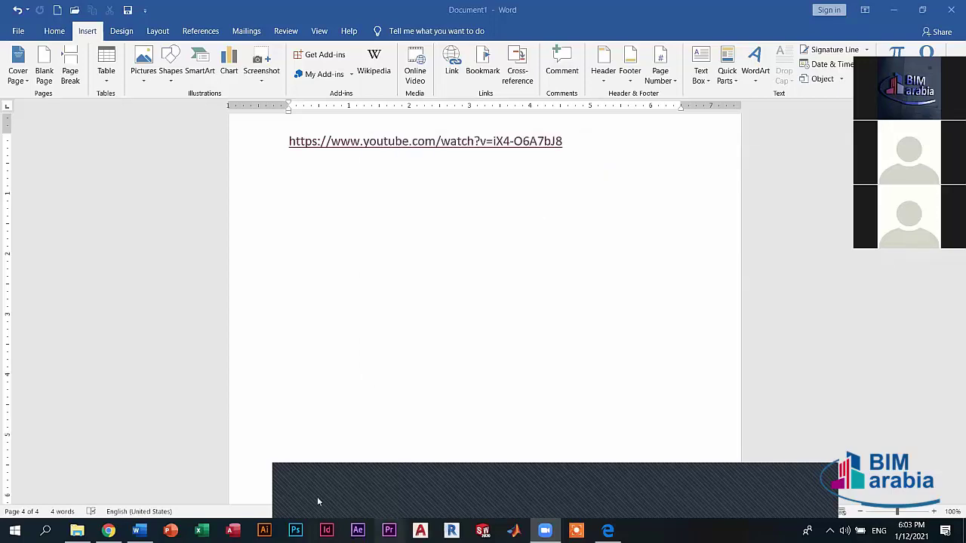
Minimize Word and open a maximized File Explorer window.
double_click(458, 253)
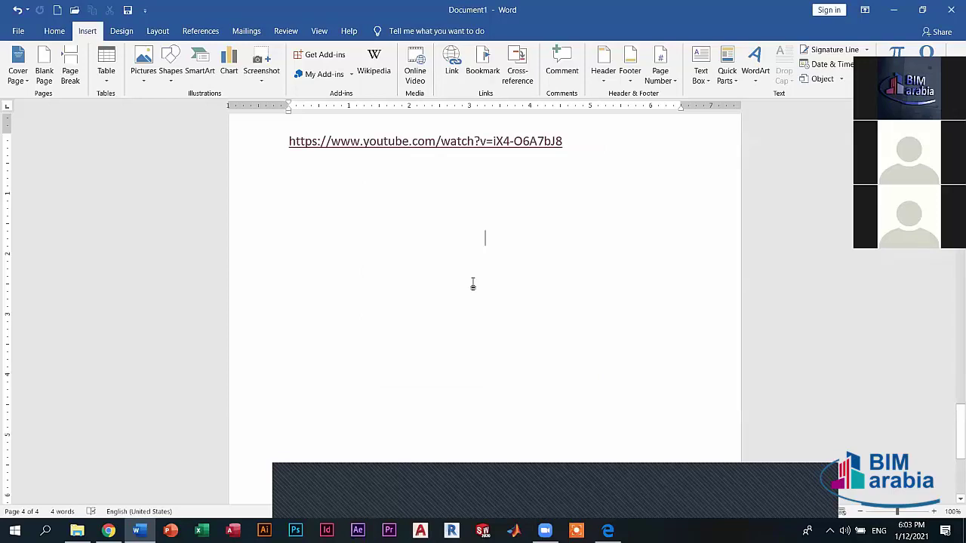
mouse_move(139, 531)
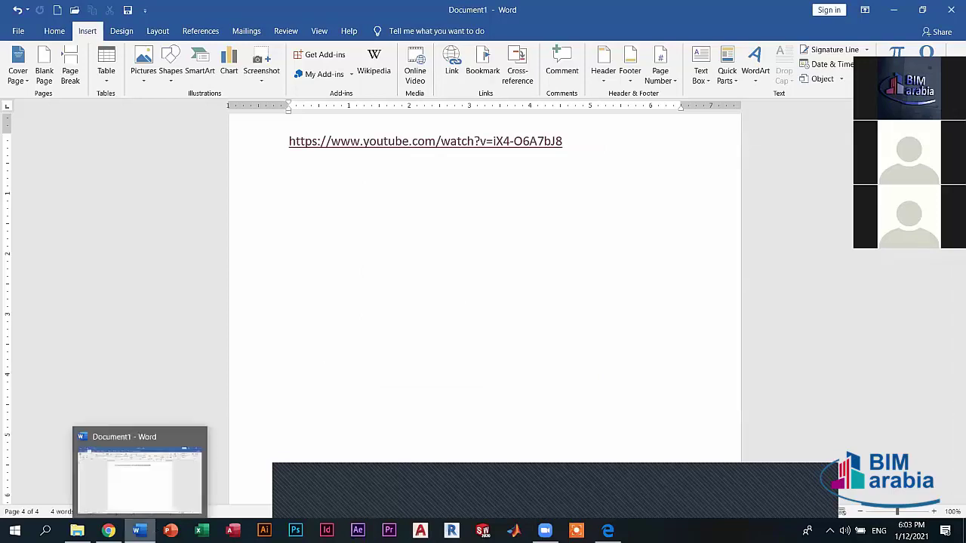
mouse_move(77, 530)
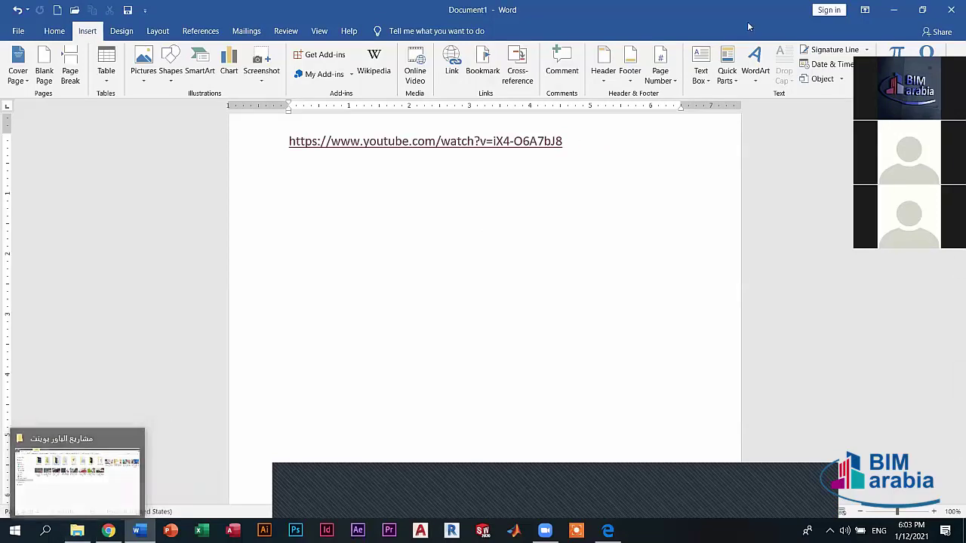
left_click(891, 10)
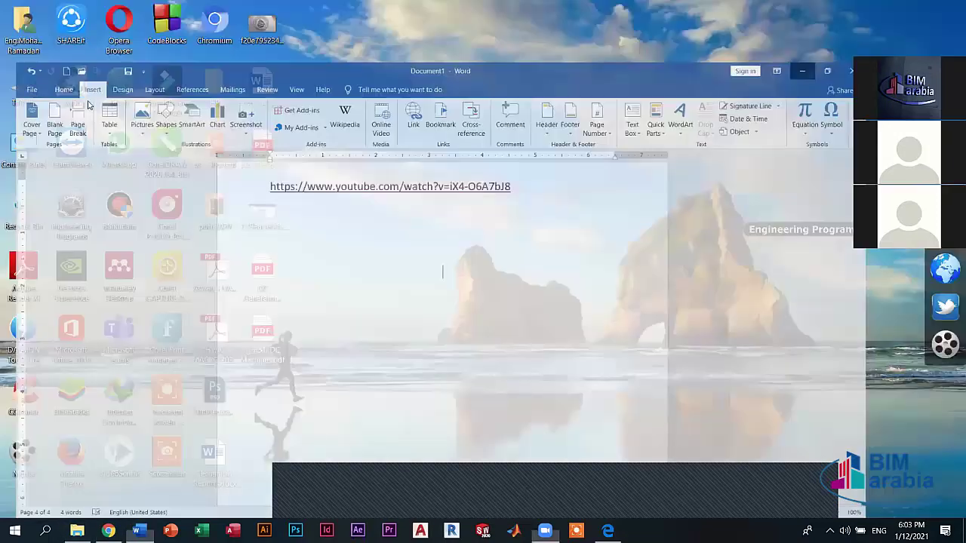
key("super+e")
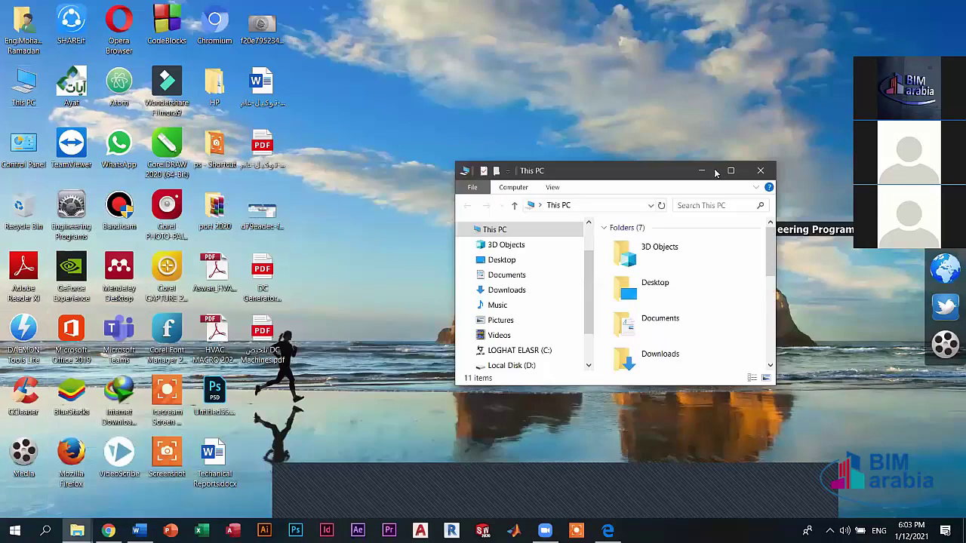
left_click(730, 172)
Browse from Local Disk (D:) through the Microsoft Office Diploma folders into the third-and-fourth lecture task folder.
double_click(370, 164)
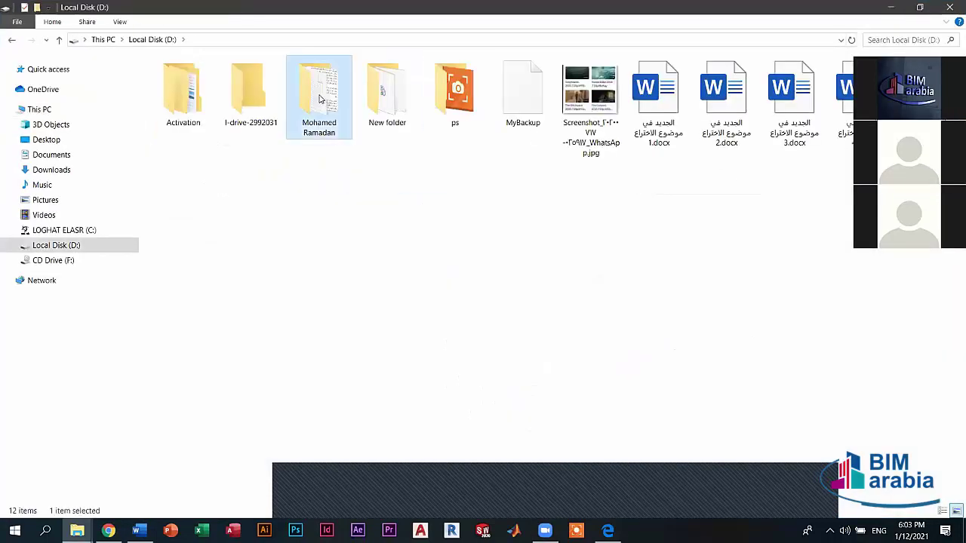
double_click(325, 94)
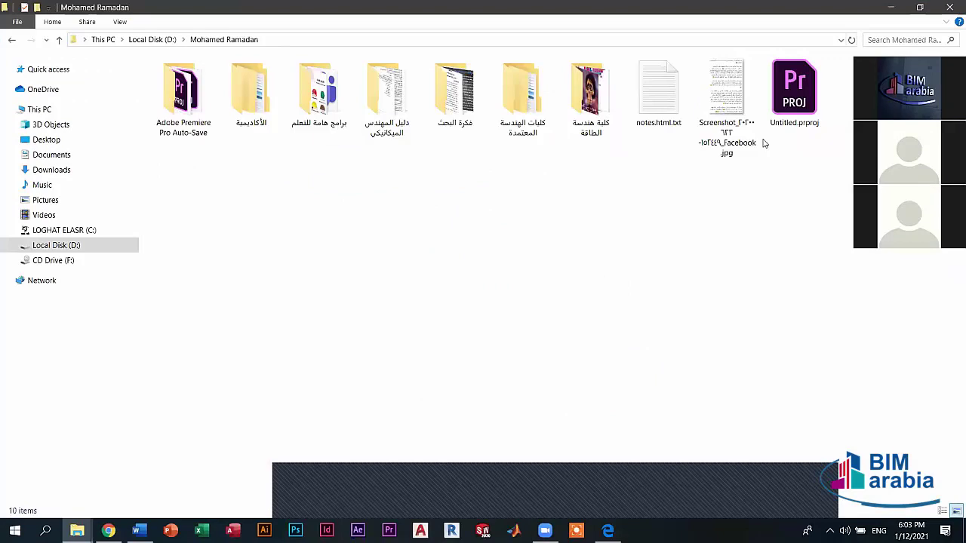
double_click(327, 103)
double_click(323, 94)
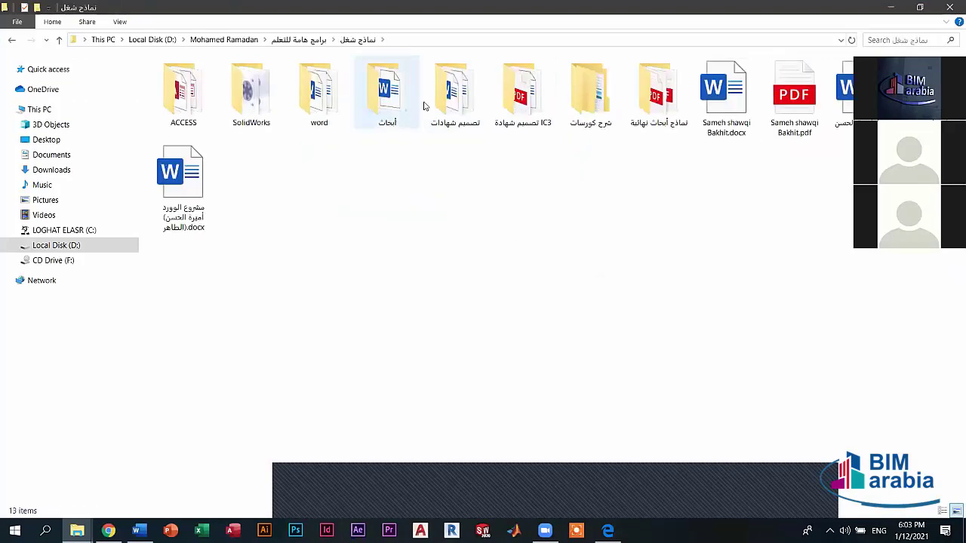
double_click(590, 91)
left_click(240, 93)
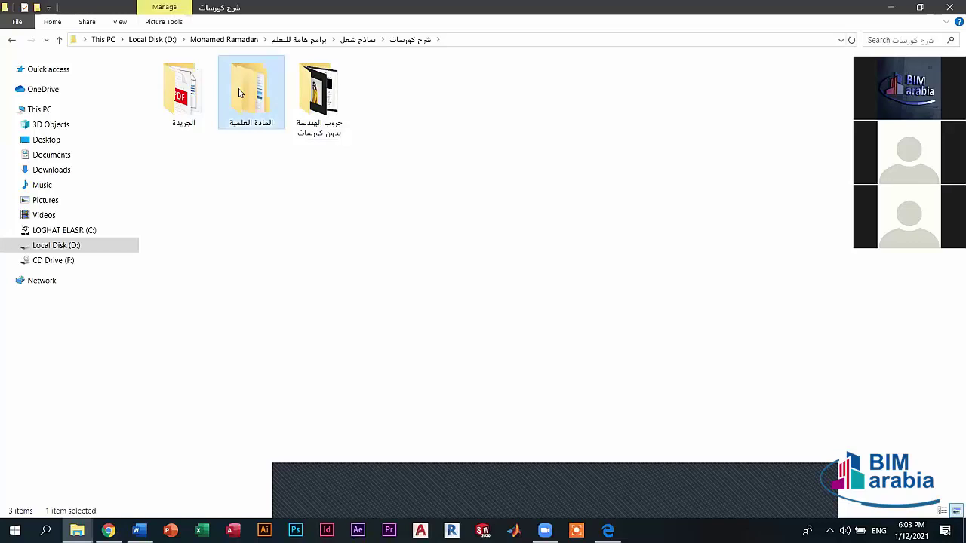
double_click(240, 93)
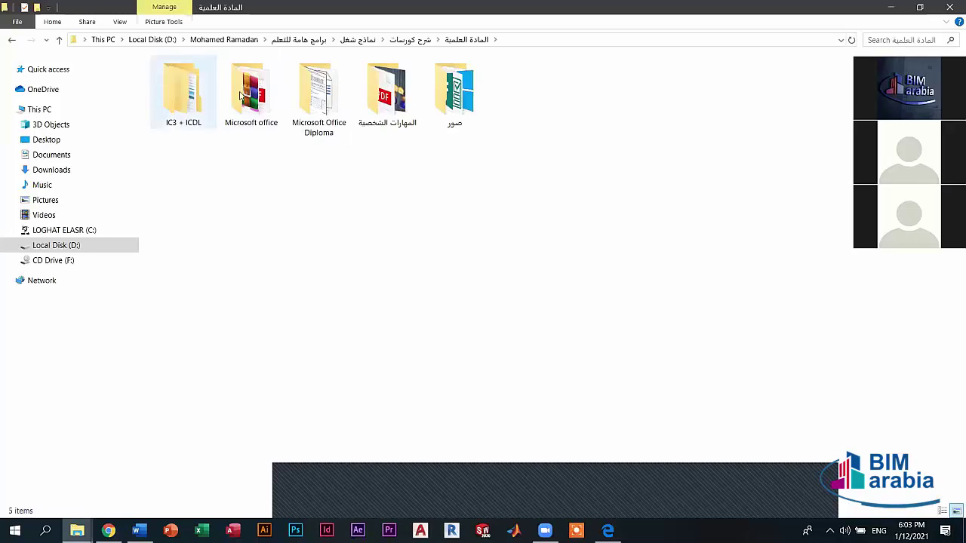
double_click(318, 94)
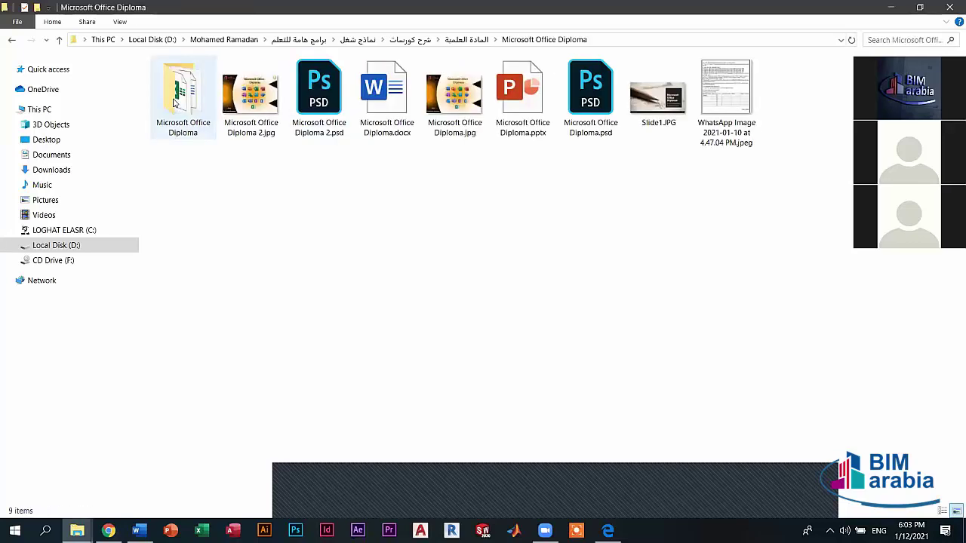
double_click(174, 102)
left_click(256, 112)
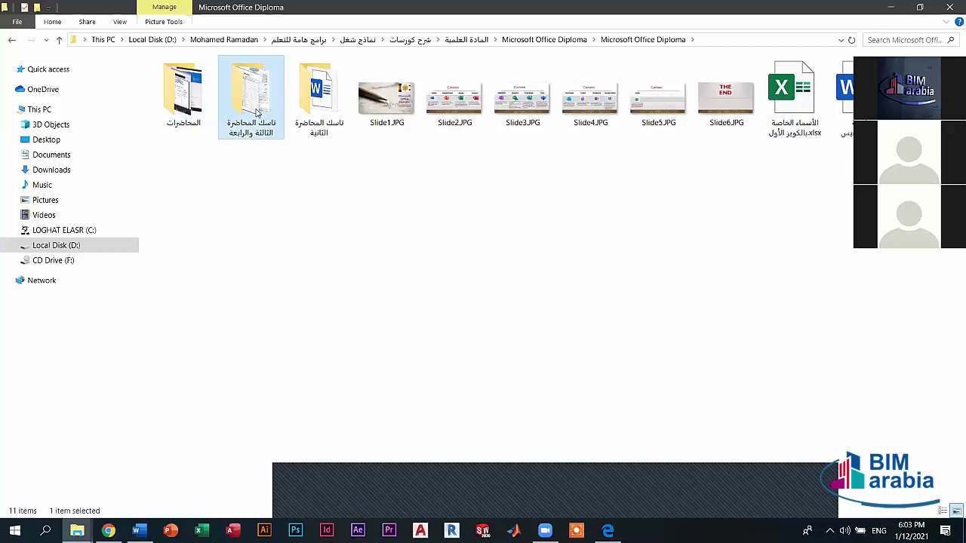
double_click(257, 112)
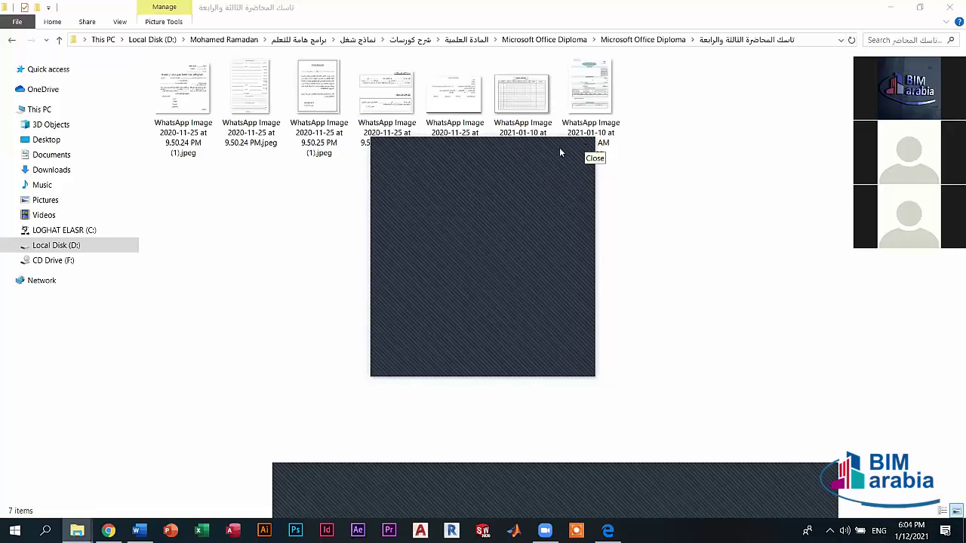
View the first WhatsApp leave-request form image in Photos, then return to Word.
left_click(207, 98)
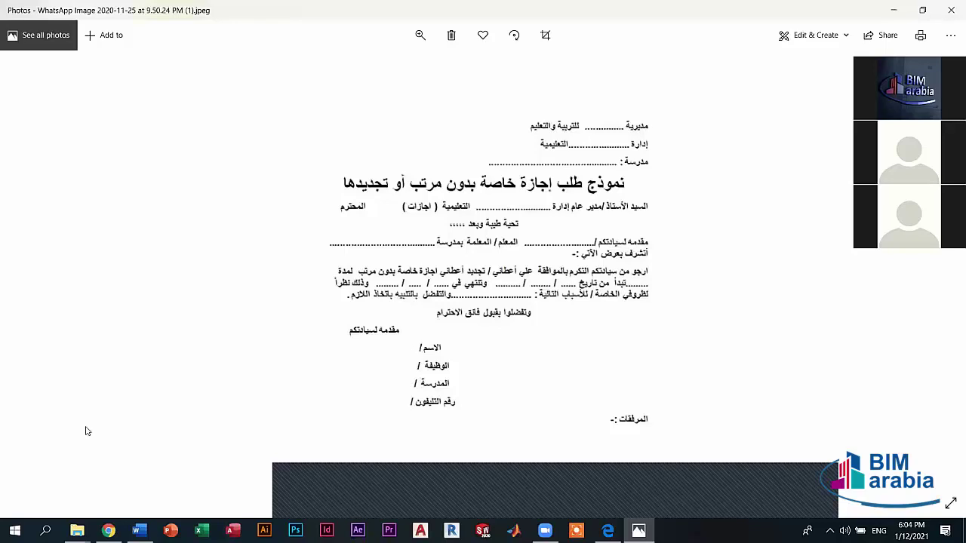
left_click(134, 530)
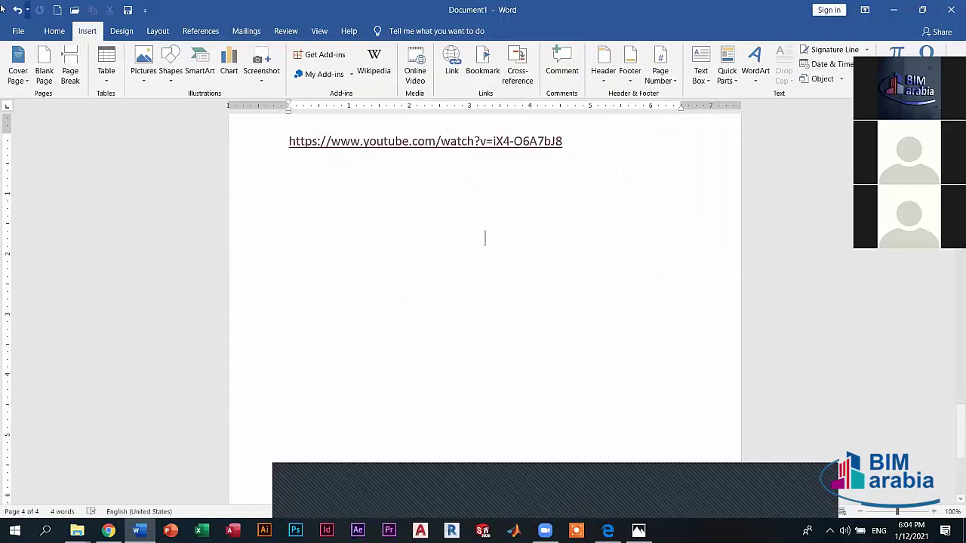
With Arabic input, type the labels 'اسم /' and 'الرقم القومي /' on a new line.
left_click(300, 79)
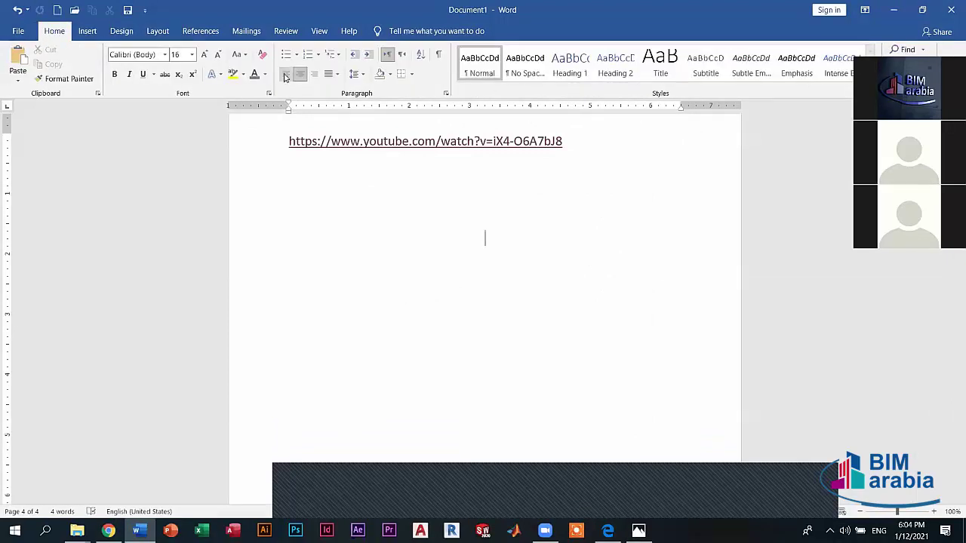
key("ctrl+z")
type("hgh")
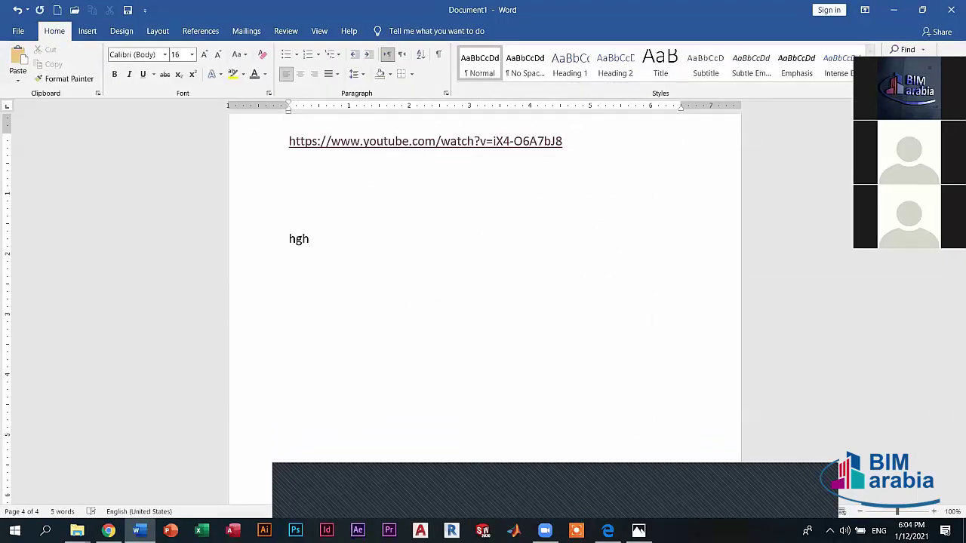
key("BackSpace")
key("BackSpace")
key("BackSpace")
key("alt+shift")
type("ل")
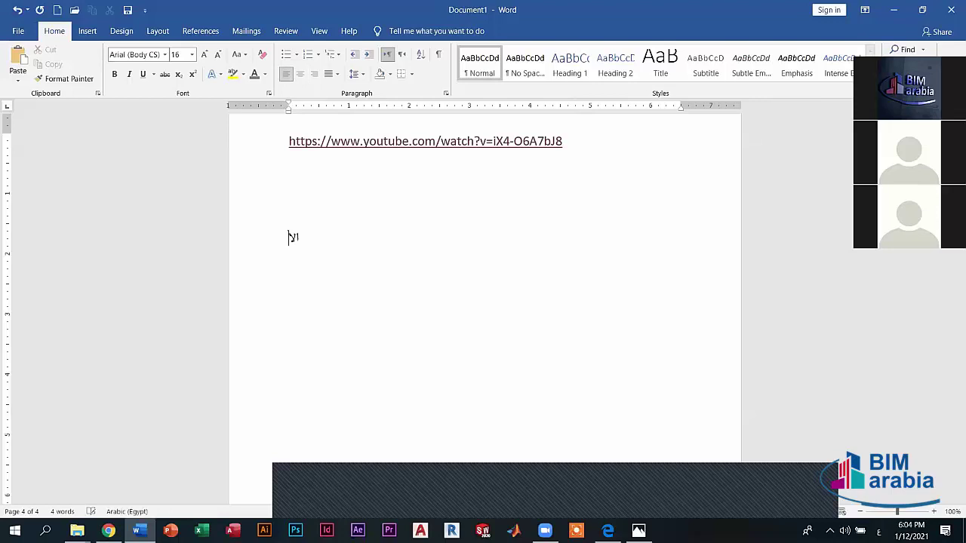
type("اسم /")
type("                الر")
type("قم القو")
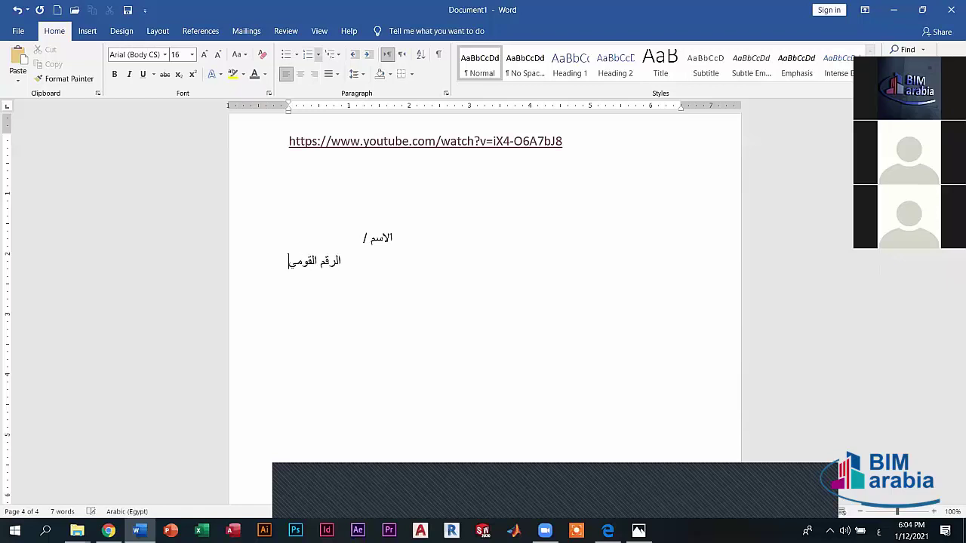
type("مي /")
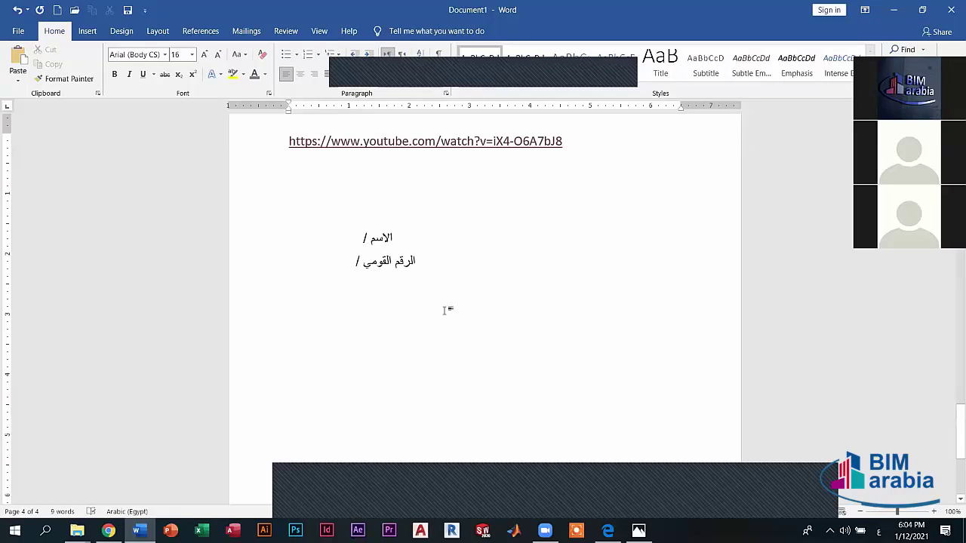
Check the other form image, then start a tatweel signing line at the lower right.
key("alt+Tab")
key("Right")
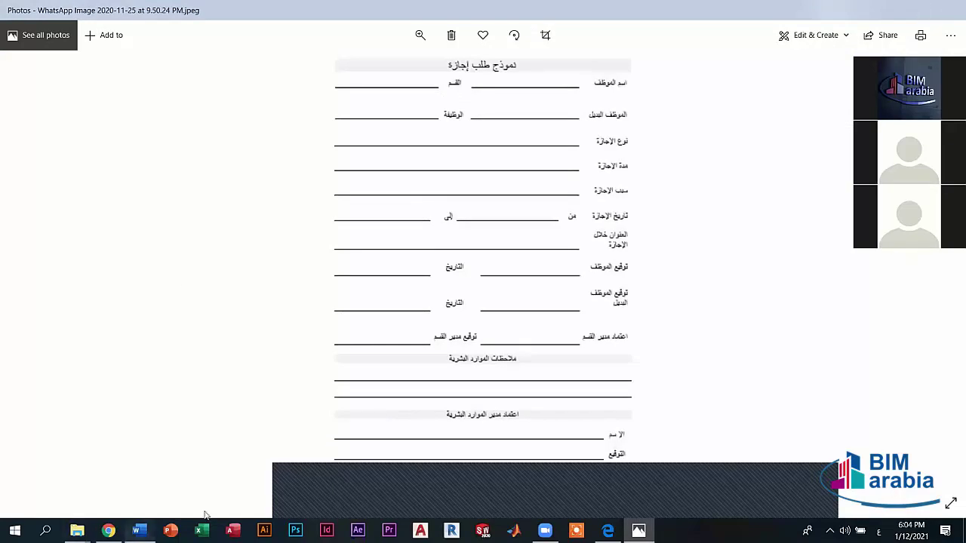
left_click(139, 530)
left_click(460, 330)
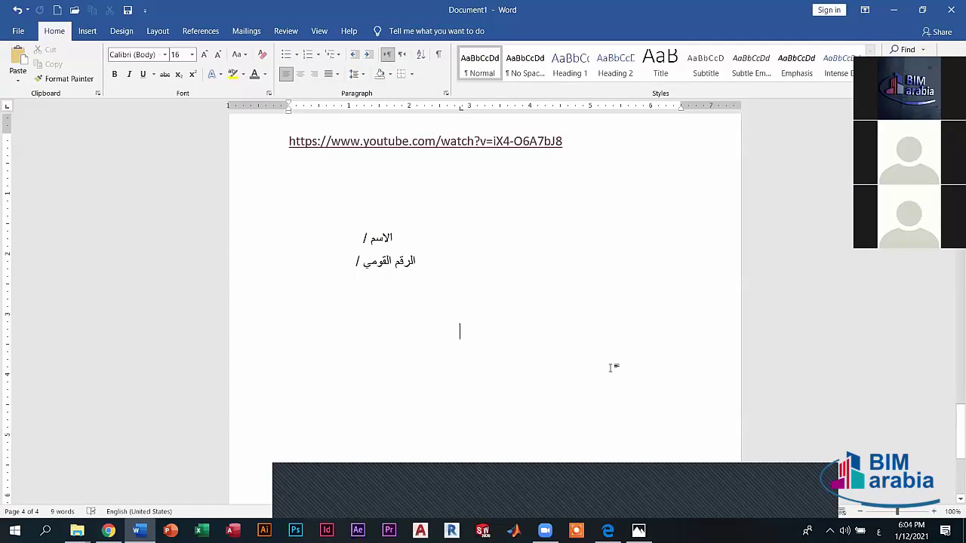
type("ـ")
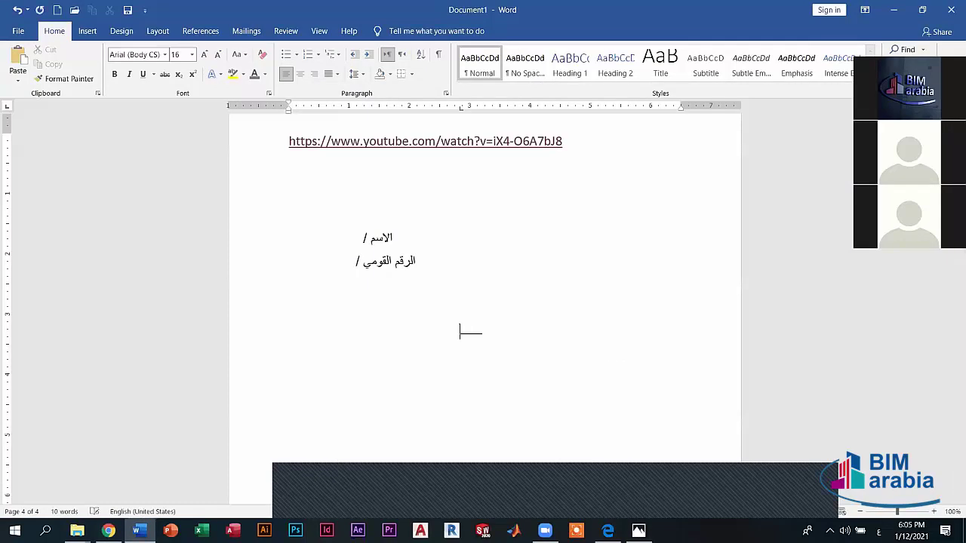
type("ــــــــــــــــــ")
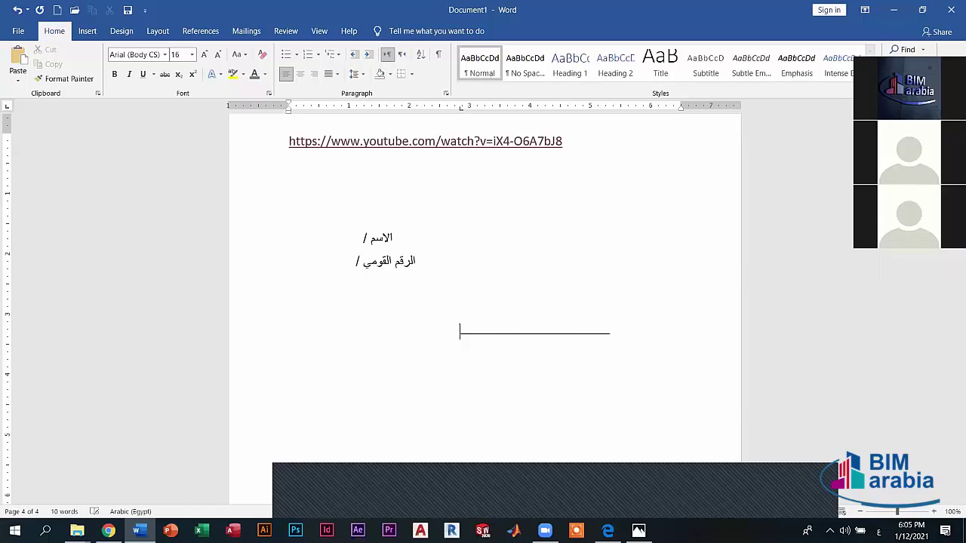
Make the الاسم / line 28 pt, centred, and stretched with tatweel characters.
left_click(373, 240)
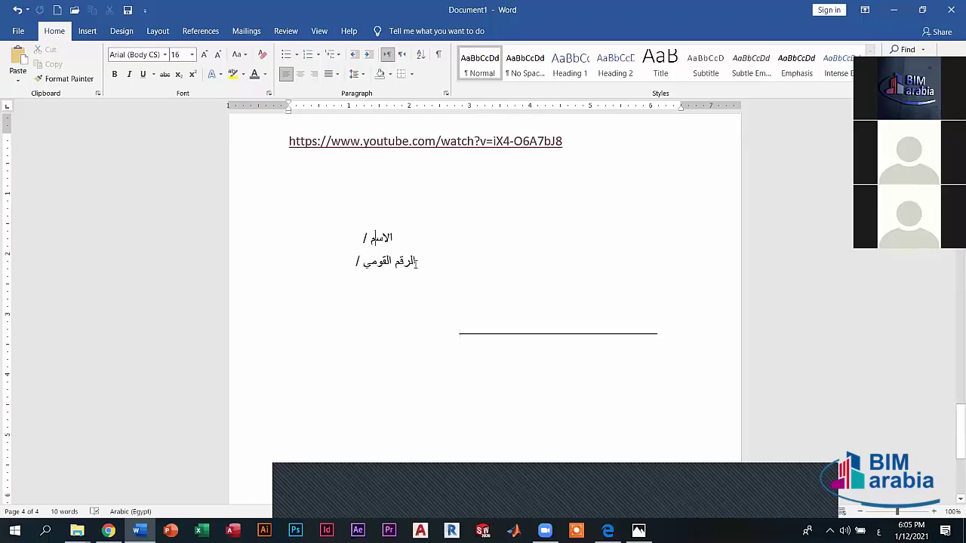
triple_click(385, 237)
left_click(204, 53)
left_click(204, 53)
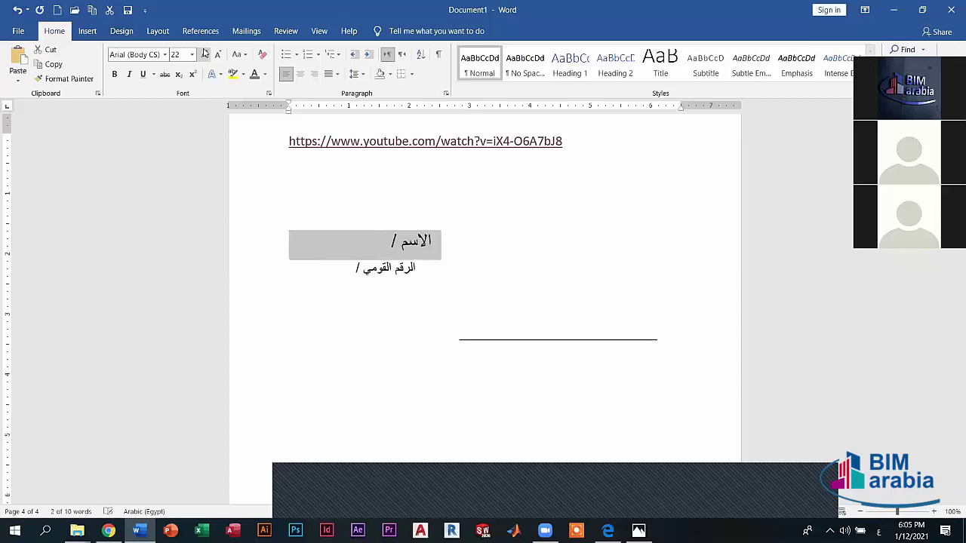
left_click(204, 53)
left_click(205, 52)
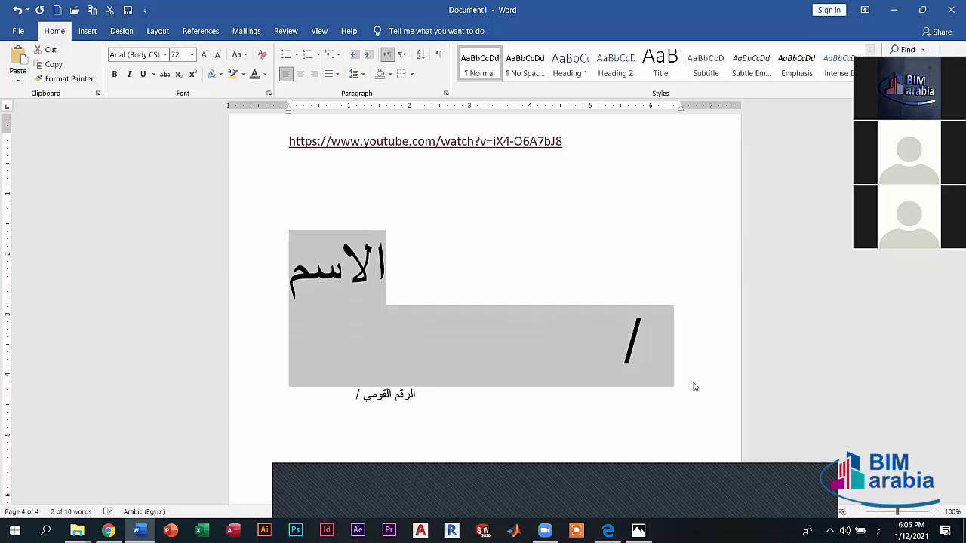
left_click(217, 54)
left_click(217, 55)
left_click(217, 55)
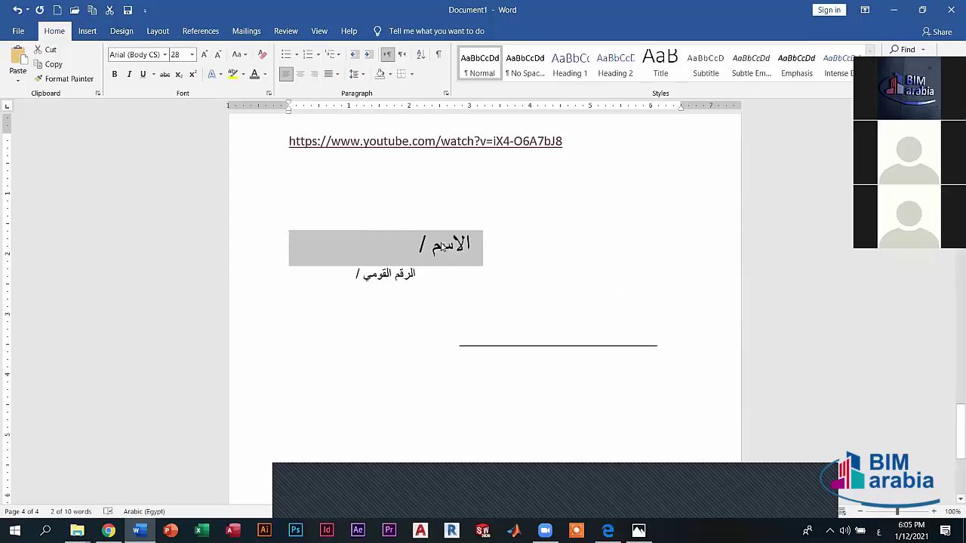
left_click(444, 249)
left_click(299, 73)
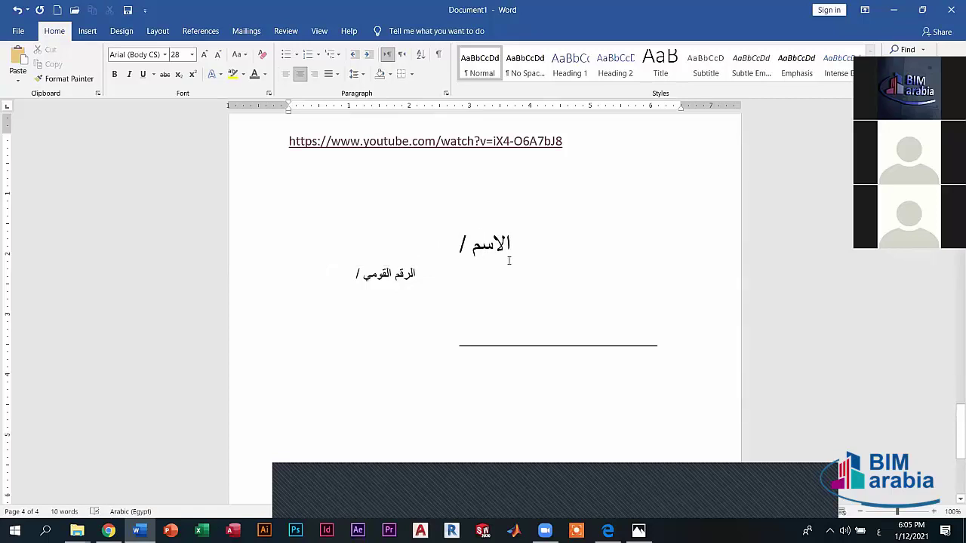
type("ـ")
type("ــــــ")
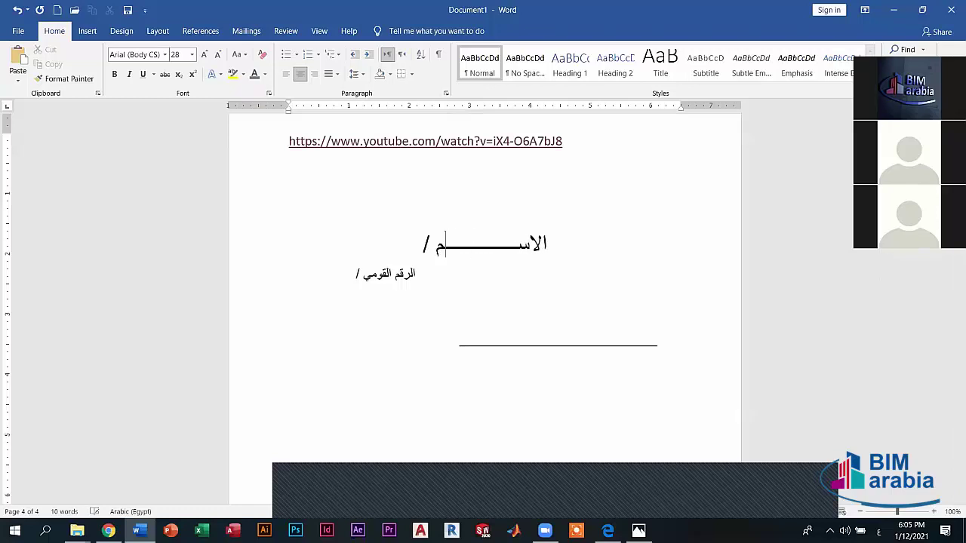
type("ـ")
Set the الرقم القومي / line to 22 pt, centred, with kashida in both words.
triple_click(401, 278)
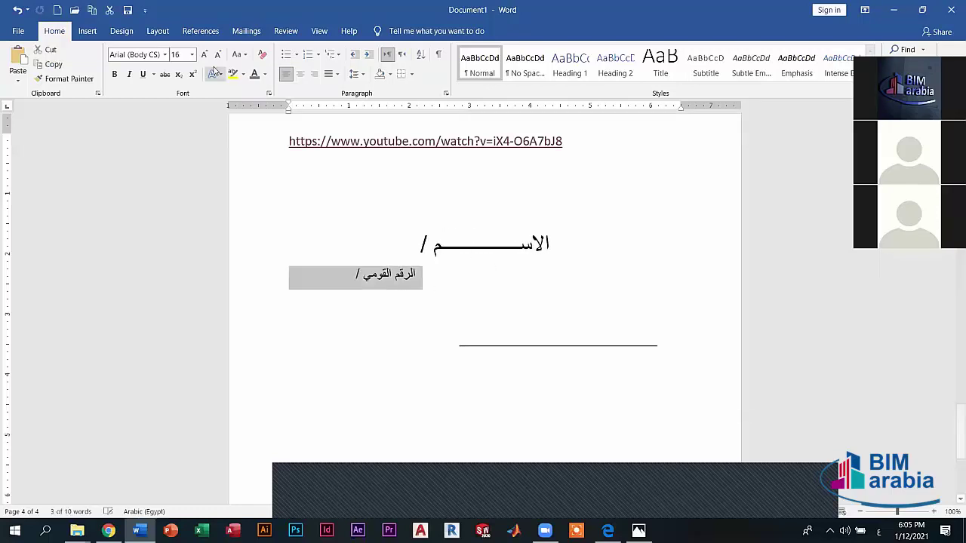
left_click(205, 54)
left_click(205, 54)
left_click(205, 54)
left_click(300, 73)
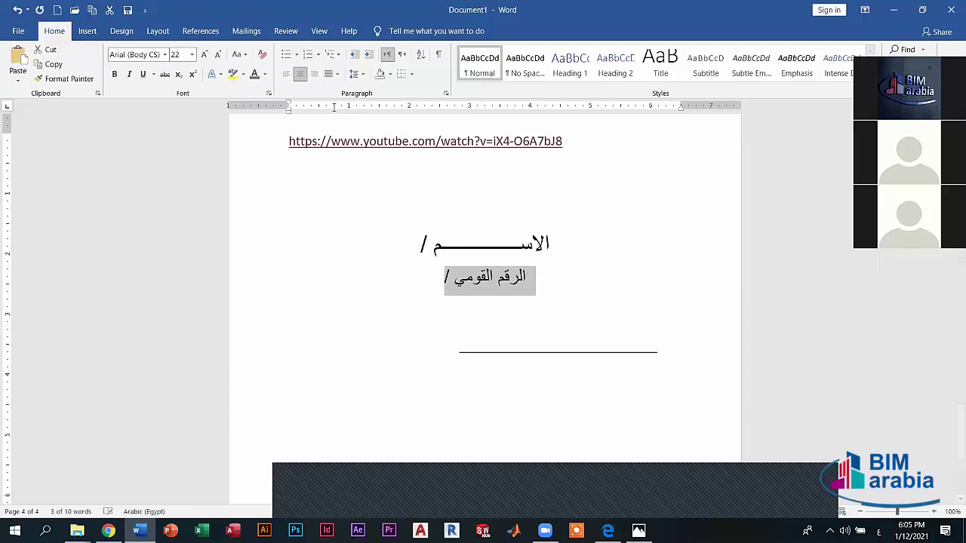
left_click(516, 278)
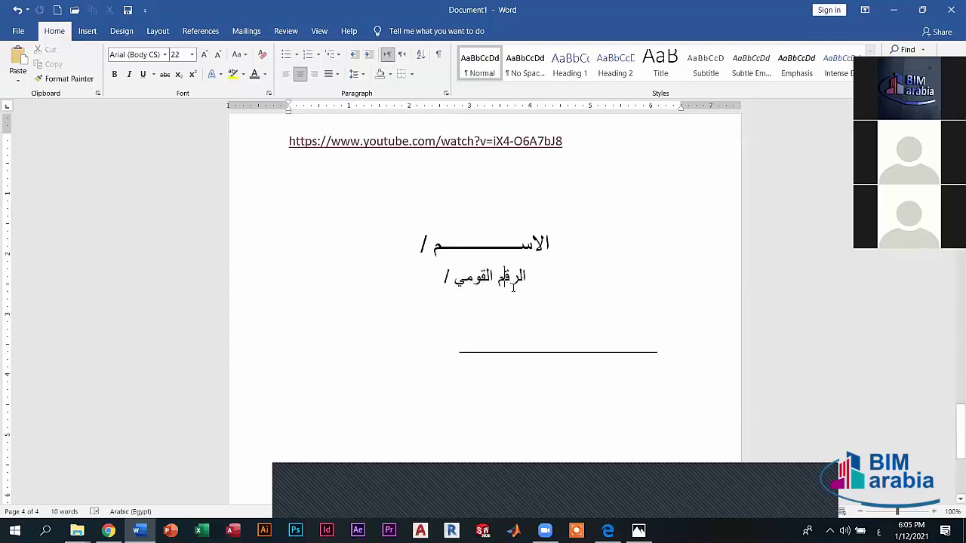
type("ــ")
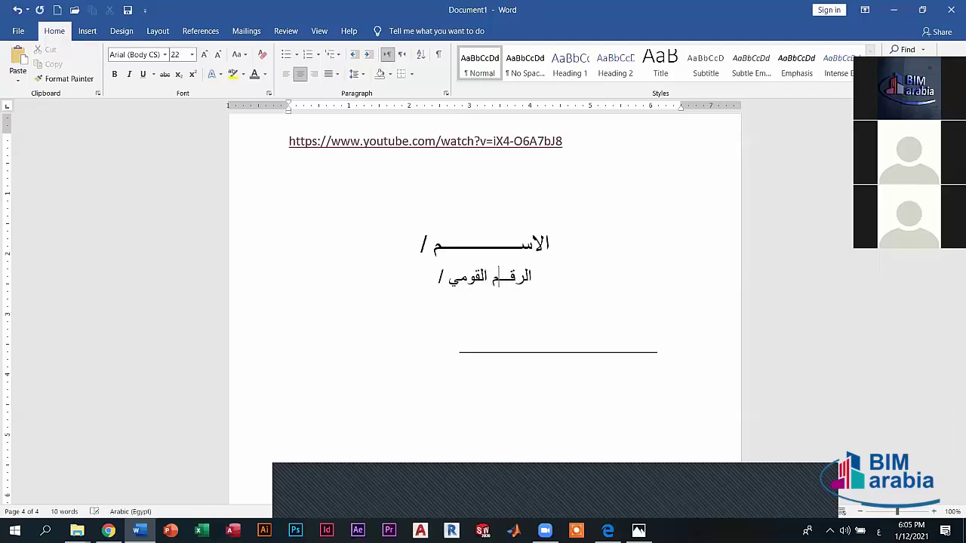
type("ــــــ")
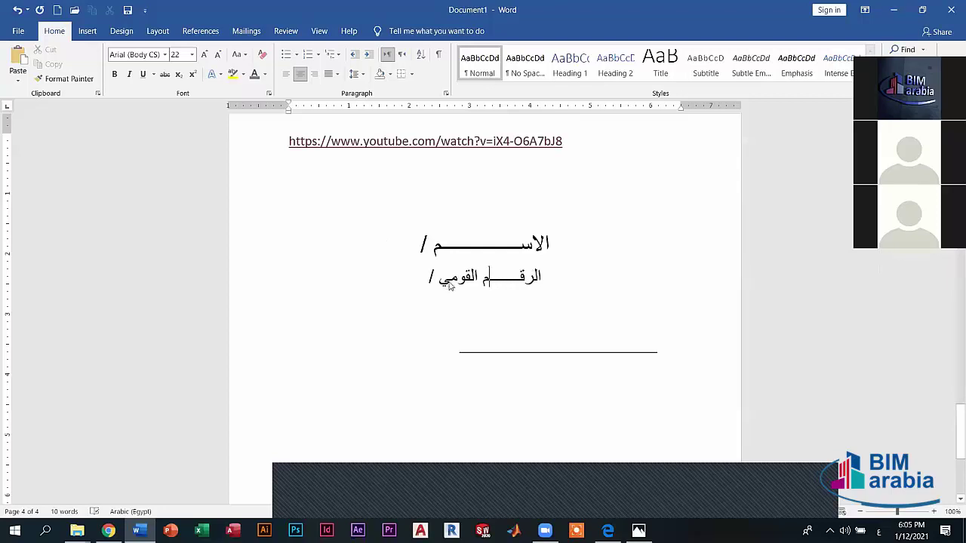
left_click(450, 277)
type("ـــ")
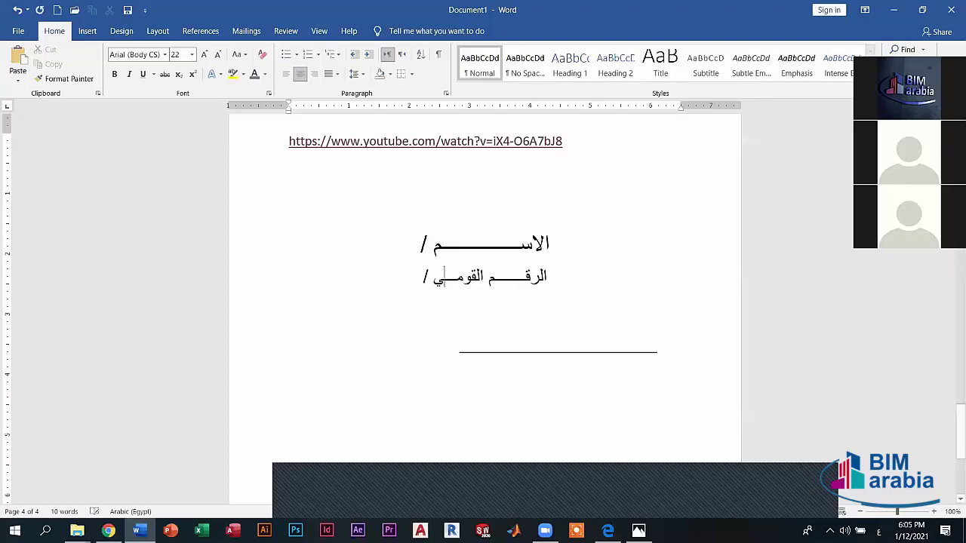
type("ــ")
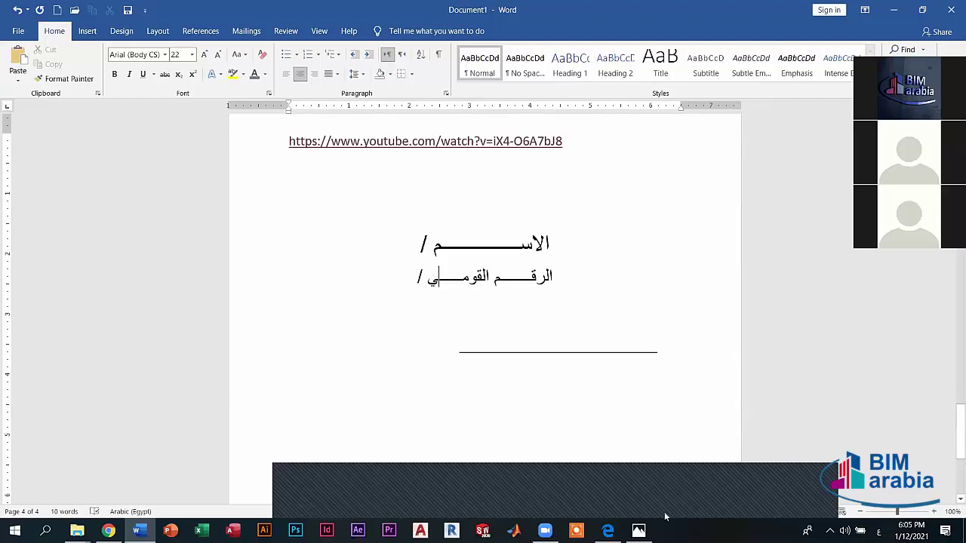
left_click(638, 530)
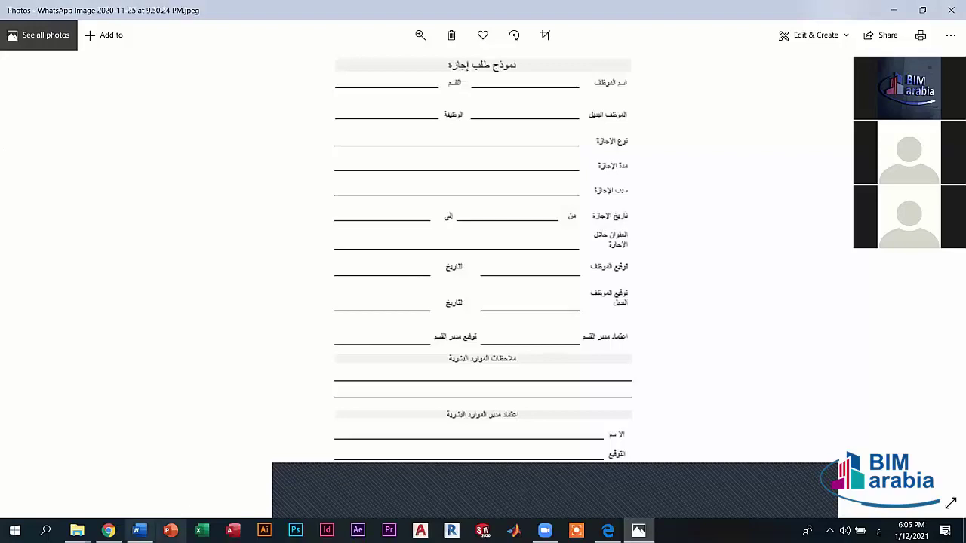
Type and select the caption التنمية البشرية on the line beneath the signature rule.
left_click(139, 531)
left_click(451, 385)
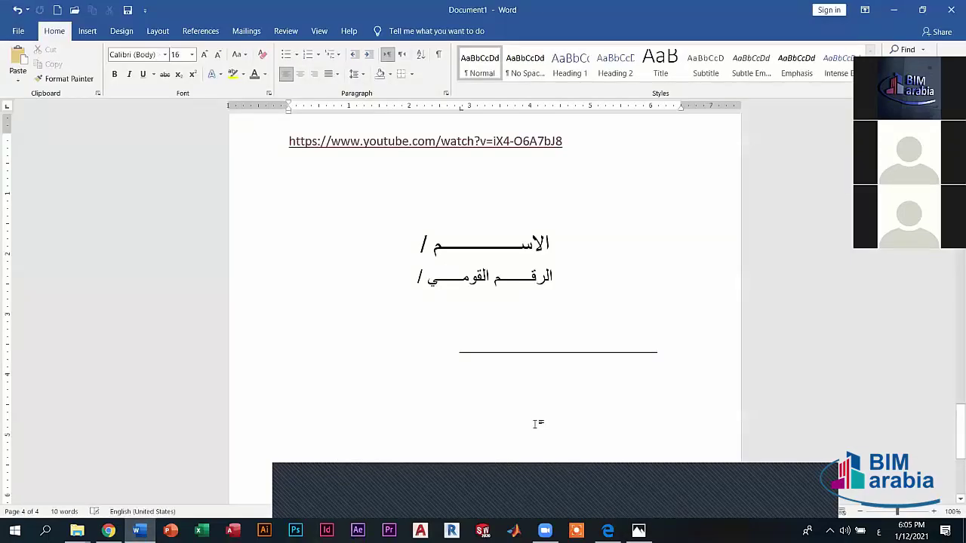
type("التنمية ")
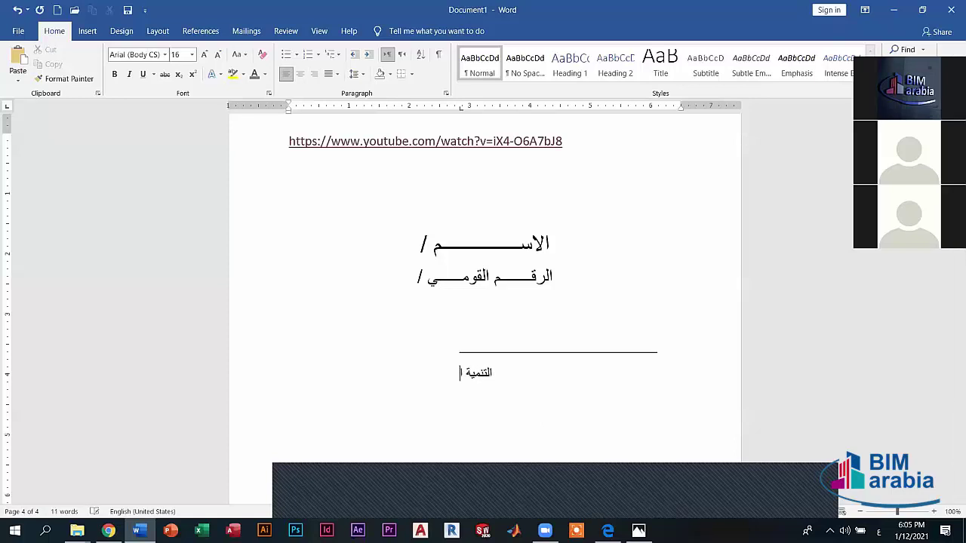
type("البشرية")
triple_click(505, 392)
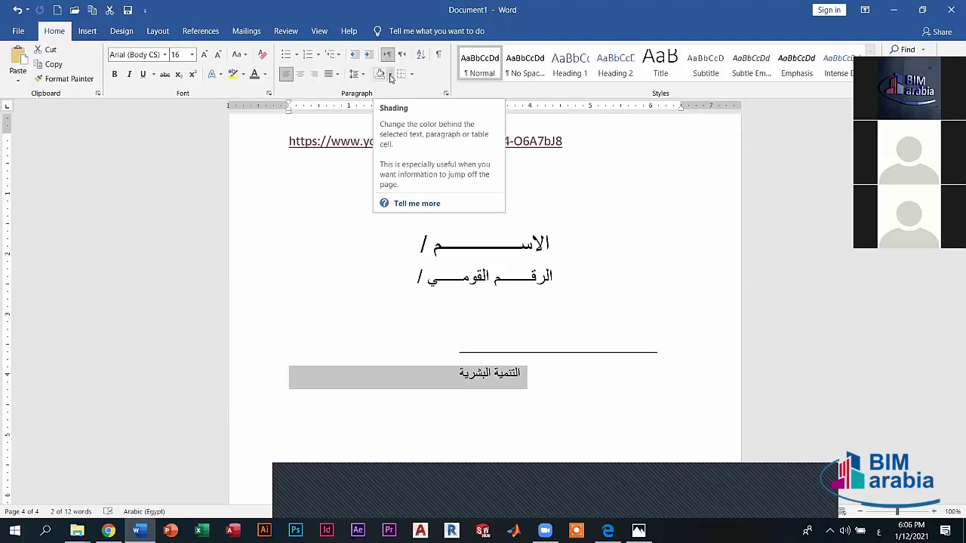
Shade the التنمية البشرية line light grey and drag its indents past both margins.
left_click(390, 74)
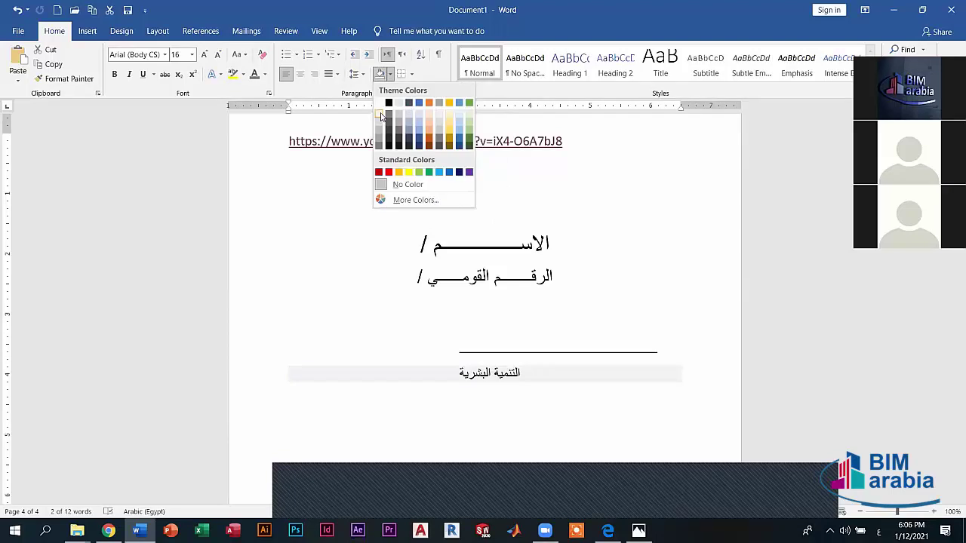
left_click(383, 115)
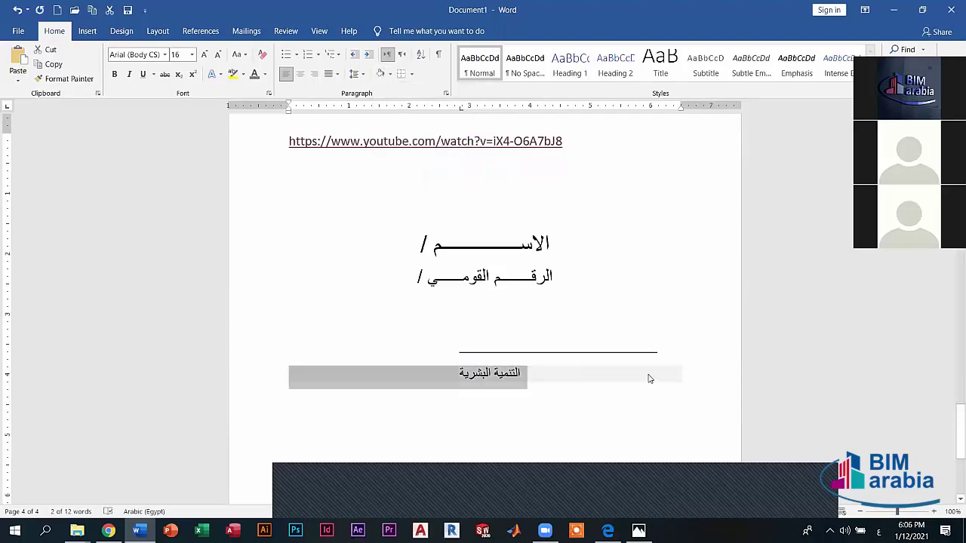
left_click(663, 377)
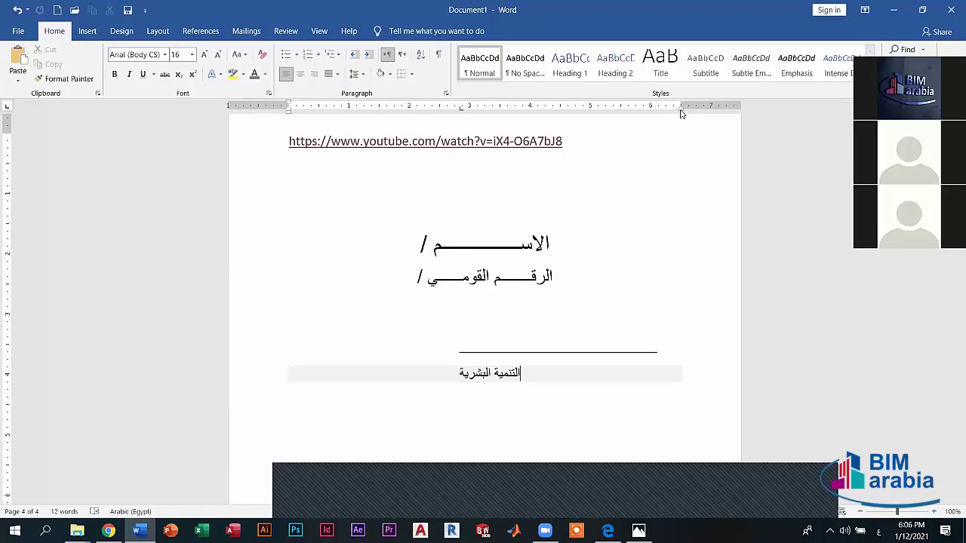
left_click_drag(681, 111, 723, 115)
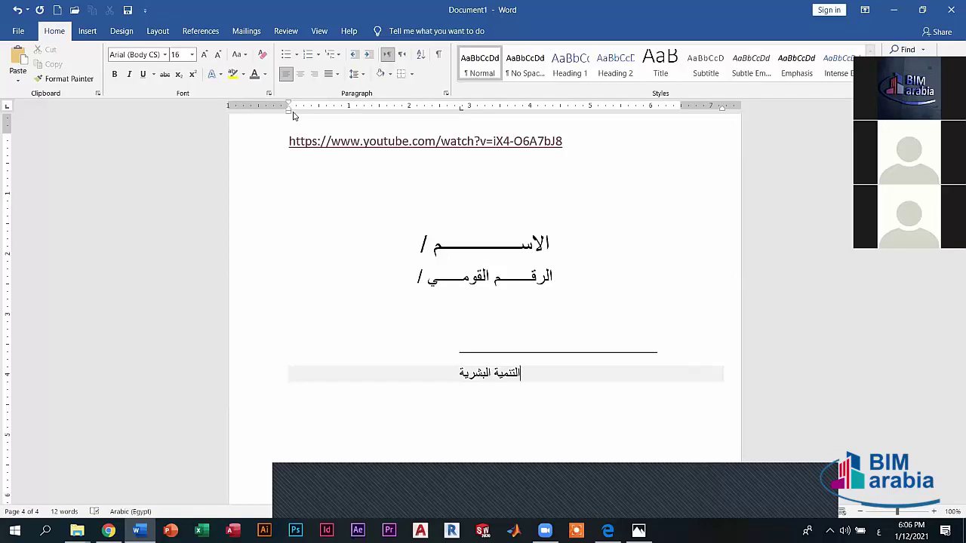
left_click_drag(287, 115, 254, 115)
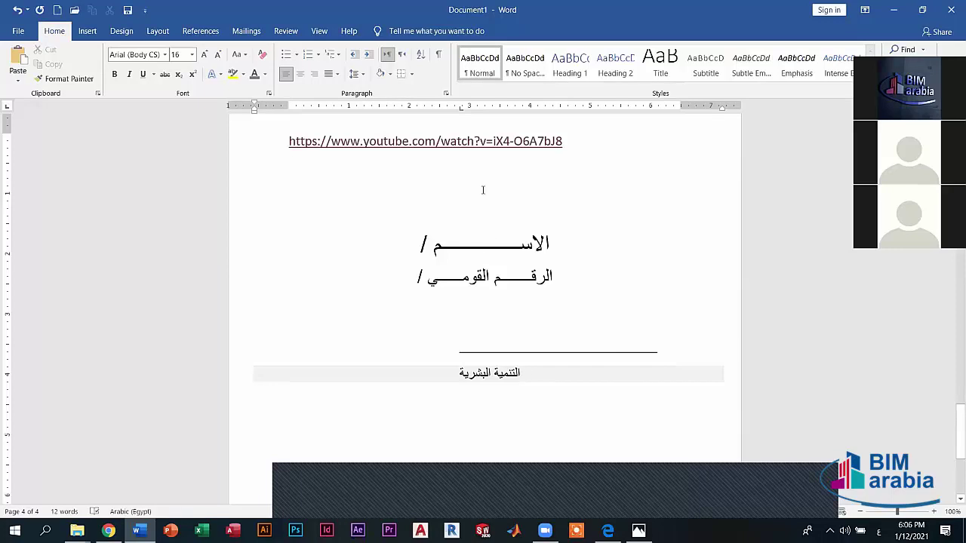
scroll(537, 219, "down", 2)
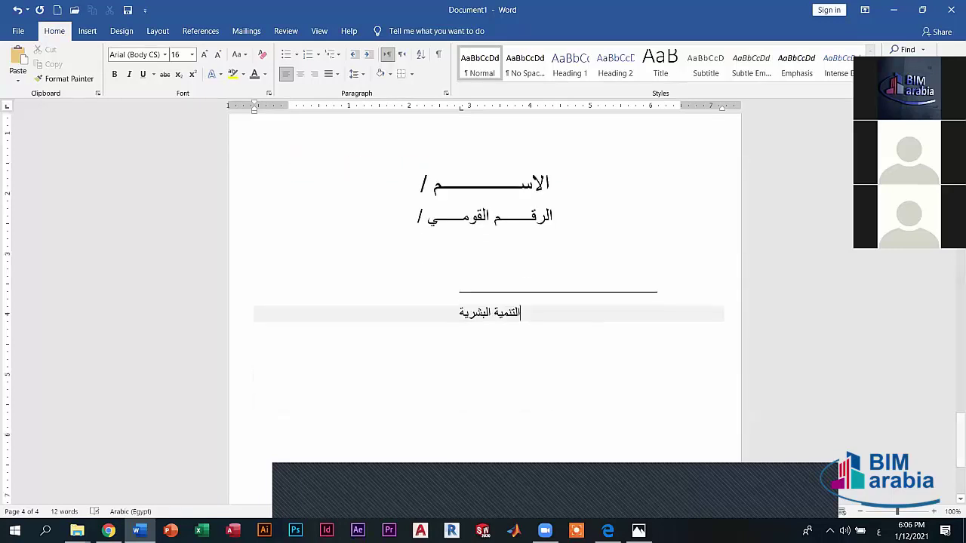
Scroll through the WhatsApp form images in Photos, then close the viewer.
left_click(638, 530)
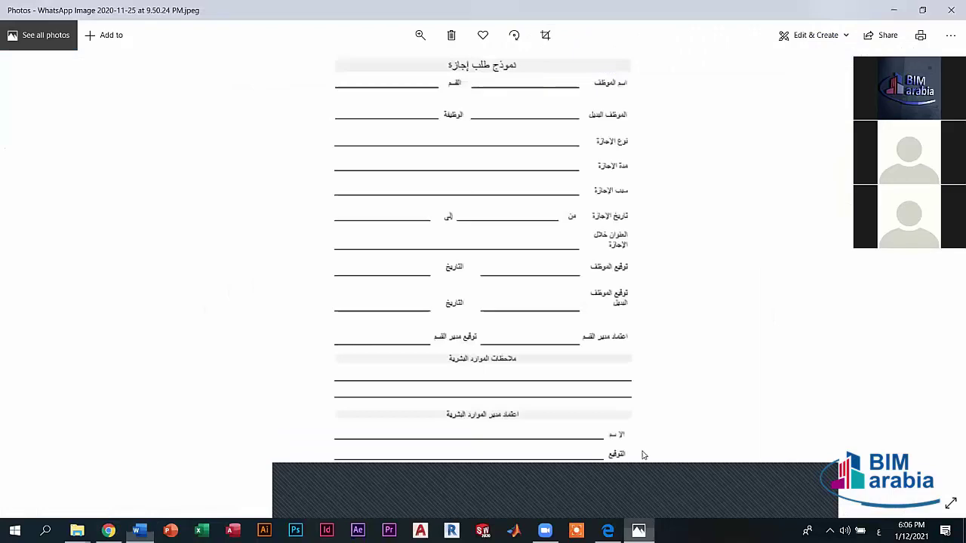
scroll(651, 349, "down", 1)
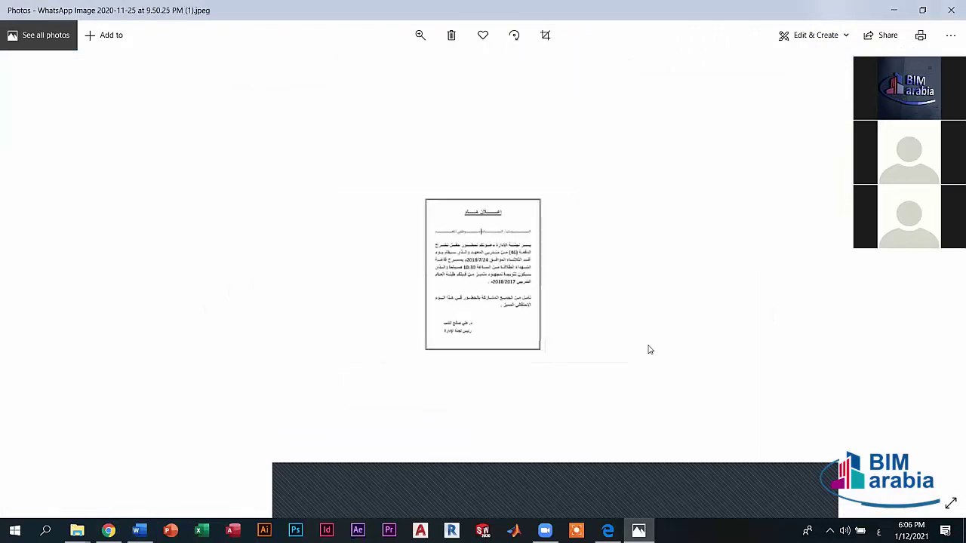
scroll(650, 349, "up", 1)
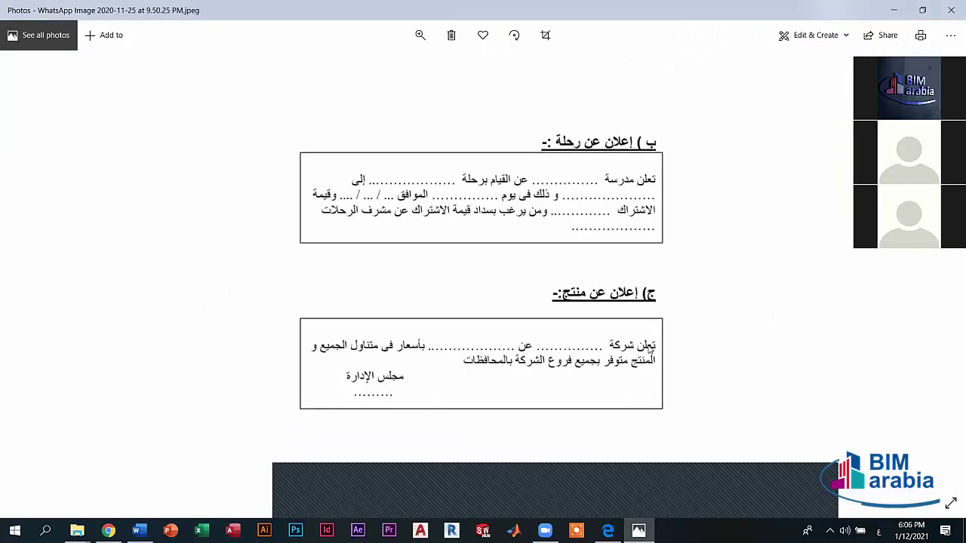
scroll(650, 349, "down", 1)
scroll(651, 349, "down", 1)
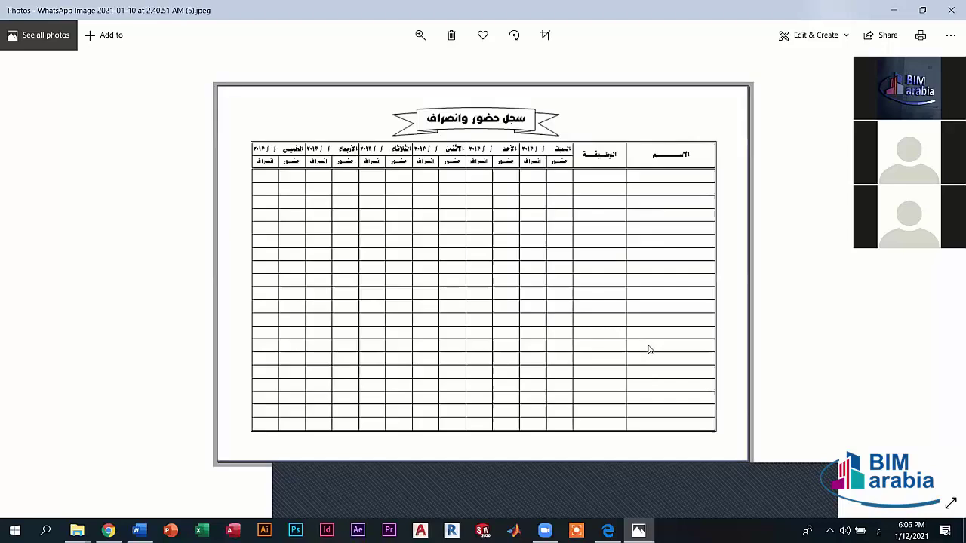
scroll(651, 350, "up", 1)
scroll(650, 350, "down", 1)
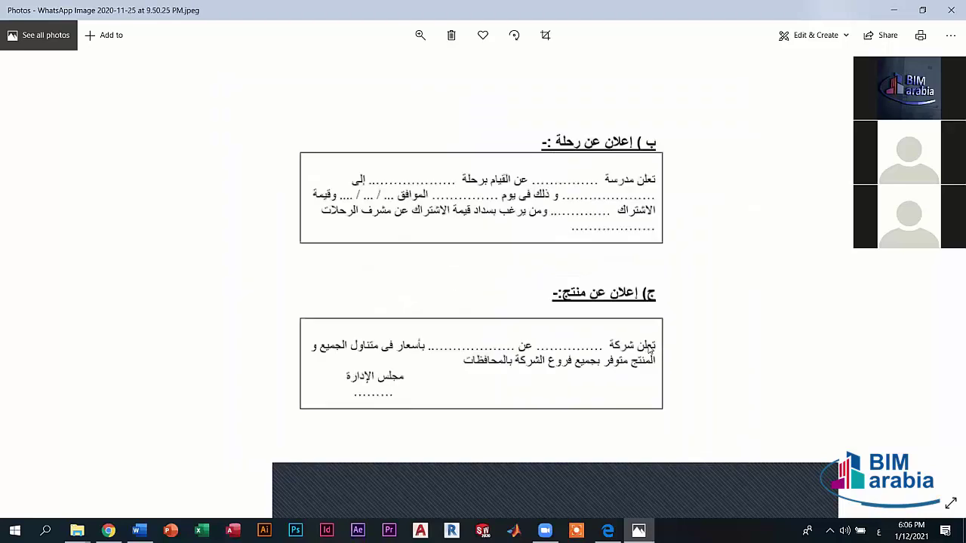
scroll(650, 350, "down", 1)
scroll(650, 350, "up", 1)
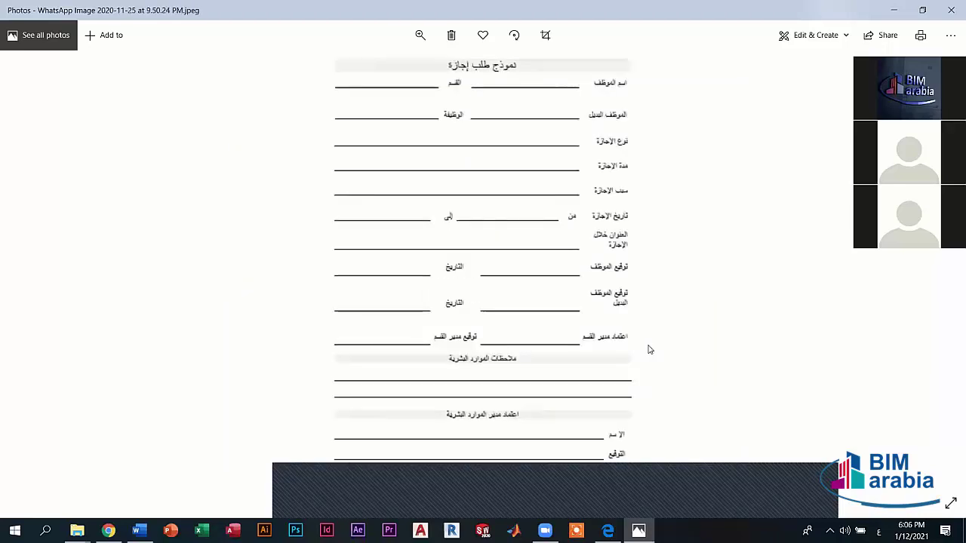
left_click(950, 10)
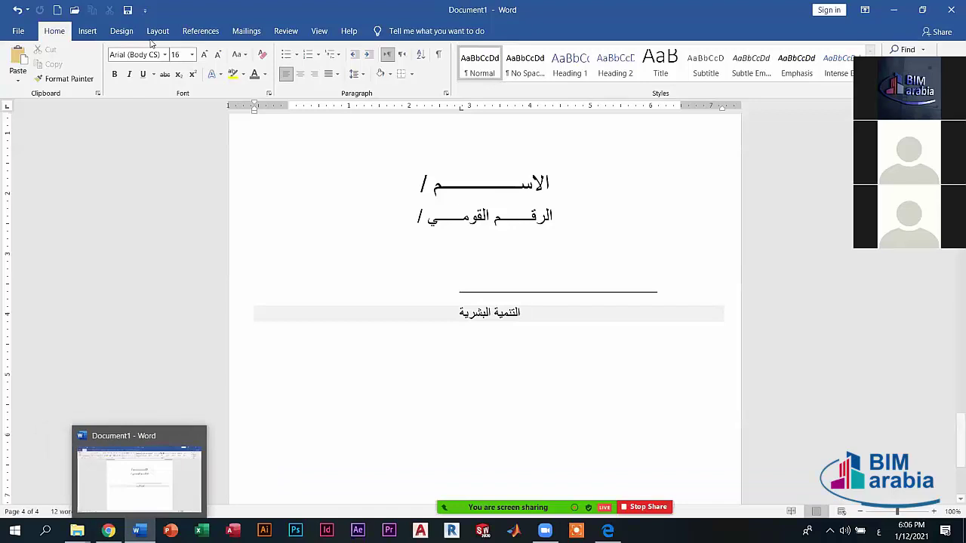
Apply a thick-line Box page border to the whole document through Borders and Shading.
left_click(89, 34)
left_click(55, 31)
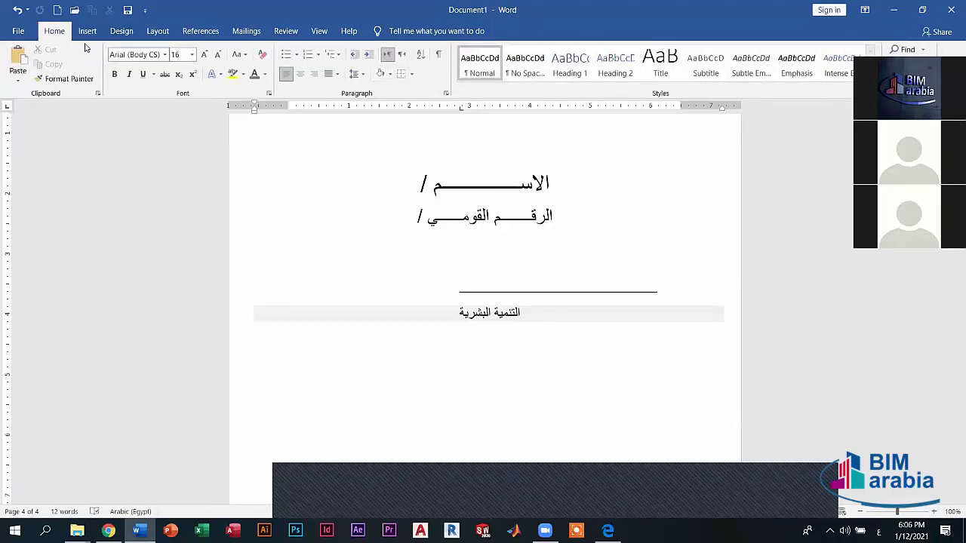
left_click(412, 75)
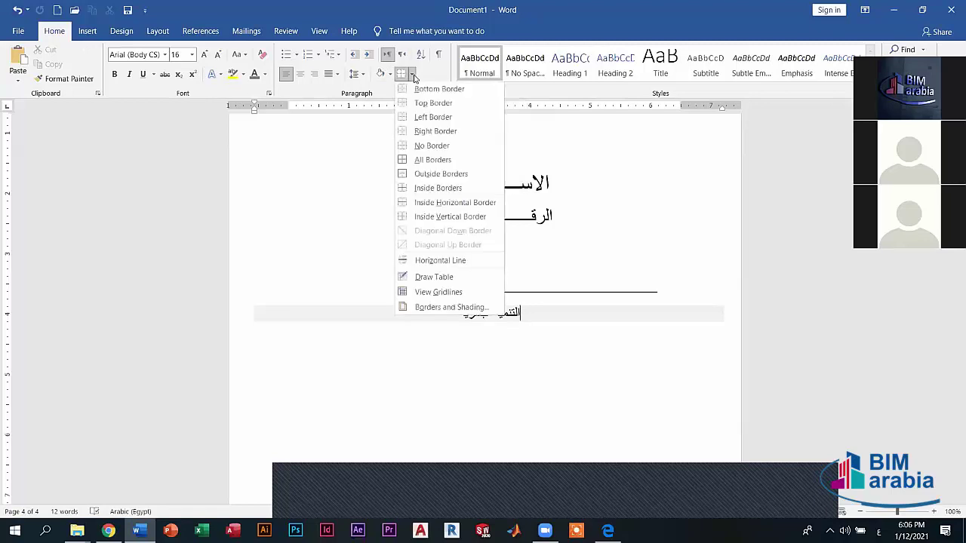
left_click(444, 307)
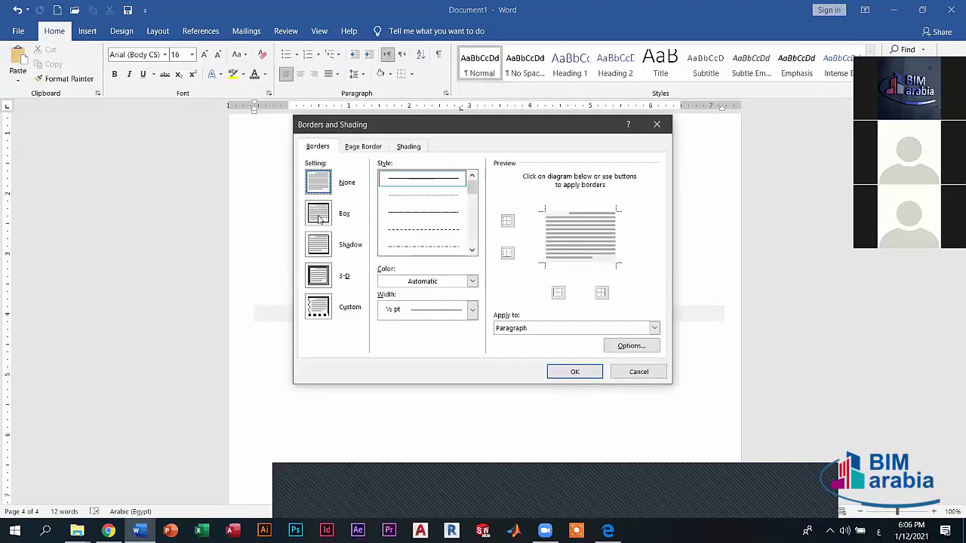
left_click(362, 147)
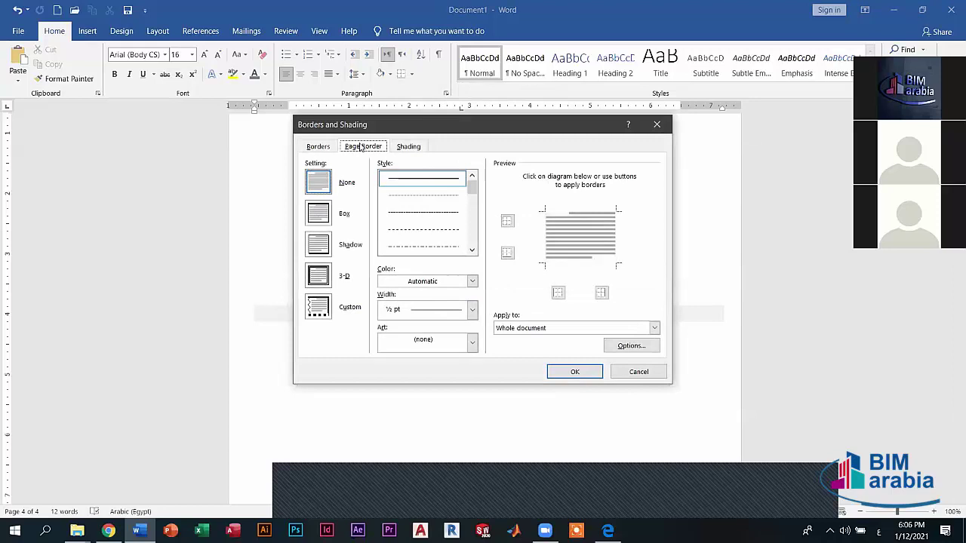
left_click(335, 215)
left_click_drag(469, 187, 471, 203)
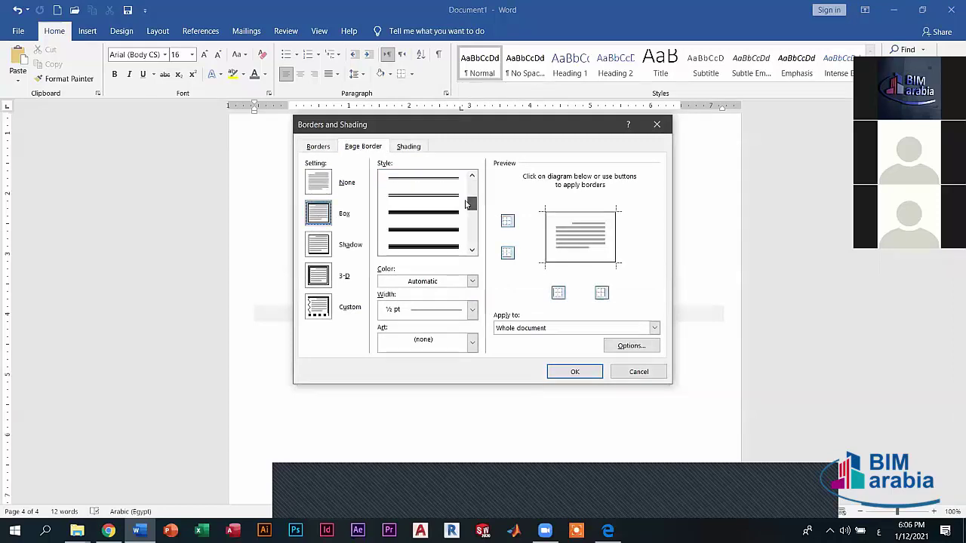
left_click(443, 215)
left_click(574, 372)
scroll(685, 331, "up", 5)
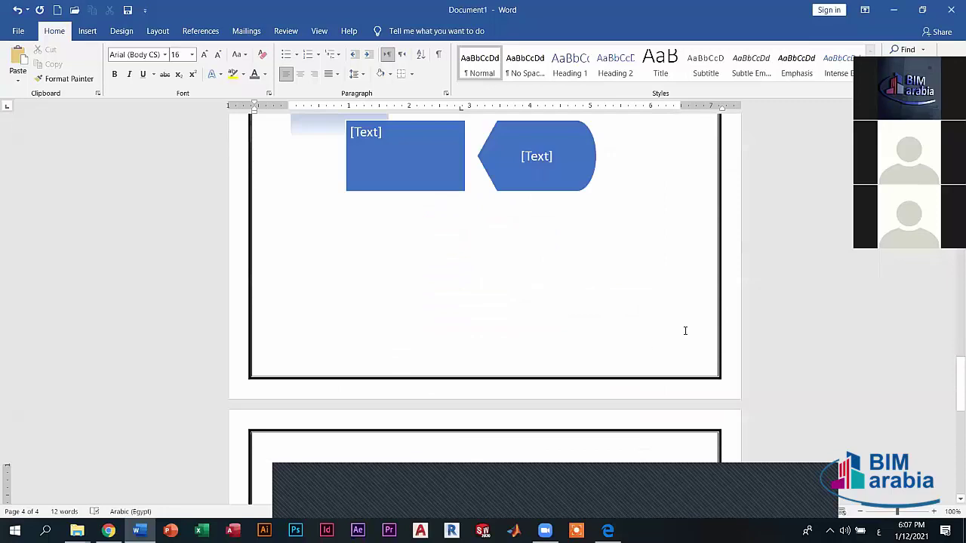
scroll(685, 330, "up", 3)
scroll(641, 287, "down", 3)
scroll(603, 242, "down", 5)
scroll(573, 207, "down", 3)
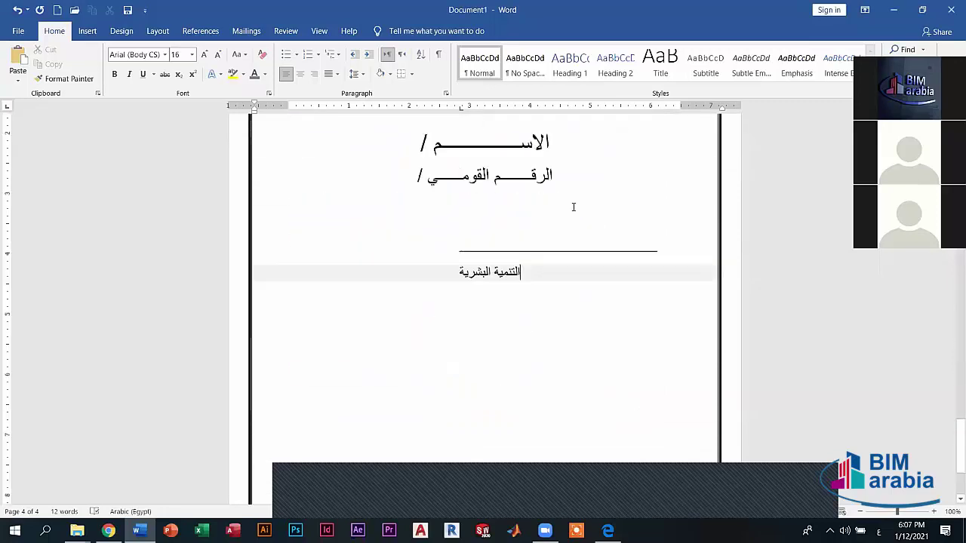
scroll(589, 219, "down", 3)
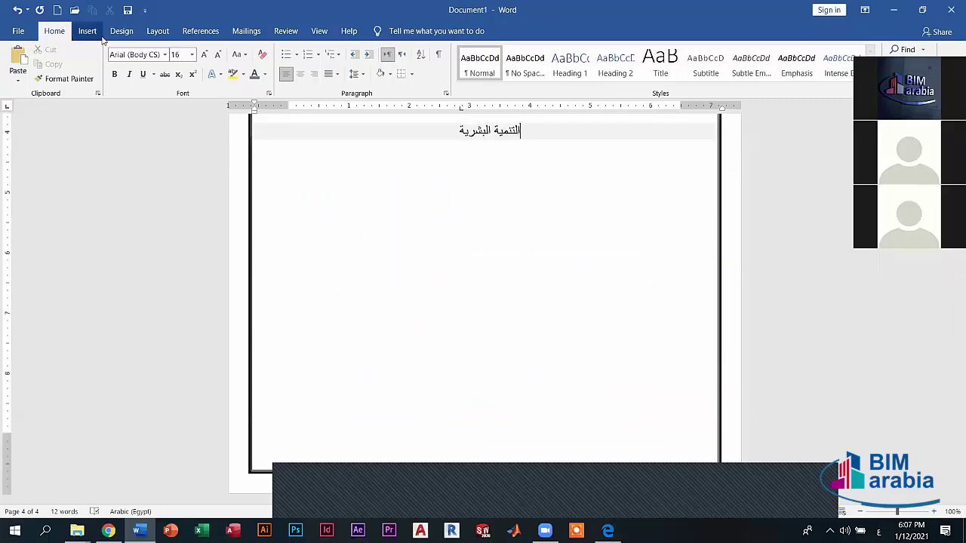
left_click(411, 73)
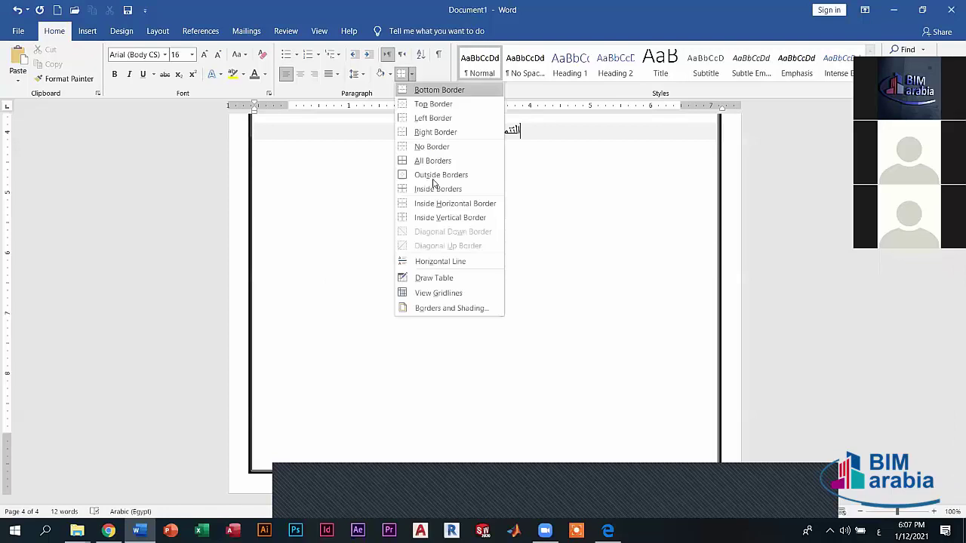
left_click(437, 308)
left_click(360, 146)
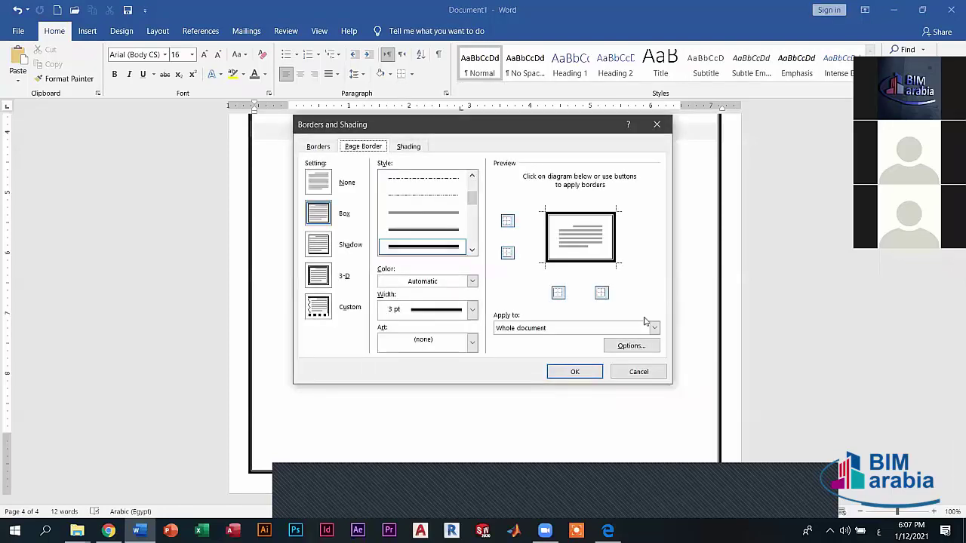
left_click(560, 330)
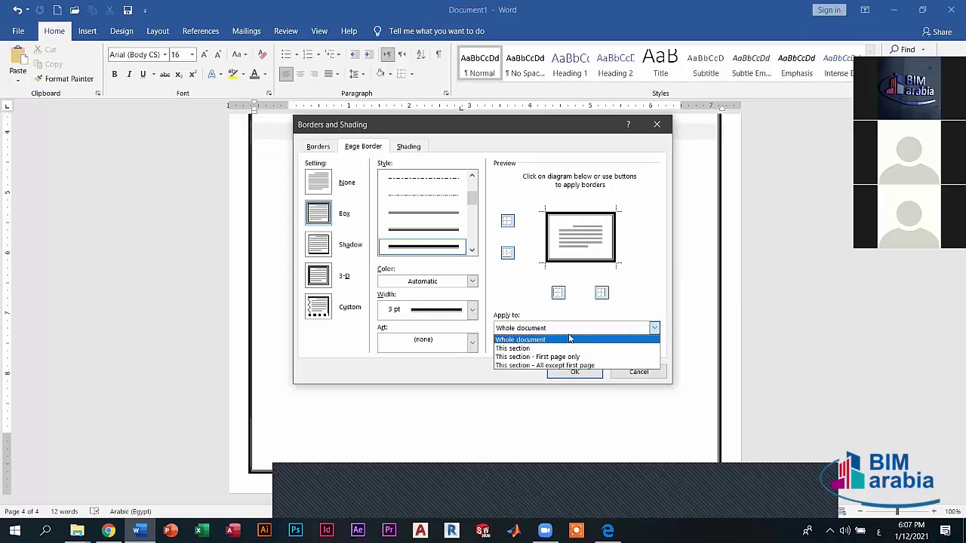
left_click(552, 205)
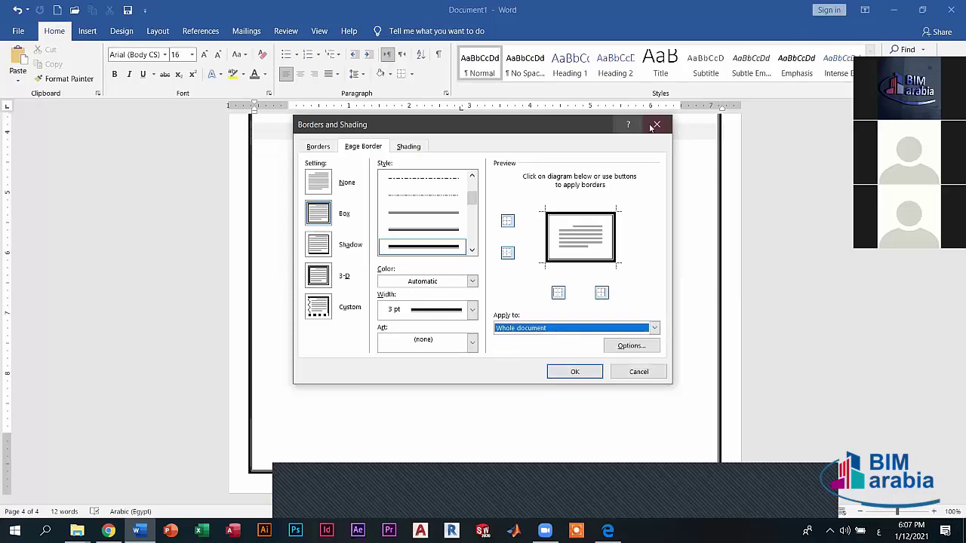
left_click(655, 124)
scroll(504, 429, "up", 1)
Add empty lines below the Arabic text until a centred paragraph starts on page 5.
scroll(519, 424, "up", 3)
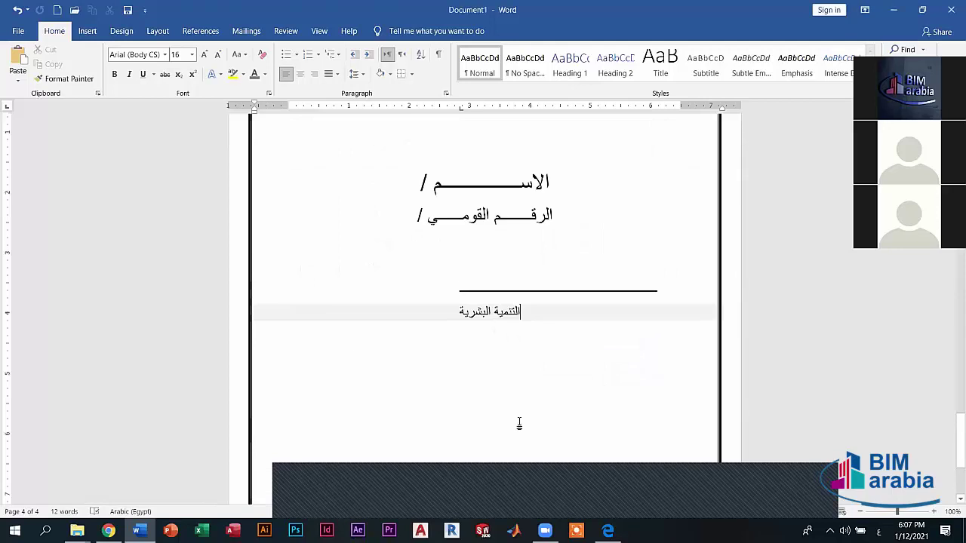
scroll(519, 424, "down", 1)
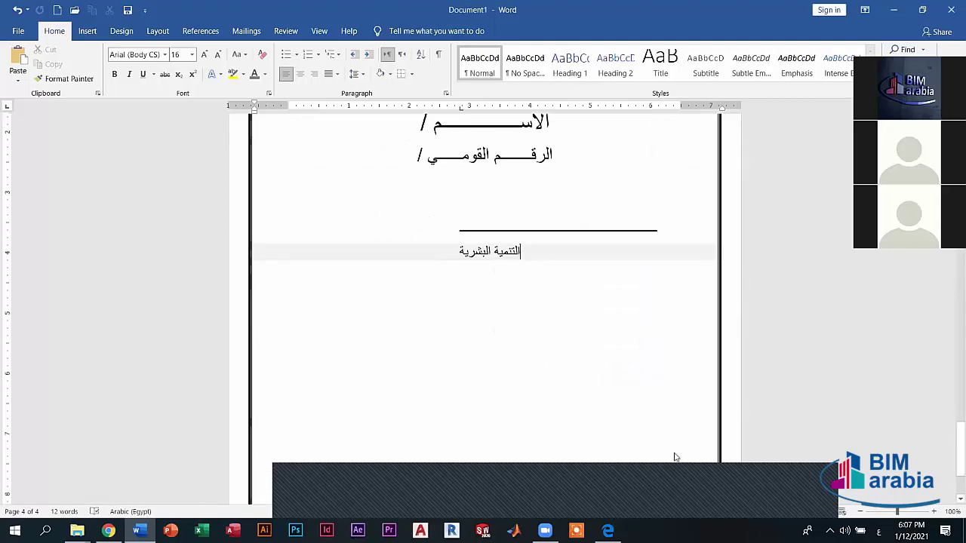
left_click(476, 332)
scroll(586, 282, "down", 2)
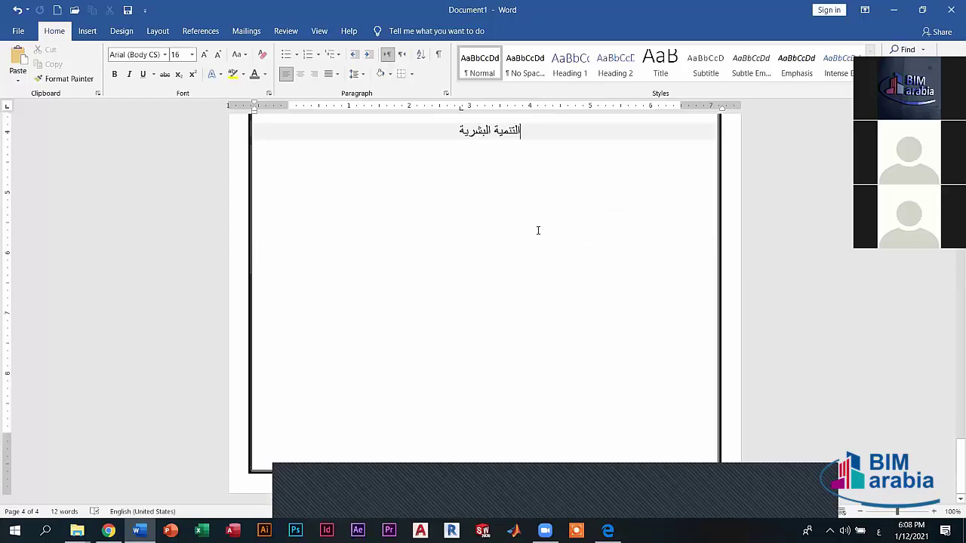
left_click(538, 230)
key("Return")
key("Return")
key("Return")
key("Return")
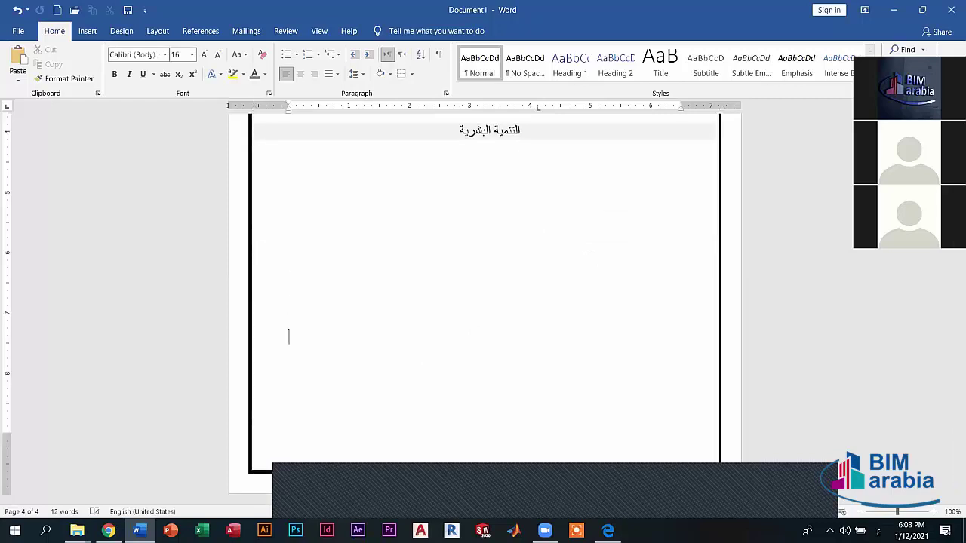
key("Return")
key("Return")
key("Return")
key("Return")
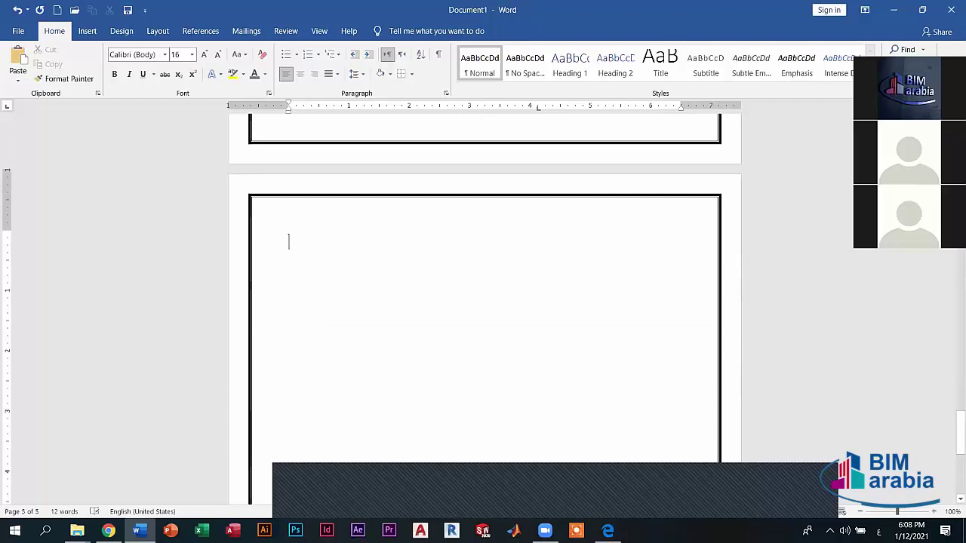
key("ctrl+e")
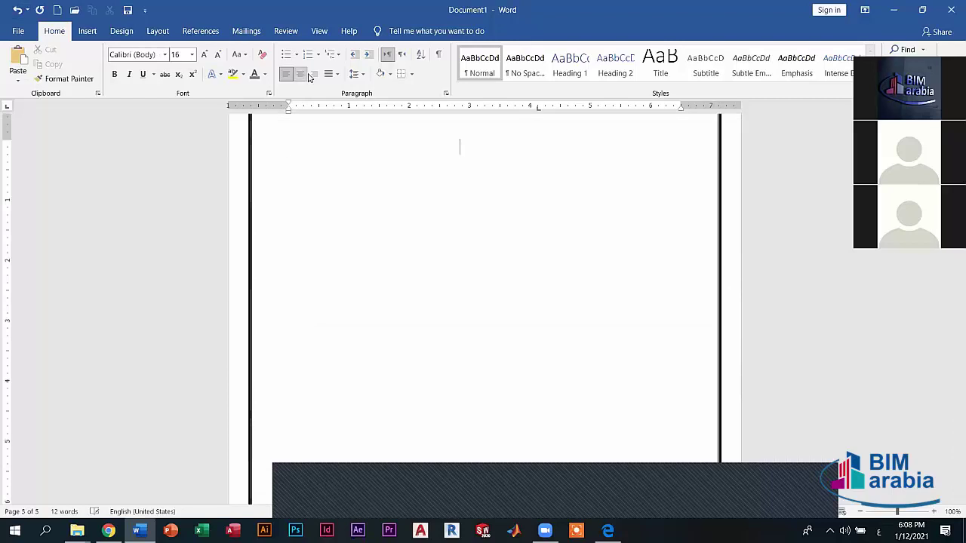
left_click(88, 31)
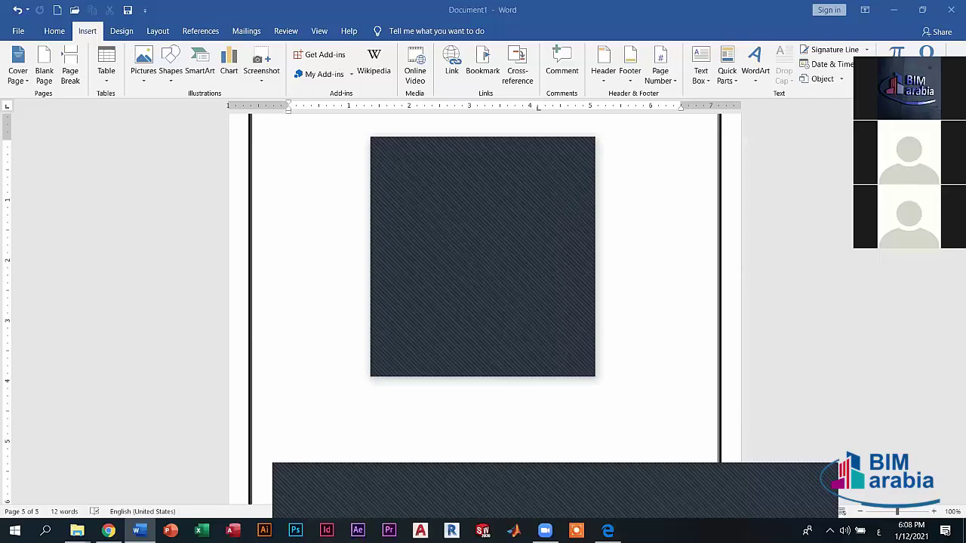
Generate English sample text with rand(1,1) and =rand(2,2), then select the three paragraphs.
key("ctrl+z")
key("alt+shift")
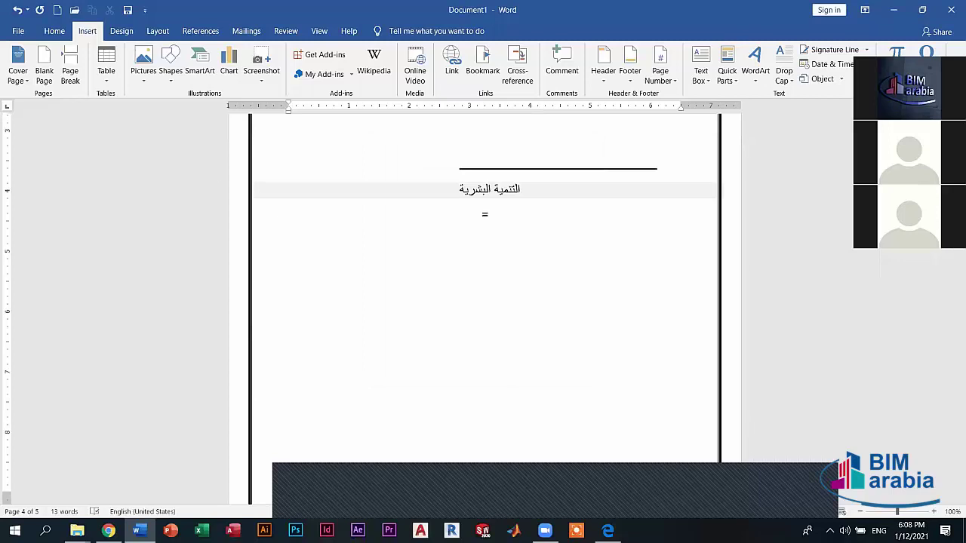
type("rand(1")
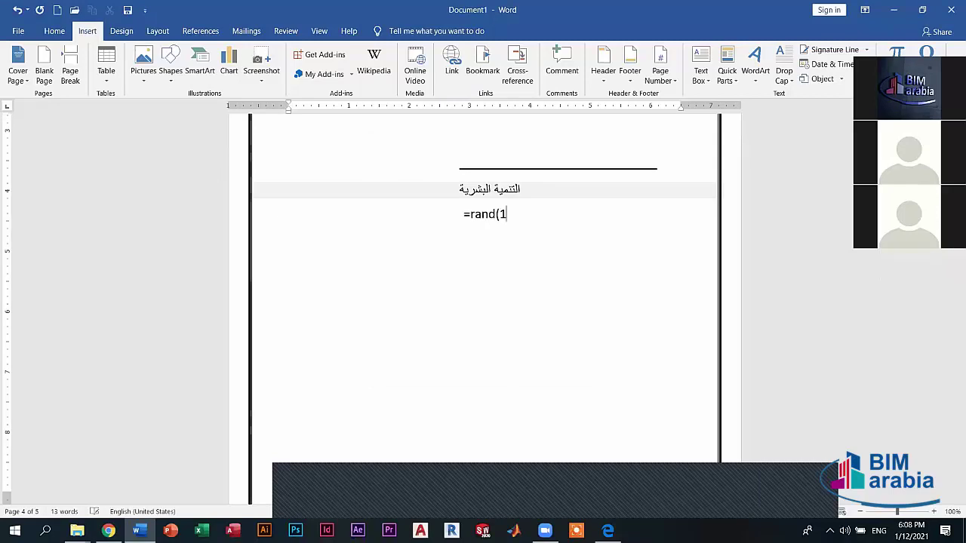
type(",")
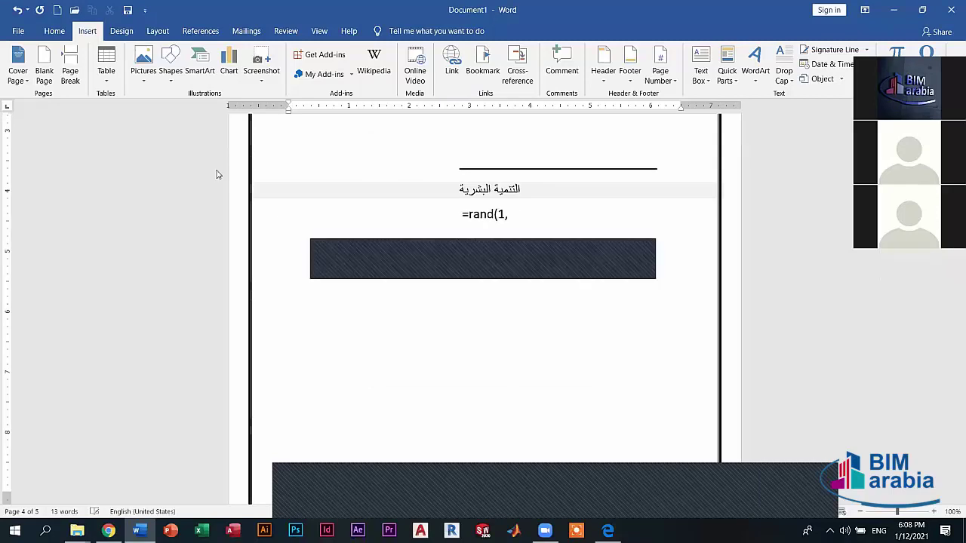
type("1)")
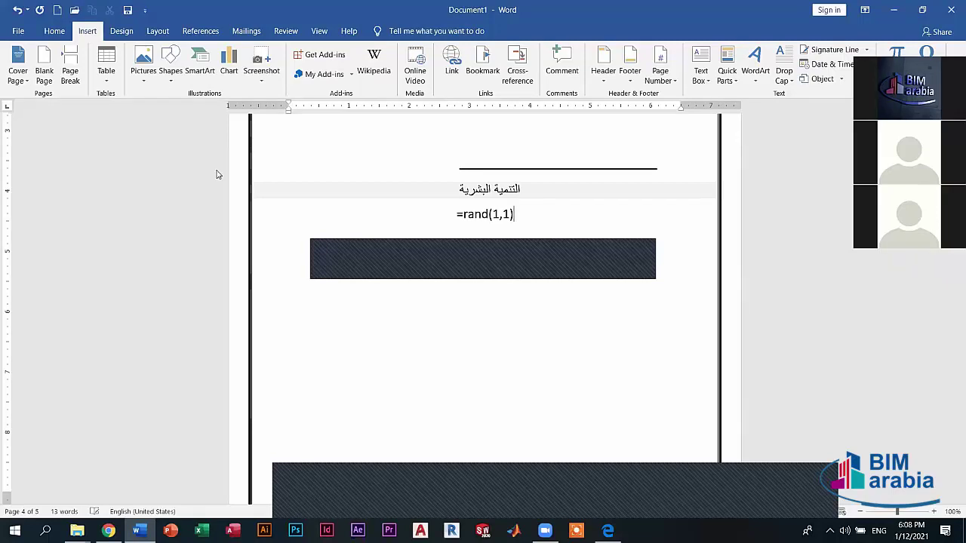
key("Return")
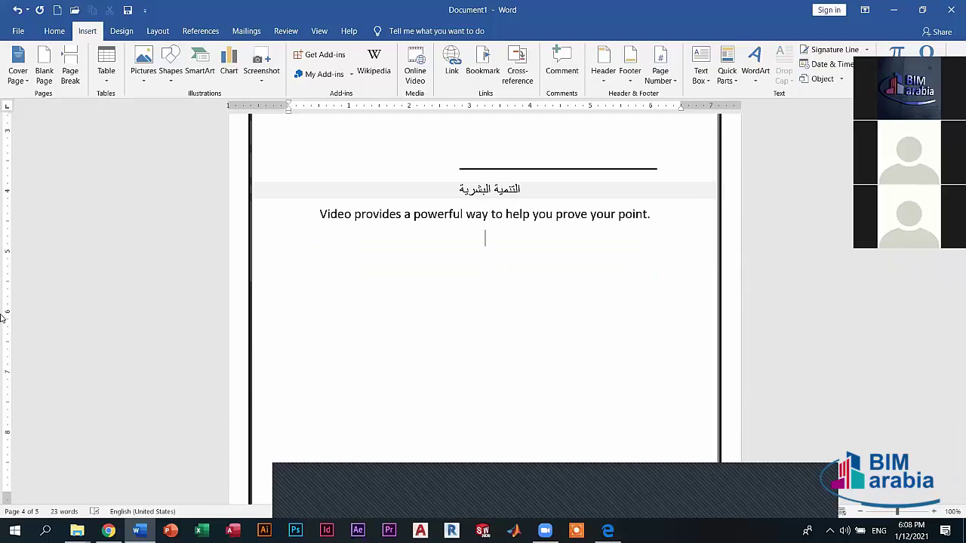
type("=r")
type("and(")
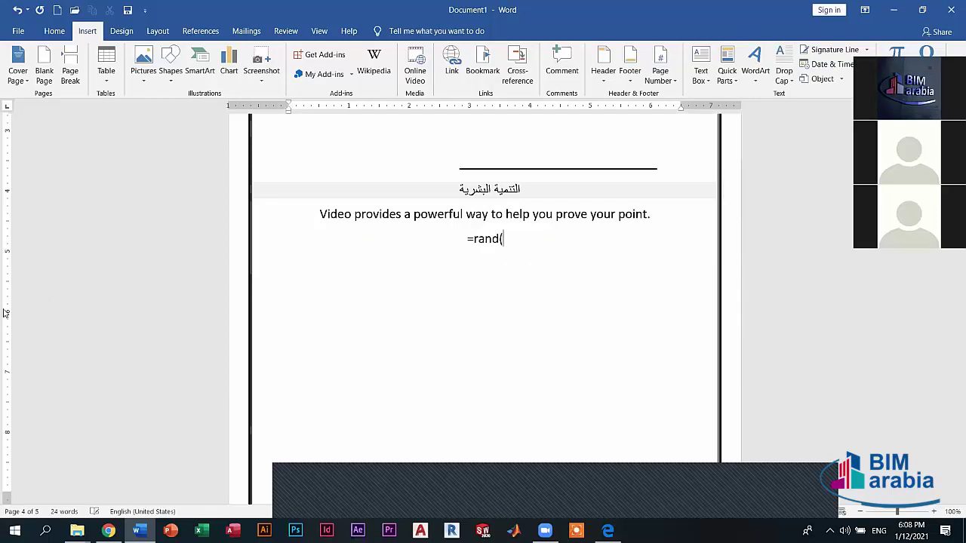
type("2.")
key("BackSpace")
type(",2")
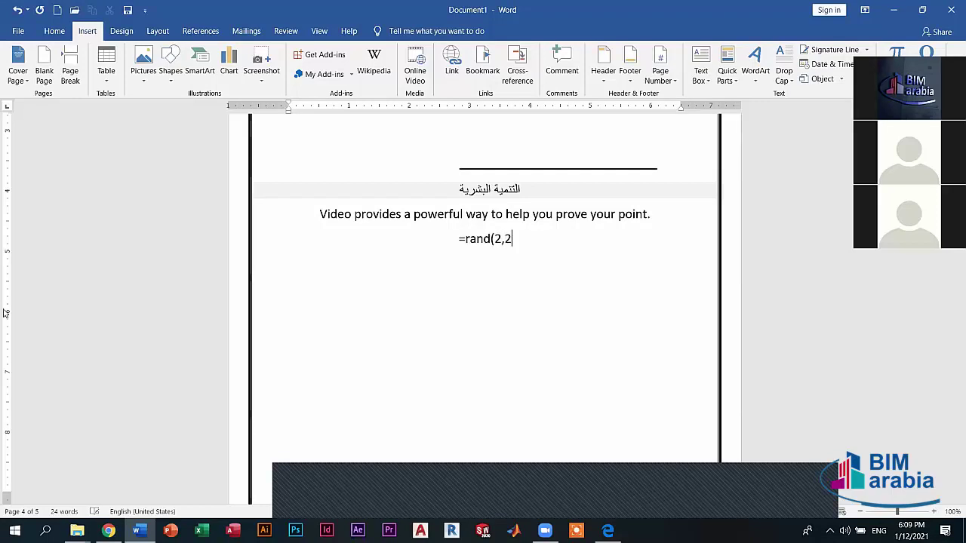
type(")")
key("Return")
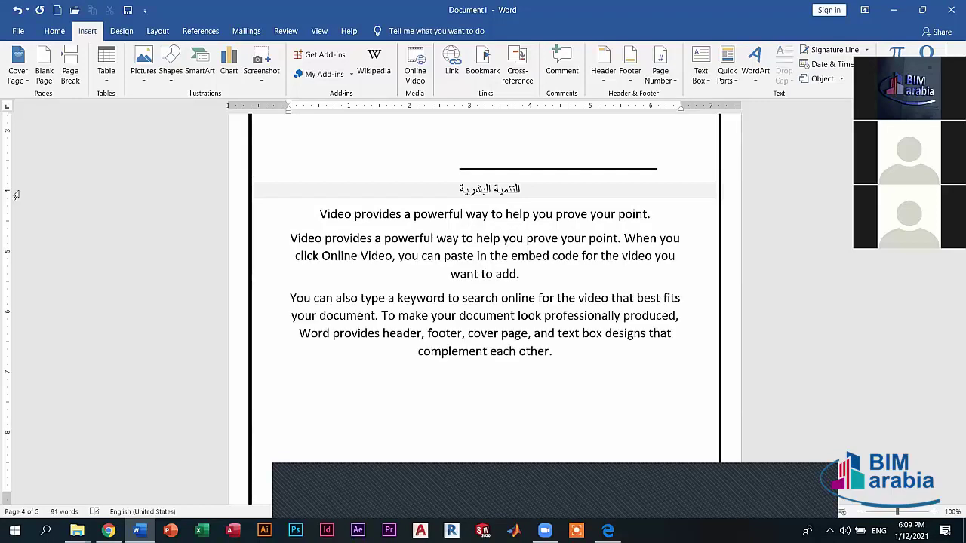
left_click_drag(556, 352, 320, 214)
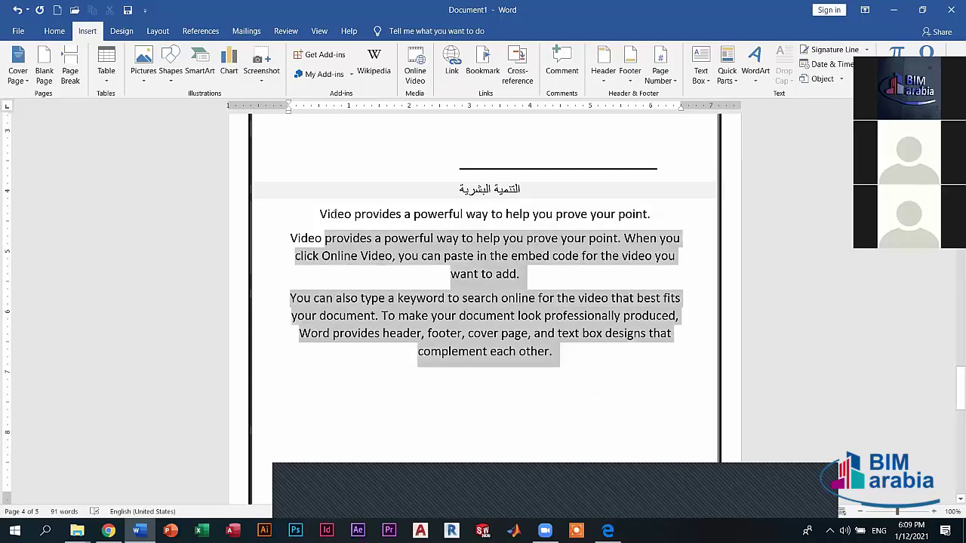
left_click(57, 32)
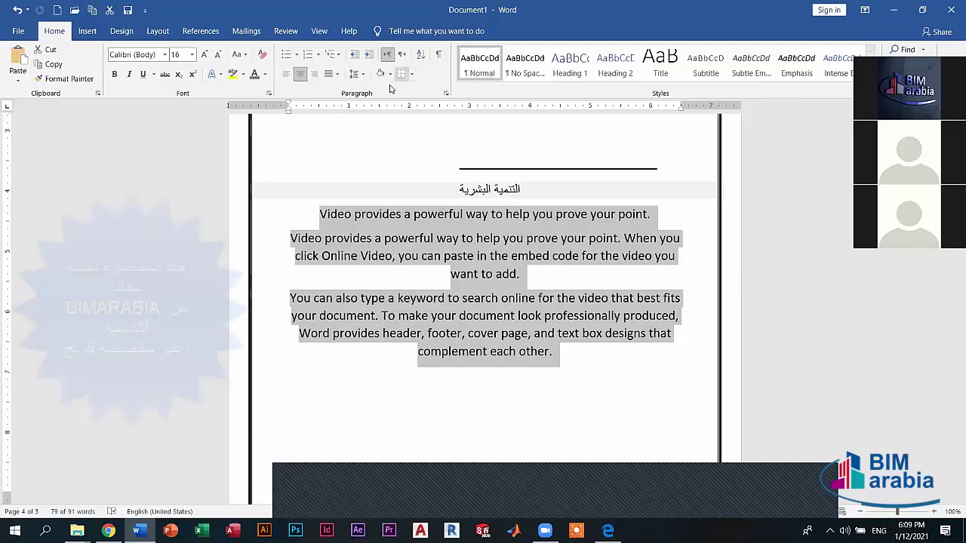
left_click(411, 74)
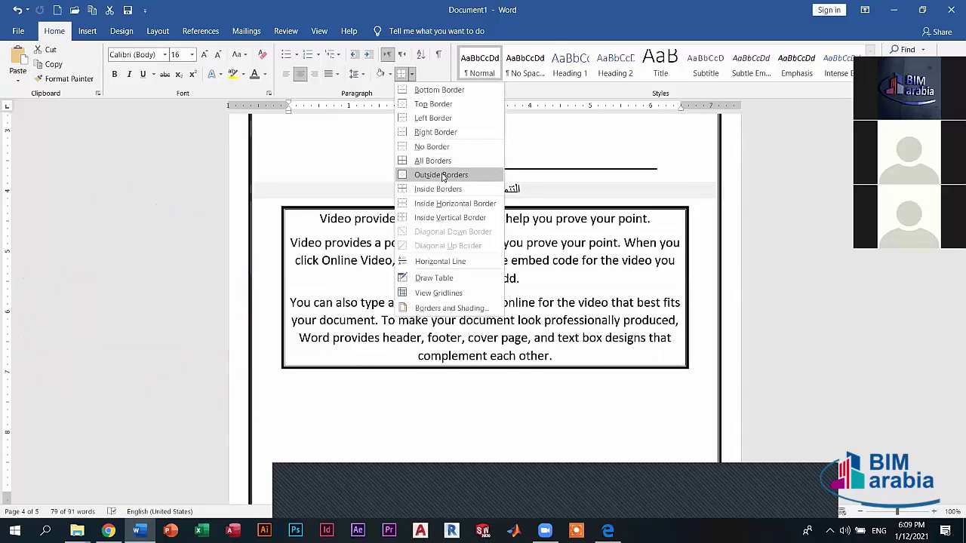
left_click(451, 308)
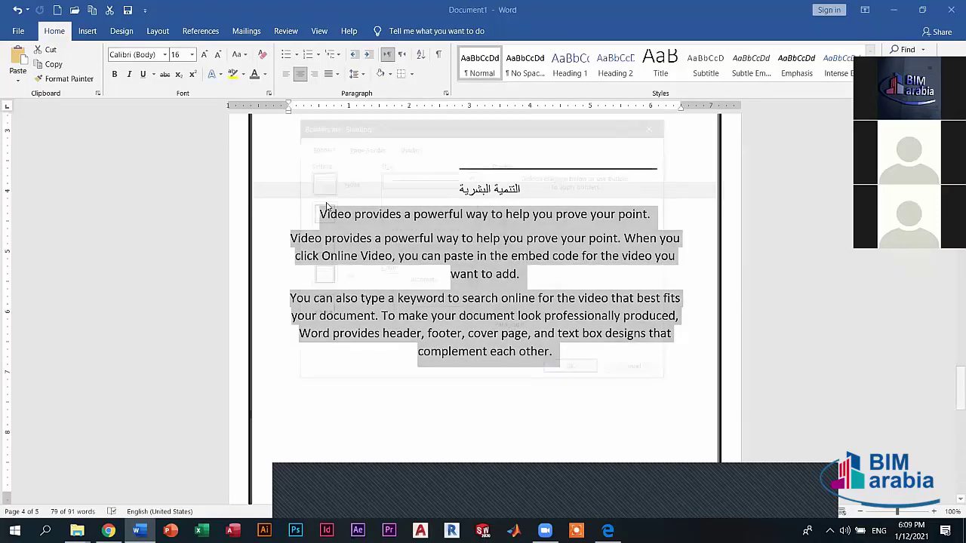
left_click(339, 218)
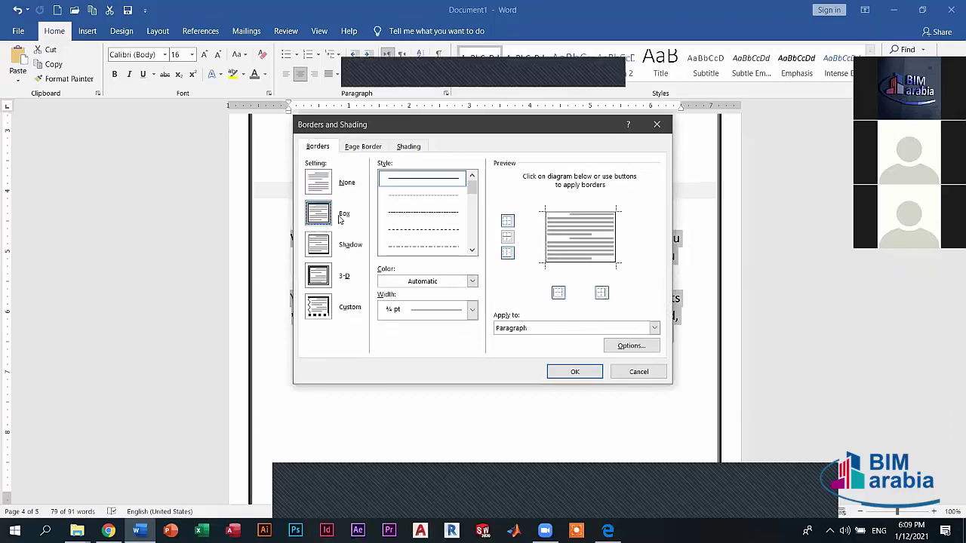
left_click(570, 371)
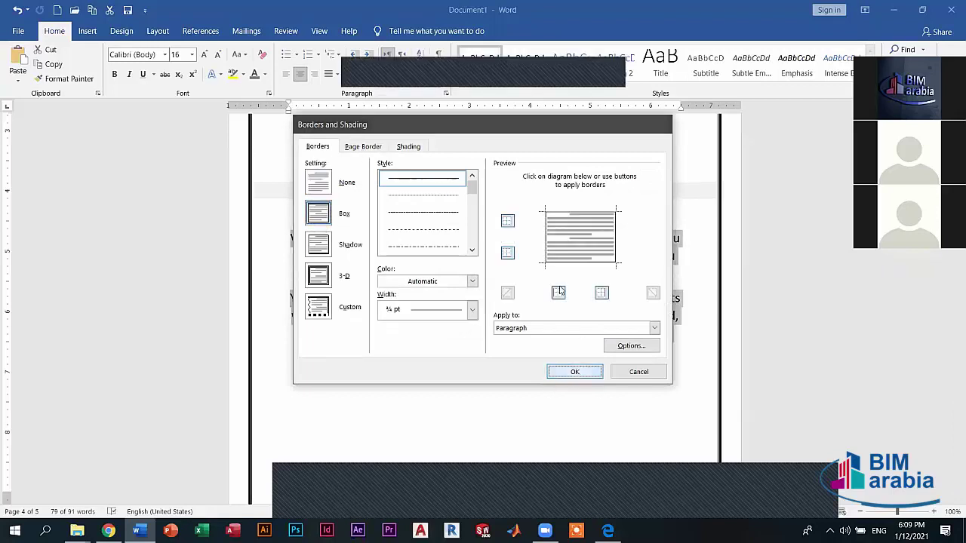
left_click(412, 73)
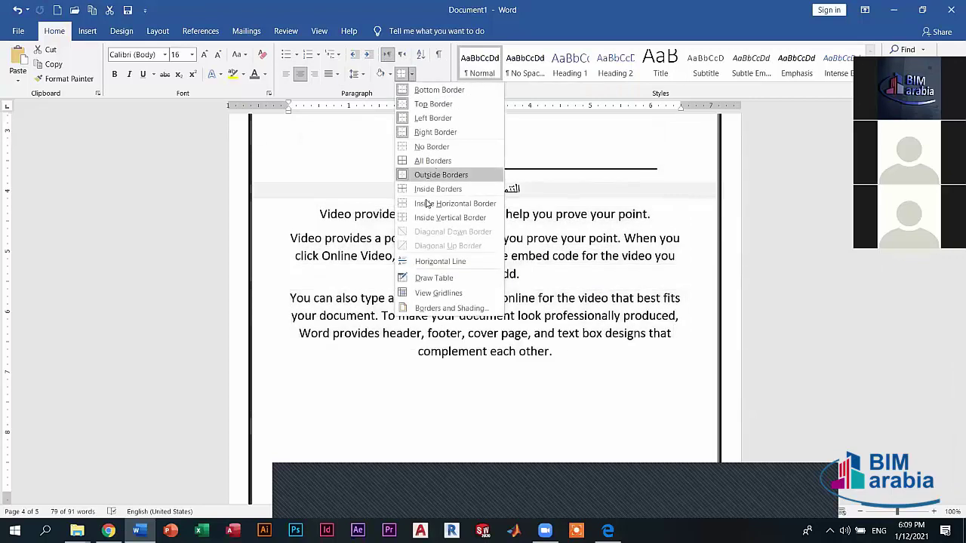
left_click(430, 175)
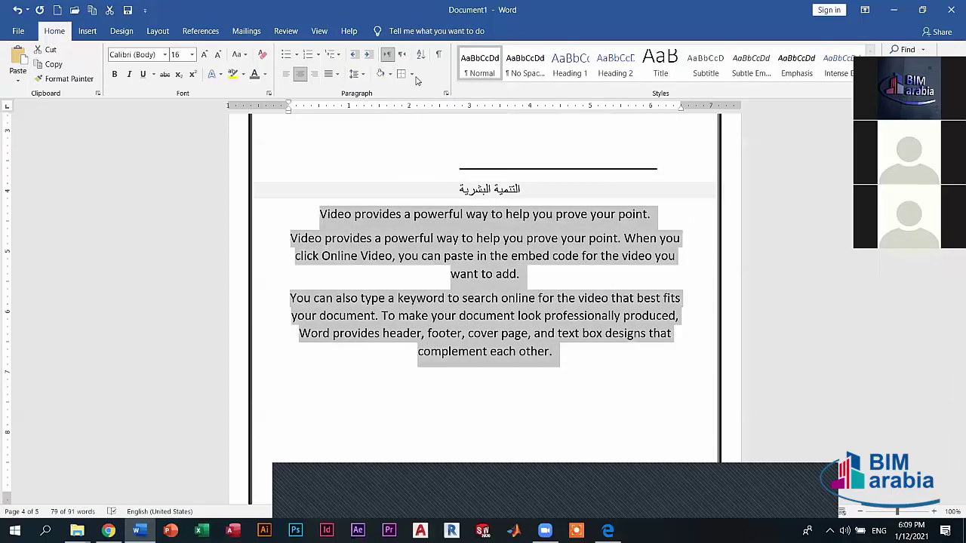
left_click(412, 74)
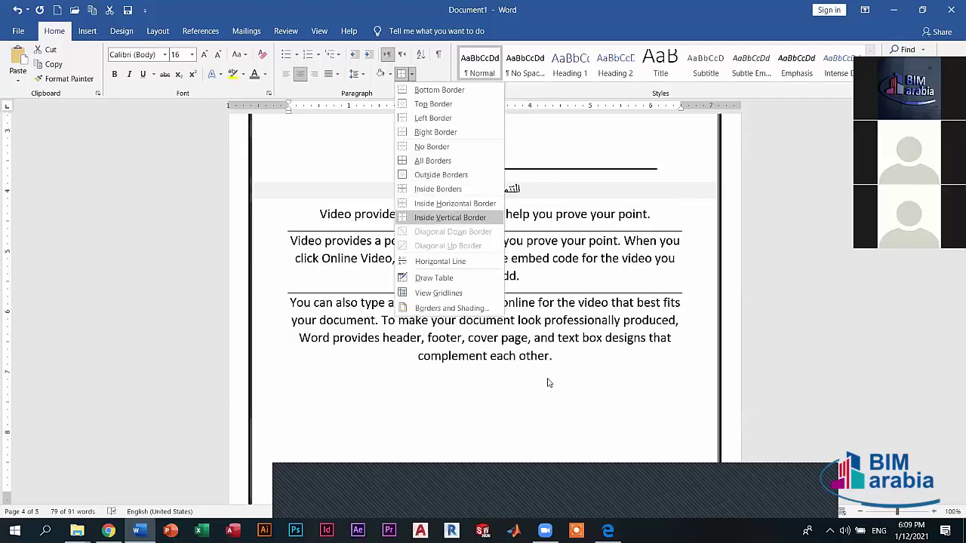
left_click(617, 358)
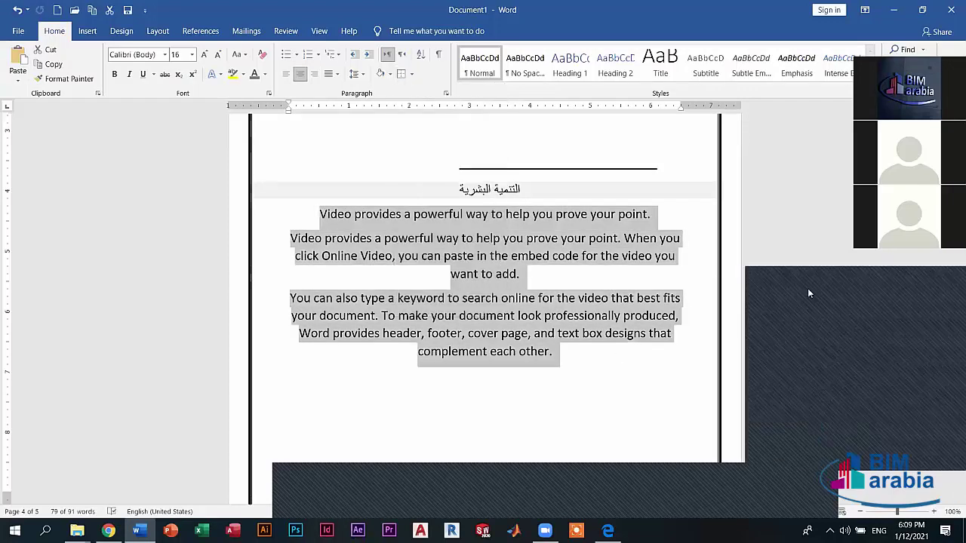
left_click(503, 275)
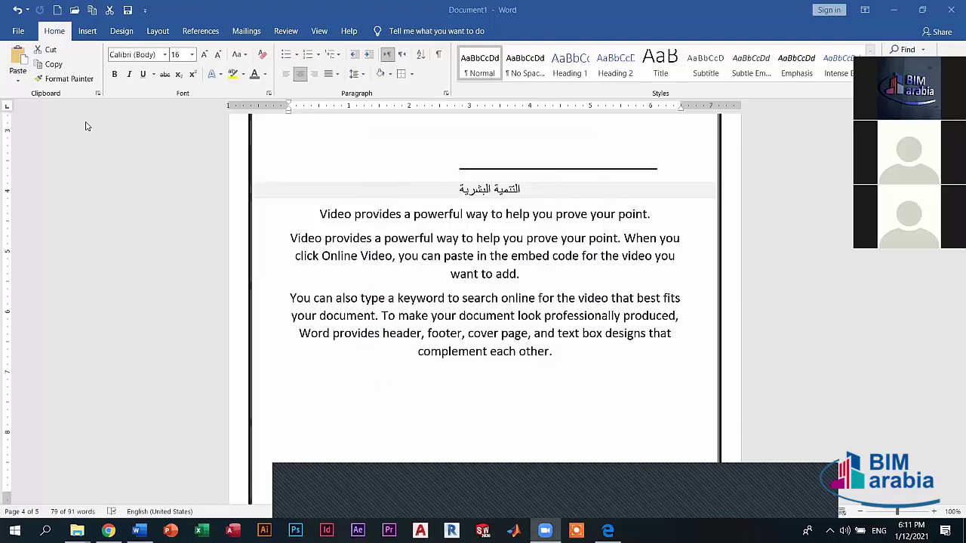
left_click(19, 32)
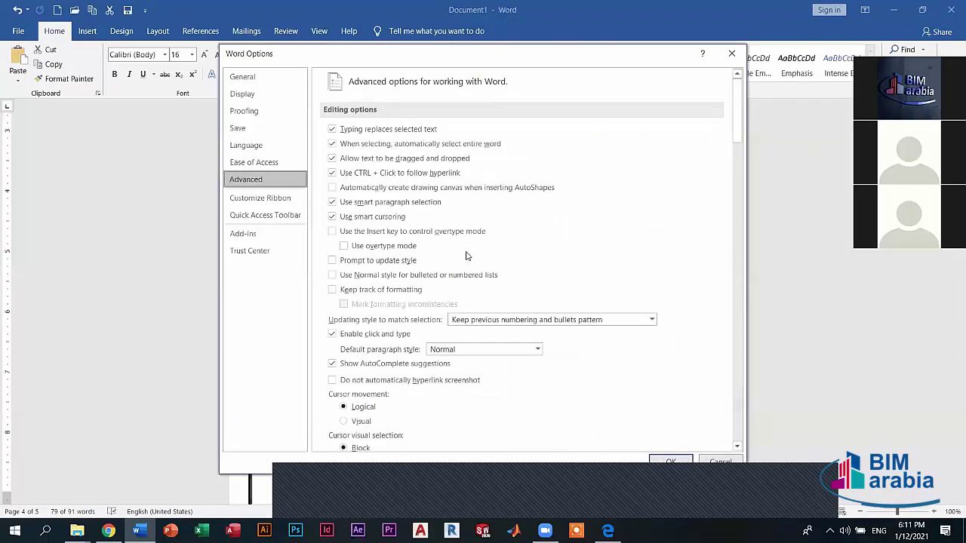
scroll(466, 257, "down", 10)
scroll(348, 270, "down", 1)
scroll(417, 280, "down", 3)
scroll(418, 280, "down", 2)
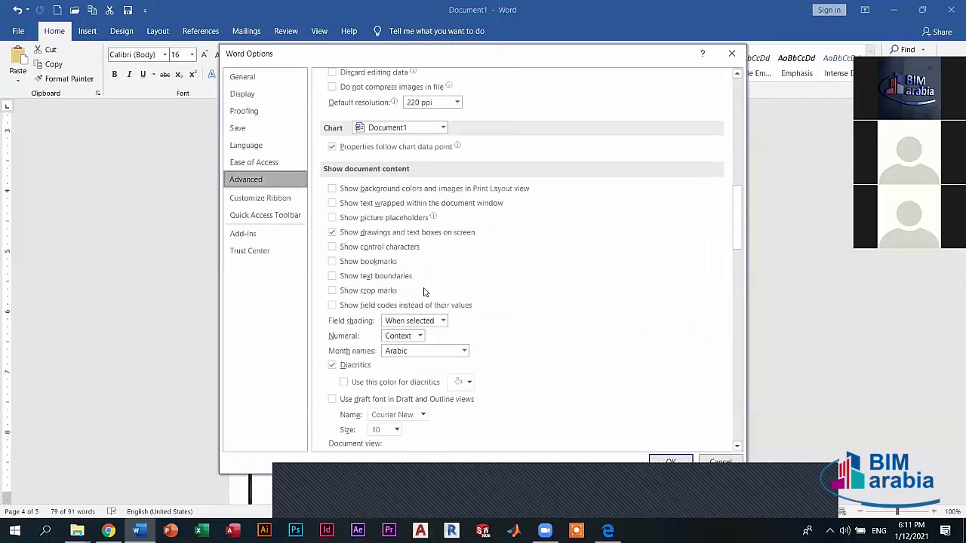
scroll(423, 289, "down", 2)
left_click(419, 276)
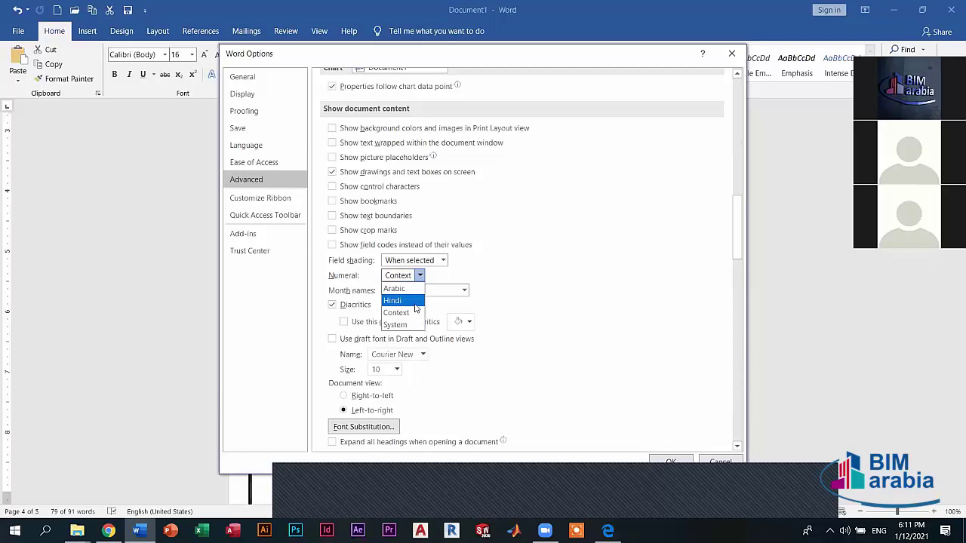
left_click(396, 312)
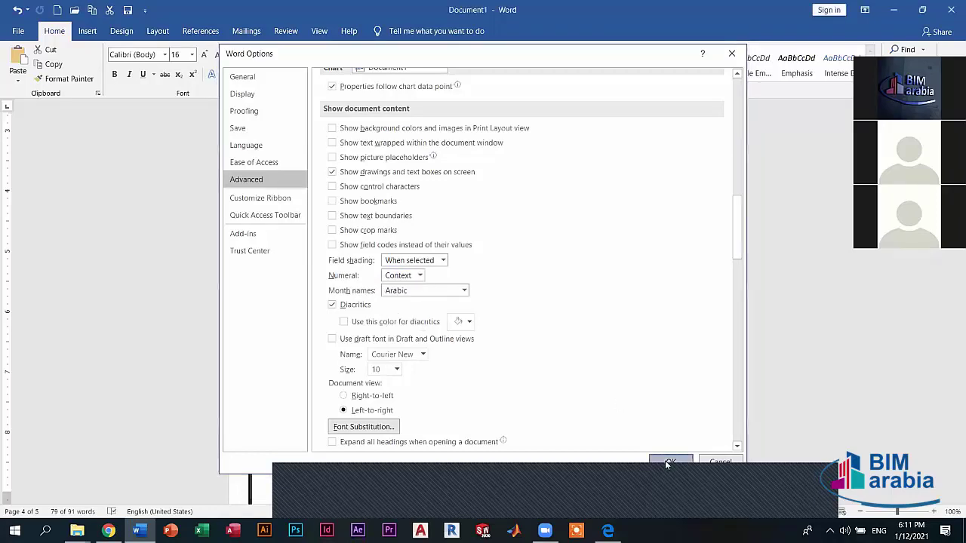
left_click(667, 463)
left_click(578, 358)
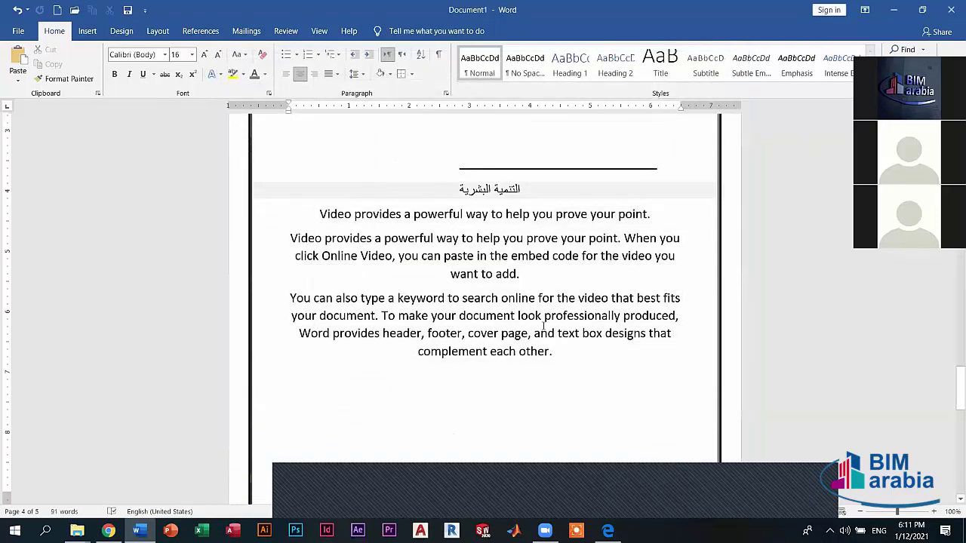
key("Return")
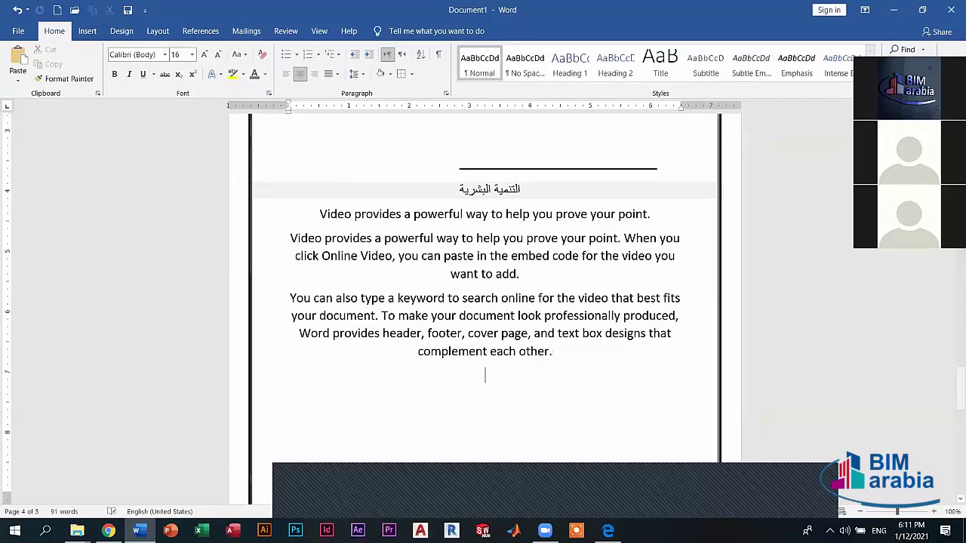
type("1")
key("Return")
type("2")
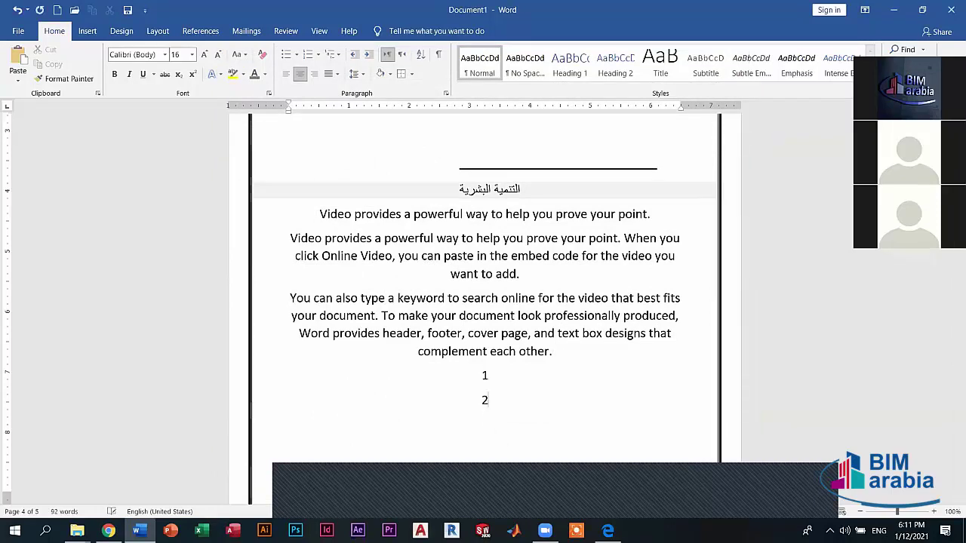
key("Return")
type("3")
key("BackSpace")
key("BackSpace")
key("BackSpace")
key("BackSpace")
key("BackSpace")
key("BackSpace")
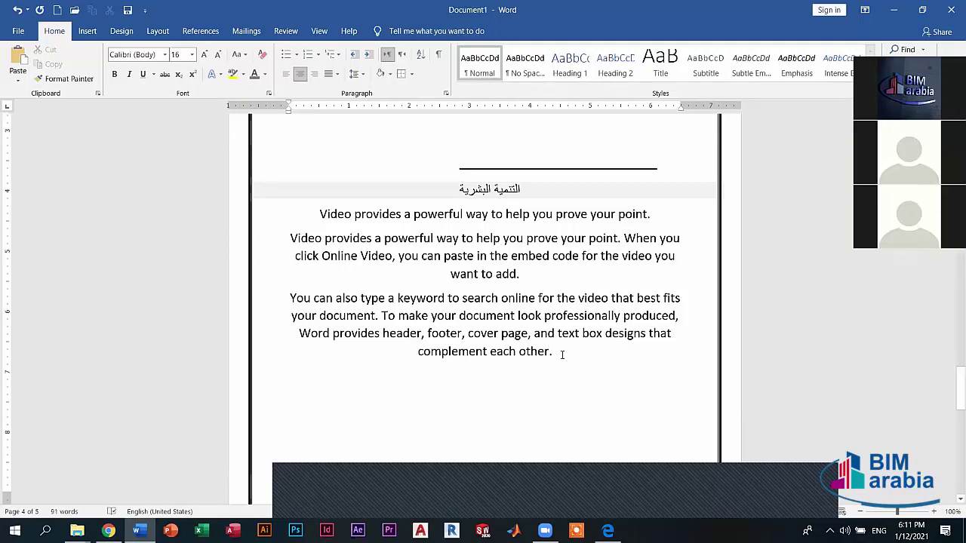
key("alt+shift")
key("BackSpace")
type("او")
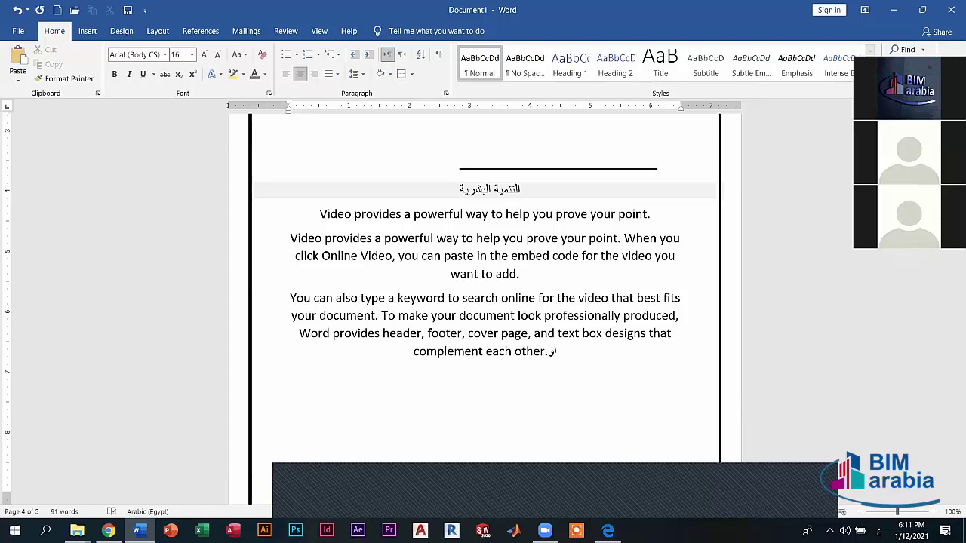
type("فيس")
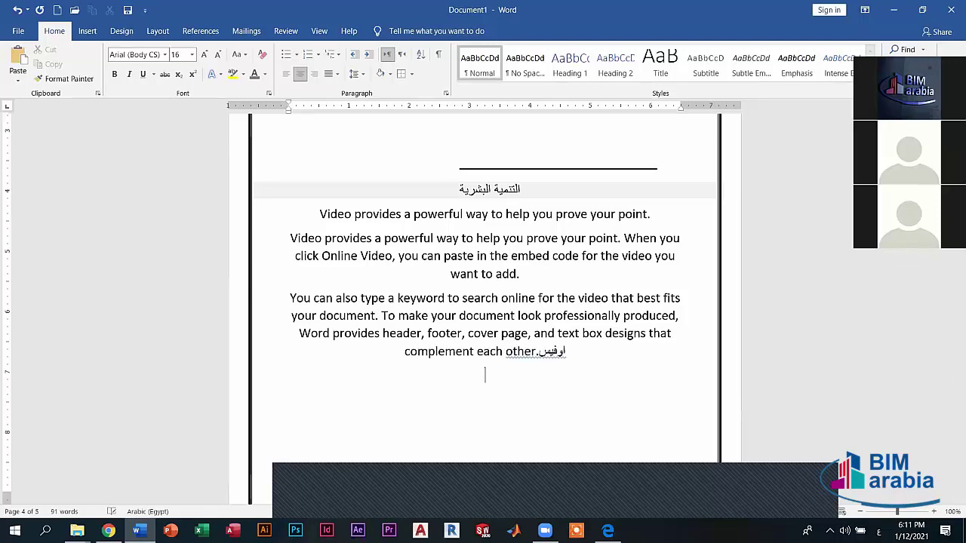
key("alt+shift")
key("Return")
type("١ ")
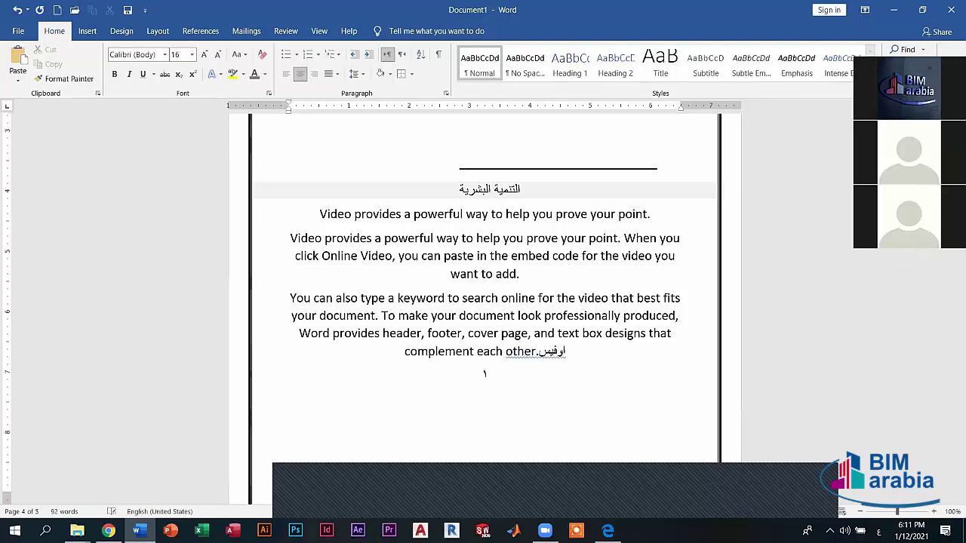
type("٢ ٣")
key("BackSpace")
key("BackSpace")
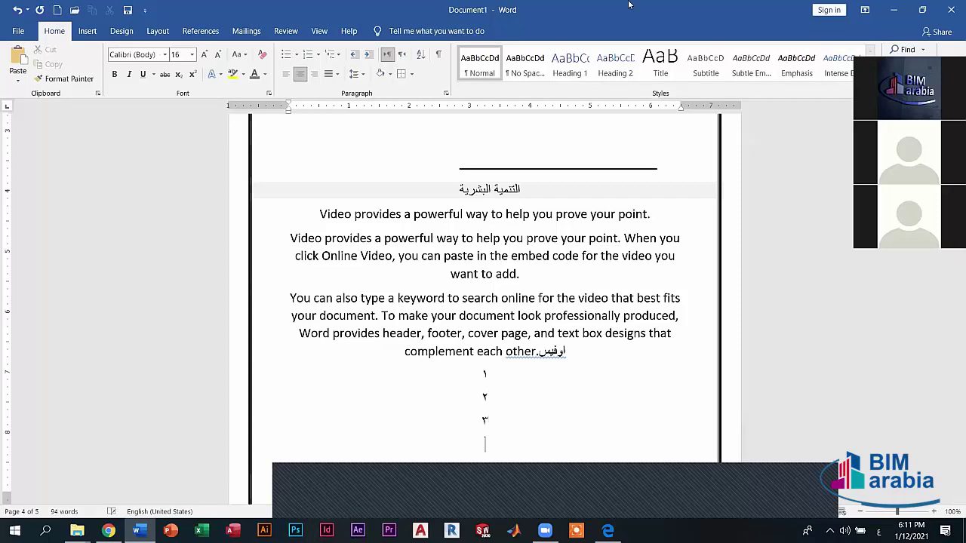
key("BackSpace")
key("BackSpace")
key("BackSpace")
key("BackSpace")
key("BackSpace")
key("BackSpace")
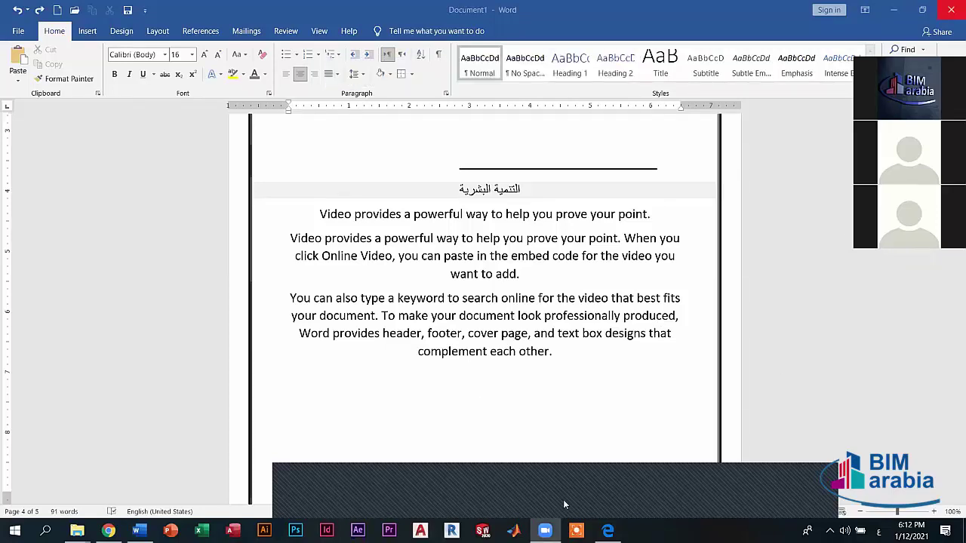
Bring the Word window to the front and show the Insert tab's commands.
left_click(92, 35)
left_click(92, 35)
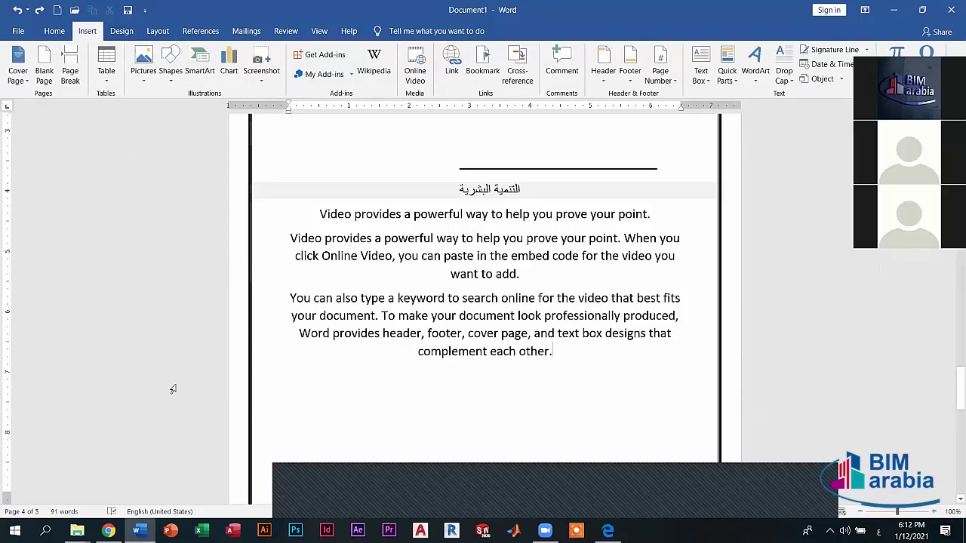
key("alt+shift")
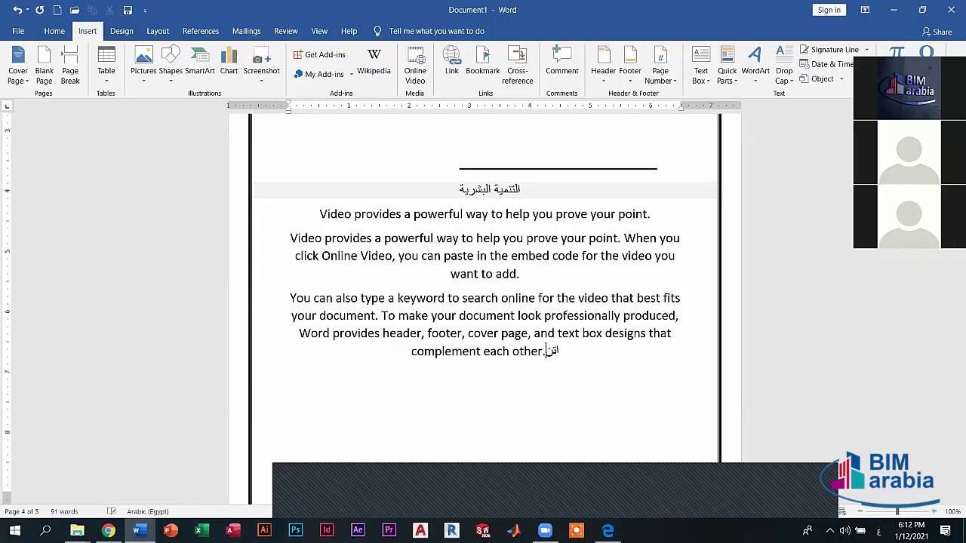
key("alt+shift")
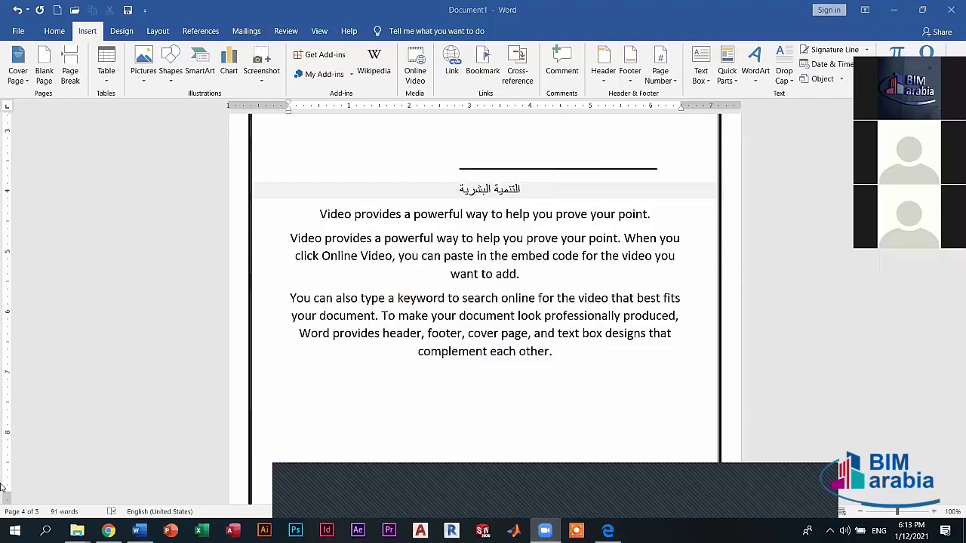
mouse_move(77, 531)
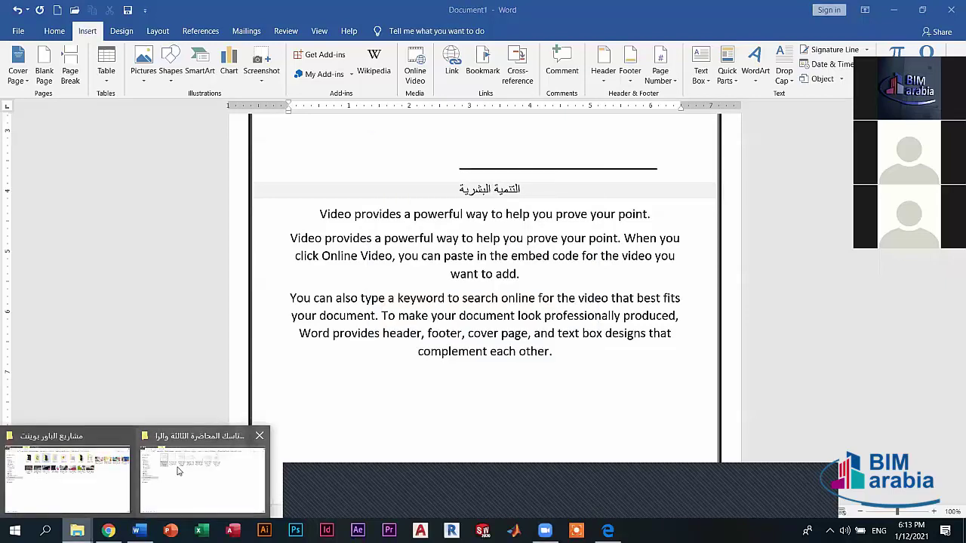
Open 'WhatsApp Image 2020-11-25 at 9.50.24 PM (1).jpeg' from the lecture folder in Photos.
left_click(195, 465)
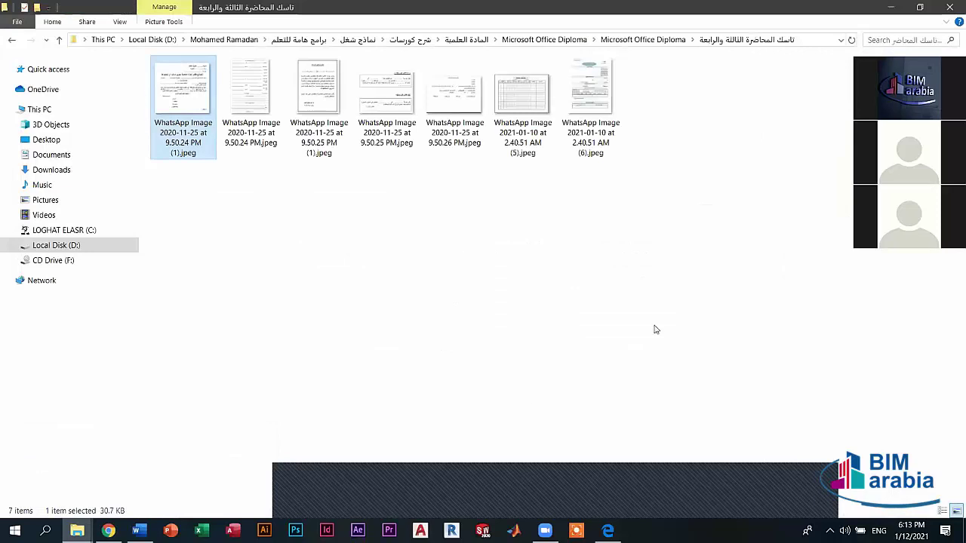
key("Return")
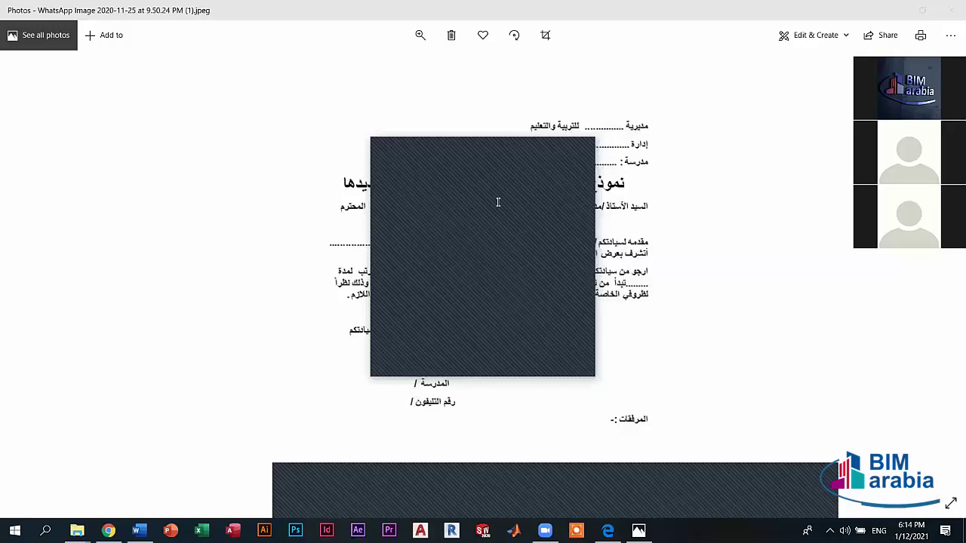
Step through the form images to the 9.50.26 PM return-from-leave form and zoom in.
left_click(591, 145)
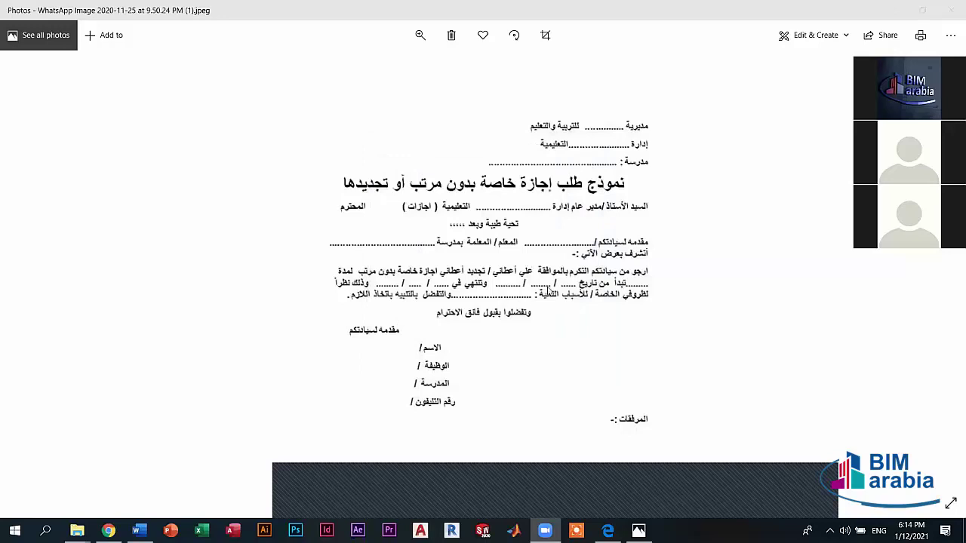
key("Right")
key("Right")
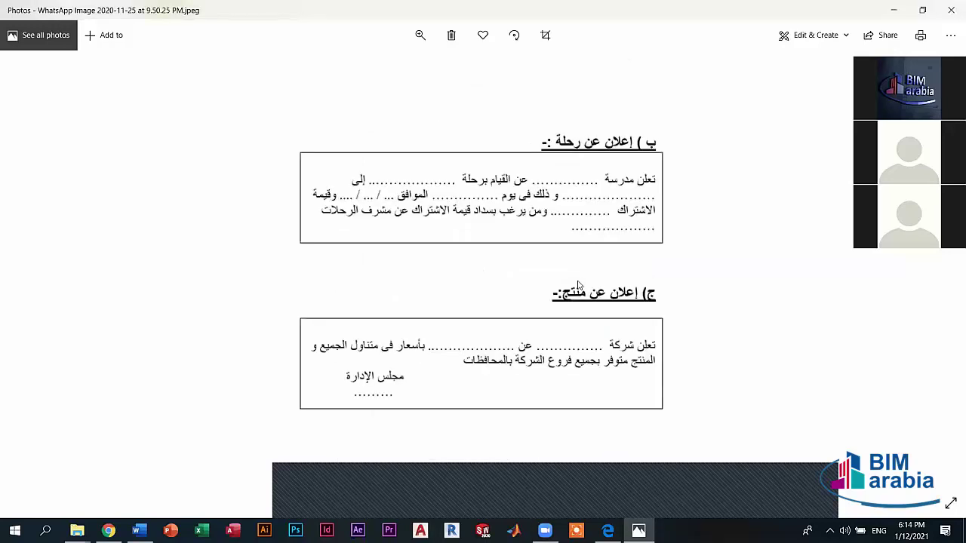
key("Right")
key("Right")
key("Left")
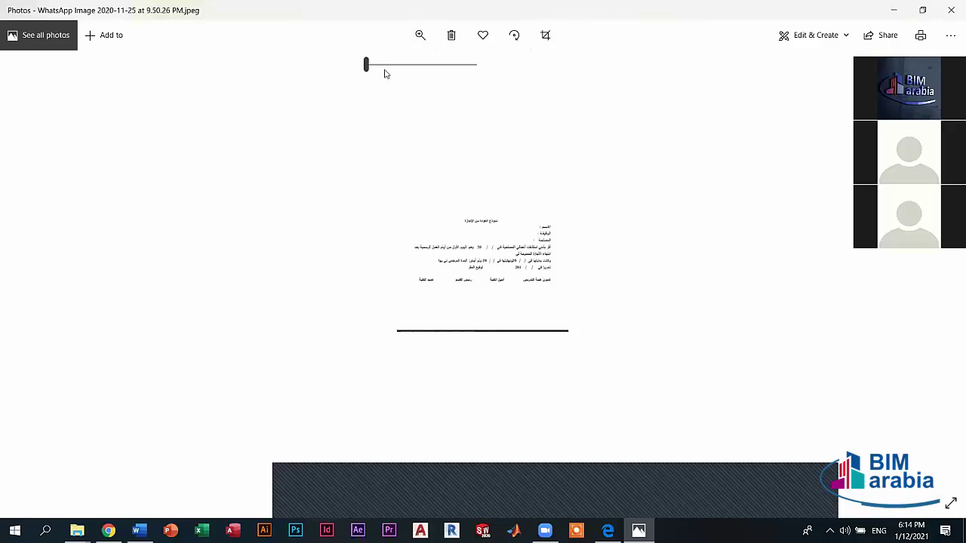
scroll(308, 285, "up", 2)
scroll(296, 314, "up", 1)
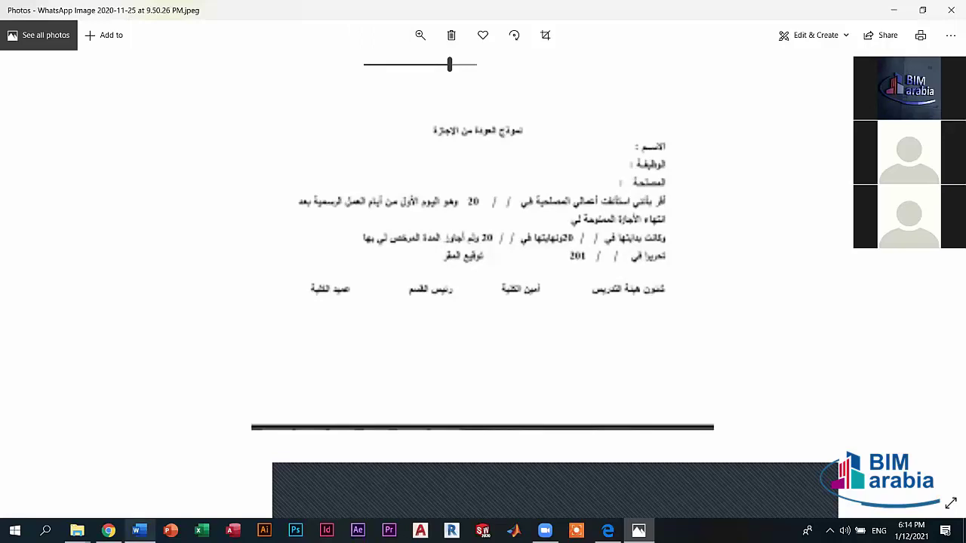
Back in Word, add a bottom border under the empty line, then undo it.
key("alt+Tab")
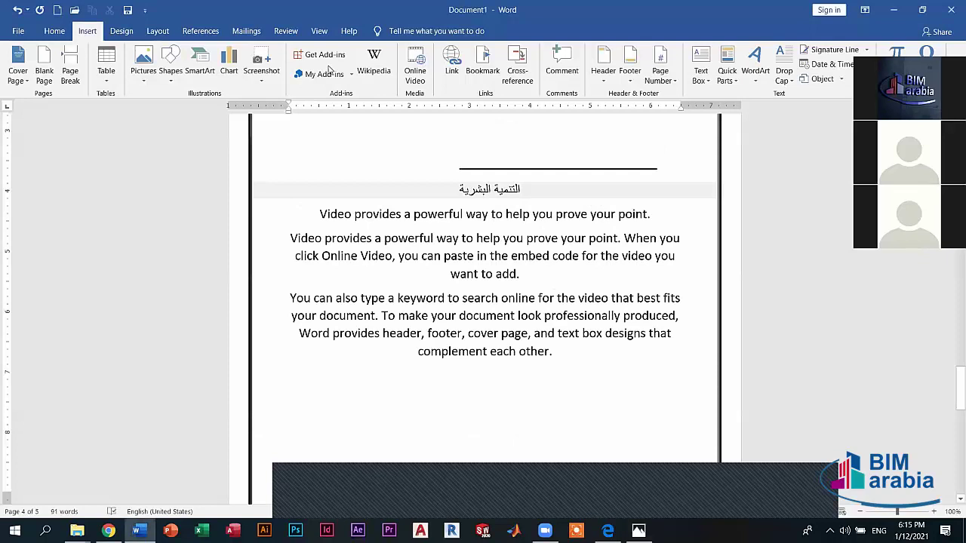
scroll(413, 80, "up", 1)
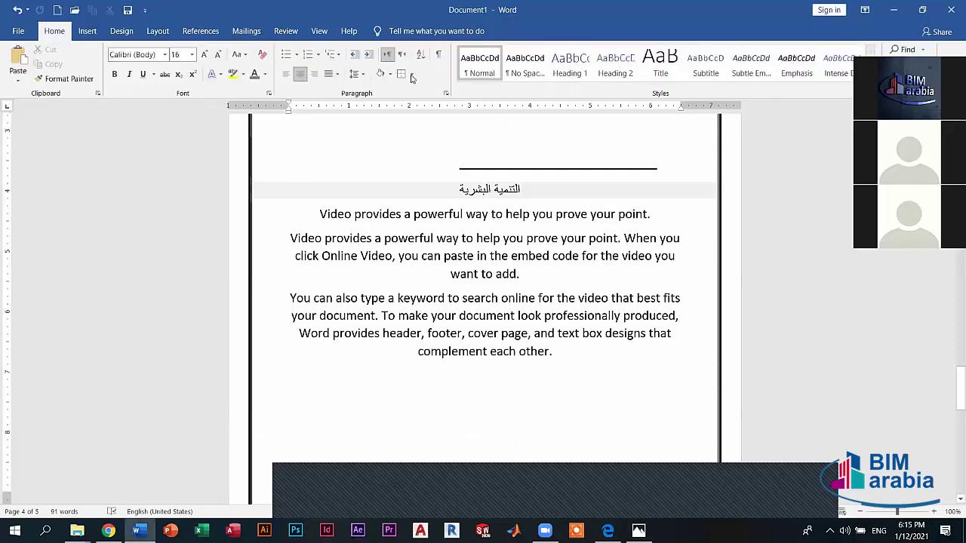
left_click(411, 74)
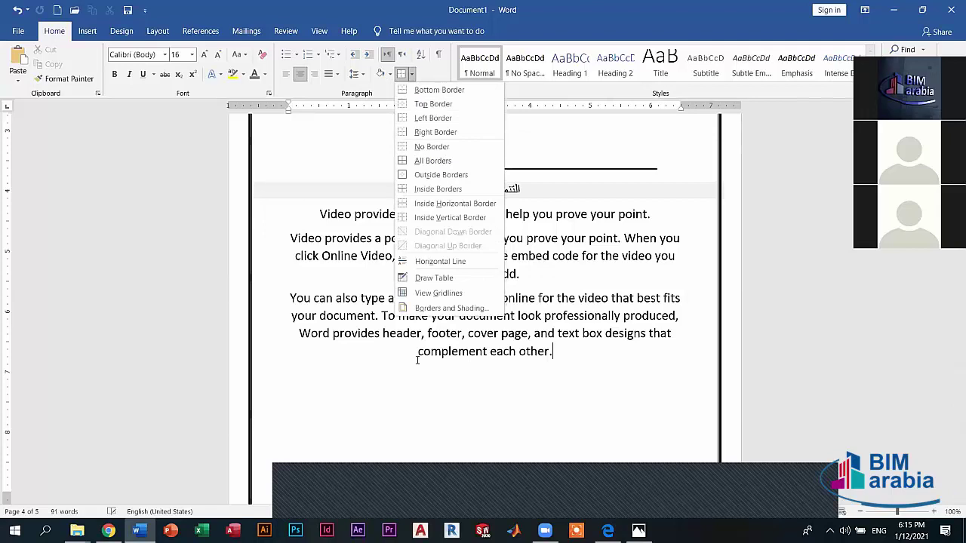
left_click(537, 356)
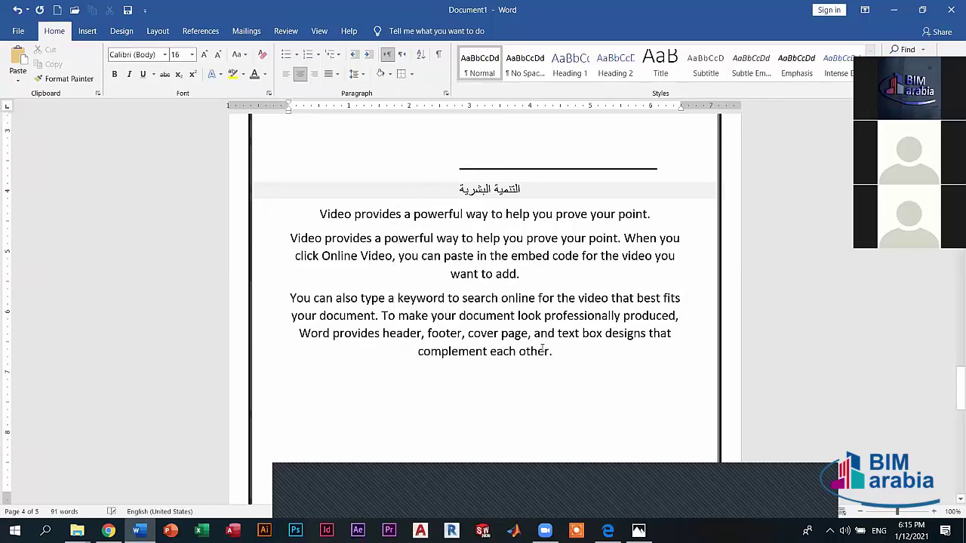
scroll(548, 277, "down", 1)
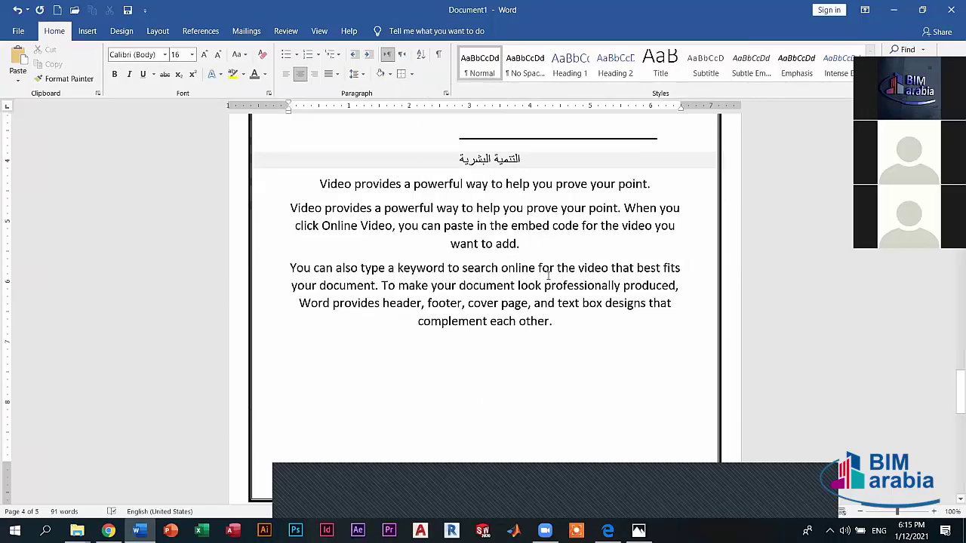
left_click(411, 74)
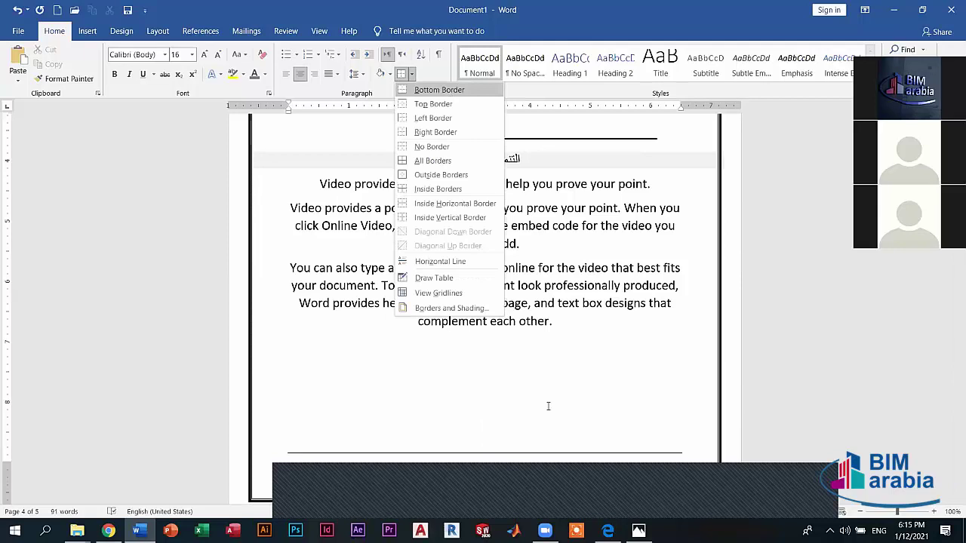
left_click(563, 312)
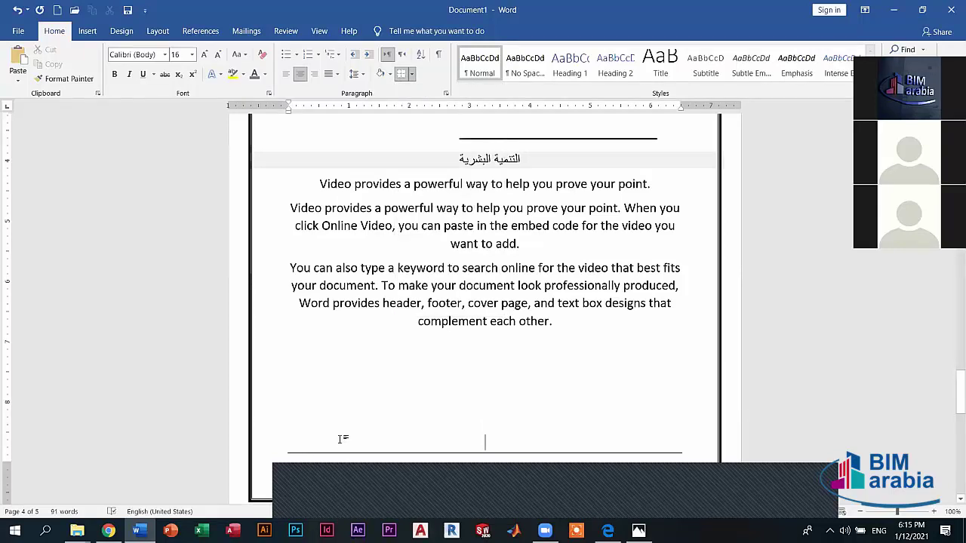
key("ctrl+z")
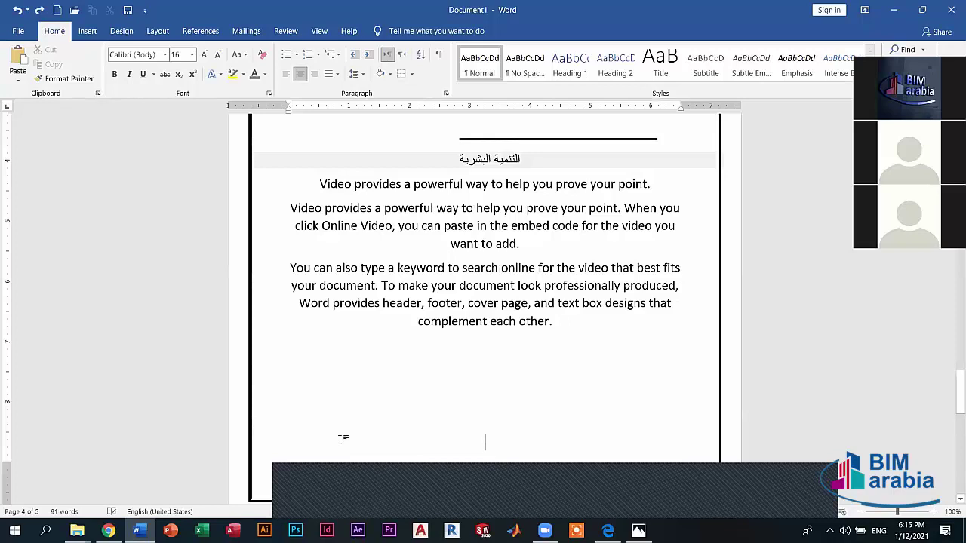
Put the insertion point after the last sentence and switch to the Insert tab.
left_click(343, 439)
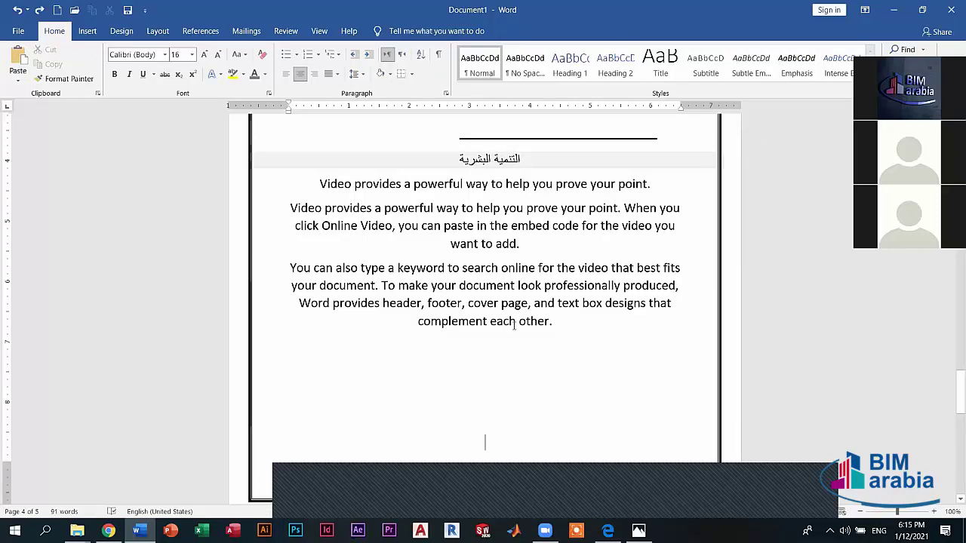
left_click(573, 335)
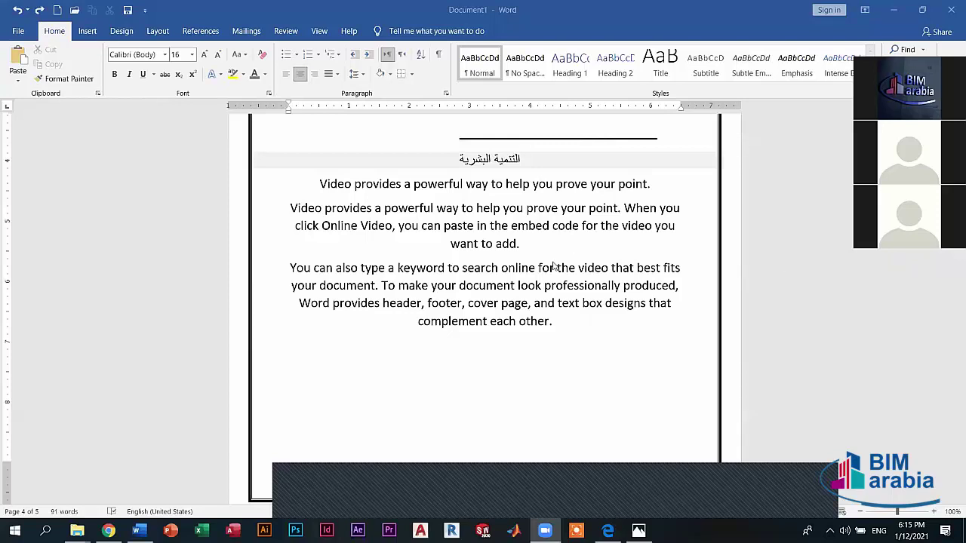
key("alt+n")
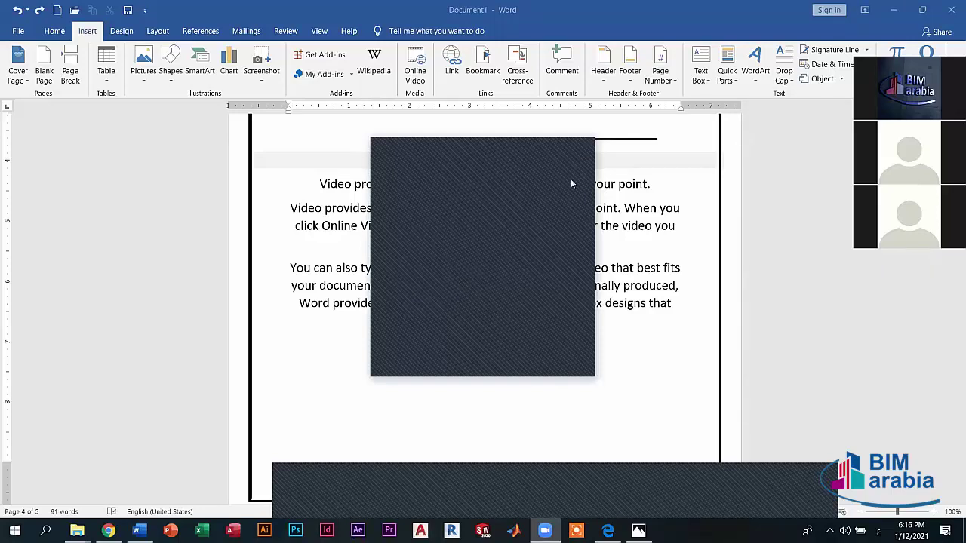
Review Word's language options, selecting English in the display language list.
left_click(18, 31)
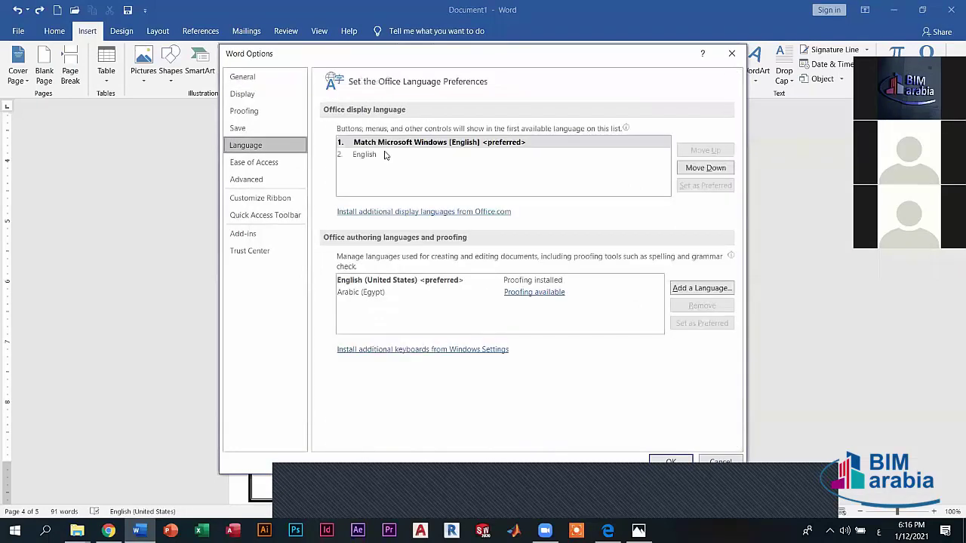
left_click(383, 175)
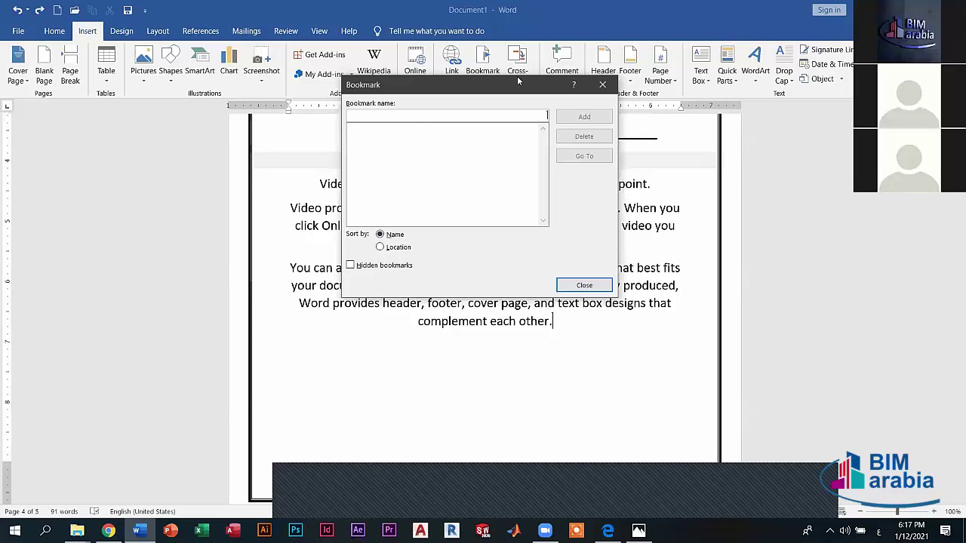
Close the Bookmark dialog, browse the Cross-reference target choices, then cancel without inserting.
key("Escape")
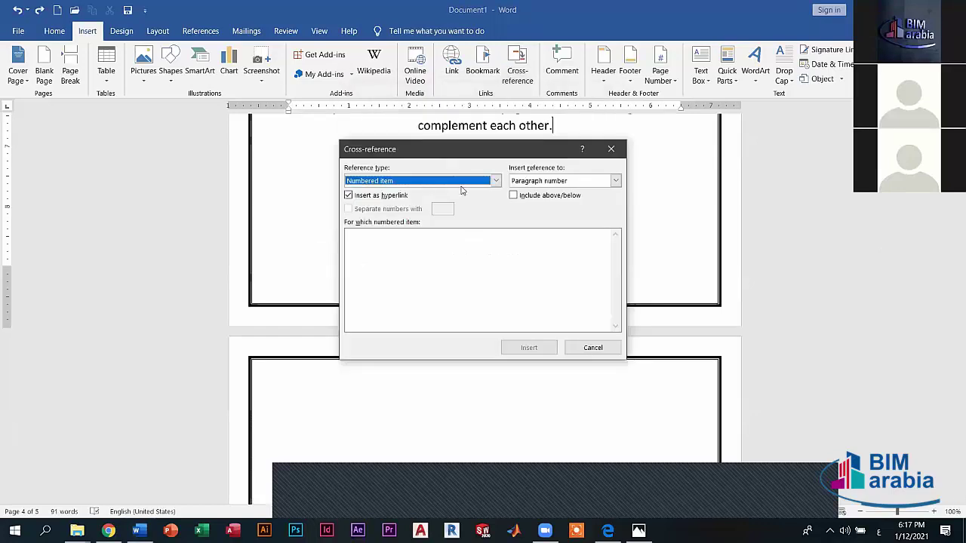
left_click(548, 183)
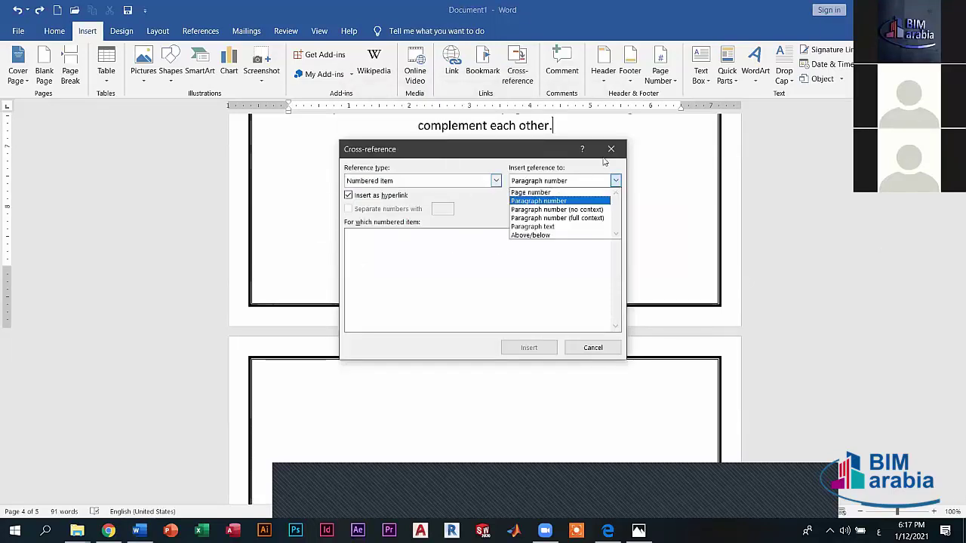
left_click(603, 162)
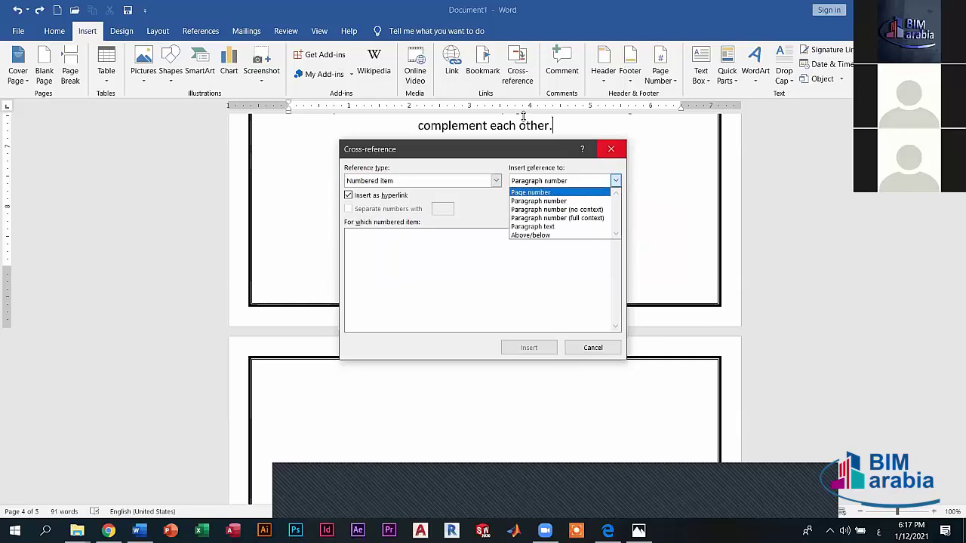
left_click(612, 148)
key("Escape")
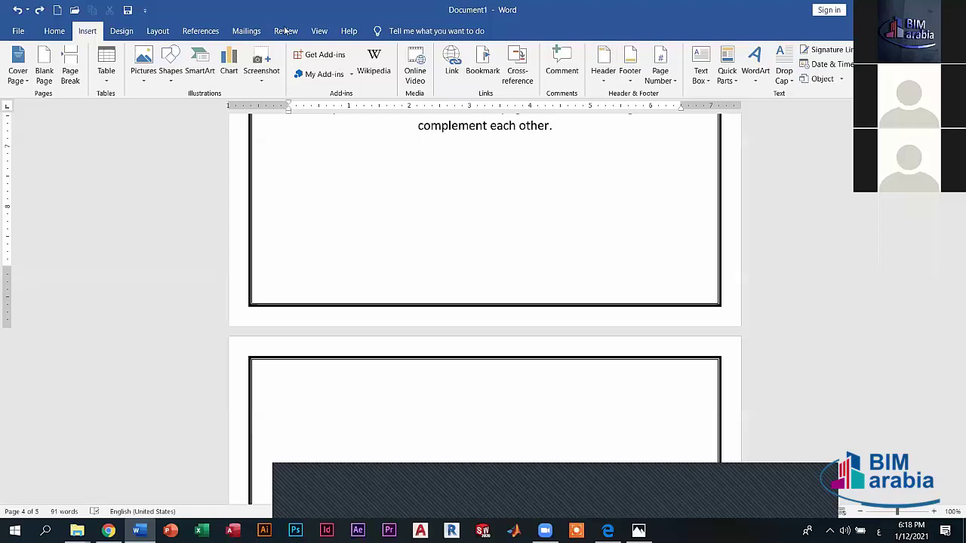
Switch to the Review tab to show the spelling, comment and tracking tools.
scroll(323, 30, "down", 4)
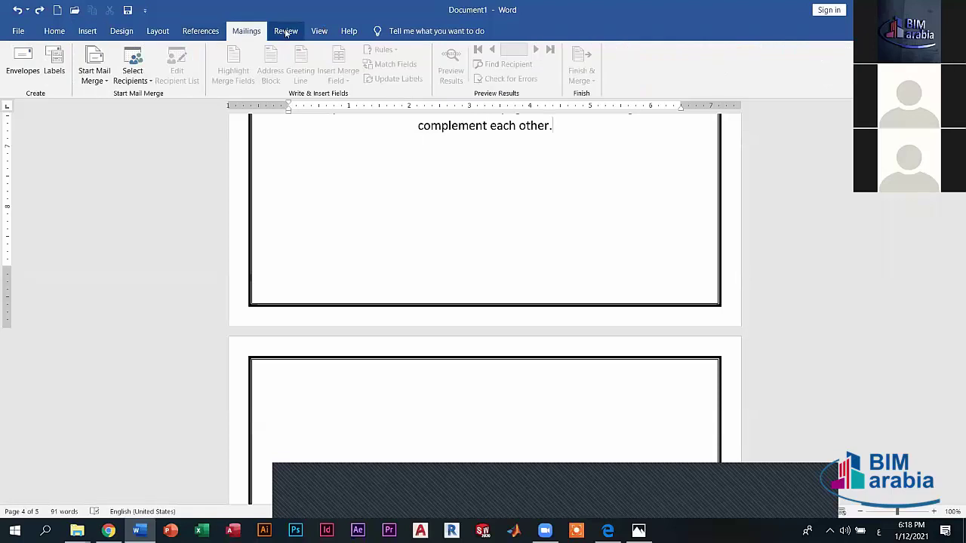
scroll(285, 31, "down", 2)
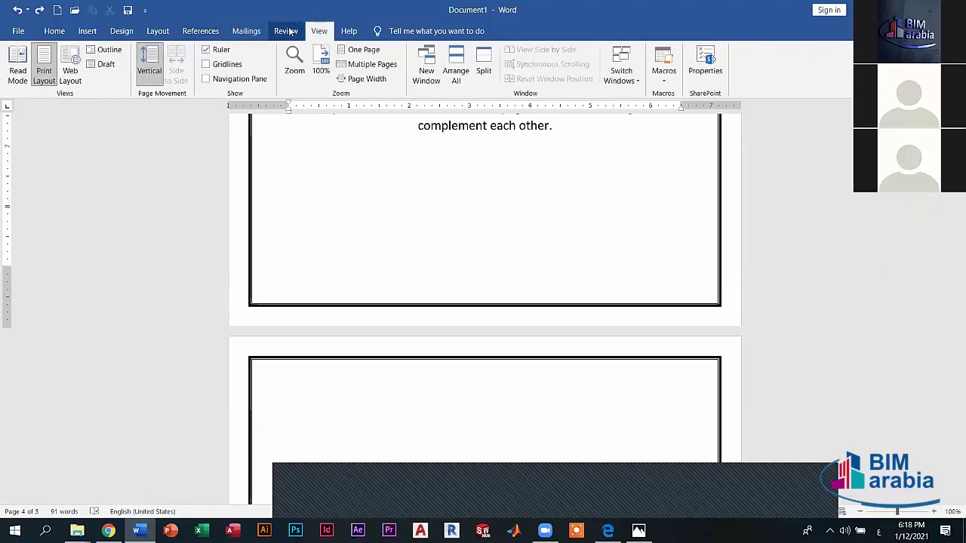
left_click(286, 31)
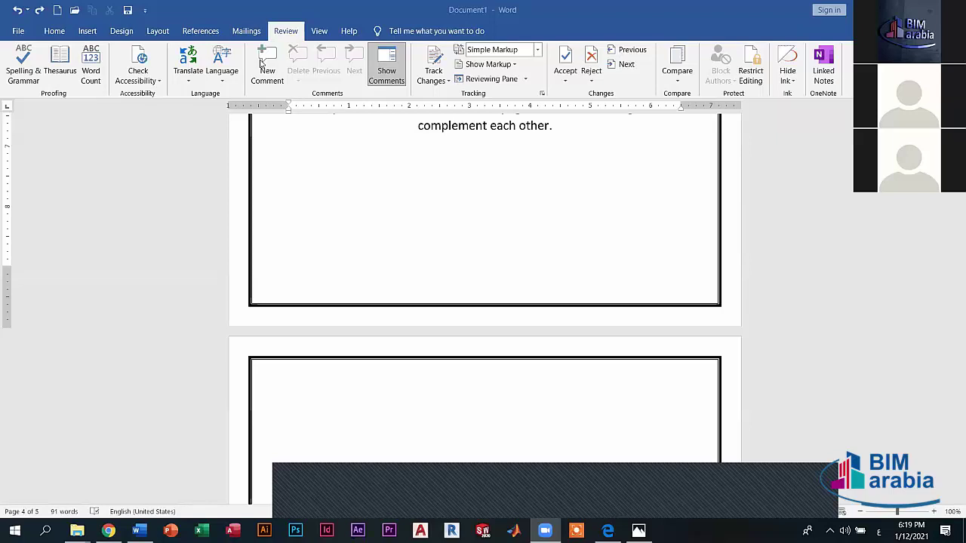
Open the Header gallery from the Insert tab.
left_click(89, 31)
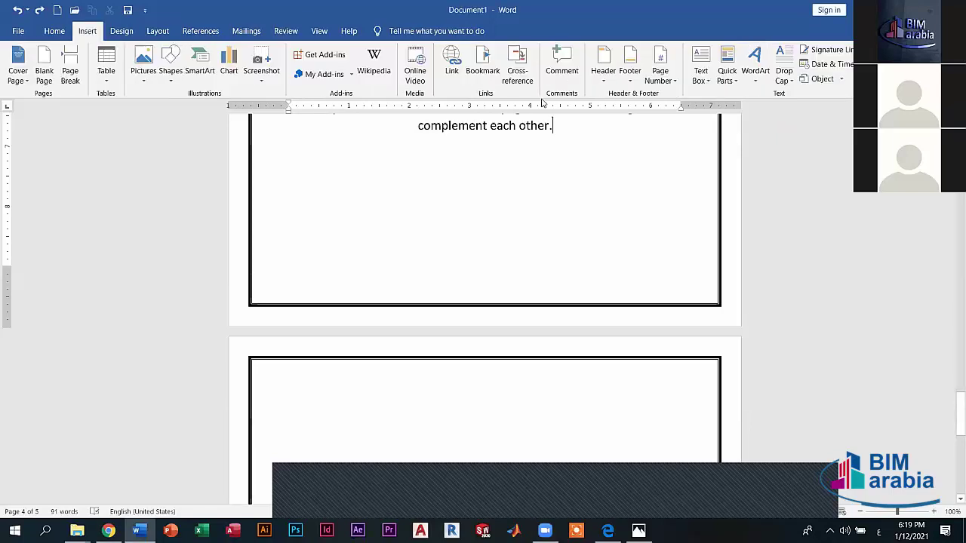
left_click(607, 79)
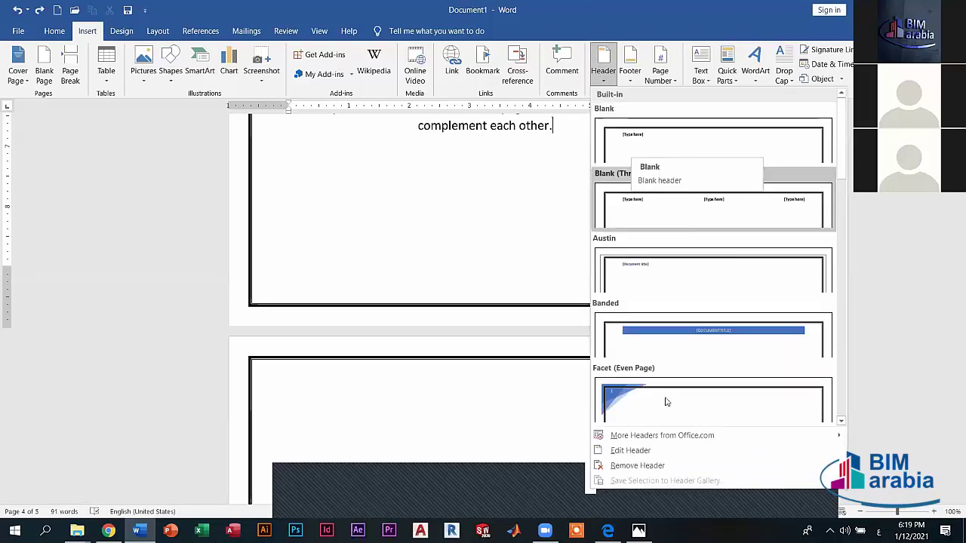
Insert the Blank (Three Columns) header with its three [Type here] placeholders.
left_click(672, 436)
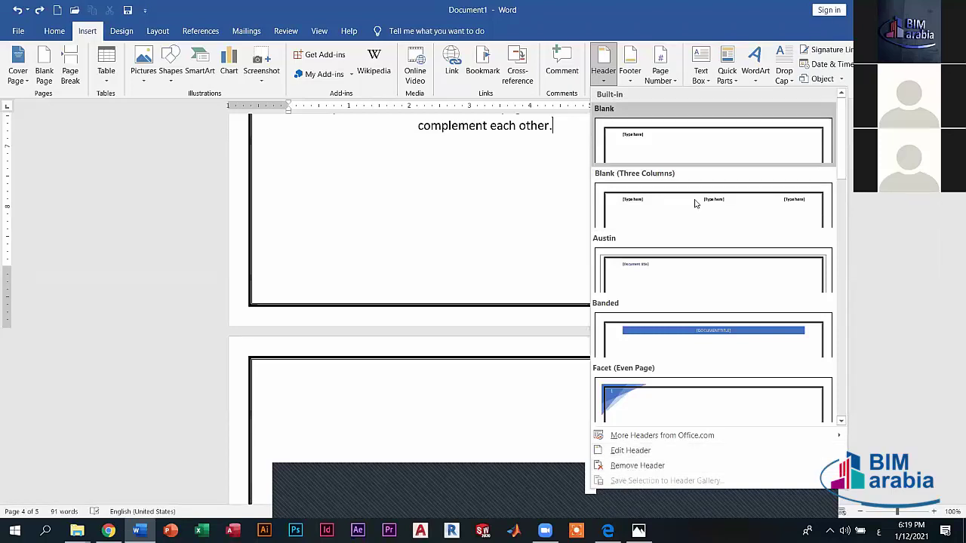
left_click(633, 205)
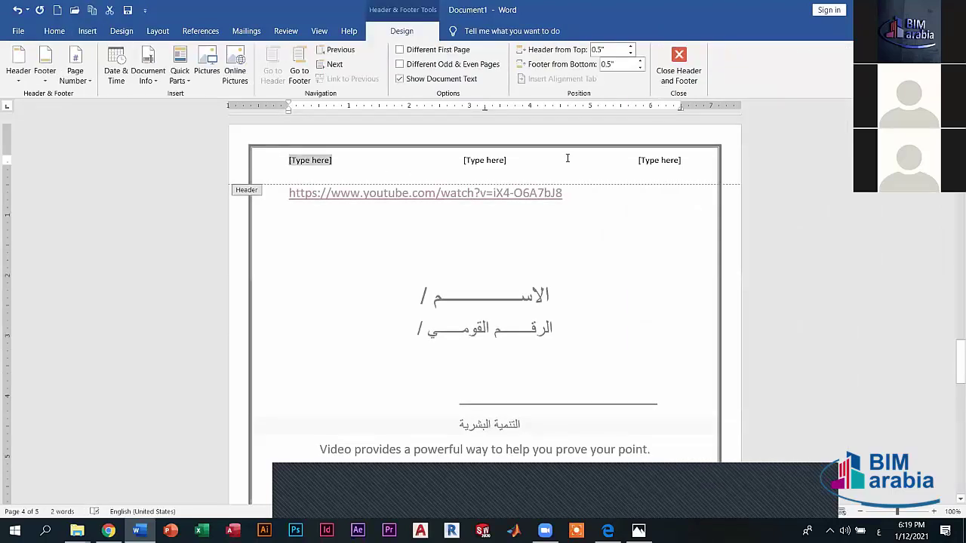
Fill the header with اوفيس on the right, وورد in the centre and بيم ارابيا on the left.
key("Right")
key("Right")
left_click(704, 159)
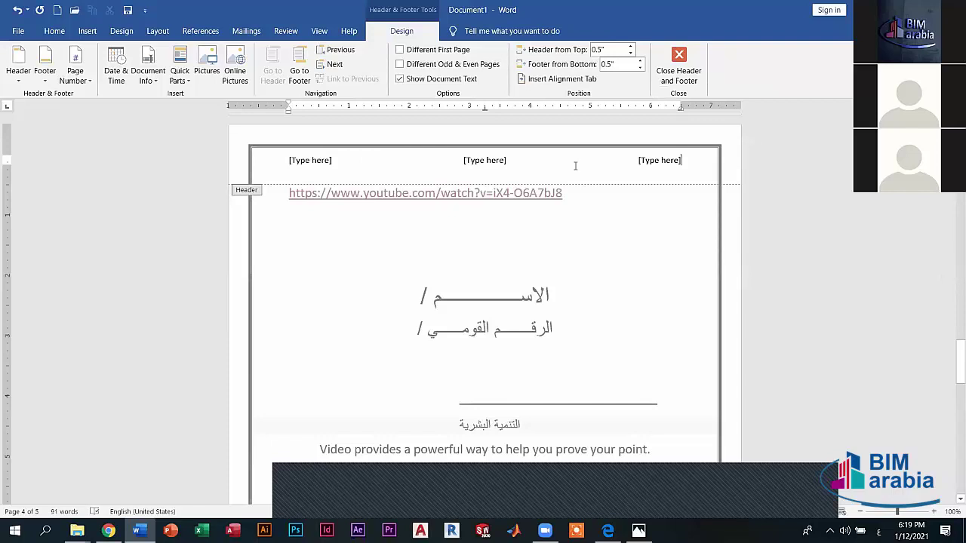
left_click(654, 163)
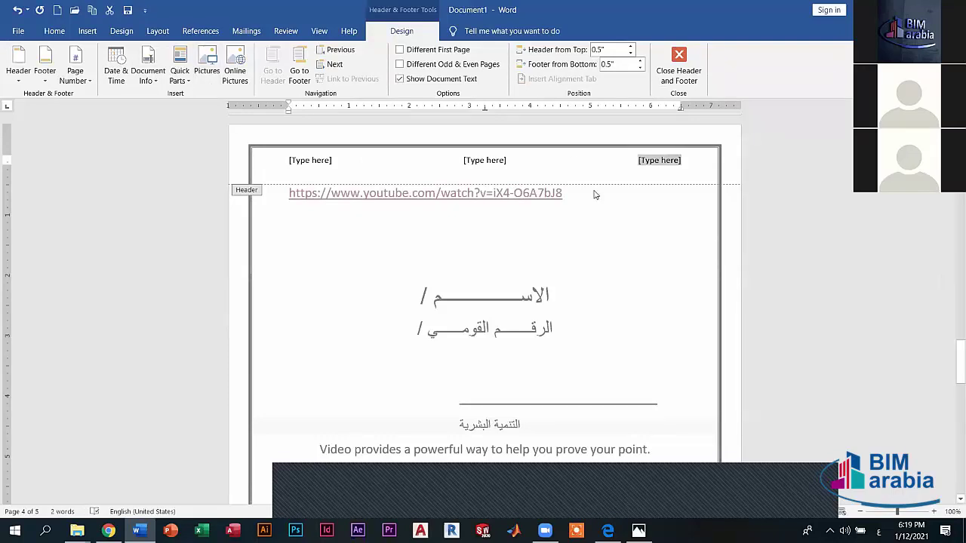
key("Delete")
type("ا")
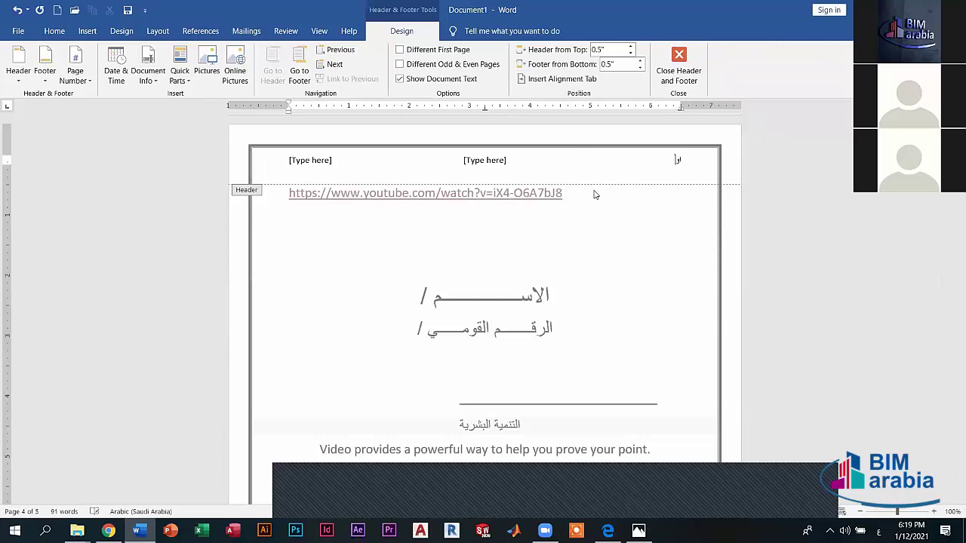
type("فيس")
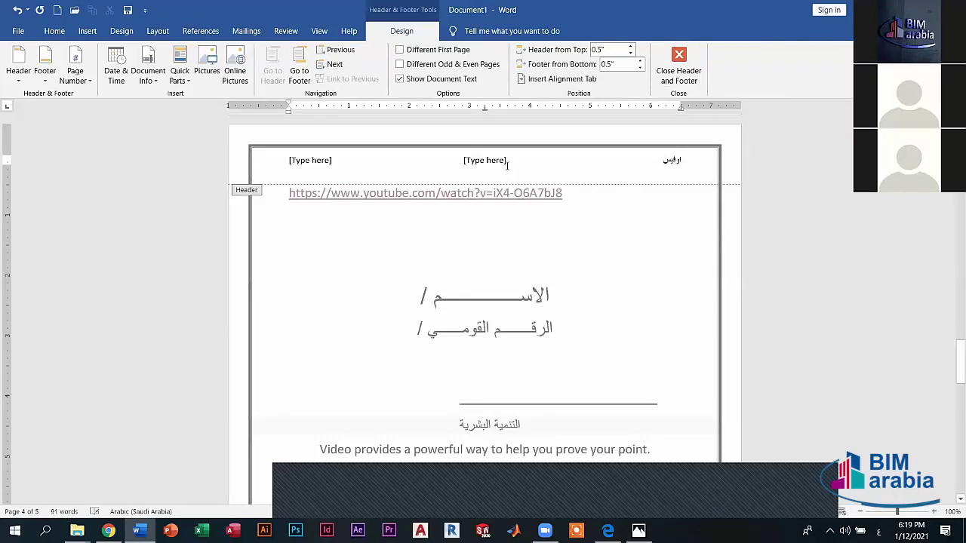
left_click(506, 161)
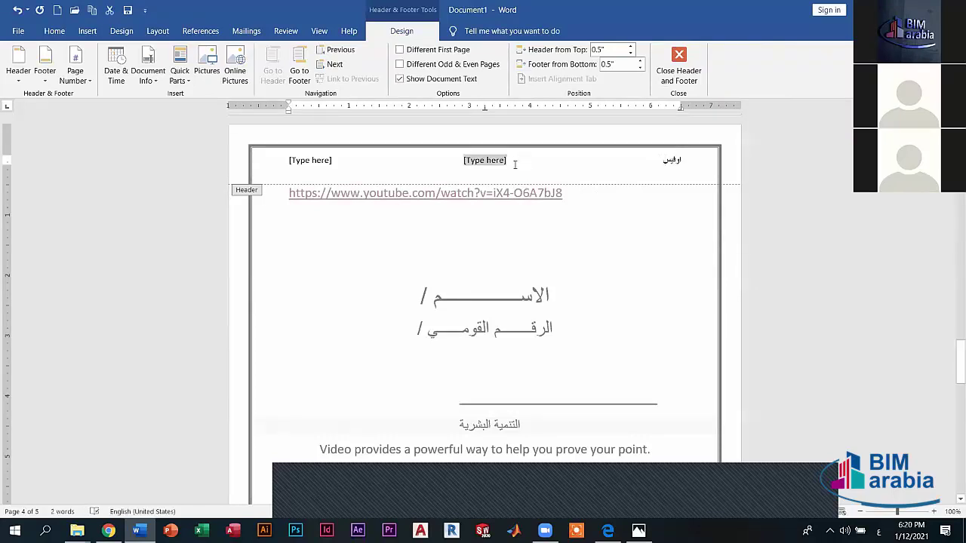
type("وورد")
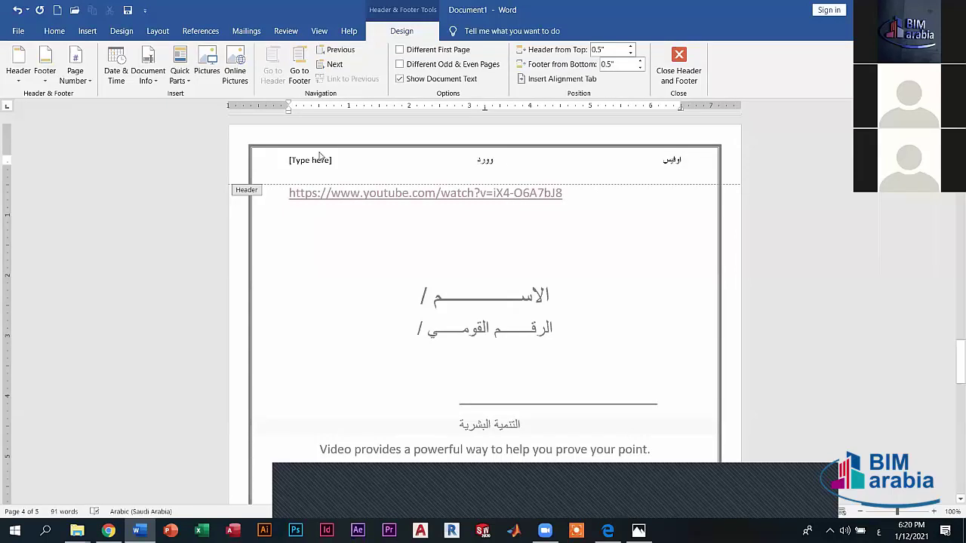
left_click(320, 158)
type("ب")
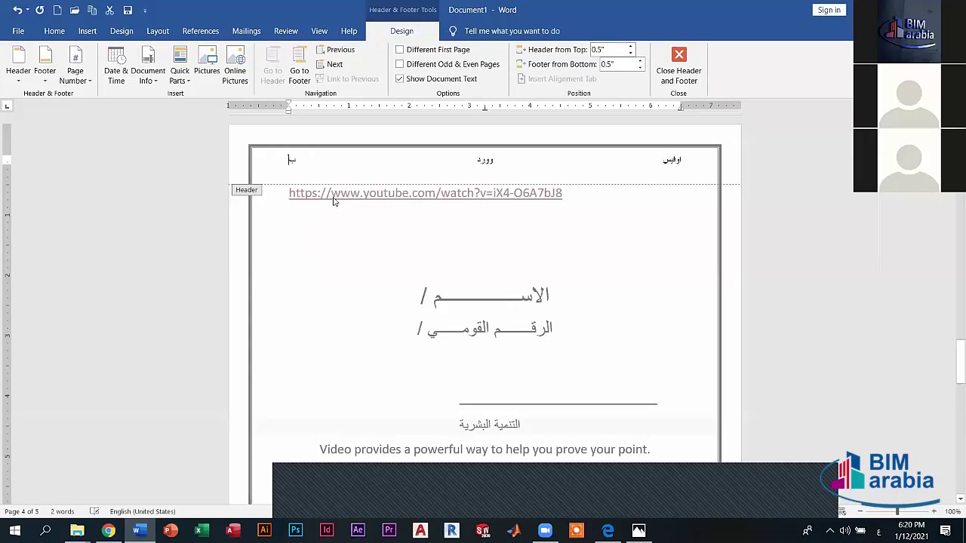
type("يم ارابيا")
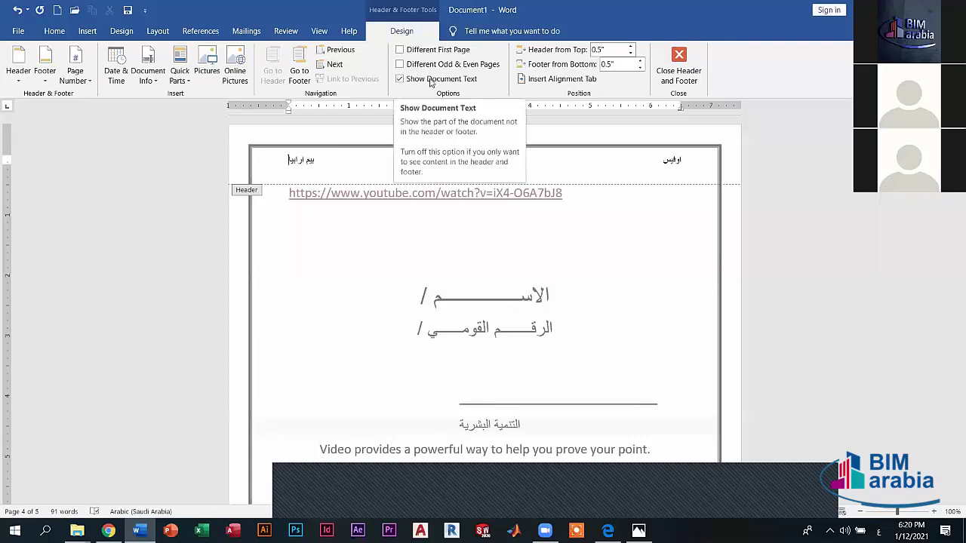
Turn on Different Odd & Even Pages so the even-page header stays empty.
scroll(519, 204, "down", 2)
scroll(595, 239, "down", 3)
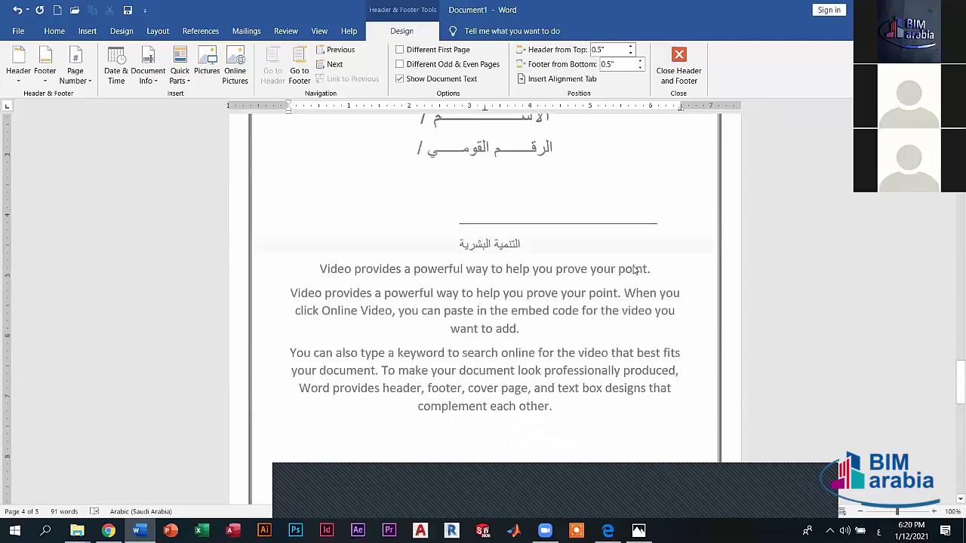
scroll(732, 279, "down", 5)
scroll(733, 282, "down", 4)
scroll(826, 332, "up", 1)
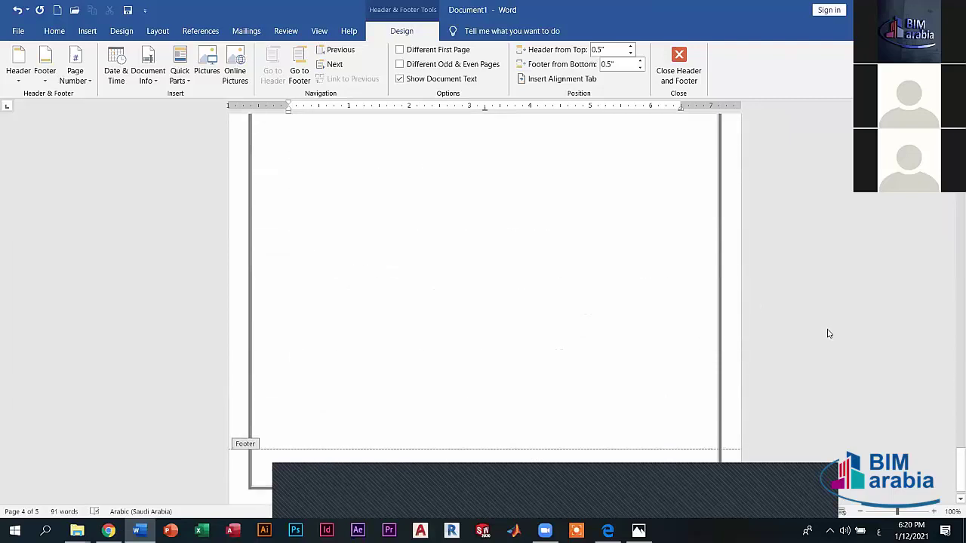
scroll(800, 297, "up", 12)
scroll(802, 299, "up", 2)
scroll(802, 299, "up", 5)
scroll(679, 226, "down", 10)
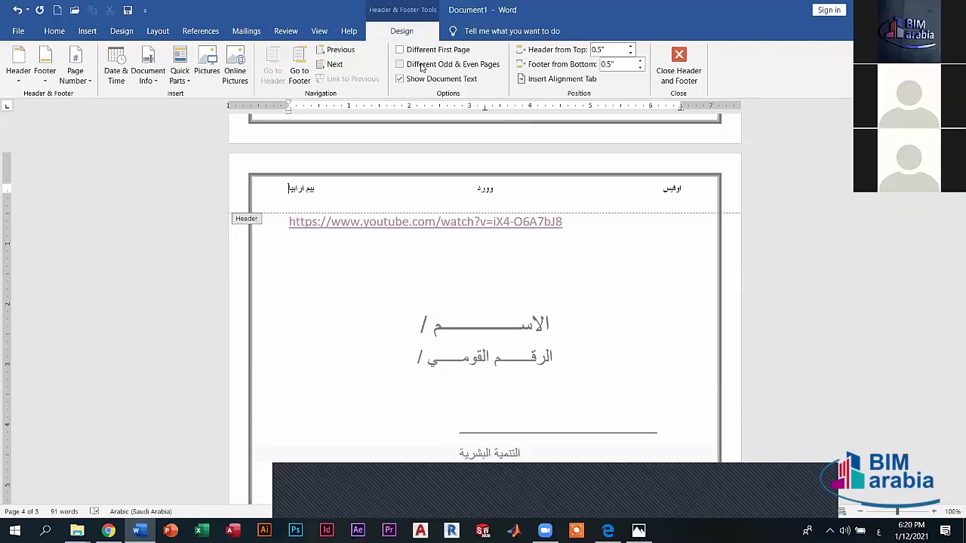
left_click(423, 65)
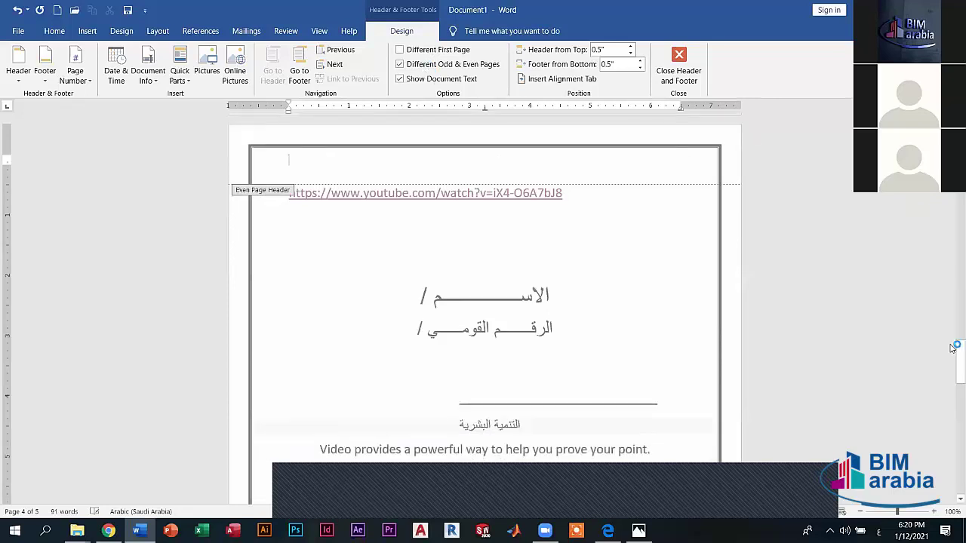
Close header editing and scroll through the pages to check the headers.
left_click(676, 57)
scroll(898, 249, "down", 5)
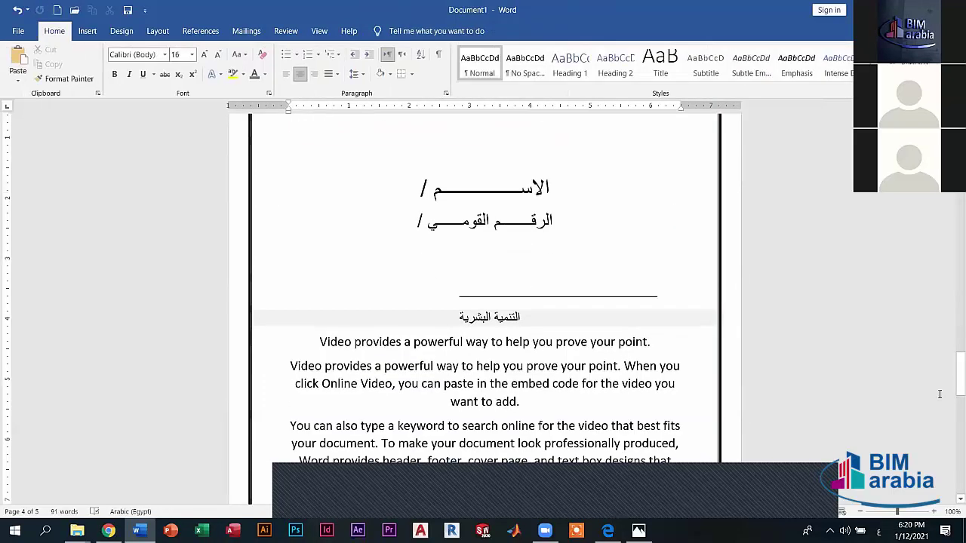
mouse_move(953, 460)
left_mouse_down()
mouse_move(952, 204)
mouse_move(952, 403)
left_mouse_up()
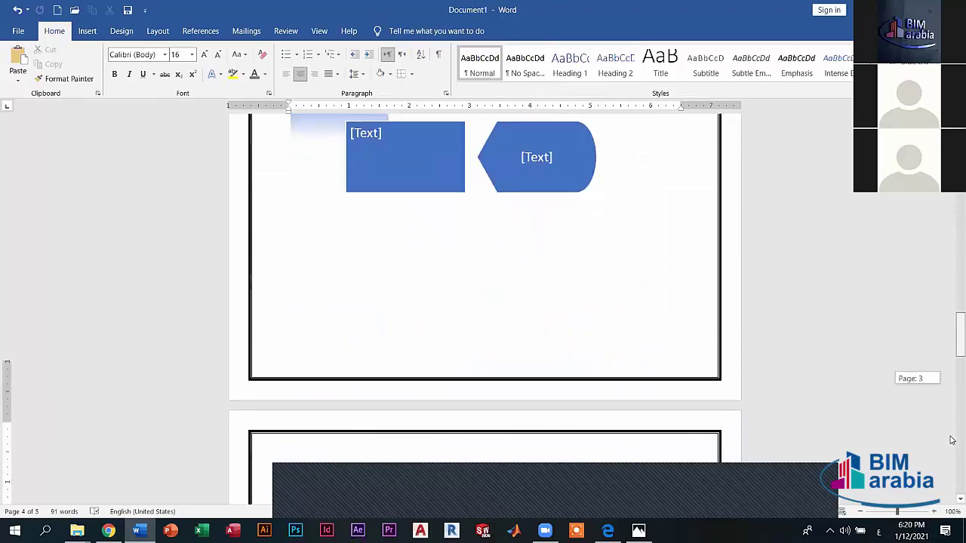
left_click_drag(952, 403, 951, 439)
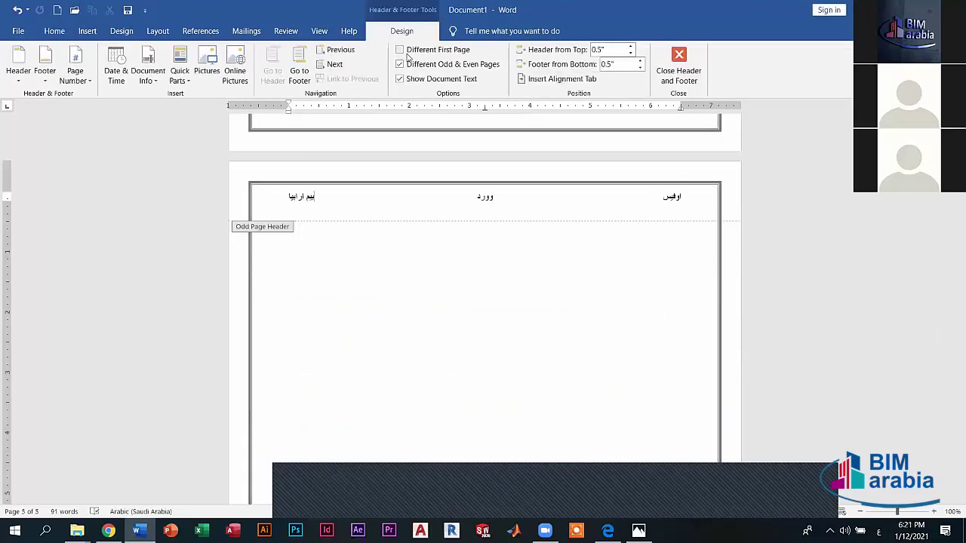
Switch off Different Odd & Even Pages, turn on Different First Page, and close header editing.
left_click(401, 64)
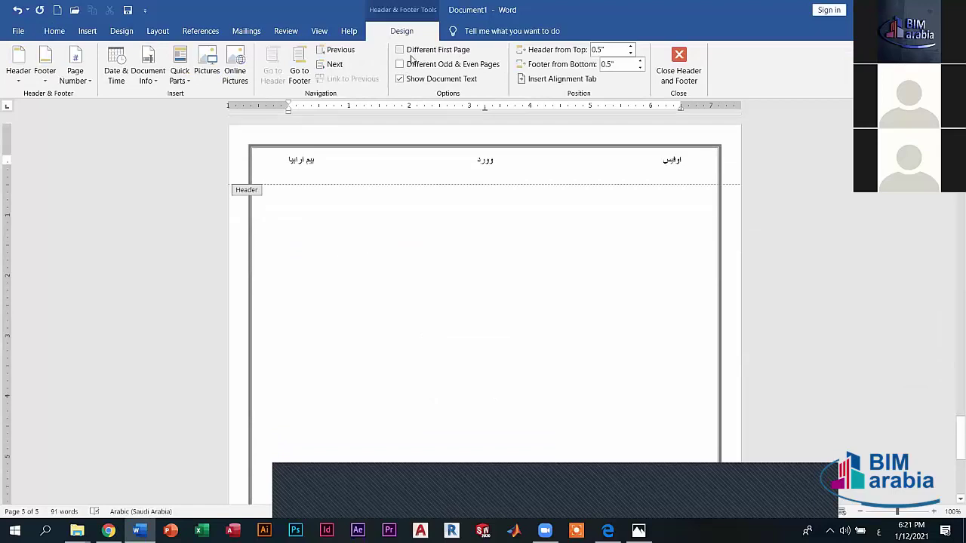
left_click(403, 50)
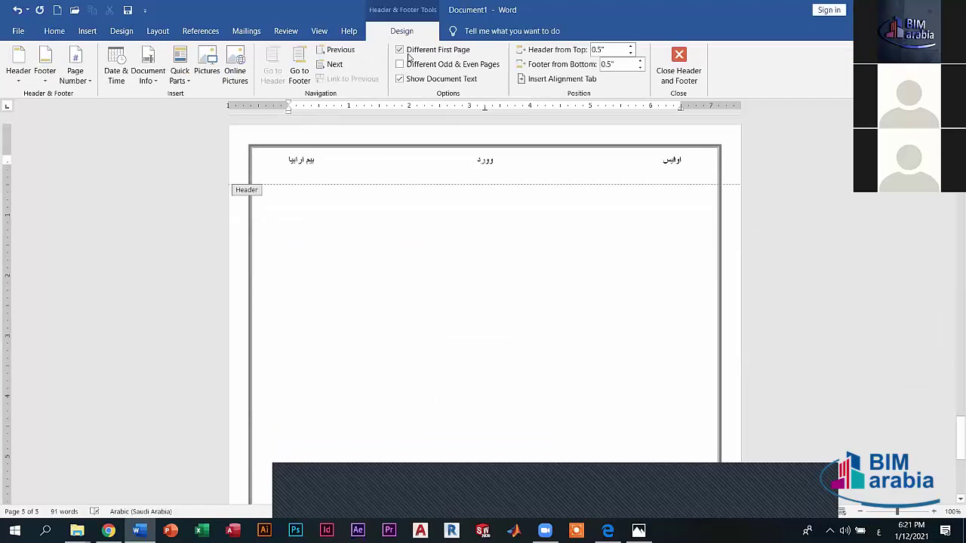
left_click(679, 70)
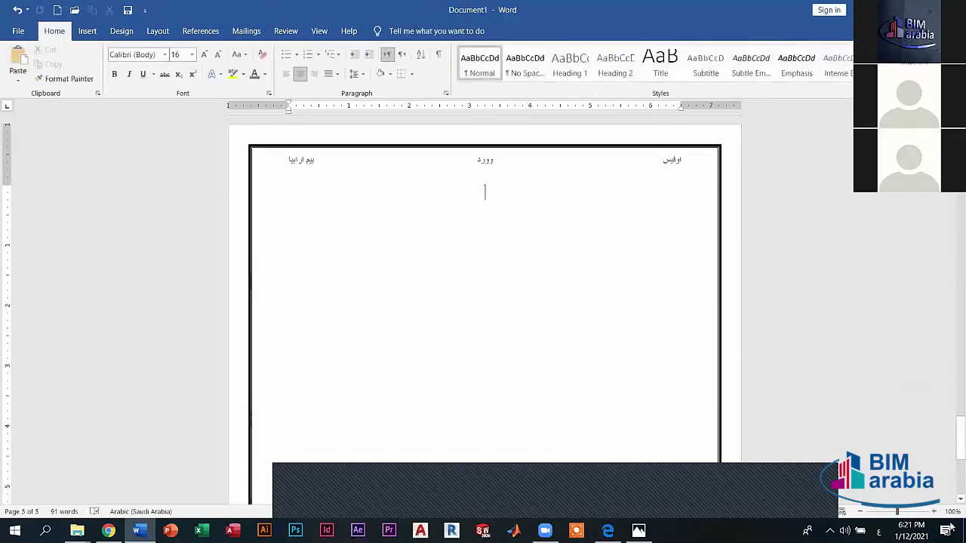
mouse_move(960, 438)
left_mouse_down()
mouse_move(959, 453)
mouse_move(953, 197)
left_mouse_up()
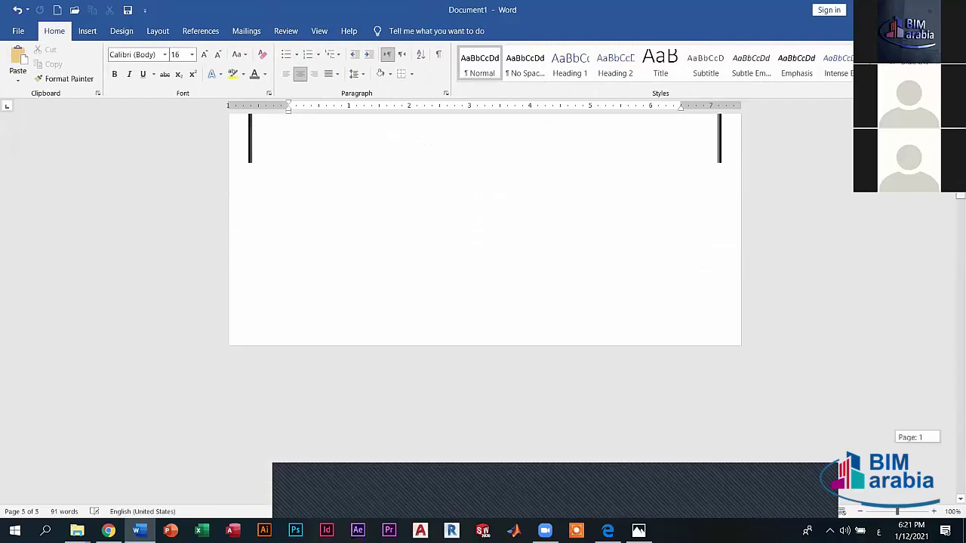
scroll(770, 466, "down", 3)
scroll(788, 485, "down", 12)
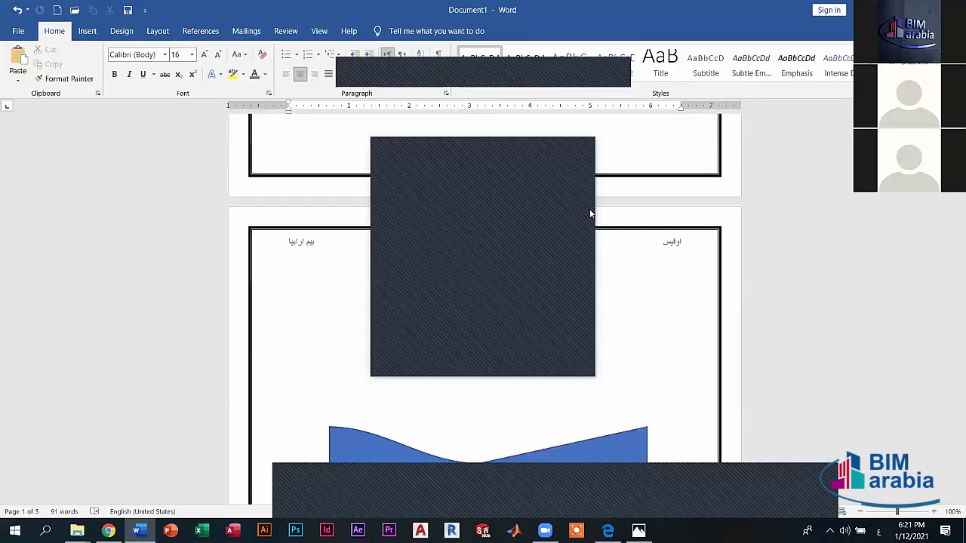
Dismiss the popup, reopen the header, and uncheck Different First Page.
left_click(568, 144)
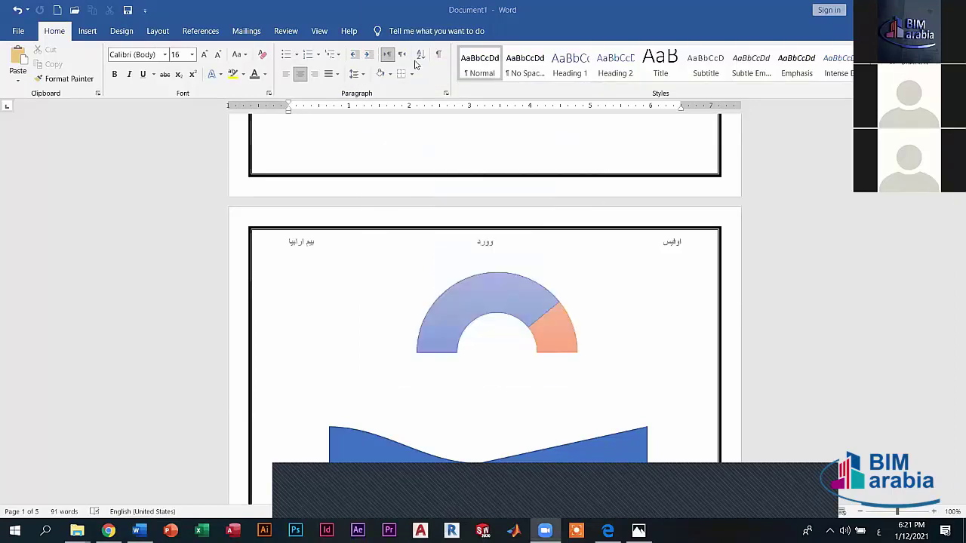
double_click(680, 243)
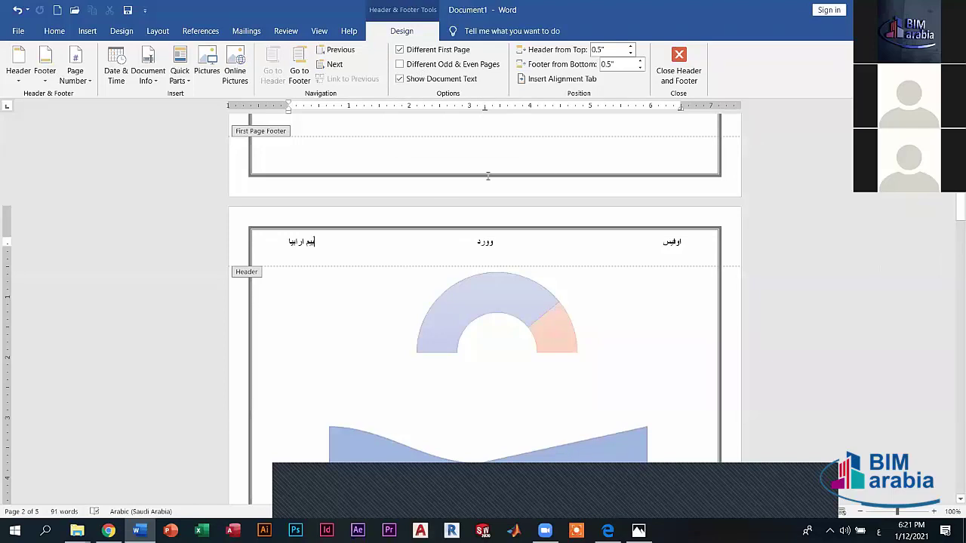
left_click(406, 51)
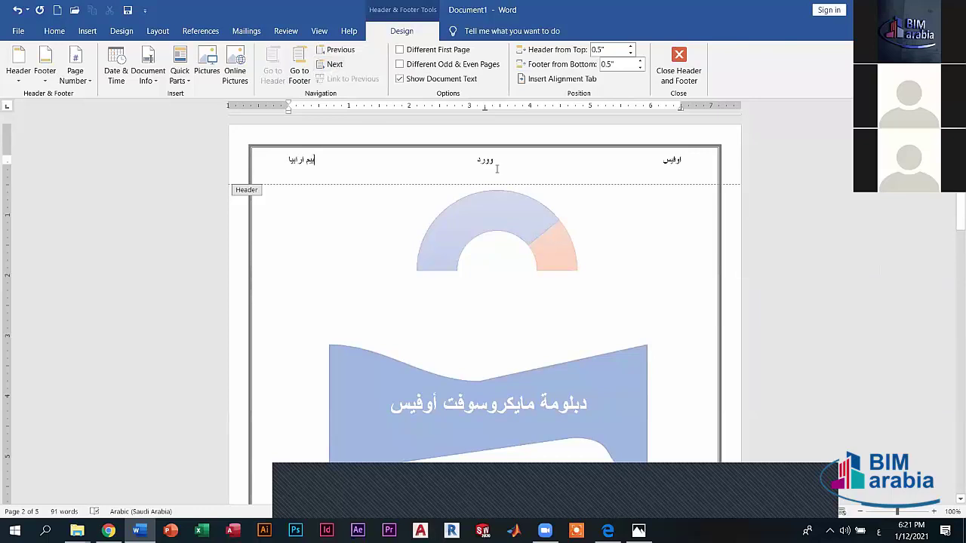
Switch between the page's footer and header twice, ending back in the header.
left_click(329, 65)
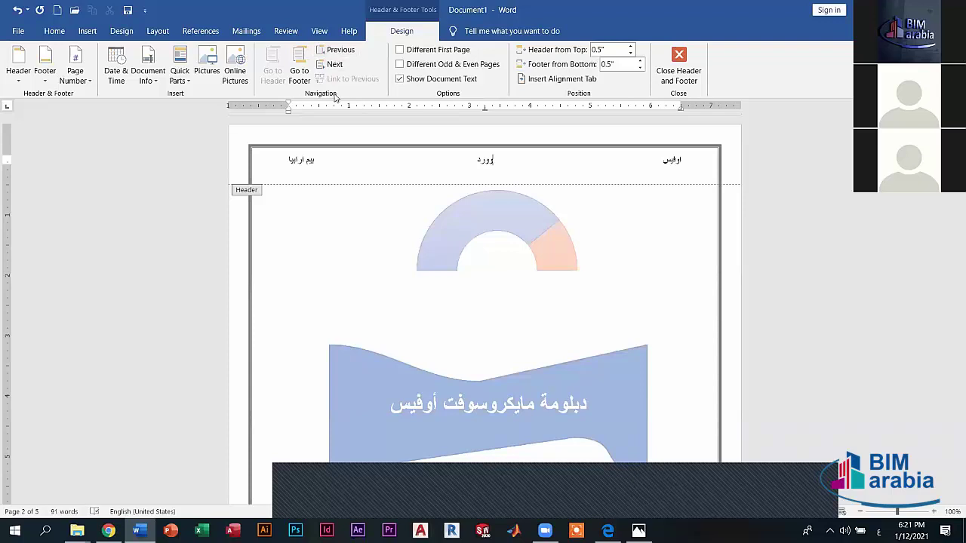
left_click(307, 70)
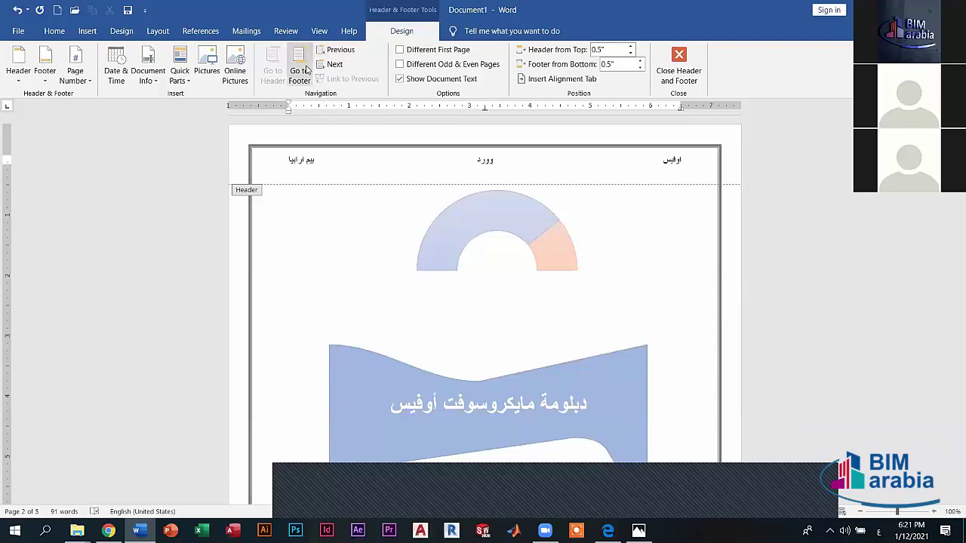
left_click(275, 74)
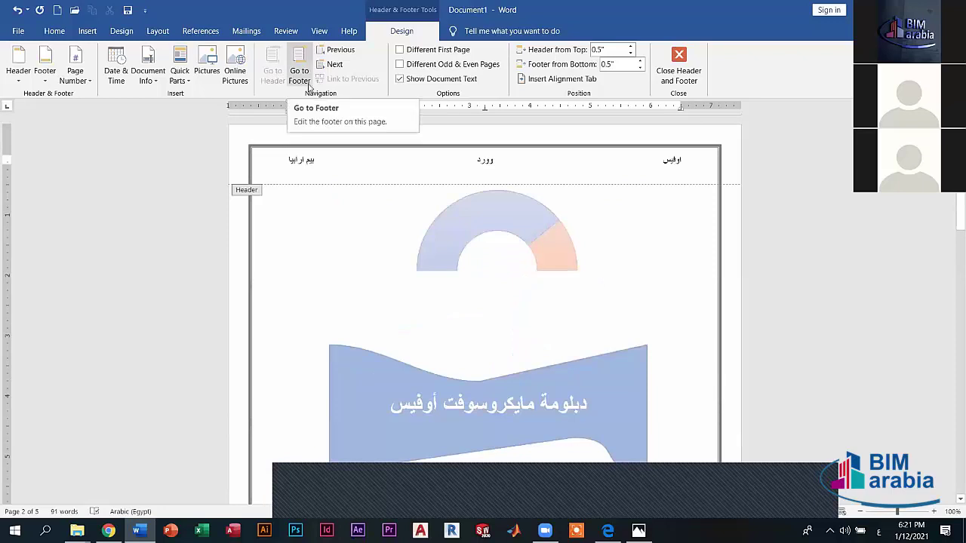
left_click(303, 73)
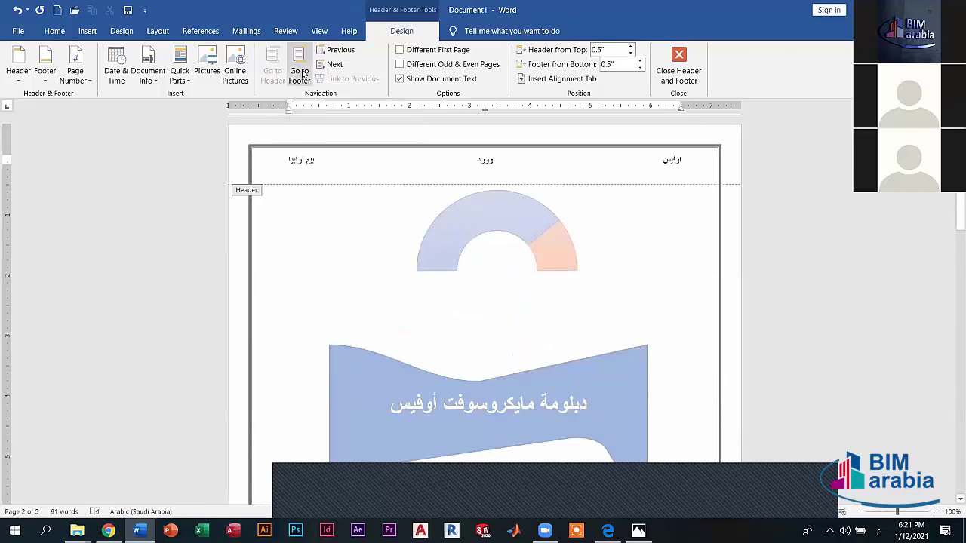
left_click(273, 69)
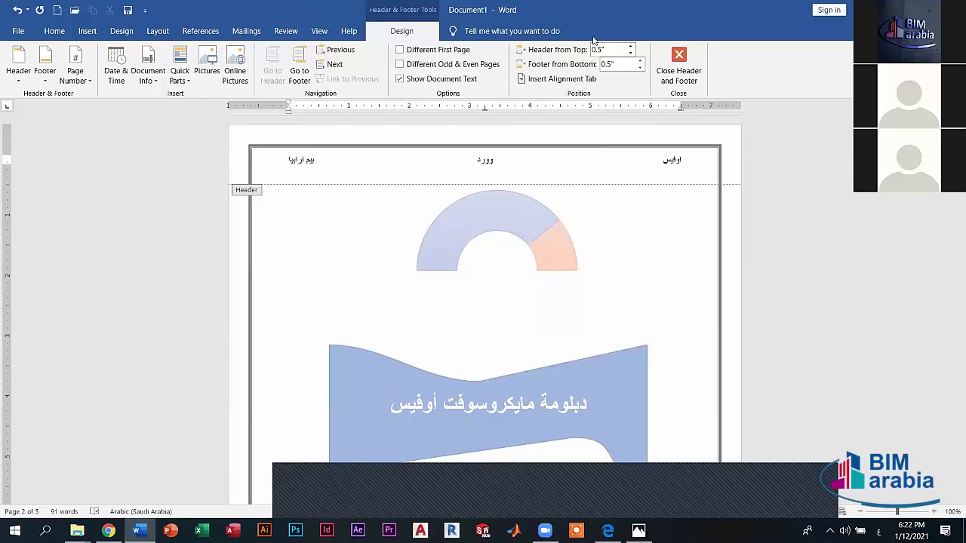
Keep the header 0.5" from the top, set the footer 0.2" from the bottom, and open Alignment Tab settings.
left_click(631, 46)
left_click(631, 46)
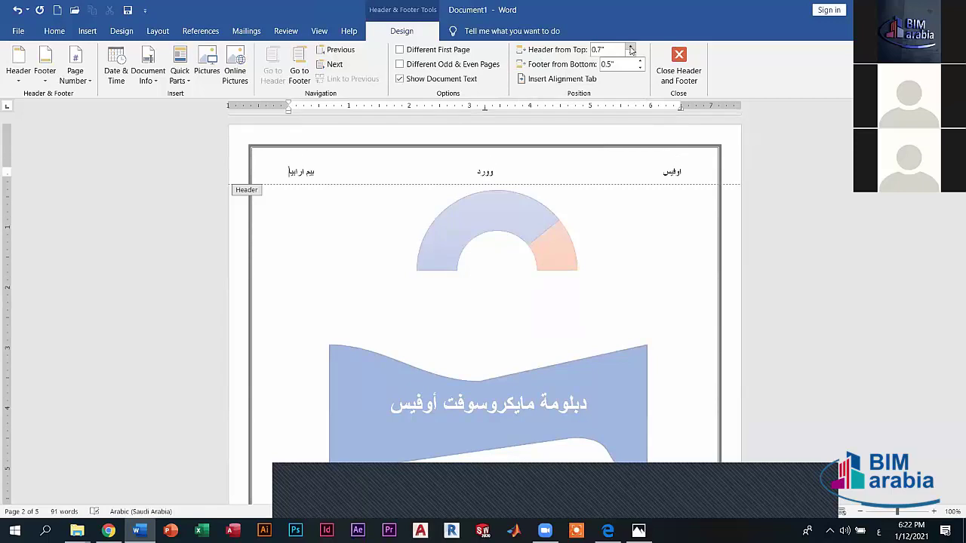
left_click(630, 53)
left_click(631, 53)
left_click(640, 67)
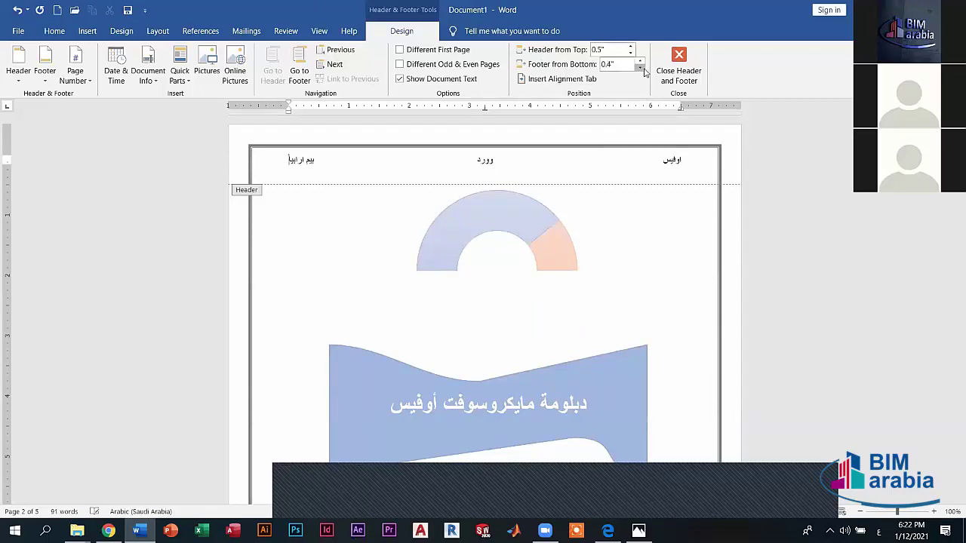
left_click(562, 78)
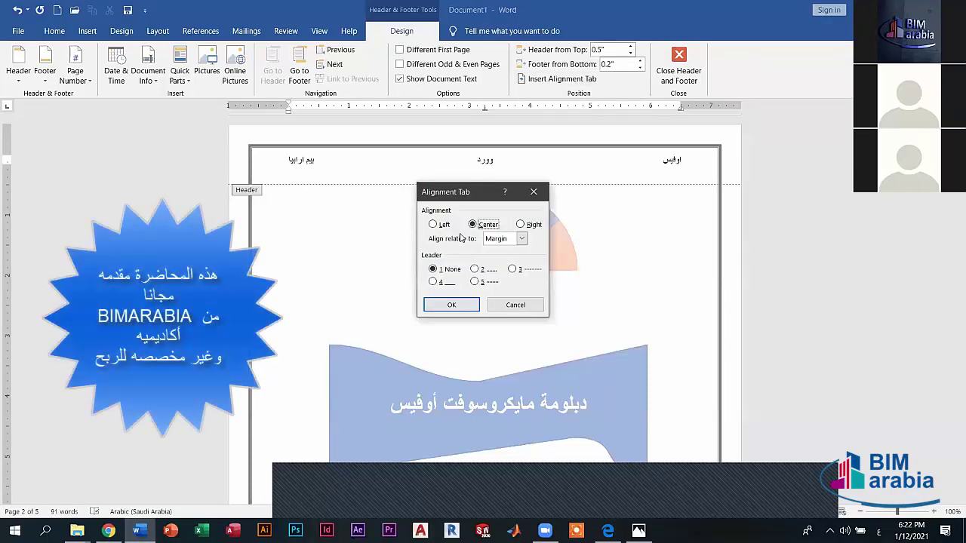
Insert a Center alignment tab aligned relative to the margin.
left_click(521, 238)
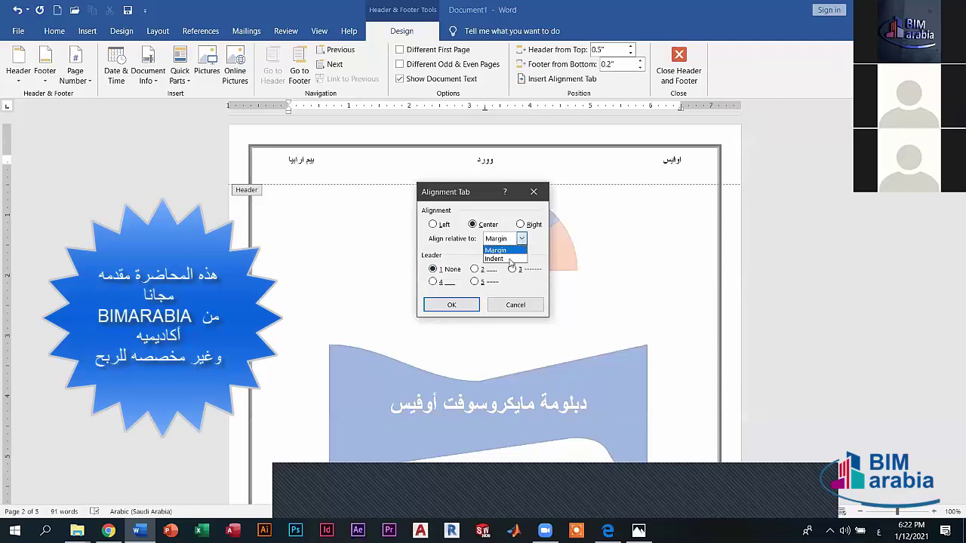
left_click(510, 259)
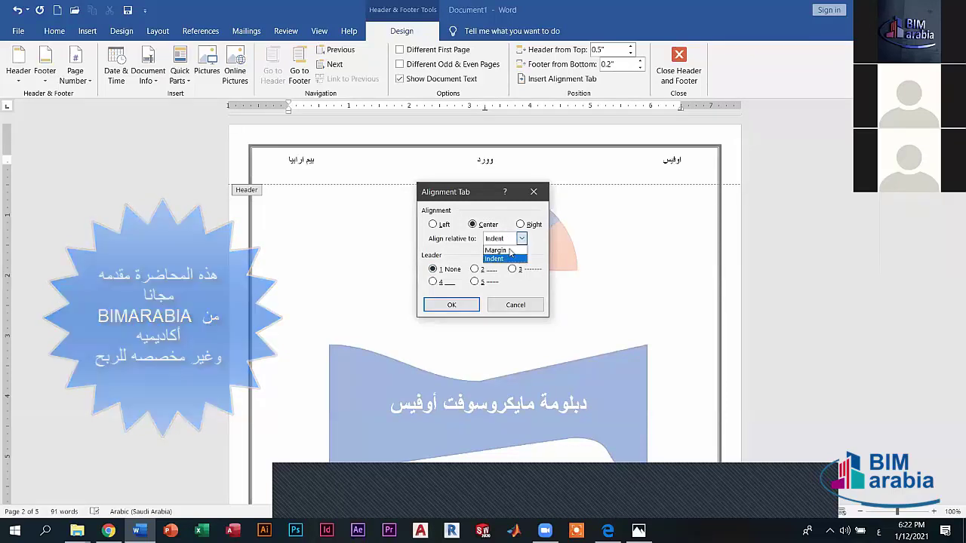
left_click(510, 250)
left_click(433, 224)
left_click(520, 224)
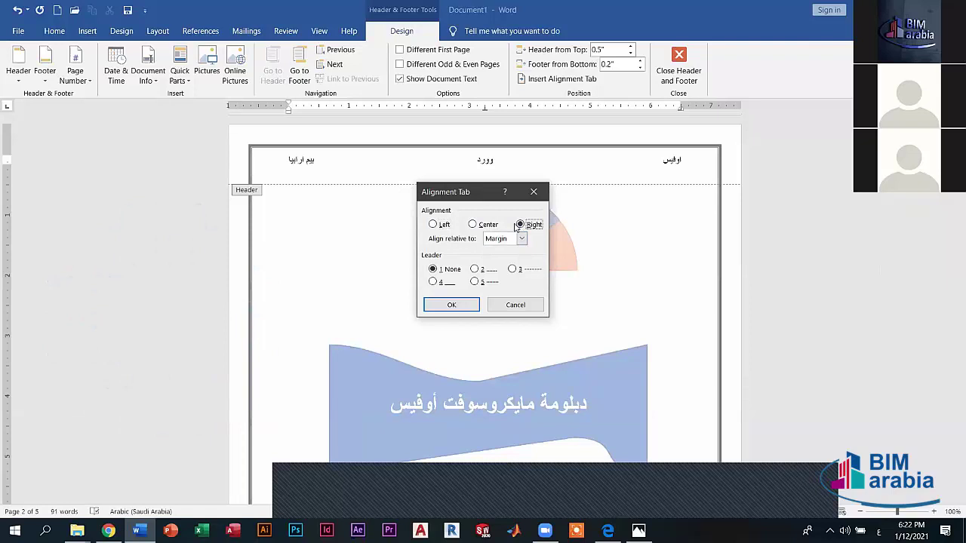
left_click(483, 224)
left_click(468, 304)
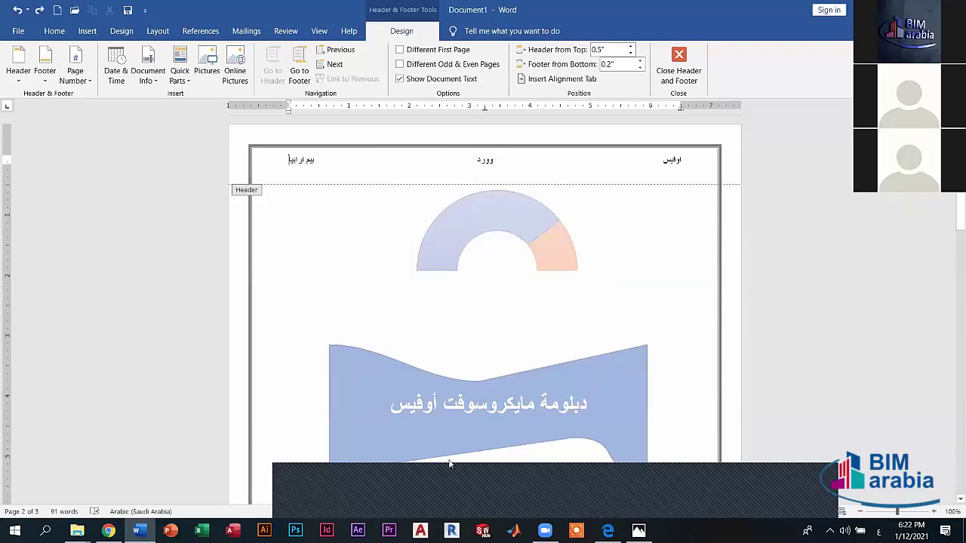
Try a dotted-leader alignment tab, undo it with Ctrl+Z, and close the header.
left_click(562, 79)
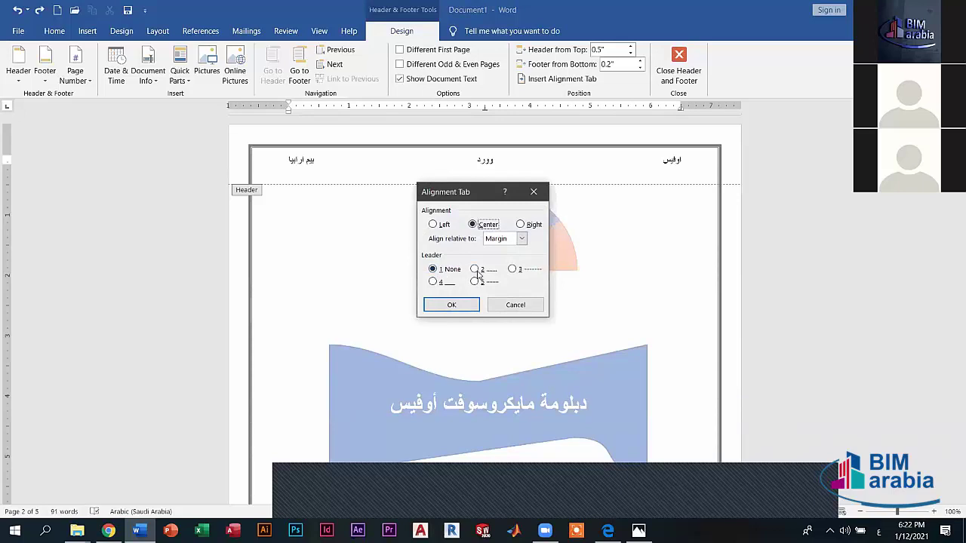
left_click(476, 270)
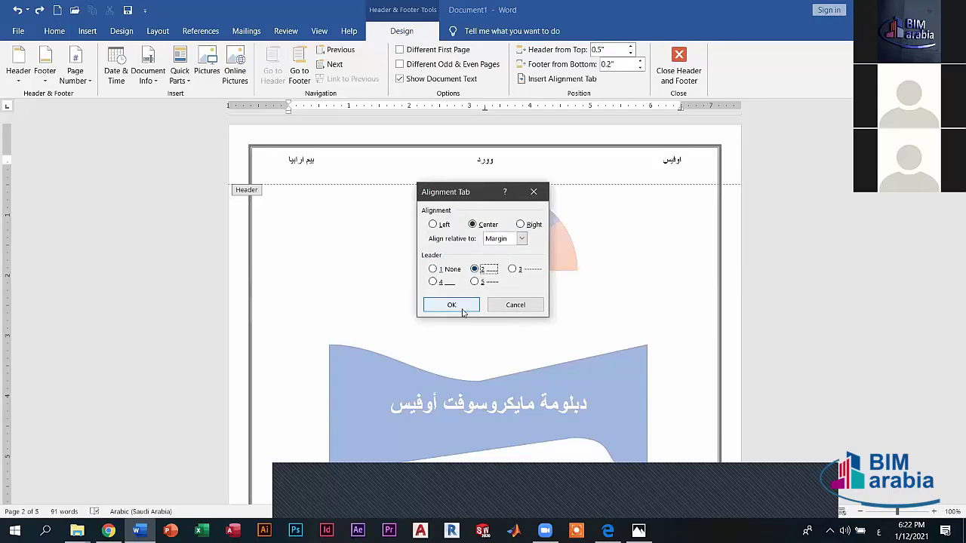
key("Return")
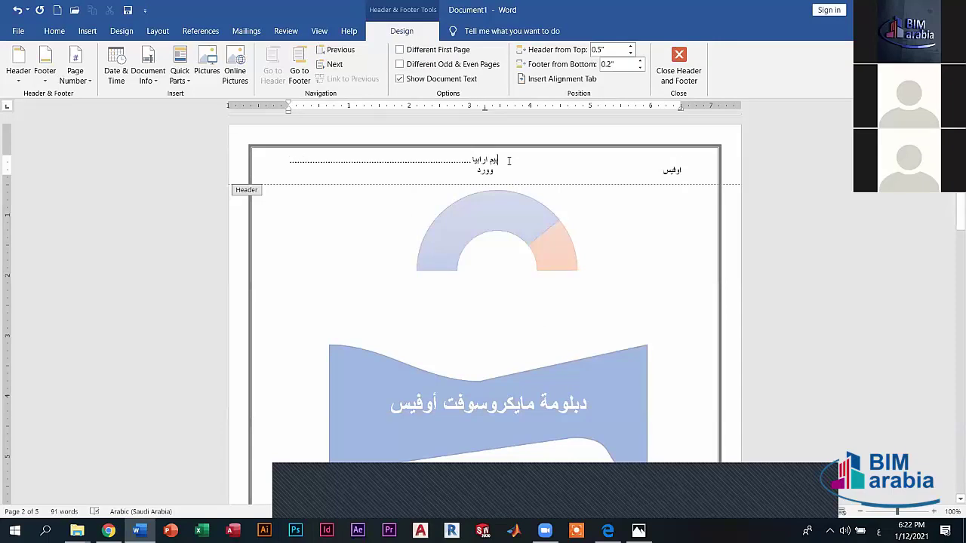
key("ctrl+z")
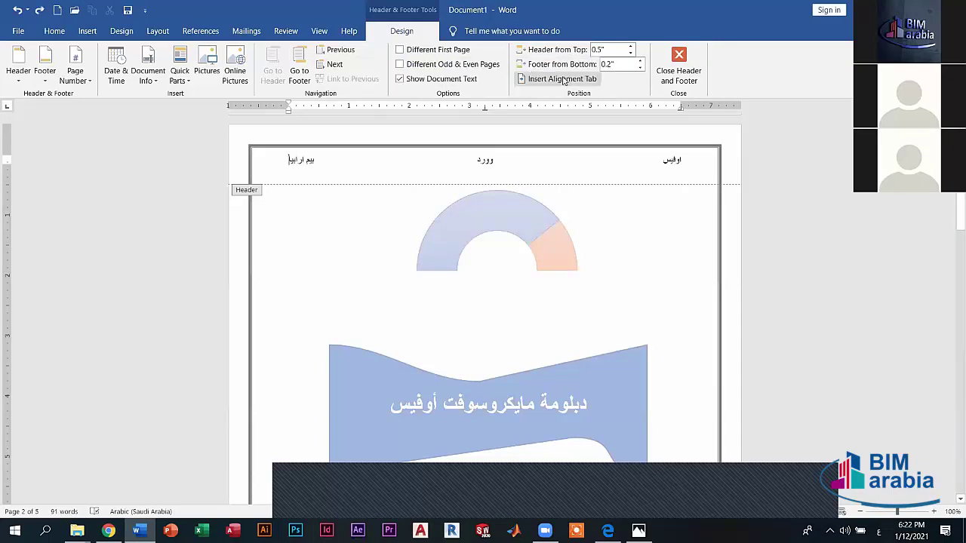
left_click(566, 79)
left_click(473, 281)
left_click(456, 305)
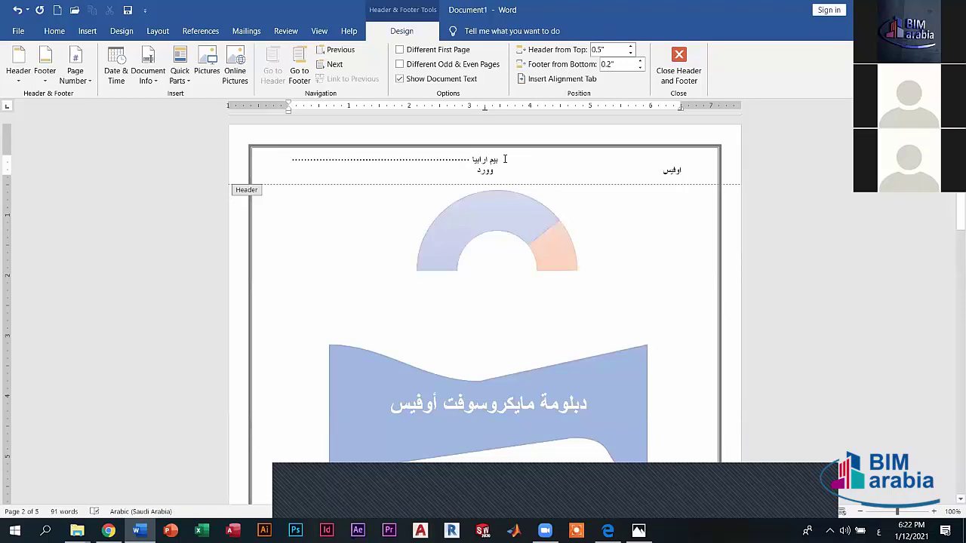
key("ctrl+z")
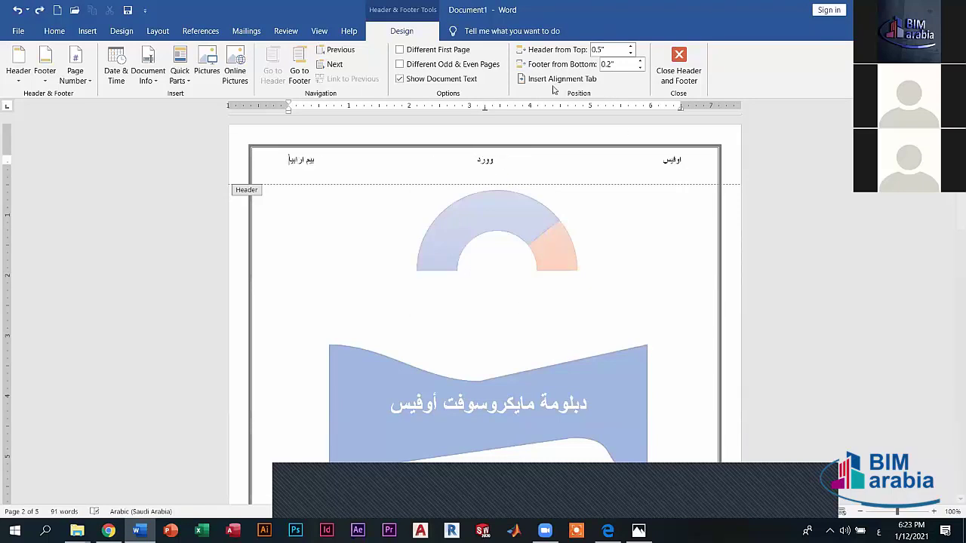
left_click(679, 75)
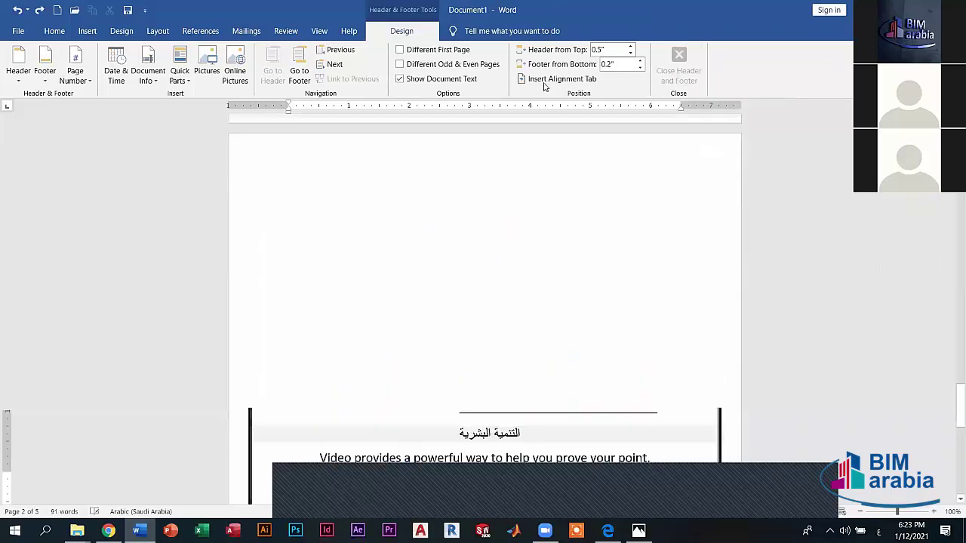
Insert a three-part [Type here] footer design from page 3.
scroll(496, 310, "down", 10)
scroll(491, 313, "down", 2)
left_click(484, 417)
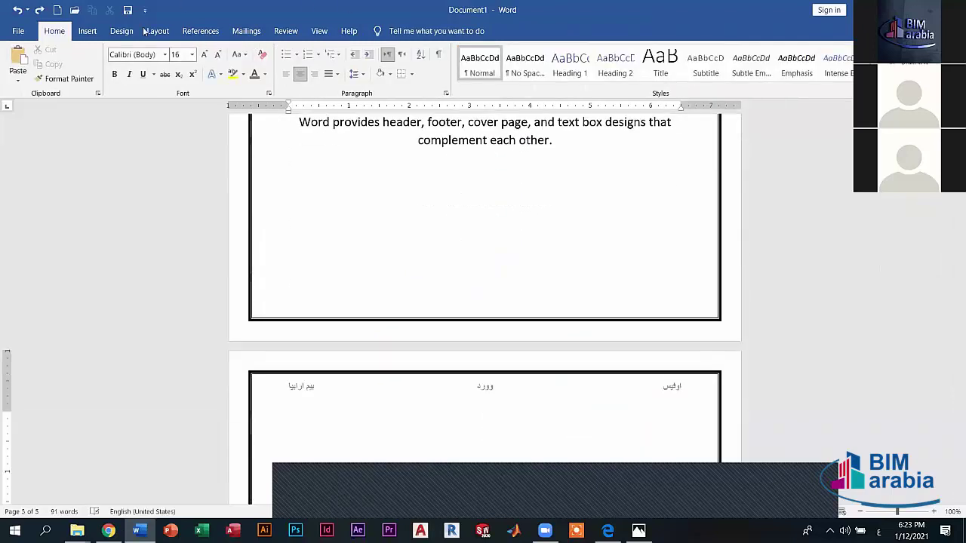
left_click(89, 32)
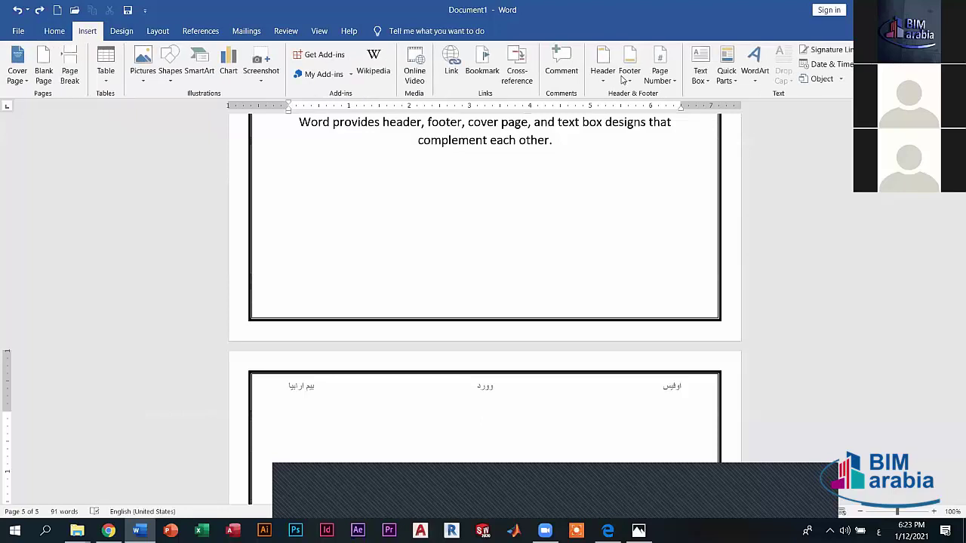
left_click(630, 72)
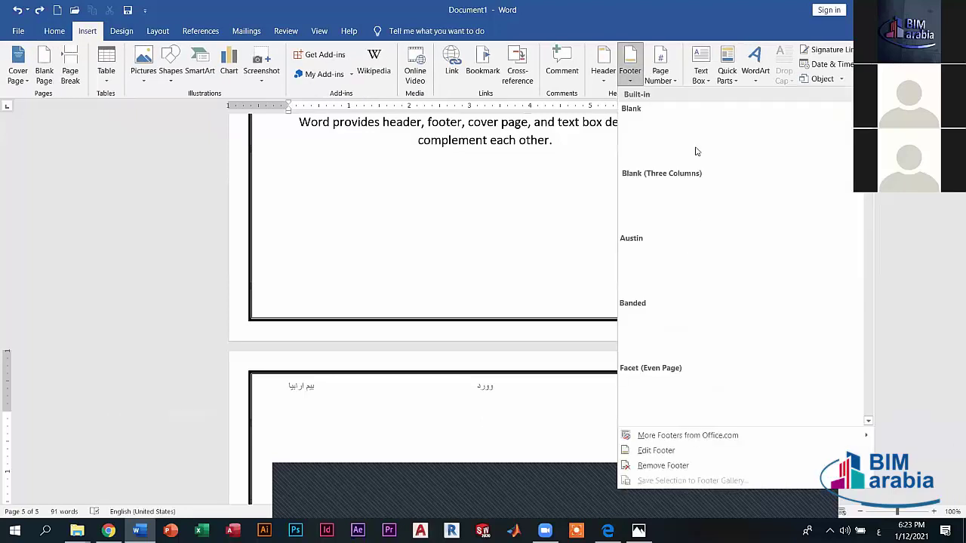
left_click(747, 202)
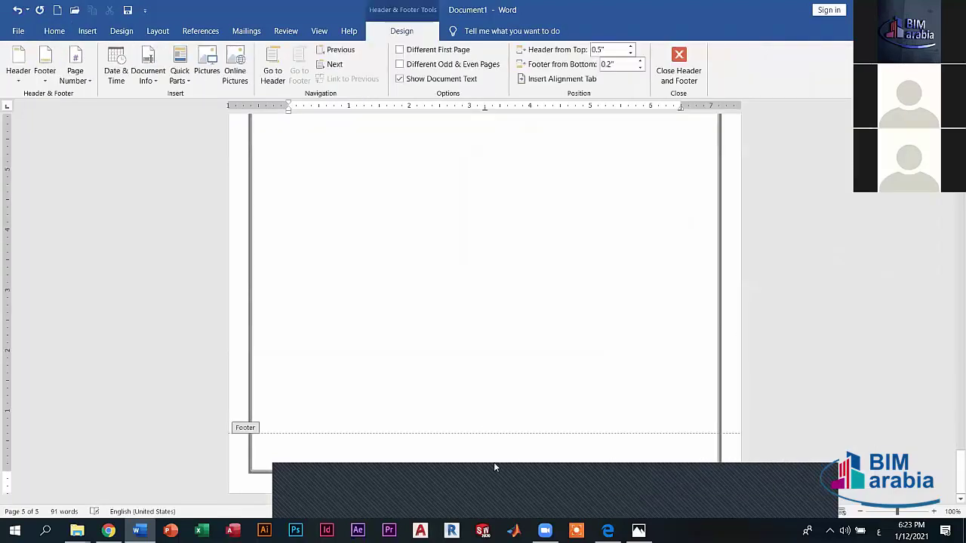
Set the footer 0.6" from the bottom, then launch PowerPoint from the taskbar.
left_click(640, 68)
left_click(640, 68)
left_click(639, 62)
left_click(639, 61)
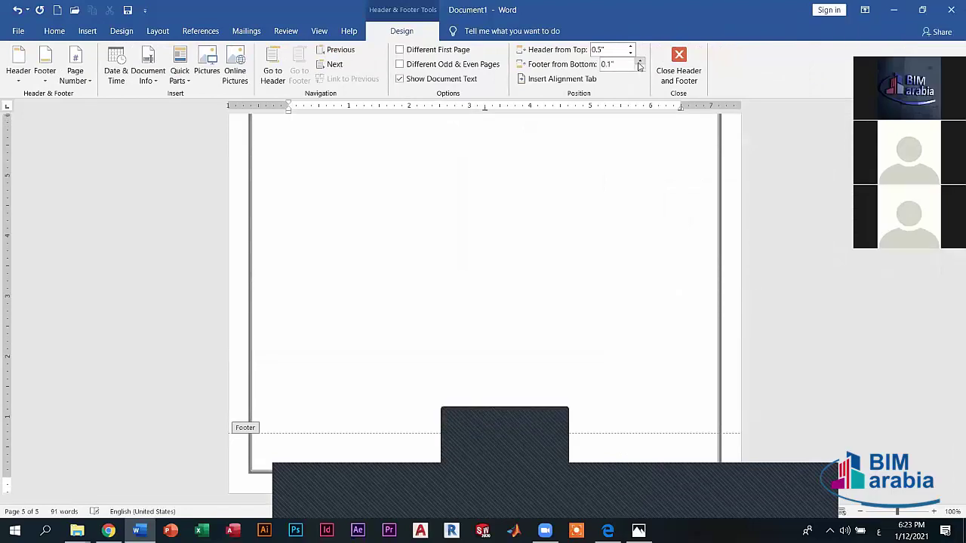
left_click(639, 61)
left_click(639, 61)
left_click(639, 61)
left_click(639, 61)
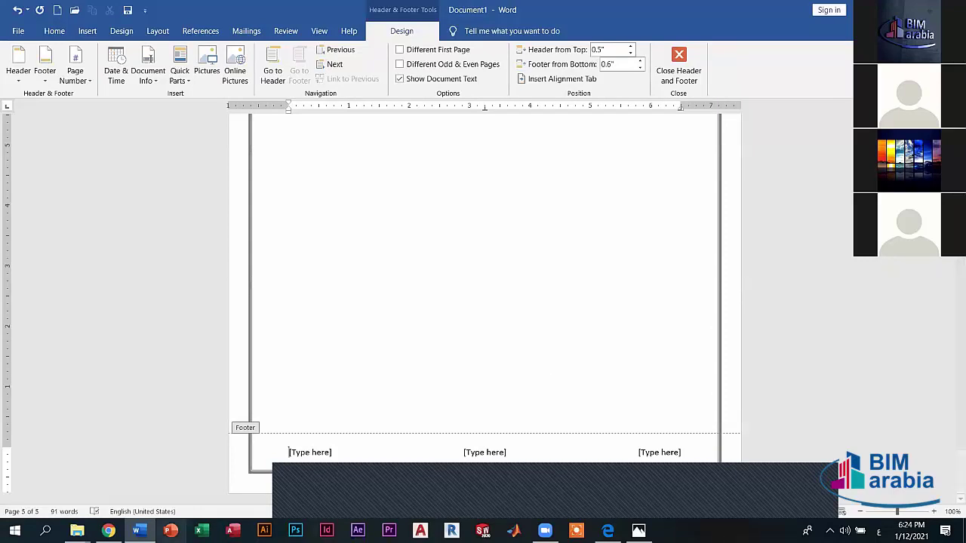
left_click(171, 531)
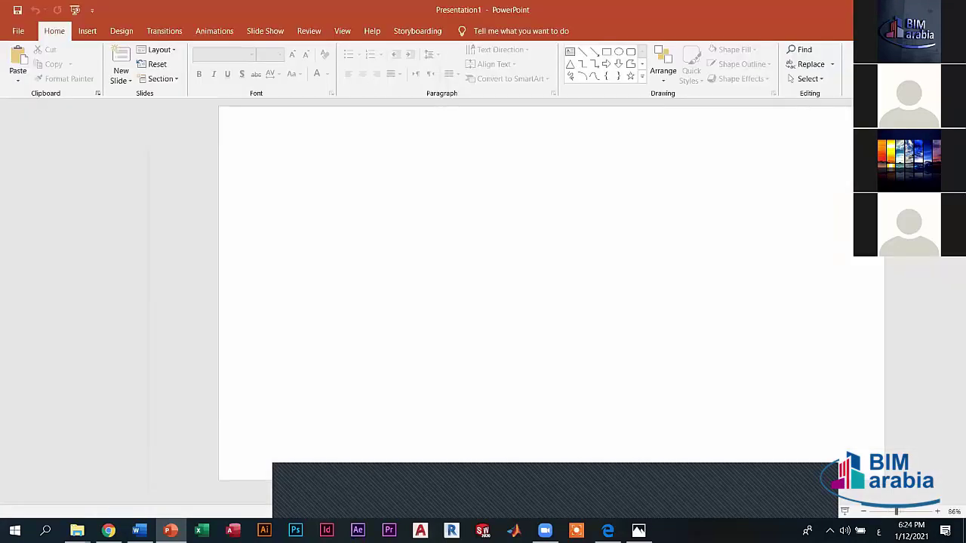
Glance at the blank PowerPoint presentation, then Alt+Tab back to the Word footer.
key("alt+k")
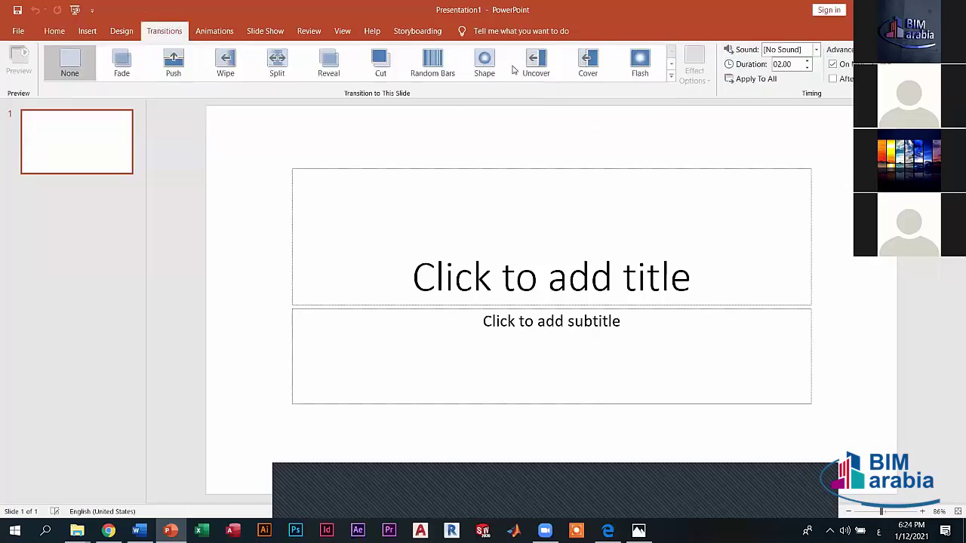
key("alt+Tab")
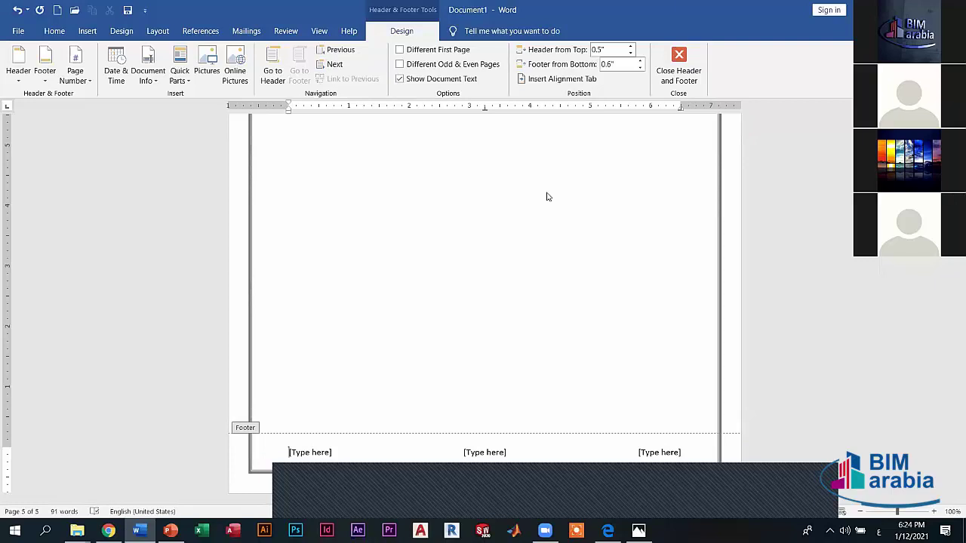
Select the left [Type here] footer placeholder, then close footer editing.
left_click(341, 455)
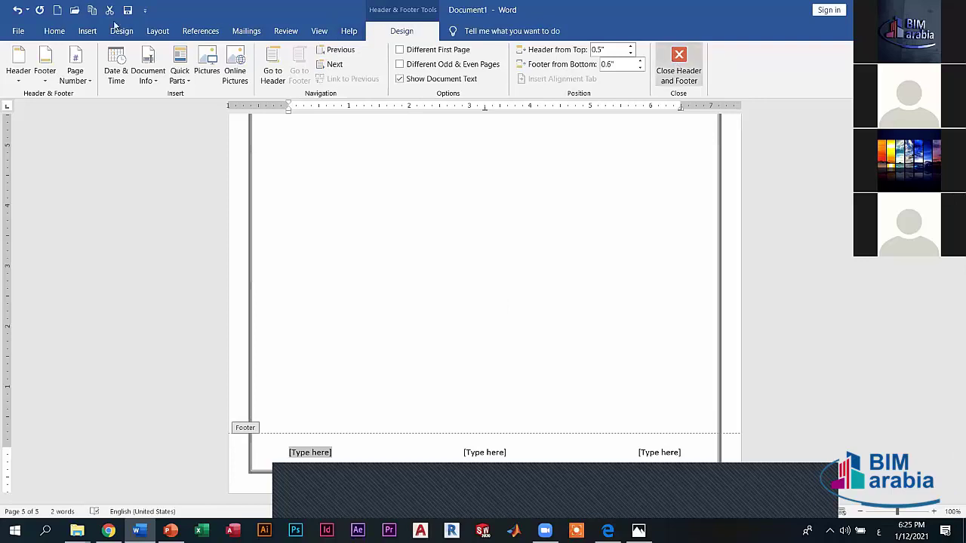
left_click(84, 32)
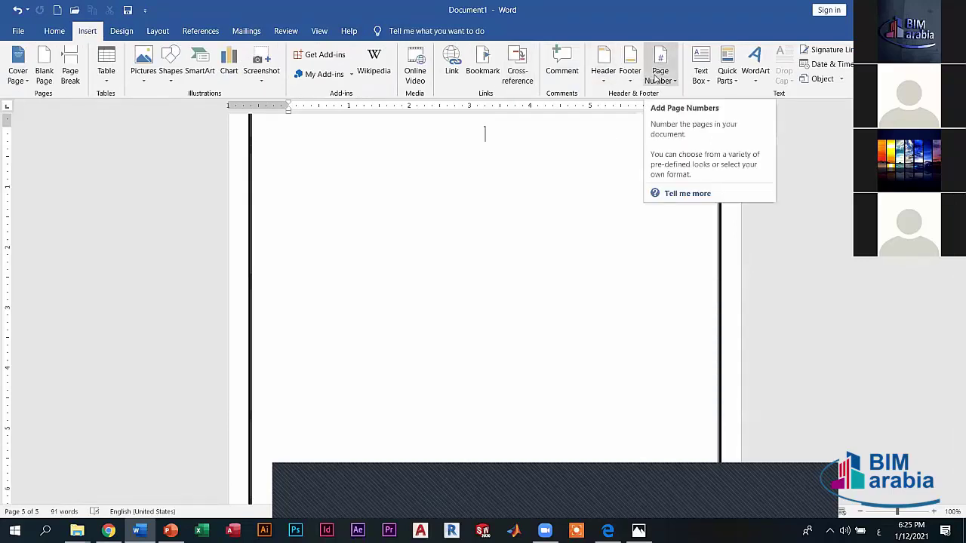
Add a page number in the left page margin and close header editing.
left_click(658, 77)
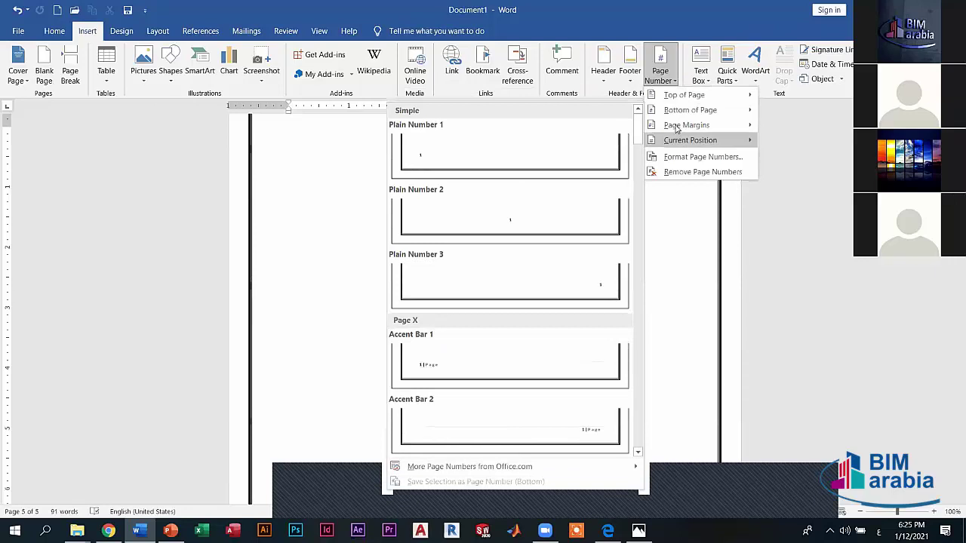
mouse_move(686, 124)
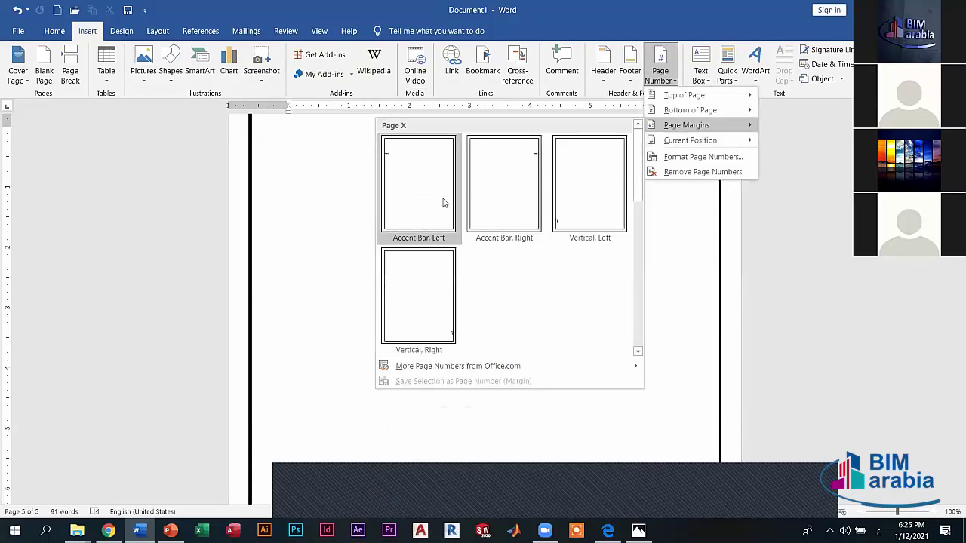
left_click(411, 203)
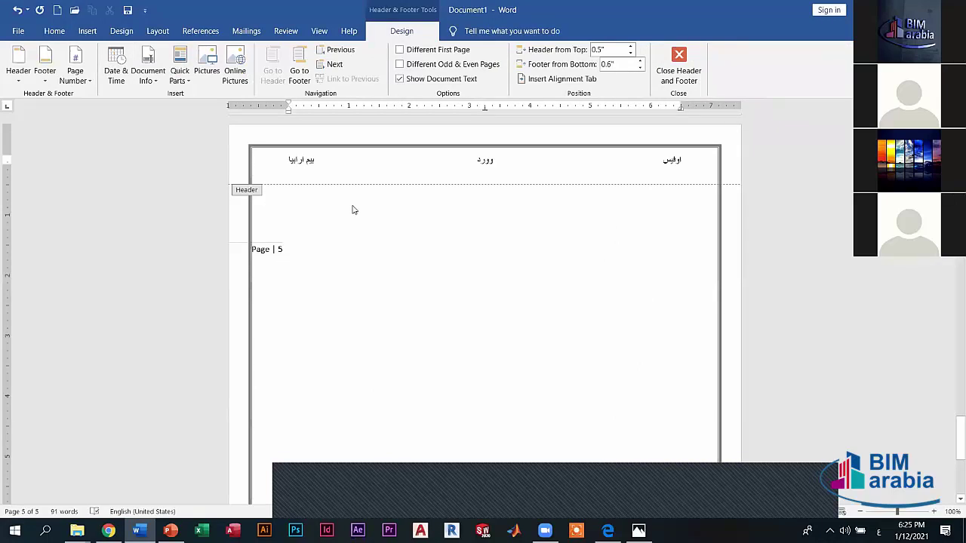
left_click(679, 66)
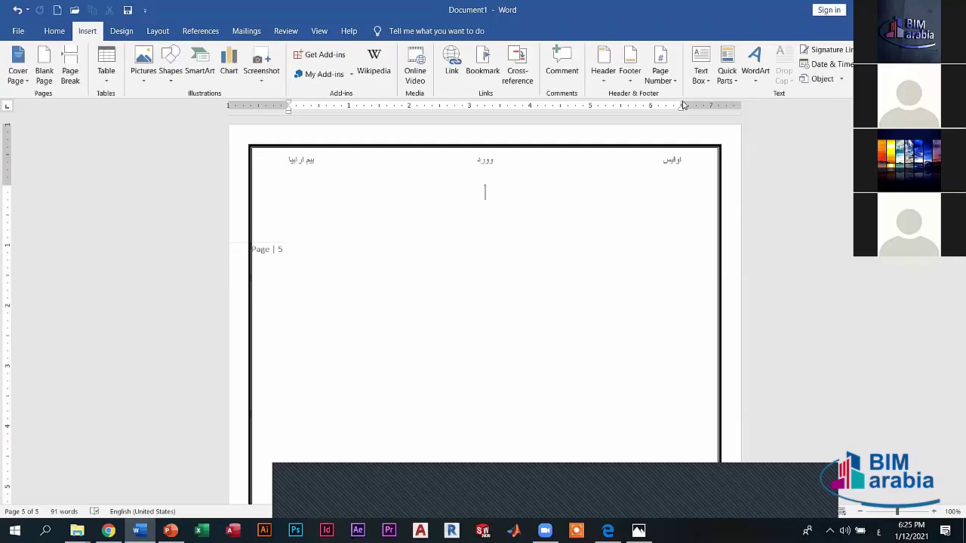
Insert an Accent Bar 2 'Page | 5' number at the cursor and view its format settings without changes.
left_click(660, 71)
mouse_move(690, 141)
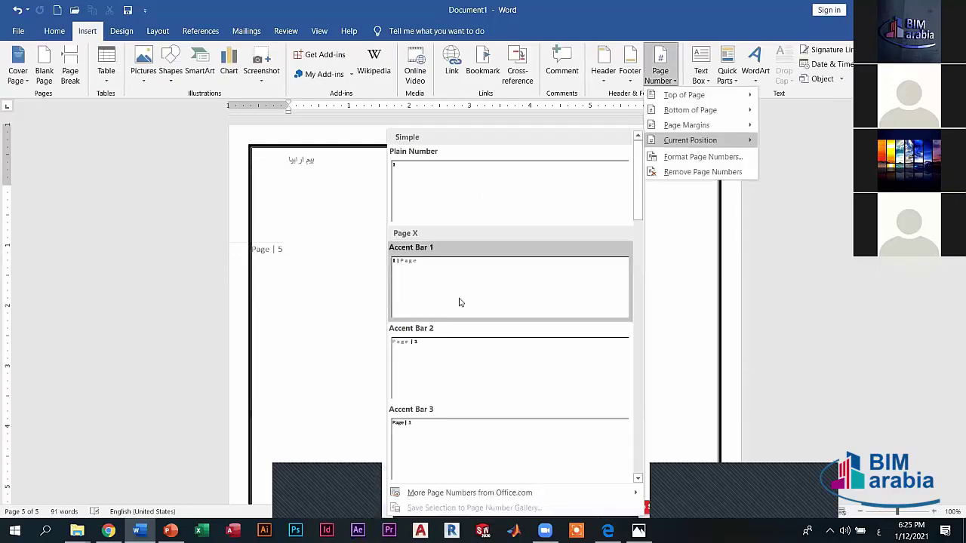
left_click(458, 364)
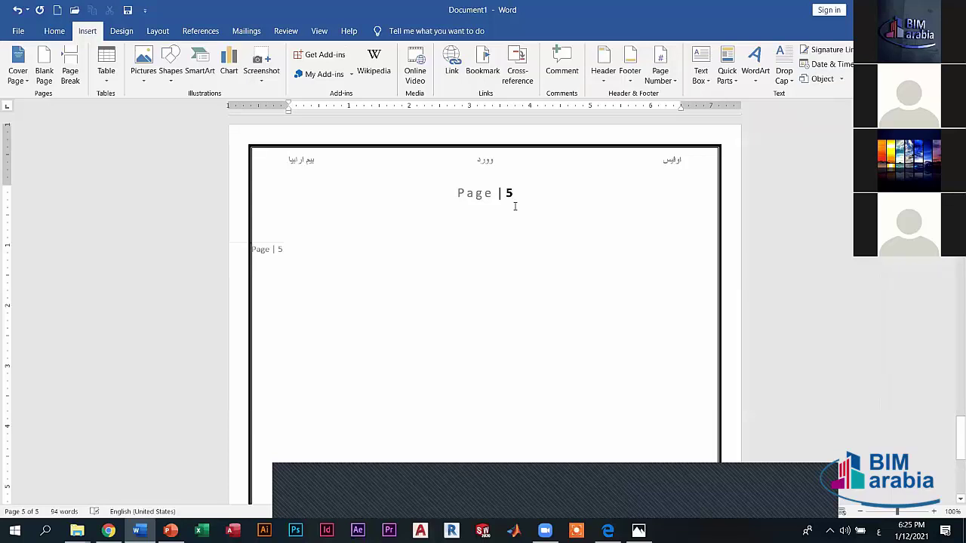
left_click(666, 82)
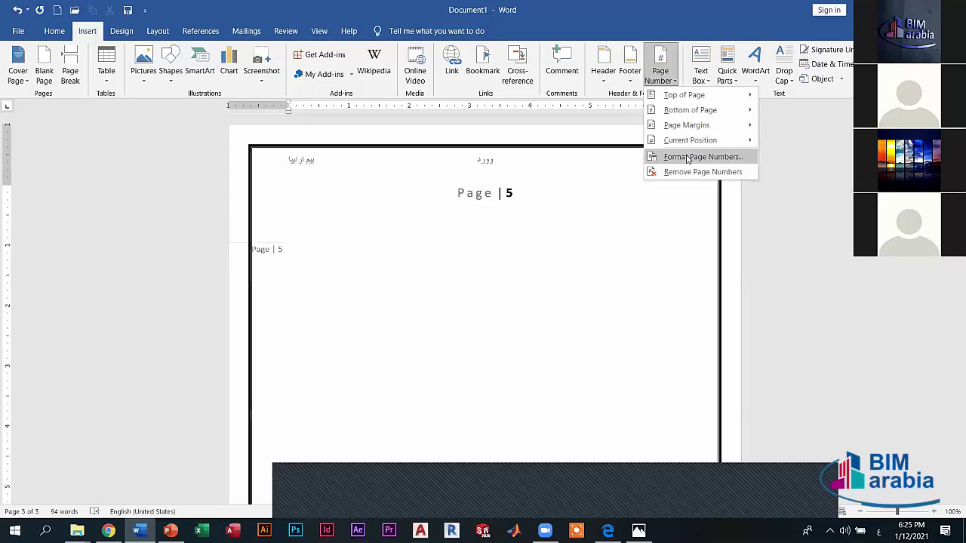
left_click(688, 158)
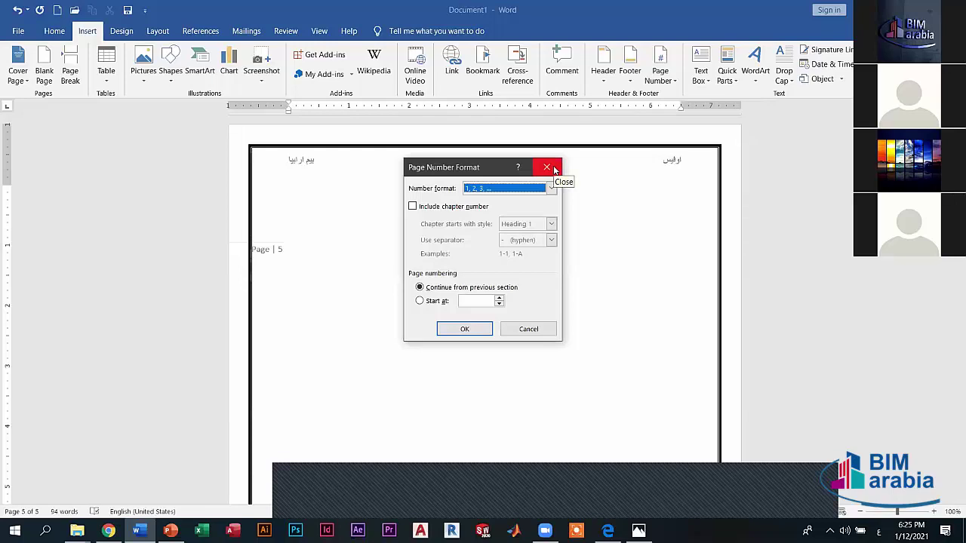
left_click(554, 168)
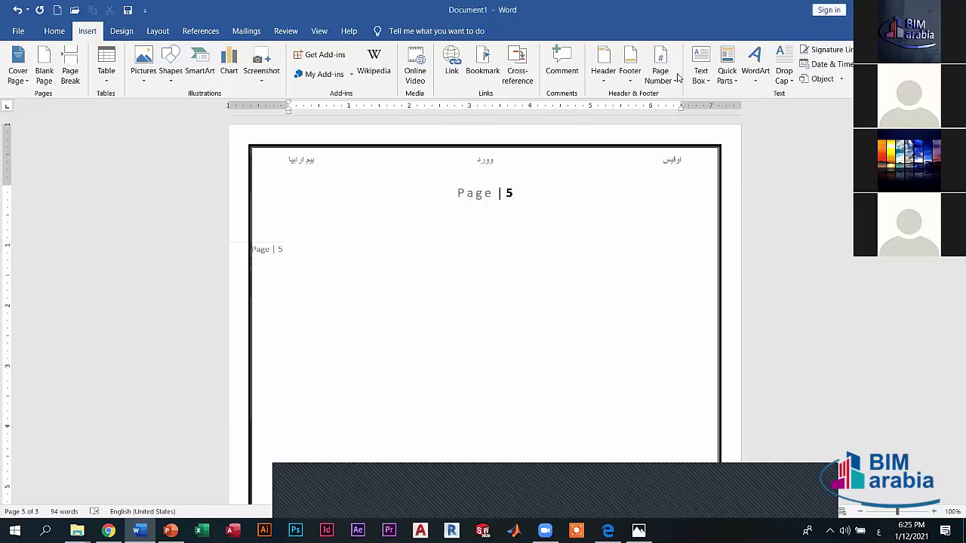
Remove the page numbers and delete the leftover 'Page | 5' text.
left_click(668, 82)
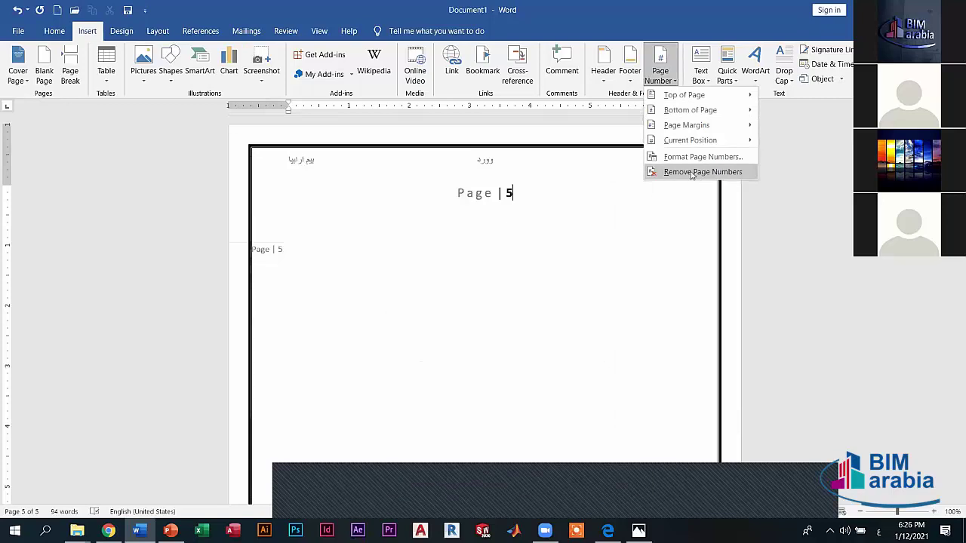
left_click(698, 171)
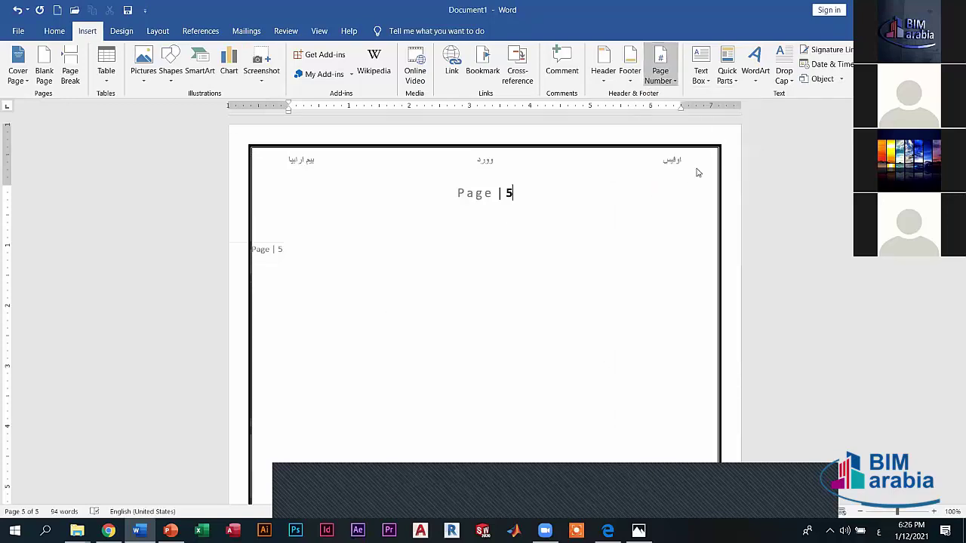
left_click_drag(516, 193, 446, 194)
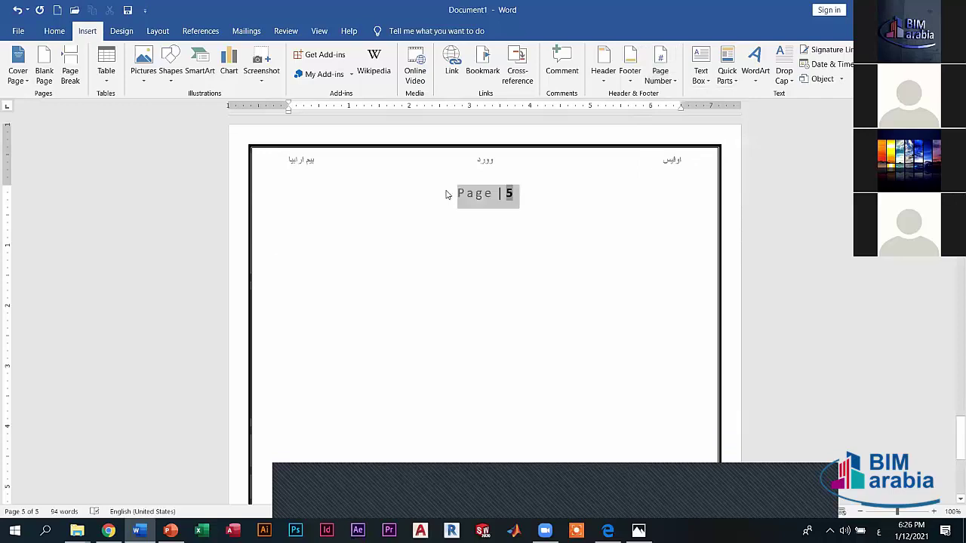
key("Delete")
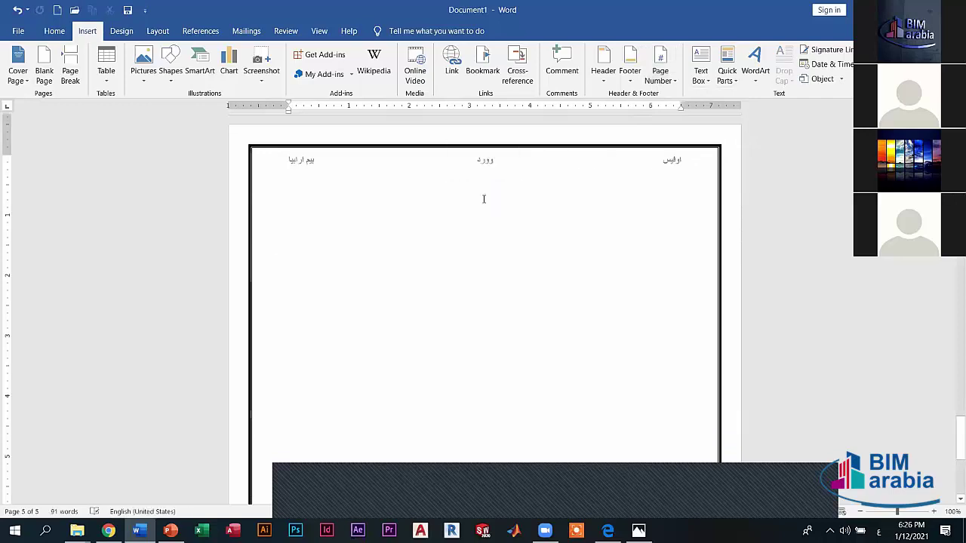
scroll(486, 215, "down", 5)
scroll(475, 339, "down", 2)
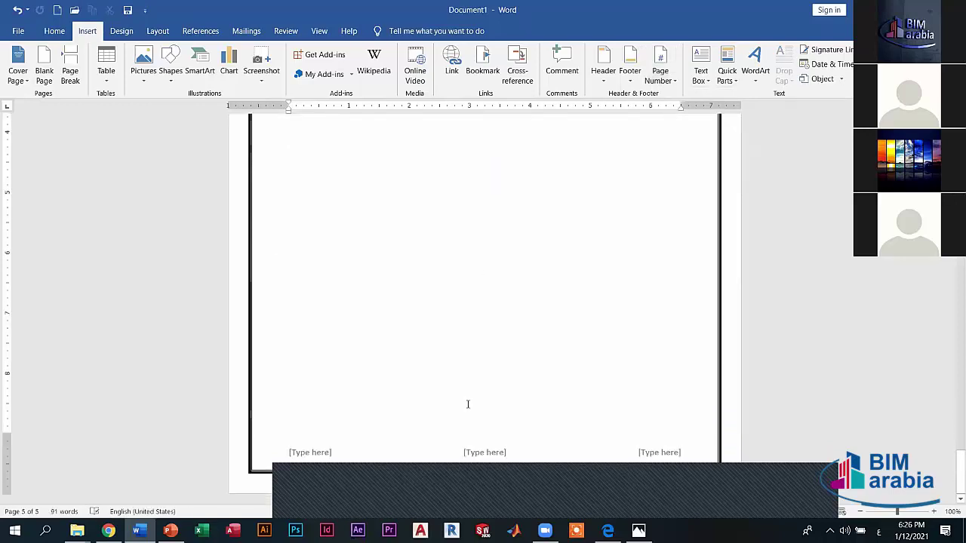
Add a centred page number at the page bottom, then close header and footer editing.
left_click(660, 71)
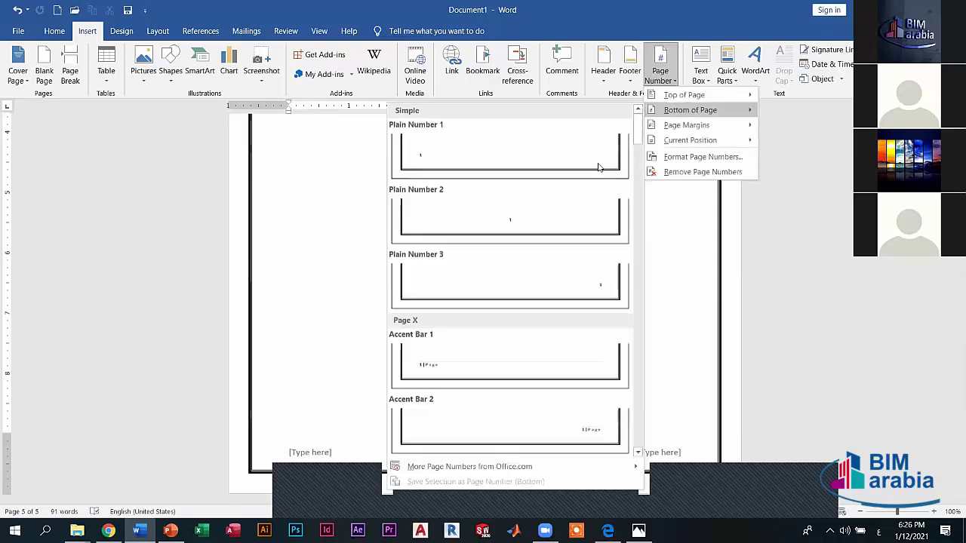
left_click(547, 213)
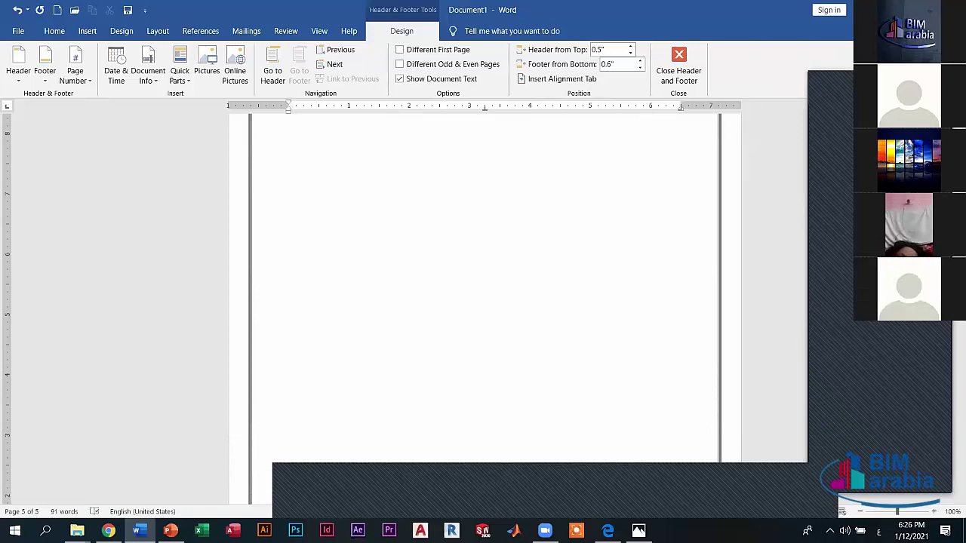
scroll(482, 170, "up", 2)
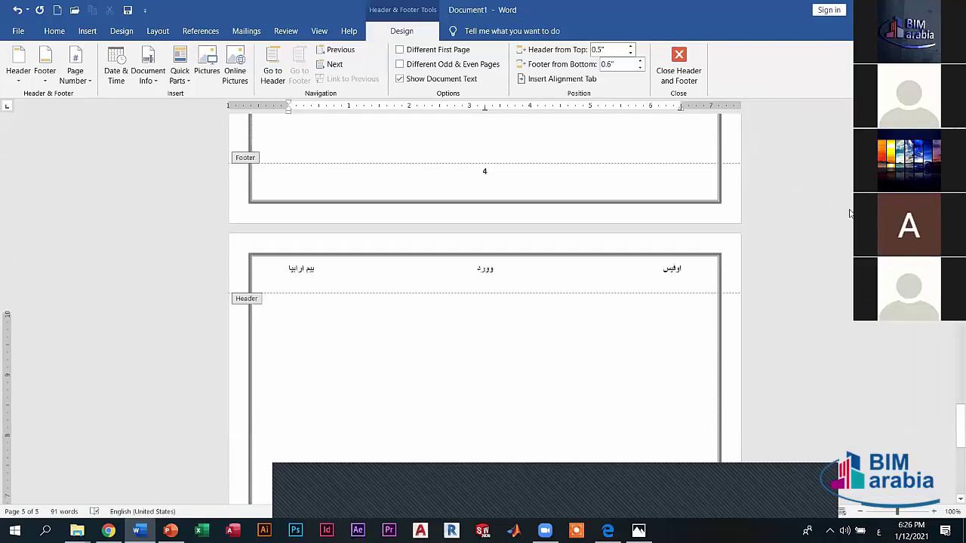
scroll(576, 347, "up", 5)
scroll(507, 372, "down", 3)
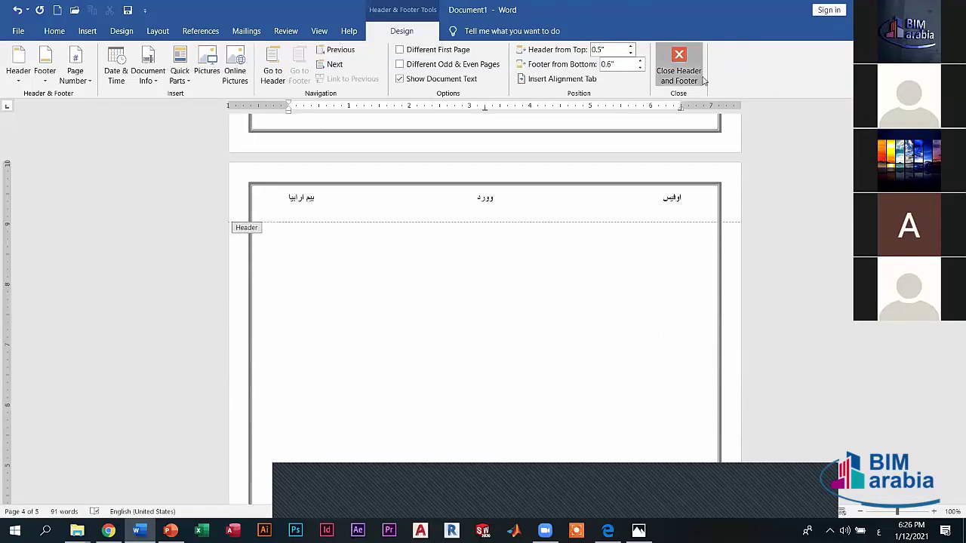
left_click(678, 64)
left_click(86, 31)
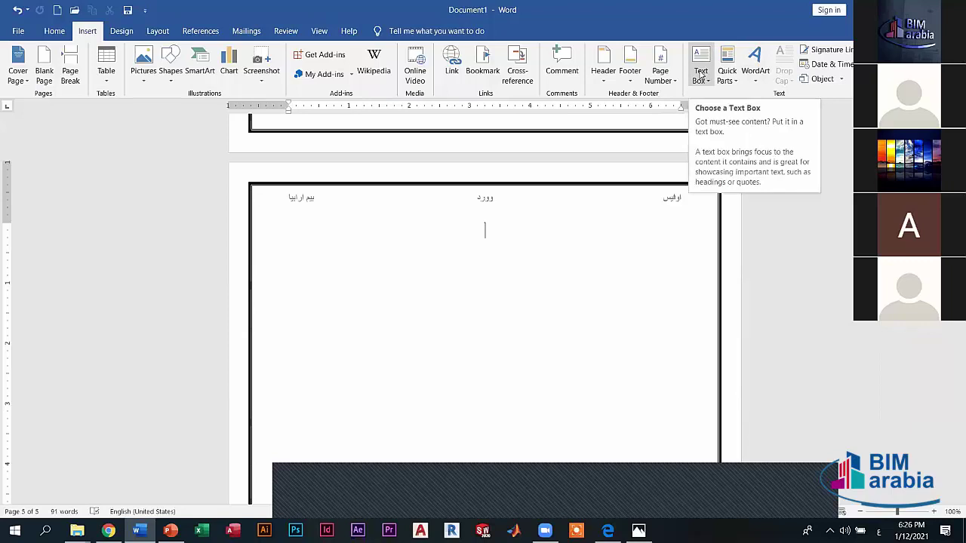
Draw a text box in the middle of page 5 and delete the Arabic text typed in it.
left_click(707, 73)
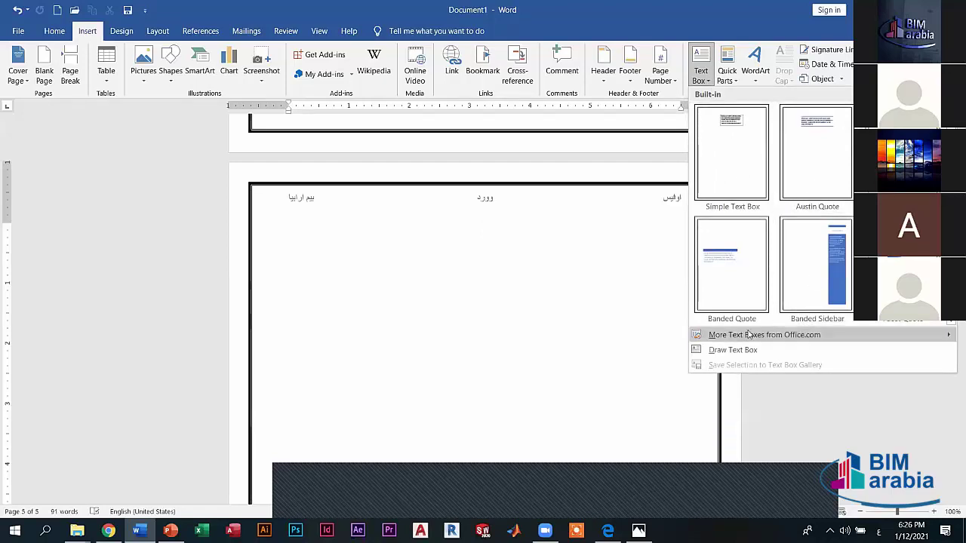
mouse_move(763, 334)
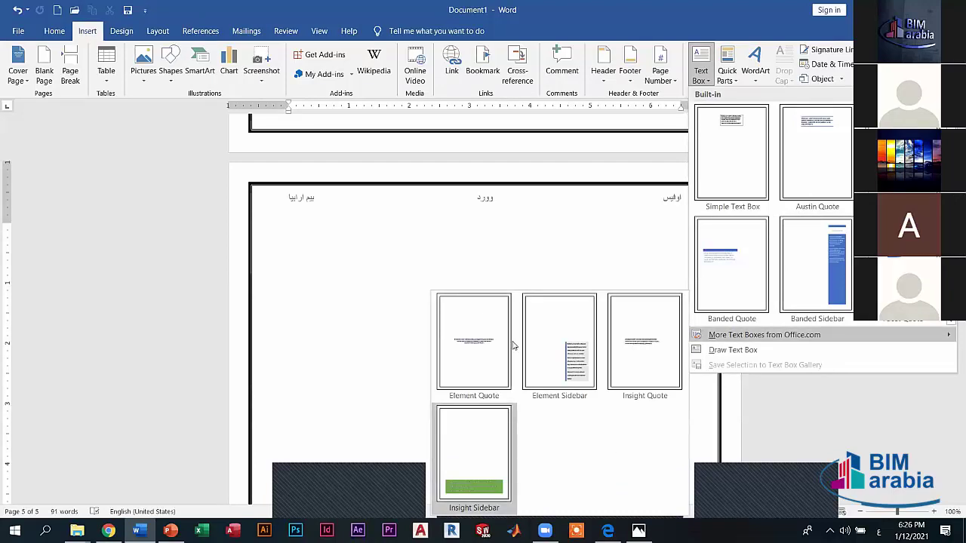
left_click(710, 351)
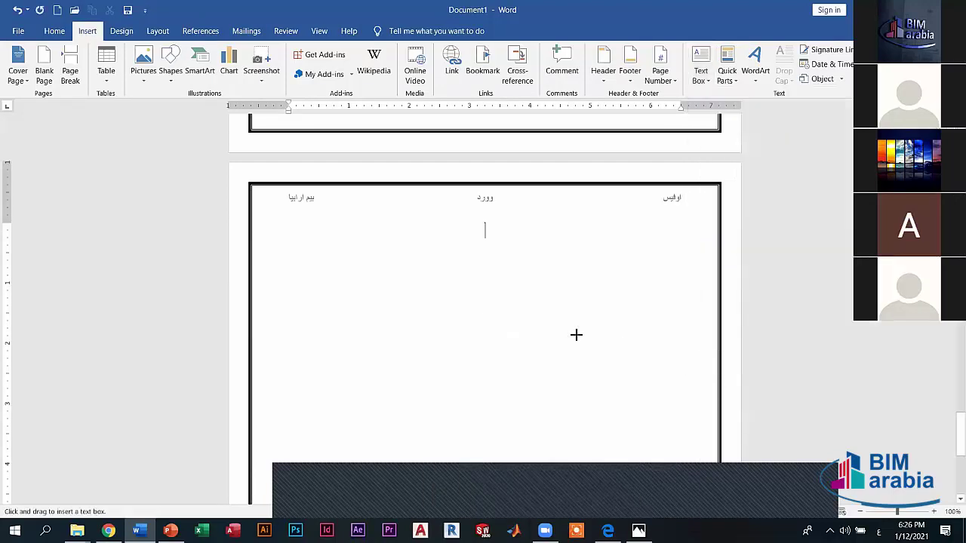
mouse_move(345, 275)
left_mouse_down()
mouse_move(383, 414)
mouse_move(626, 405)
left_mouse_up()
type("ايسيبحح")
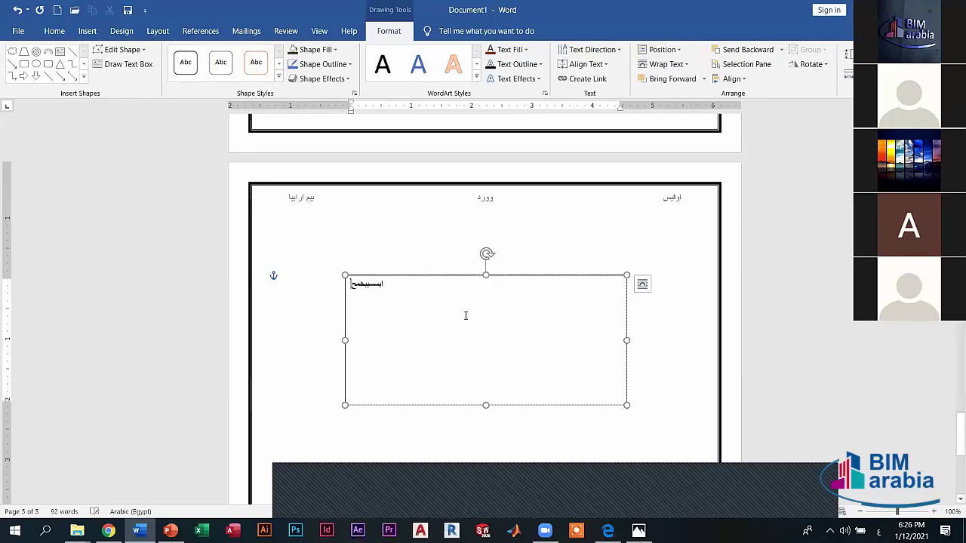
key("BackSpace")
key("BackSpace")
key("BackSpace")
key("BackSpace")
key("BackSpace")
key("BackSpace")
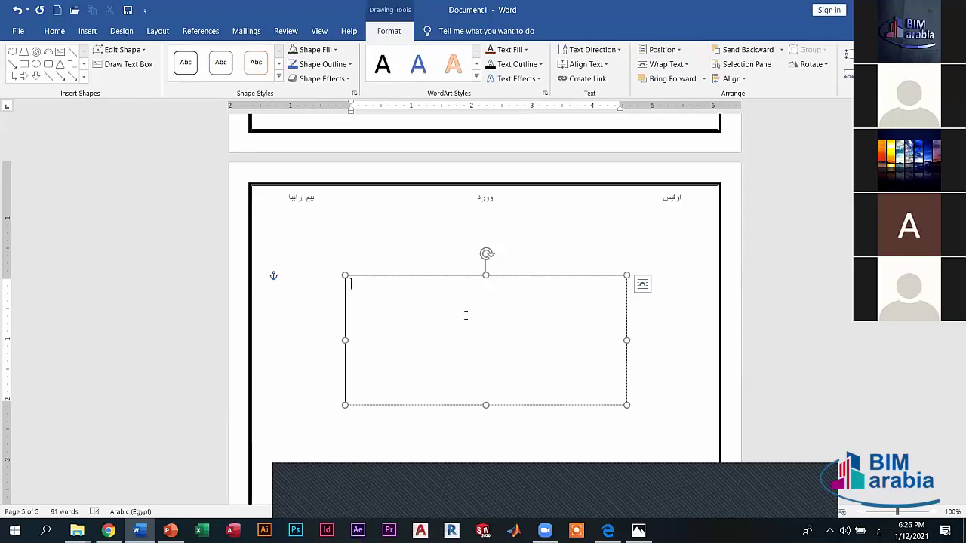
left_click(501, 437)
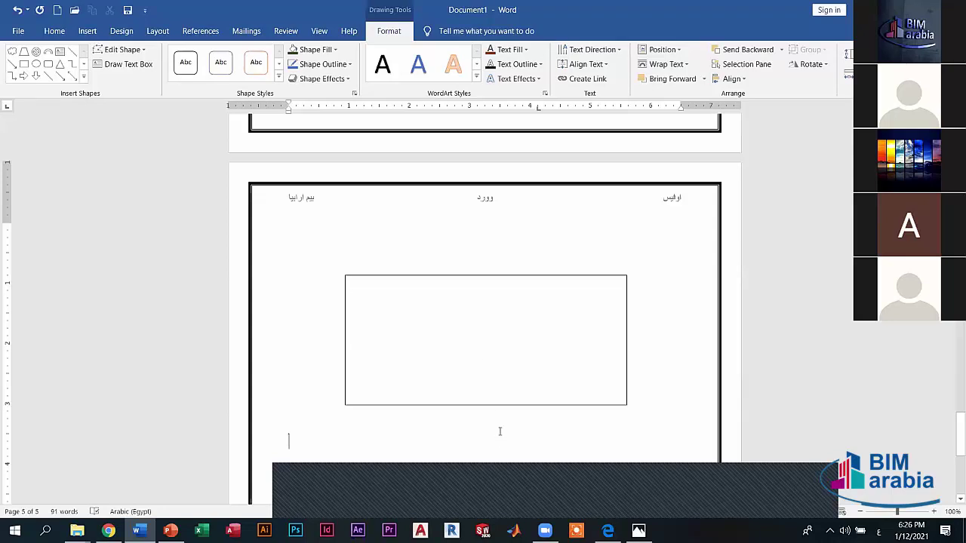
left_click(490, 427)
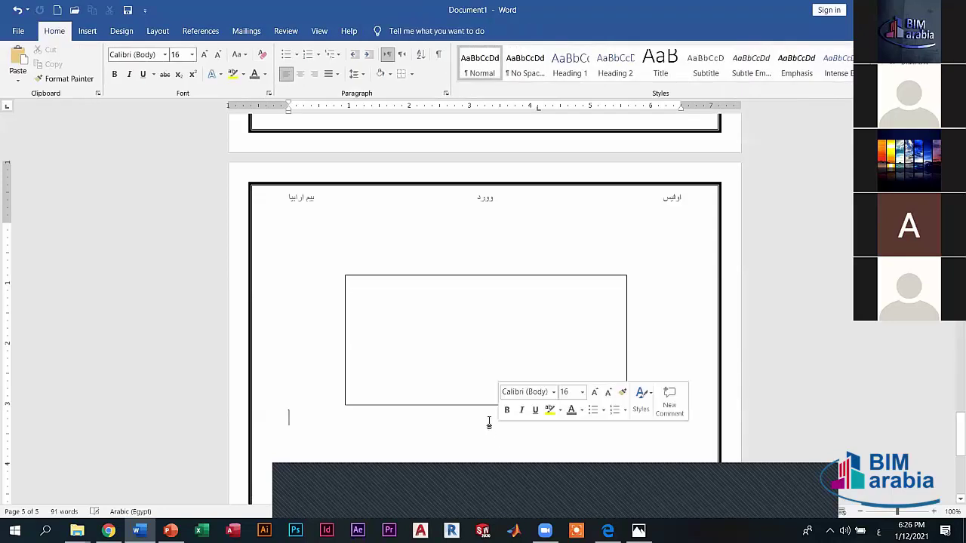
Type test text in the box, undo the text box, and open the Quick Parts AutoText list.
key("alt+shift")
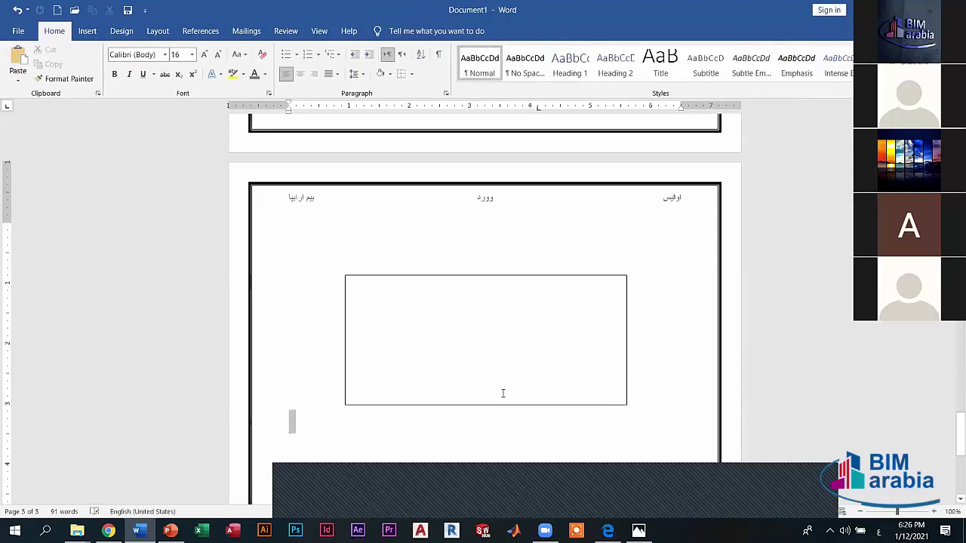
left_click(503, 394)
type("بس")
type("سيب")
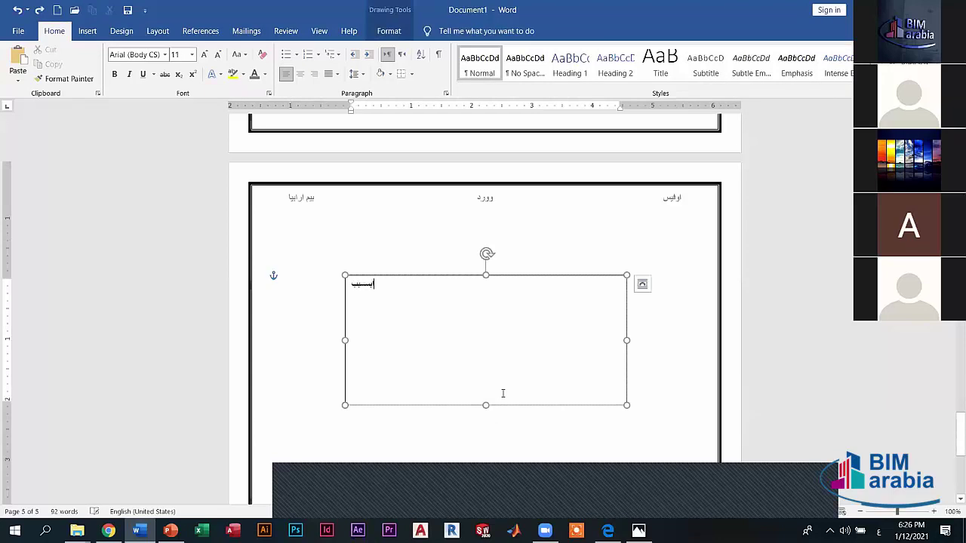
type("خمحح")
key("ctrl+z")
key("ctrl+z")
left_click(87, 31)
left_click(726, 75)
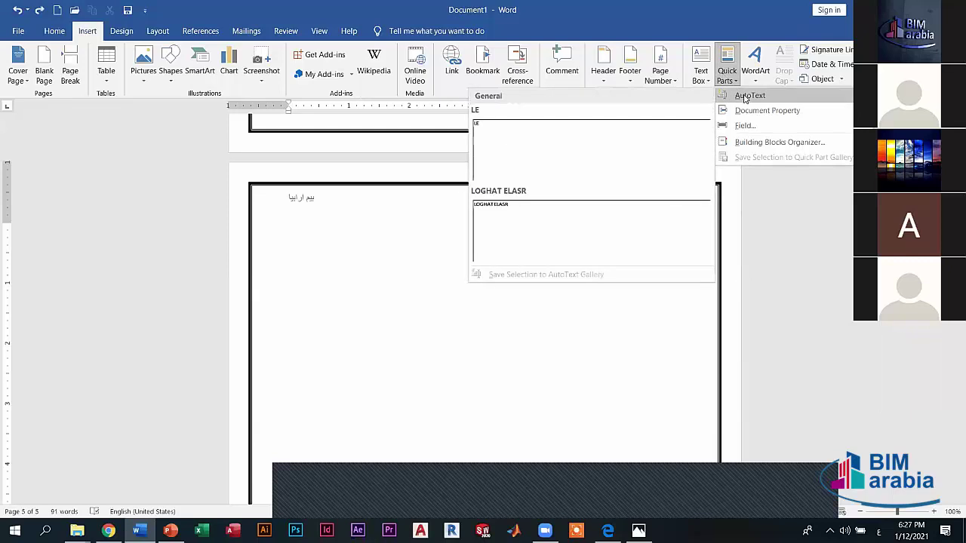
mouse_move(749, 95)
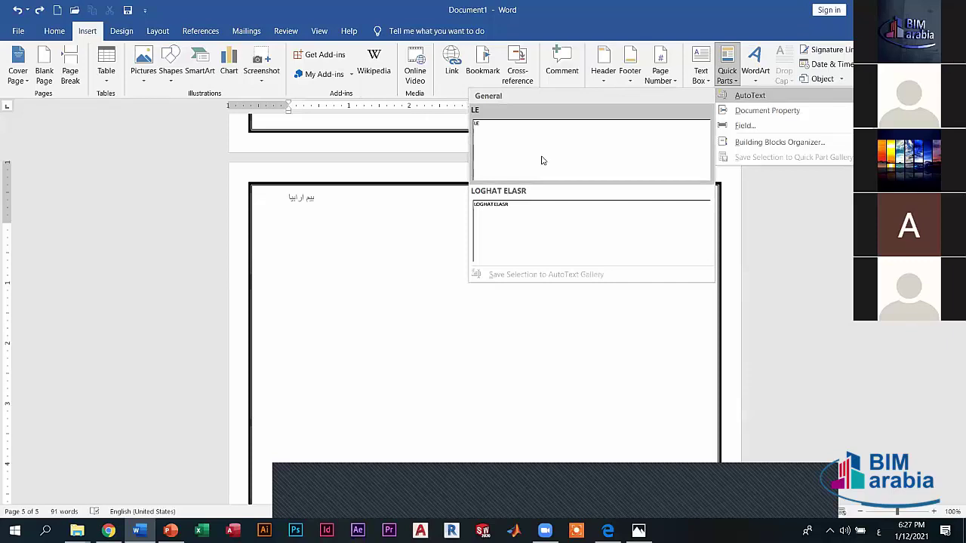
Insert and remove the LE AutoText entry, then add the Company E-mail document property field.
left_click(541, 160)
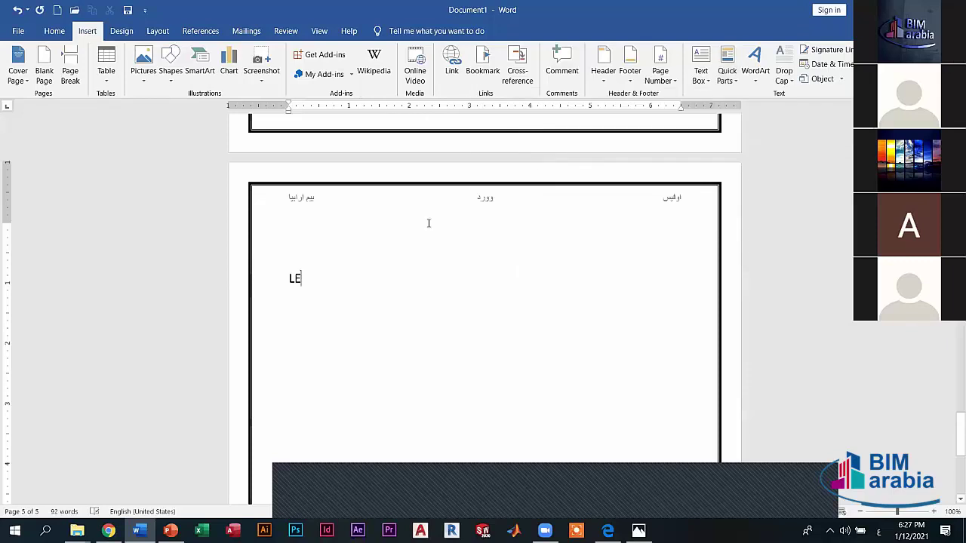
key("BackSpace")
key("BackSpace")
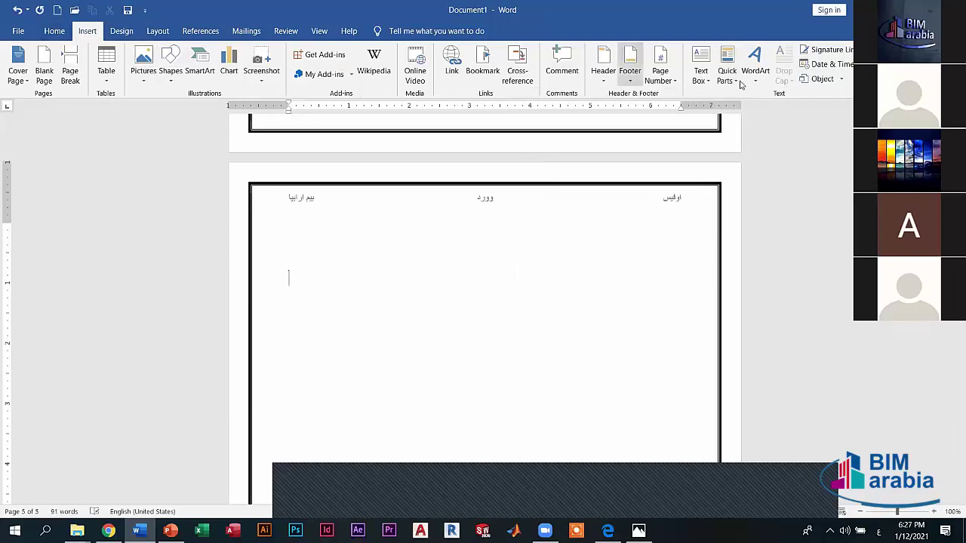
left_click(728, 76)
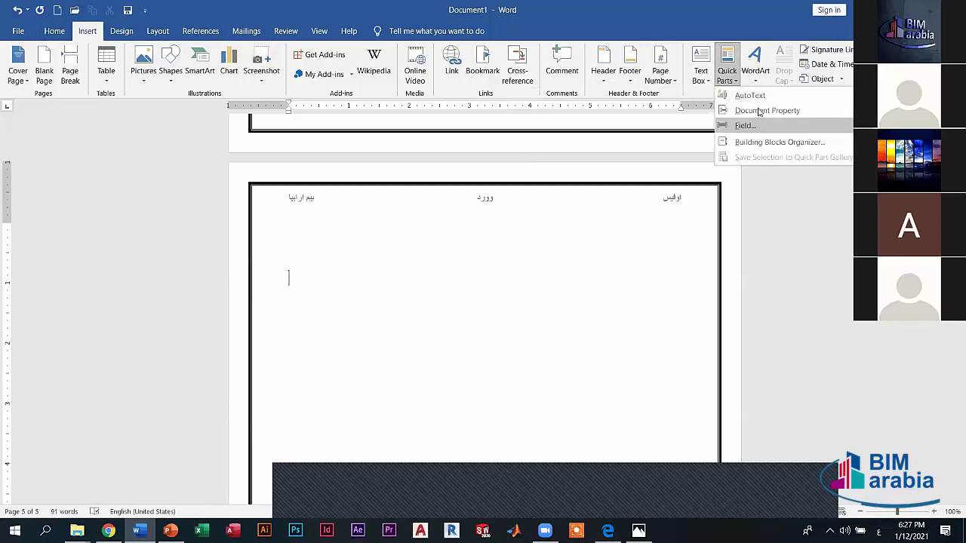
left_click(664, 204)
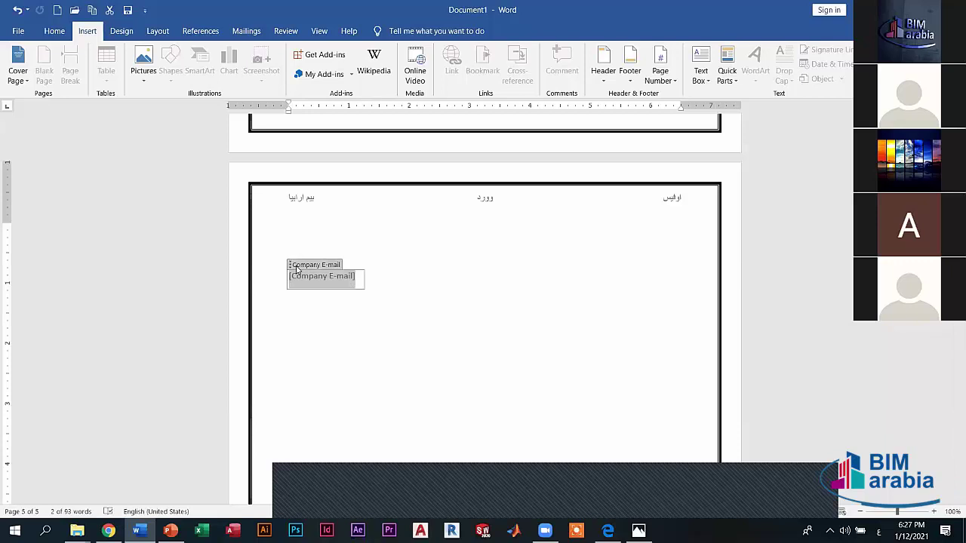
Add the Austin cover page, select its dark title box, and scroll back through the document.
left_click(18, 72)
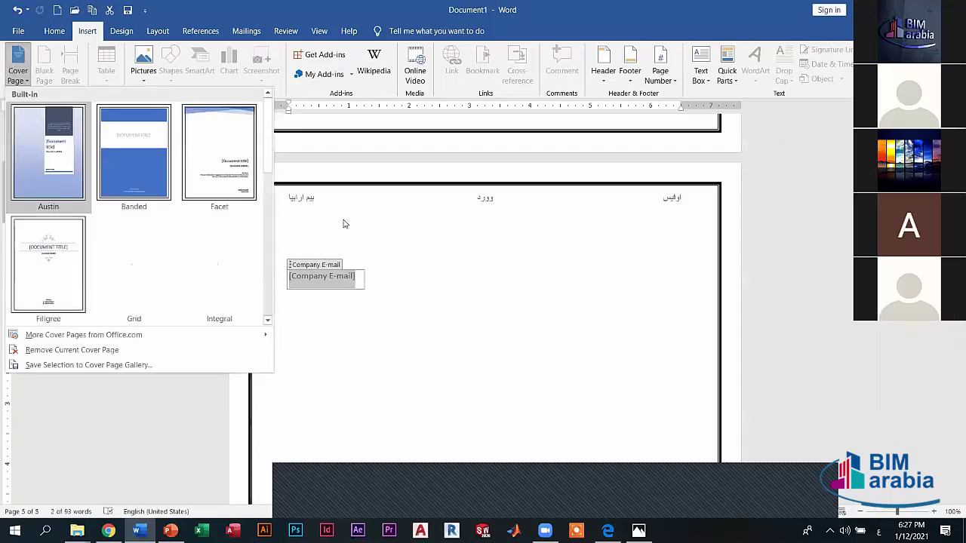
left_click(49, 151)
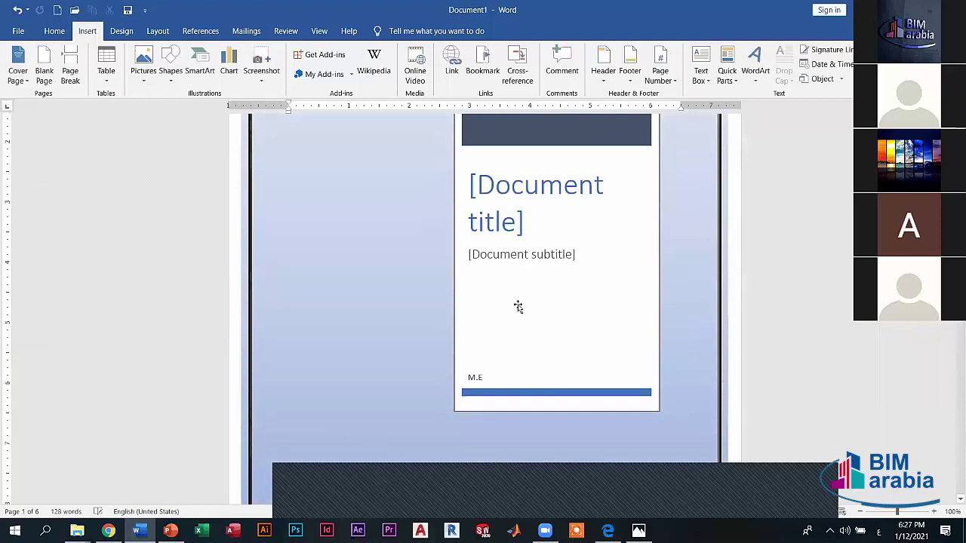
left_click(475, 234)
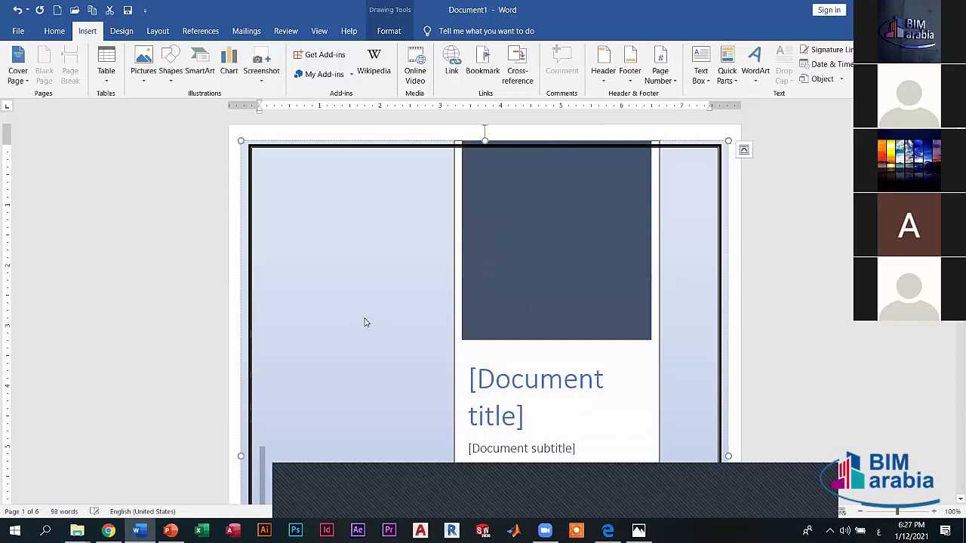
scroll(542, 322, "down", 10)
scroll(542, 322, "down", 5)
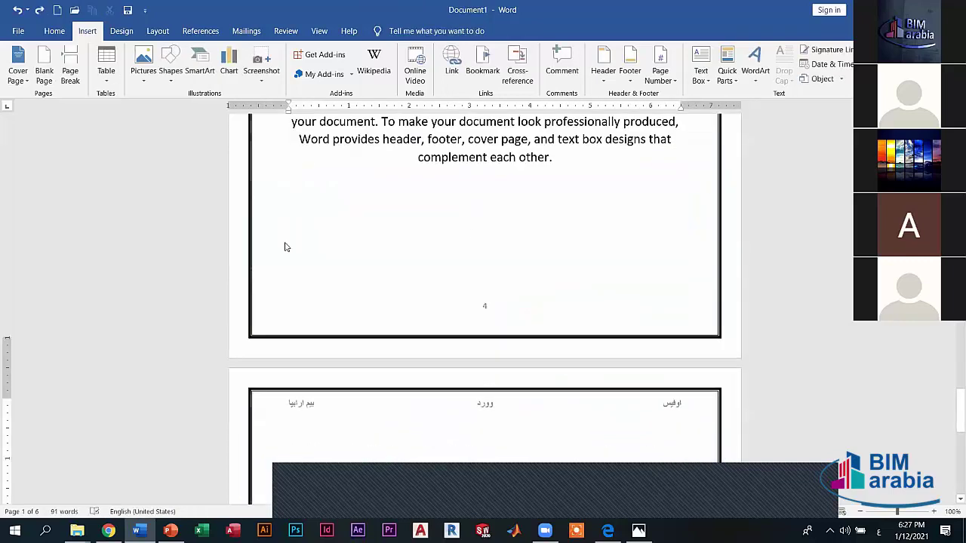
scroll(285, 246, "down", 3)
left_click(289, 358)
Insert the Comments document property field on page 5, then undo it to empty the page.
left_click(727, 72)
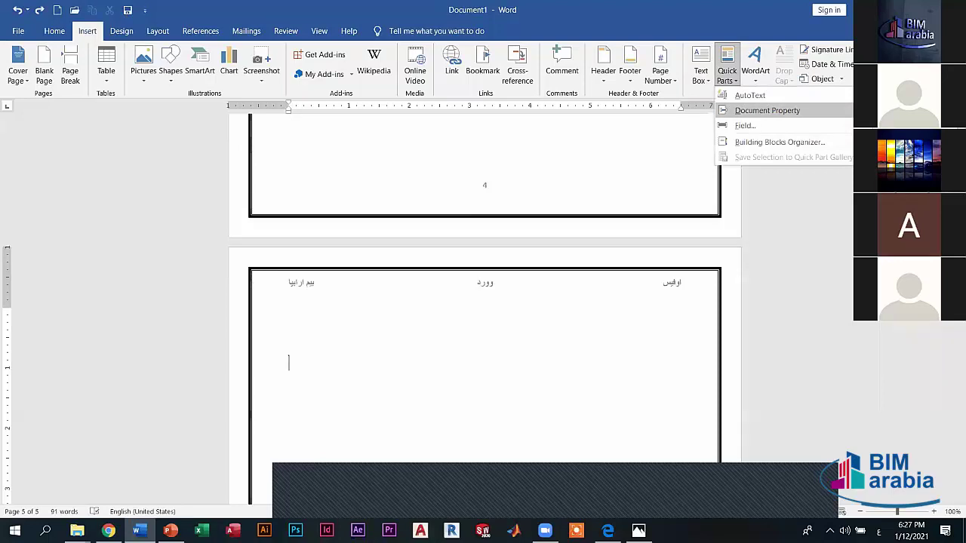
left_click(898, 160)
left_click(315, 345)
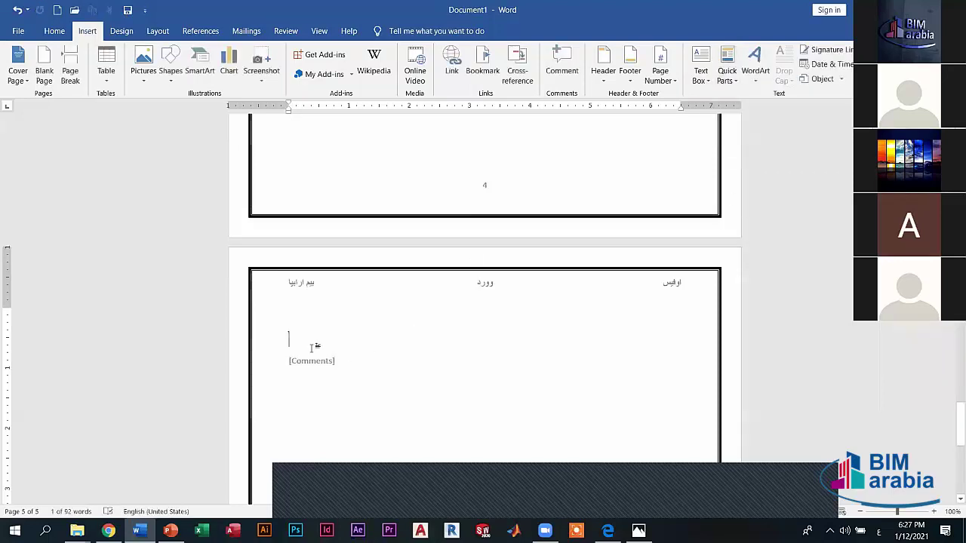
left_click(328, 362)
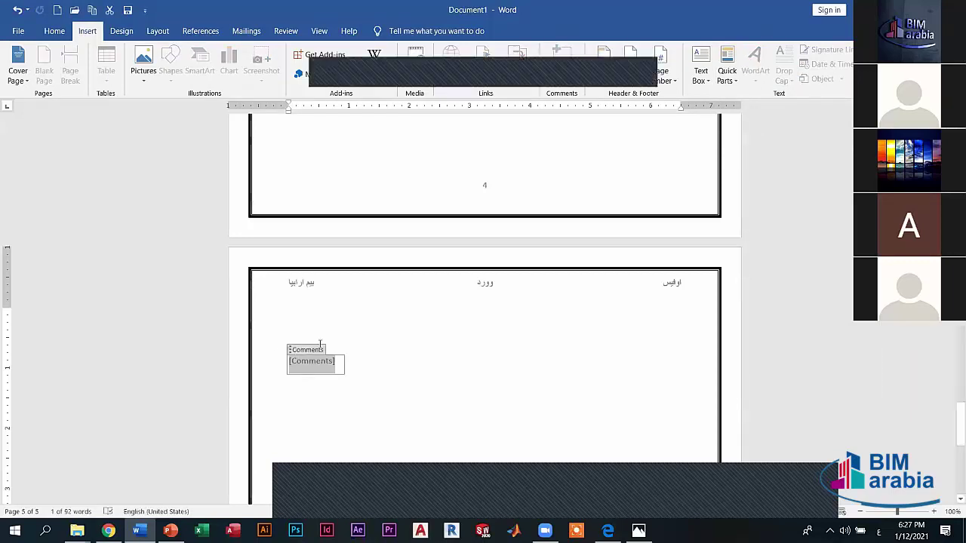
left_click(556, 71)
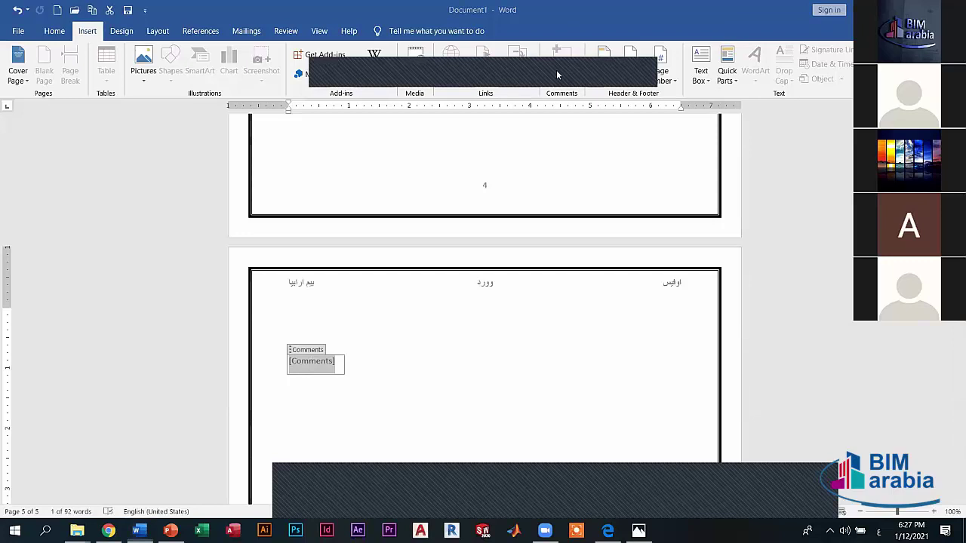
left_click(312, 364)
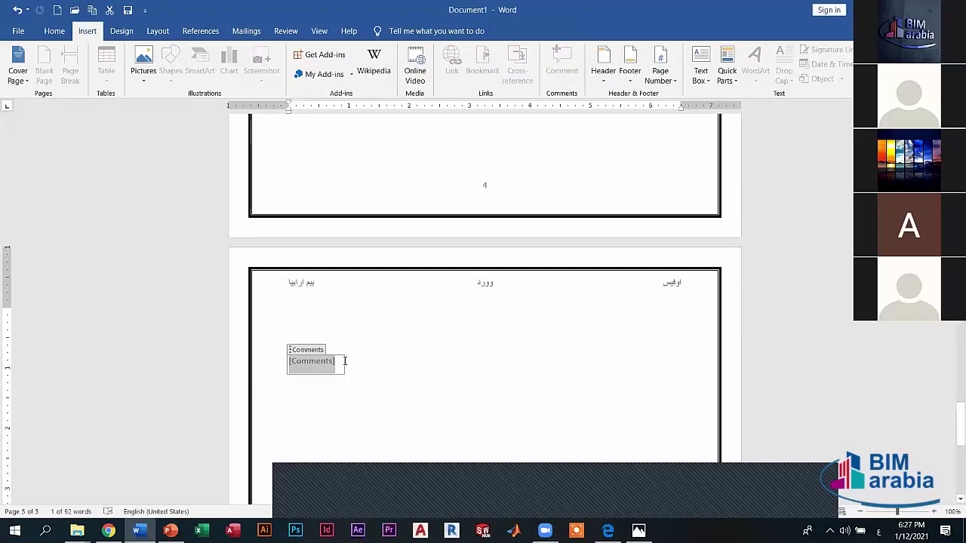
key("ctrl+z")
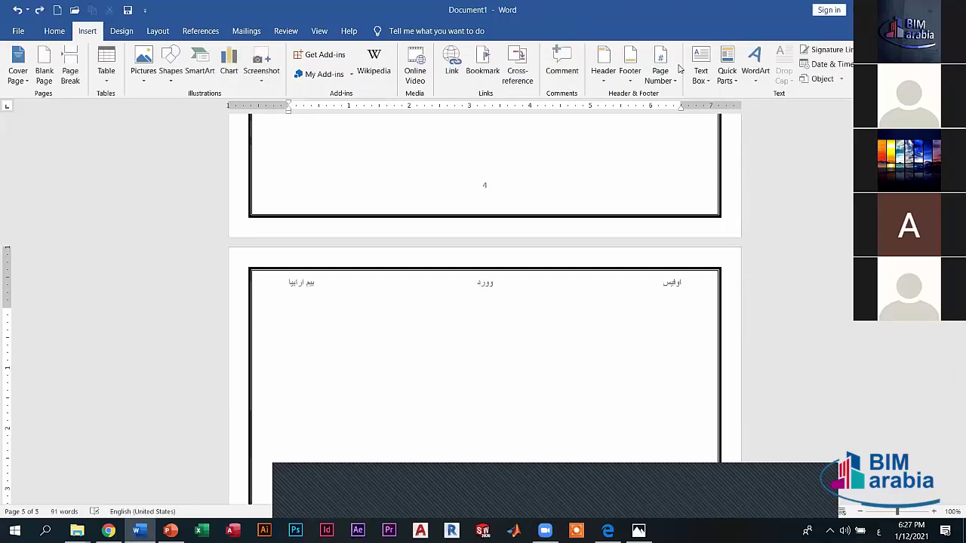
left_click(757, 80)
scroll(458, 182, "up", 3)
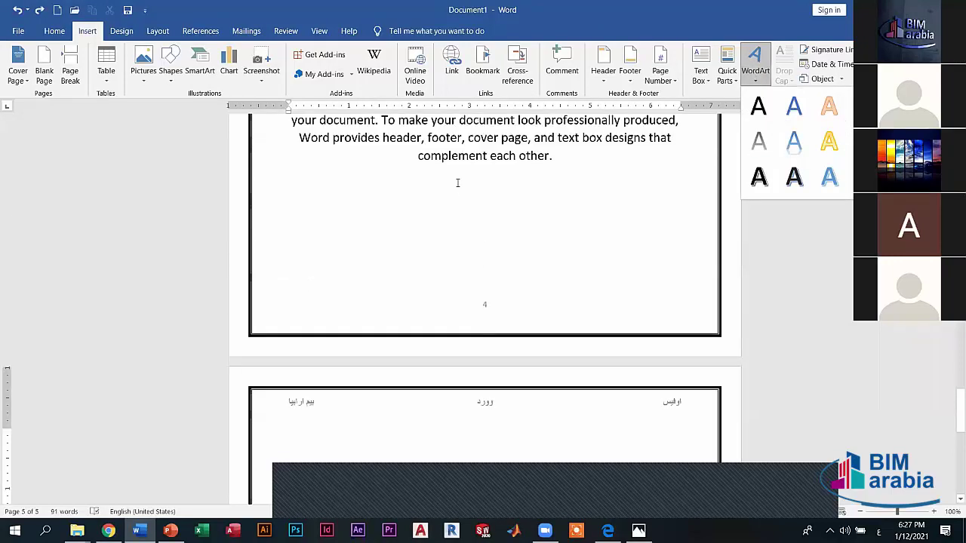
scroll(458, 183, "up", 4)
left_click(528, 314)
triple_click(541, 315)
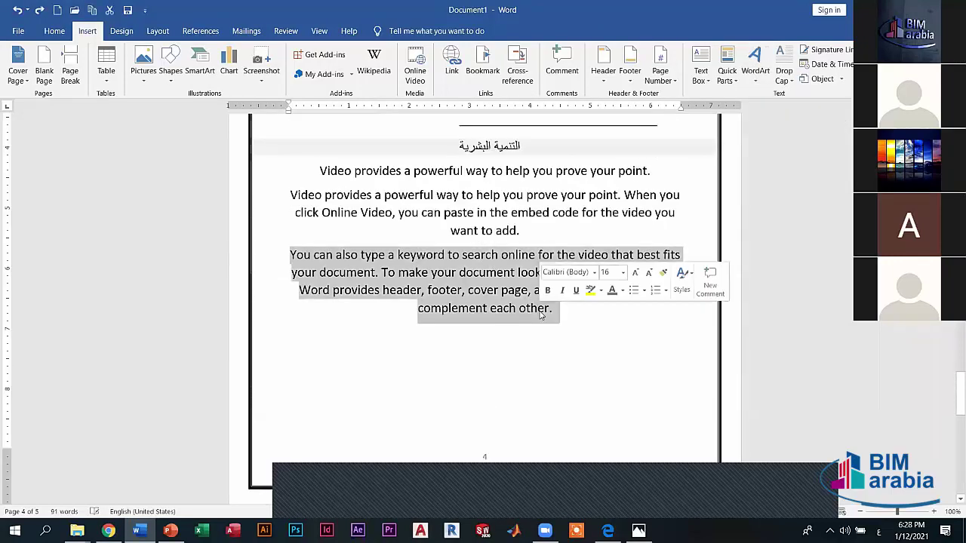
left_click(754, 74)
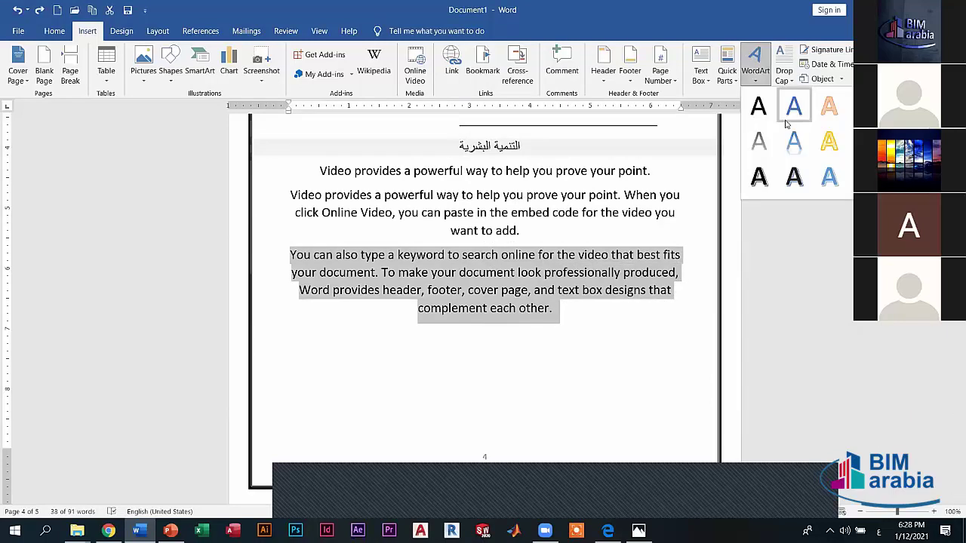
left_click(787, 123)
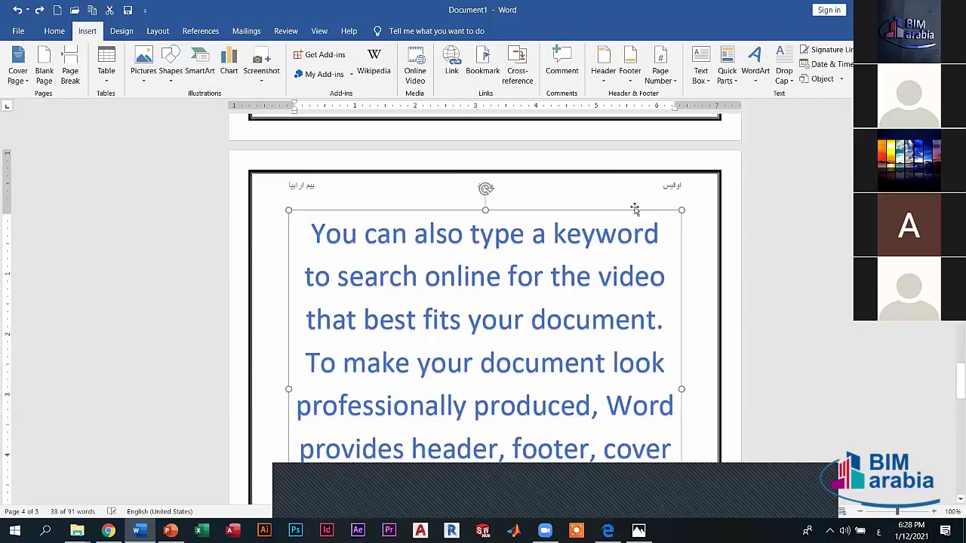
scroll(694, 219, "down", 1)
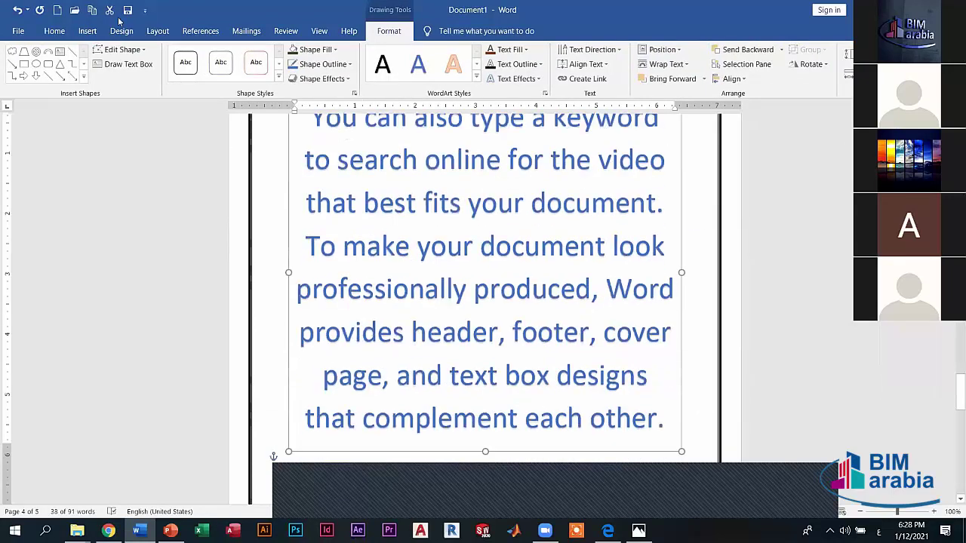
left_click(122, 65)
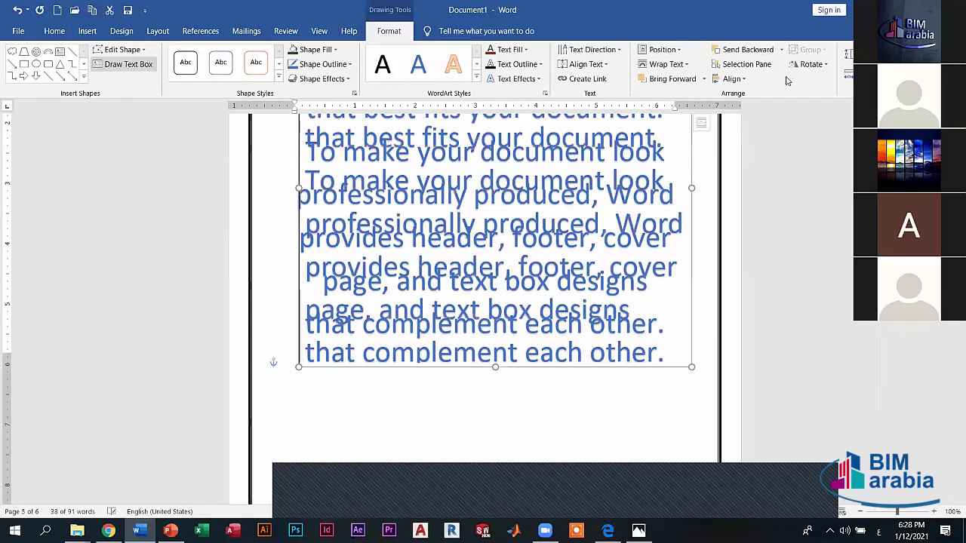
key("Escape")
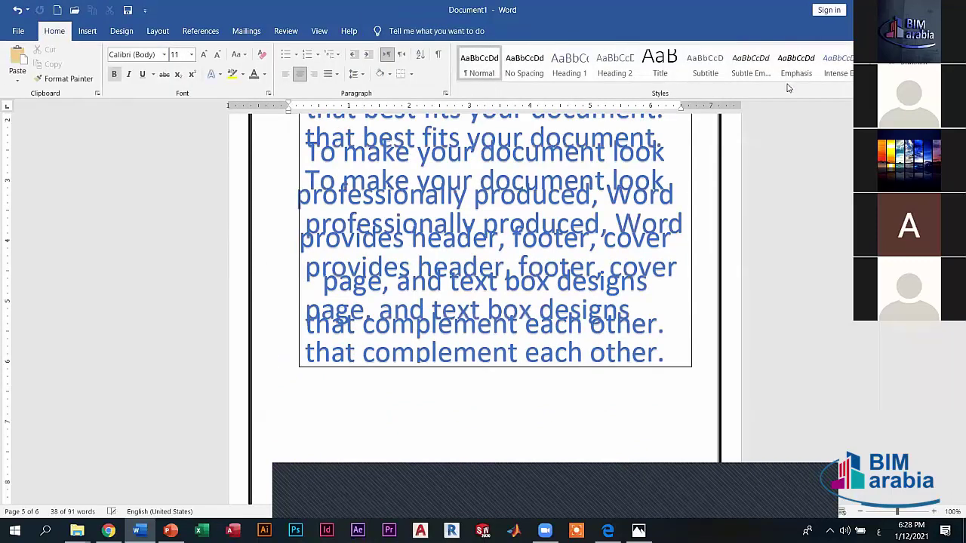
scroll(338, 246, "down", 10)
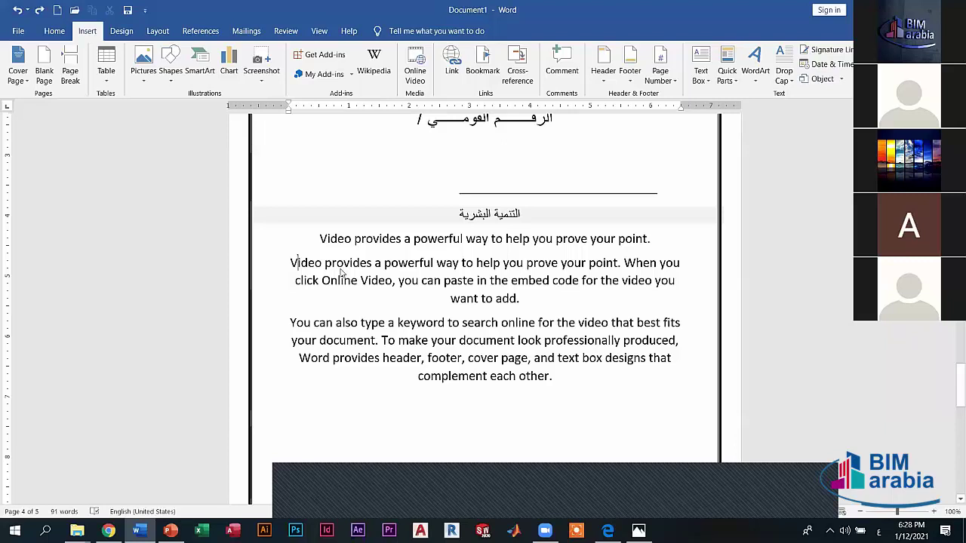
Turn the paragraph's first letter V into a Dropped capital.
key("shift+Left")
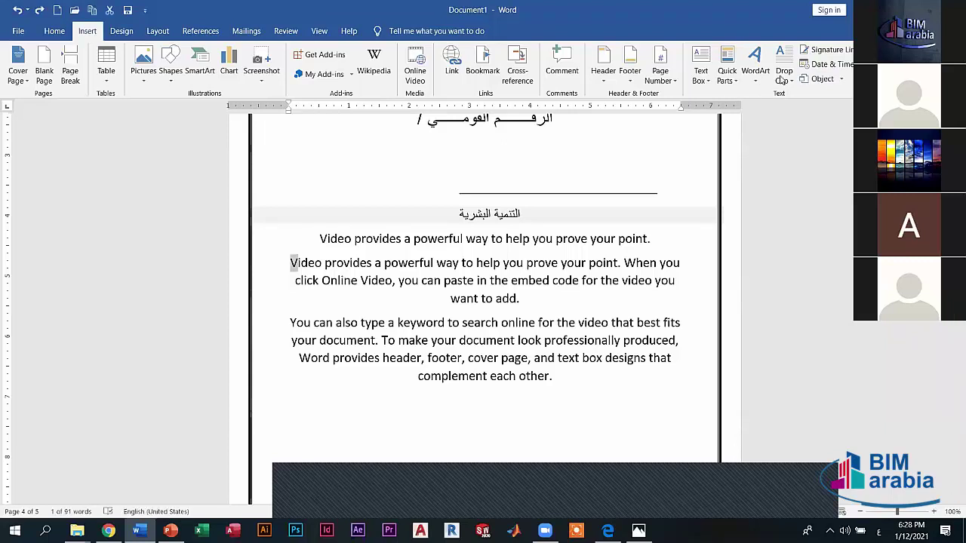
left_click(785, 82)
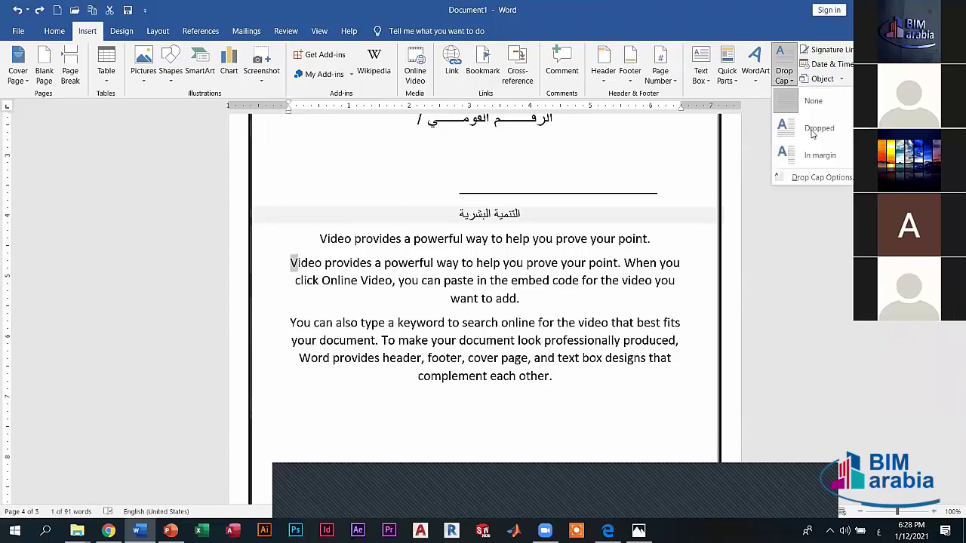
key("Return")
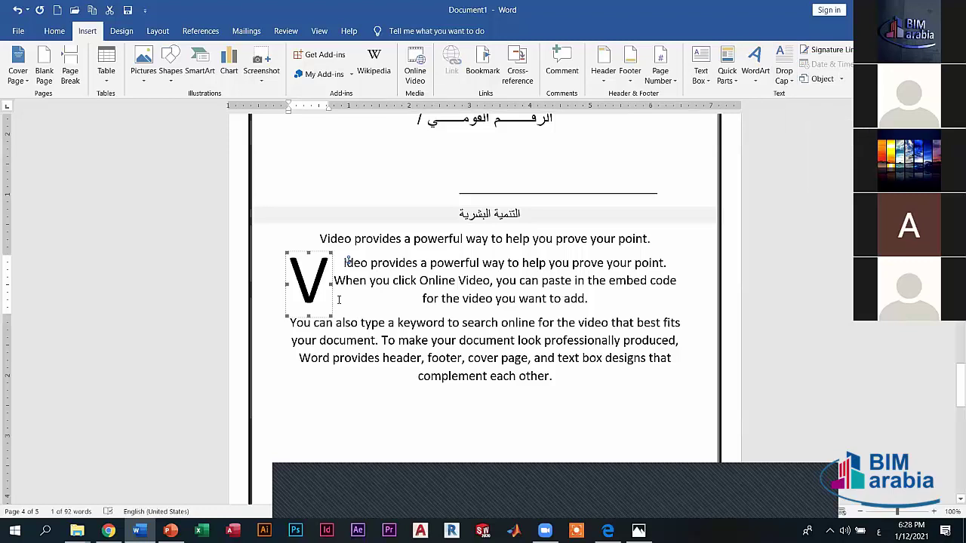
left_click(339, 282)
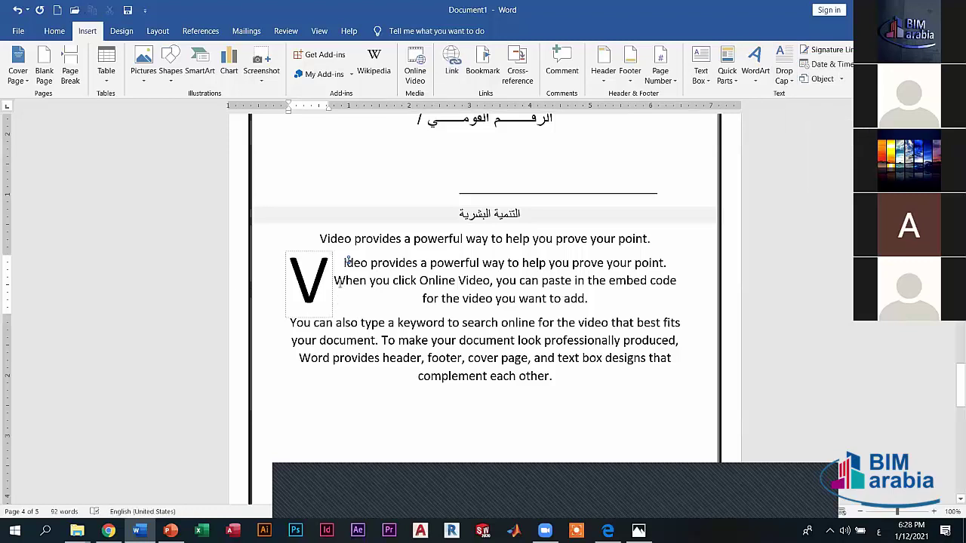
left_click(370, 306)
Set the drop cap to In margin with 8 lines to drop, keeping the +Body font.
left_click(784, 75)
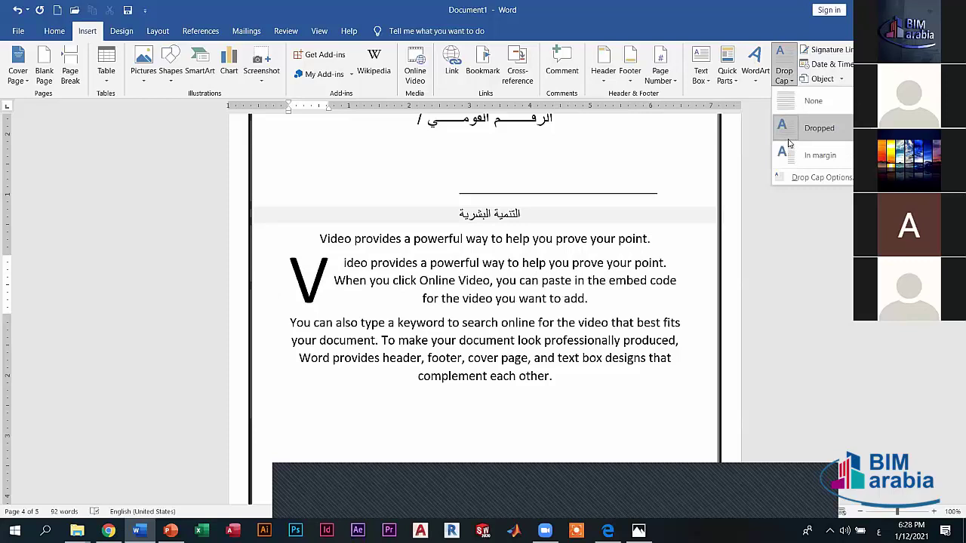
left_click(806, 177)
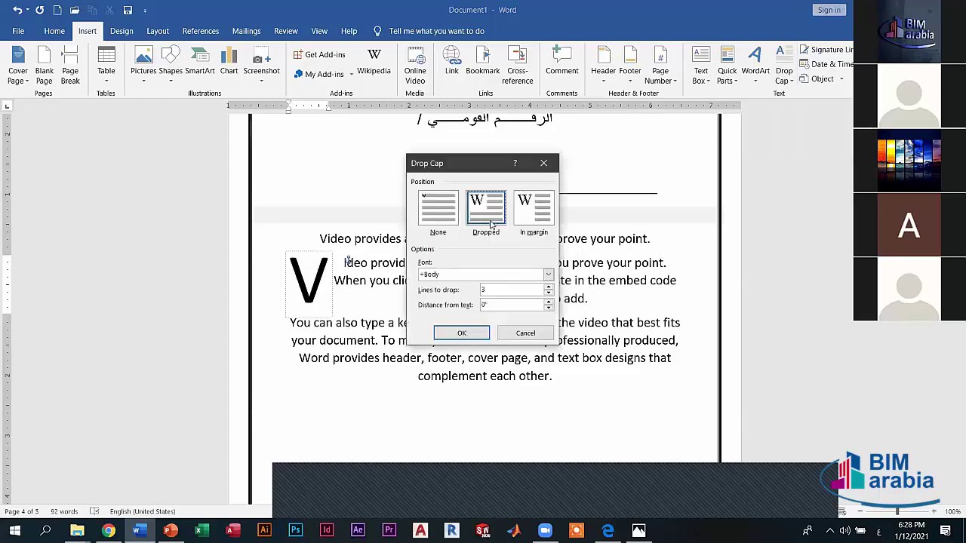
left_click(445, 215)
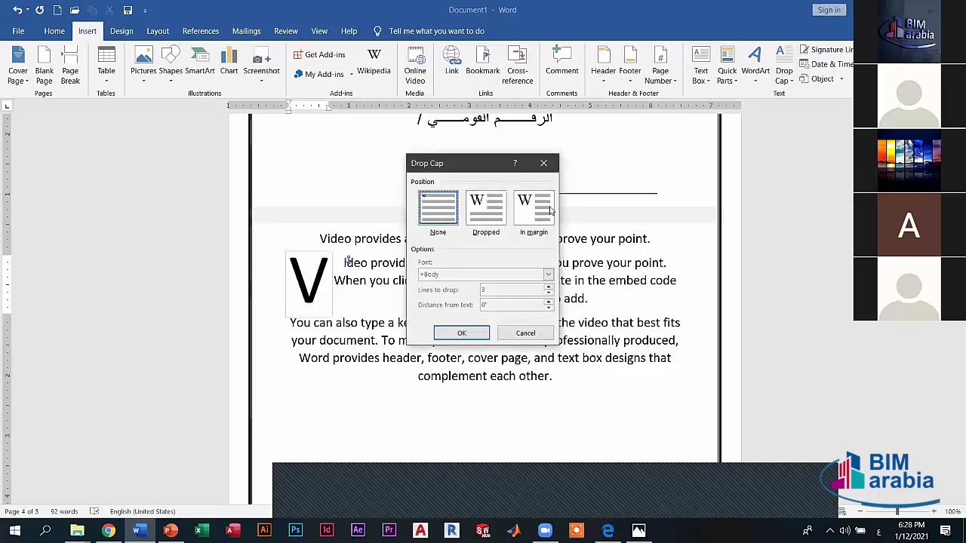
left_click(534, 207)
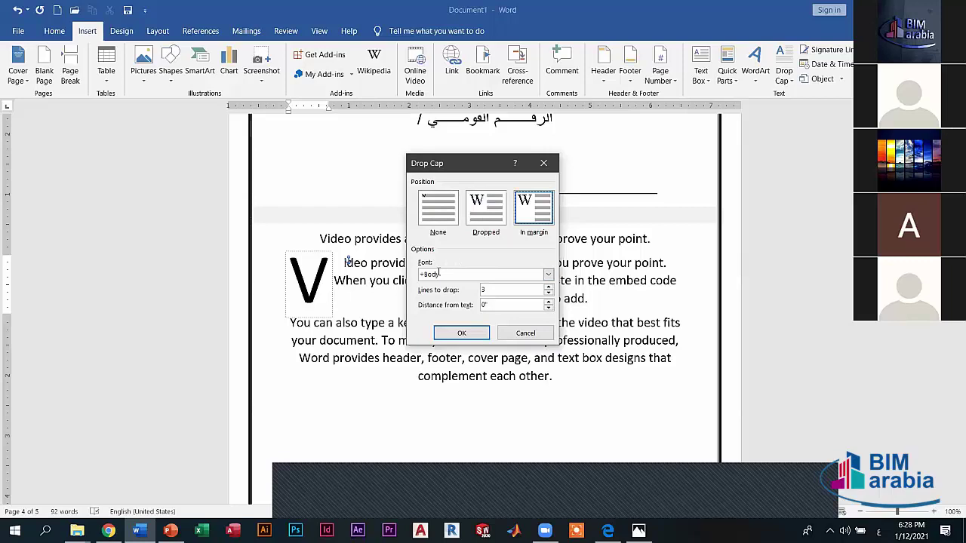
left_click(549, 276)
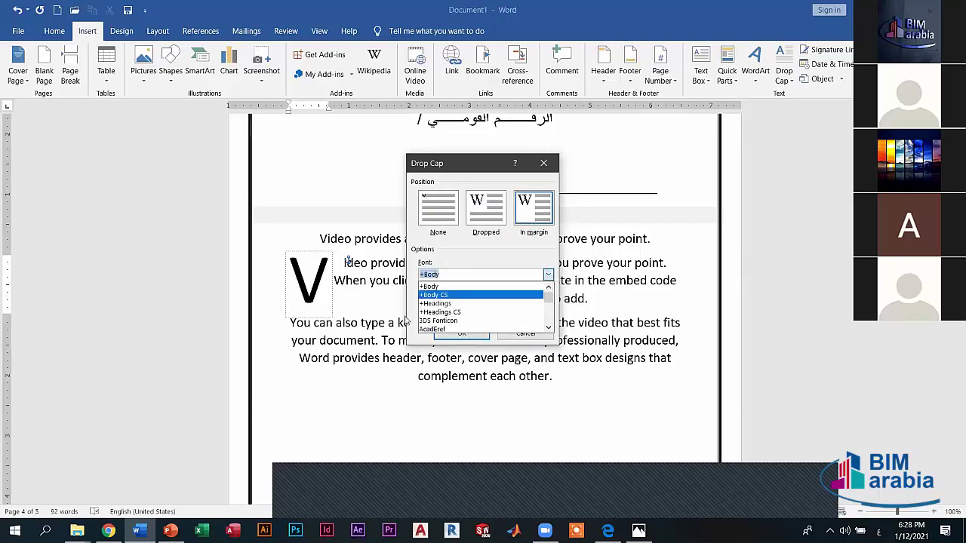
scroll(470, 313, "down", 2)
scroll(470, 313, "up", 2)
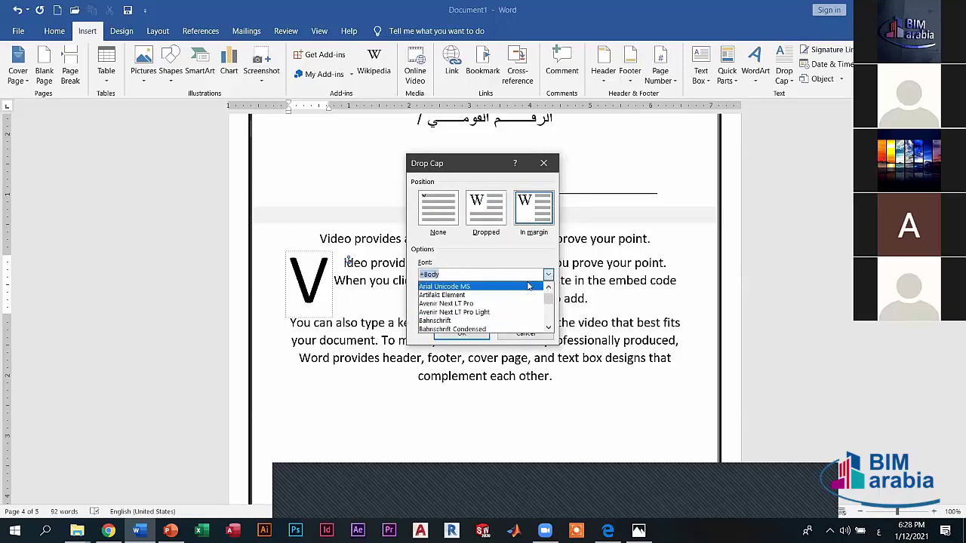
left_click(460, 284)
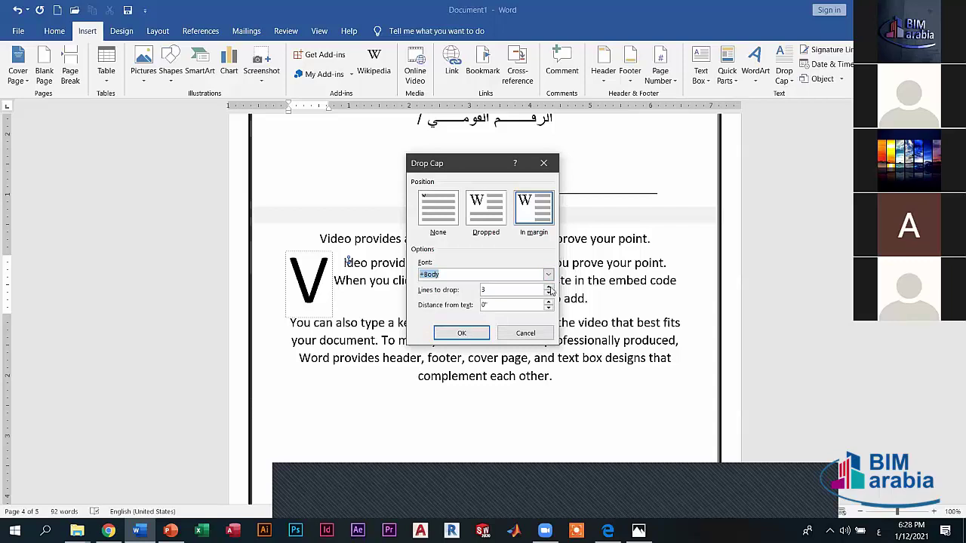
left_click(548, 288)
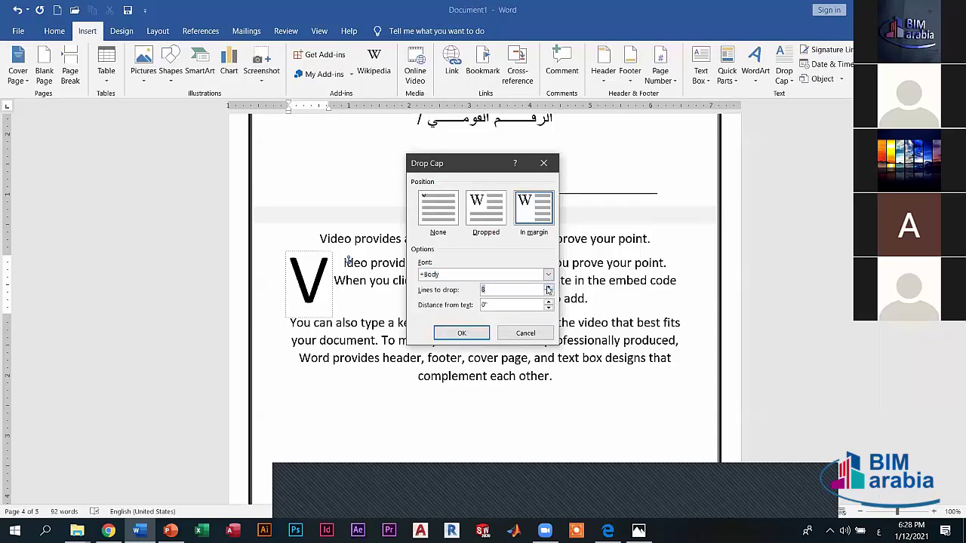
left_click(461, 332)
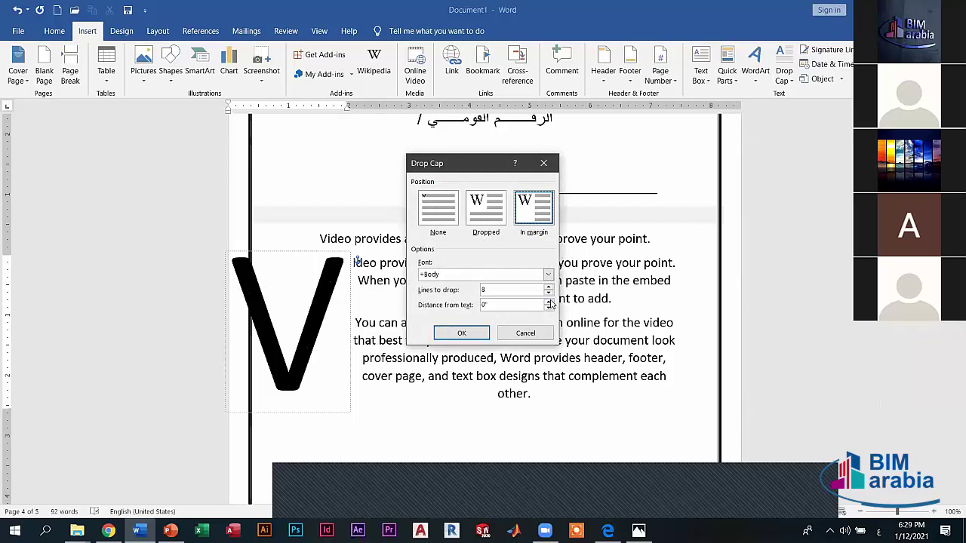
left_click(461, 333)
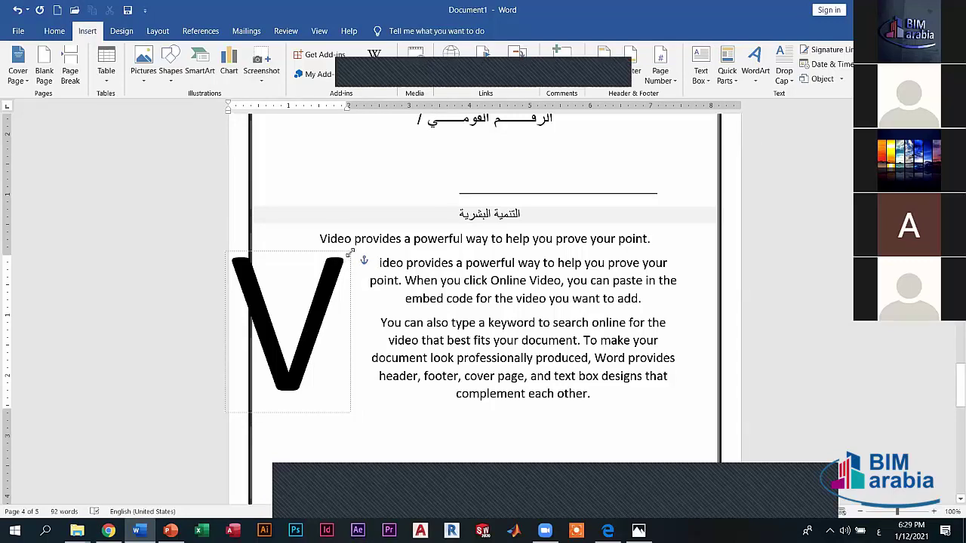
Drag the V drop-cap frame inside the border so the three sample paragraphs wrap beside it.
left_click_drag(325, 255, 350, 258)
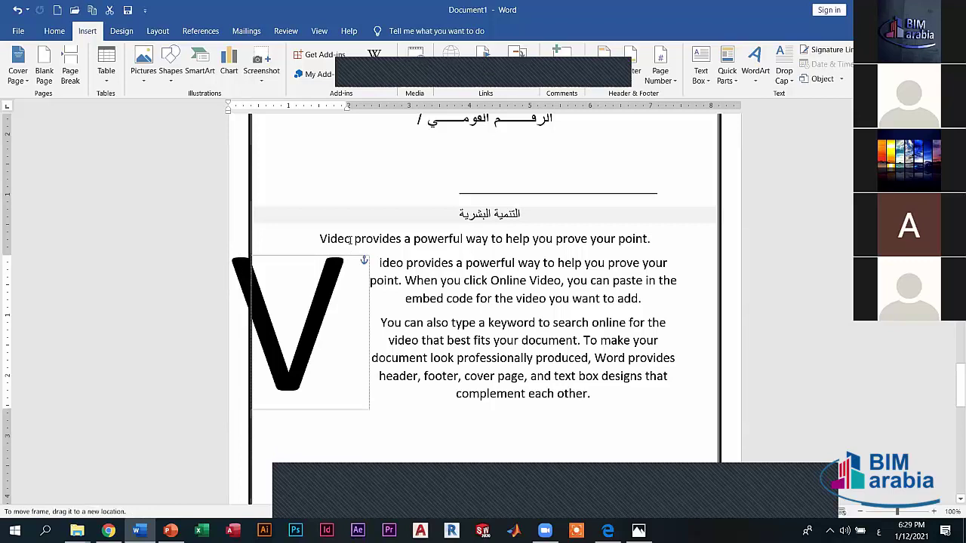
left_click_drag(350, 258, 369, 228)
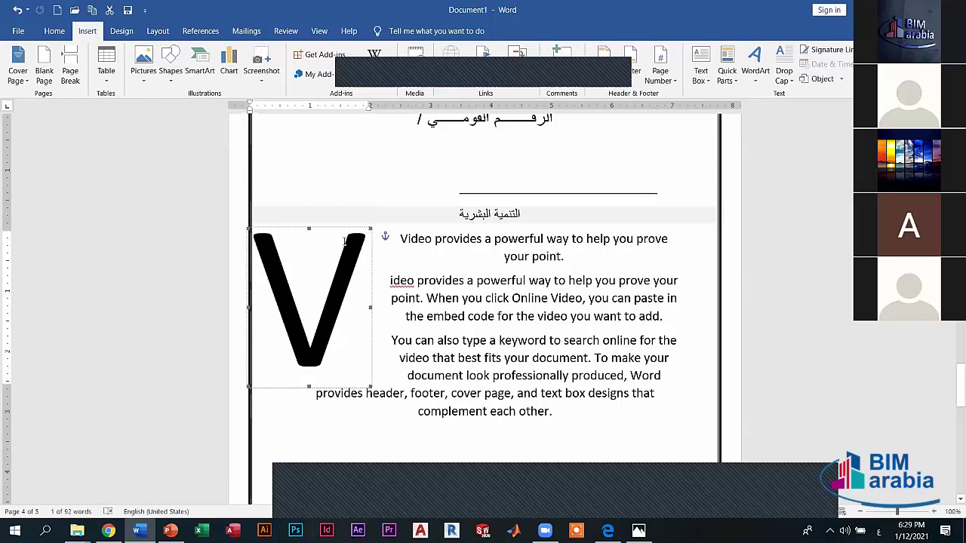
mouse_move(409, 193)
left_mouse_down()
mouse_move(420, 181)
mouse_move(385, 285)
mouse_move(400, 226)
left_mouse_up()
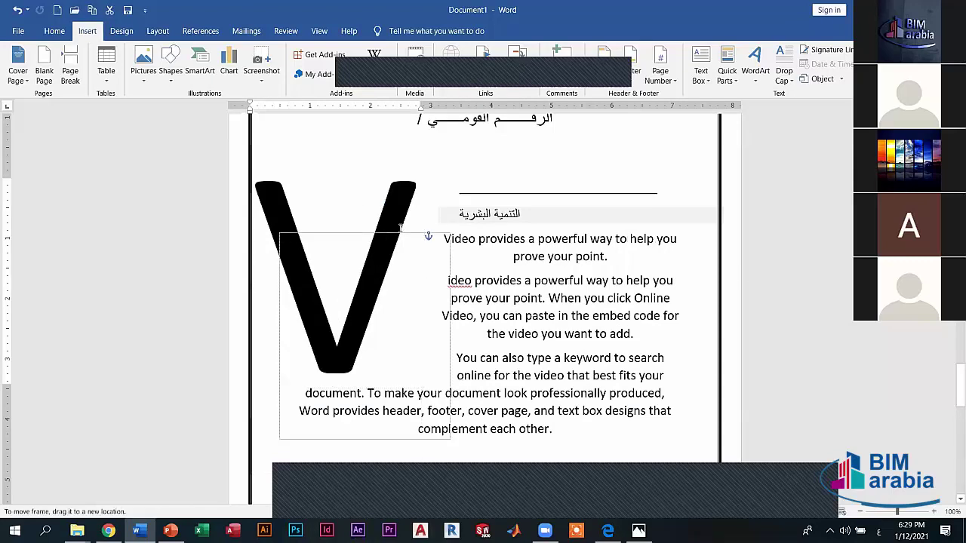
left_click_drag(504, 287, 494, 283)
left_click(607, 218)
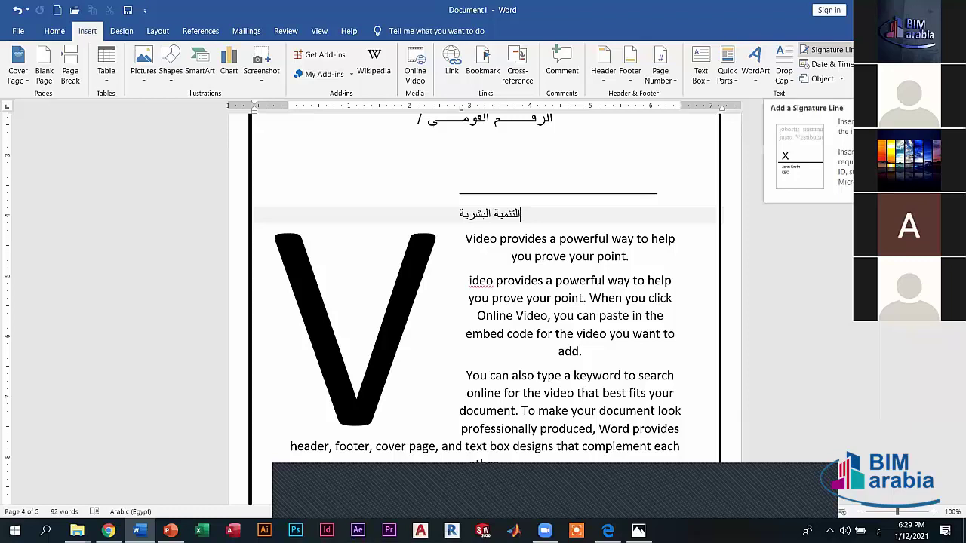
Start a Microsoft Office Signature Line with the suggested signer's name and the title 'Lecture'.
left_click(827, 49)
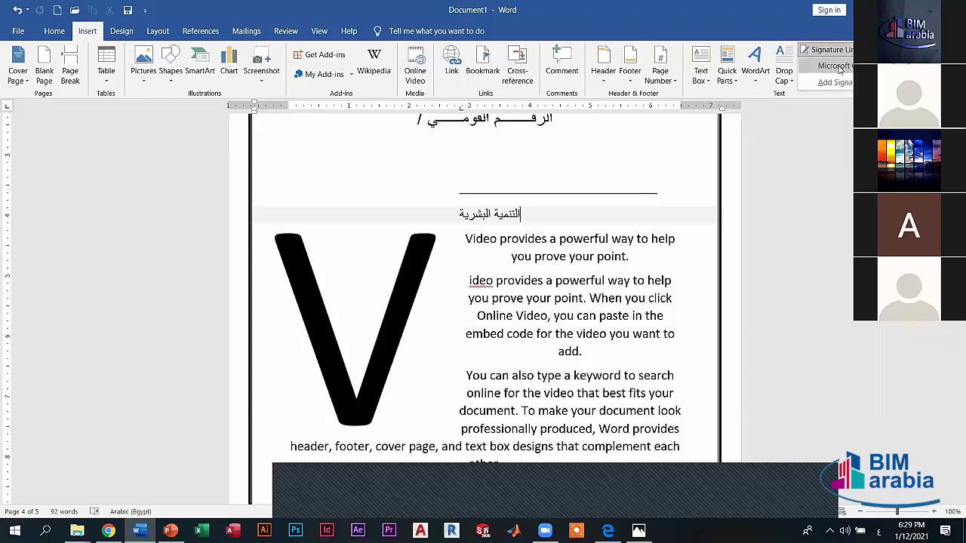
left_click(838, 66)
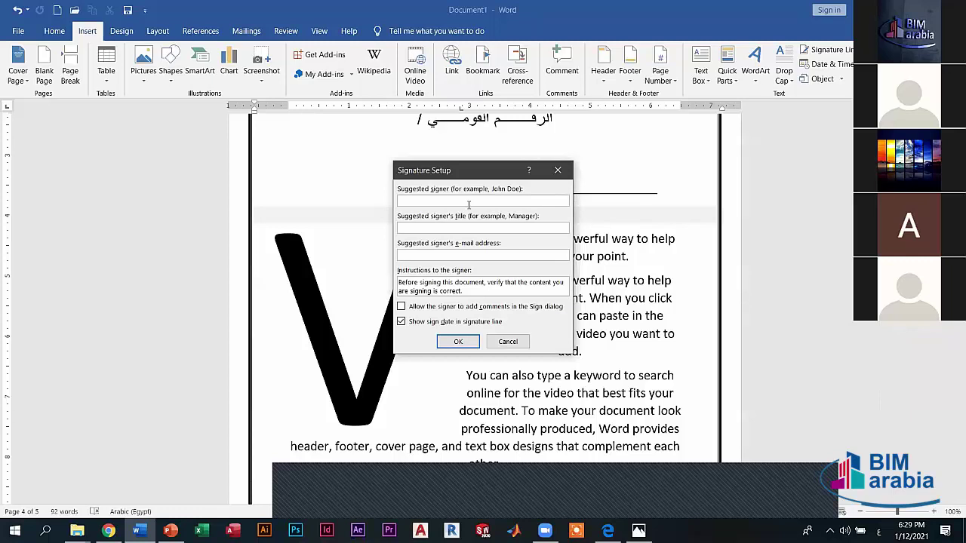
key("alt+shift")
type("M")
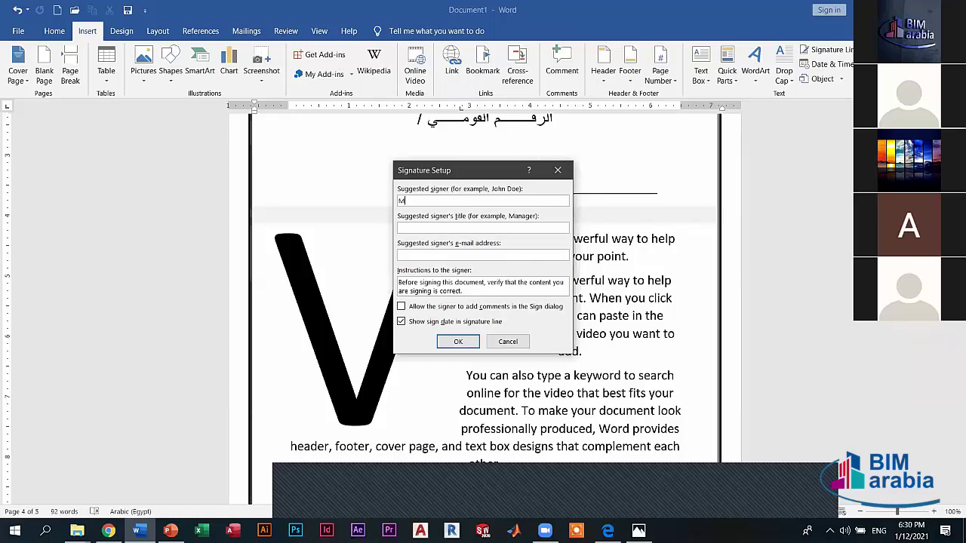
type("ohamed R")
type("amadan")
left_click(476, 226)
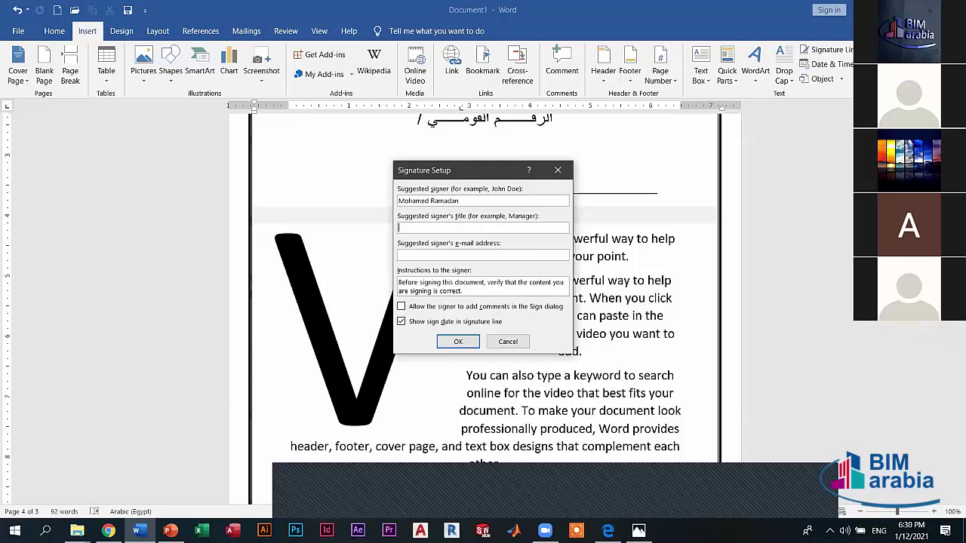
type("Lecture")
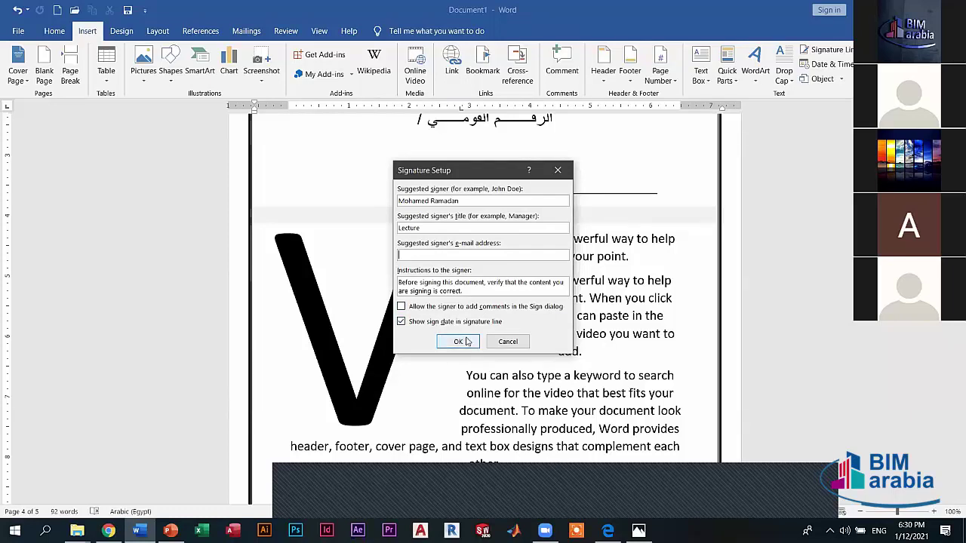
Confirm the signature line with the signer's name and title 'Lecture', then try signing and cancel saving.
left_click(466, 341)
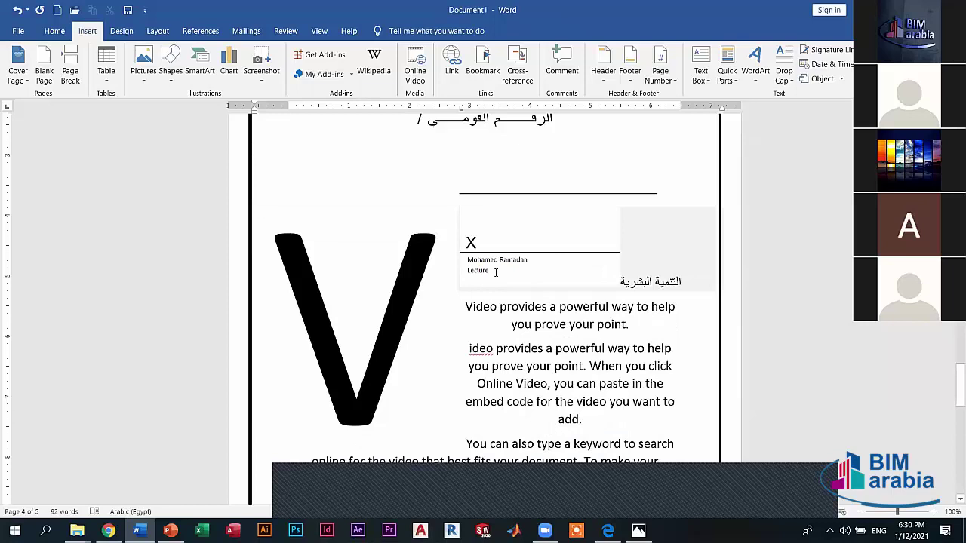
double_click(471, 243)
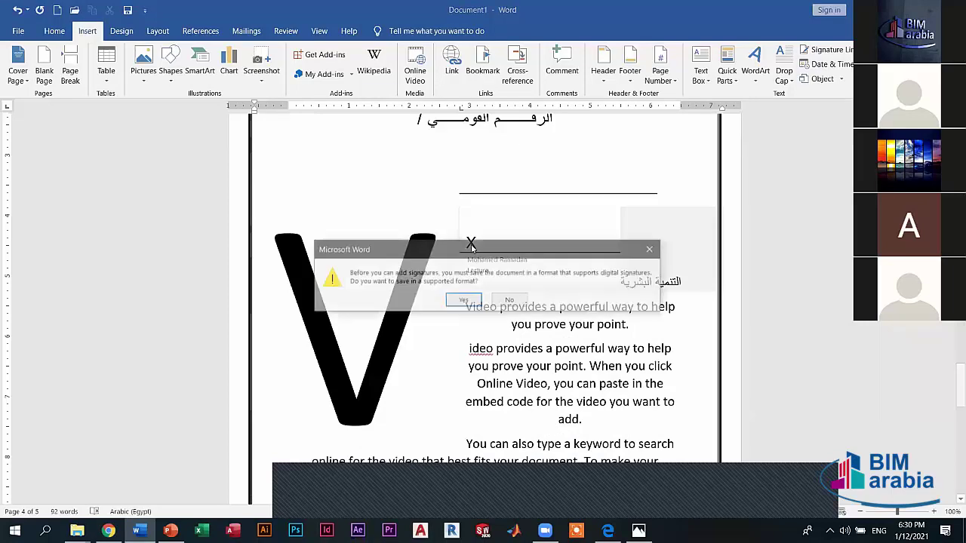
left_click(476, 300)
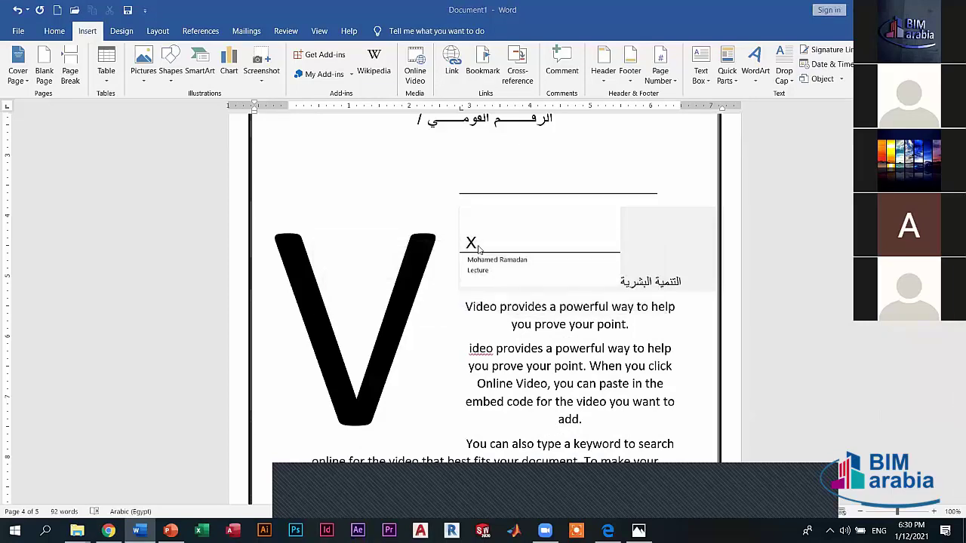
left_click(462, 11)
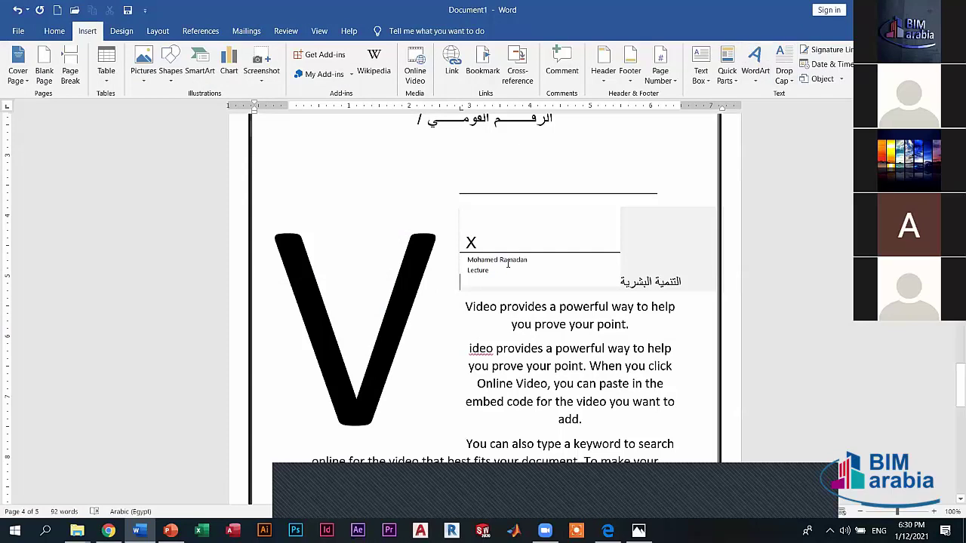
Scroll to page 5 and type a person's name low on the page.
scroll(525, 276, "down", 5)
key("alt+s")
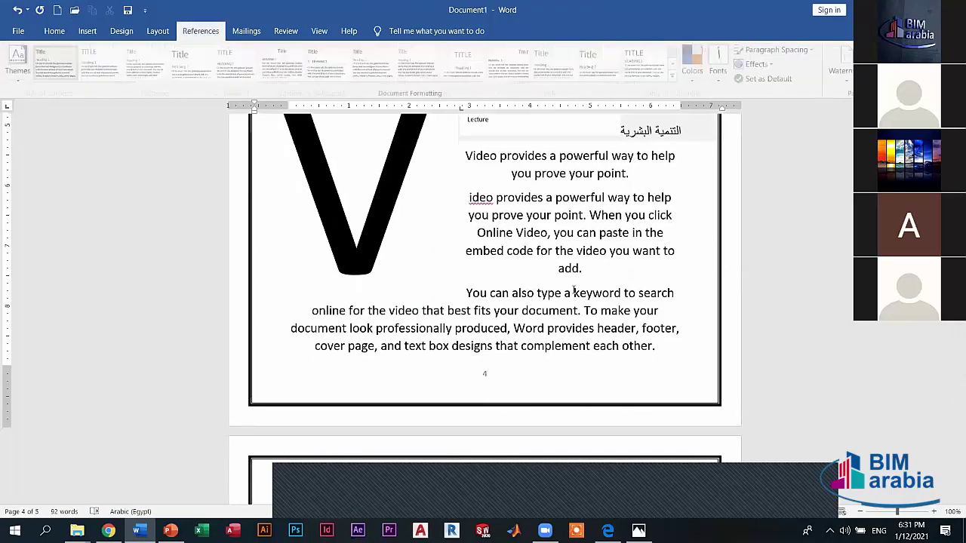
scroll(494, 425, "down", 1)
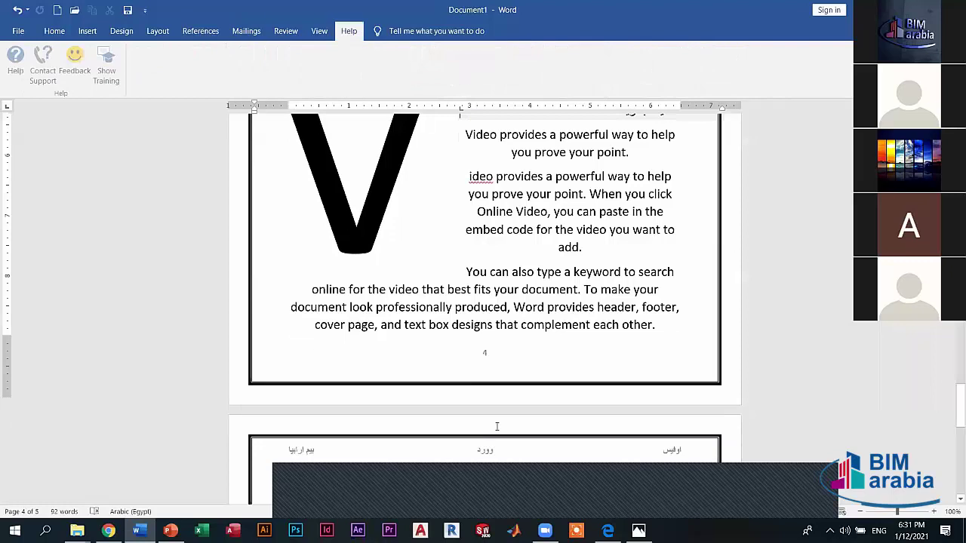
scroll(505, 426, "down", 3)
scroll(518, 429, "down", 6)
double_click(520, 430)
type("m")
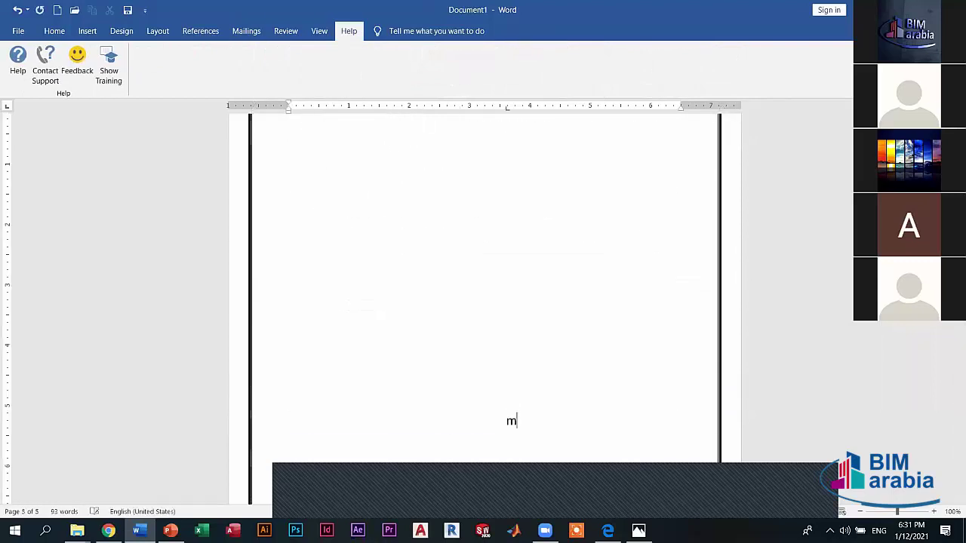
type("Mohamed ")
type("R")
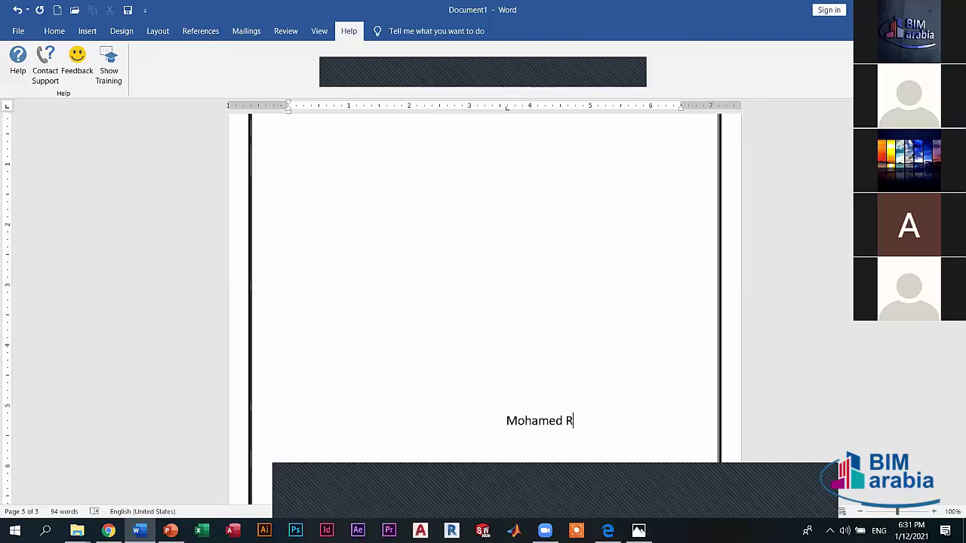
type("amadan")
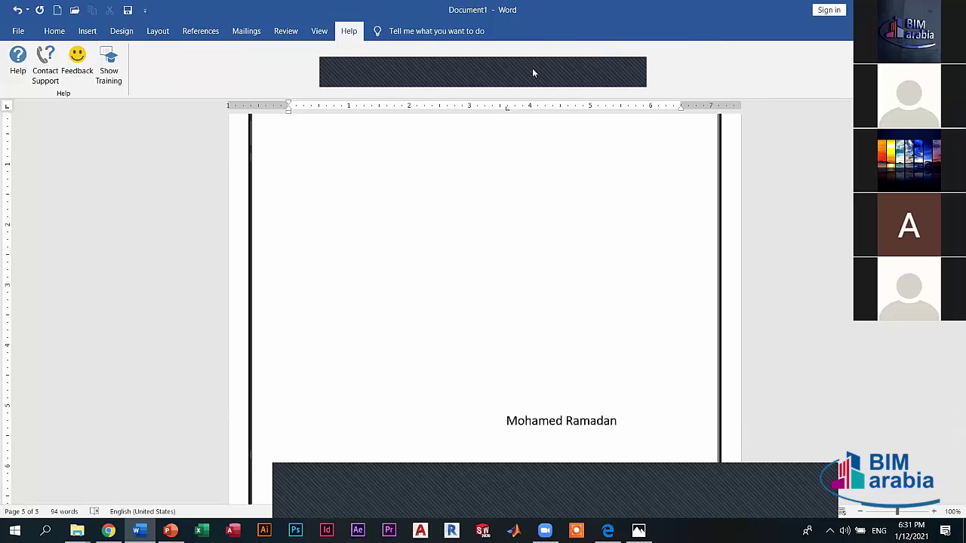
Underline only the name text, after trying and removing underline on the whole line.
left_click(55, 31)
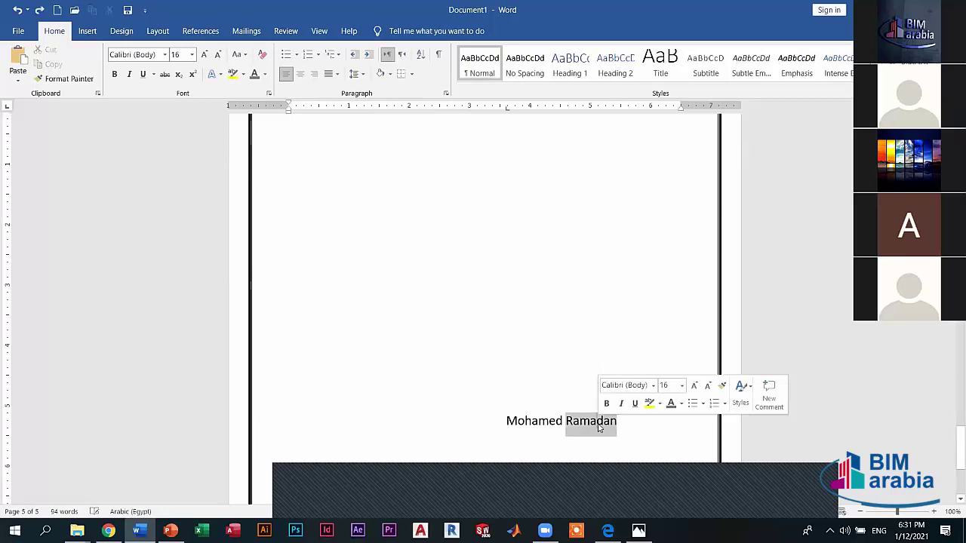
triple_click(607, 412)
left_click(142, 74)
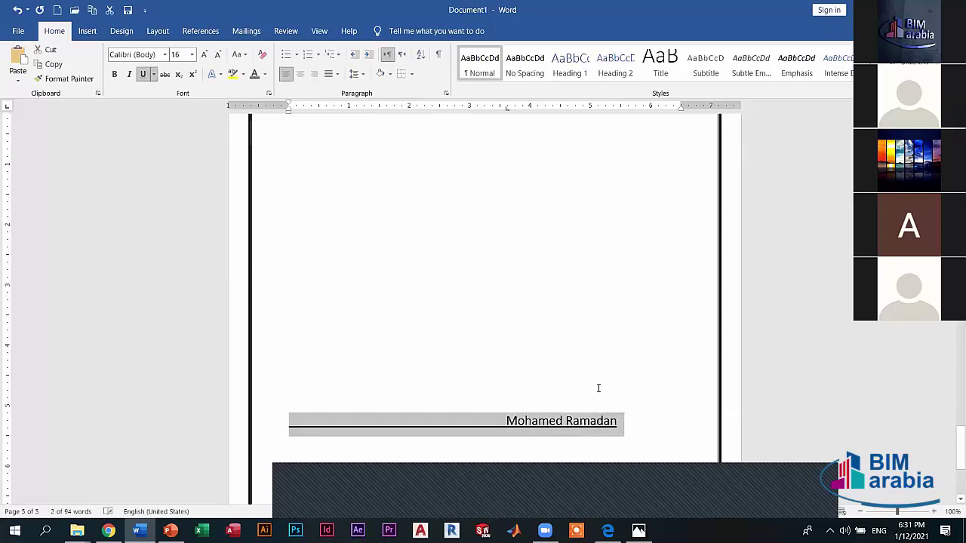
left_click(143, 74)
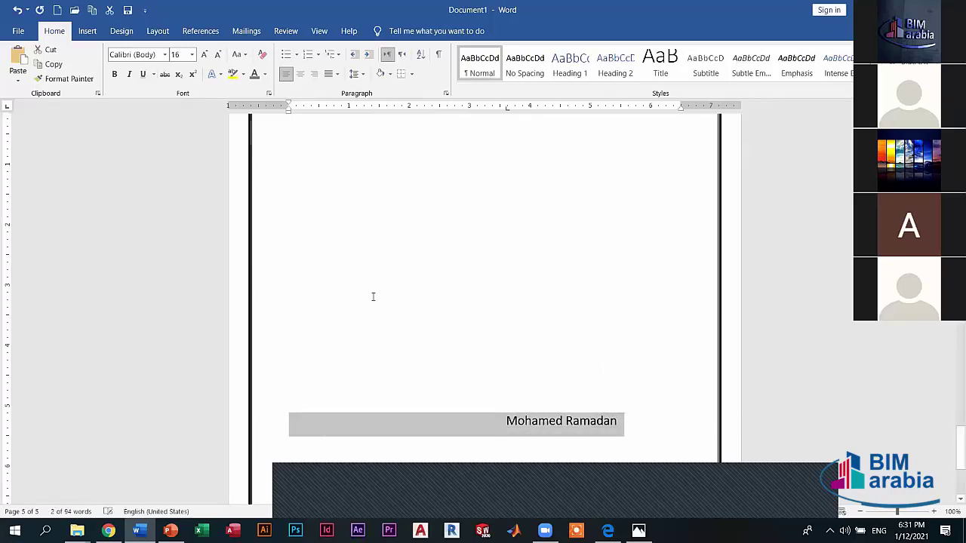
left_click(400, 326)
left_click_drag(504, 420, 606, 420)
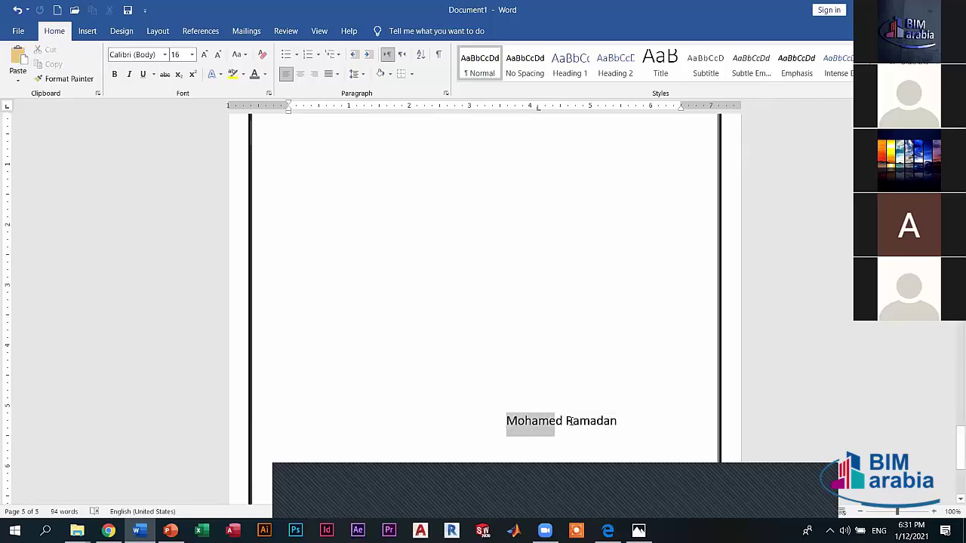
left_click(143, 74)
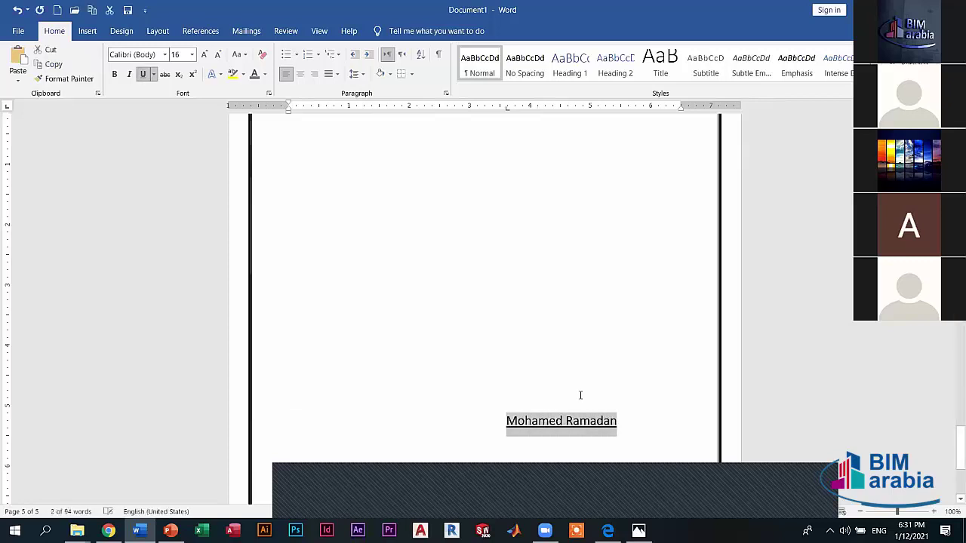
left_click(619, 433)
Add a centred 'manger' title line below the name, then undo the title and name.
key("Return")
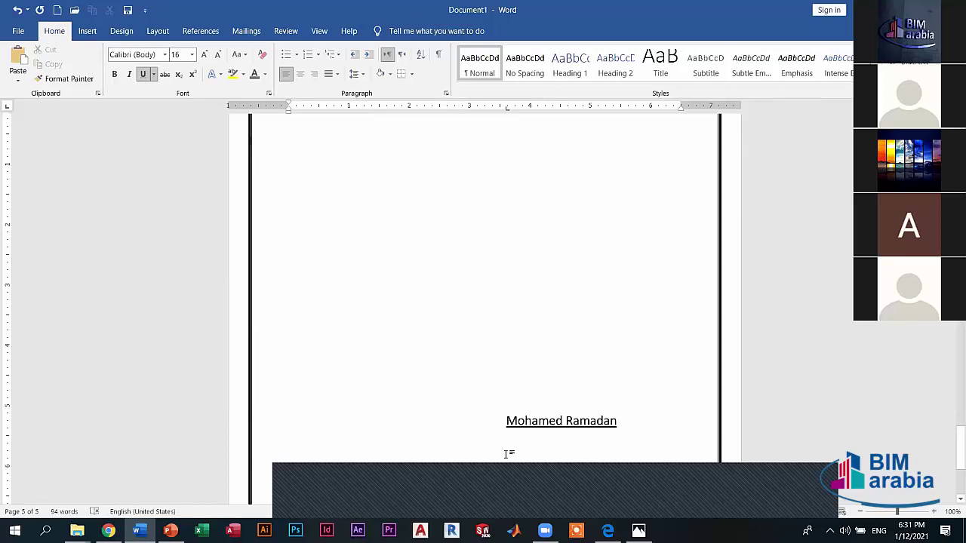
key("ctrl+e")
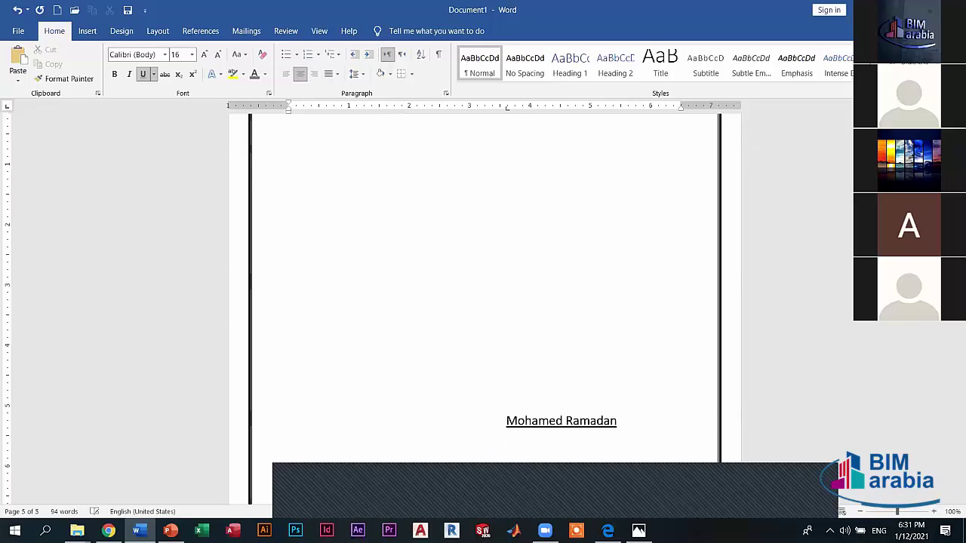
type("manger")
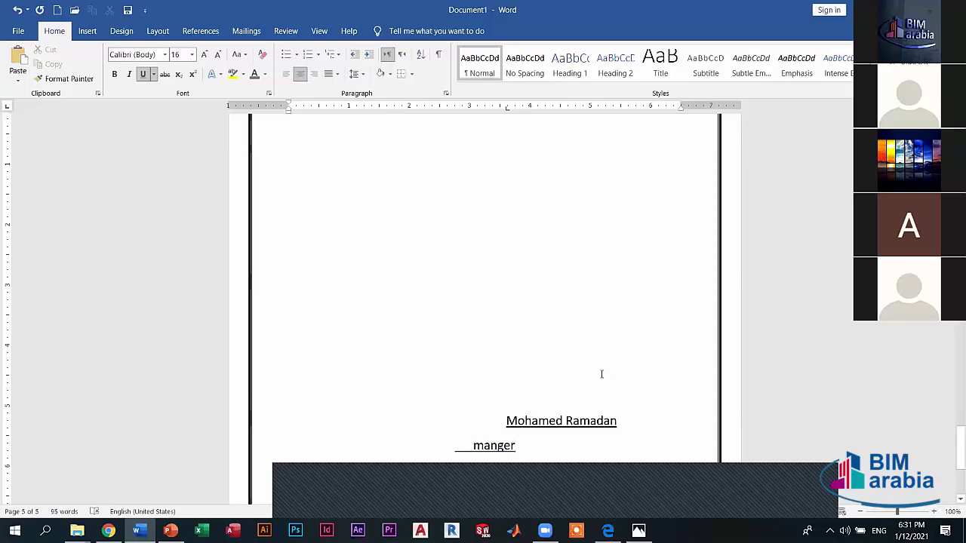
triple_click(502, 457)
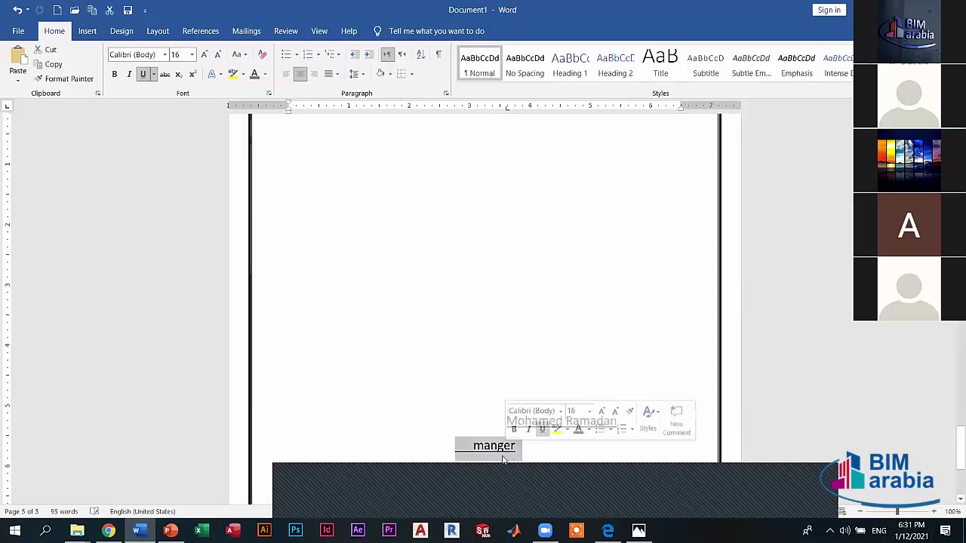
left_click(142, 73)
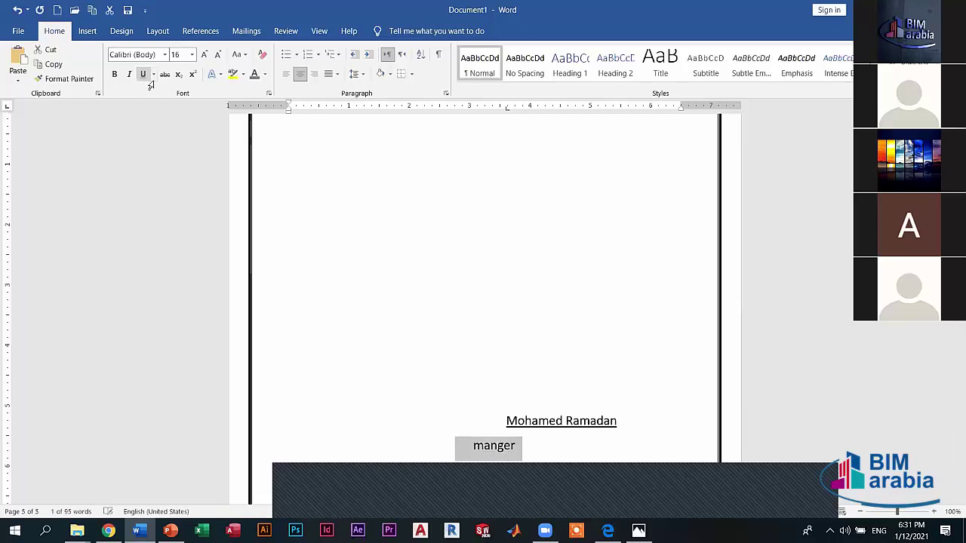
left_click(468, 461)
key("BackSpace")
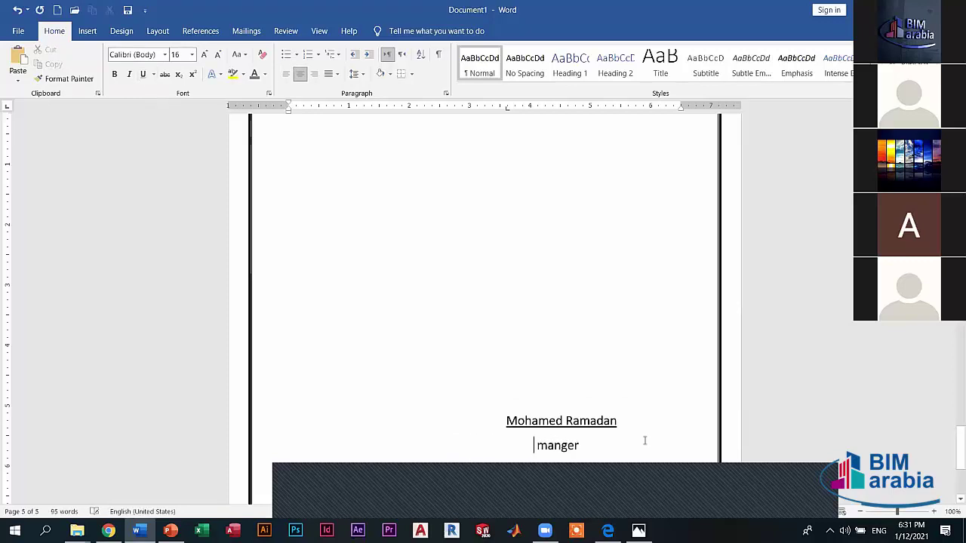
key("ctrl+z")
key("ctrl+z")
key("ctrl+z")
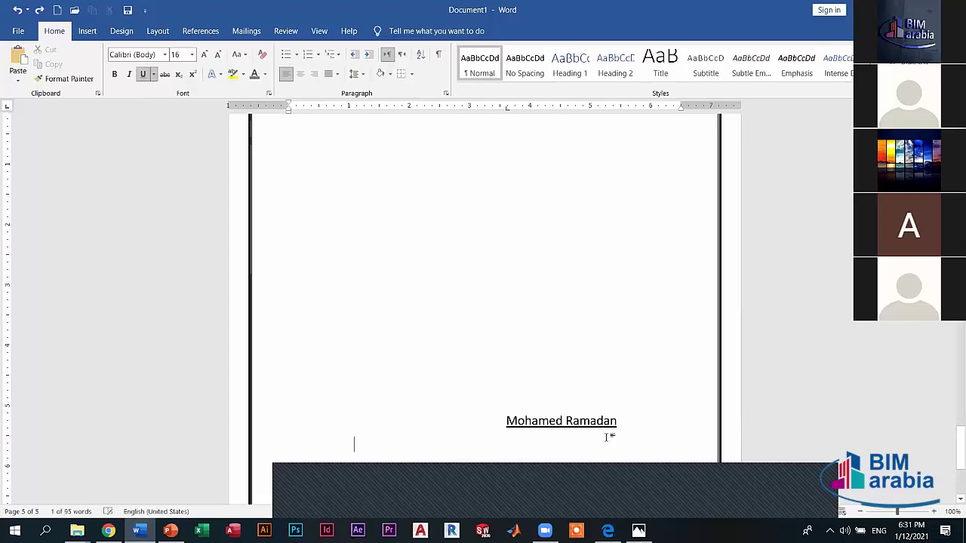
key("ctrl+z")
key("ctrl+z")
key("ctrl+z")
key("ctrl+z")
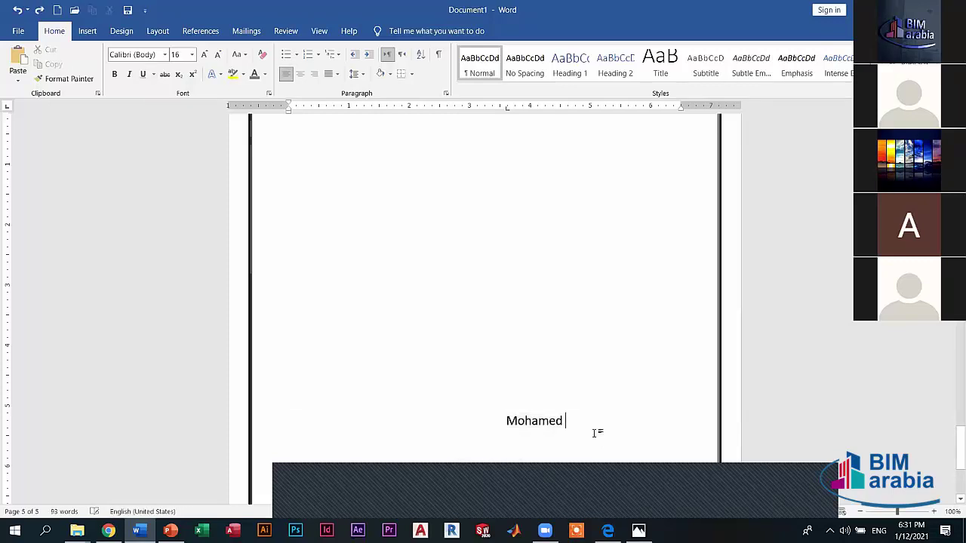
key("ctrl+z")
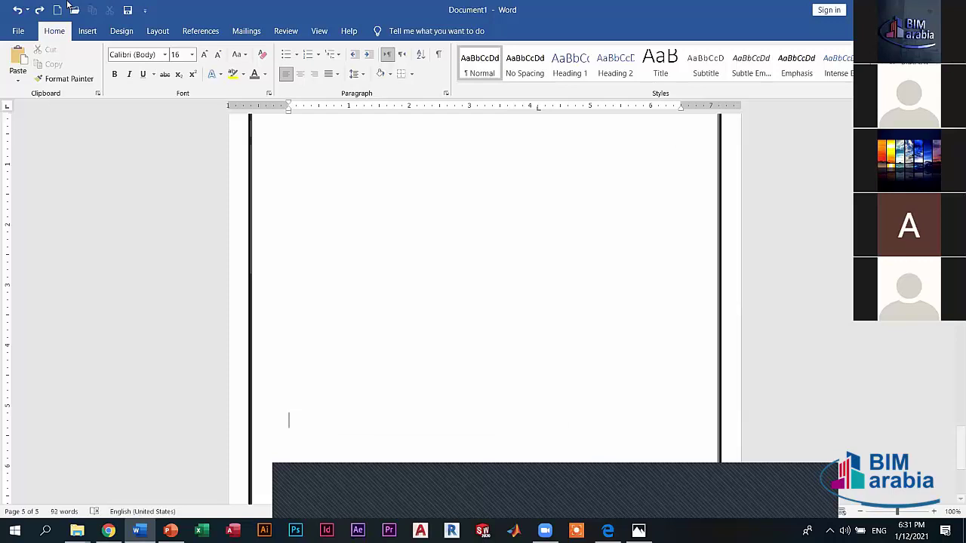
Show the Design tab options, then switch to the File Explorer folder of PowerPoint projects.
left_click(122, 31)
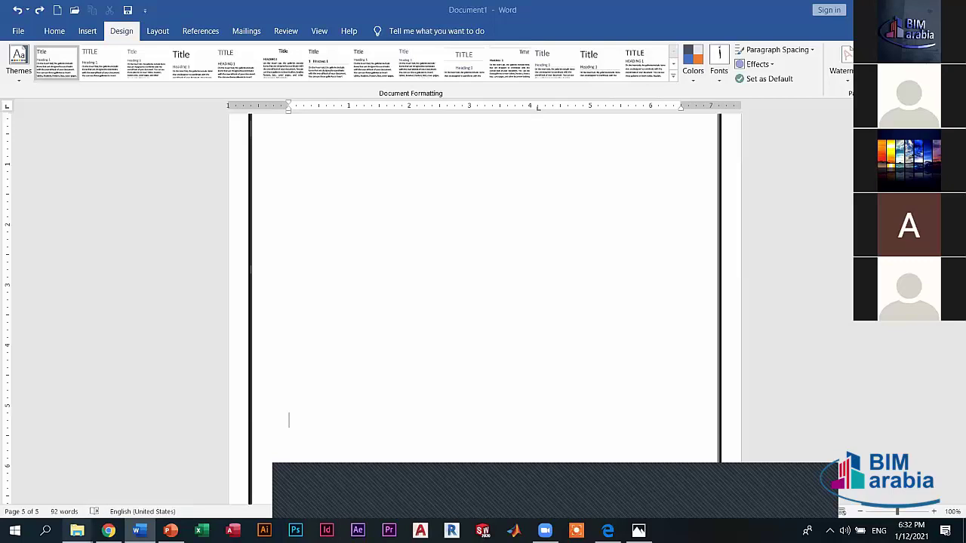
mouse_move(77, 531)
left_click(74, 483)
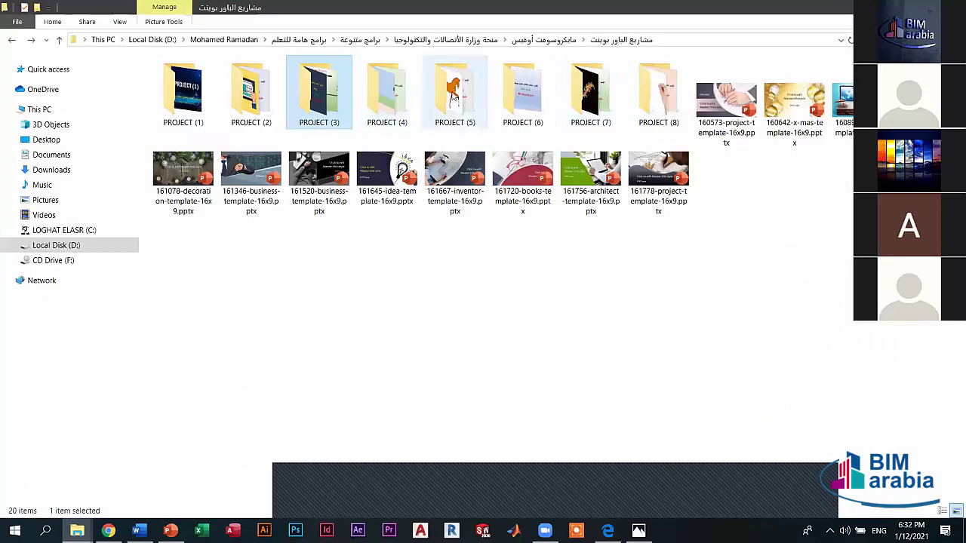
Open the PROJECT (6) folder and select the PROJECT (6).pptx presentation.
left_click(527, 95)
double_click(527, 95)
left_click(171, 87)
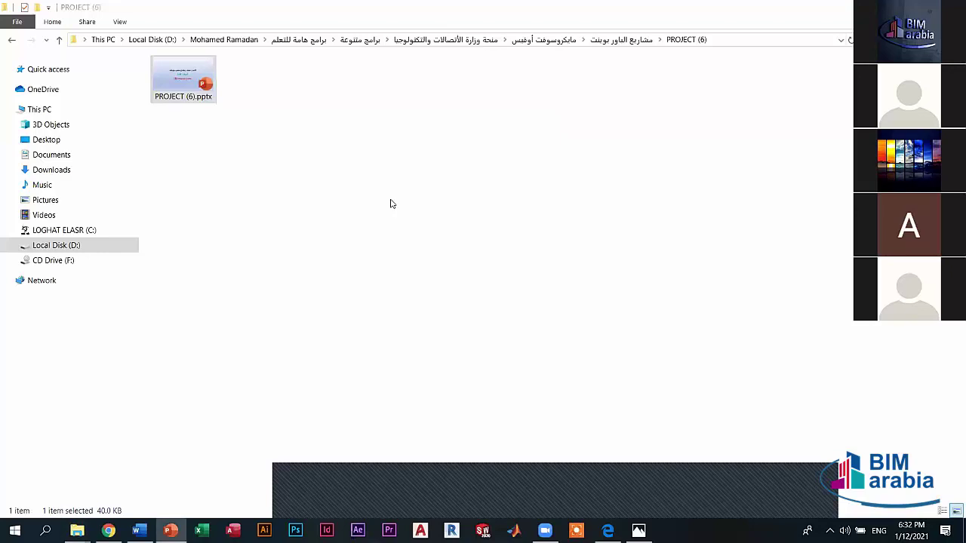
scroll(436, 222, "down", 1)
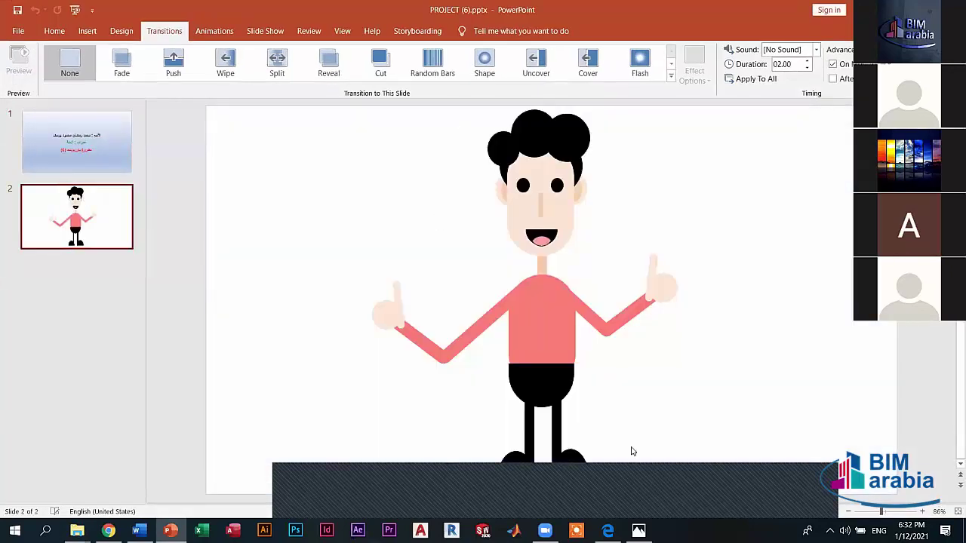
Briefly select all the character's shapes, close PowerPoint, and return to Word's Document1.
key("ctrl+a")
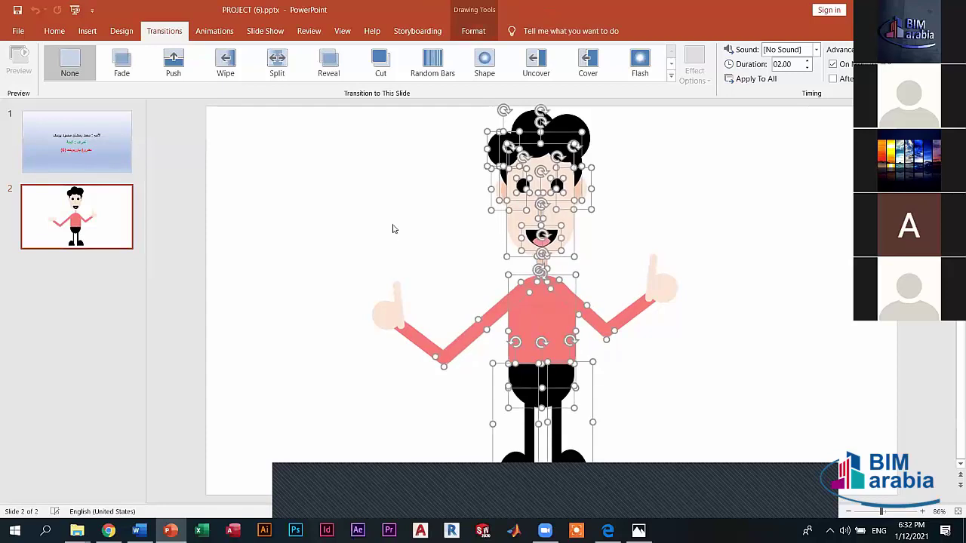
key("Escape")
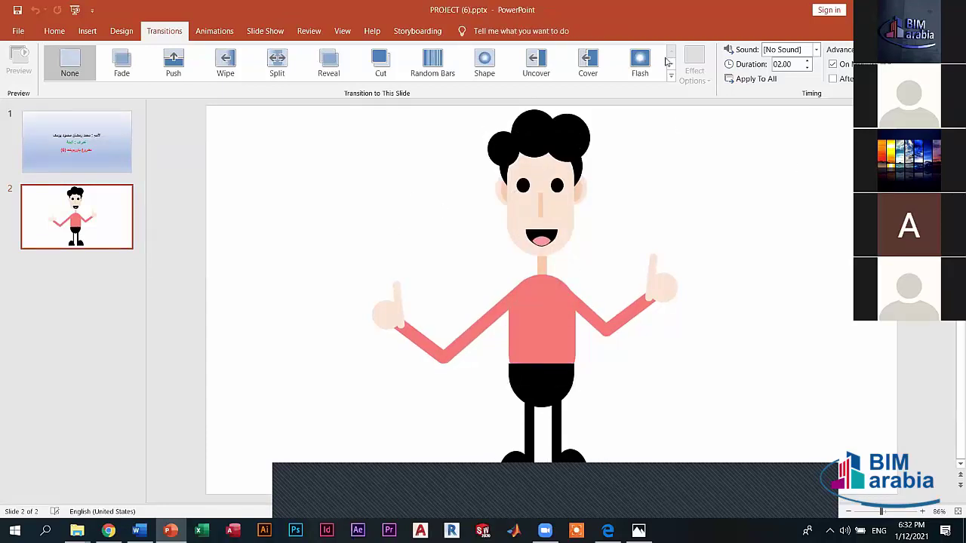
key("alt+F4")
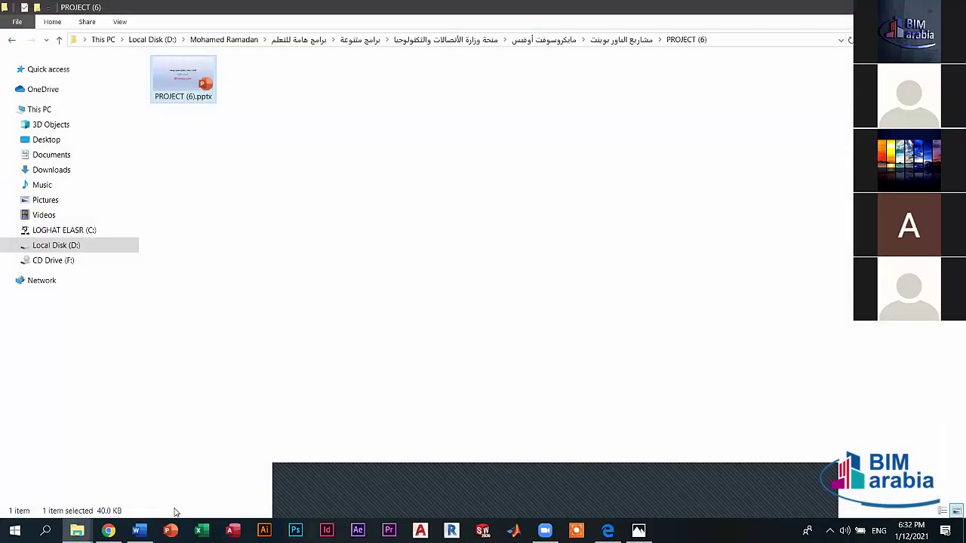
left_click(137, 531)
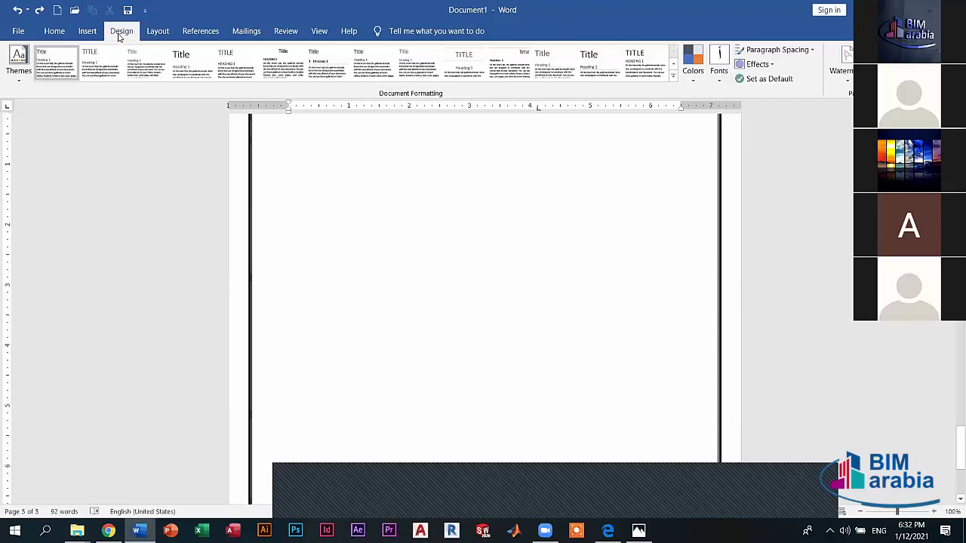
Open Date and Time, trying the 2021-01-12 format and Arabic (Egypt) before returning to English (United States).
left_click(87, 33)
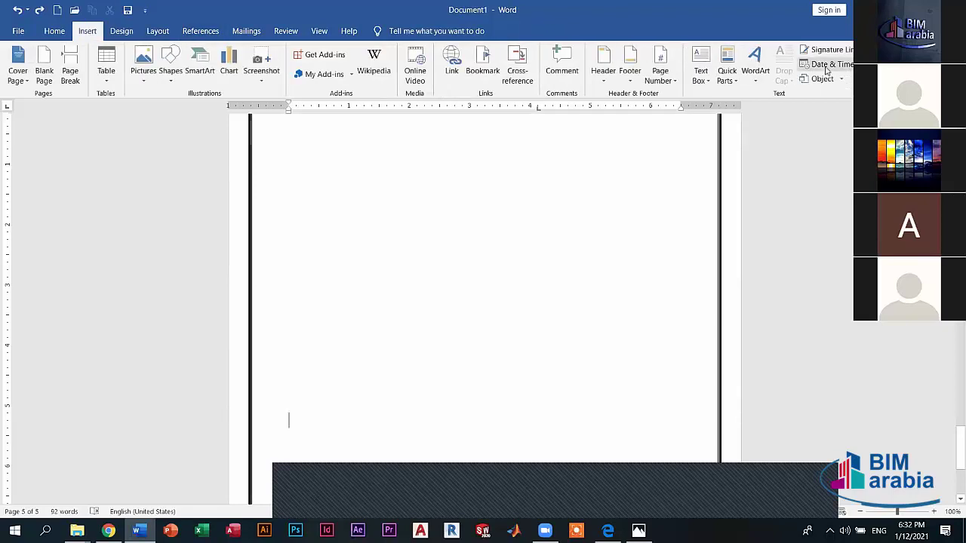
left_click(826, 66)
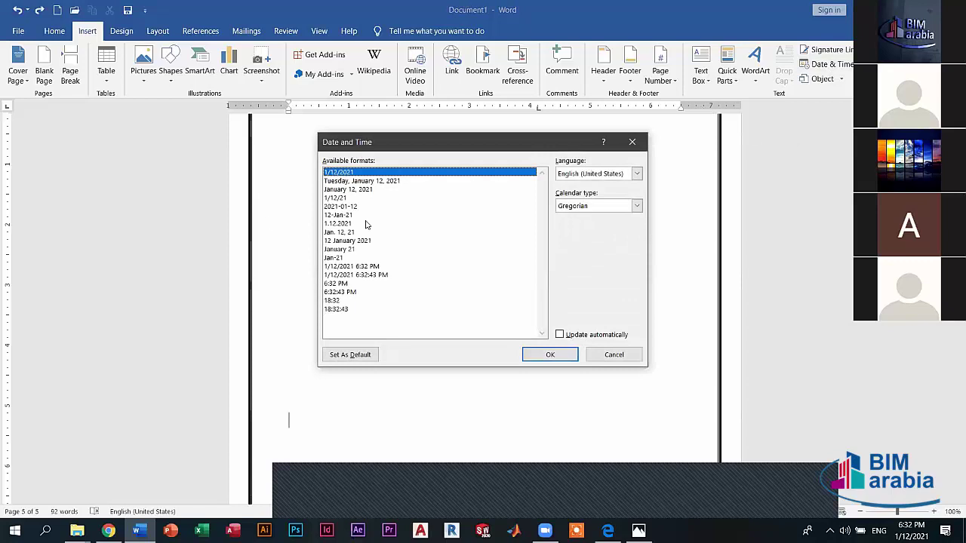
left_click(341, 249)
left_click(347, 291)
left_click(383, 206)
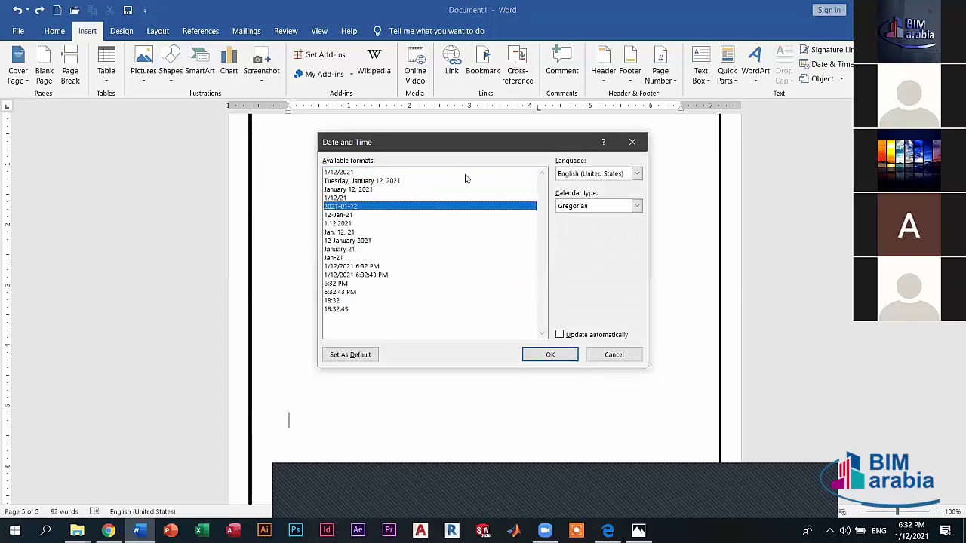
left_click(619, 173)
left_click(584, 191)
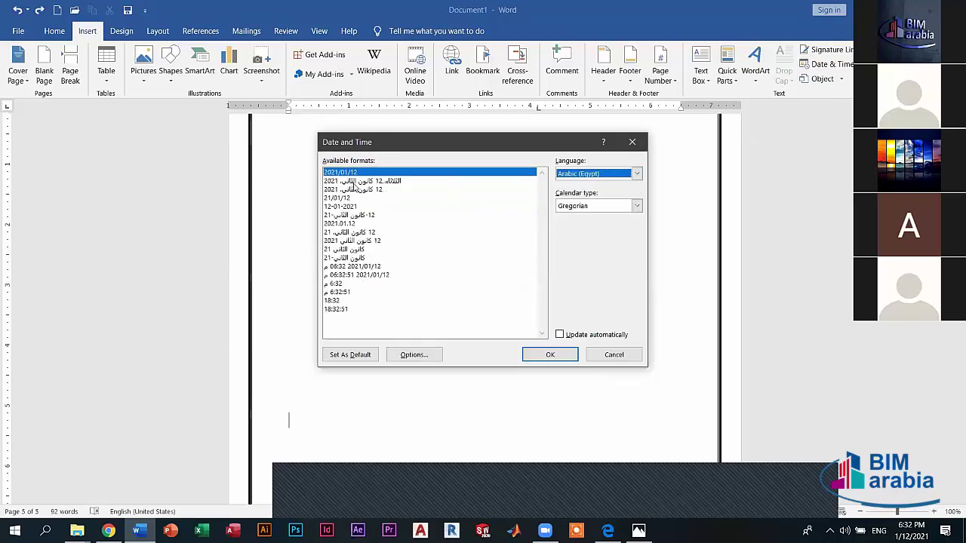
left_click(595, 173)
left_click(585, 191)
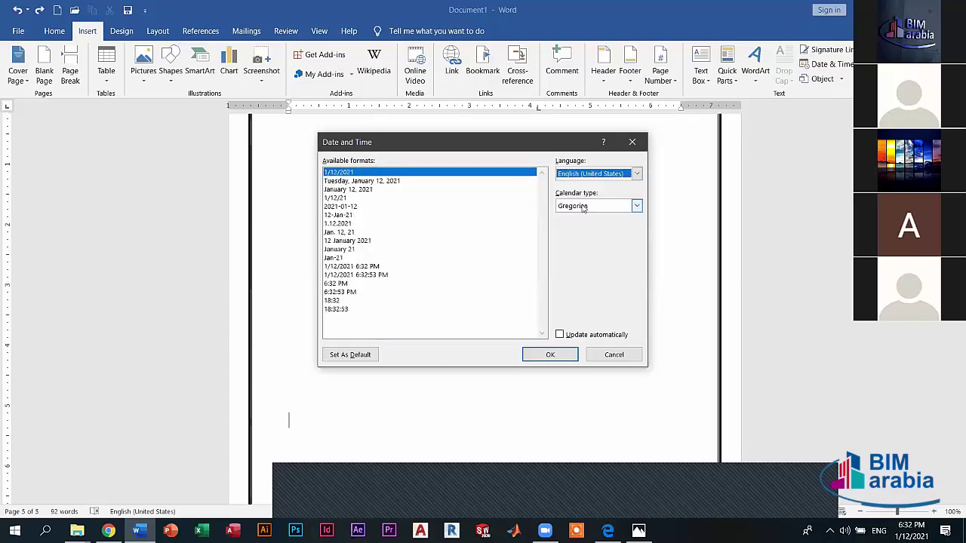
Try Hijri and Umm al-Qura calendars, return to Gregorian, and insert 'Tuesday, January 12, 2021'.
left_click(593, 206)
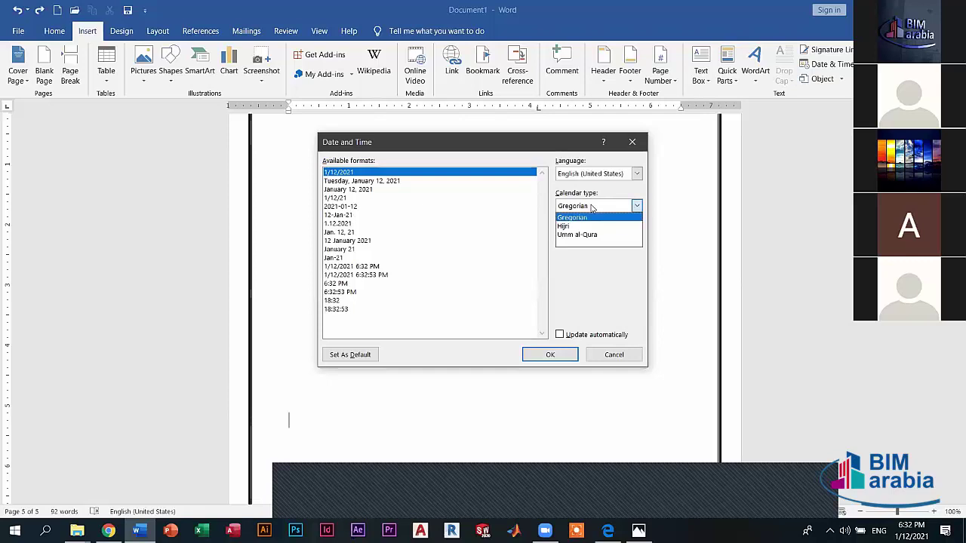
left_click(584, 227)
left_click(593, 206)
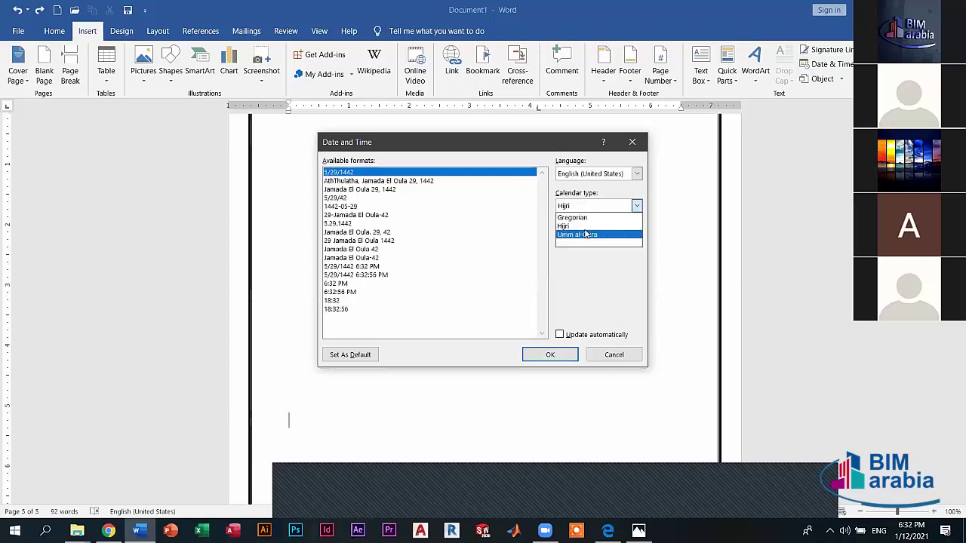
left_click(581, 234)
left_click(589, 207)
left_click(579, 218)
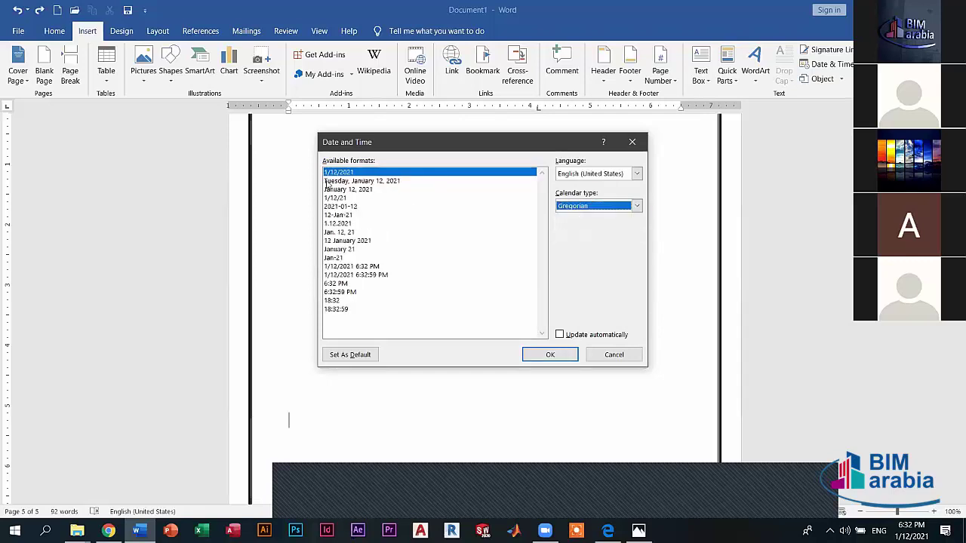
left_click(355, 181)
left_click(550, 353)
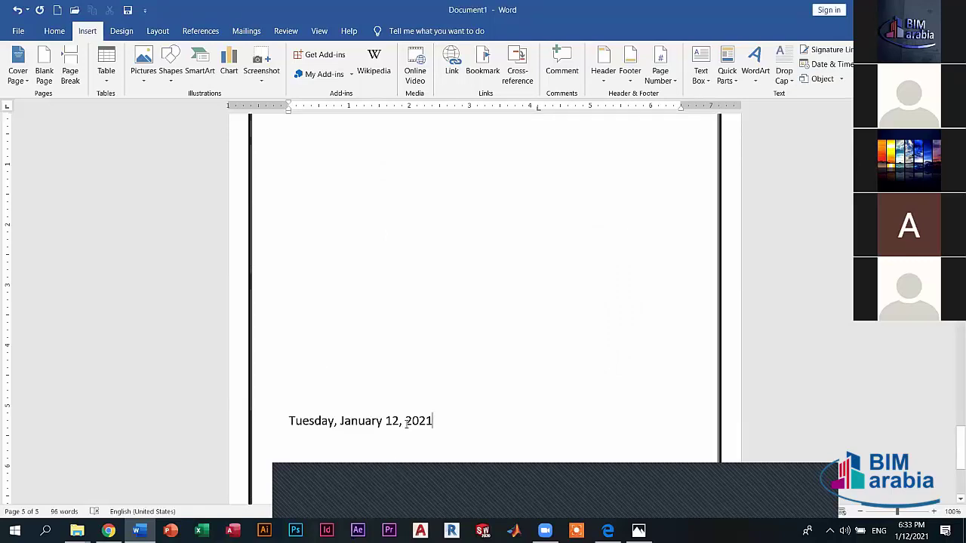
Select the date line, dismiss the Object dialog, and show the Object dropdown choices.
triple_click(408, 423)
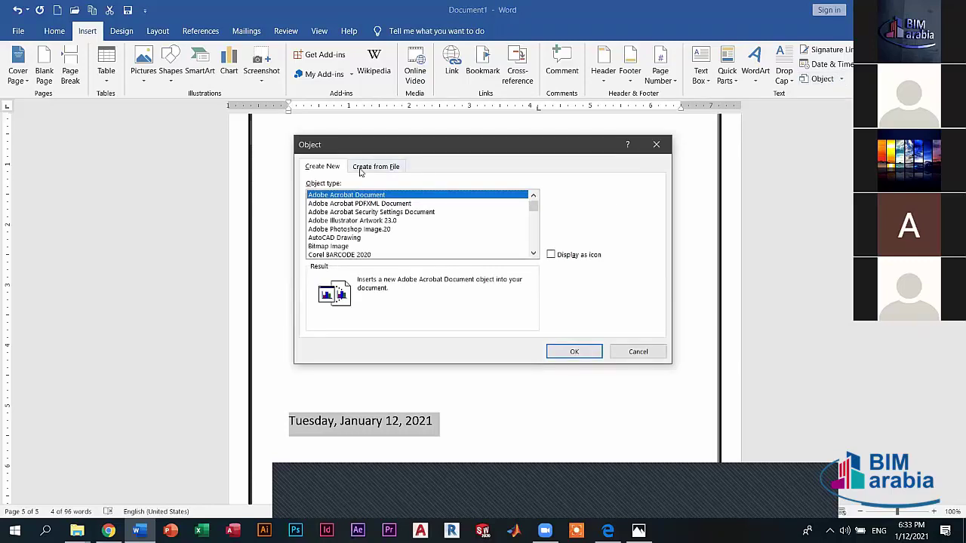
left_click(657, 145)
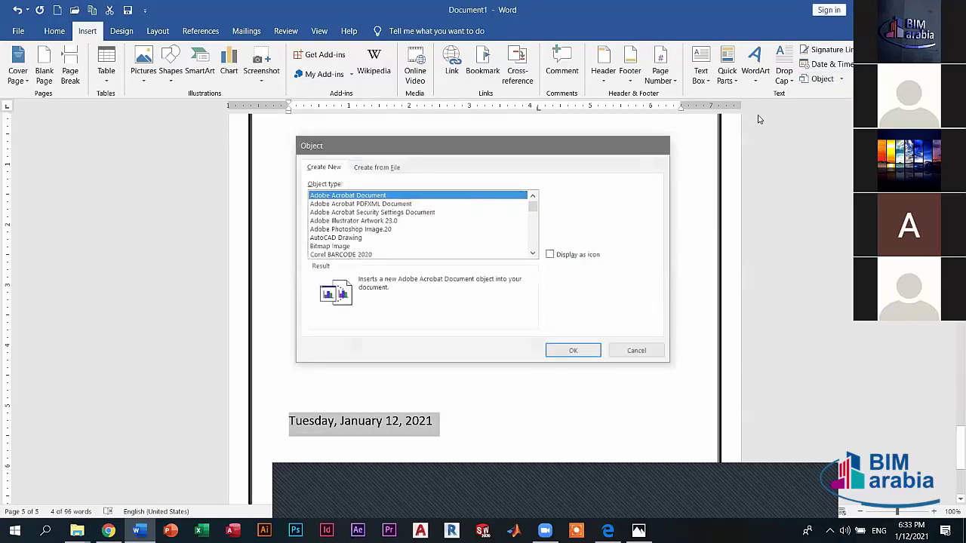
left_click(842, 79)
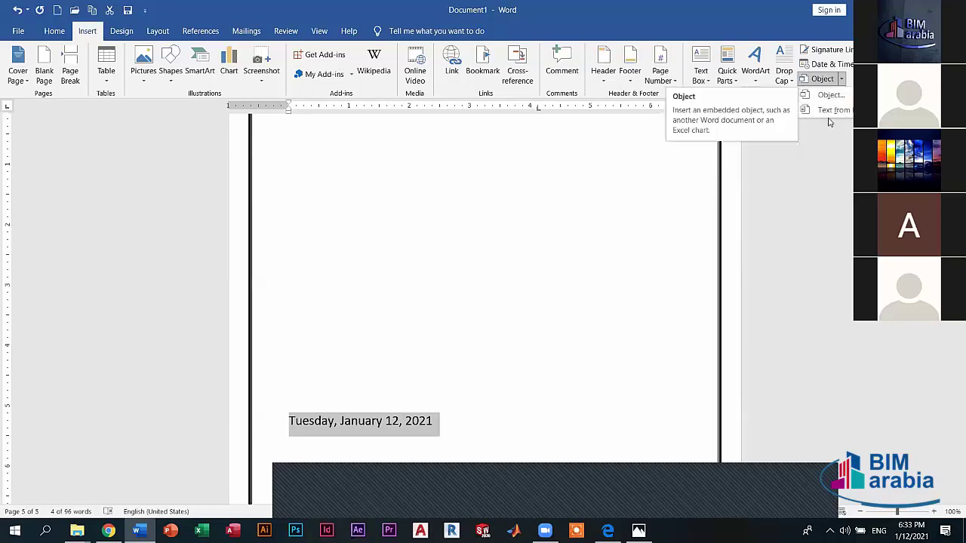
Insert the text of Techanical Reports.docx from the Desktop and scroll through it.
left_click(839, 114)
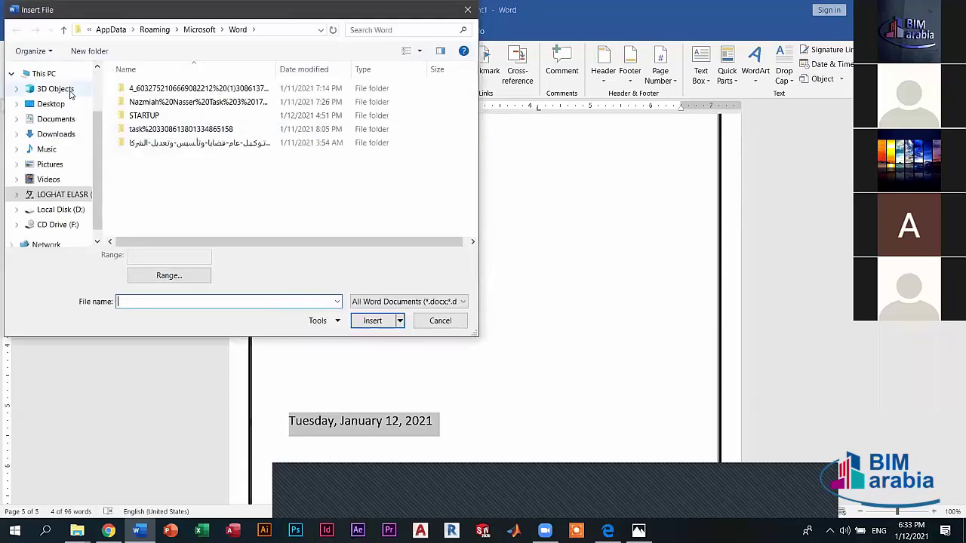
left_click(67, 104)
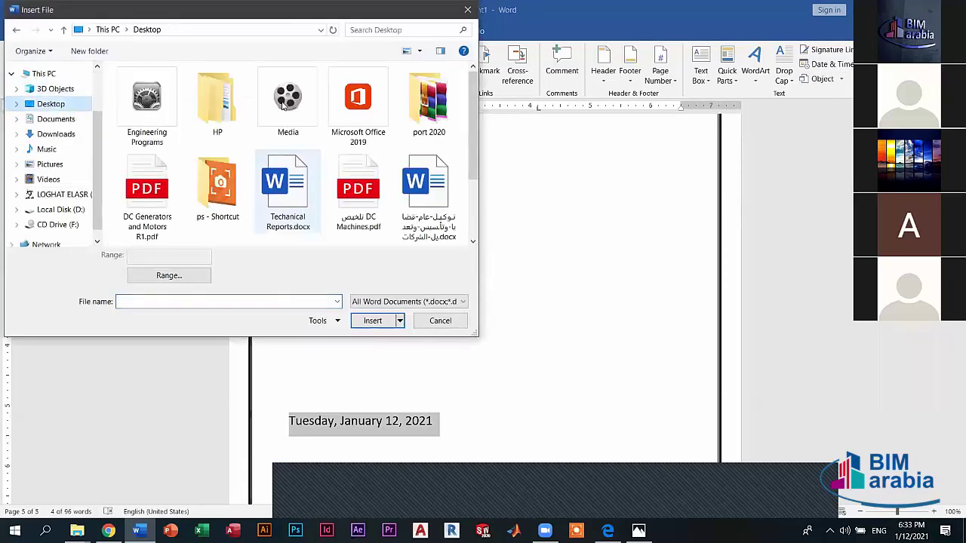
left_click(287, 102)
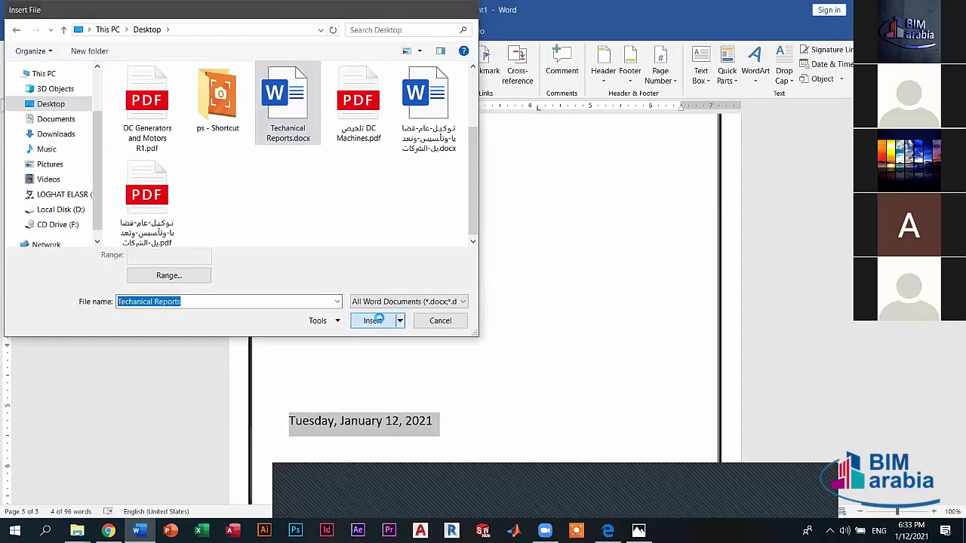
left_click(373, 320)
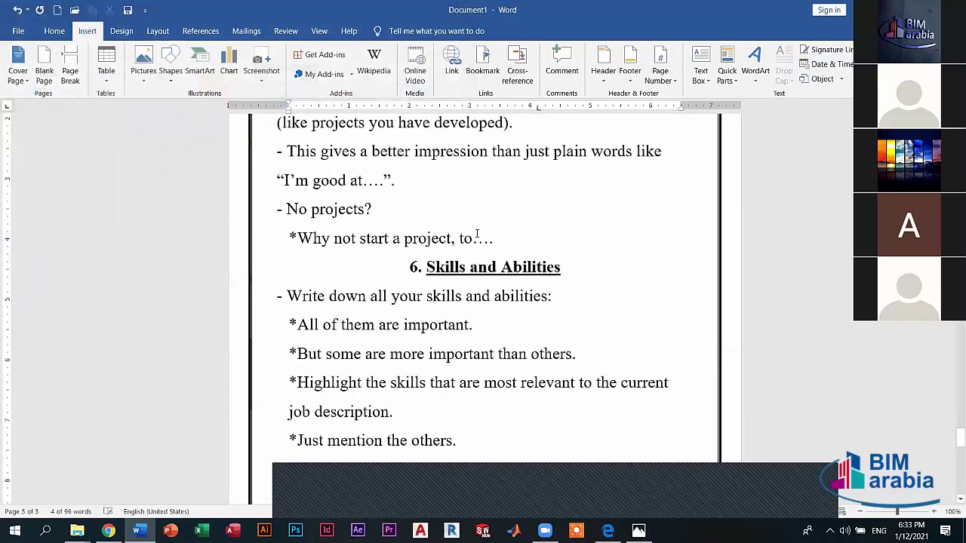
scroll(477, 226, "down", 2)
scroll(479, 230, "down", 3)
scroll(487, 235, "down", 5)
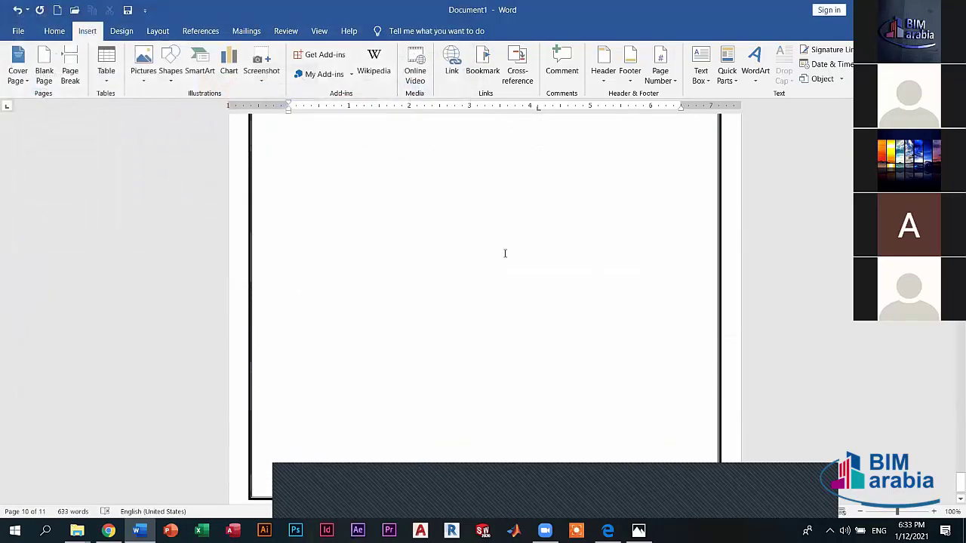
scroll(505, 252, "up", 5)
scroll(516, 267, "up", 3)
scroll(519, 268, "up", 1)
scroll(520, 268, "up", 3)
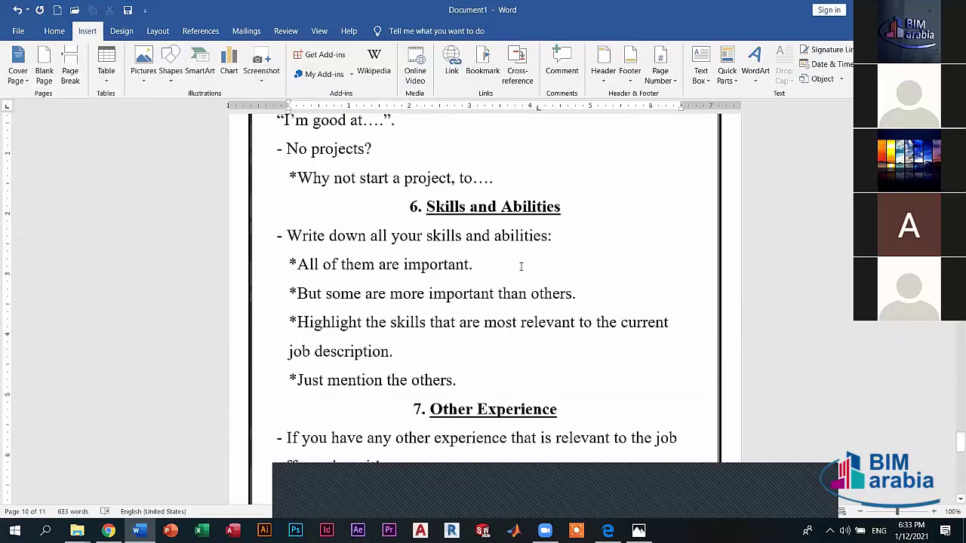
scroll(521, 268, "up", 2)
scroll(520, 266, "up", 3)
scroll(520, 267, "up", 1)
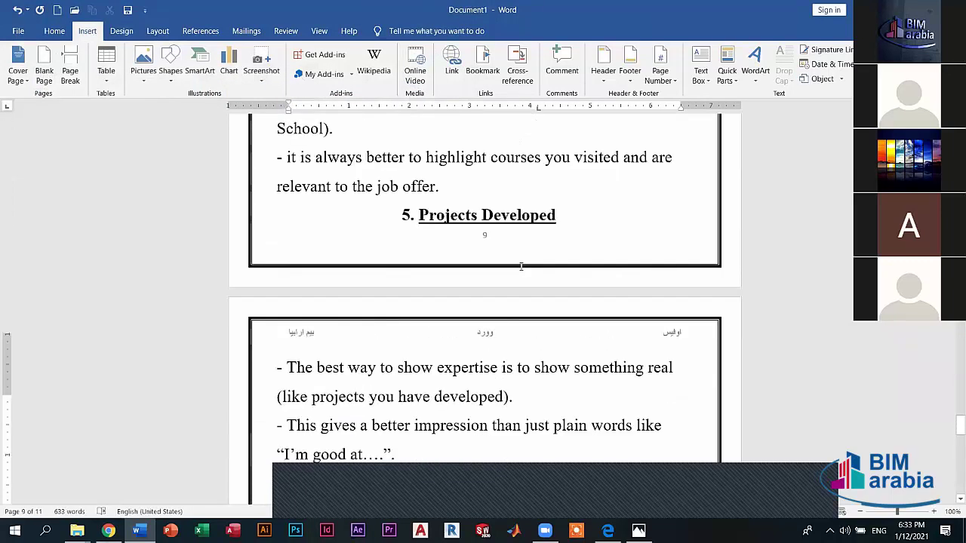
scroll(520, 267, "up", 2)
scroll(520, 267, "up", 2)
scroll(521, 267, "up", 1)
scroll(521, 266, "up", 2)
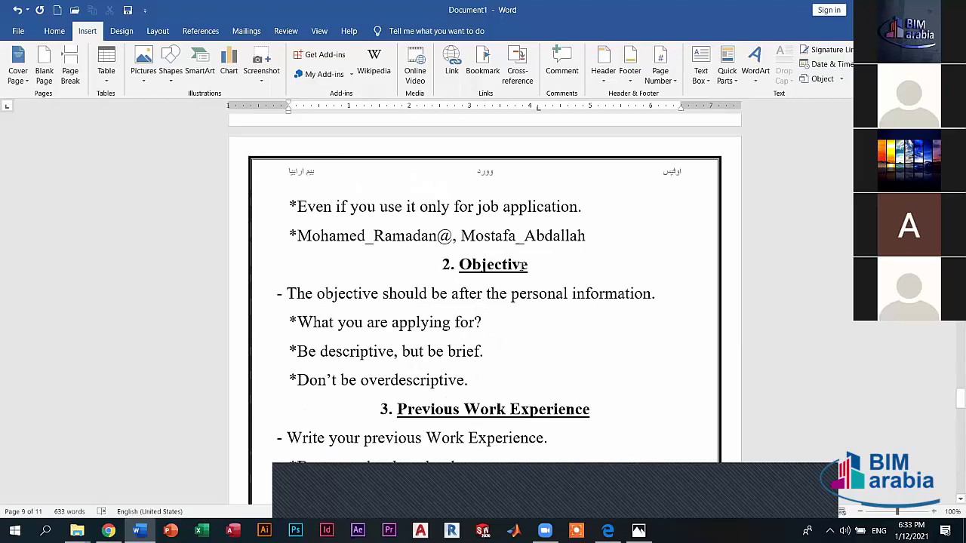
scroll(521, 266, "up", 3)
scroll(520, 266, "up", 1)
scroll(521, 266, "up", 2)
scroll(521, 266, "up", 2)
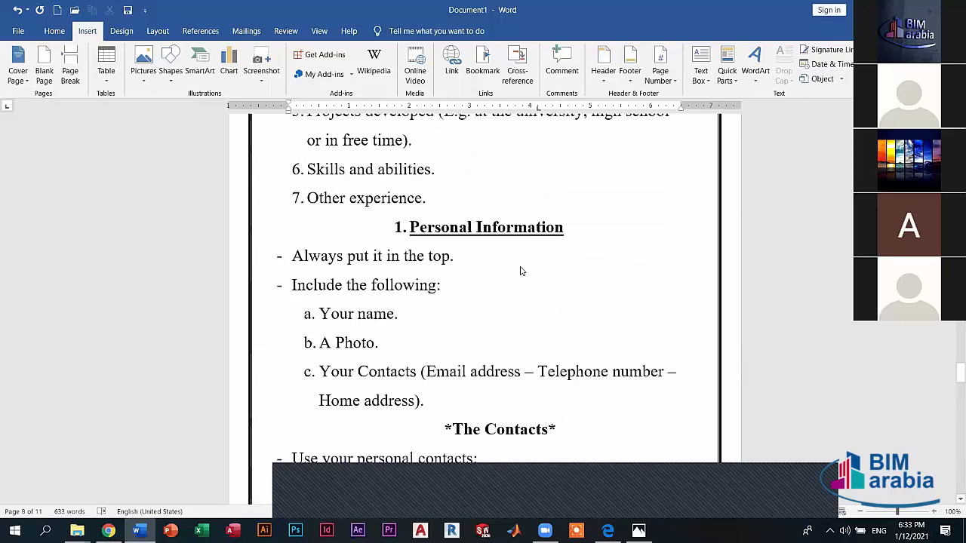
scroll(520, 267, "up", 3)
scroll(521, 266, "up", 2)
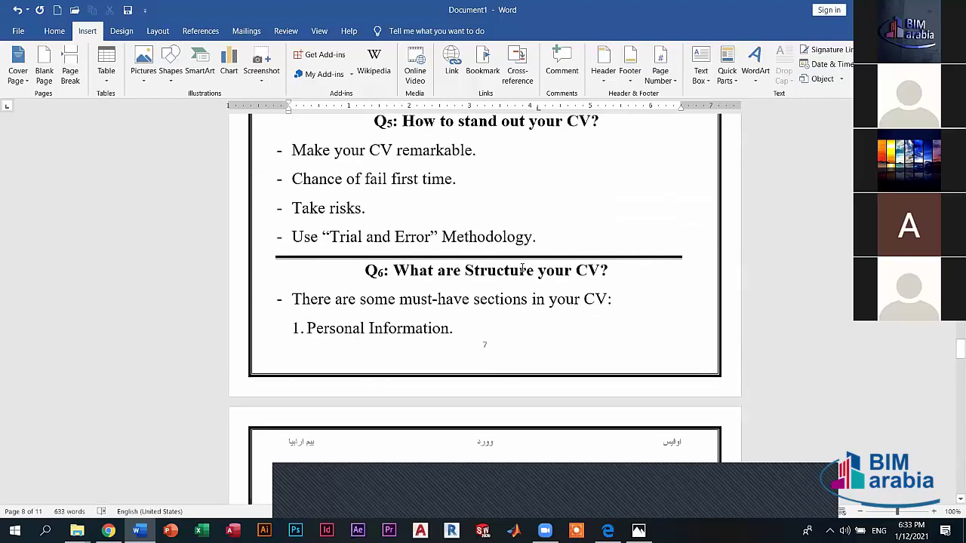
scroll(521, 267, "up", 3)
scroll(522, 267, "up", 6)
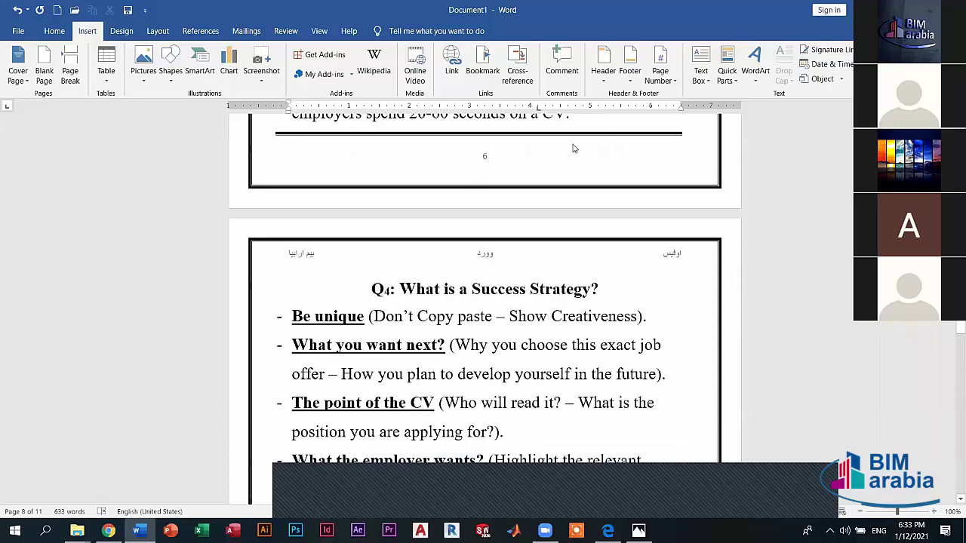
scroll(574, 149, "up", 2)
scroll(573, 148, "up", 6)
scroll(573, 148, "up", 5)
scroll(573, 149, "up", 2)
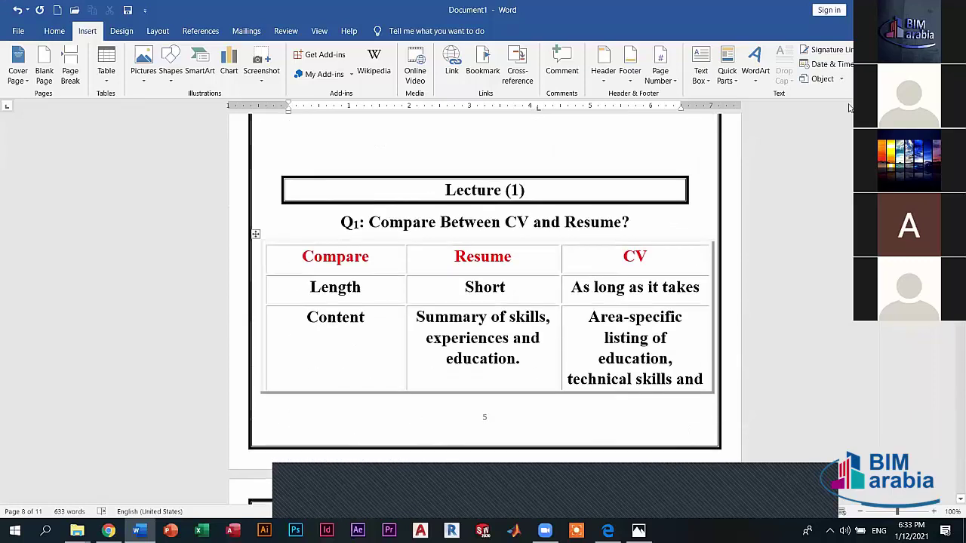
scroll(849, 108, "up", 7)
Reopen the Object choices, then scroll down and jump to the empty last page.
left_click(841, 78)
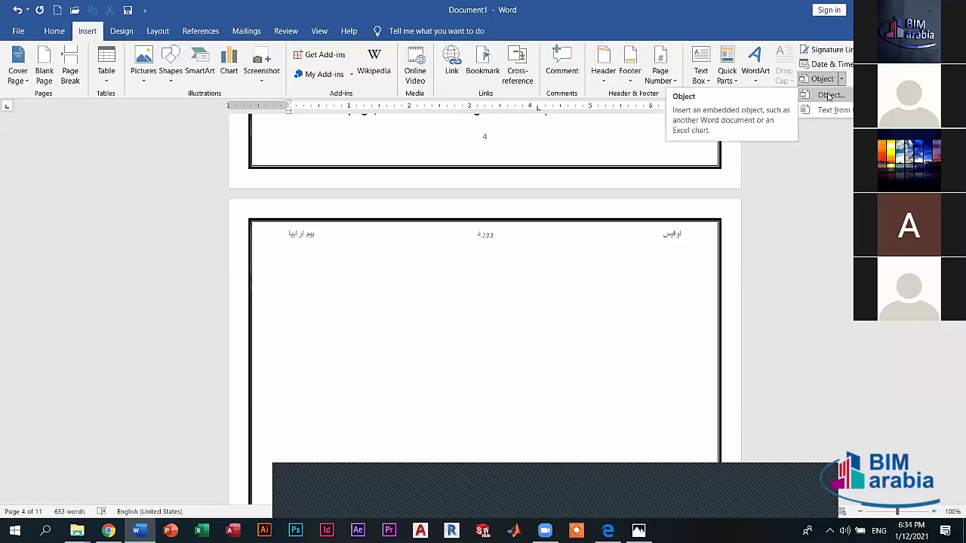
scroll(610, 308, "down", 5)
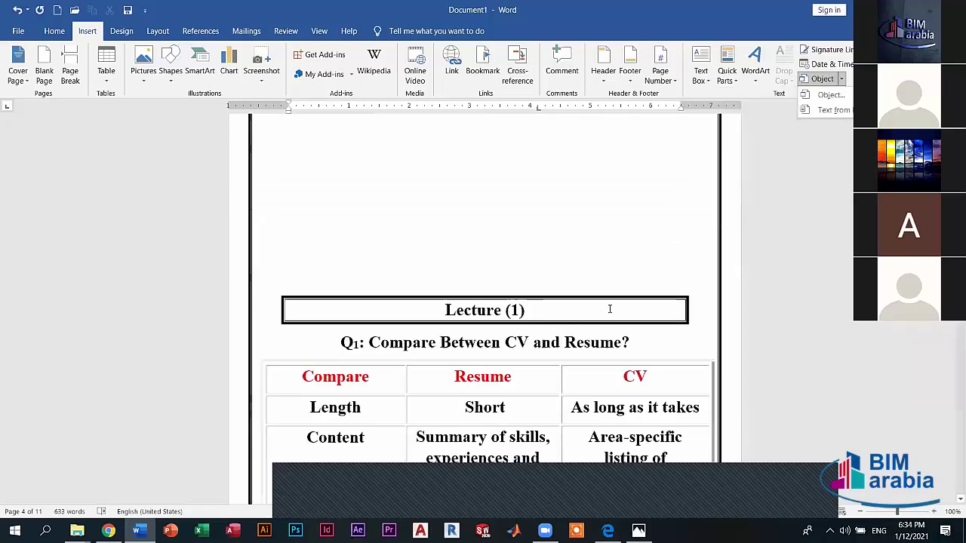
scroll(625, 280, "down", 1)
scroll(609, 257, "down", 4)
scroll(610, 256, "down", 2)
scroll(581, 280, "down", 3)
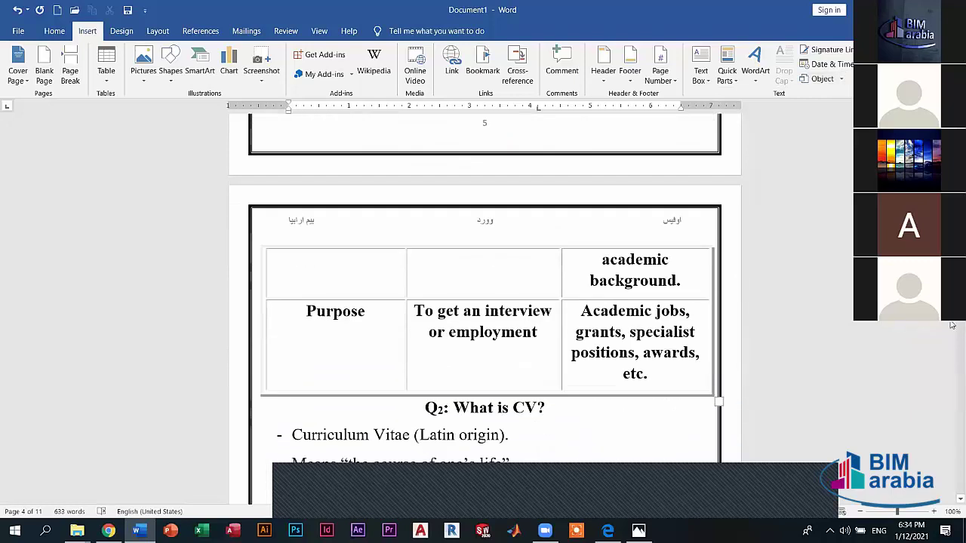
scroll(543, 302, "down", 1)
scroll(509, 331, "down", 3)
scroll(520, 377, "down", 1)
scroll(528, 420, "down", 2)
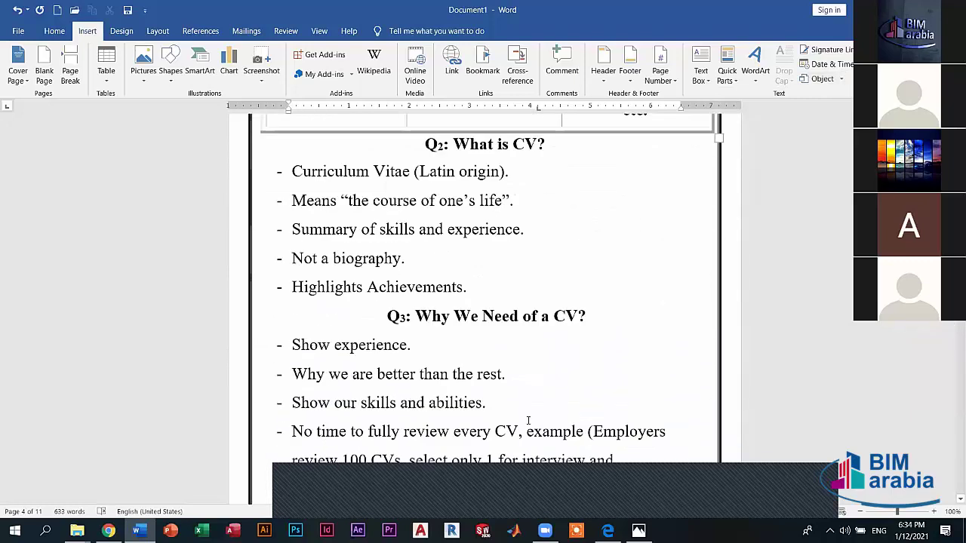
scroll(495, 411, "down", 15)
scroll(496, 411, "down", 1)
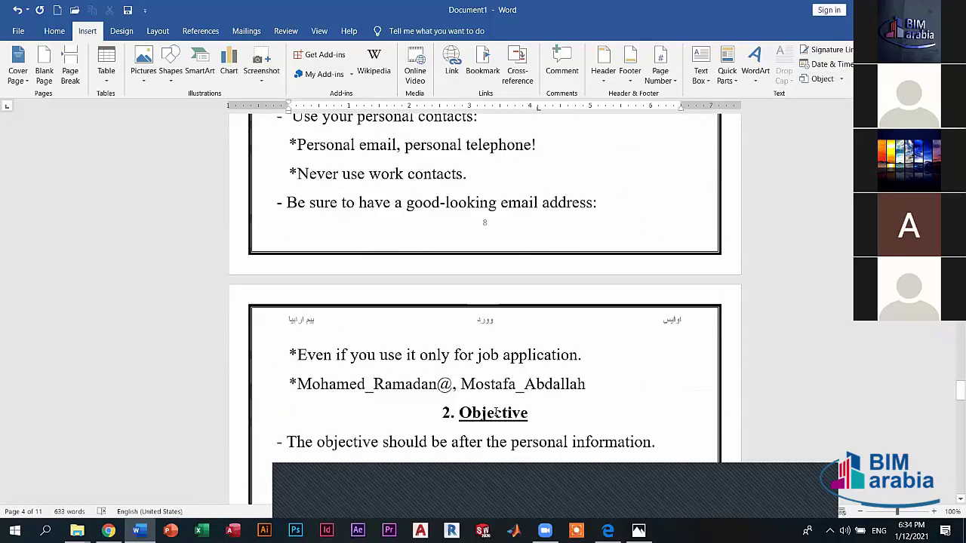
scroll(286, 177, "down", 7)
scroll(287, 178, "down", 4)
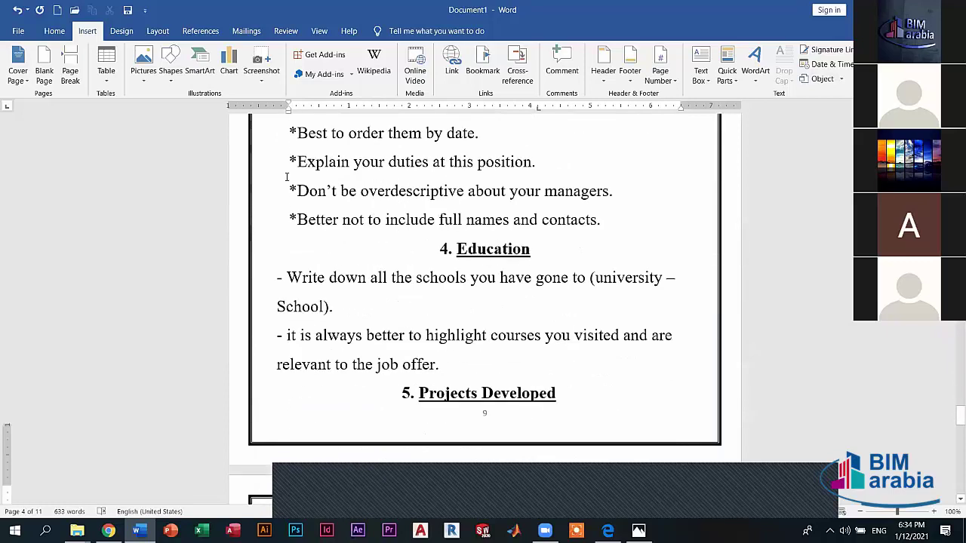
key("ctrl+End")
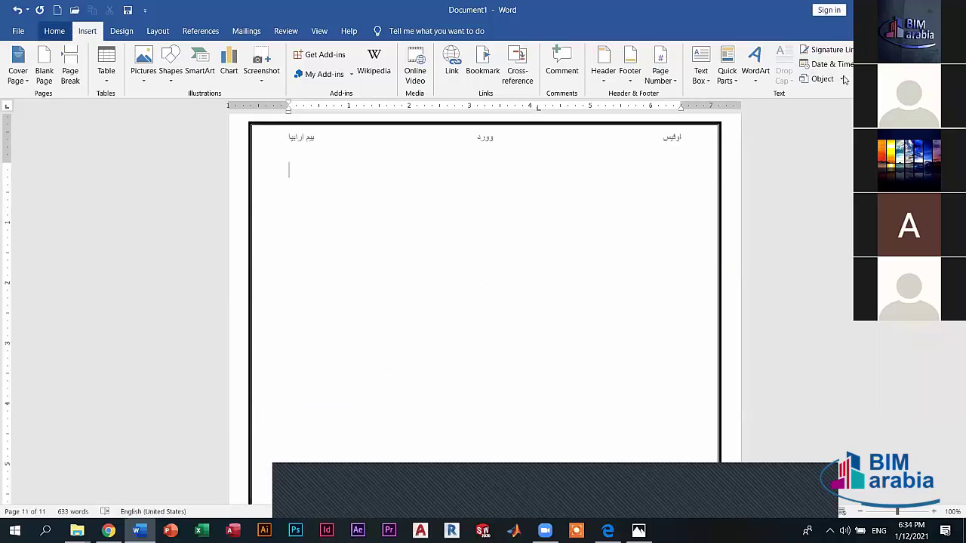
Embed the Arabic-named Word document from the Desktop using Object's Create from File option.
left_click(841, 80)
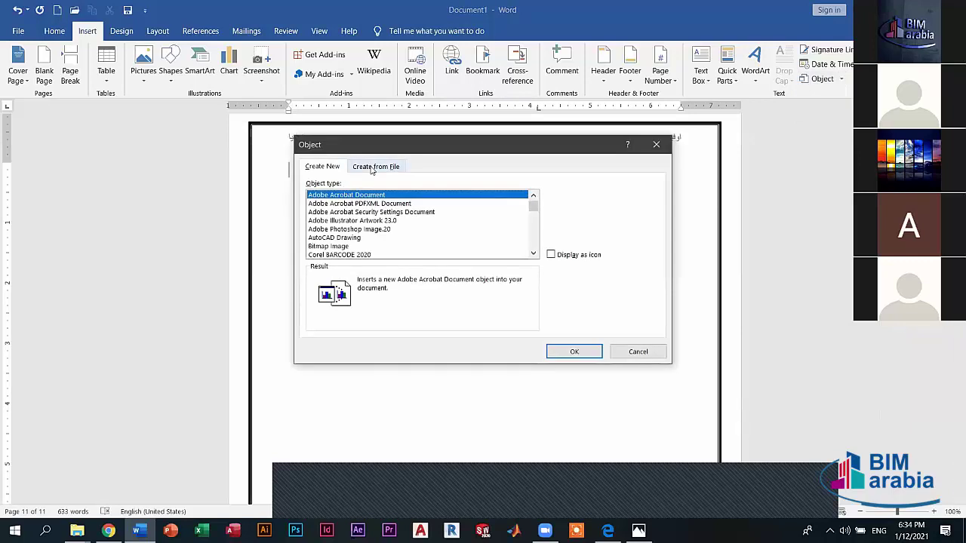
left_click(371, 167)
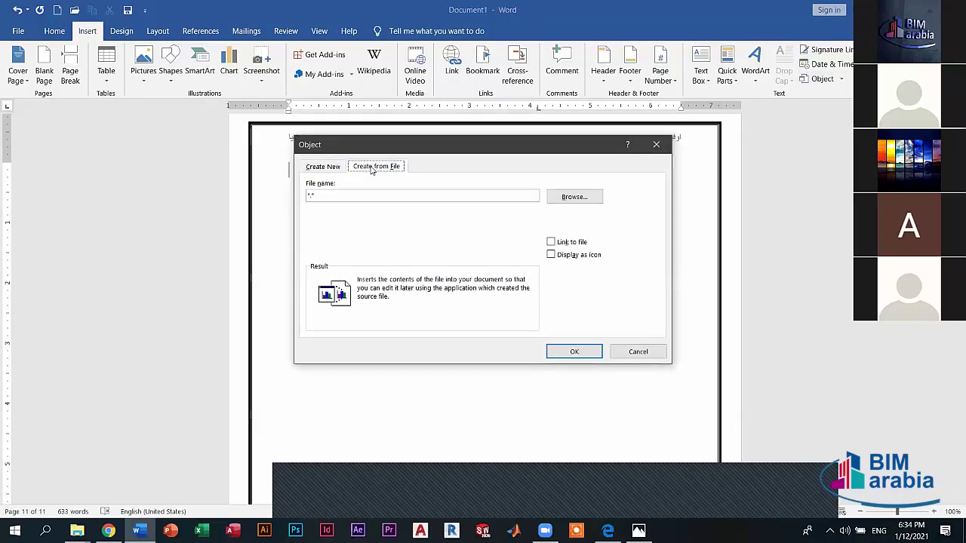
left_click(572, 198)
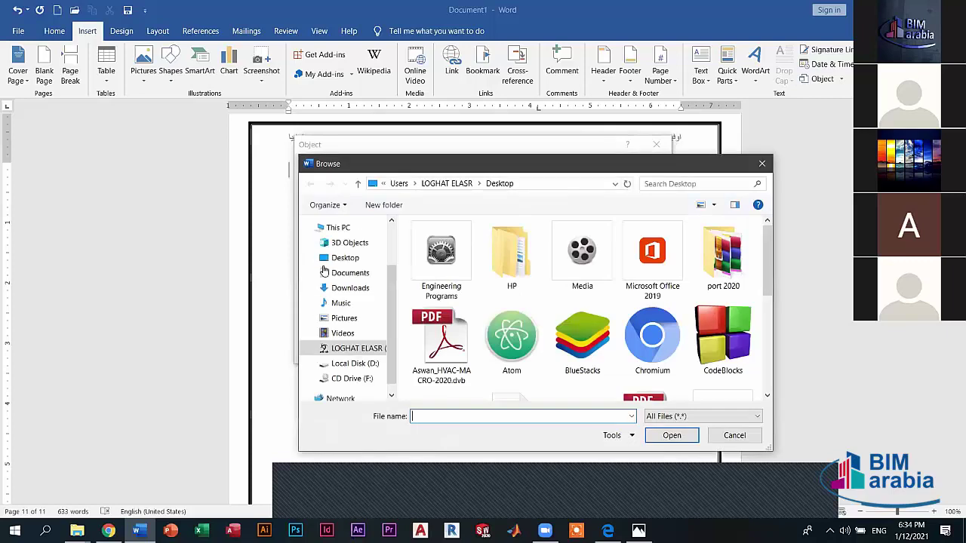
left_click(358, 260)
scroll(611, 307, "down", 5)
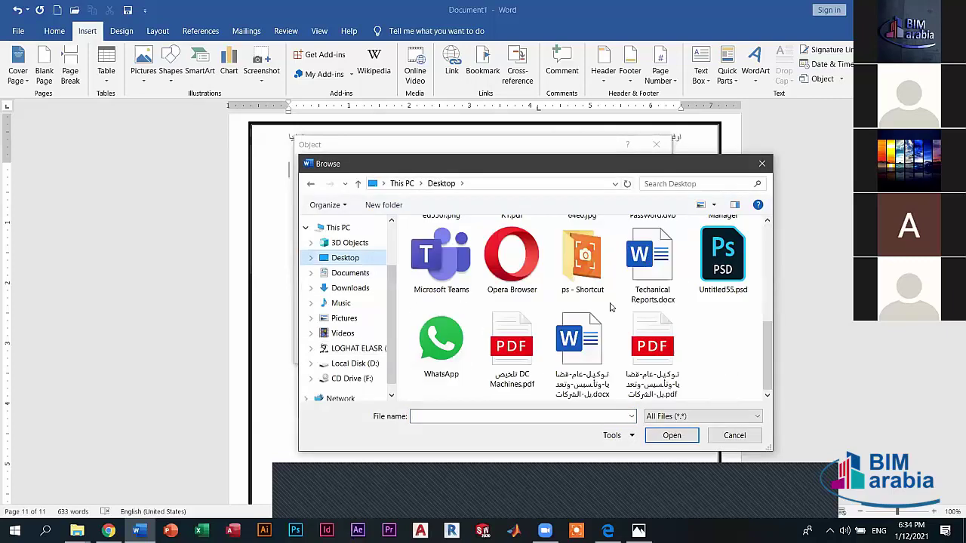
left_click(581, 343)
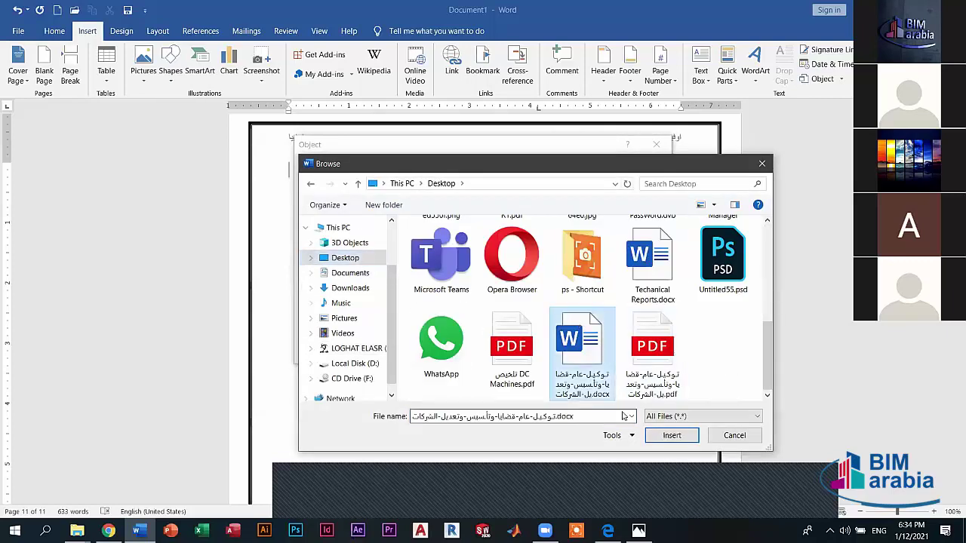
left_click(670, 436)
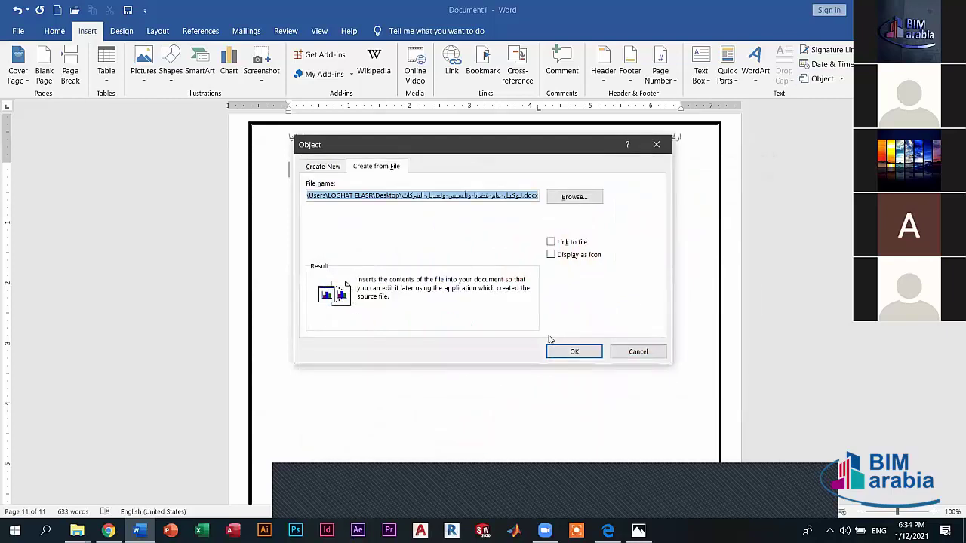
left_click(559, 351)
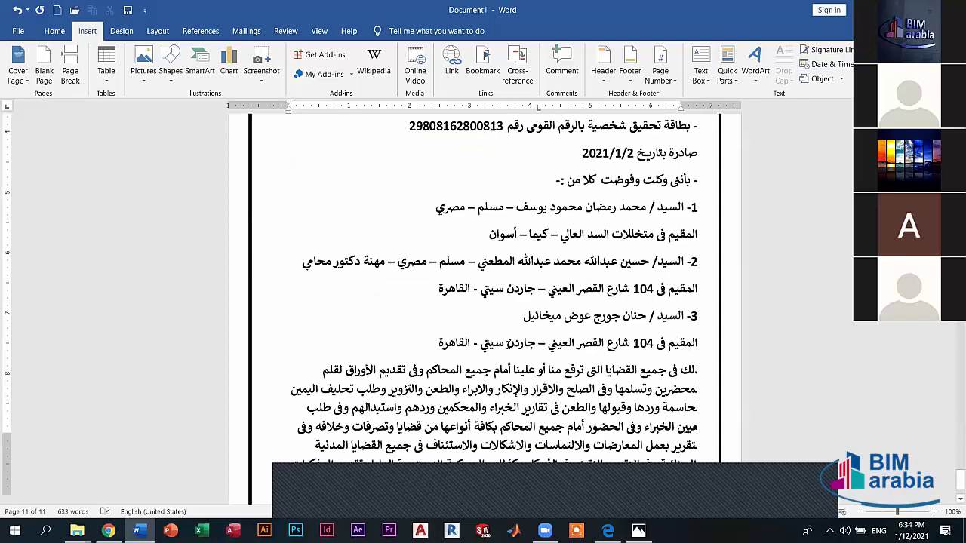
Scroll up through the document and open, then dismiss, the Object options.
scroll(642, 218, "up", 8)
scroll(642, 218, "up", 3)
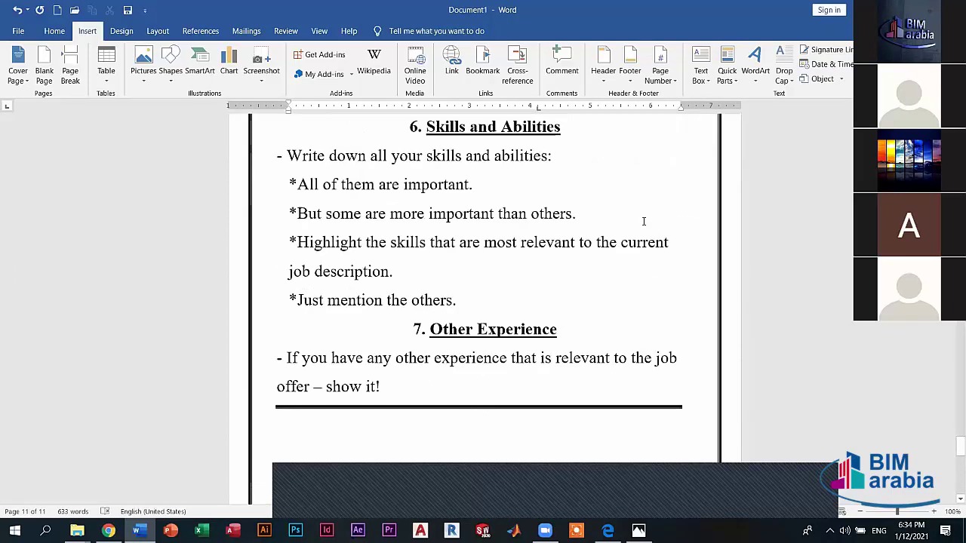
scroll(644, 221, "up", 3)
scroll(643, 221, "down", 1)
scroll(643, 221, "down", 1)
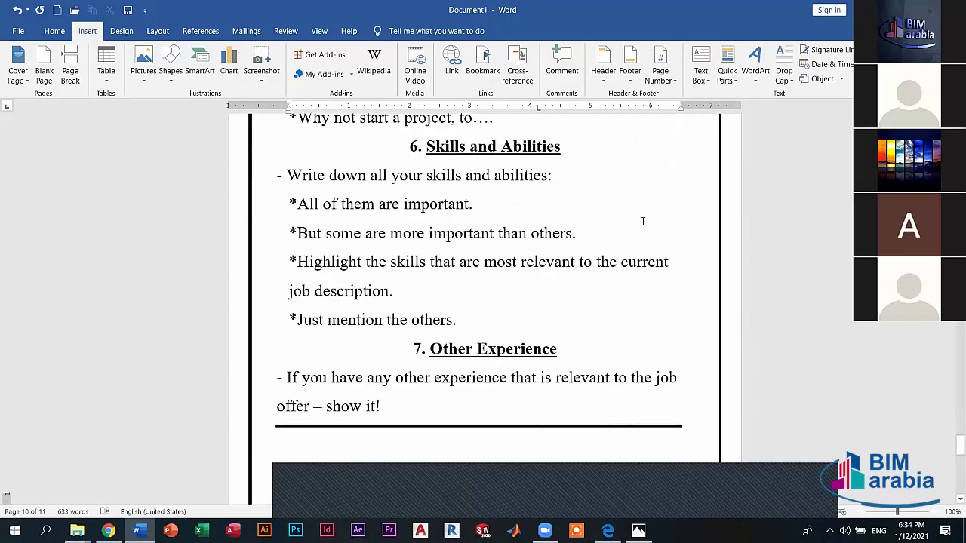
scroll(643, 221, "up", 2)
scroll(642, 222, "up", 3)
scroll(643, 221, "up", 5)
scroll(643, 221, "up", 5)
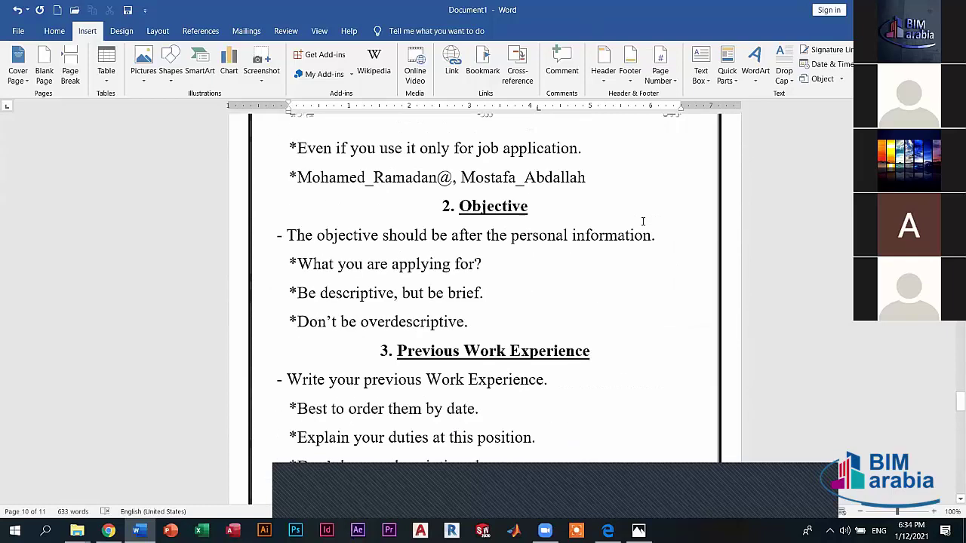
scroll(643, 221, "up", 5)
scroll(643, 221, "up", 4)
scroll(643, 221, "up", 3)
scroll(643, 221, "up", 1)
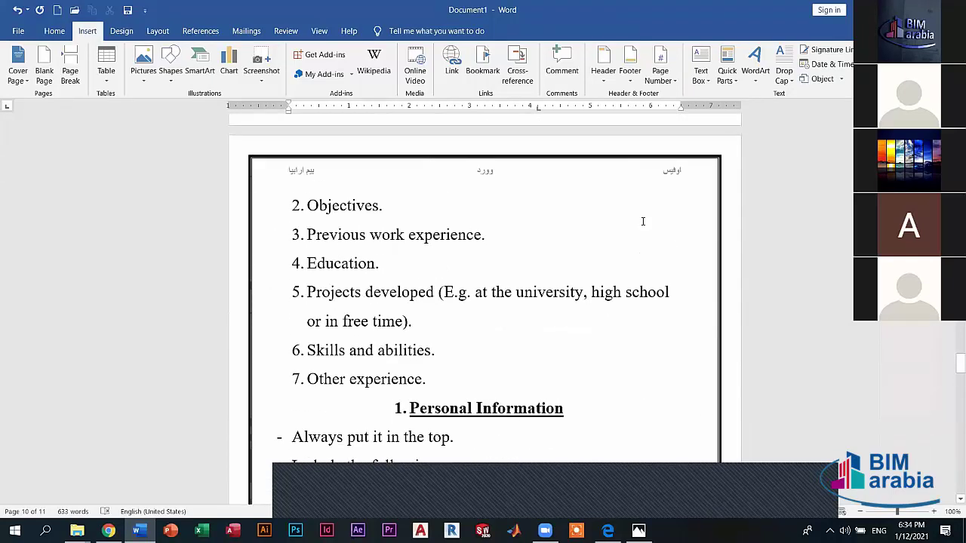
scroll(643, 221, "up", 3)
scroll(643, 221, "up", 2)
scroll(643, 221, "up", 1)
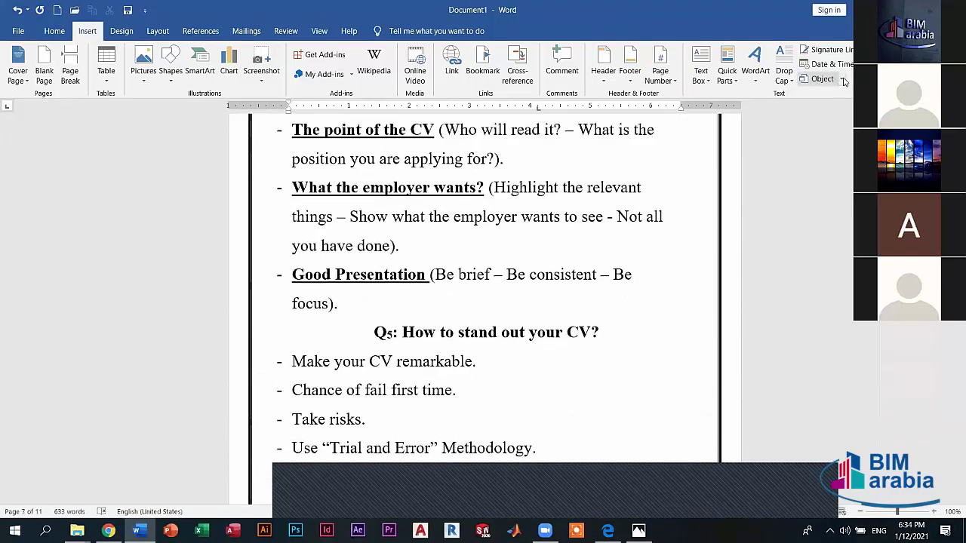
left_click(841, 79)
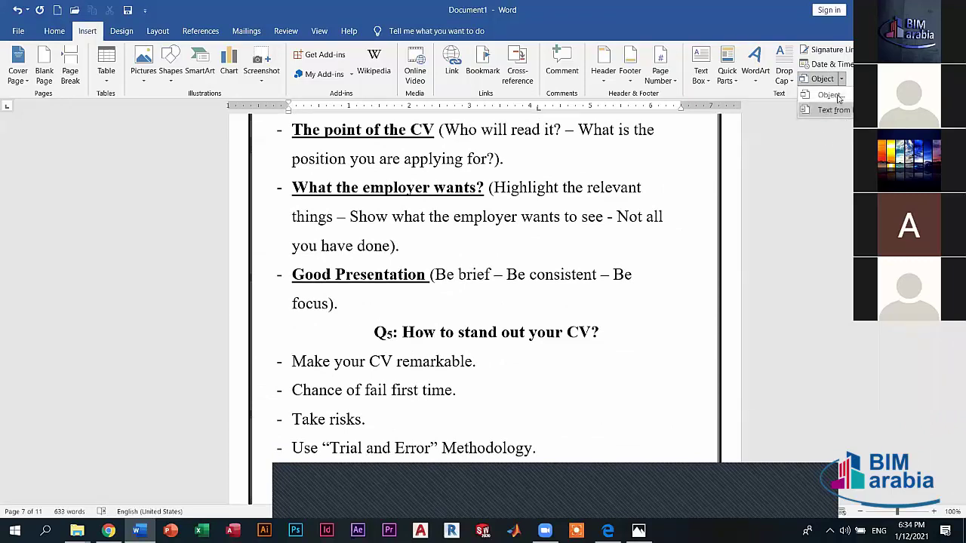
left_click(736, 205)
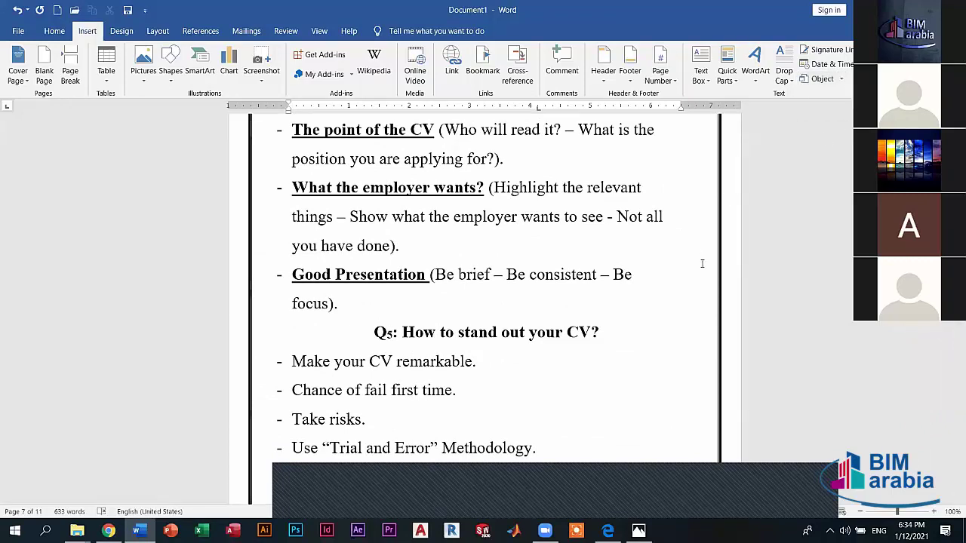
Scroll and drag the scrollbar down to the new blank page 12.
scroll(699, 256, "down", 3)
scroll(699, 257, "down", 3)
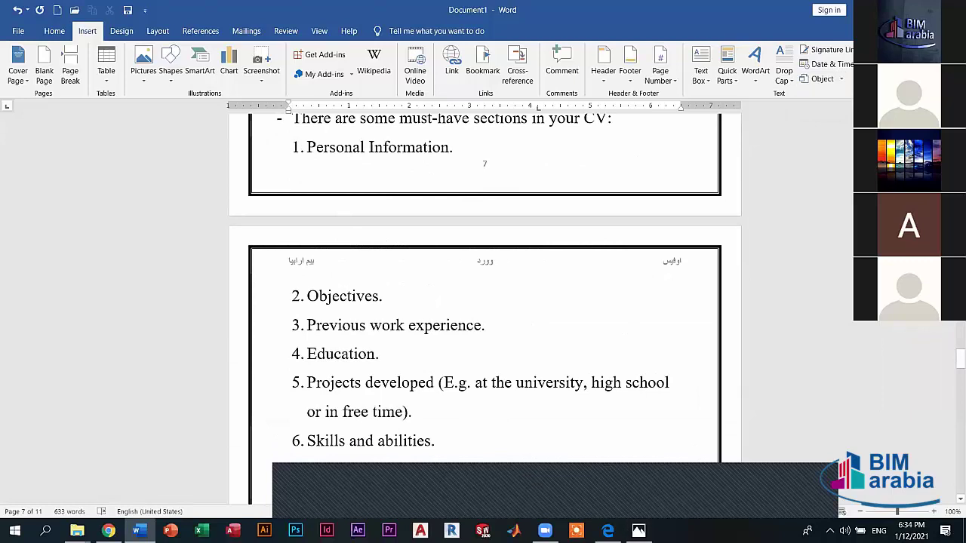
scroll(756, 274, "down", 4)
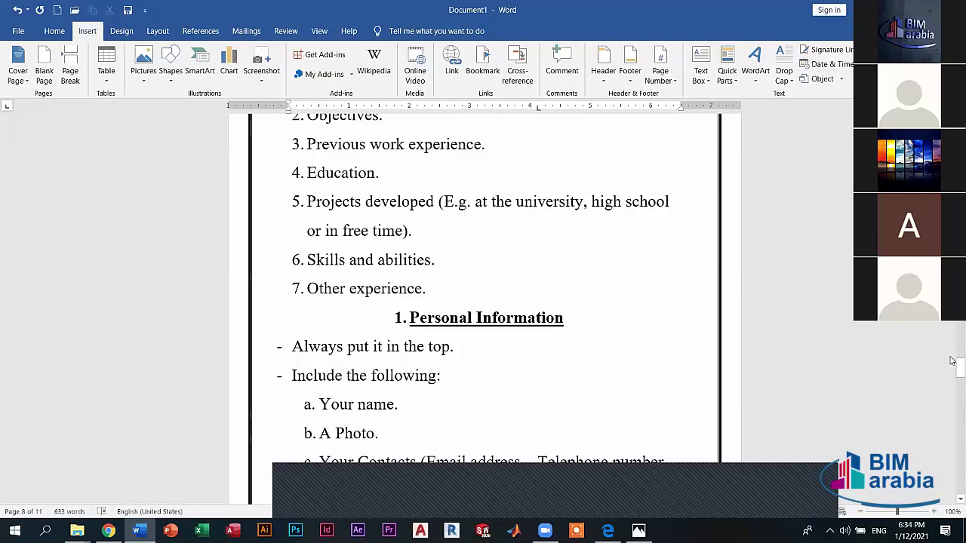
left_click_drag(952, 361, 960, 487)
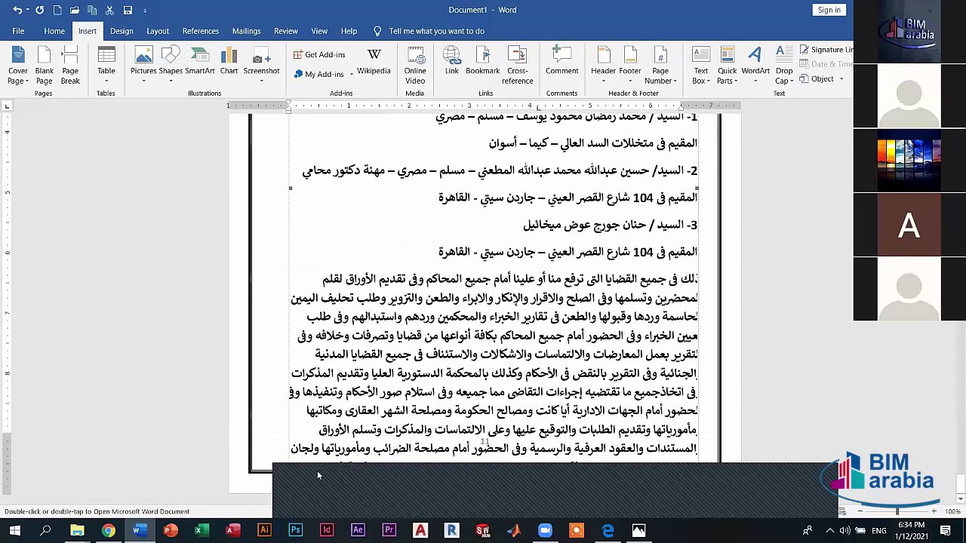
scroll(358, 453, "down", 3)
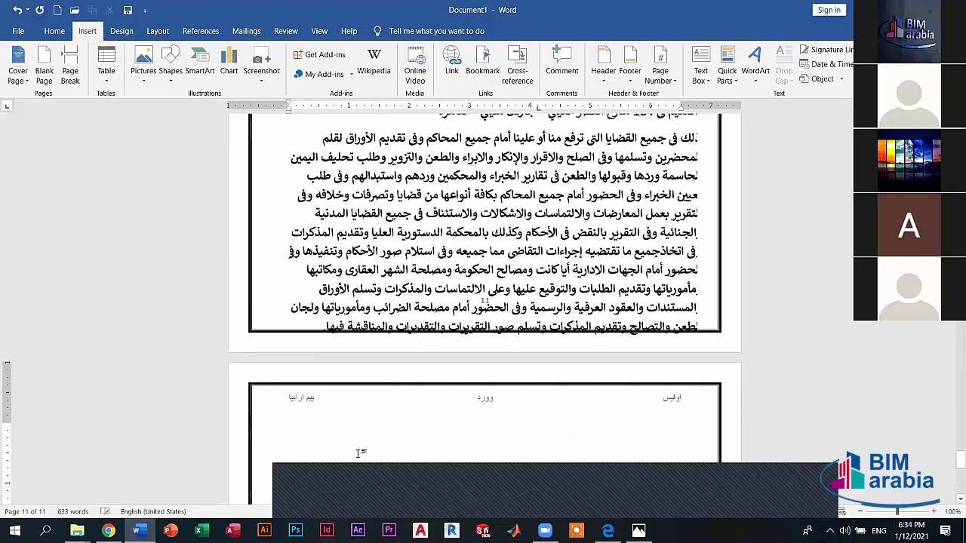
scroll(423, 392, "down", 5)
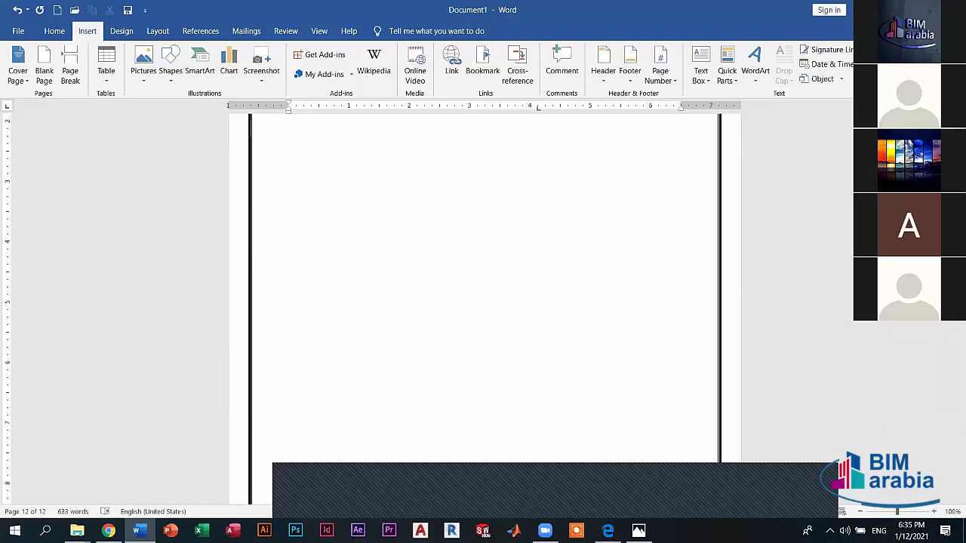
Show the built-in Equation gallery for the empty page 12, closing it and reopening it once.
left_click(898, 81)
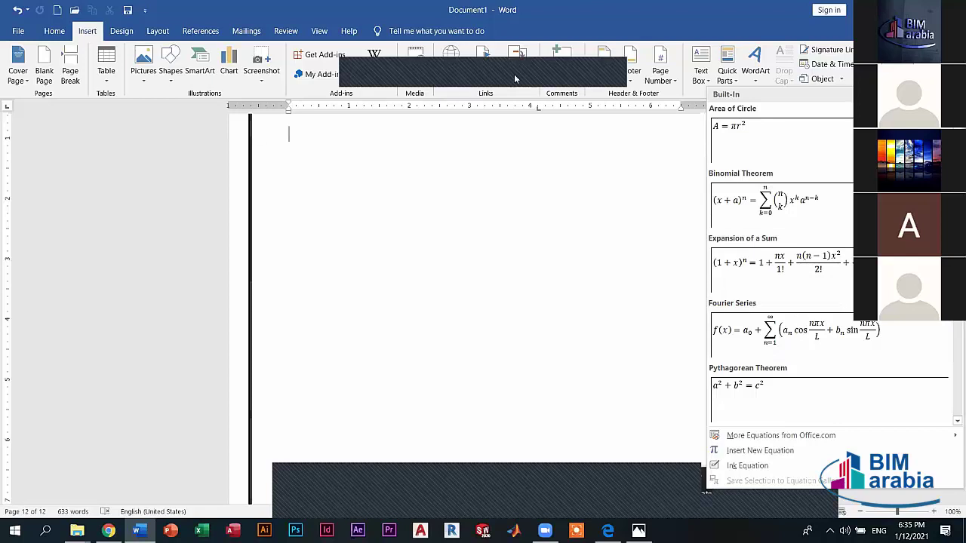
left_click(769, 323)
left_click(289, 133)
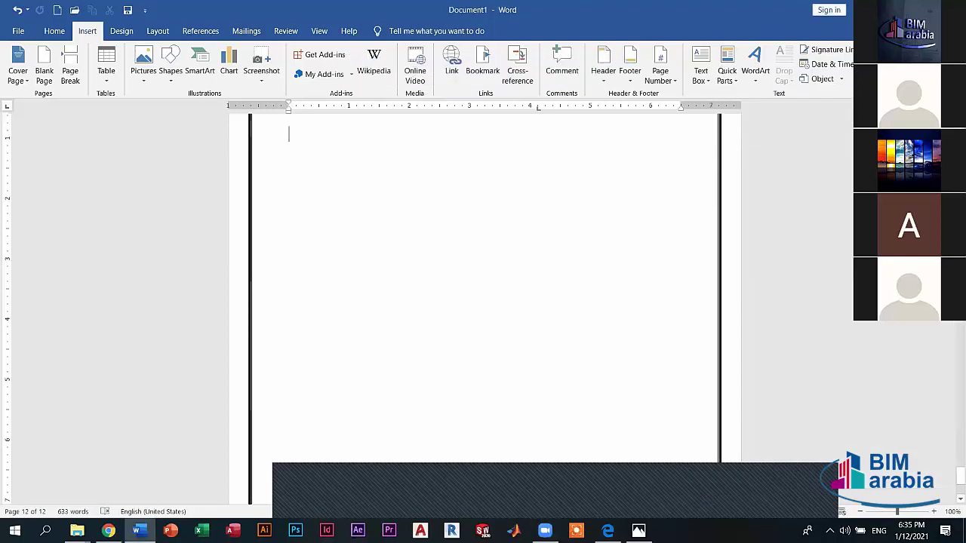
left_click(881, 80)
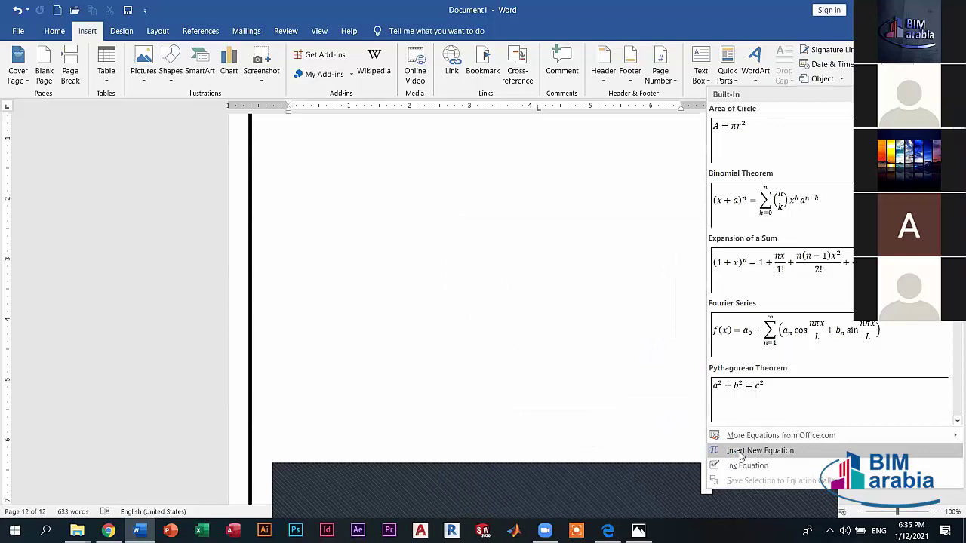
Insert a new blank equation on page 12 and put a Δ symbol in it.
left_click(740, 451)
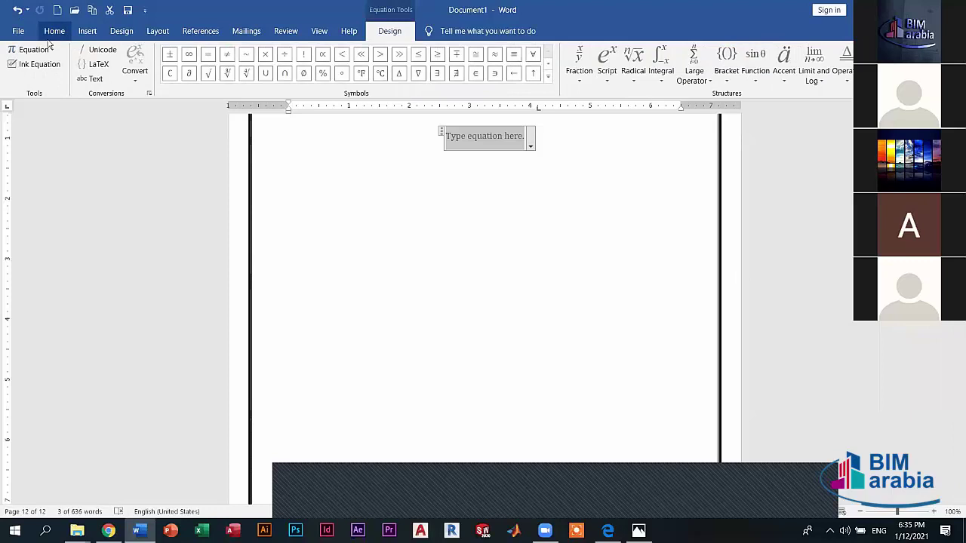
left_click(51, 51)
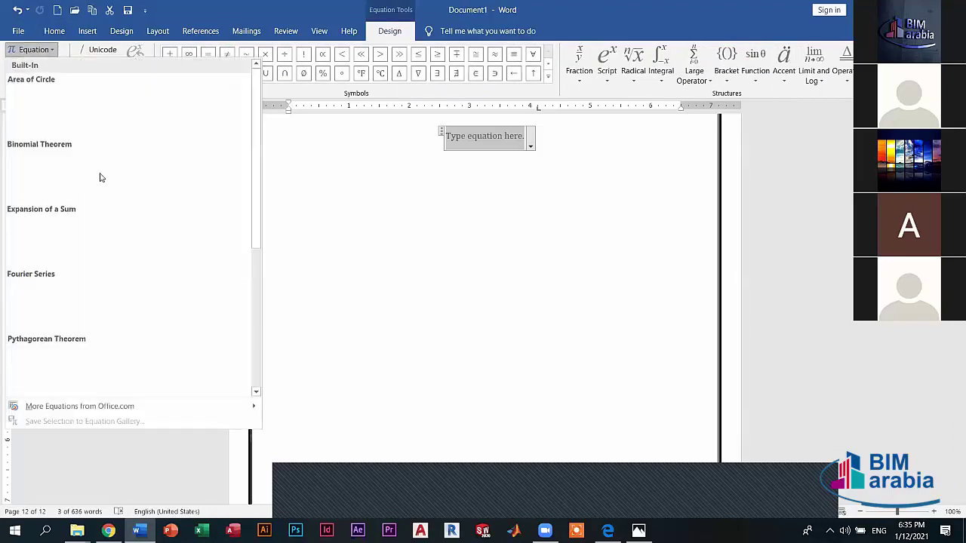
left_click(294, 152)
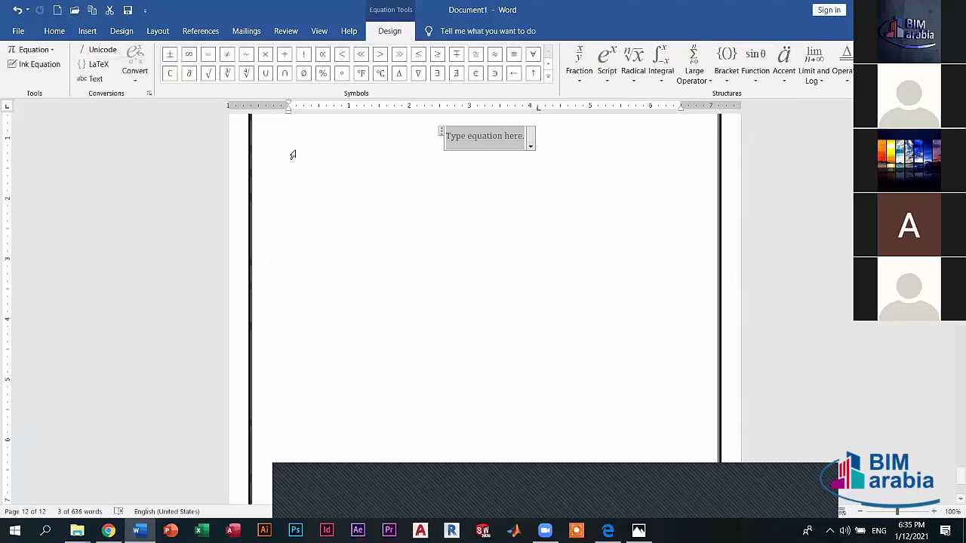
left_click(135, 74)
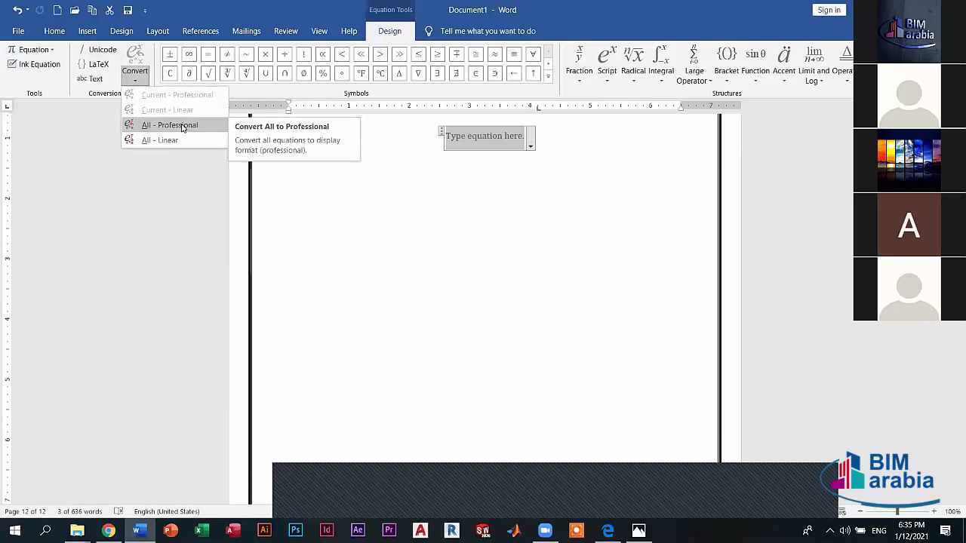
left_click(405, 71)
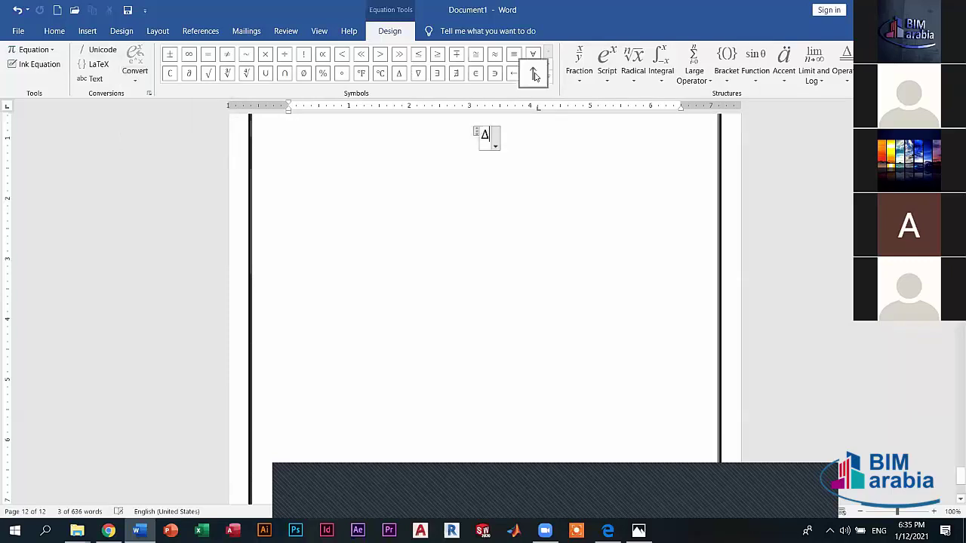
Browse more rows of math symbols, then show the Fraction layouts.
left_click(548, 65)
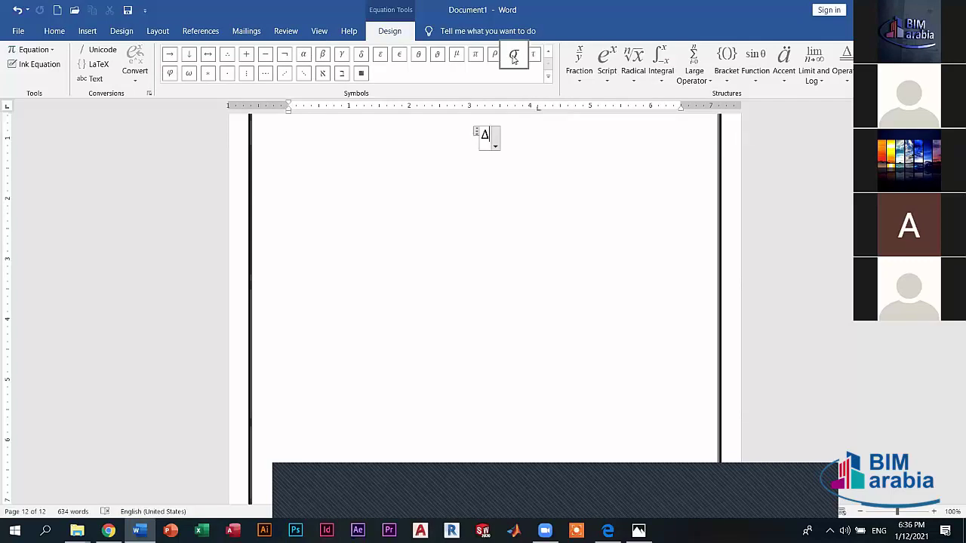
scroll(513, 68, "up", 1)
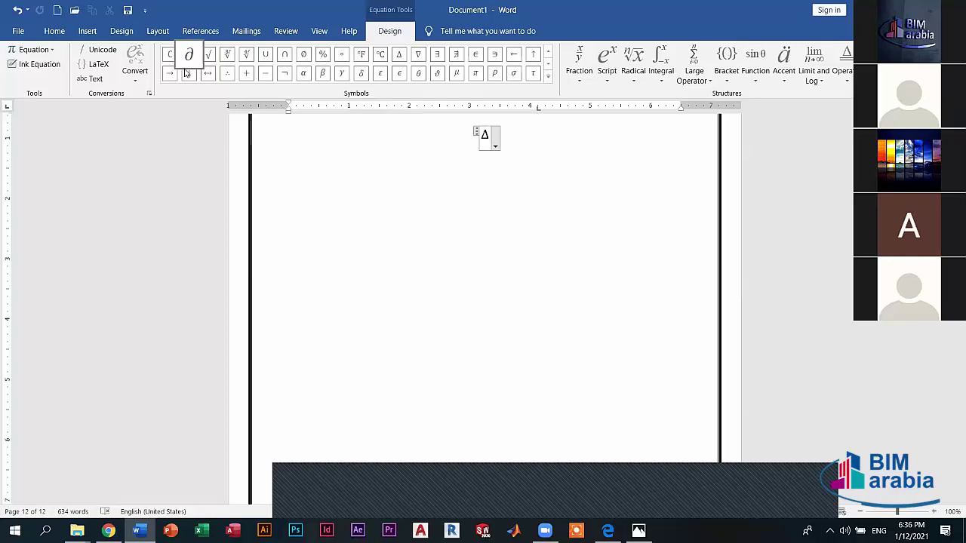
left_click(582, 88)
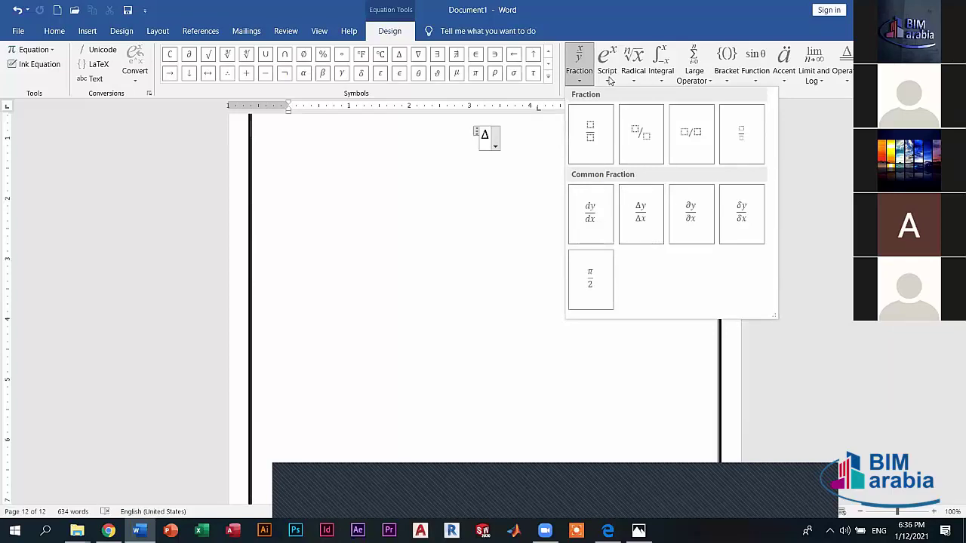
Add e^-iωt from the Script layouts after Δ and change its exponent to 12.
key("Escape")
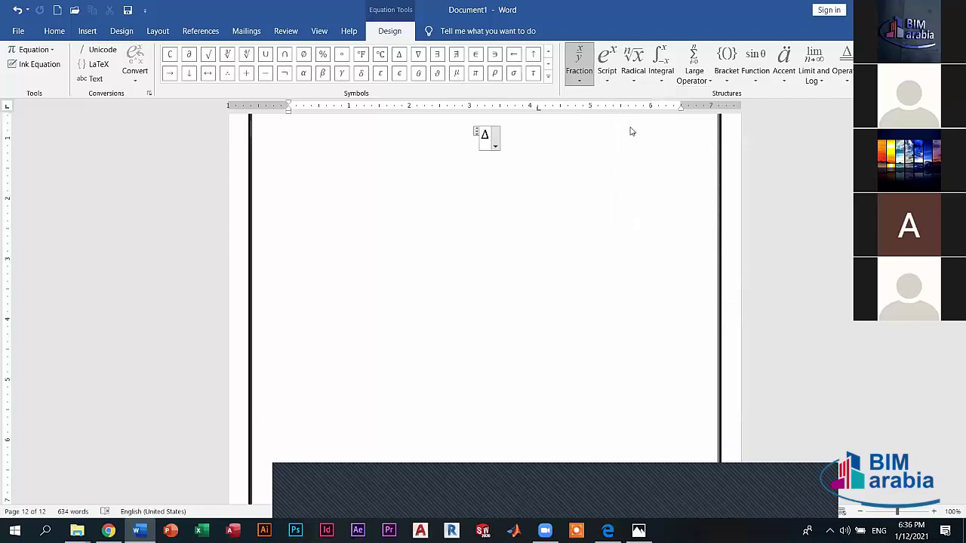
left_click(607, 62)
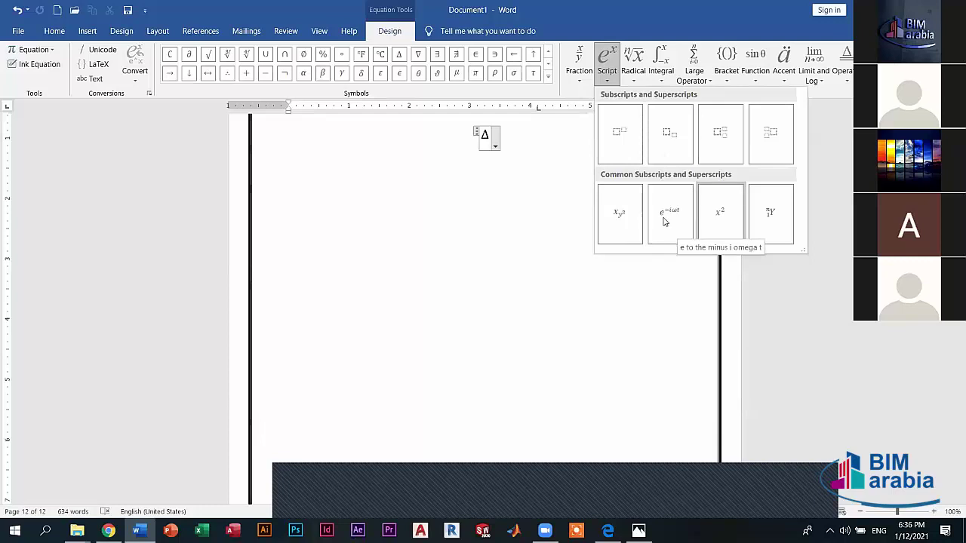
left_click(660, 217)
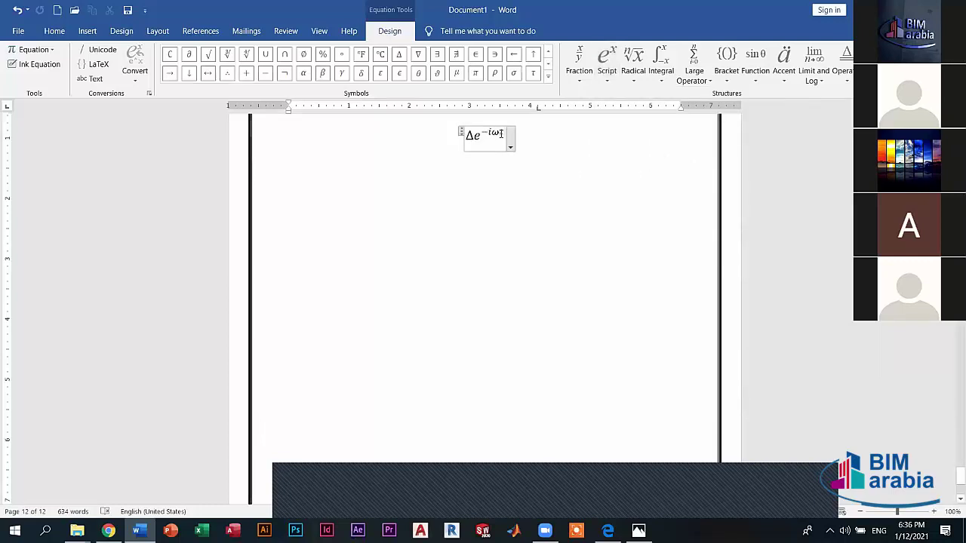
double_click(500, 133)
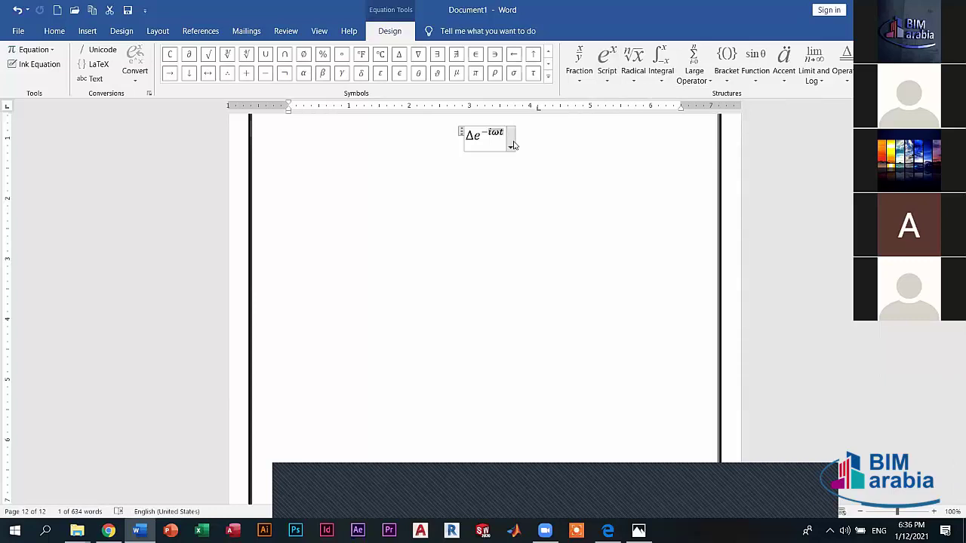
type("12")
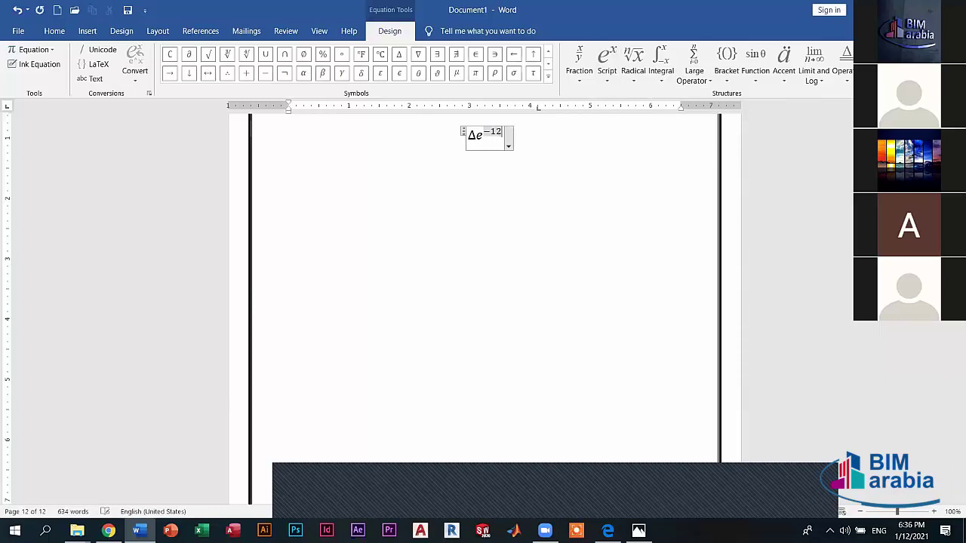
Delete the Δ and the minus sign so the equation reads e to the power 12.
left_click(474, 136)
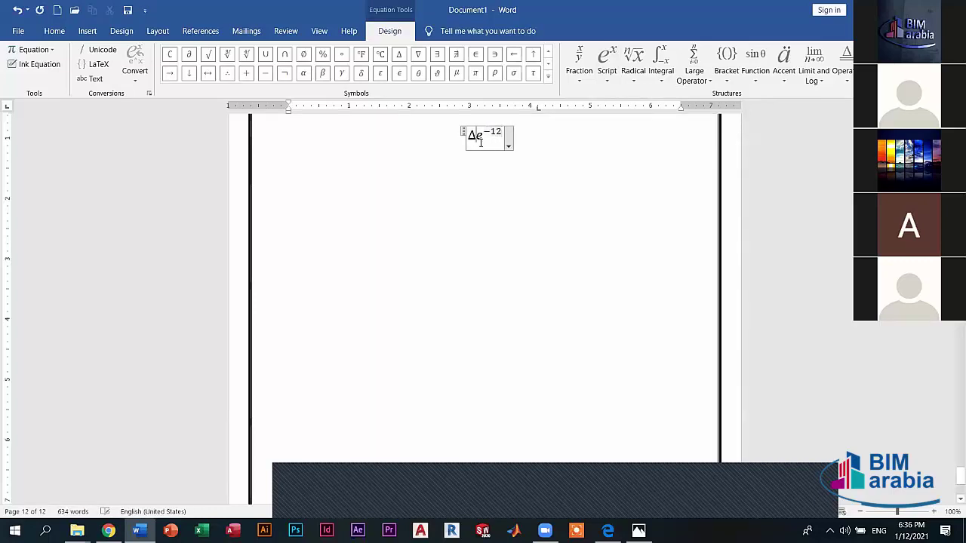
key("BackSpace")
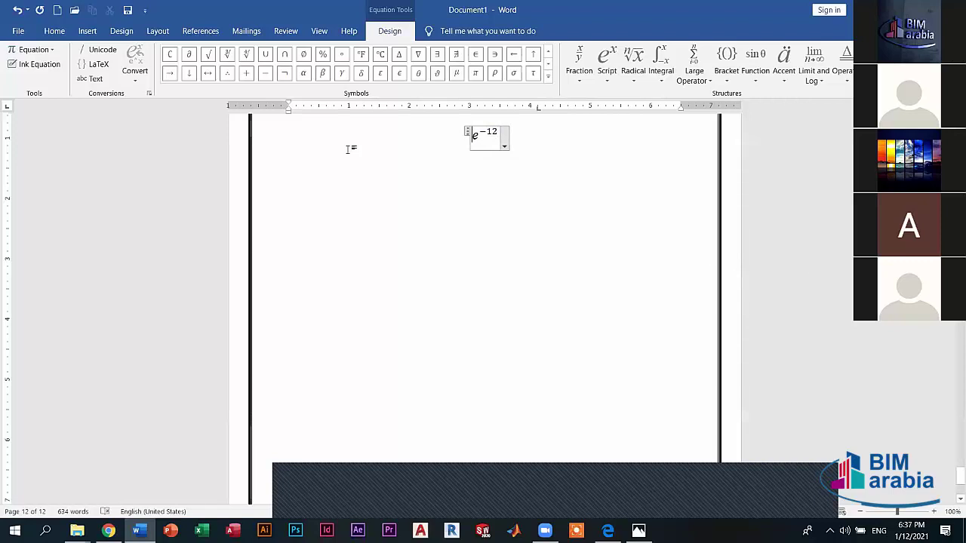
left_click(500, 155)
left_click(481, 138)
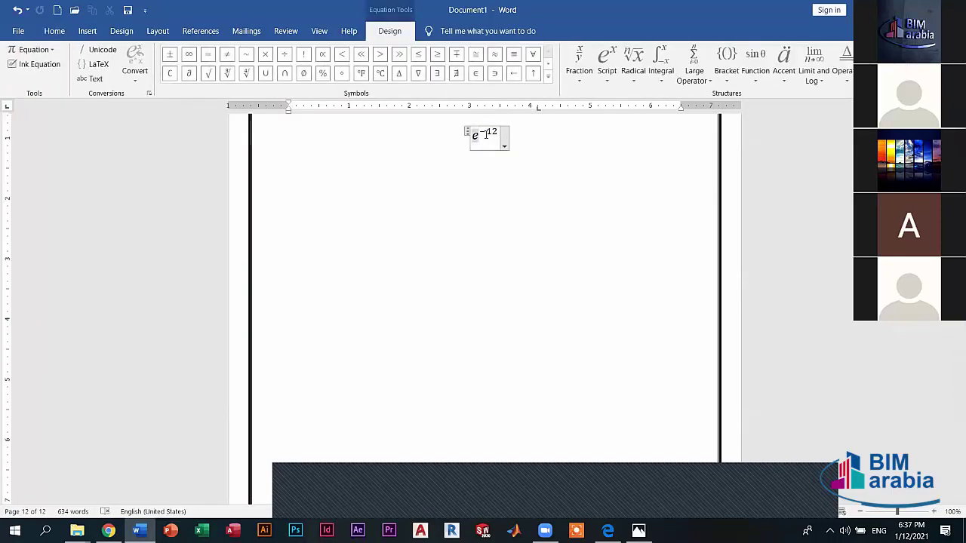
key("BackSpace")
left_click(633, 65)
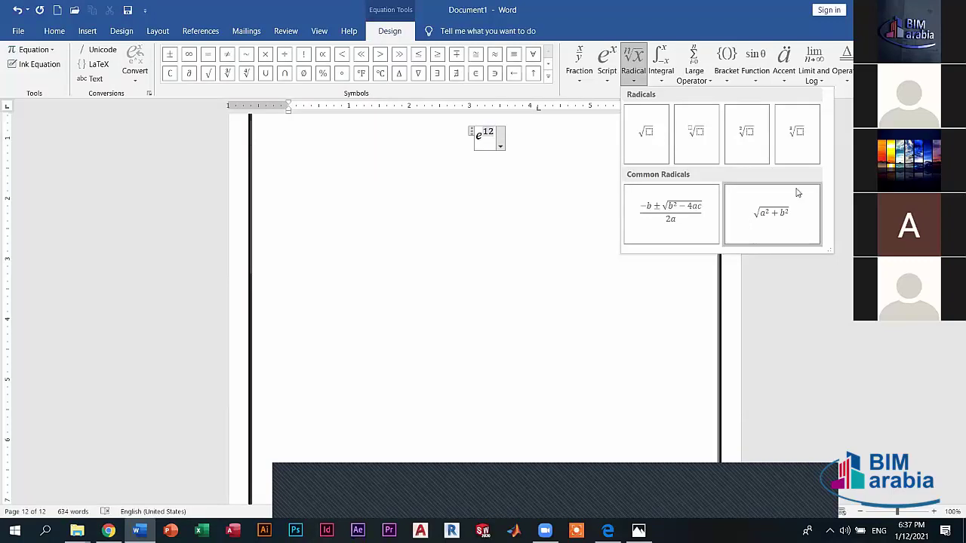
Preview the Integral, Large Operator, Bracket and Function equation structure galleries in turn.
left_click(661, 80)
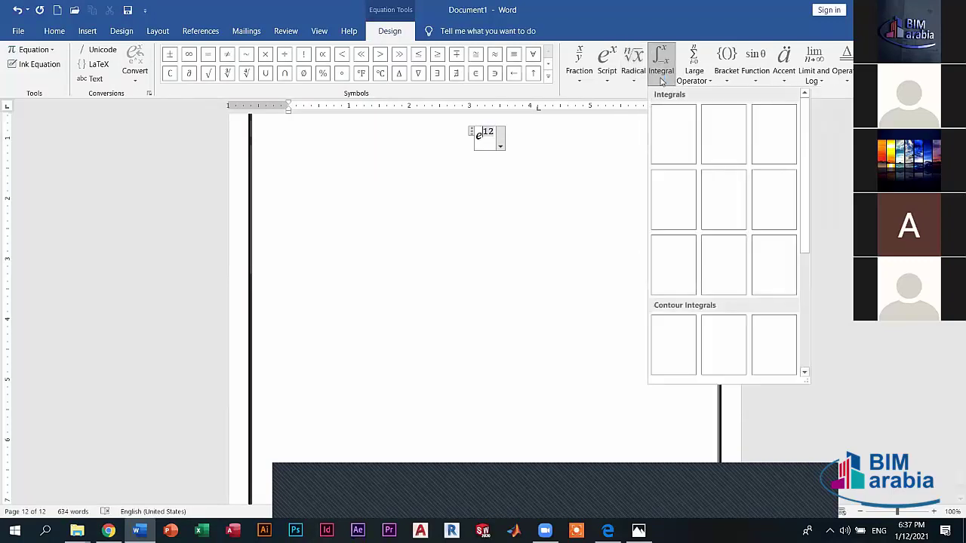
left_click(645, 133)
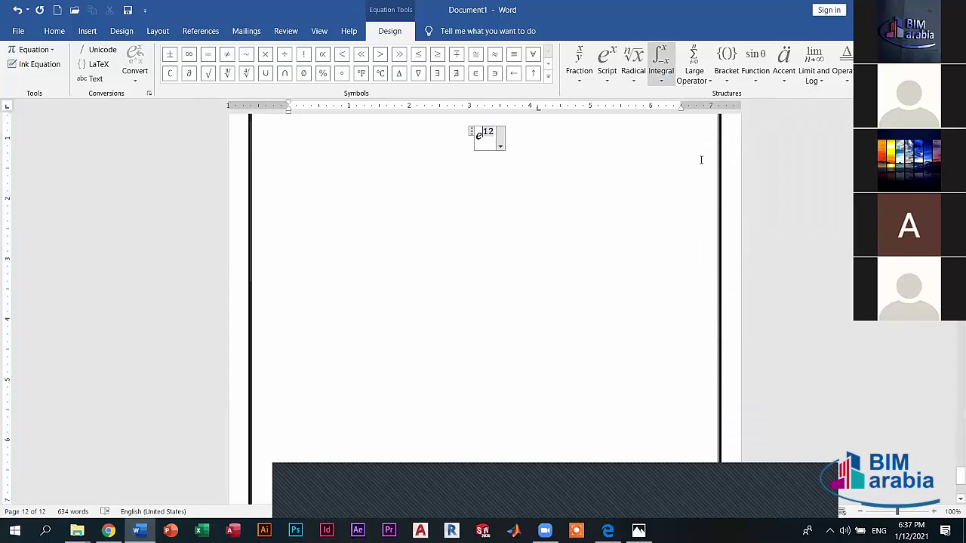
left_click(669, 80)
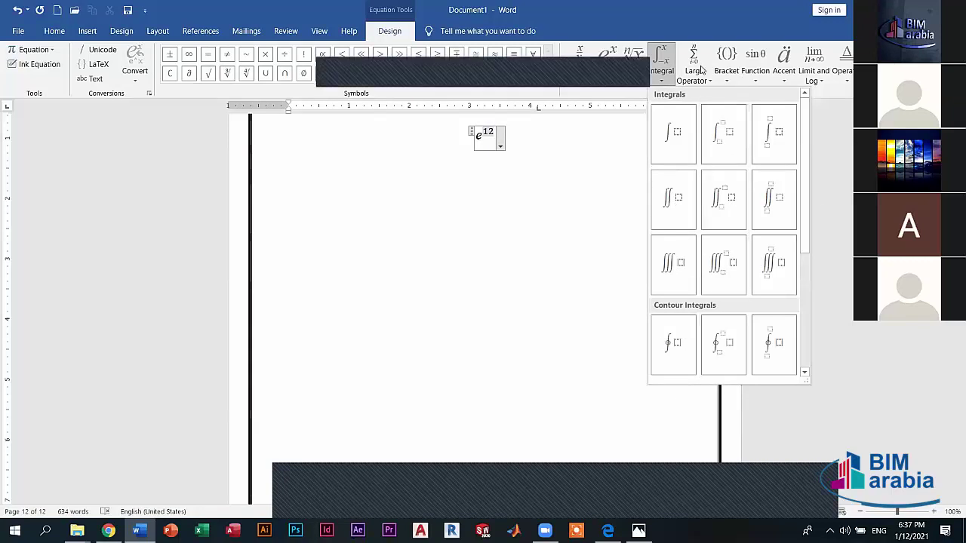
key("Escape")
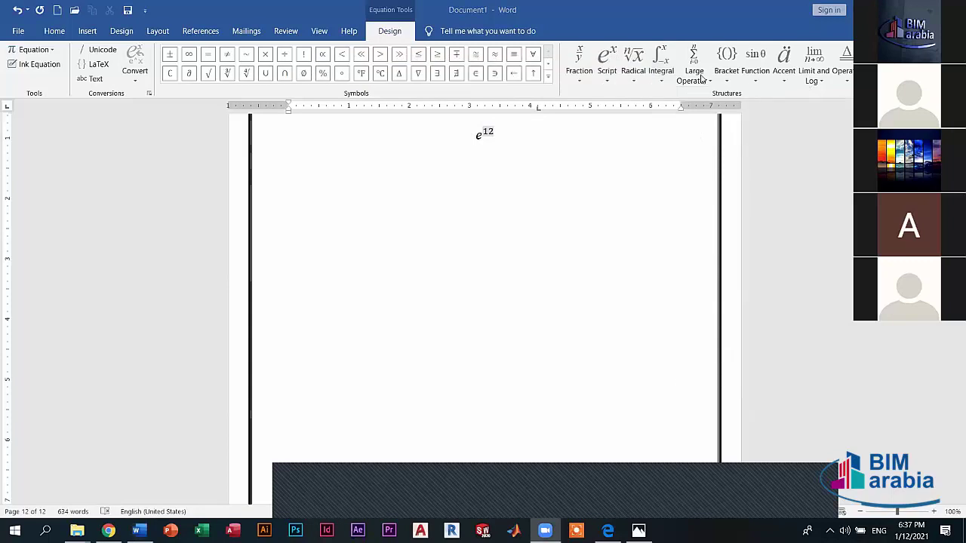
left_click(695, 76)
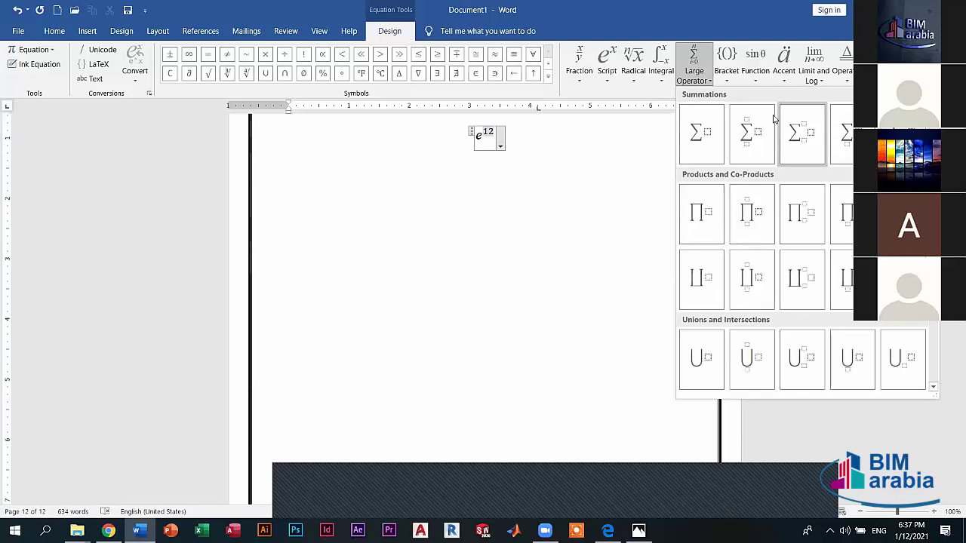
left_click(726, 71)
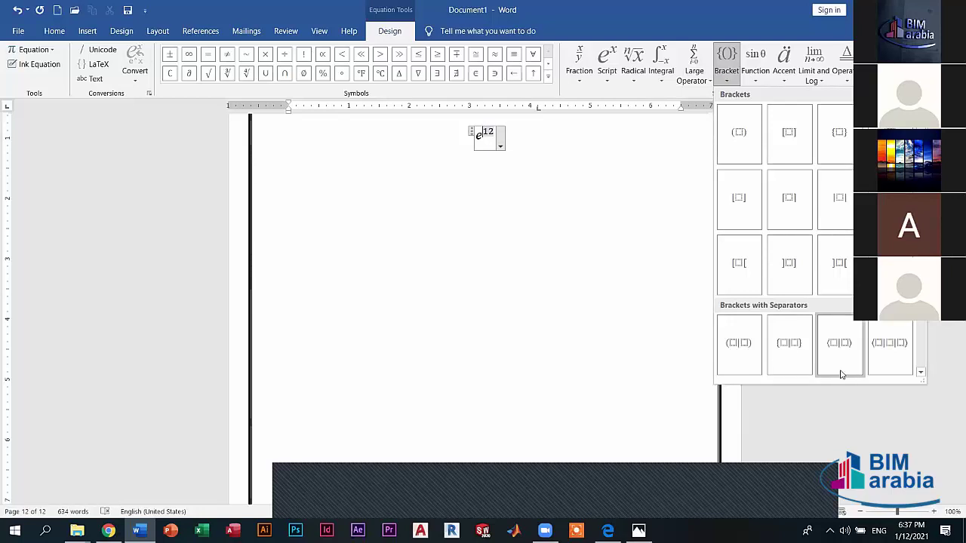
left_click(754, 81)
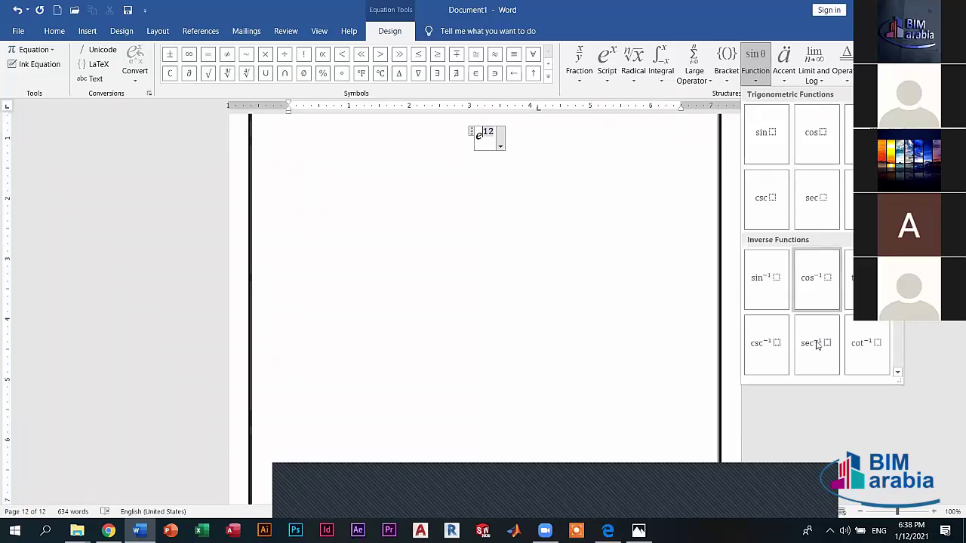
Preview the Accent, Limit and Log, Operator and Matrix equation structure galleries in turn.
left_click(785, 75)
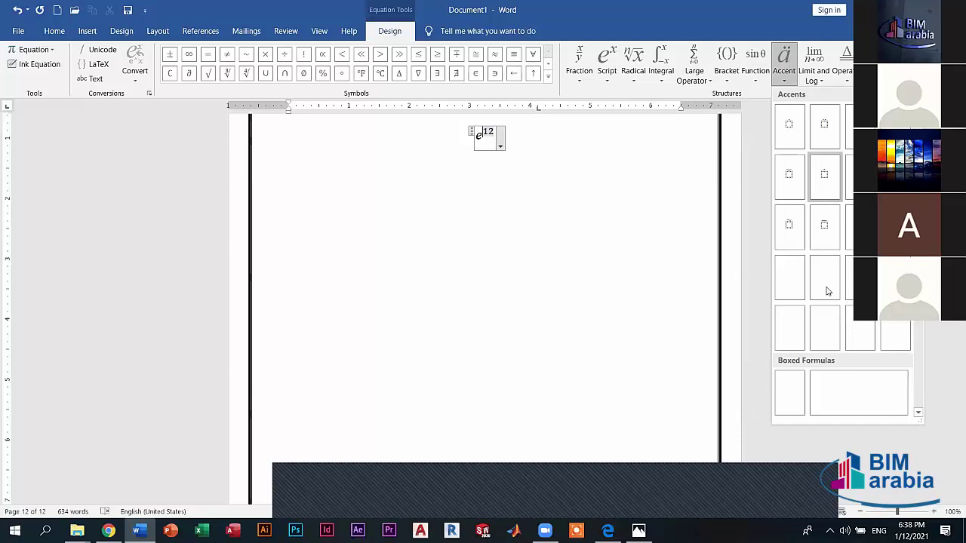
left_click(823, 83)
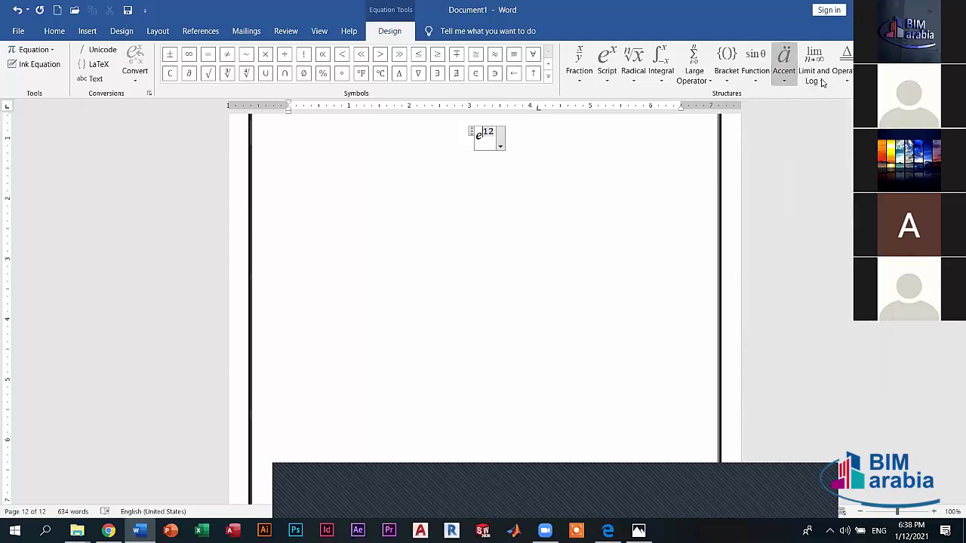
left_click(822, 83)
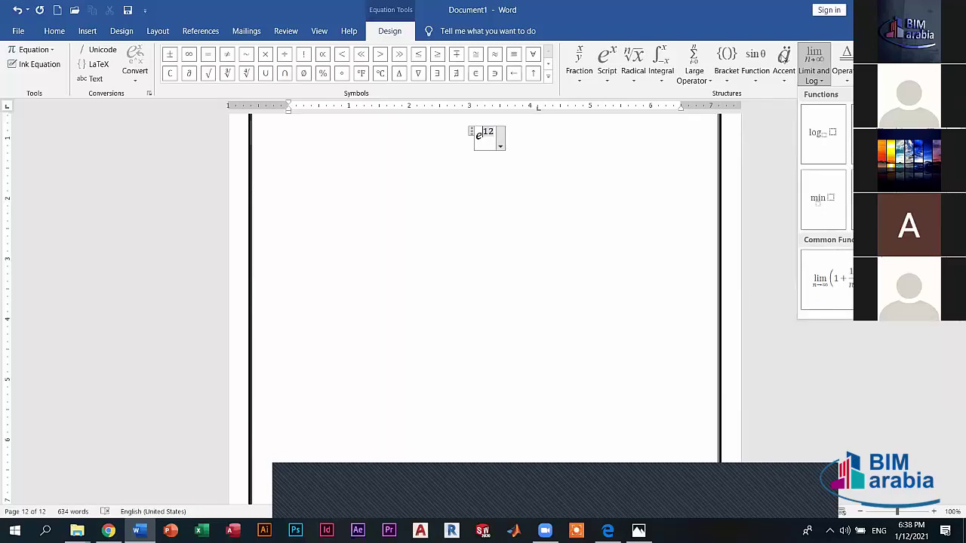
left_click(845, 80)
left_click(845, 80)
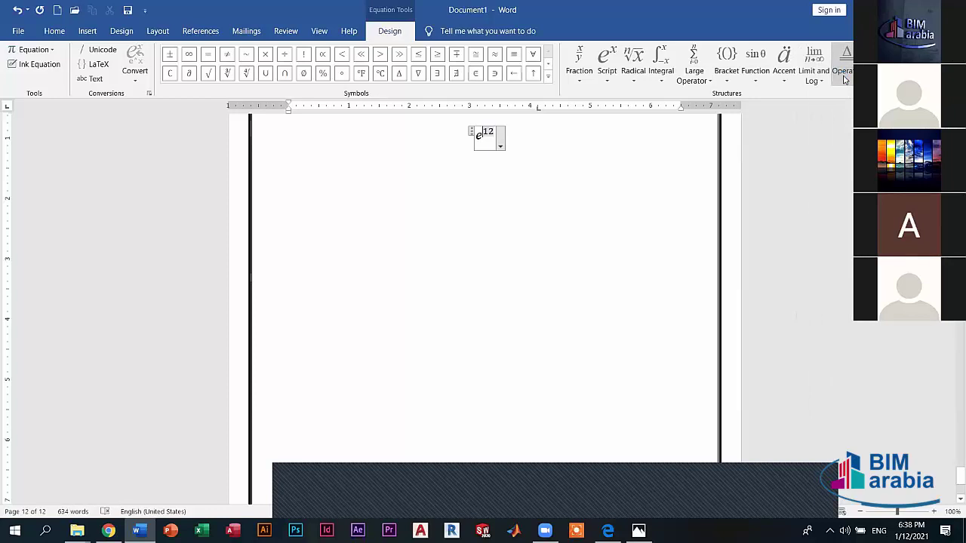
left_click(846, 80)
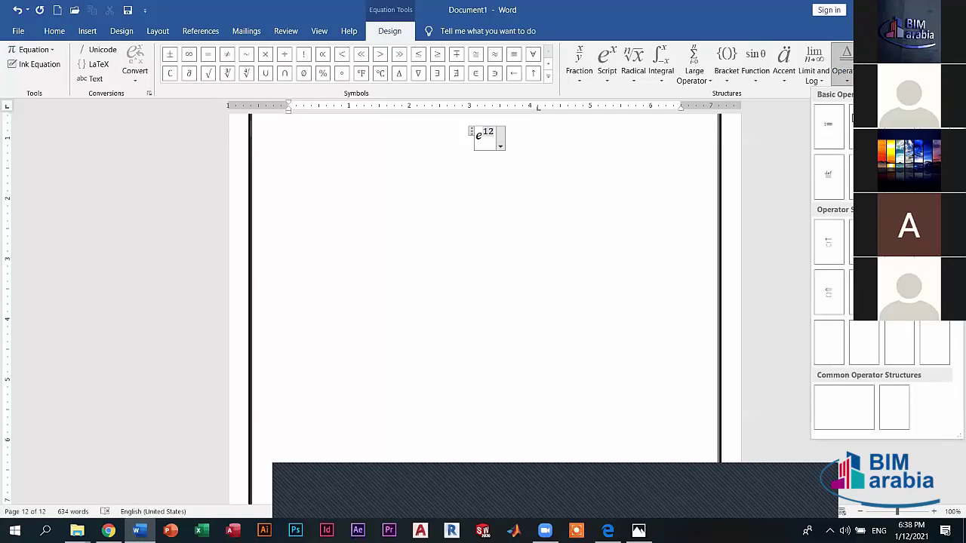
left_click(875, 71)
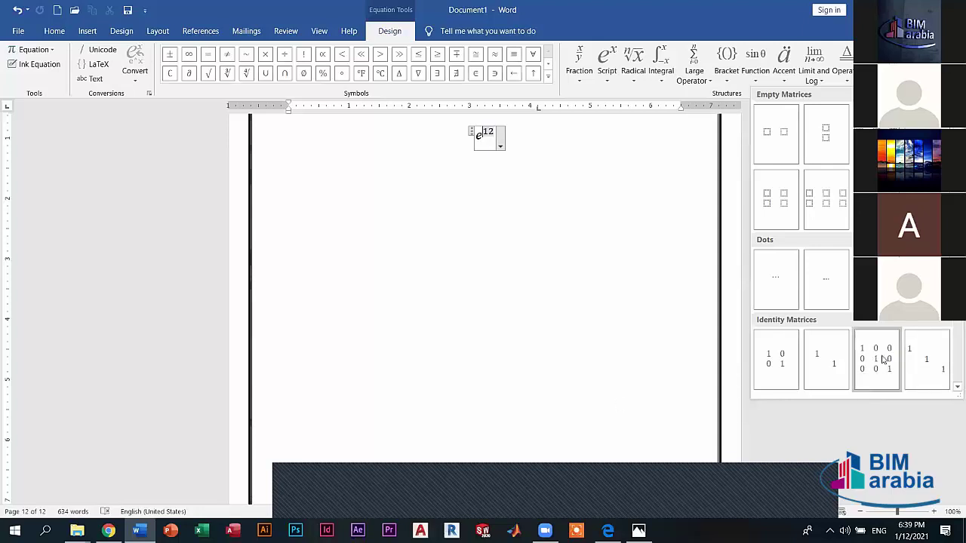
left_click(882, 361)
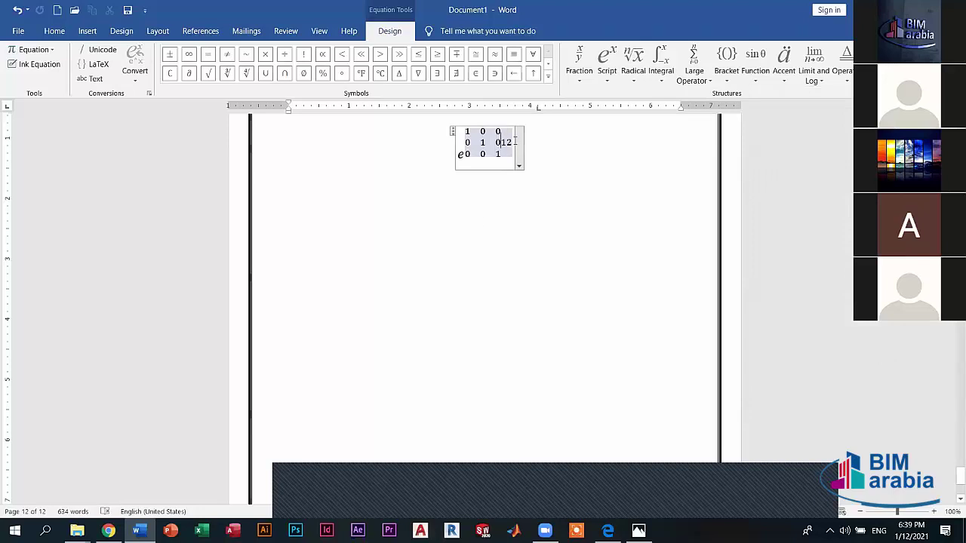
key("Right")
key("Right")
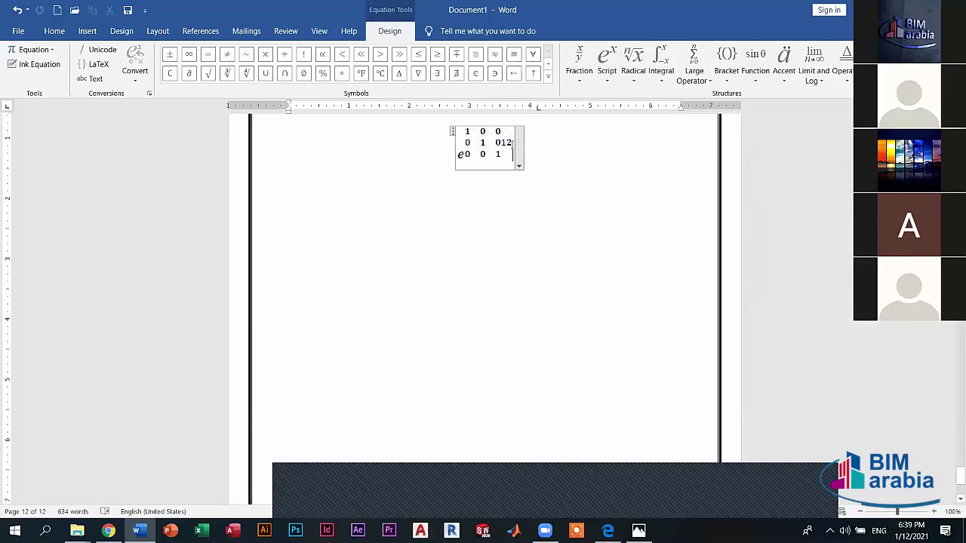
left_click(511, 143)
key("BackSpace")
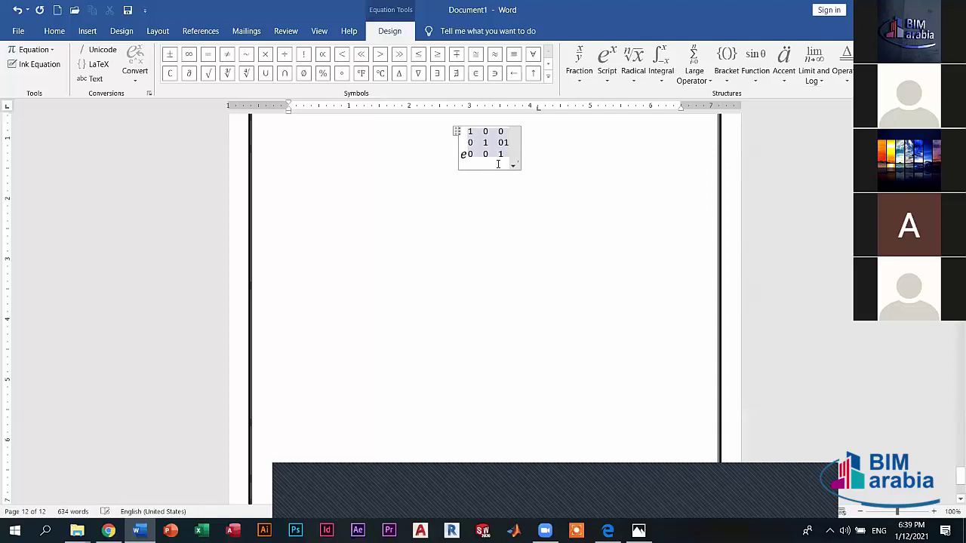
key("BackSpace")
key("BackSpace")
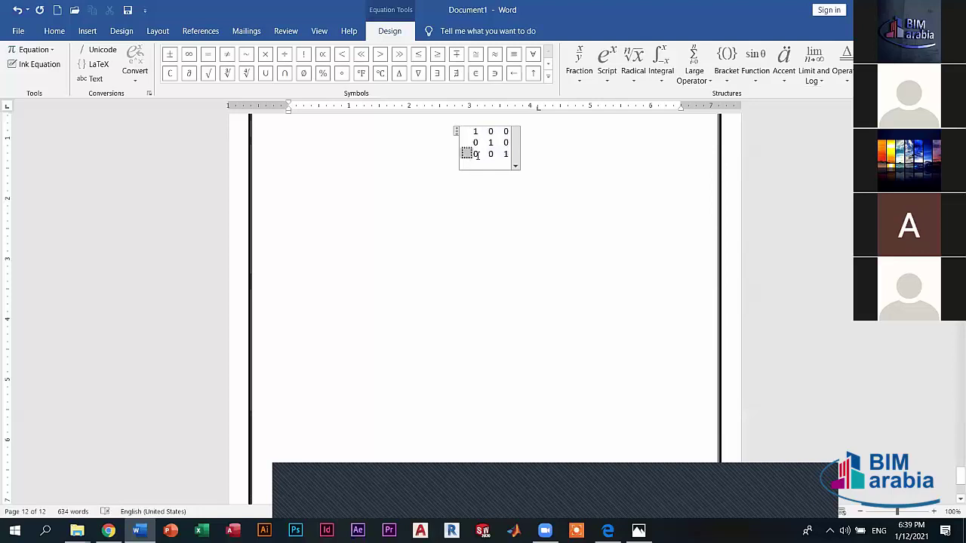
key("BackSpace")
key("BackSpace")
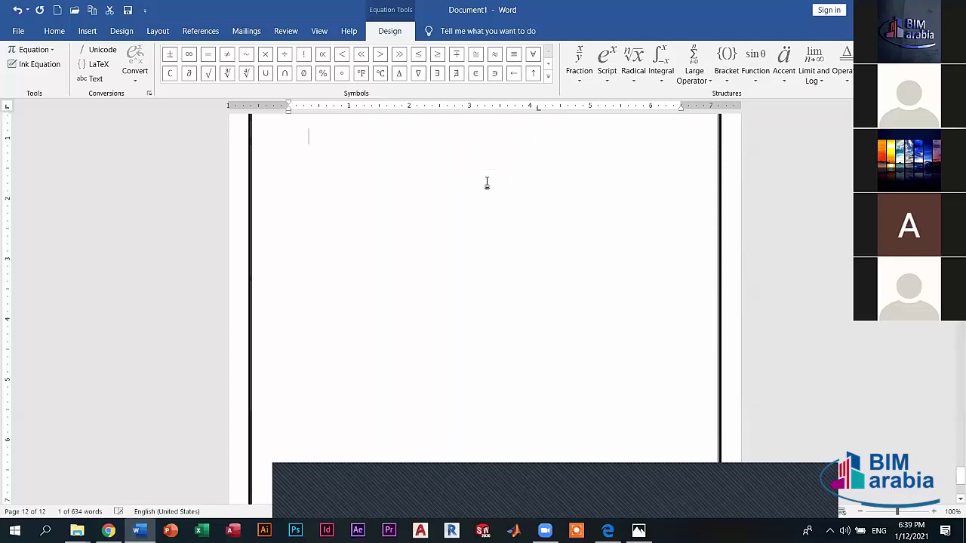
left_click(122, 31)
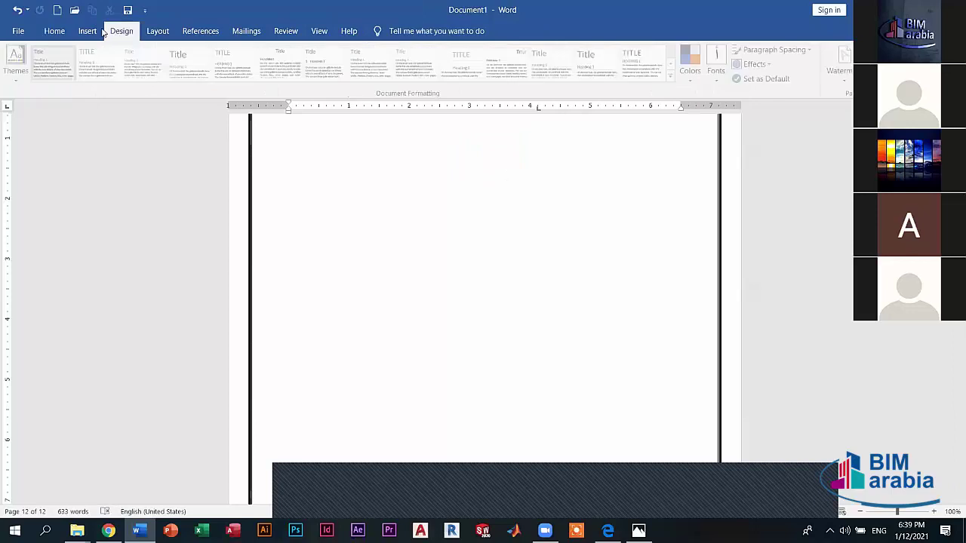
left_click(87, 31)
left_click(875, 75)
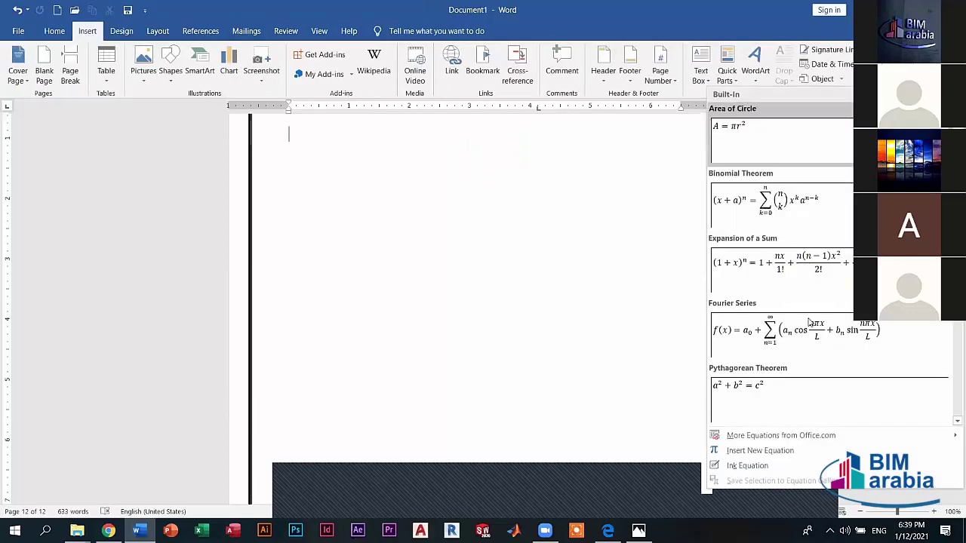
left_click(759, 450)
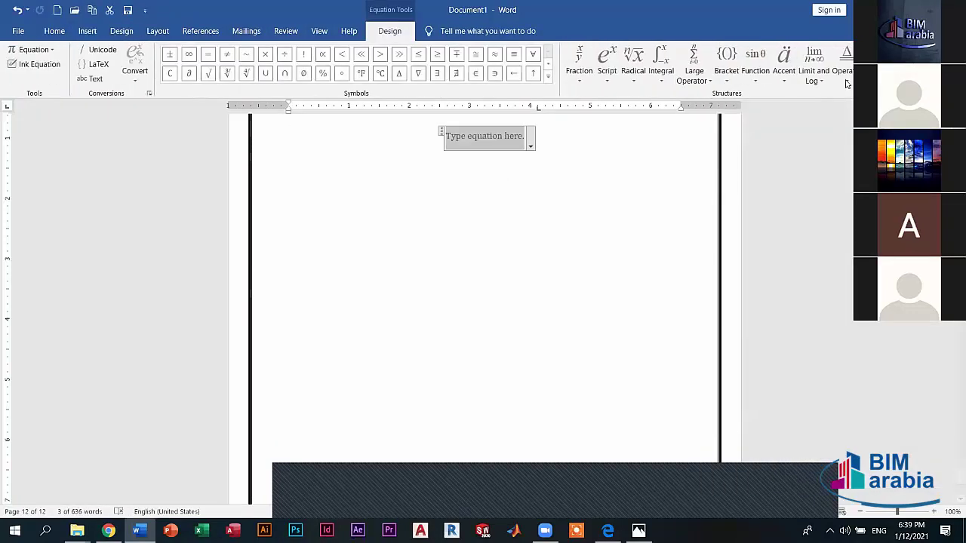
left_click(725, 64)
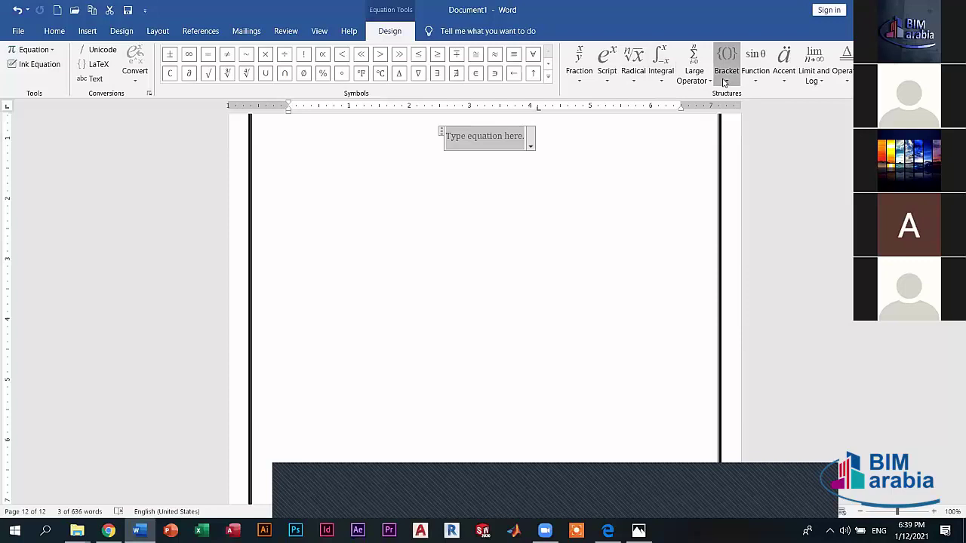
left_click(839, 200)
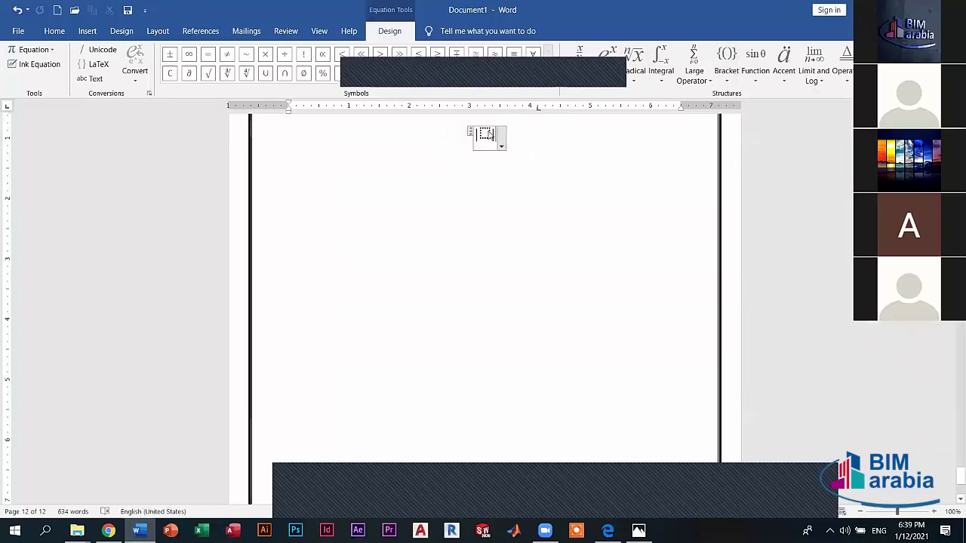
left_click(875, 68)
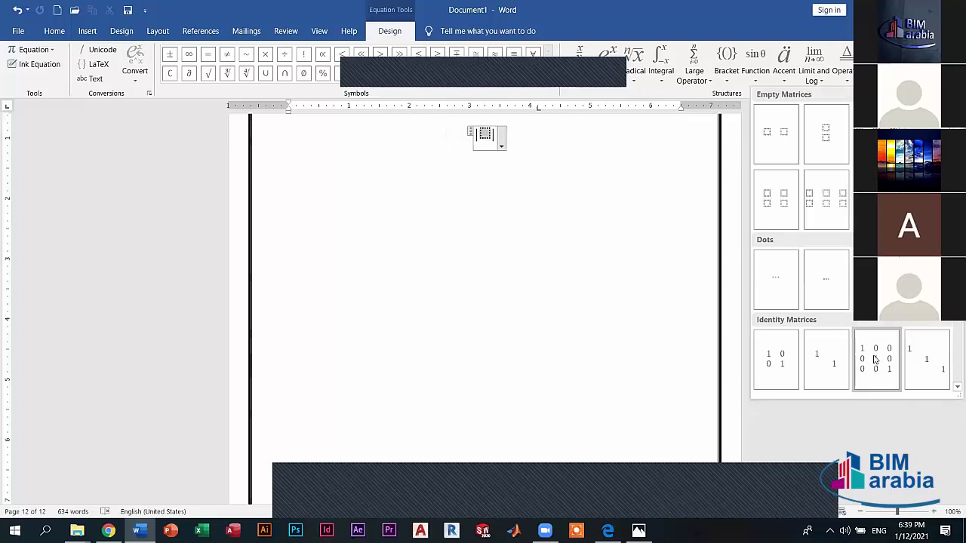
left_click(875, 357)
left_click(487, 194)
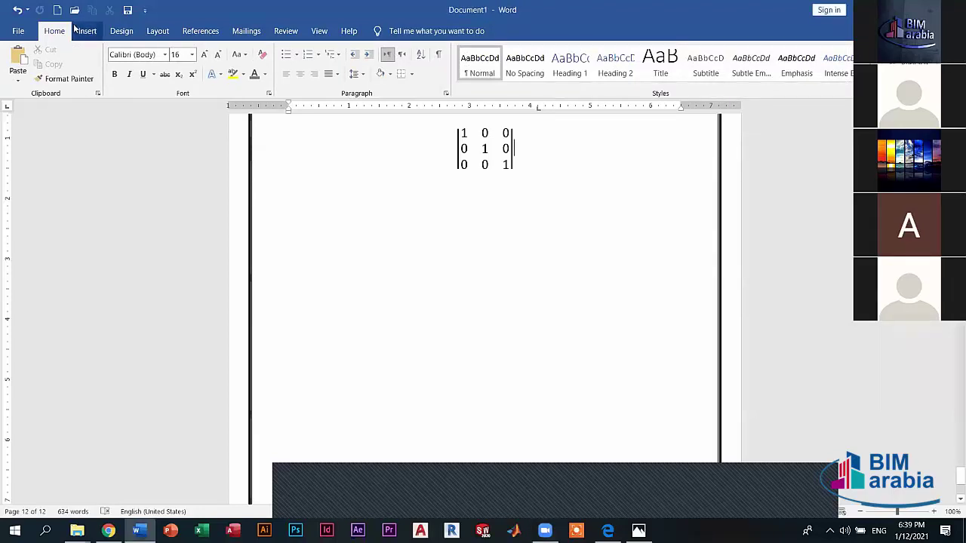
left_click(76, 30)
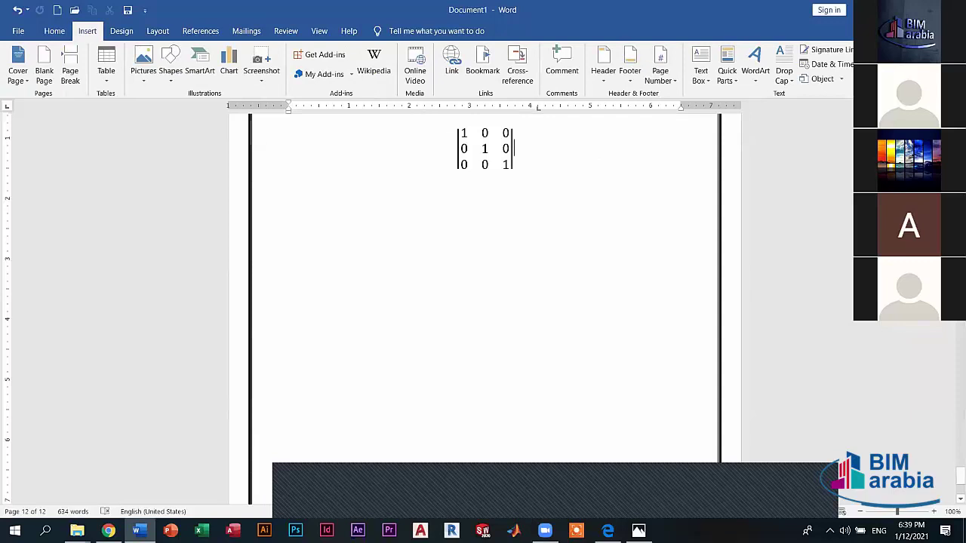
left_click(886, 75)
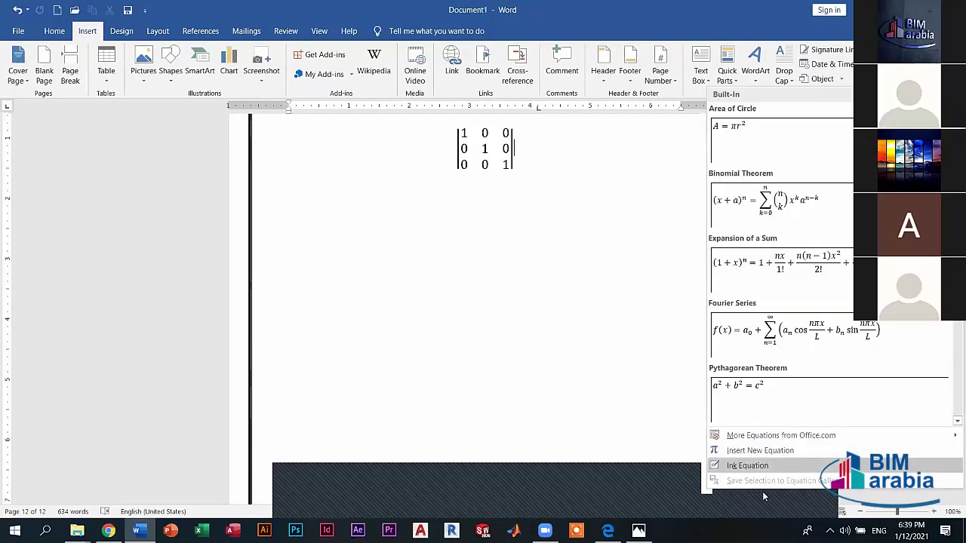
left_click(749, 450)
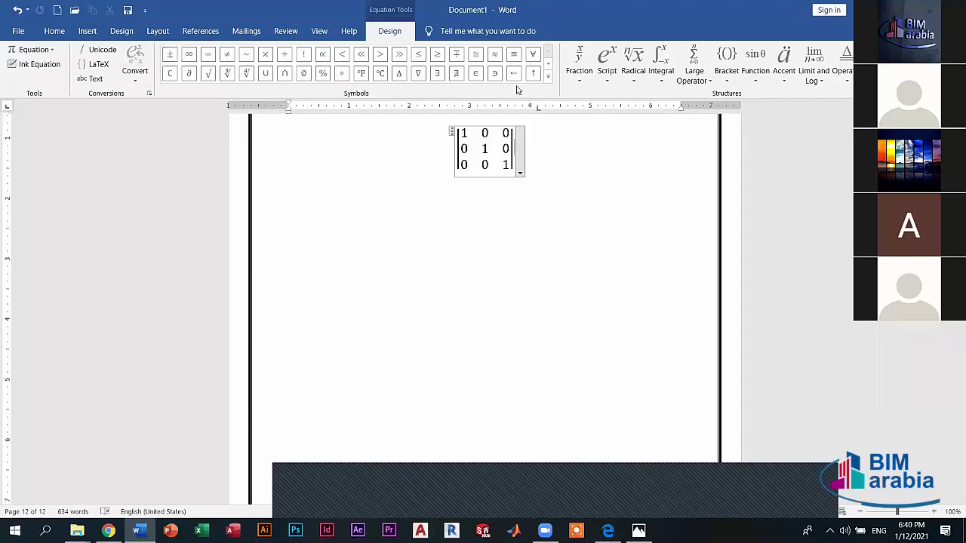
left_click(85, 31)
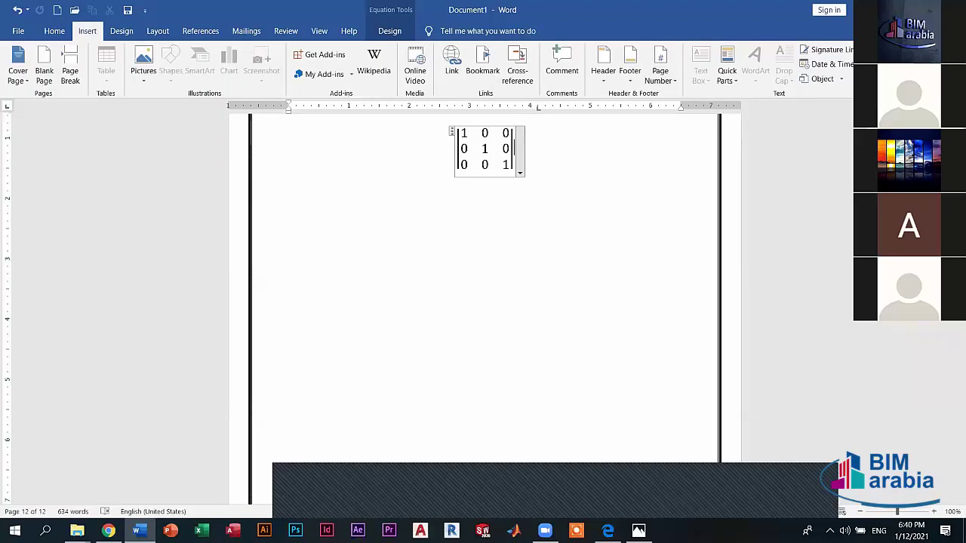
type("7")
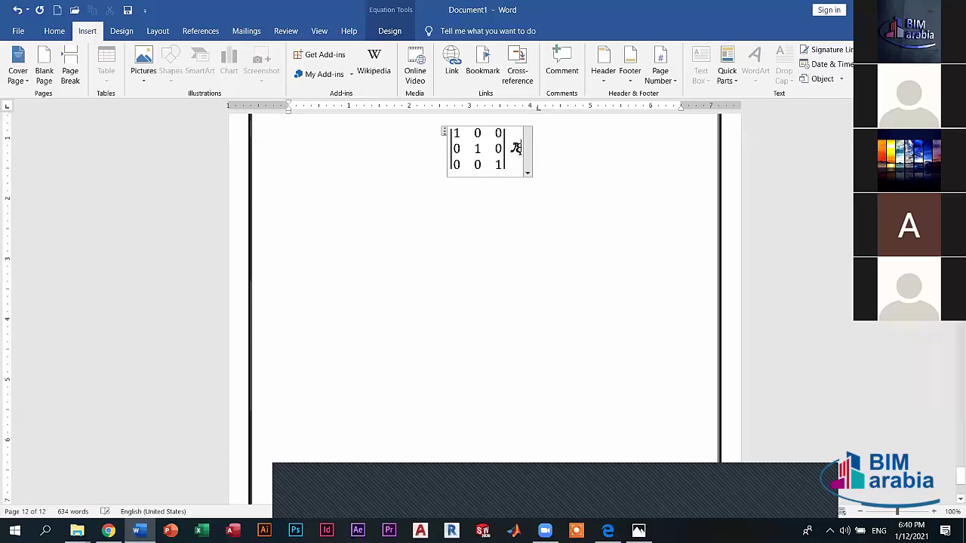
left_click(491, 253)
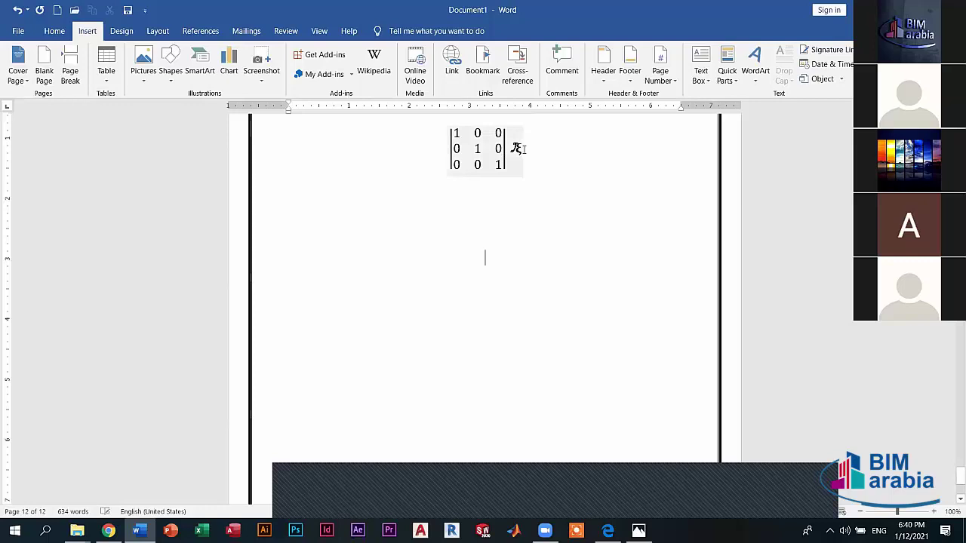
left_click(510, 151)
key("Delete")
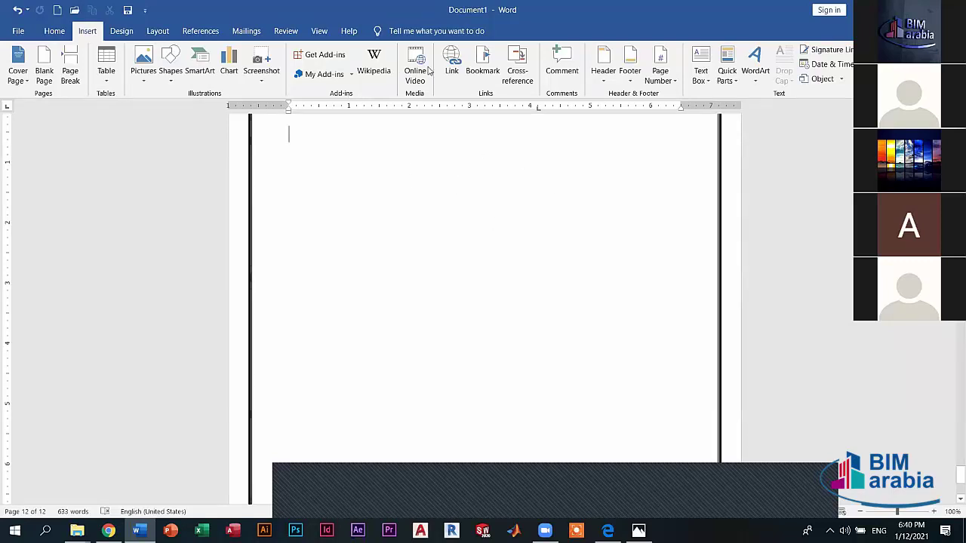
Choose Avenir Next LT Pro as the font in the Symbol dialog.
left_click(427, 69)
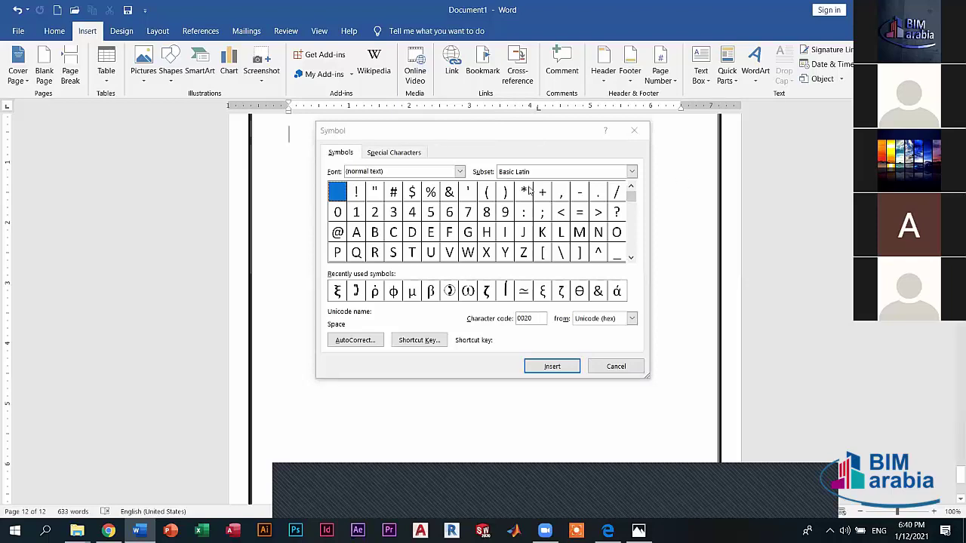
left_click(460, 172)
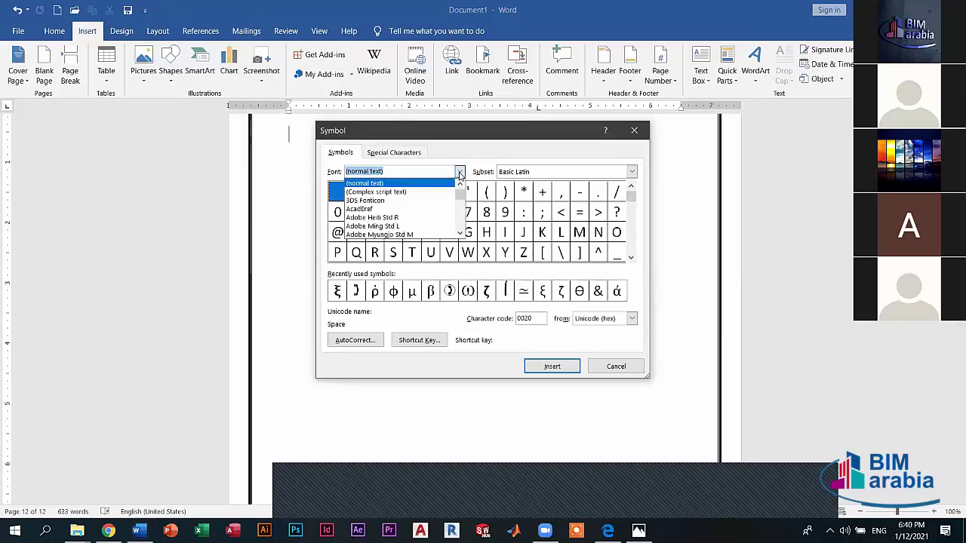
left_click(460, 172)
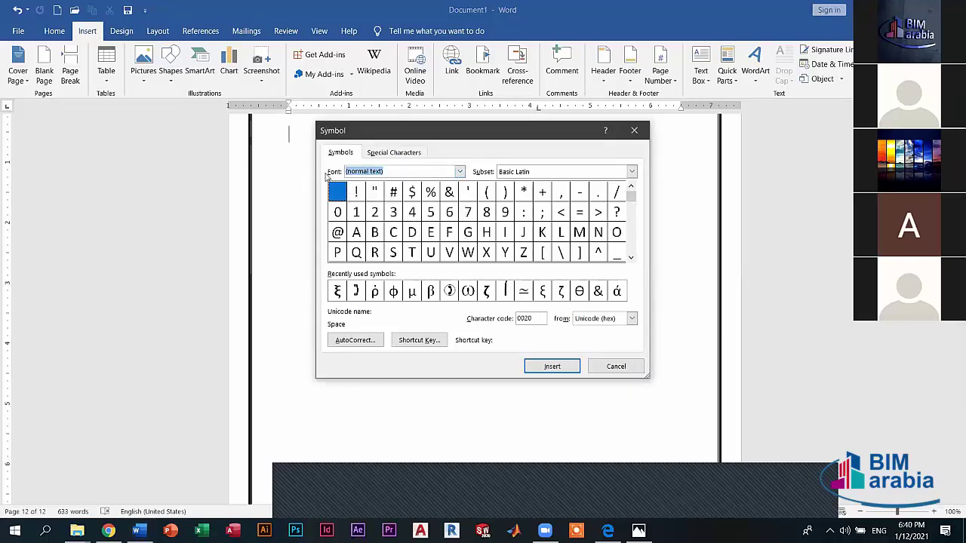
left_click(459, 172)
scroll(398, 220, "down", 2)
scroll(398, 215, "down", 1)
left_click(379, 209)
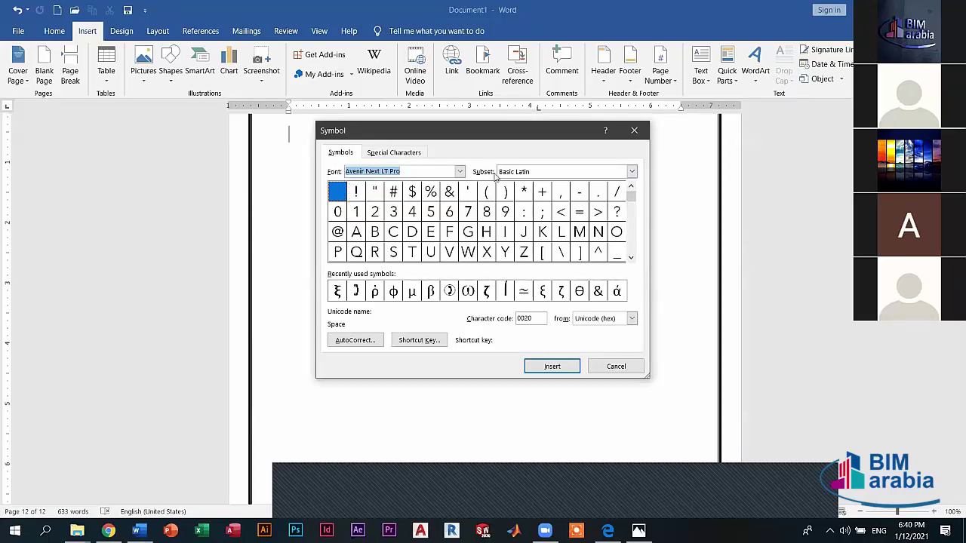
Browse the Mathematical Operators and Private Use Area subsets and select the capital letter L.
left_click(630, 172)
scroll(532, 218, "down", 2)
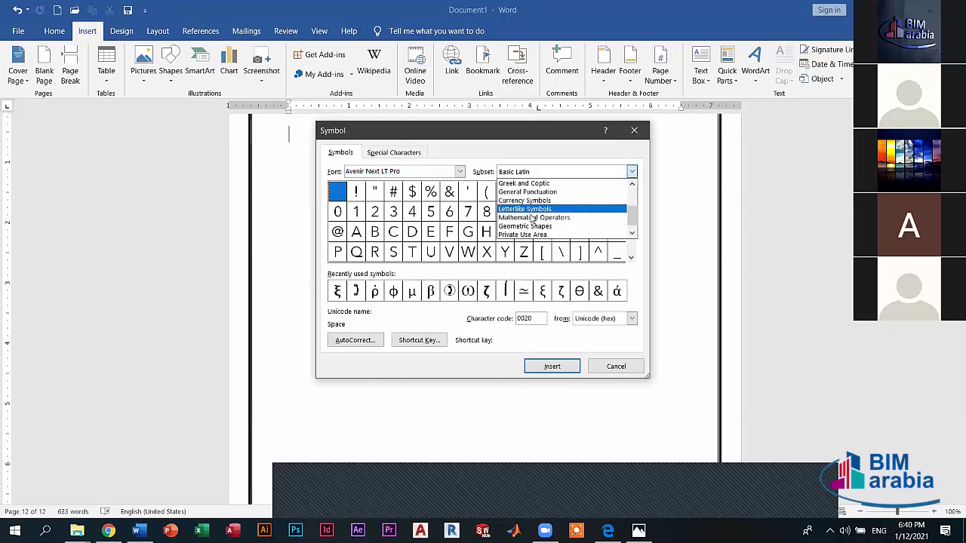
left_click(533, 218)
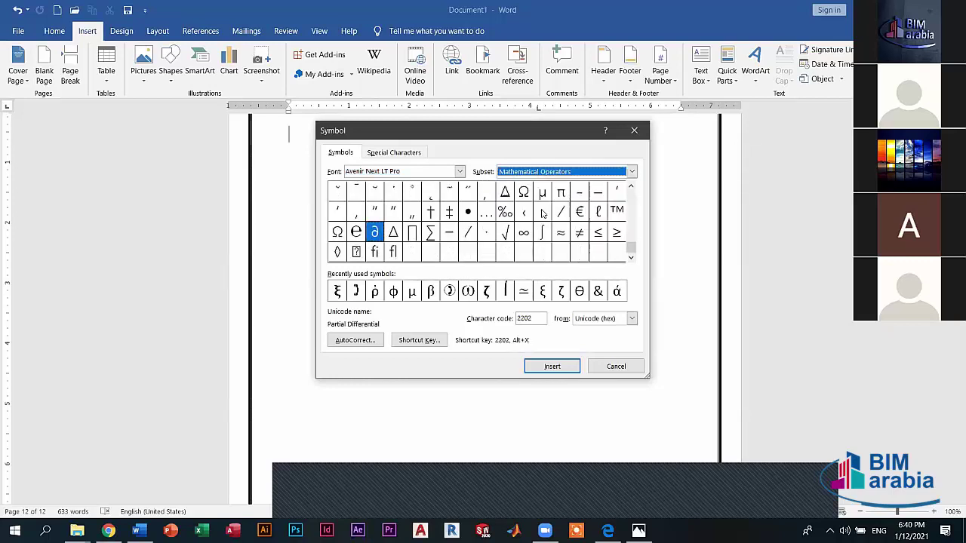
left_click(633, 171)
left_click(536, 225)
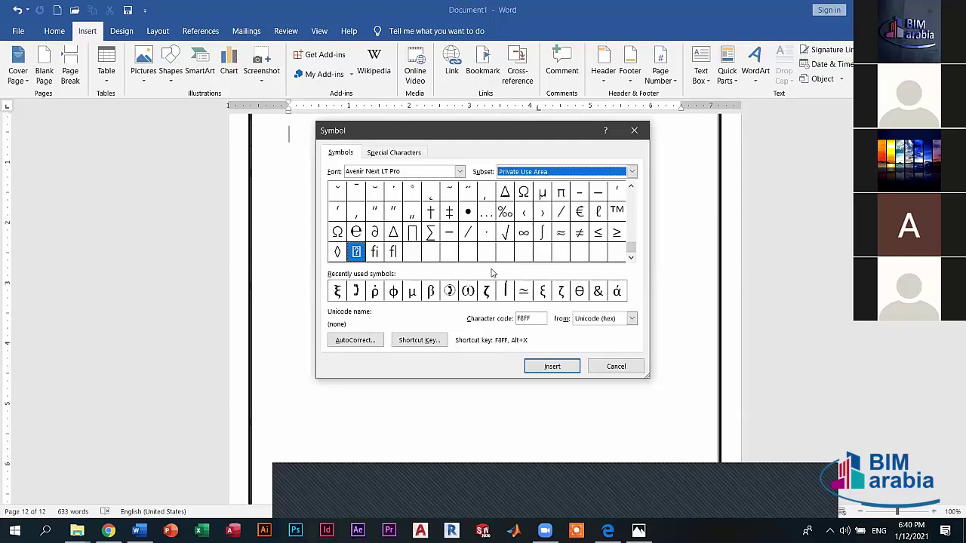
left_click_drag(631, 247, 630, 189)
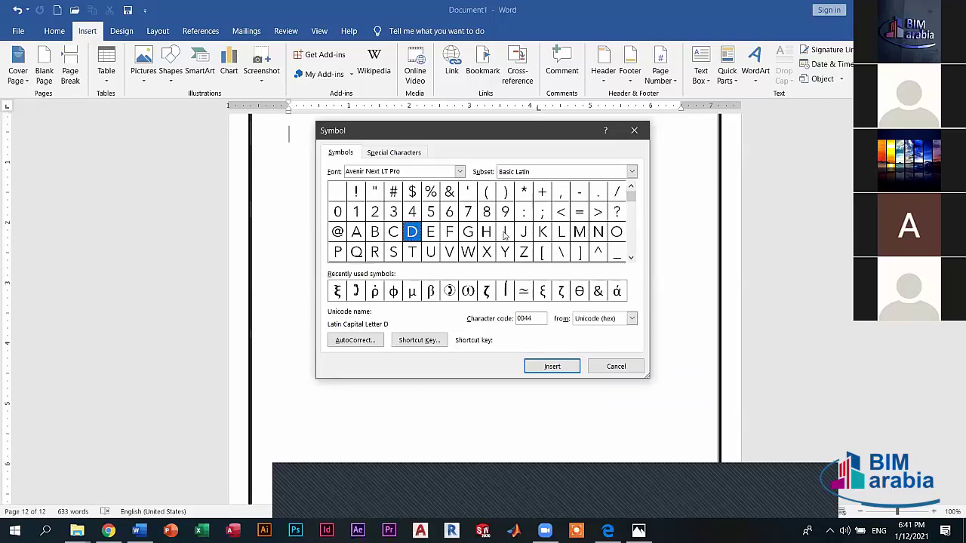
left_click_drag(412, 232, 562, 235)
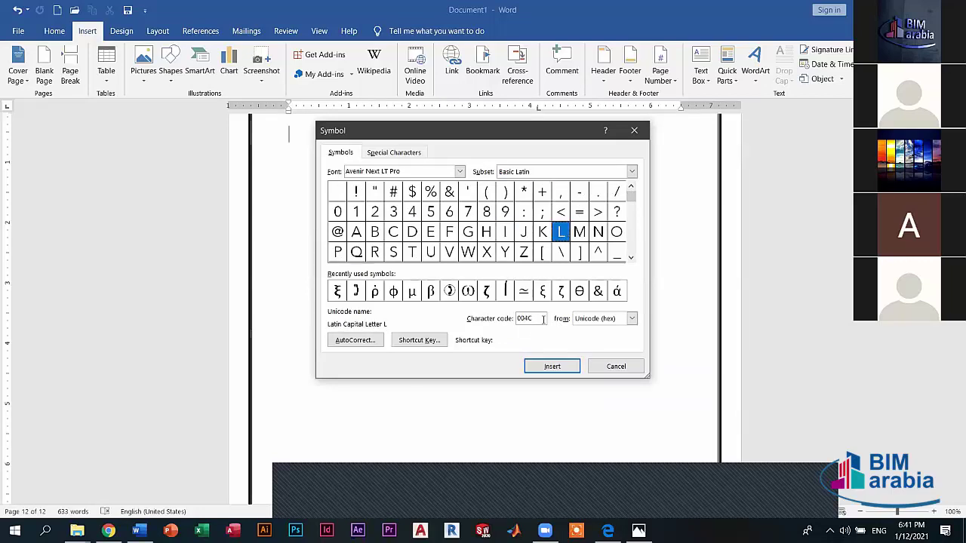
Try ASCII hex, keep the character code as ASCII (decimal), then open AutoCorrect.
left_click(631, 318)
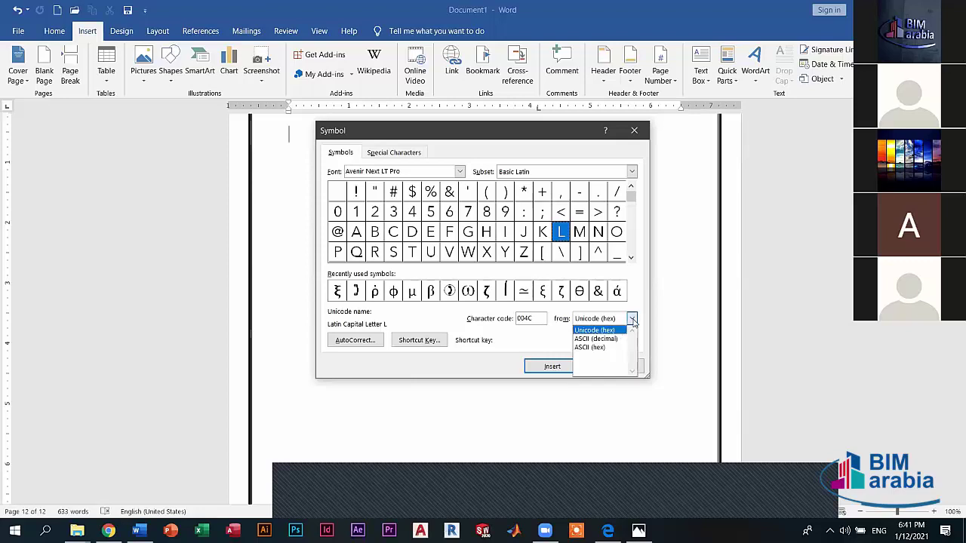
left_click(604, 341)
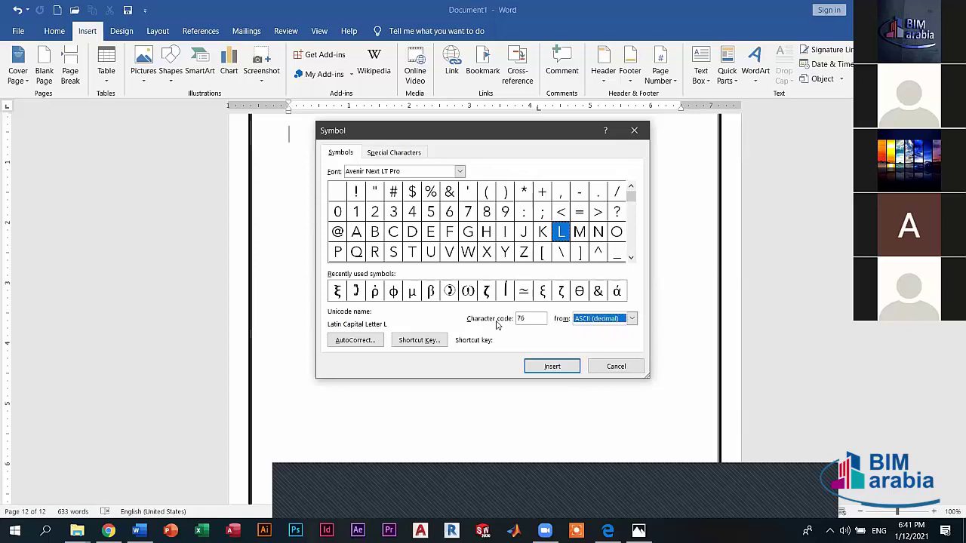
left_click(632, 320)
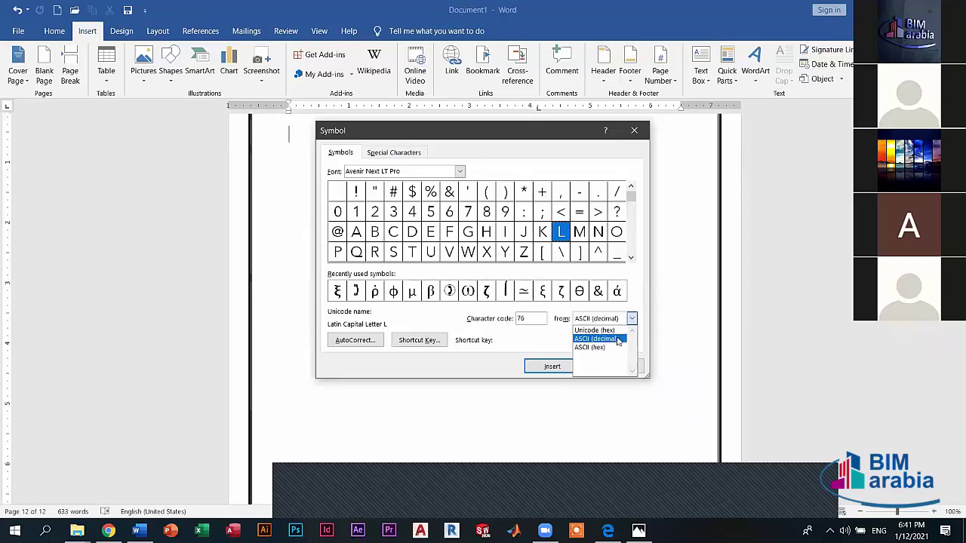
left_click(601, 350)
left_click(632, 319)
left_click(621, 339)
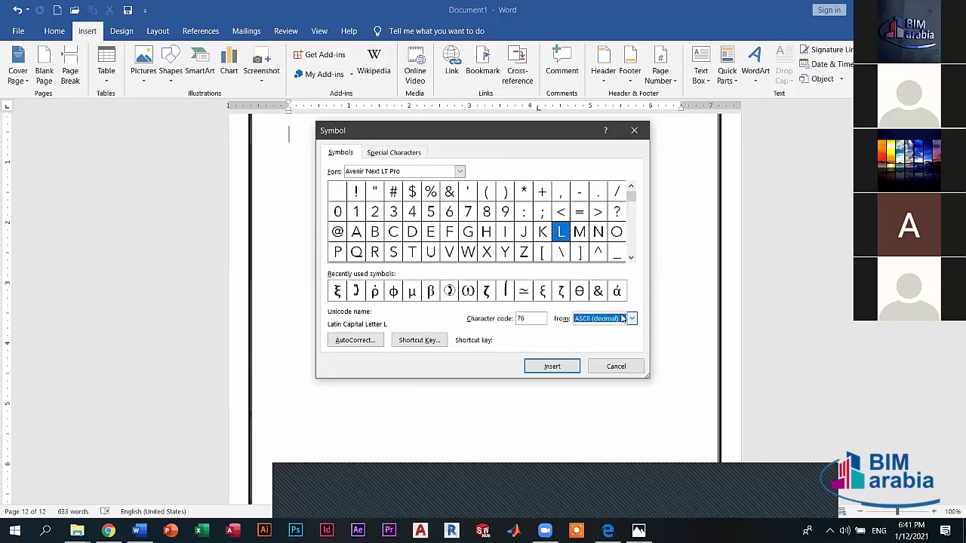
left_click(631, 318)
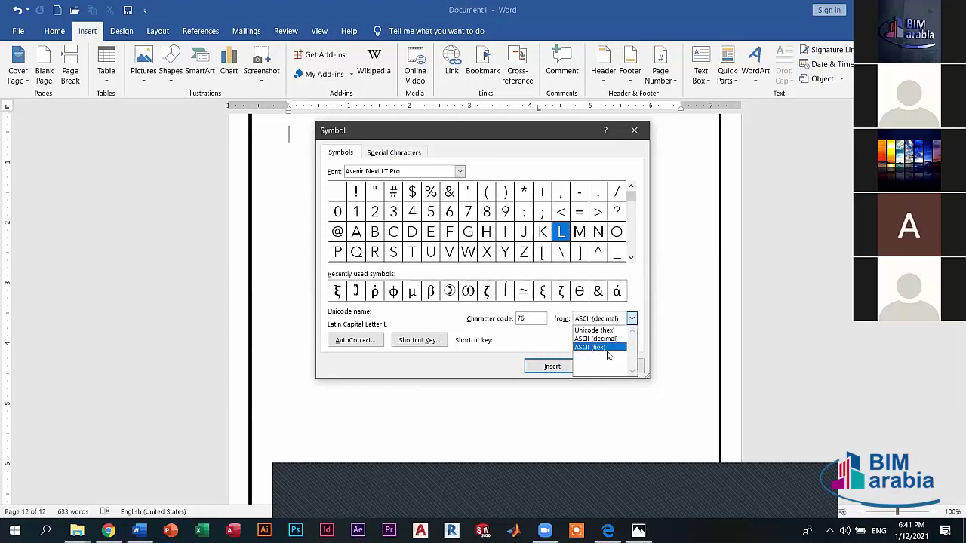
left_click(536, 343)
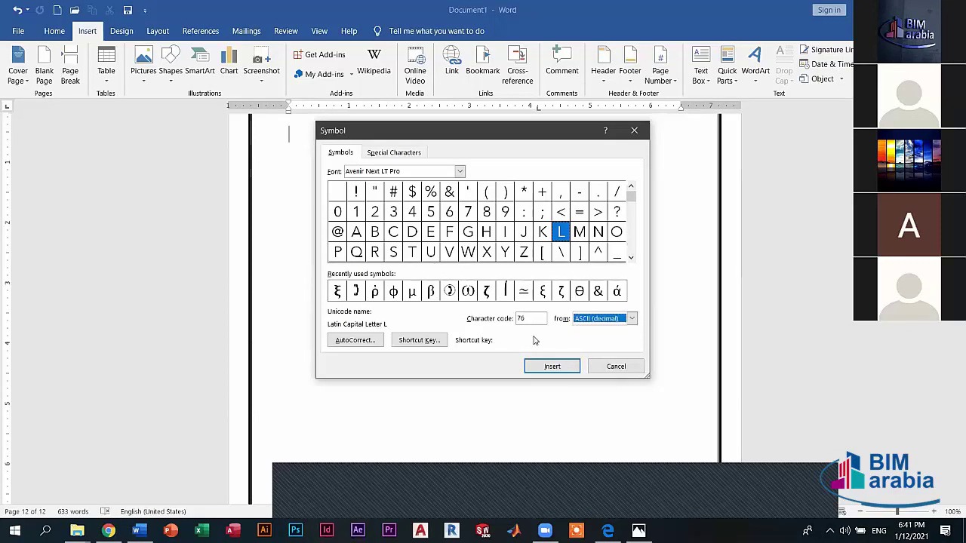
left_click(604, 323)
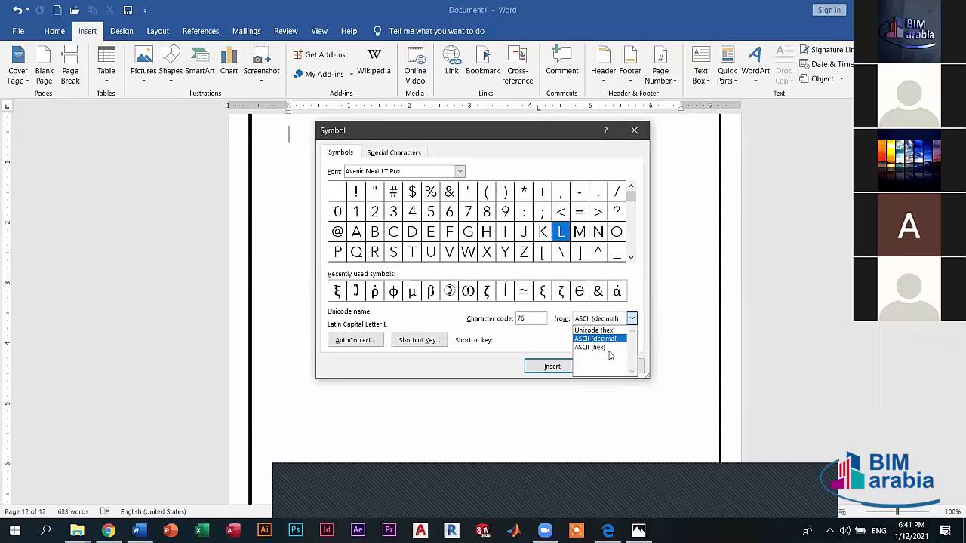
left_click(532, 345)
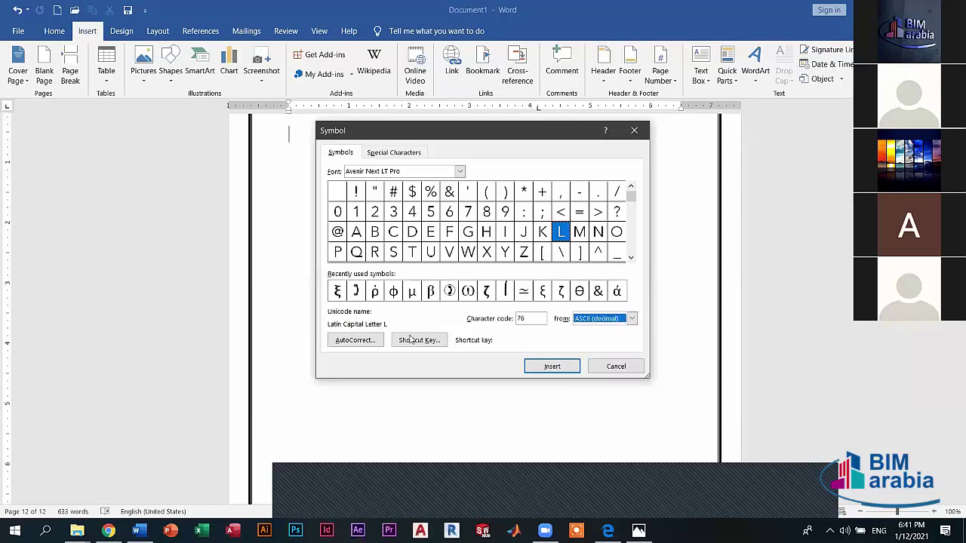
left_click(368, 343)
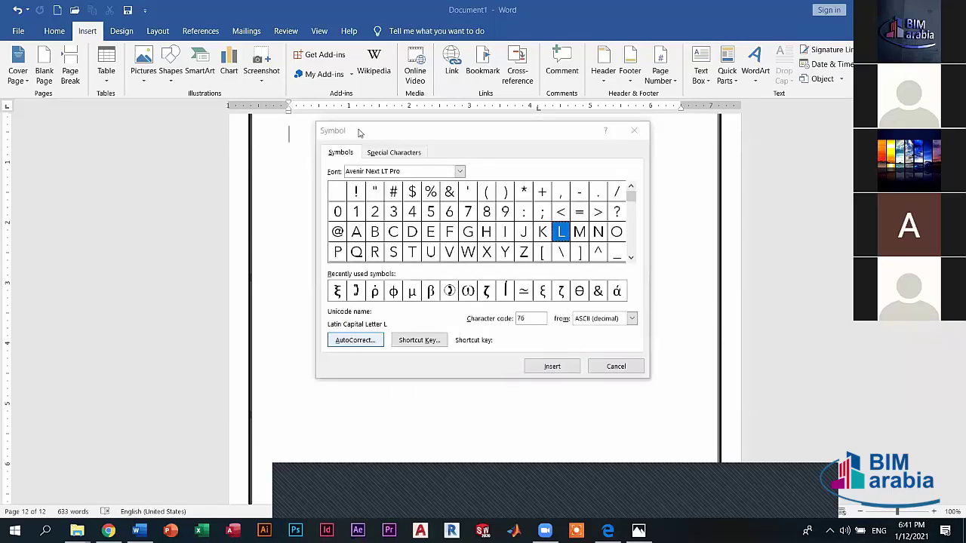
Review the (e), (tm), abbout, abotu and --> entries, toggling the arrow's Plain/Formatted text.
left_click(412, 293)
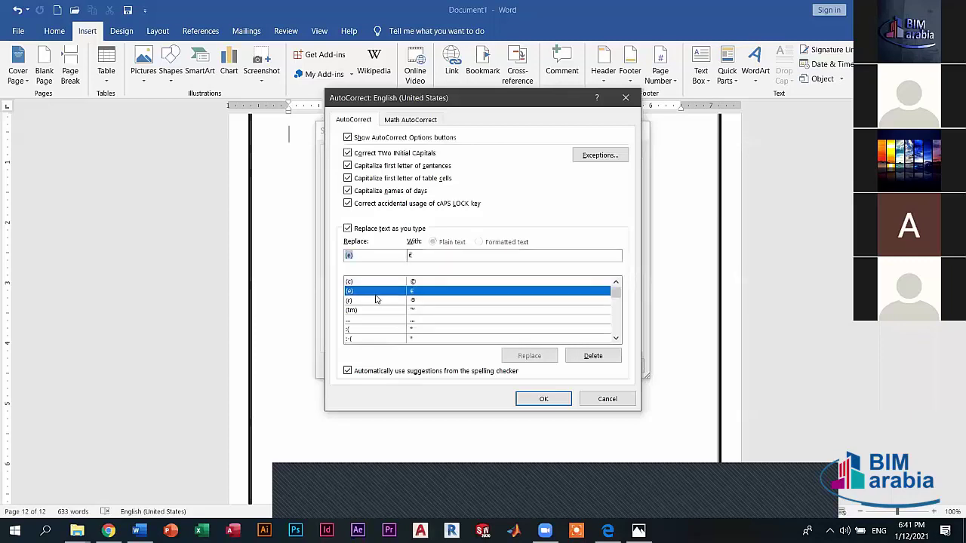
left_click(406, 310)
scroll(390, 320, "down", 2)
scroll(390, 320, "down", 2)
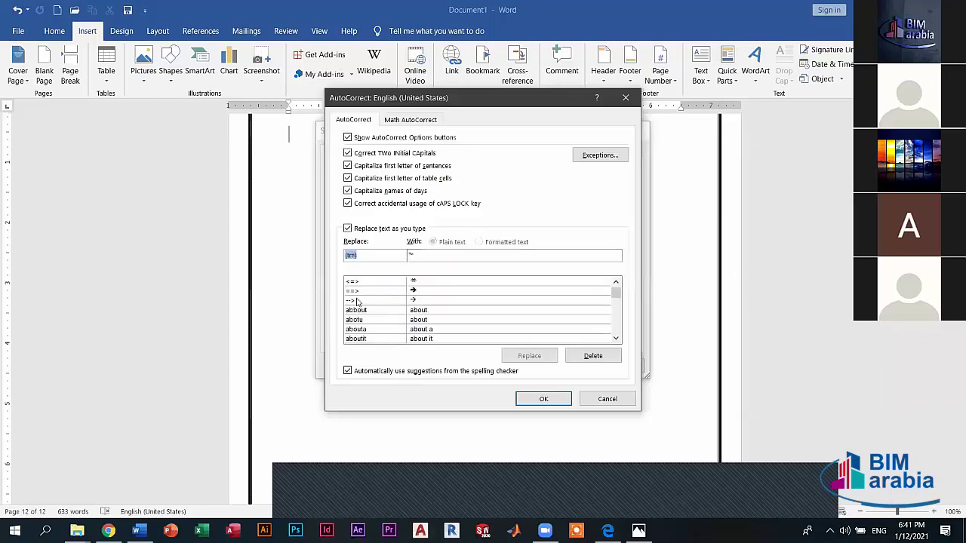
left_click(356, 309)
left_click(369, 323)
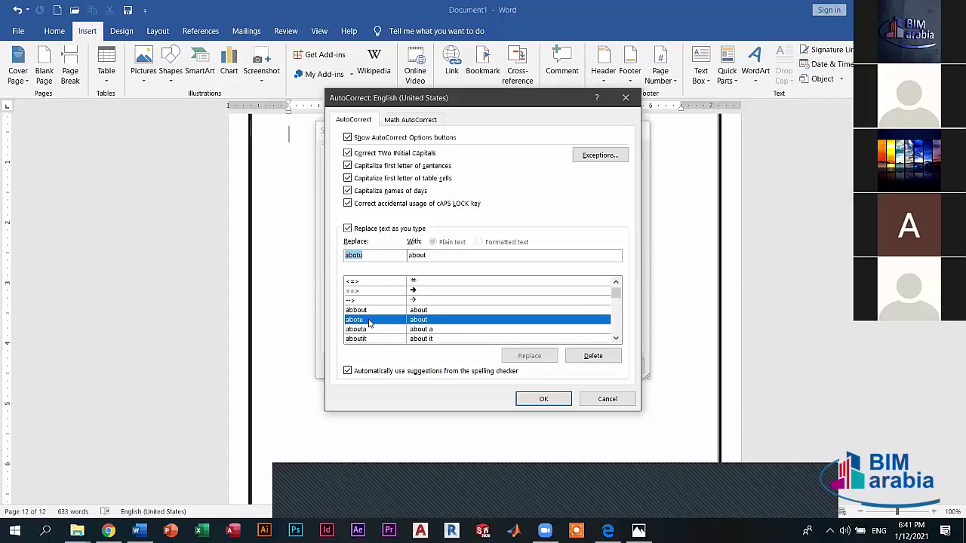
left_click(360, 301)
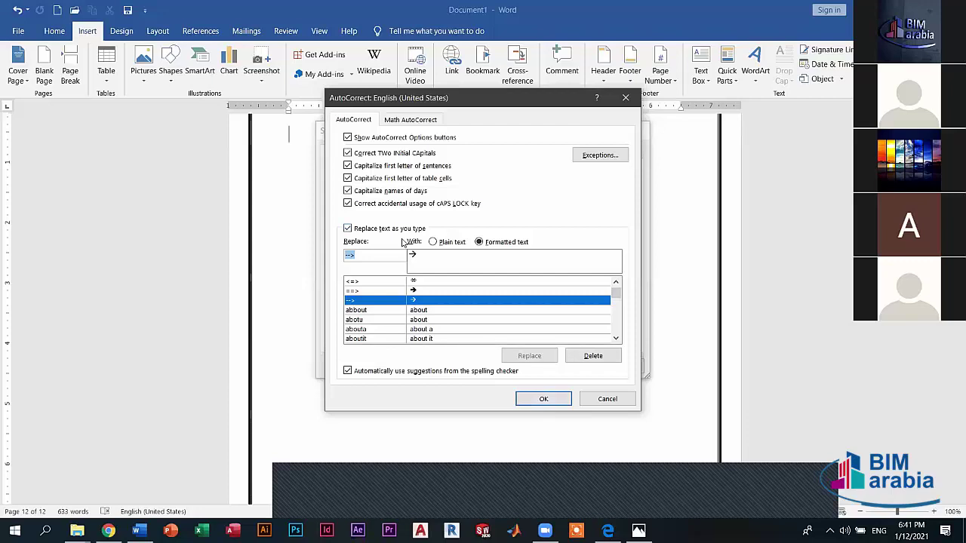
left_click(433, 243)
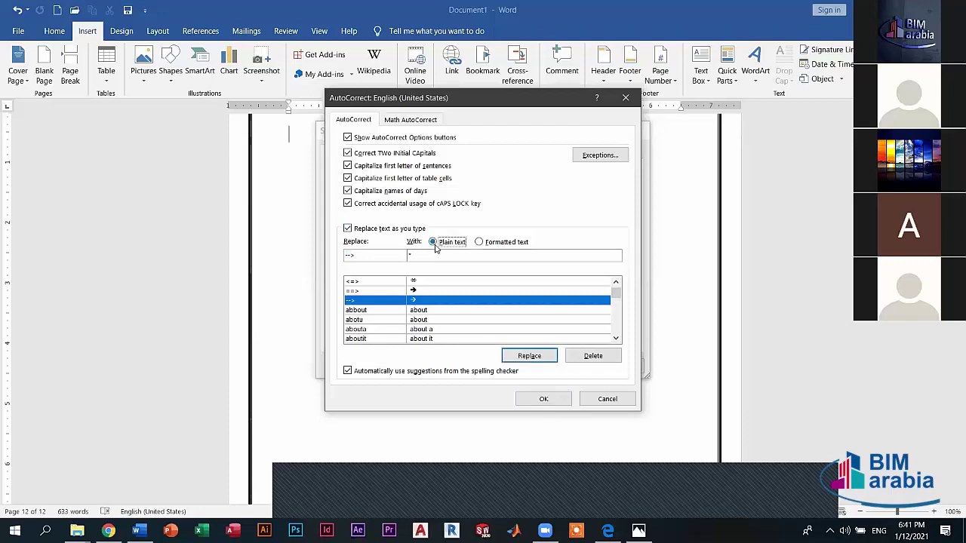
left_click(479, 241)
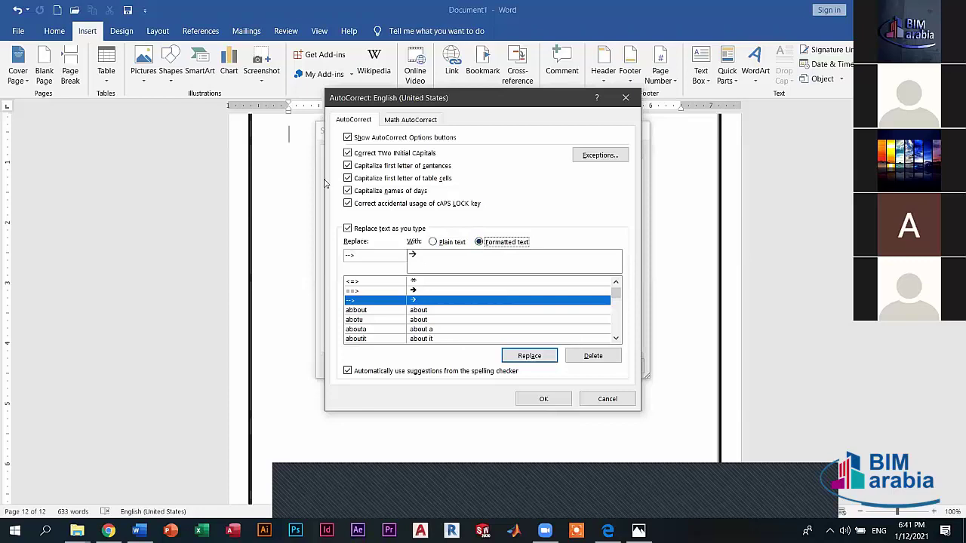
left_click(412, 120)
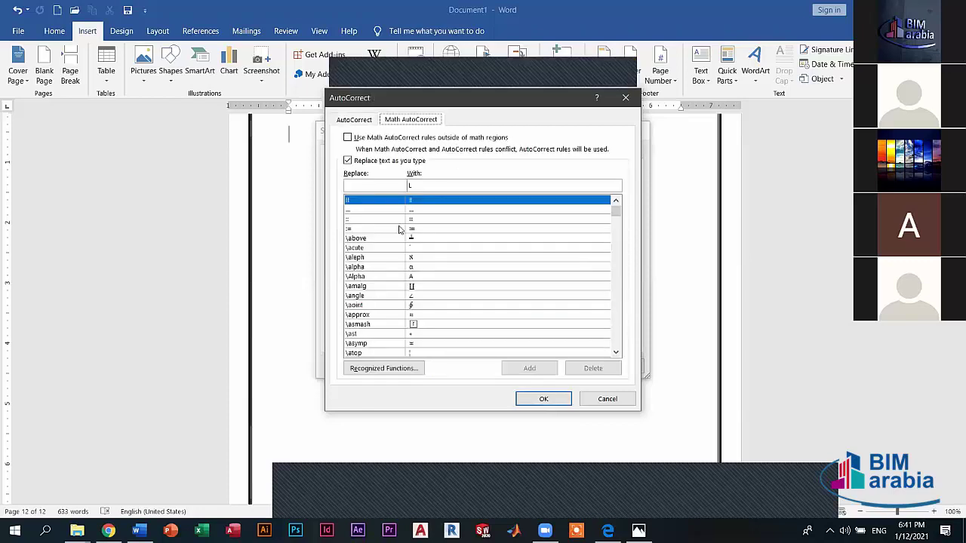
left_click(387, 248)
left_click(388, 276)
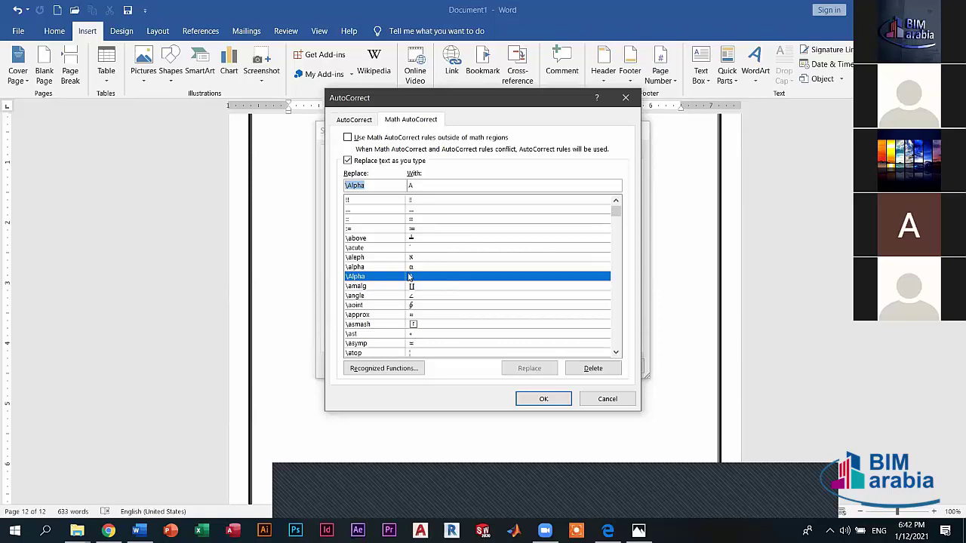
left_click(372, 270)
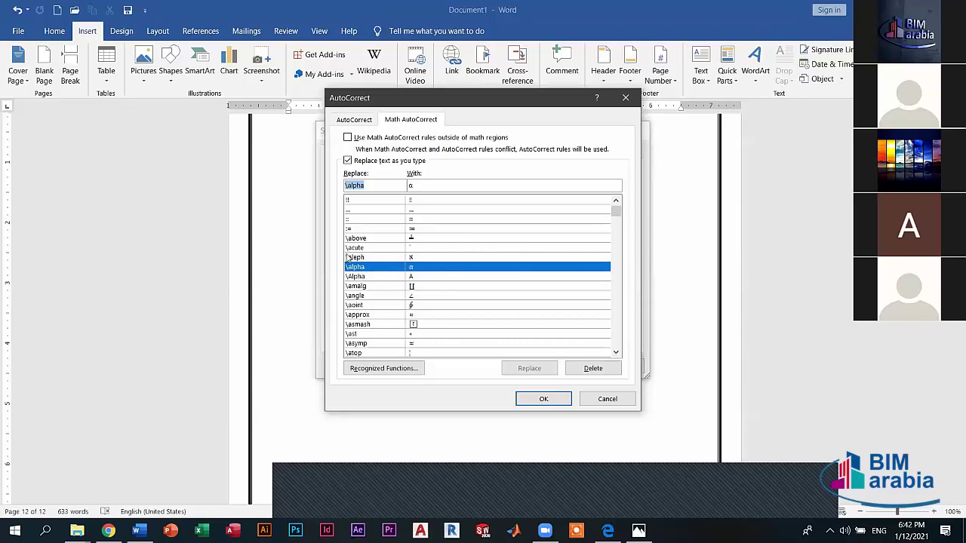
left_click(363, 258)
left_click(361, 238)
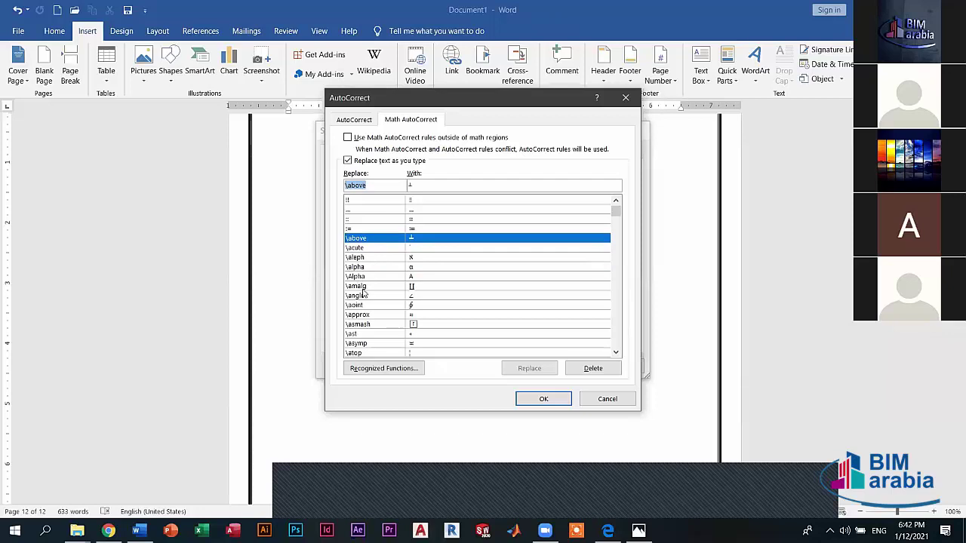
left_click(358, 296)
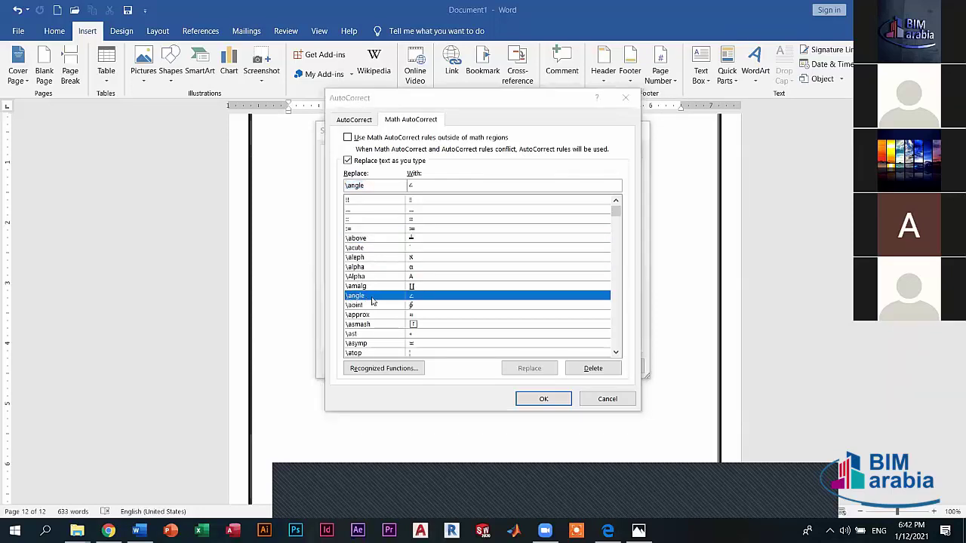
scroll(390, 309, "down", 3)
scroll(390, 310, "down", 3)
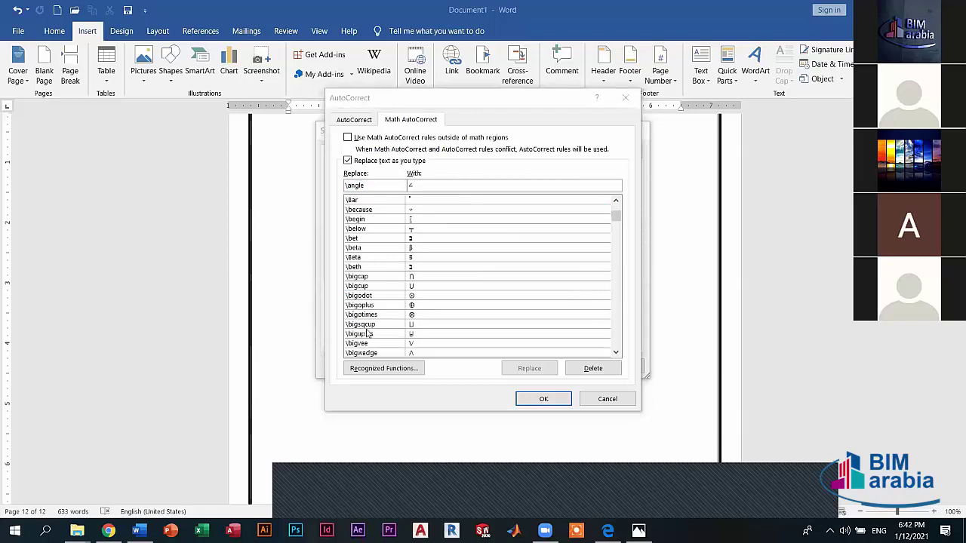
left_click(354, 258)
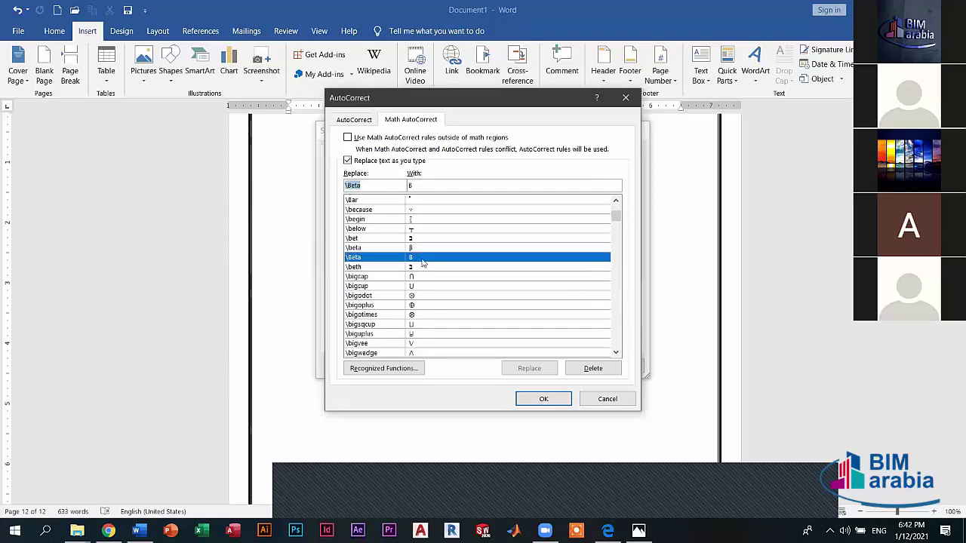
left_click(355, 248)
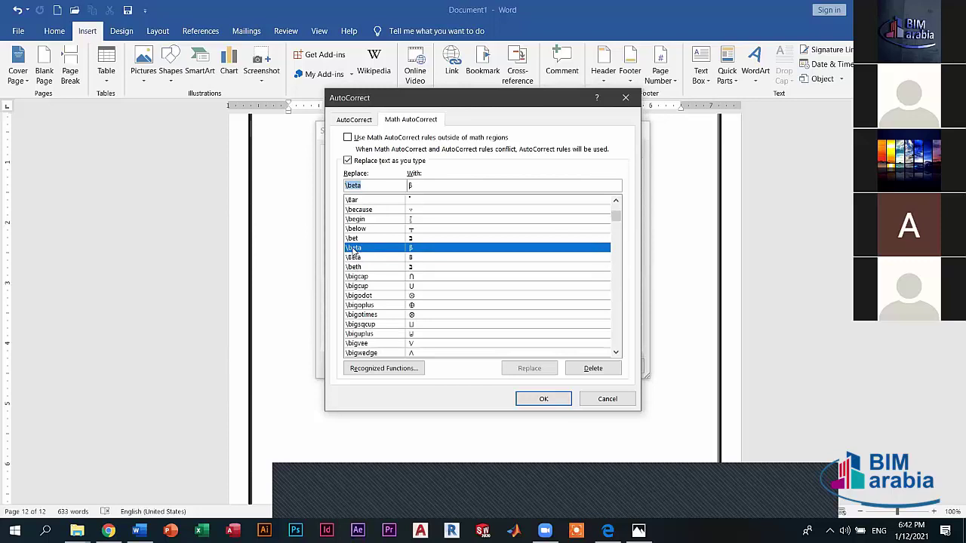
left_click(356, 257)
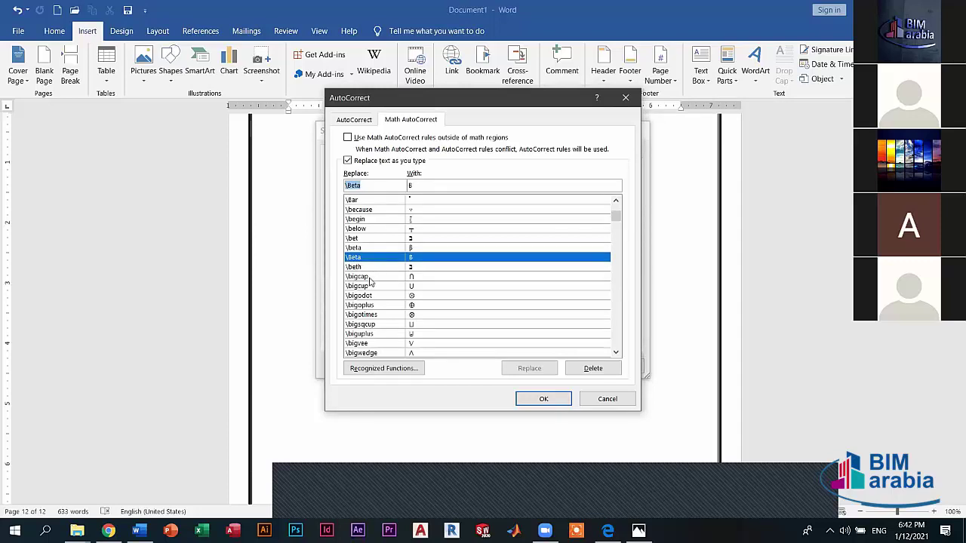
scroll(370, 281, "down", 15)
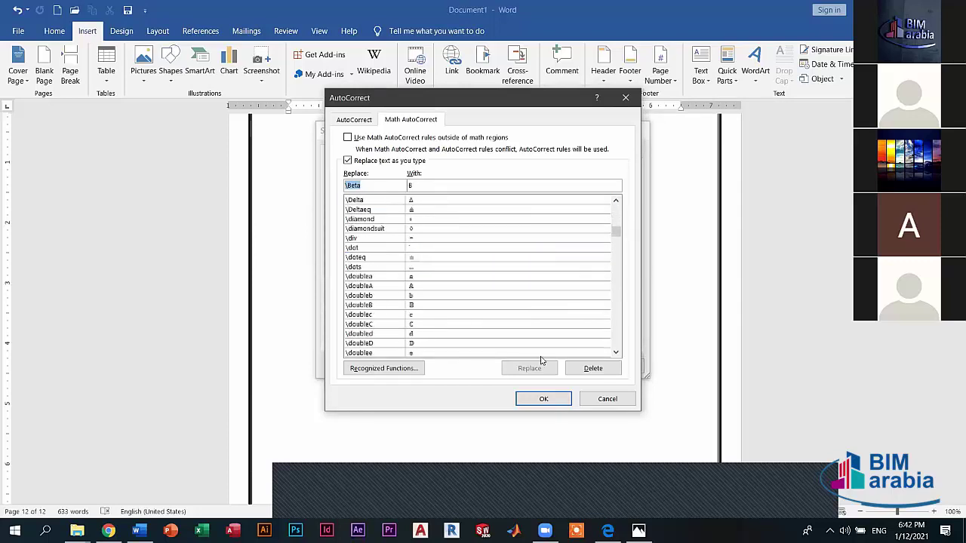
Confirm AutoCorrect with OK, scroll through Special Characters, and cancel the Symbol dialog.
left_click(607, 399)
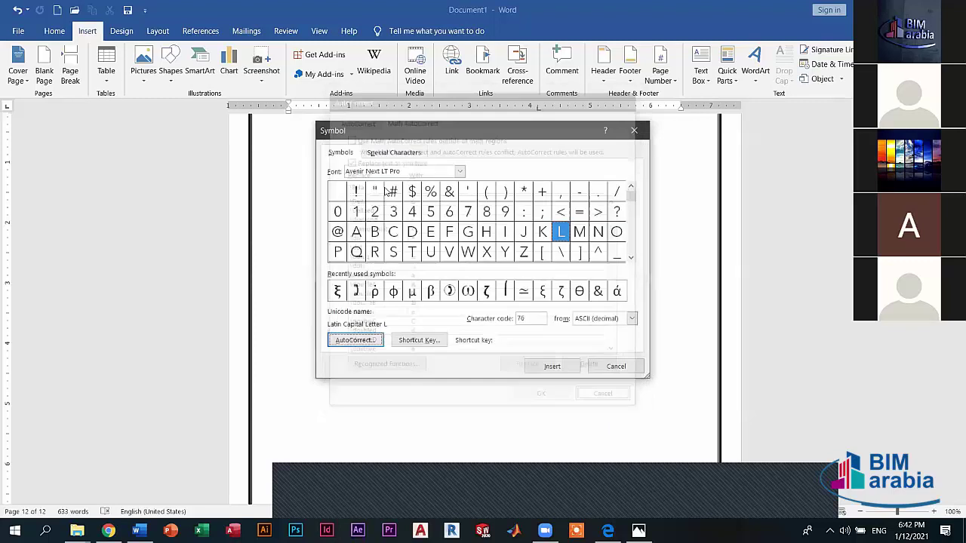
left_click(389, 153)
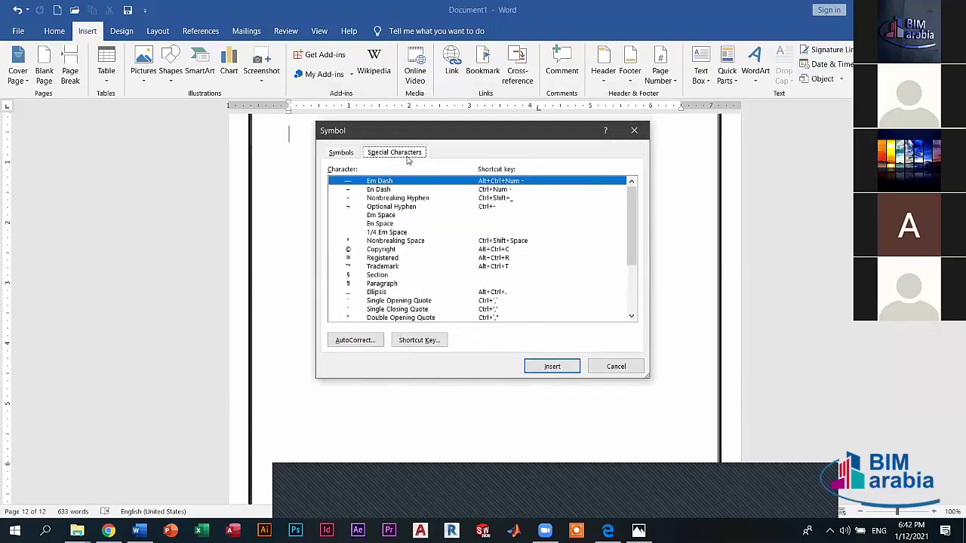
scroll(333, 220, "down", 1)
scroll(333, 222, "down", 3)
scroll(519, 249, "up", 4)
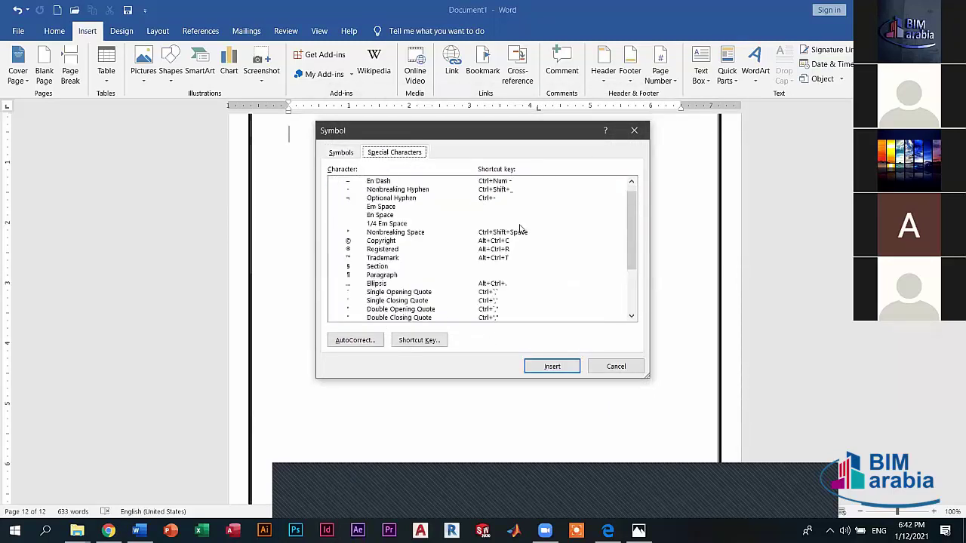
scroll(519, 230, "down", 3)
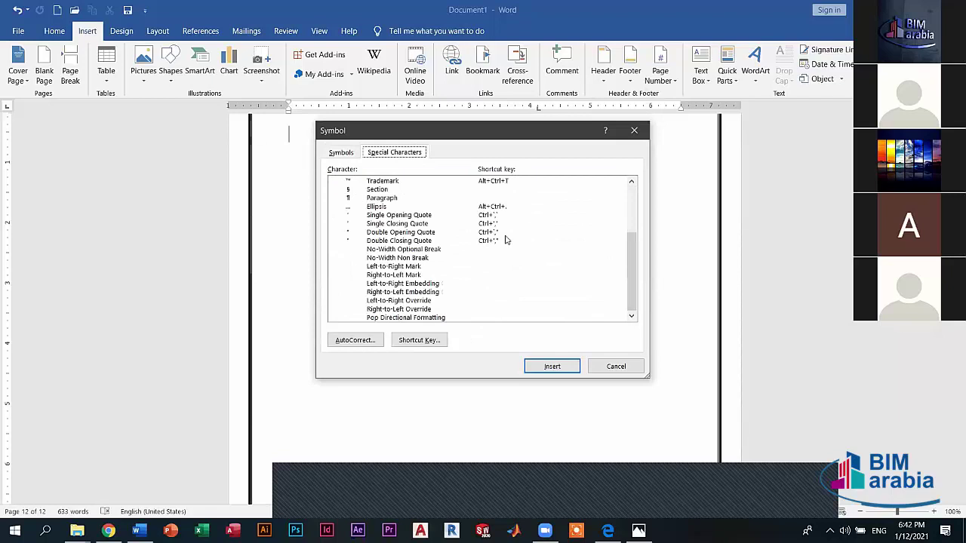
left_click(609, 366)
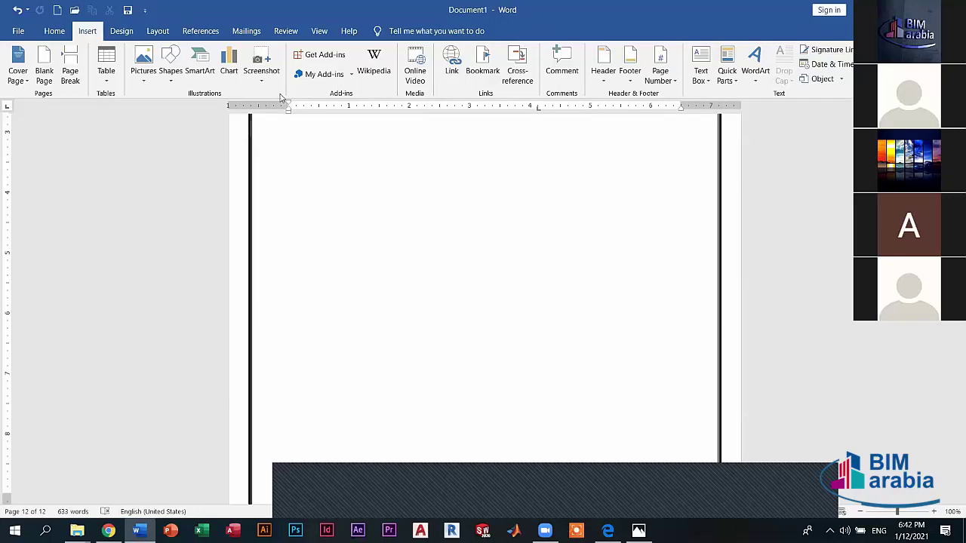
Generate rand sample paragraphs ('Video provides a powerful way…') on page 12.
left_click(125, 33)
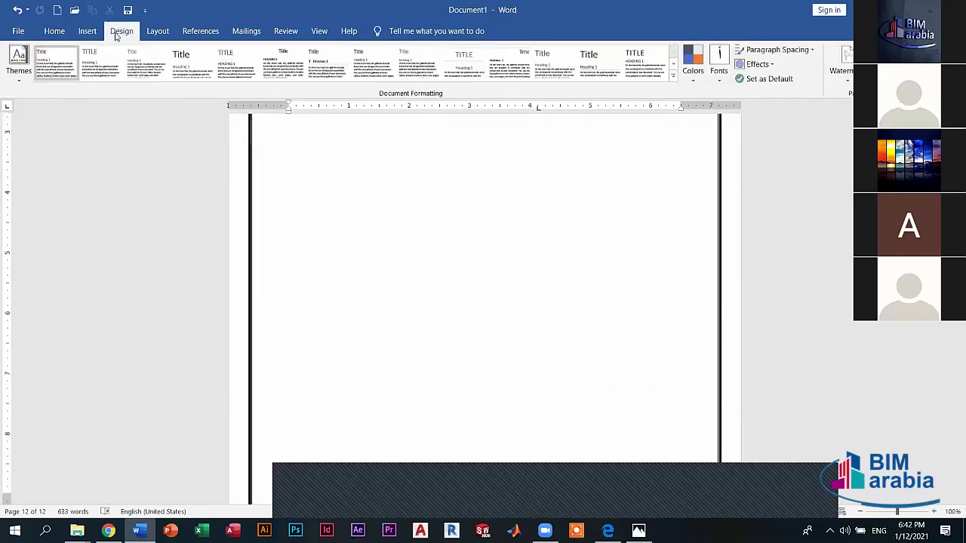
left_click(83, 32)
left_click(51, 31)
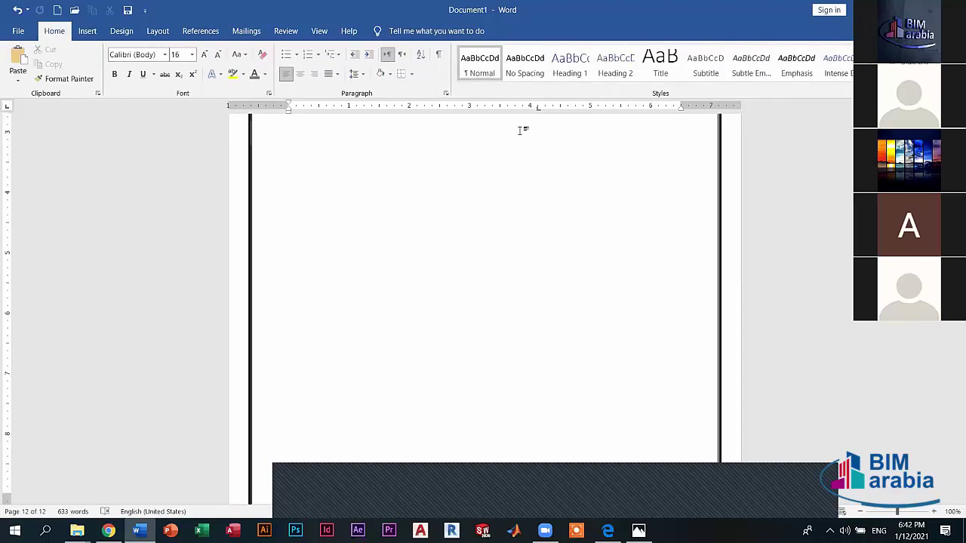
scroll(451, 164, "up", 3)
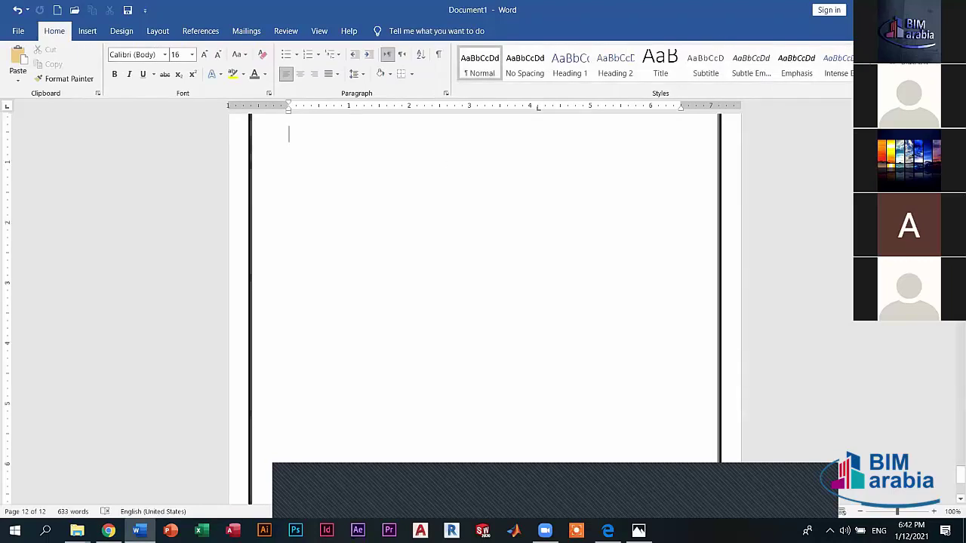
type("=rand(")
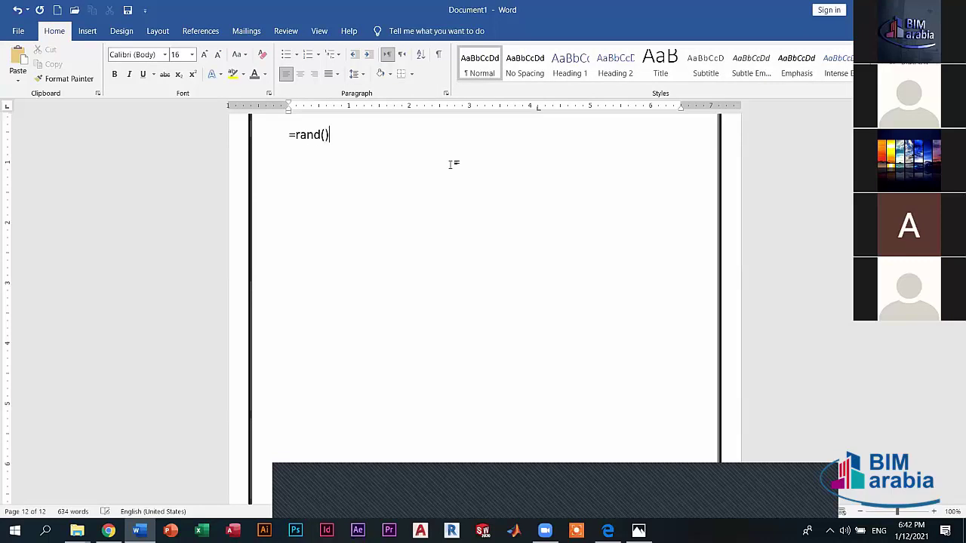
key("Return")
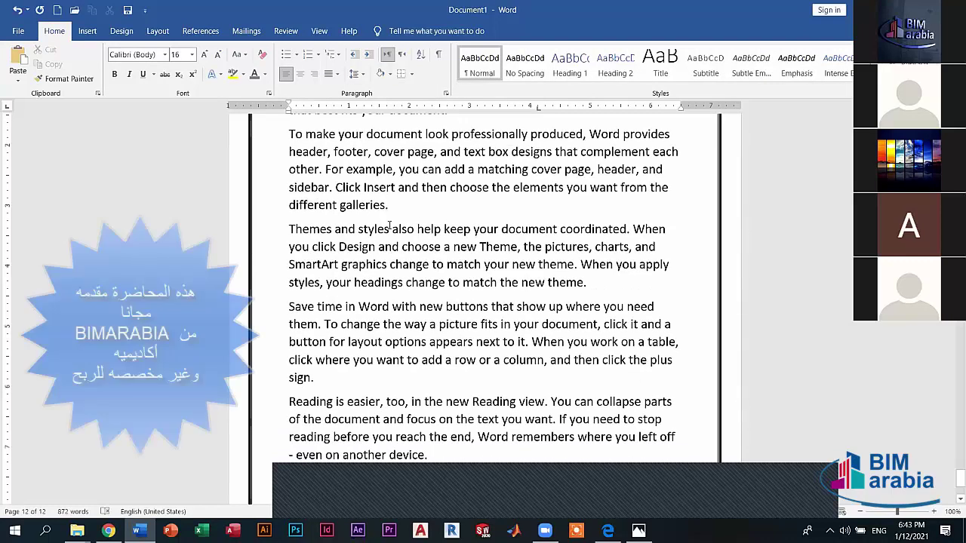
Select all the sample paragraphs and expand the full Styles gallery.
mouse_move(429, 477)
left_mouse_down()
mouse_move(267, 5)
mouse_move(267, 202)
mouse_move(289, 217)
left_mouse_up()
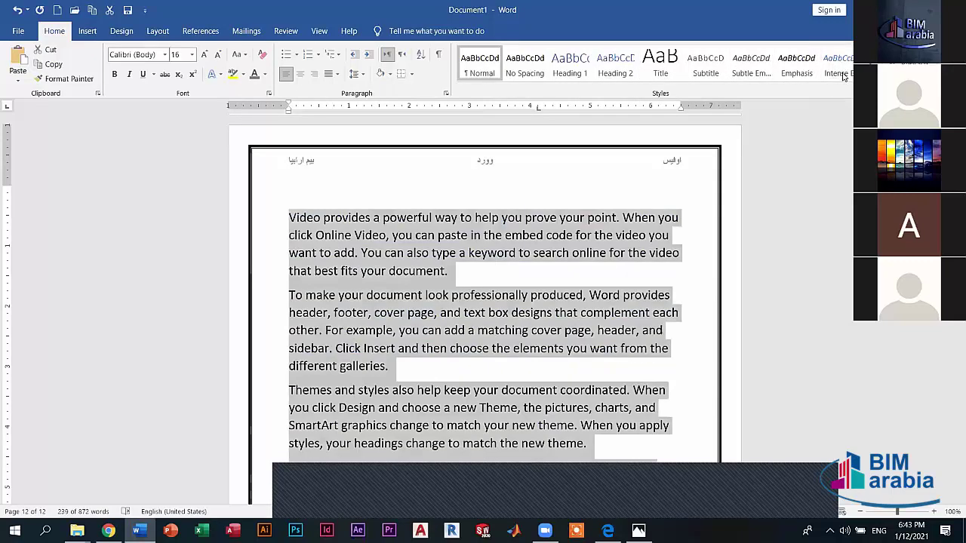
scroll(843, 75, "down", 1)
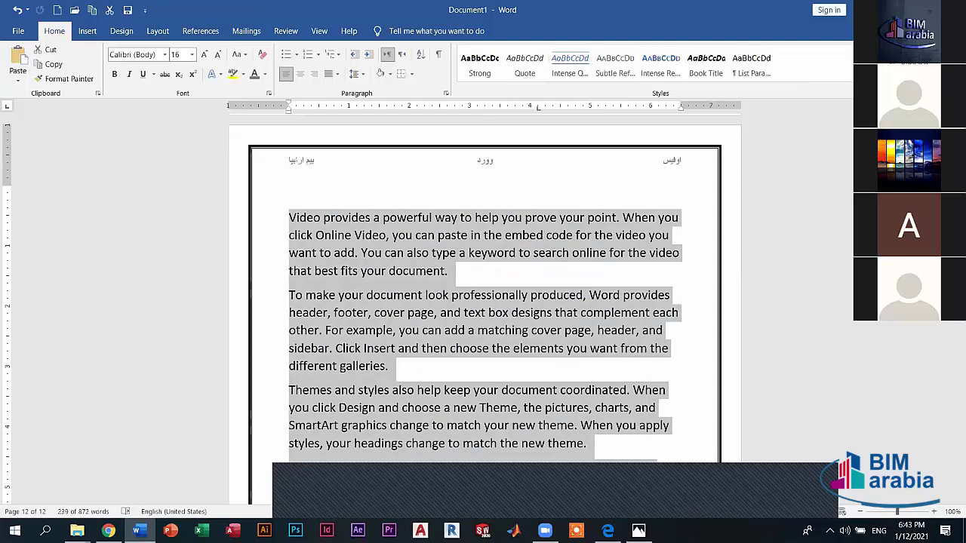
left_click(846, 86)
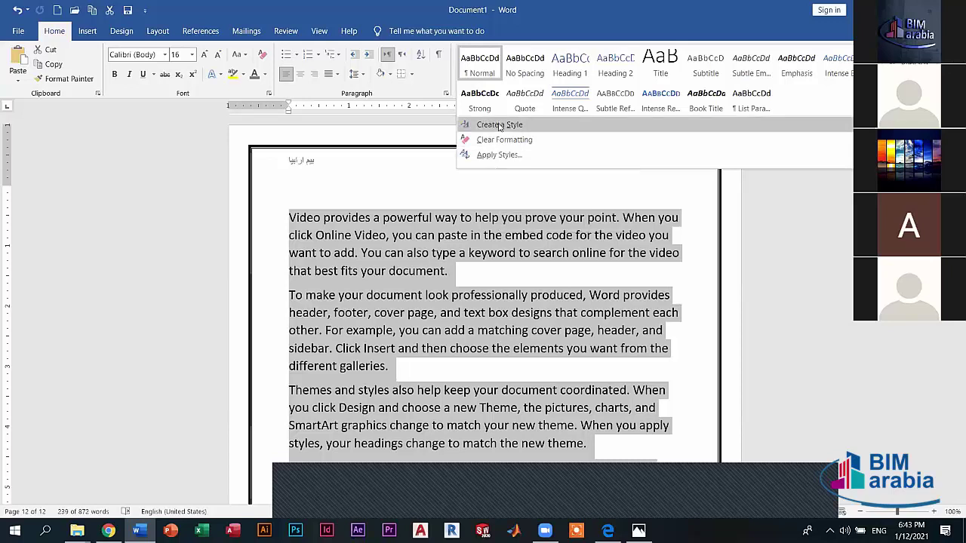
Create a style from the selected text, enter a first name as its name, then choose Modify.
left_click(498, 123)
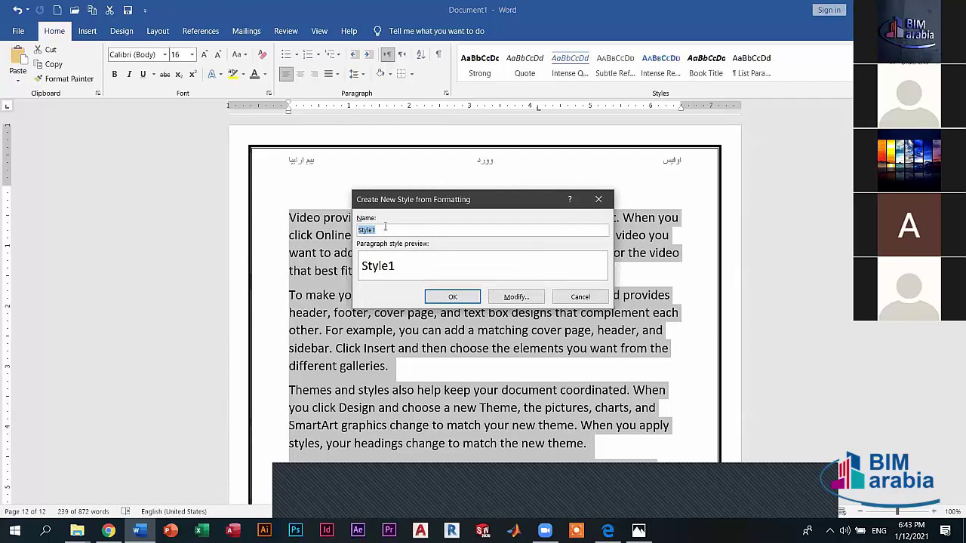
type("Mohamed")
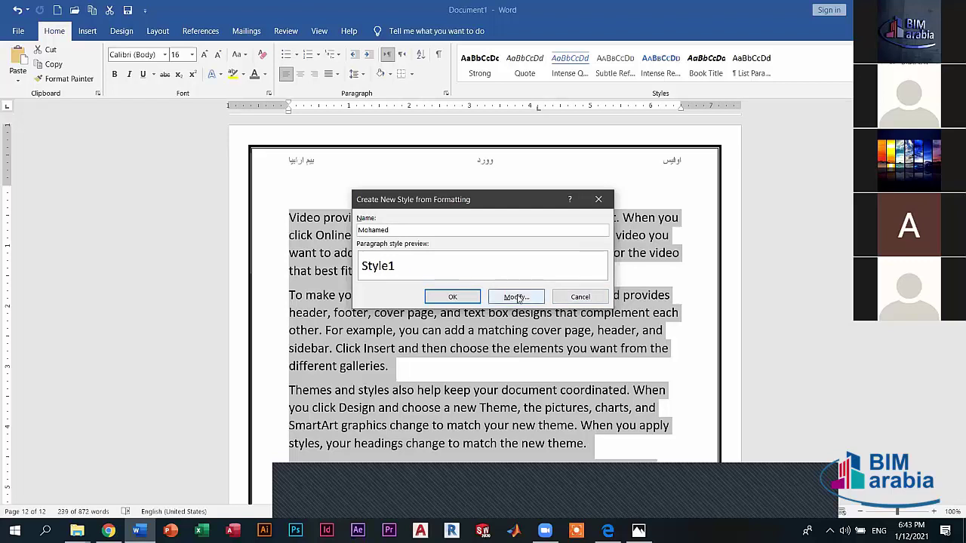
left_click(517, 297)
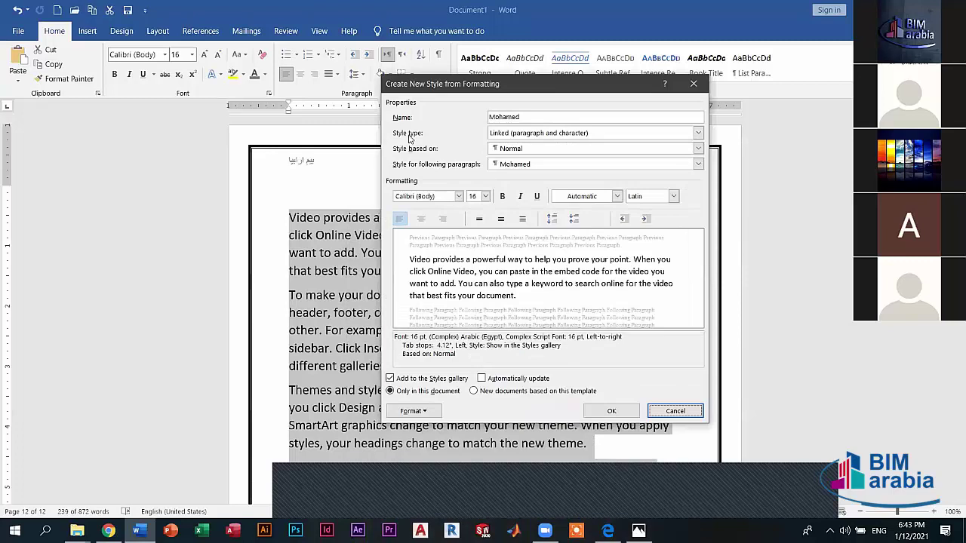
Give the new linked style, based on Normal, Algerian 20 pt bold font in dark red.
left_click(651, 133)
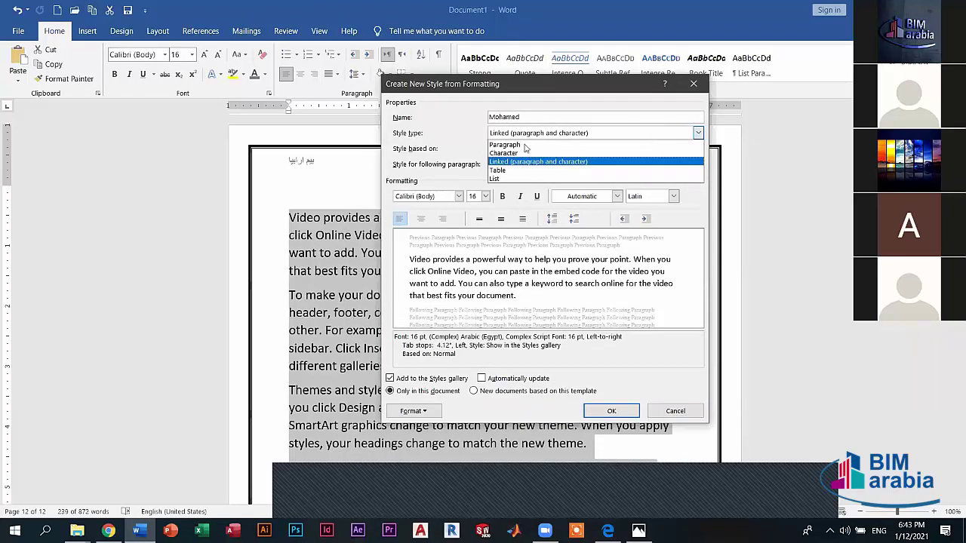
left_click(618, 133)
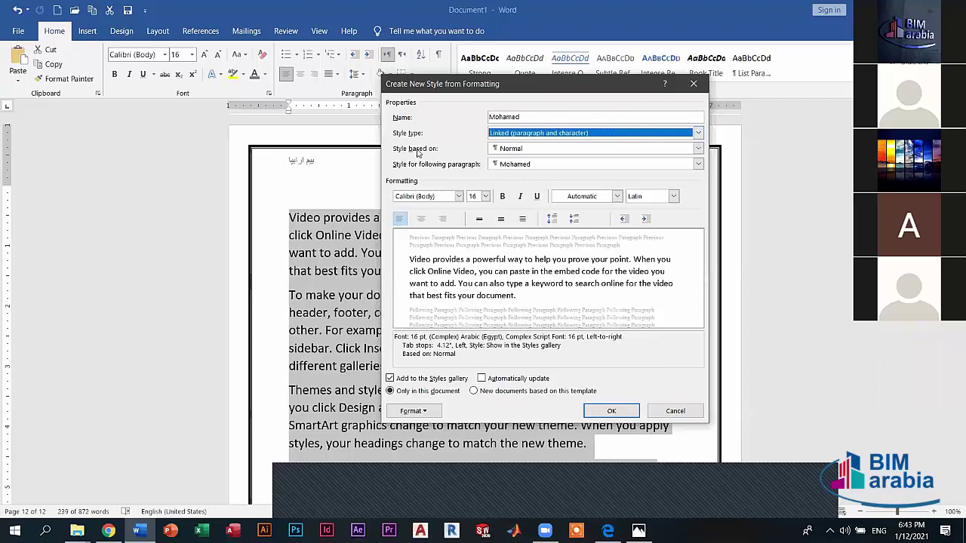
left_click(599, 149)
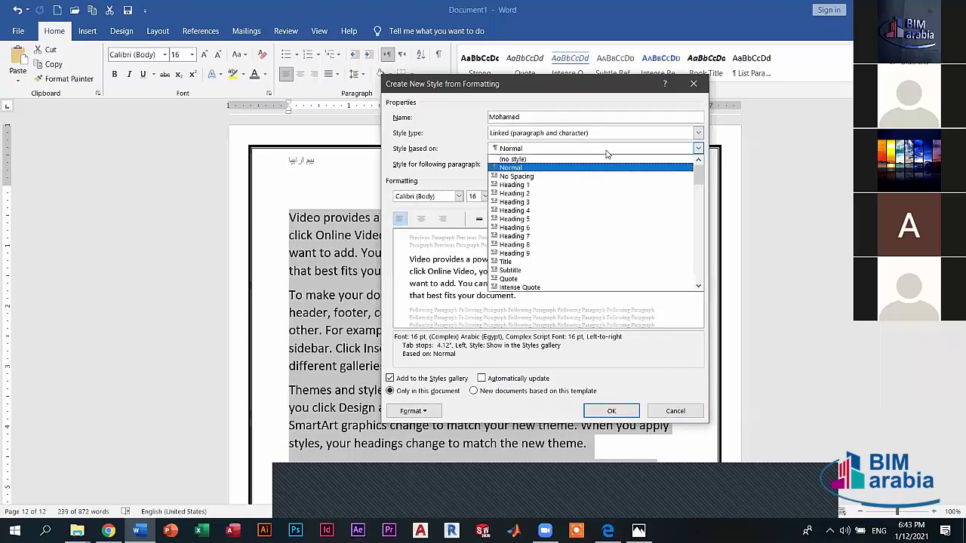
left_click(608, 155)
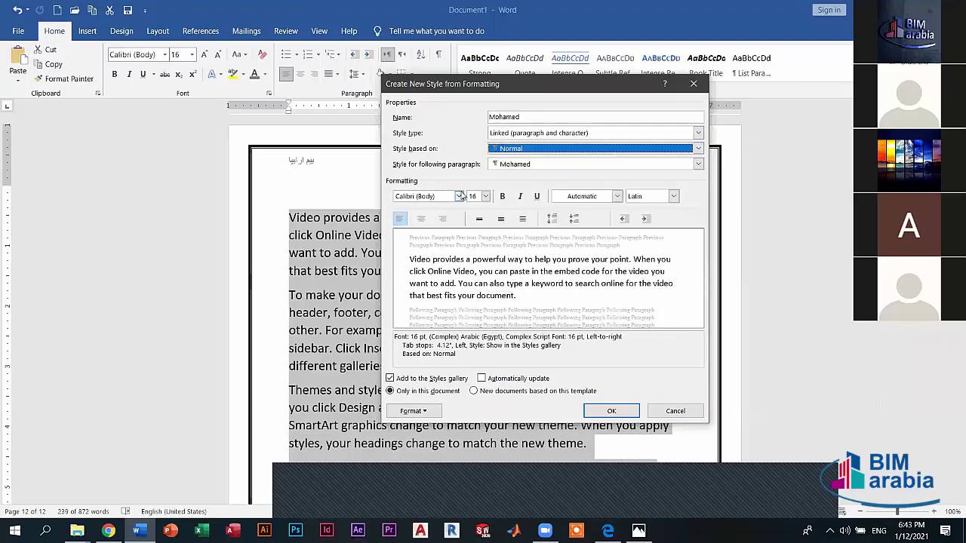
left_click(459, 197)
left_click(446, 268)
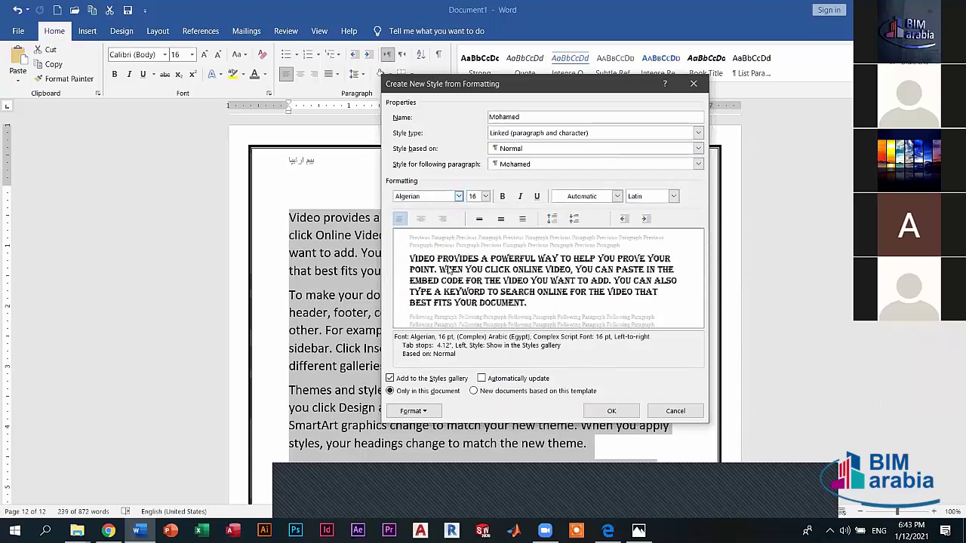
left_click(485, 196)
left_click(487, 197)
left_click(485, 196)
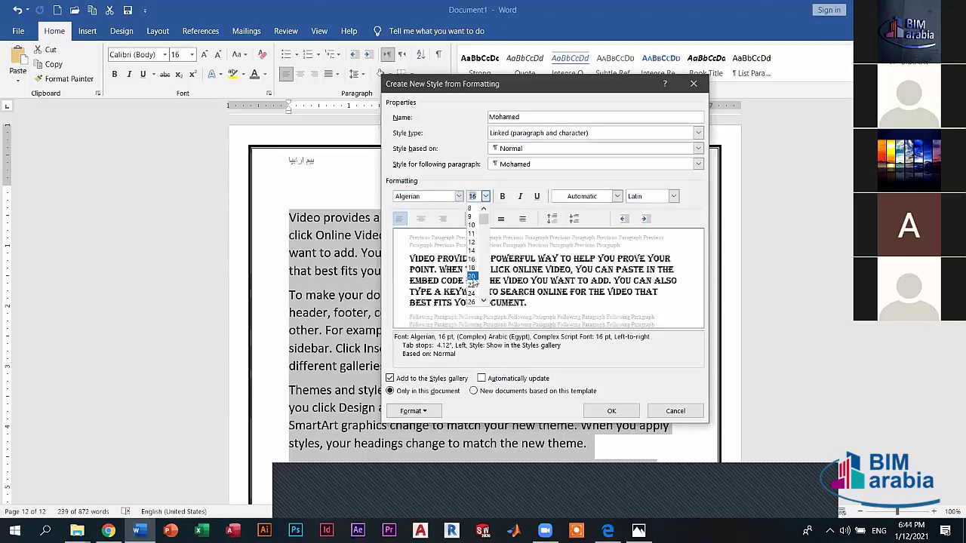
left_click(472, 277)
left_click(502, 196)
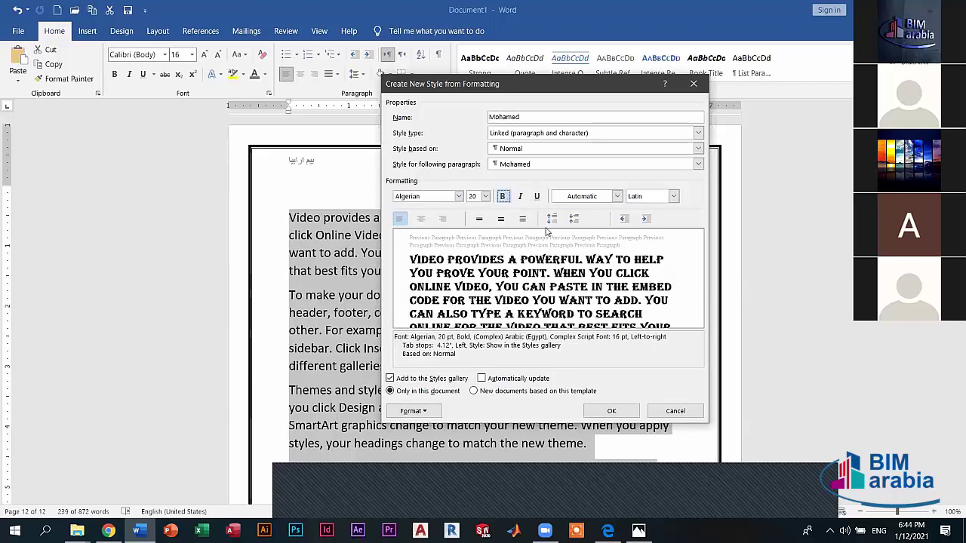
left_click(616, 196)
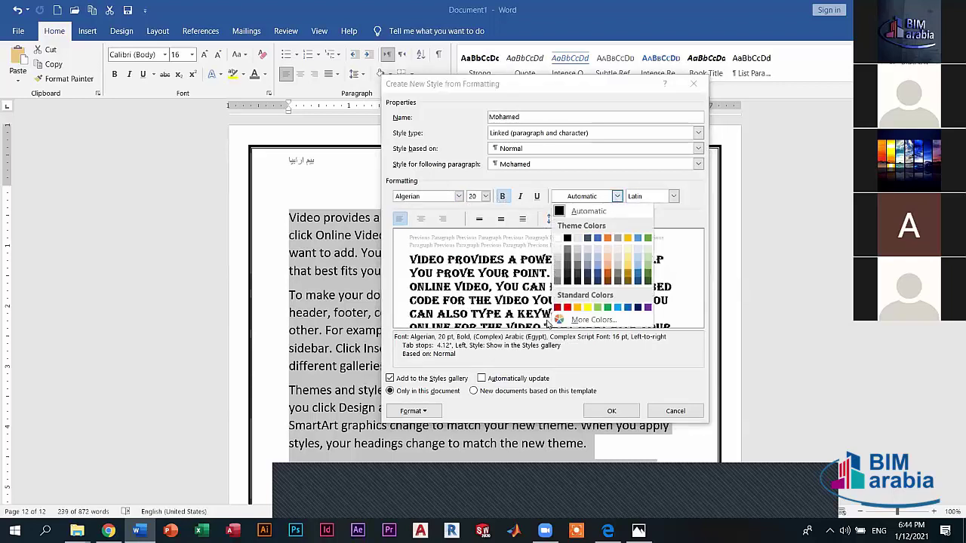
left_click(559, 306)
Centre the style's paragraphs and create it, applying it to the body text.
left_click(673, 196)
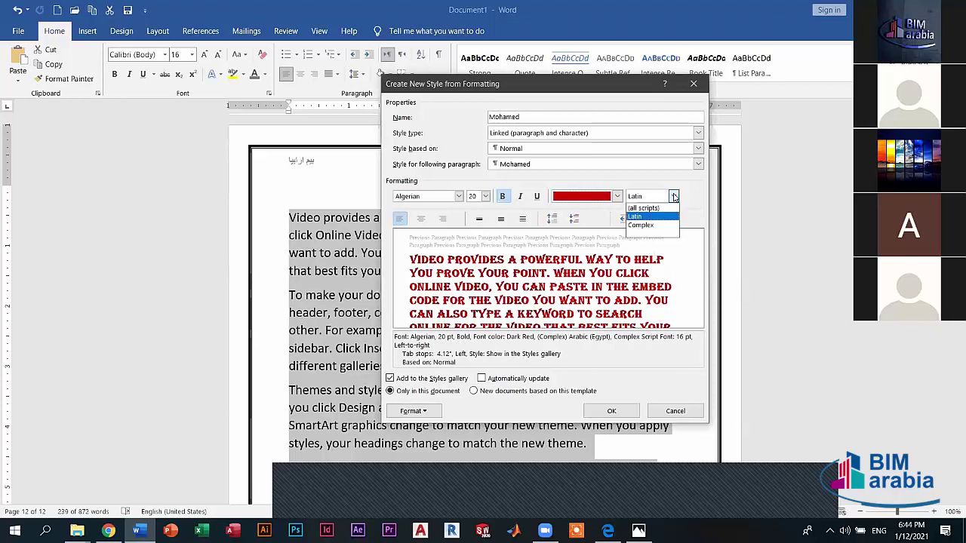
left_click(655, 225)
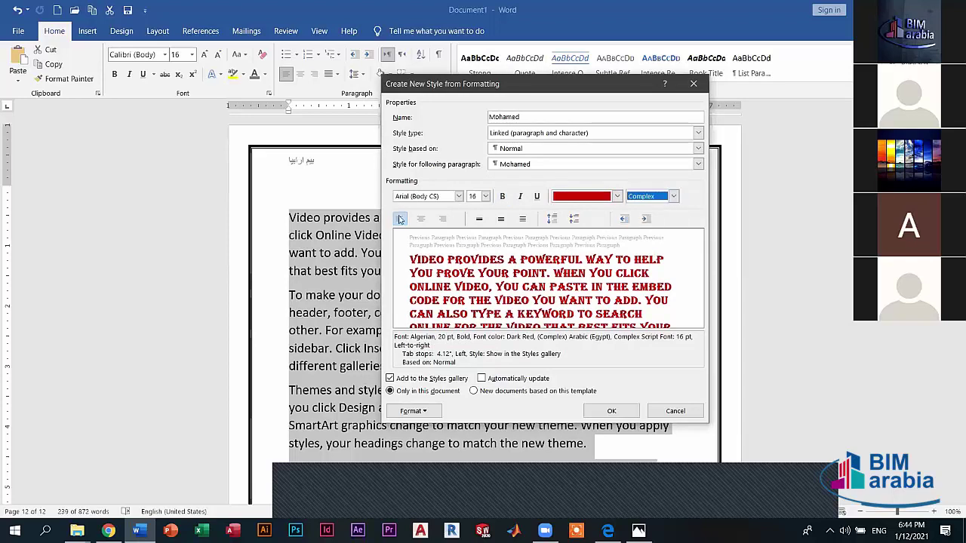
left_click(421, 219)
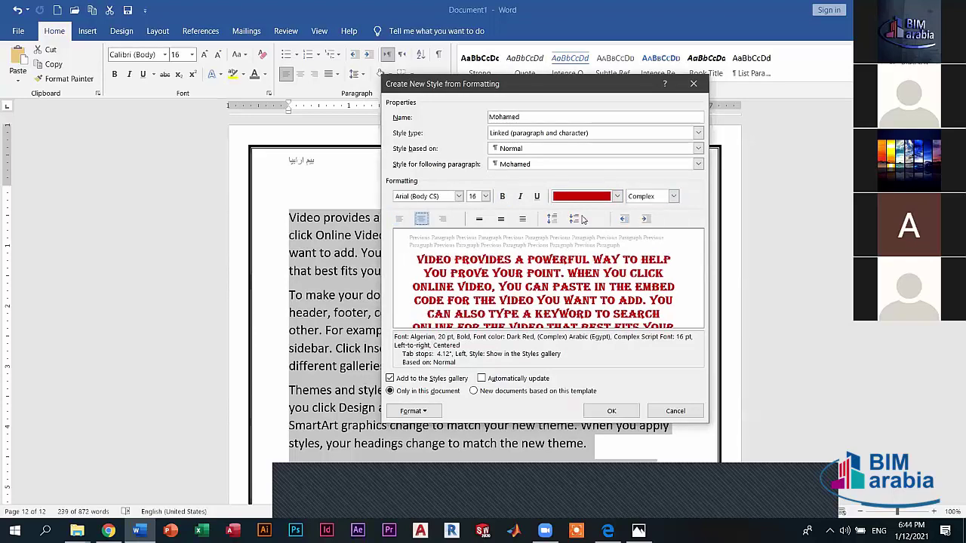
left_click(611, 411)
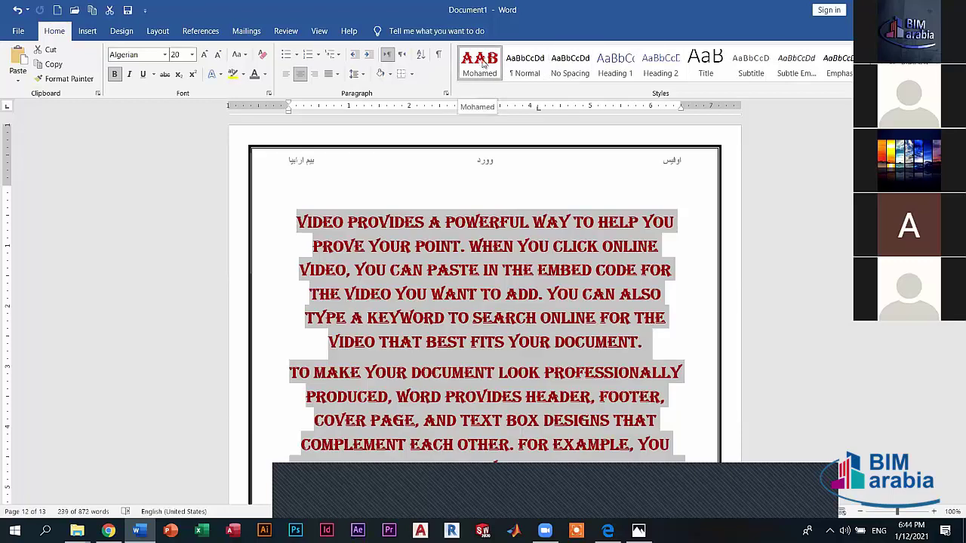
Remove the custom Algerian style from the Styles gallery, leaving the text formatted.
right_click(483, 63)
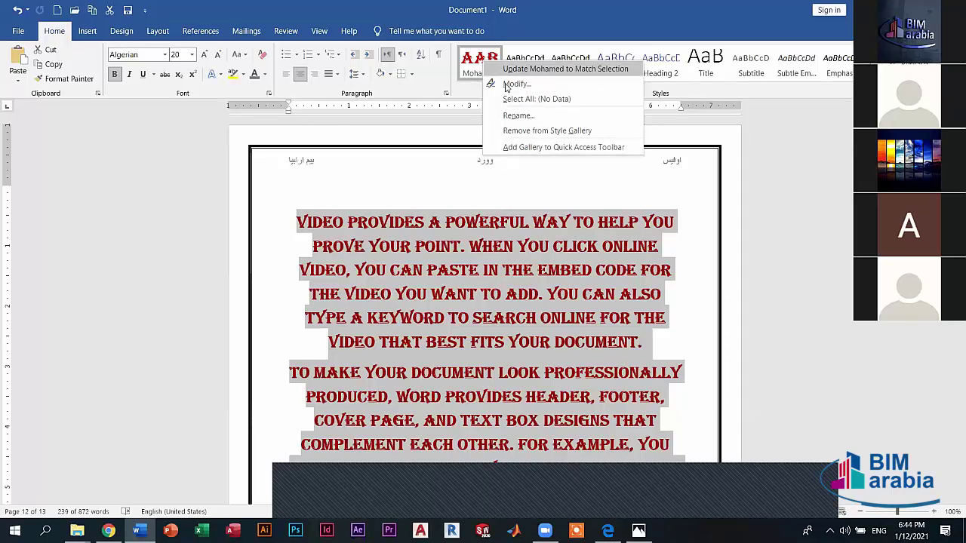
left_click(526, 131)
right_click(481, 67)
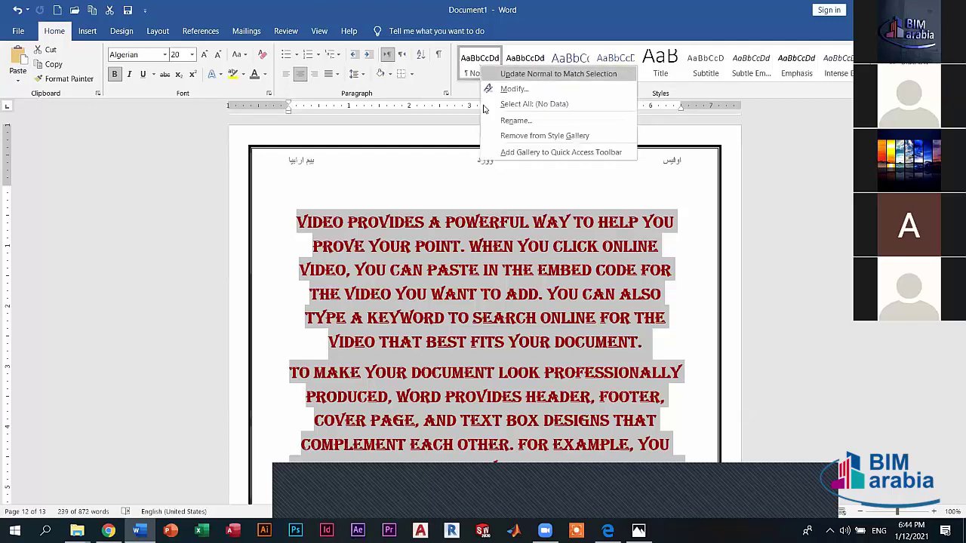
left_click(560, 185)
scroll(631, 213, "down", 1)
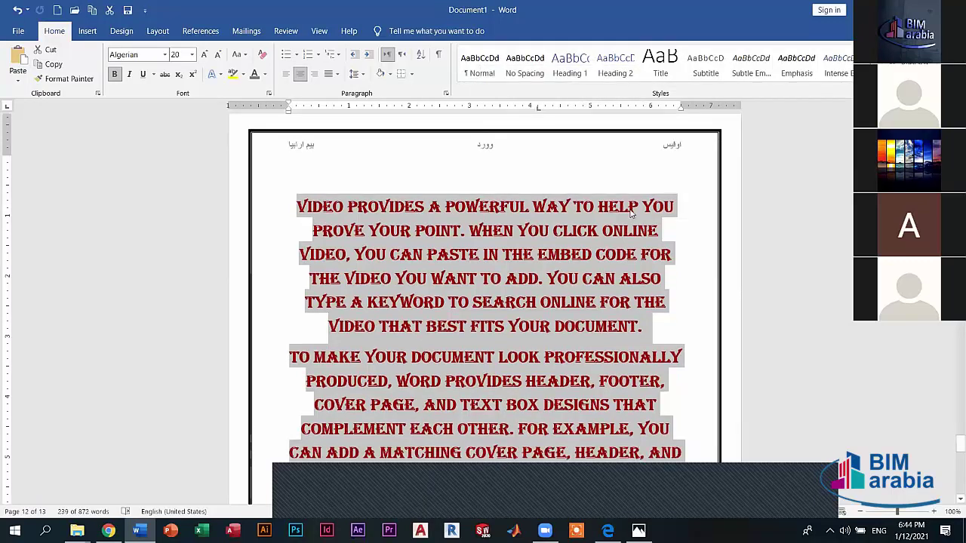
scroll(630, 213, "down", 1)
scroll(670, 148, "up", 2)
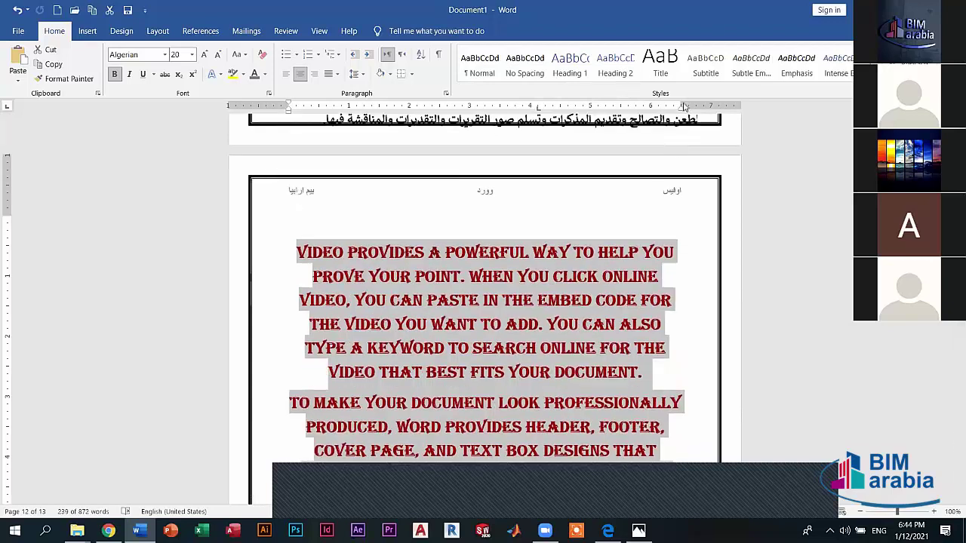
scroll(668, 145, "down", 2)
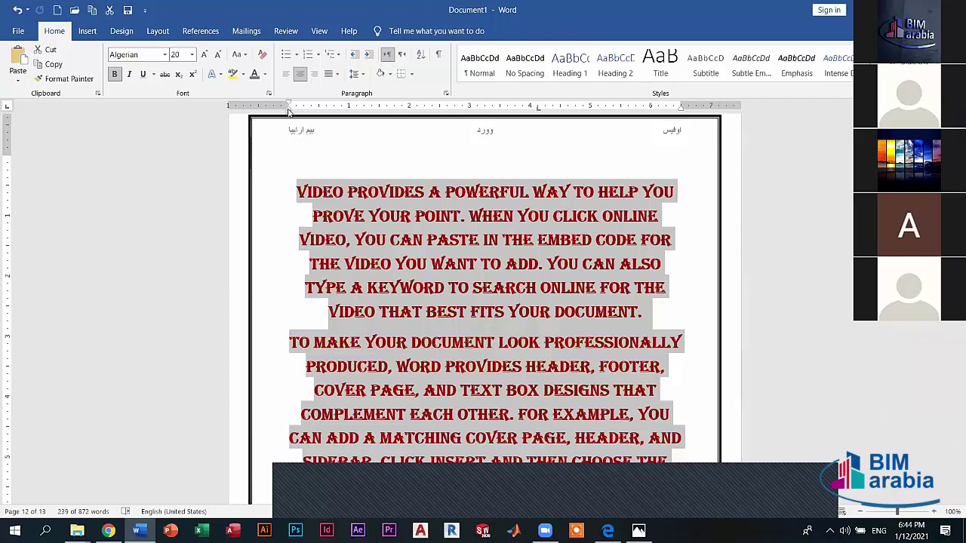
On the ruler, drag the left indent out to the page border and extend the right indent outward.
left_click_drag(288, 111, 266, 111)
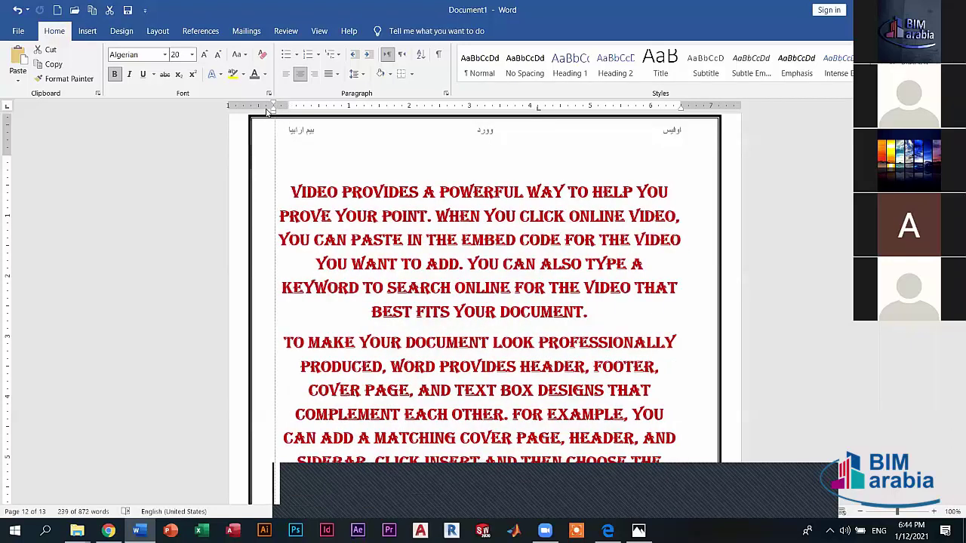
key("ctrl+z")
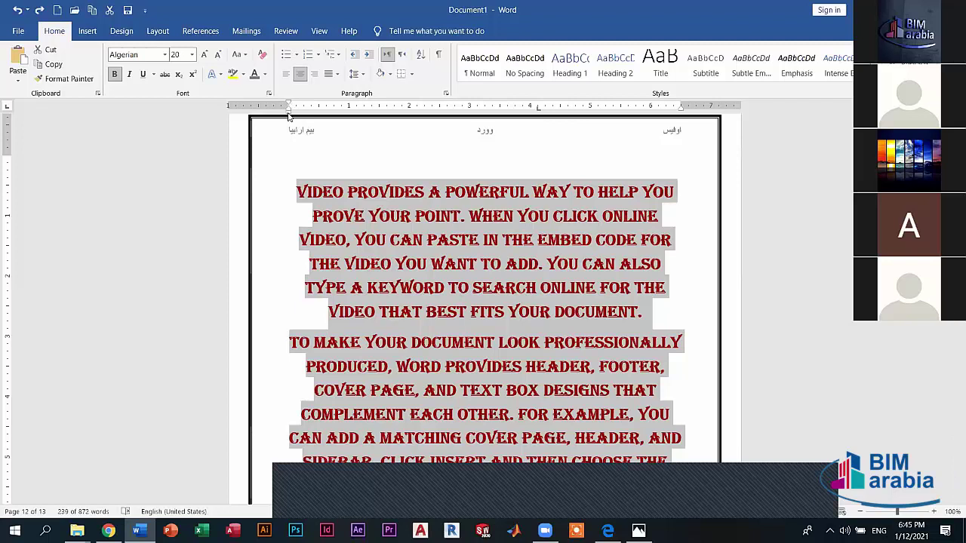
left_click_drag(290, 105, 255, 118)
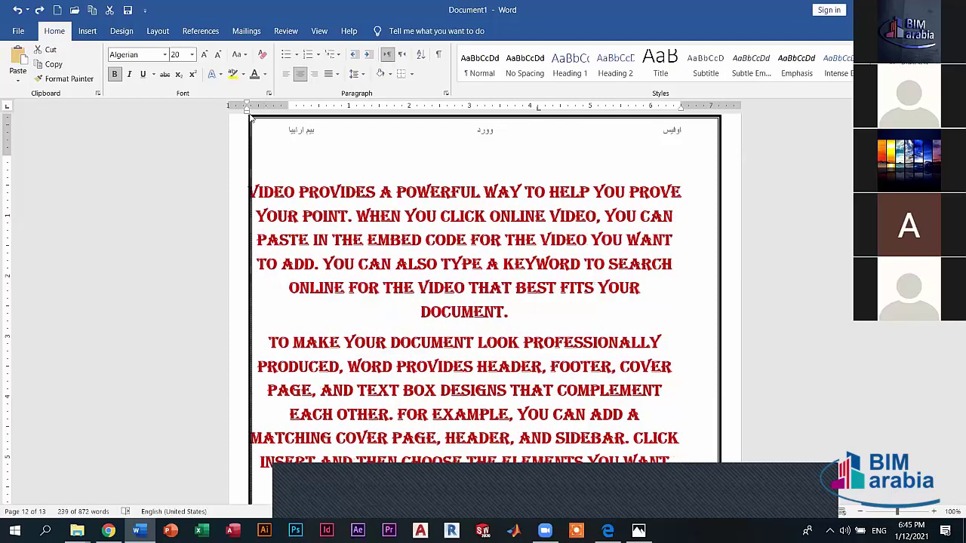
key("ctrl+a")
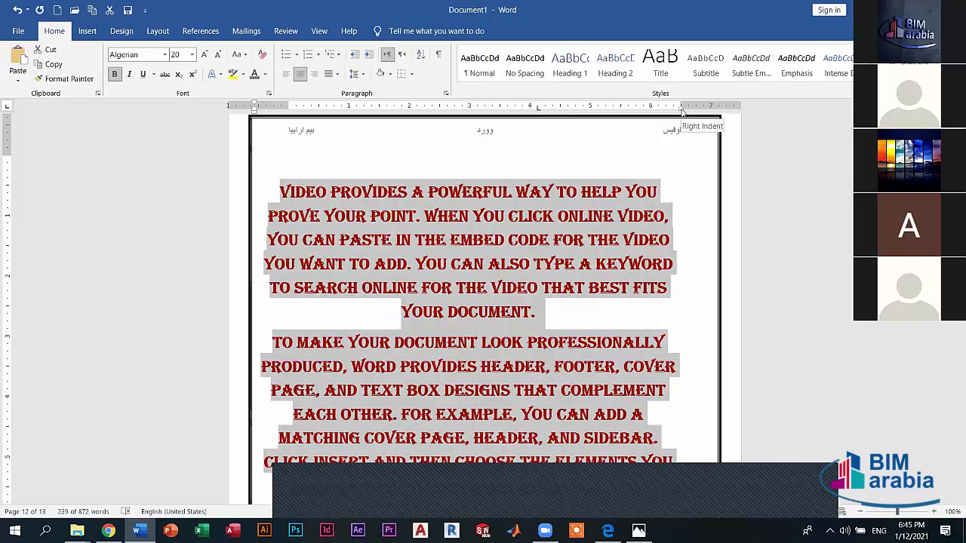
left_click_drag(682, 112, 711, 117)
key("ctrl+a")
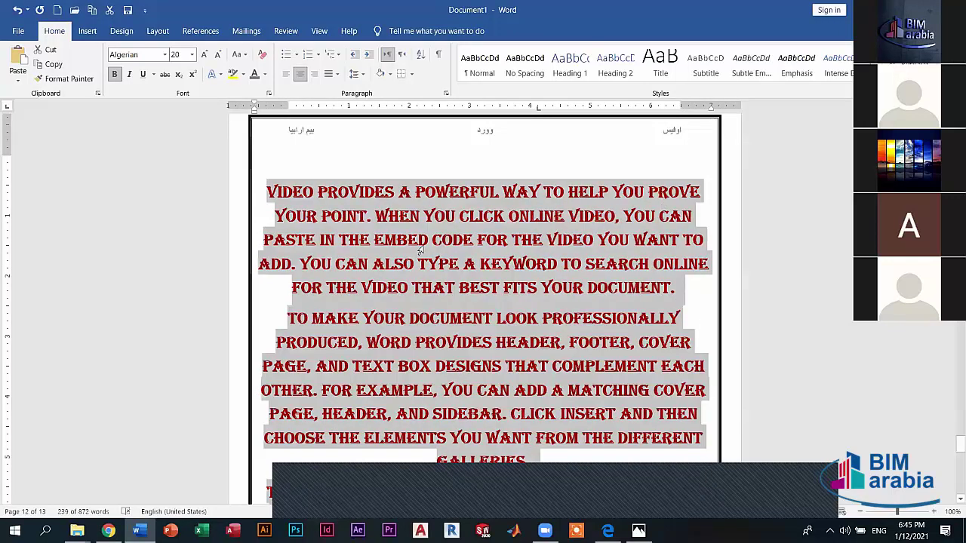
left_click(707, 191)
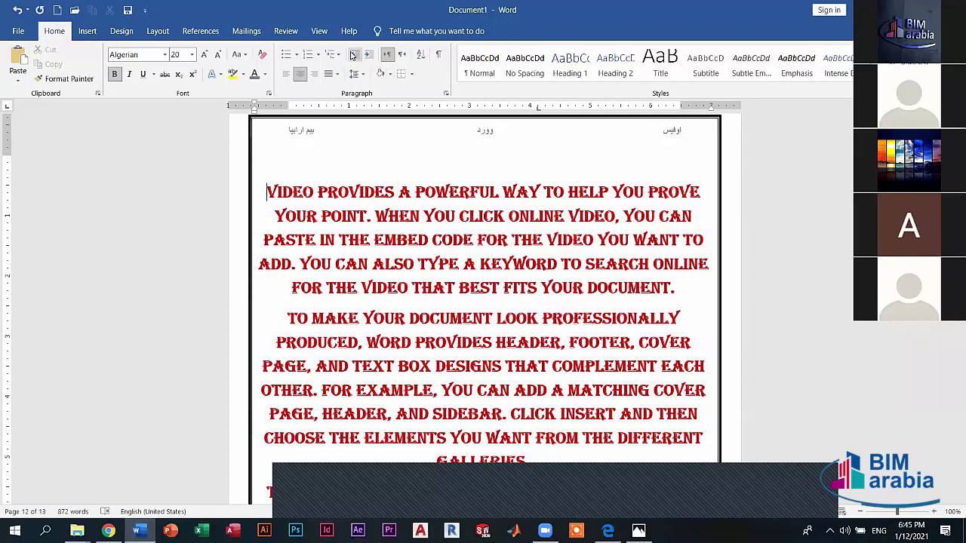
In Paragraph settings, raise the before-text indent from -0.6" to 0.1".
left_click(447, 94)
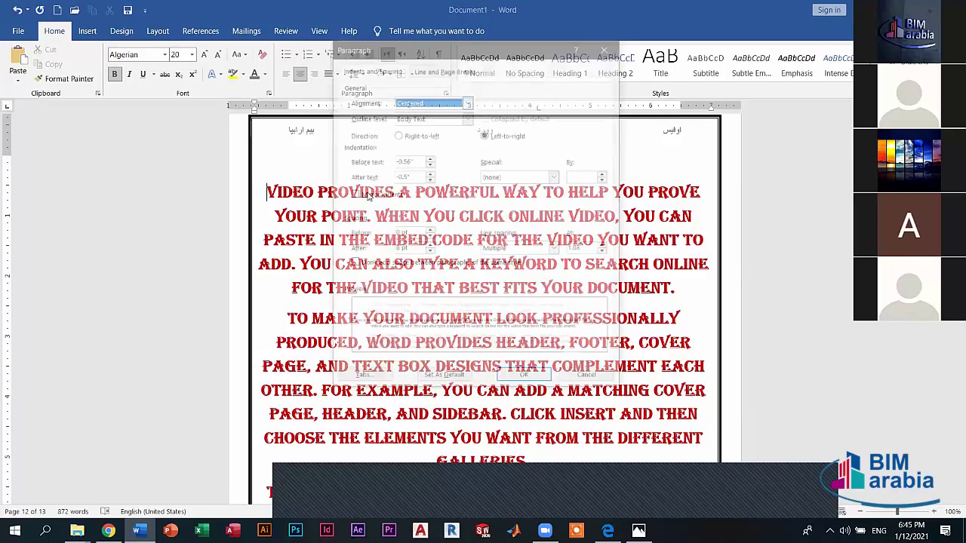
left_click(428, 164)
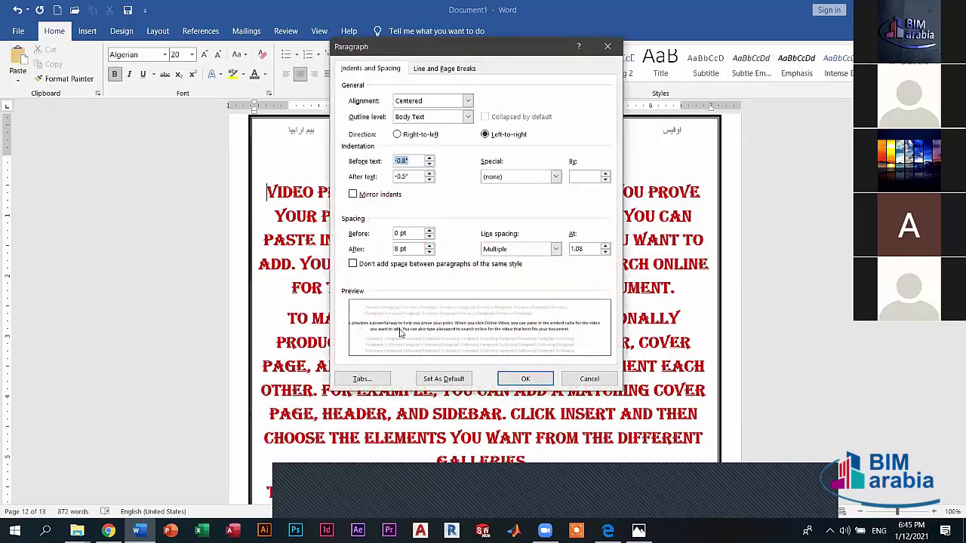
left_click(430, 159)
left_click(429, 158)
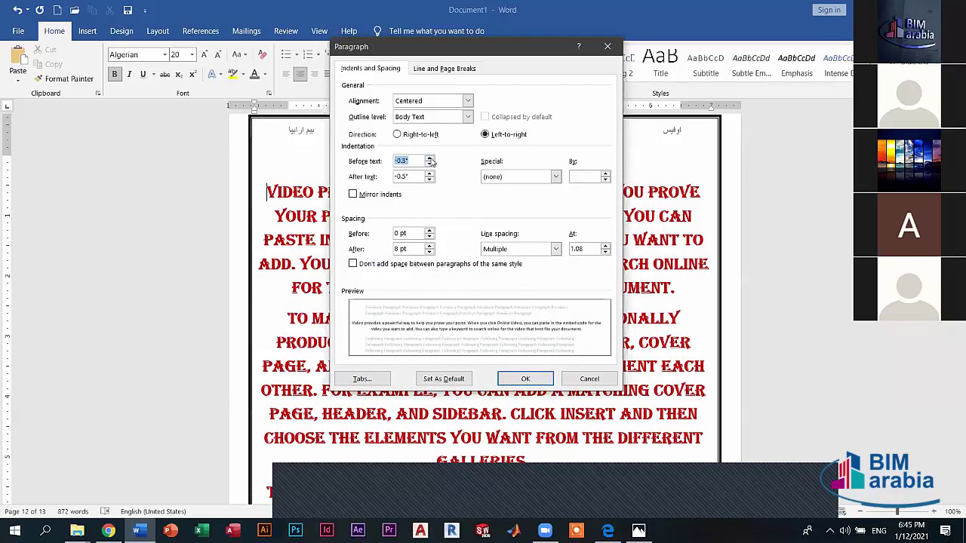
left_click(429, 159)
left_click(429, 159)
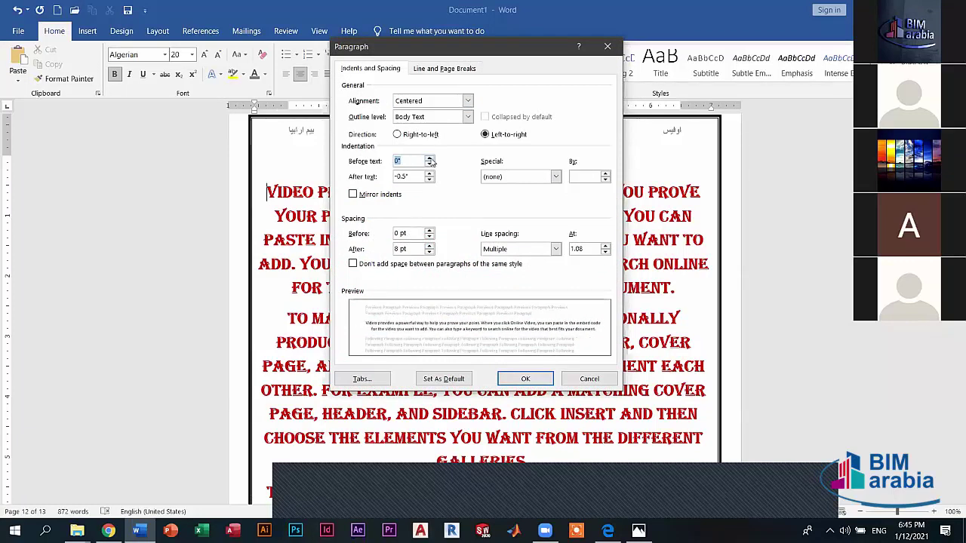
left_click(430, 159)
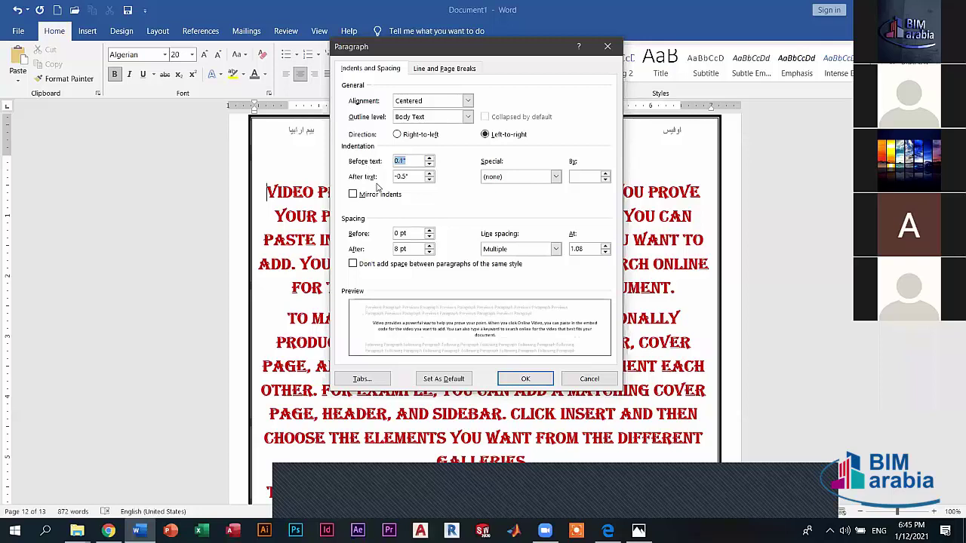
Set the after-text indent to 0.2", keep no special indent and centered alignment, then close without applying.
left_click(429, 173)
left_click(430, 173)
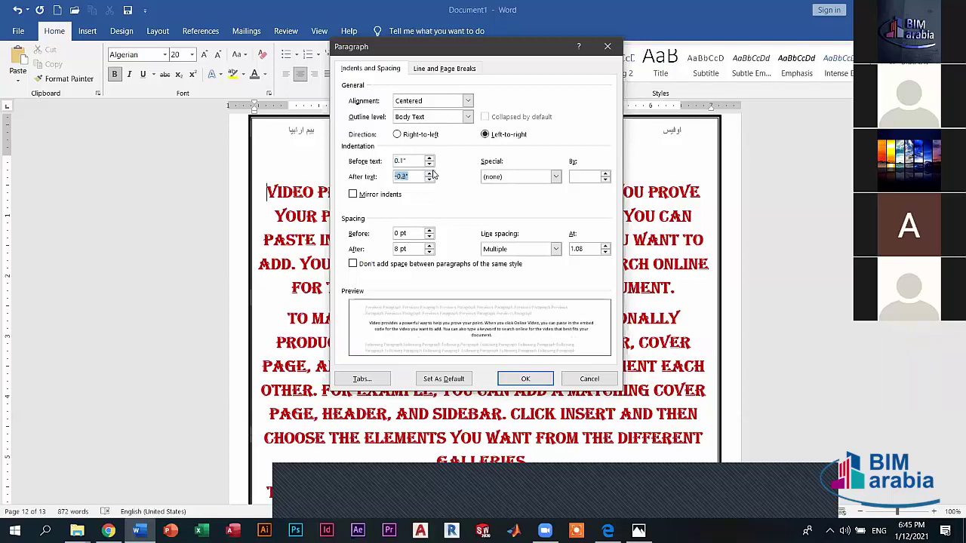
left_click(429, 173)
left_click(430, 172)
left_click(430, 172)
left_click(430, 173)
left_click(430, 173)
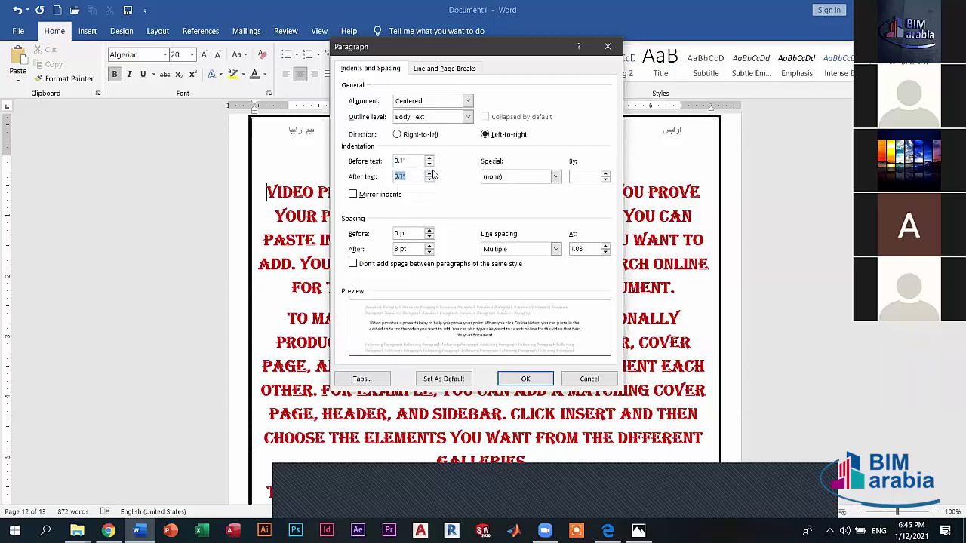
left_click(554, 179)
left_click(553, 182)
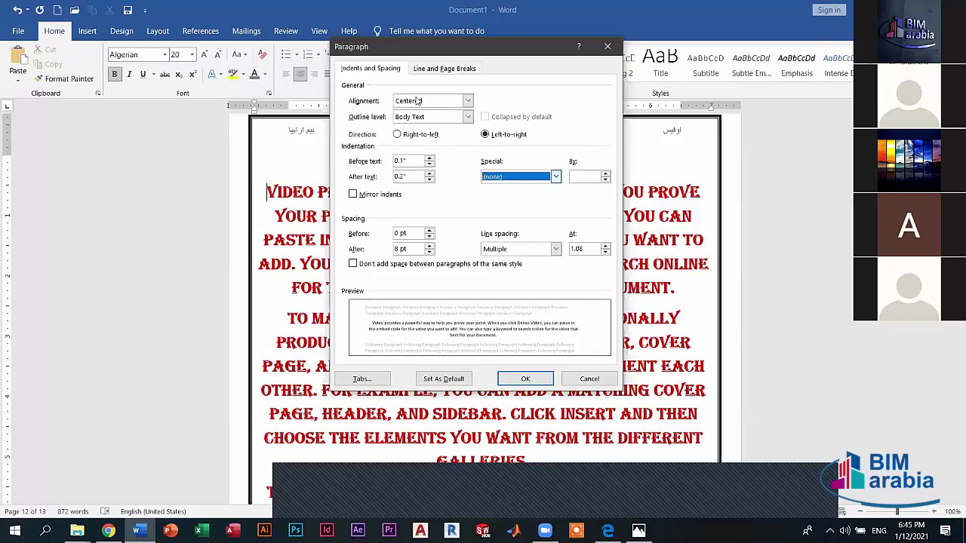
left_click(459, 105)
left_click(458, 104)
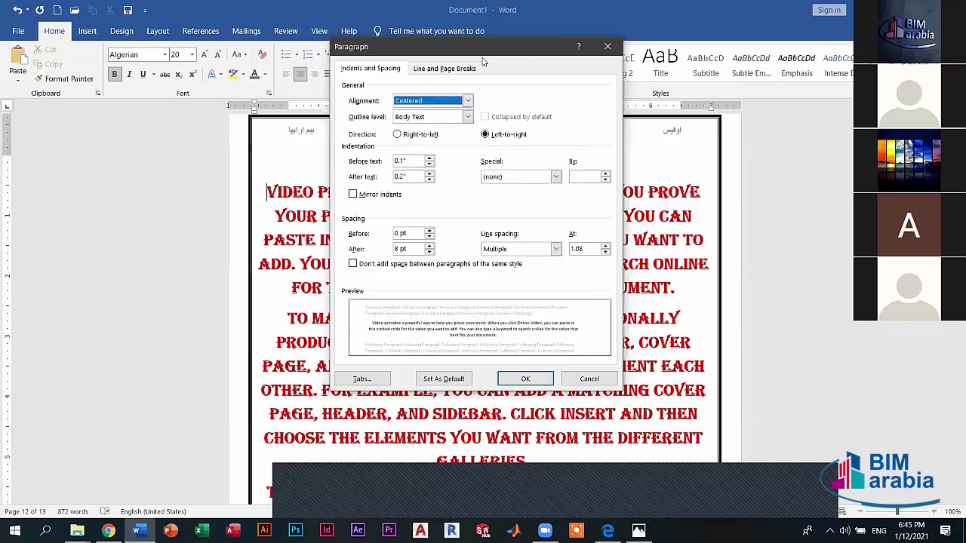
left_click(456, 69)
left_click(608, 47)
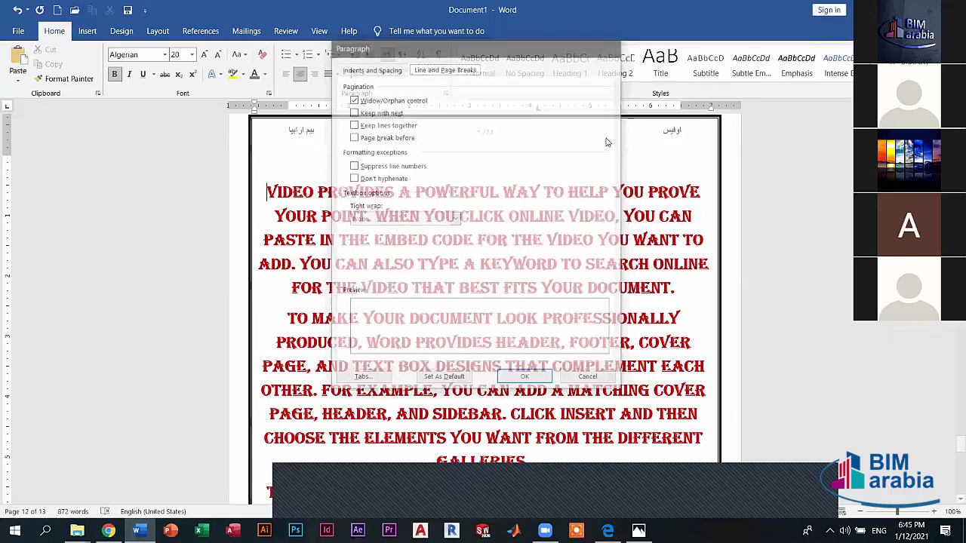
Browse the Home, File backstage, Design and Layout tabs, then return to the Insert tab.
left_click(85, 34)
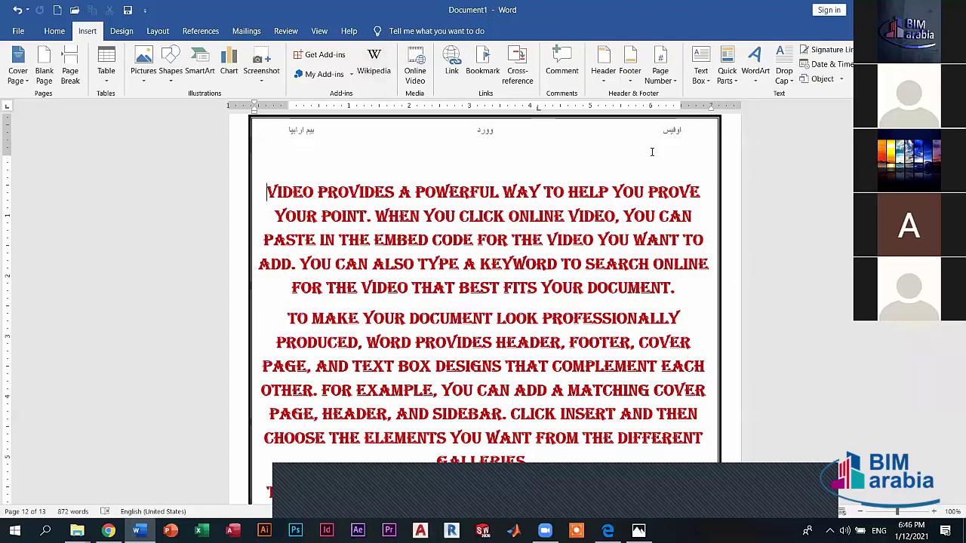
left_click(54, 31)
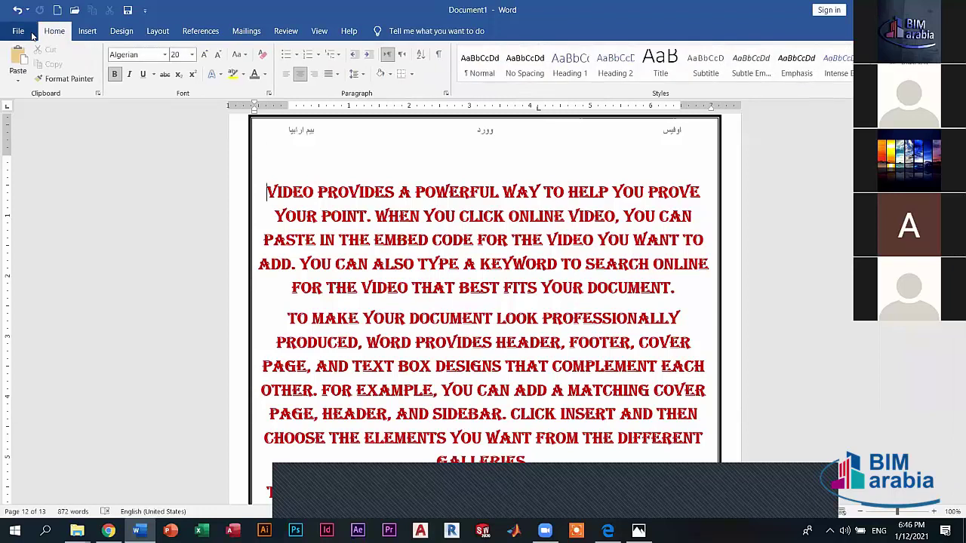
left_click(18, 31)
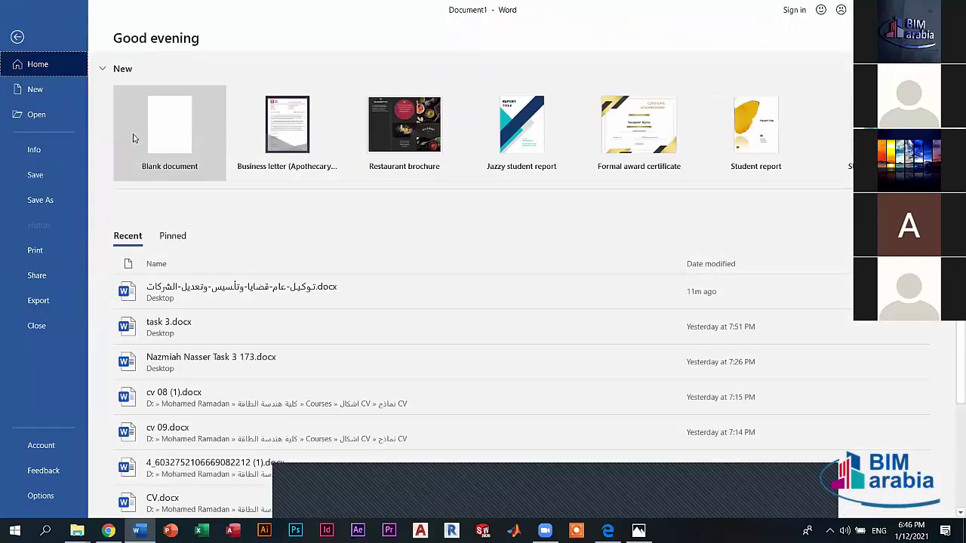
key("Escape")
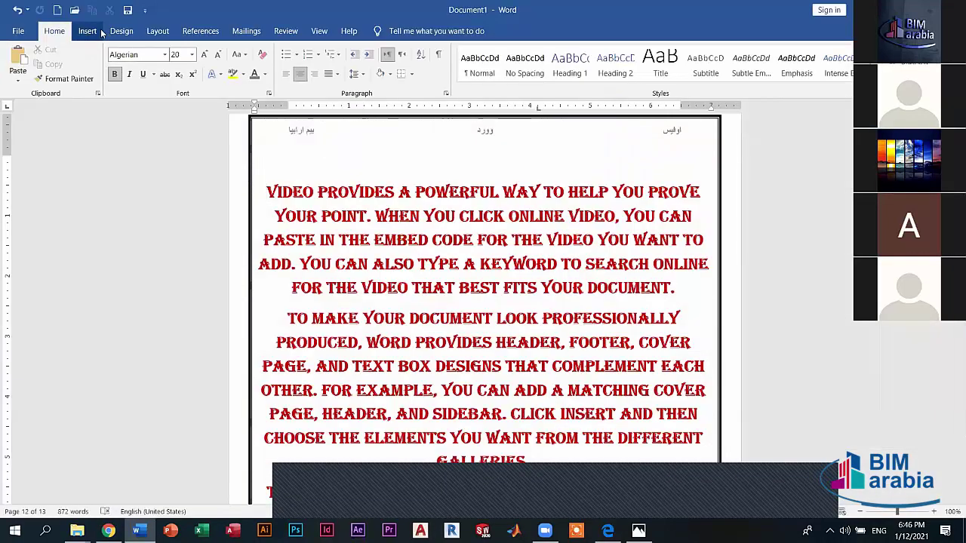
left_click(98, 32)
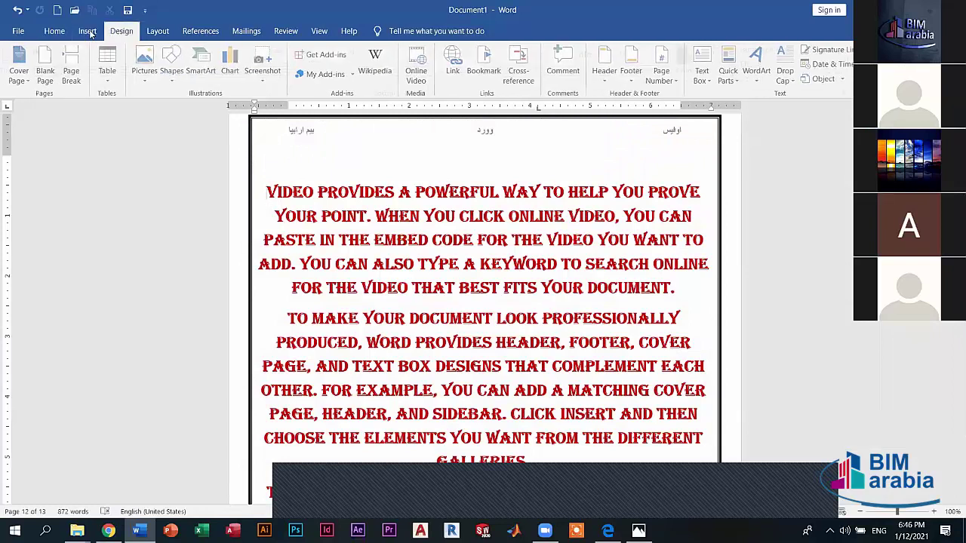
scroll(127, 38, "up", 1)
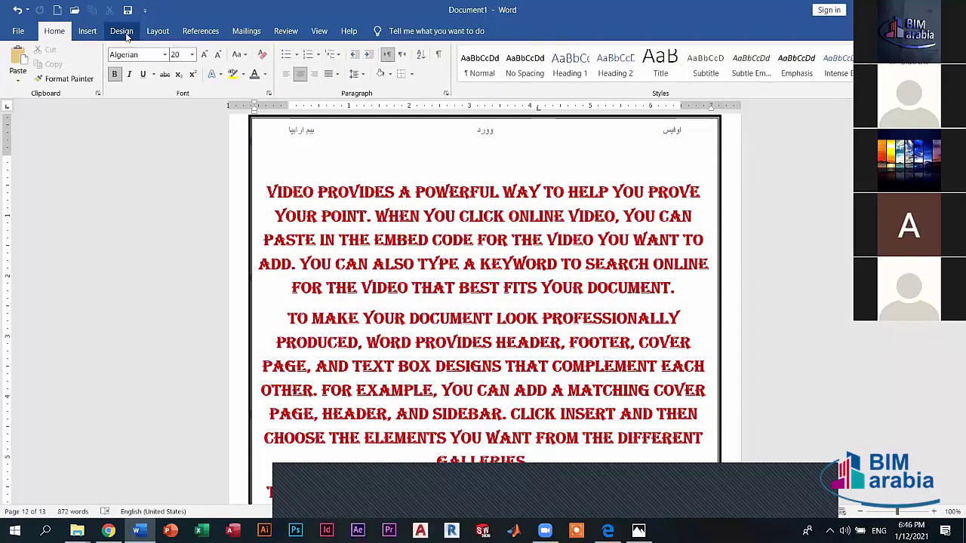
left_click(125, 33)
left_click(164, 30)
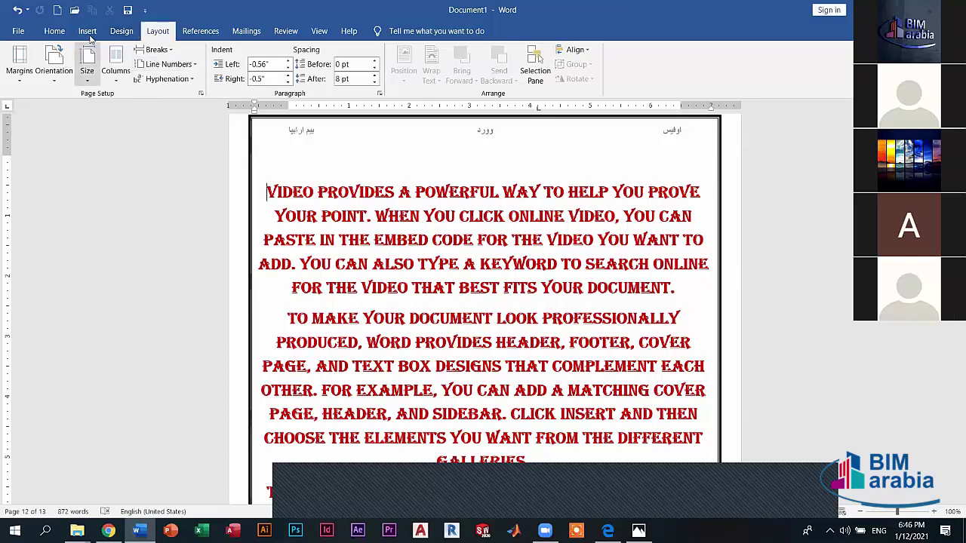
left_click(130, 33)
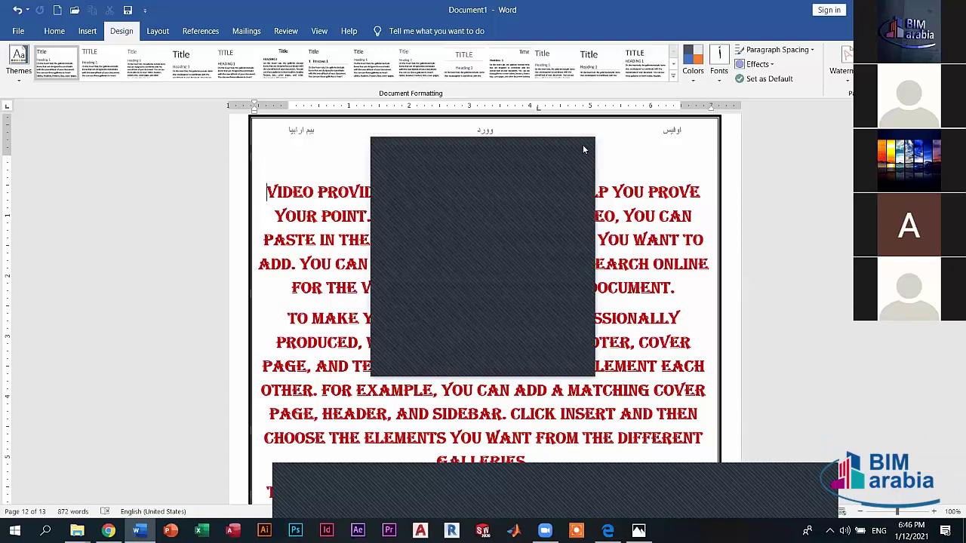
scroll(576, 184, "down", 1)
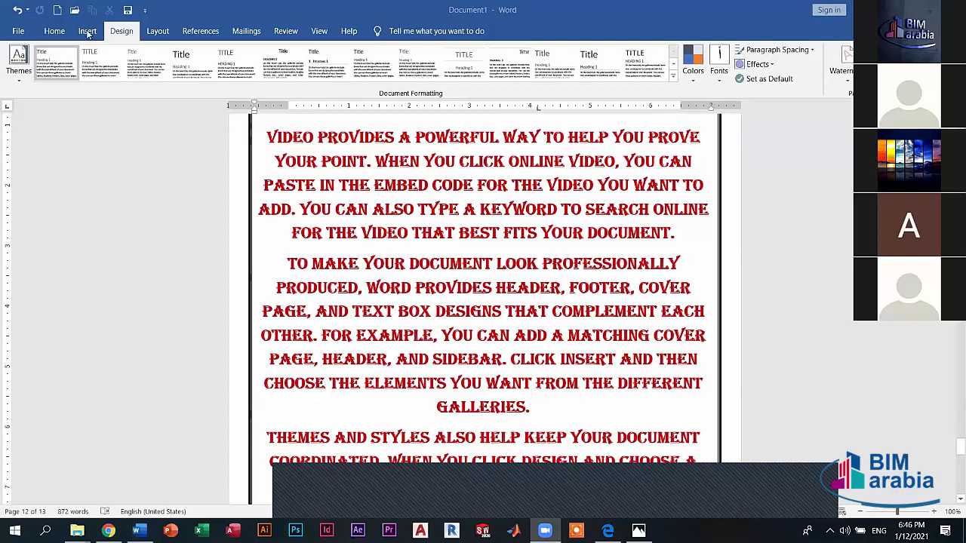
scroll(88, 33, "down", 1)
left_click(89, 31)
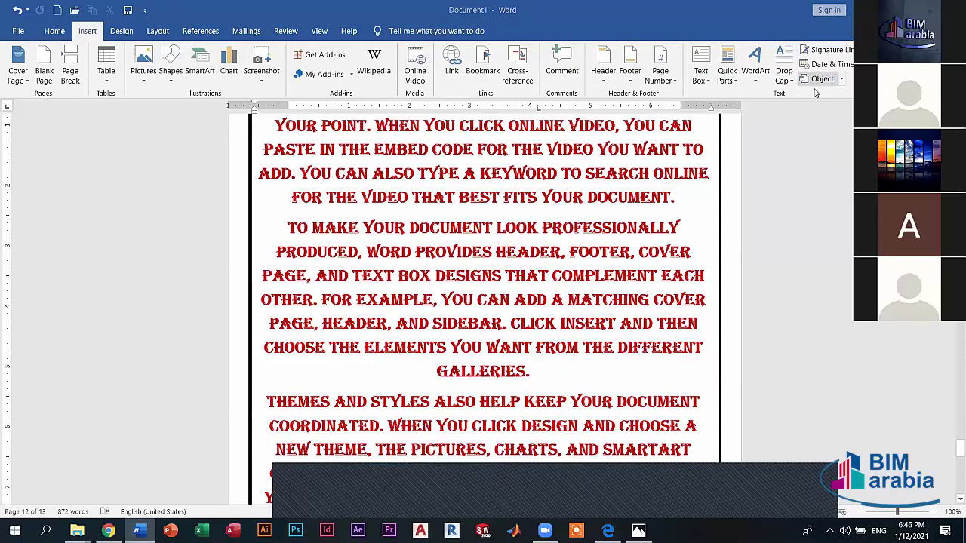
Insert the text of Techanical Reports.docx on the empty line after the last Algerian paragraph.
left_click(822, 79)
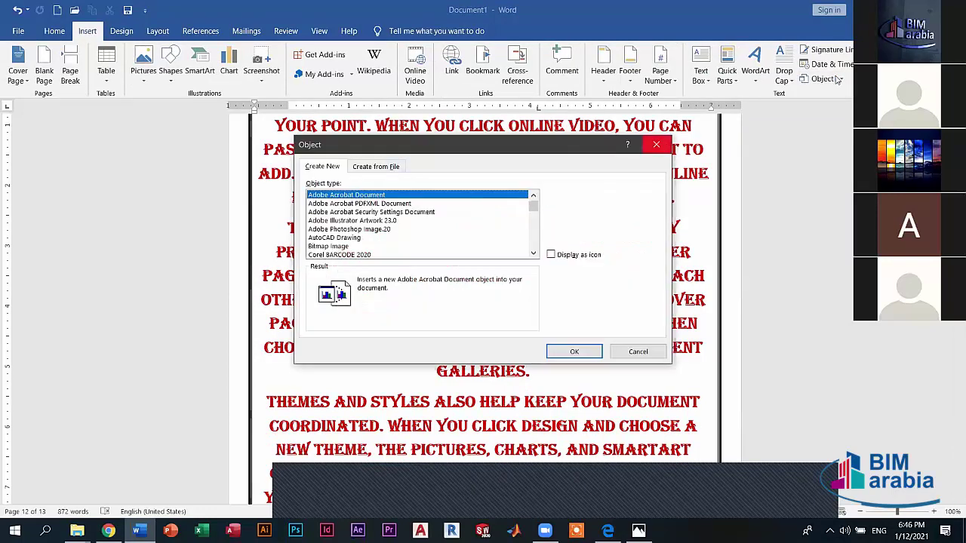
left_click(656, 144)
left_click(841, 79)
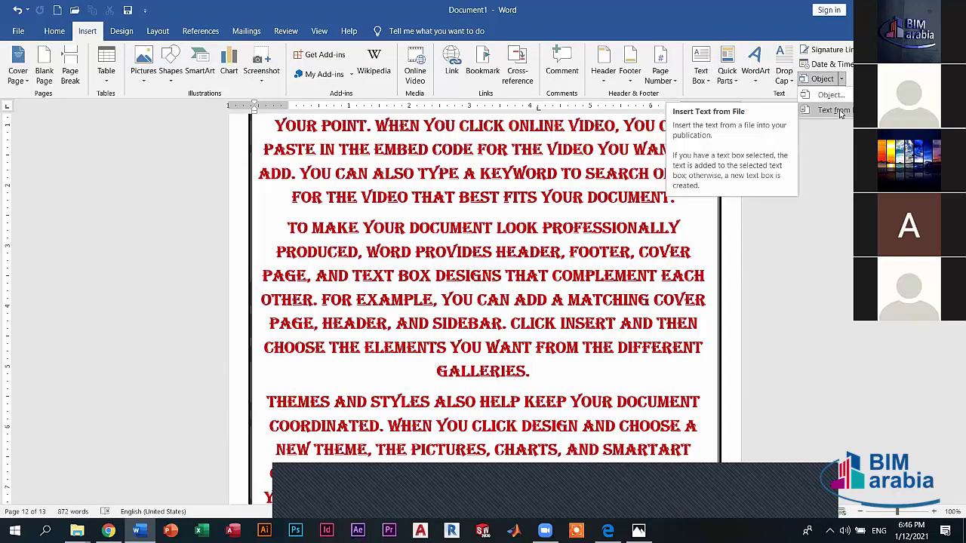
left_click(577, 296)
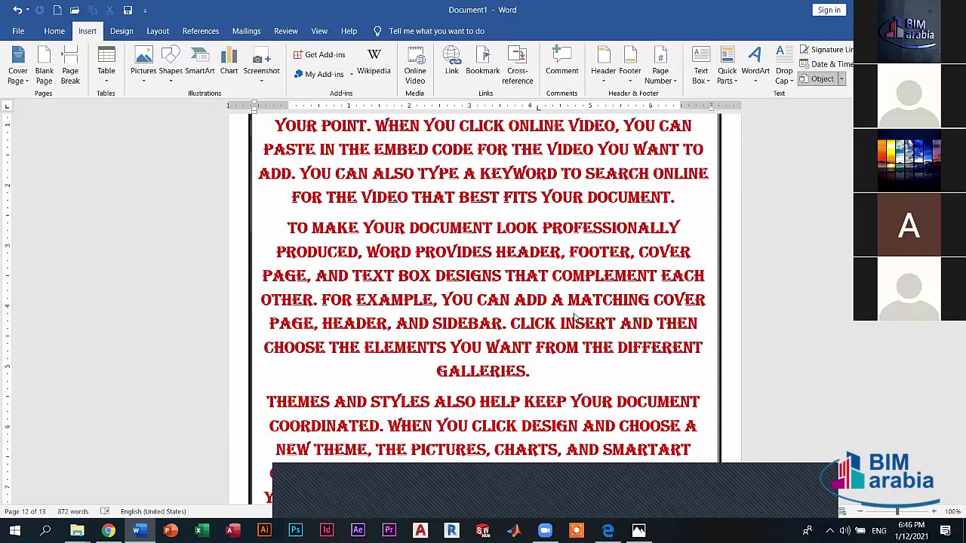
scroll(528, 296, "down", 3)
scroll(491, 295, "down", 2)
scroll(446, 297, "down", 5)
left_click(446, 296)
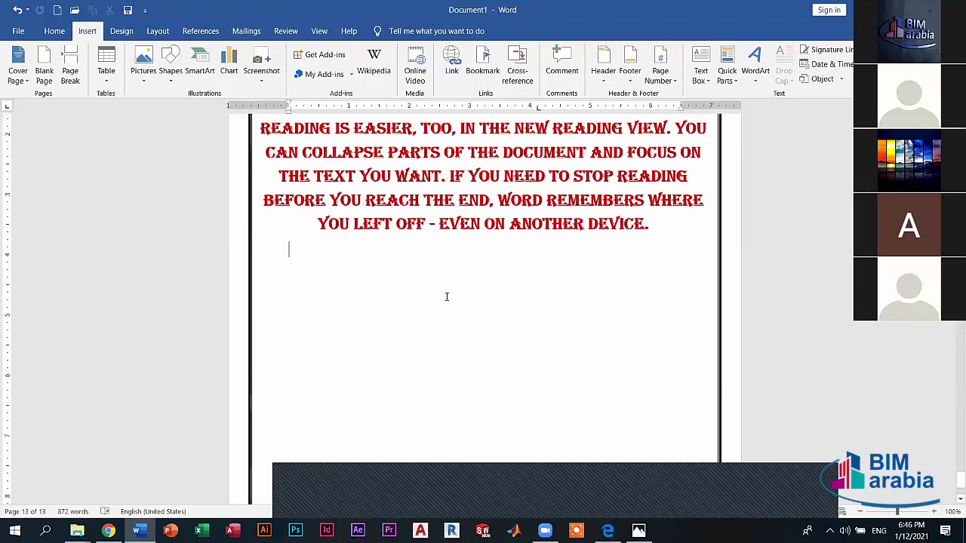
left_click(841, 79)
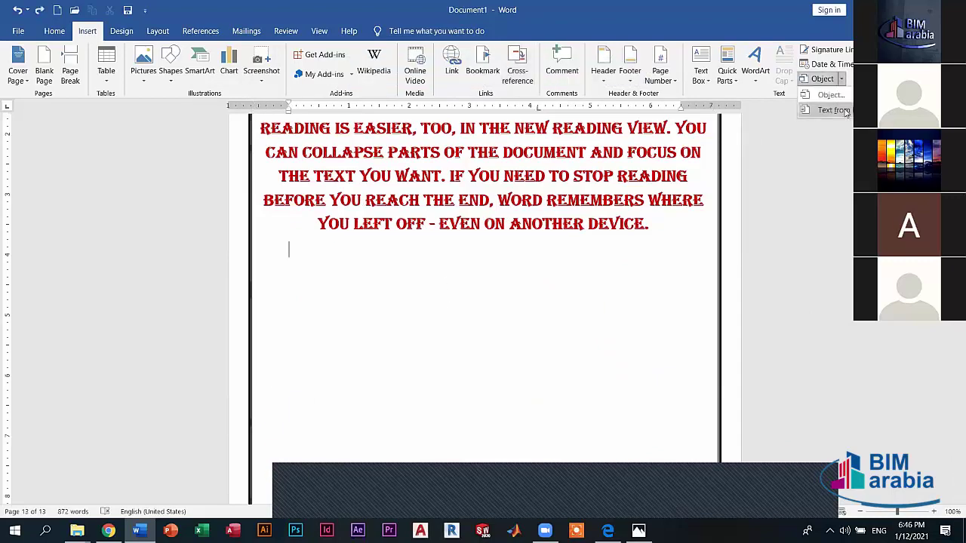
left_click(833, 110)
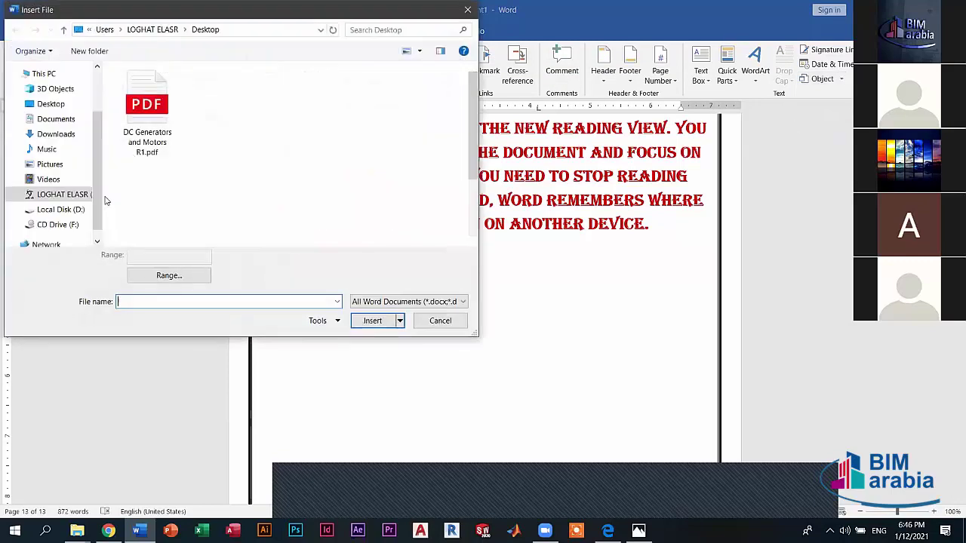
left_click(277, 200)
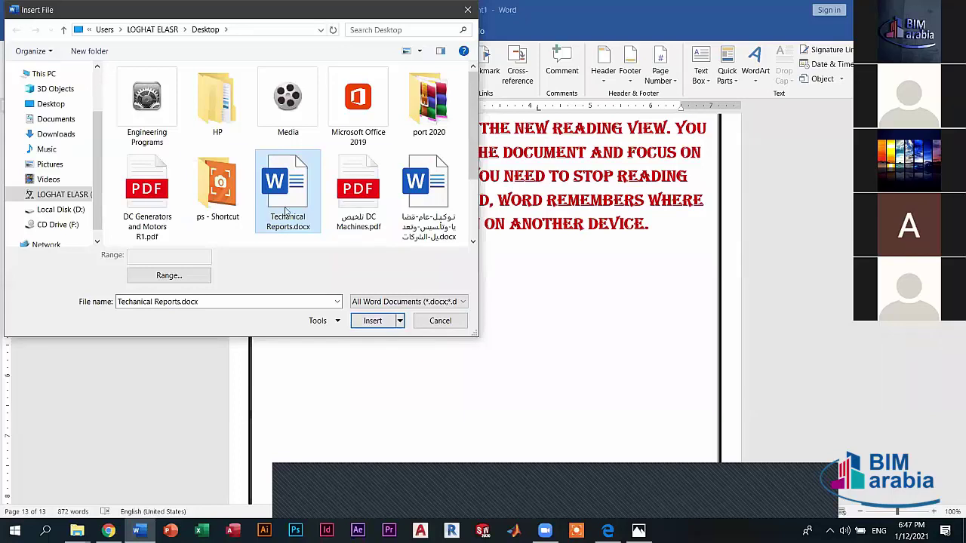
left_click(373, 321)
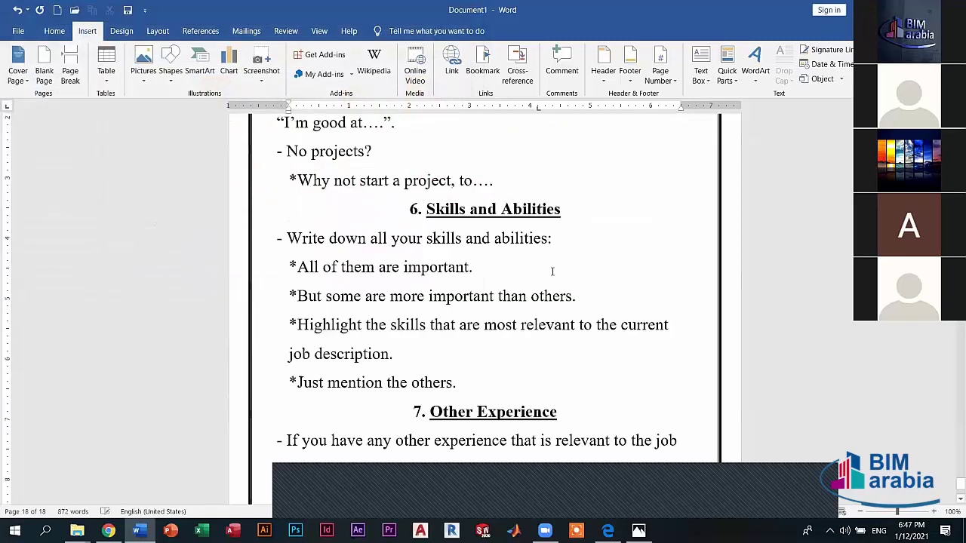
scroll(664, 318, "up", 5)
scroll(681, 324, "up", 5)
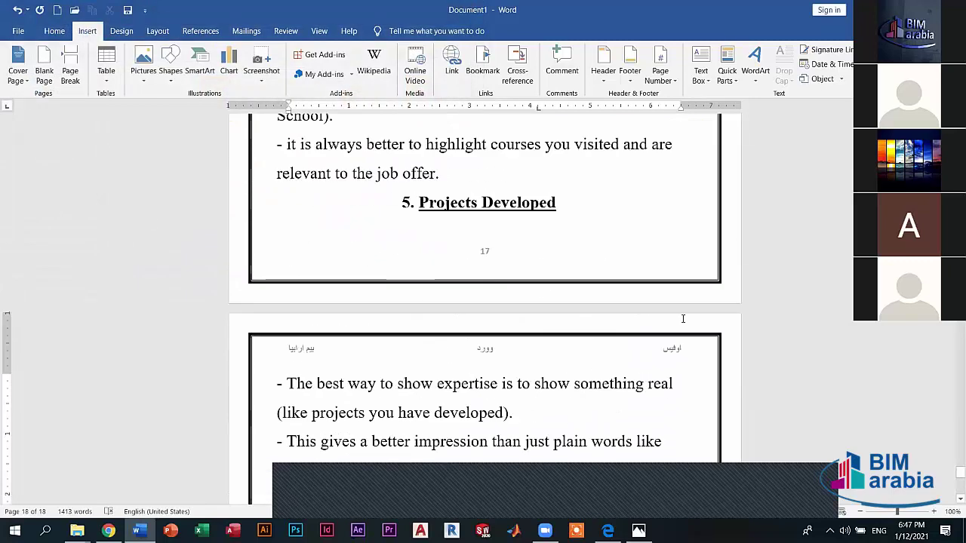
scroll(682, 323, "up", 5)
scroll(682, 323, "up", 5)
scroll(683, 323, "up", 5)
scroll(668, 317, "up", 5)
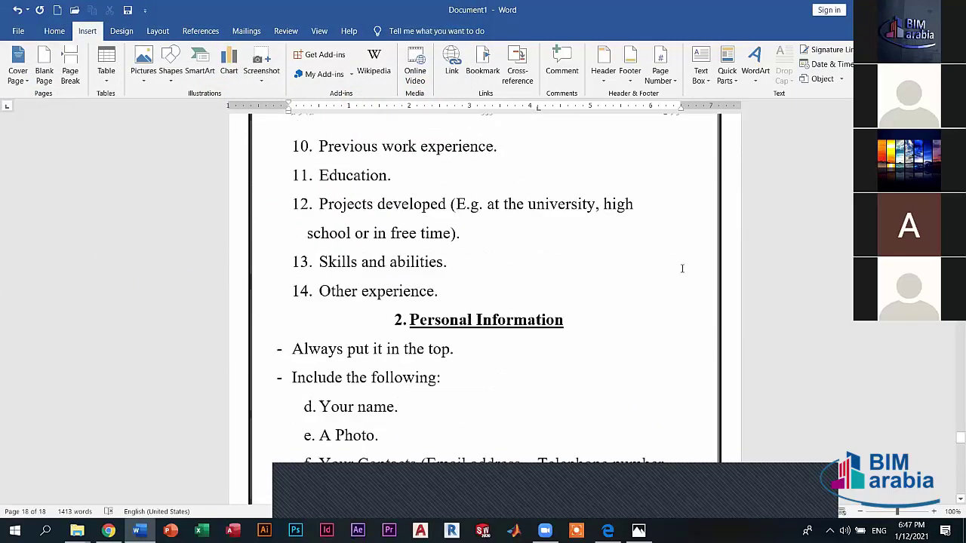
scroll(679, 270, "up", 5)
scroll(692, 209, "up", 5)
scroll(697, 198, "up", 5)
scroll(683, 211, "up", 5)
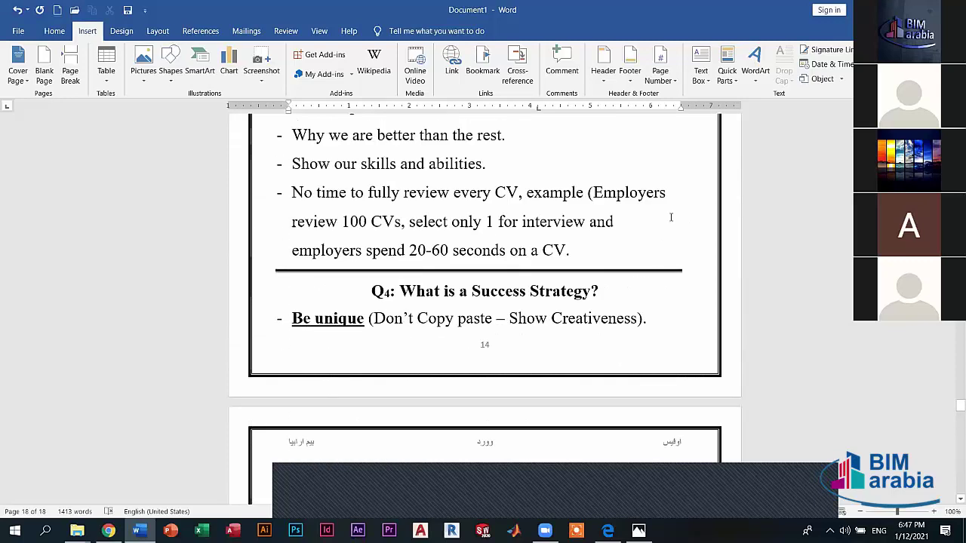
scroll(671, 215, "up", 5)
scroll(641, 204, "up", 5)
scroll(649, 249, "up", 5)
scroll(655, 340, "up", 5)
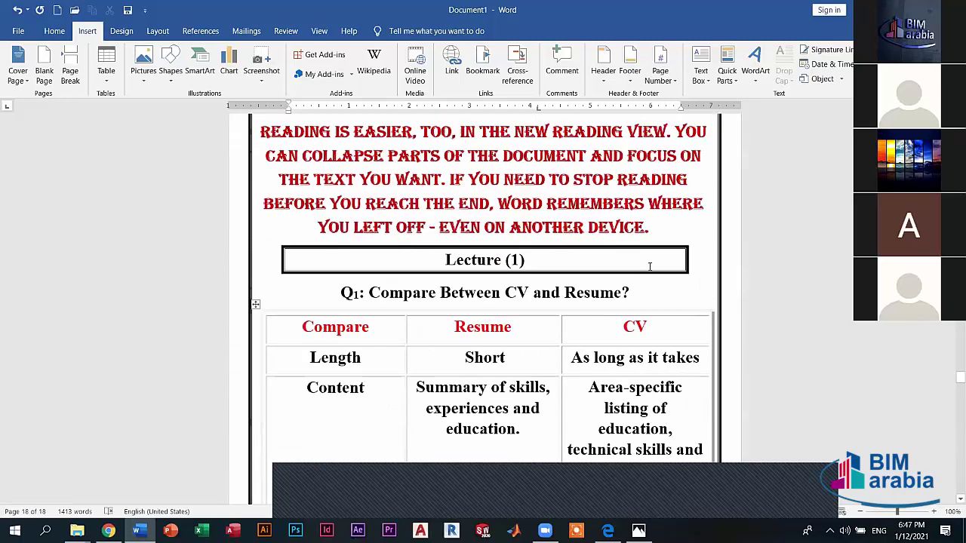
scroll(660, 420, "up", 5)
left_click_drag(304, 144, 107, 43)
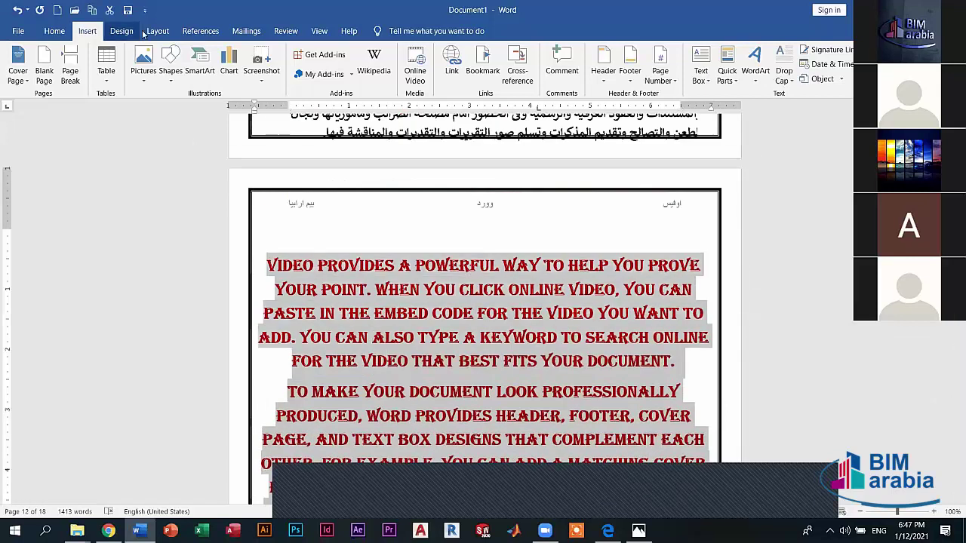
scroll(107, 45, "down", 2)
scroll(98, 52, "up", 1)
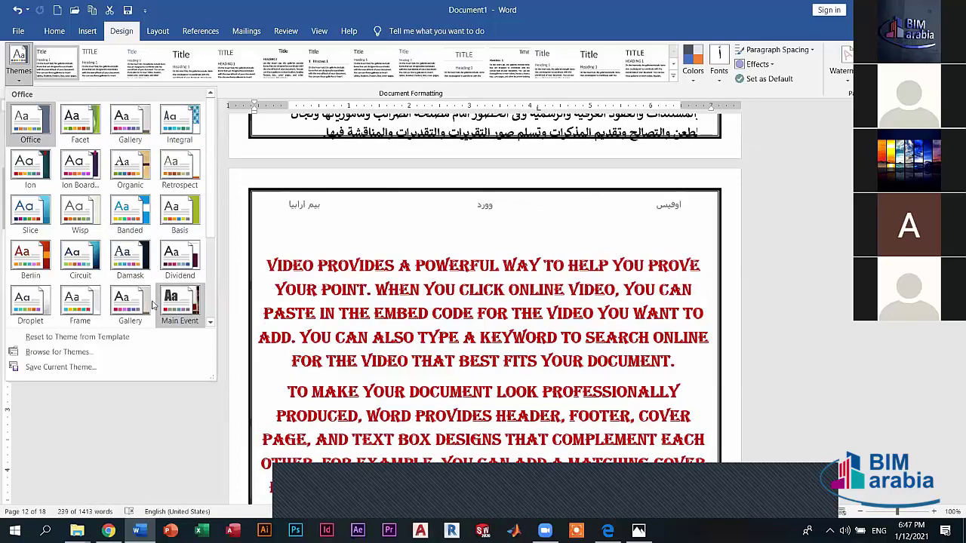
left_click(334, 198)
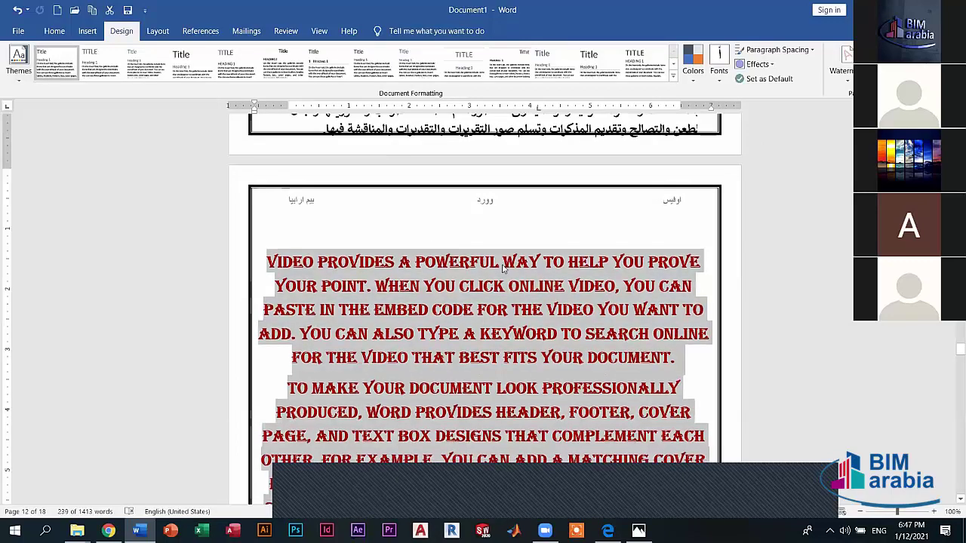
scroll(695, 402, "down", 3)
scroll(673, 389, "down", 1)
scroll(673, 390, "down", 5)
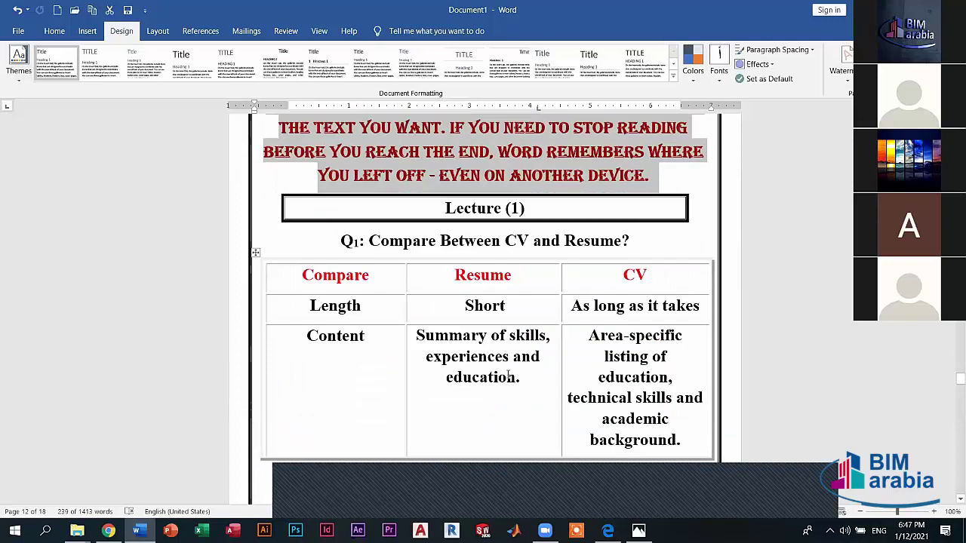
scroll(673, 389, "down", 5)
scroll(952, 405, "down", 4)
left_click_drag(952, 405, 955, 490)
Add a new page at the end and generate sample paragraphs with =rand().
double_click(439, 380)
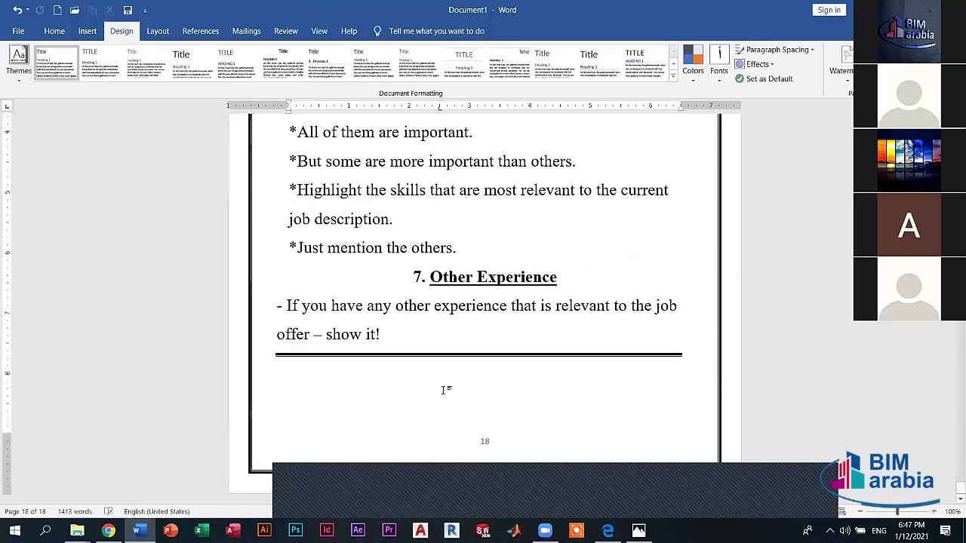
key("Return")
key("ctrl+Return")
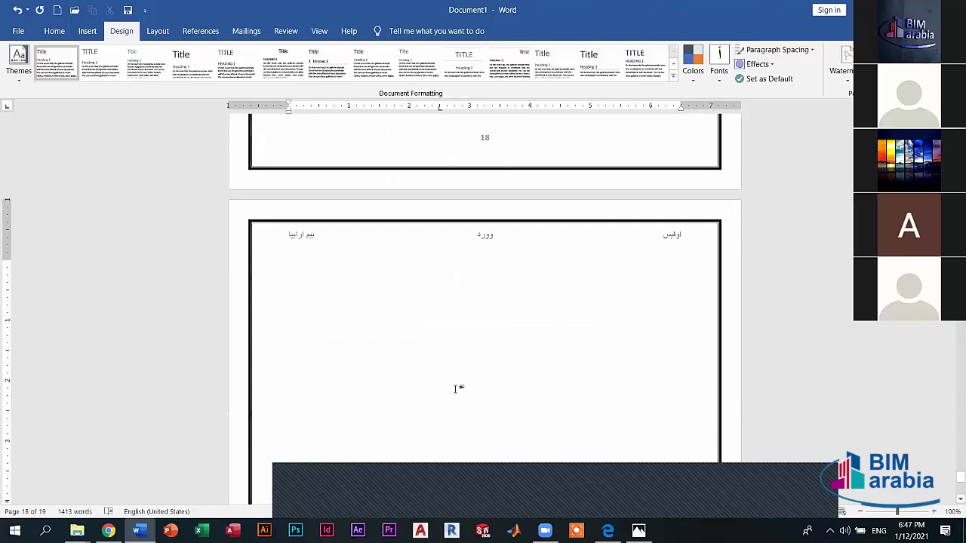
type("=ra")
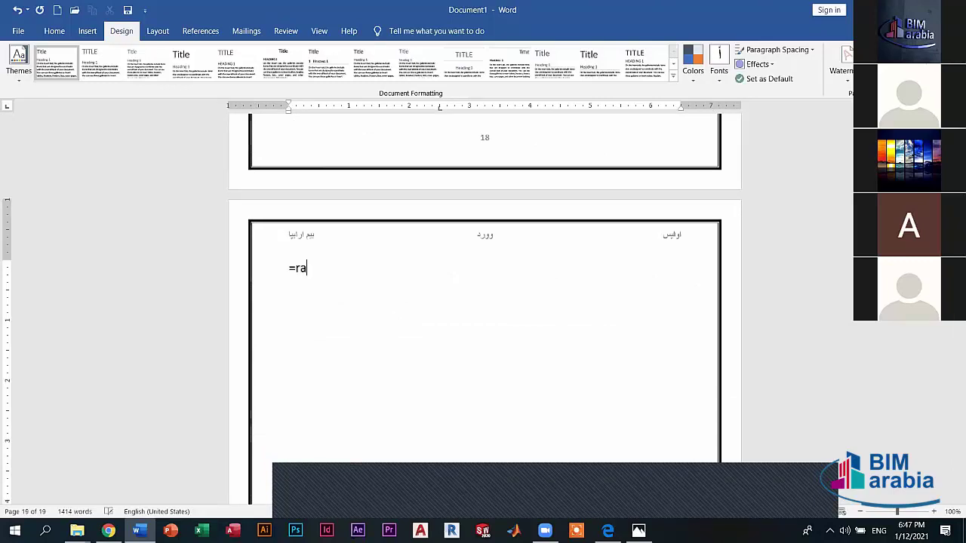
type("nd(")
key("Return")
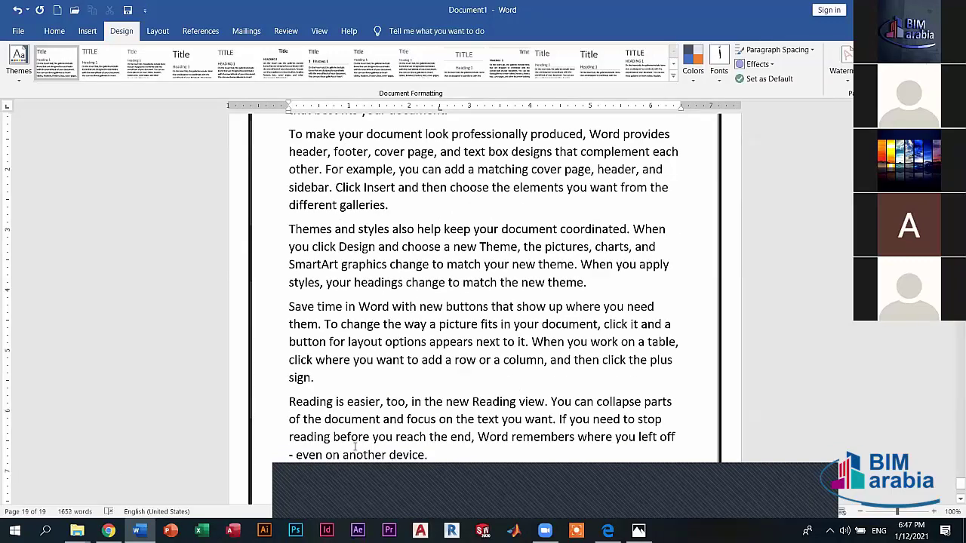
left_click_drag(355, 447, 213, 504)
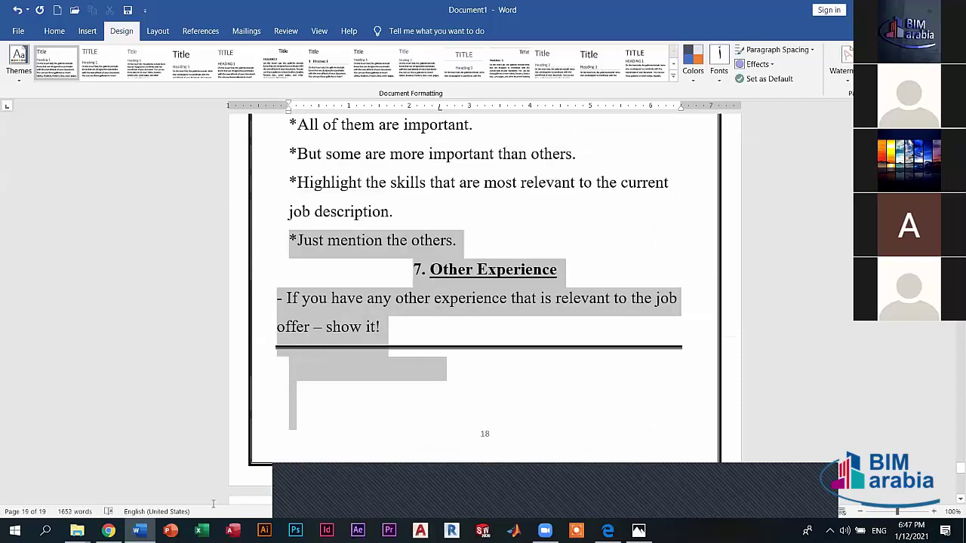
left_click_drag(213, 504, 189, 136)
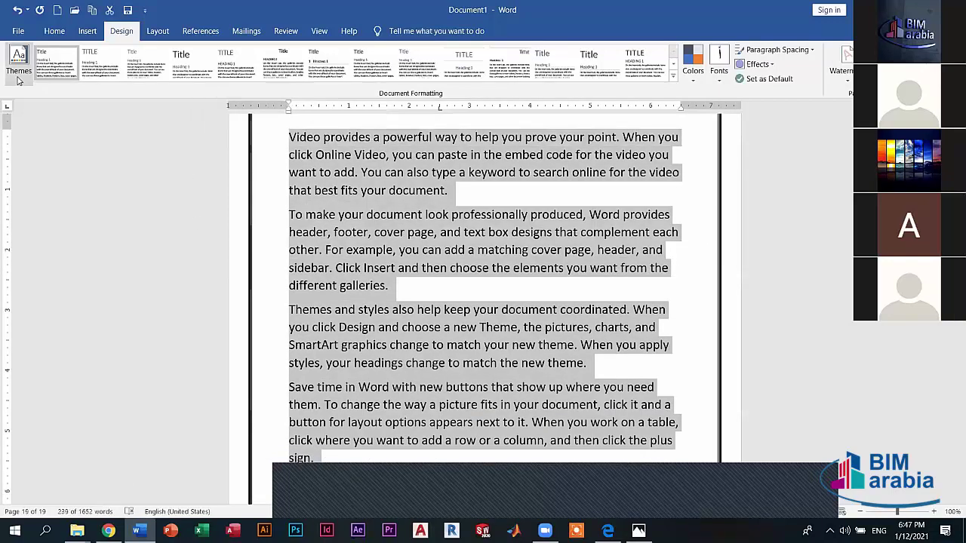
Browse the style sets and try the Integral theme on the document.
left_click(19, 64)
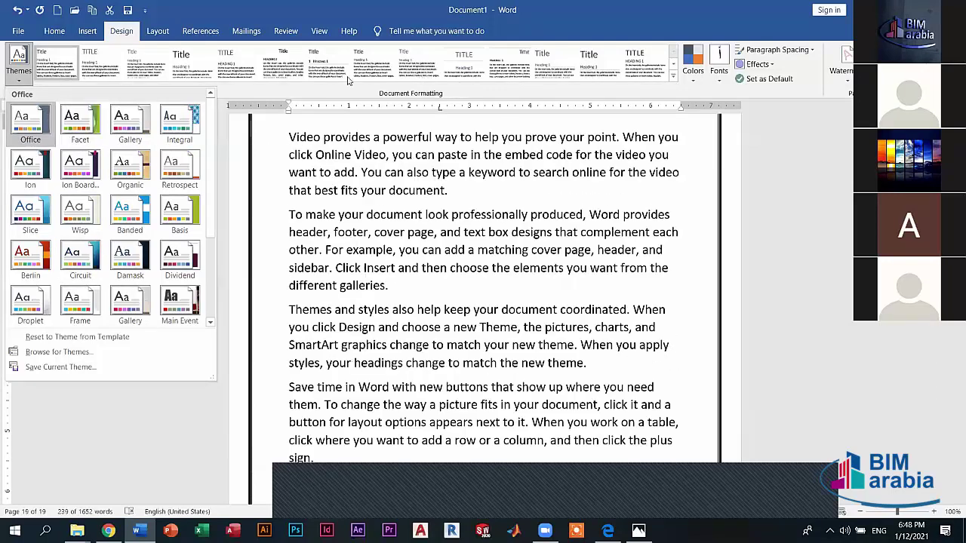
key("ctrl+a")
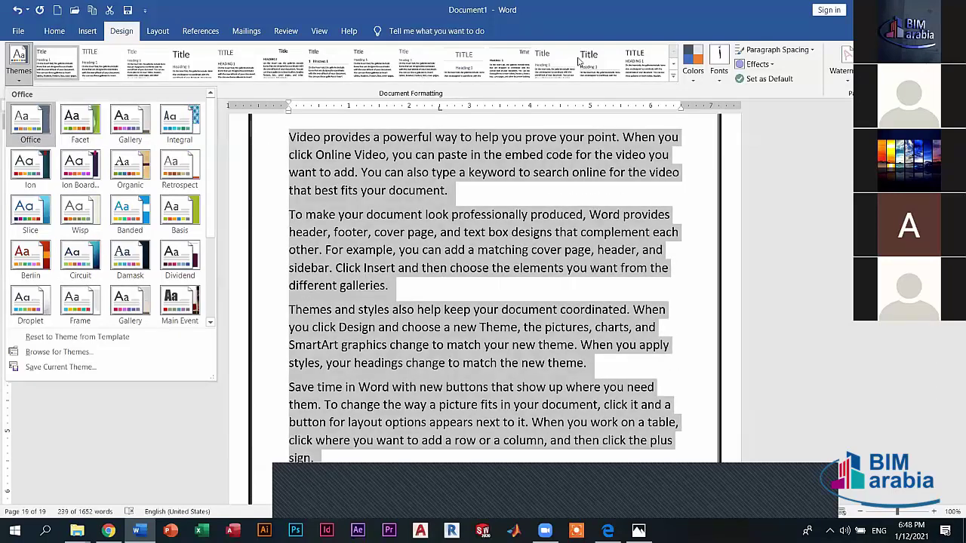
left_click(674, 65)
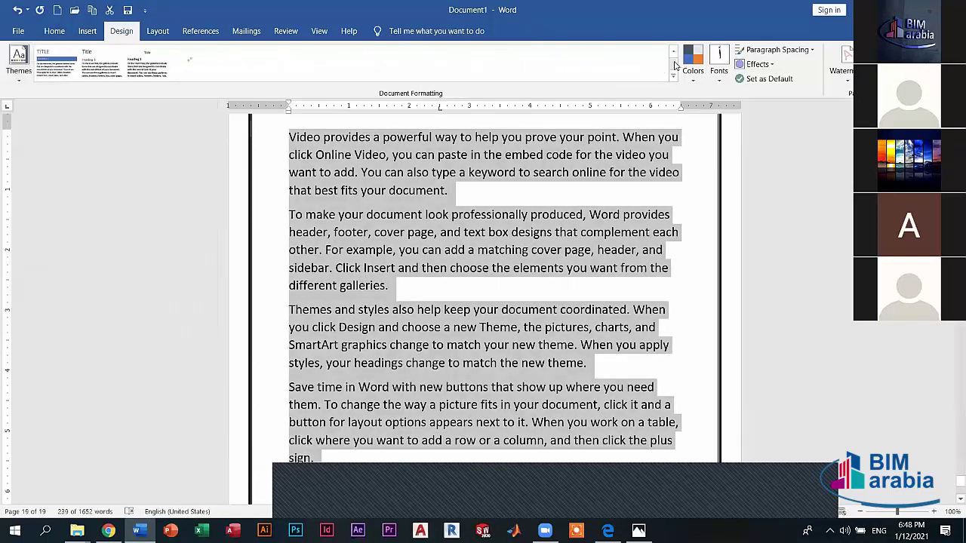
left_click(84, 73)
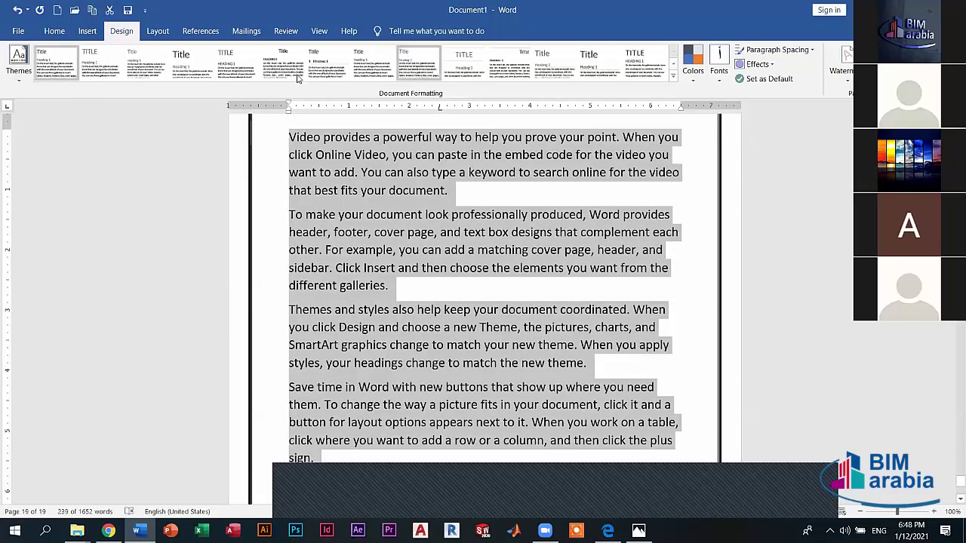
left_click(19, 62)
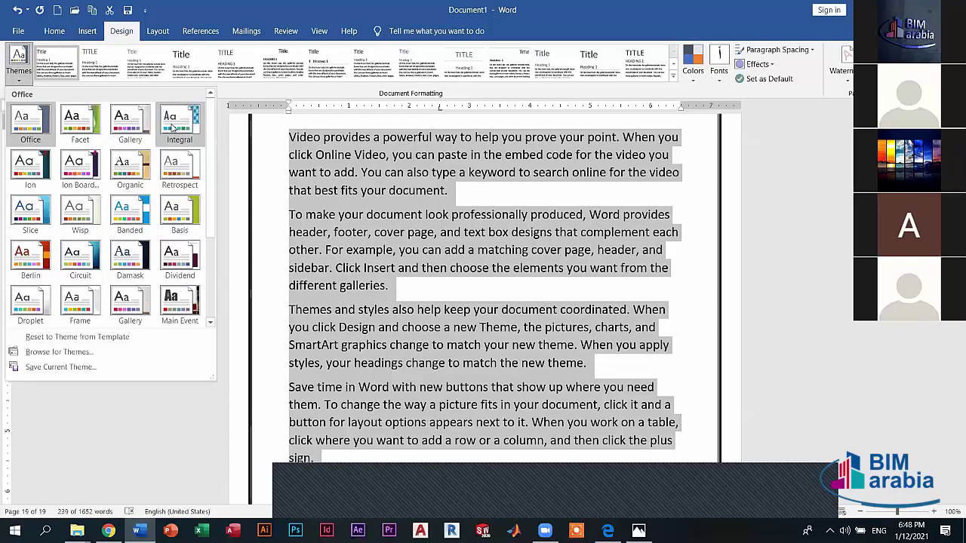
left_click(172, 128)
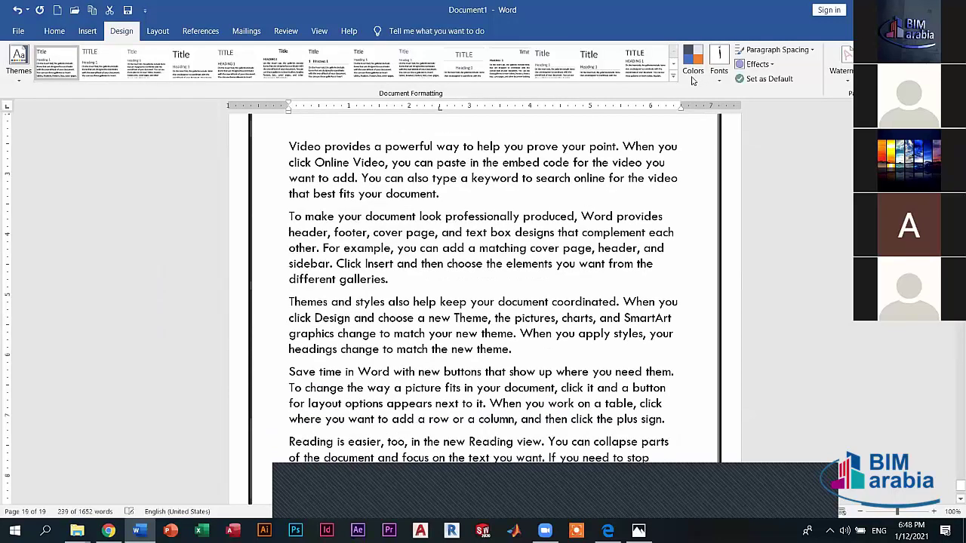
left_click(692, 68)
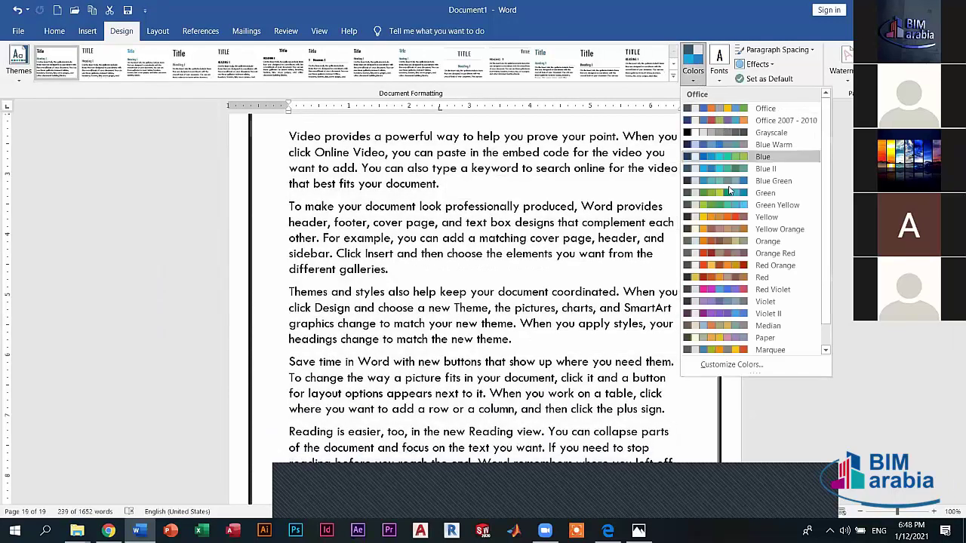
left_click(729, 326)
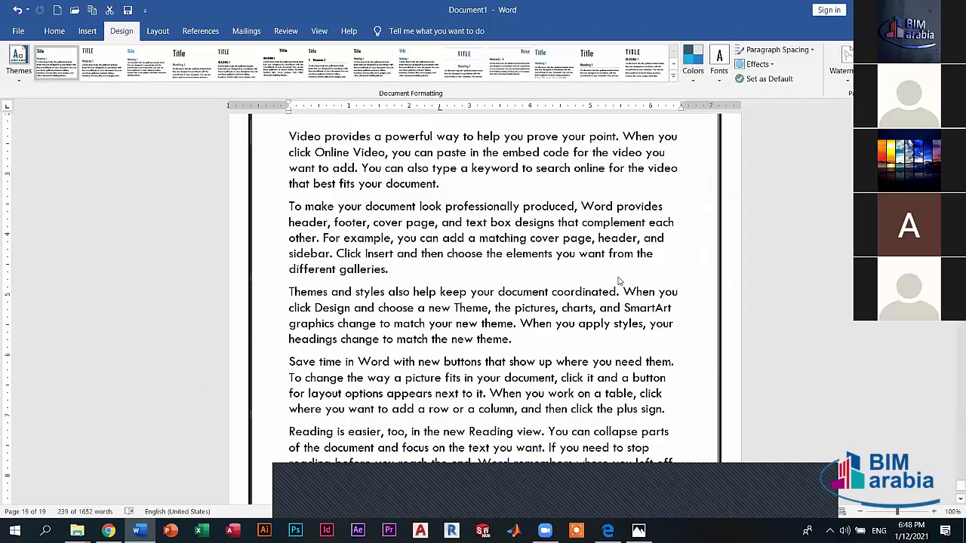
Apply the Berlin theme to the whole document and choose a different style set.
key("ctrl+a")
left_click(19, 62)
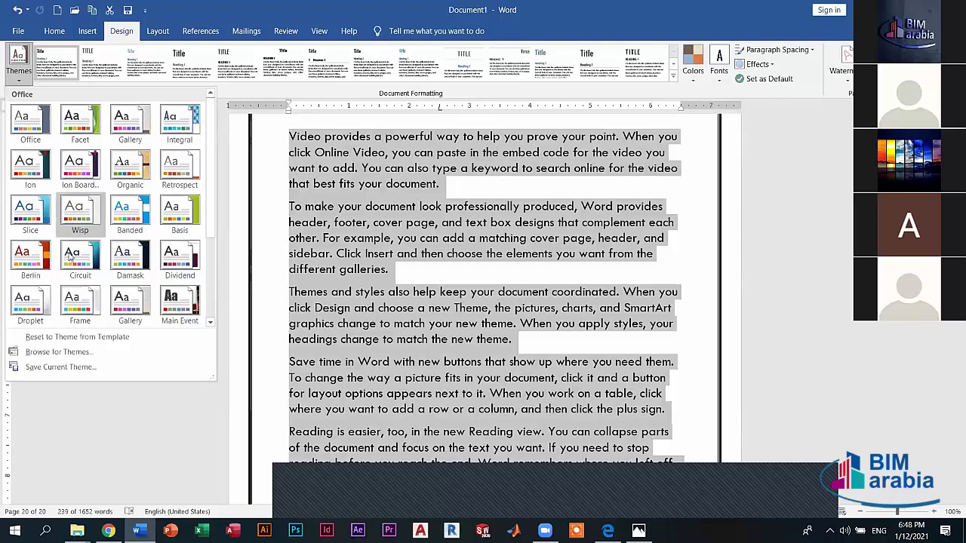
left_click(31, 257)
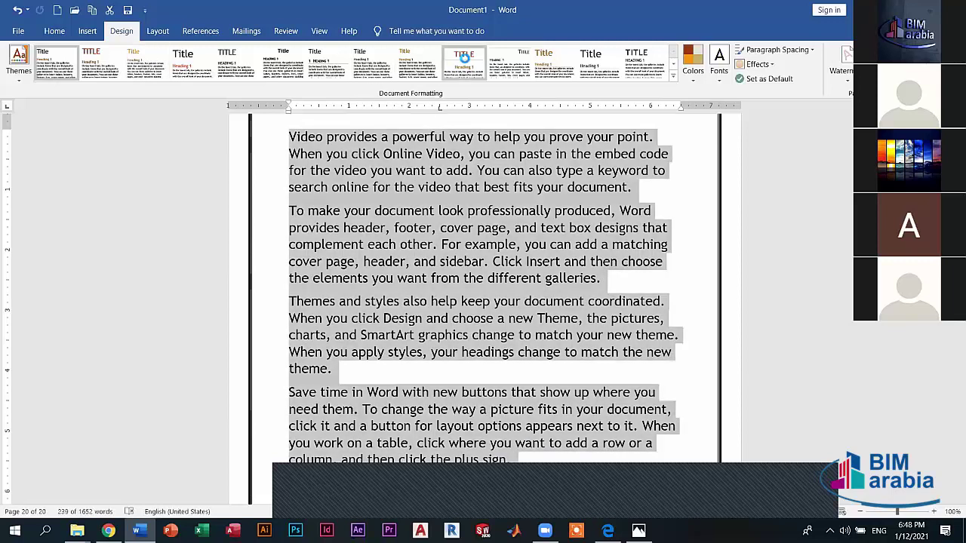
left_click(463, 57)
scroll(507, 151, "up", 5)
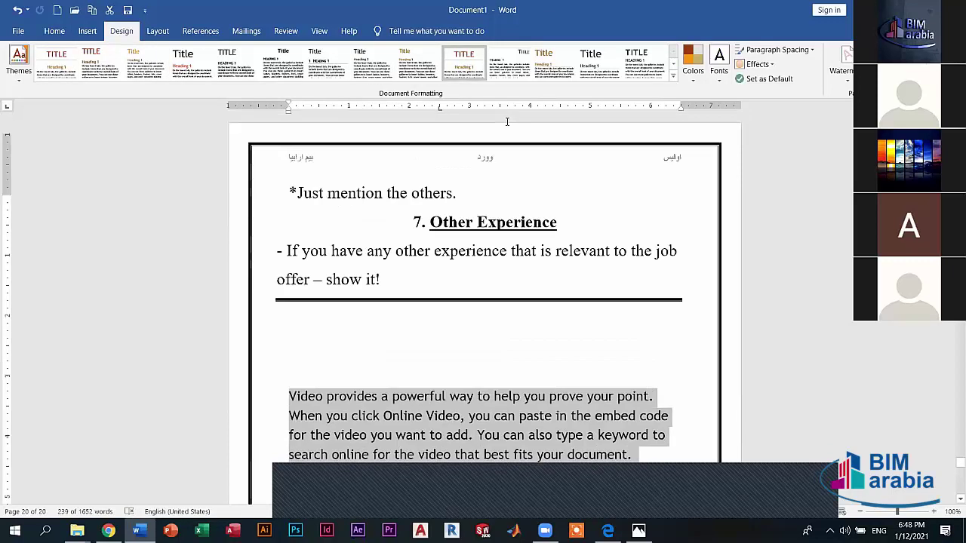
scroll(508, 121, "down", 2)
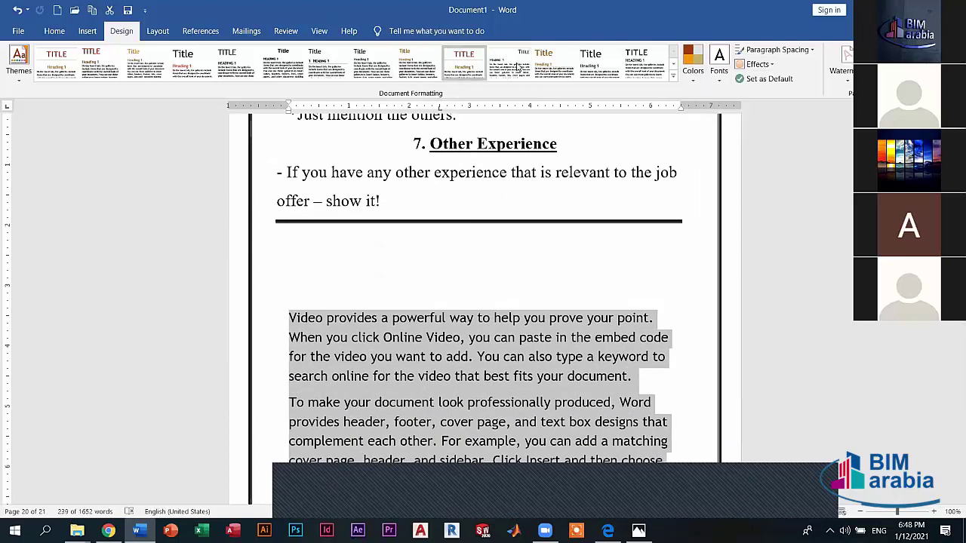
left_click(693, 62)
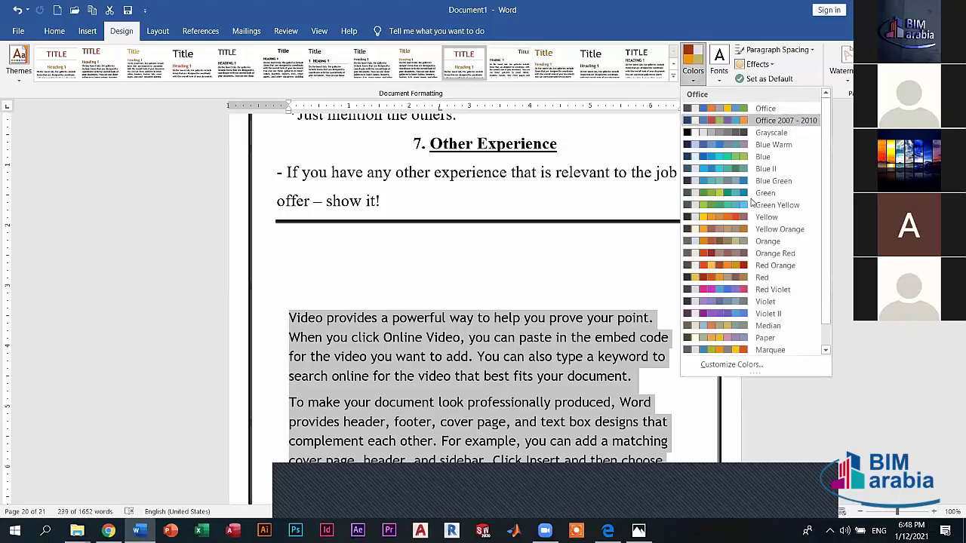
left_click(719, 62)
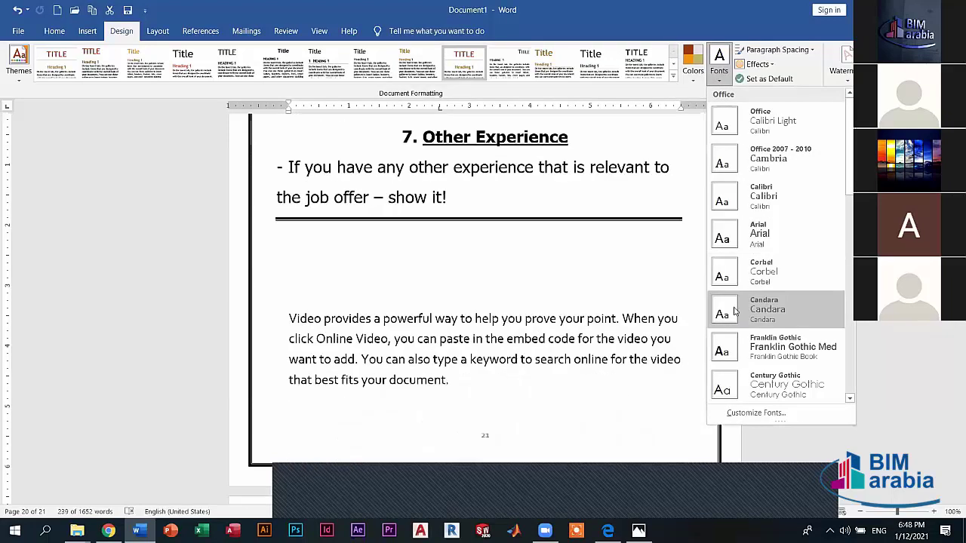
left_click(806, 57)
left_click(806, 55)
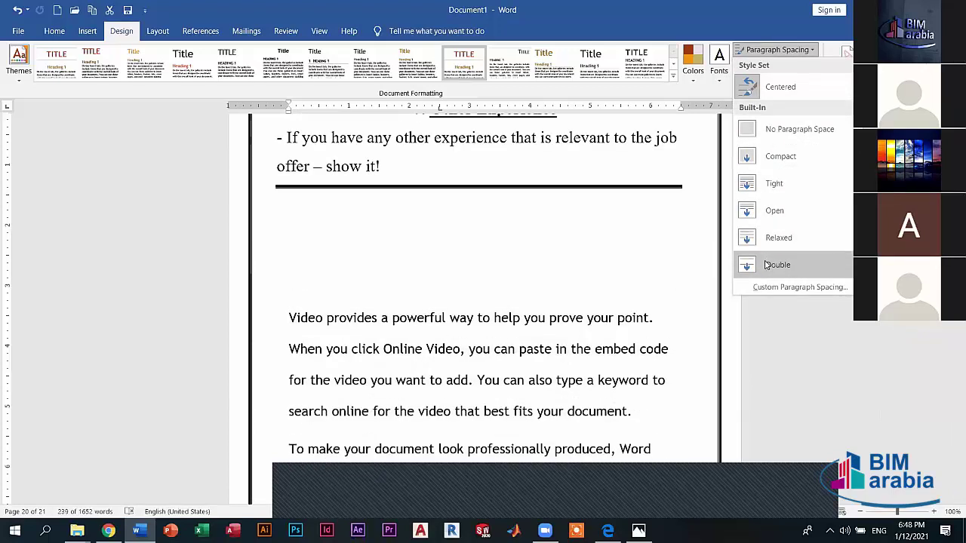
left_click(56, 31)
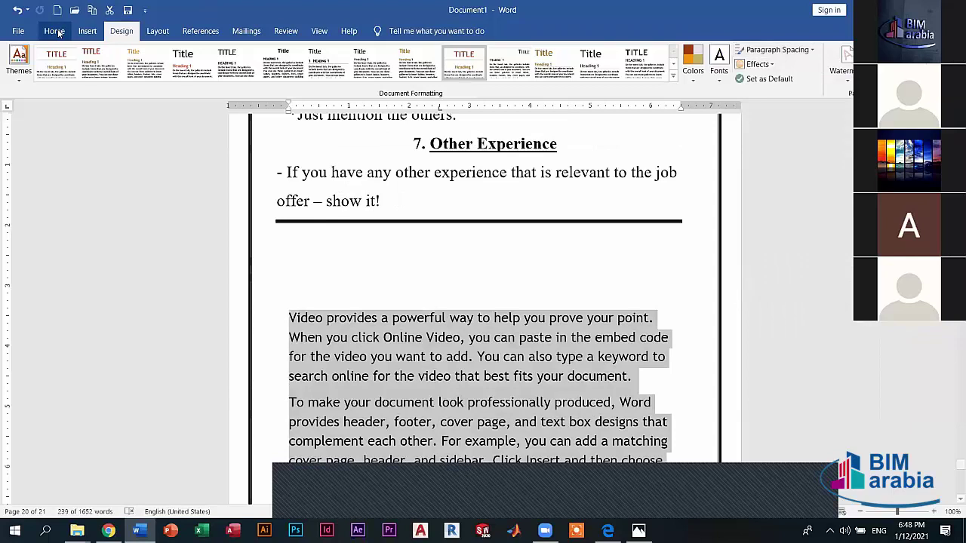
left_click(54, 31)
left_click(354, 74)
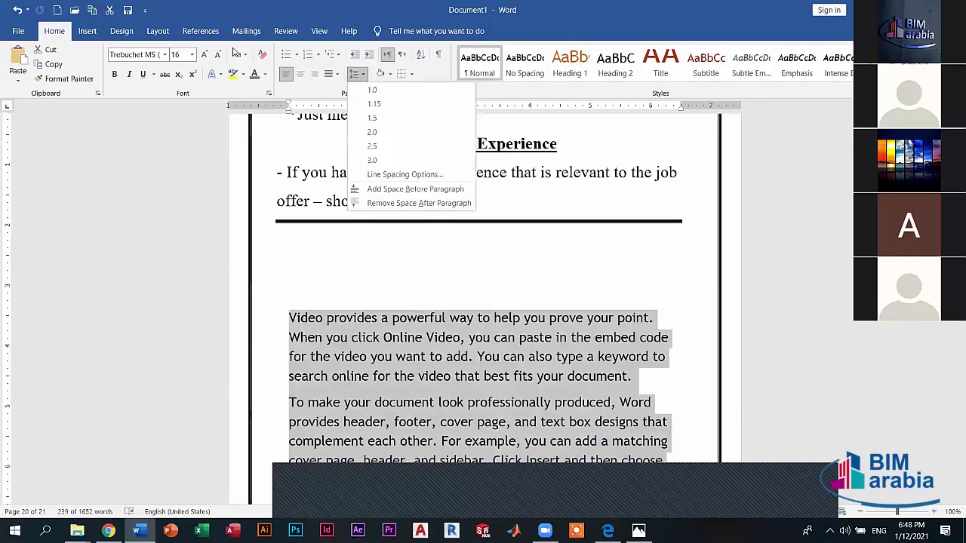
left_click(121, 31)
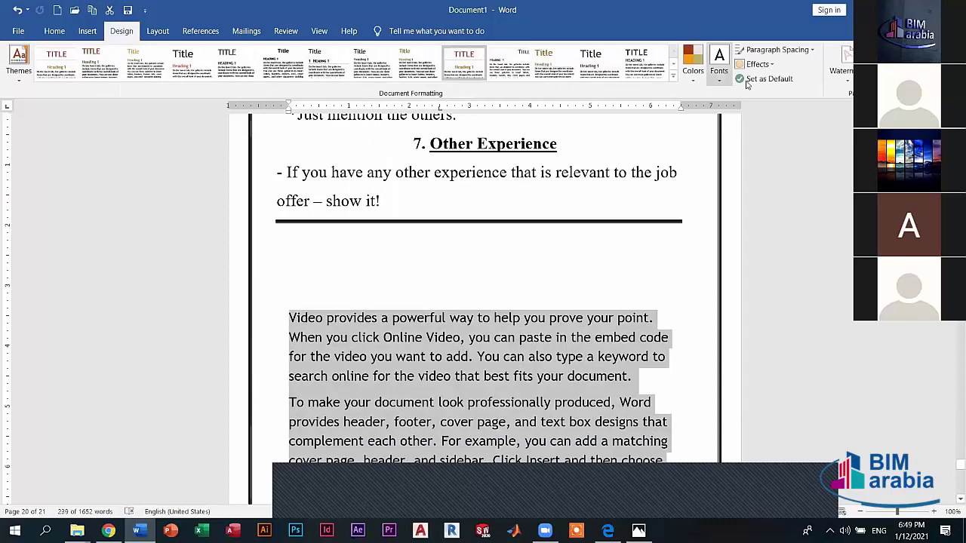
left_click(773, 65)
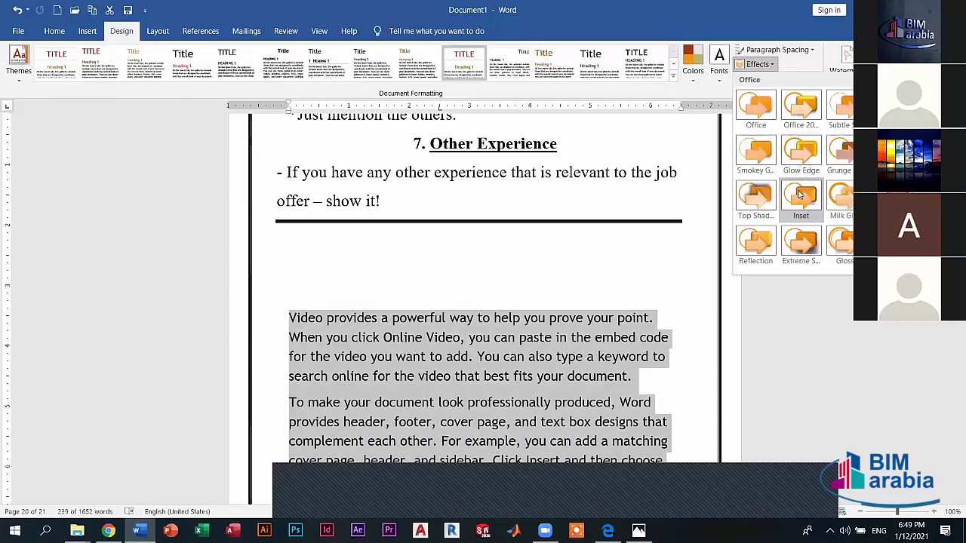
key("Escape")
scroll(672, 252, "down", 1)
scroll(664, 257, "down", 4)
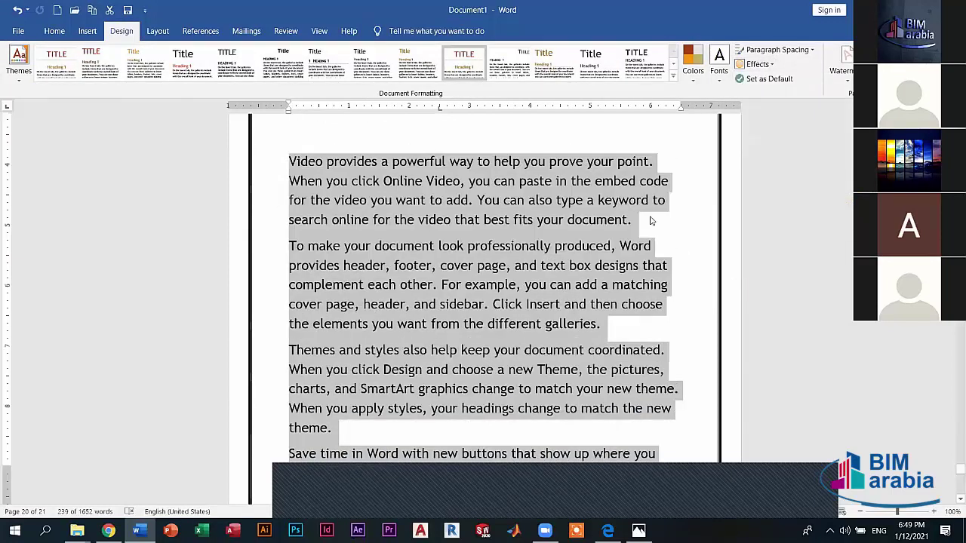
scroll(608, 266, "down", 5)
Draw a pie shape in the middle of blank page 21.
scroll(608, 265, "down", 3)
scroll(491, 249, "down", 3)
left_click(390, 230)
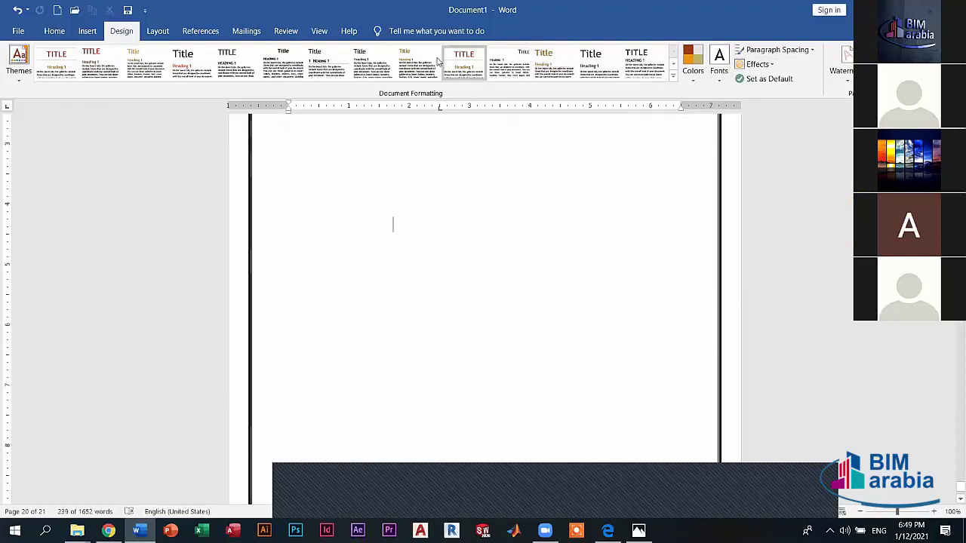
left_click(54, 32)
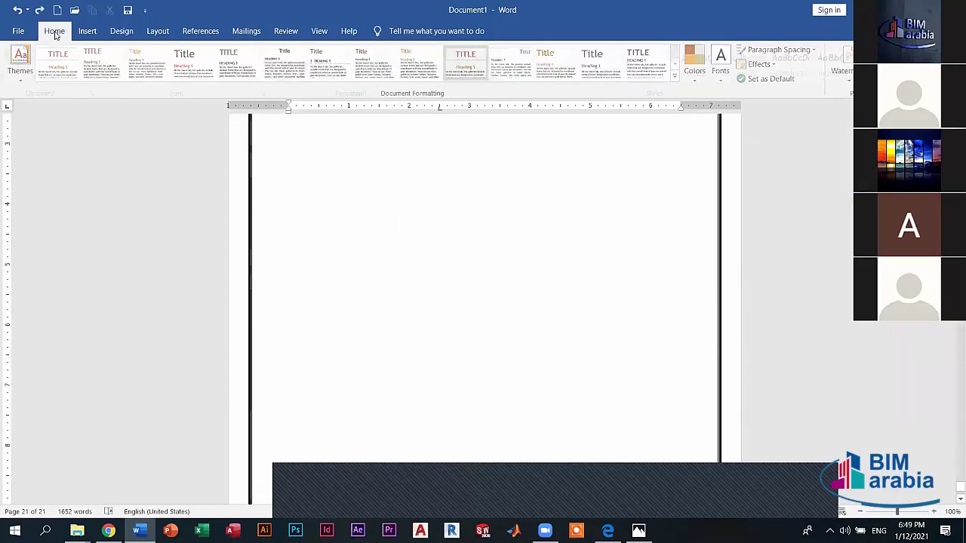
left_click(87, 31)
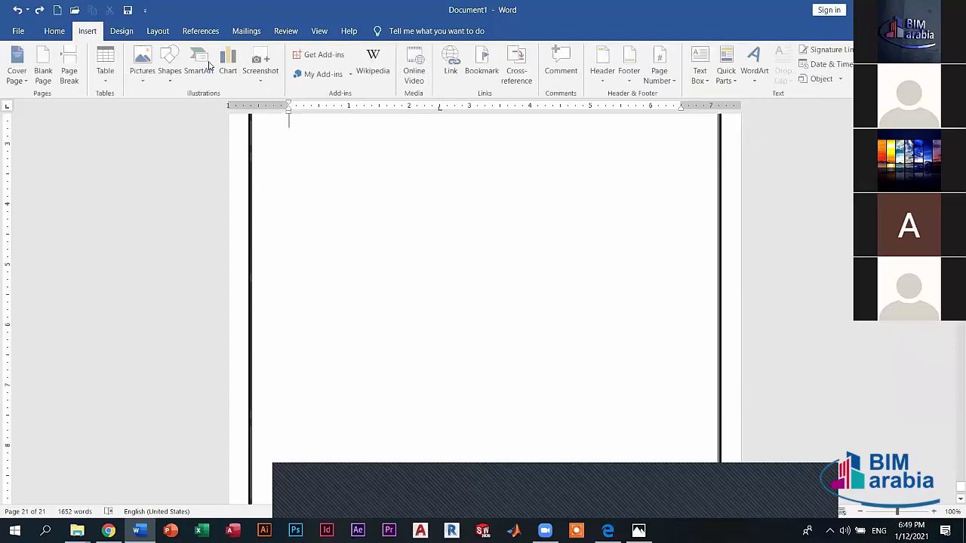
left_click(170, 72)
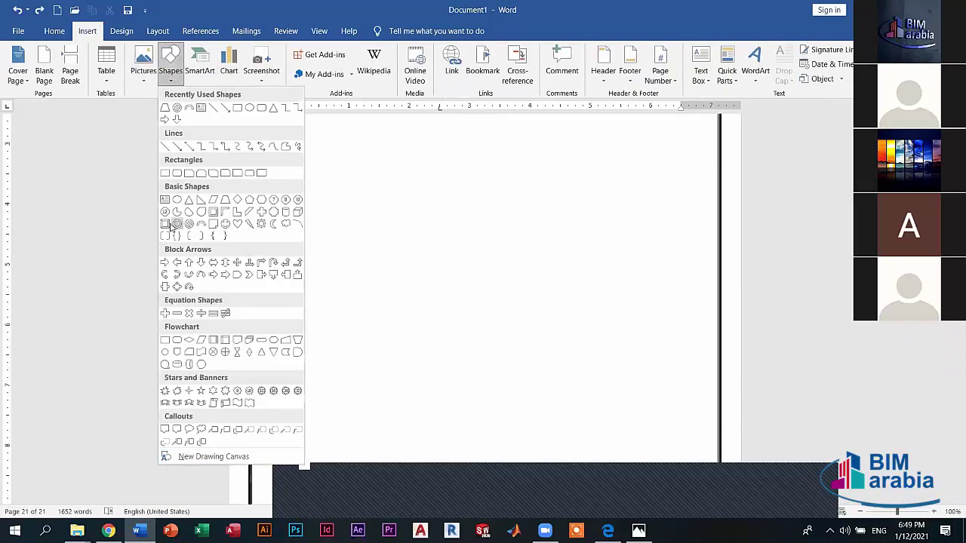
left_click(194, 217)
left_click_drag(371, 238, 458, 322)
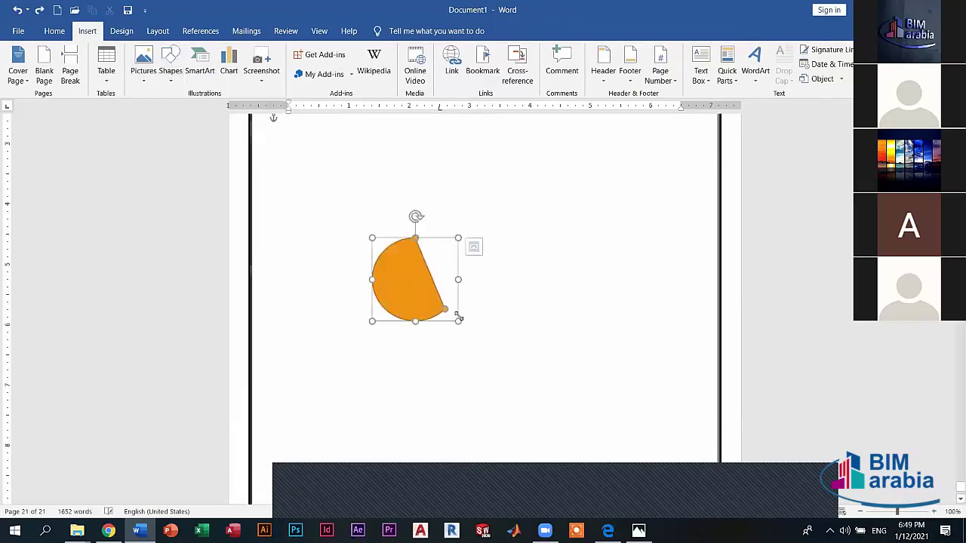
Style the pie with a pink gradient, then add an overlapping copy styled blue.
scroll(257, 60, "down", 1)
scroll(253, 59, "down", 1)
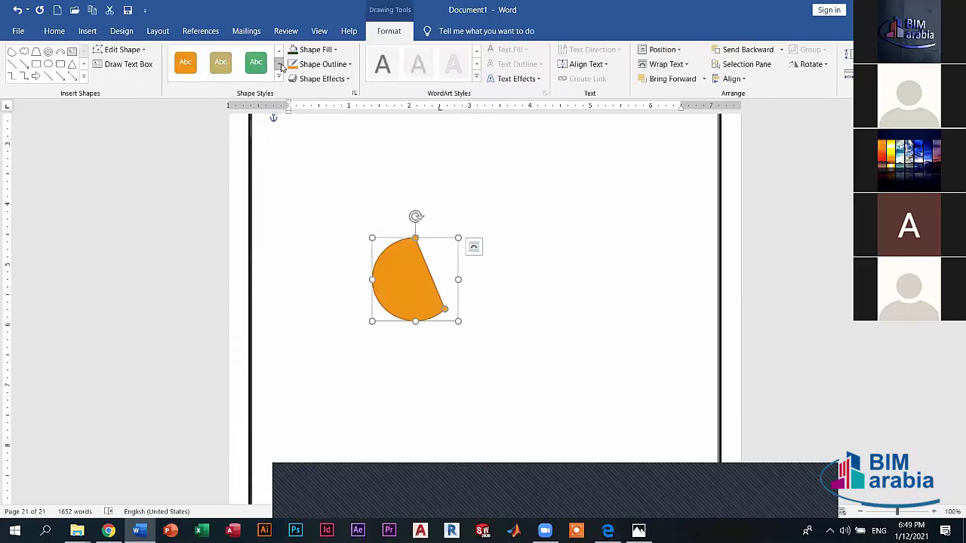
scroll(249, 57, "down", 1)
scroll(245, 55, "down", 1)
left_click(244, 56)
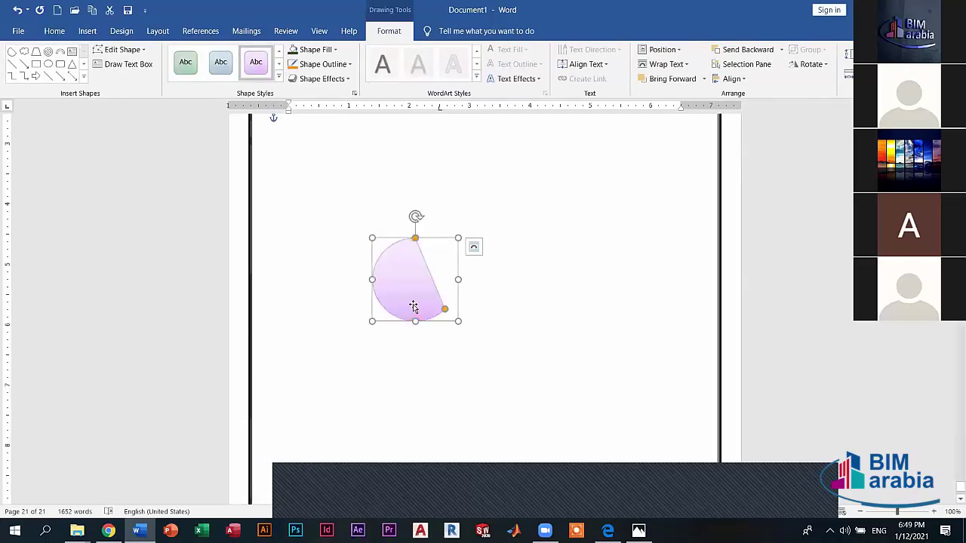
mouse_move(415, 306)
left_mouse_down("ctrl")
mouse_move(455, 279)
mouse_move(445, 272)
left_mouse_up("ctrl")
left_click(220, 62)
left_click(543, 358)
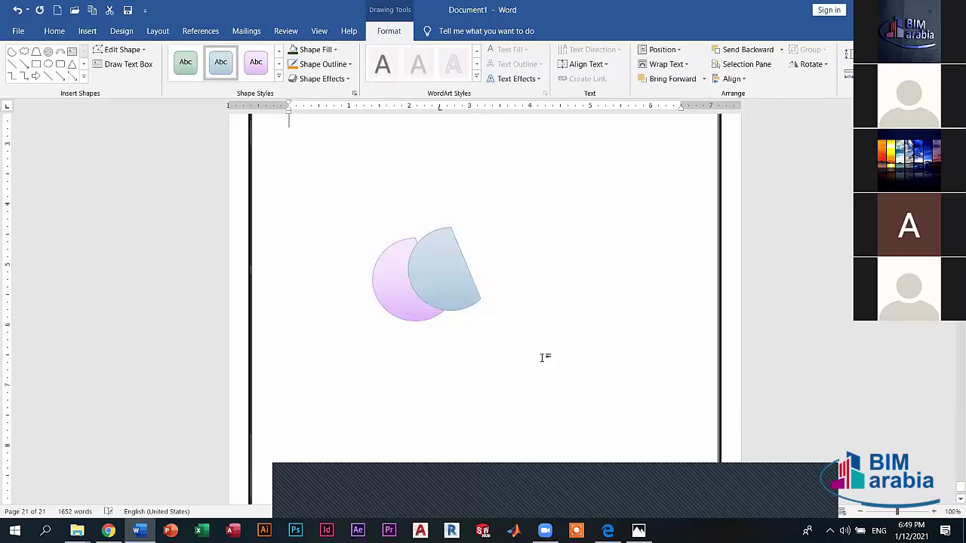
Select both the pink and blue shapes and group them into one object.
left_click(87, 31)
left_click(434, 260)
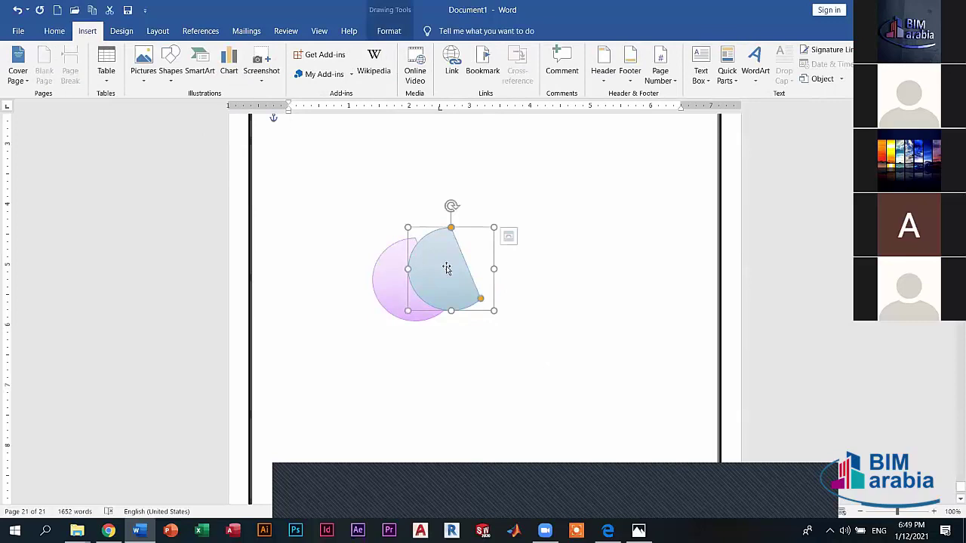
left_click(393, 289, "shift")
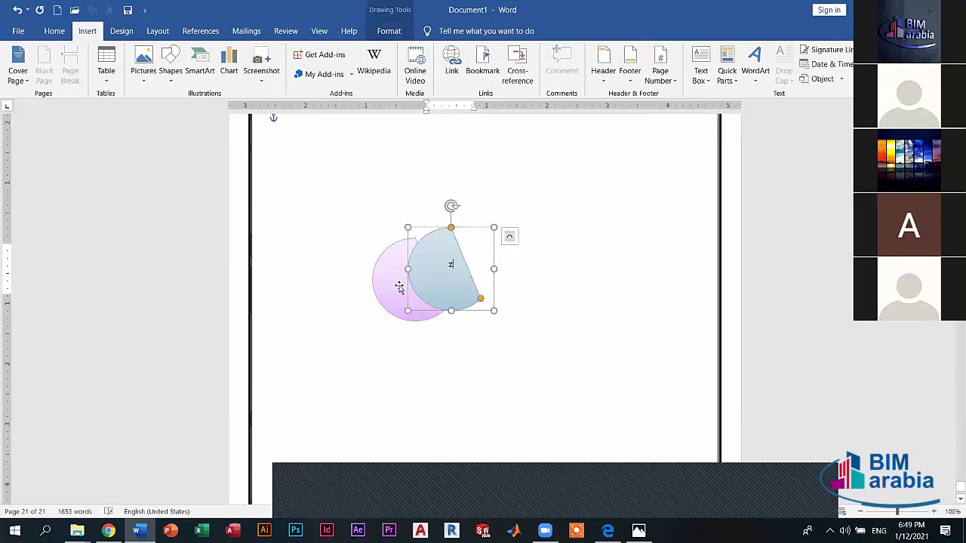
left_click(478, 264)
left_click(450, 263)
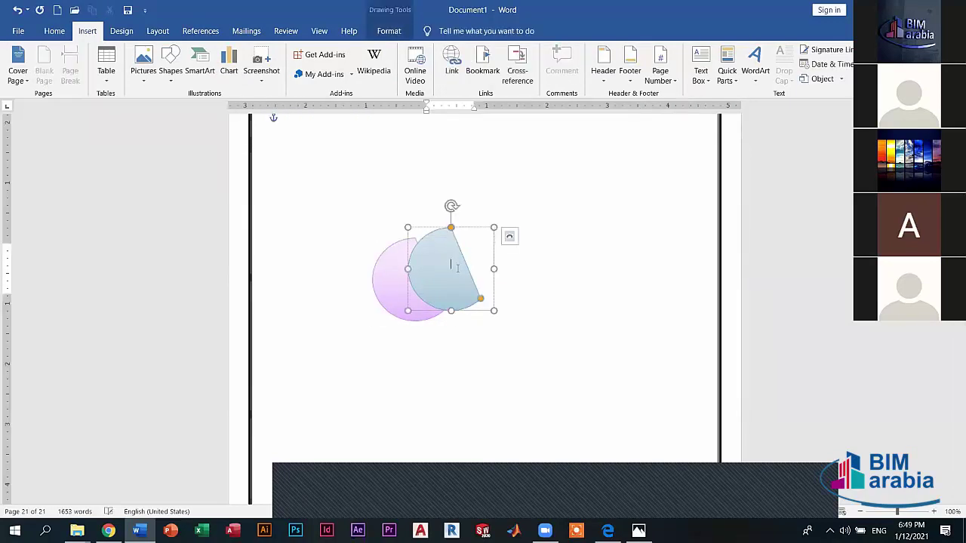
left_click(400, 303, "shift")
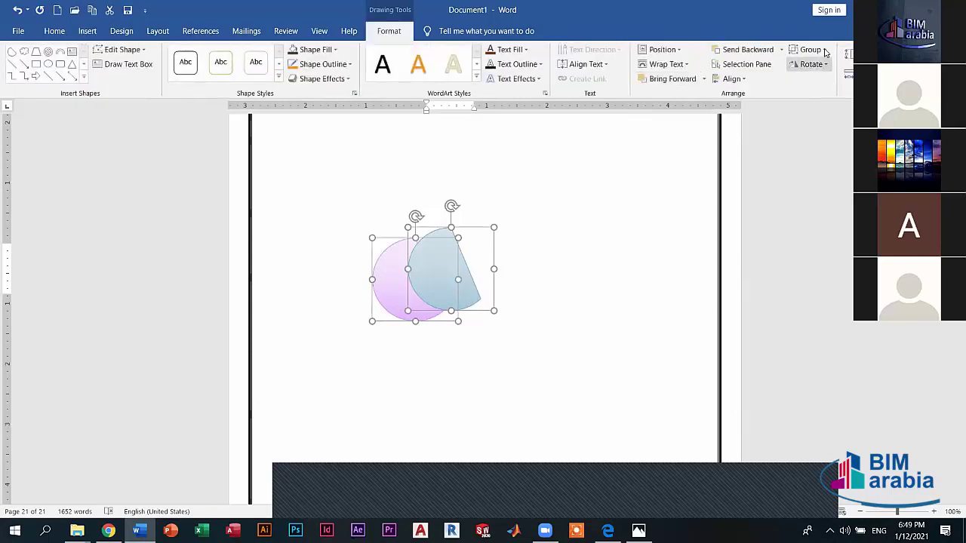
left_click(518, 233)
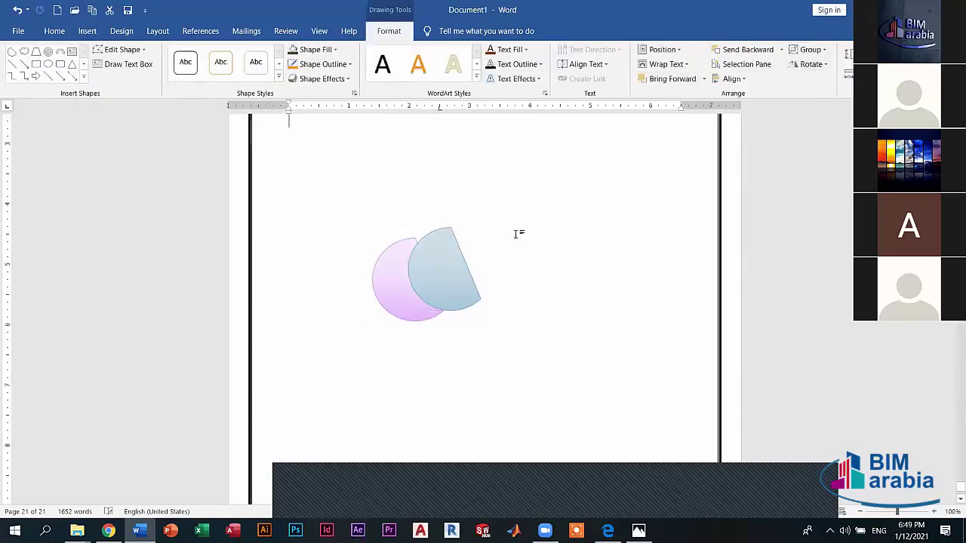
left_click(397, 287)
left_click(89, 32)
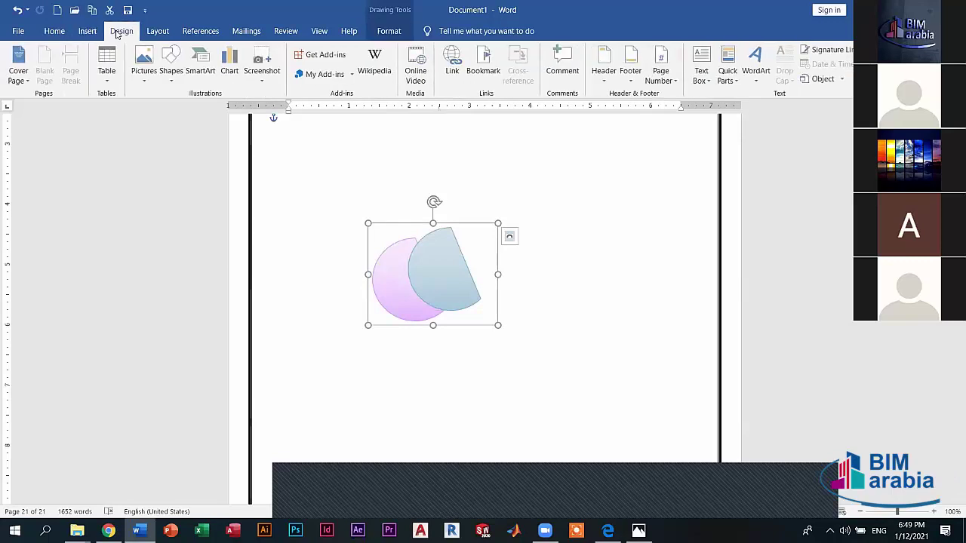
left_click(122, 31)
Make the current design the default for new documents.
left_click(757, 64)
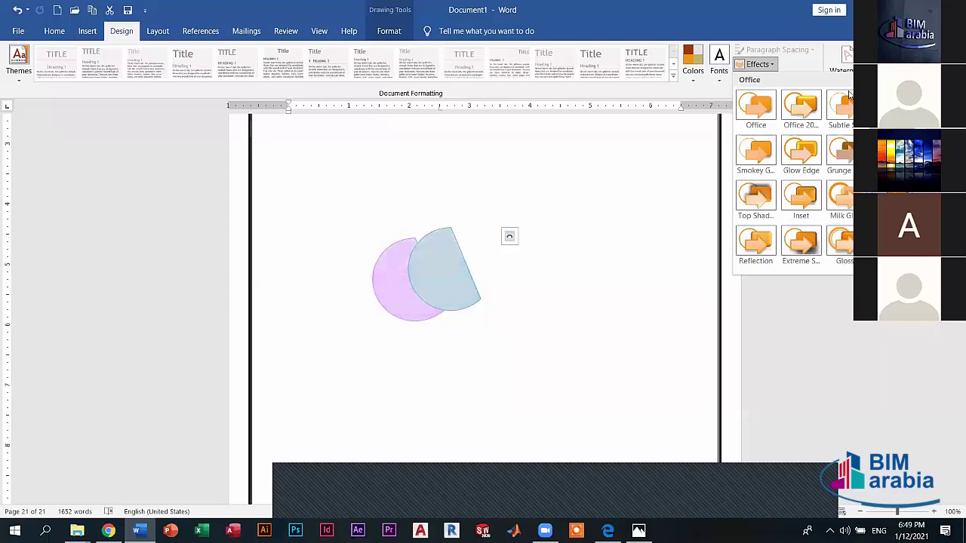
left_click(646, 209)
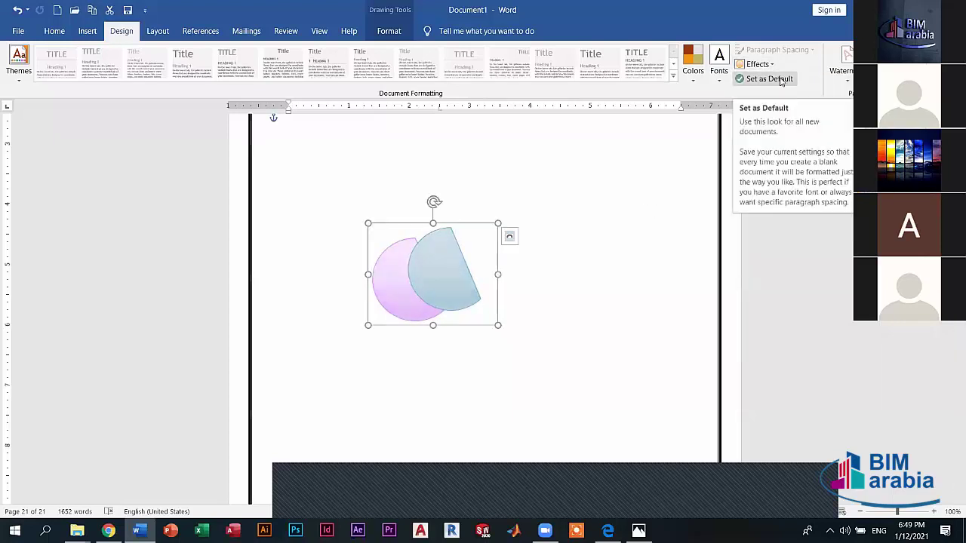
left_click(776, 83)
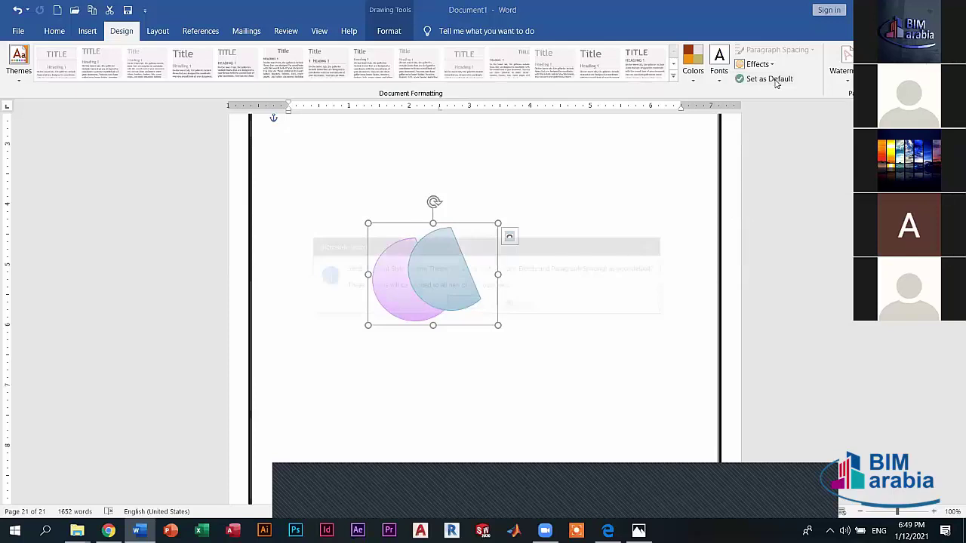
left_click(455, 303)
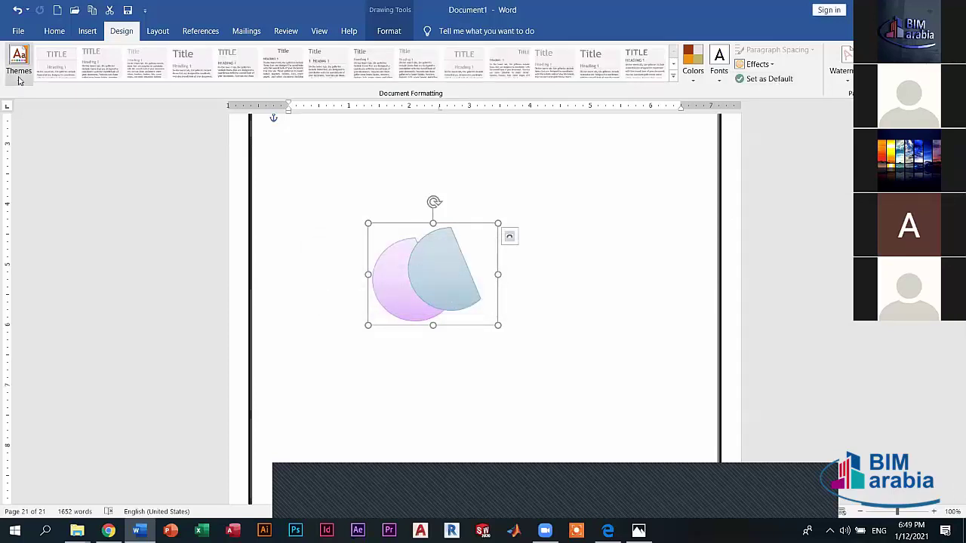
Delete the grouped pink-and-blue pie shapes and bring up the watermark gallery.
left_click(85, 32)
left_click(56, 32)
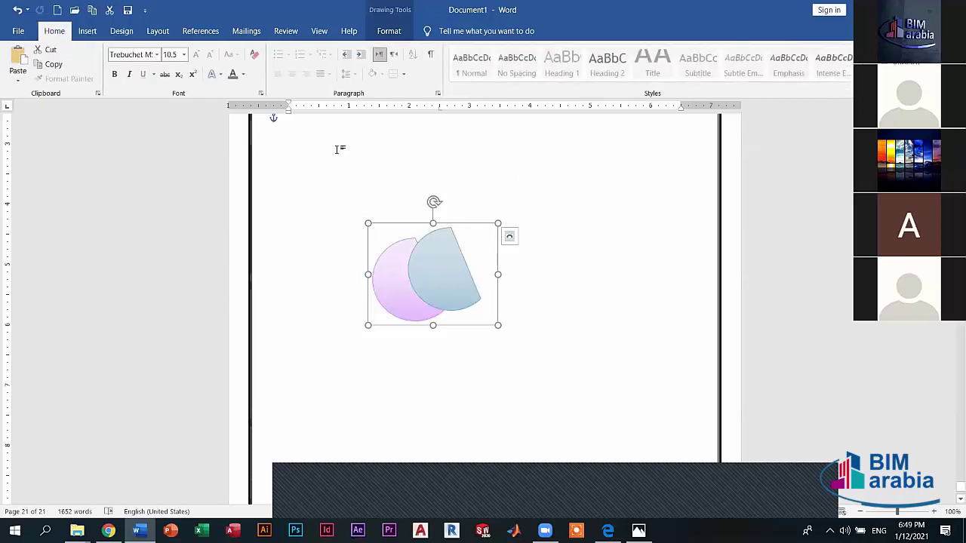
left_click(388, 31)
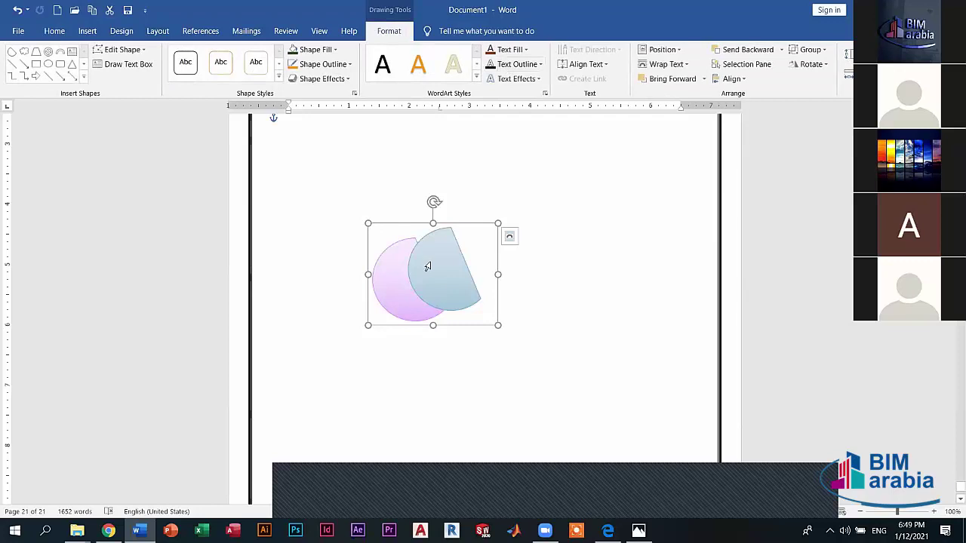
key("Delete")
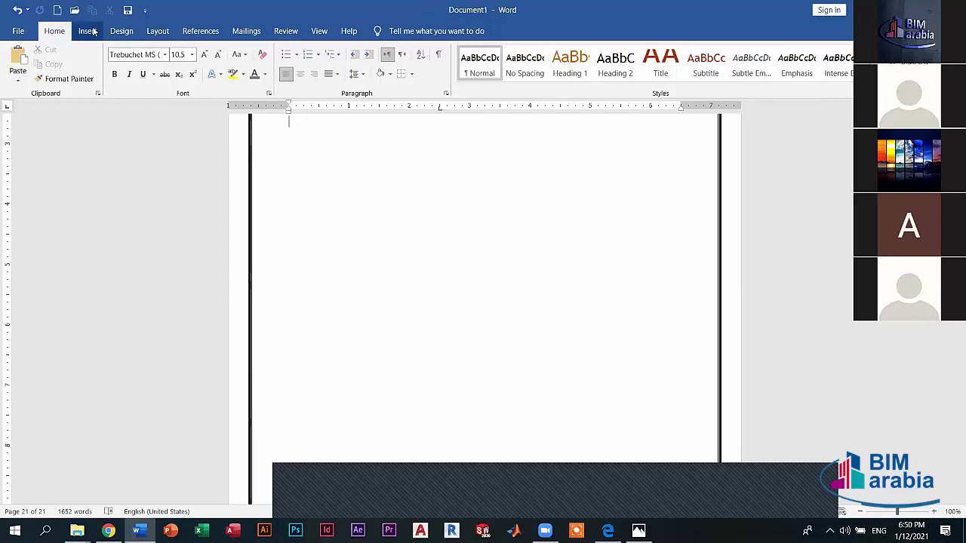
left_click(121, 31)
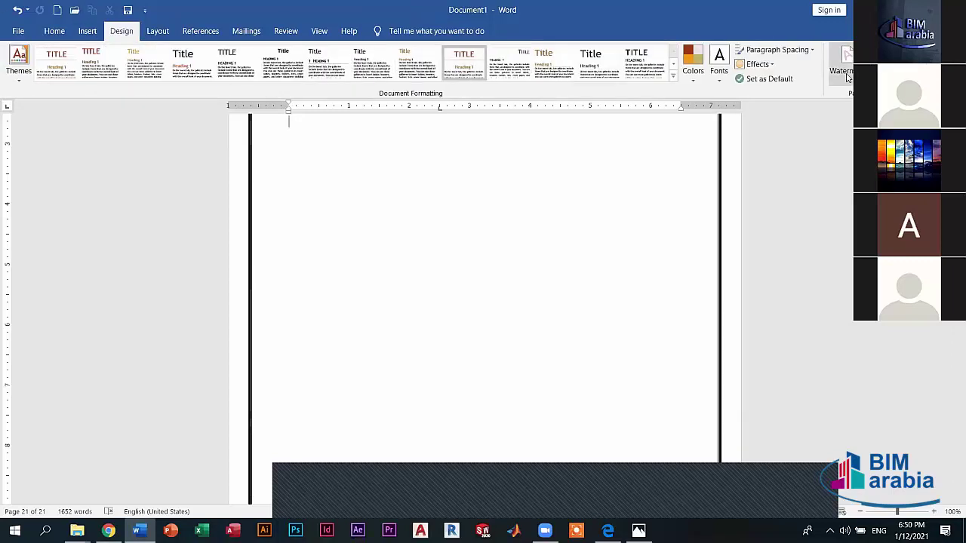
left_click(845, 72)
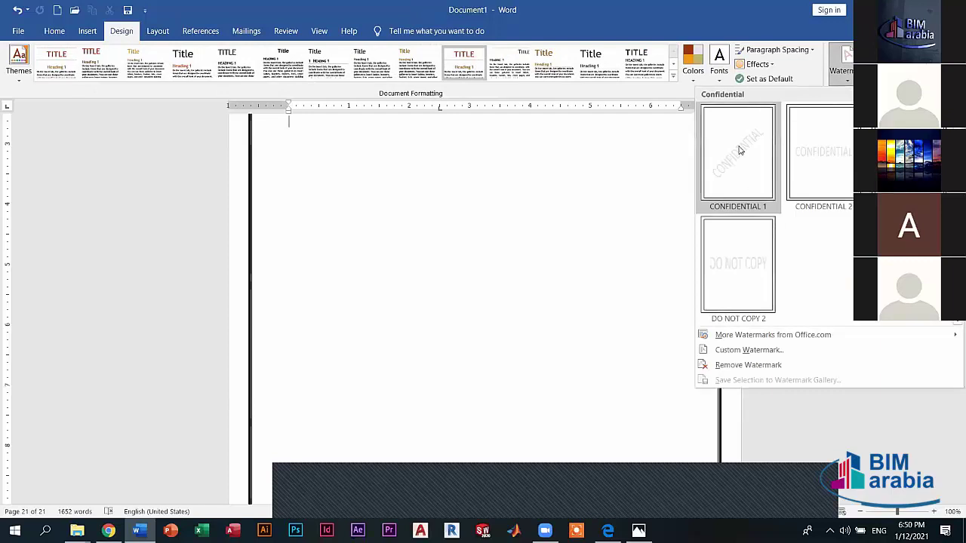
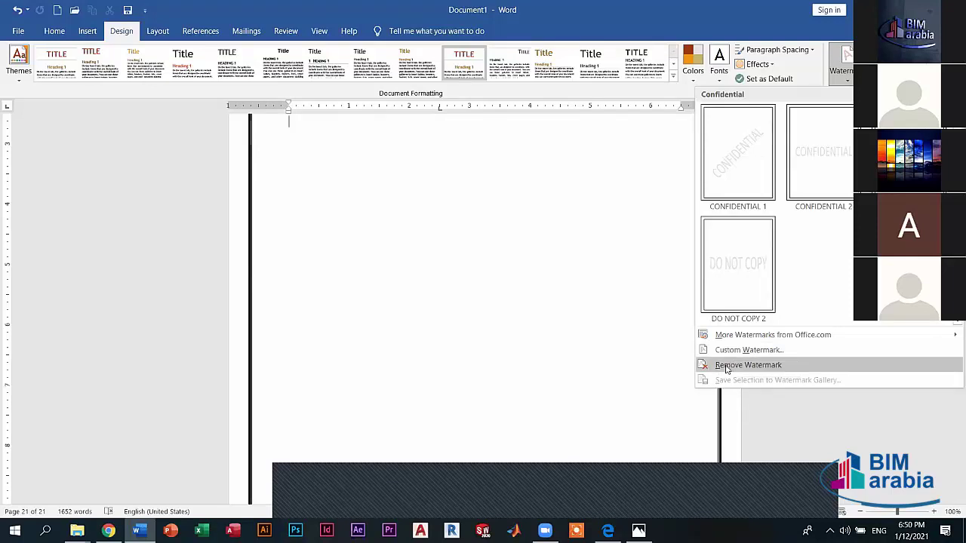
Insert Screenshot (2).png as a washed-out picture watermark scaled to Auto.
left_click(746, 351)
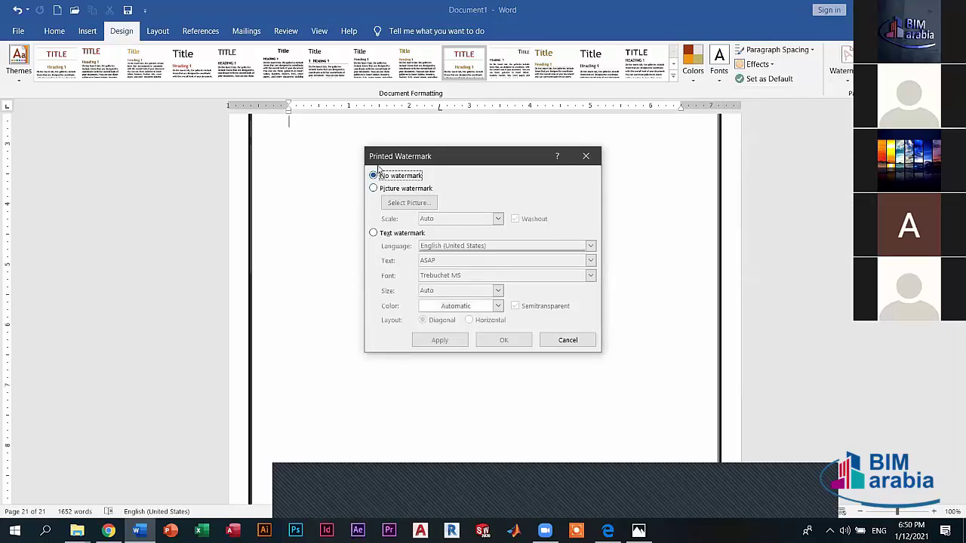
left_click(373, 189)
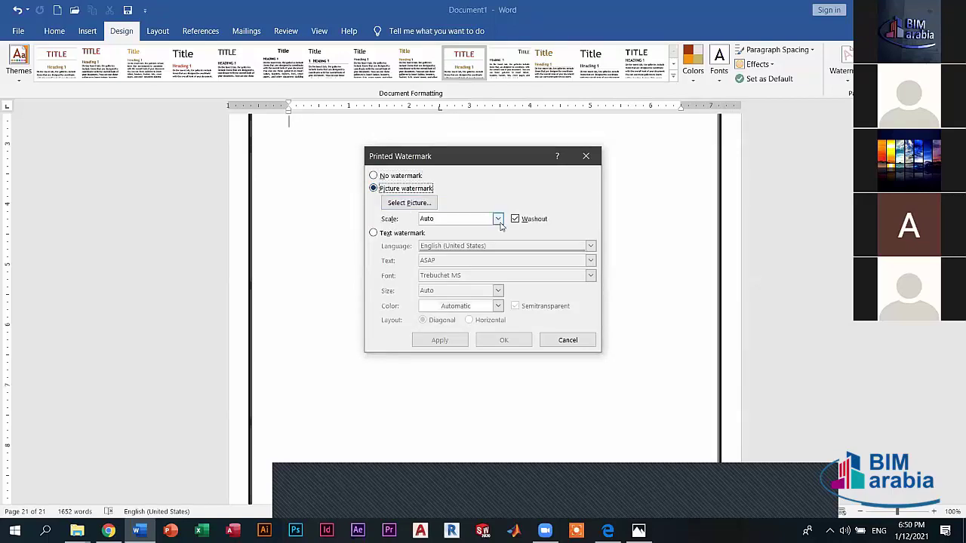
left_click(498, 220)
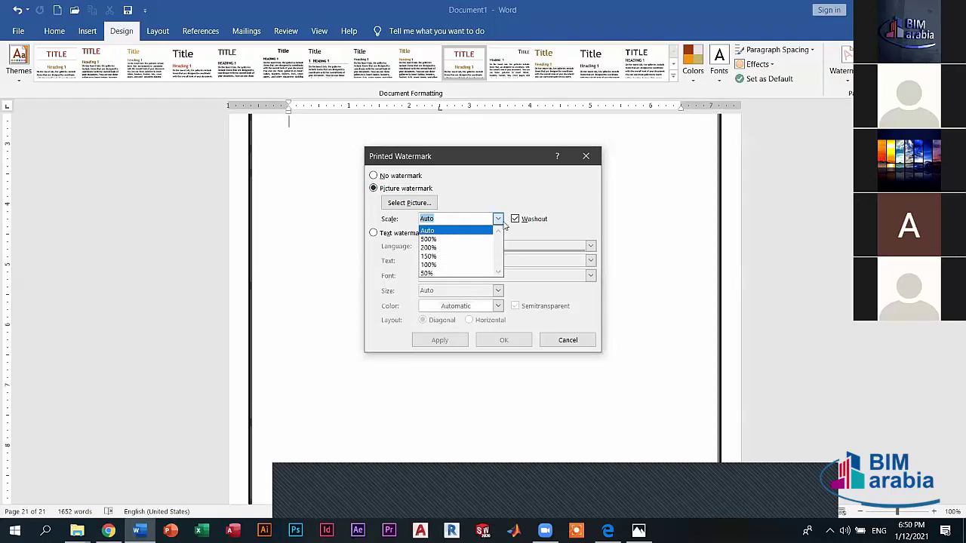
left_click(427, 218)
left_click(420, 202)
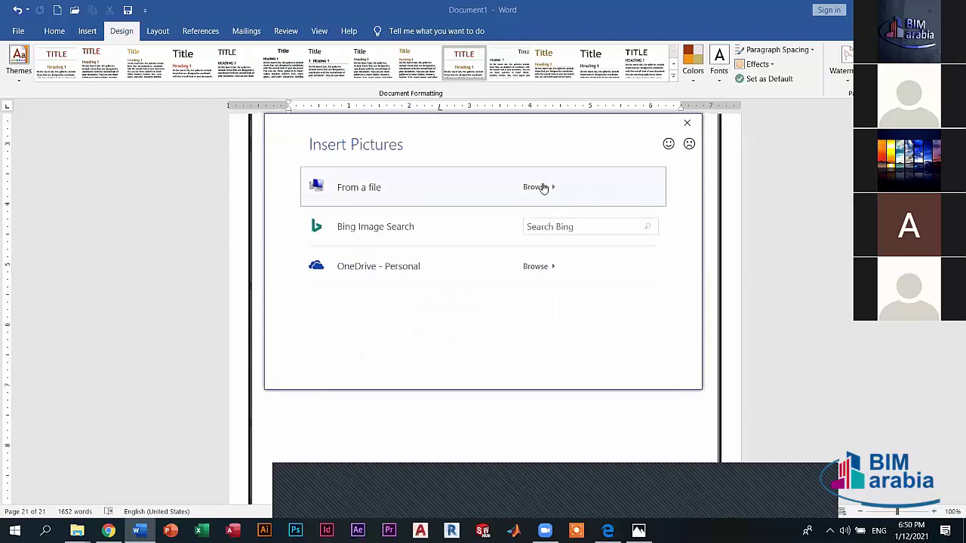
left_click(543, 187)
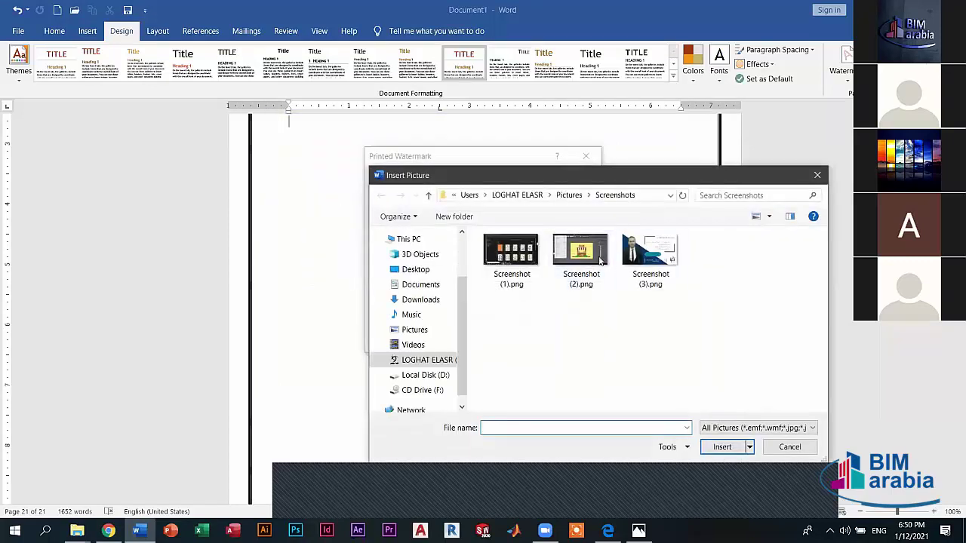
left_click(581, 253)
left_click(722, 447)
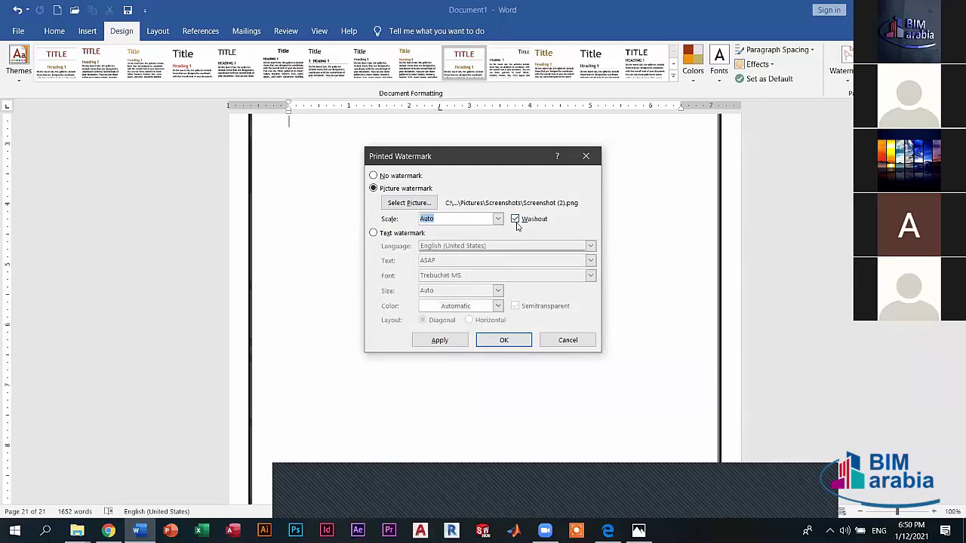
left_click(505, 340)
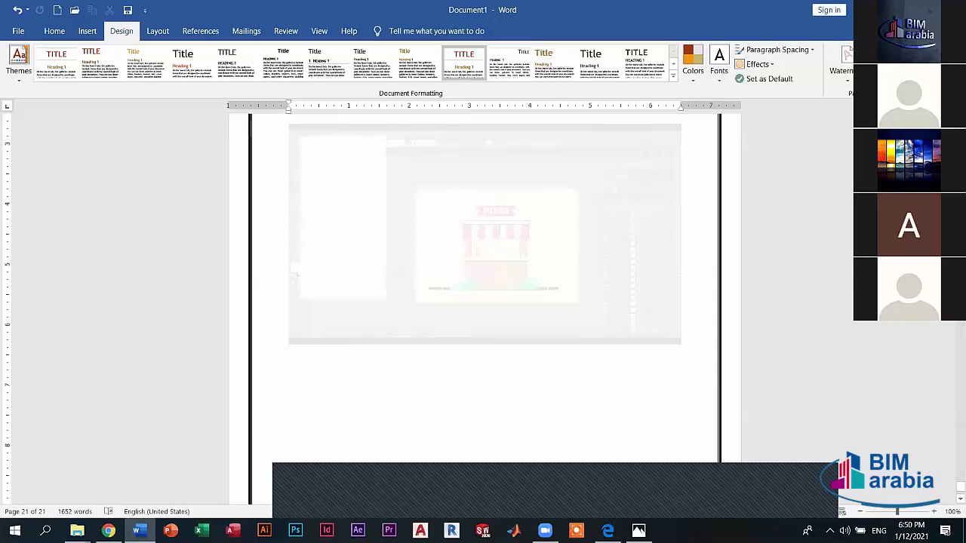
Preview the picture watermark without washout, reapply it washed out, then select the Text watermark option.
left_click(840, 70)
left_click(559, 219)
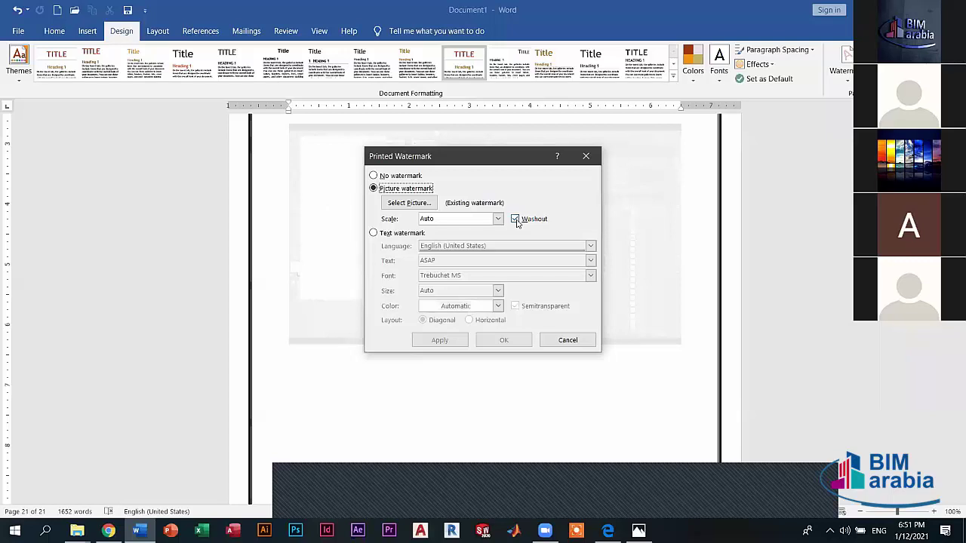
left_click(515, 219)
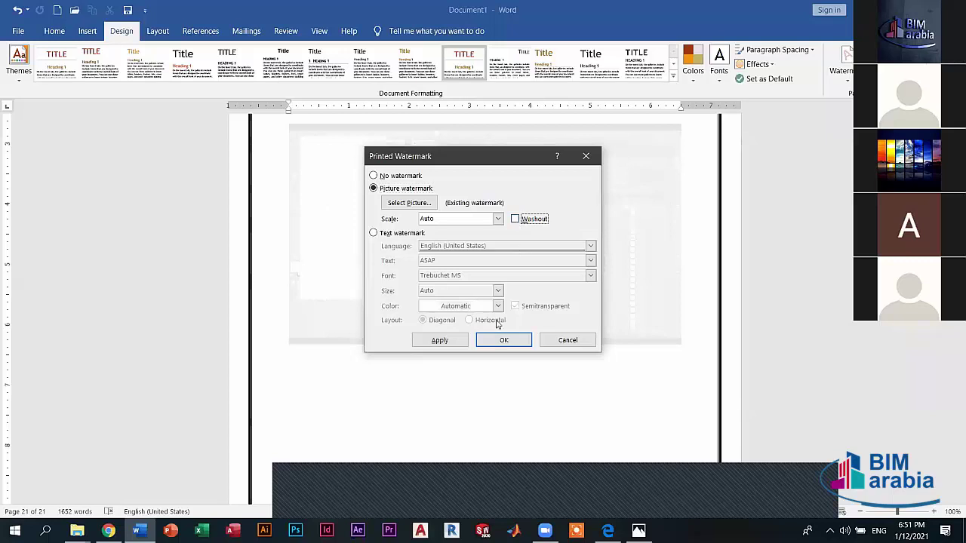
left_click(432, 340)
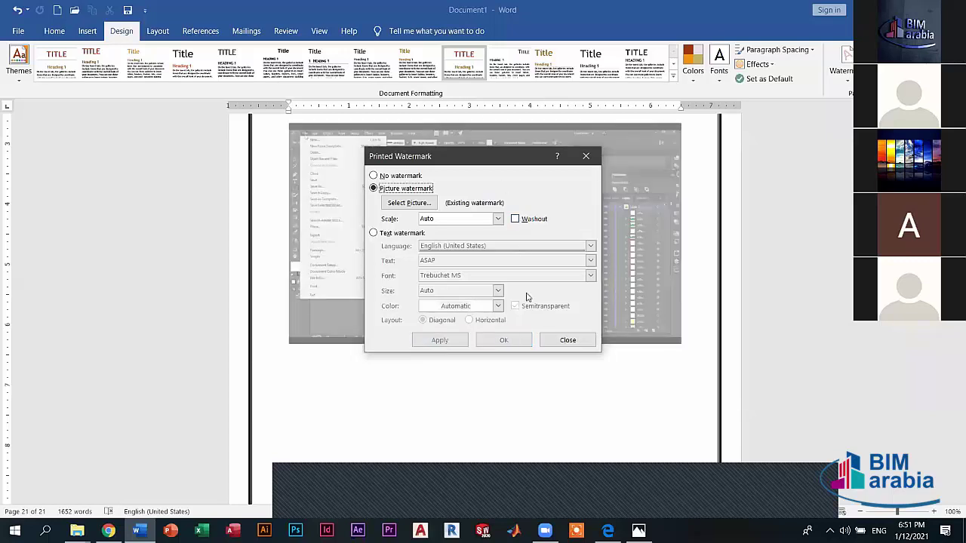
left_click(515, 218)
left_click(438, 339)
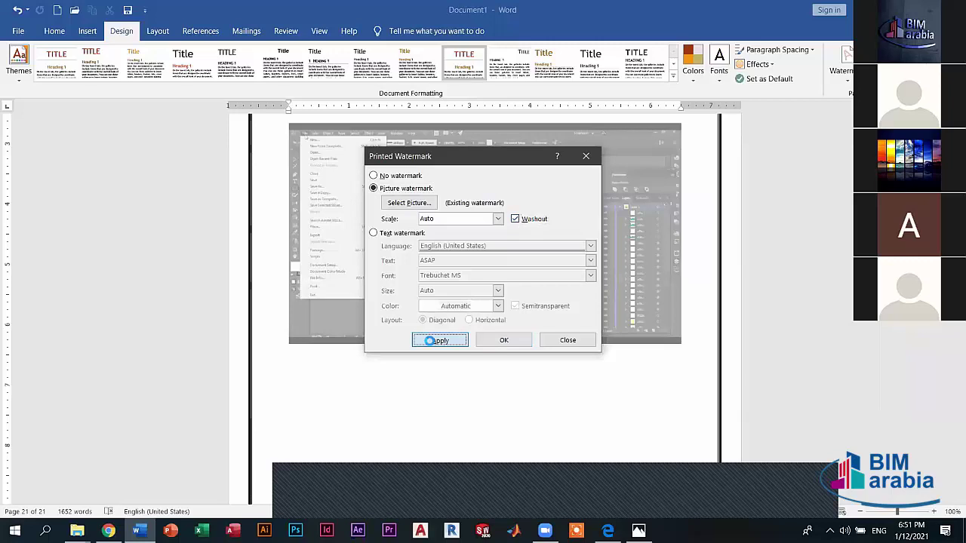
left_click(373, 178)
left_click(377, 234)
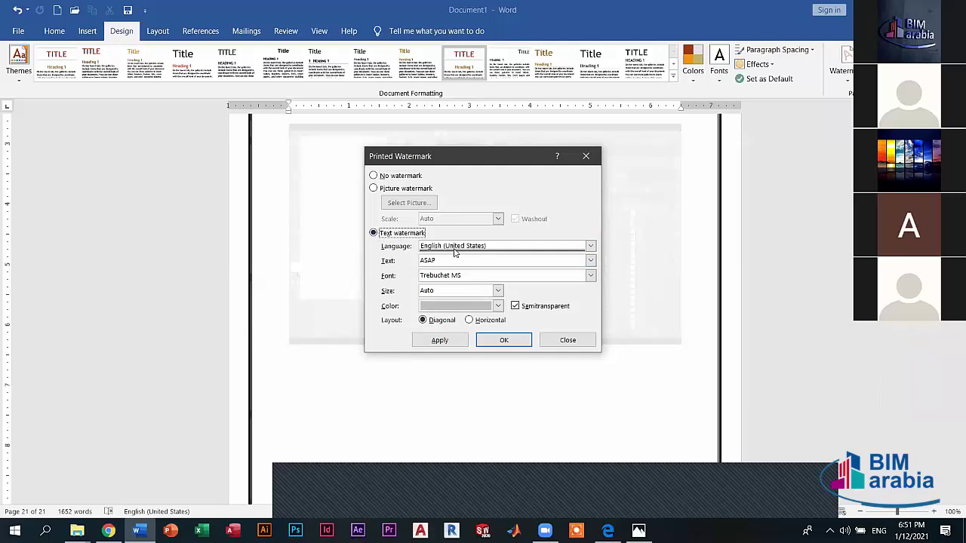
Keep English (United States) and replace the ASAP sample text with the author's name.
left_click(591, 247)
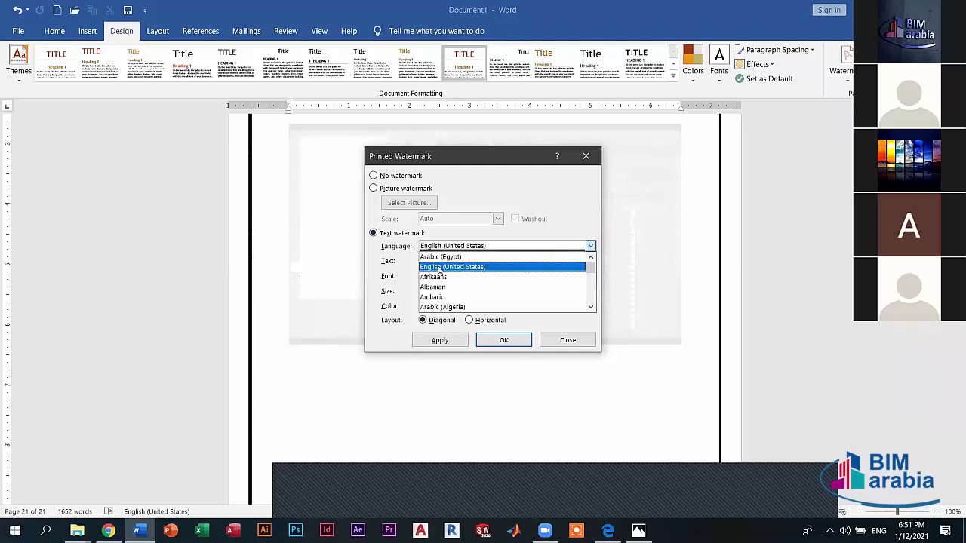
left_click(439, 268)
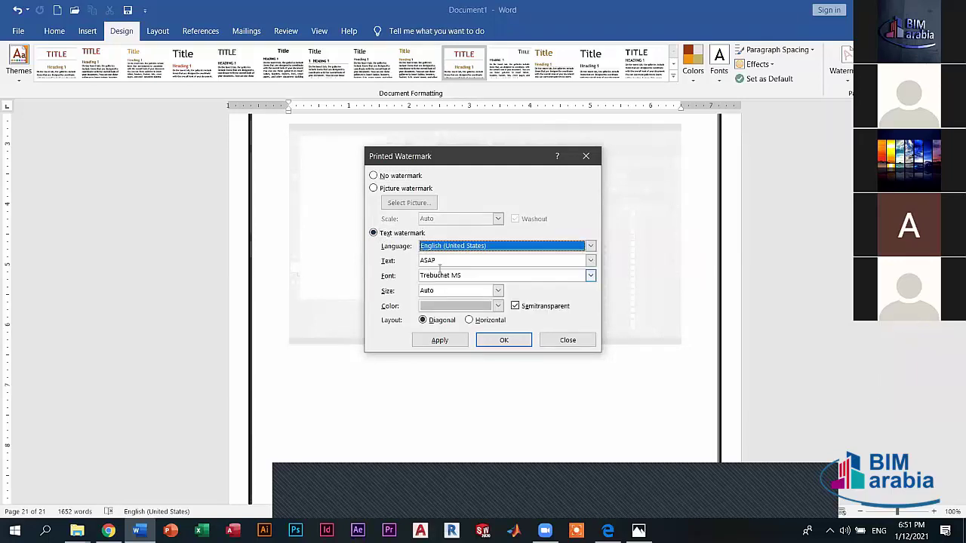
left_click(555, 261)
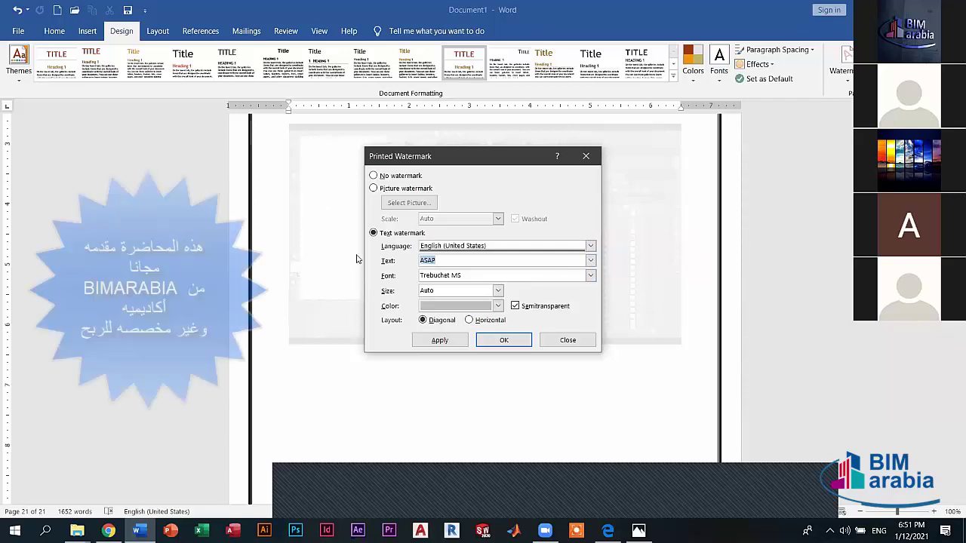
type("Mohamed Ra")
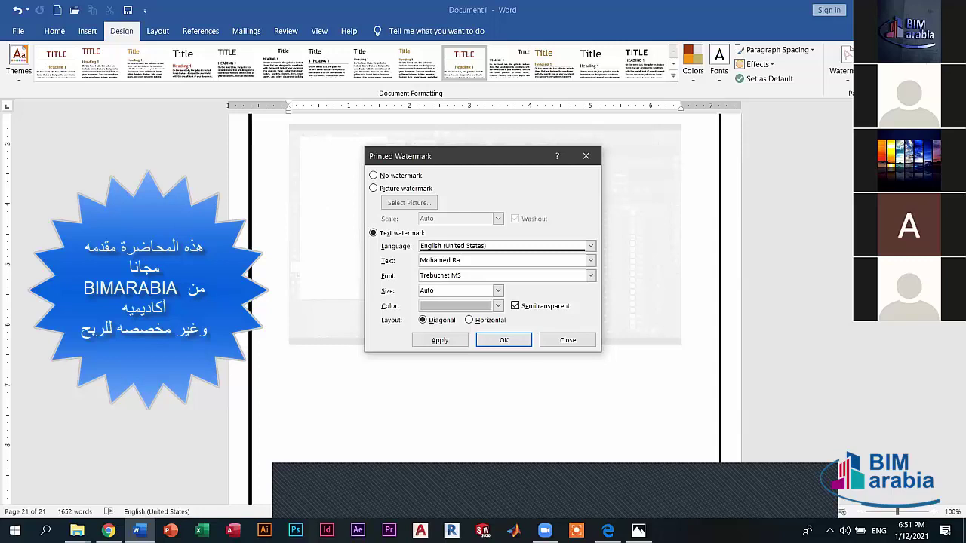
type("madan")
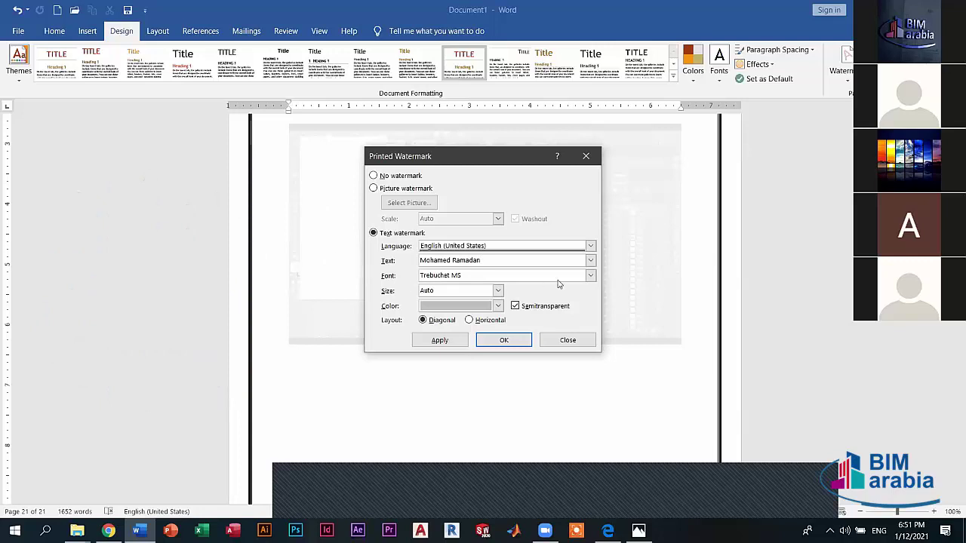
Set the watermark text to Yu Gothic UI Semibold, size 90, dark red.
left_click(590, 279)
scroll(460, 310, "down", 5)
left_click(445, 326)
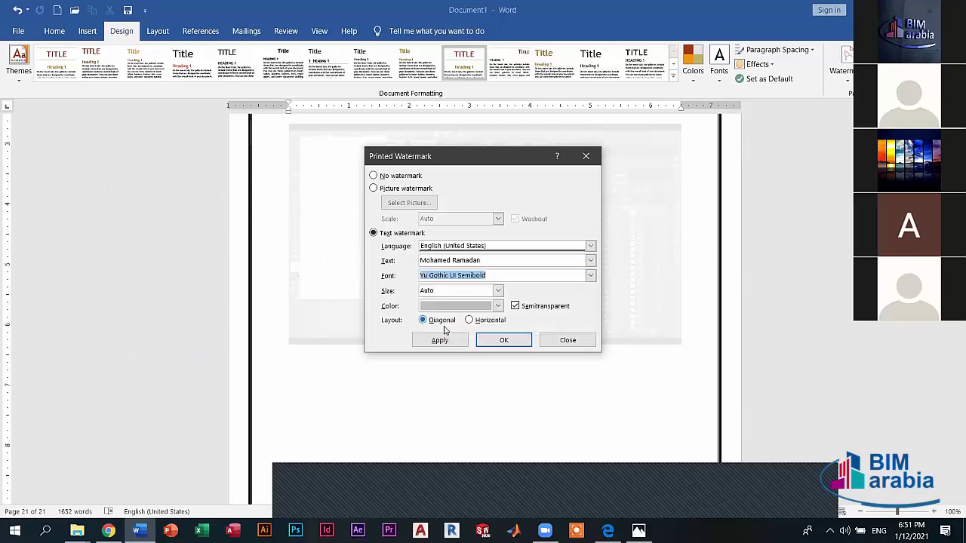
left_click(499, 291)
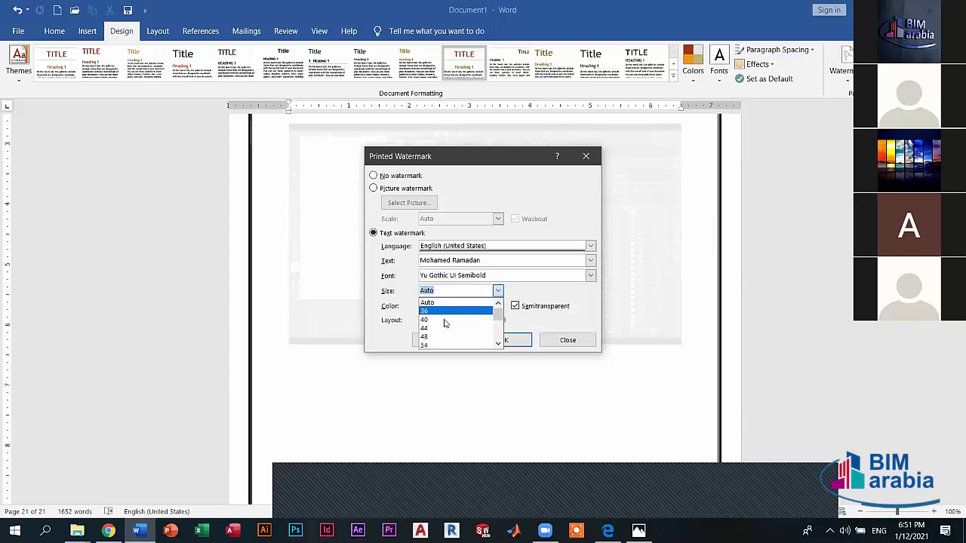
scroll(436, 332, "down", 3)
left_click(432, 311)
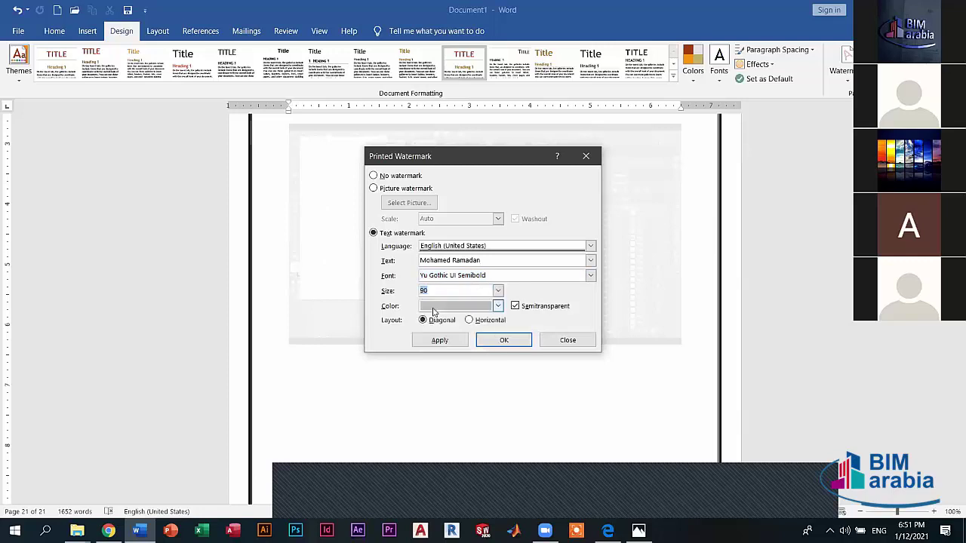
left_click(497, 306)
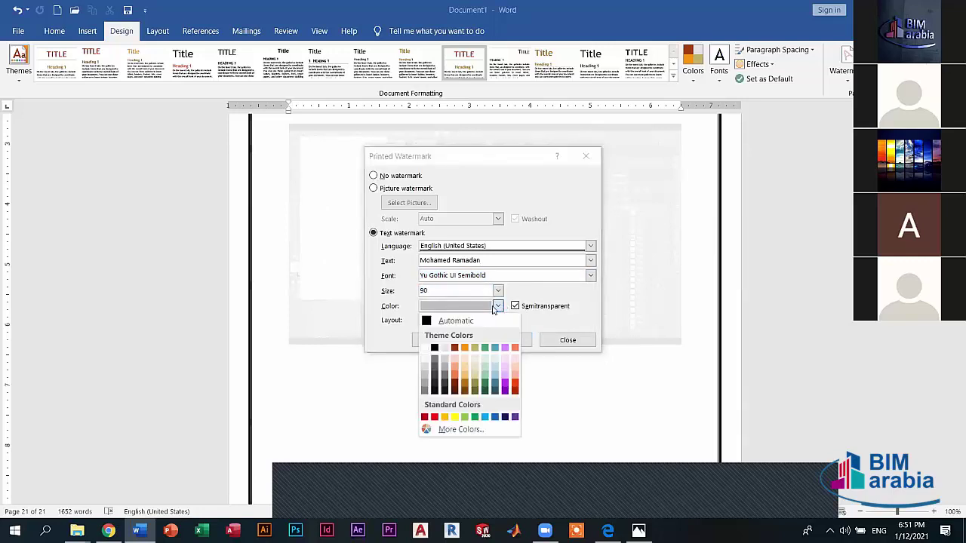
left_click(426, 418)
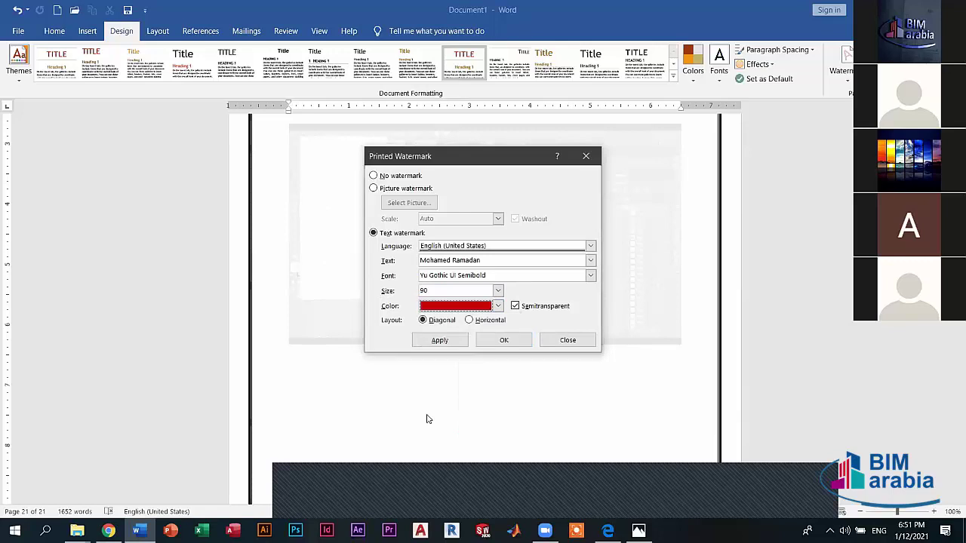
Preview the watermark laid out horizontally, then return it to the diagonal layout.
left_click(481, 322)
left_click(445, 340)
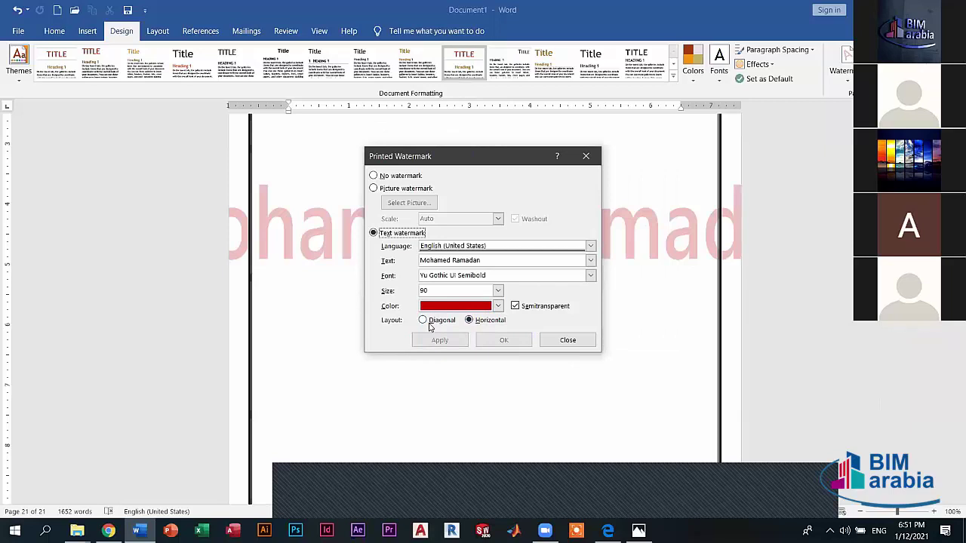
left_click(431, 323)
left_click(440, 340)
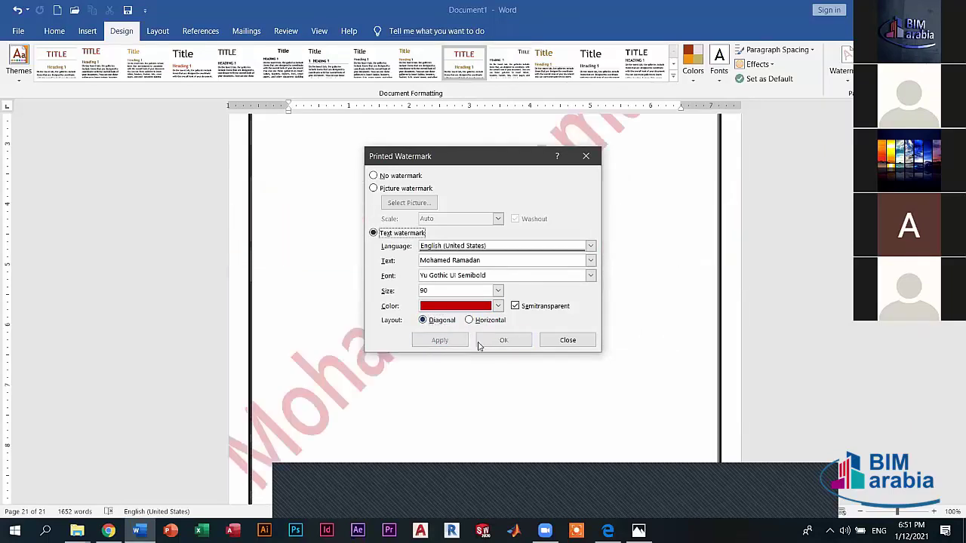
Reduce the watermark size to 80, then to 66, previewing each.
left_click(498, 291)
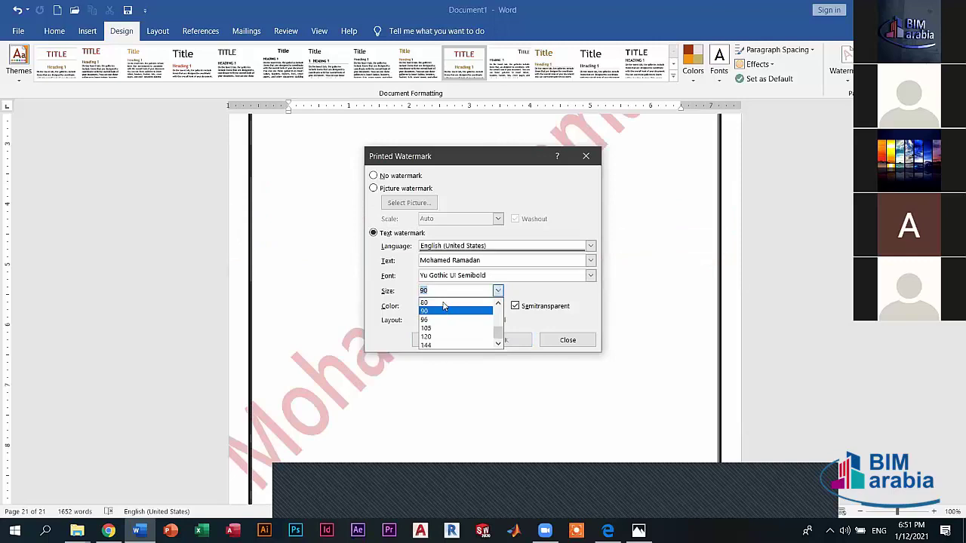
left_click(443, 302)
left_click(440, 340)
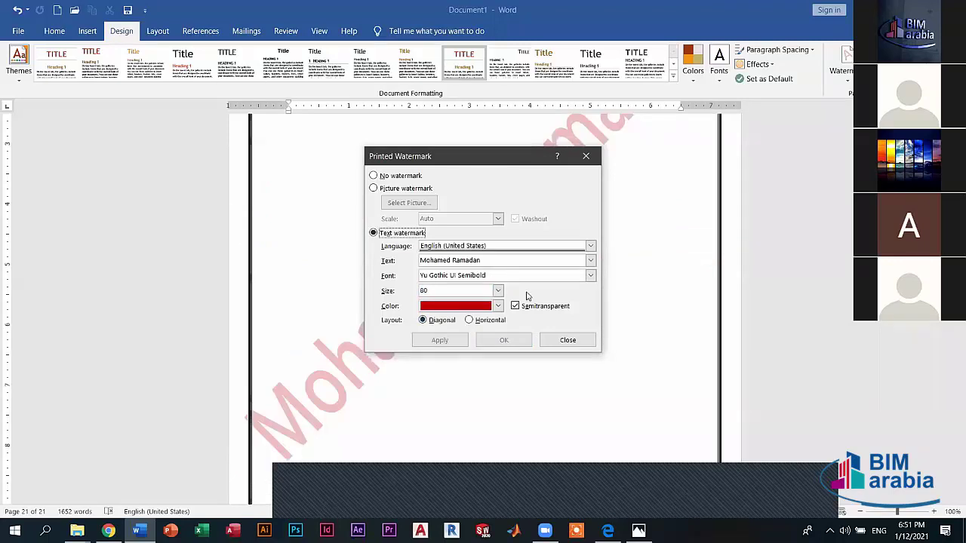
left_click(498, 291)
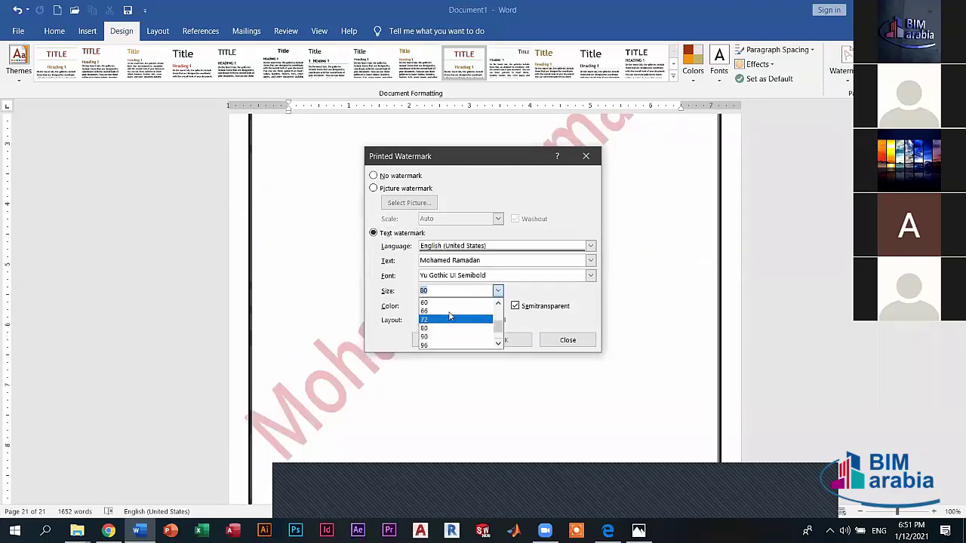
left_click(455, 331)
left_click(445, 340)
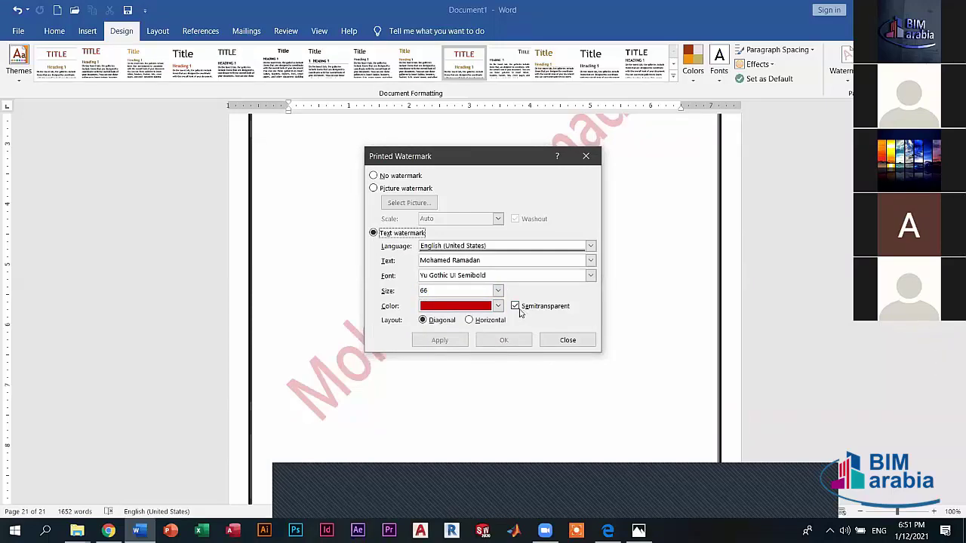
Preview the watermark opaque, then apply it semitransparent and close the dialog.
left_click(517, 307)
left_click(446, 341)
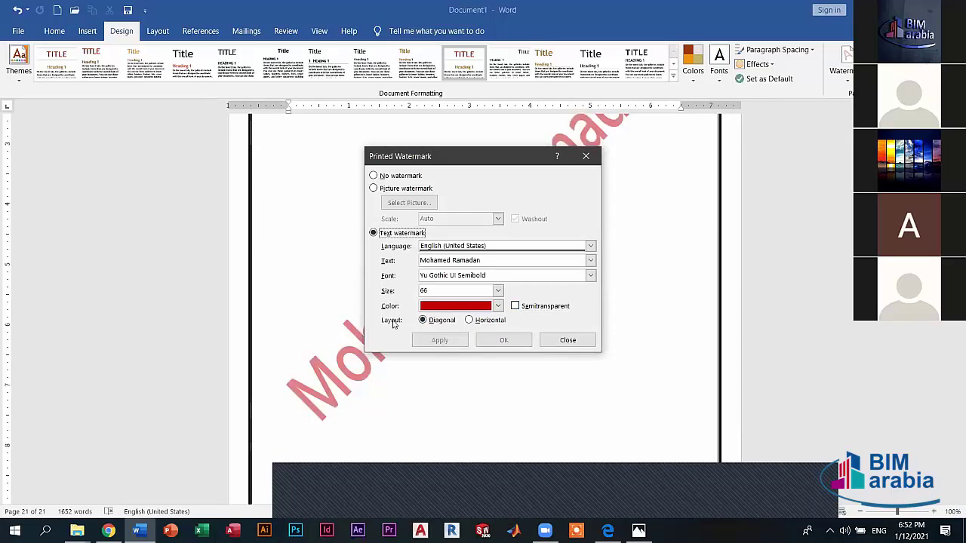
left_click(516, 306)
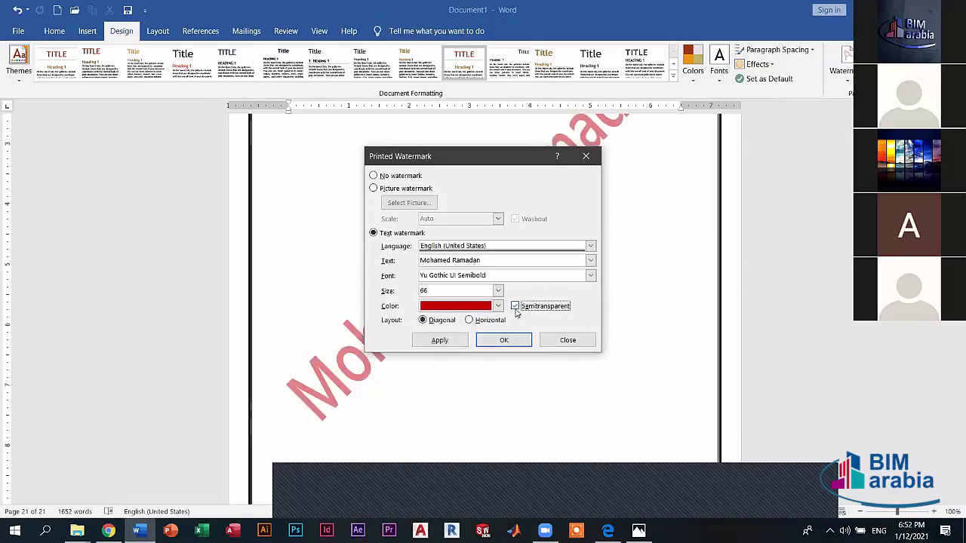
left_click(451, 340)
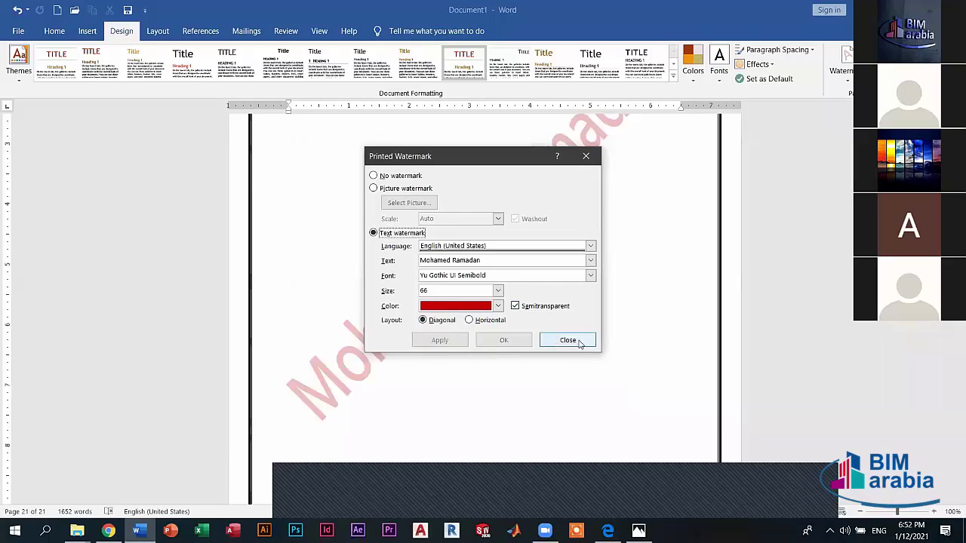
left_click(568, 340)
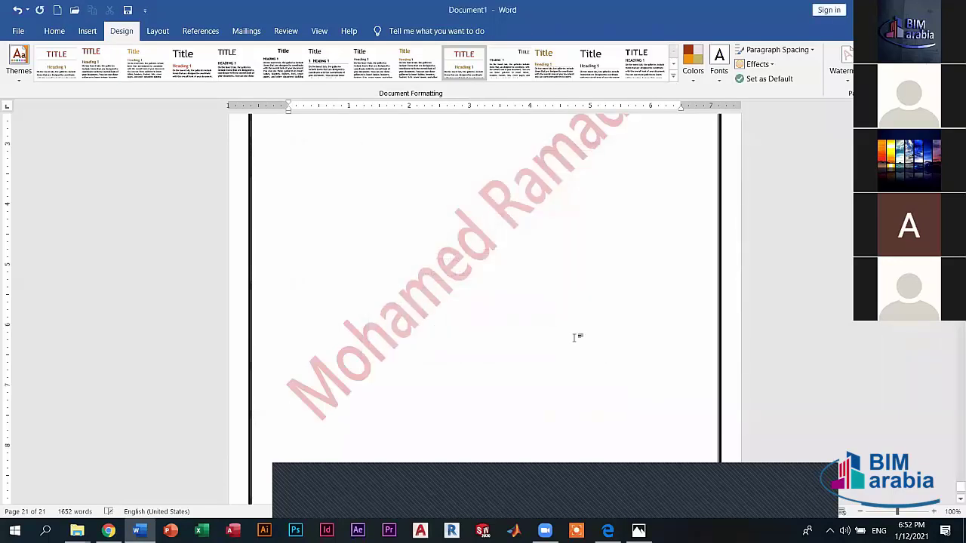
Reopen the custom watermark settings and dismiss them without changes.
left_click(839, 70)
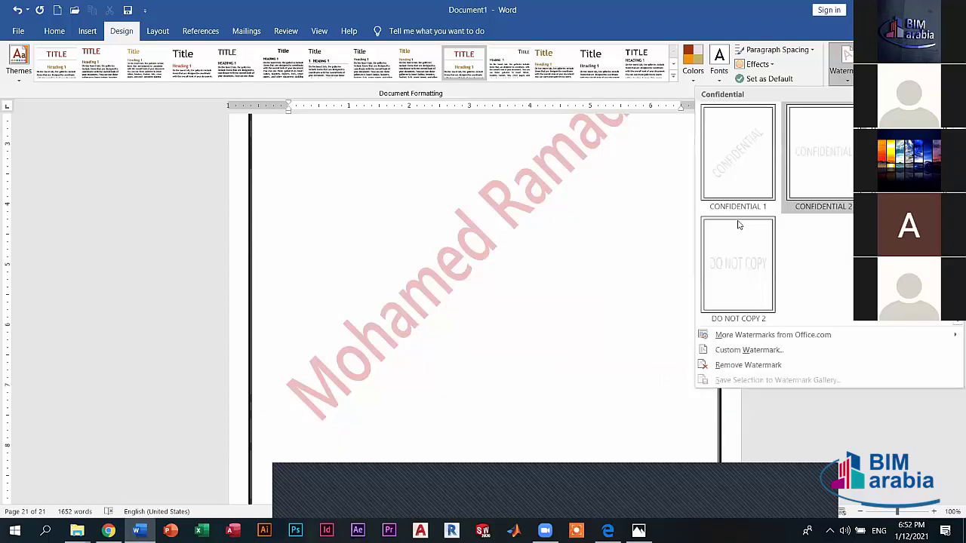
left_click(753, 350)
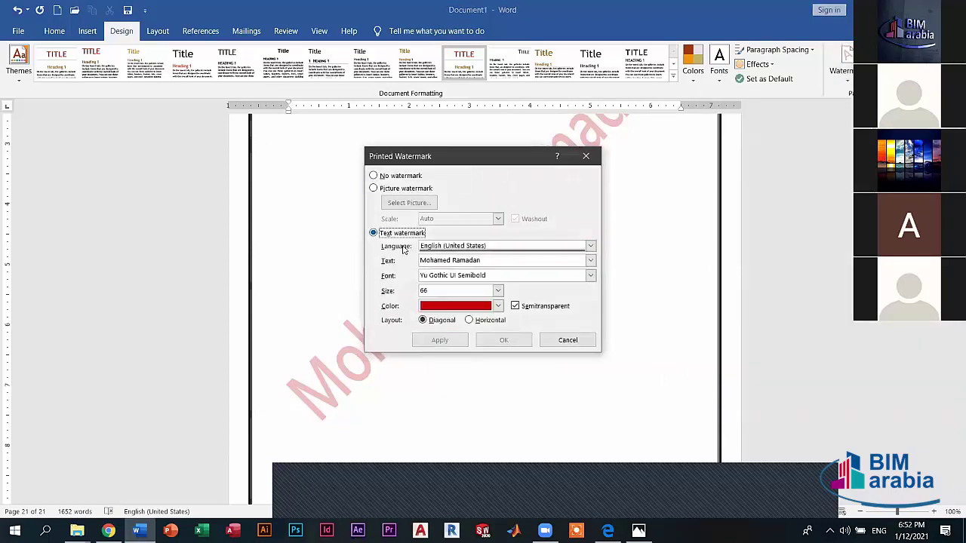
left_click(587, 157)
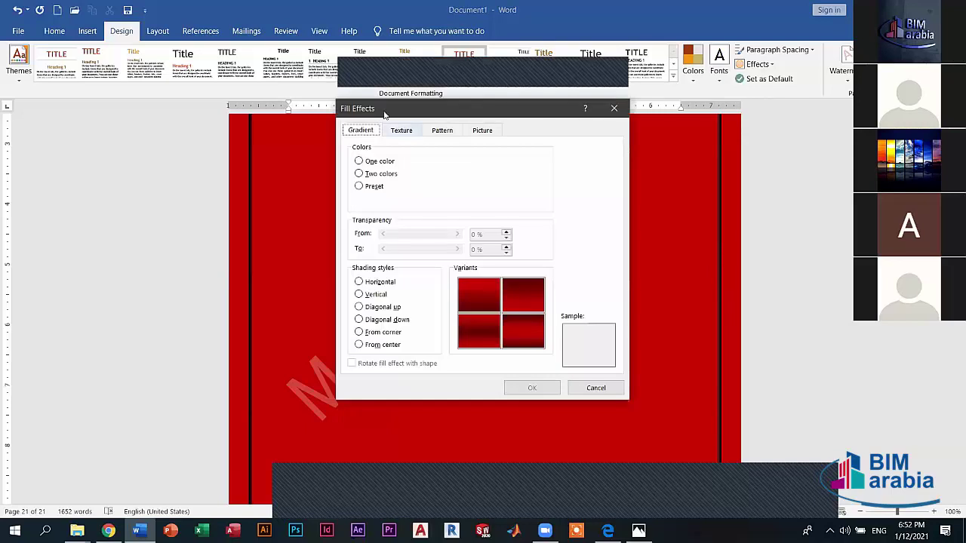
Choose a two-colour gradient fill with orange-red as Color 1.
left_click_drag(394, 111, 414, 132)
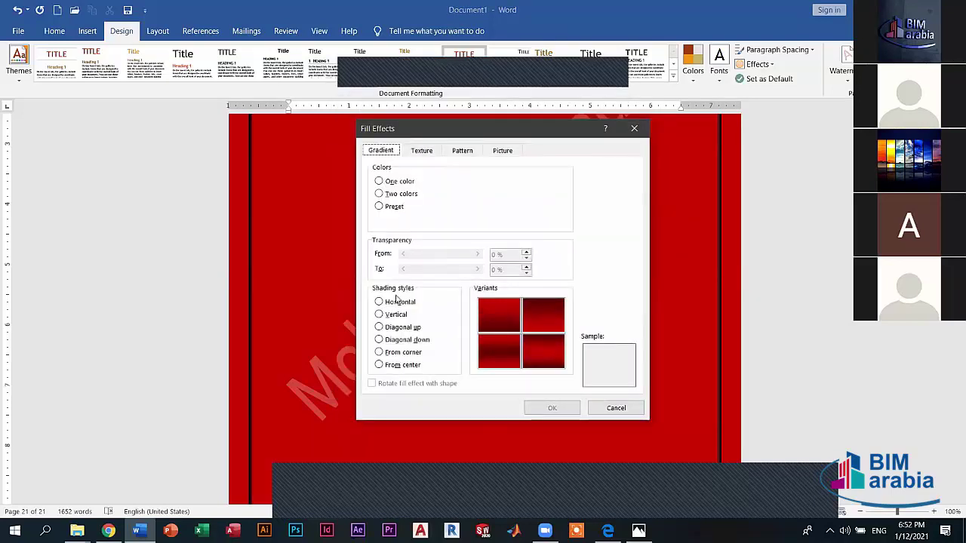
left_click(381, 183)
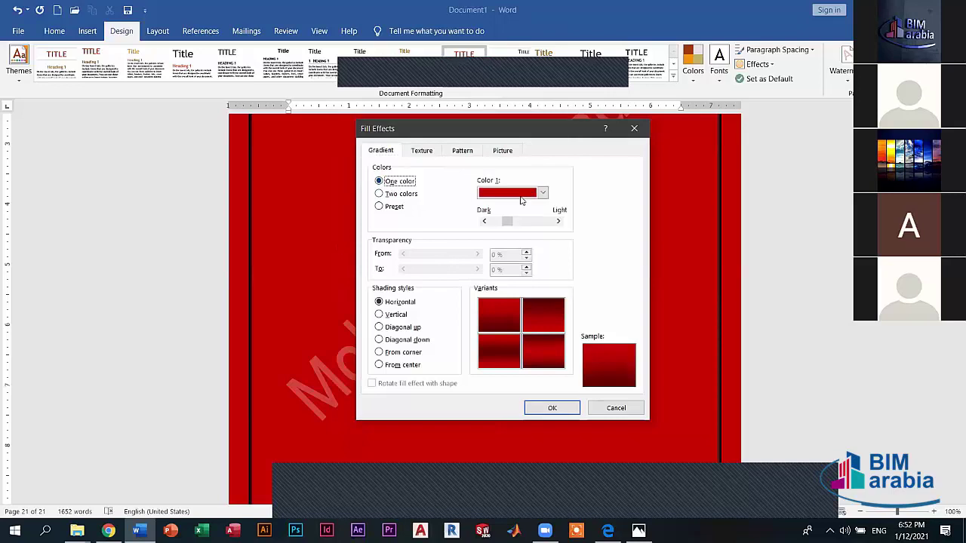
left_click(406, 195)
left_click(542, 193)
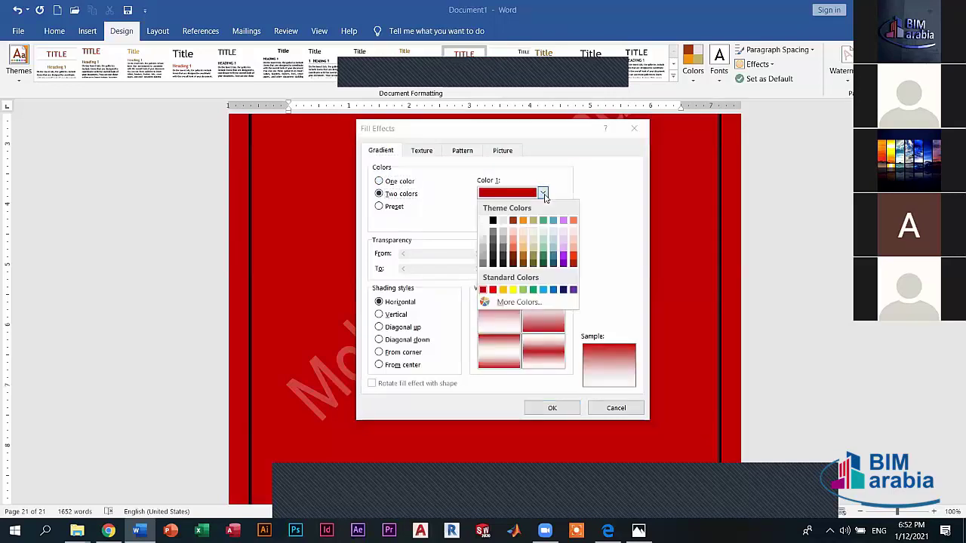
left_click(539, 234)
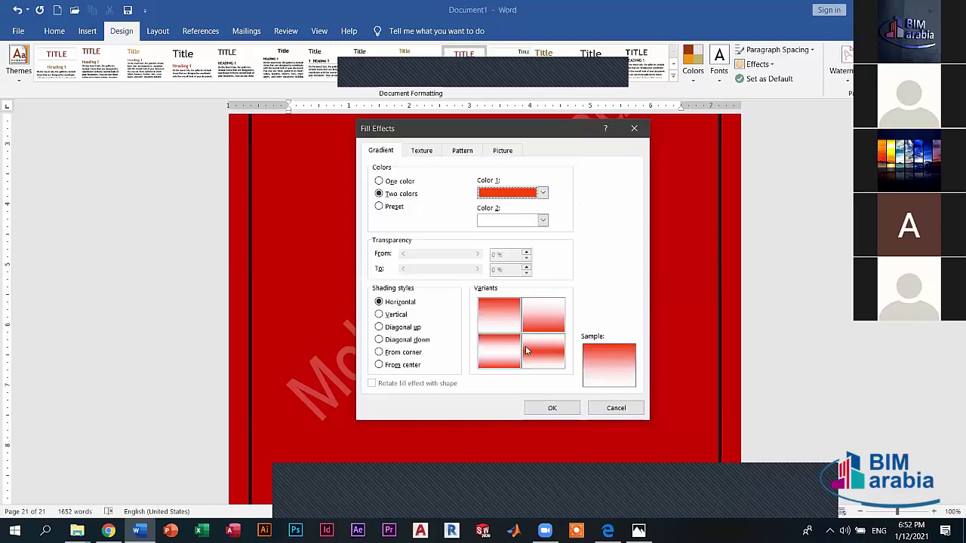
Compare preset and shading styles, then apply the two-colour gradient shaded from the centre.
left_click(380, 206)
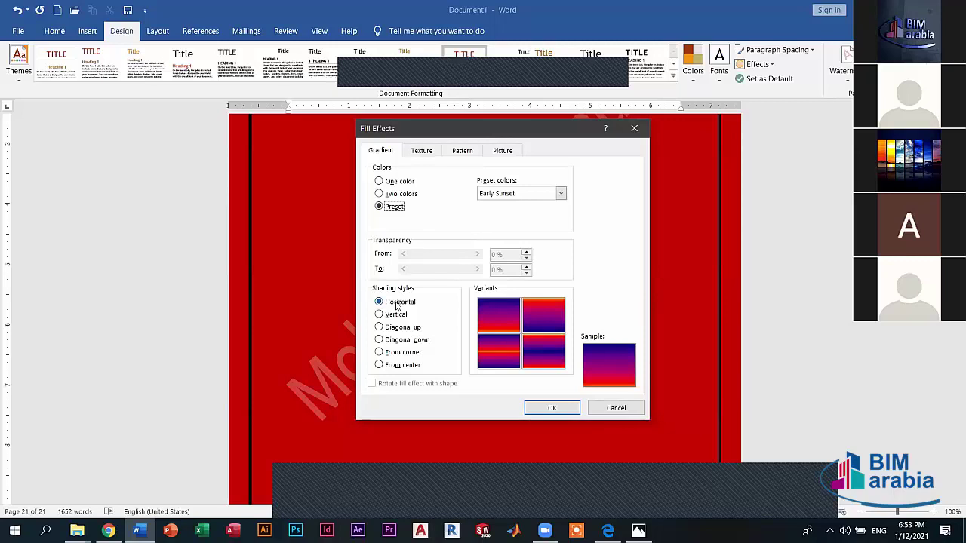
left_click(405, 194)
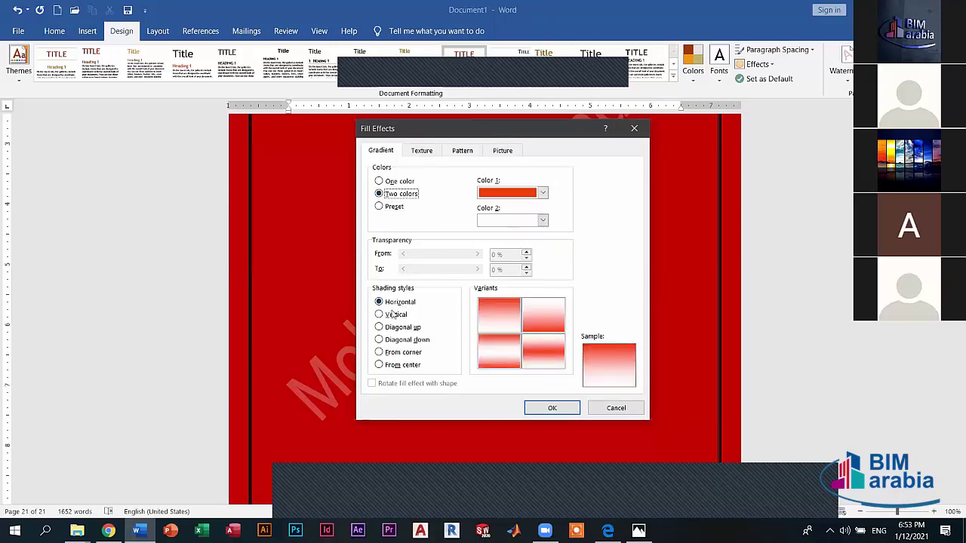
left_click(392, 315)
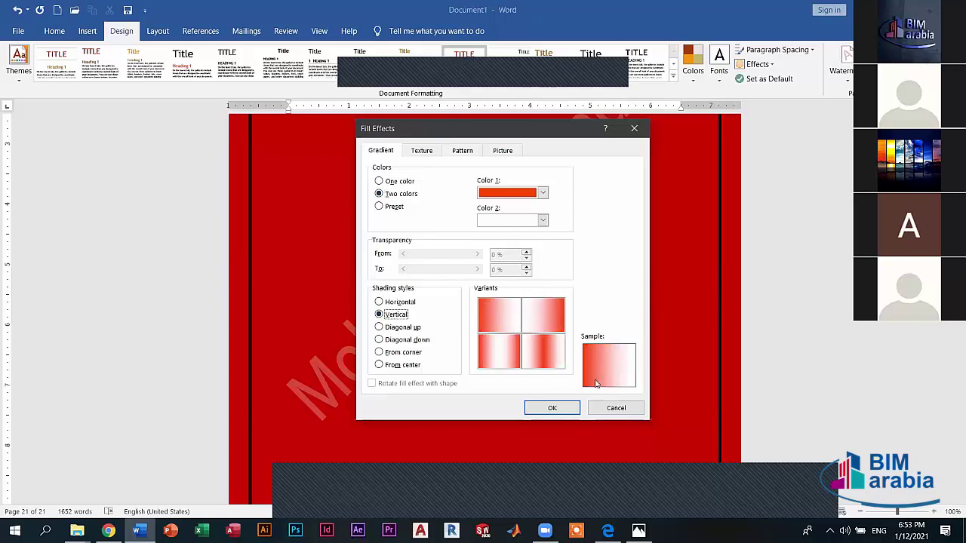
left_click(390, 328)
left_click(398, 341)
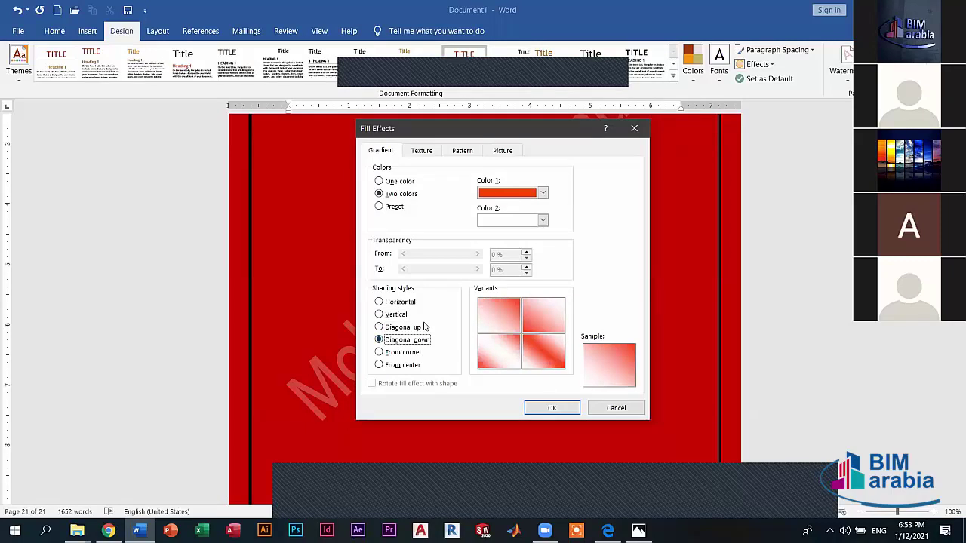
left_click(415, 328)
left_click(408, 354)
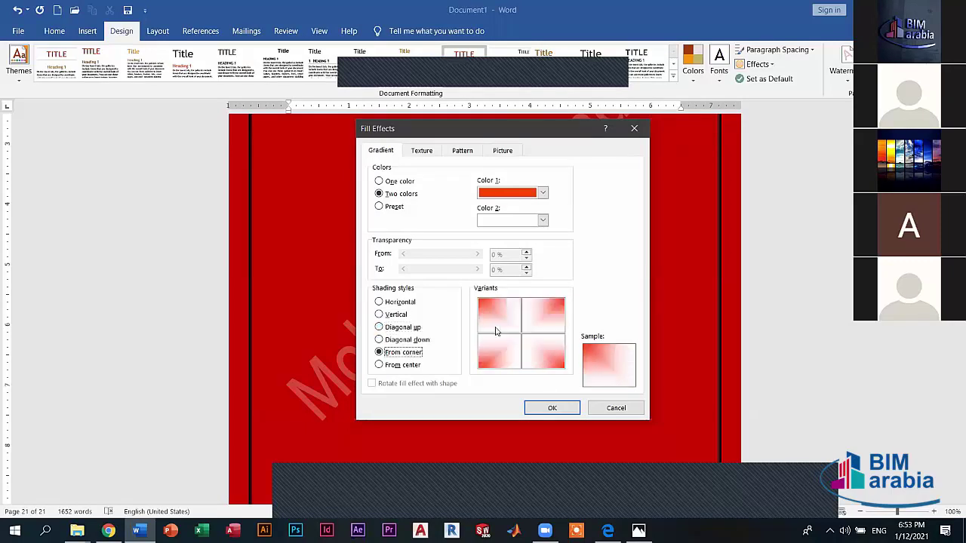
left_click(411, 363)
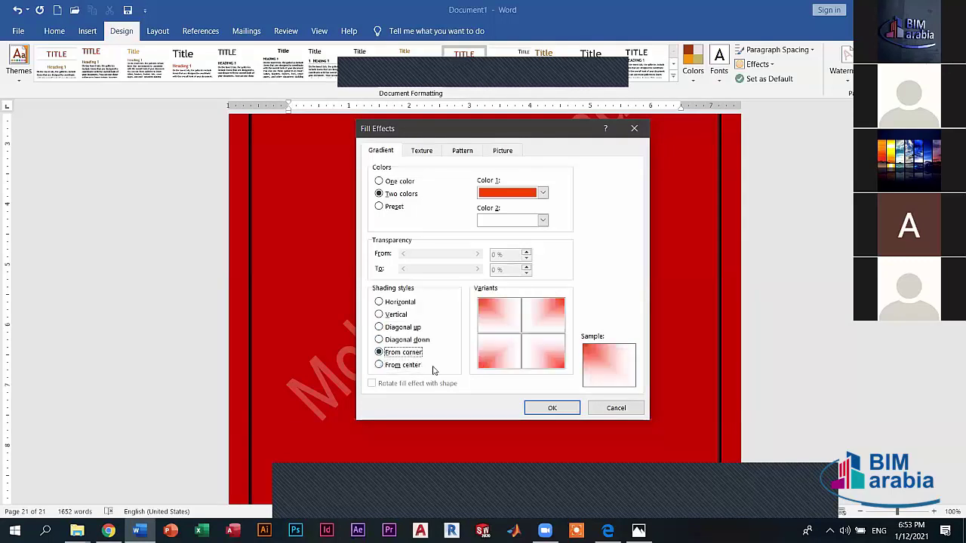
left_click(553, 407)
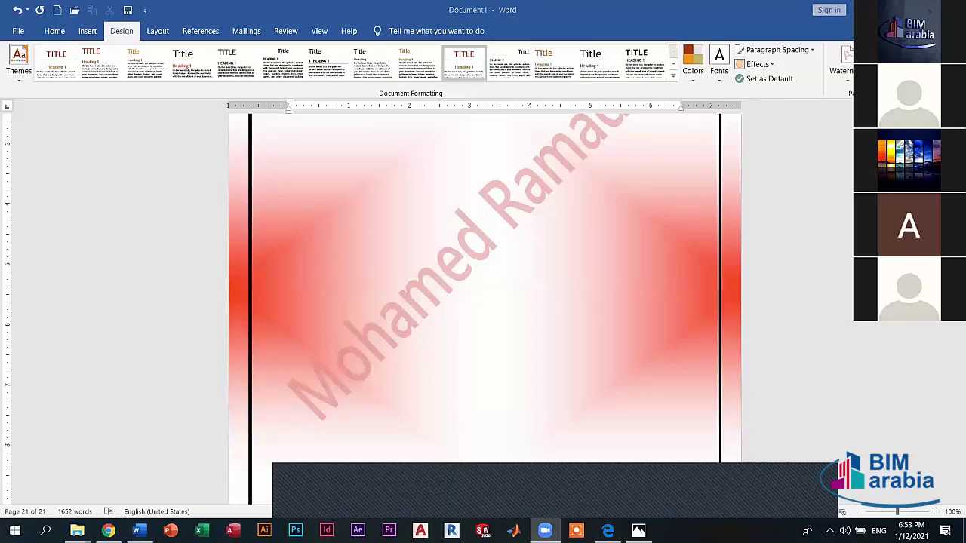
Apply a darker custom red as a solid page colour.
left_click(485, 224)
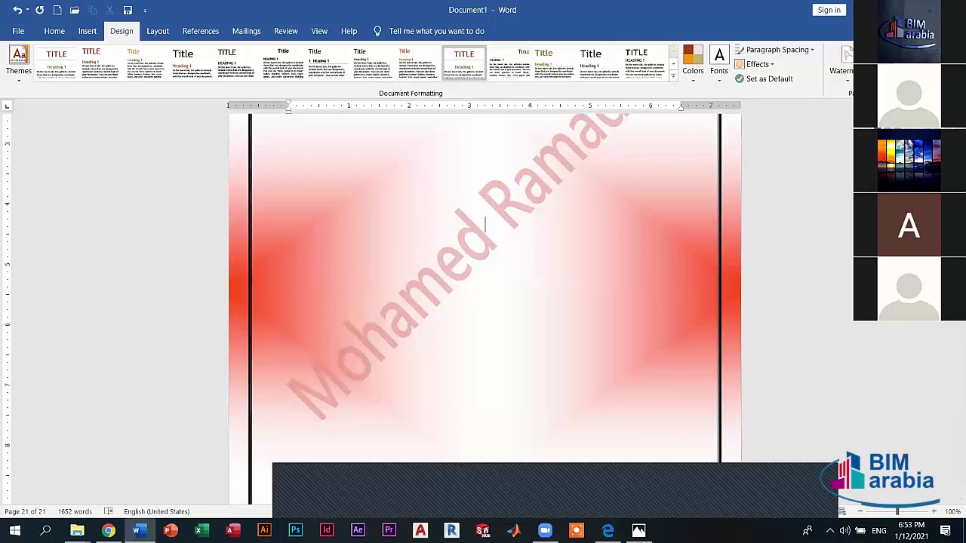
left_click_drag(502, 226, 502, 232)
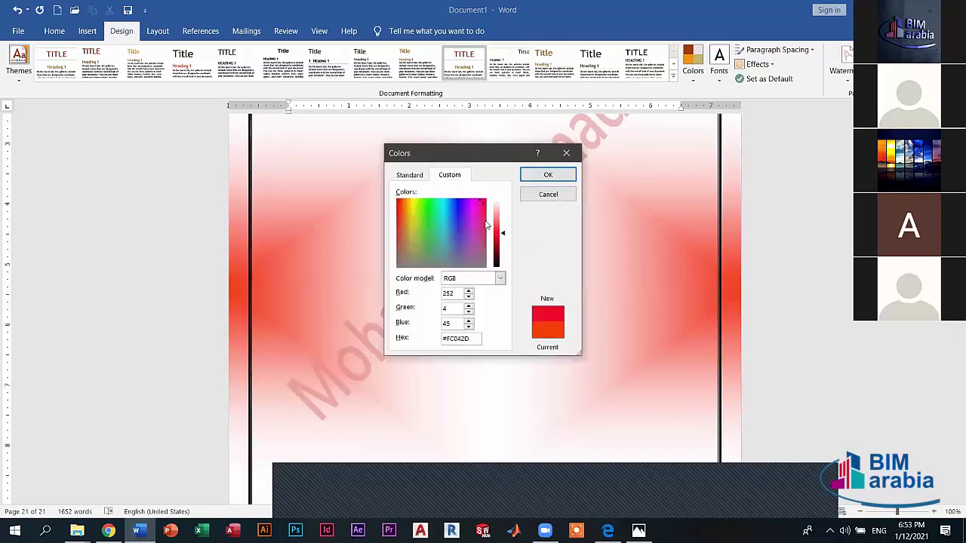
left_click(551, 174)
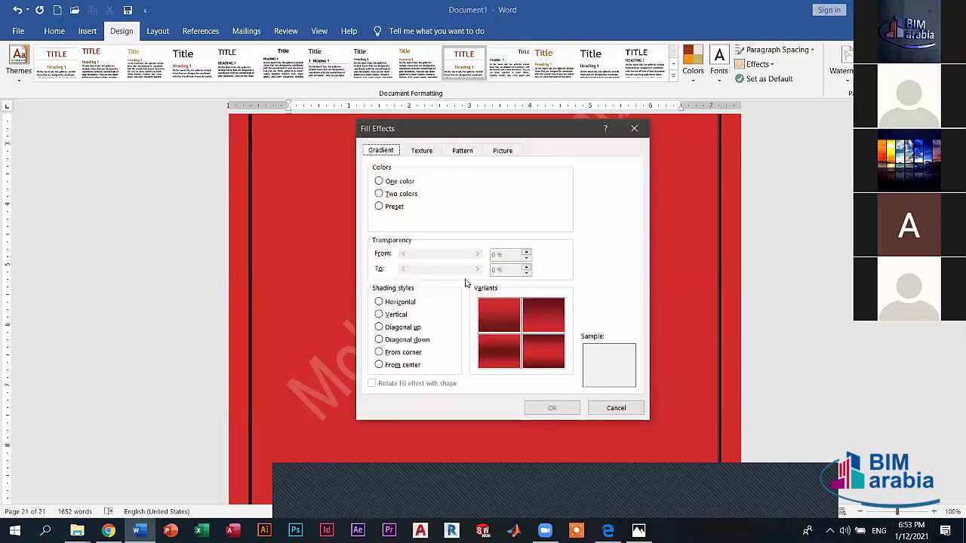
Try Papyrus and Canvas, then apply the Parchment texture as the page background.
left_click(422, 150)
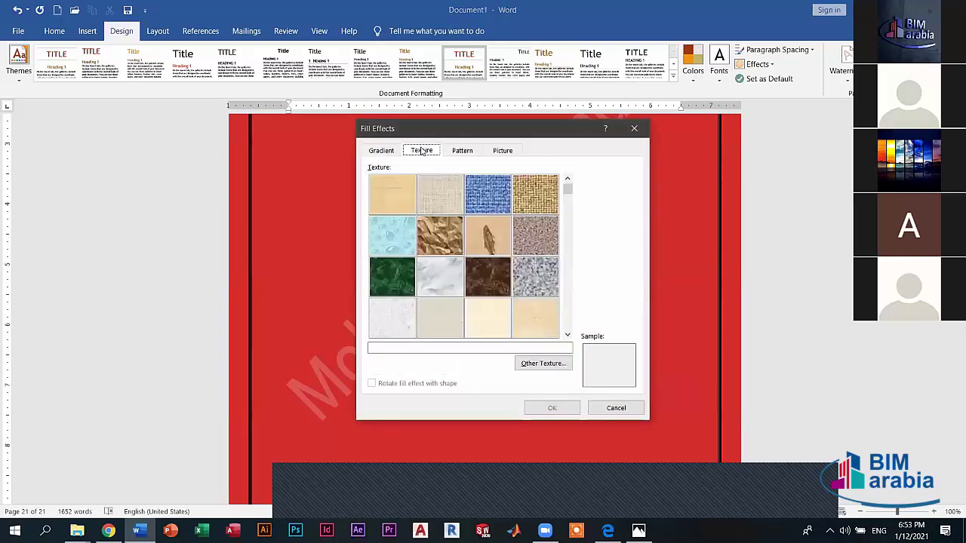
left_click(394, 197)
left_click(446, 196)
left_click(506, 328)
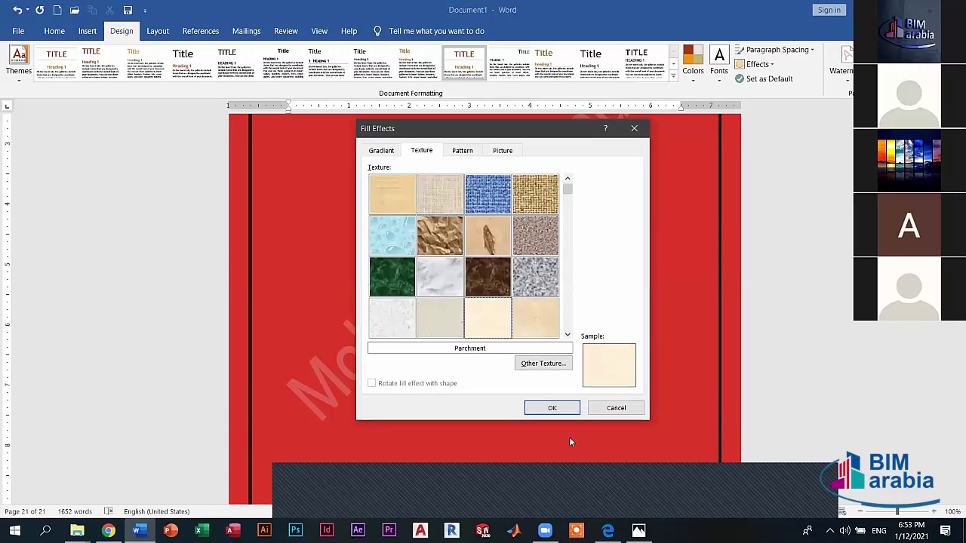
left_click(554, 407)
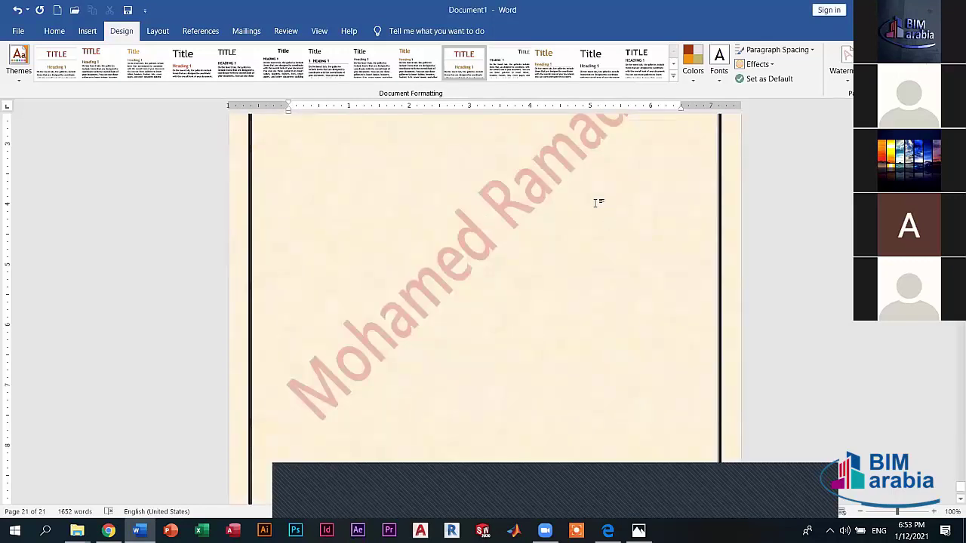
Apply the Diagonal stripes: Wide downward pattern as the page background.
scroll(596, 202, "up", 5)
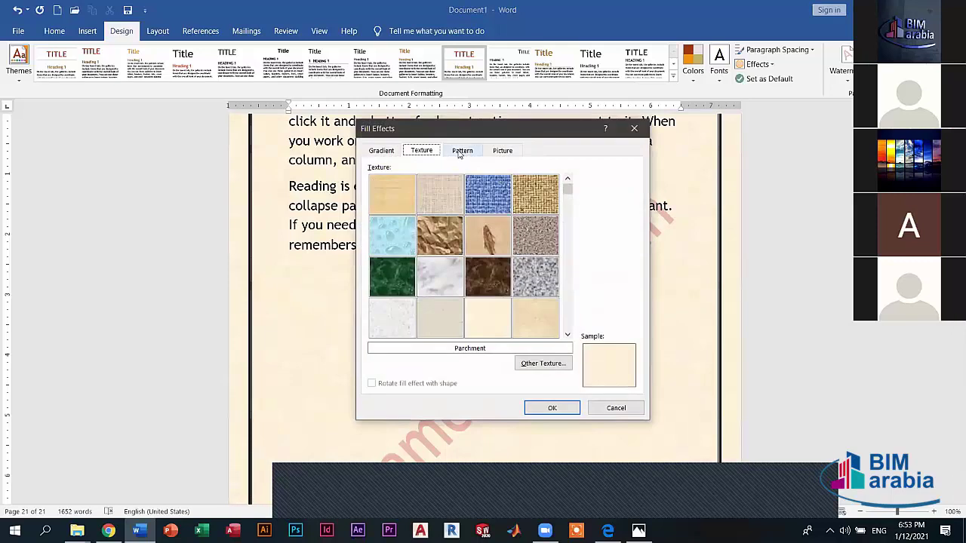
left_click(462, 150)
left_click(408, 252)
left_click(431, 250)
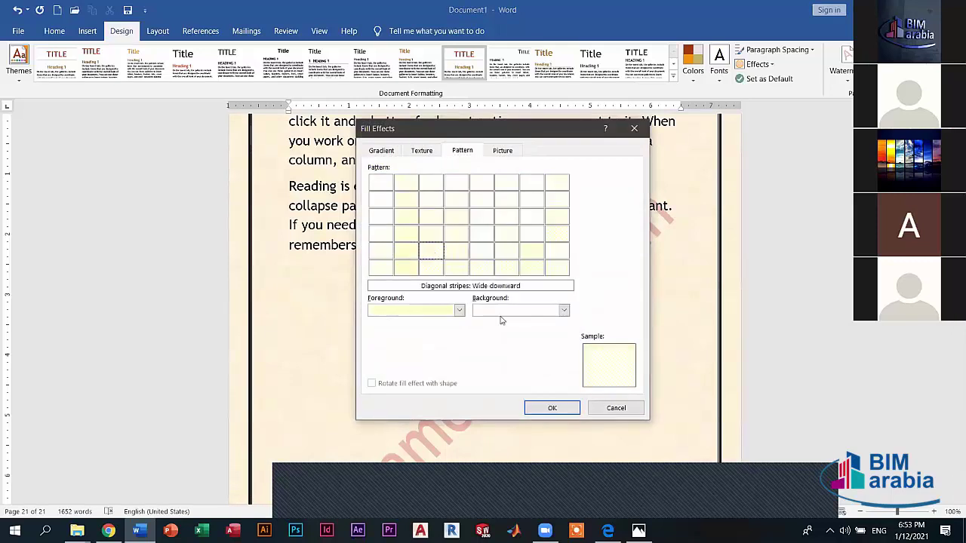
left_click(566, 409)
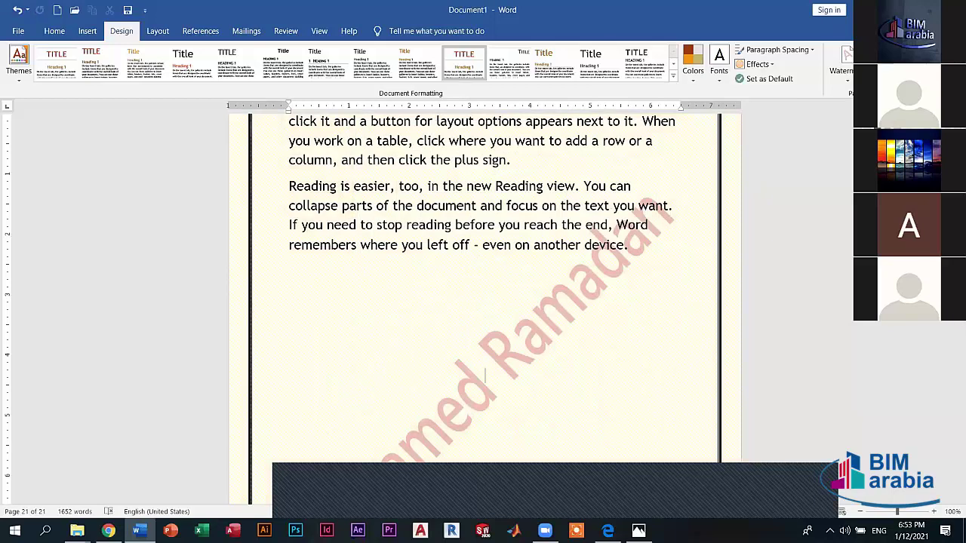
Apply a pale yellow one-colour gradient shaded diagonally upward as the page background.
left_click(504, 151)
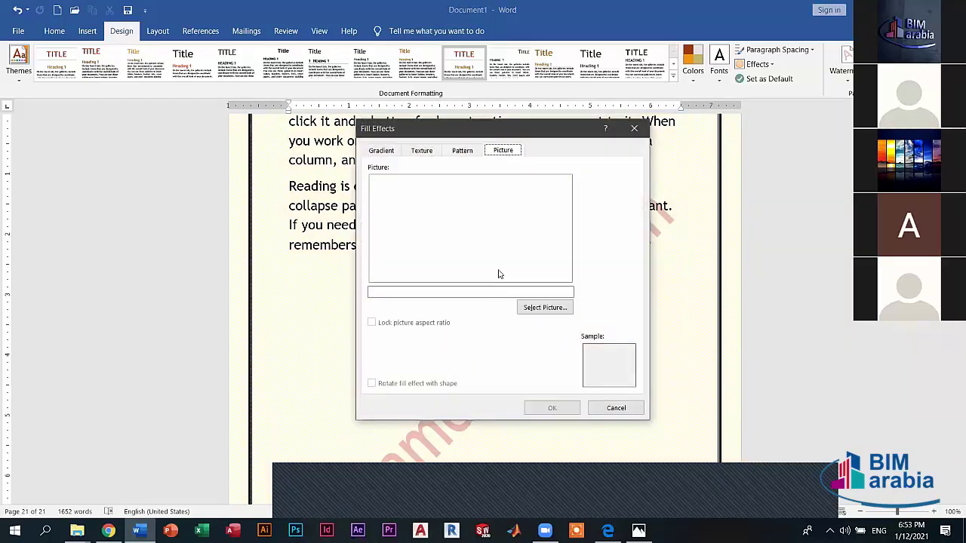
left_click(423, 151)
left_click(378, 152)
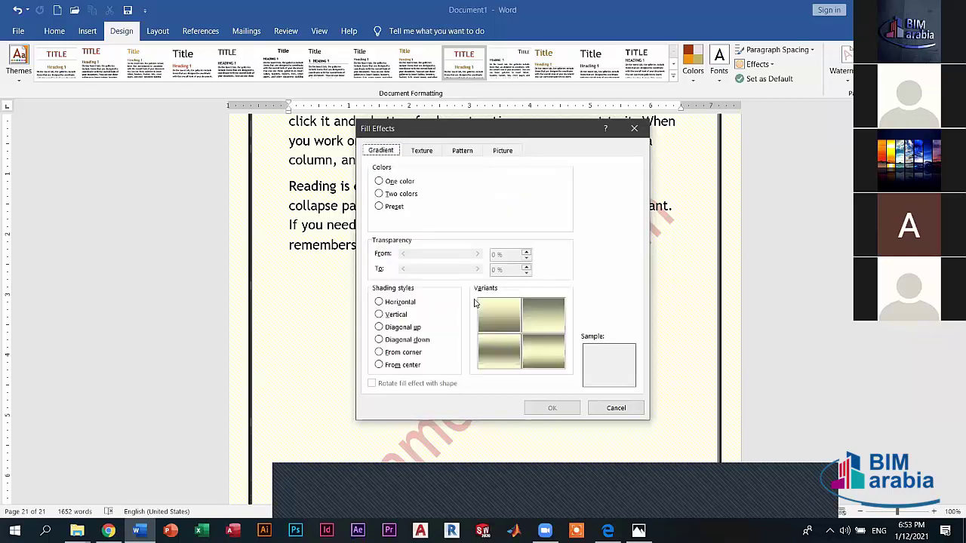
left_click(379, 328)
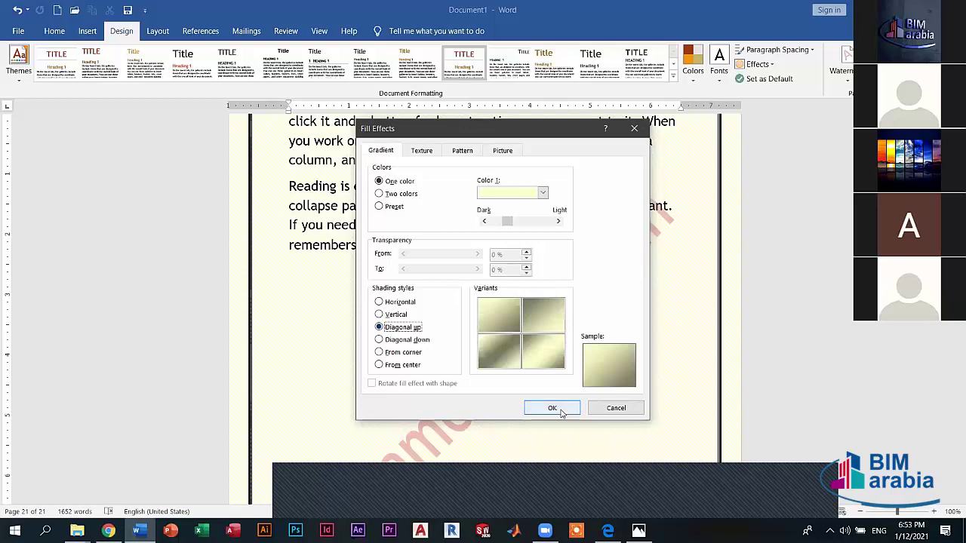
left_click(557, 408)
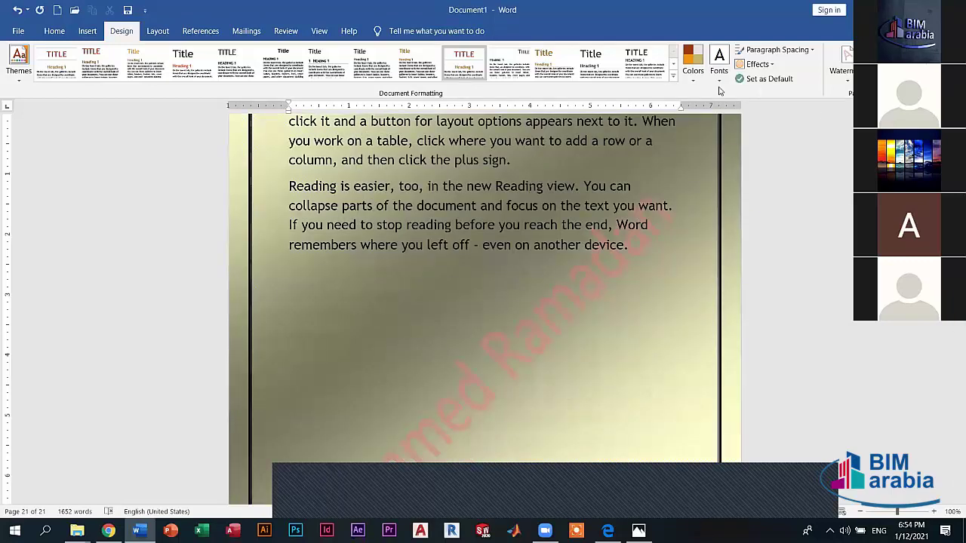
After checking Home's border list, reach Design > Page Borders showing a 3 pt box for the whole document.
left_click(905, 64)
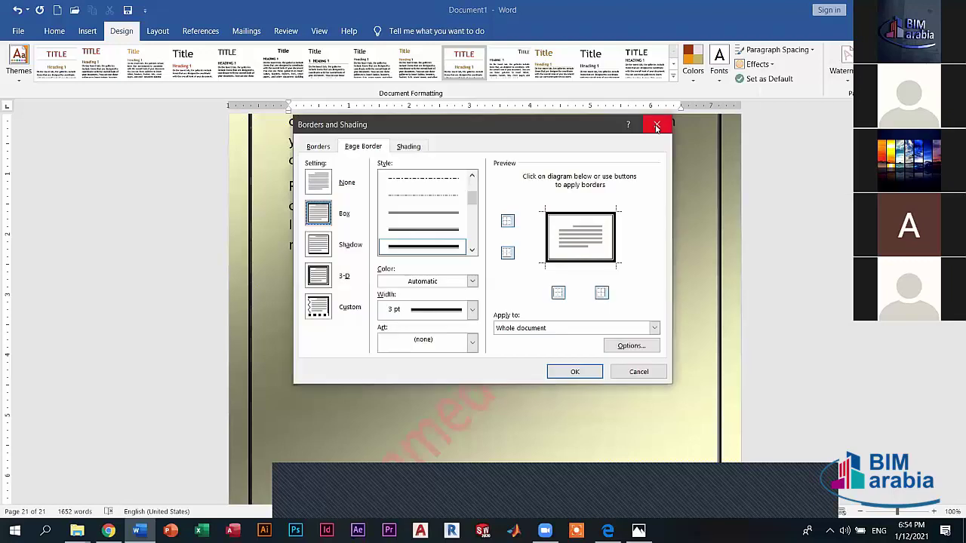
left_click(657, 125)
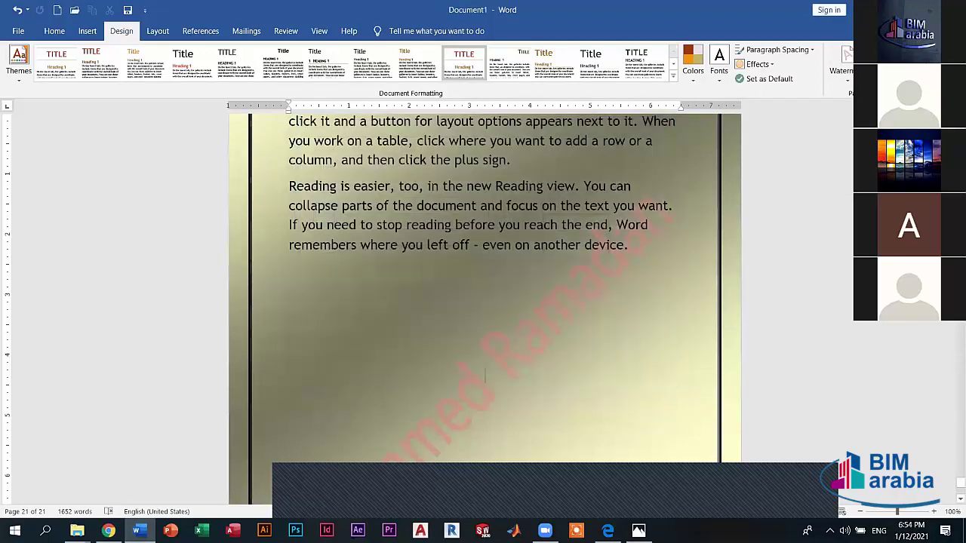
left_click(64, 31)
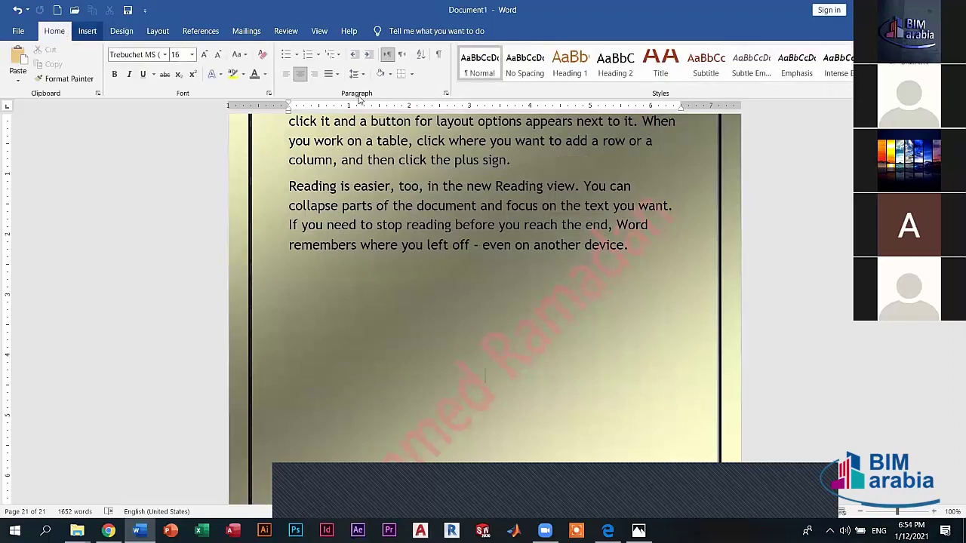
left_click(411, 74)
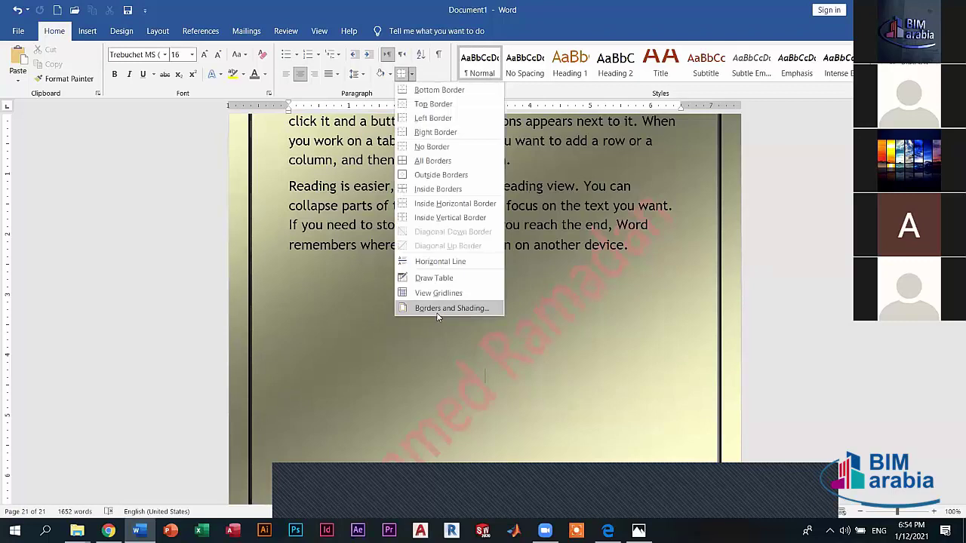
left_click(437, 312)
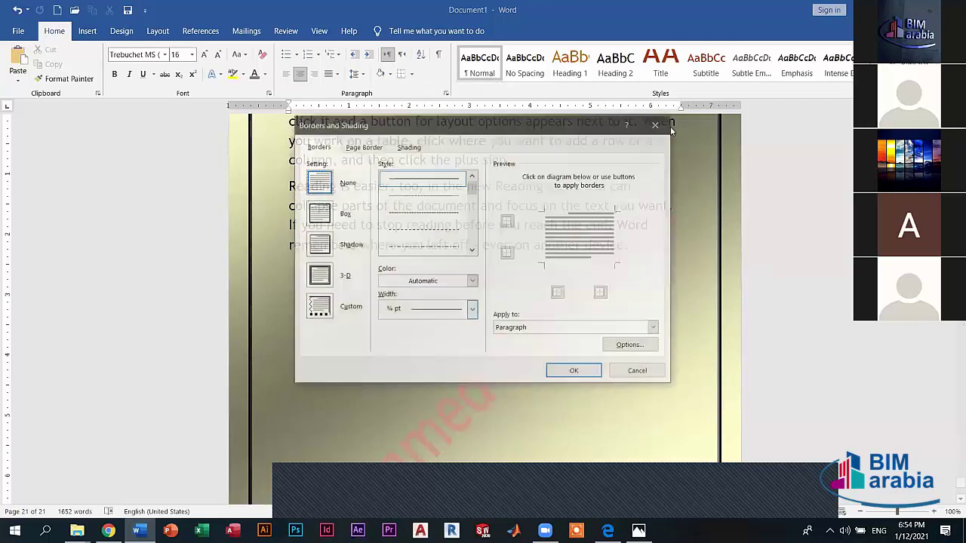
left_click(655, 125)
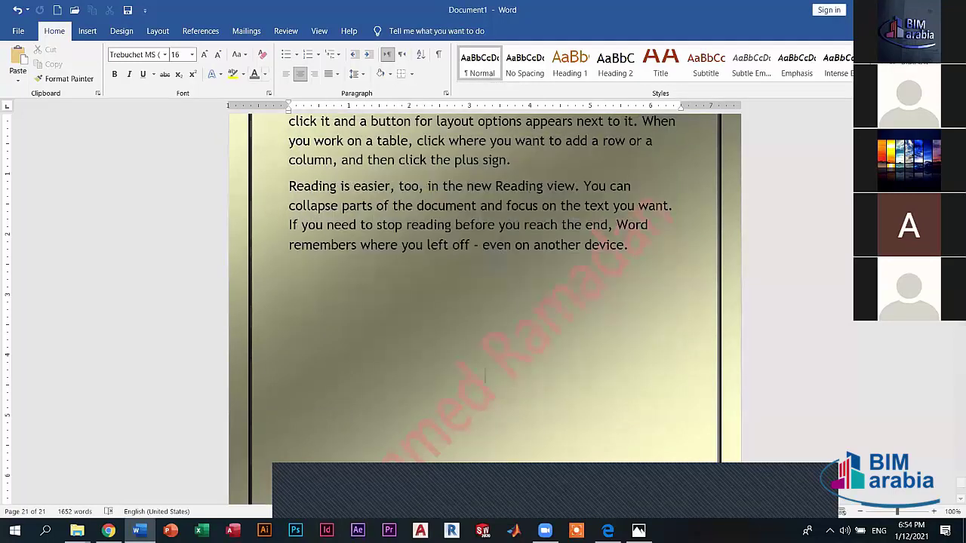
left_click(121, 31)
left_click(879, 61)
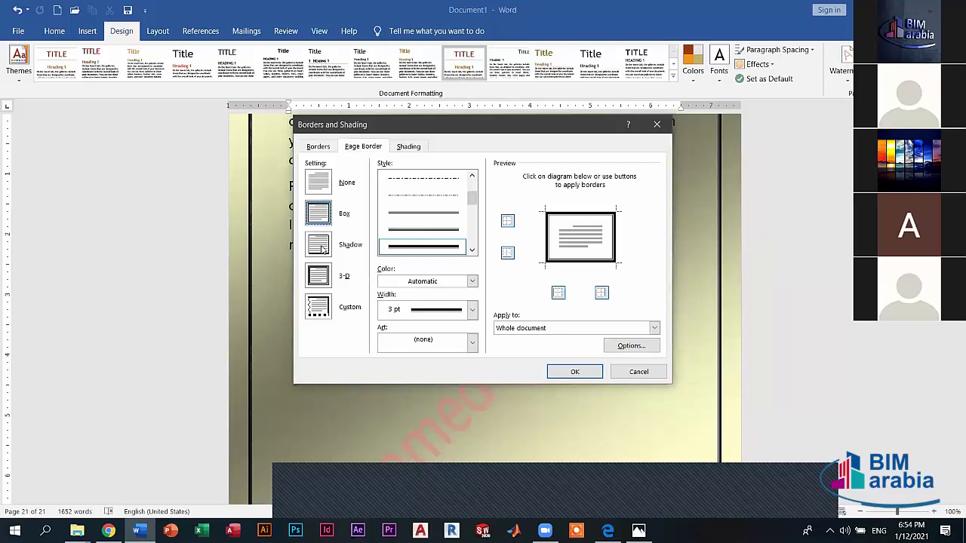
Make the page border light orange with a 2¼ pt width.
scroll(458, 218, "down", 2)
scroll(458, 218, "down", 1)
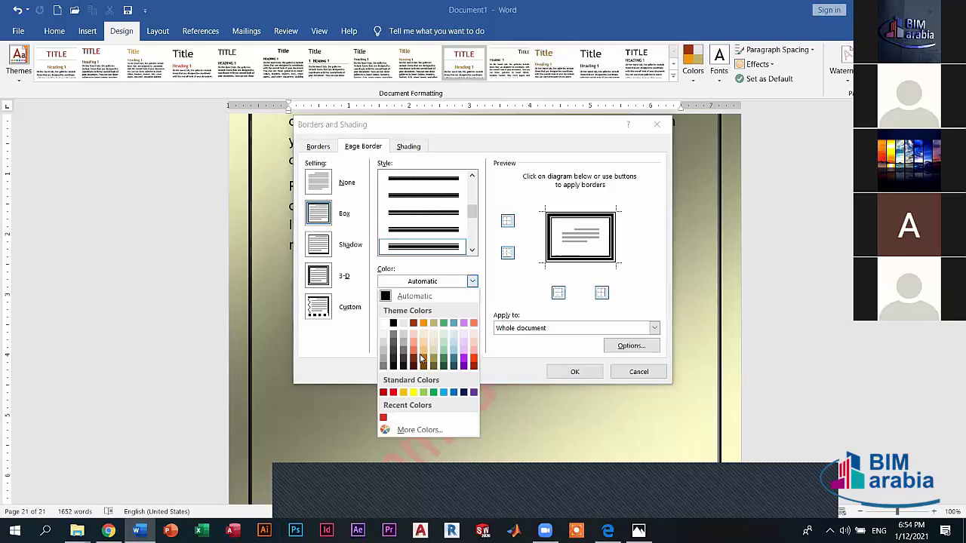
left_click(423, 355)
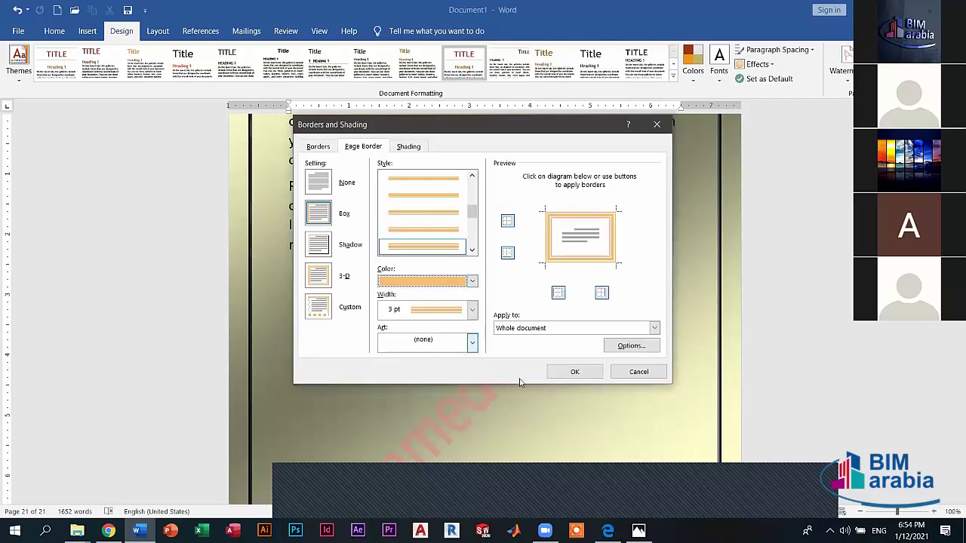
left_click(474, 308)
left_click(431, 379)
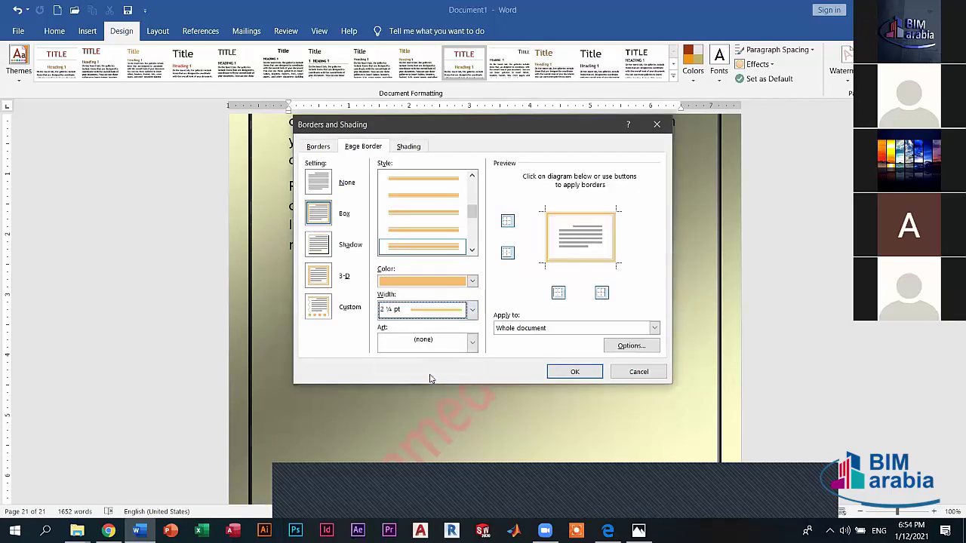
Apply a chain-style Art border to the whole document.
left_click(467, 348)
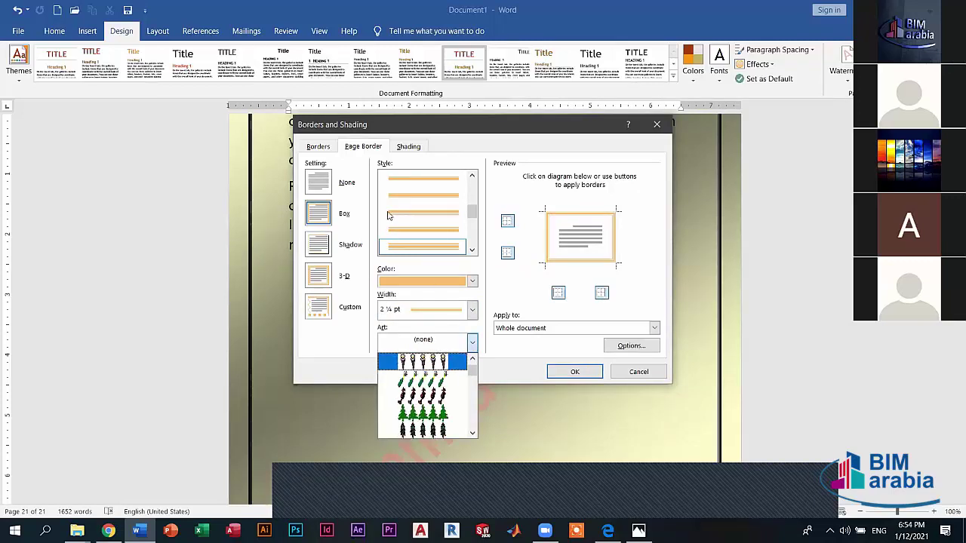
scroll(423, 396, "down", 2)
scroll(422, 396, "down", 2)
scroll(422, 396, "down", 2)
scroll(423, 396, "down", 2)
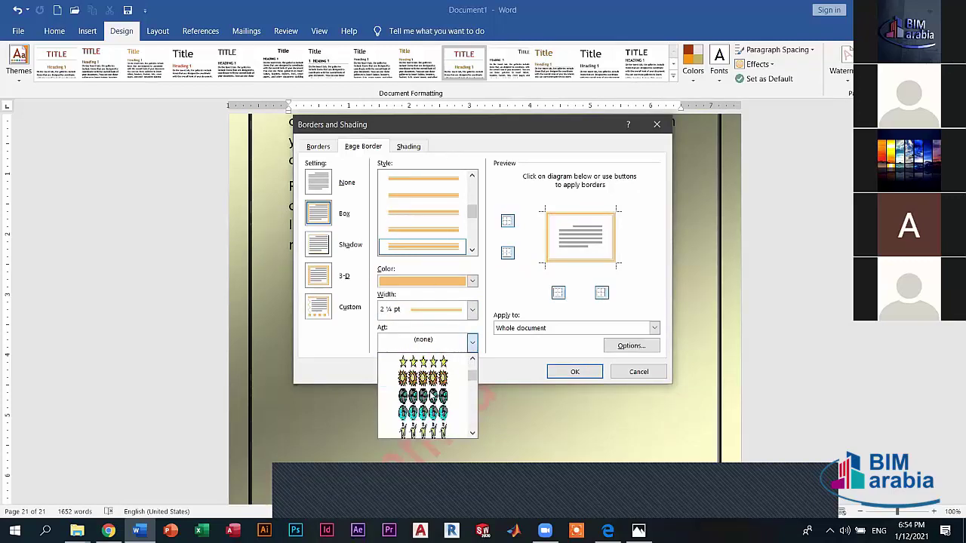
scroll(430, 407, "down", 2)
scroll(429, 408, "down", 2)
left_click(429, 410)
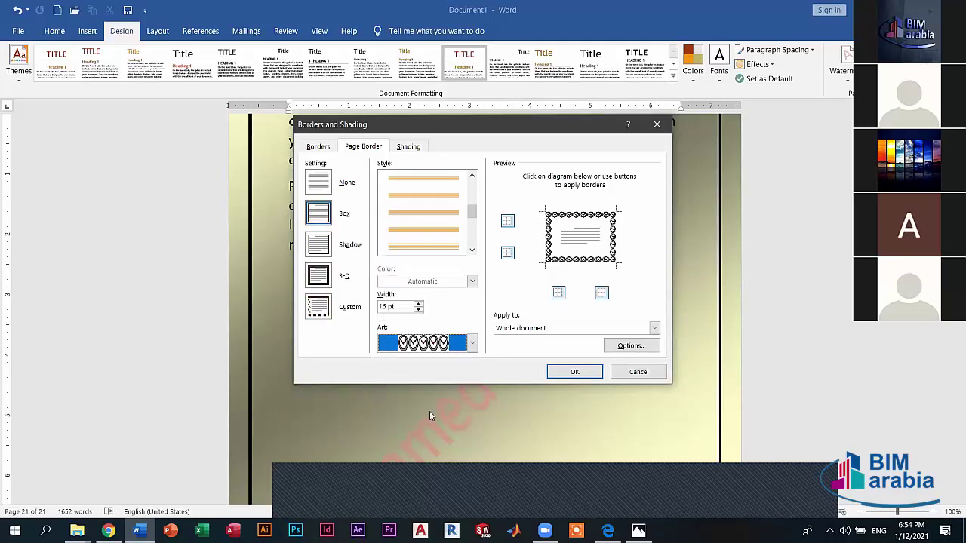
left_click(575, 371)
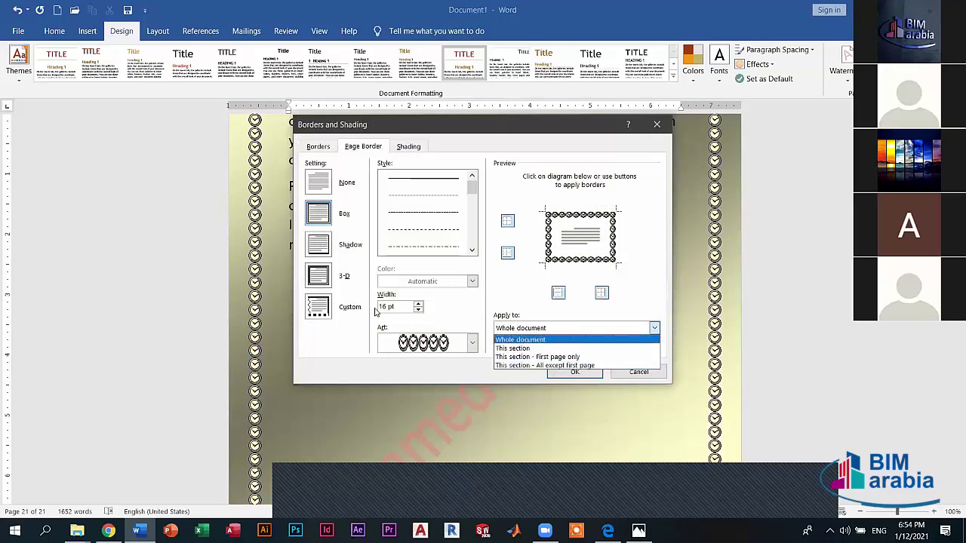
left_click(532, 339)
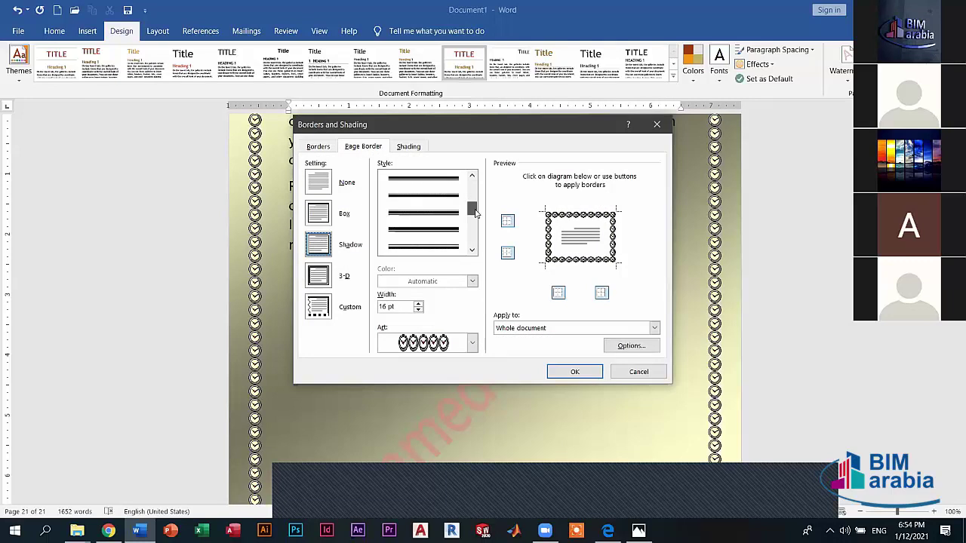
Switch to a black 3 pt shadow border, then apply a 3-D double-line 3 pt border.
left_click_drag(467, 195, 471, 213)
left_click(423, 247)
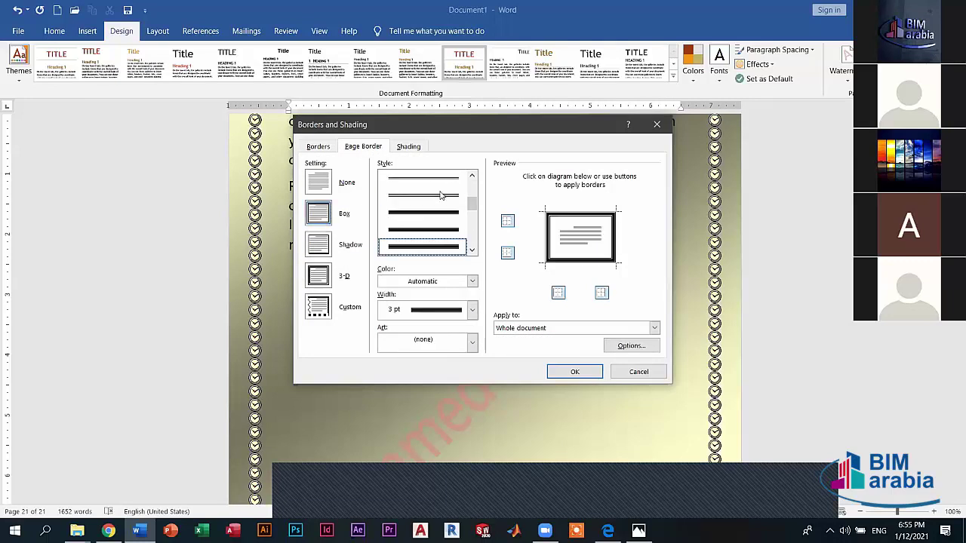
left_click(323, 247)
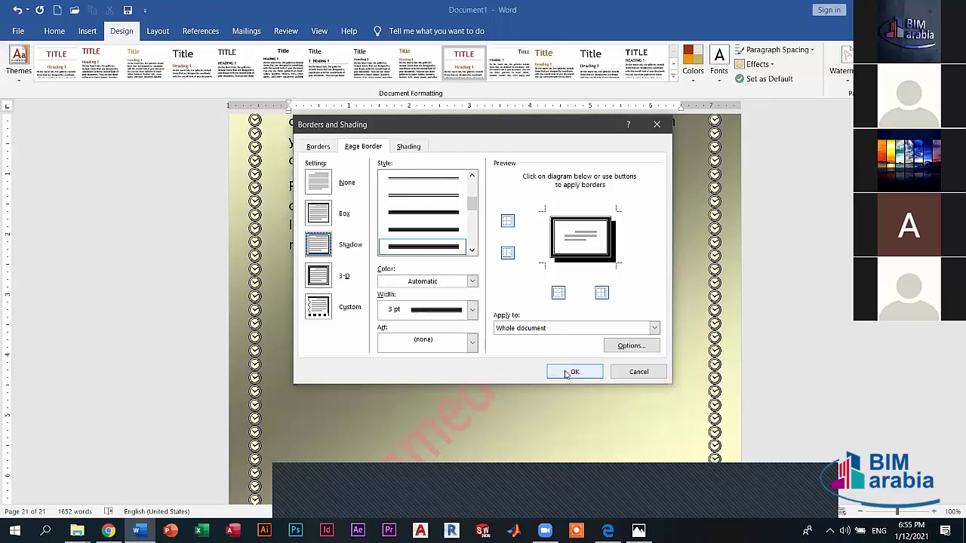
left_click(574, 371)
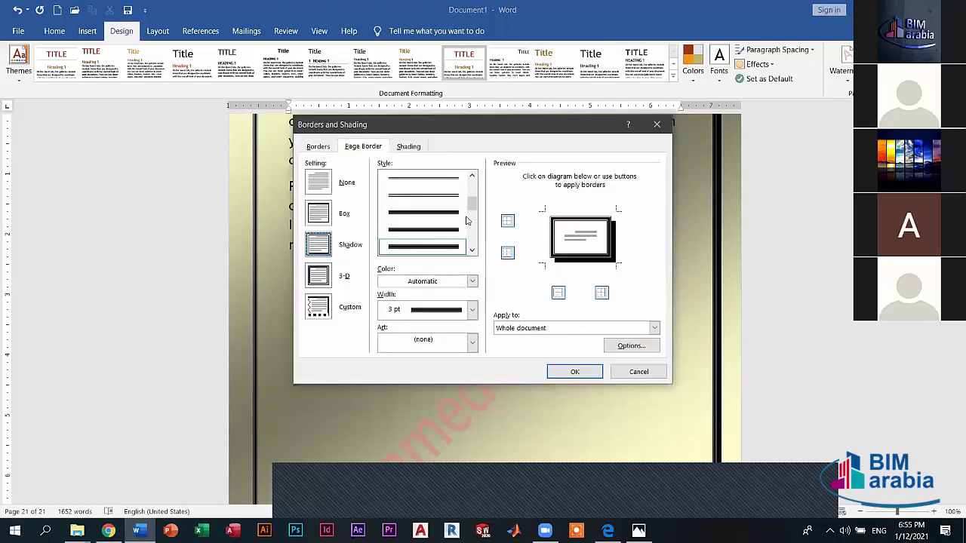
scroll(451, 220, "down", 1)
scroll(447, 230, "down", 1)
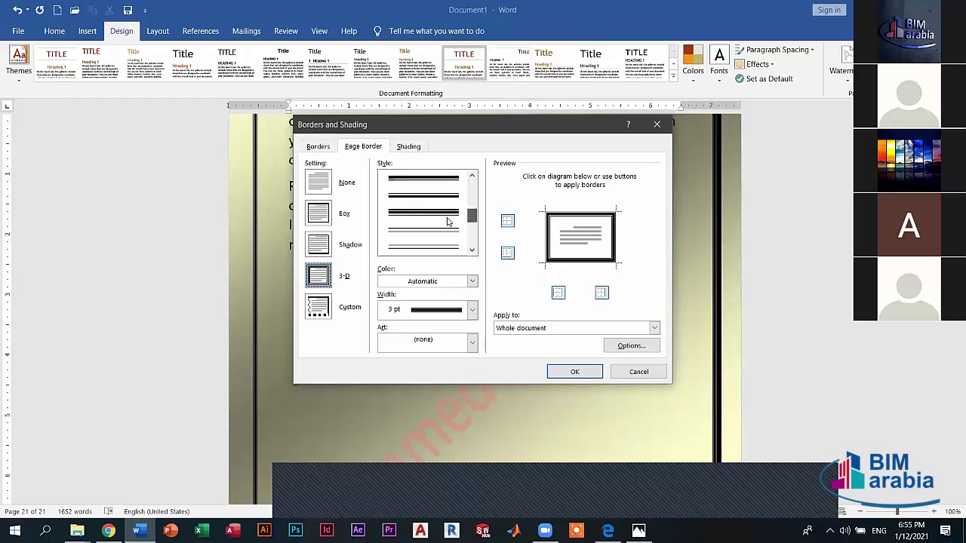
left_click(566, 374)
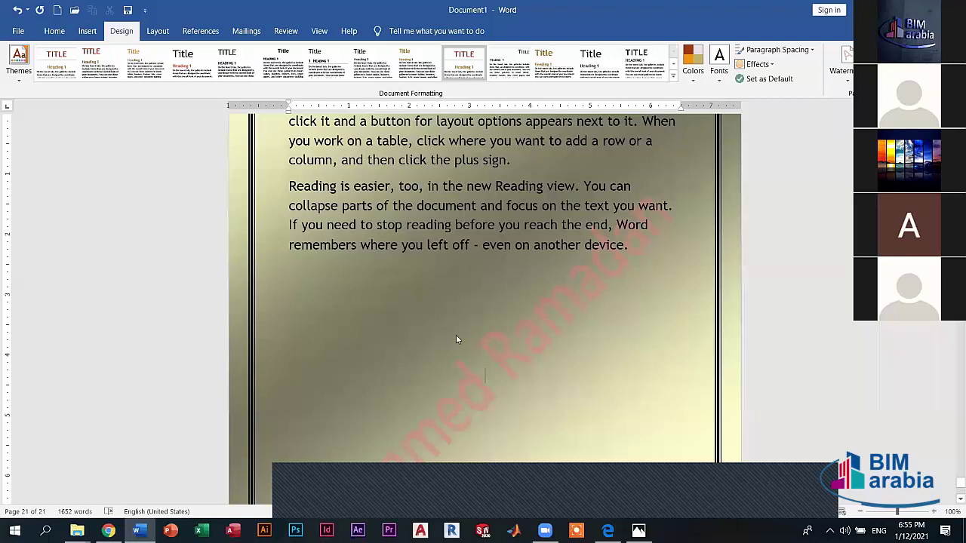
Give the empty paragraph a dark red shading fill.
left_click(377, 178)
left_click(421, 254)
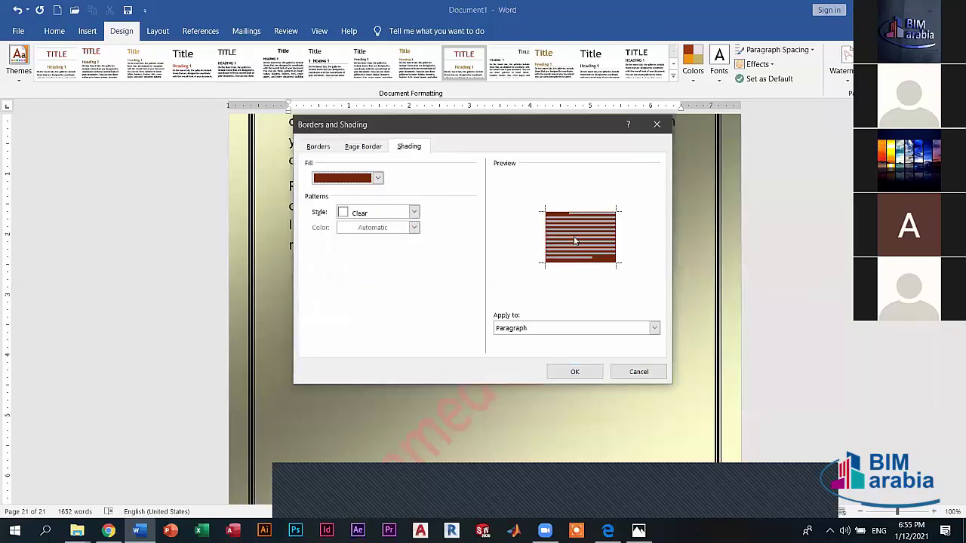
key("Return")
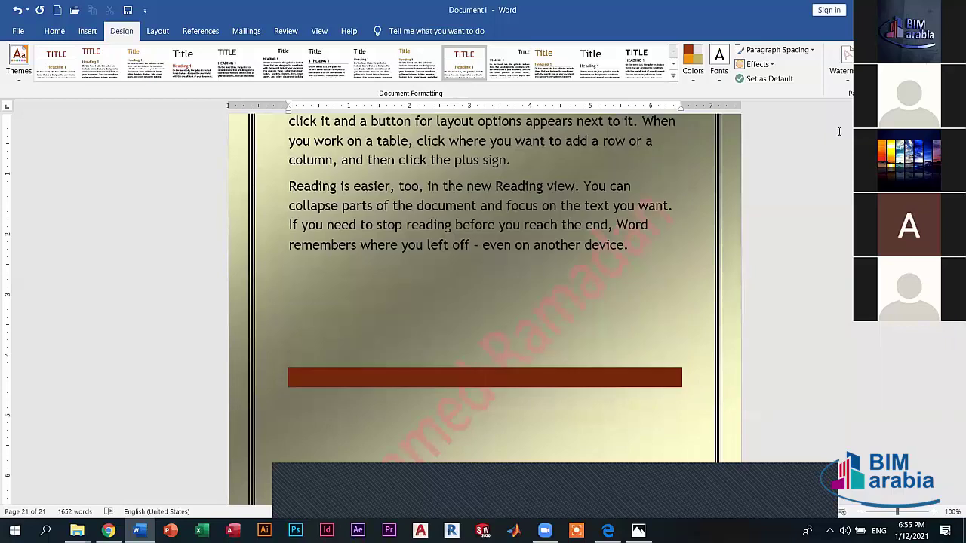
Reopen the page border settings with Alt+D, P, B and close them unchanged.
key("alt+d")
key("p")
key("b")
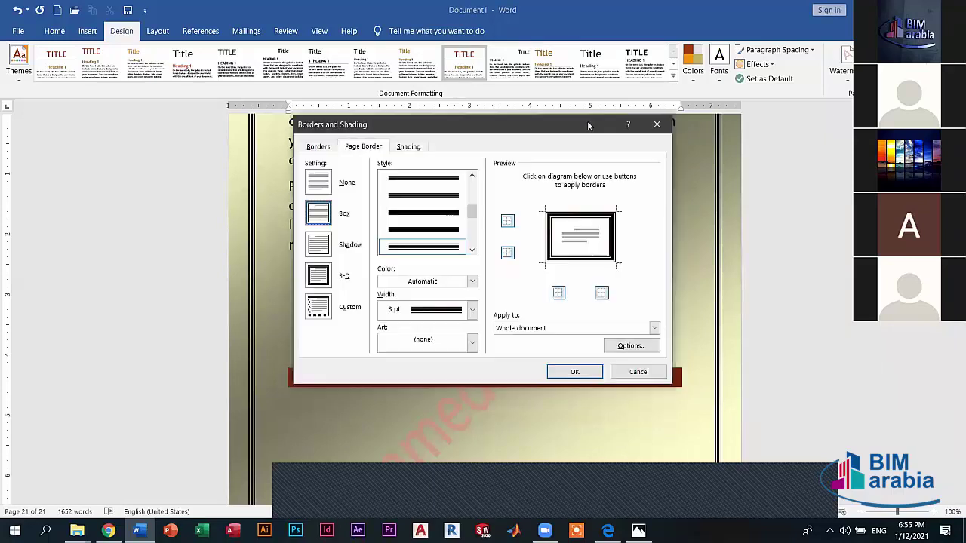
key("Return")
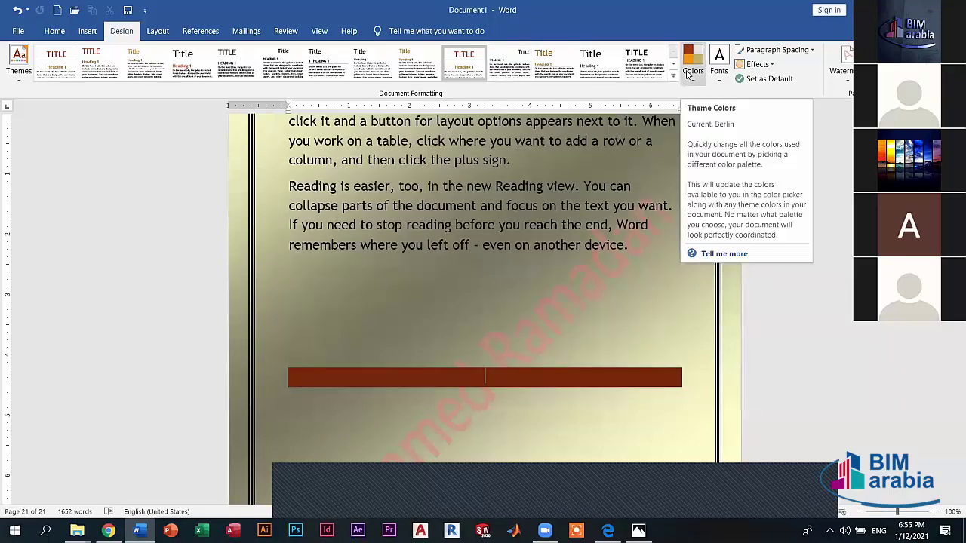
left_click(54, 31)
left_click(266, 75)
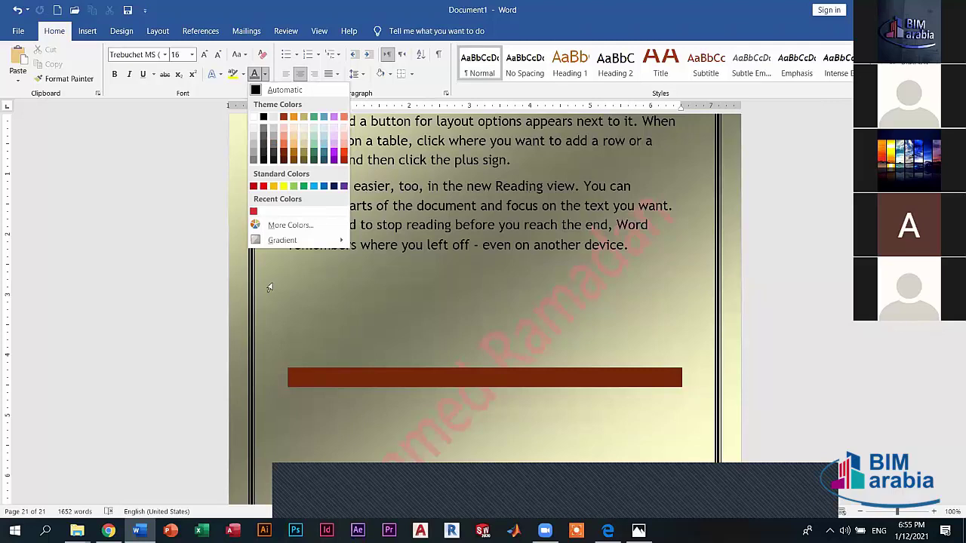
left_click(121, 34)
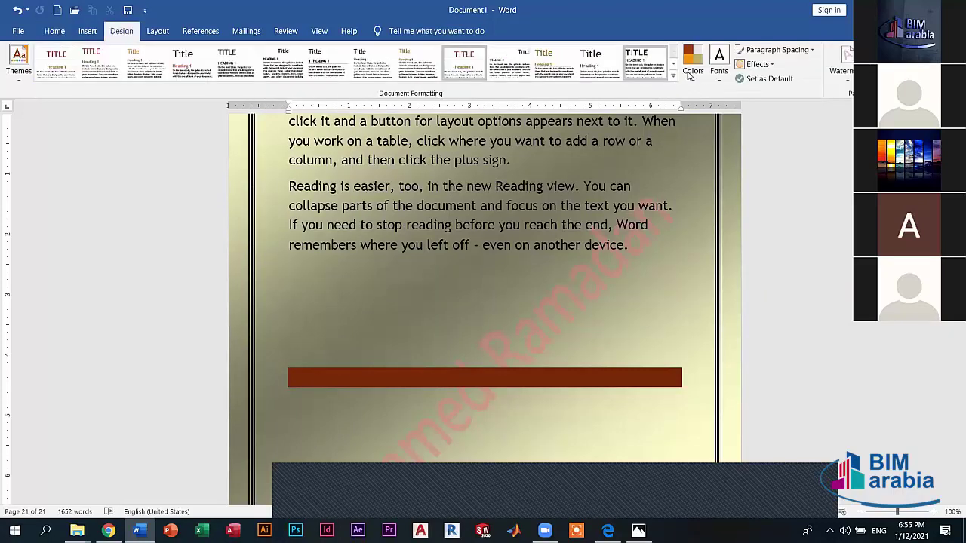
left_click(690, 75)
left_click(580, 265)
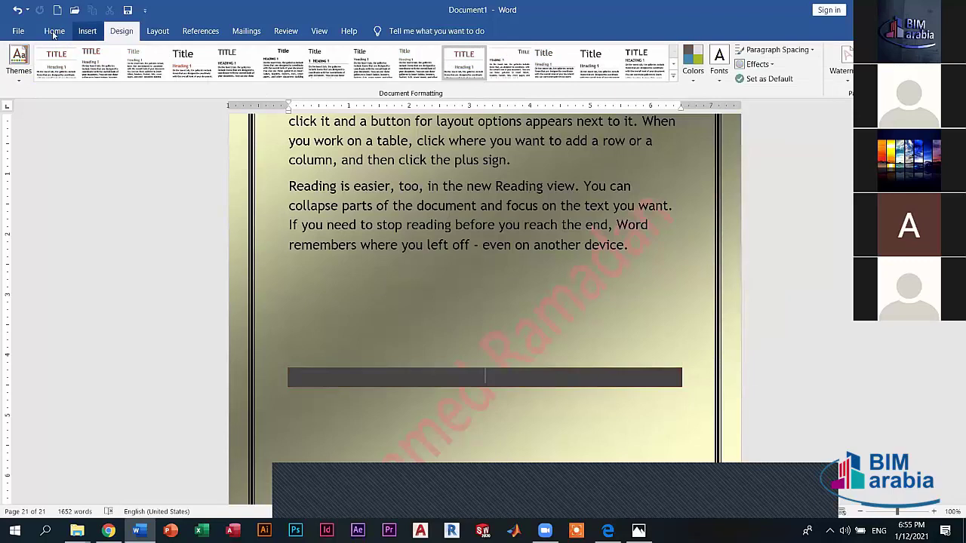
scroll(259, 88, "up", 2)
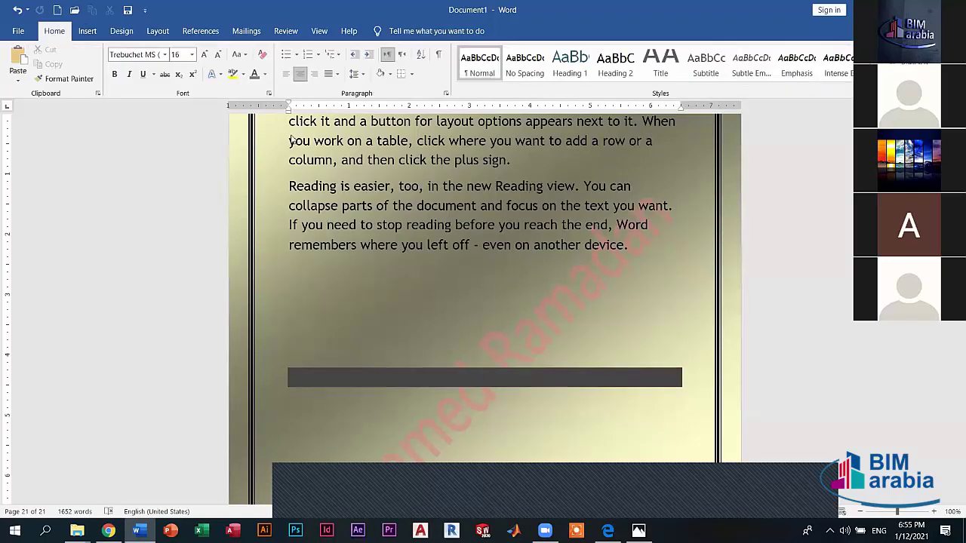
left_click(264, 73)
left_click(115, 43)
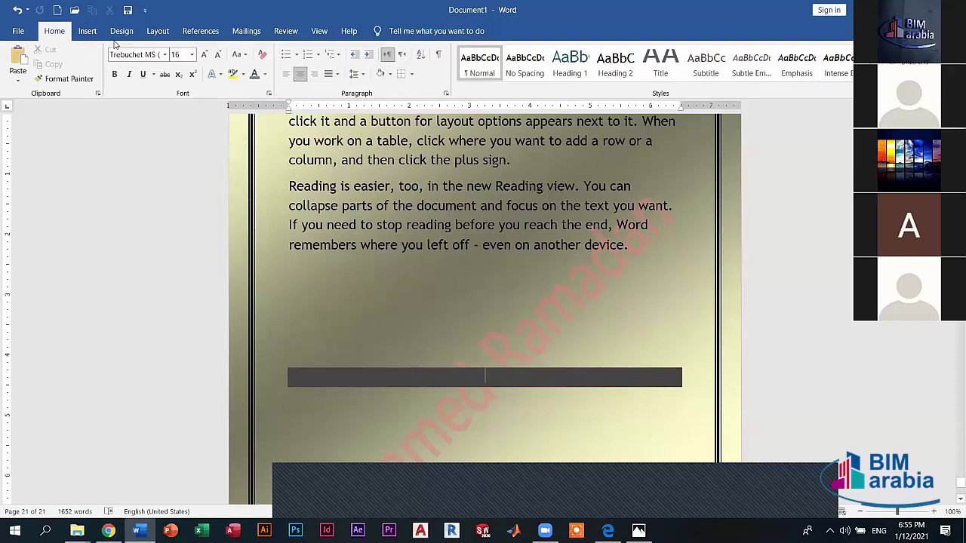
scroll(693, 79, "down", 2)
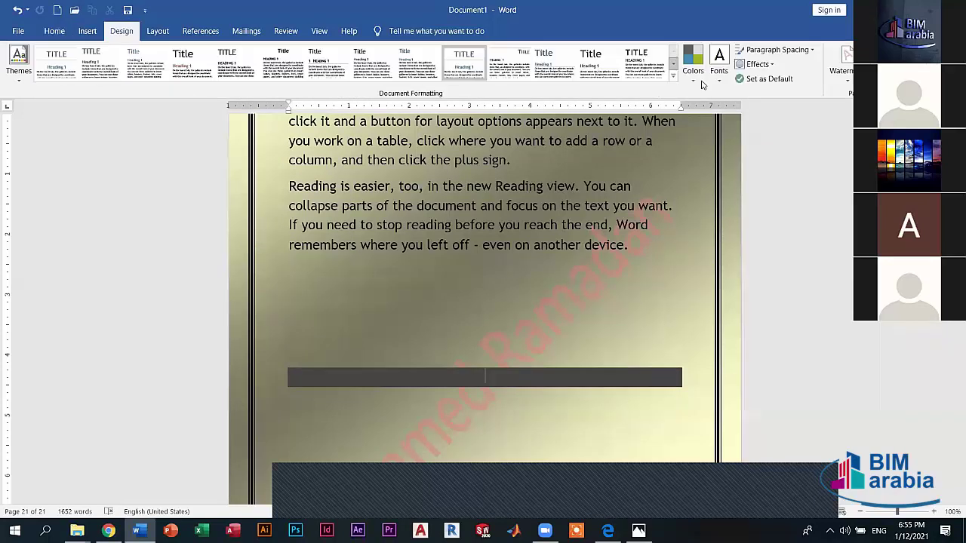
left_click(692, 60)
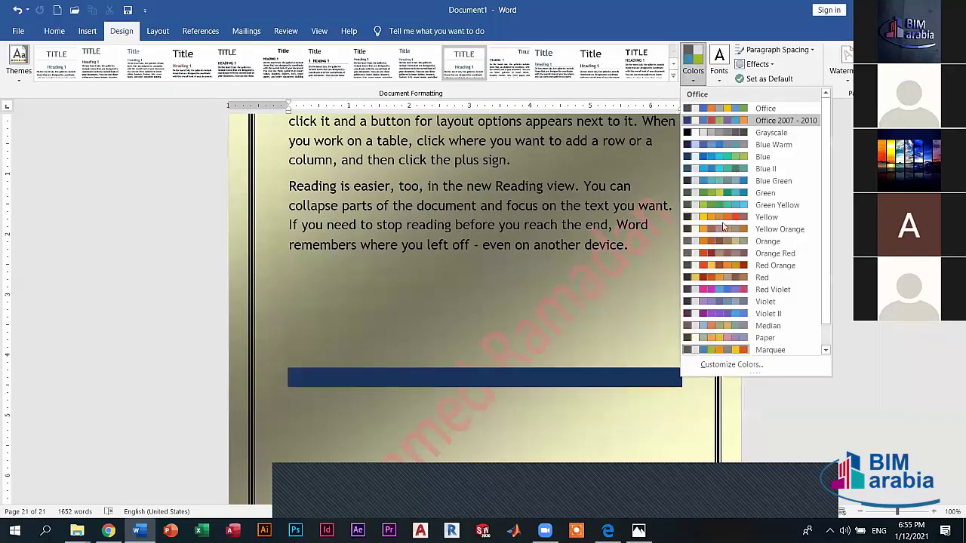
key("Escape")
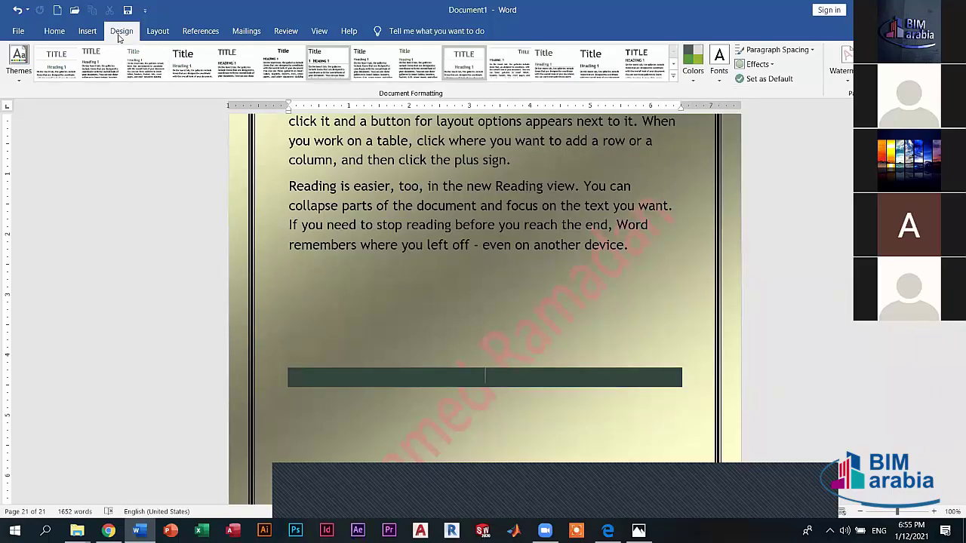
left_click(54, 31)
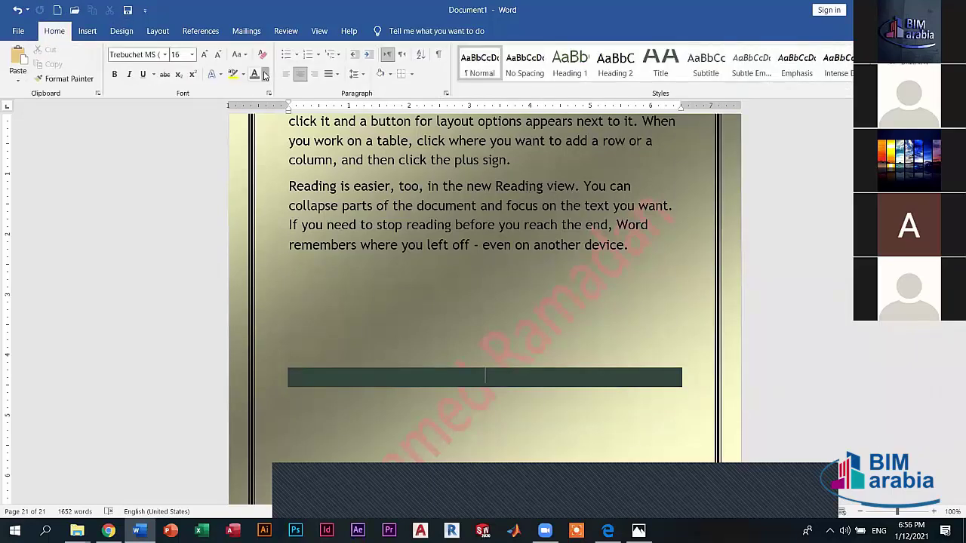
key("alt+h")
key("f")
key("c")
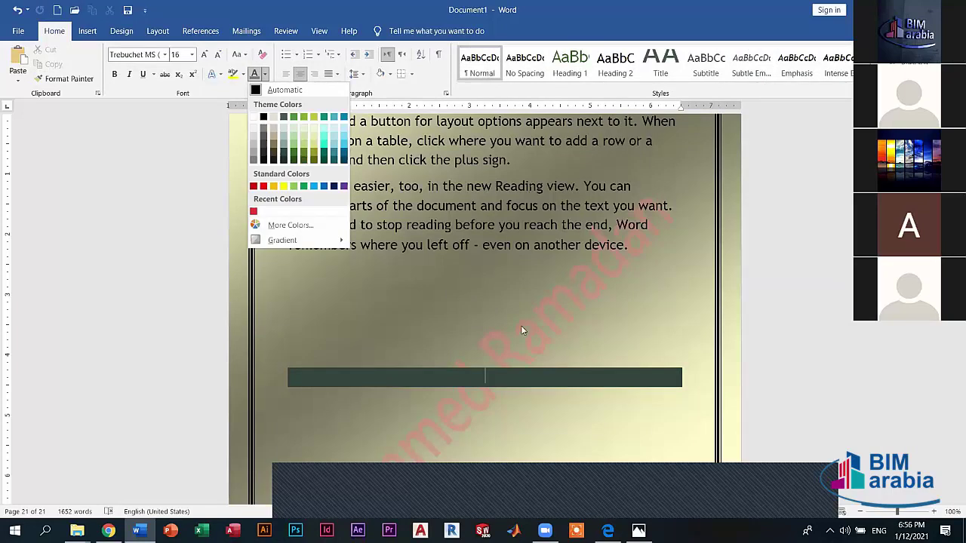
key("Escape")
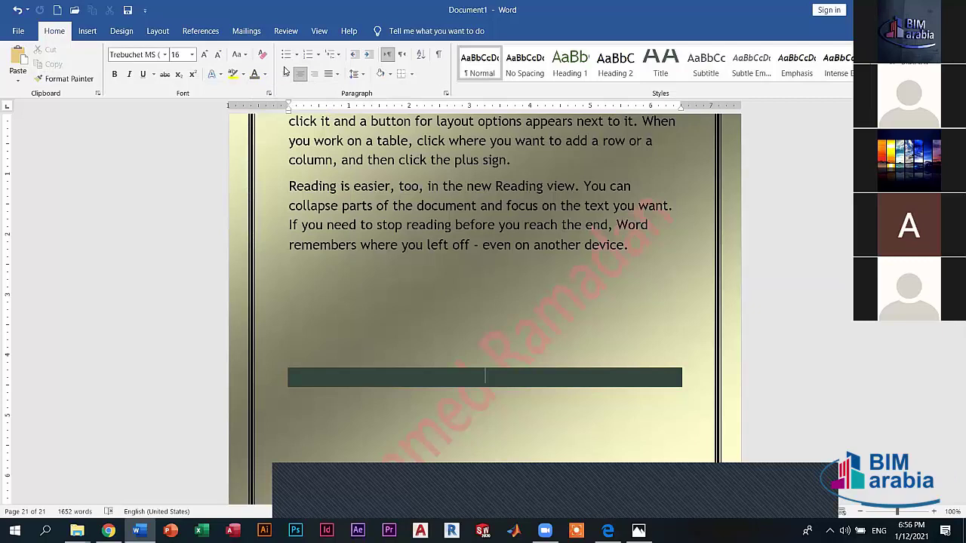
Apply the Red Orange theme colour palette from the Design tab.
left_click(157, 34)
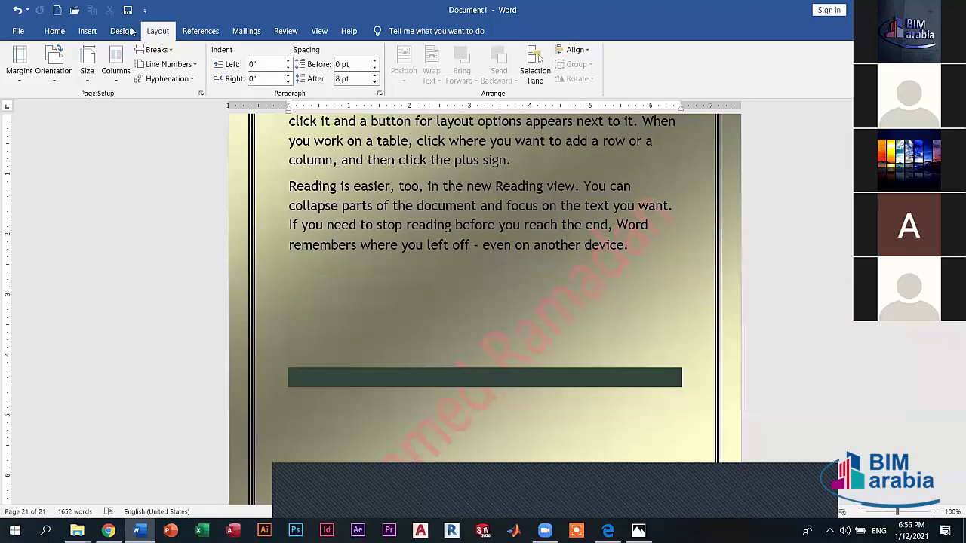
left_click(123, 31)
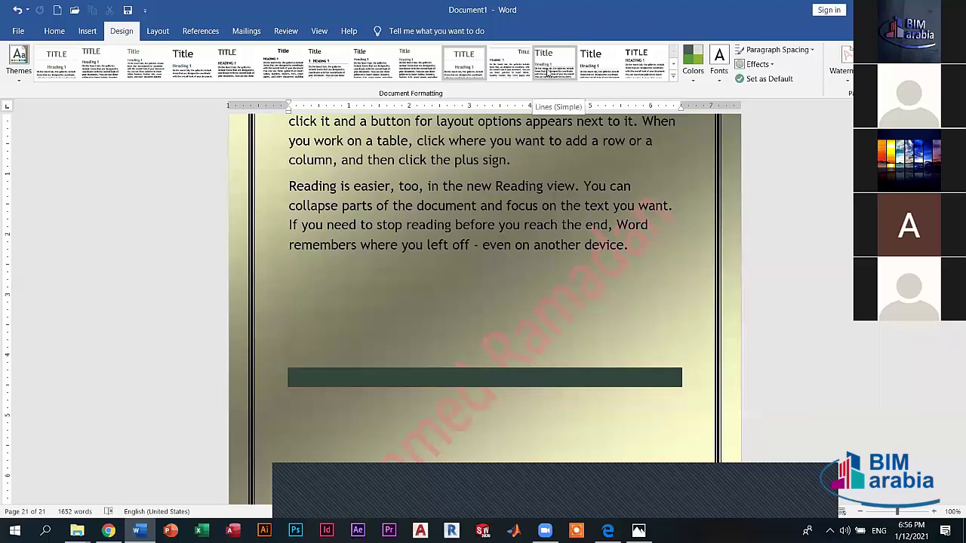
left_click(63, 32)
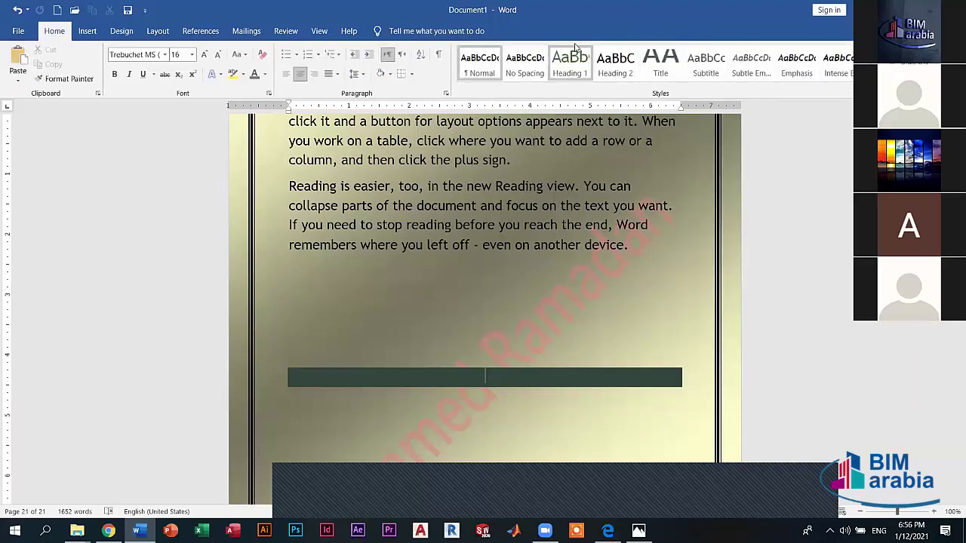
left_click(128, 32)
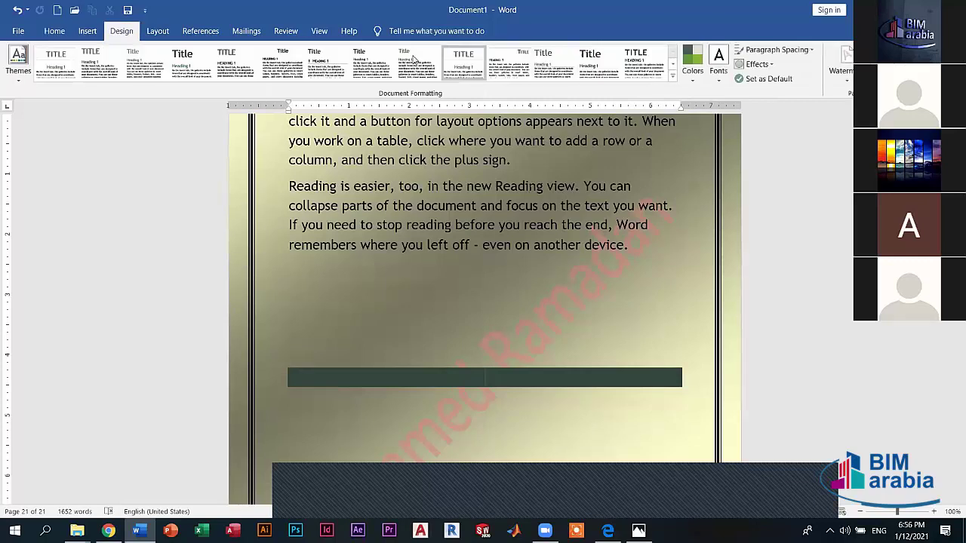
left_click(692, 60)
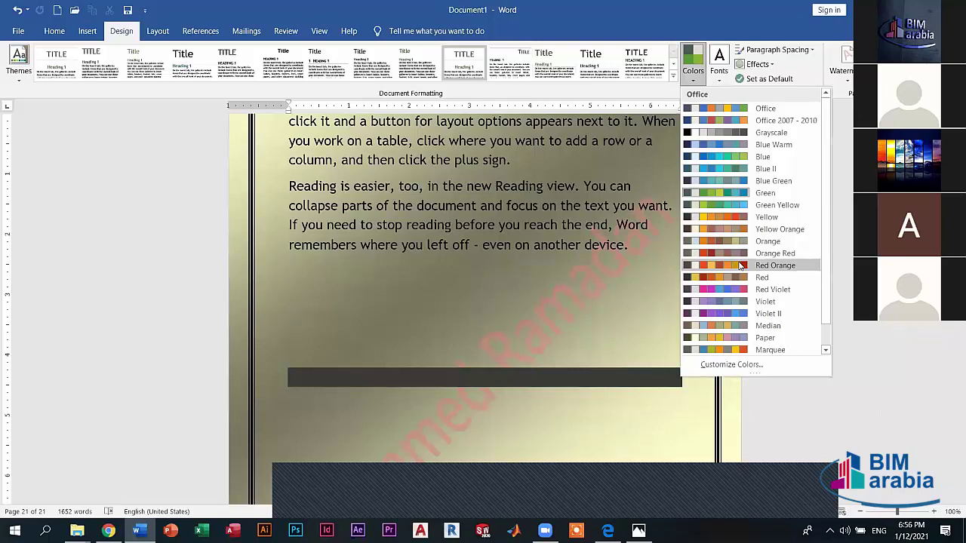
left_click(739, 266)
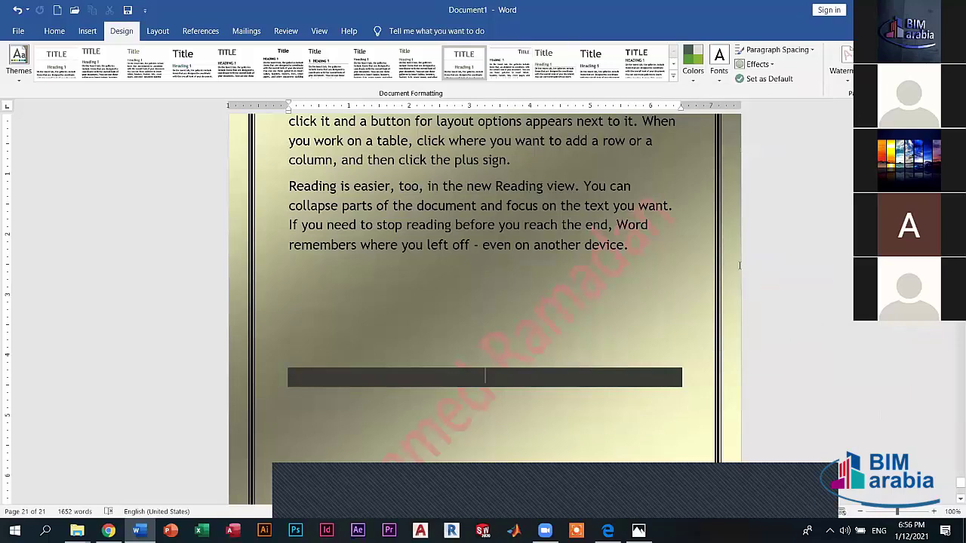
Check the updated palette in Home's Font Color list and close it unchanged.
left_click(54, 31)
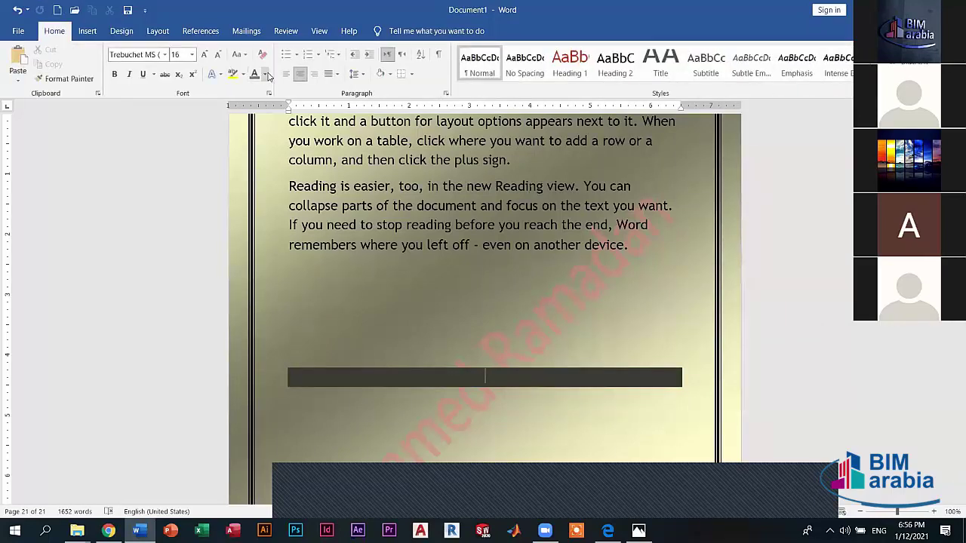
left_click(264, 74)
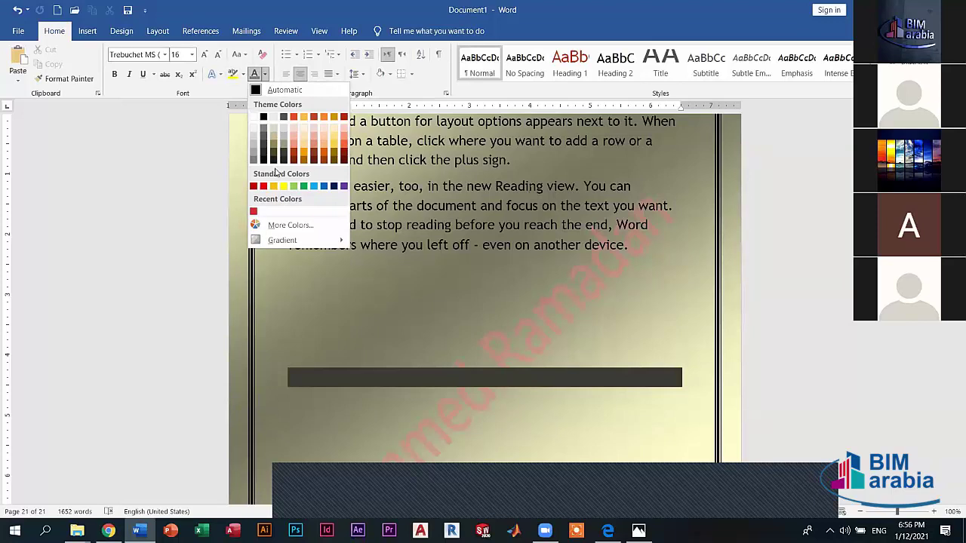
left_click(569, 261)
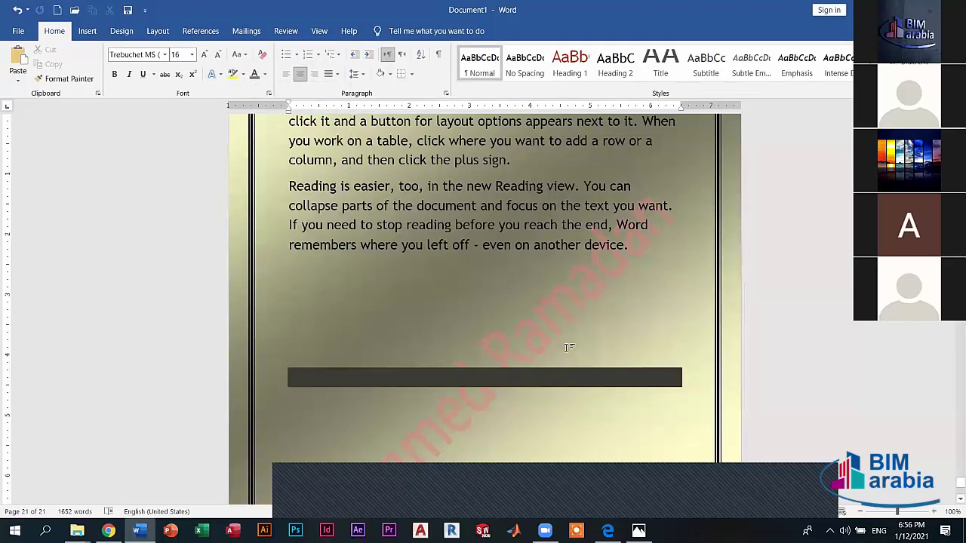
scroll(593, 351, "down", 1)
scroll(593, 351, "down", 3)
scroll(593, 351, "up", 1)
scroll(593, 352, "up", 3)
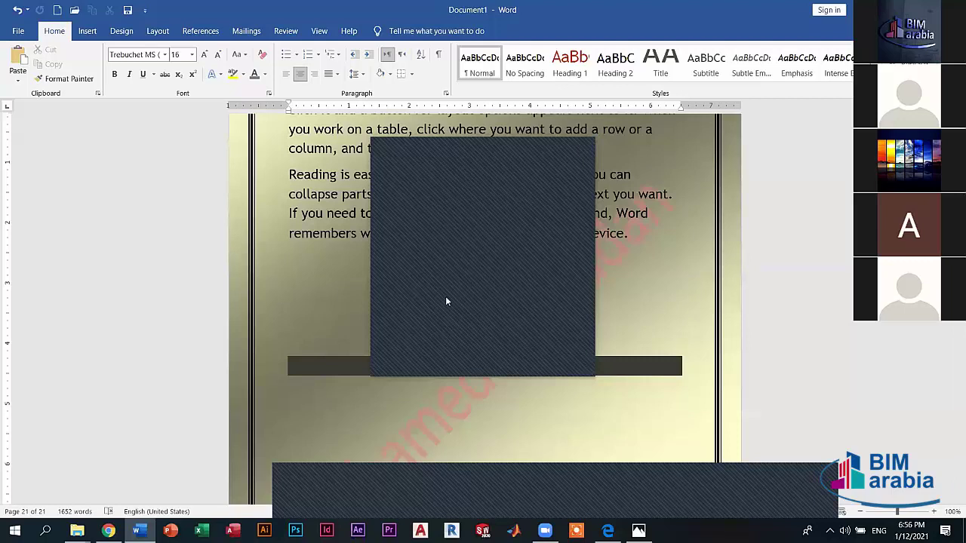
scroll(514, 211, "up", 2)
scroll(497, 95, "up", 2)
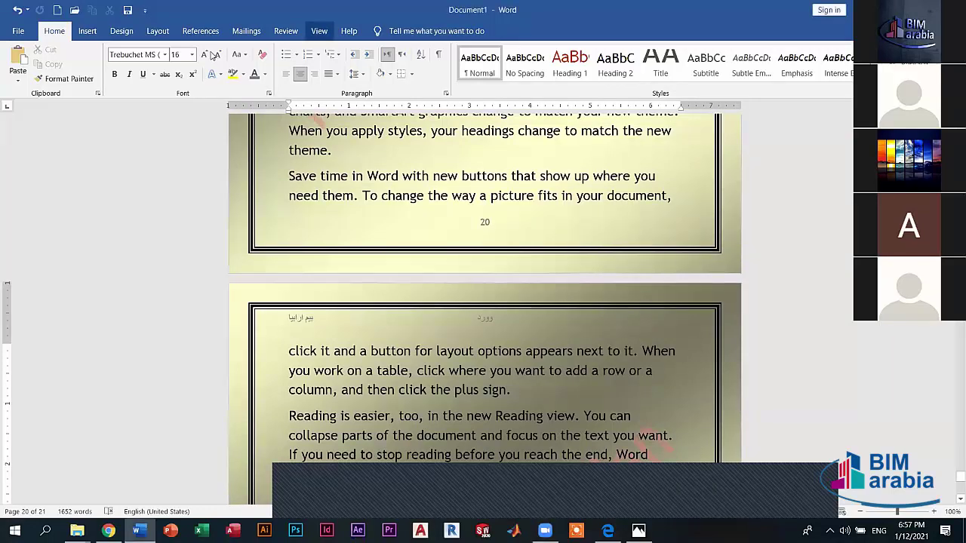
left_click(319, 31)
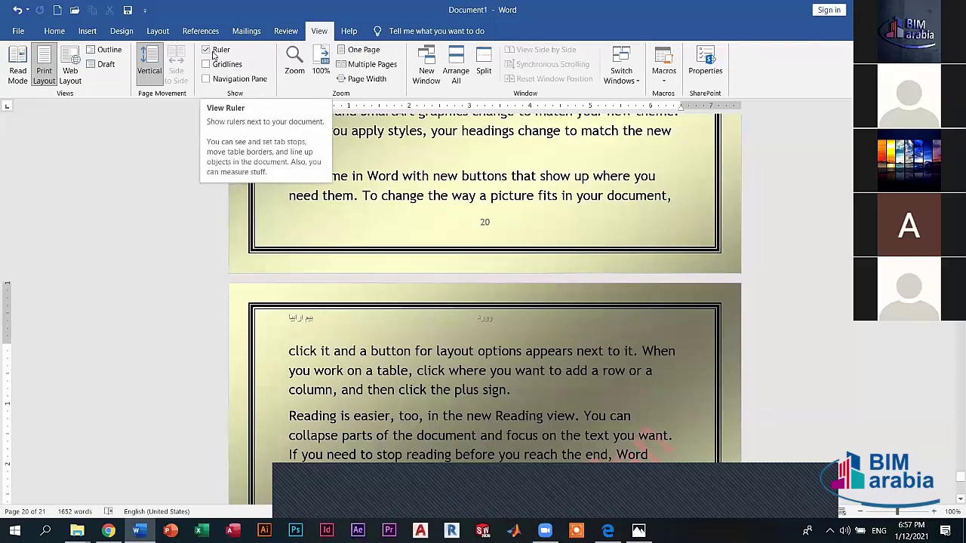
left_click(214, 53)
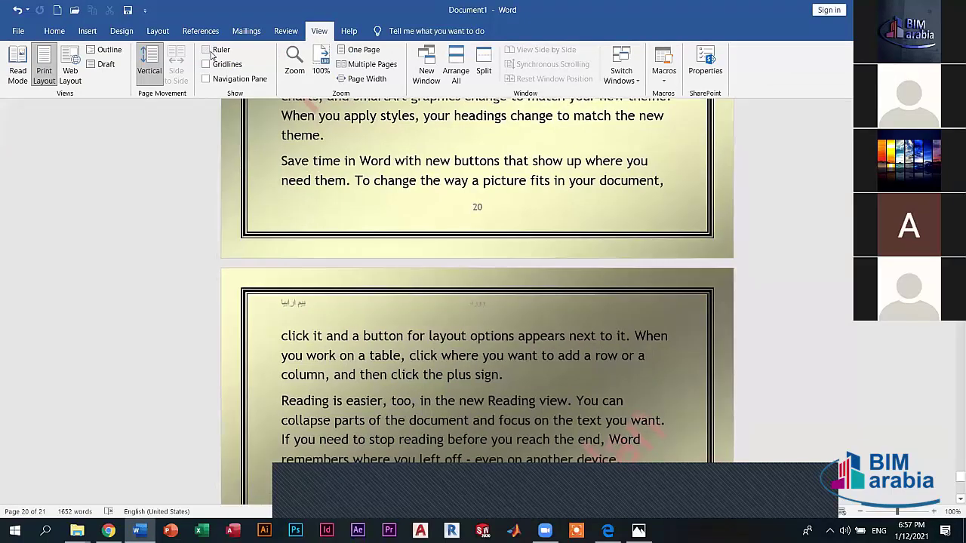
left_click(212, 53)
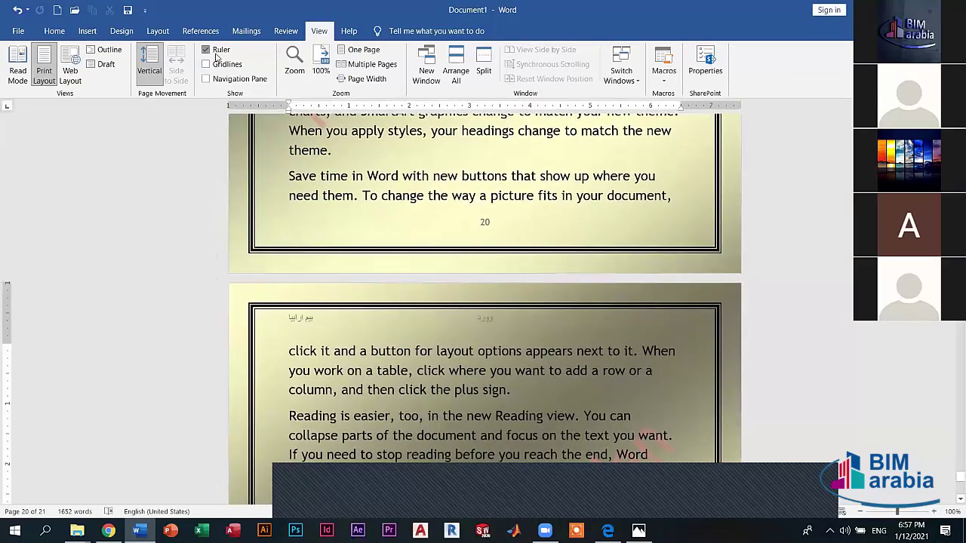
left_click(217, 54)
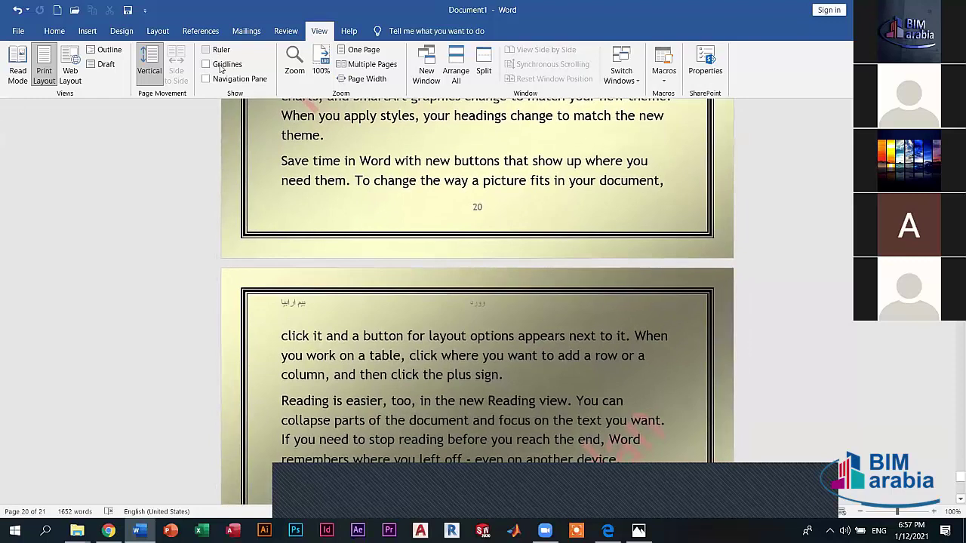
left_click(220, 69)
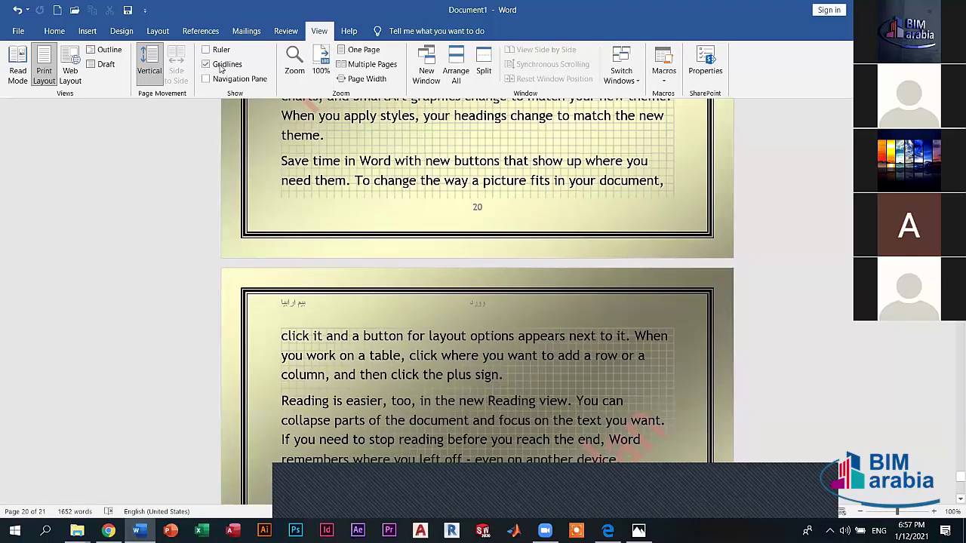
left_click(220, 66)
left_click(218, 51)
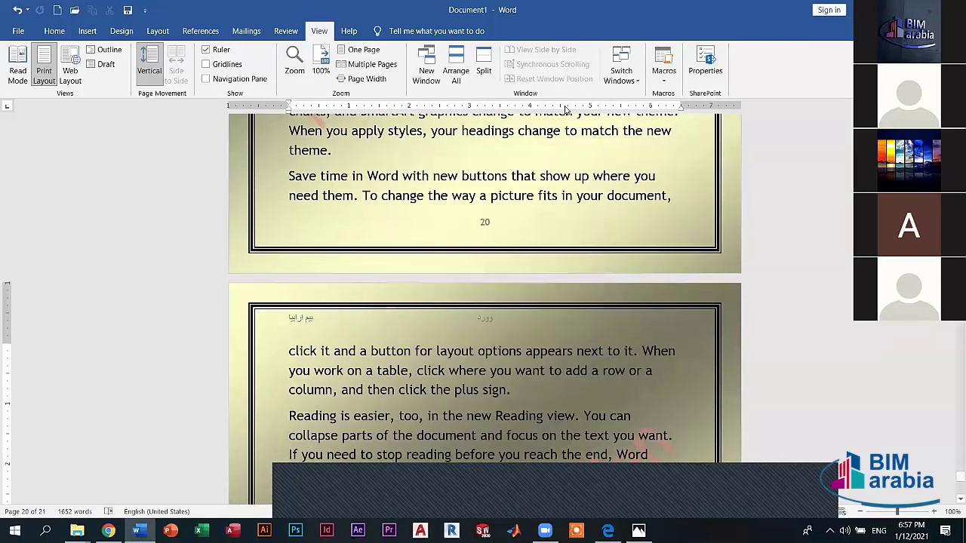
double_click(695, 108)
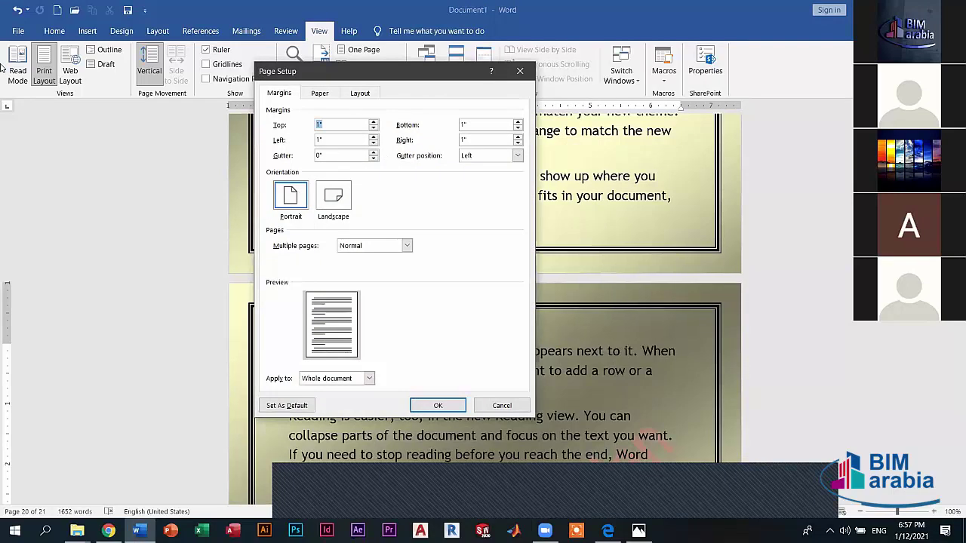
left_click(318, 93)
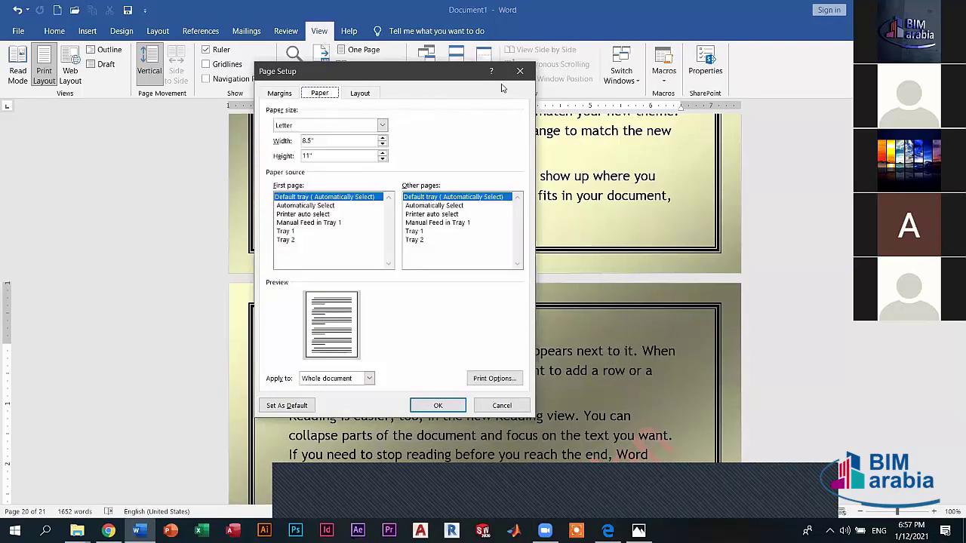
key("Escape")
scroll(199, 130, "down", 3)
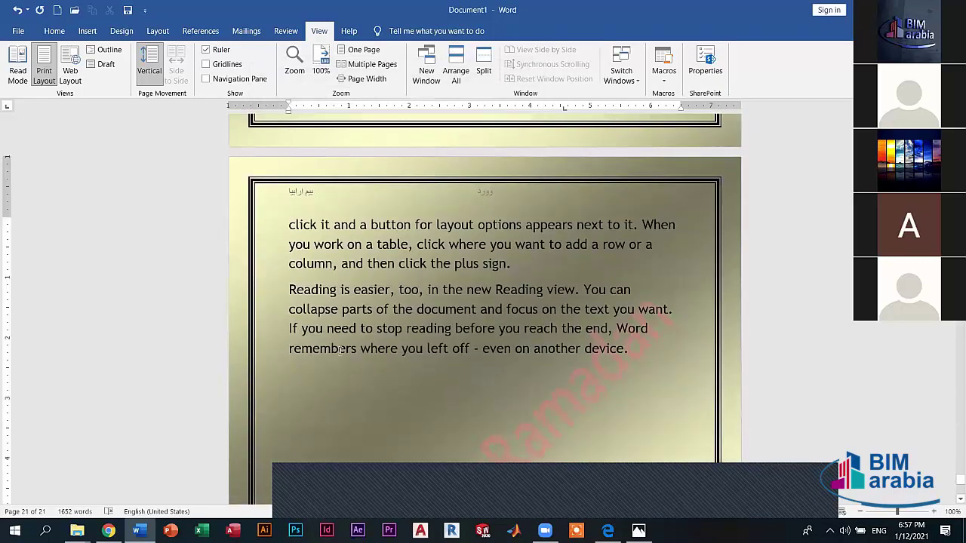
scroll(531, 386, "down", 3)
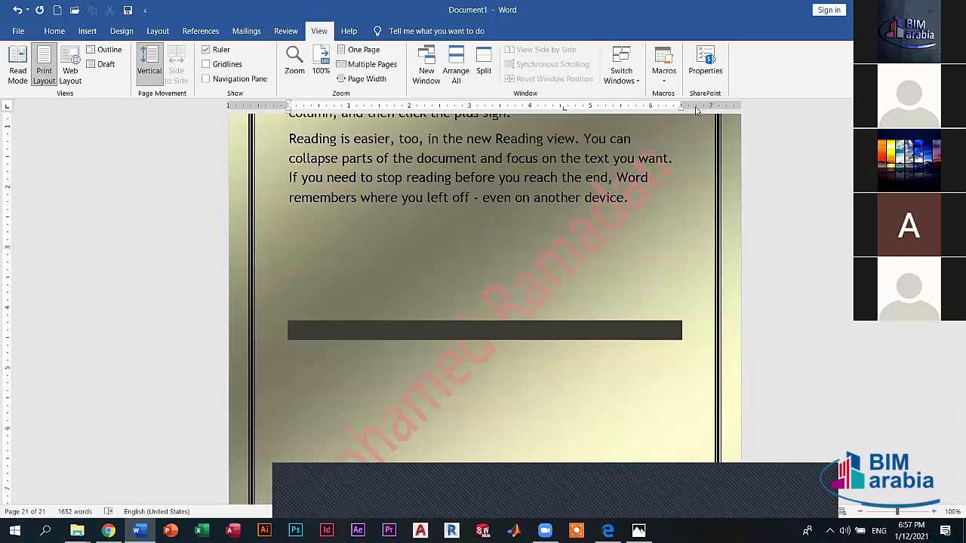
left_click(121, 31)
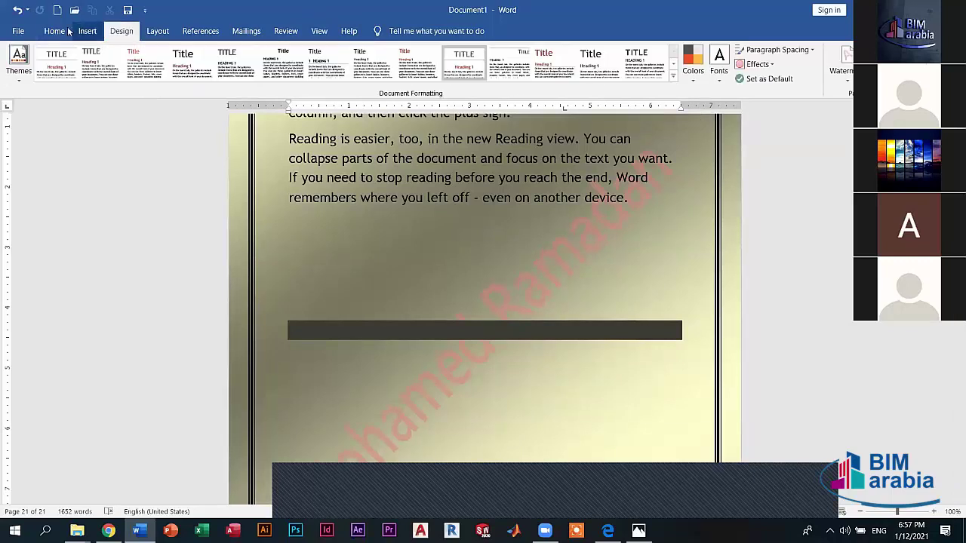
left_click(54, 31)
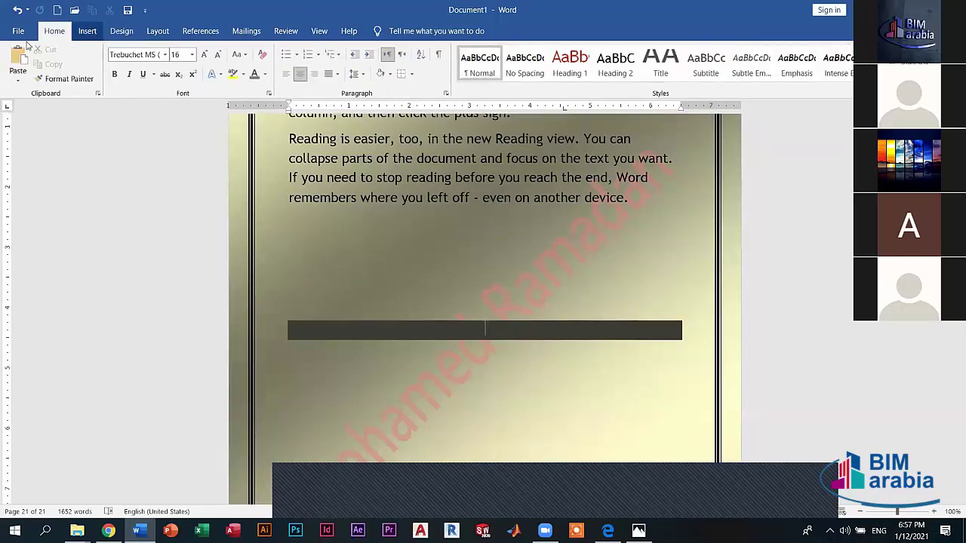
left_click(89, 31)
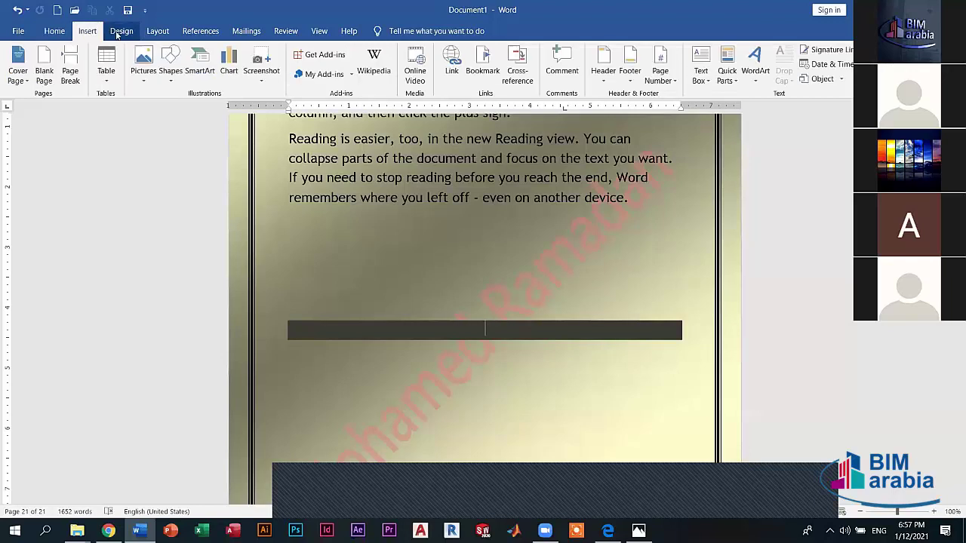
left_click(120, 31)
left_click(88, 31)
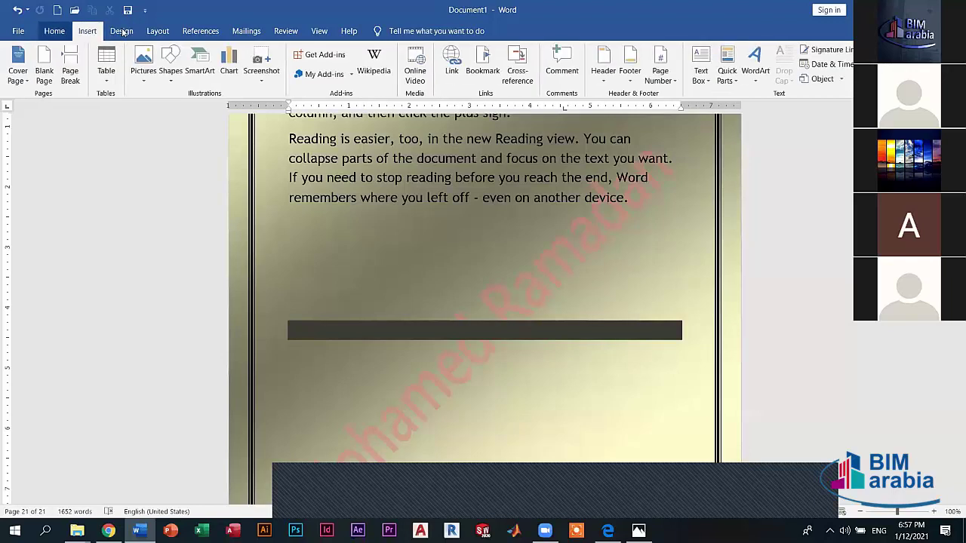
scroll(123, 32, "up", 1)
scroll(124, 32, "down", 2)
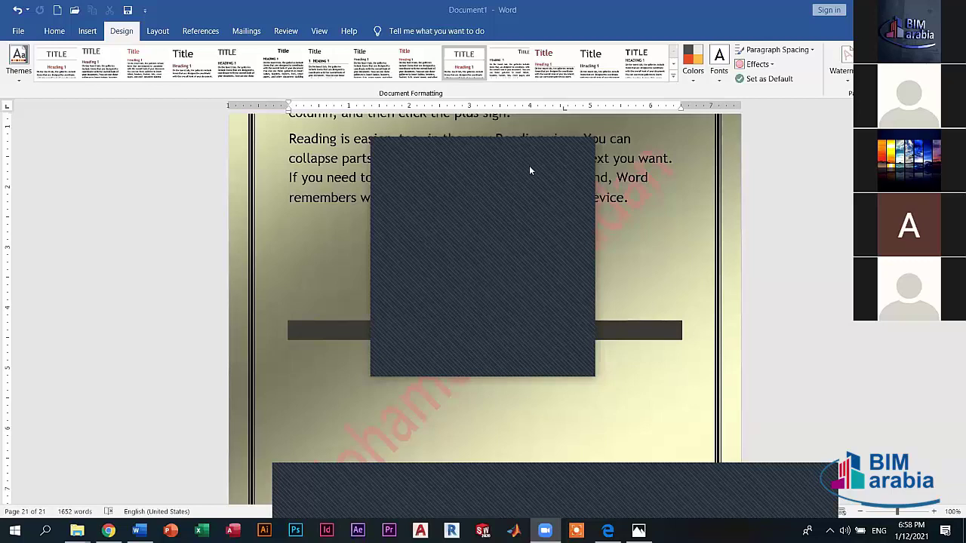
left_click(87, 34)
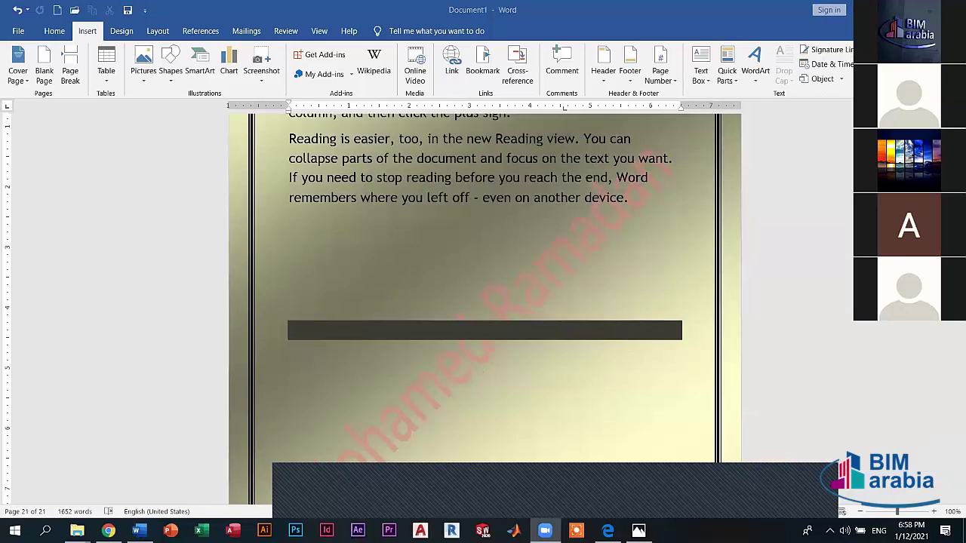
Glance at Add Signature Services, then choose Microsoft Office Signature Line from the Signature Line menu.
left_click(830, 49)
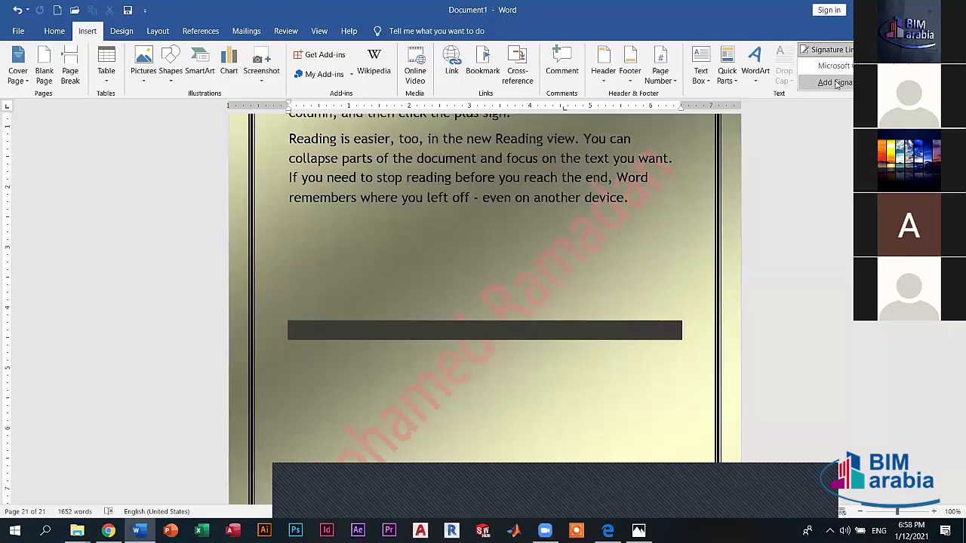
left_click(836, 81)
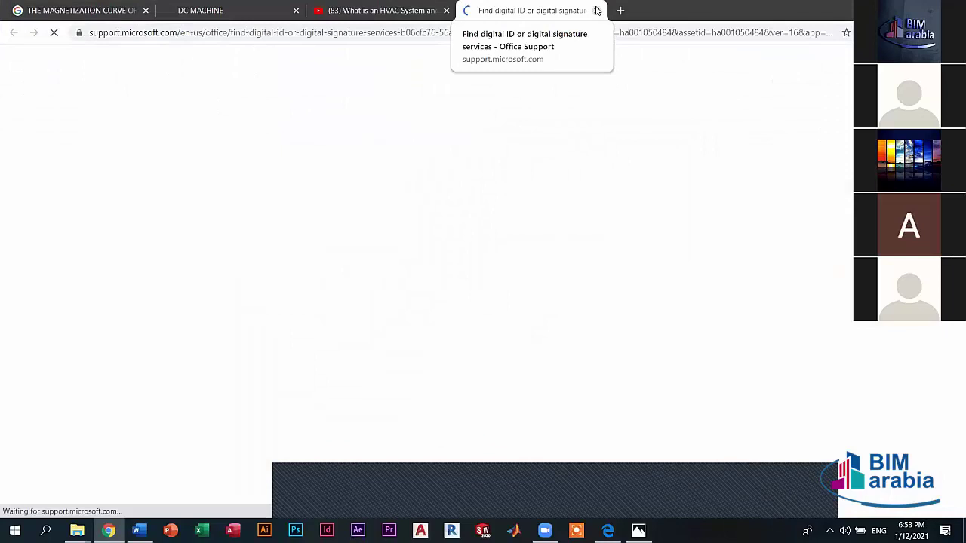
left_click(596, 11)
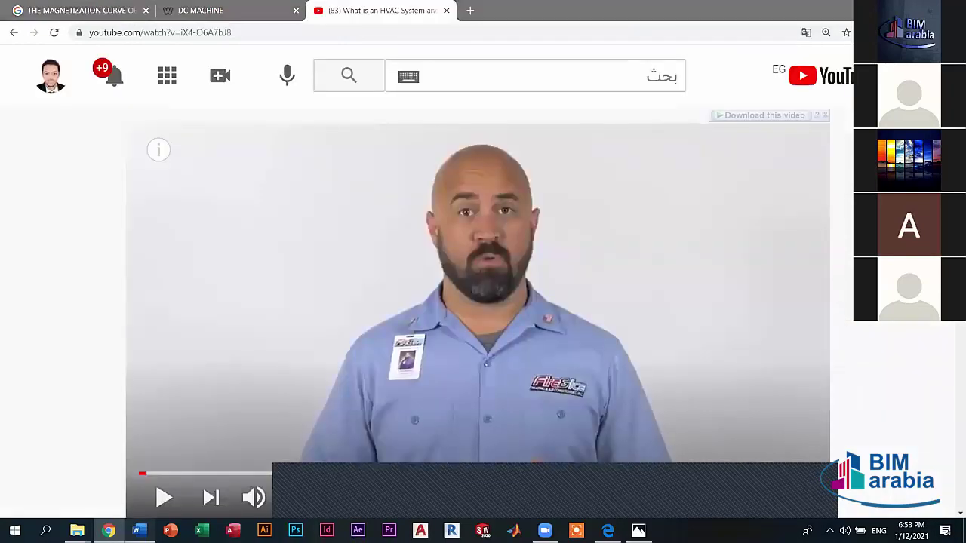
left_click(136, 530)
left_click(851, 49)
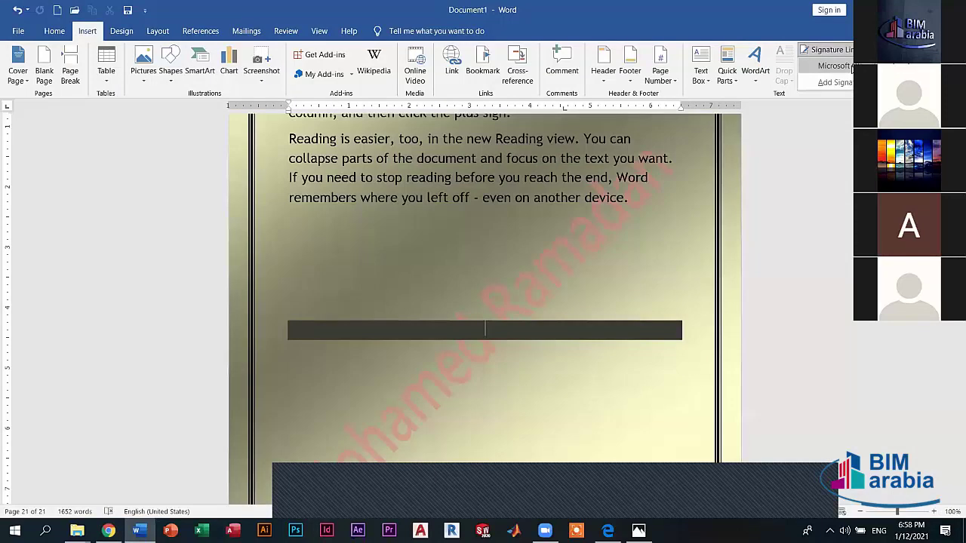
left_click(838, 66)
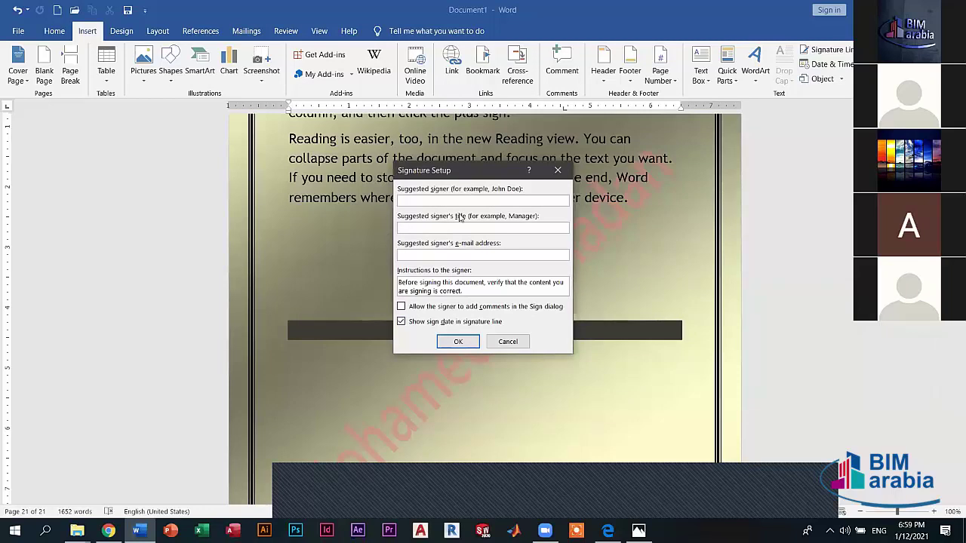
Enter the suggested signer's name, title Lecture and new instructions text, then insert the signature line.
left_click(456, 230)
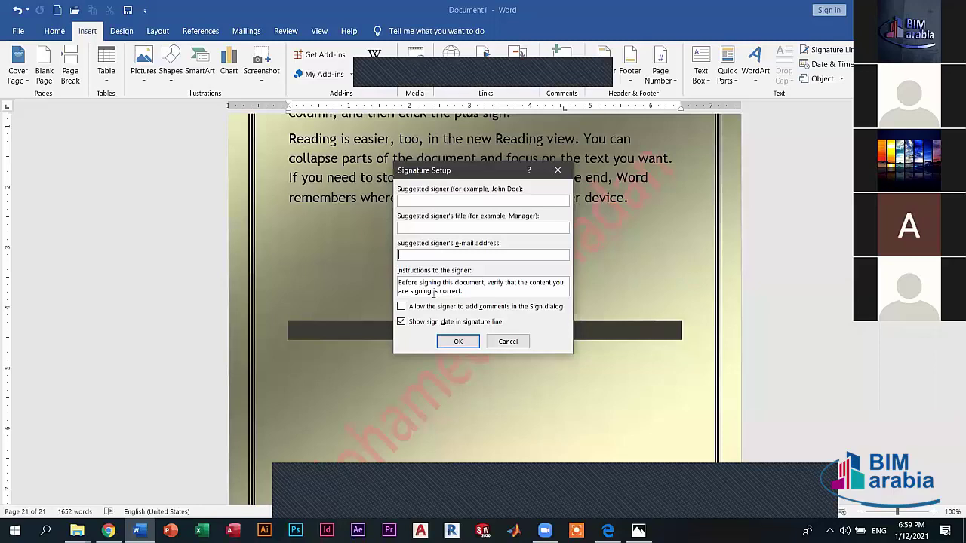
left_click_drag(463, 294, 379, 283)
left_click(449, 198)
type("M")
type("oham")
type("re")
key("Tab")
type("Lecture")
left_click(474, 256)
left_click_drag(466, 292, 391, 280)
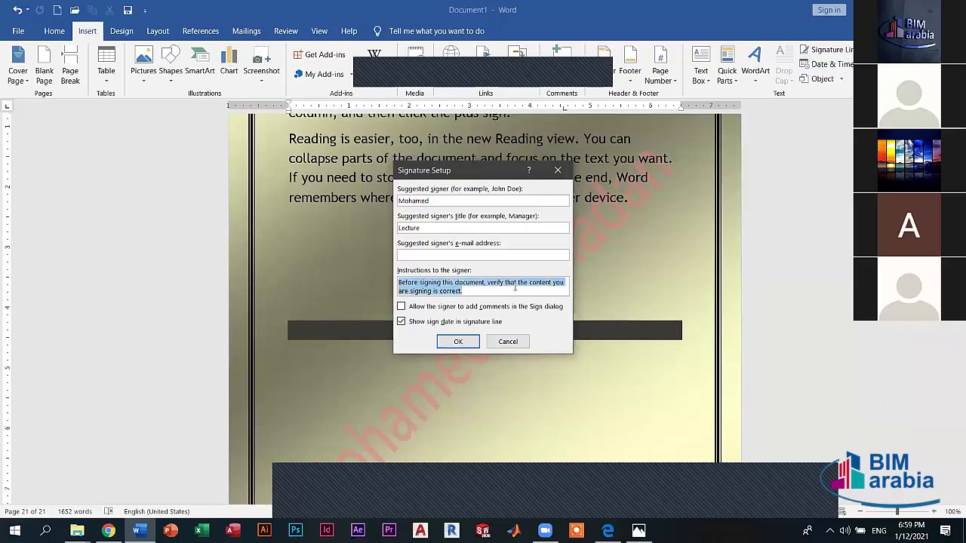
type("Microsoft")
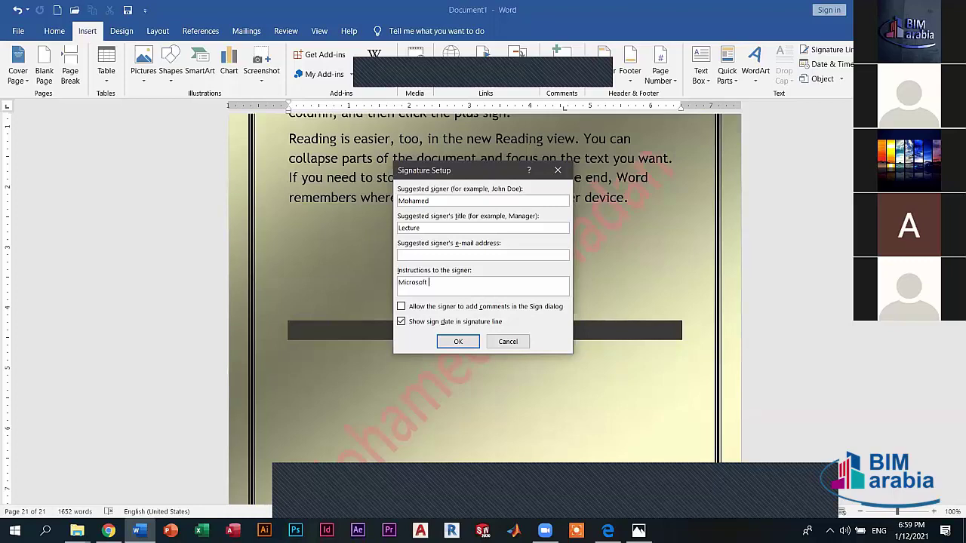
type("fic")
type("e Dip")
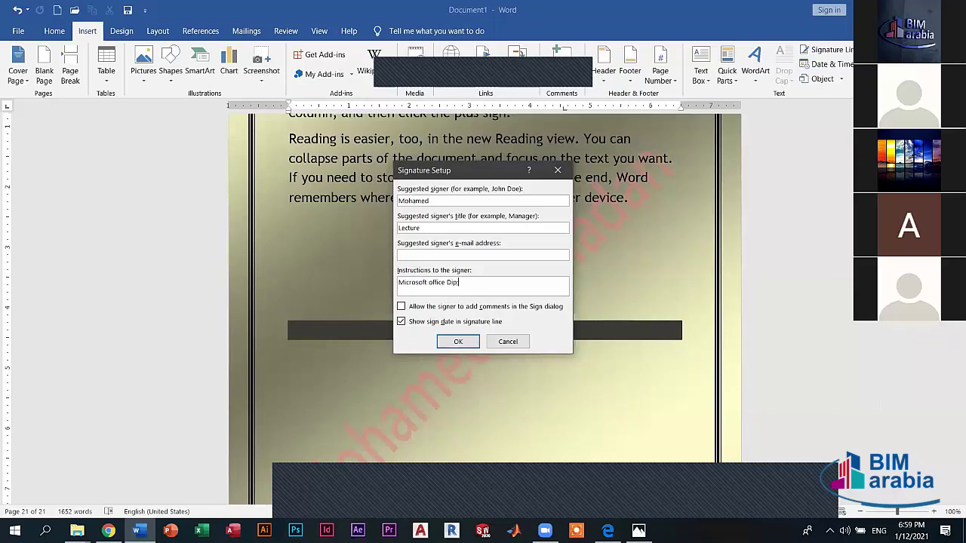
type("ma")
left_click(456, 341)
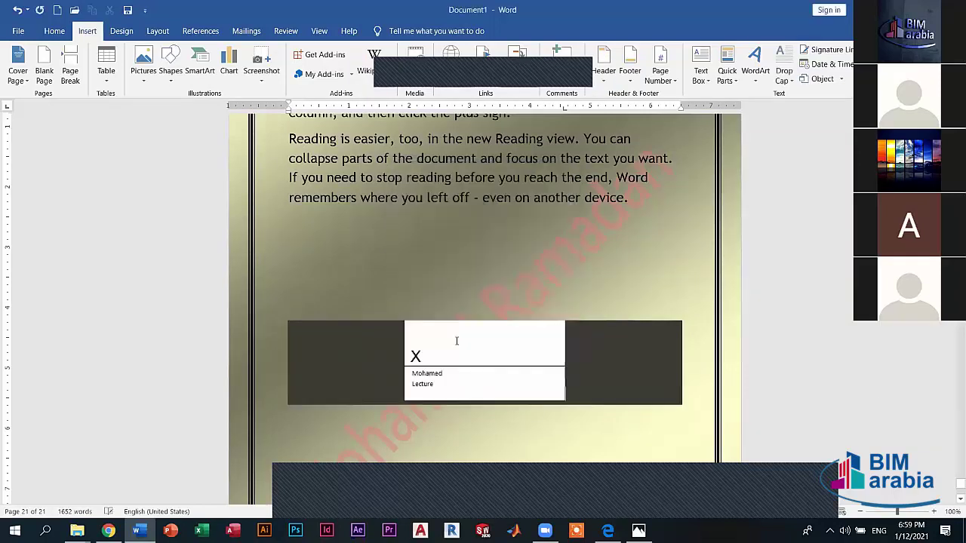
left_click(437, 388)
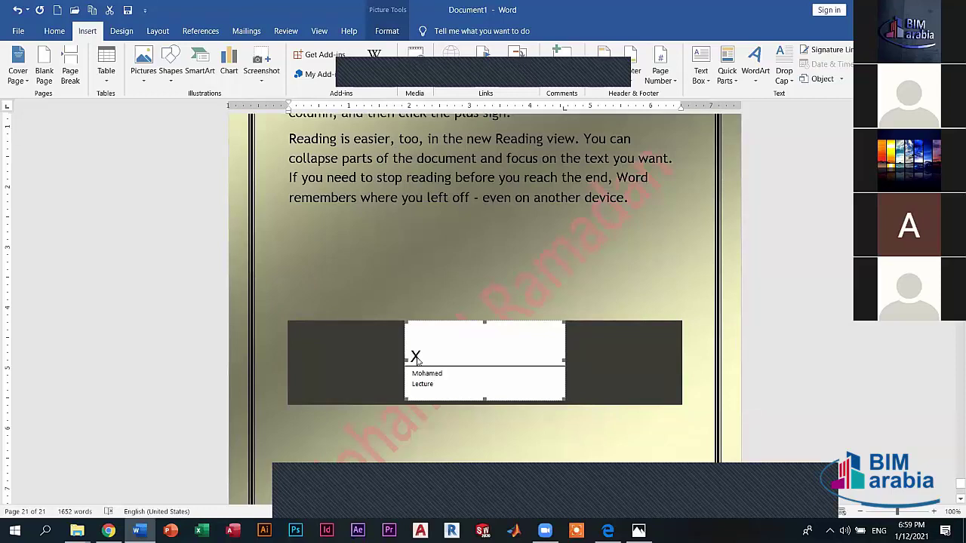
double_click(416, 357)
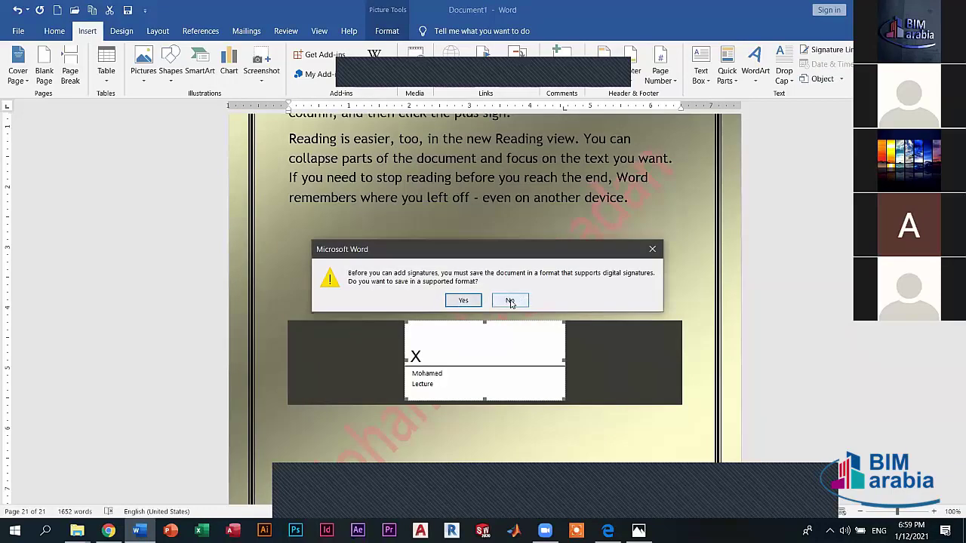
left_click(510, 302)
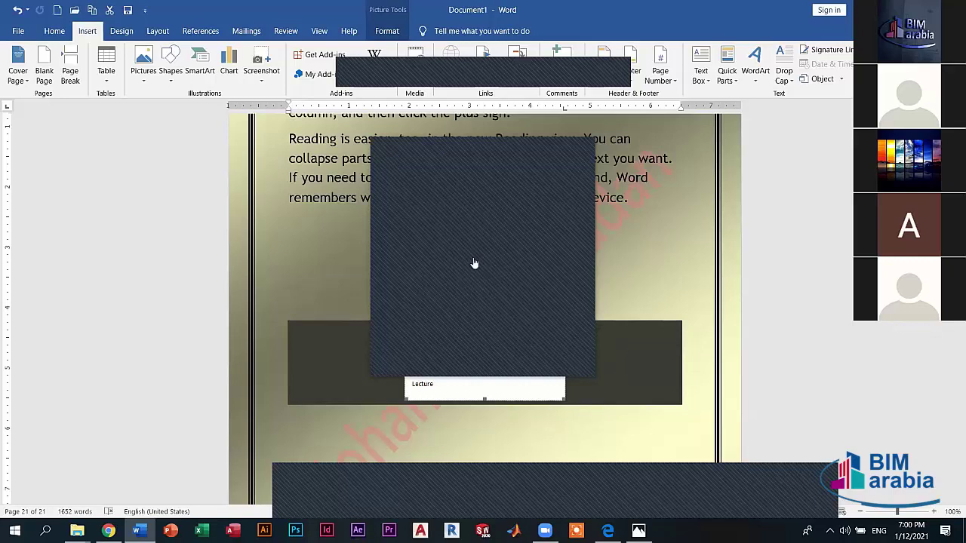
double_click(434, 380)
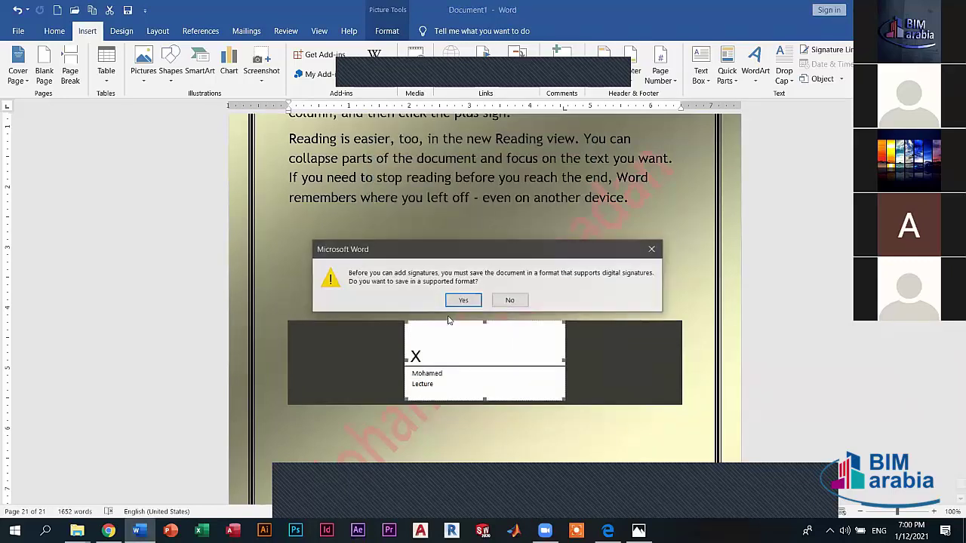
left_click(521, 299)
scroll(453, 370, "down", 2)
scroll(442, 360, "down", 3)
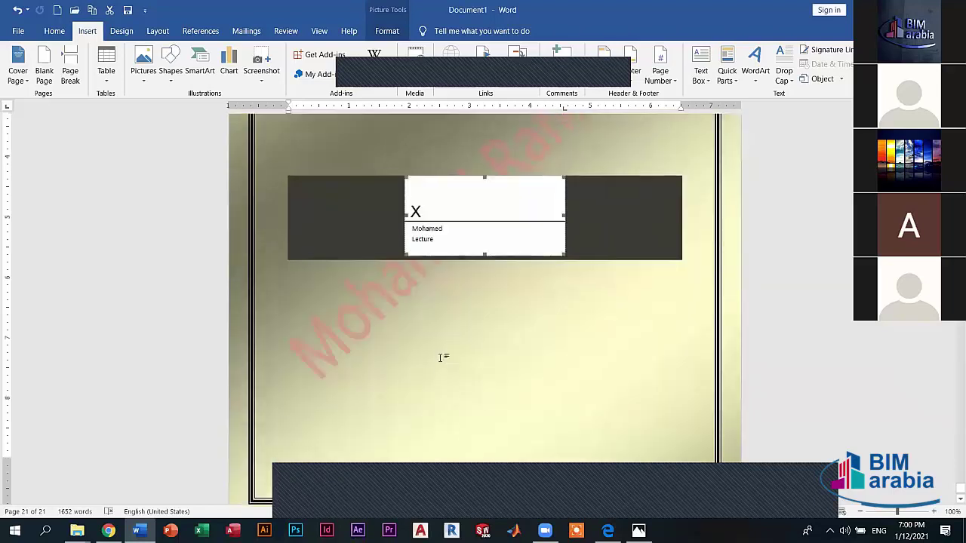
left_click(441, 361)
double_click(441, 362)
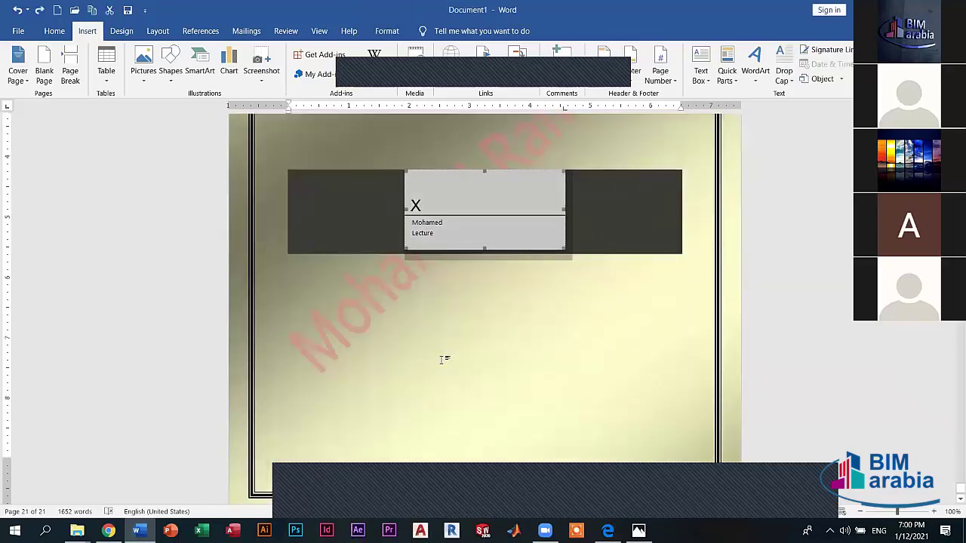
double_click(444, 359)
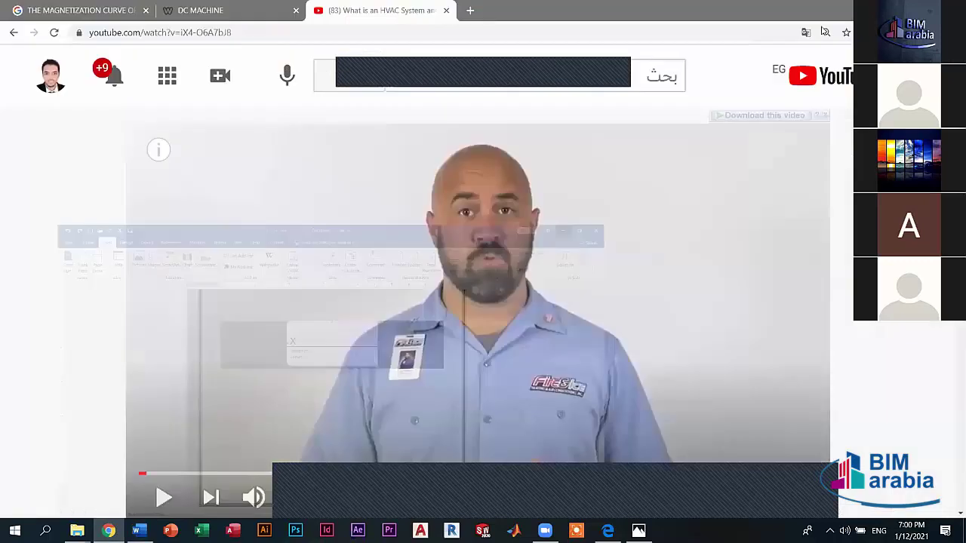
Clear the open windows away and open a maximized File Explorer window at This PC.
key("alt+Tab")
key("alt+Tab")
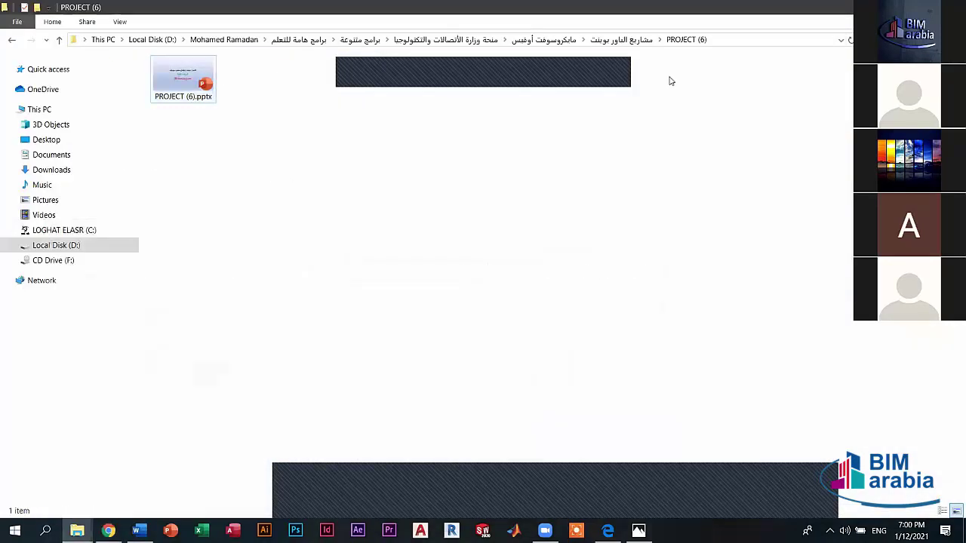
key("alt+Tab")
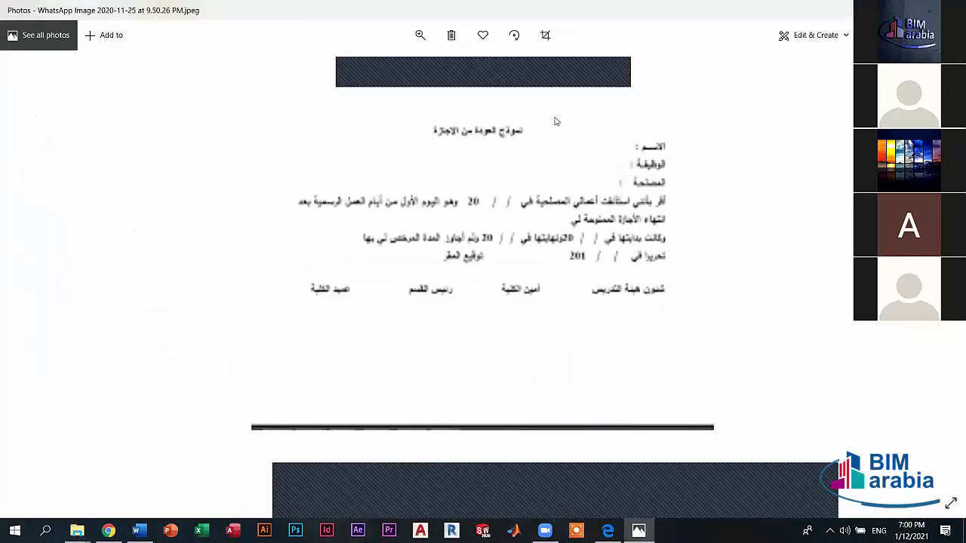
key("alt+Tab")
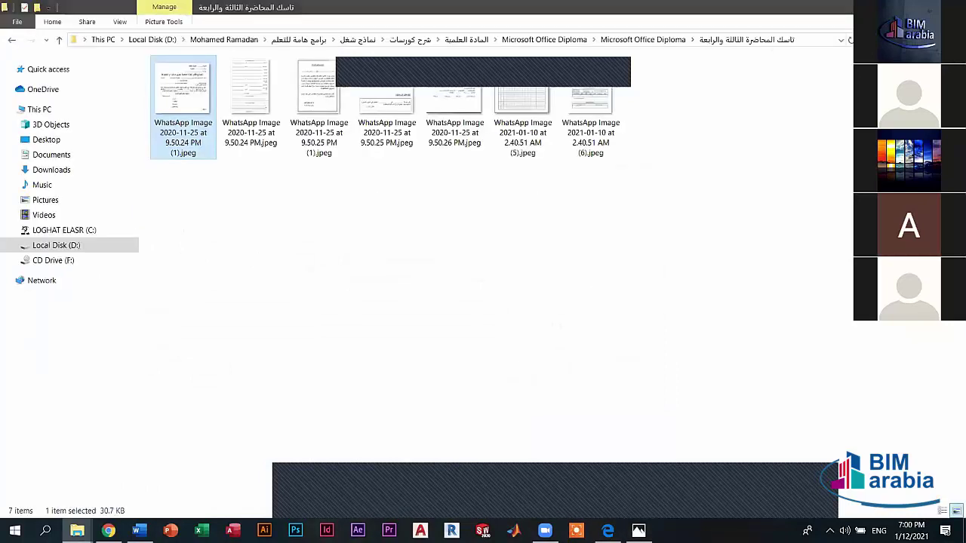
key("super+d")
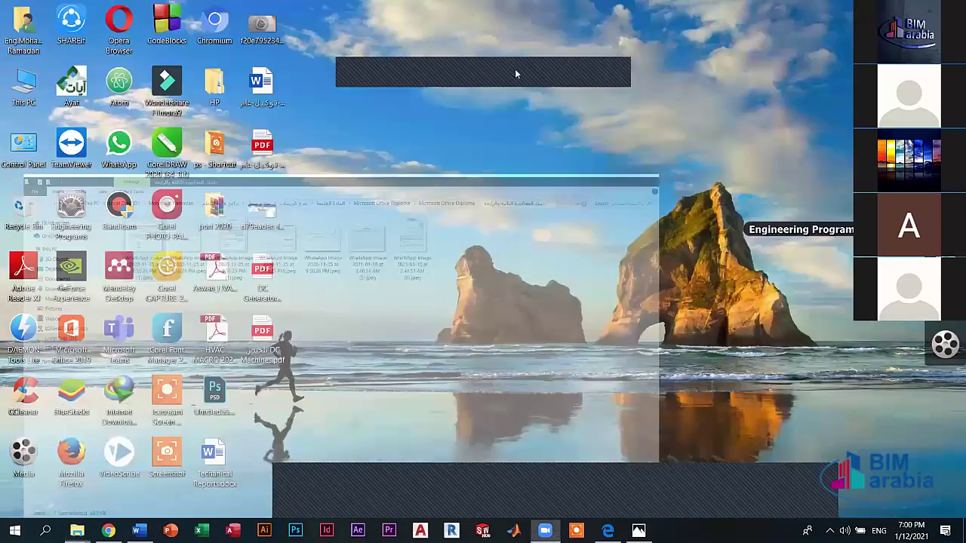
key("super+e")
left_click(746, 187)
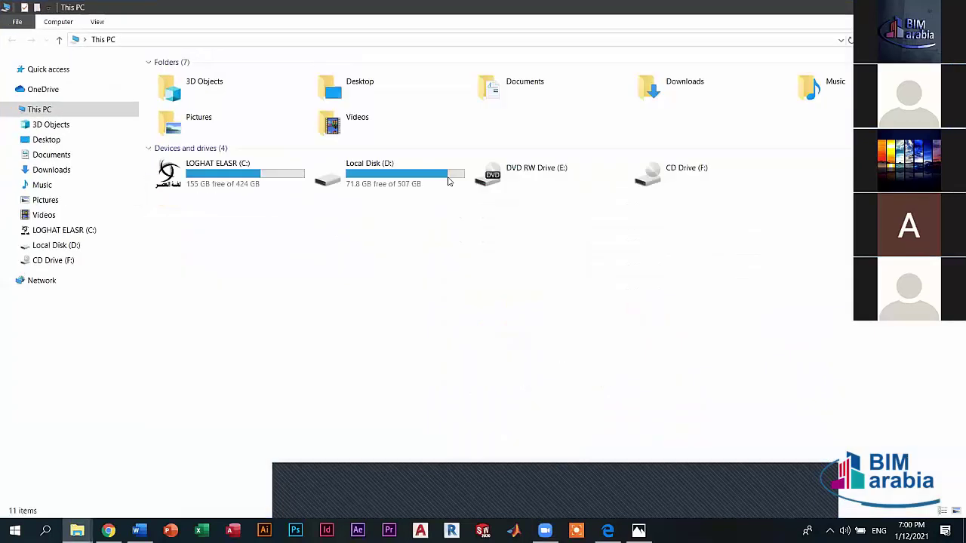
Browse Local Disk (D:) into الأكاديمية > أكاديمية فكرة, then go back up to D:.
double_click(457, 184)
double_click(310, 105)
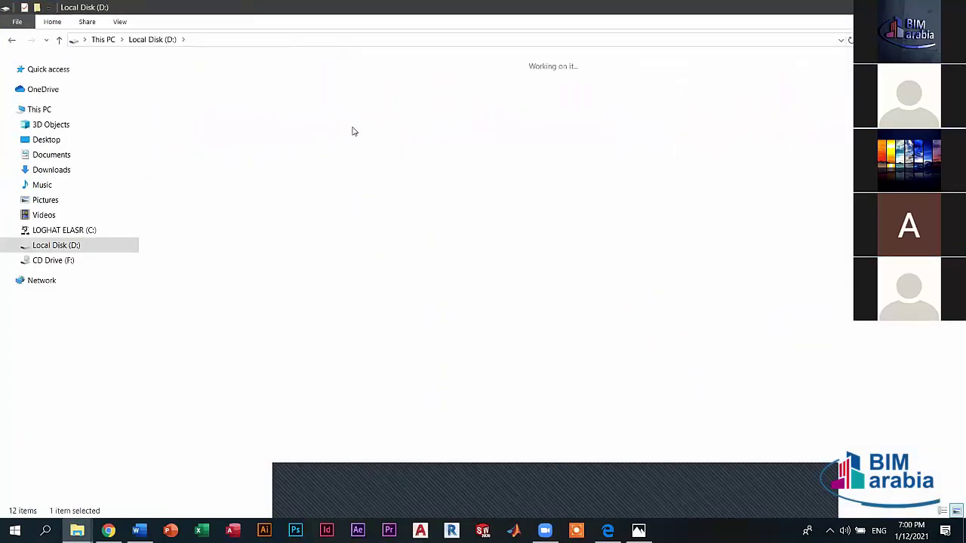
double_click(250, 94)
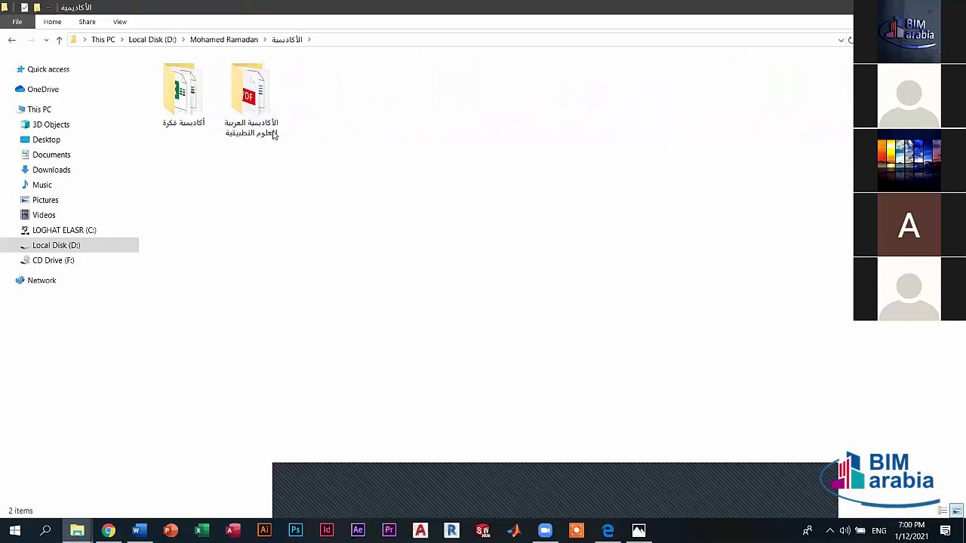
left_click(178, 94)
double_click(178, 94)
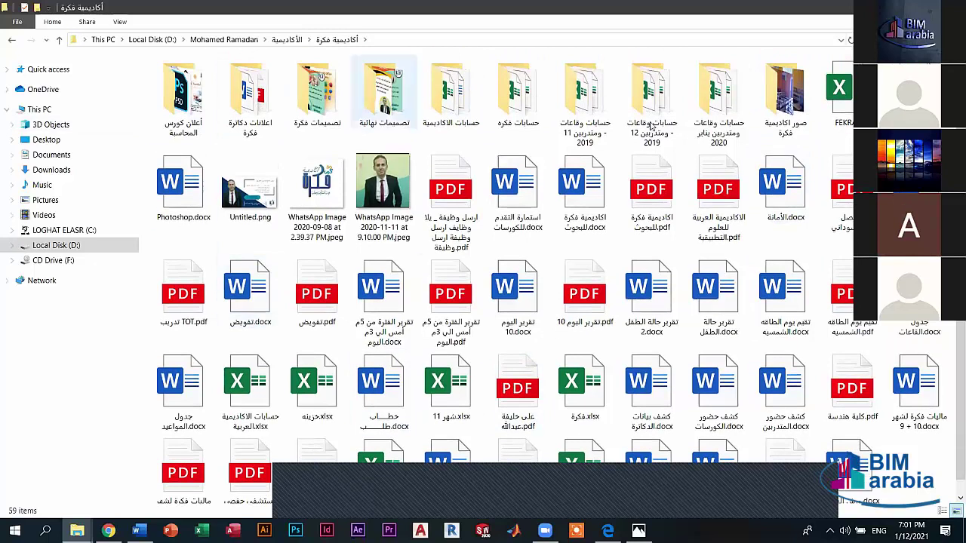
left_click(15, 41)
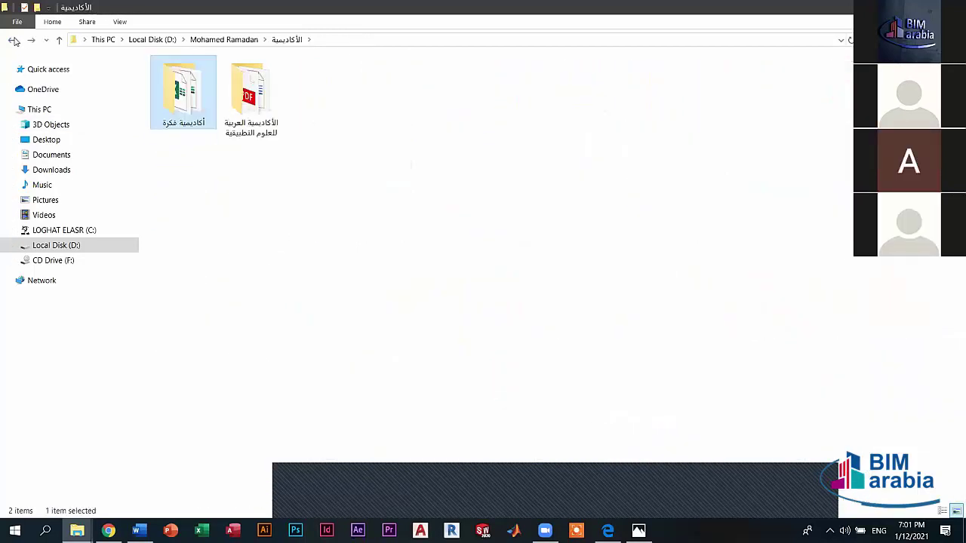
left_click(15, 41)
left_click(15, 41)
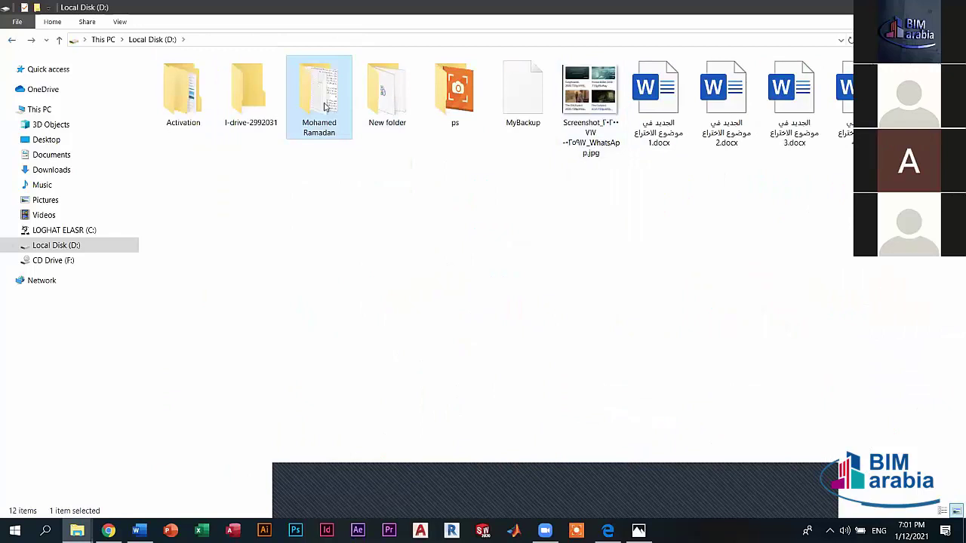
Go through برامج هامة للتعلم and نماذج شغل into تصميم شهادات and select تصميم شهادة 1.docx.
key("Return")
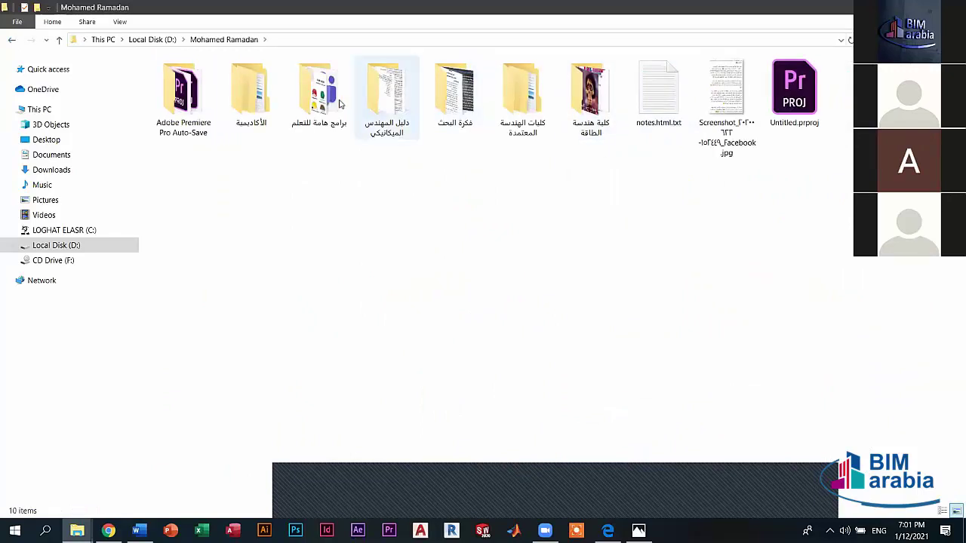
double_click(318, 90)
double_click(847, 94)
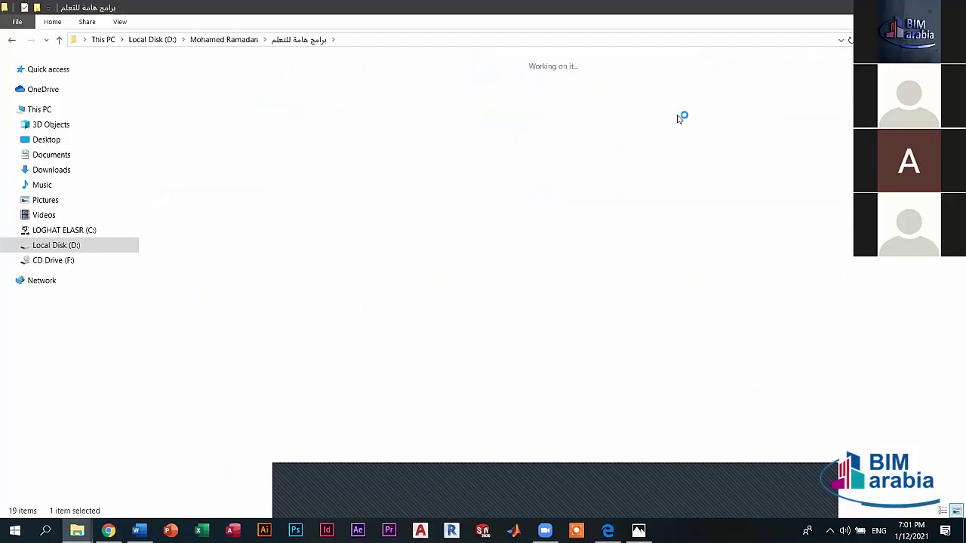
left_click(457, 110)
double_click(457, 109)
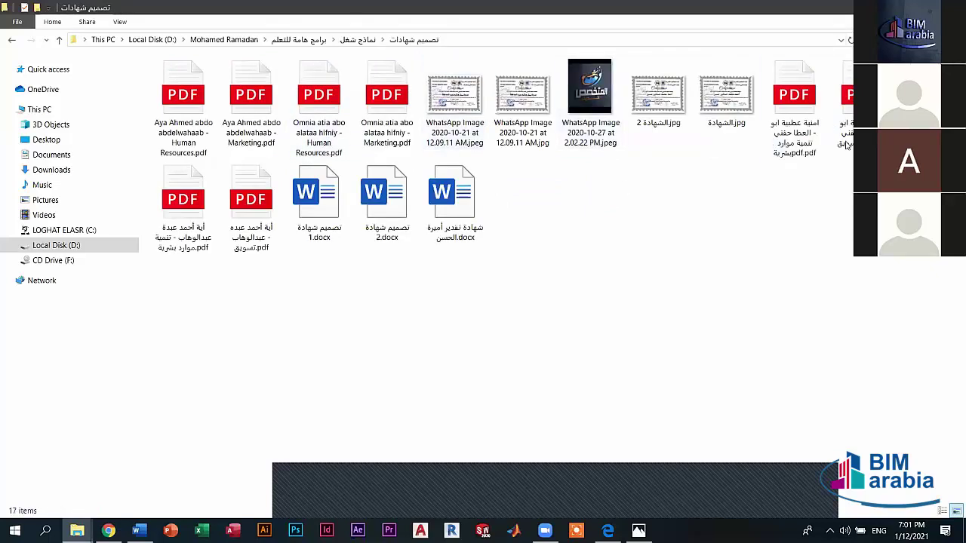
left_click(323, 197)
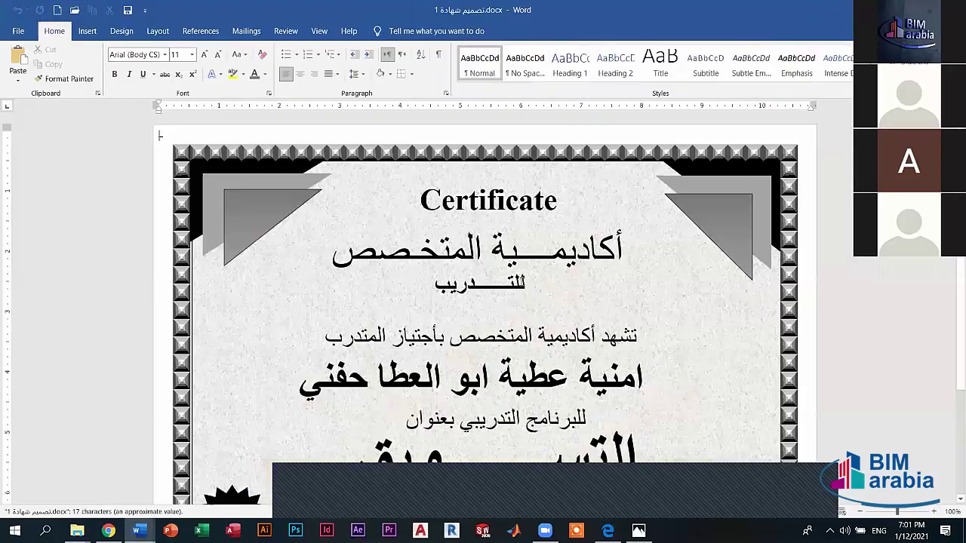
Scroll through the first certificate design, then minimize the Word window.
scroll(529, 435, "down", 3)
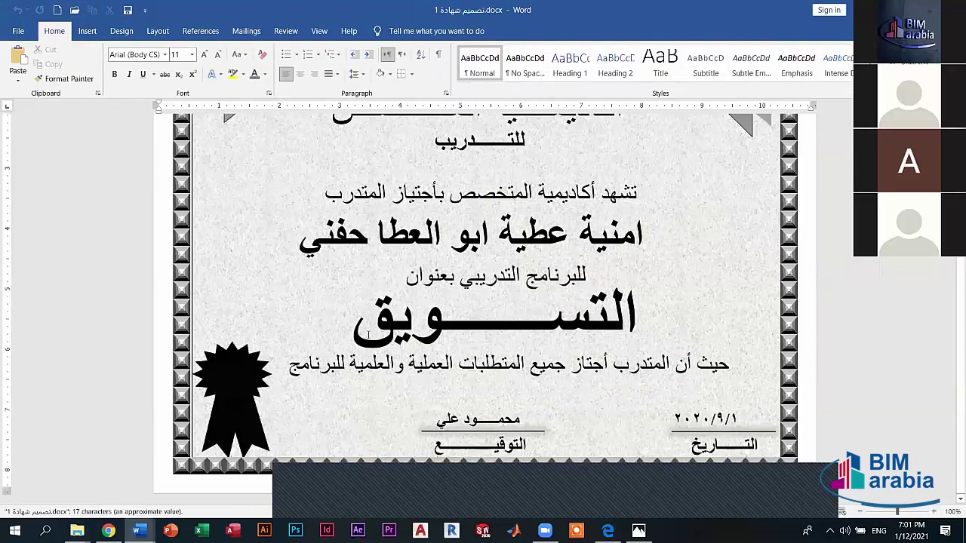
scroll(369, 334, "up", 2)
scroll(369, 334, "up", 2)
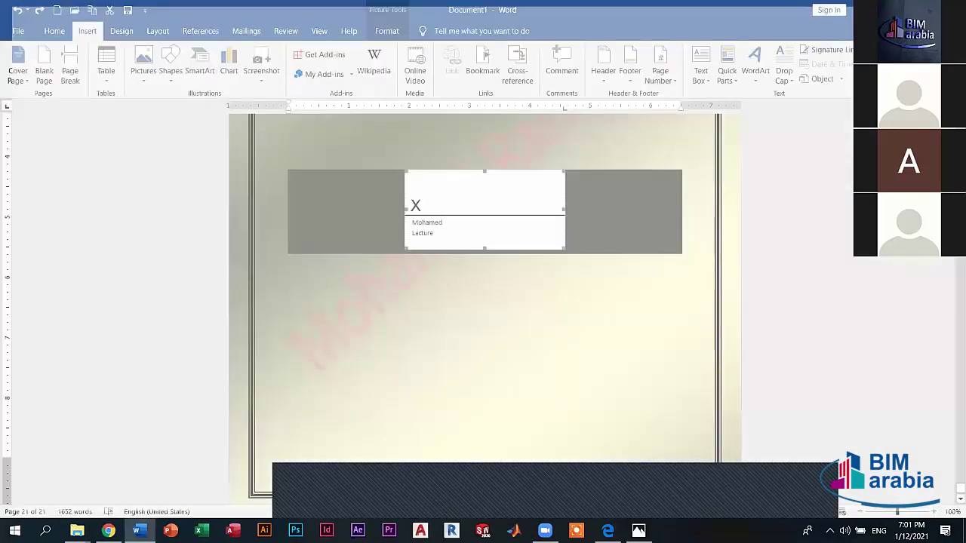
key("super+Down")
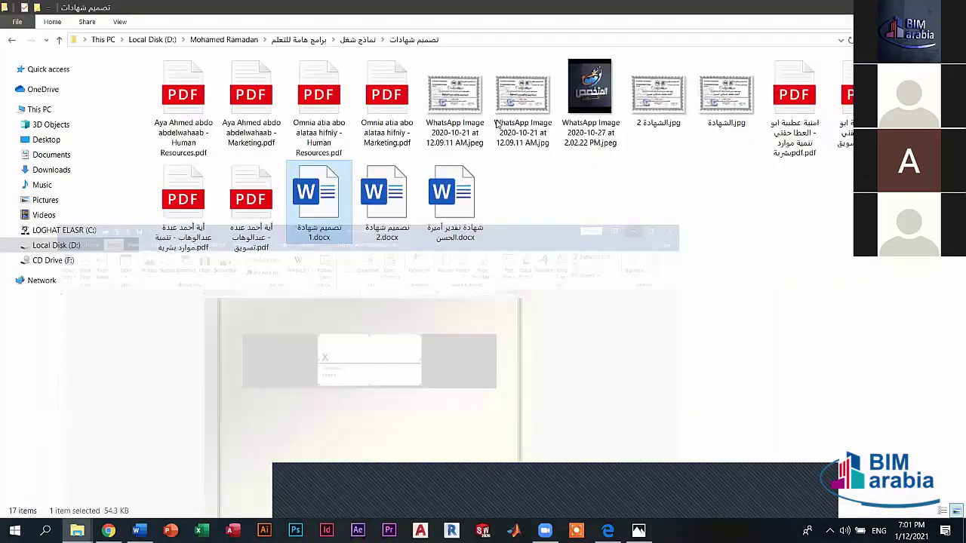
Go back to نماذج شغل, enter the IC3 تصميم شهادة folder and open CERTIFICATE IC3.docx.
left_click(12, 43)
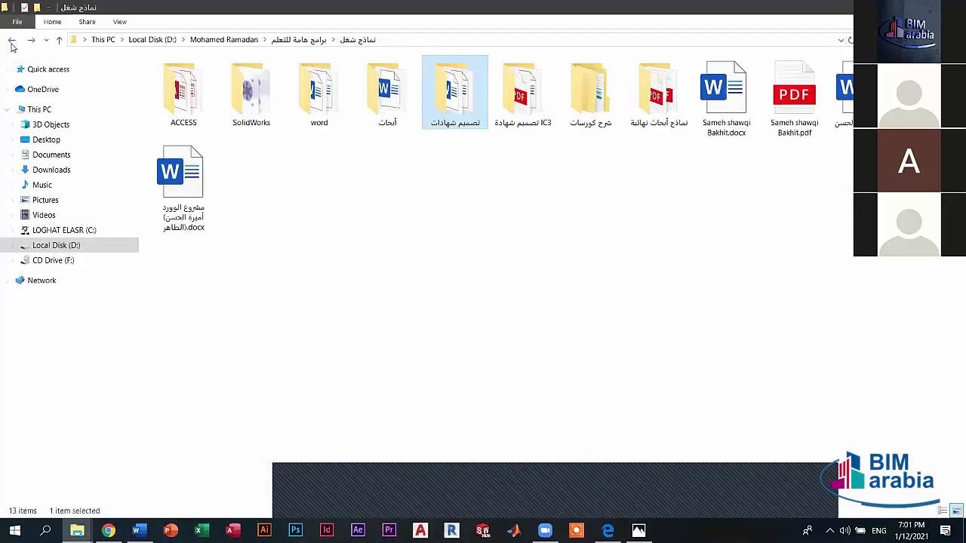
double_click(522, 91)
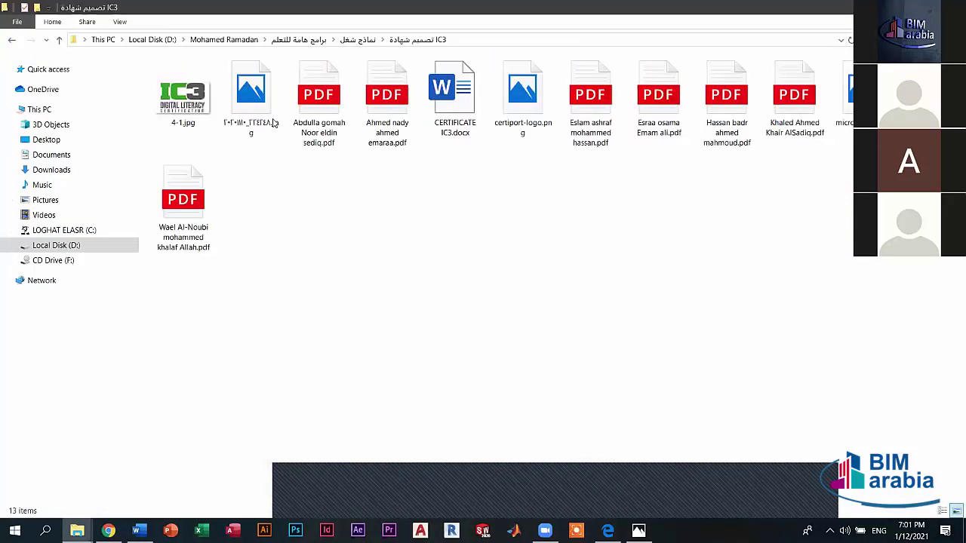
left_click(455, 97)
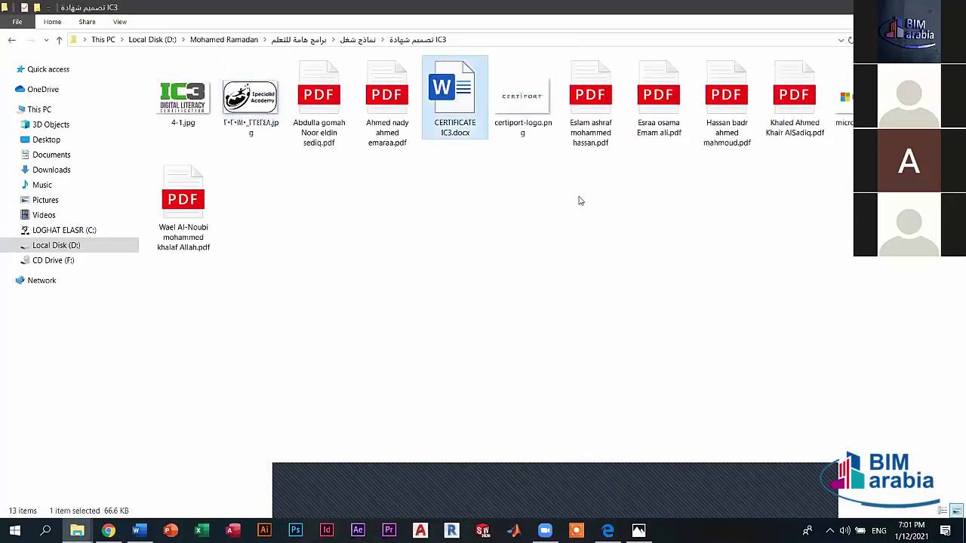
key("Return")
scroll(626, 360, "down", 5)
Select the IC3 certificate's signature names line and preview different fonts from the Home Font list.
scroll(626, 360, "down", 1)
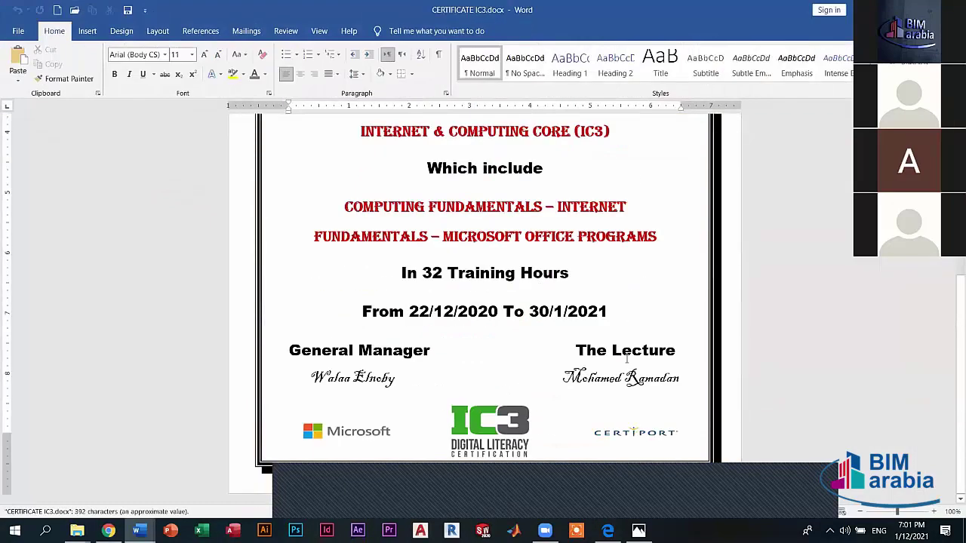
triple_click(623, 381)
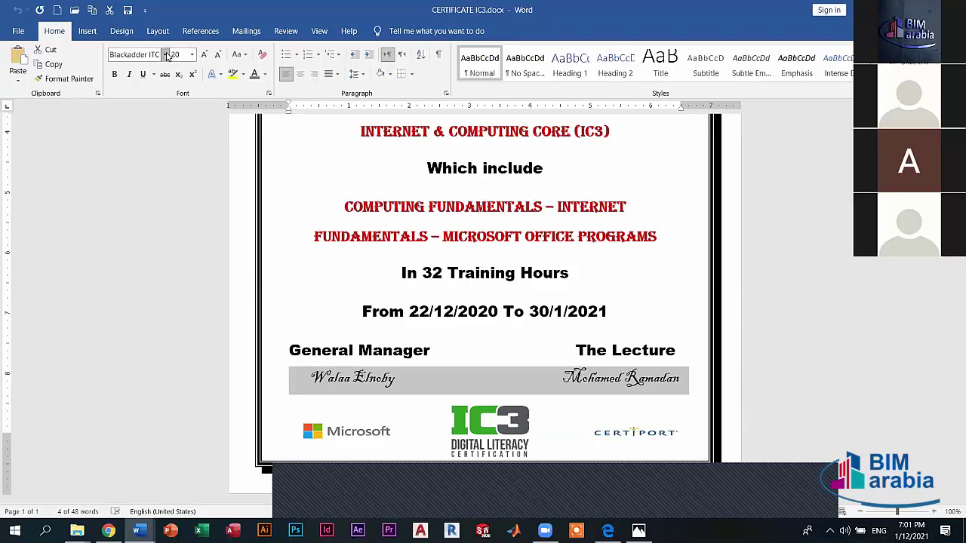
left_click(166, 55)
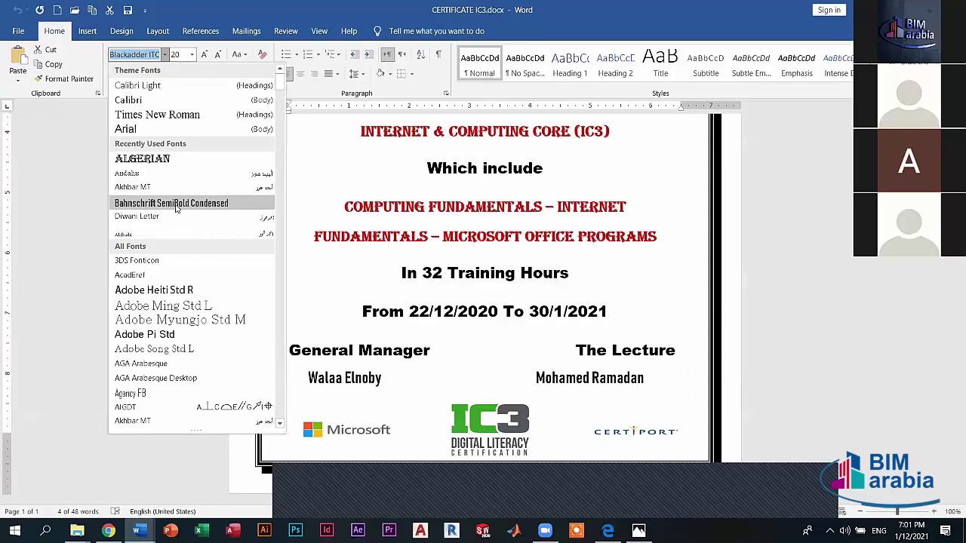
scroll(174, 226, "down", 1)
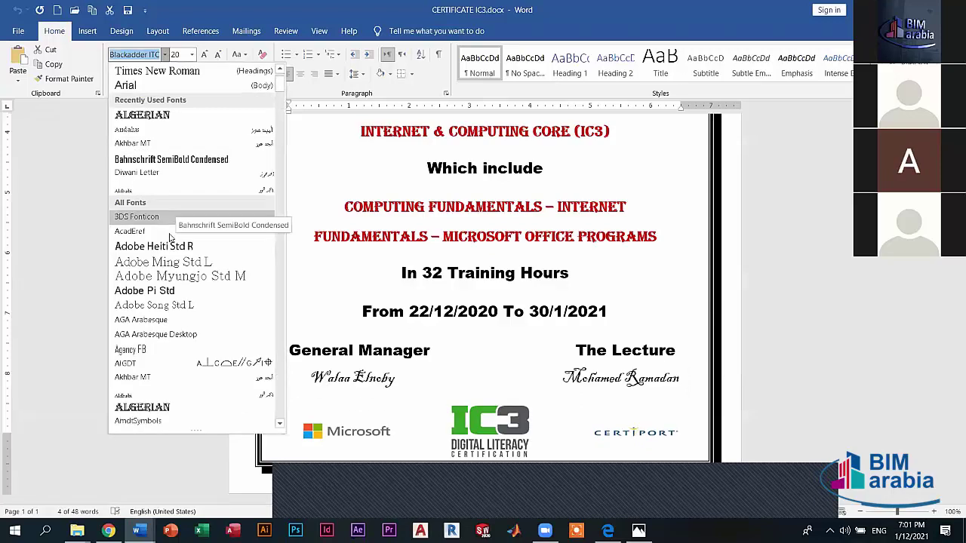
scroll(182, 299, "down", 2)
scroll(185, 302, "down", 6)
scroll(194, 302, "down", 3)
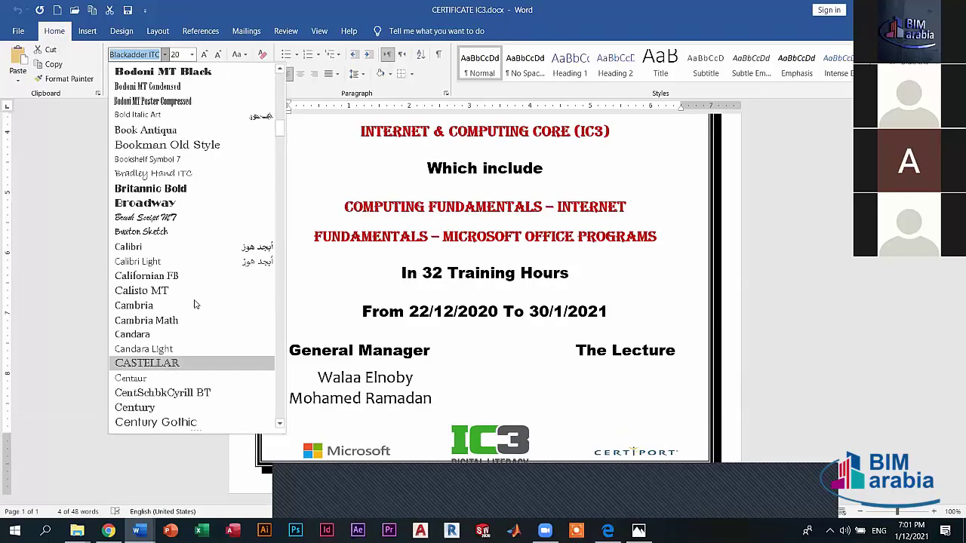
scroll(195, 224, "up", 3)
scroll(198, 219, "up", 1)
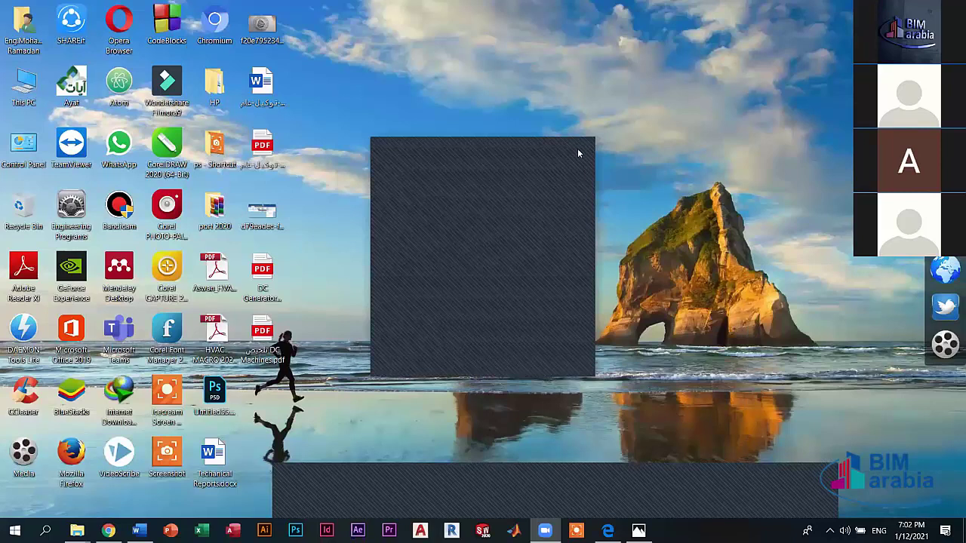
Restore Document1, select the signature line picture, and check its Align and Wrap Text options unchanged.
left_click(137, 531)
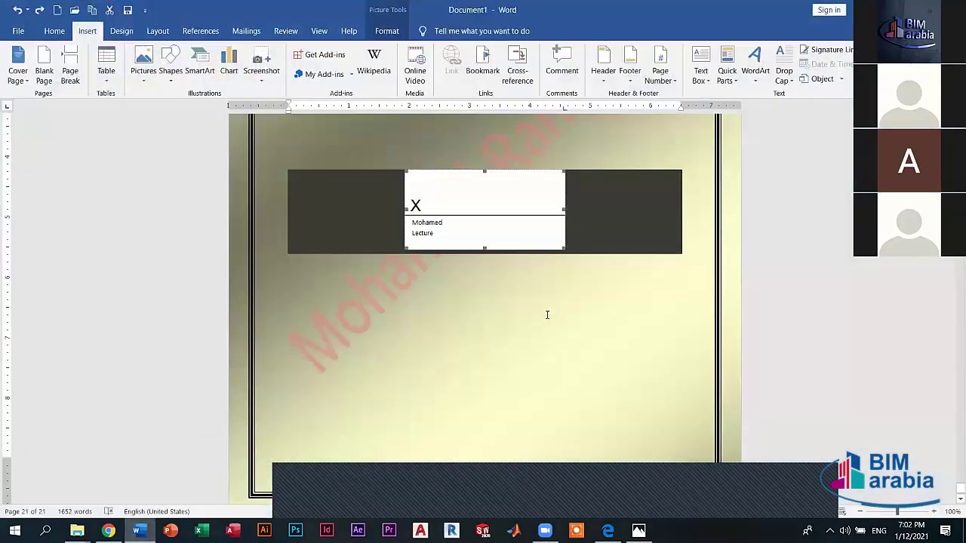
left_click(482, 188)
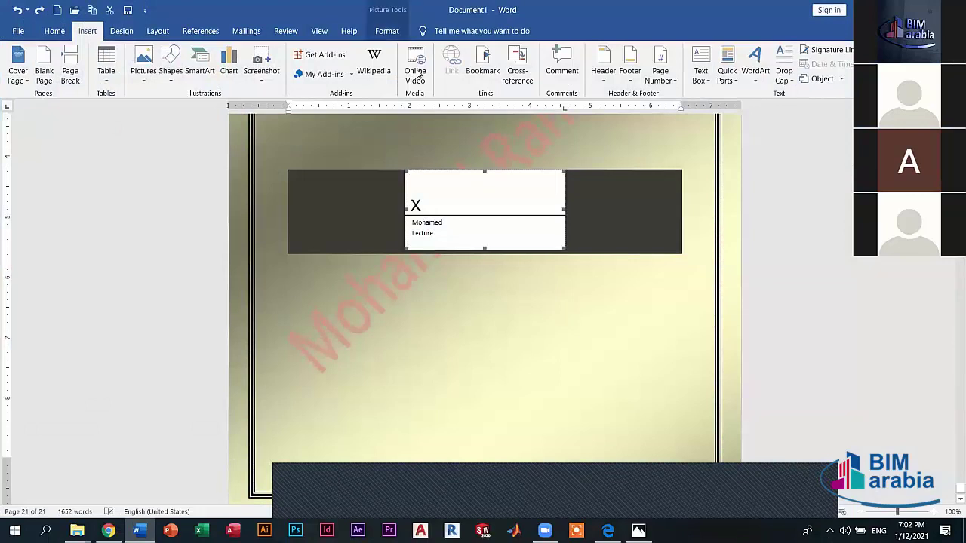
left_click(386, 30)
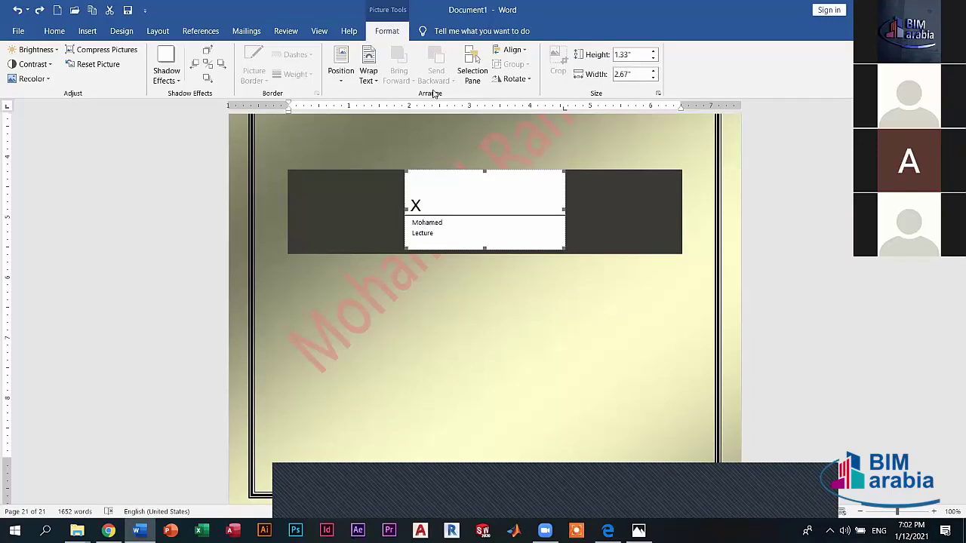
left_click(520, 54)
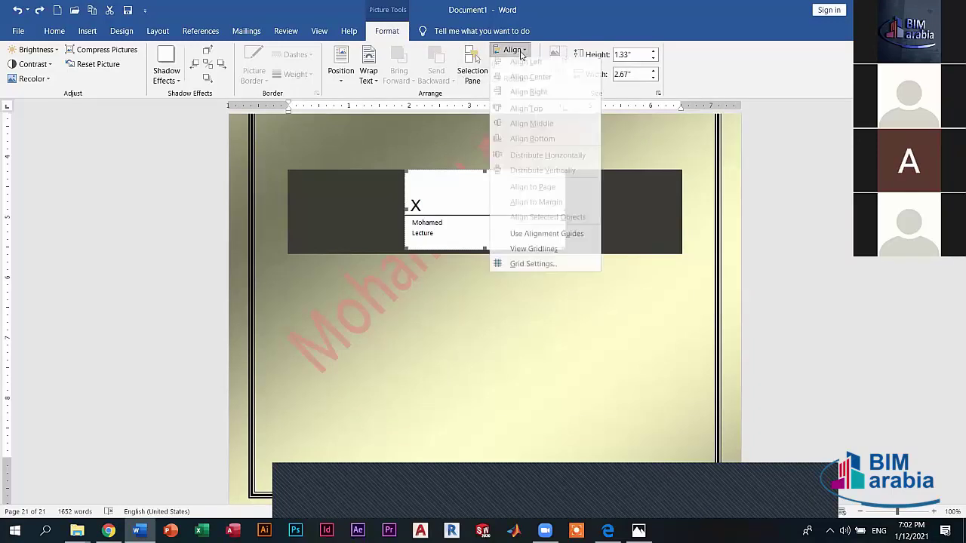
left_click(522, 53)
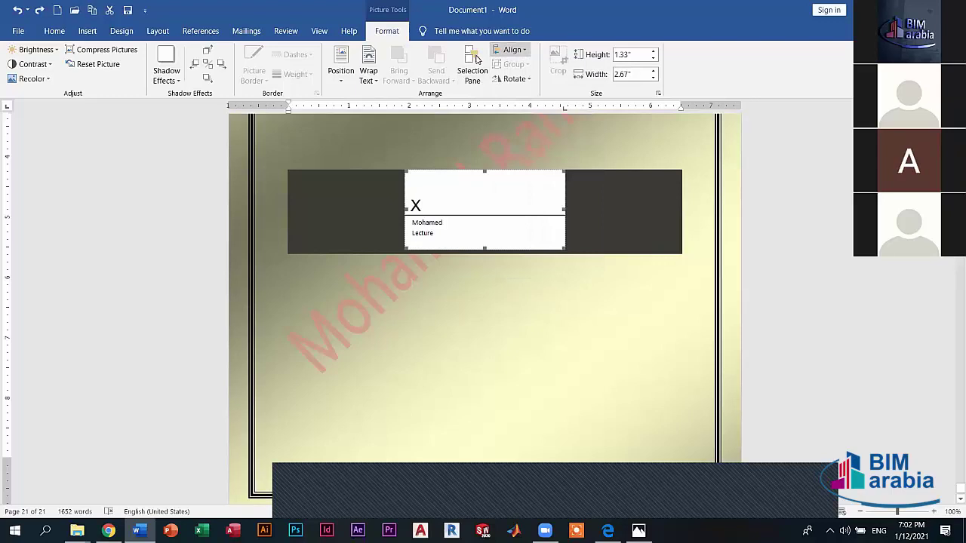
left_click(368, 75)
left_click(376, 82)
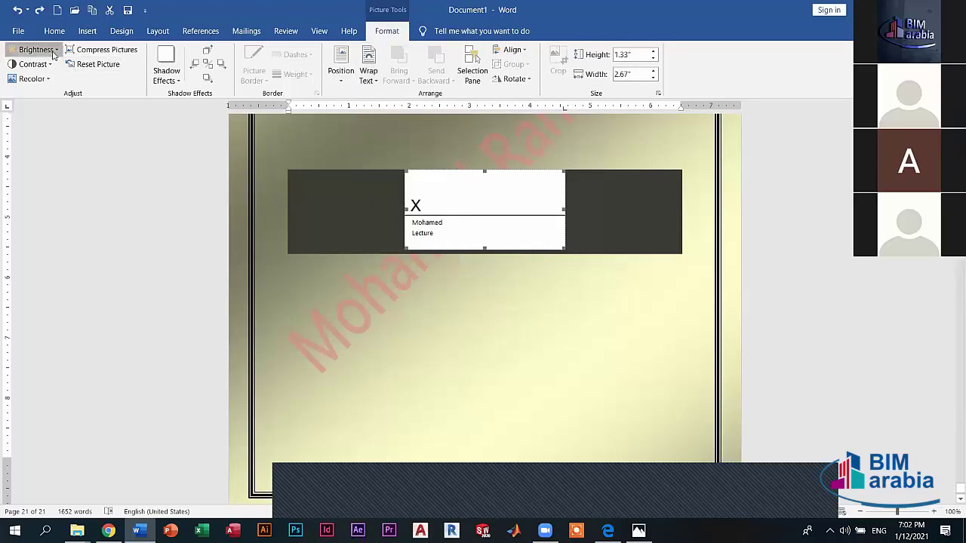
Browse the picture's Brightness, Contrast and Recolor presets without applying any.
left_click(38, 49)
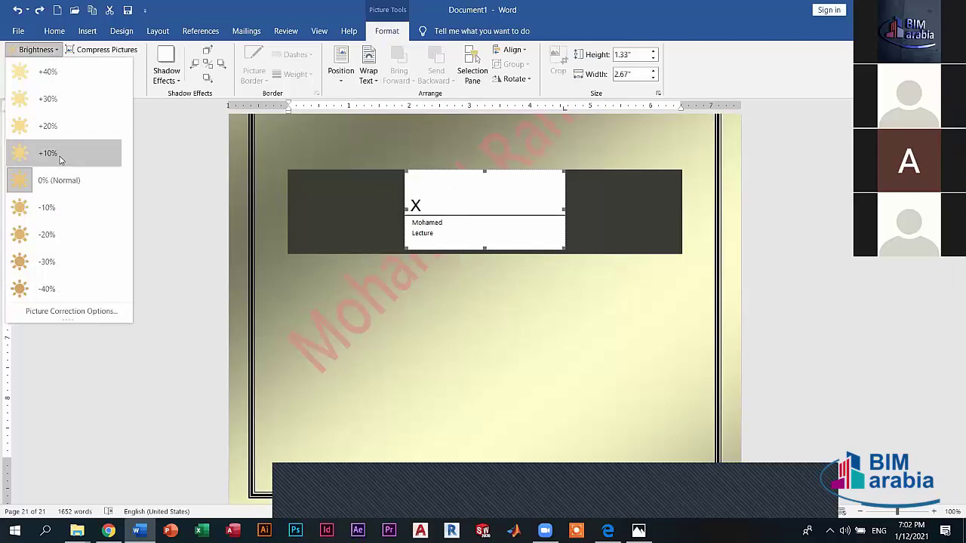
left_click(50, 50)
left_click(49, 64)
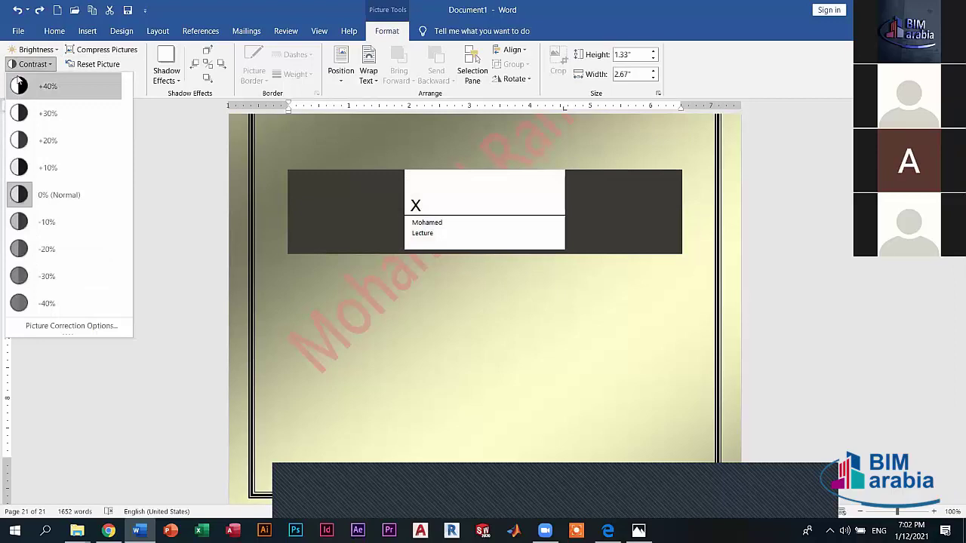
left_click(51, 65)
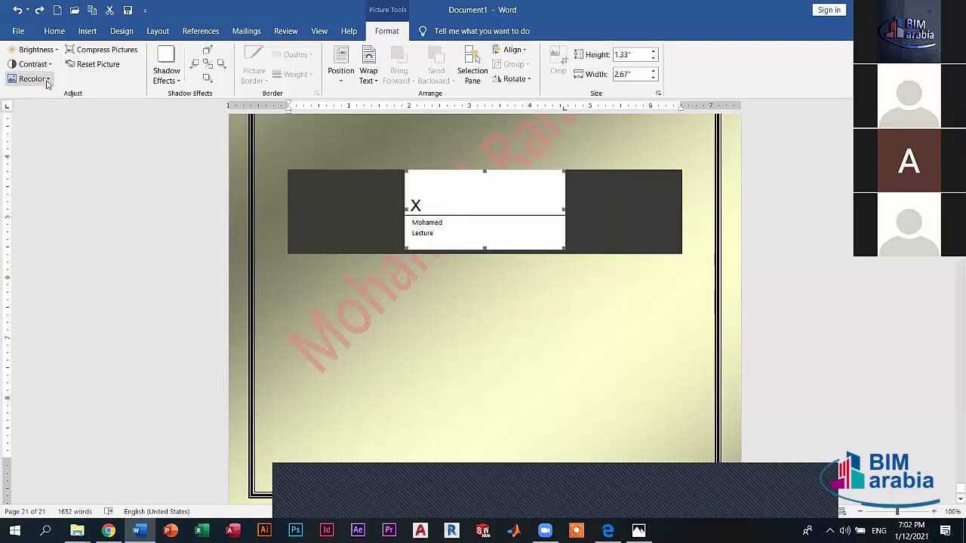
left_click(47, 80)
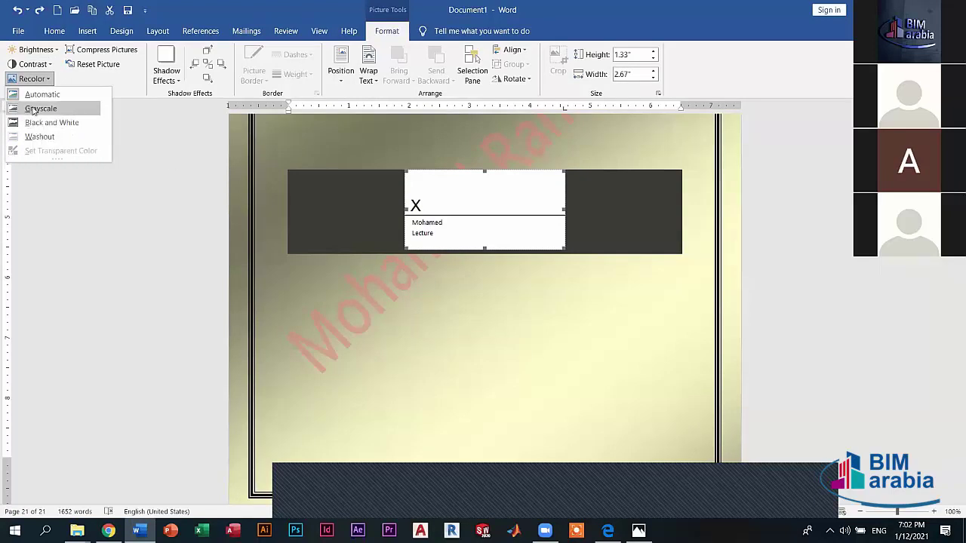
left_click(33, 109)
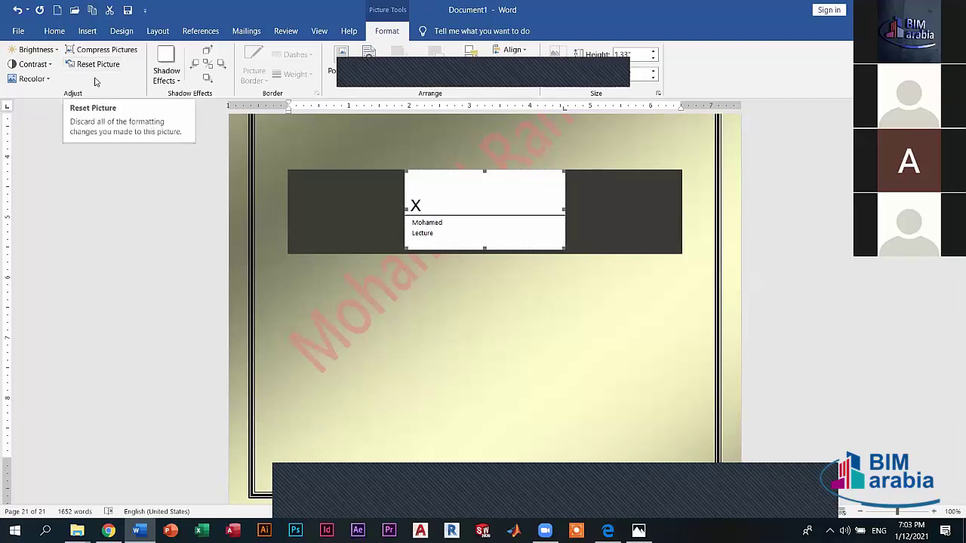
left_click(175, 79)
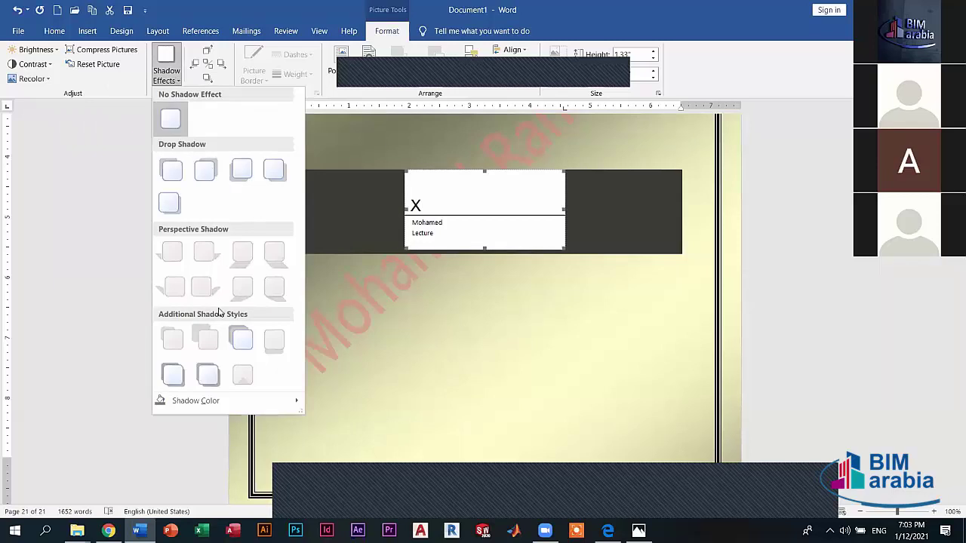
left_click(260, 82)
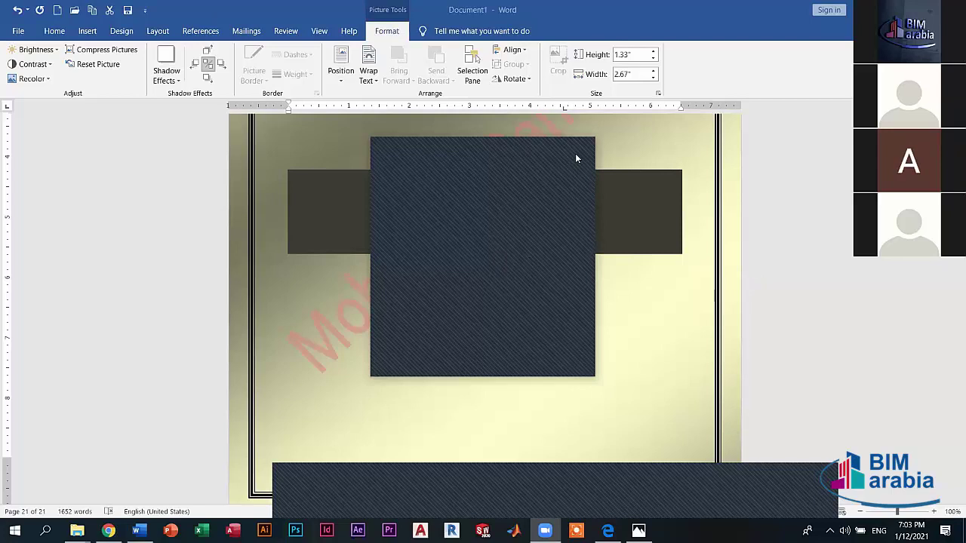
scroll(474, 215, "up", 3)
scroll(481, 217, "up", 5)
scroll(481, 217, "up", 3)
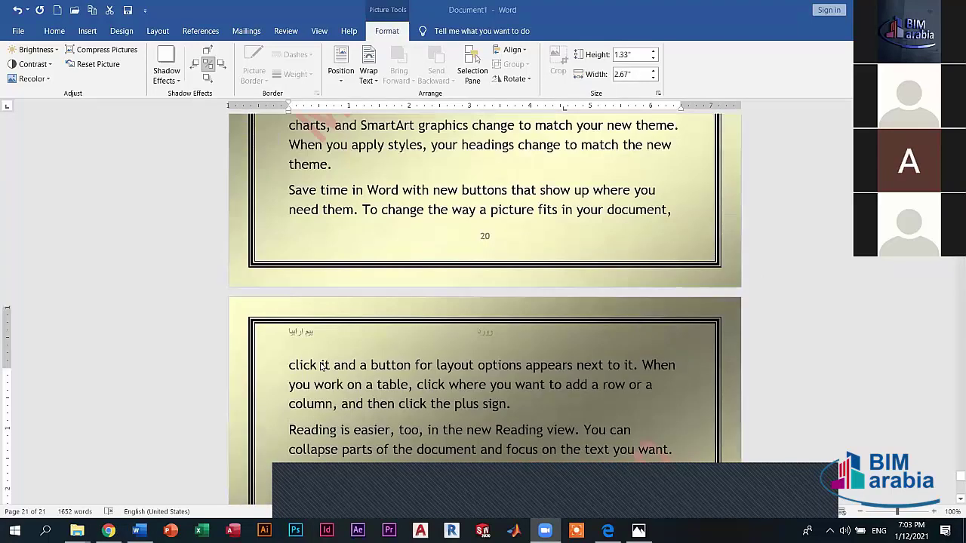
Insert Screenshot (2).png from the computer into the page 21 header.
double_click(313, 346)
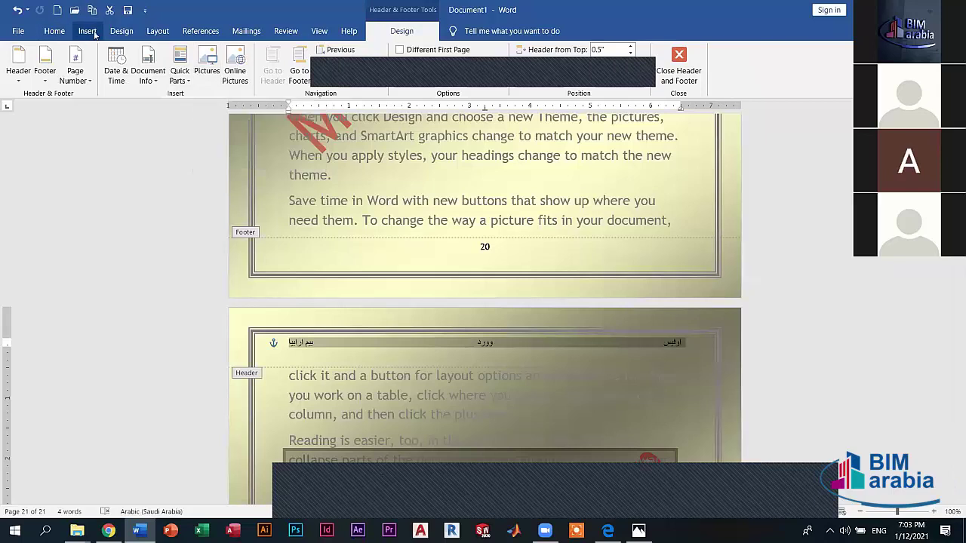
left_click(202, 66)
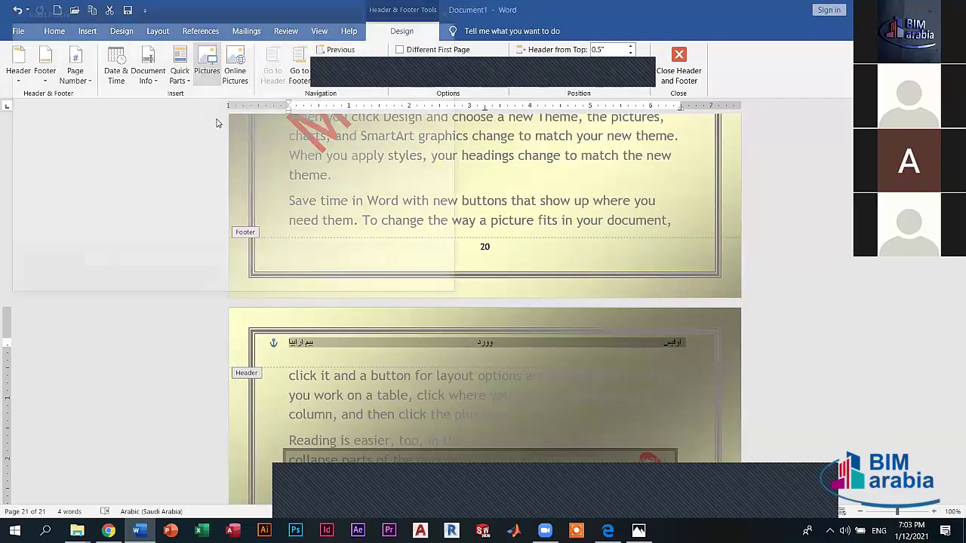
left_click(217, 90)
left_click(354, 281)
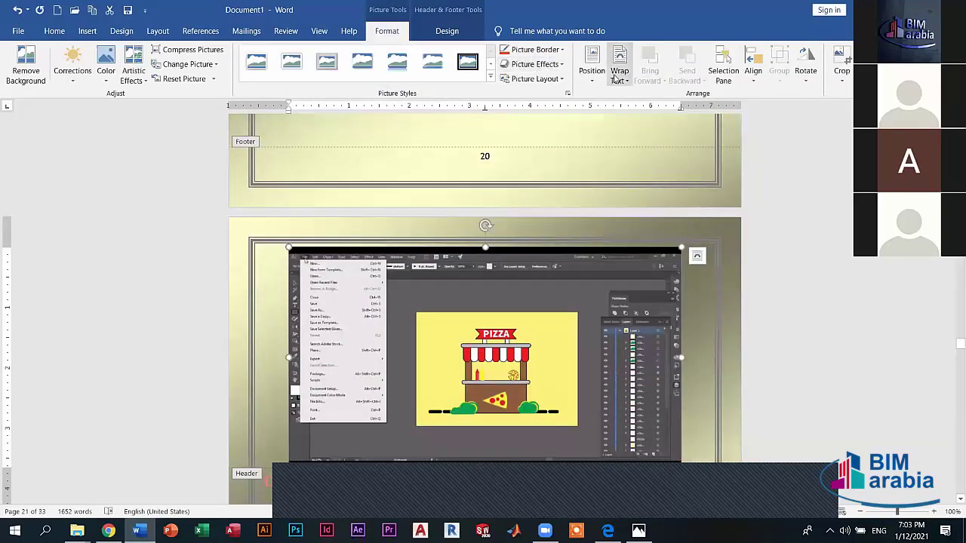
Set the header picture's text wrapping to Through and shrink its width and height.
left_click(619, 75)
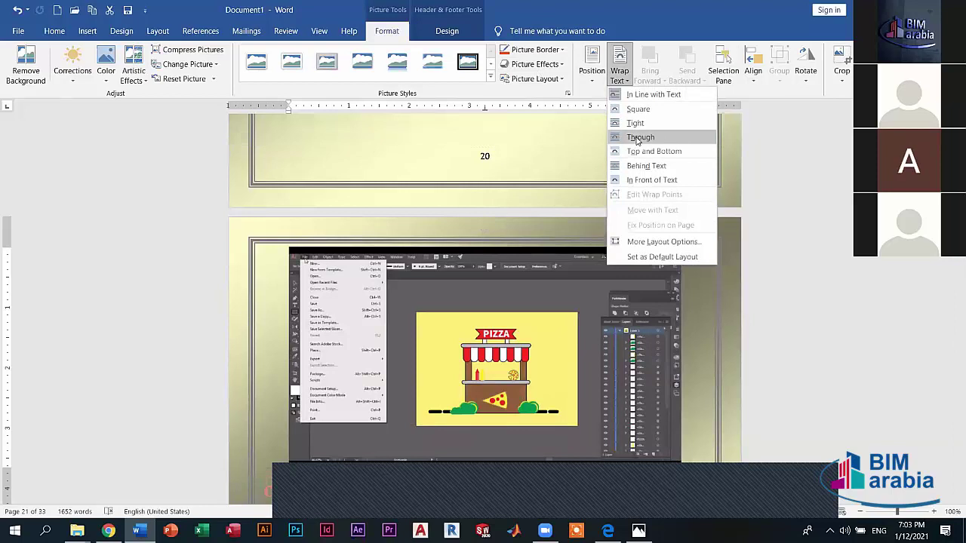
left_click(639, 137)
left_click_drag(678, 364, 404, 357)
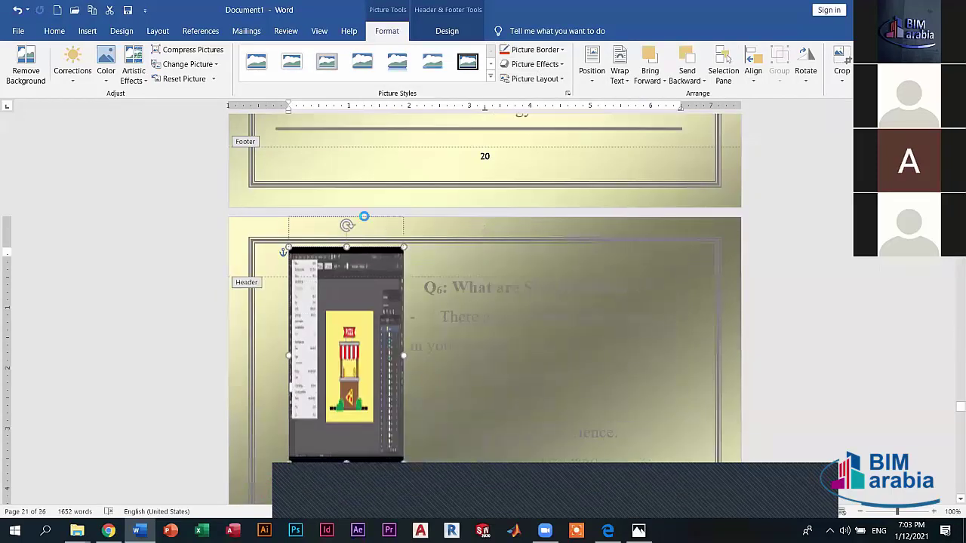
left_click_drag(341, 465, 346, 276)
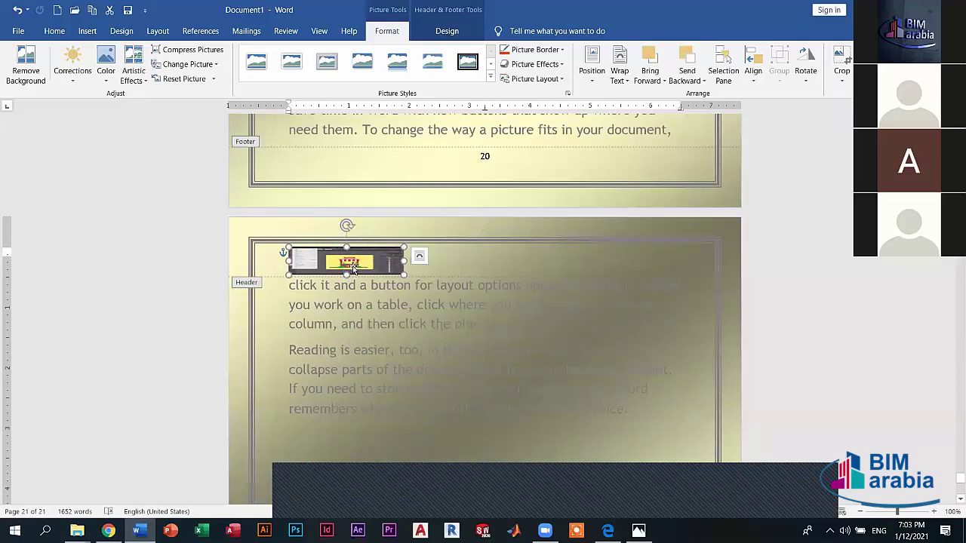
Move the picture to the top-left as a small thumbnail and close header editing.
left_click(415, 265)
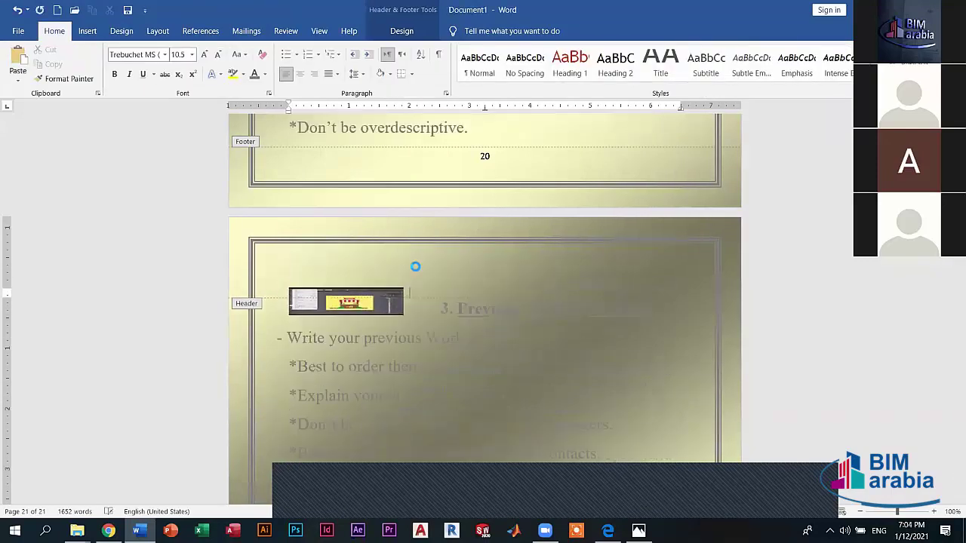
left_click_drag(381, 317, 342, 268)
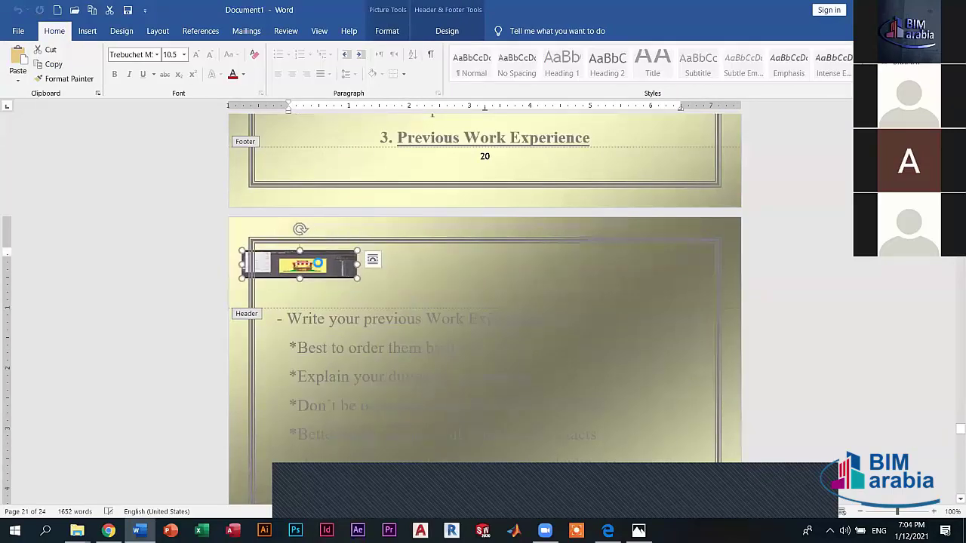
mouse_move(298, 280)
left_mouse_down()
mouse_move(311, 277)
mouse_move(316, 302)
left_mouse_up()
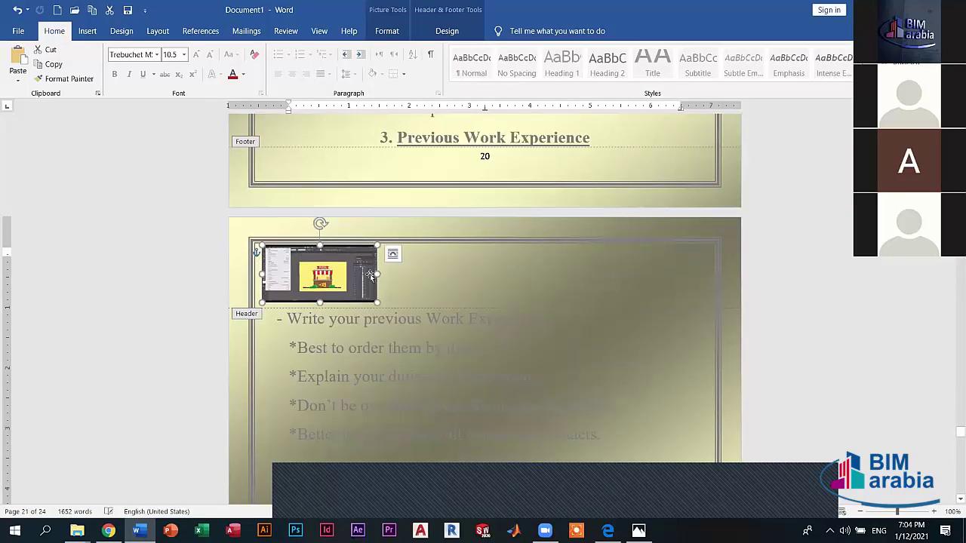
left_click_drag(370, 276, 332, 275)
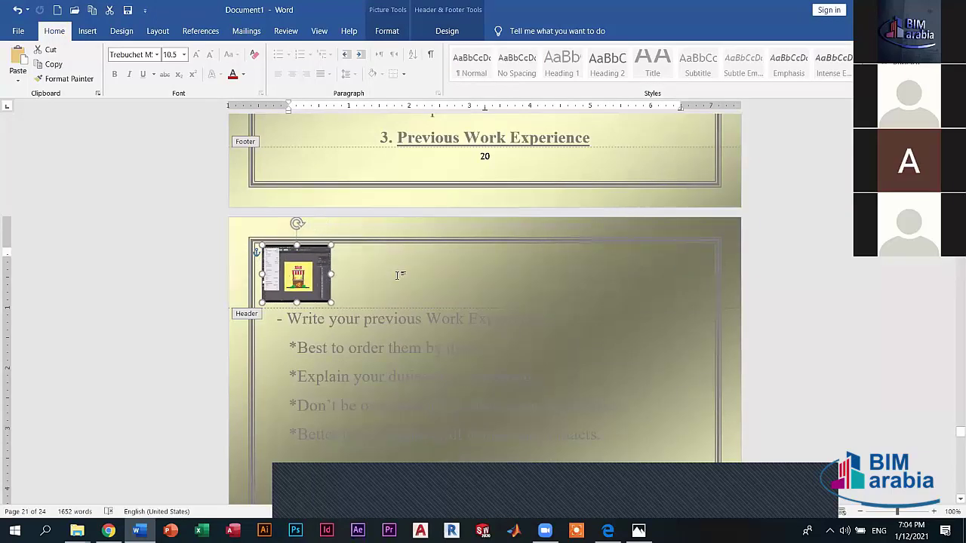
left_click(398, 276)
left_click(406, 31)
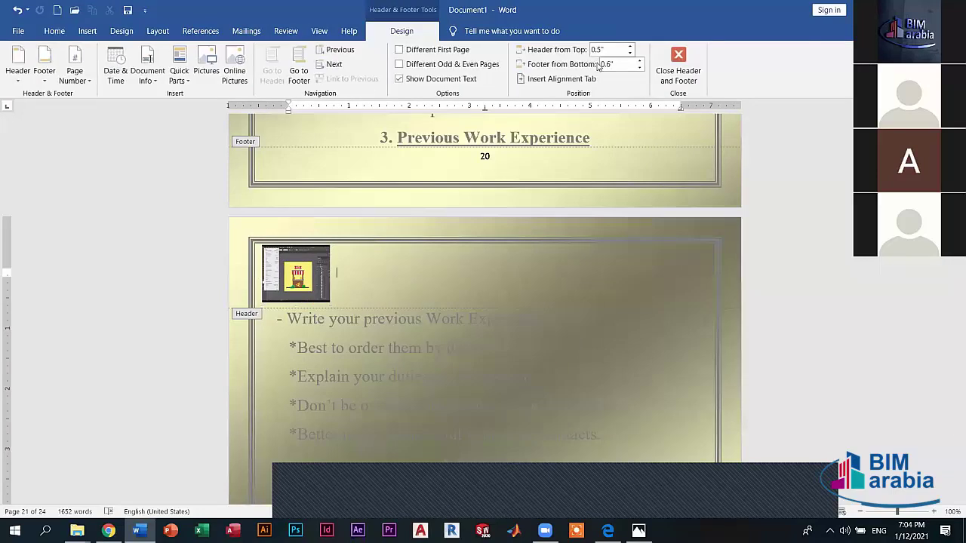
left_click(679, 64)
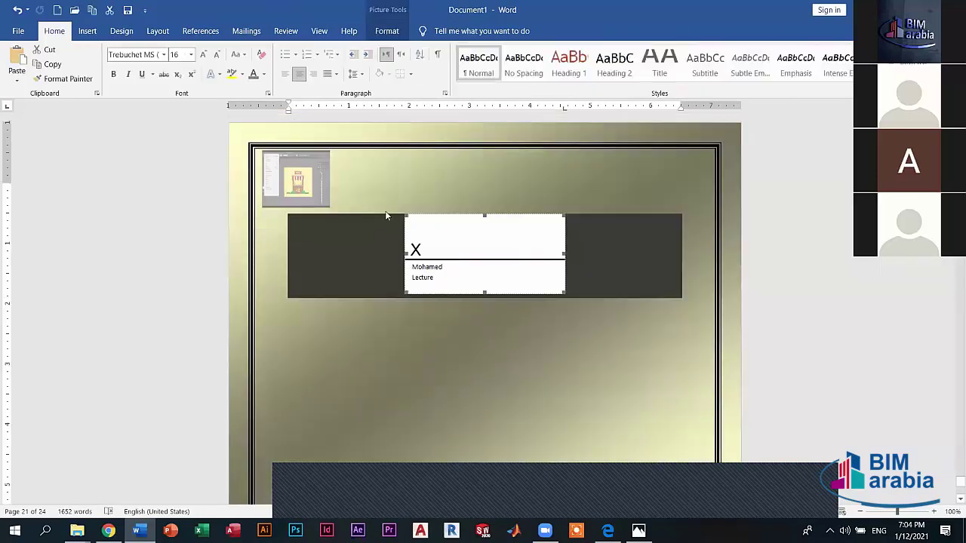
scroll(342, 173, "down", 4)
Scroll up to the bottom of page 21 and the top of page 22.
scroll(384, 236, "up", 4)
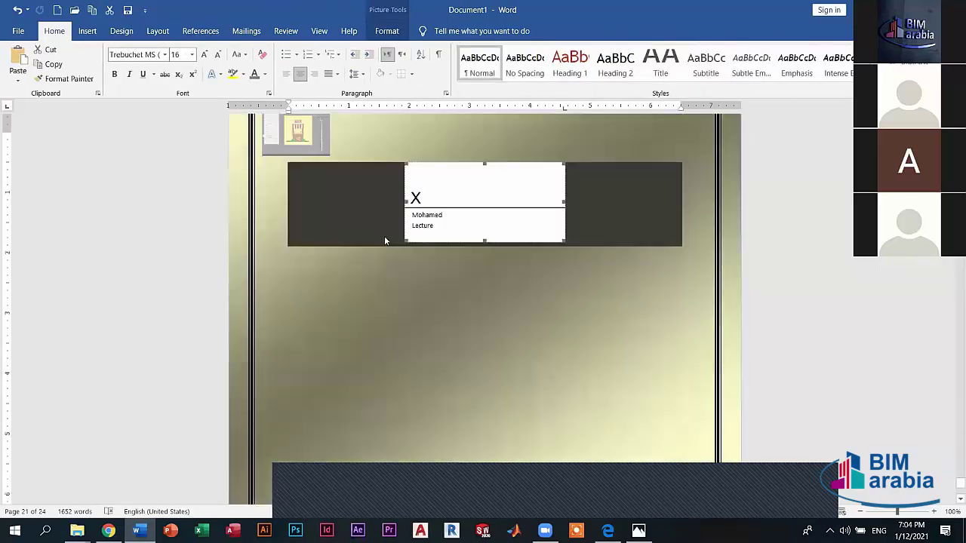
scroll(353, 198, "up", 3)
scroll(352, 198, "up", 3)
scroll(352, 193, "up", 2)
scroll(352, 188, "up", 1)
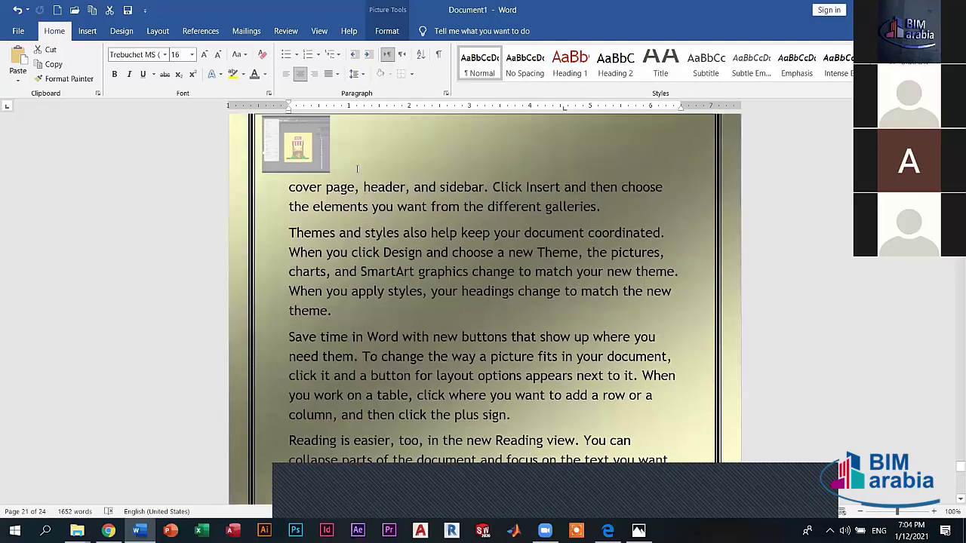
scroll(351, 166, "up", 3)
scroll(351, 166, "up", 5)
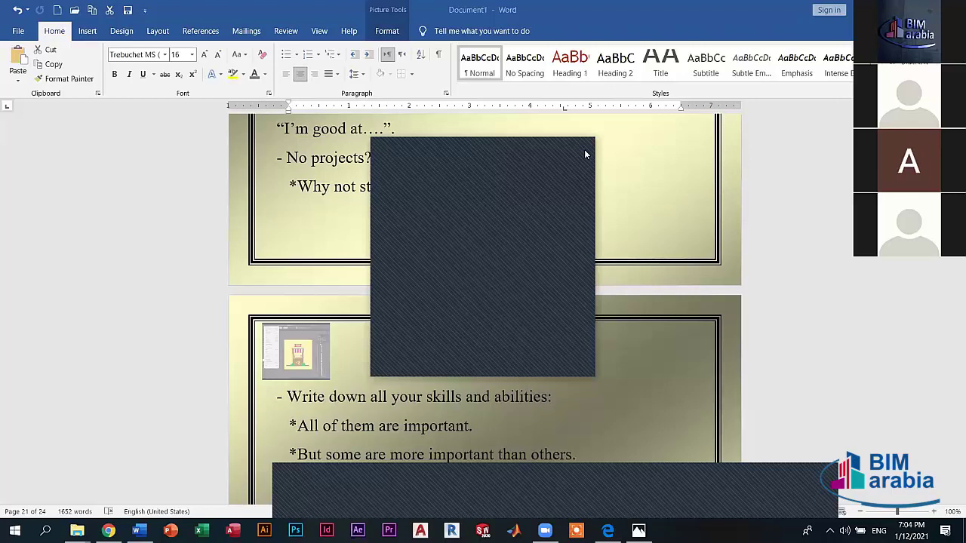
Select the line about starting a project and preview fonts, keeping it in Times New Roman.
left_click(585, 154)
left_click(466, 188)
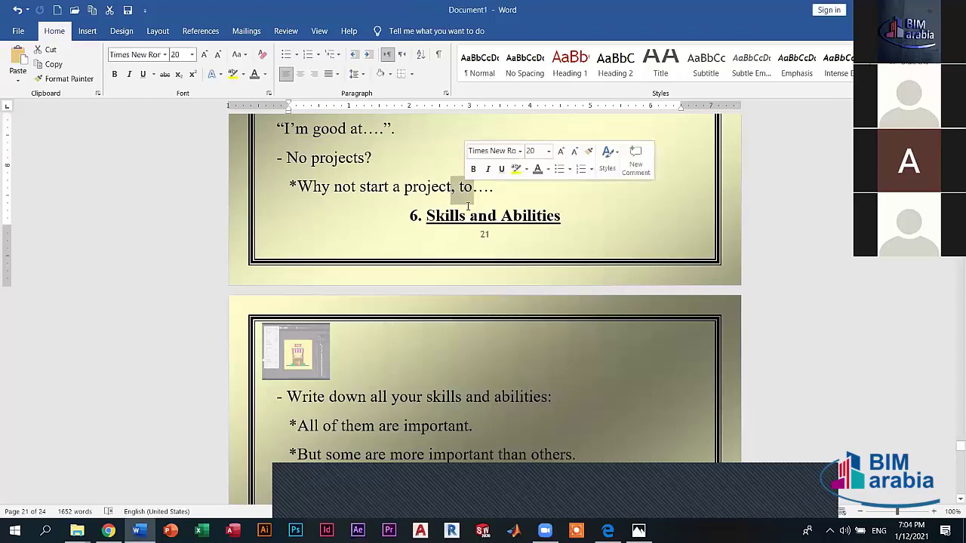
triple_click(452, 188)
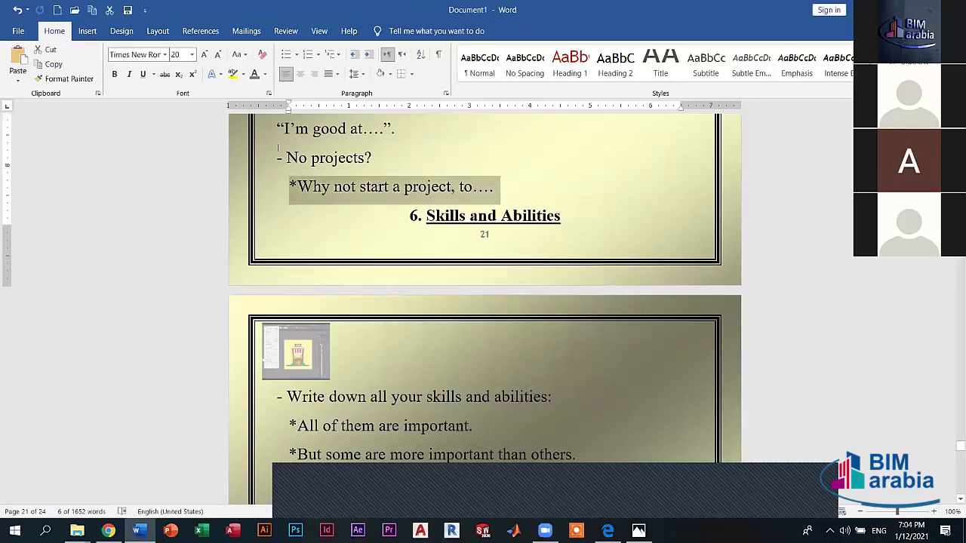
left_click(165, 54)
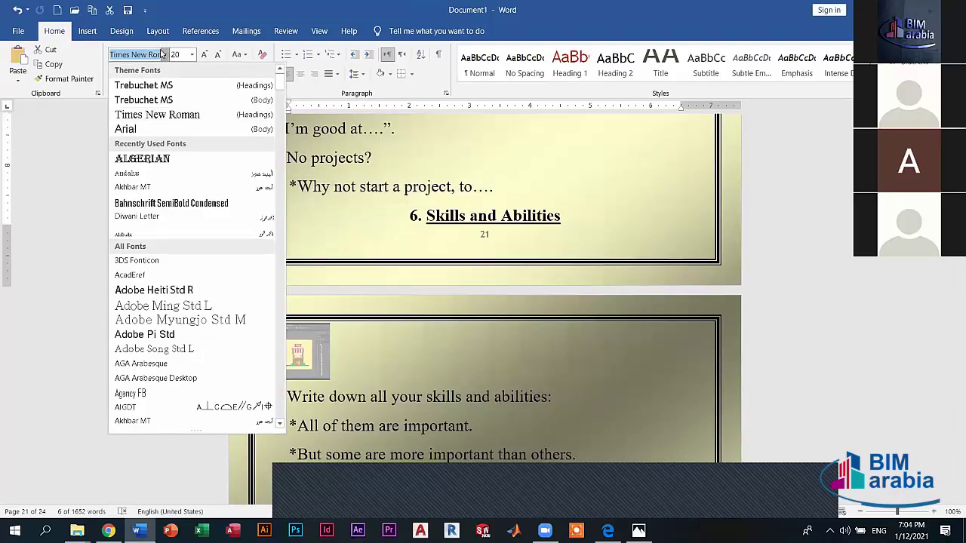
scroll(188, 181, "down", 1)
scroll(173, 162, "down", 2)
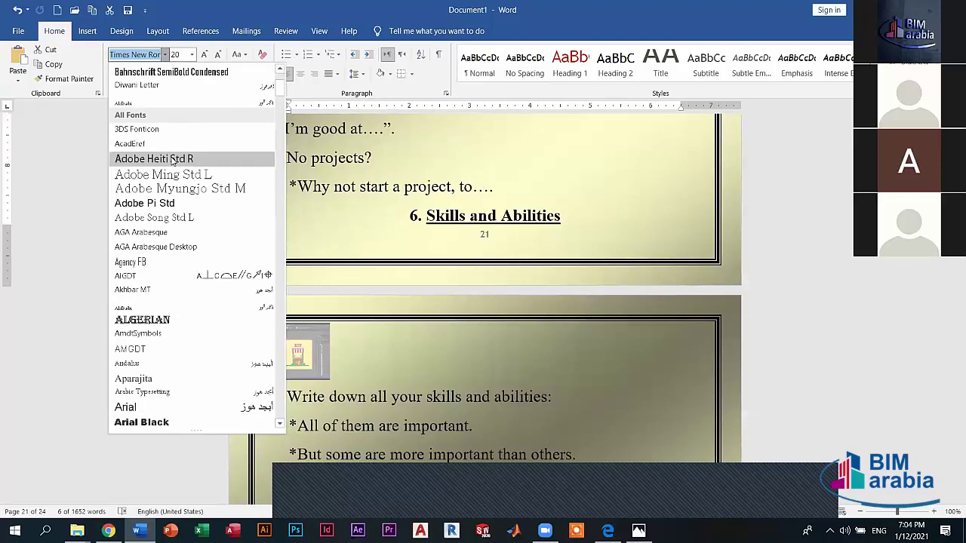
scroll(151, 264, "down", 1)
scroll(147, 325, "down", 1)
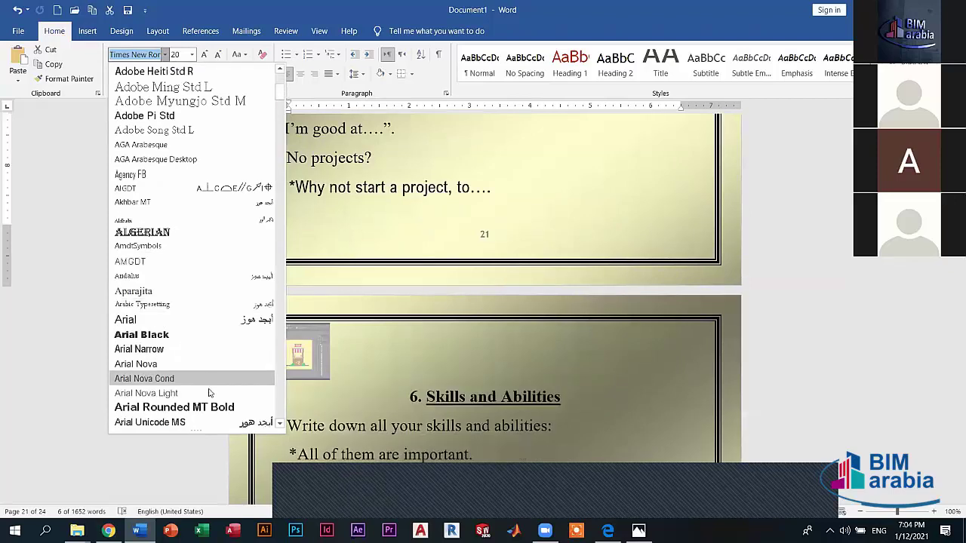
scroll(207, 392, "down", 5)
scroll(206, 399, "down", 4)
scroll(204, 385, "down", 5)
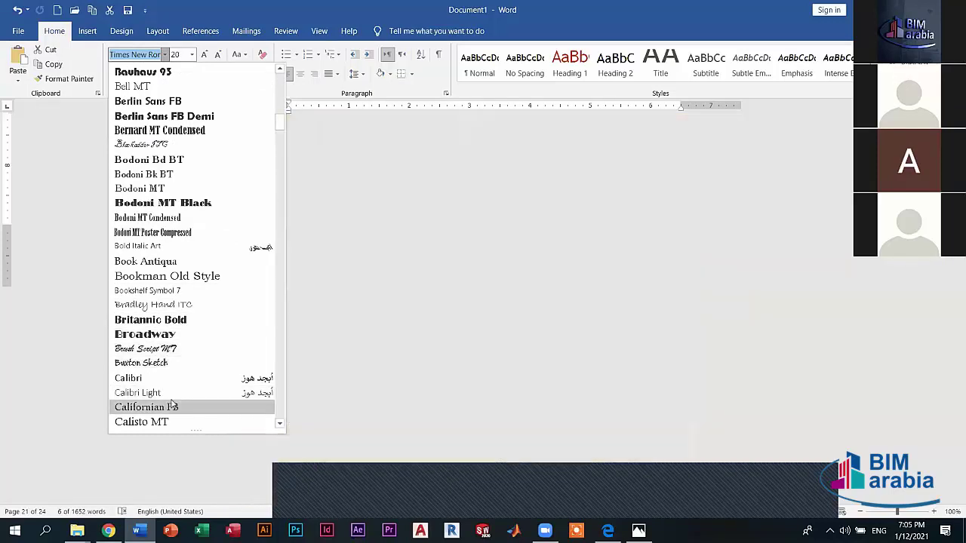
scroll(170, 400, "down", 7)
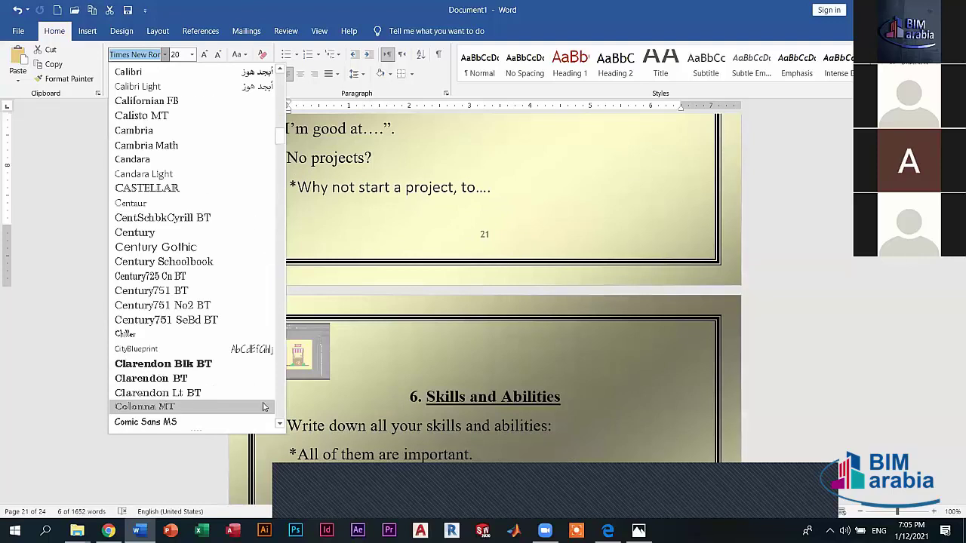
scroll(196, 408, "down", 10)
scroll(209, 306, "down", 6)
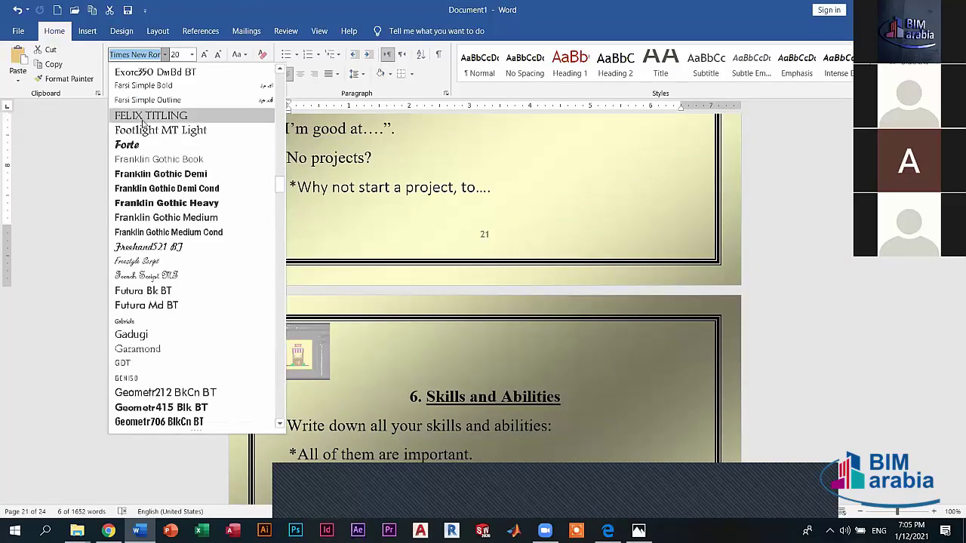
scroll(142, 298, "down", 7)
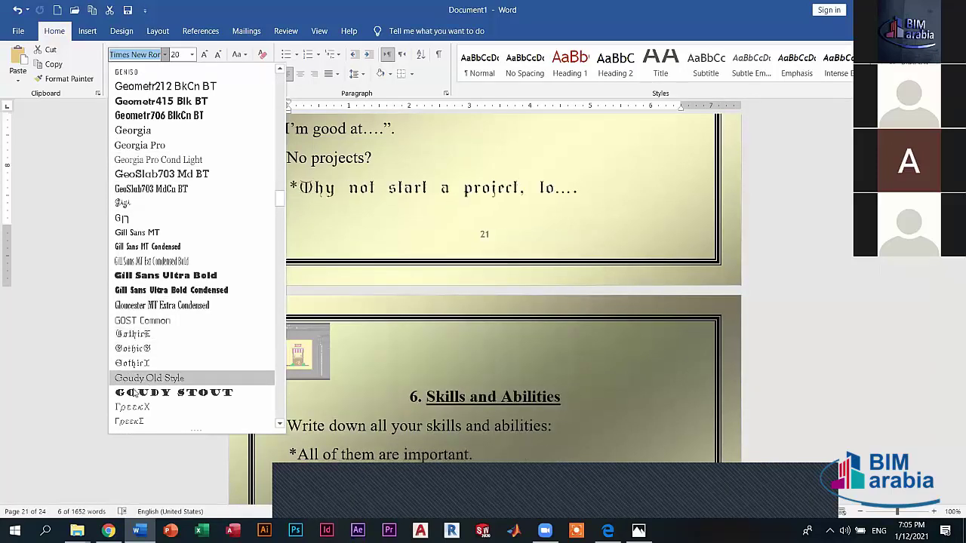
scroll(143, 392, "down", 6)
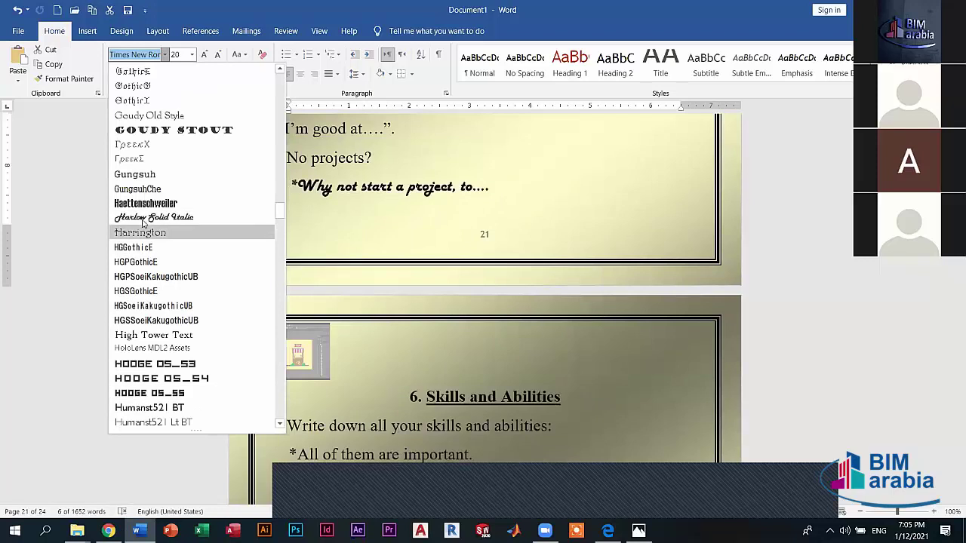
scroll(159, 348, "down", 6)
scroll(158, 349, "down", 5)
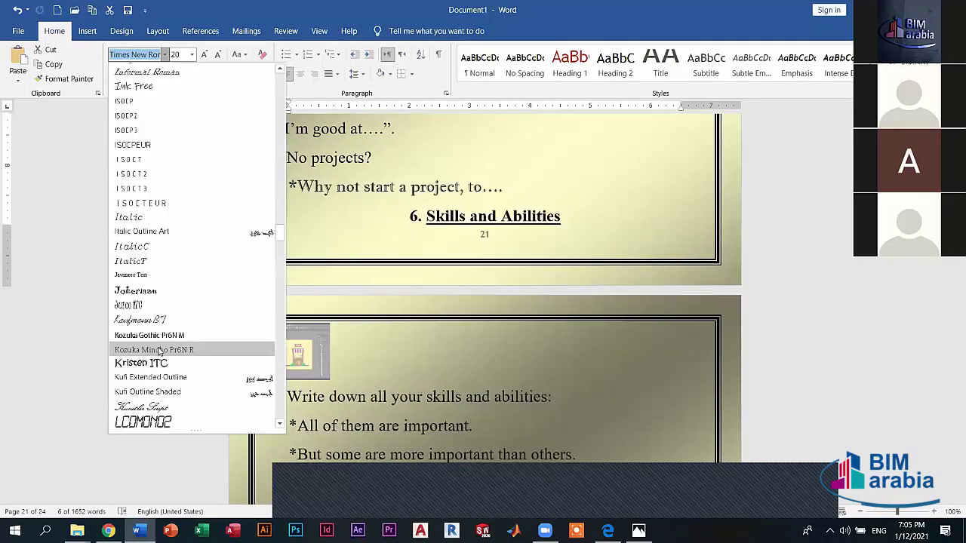
scroll(166, 256, "down", 4)
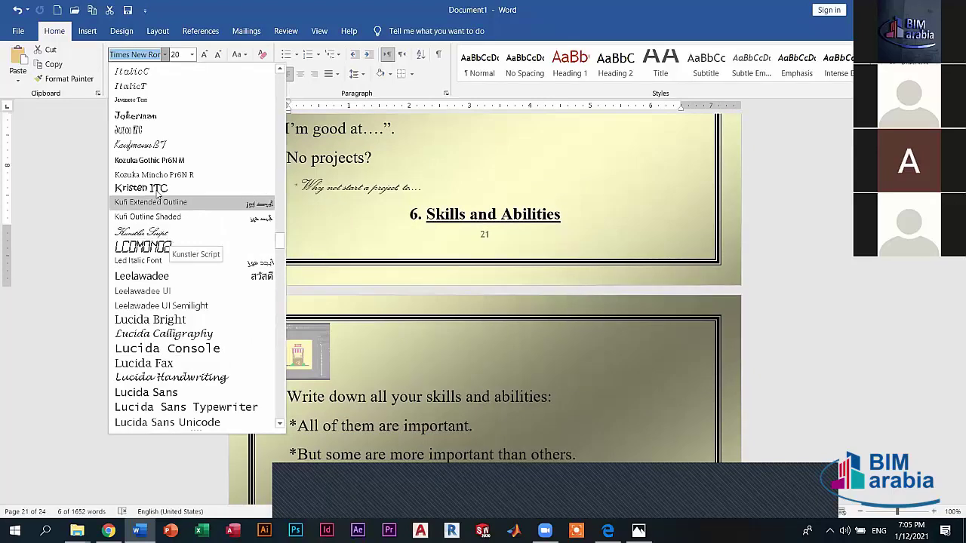
left_click(453, 189)
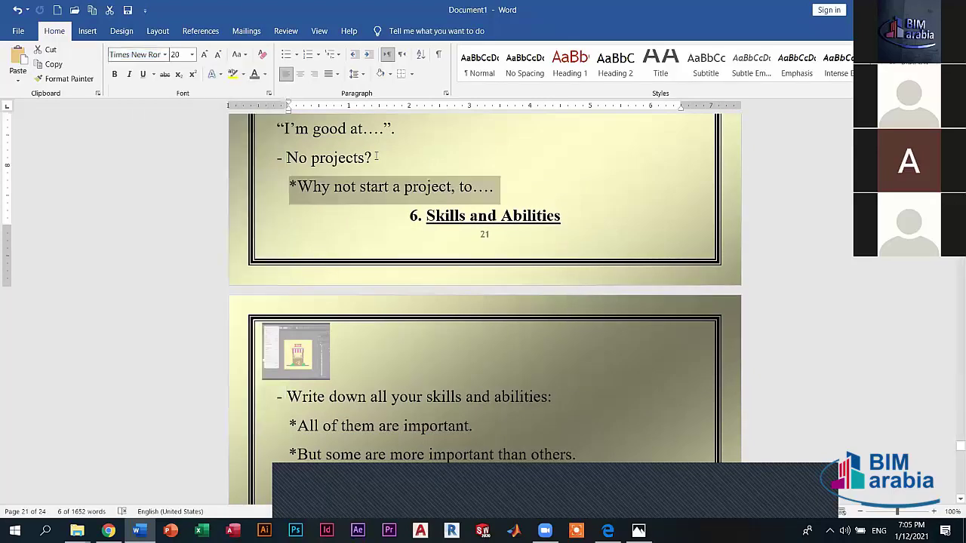
left_click(87, 31)
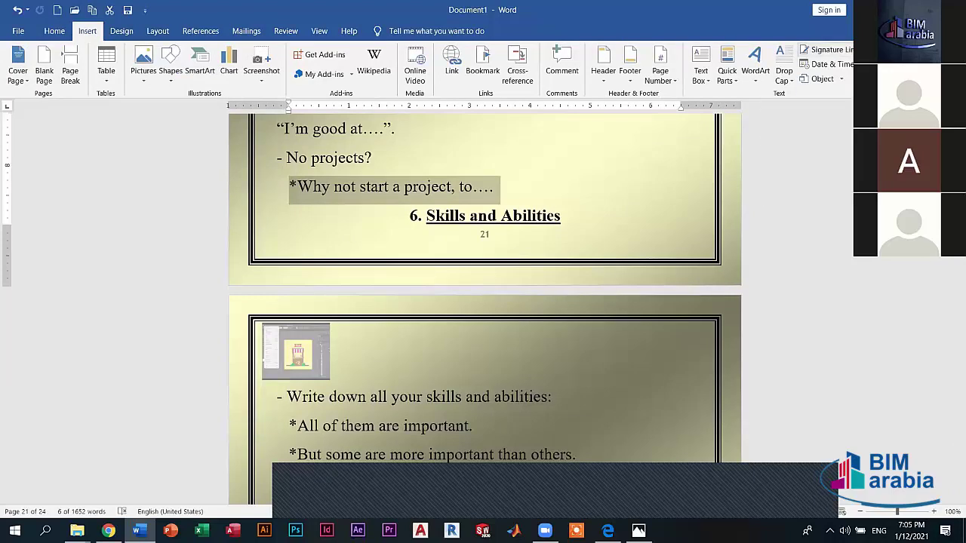
left_click(830, 49)
left_click(826, 64)
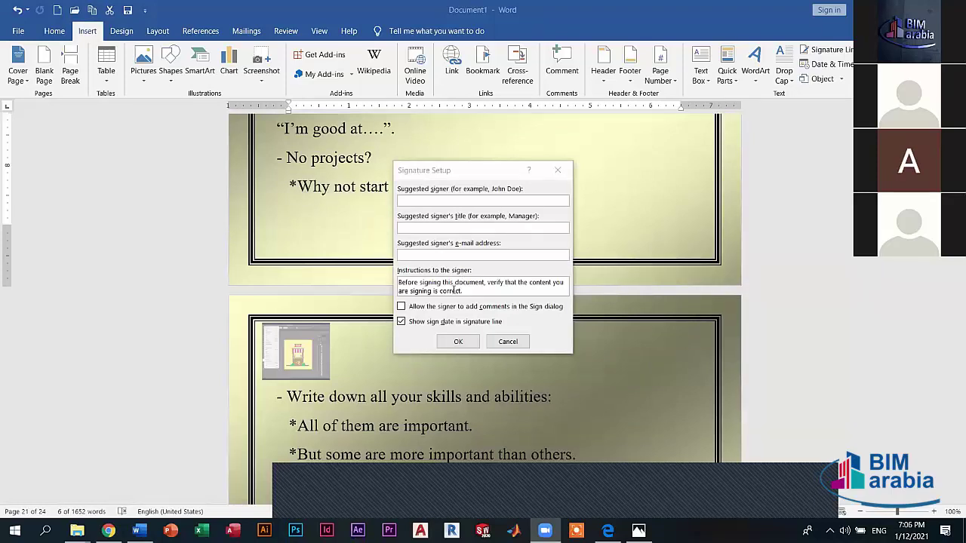
left_click(408, 300)
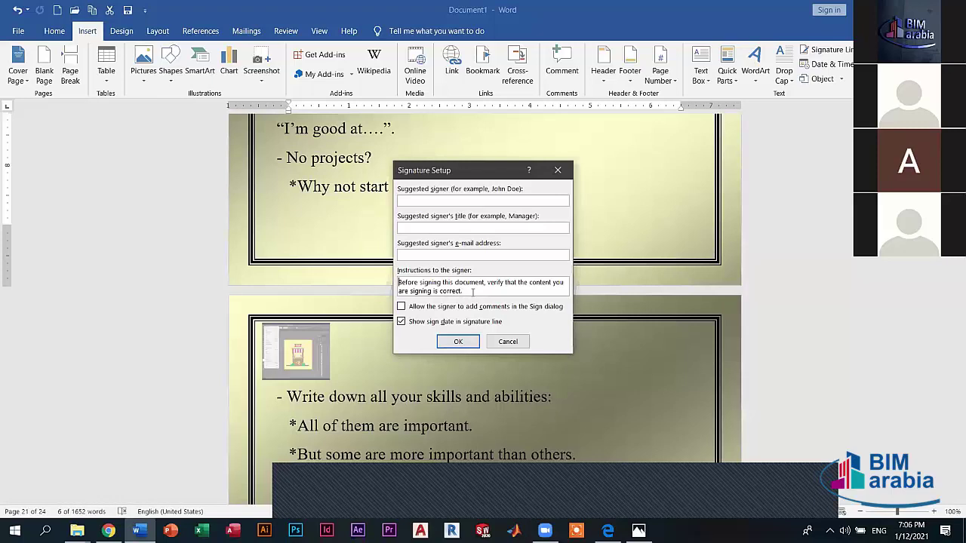
left_click_drag(473, 292, 394, 283)
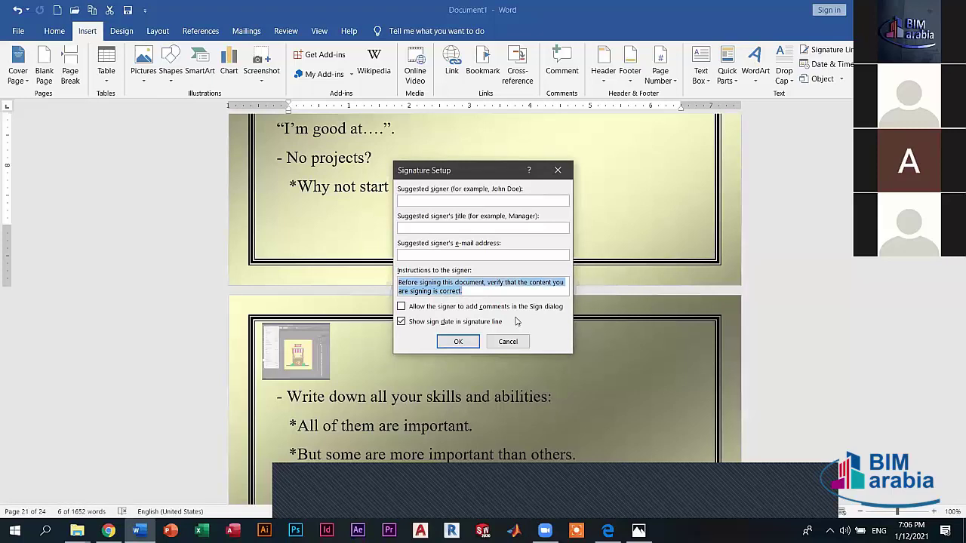
left_click(508, 341)
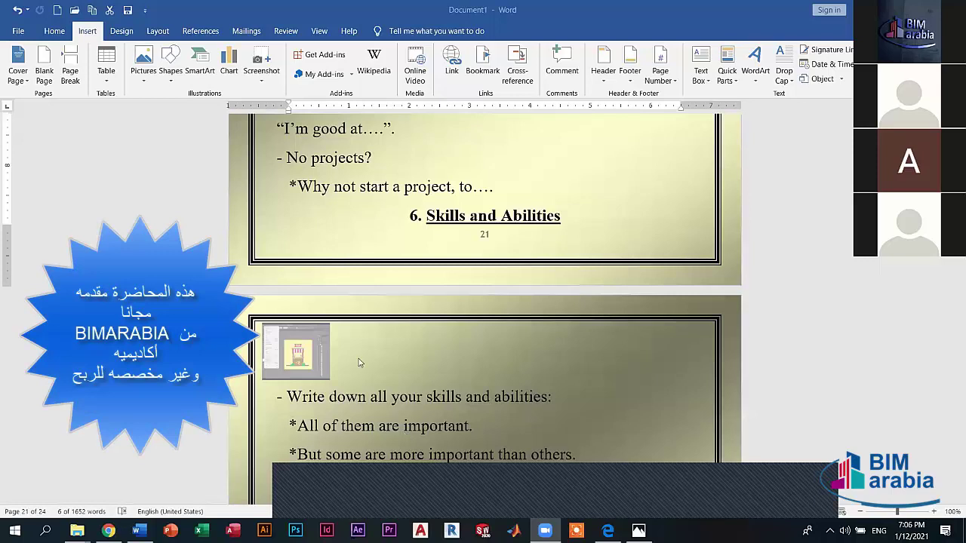
double_click(296, 349)
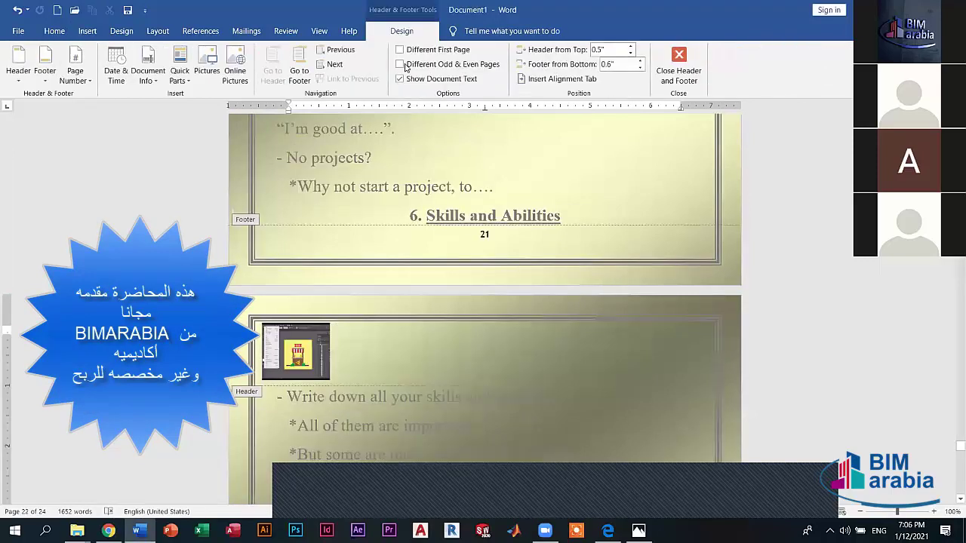
left_click(679, 73)
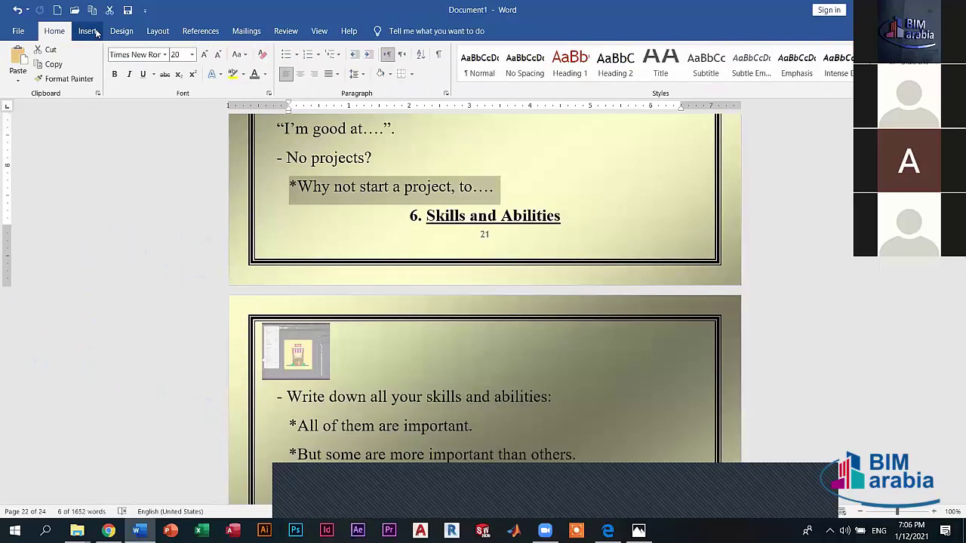
left_click(87, 31)
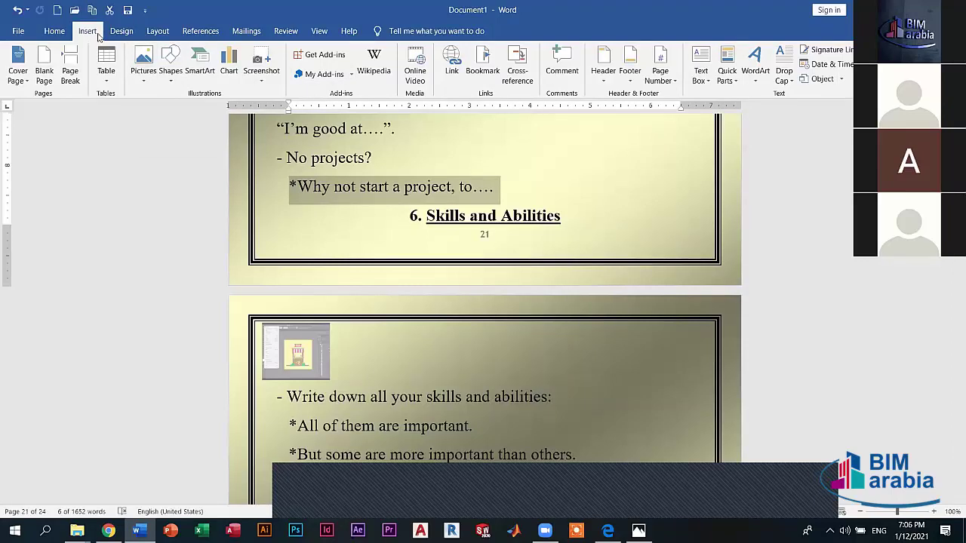
left_click(123, 34)
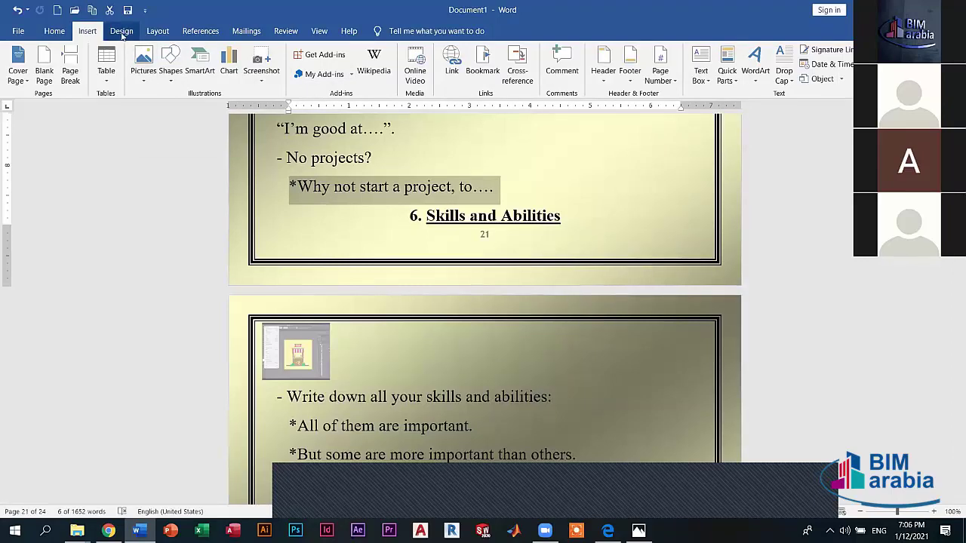
left_click(156, 32)
left_click(121, 32)
left_click(88, 31)
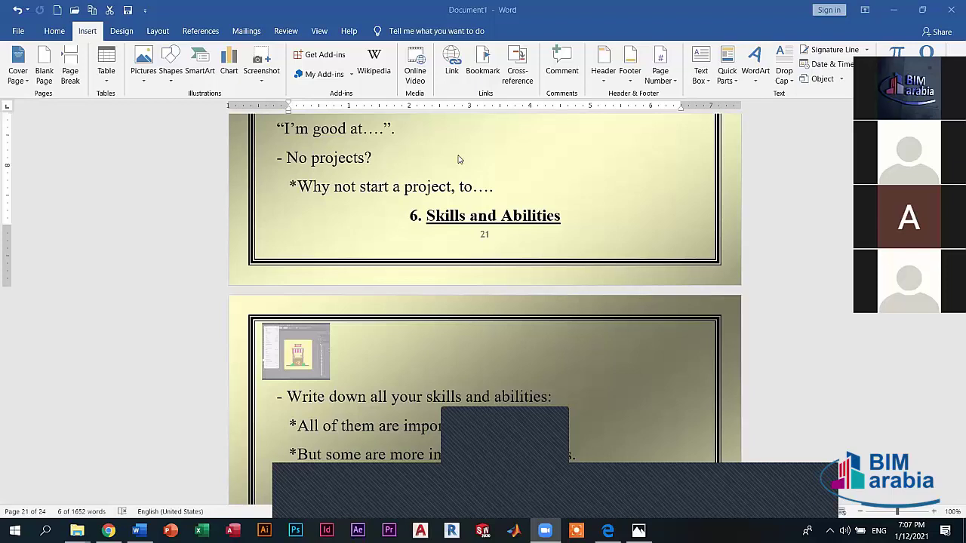
key("shift+Down")
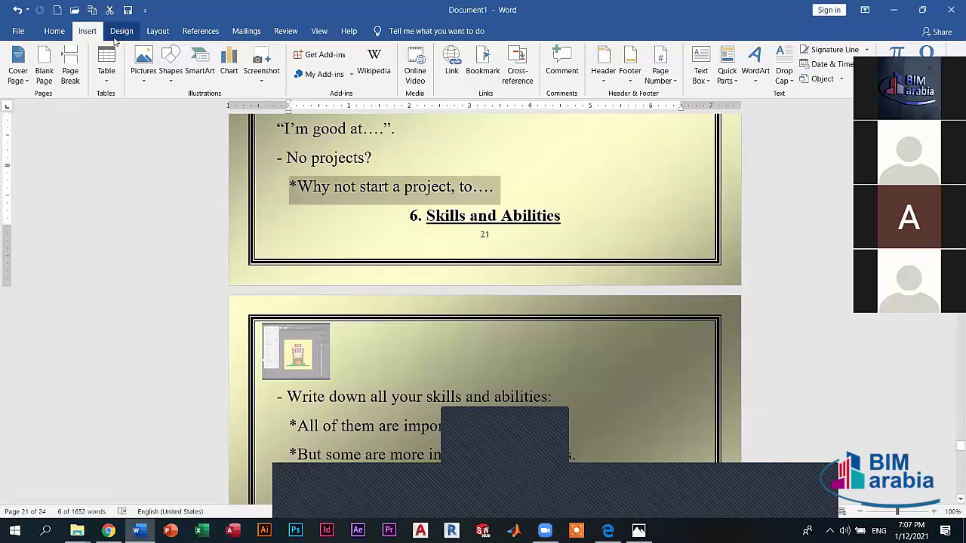
left_click(123, 33)
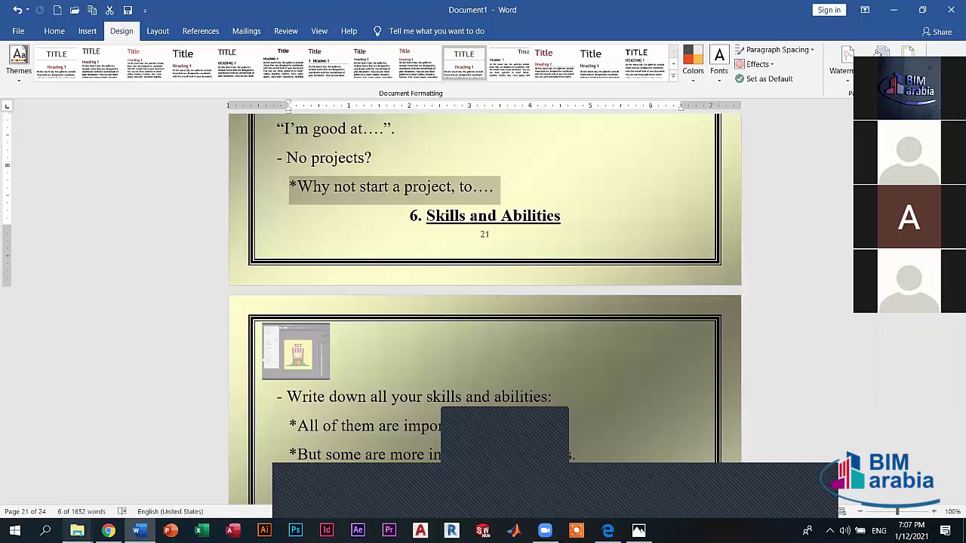
left_click(77, 530)
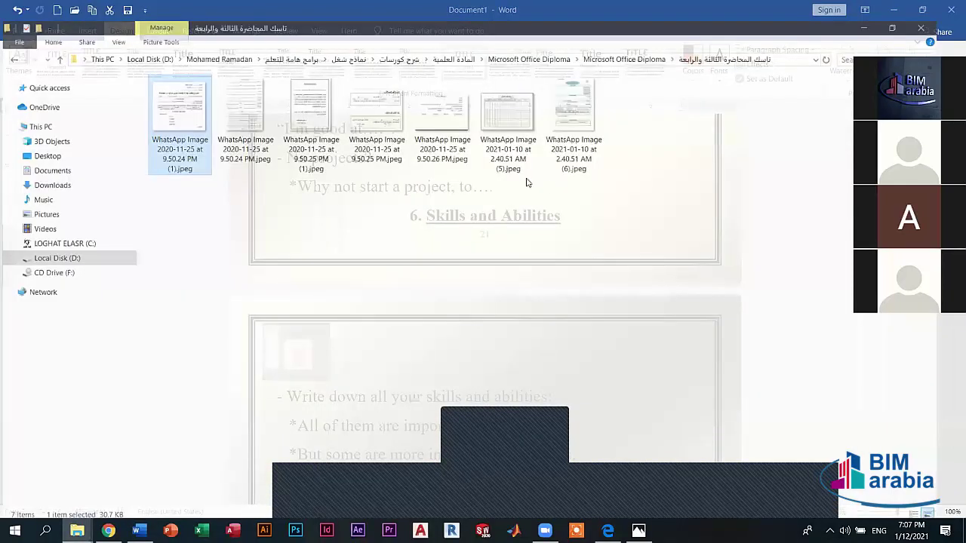
double_click(519, 167)
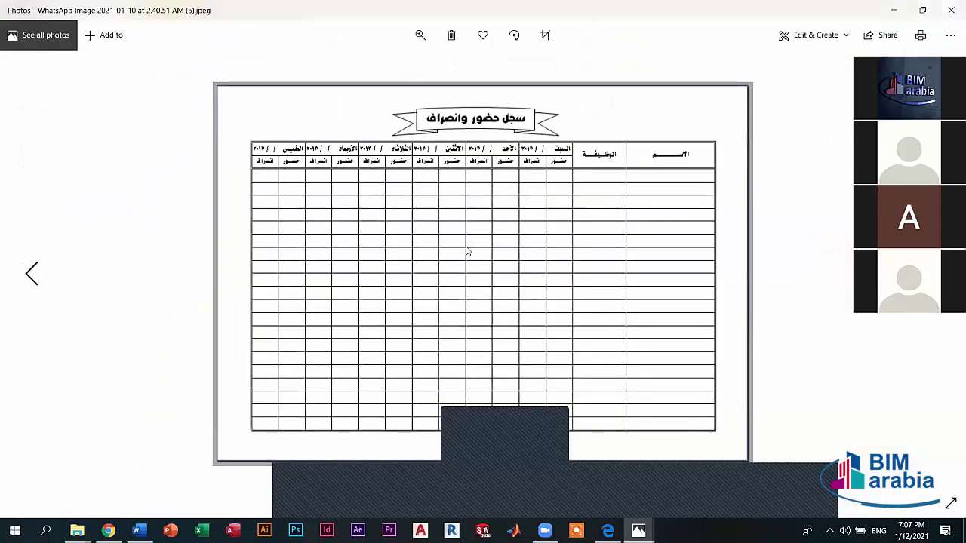
key("Right")
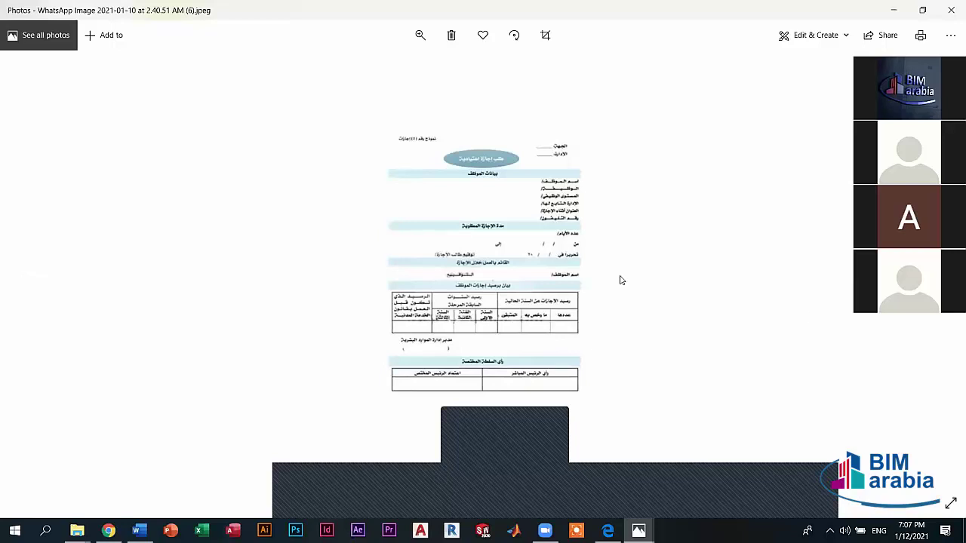
key("Left")
key("Right")
key("alt+F4")
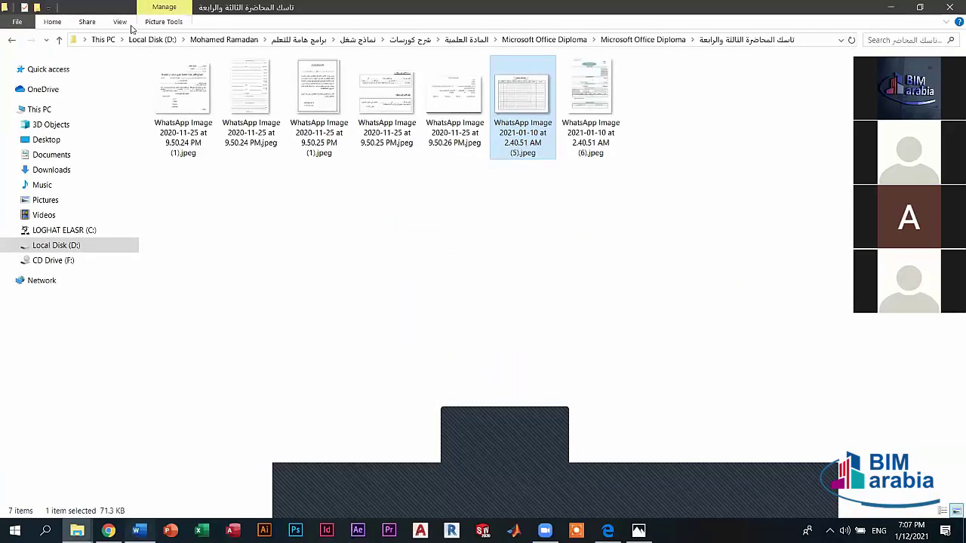
key("alt+Tab")
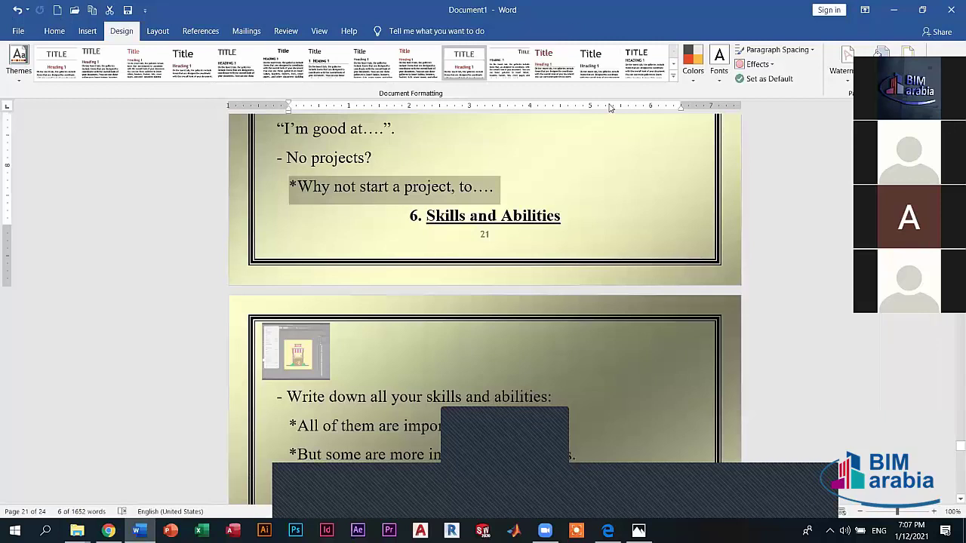
left_click(498, 190)
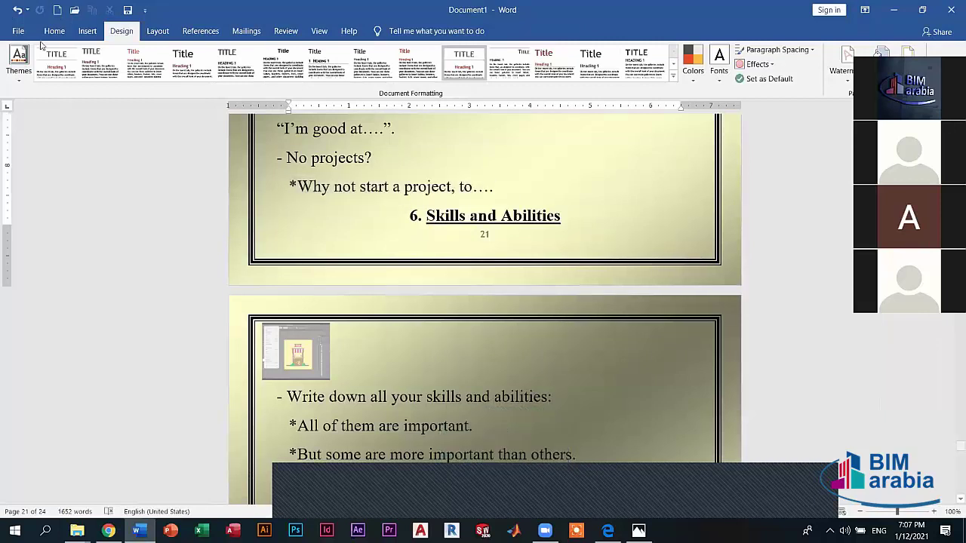
left_click(89, 32)
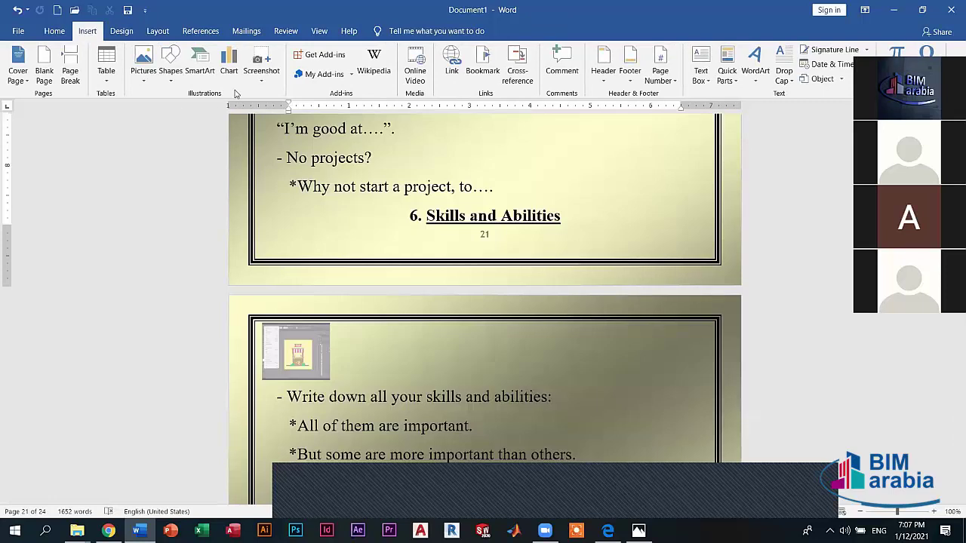
left_click(158, 33)
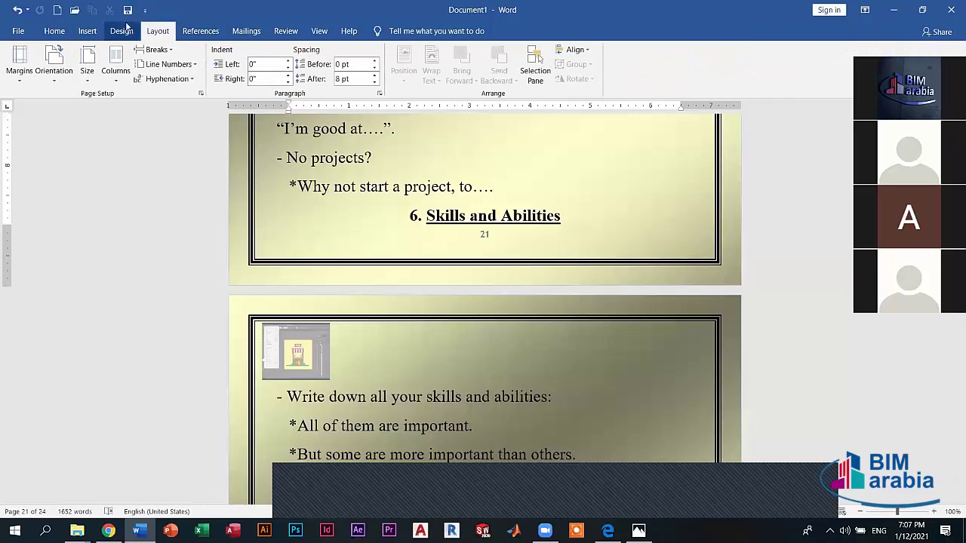
left_click(87, 31)
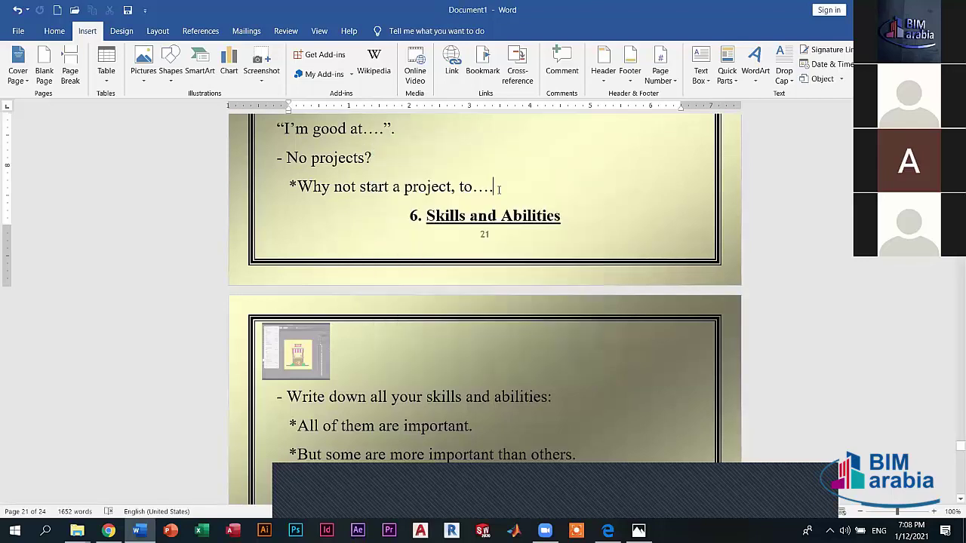
left_click(127, 31)
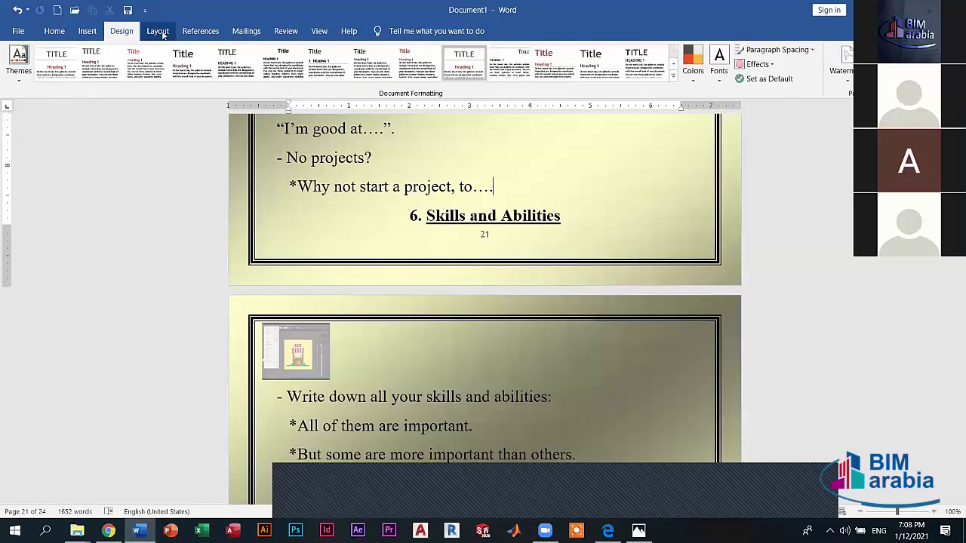
left_click(161, 33)
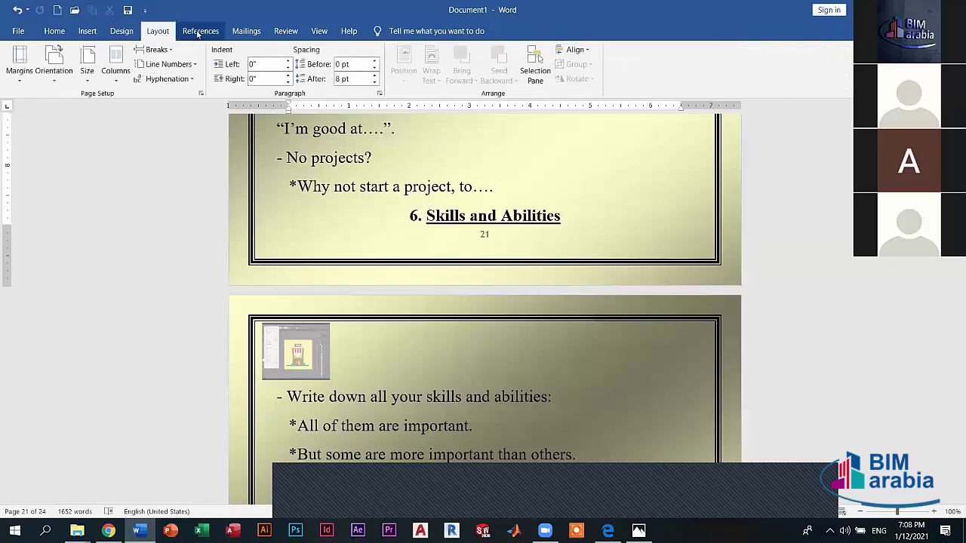
left_click(198, 34)
left_click(240, 34)
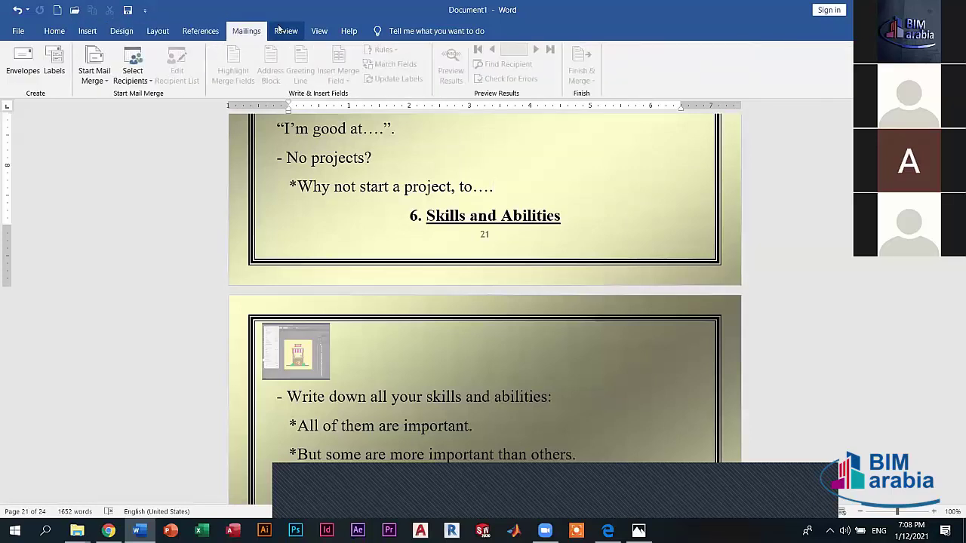
left_click(280, 31)
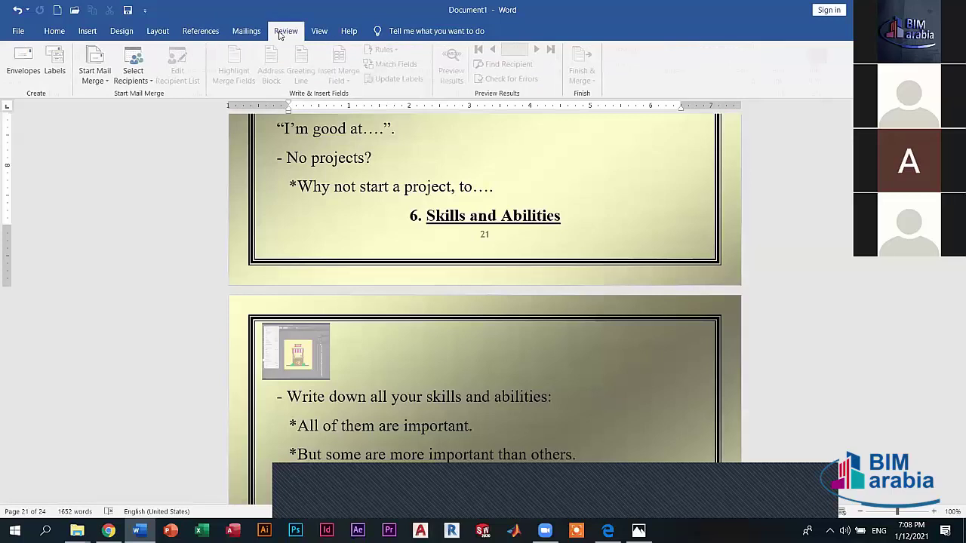
left_click(317, 32)
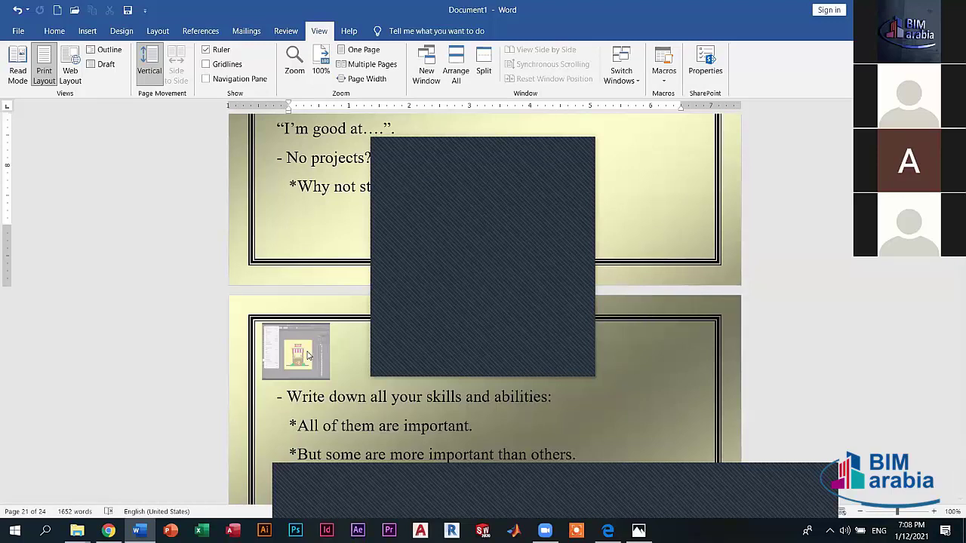
left_click(577, 150)
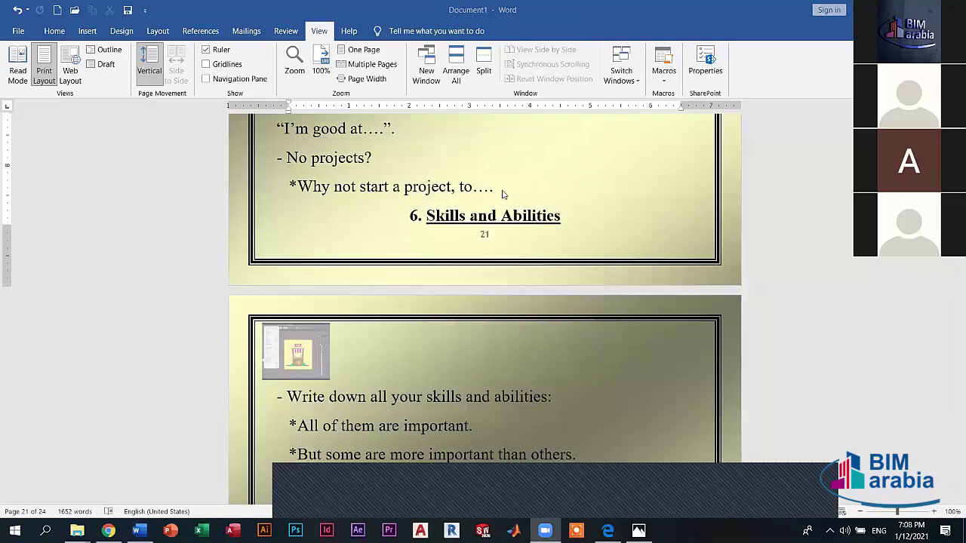
left_click(498, 194)
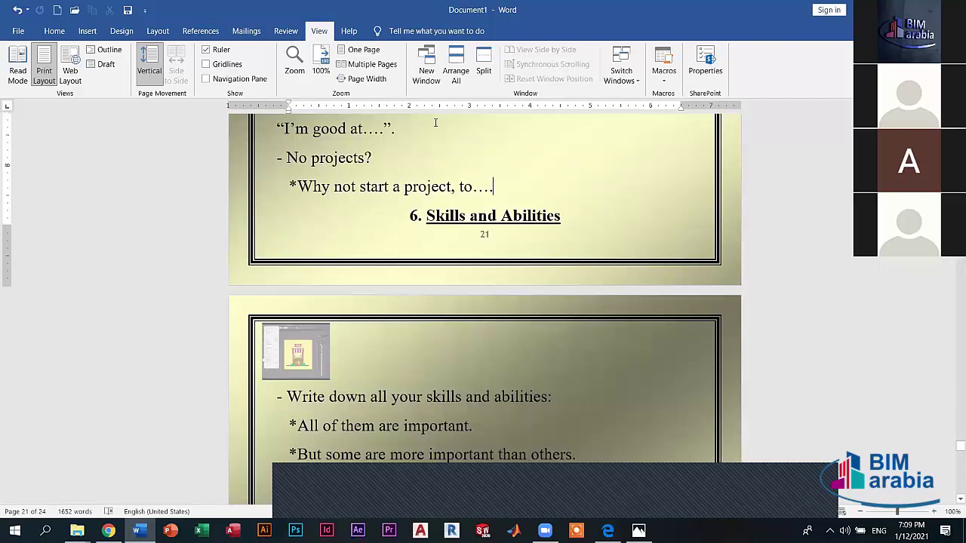
left_click(247, 31)
scroll(249, 34, "up", 1)
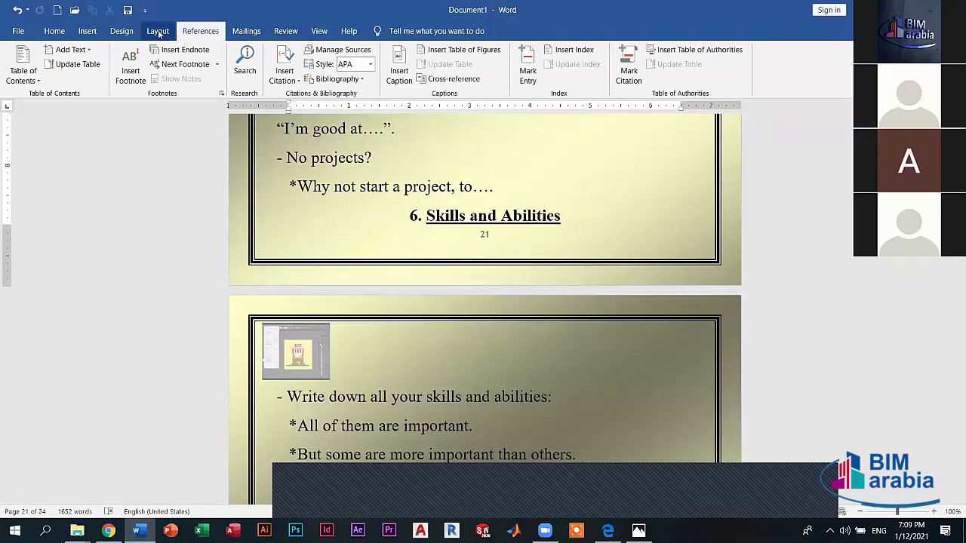
left_click(243, 32)
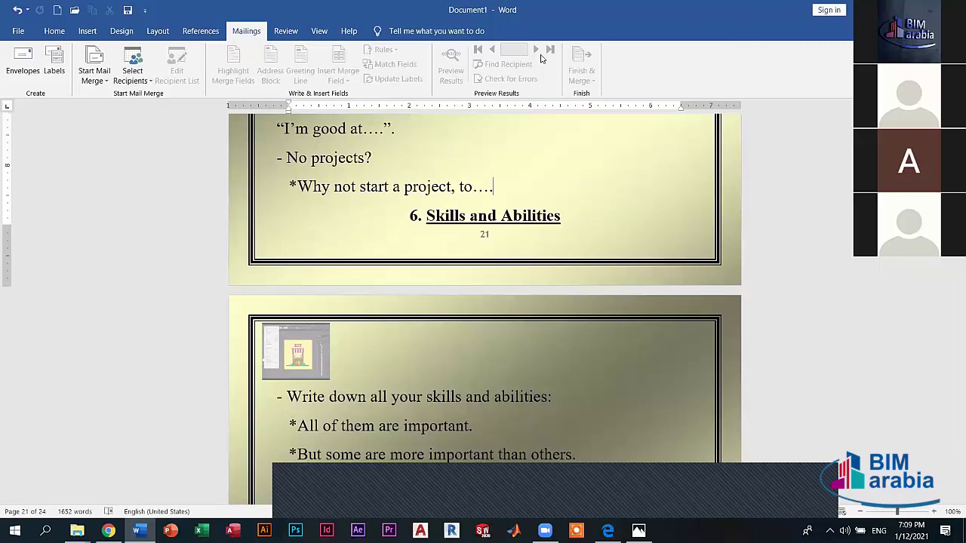
left_click(209, 30)
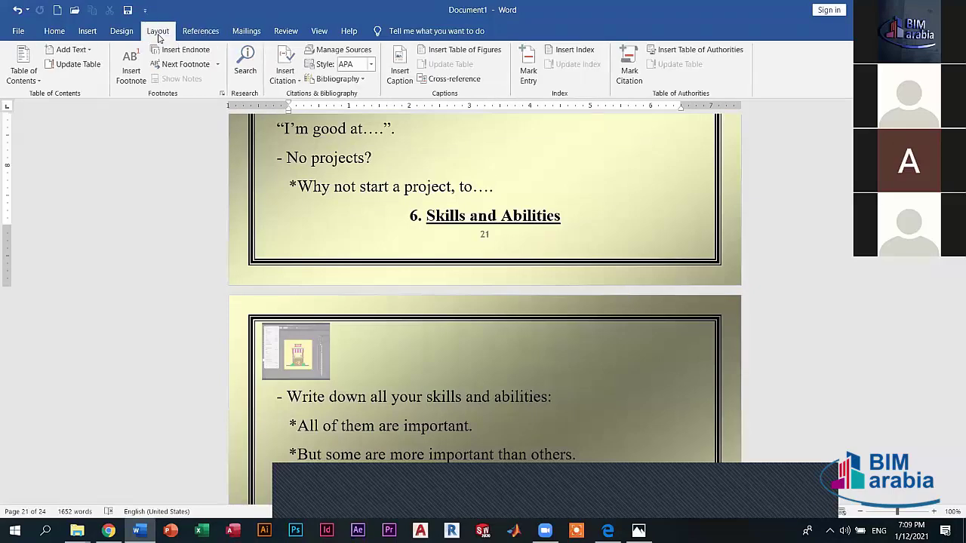
left_click(158, 34)
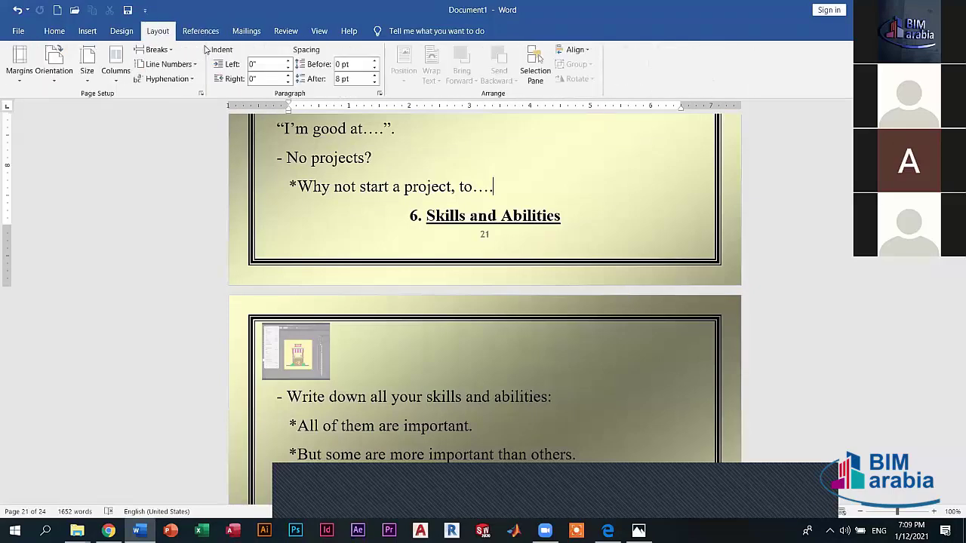
left_click(125, 31)
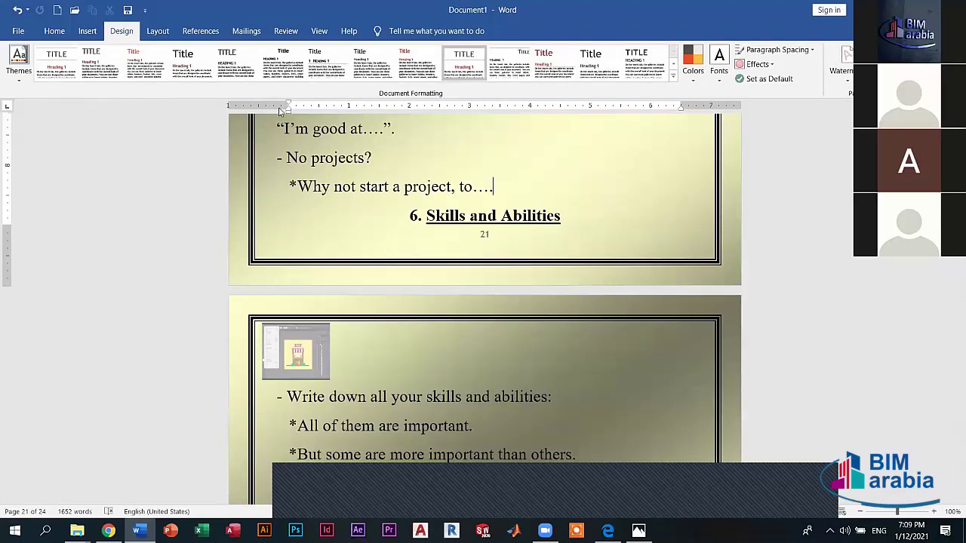
left_click(155, 32)
left_click(119, 31)
left_click(202, 33)
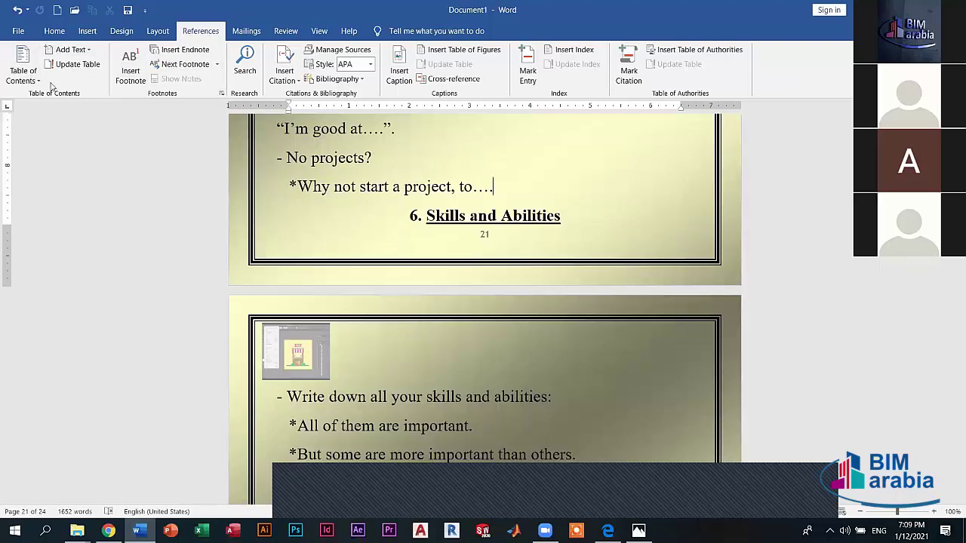
Browse the Mailings, Review and View ribbon tabs to look over their options.
left_click(247, 32)
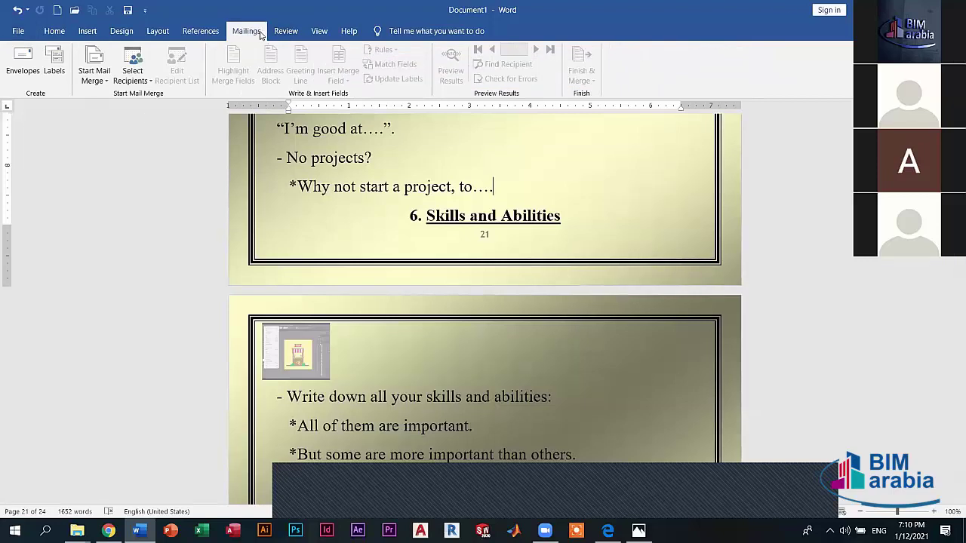
left_click(298, 31)
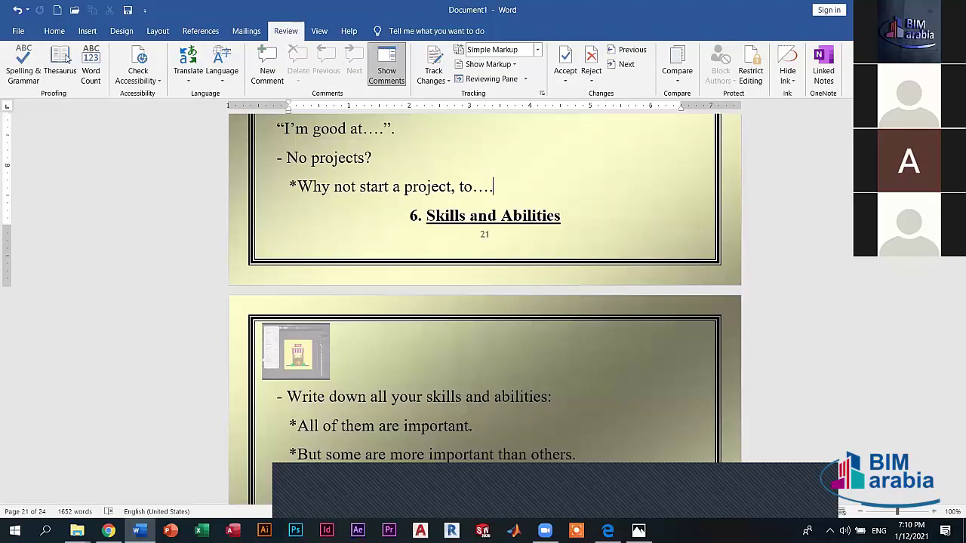
left_click(315, 31)
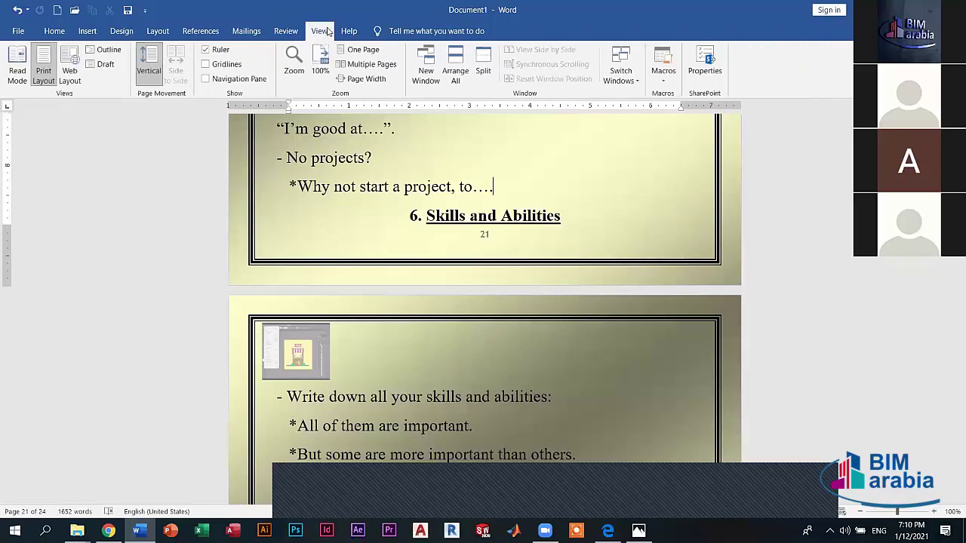
left_click(292, 31)
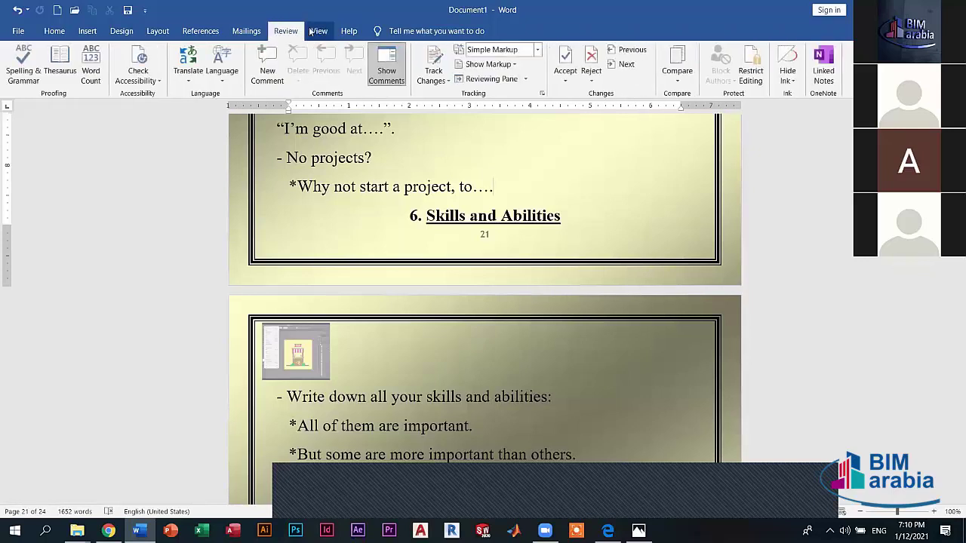
left_click(311, 31)
left_click(294, 31)
left_click(309, 31)
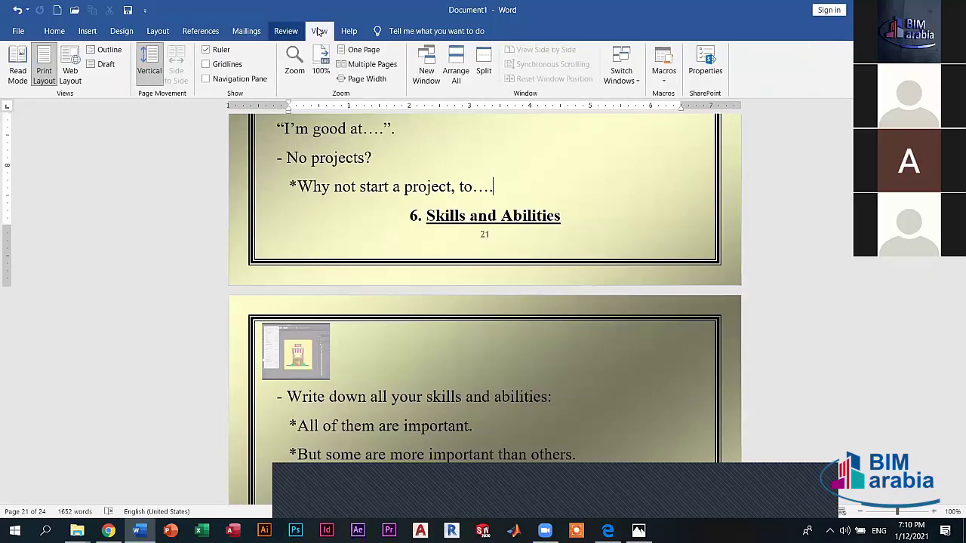
left_click(295, 30)
left_click(307, 31)
left_click(293, 31)
left_click(248, 31)
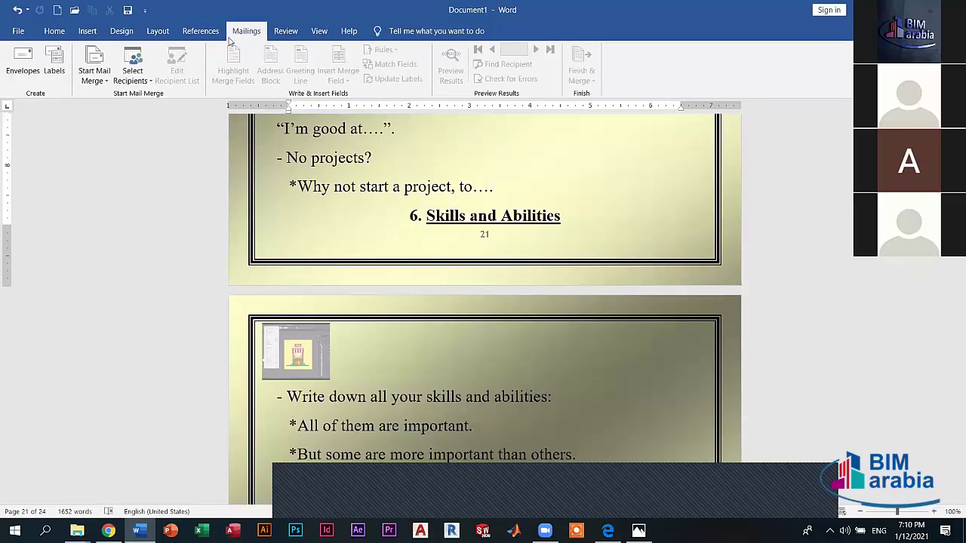
scroll(243, 27, "up", 1)
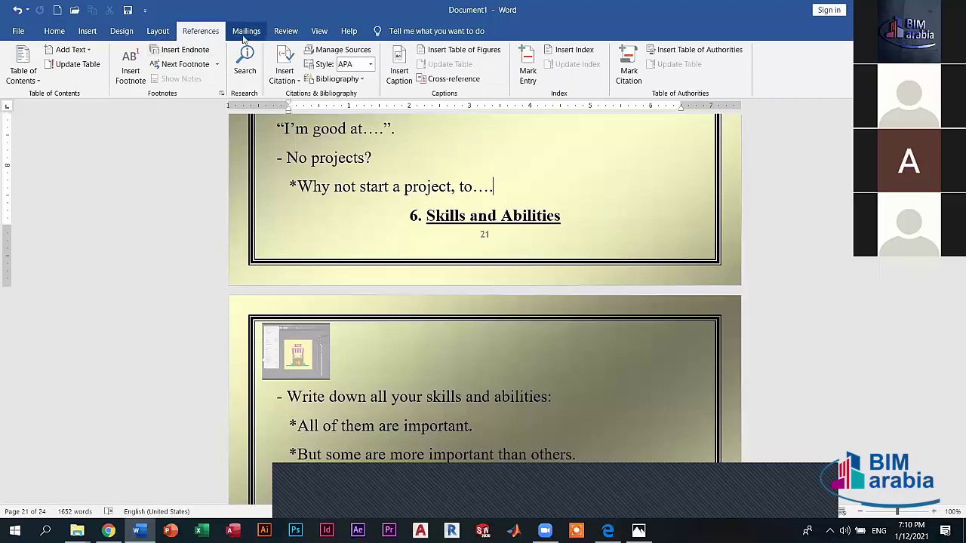
Look over the Layout and References tabs, then show the Design tab's page background options.
left_click(161, 33)
left_click(193, 33)
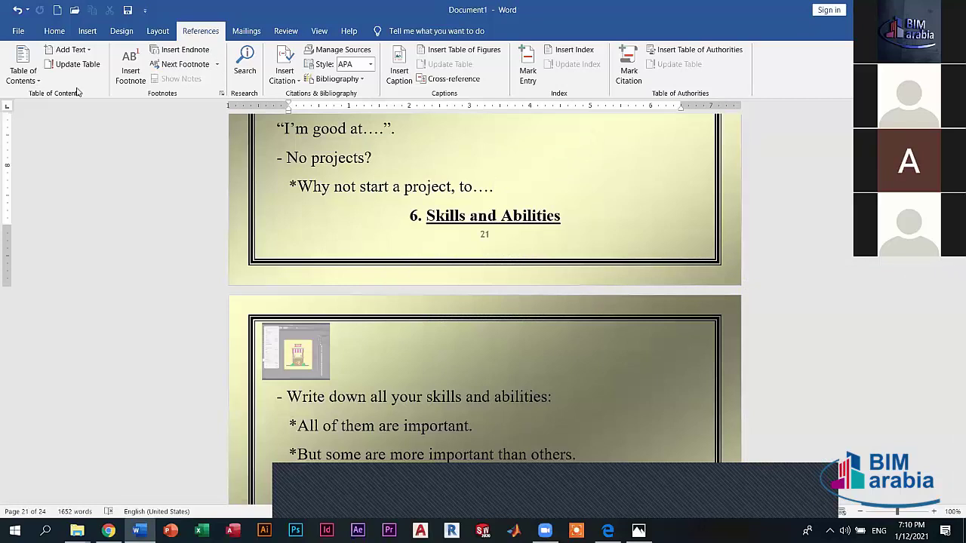
left_click(120, 33)
left_click(160, 33)
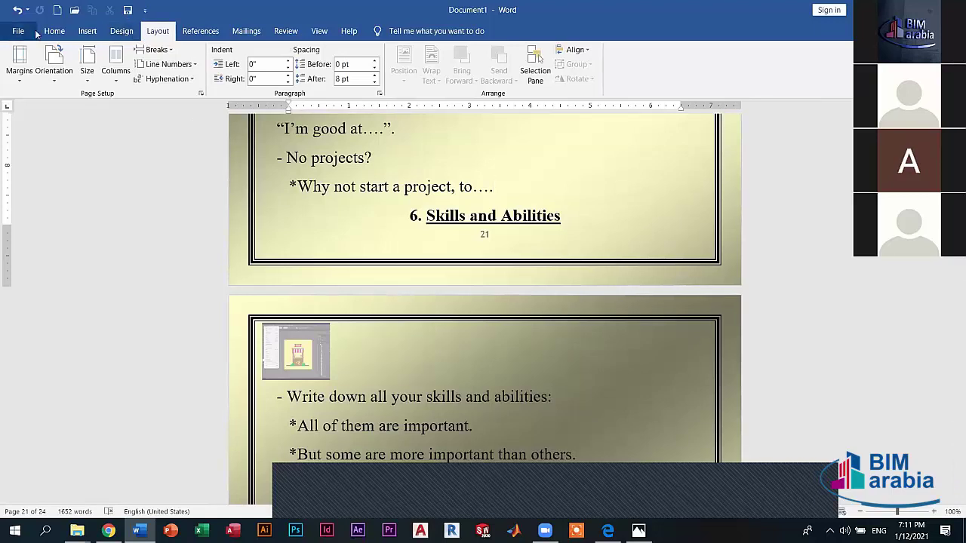
left_click(121, 34)
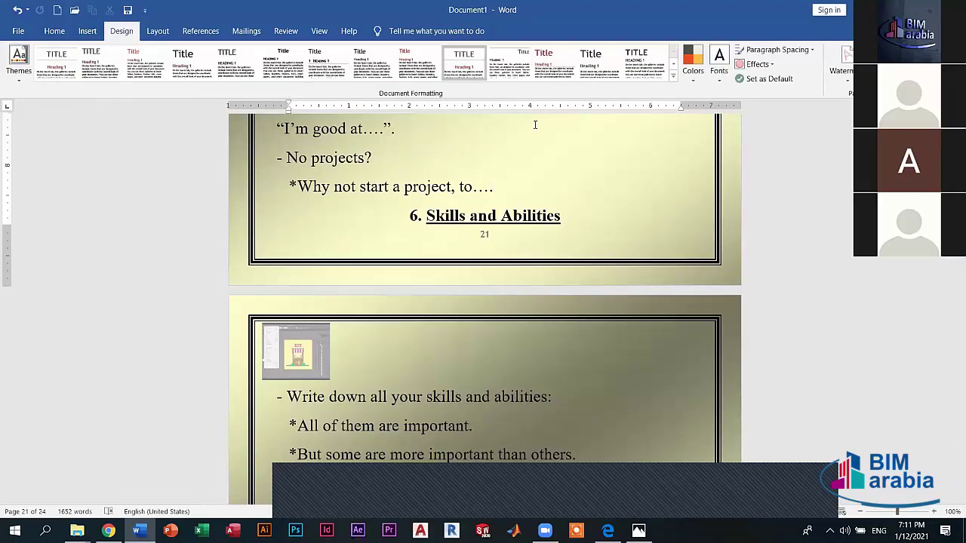
Add a line break after 'to….' so '6. Skills and Abilities' starts the next page.
left_click(515, 194)
key("Return")
scroll(464, 500, "down", 3)
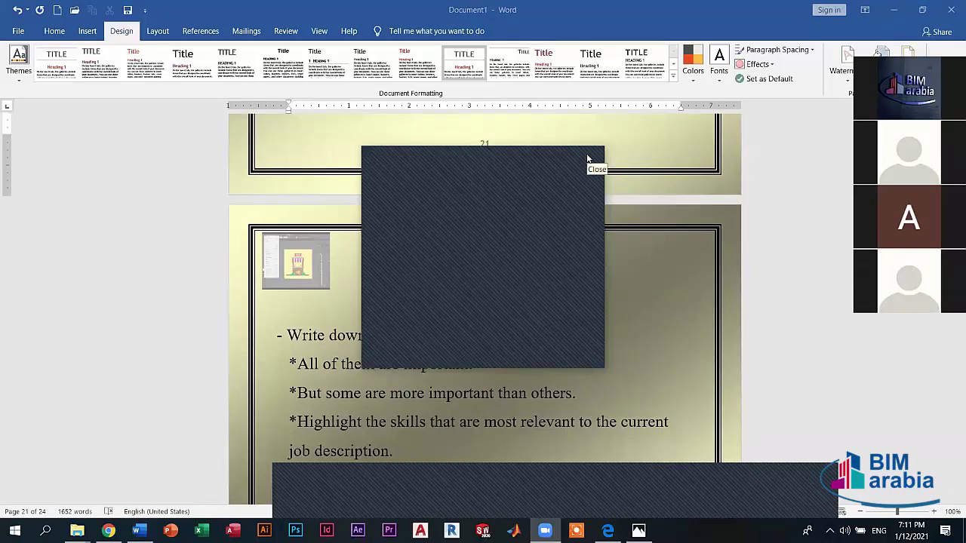
left_click(587, 159)
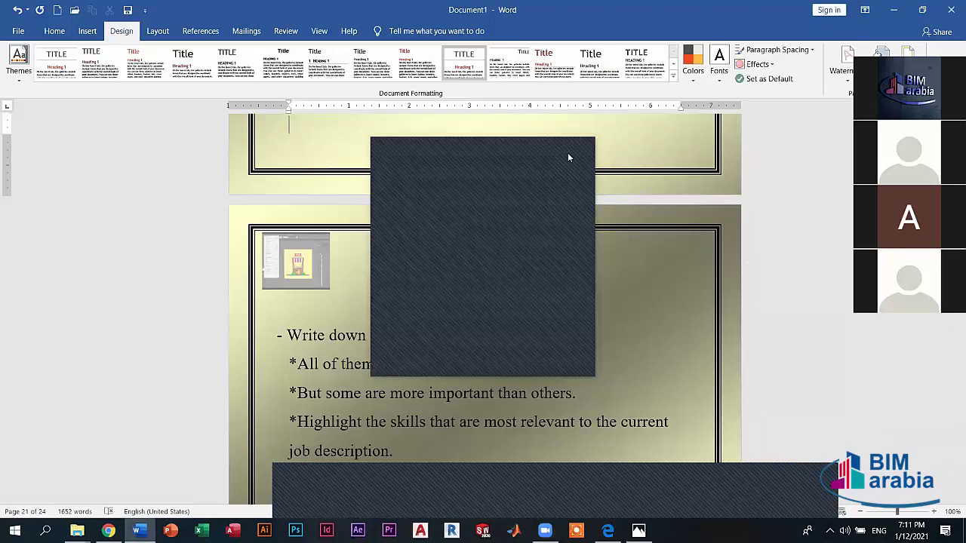
left_click(568, 148)
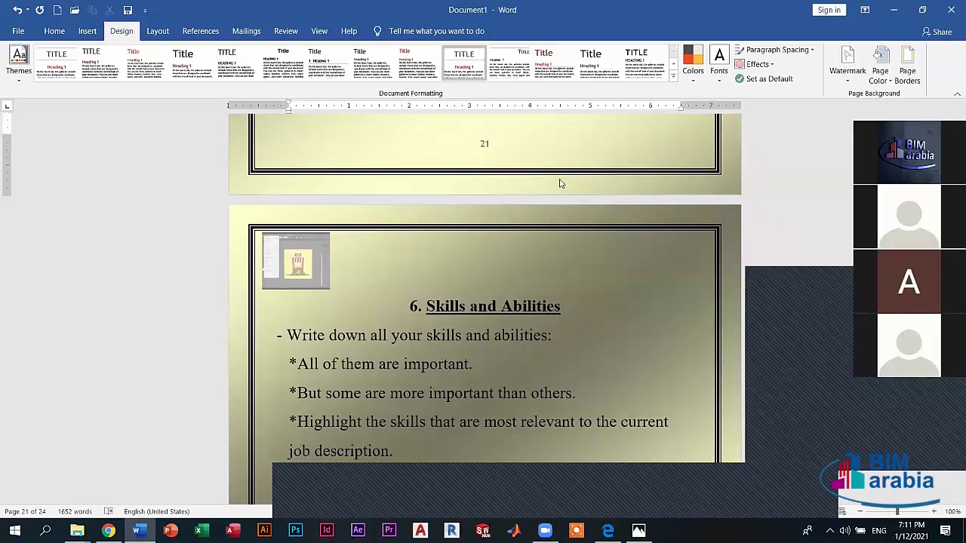
left_click(583, 147)
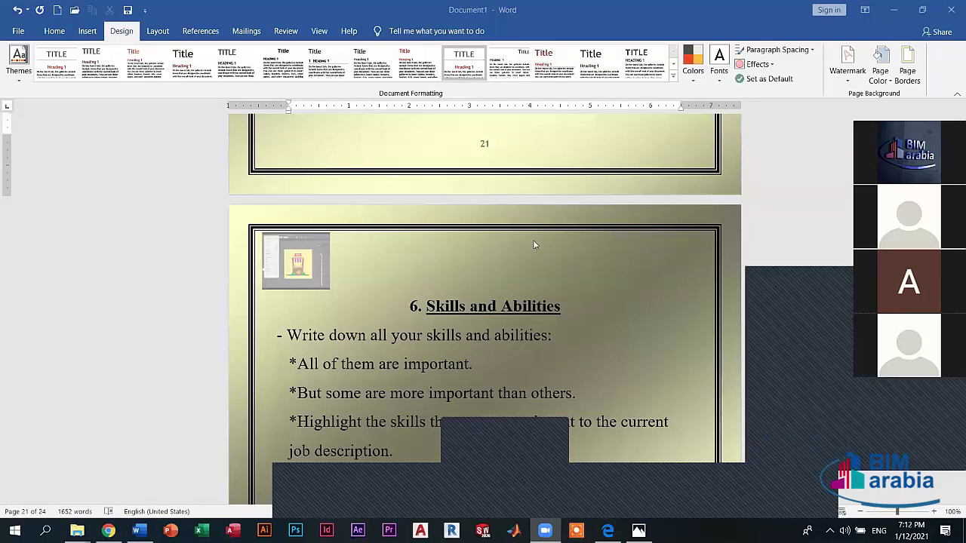
left_click(475, 365)
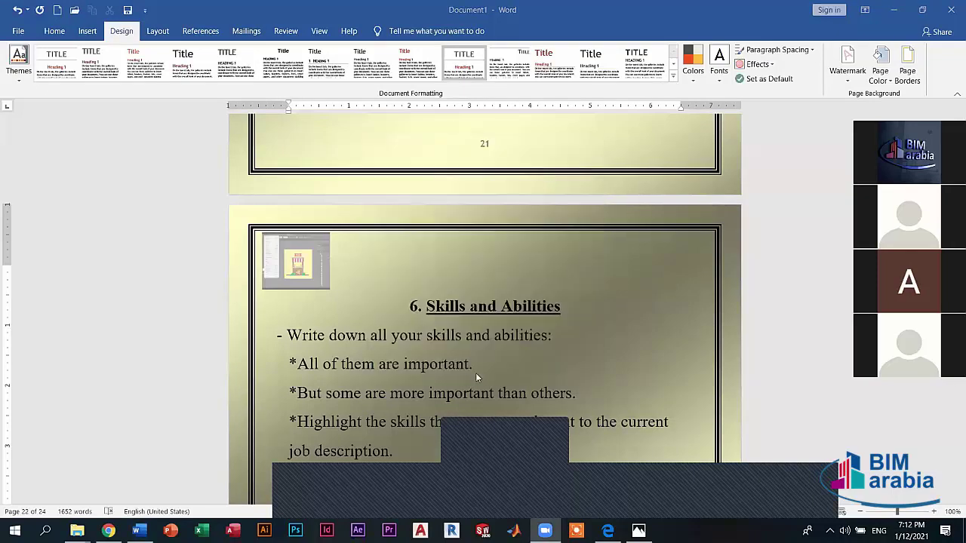
left_click(486, 375)
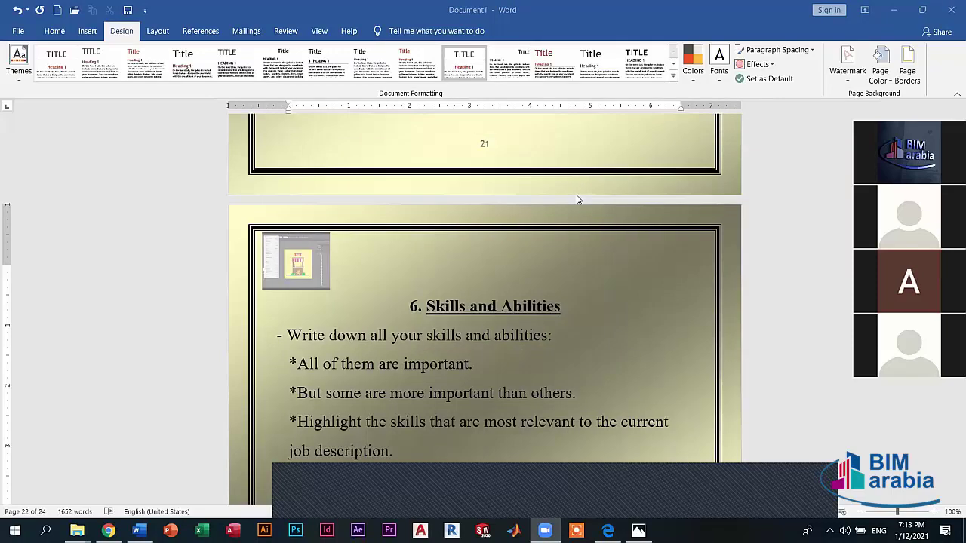
left_click(54, 31)
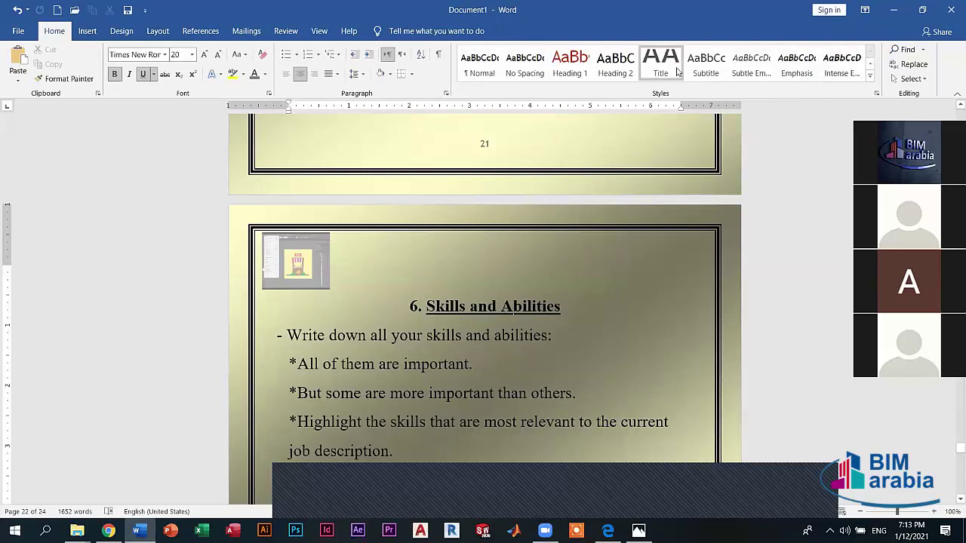
left_click(78, 35)
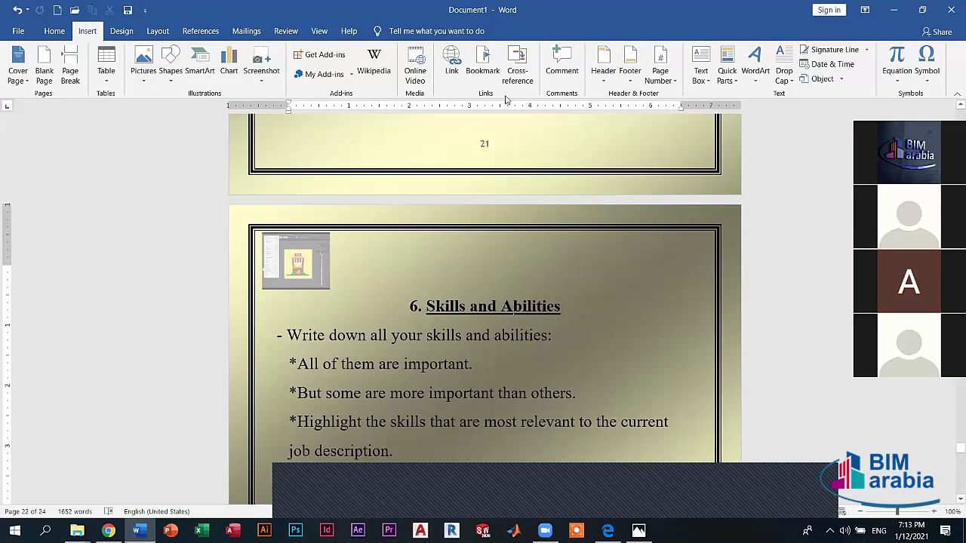
left_click(122, 31)
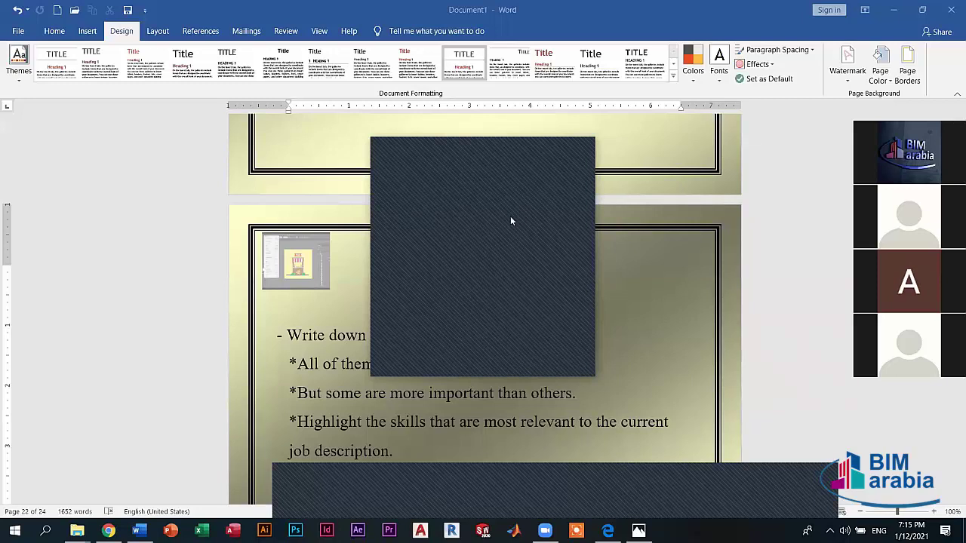
Scroll page 22 down to the '7. Other Experience' heading and its note below.
left_click(579, 151)
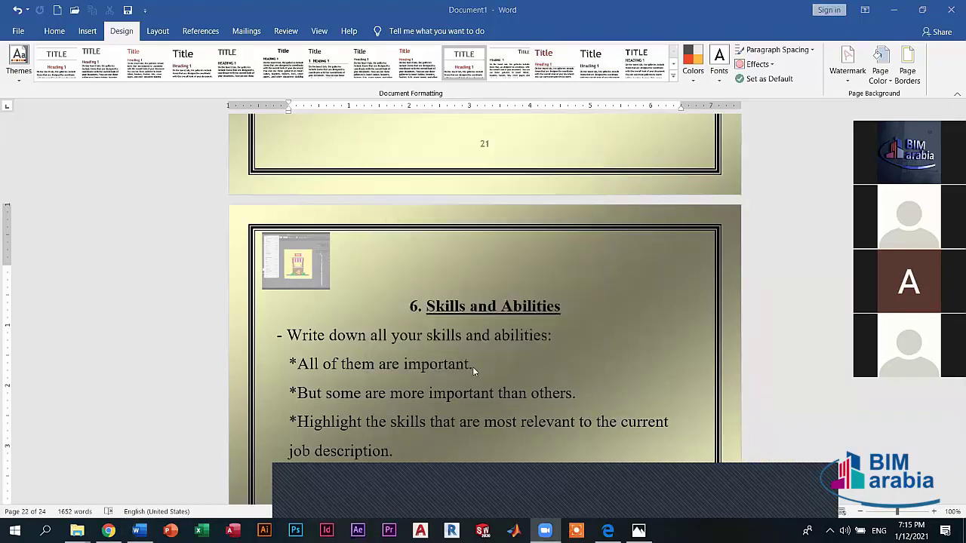
left_click(525, 395)
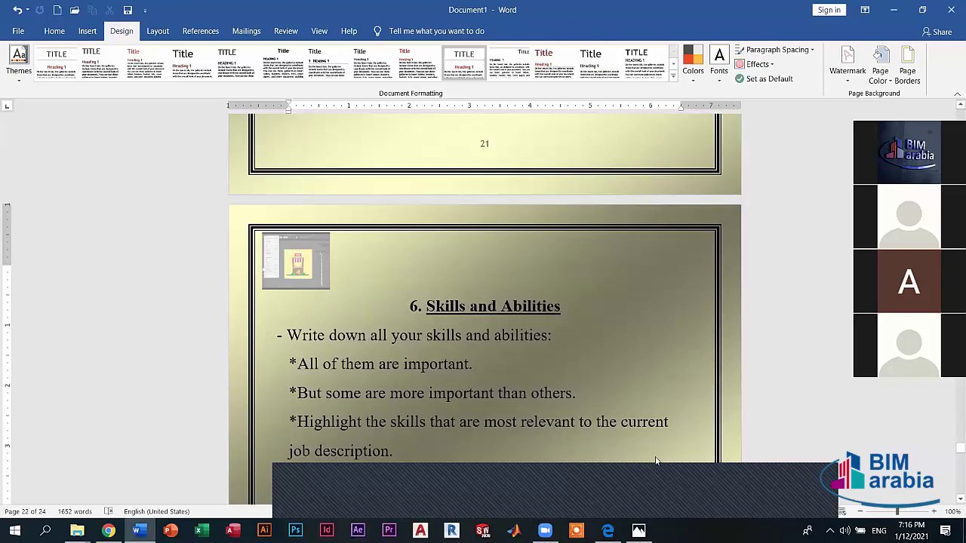
scroll(786, 491, "down", 1)
scroll(821, 287, "down", 2)
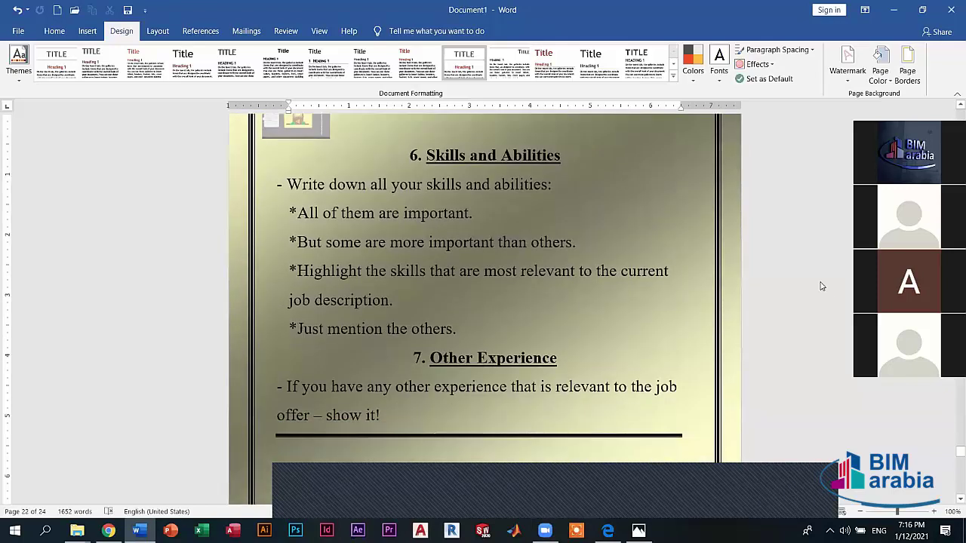
scroll(821, 282, "down", 1)
scroll(821, 282, "down", 2)
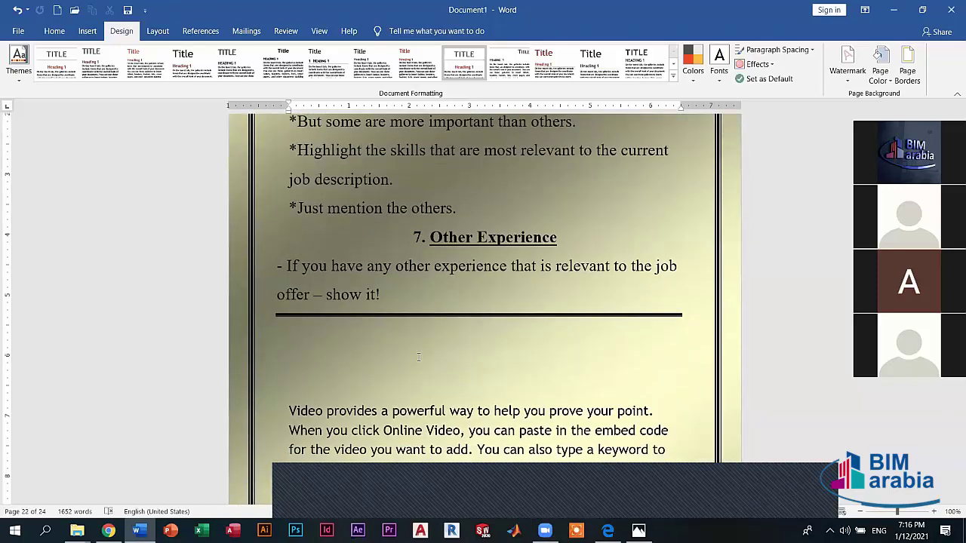